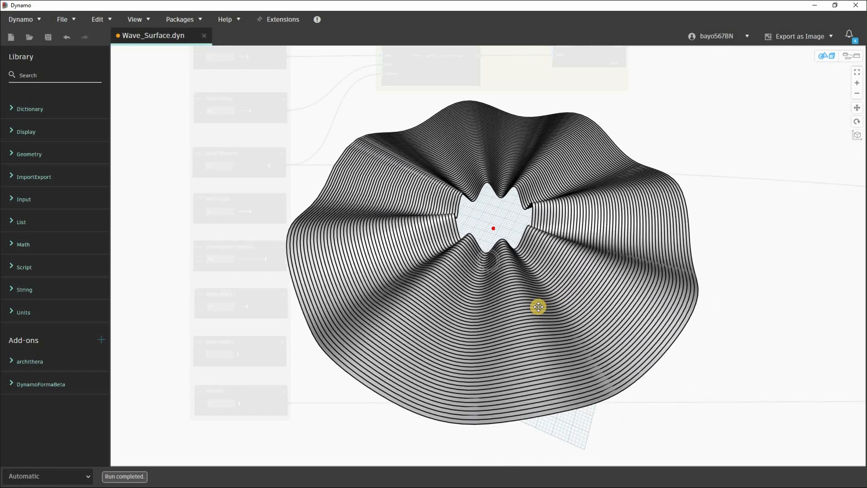
Raise the wave surface's Rotation value to 360, view the twisted result from another angle, and lower the rotation again
left_click(855, 57)
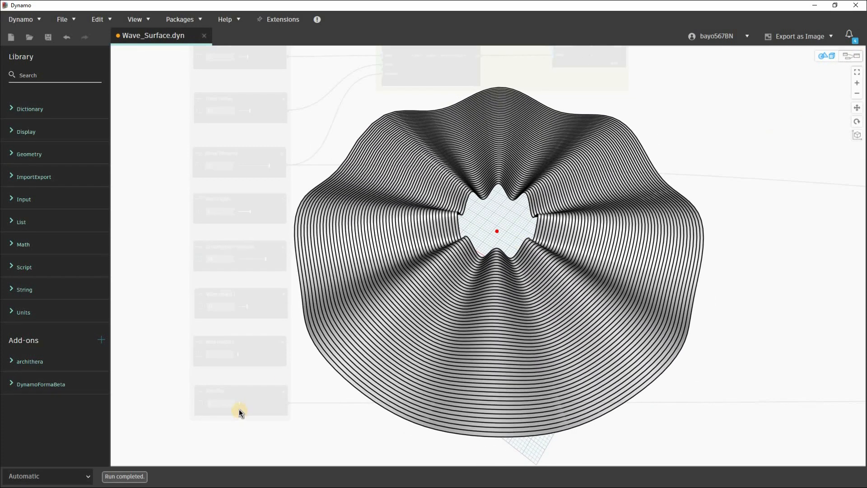
left_click_drag(251, 408, 283, 406)
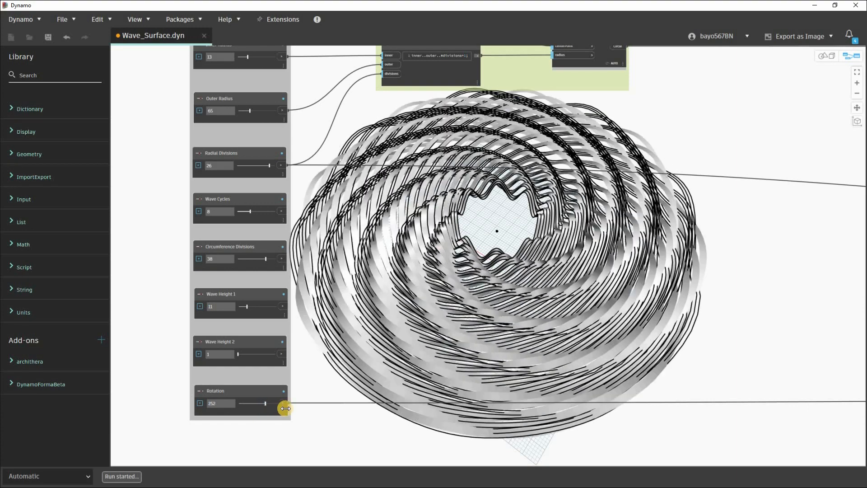
key("ctrl+b")
right_click_drag(627, 181, 668, 197)
left_click(848, 54)
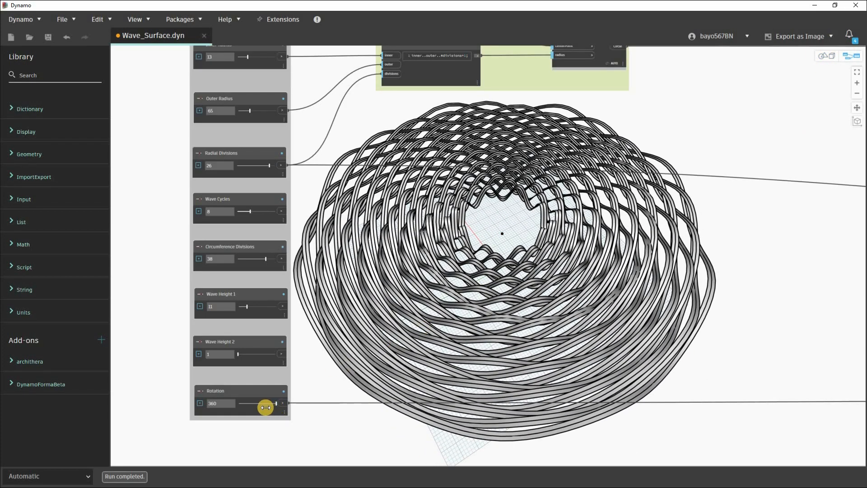
left_click_drag(256, 409, 228, 408)
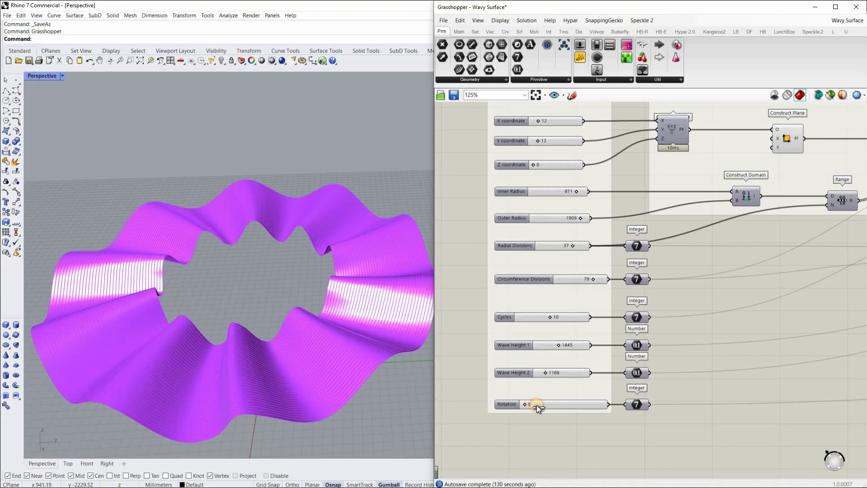
In Grasshopper, set the Rotation slider to 1 and inspect the wavy surface from several angles in Rhino
mouse_move(537, 405)
left_mouse_down()
mouse_move(578, 403)
mouse_move(519, 409)
left_mouse_up()
right_click_drag(306, 343, 306, 343)
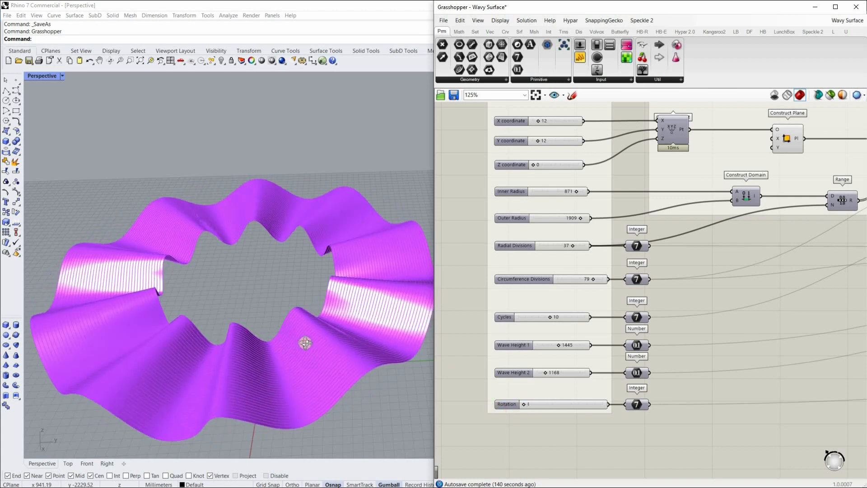
mouse_move(232, 383)
right_mouse_down()
mouse_move(171, 331)
mouse_move(283, 348)
mouse_move(389, 283)
mouse_move(358, 320)
mouse_move(257, 320)
right_mouse_up()
scroll(170, 332, "down", 2)
scroll(295, 335, "up", 3)
mouse_move(298, 266)
right_mouse_down()
mouse_move(338, 270)
mouse_move(300, 270)
mouse_move(315, 279)
right_mouse_up()
right_click_drag(307, 318, 339, 273, "shift")
right_click_drag(245, 348, 285, 404)
scroll(264, 321, "up", 1)
scroll(264, 321, "up", 4)
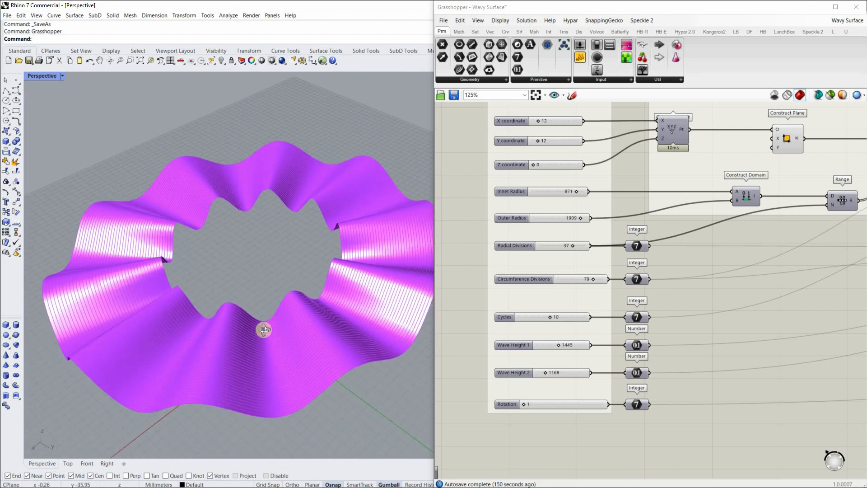
mouse_move(268, 329)
right_mouse_down()
mouse_move(259, 333)
mouse_move(298, 257)
mouse_move(285, 295)
mouse_move(294, 303)
mouse_move(287, 354)
mouse_move(321, 304)
mouse_move(314, 318)
right_mouse_up()
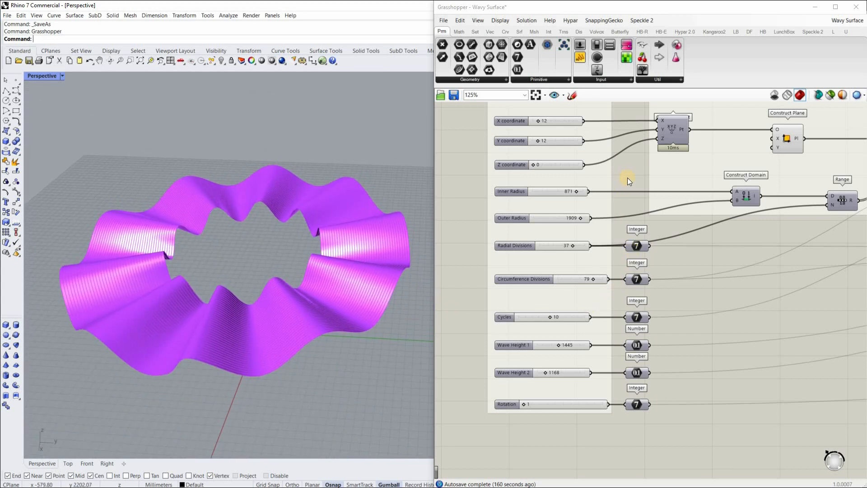
Examine the full Inputs group of the Grasshopper definition together with the wavy surface it drives
right_click_drag(603, 212, 608, 257)
right_click_drag(745, 324, 734, 347)
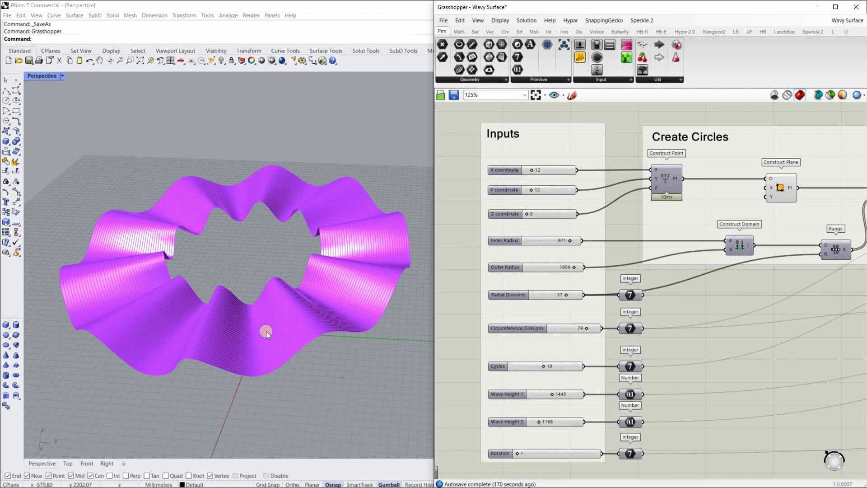
mouse_move(260, 335)
right_mouse_down()
mouse_move(273, 356)
mouse_move(289, 285)
right_mouse_up()
scroll(274, 347, "up", 3)
scroll(284, 289, "down", 3)
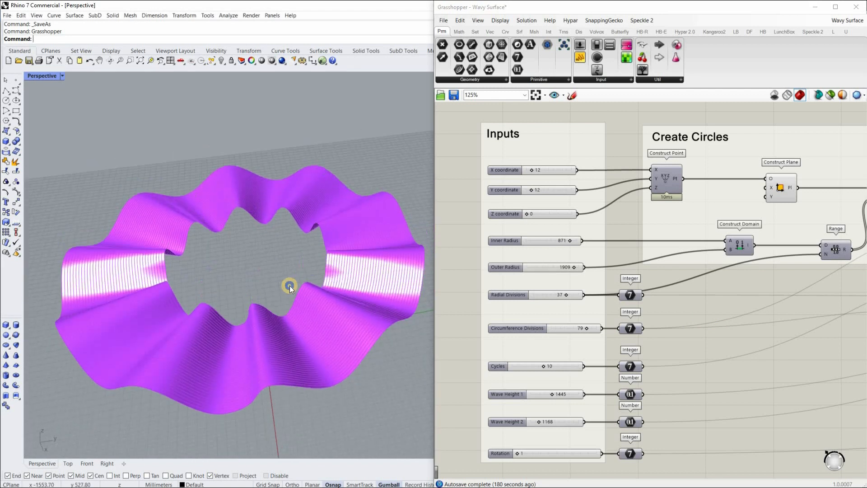
scroll(289, 286, "up", 2)
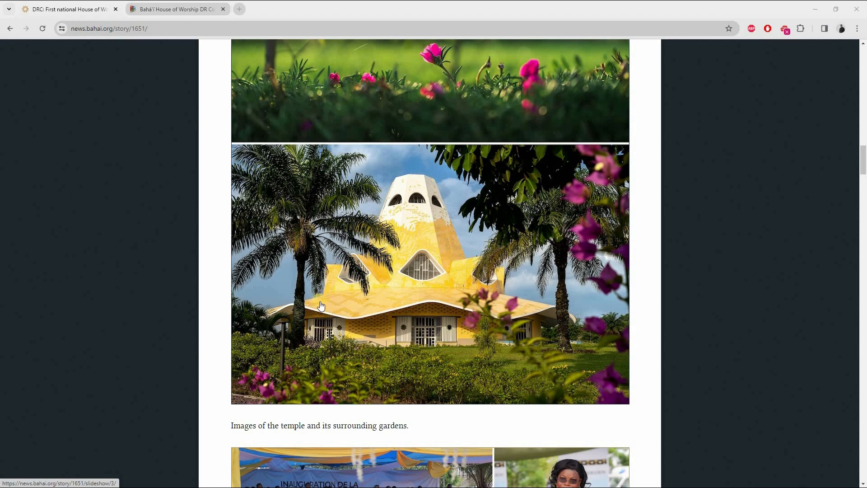
In the browser, look through the news.bahai.org article's photos for the temple and its wavy roof
scroll(321, 295, "down", 1)
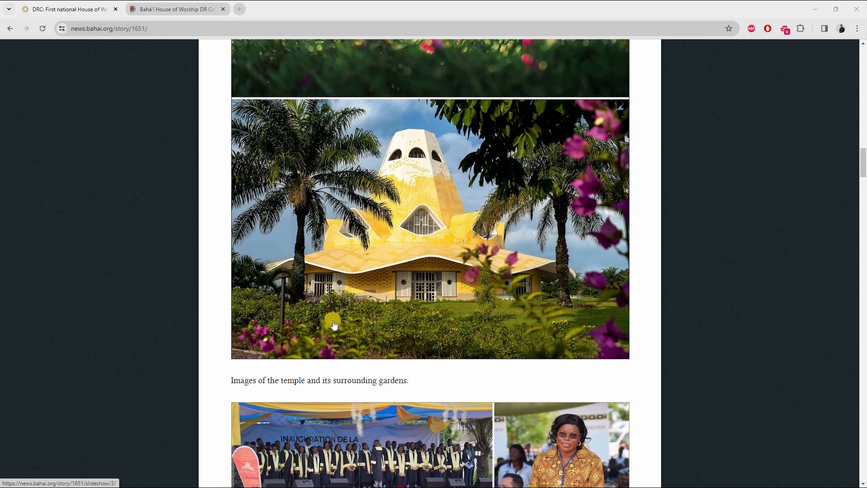
scroll(326, 316, "down", 3)
scroll(327, 321, "down", 18)
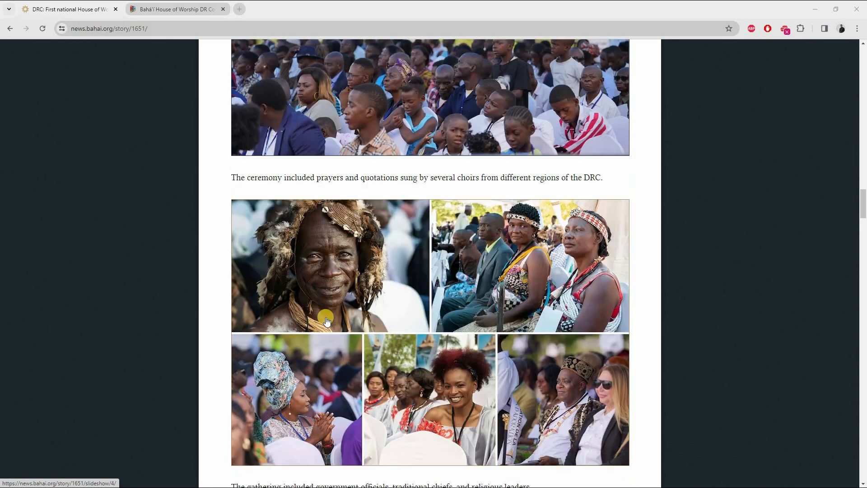
scroll(327, 322, "down", 19)
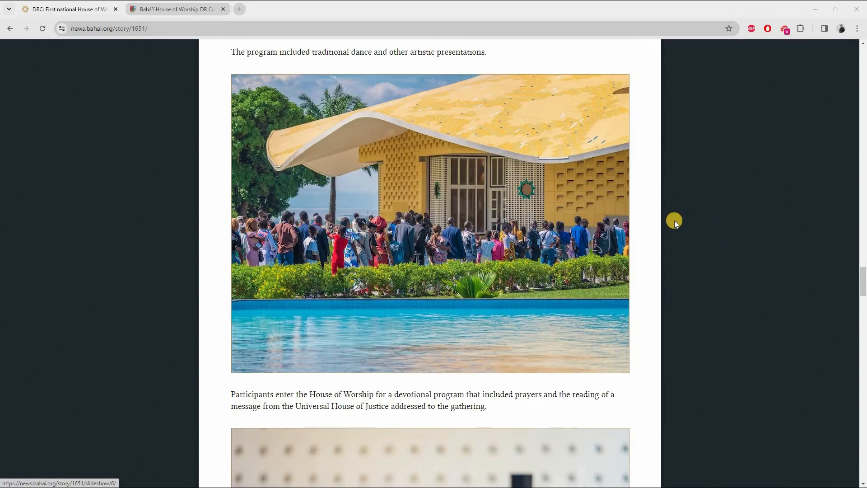
scroll(553, 249, "up", 2)
left_click(261, 221)
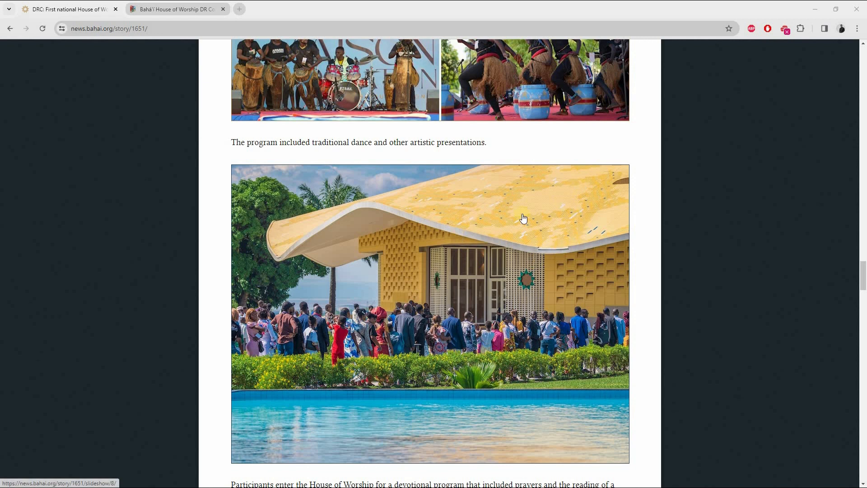
Open the dynamobim.org article on the temple's tiling automation and skim its introduction, rendering and unfolded surface figures
left_click(164, 8)
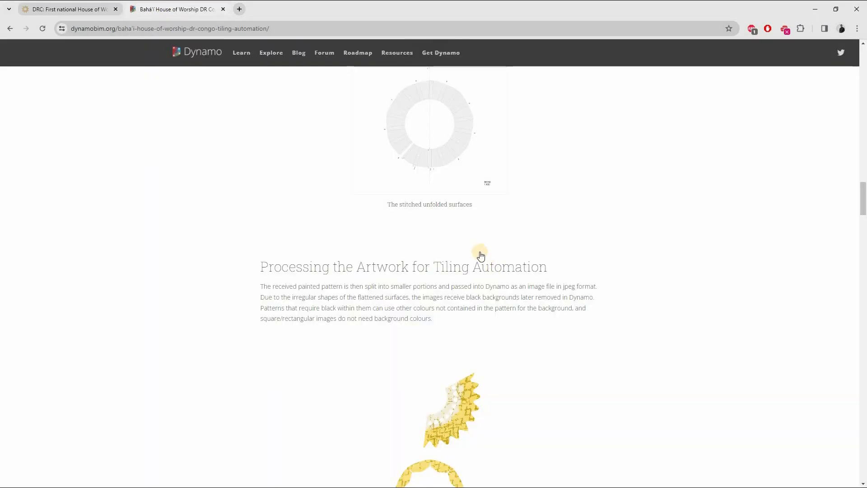
scroll(506, 247, "up", 15)
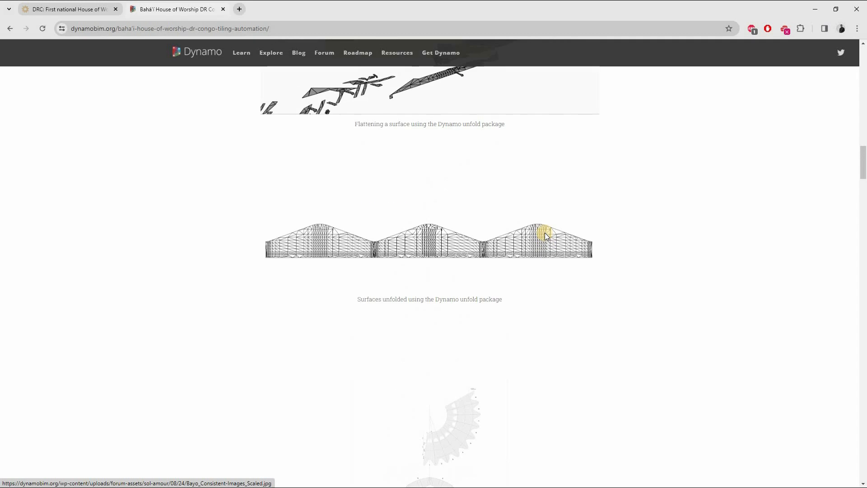
scroll(547, 235, "up", 15)
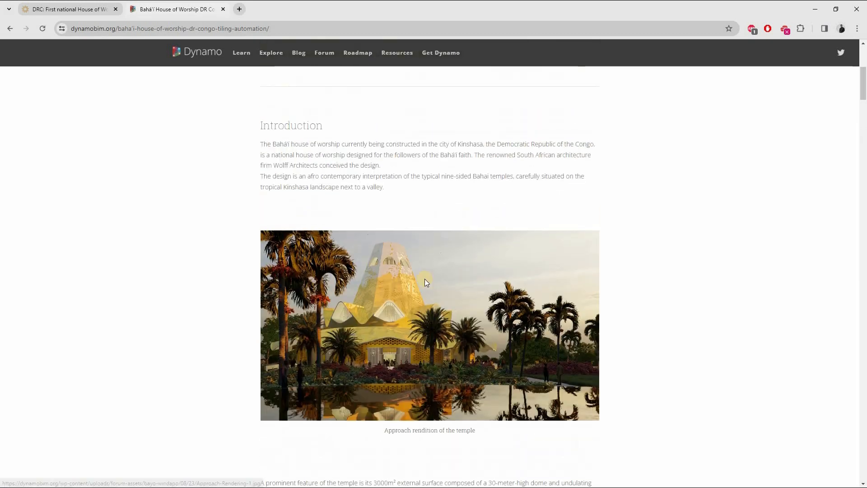
scroll(825, 128, "up", 5)
scroll(860, 170, "down", 5)
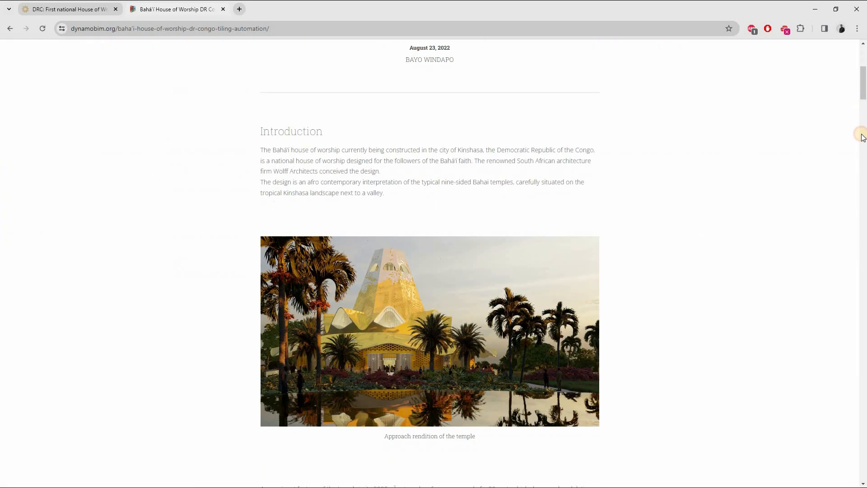
left_click_drag(862, 144, 864, 371)
scroll(535, 283, "down", 9)
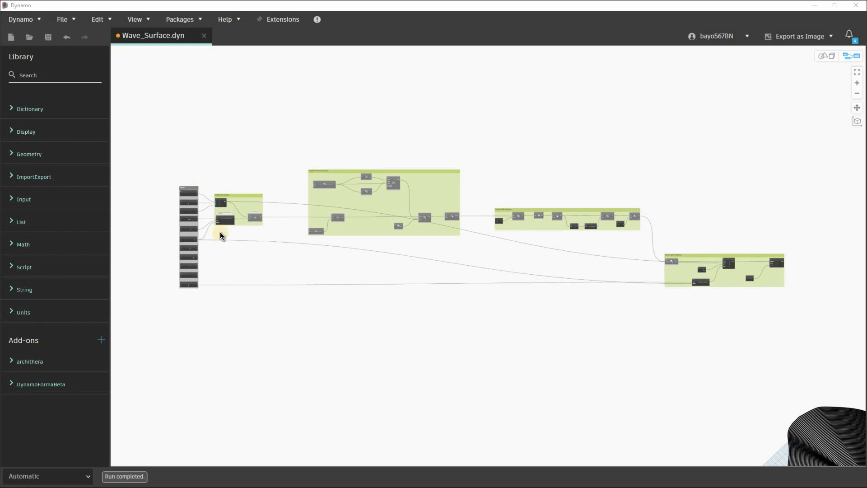
In Dynamo, examine the Wave_Surface.dyn node groups in order, from creating the circles to rotating the split surfaces
scroll(213, 200, "up", 5)
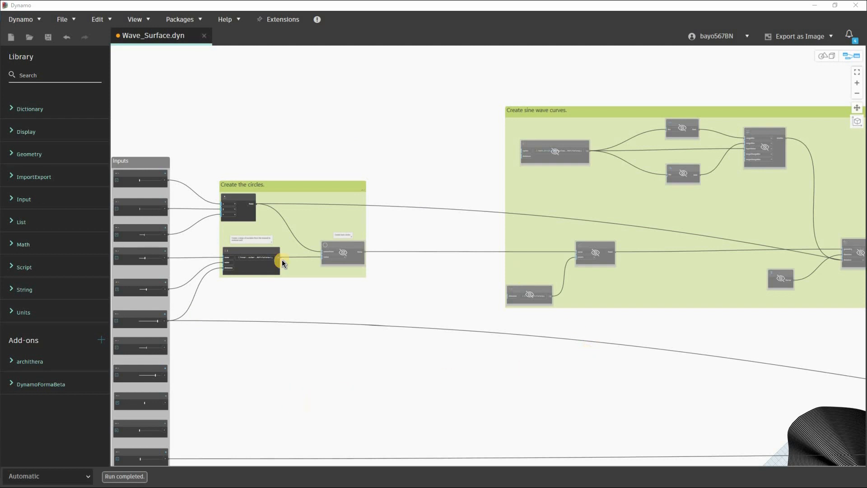
middle_click_drag(379, 126, 224, 153)
middle_click_drag(432, 112, 296, 138)
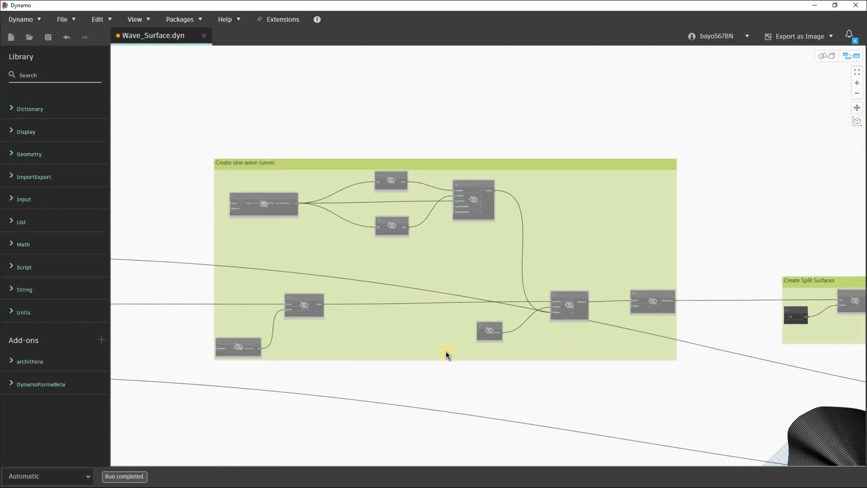
middle_click_drag(310, 318, 68, 319)
middle_click_drag(593, 370, 338, 370)
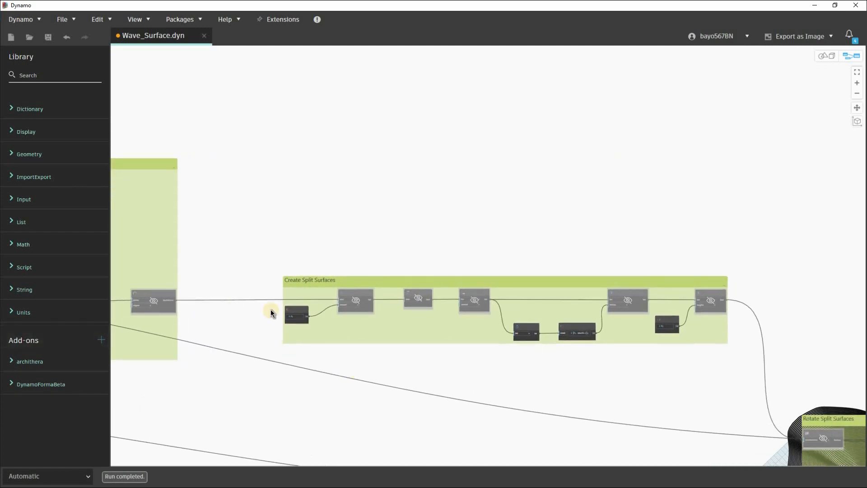
scroll(271, 348, "up", 2)
middle_click_drag(116, 282, 246, 284)
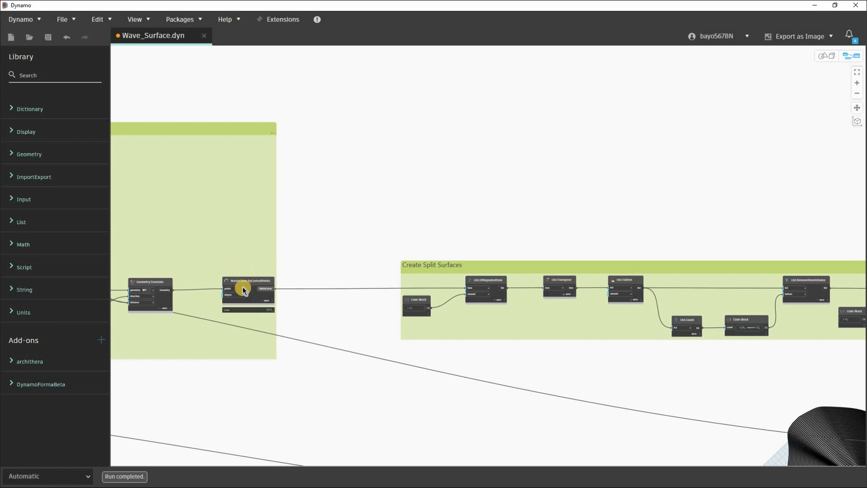
middle_click_drag(540, 221, 307, 207)
middle_click_drag(593, 218, 359, 191)
mouse_move(479, 303)
middle_mouse_down()
mouse_move(308, 192)
mouse_move(220, 119)
middle_mouse_up()
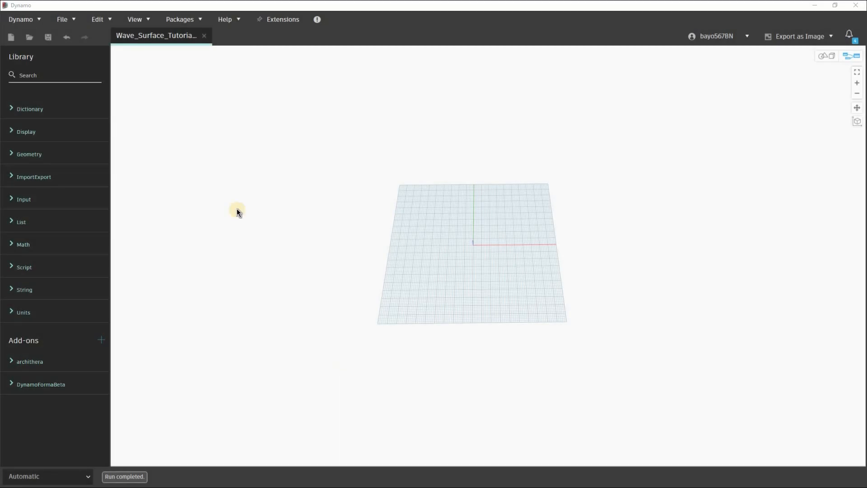
Search the node library for "point.by" and add a Point.ByCoordinates node with x, y and z inputs, leaving free canvas before it
left_click(37, 76)
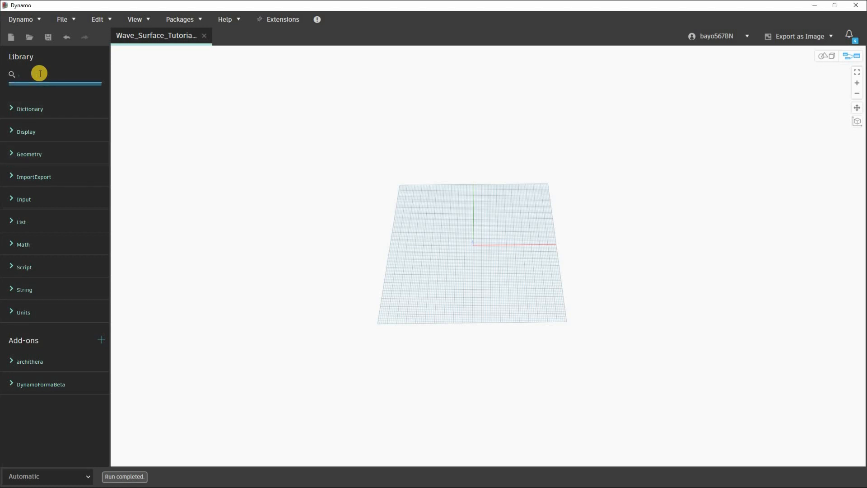
type("pol")
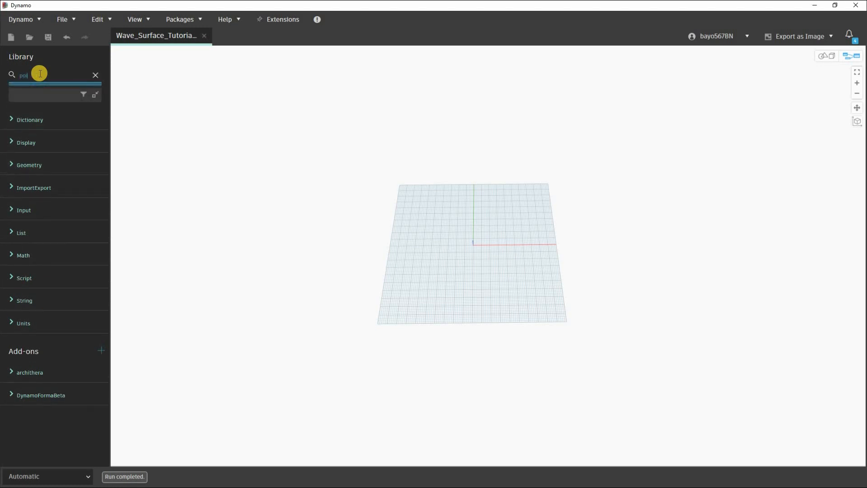
type("n")
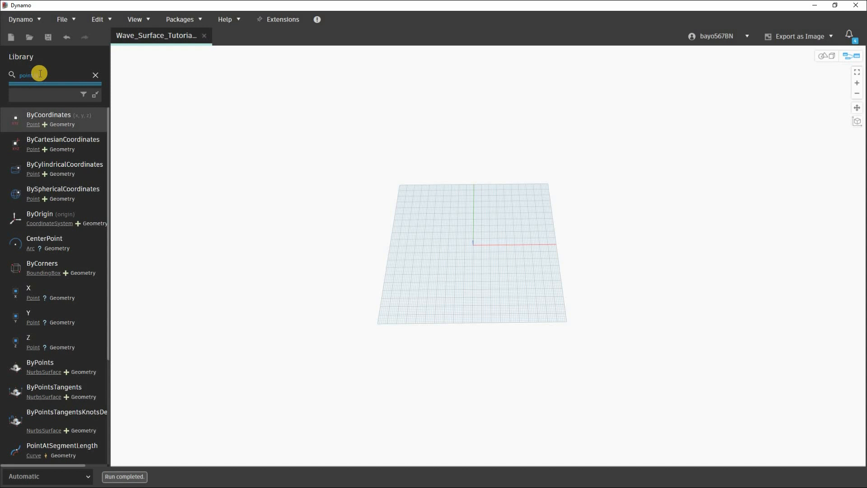
type("t.by")
left_click(75, 148)
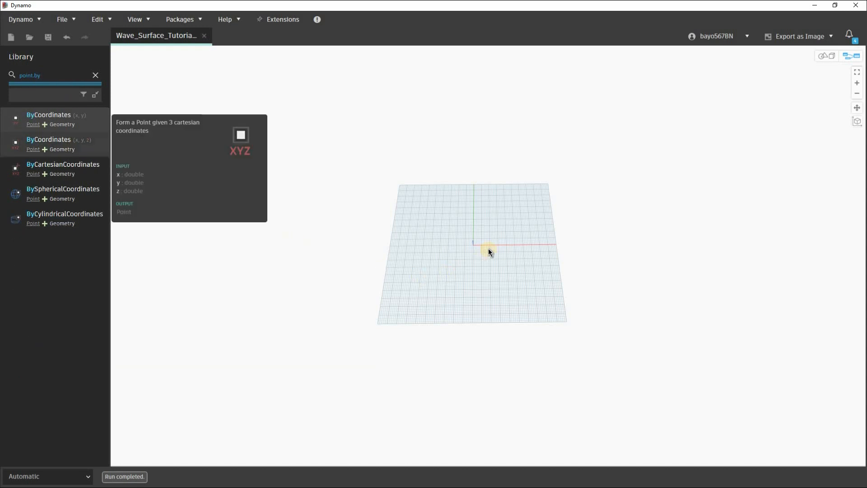
scroll(457, 245, "up", 10)
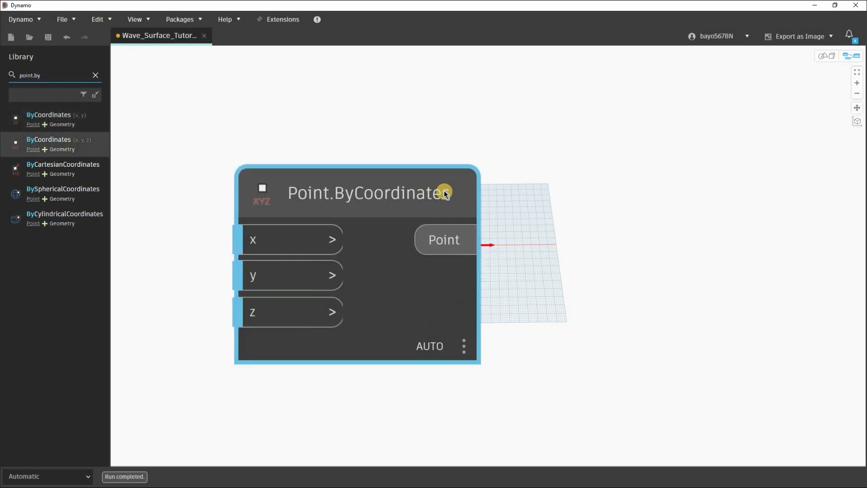
middle_click_drag(365, 262, 507, 273)
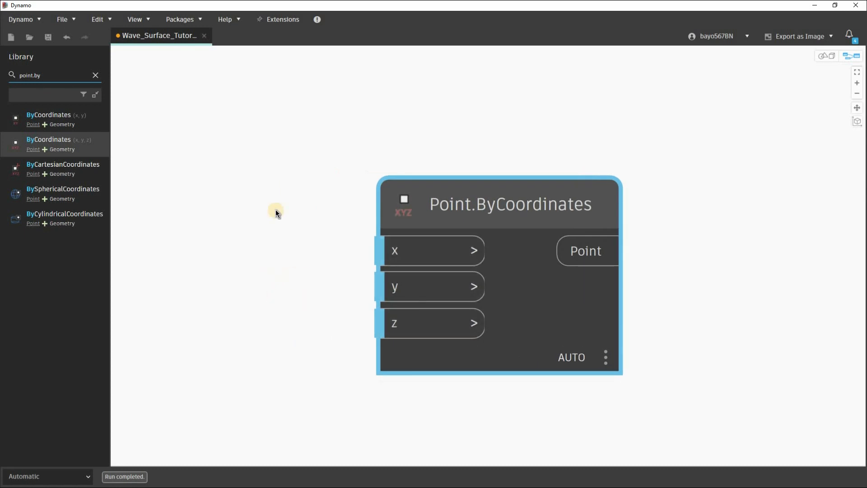
middle_click_drag(349, 218, 457, 221)
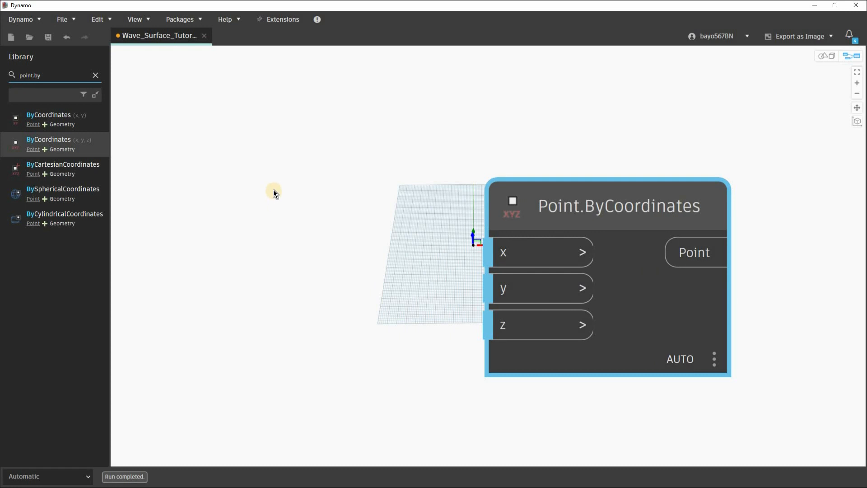
Add a Number Slider node to the canvas by searching for "number"
right_click(306, 200)
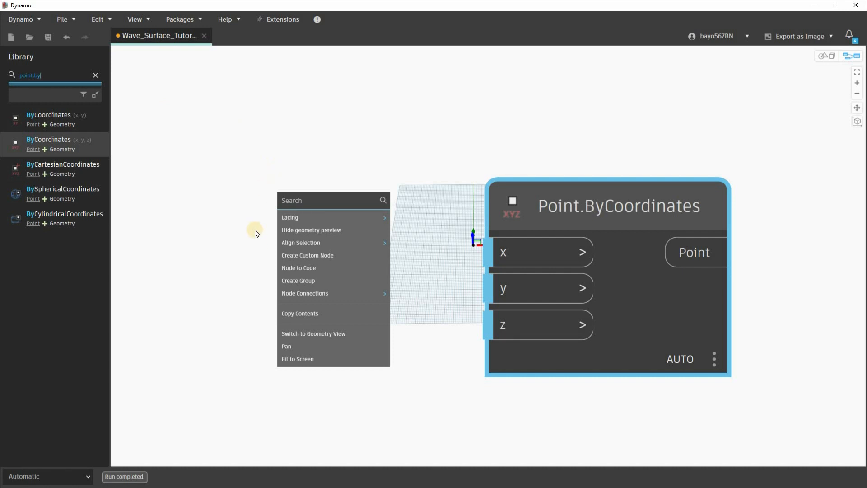
left_click(205, 368)
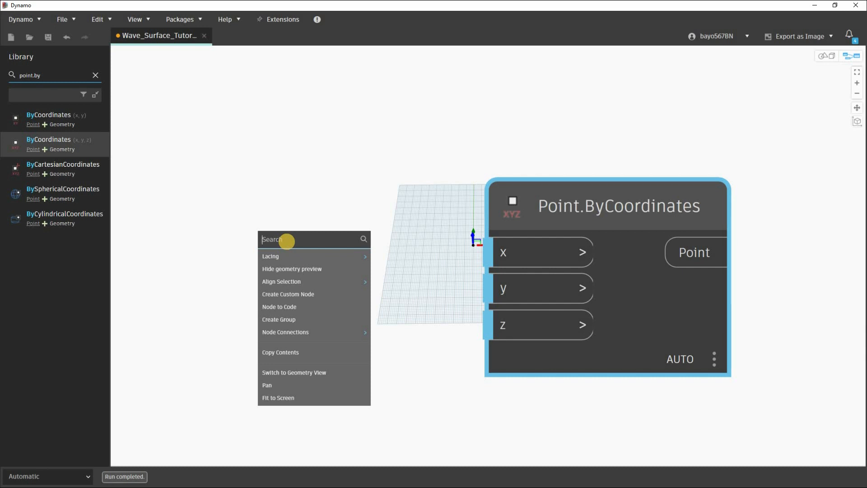
type("number")
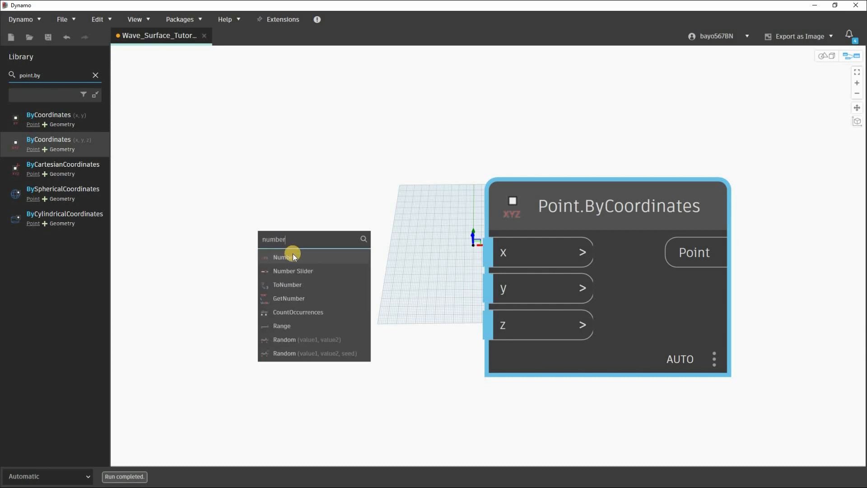
left_click(291, 271)
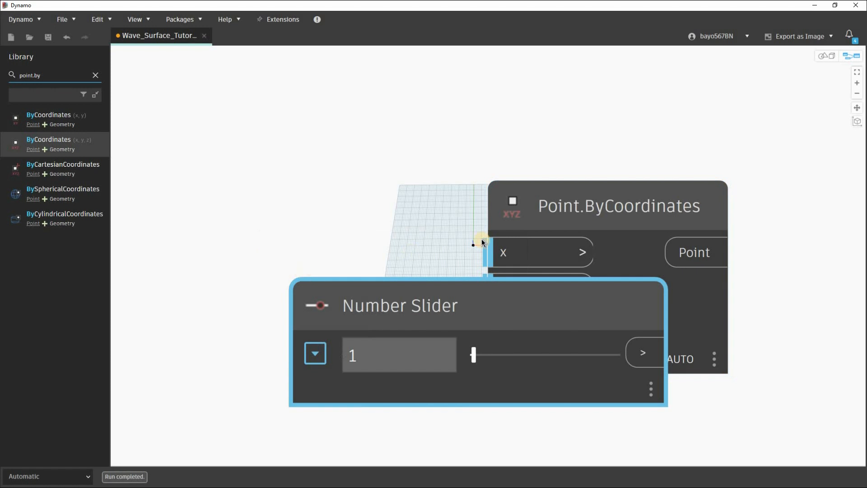
Move the Number Slider node onto the free canvas before the Point.ByCoordinates node
scroll(488, 245, "down", 3)
scroll(294, 244, "down", 1)
middle_click_drag(272, 245, 451, 217)
scroll(484, 242, "down", 5)
left_click_drag(532, 253, 344, 218)
scroll(264, 217, "up", 1)
scroll(266, 217, "up", 2)
scroll(326, 219, "up", 2)
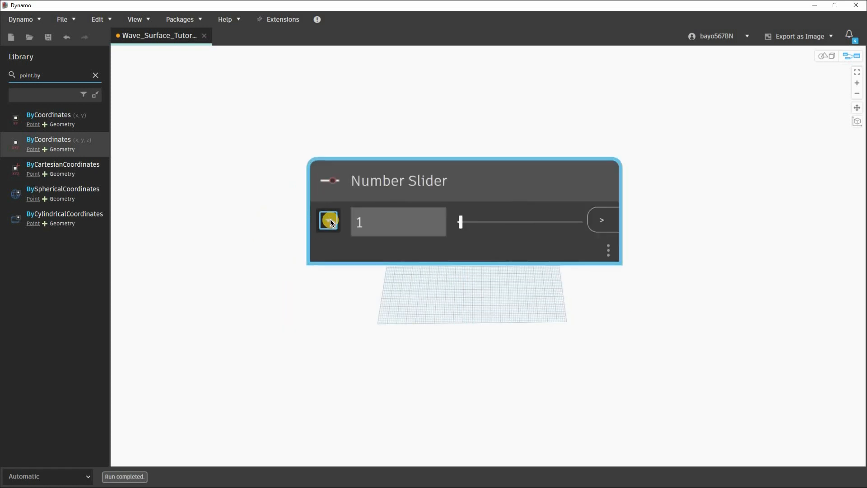
Expand the Number Slider's range settings, set its step to 1 and try the slider at 4
left_click(329, 220)
left_click(373, 274)
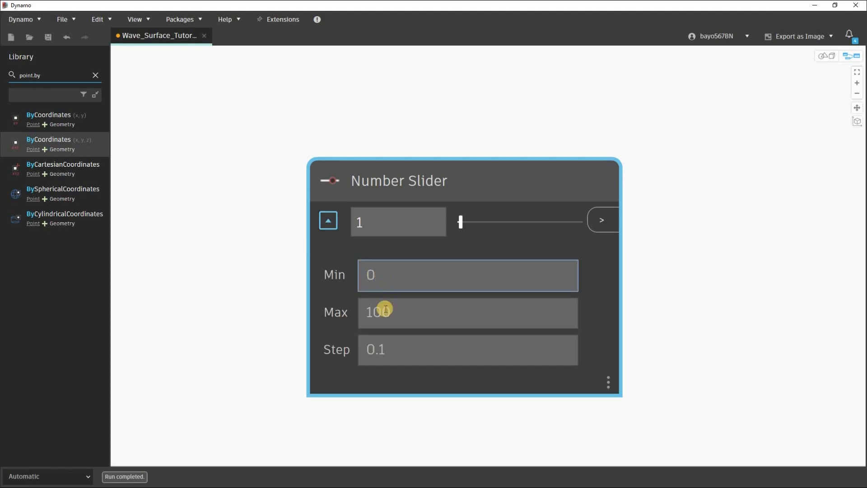
left_click(402, 314)
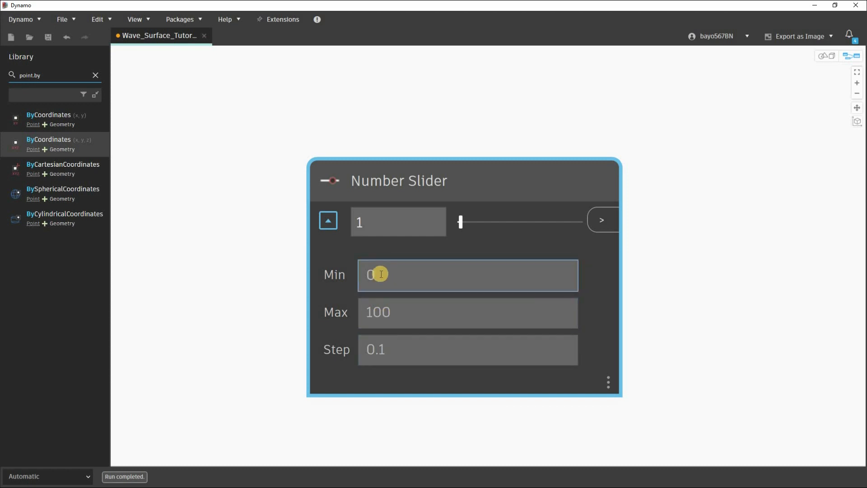
left_click(373, 312)
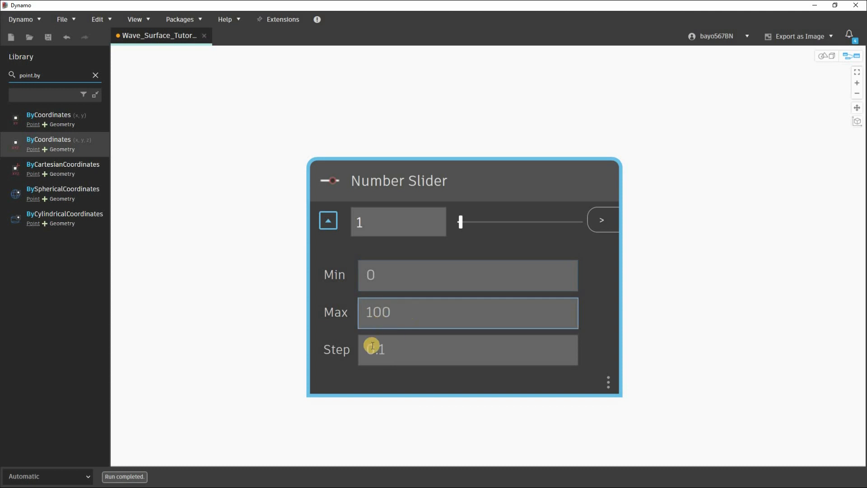
left_click(391, 354)
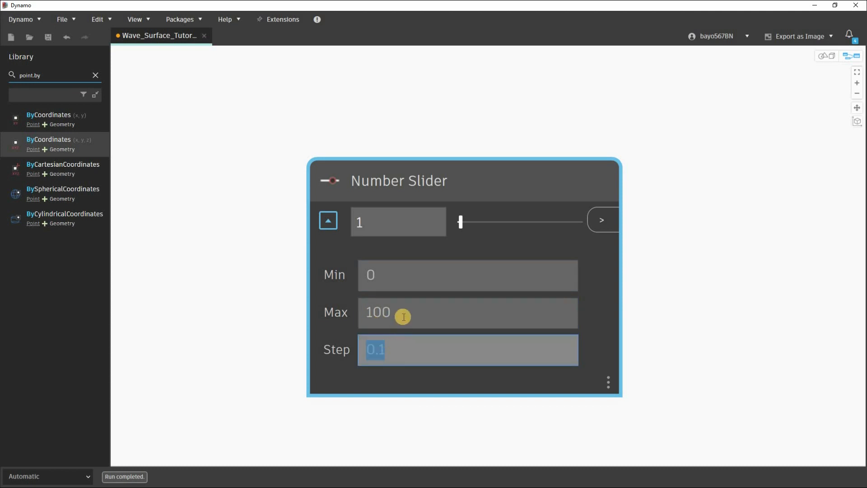
type("1")
left_click(406, 312)
left_click(378, 343)
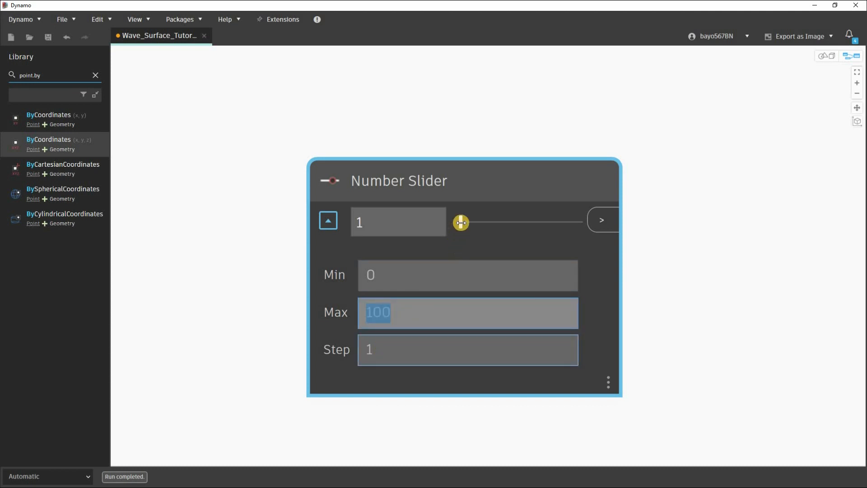
left_click_drag(470, 222, 468, 223)
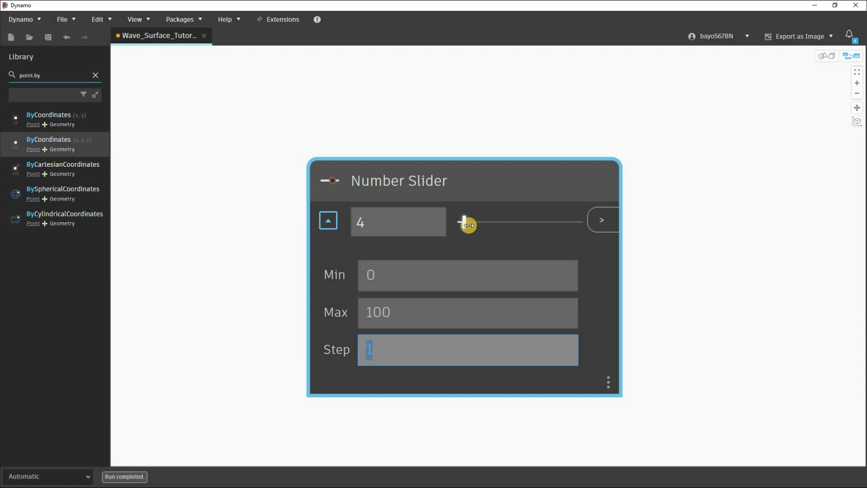
Try a step of 0.1 on the Number Slider by sliding its value up to 12 and back down
left_click(377, 349)
type("0.1")
left_click(394, 316)
left_click_drag(470, 224, 476, 223)
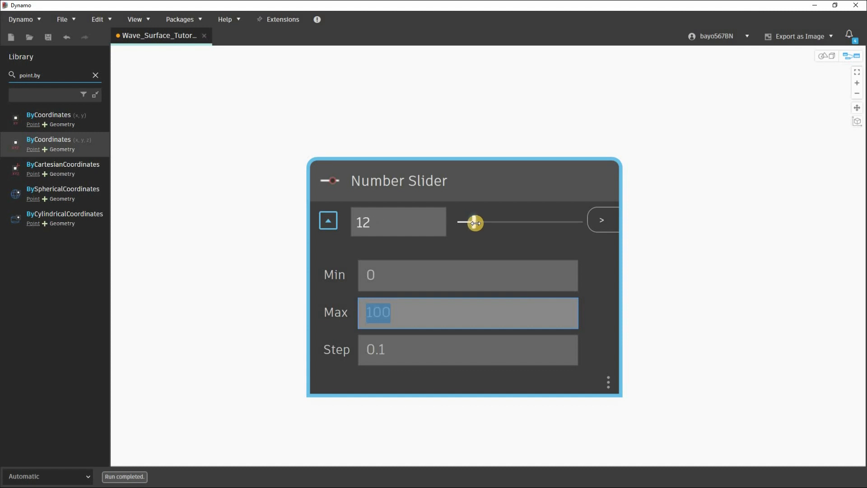
left_click_drag(477, 222, 454, 222)
Set the Number Slider's step to 1 and its value to 0, leaving its range settings collapsed
left_click(403, 349)
type("1")
key("shift+Tab")
left_click_drag(488, 221, 306, 243)
left_click(325, 225)
Duplicate the Number Slider twice and stack the three sliders in a column before Point.ByCoordinates
scroll(361, 311, "down", 5)
scroll(403, 255, "down", 3)
scroll(427, 249, "up", 6)
left_click_drag(446, 264, 470, 257)
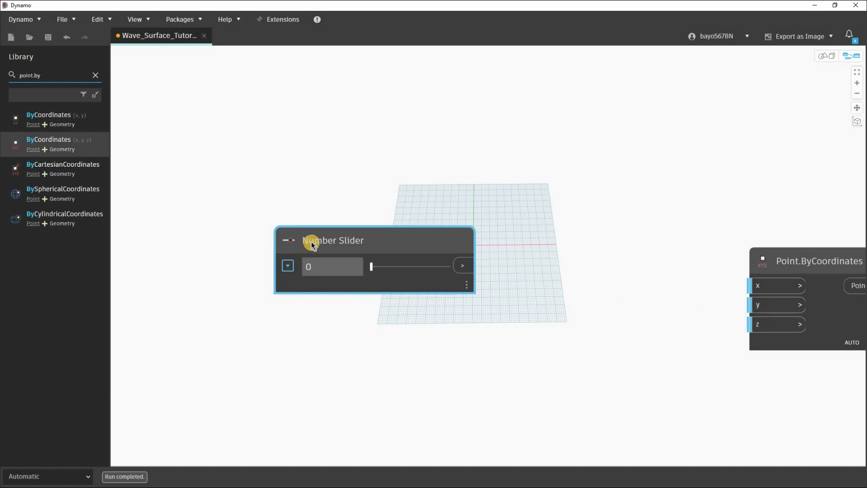
key("ctrl+c")
key("ctrl+v")
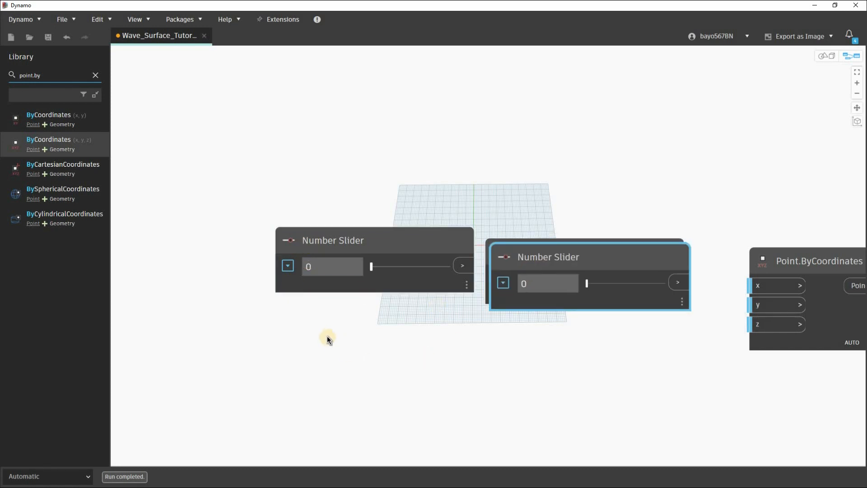
left_click_drag(529, 264, 318, 327)
left_click(582, 253)
left_click_drag(577, 250, 371, 412)
middle_click_drag(551, 389, 557, 332)
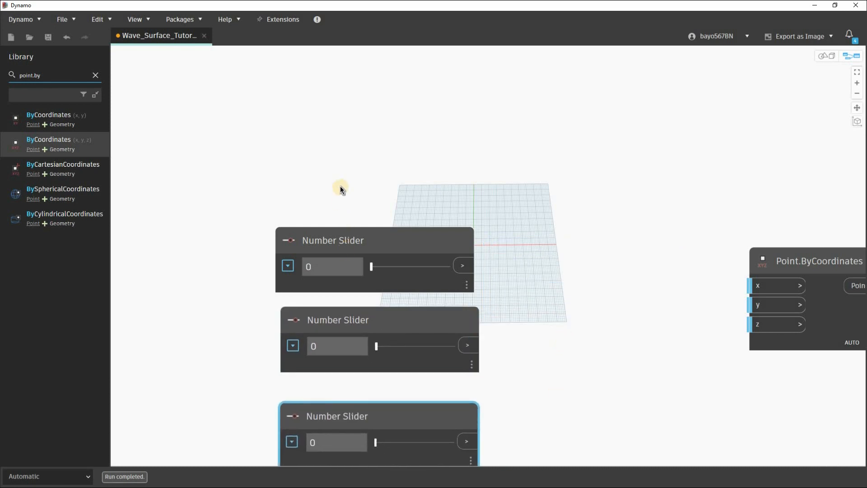
Rename the three stacked Number Slider nodes X, Y and Z in order from the uppermost down
double_click(341, 187)
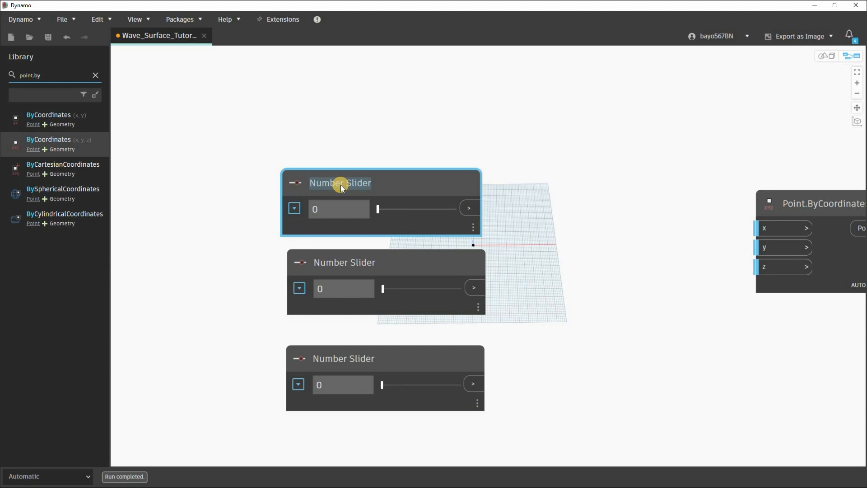
type("X")
key("Return")
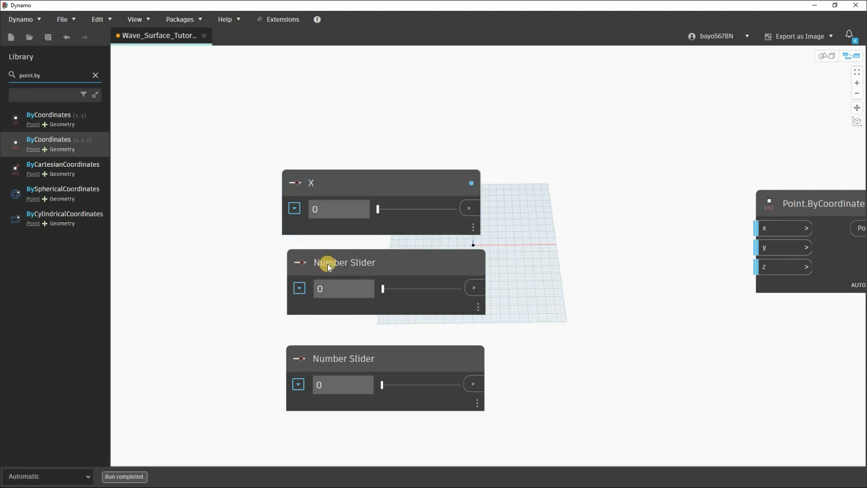
double_click(326, 264)
type("Y")
key("Return")
double_click(349, 357)
type("Z")
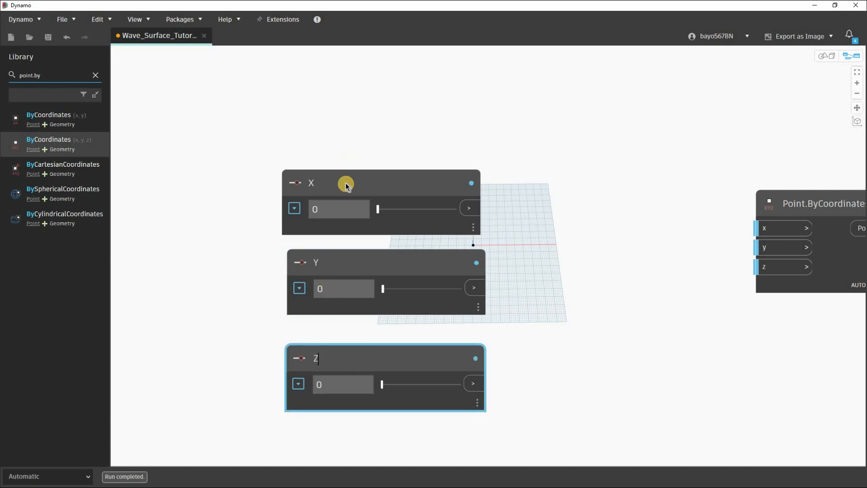
left_click(521, 262)
Connect the X, Y and Z sliders to the matching x, y and z inputs of Point.ByCoordinates
left_click_drag(433, 185, 439, 186)
scroll(494, 271, "down", 2)
middle_click_drag(335, 389, 225, 391)
mouse_move(373, 221)
left_mouse_down()
mouse_move(616, 246)
mouse_move(631, 202)
left_mouse_up()
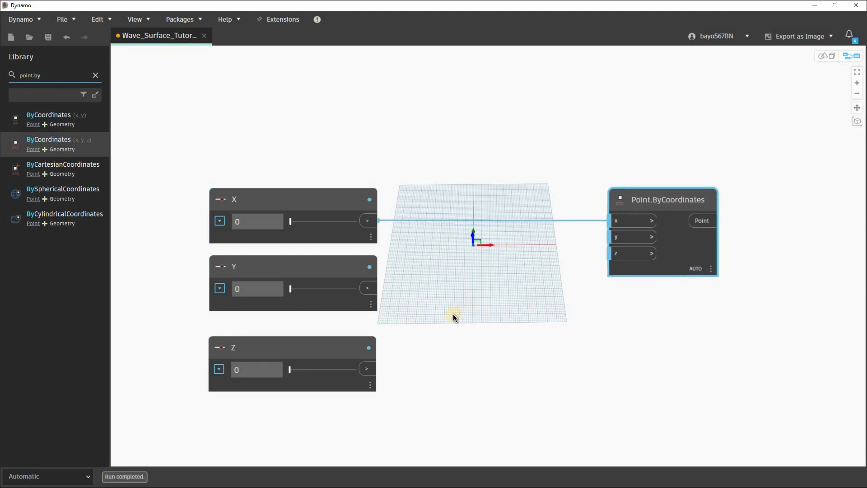
left_click_drag(617, 236, 368, 287)
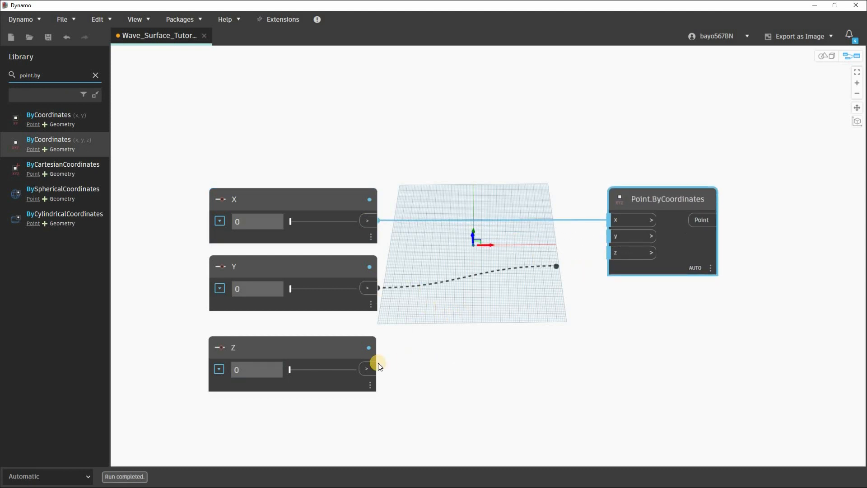
mouse_move(369, 369)
left_mouse_down()
mouse_move(430, 366)
mouse_move(613, 253)
left_mouse_up()
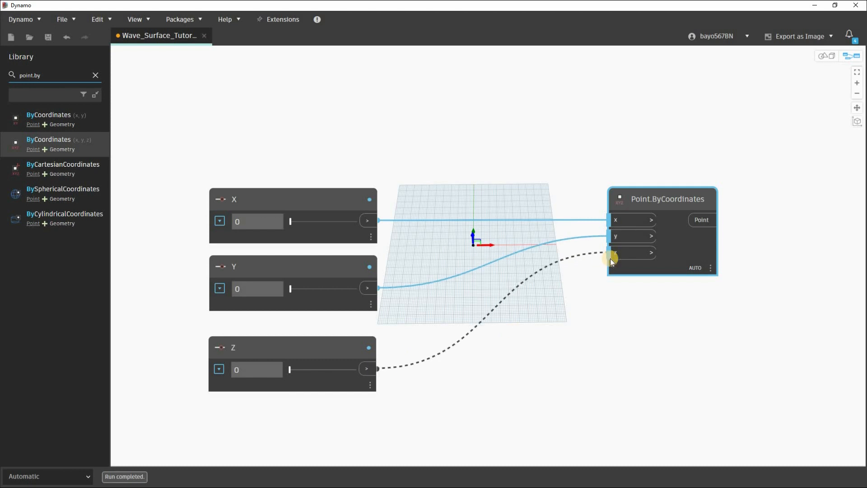
middle_click_drag(648, 296, 636, 293)
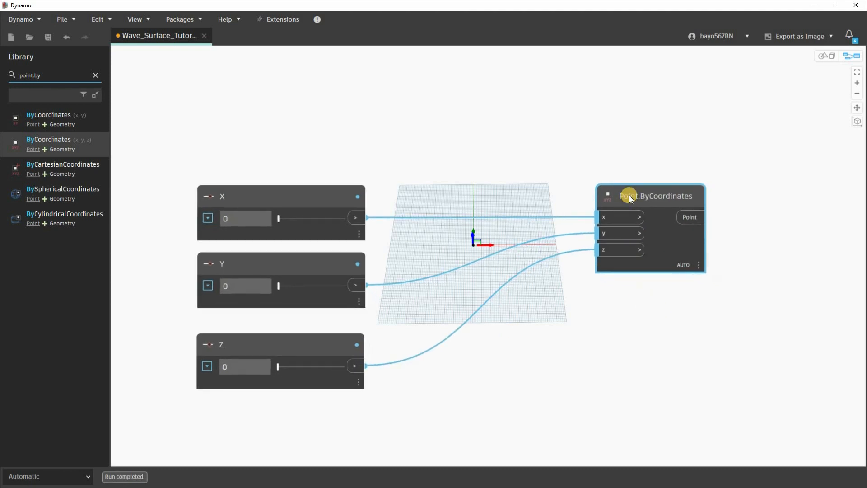
mouse_move(643, 195)
left_mouse_down()
mouse_move(636, 194)
mouse_move(649, 194)
left_mouse_up()
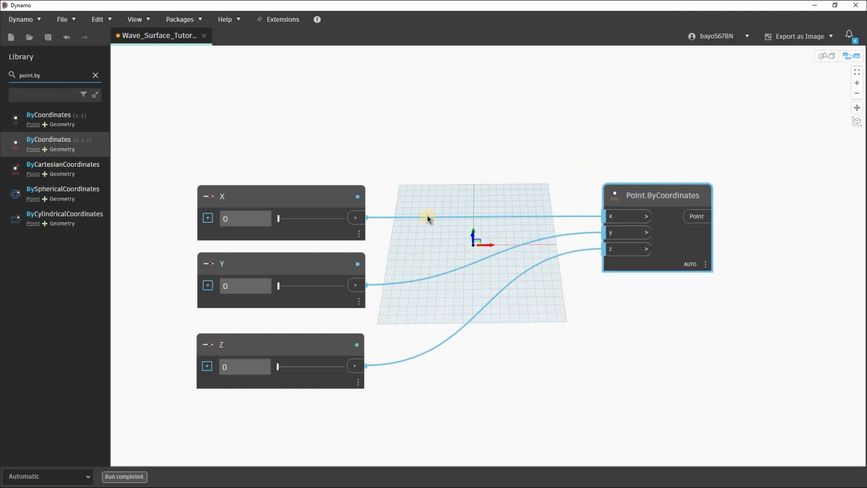
Test the point's movement by varying the X, Y and Z sliders in turn and returning each to 0
left_click(280, 219)
left_click_drag(280, 219, 259, 218)
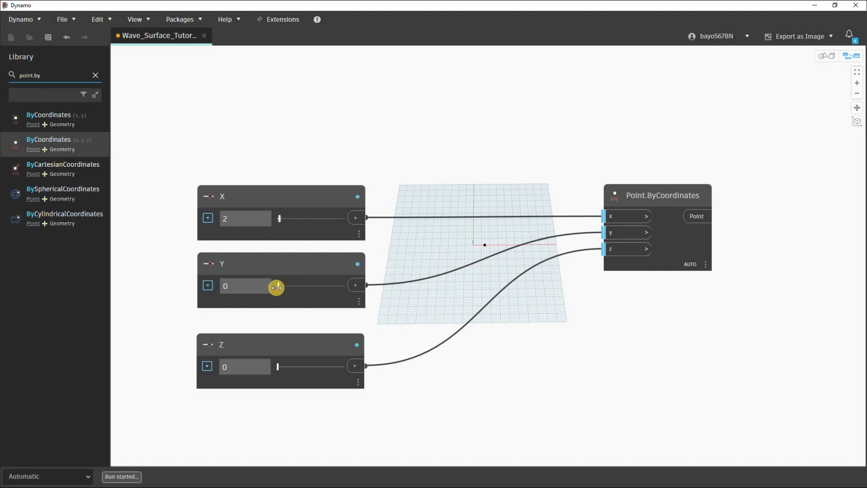
mouse_move(291, 289)
left_mouse_down()
mouse_move(320, 286)
mouse_move(298, 286)
left_mouse_up()
mouse_move(280, 367)
left_mouse_down()
mouse_move(319, 367)
mouse_move(276, 367)
mouse_move(272, 353)
left_mouse_up()
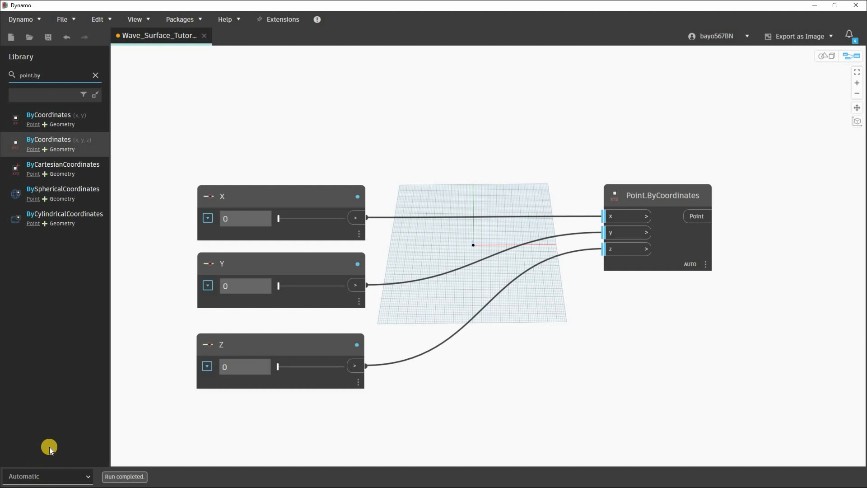
Try the Manual run mode with X at 18, and return to Automatic with X at 0
left_click(46, 477)
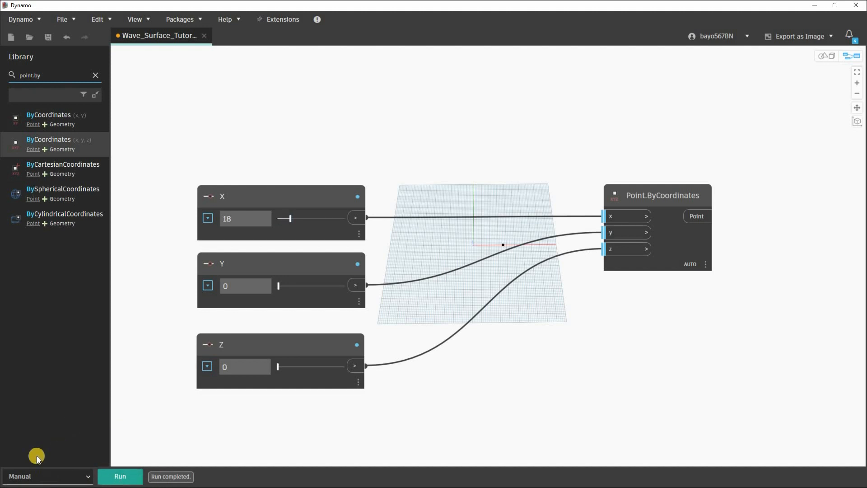
left_click(51, 478)
left_click_drag(291, 217, 267, 236)
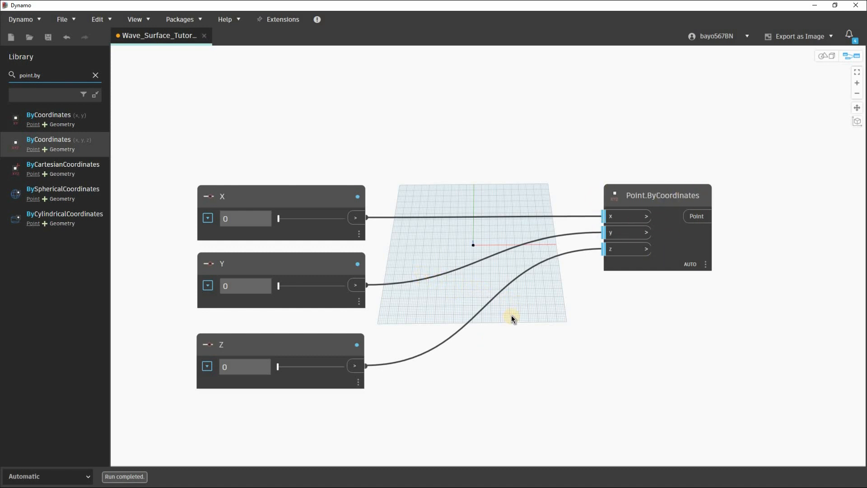
Group the X, Y and Z sliders and title the group "Inputs"
middle_click_drag(382, 142, 411, 120)
scroll(349, 171, "down", 2)
left_click_drag(289, 301, 245, 332)
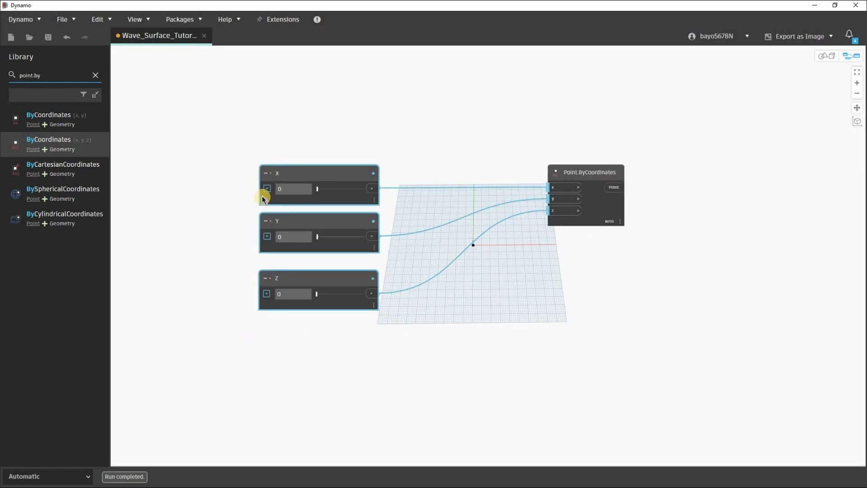
key("ctrl+g")
double_click(287, 154)
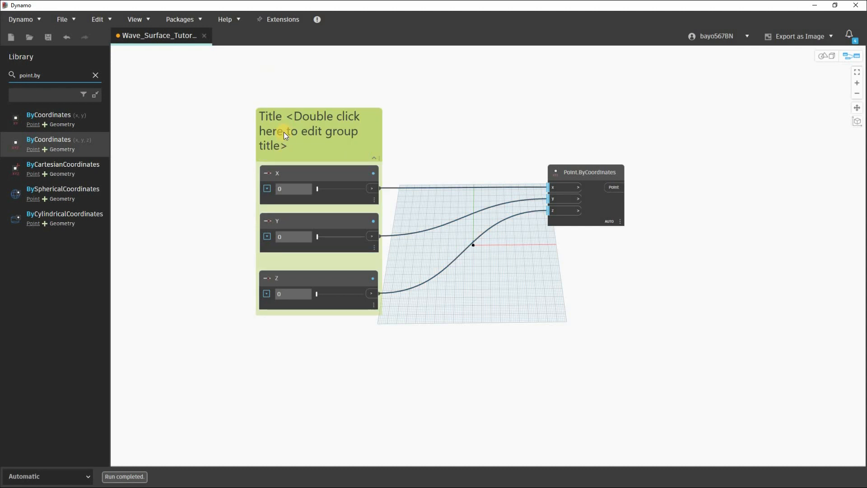
double_click(284, 134)
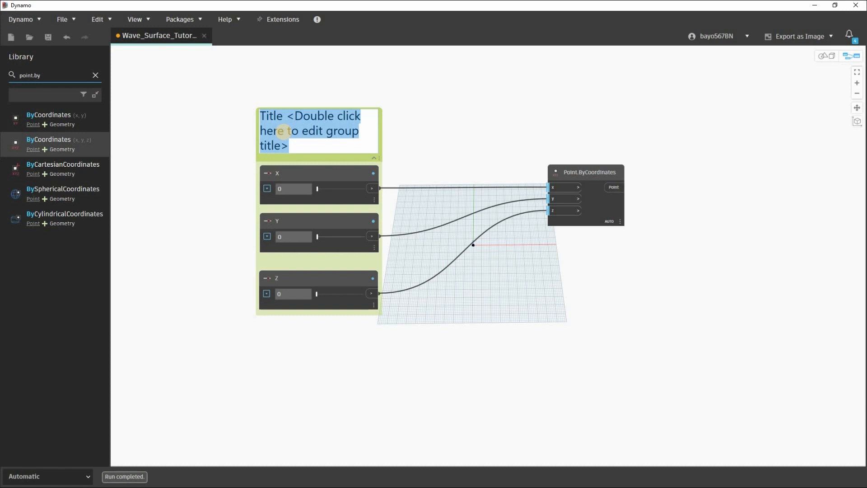
key("BackSpace")
type("Inputs")
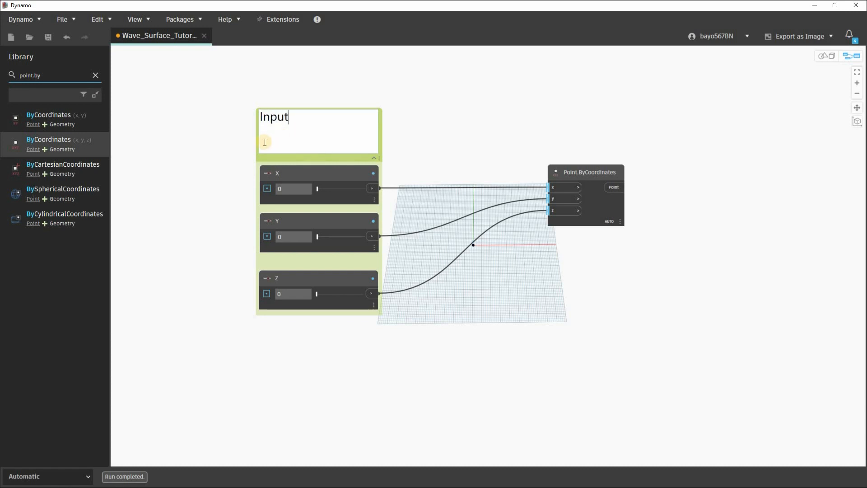
left_click(270, 259)
scroll(253, 260, "up", 2)
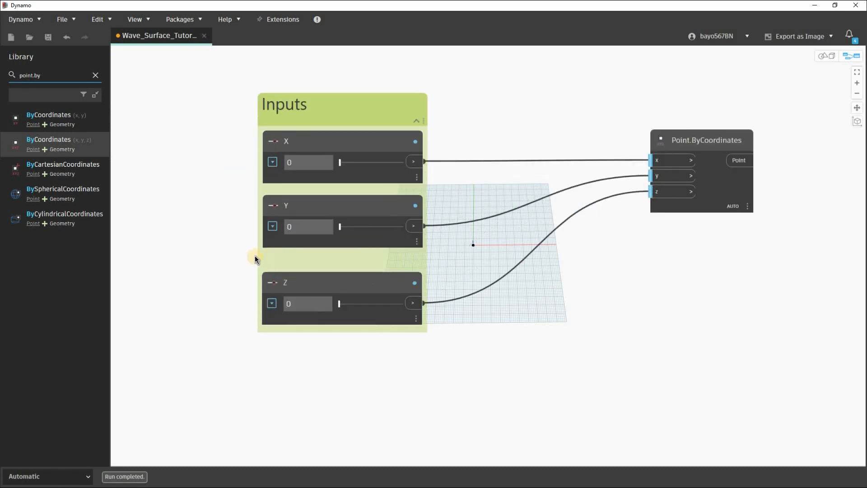
Change the color of the Inputs group to grey
right_click(355, 356)
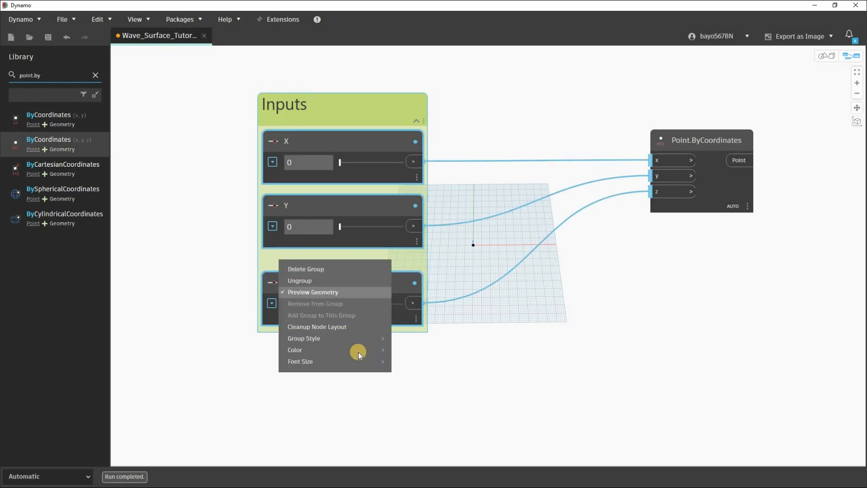
mouse_move(386, 350)
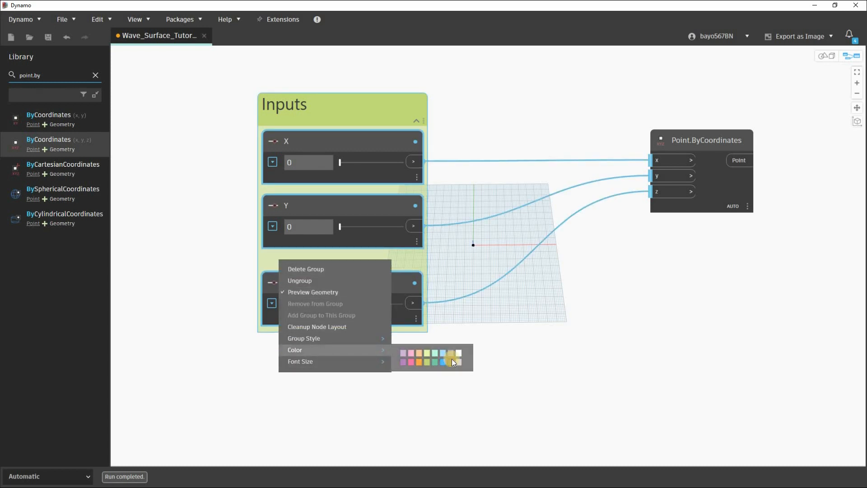
left_click(450, 363)
scroll(355, 297, "down", 2)
scroll(237, 301, "down", 2)
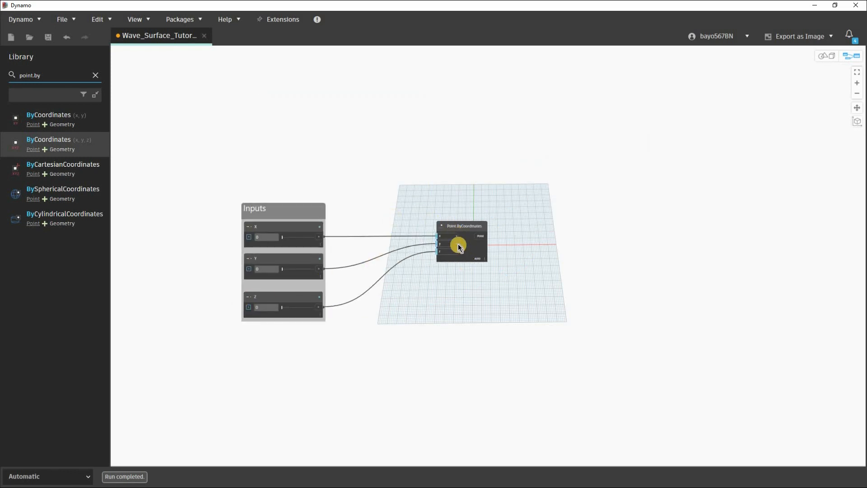
scroll(536, 300, "up", 5)
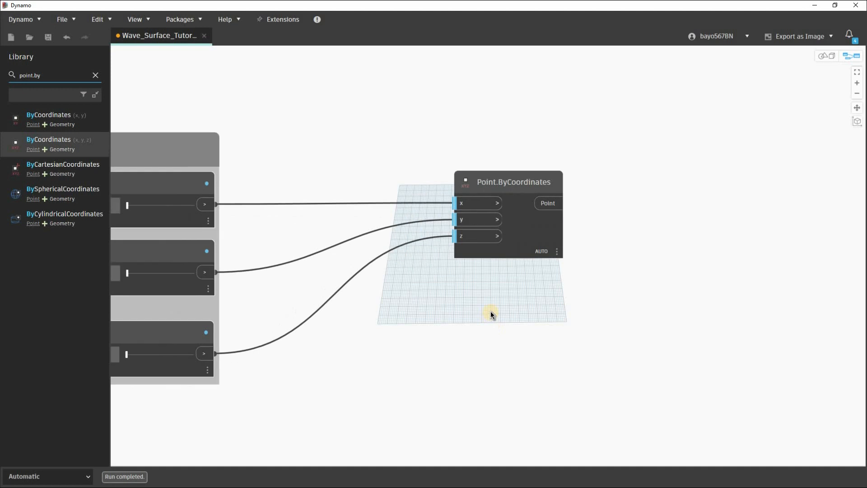
middle_click_drag(491, 311, 510, 305)
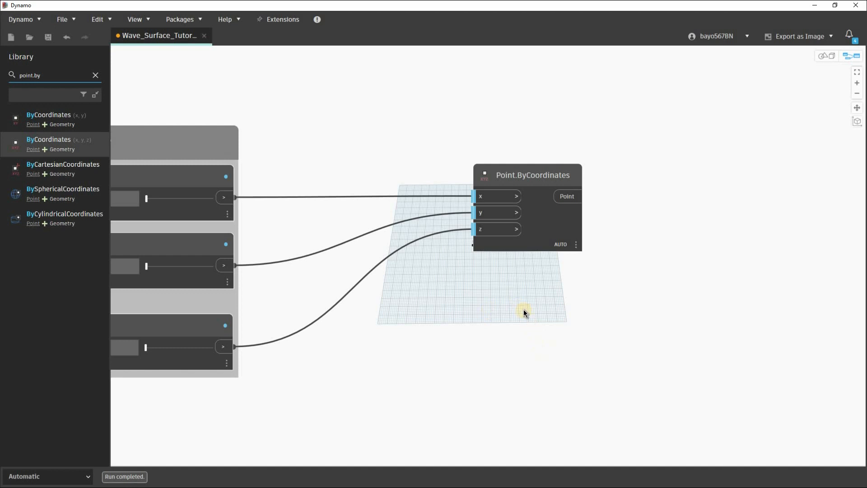
middle_click_drag(497, 282, 478, 243)
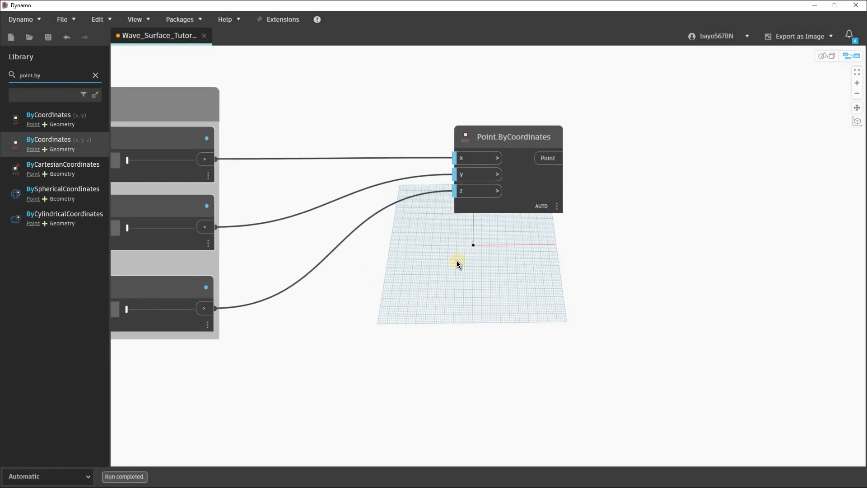
middle_click_drag(487, 294, 495, 314)
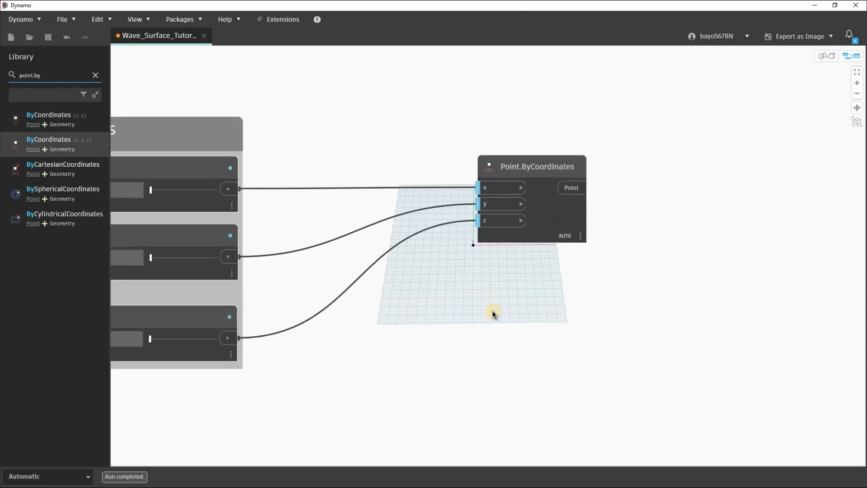
Add a code block below the Point.ByCoordinates node containing the range expression inner..outer..#divisions
scroll(497, 299, "up", 1)
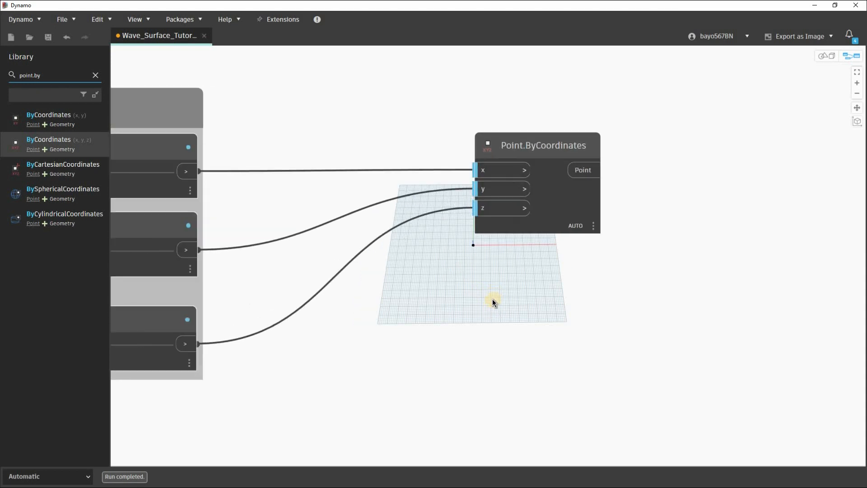
double_click(487, 305)
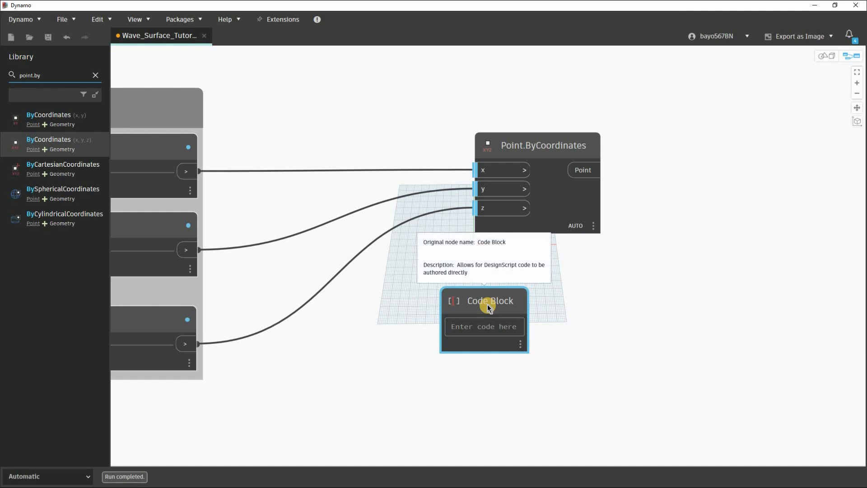
type("in")
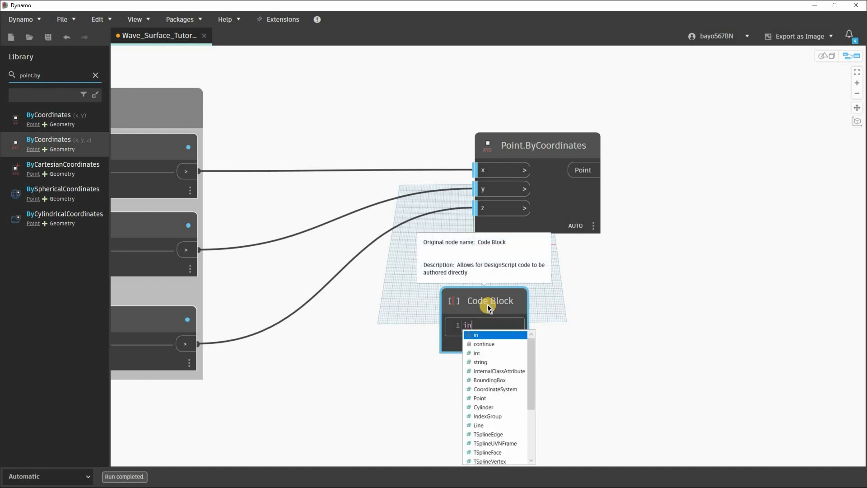
type("ner")
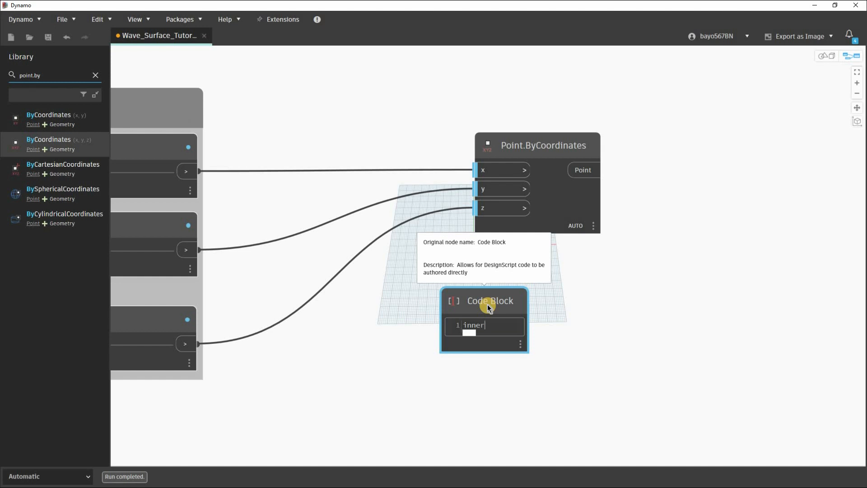
type("..outer..")
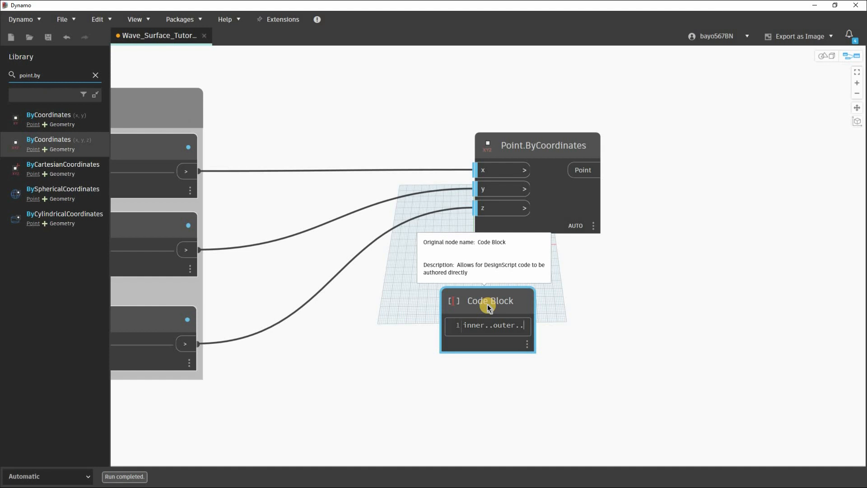
type("#")
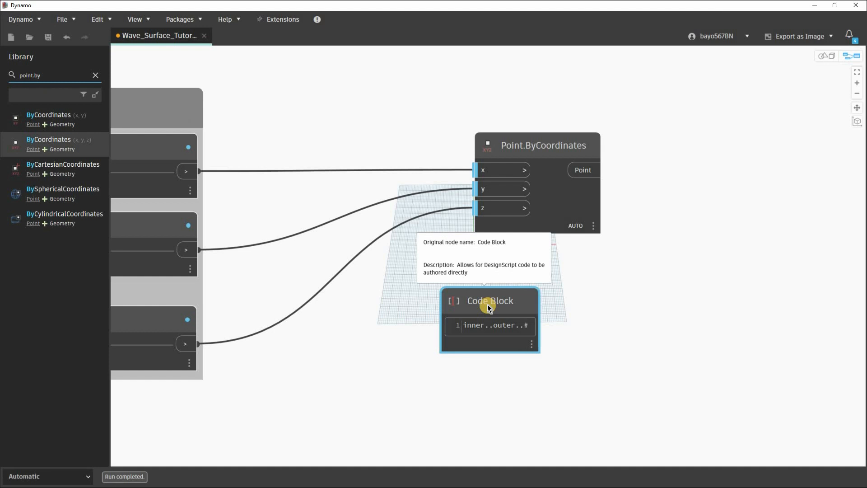
type("divisions")
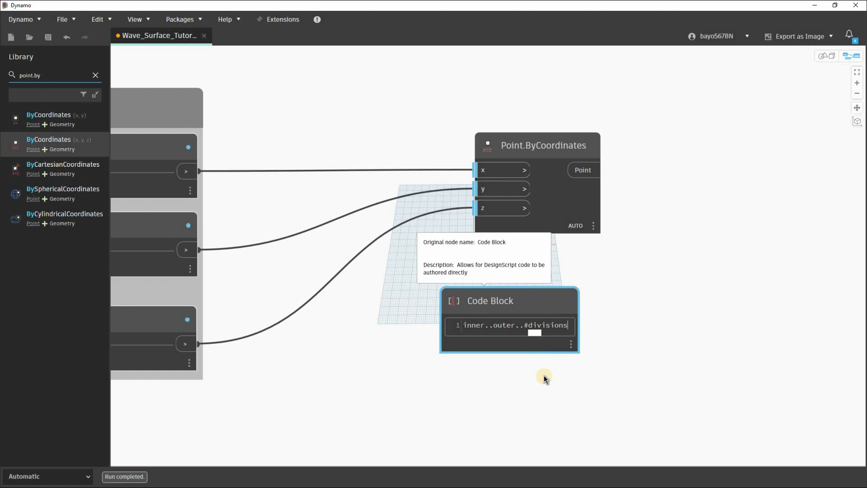
scroll(421, 346, "up", 3)
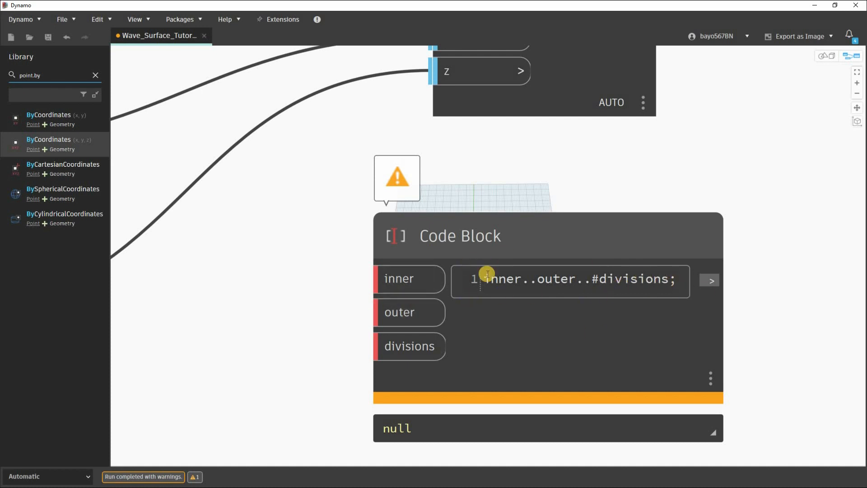
Move the code block further down, away from the Point.ByCoordinates node
scroll(450, 254, "down", 5)
middle_click_drag(482, 252, 486, 246)
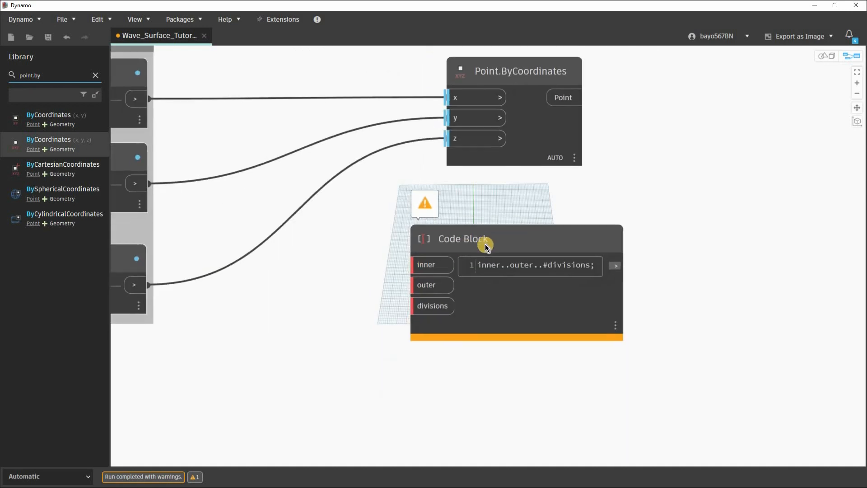
middle_click_drag(546, 346, 593, 312)
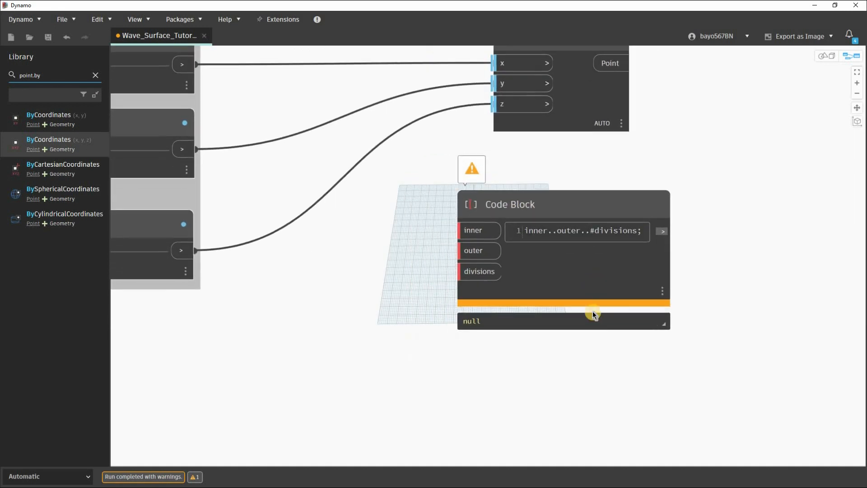
left_click_drag(579, 204, 596, 337)
middle_click_drag(582, 312, 606, 219)
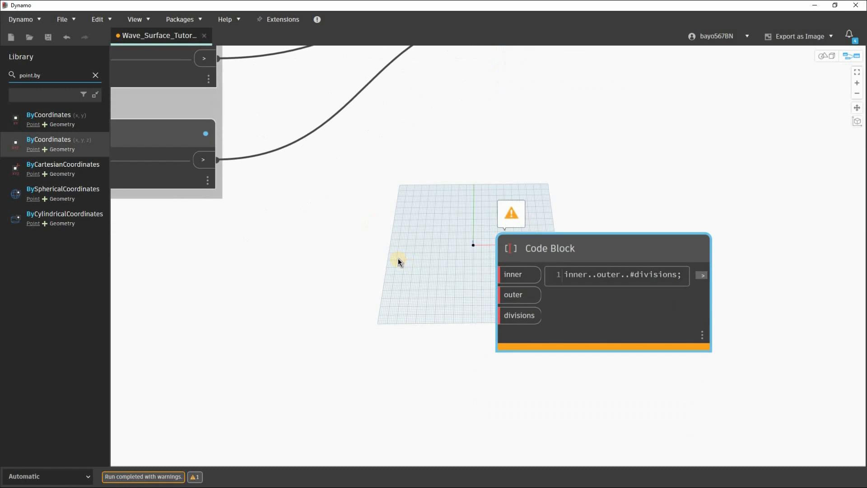
Duplicate a slider from the Inputs group and place the copy below the group
scroll(606, 220, "down", 3)
middle_click_drag(283, 205, 294, 206)
left_click(294, 205)
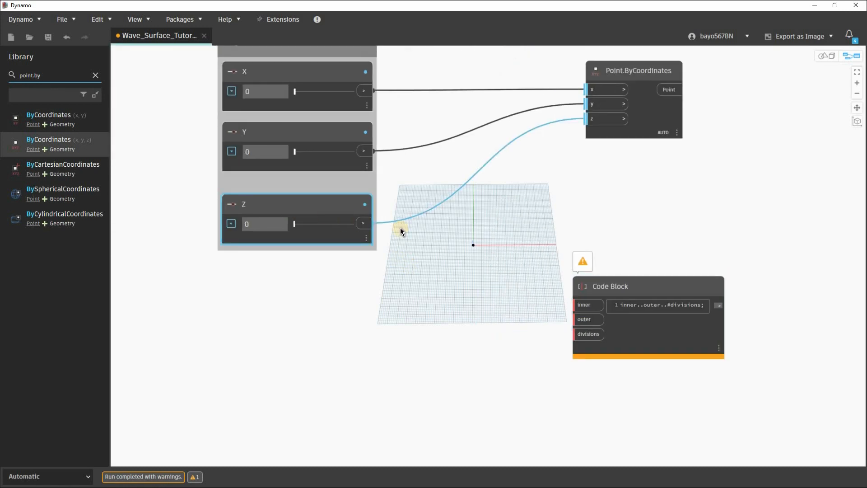
key("ctrl+v")
left_click_drag(491, 93, 335, 308)
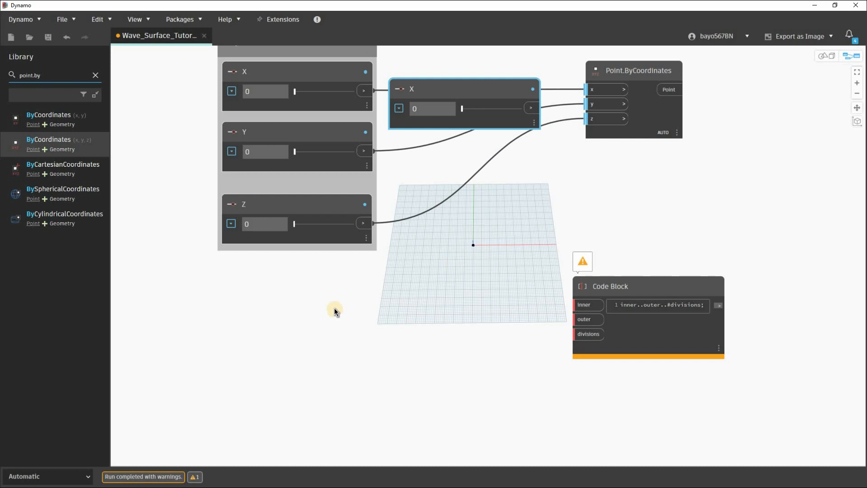
middle_click_drag(403, 280, 445, 242)
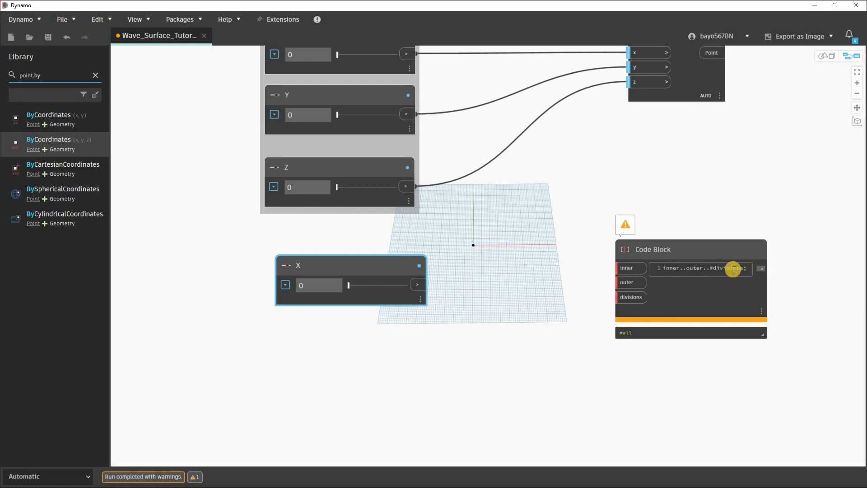
Rename the copied slider as "Inner Radius" to match the code block's first variable
left_click(713, 269)
type("#")
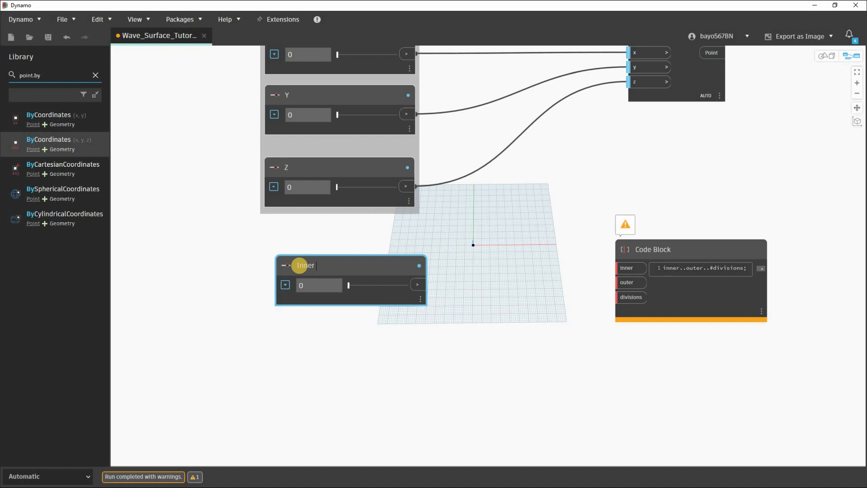
type("us")
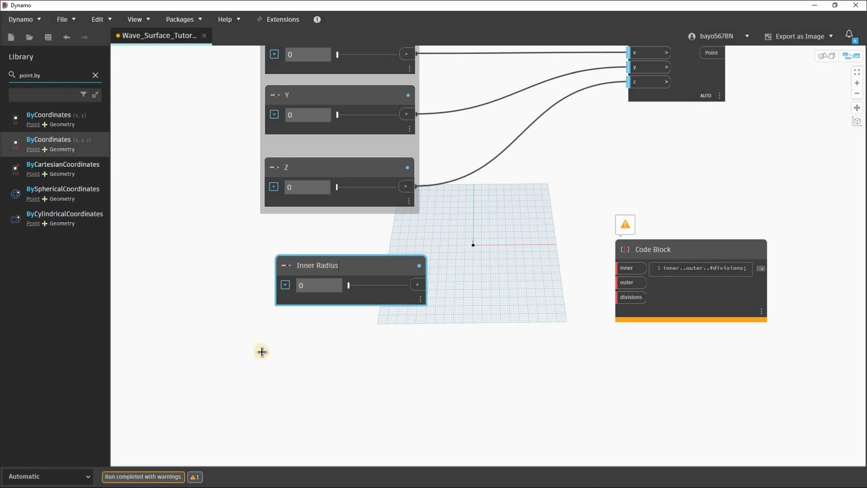
Set the Inner Radius slider's minimum to 5 and align the node beneath the Z slider
left_click(284, 285)
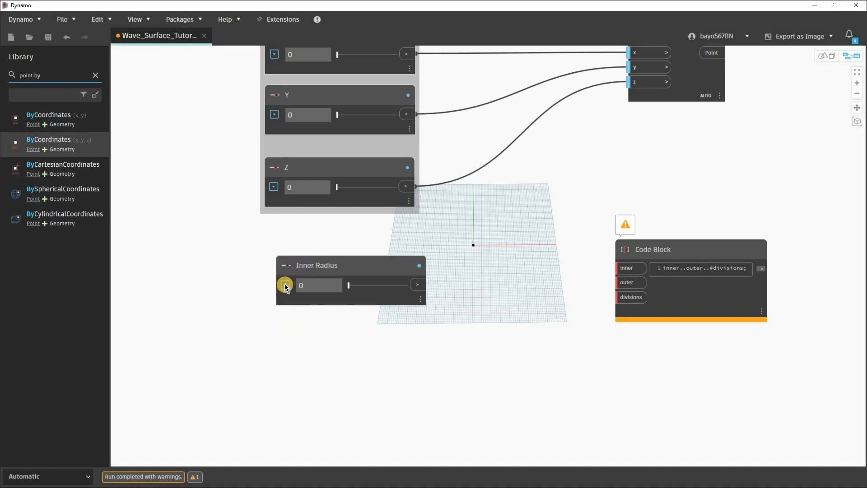
double_click(322, 314)
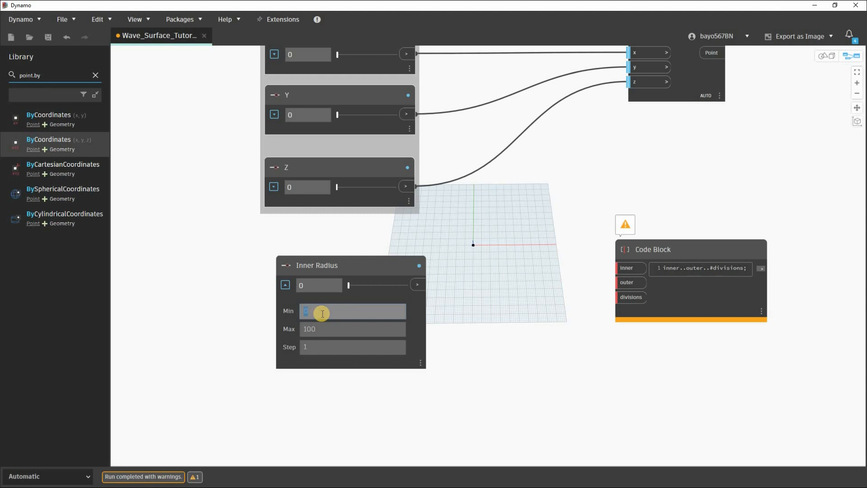
type("1")
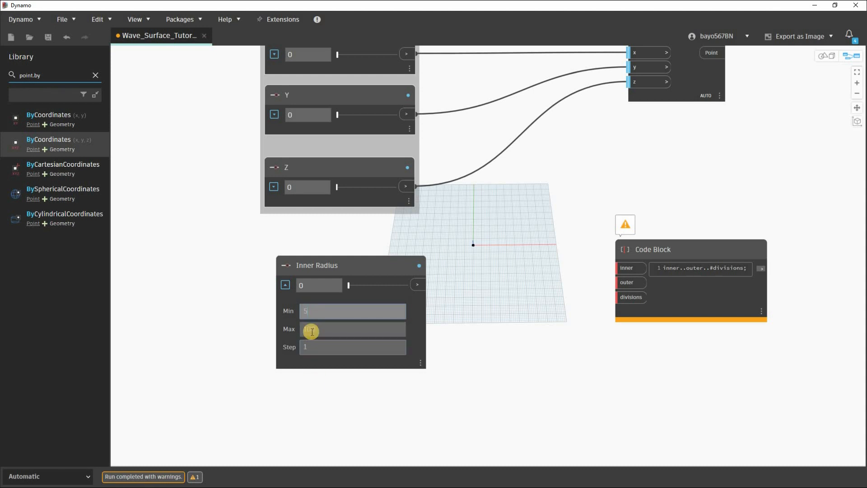
key("Return")
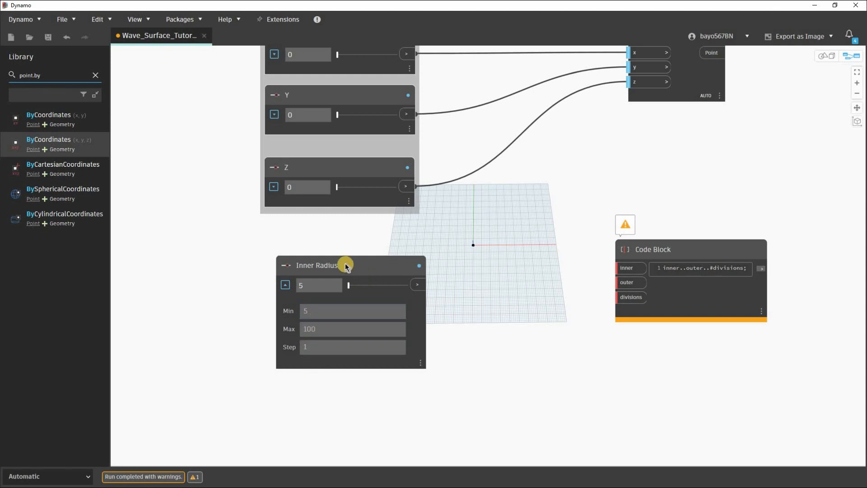
left_click_drag(306, 311, 301, 314)
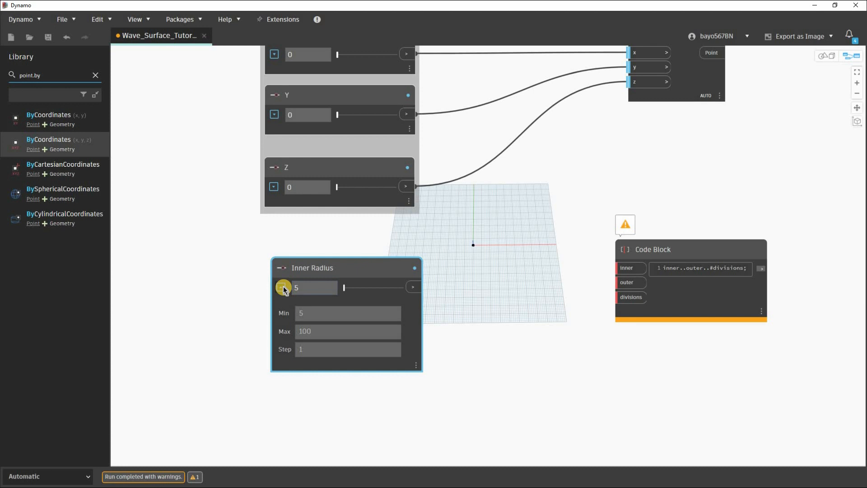
left_click_drag(340, 265, 333, 274)
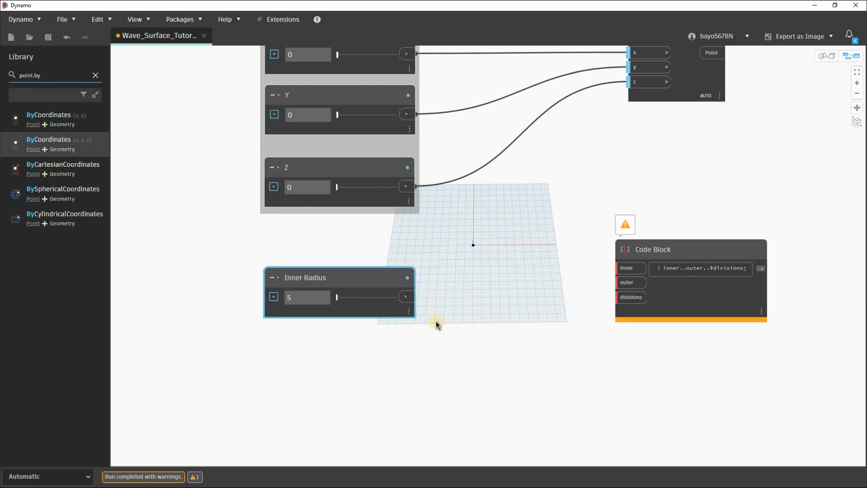
Duplicate the Inner Radius slider below the original and rename the copy "Outer Radius"
key("ctrl+v")
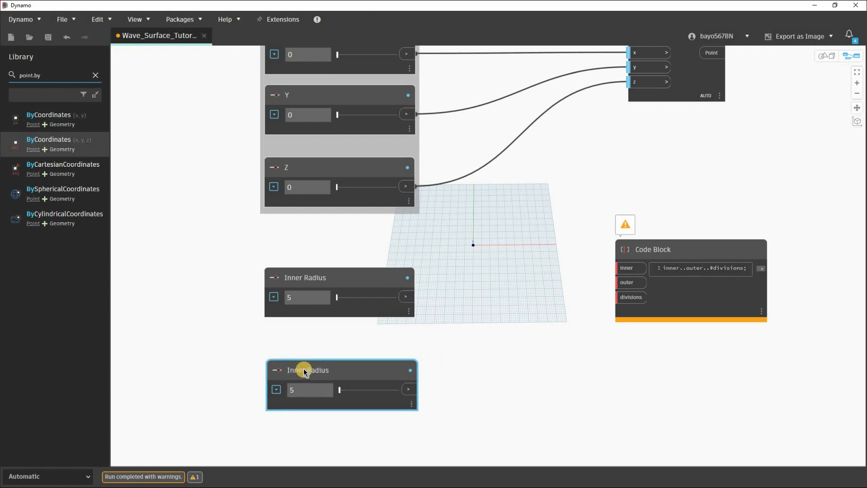
double_click(304, 371)
left_click_drag(304, 370, 276, 364)
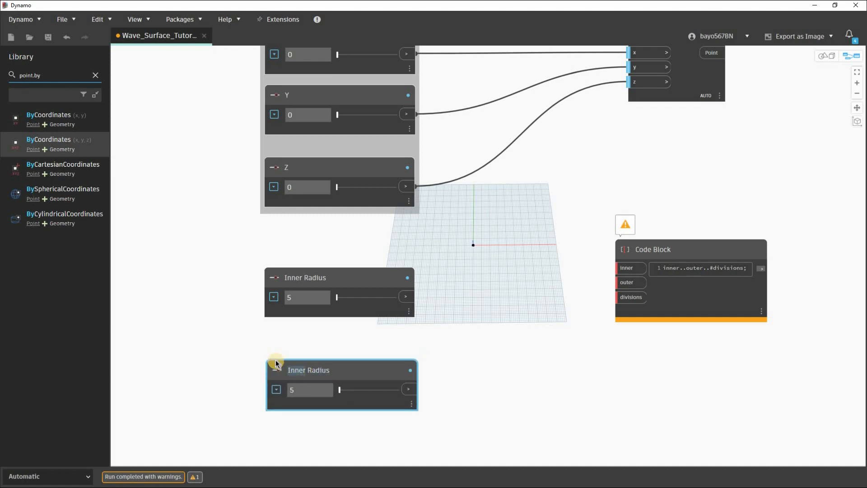
type("Iuter")
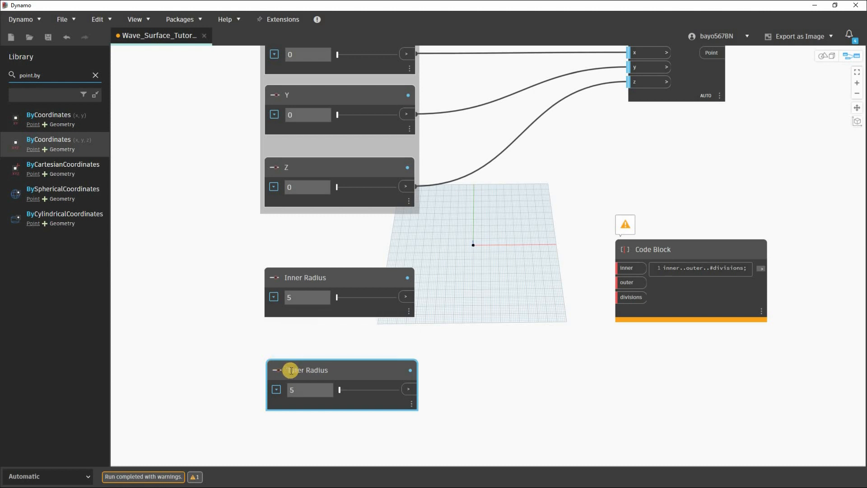
key("Return")
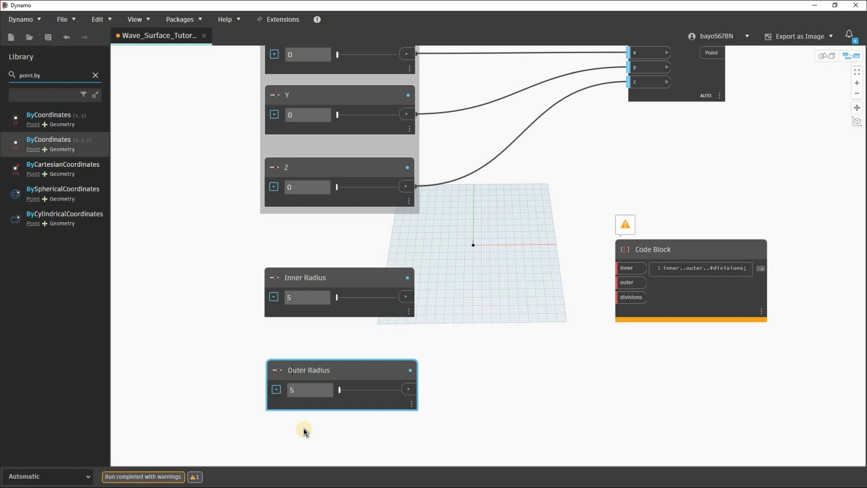
Set the Outer Radius slider's minimum to 55 and maximum to 200
left_click(344, 352)
middle_click_drag(327, 355, 341, 326)
left_click(289, 361)
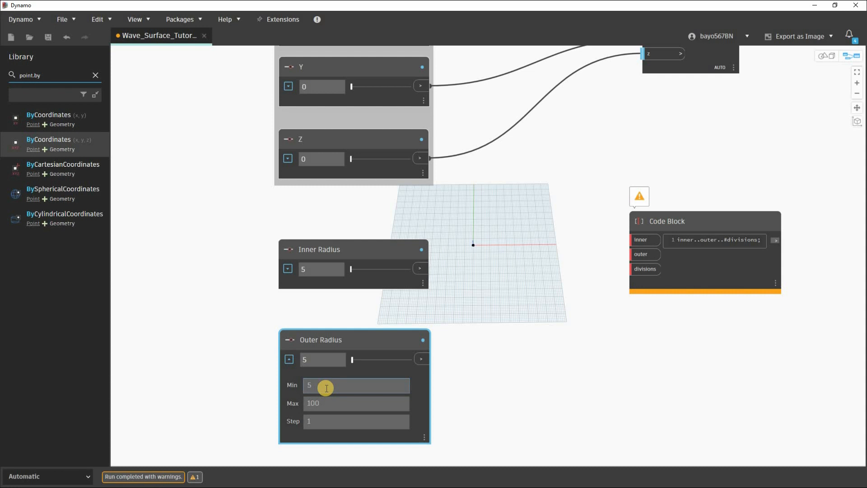
left_click(326, 388)
type("55")
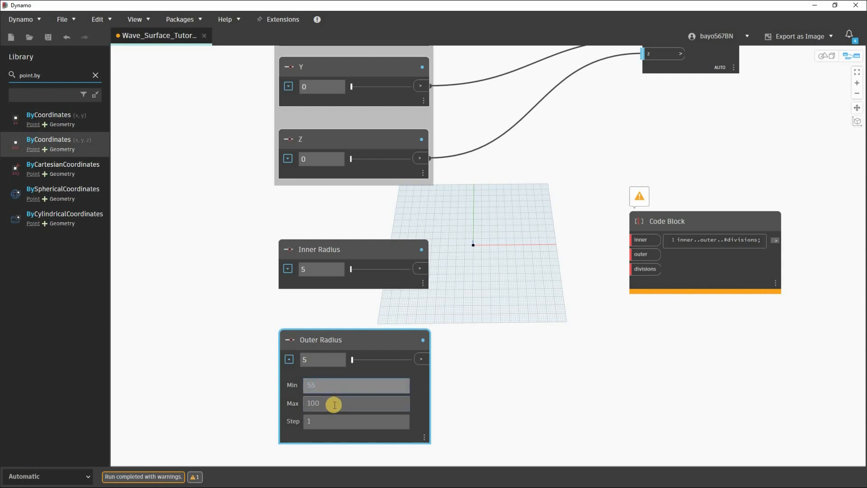
left_click(334, 405)
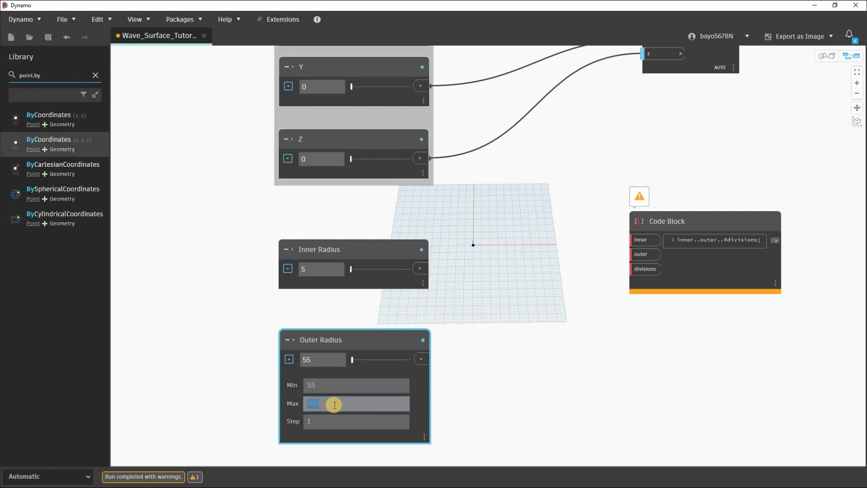
type("200")
left_click(289, 288)
Check the Inner Radius slider's range and set the Outer Radius slider's minimum to 105
left_click(286, 269)
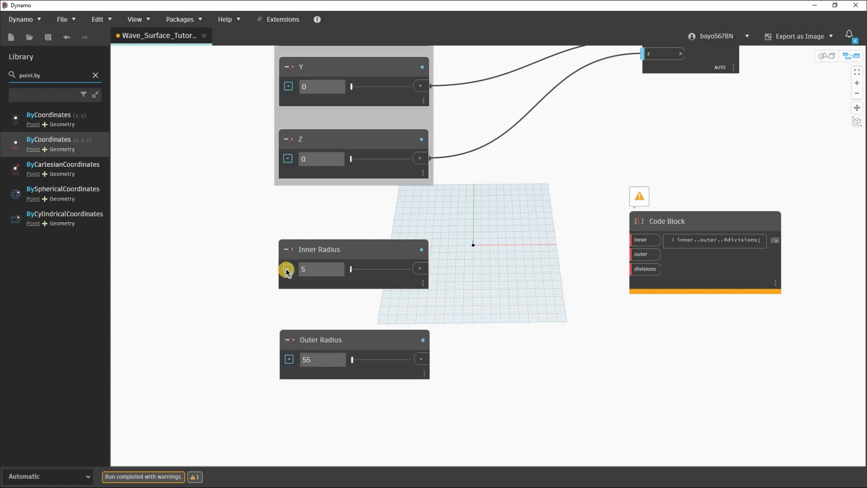
left_click(286, 269)
left_click(289, 359)
left_click(340, 386)
double_click(339, 386)
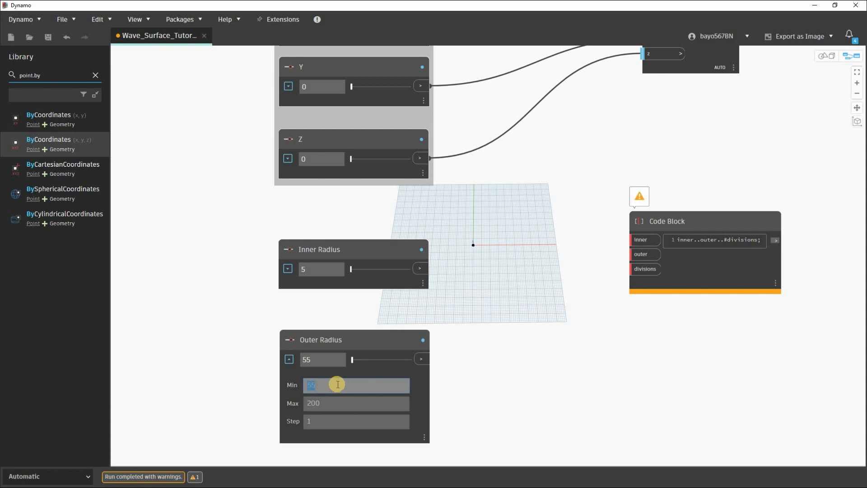
type("105")
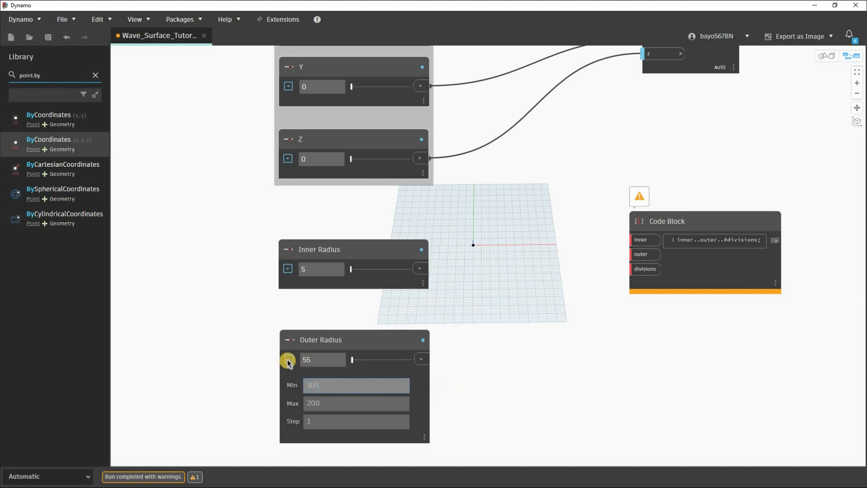
left_click(287, 360)
Connect the Inner Radius and Outer Radius sliders to the code block's inner and outer inputs
left_click(420, 268)
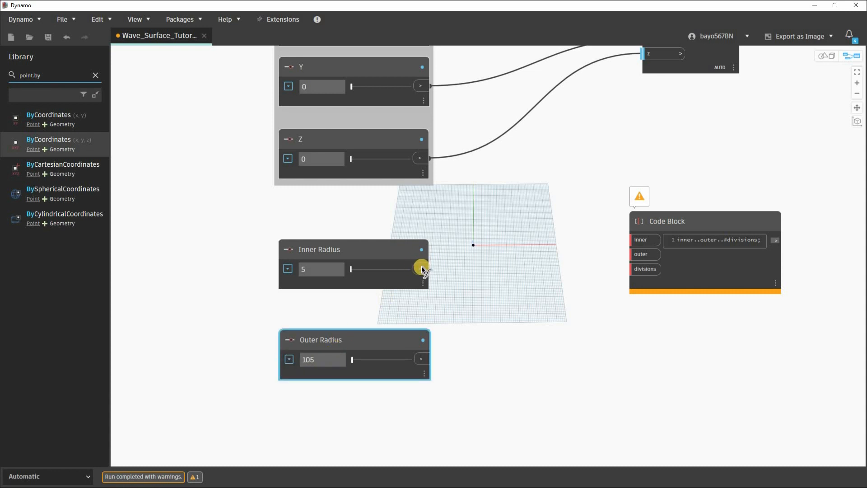
left_click(632, 240)
left_click_drag(694, 227, 699, 239)
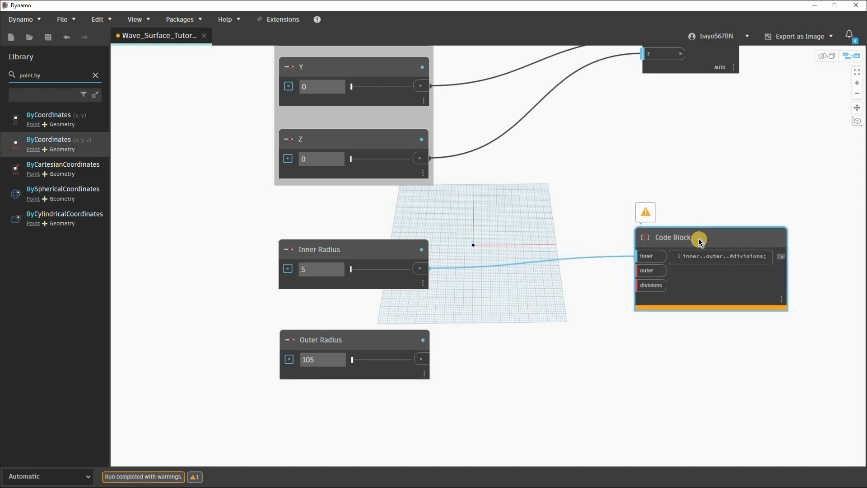
left_click(424, 359)
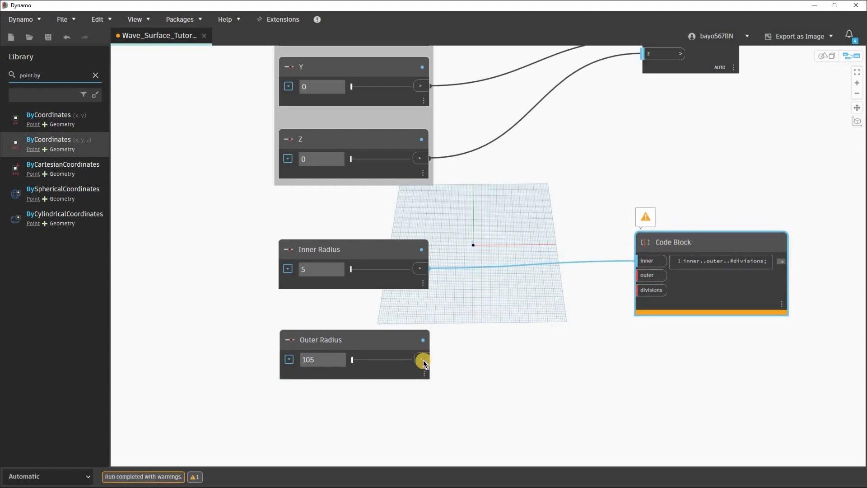
left_click(647, 275)
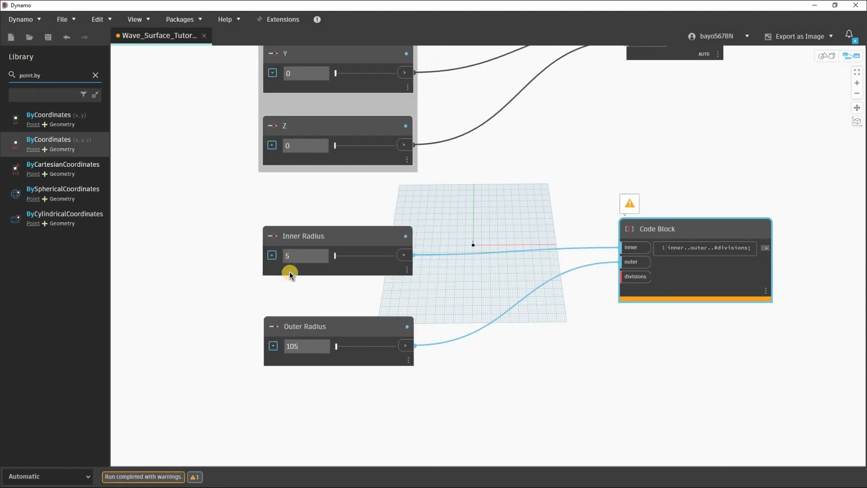
left_click(281, 310)
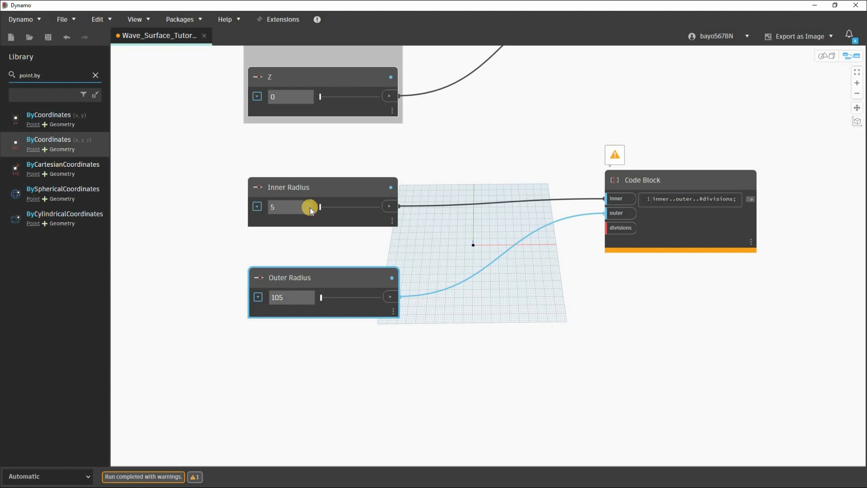
right_click(323, 185)
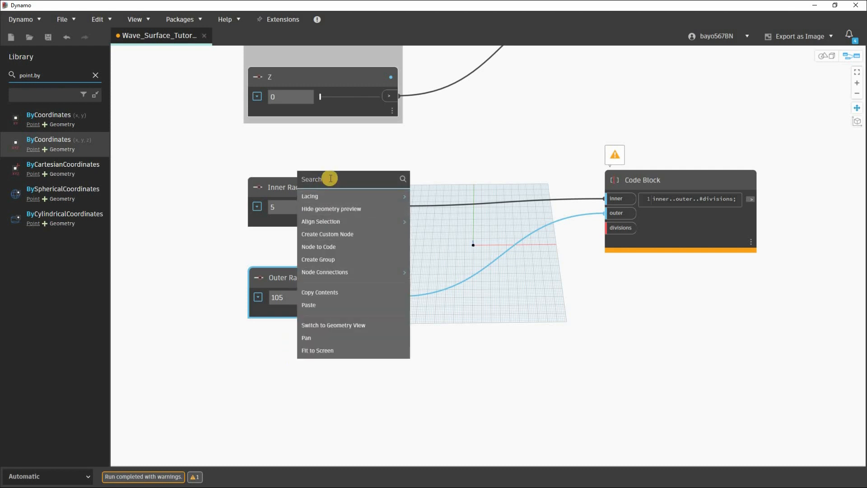
type("integer")
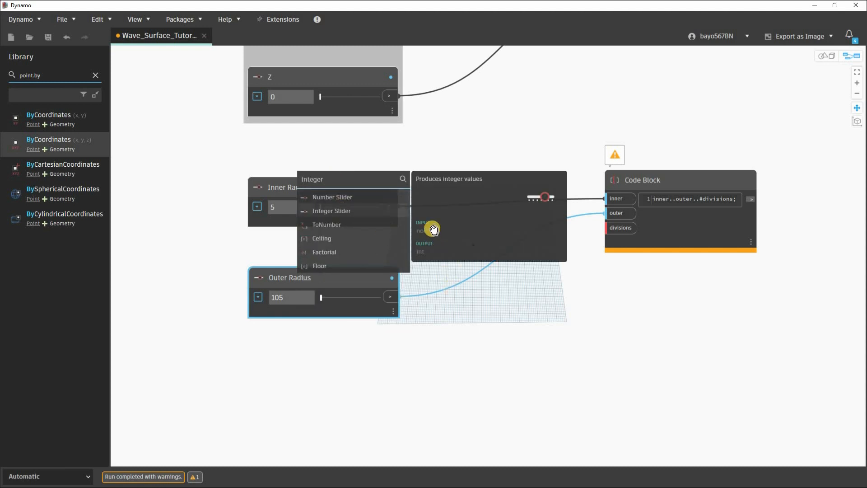
left_click(342, 211)
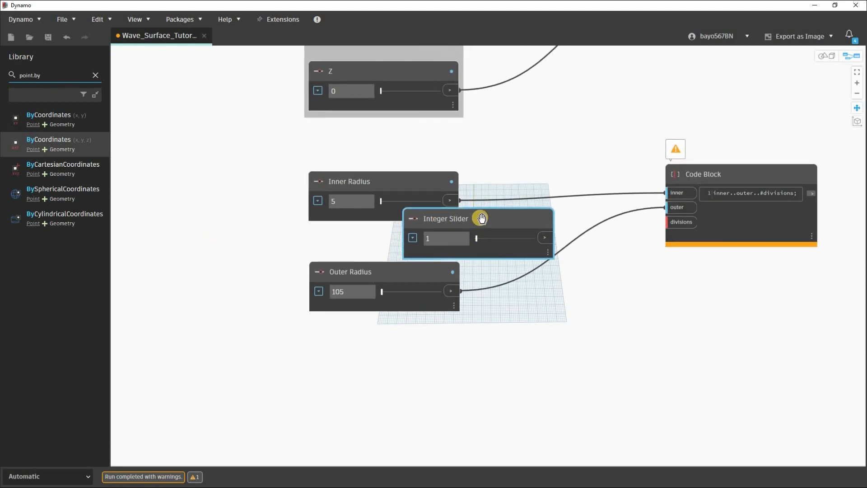
key("Delete")
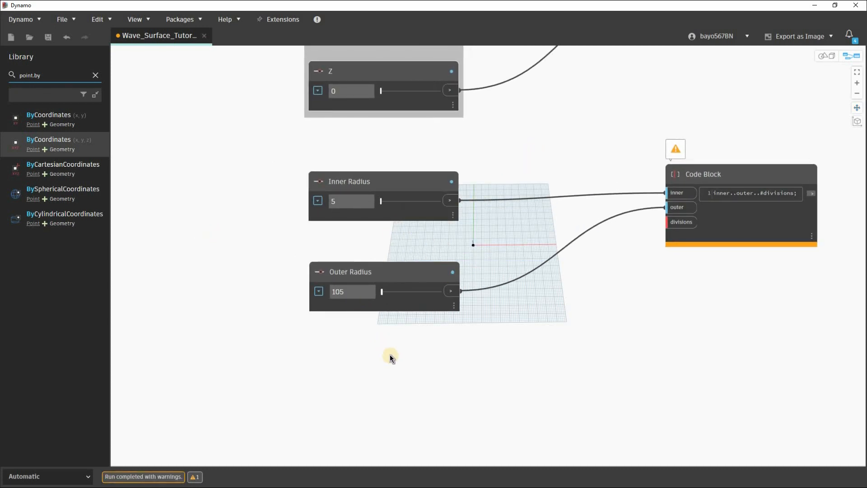
Add an Integer Slider node below the Outer Radius slider
right_click(351, 348)
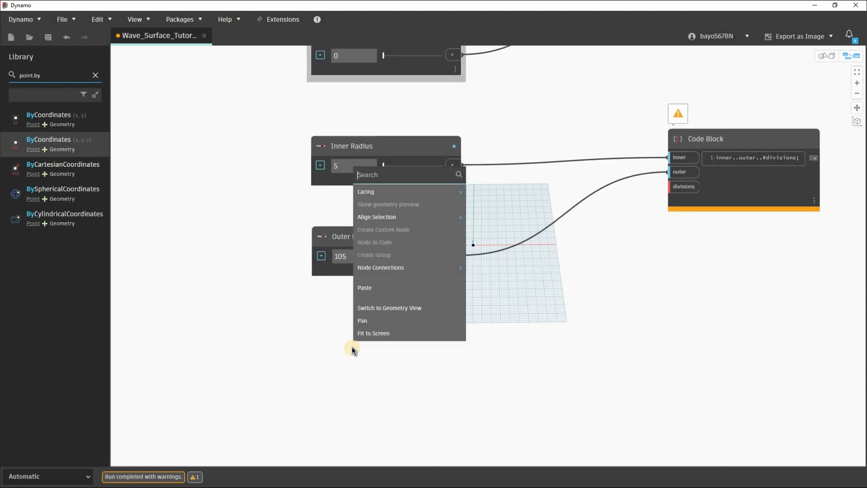
type("integ")
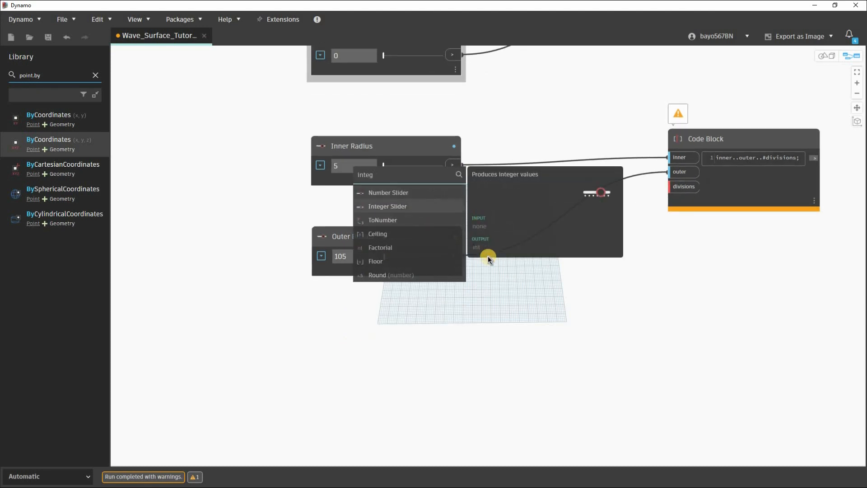
key("Return")
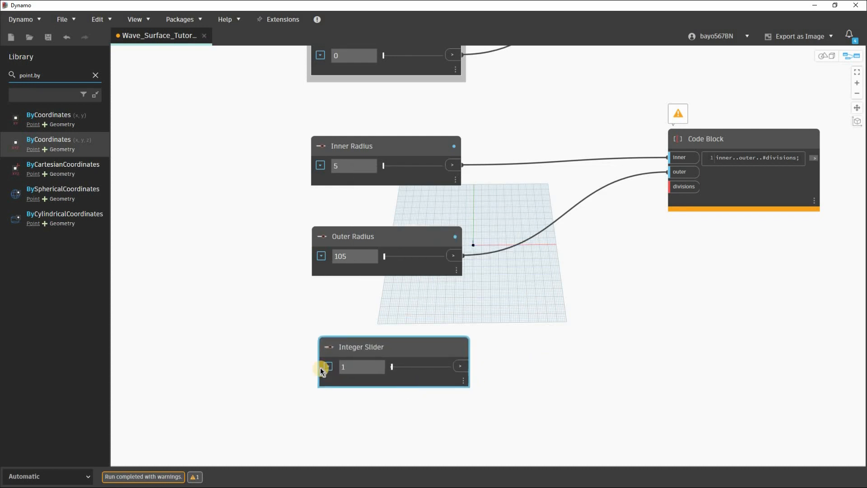
Set the new Integer Slider's minimum to 2 and its maximum to 20
left_click(324, 368)
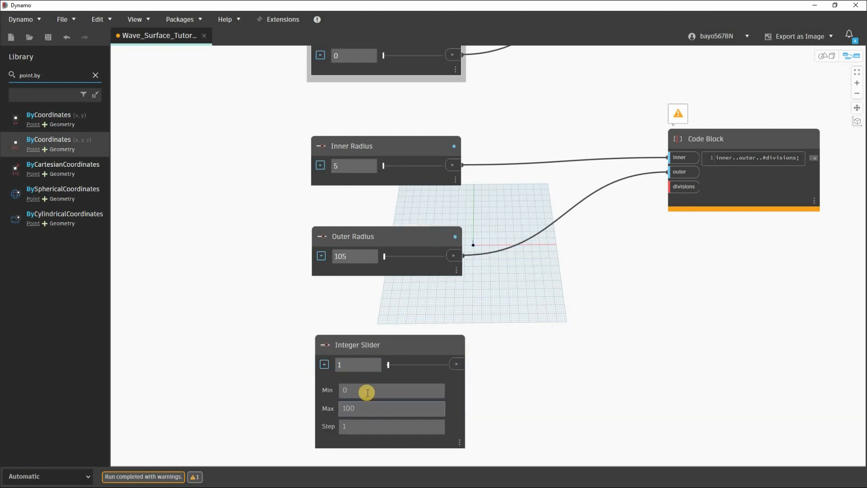
double_click(367, 392)
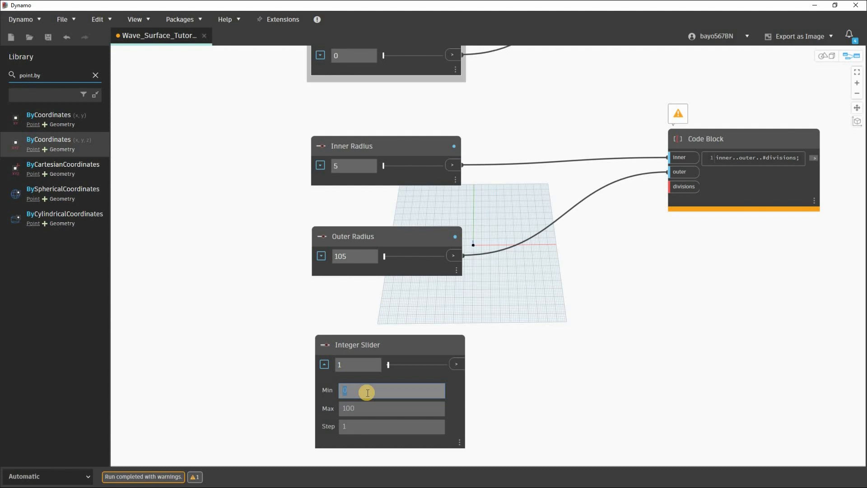
type("2")
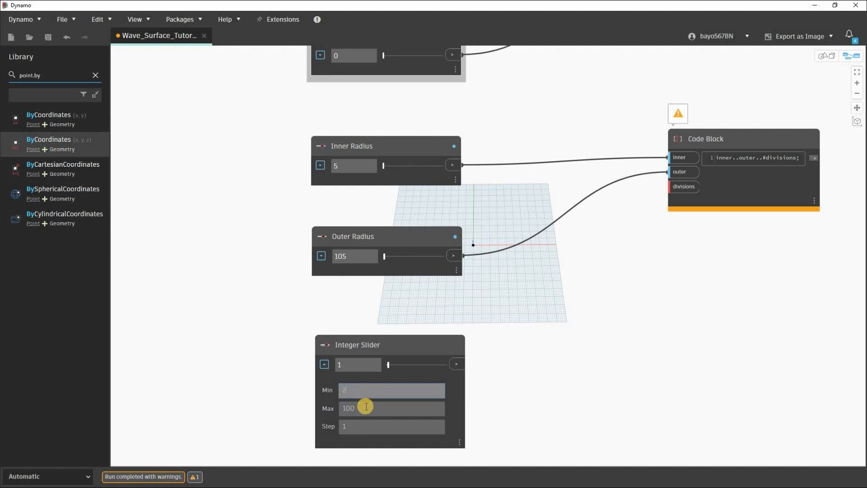
double_click(361, 406)
type("20")
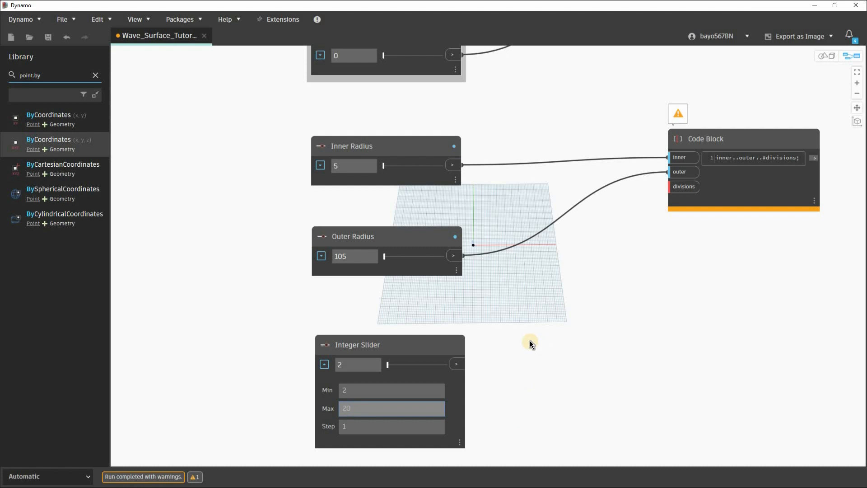
key("Return")
Try to set the Integer Slider's step to 0.1
scroll(364, 341, "up", 3)
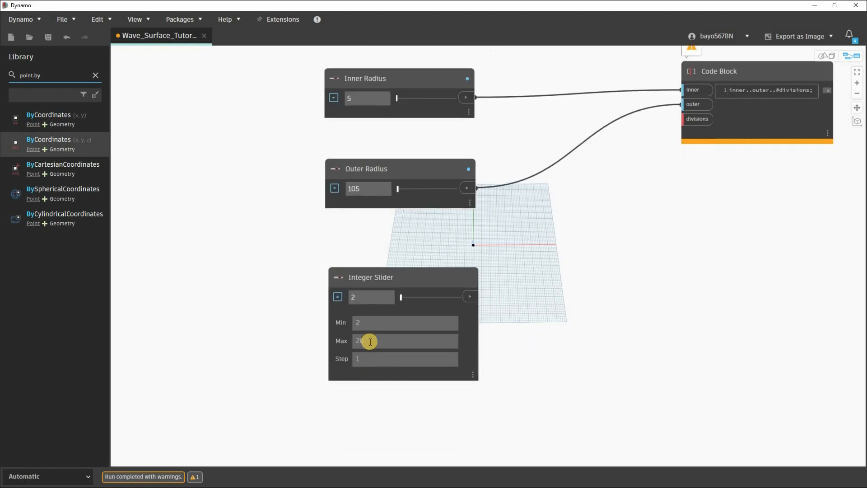
double_click(358, 342)
type("0.1")
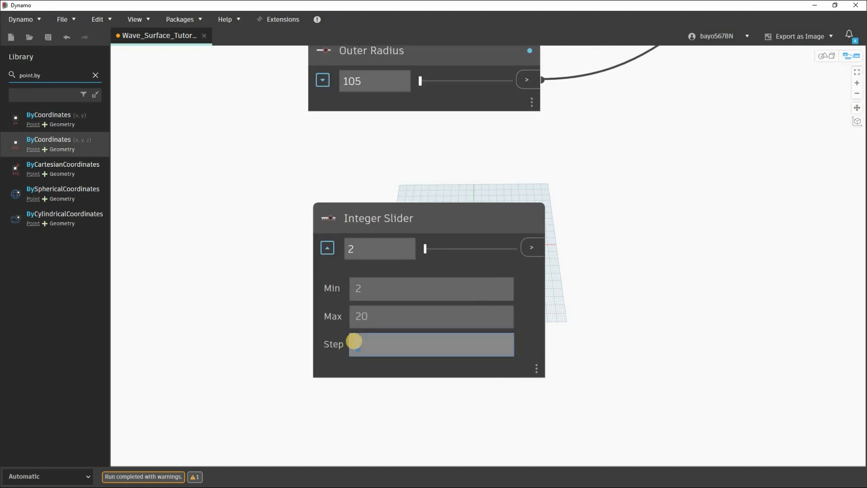
key("Return")
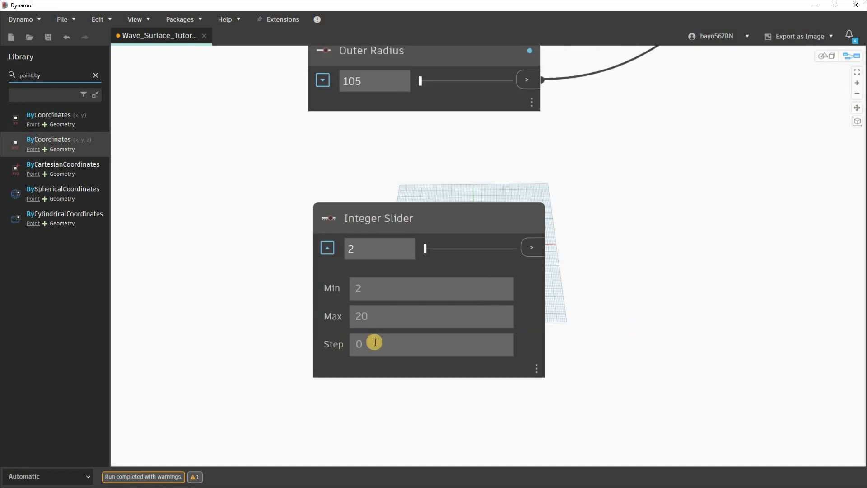
Set the Integer Slider's step to 1 and collapse its range settings
double_click(374, 341)
type("1")
key("Return")
left_click(330, 251)
Rename the Integer Slider node as "Radial Divisions"
scroll(278, 328, "down", 6)
scroll(324, 275, "up", 3)
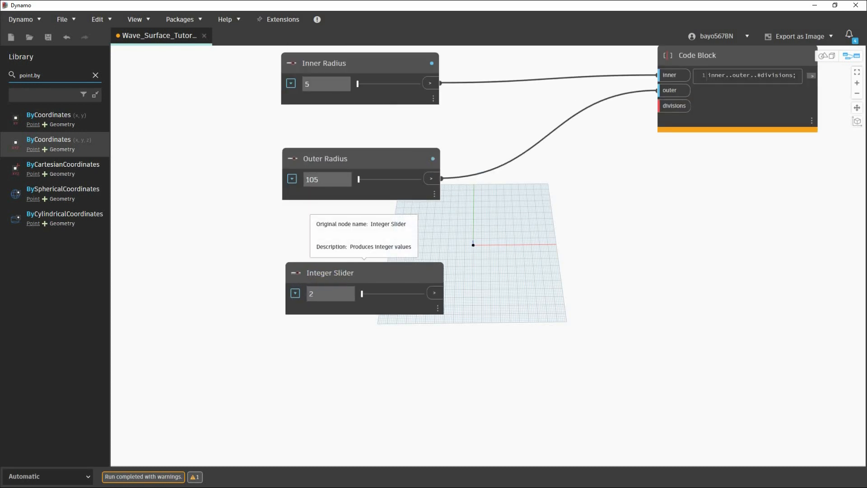
left_click(315, 276)
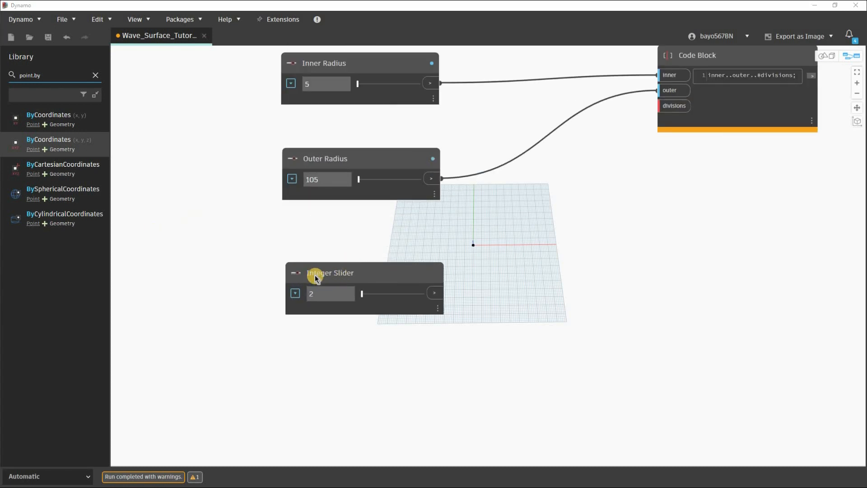
double_click(315, 276)
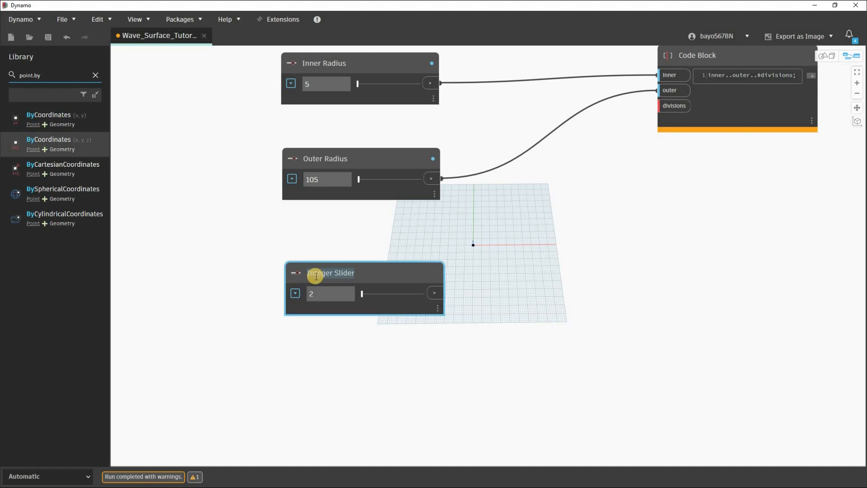
type("Radial Divisions")
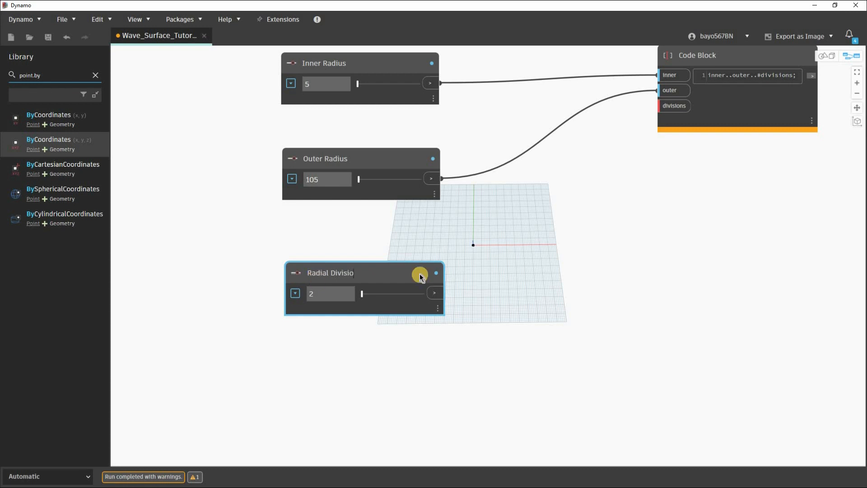
left_click(561, 308)
Connect the Radial Divisions slider to the code block's divisions input and align the slider beneath Outer Radius
middle_click_drag(436, 294, 406, 315)
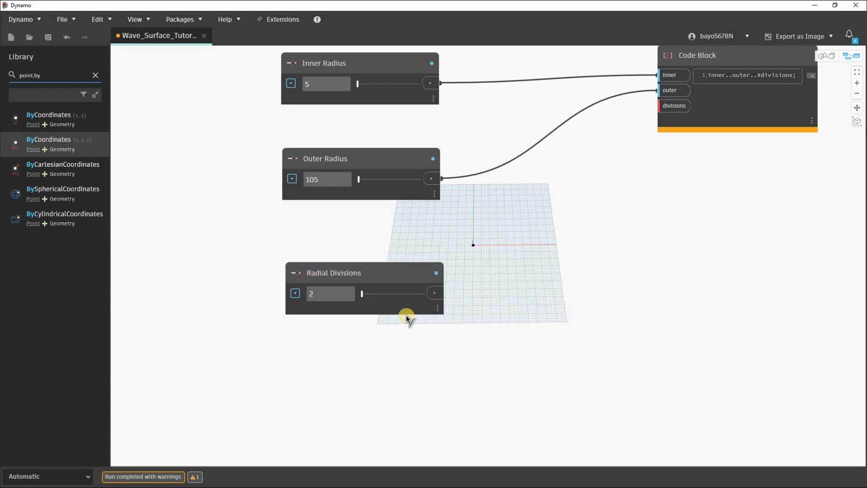
left_click(405, 315)
left_click(628, 130)
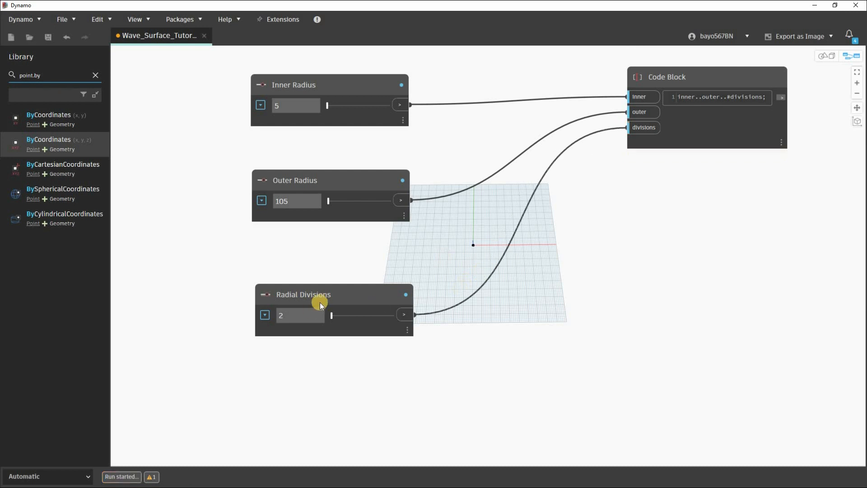
middle_click_drag(312, 303, 291, 320)
left_click_drag(315, 312, 312, 313)
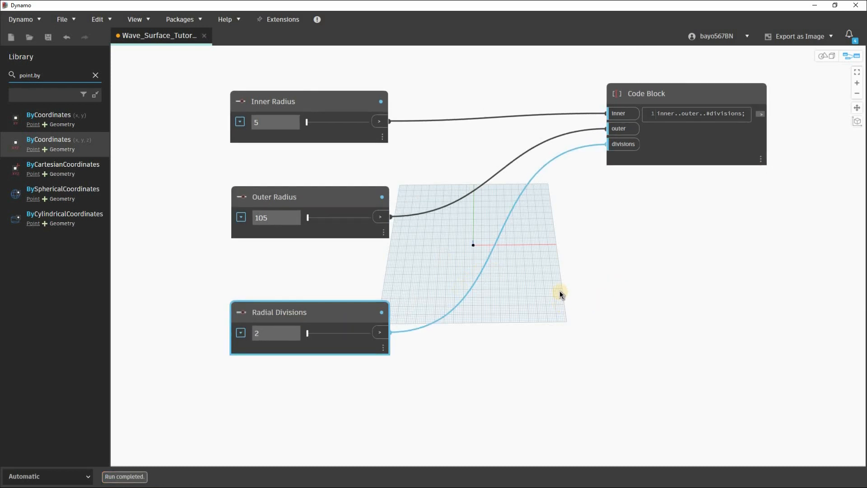
Add a second code block containing the range 0..5..1 below the radius range code block
middle_click_drag(560, 291, 519, 317)
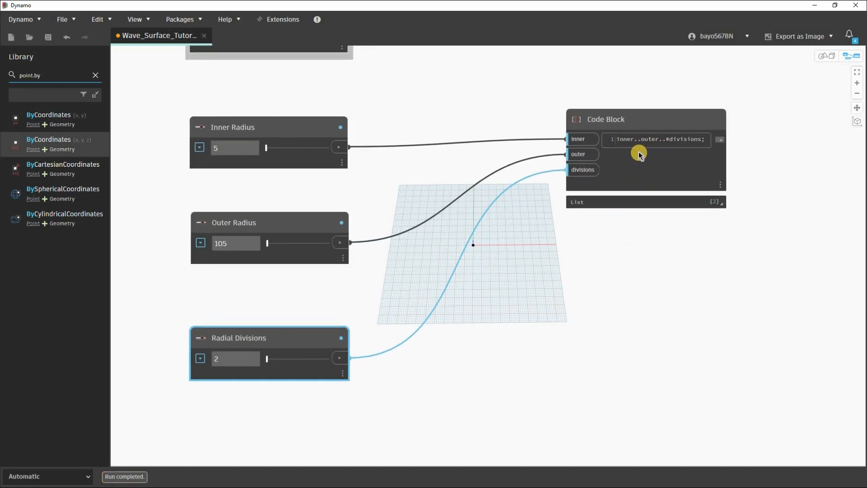
middle_click_drag(612, 156, 546, 217)
scroll(619, 191, "up", 3)
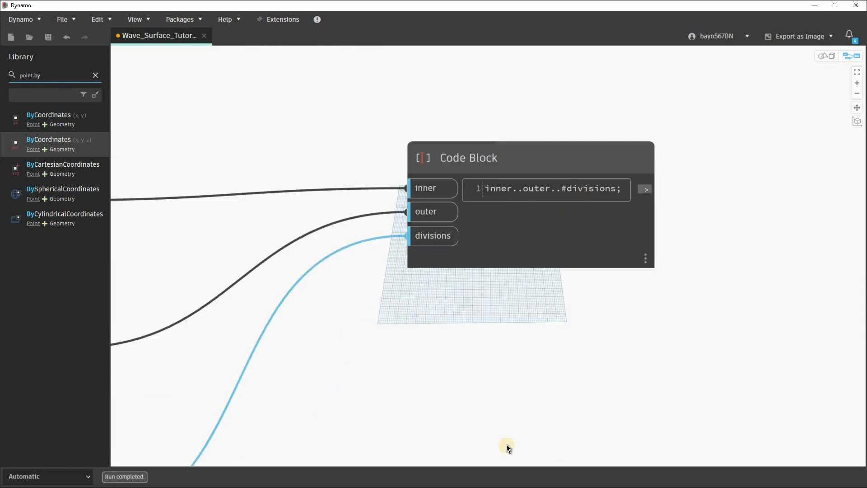
middle_click_drag(476, 355, 447, 278)
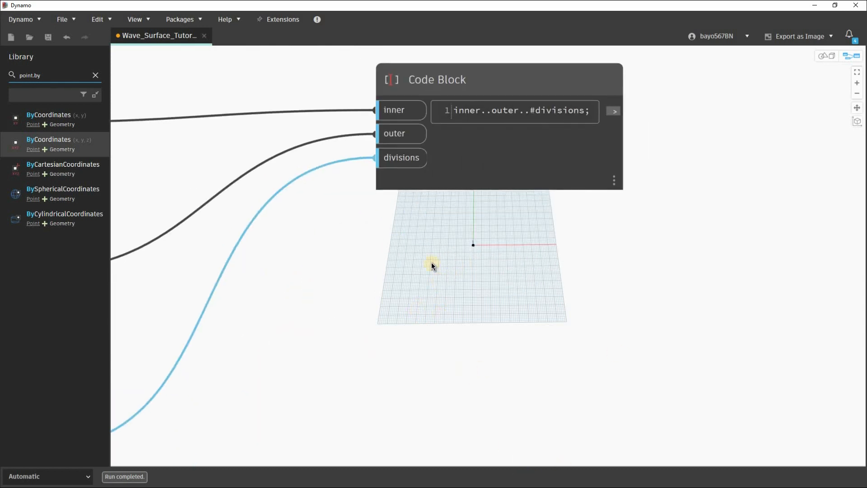
middle_click_drag(416, 313, 384, 342)
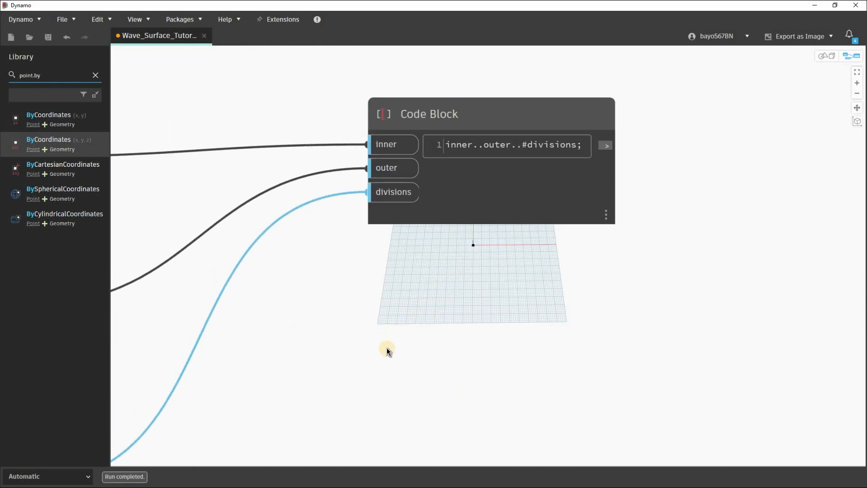
double_click(385, 351)
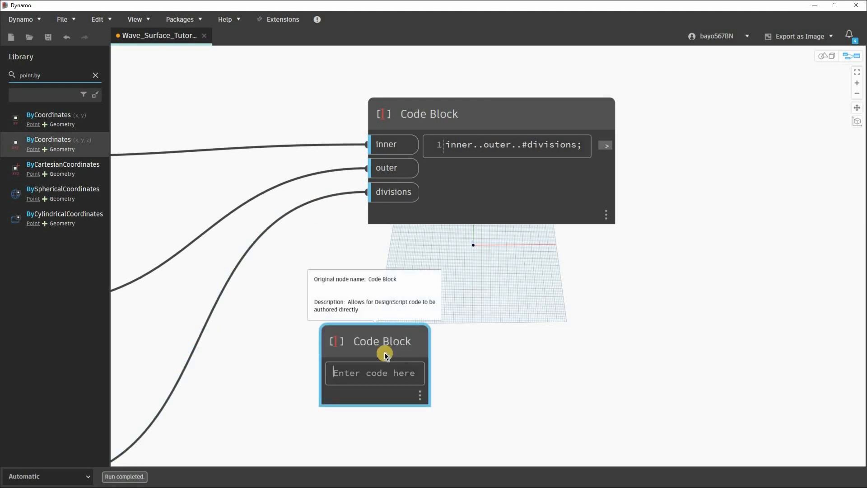
type("0..5..1")
left_click(424, 305)
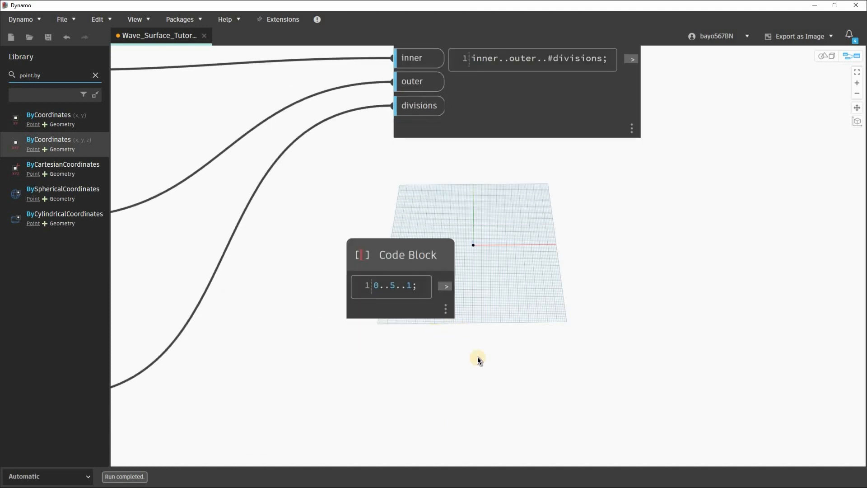
Display the output list of the 0..5..1 code block and change the range's third value to 2
left_click(370, 303)
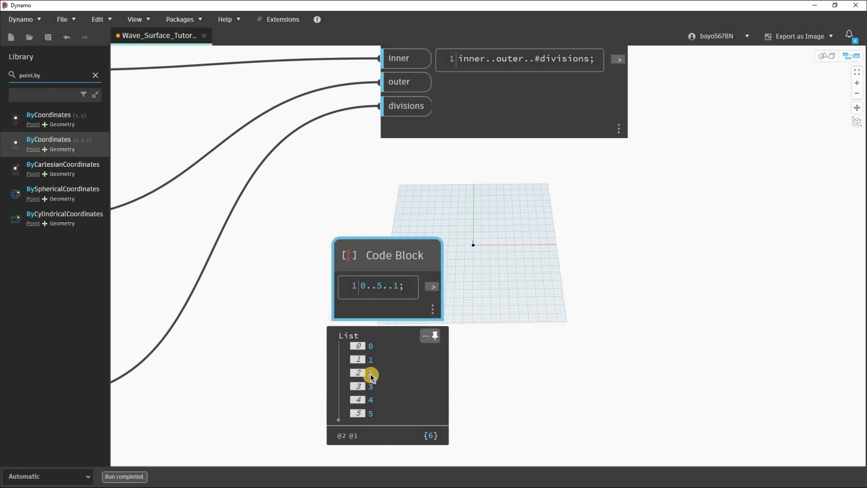
double_click(395, 286)
type("2")
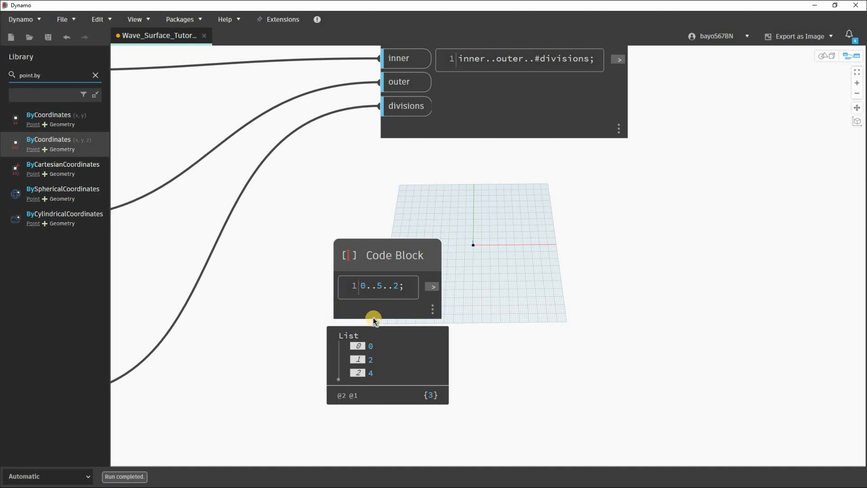
Change the third part of the 0..5..2 range to #10 so the code block reads 0..5..#10
double_click(365, 288)
type("#")
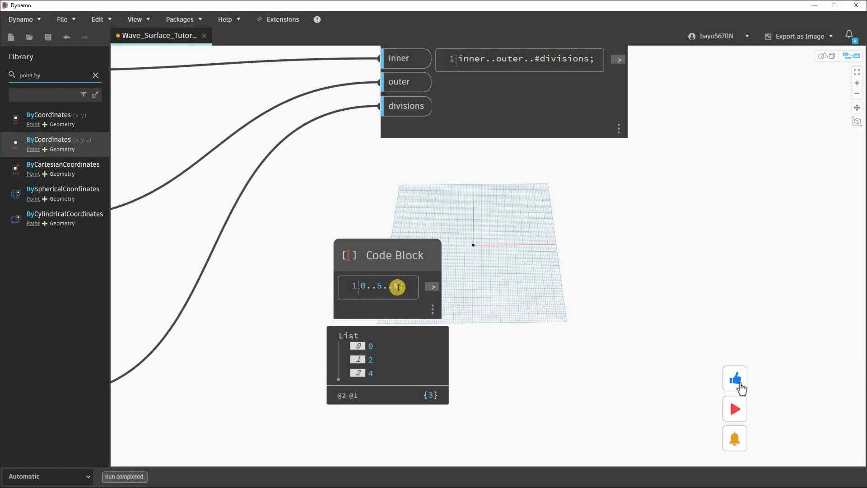
type("10")
left_click(492, 314)
middle_click_drag(411, 217, 434, 130)
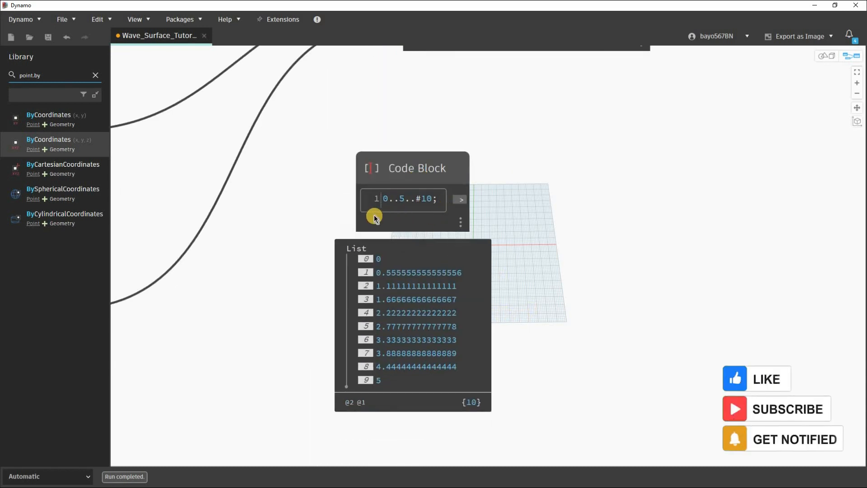
middle_click_drag(374, 217, 367, 232)
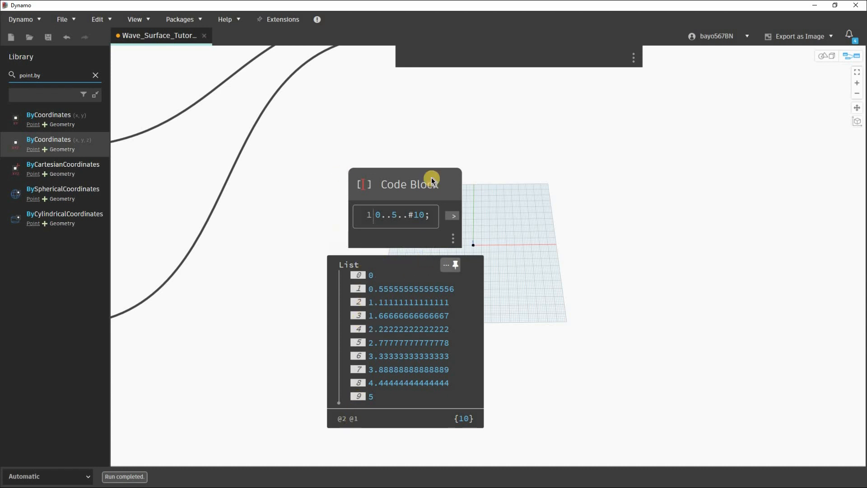
Delete the 0..5..#10 demonstration code block below the radius range code block
scroll(515, 165, "down", 2)
middle_click_drag(483, 110, 484, 227)
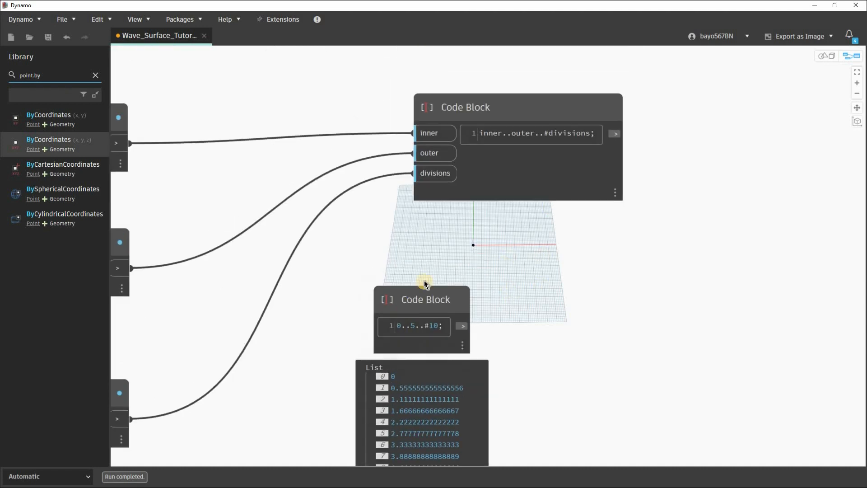
scroll(474, 111, "up", 1)
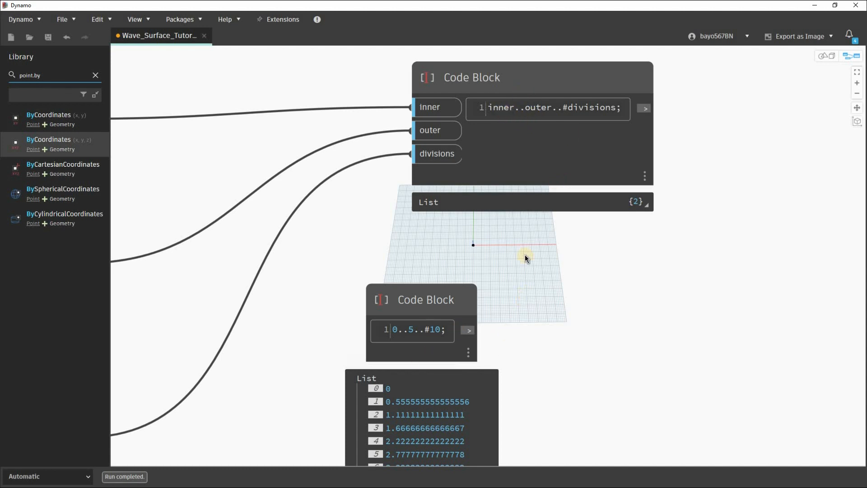
left_click(461, 300)
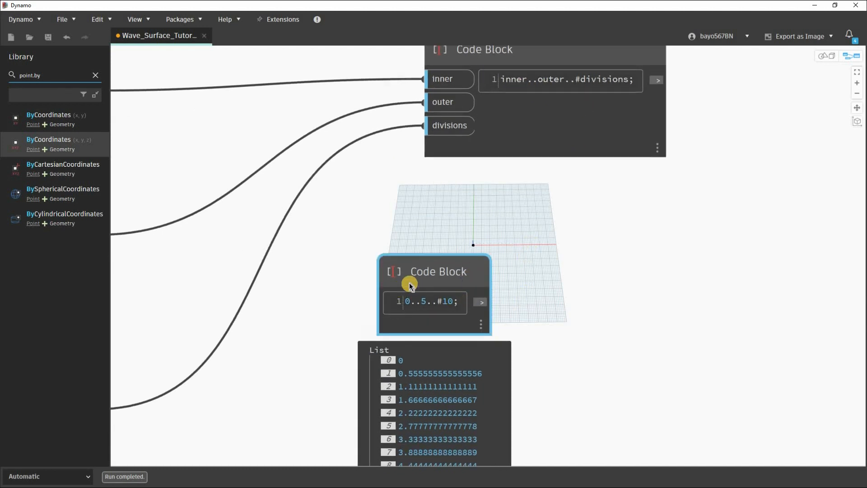
key("Delete")
Add a Circle.ByCenterPointRadius node and connect the Point.ByCoordinates output to its centerPoint input
scroll(466, 275, "down", 3)
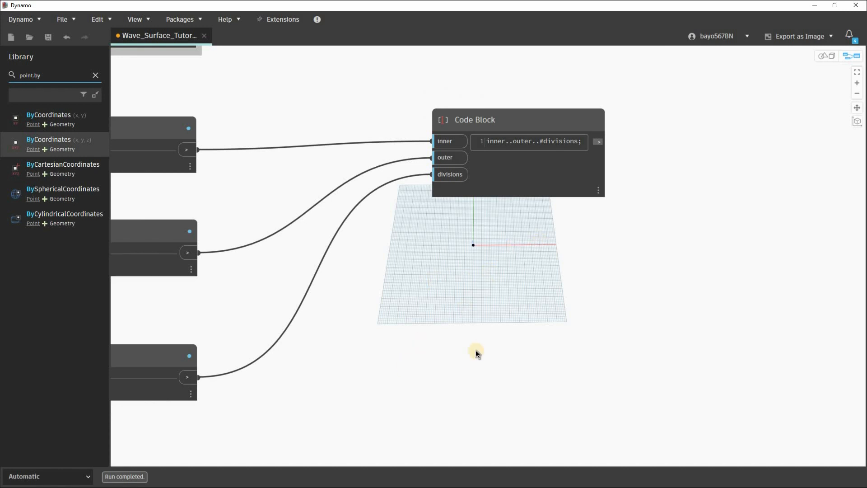
middle_click_drag(476, 351, 391, 440)
middle_click_drag(522, 187, 450, 318)
scroll(450, 317, "down", 3)
middle_click_drag(493, 263, 469, 263)
scroll(442, 292, "up", 2)
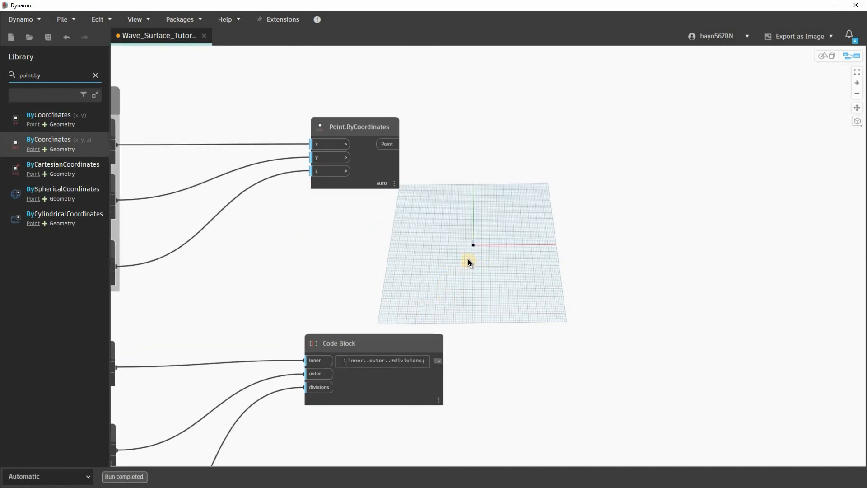
right_click(505, 233)
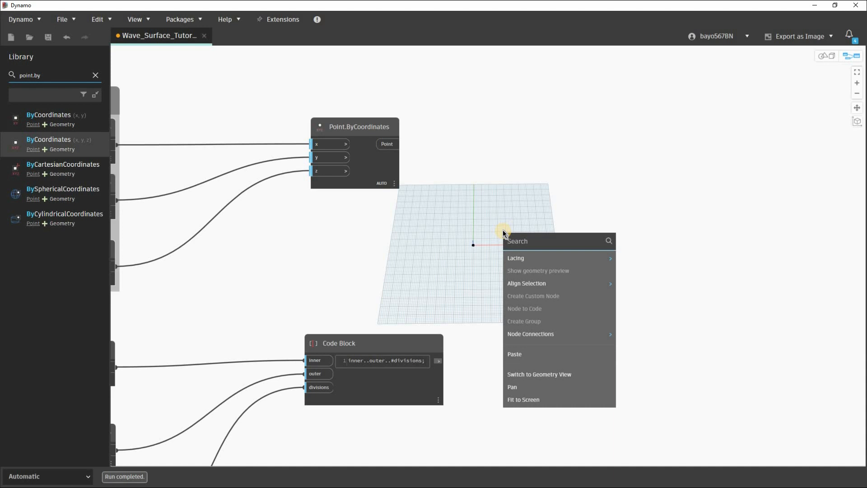
type("cicle.by")
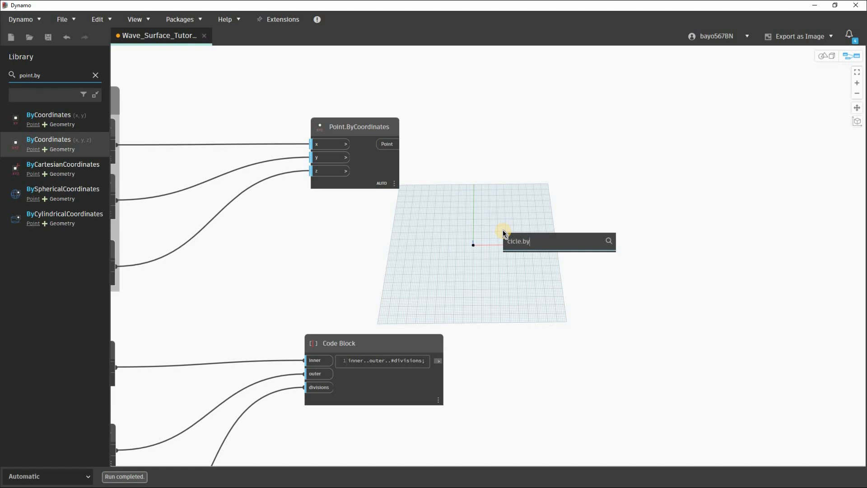
type("l")
key("BackSpace")
key("BackSpace")
type("rcl")
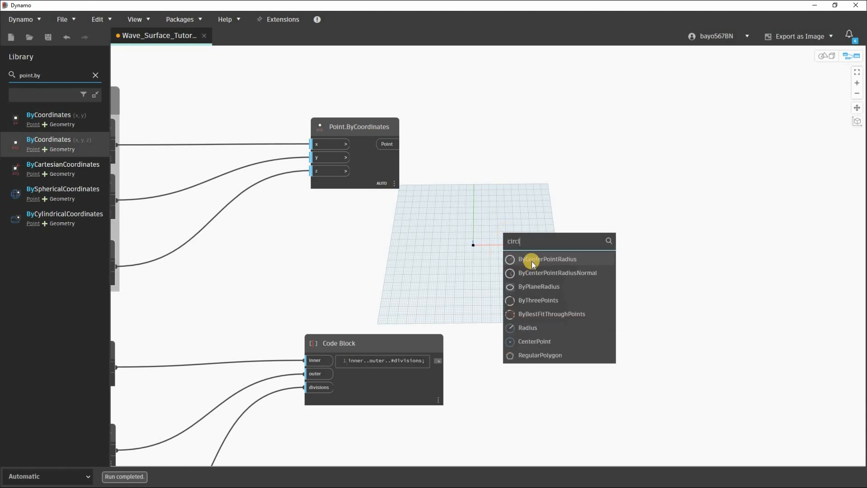
mouse_move(532, 261)
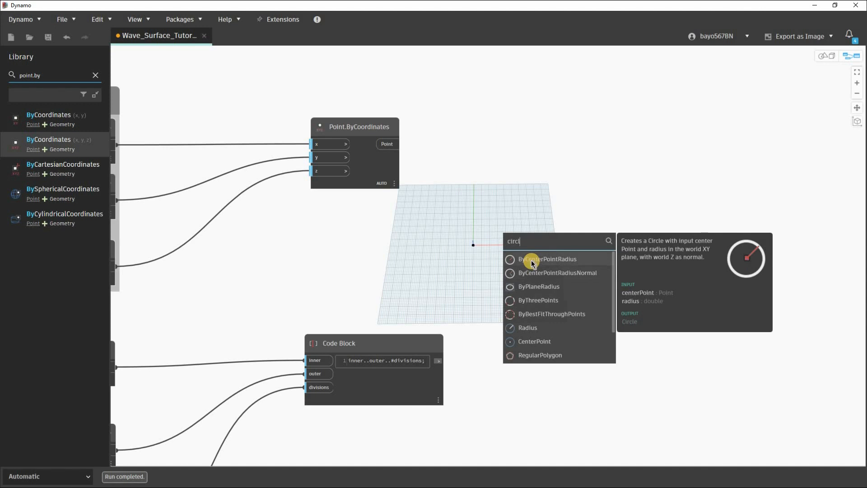
left_click(544, 265)
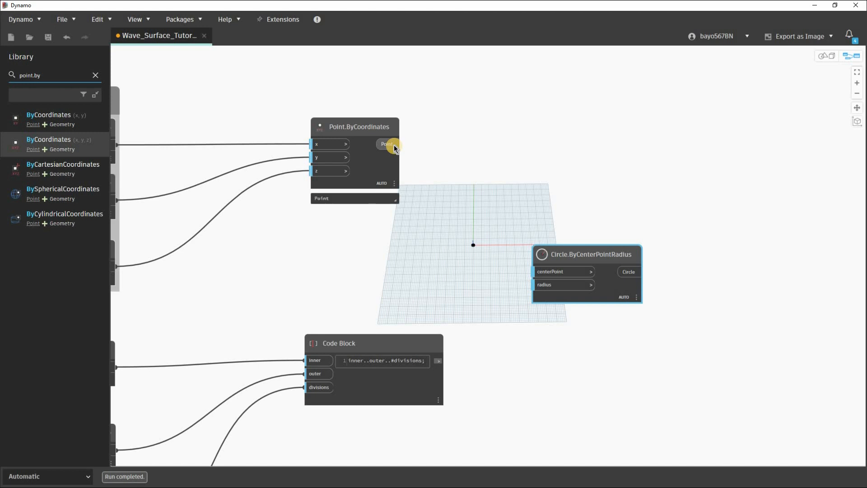
left_click(533, 273)
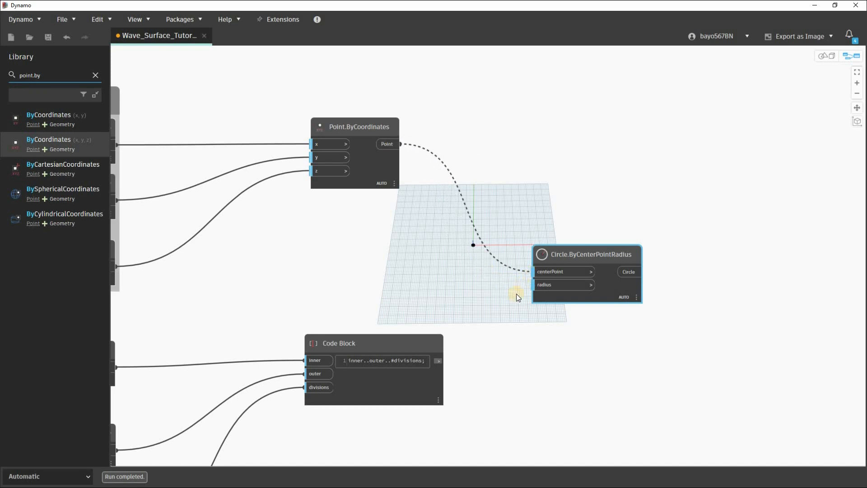
Show the radius range code block's output list and set the Radial Divisions slider to 15
left_click(425, 402)
middle_click_drag(360, 317, 481, 245)
middle_click_drag(152, 452, 198, 379)
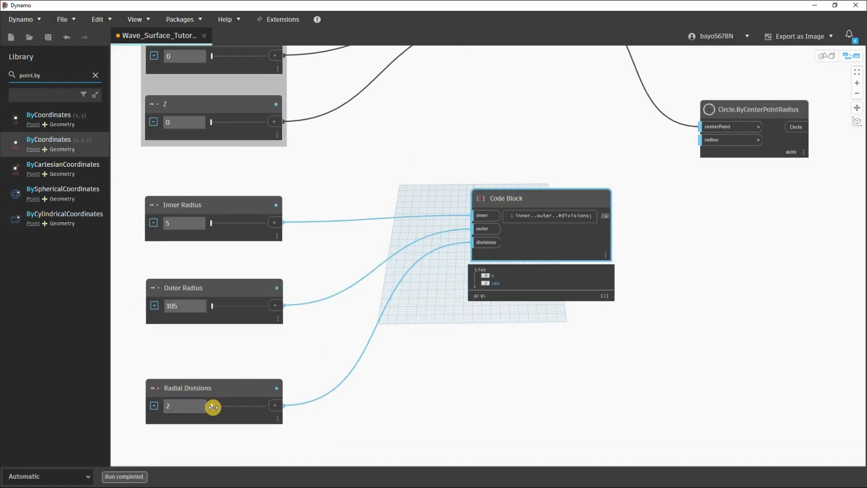
left_click_drag(231, 409, 251, 410)
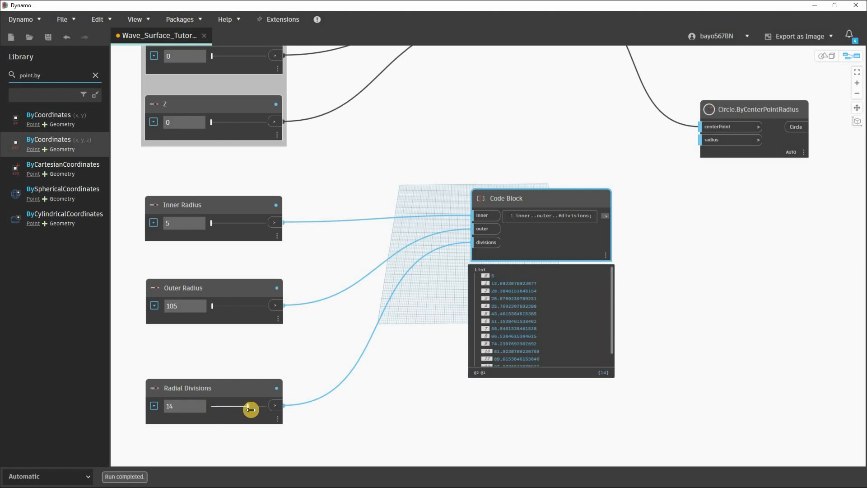
scroll(564, 315, "down", 2)
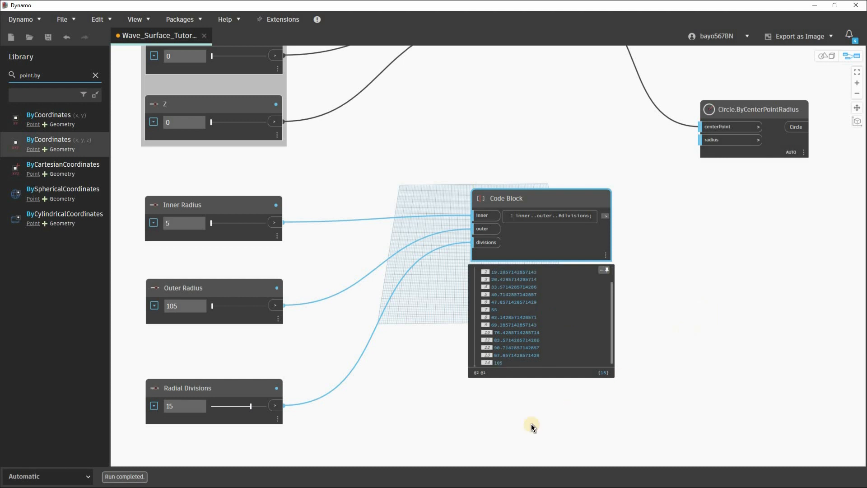
Connect the radius range code block's output to the circle node's radius input and inspect the circles in 3D
middle_click_drag(584, 233, 412, 342)
left_click_drag(431, 325, 525, 249)
left_click(827, 55)
right_click_drag(619, 247, 575, 292)
scroll(574, 289, "up", 2)
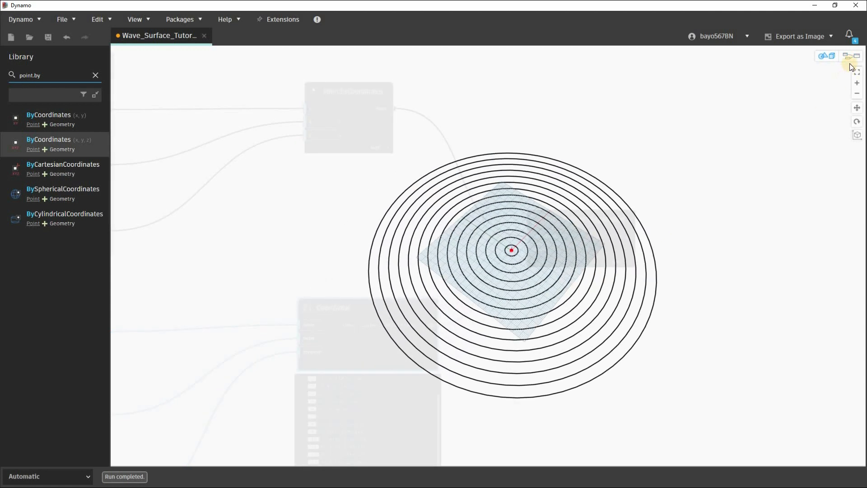
left_click(851, 57)
Set the Inner Radius slider to 44, Outer Radius to 137 and Radial Divisions to 12
scroll(334, 272, "down", 5)
middle_click_drag(282, 278, 488, 226)
scroll(465, 292, "up", 2)
scroll(350, 262, "up", 1)
scroll(355, 228, "up", 1)
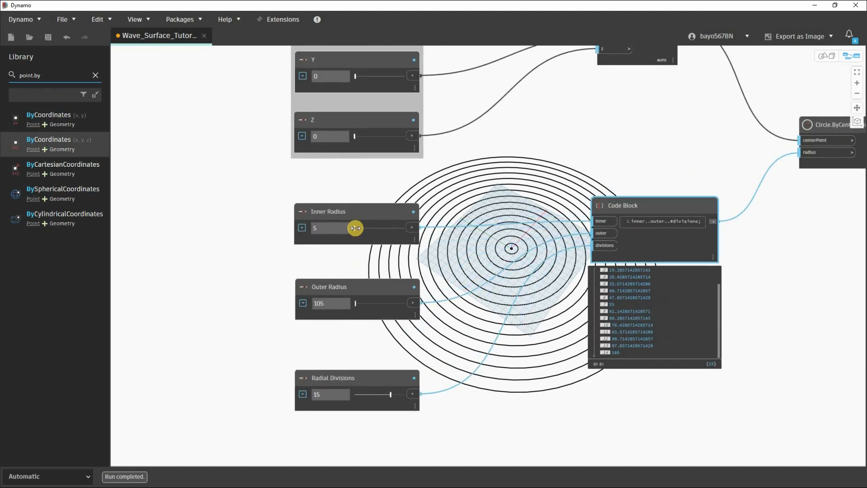
left_click_drag(355, 228, 375, 229)
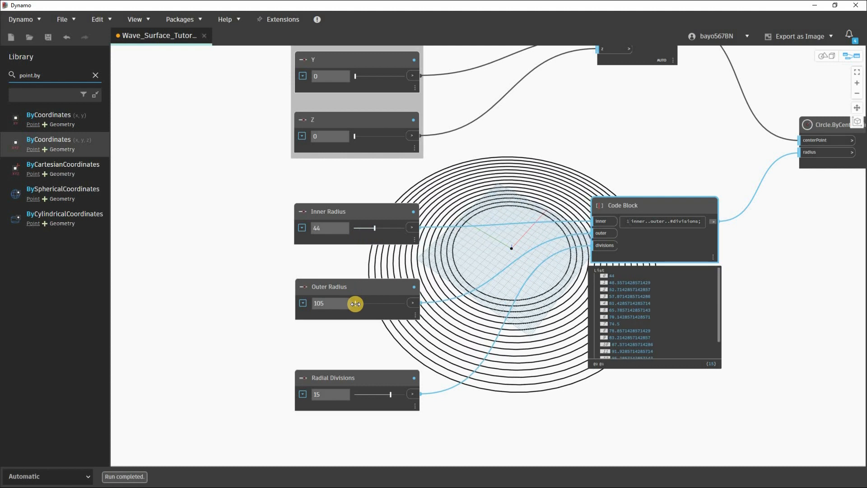
left_click_drag(368, 304, 380, 303)
mouse_move(389, 393)
left_mouse_down()
mouse_move(345, 393)
mouse_move(405, 395)
mouse_move(368, 393)
mouse_move(393, 393)
mouse_move(370, 395)
mouse_move(383, 396)
left_mouse_up()
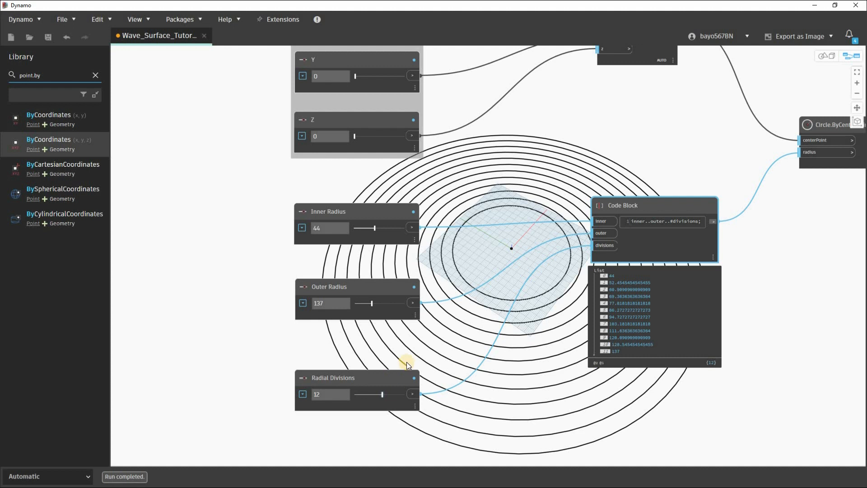
Add the Inner Radius, Outer Radius and Radial Divisions sliders to the existing Inputs group
scroll(408, 364, "down", 3)
left_click_drag(445, 158, 273, 439)
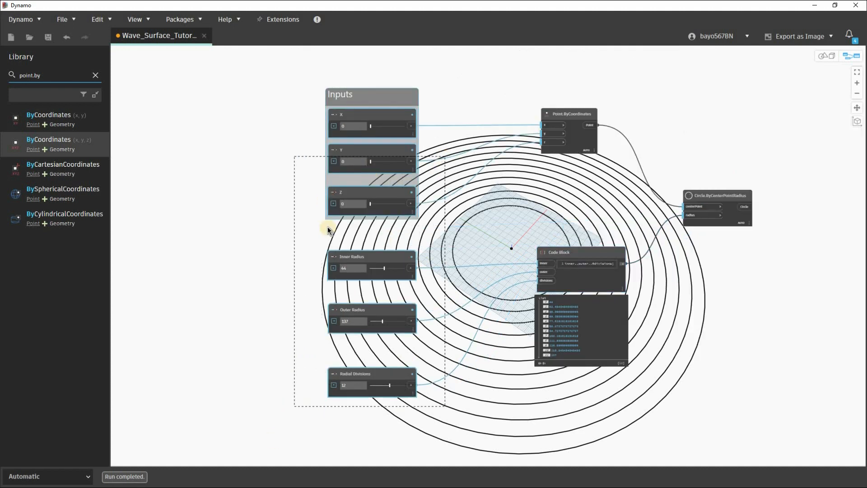
right_click(395, 280)
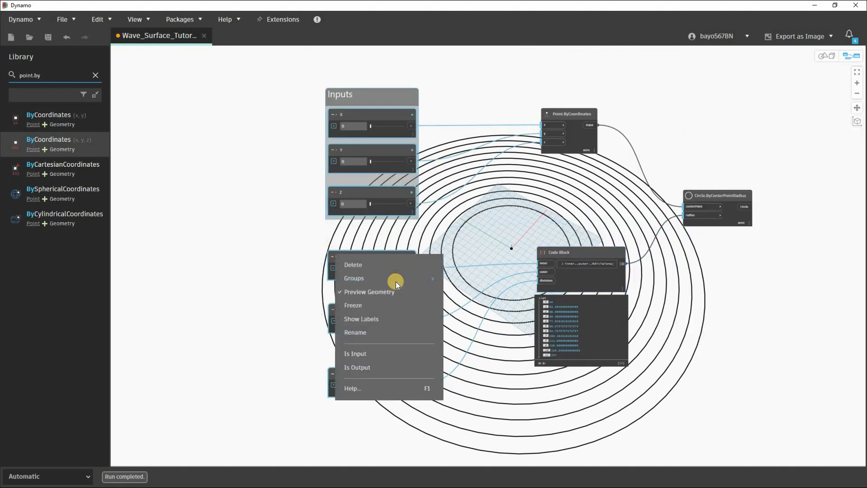
left_click(492, 303)
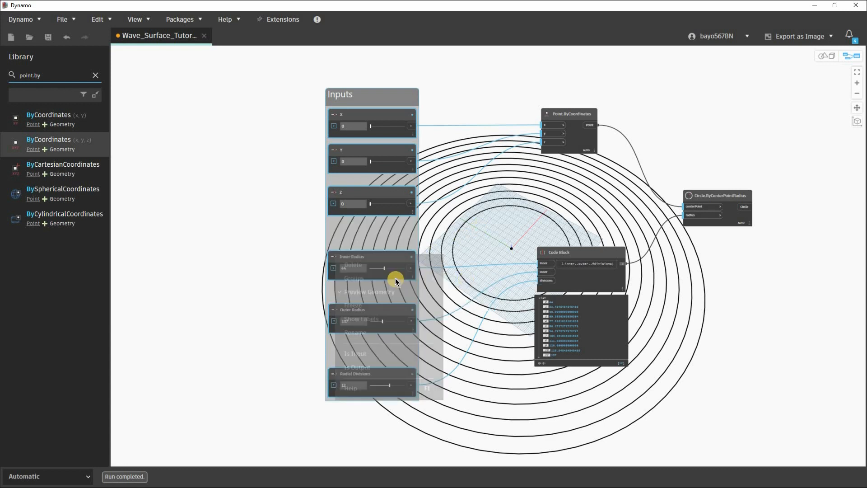
Group the Point.ByCoordinates, Circle.ByCenterPointRadius and code block nodes and title the group "Create the circles."
middle_click_drag(573, 254, 483, 254)
left_click_drag(483, 253, 484, 257)
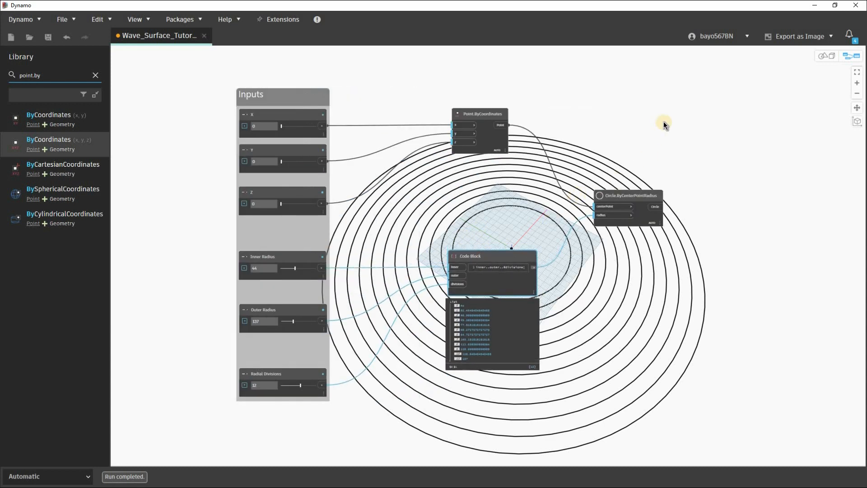
key("ctrl+a")
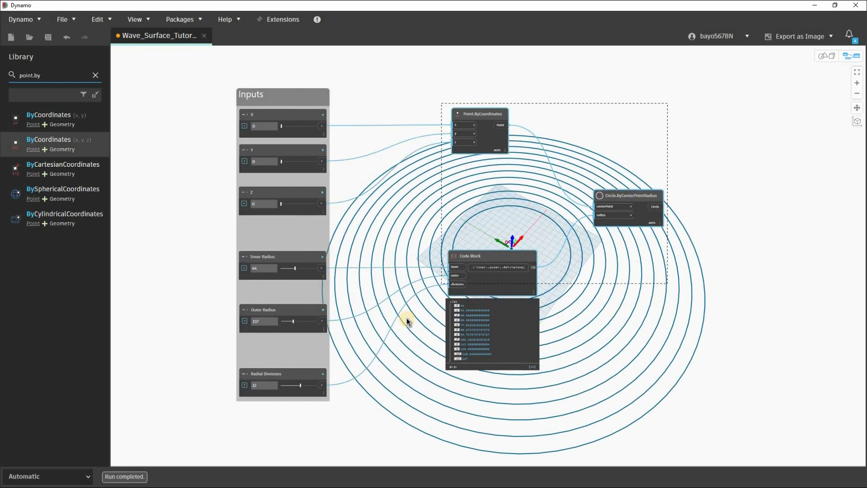
key("ctrl+g")
double_click(473, 102)
key("BackSpace")
left_click(479, 91)
double_click(479, 93)
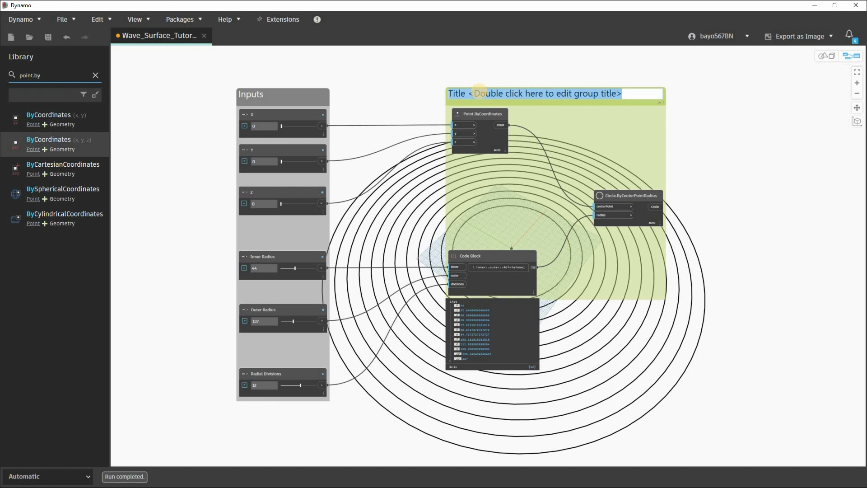
type("Create")
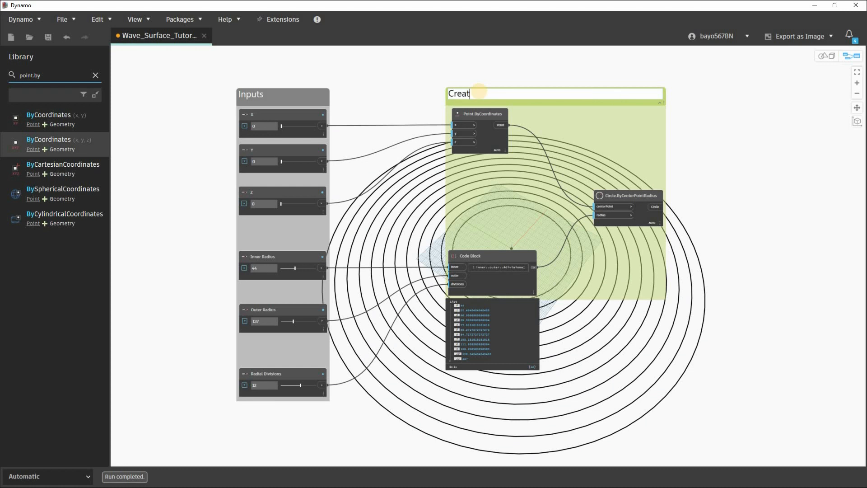
type(" the circles.")
left_click(592, 269)
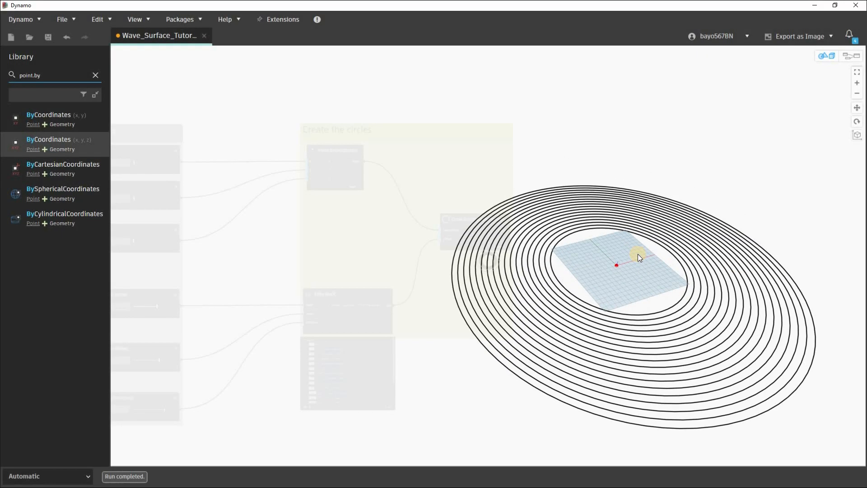
Return from the 3D view of the circles to the graph and set the Radial Divisions slider to 12
right_click_drag(639, 254, 782, 76)
key("ctrl+b")
middle_click_drag(348, 414, 474, 379)
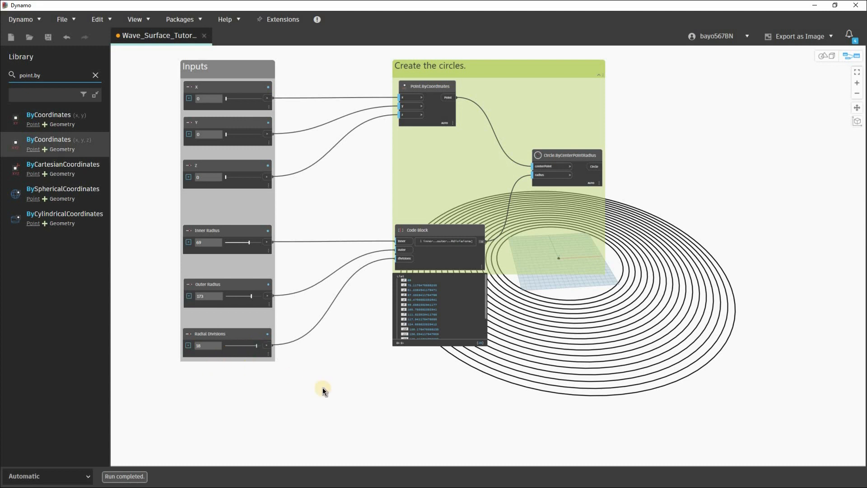
scroll(332, 368, "up", 2)
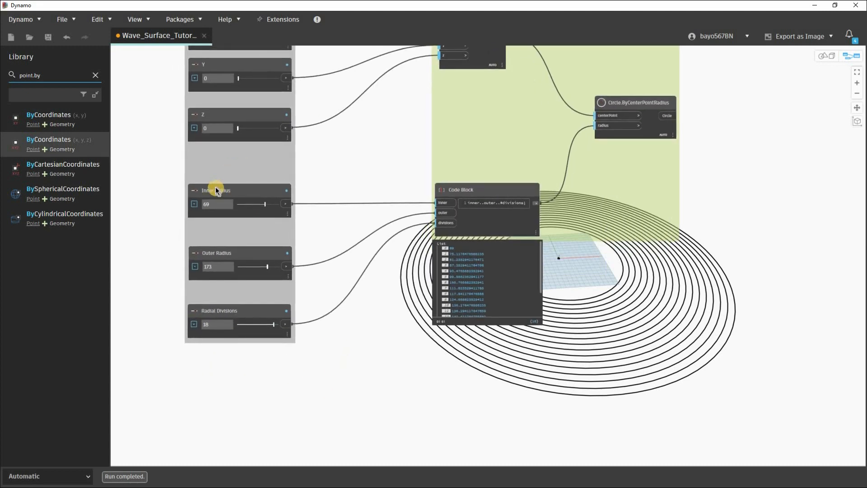
scroll(273, 324, "up", 2)
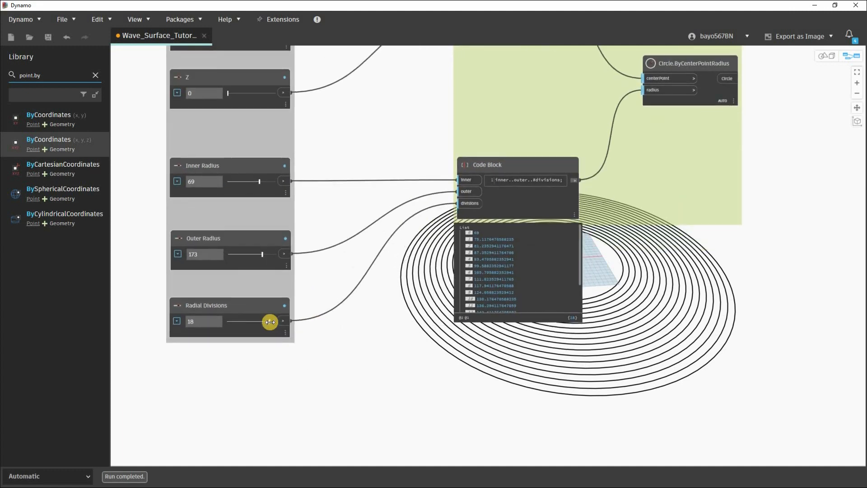
left_click_drag(246, 319, 253, 321)
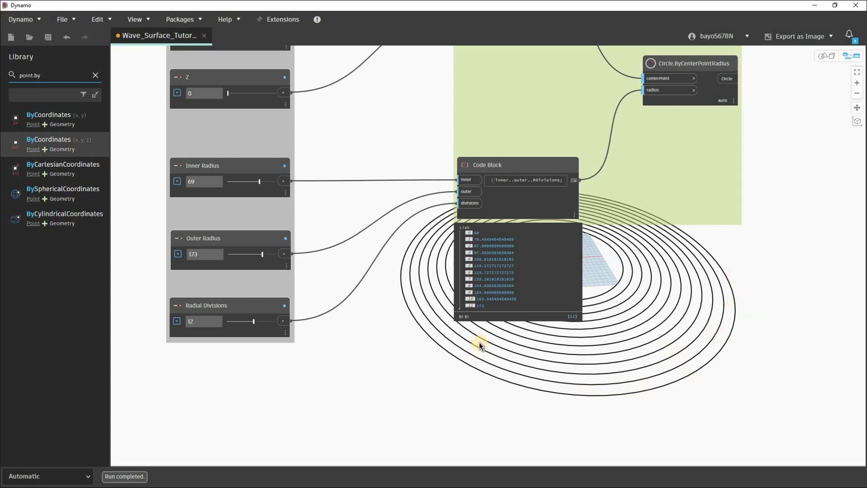
middle_click_drag(550, 187, 445, 264)
scroll(501, 271, "down", 5)
middle_click_drag(492, 250, 427, 297)
scroll(397, 291, "up", 2)
middle_click_drag(497, 275, 398, 273)
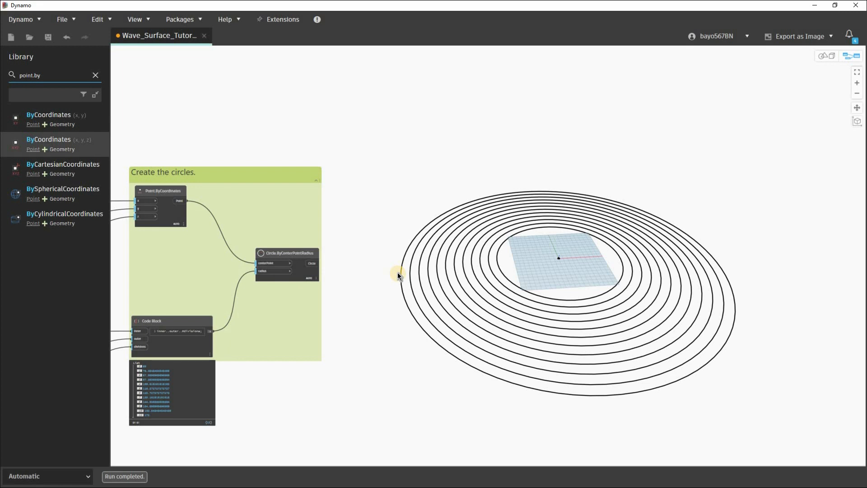
middle_click_drag(432, 286, 456, 267)
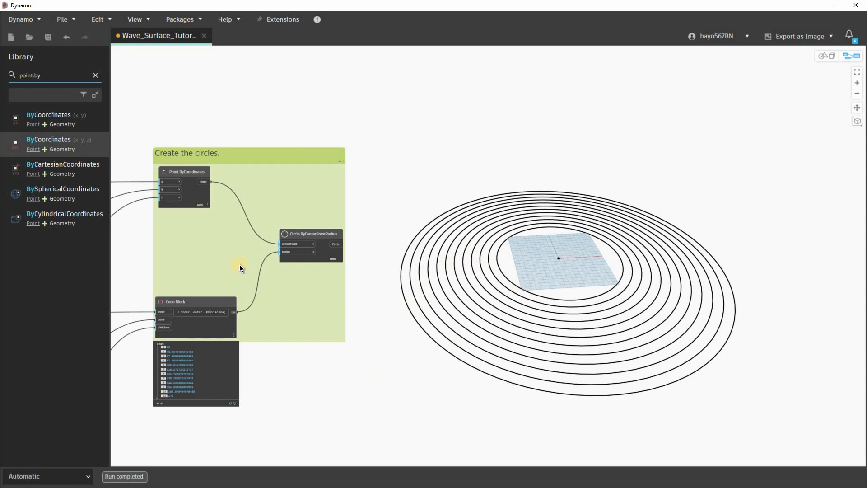
Search the node library for "Curve.point"
middle_click_drag(223, 251, 275, 283)
scroll(273, 284, "up", 4)
left_click_drag(270, 284, 266, 284)
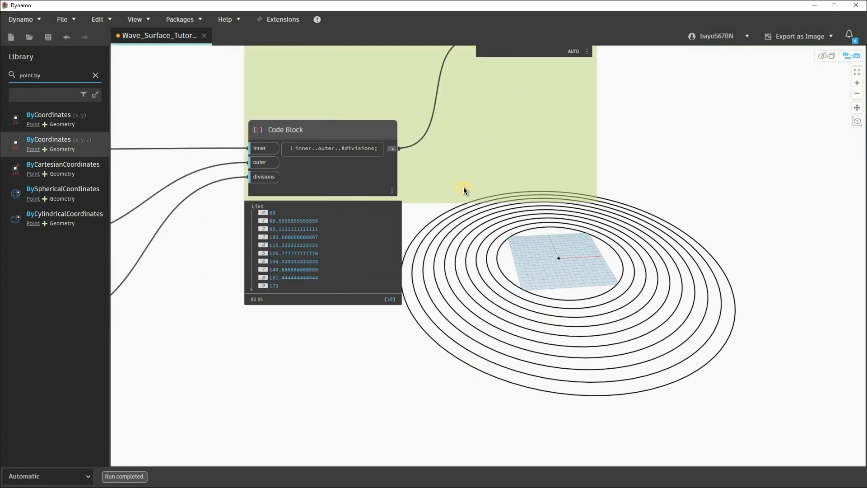
scroll(463, 187, "down", 3)
middle_click_drag(372, 186, 201, 319)
middle_click_drag(274, 100, 194, 135)
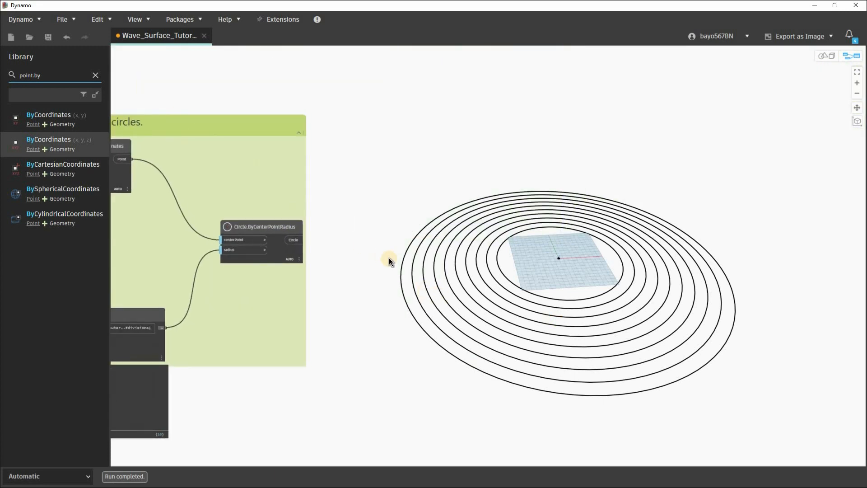
middle_click_drag(225, 109, 209, 104)
left_click(95, 75)
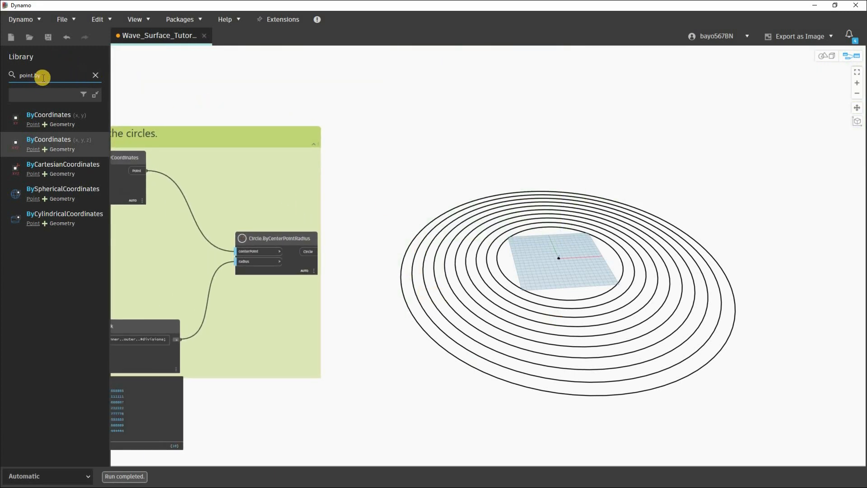
left_click(44, 77)
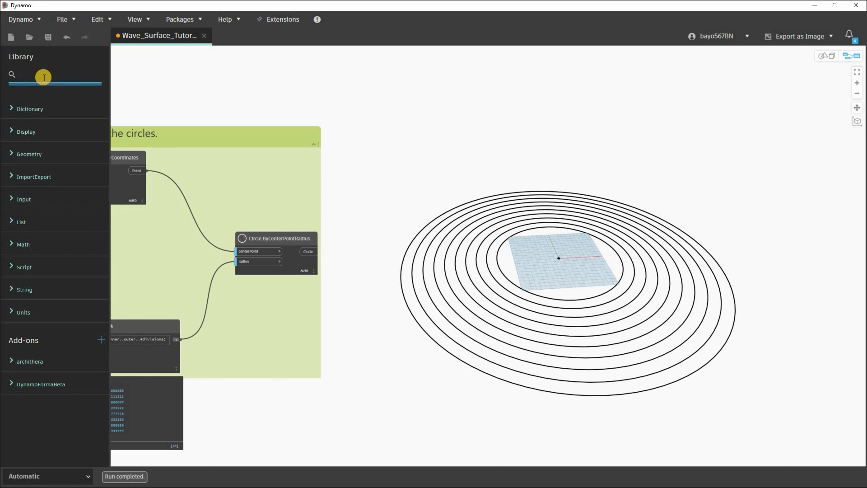
type("Curve")
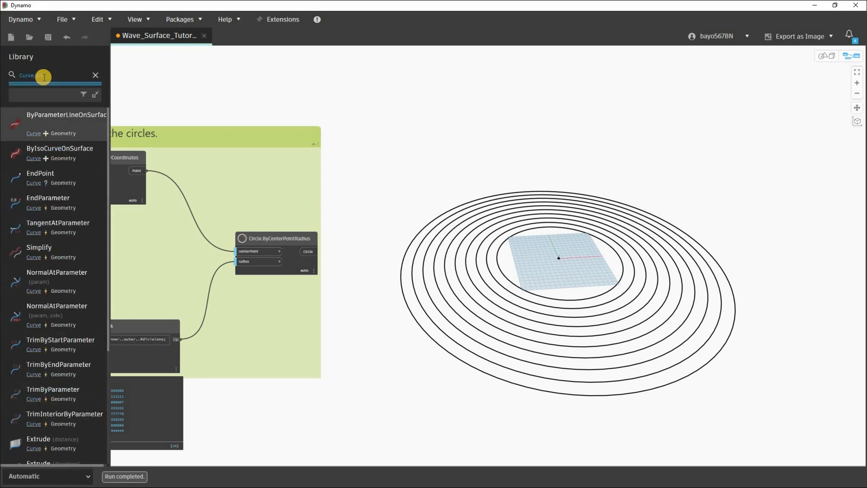
type(" point")
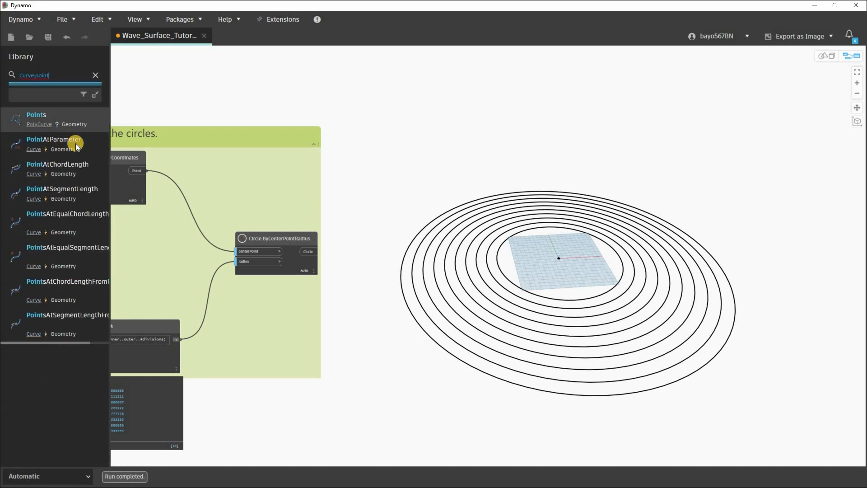
Add a Curve.PointAtParameter node to the graph, beyond the "Create the circles." group
mouse_move(76, 144)
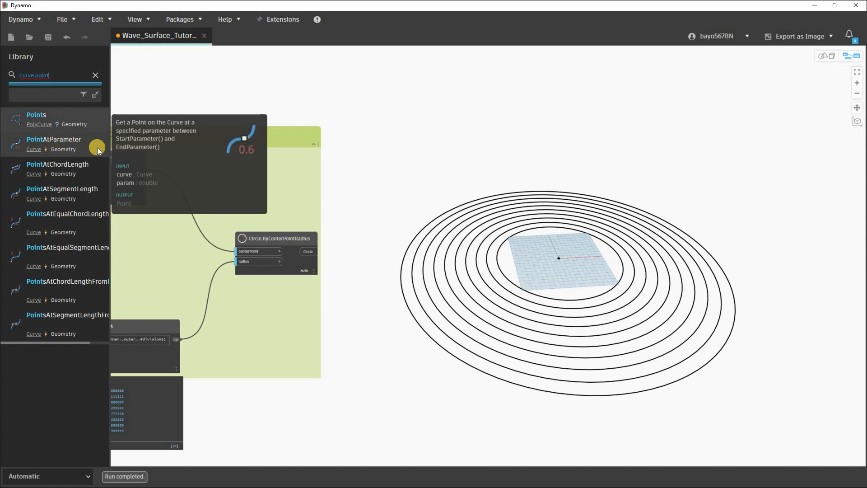
left_click_drag(537, 262, 536, 262)
scroll(529, 259, "up", 2)
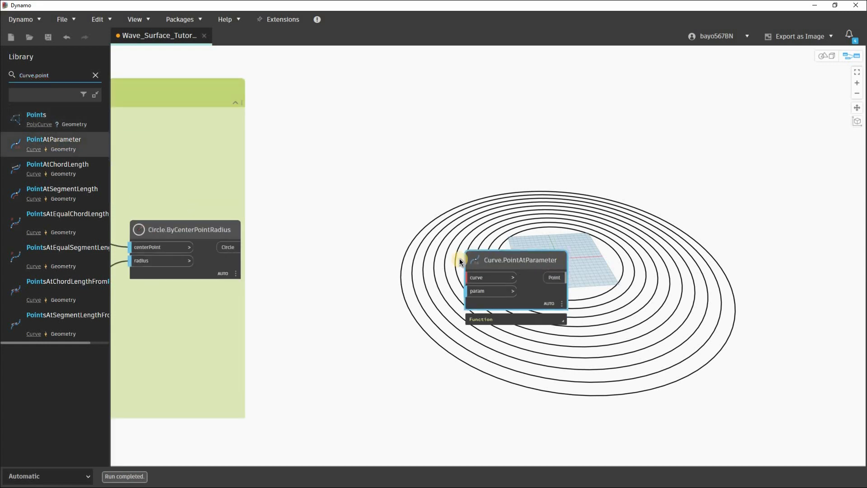
middle_click_drag(516, 262, 587, 256)
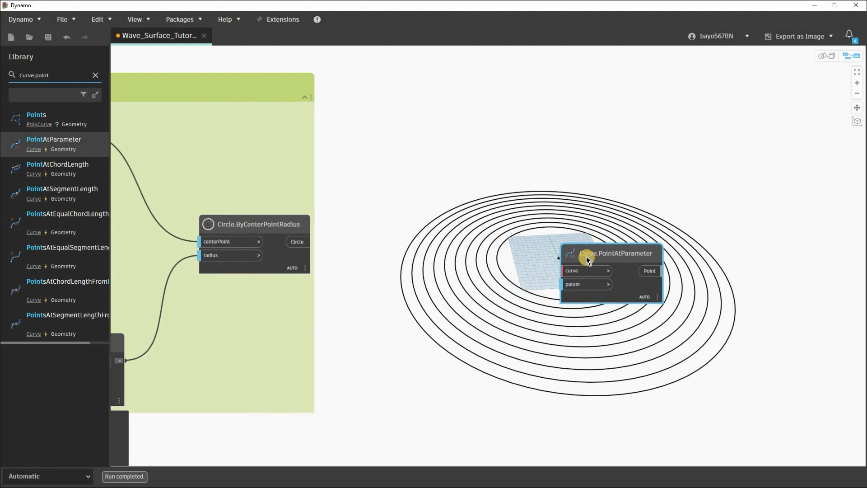
left_click_drag(567, 253, 571, 235)
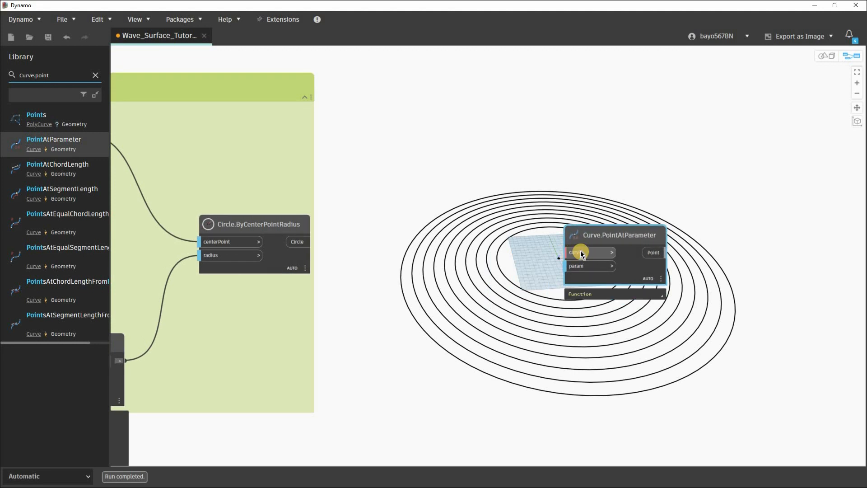
Connect the Circle output of Circle.ByCenterPointRadius to the curve input of Curve.PointAtParameter
scroll(585, 261, "up", 5)
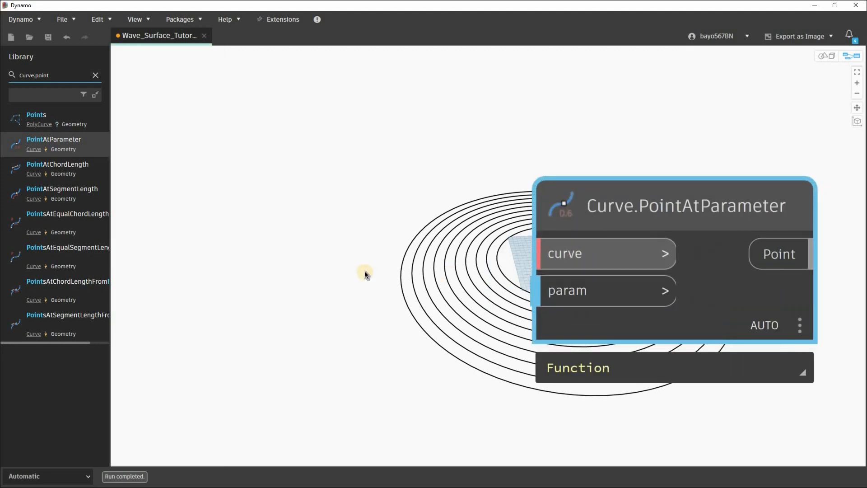
scroll(326, 242, "down", 5)
scroll(376, 284, "up", 5)
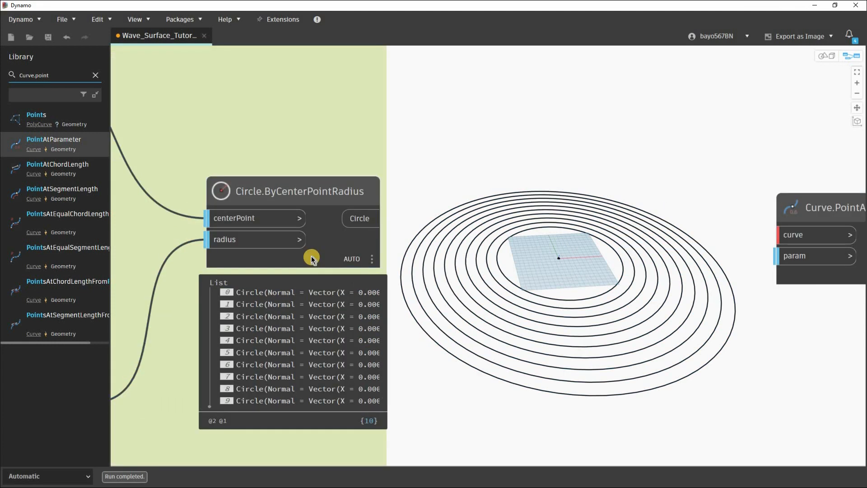
scroll(311, 256, "down", 2)
middle_click_drag(311, 256, 247, 260)
left_click(600, 267)
middle_click_drag(648, 243, 572, 261)
left_click_drag(584, 266, 583, 256)
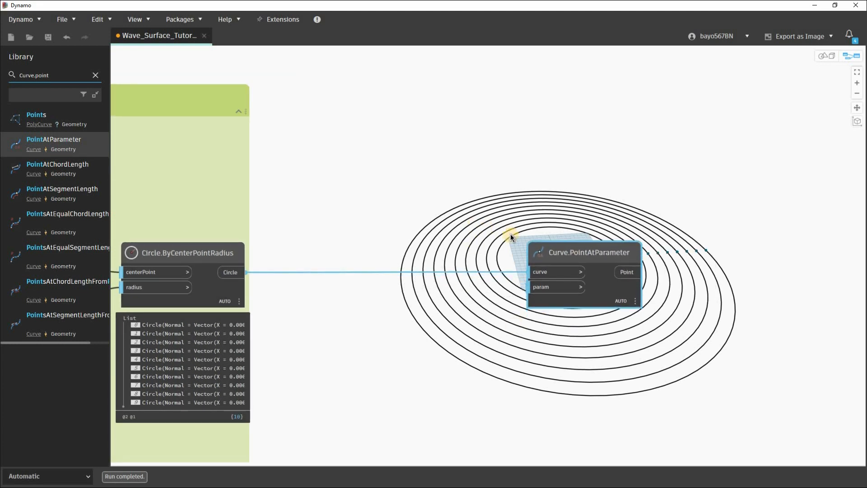
Examine the param input of Curve.PointAtParameter and the points the node places on the circles
middle_click_drag(510, 235, 382, 190)
scroll(453, 232, "down", 3)
scroll(452, 231, "up", 3)
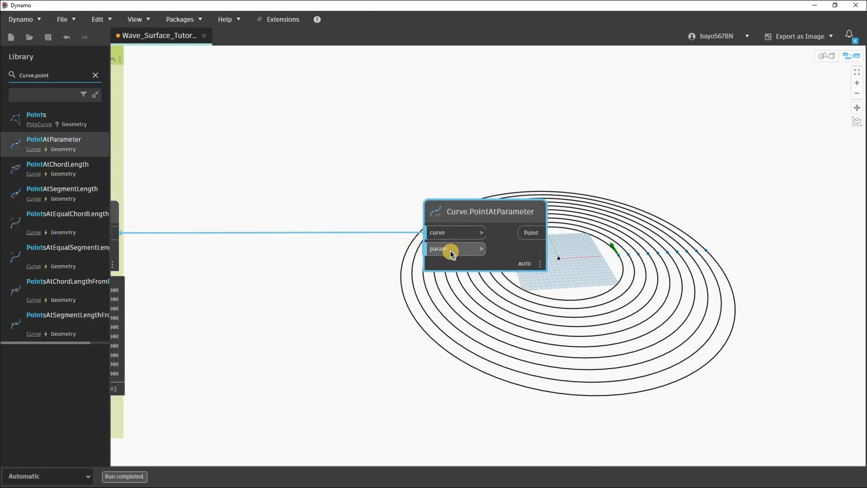
scroll(450, 251, "up", 3)
middle_click_drag(675, 264, 618, 253)
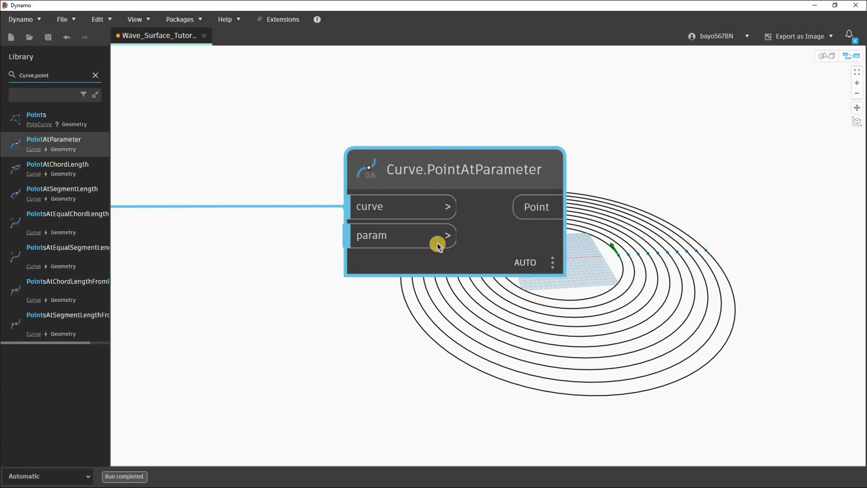
mouse_move(423, 312)
middle_click_drag(327, 320, 333, 301)
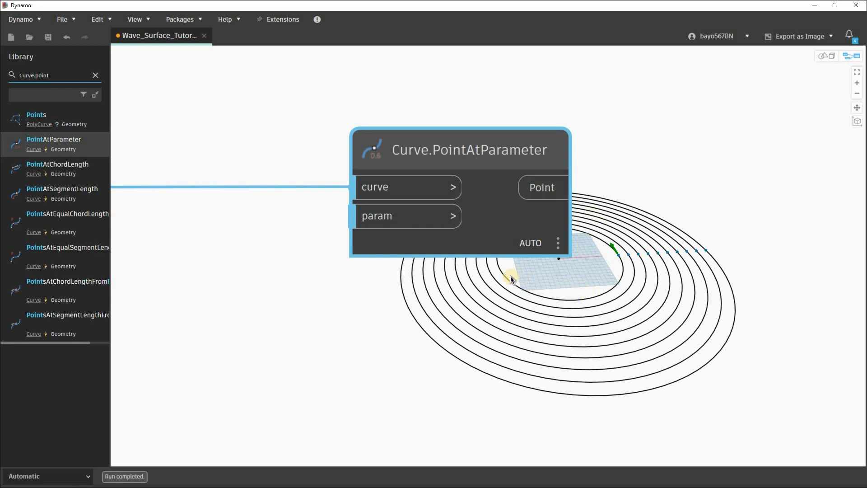
Move the Curve.PointAtParameter node farther from the circles group, leaving room for another node before it
scroll(507, 274, "down", 1)
left_click_drag(491, 168, 630, 164)
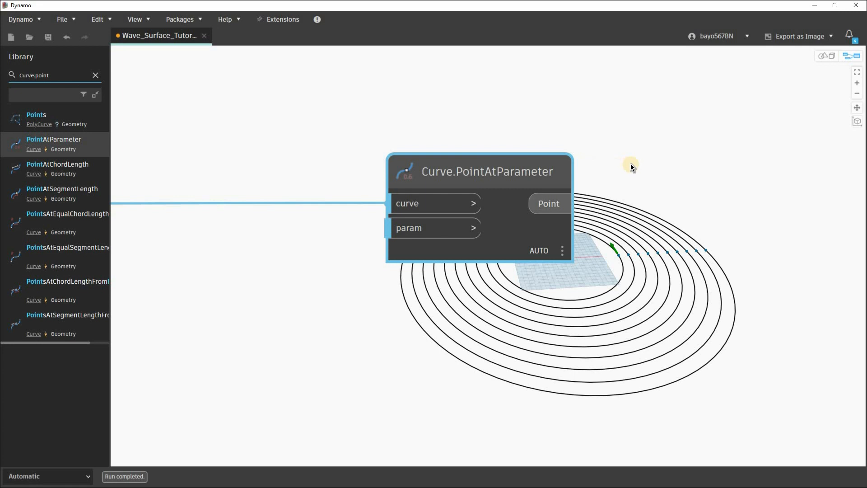
scroll(519, 248, "down", 3)
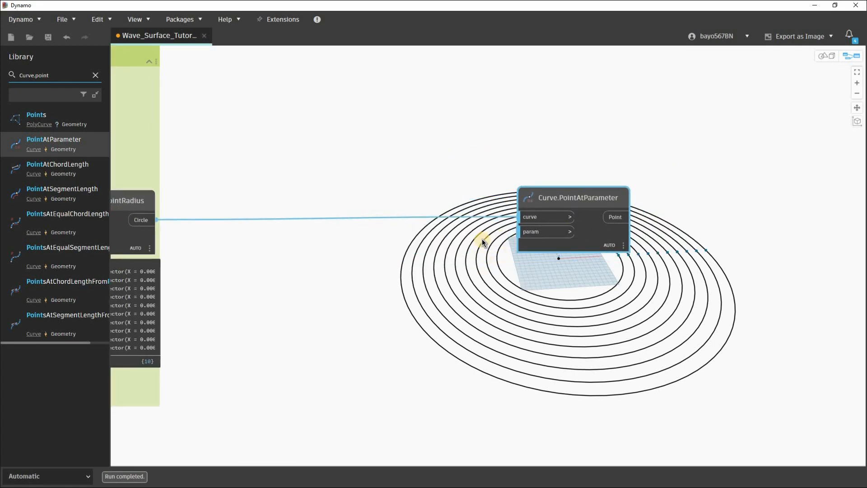
scroll(487, 251, "up", 4)
mouse_move(512, 242)
middle_click_drag(558, 375, 507, 314)
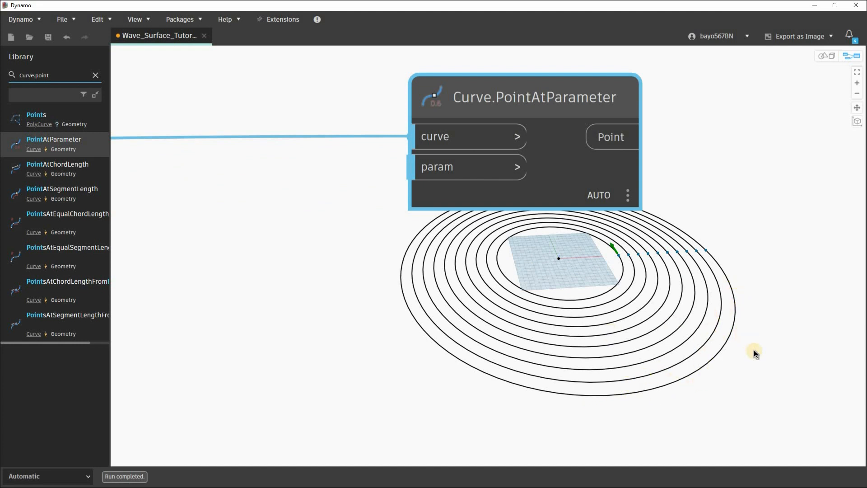
middle_click_drag(834, 213, 710, 238)
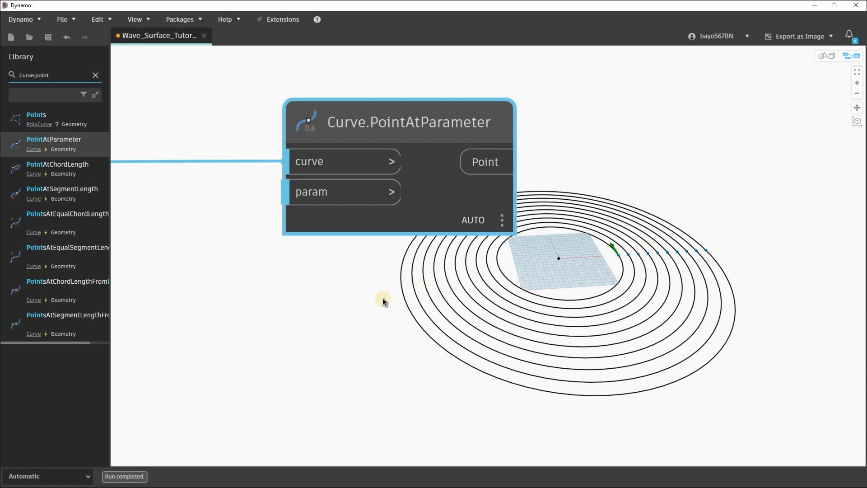
scroll(384, 297, "down", 3)
middle_click_drag(329, 292, 523, 288)
left_click_drag(579, 185, 577, 189)
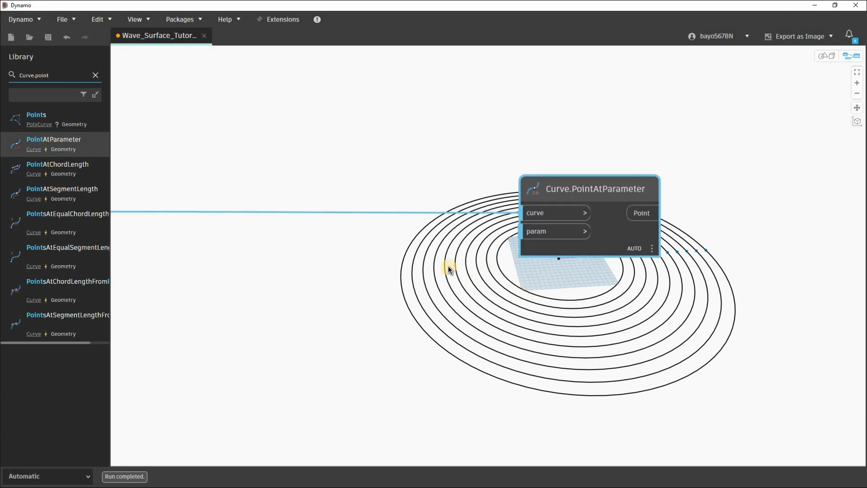
Create a code block containing 0..1..#divisions below the wire leading to Curve.PointAtParameter
middle_click_drag(448, 267, 429, 251)
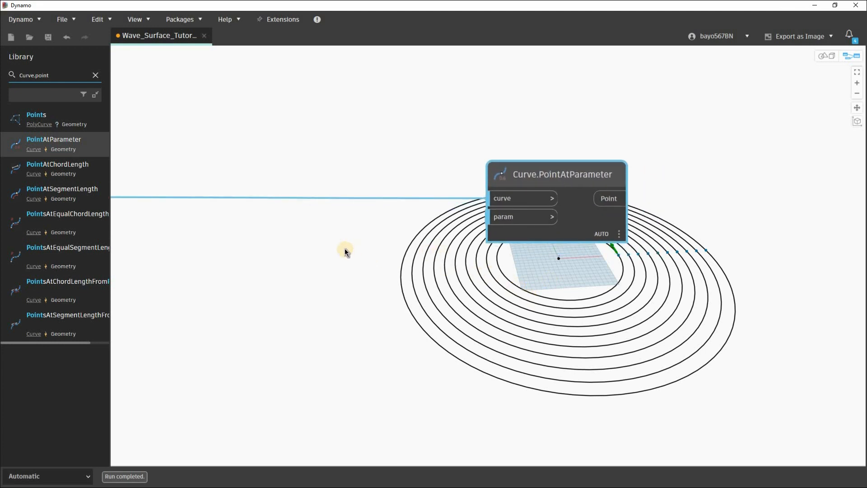
middle_click_drag(312, 254, 357, 246)
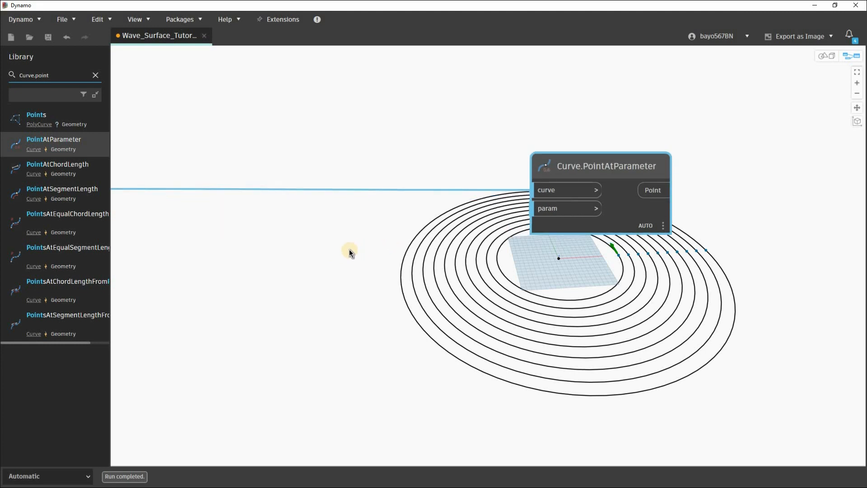
double_click(380, 265)
type("0..1..#divi")
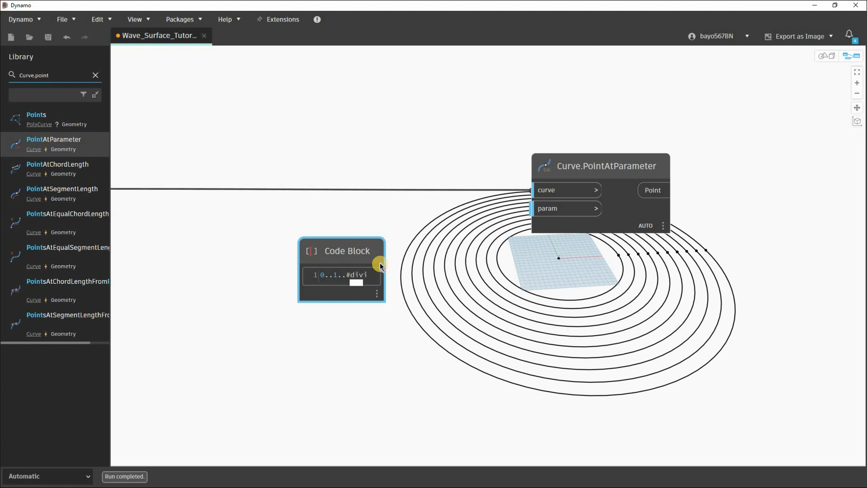
type("sions")
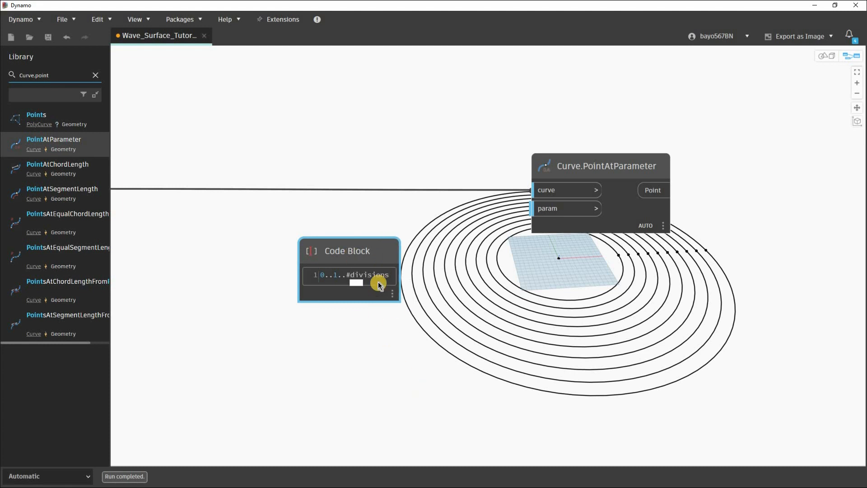
left_click(401, 269)
Select the word "divisions" in the 0..1..#divisions code block to inspect the variable behind its input
scroll(398, 269, "up", 3)
left_click_drag(396, 269, 405, 269)
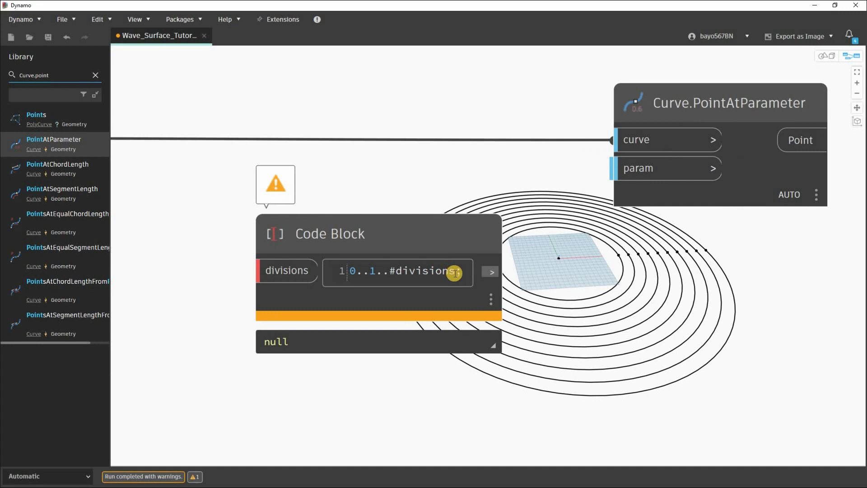
key("shift+Right")
key("shift+Right")
key("shift+Right")
key("shift+Right")
key("shift+Right")
key("shift+Right")
key("shift+Right")
key("shift+Right")
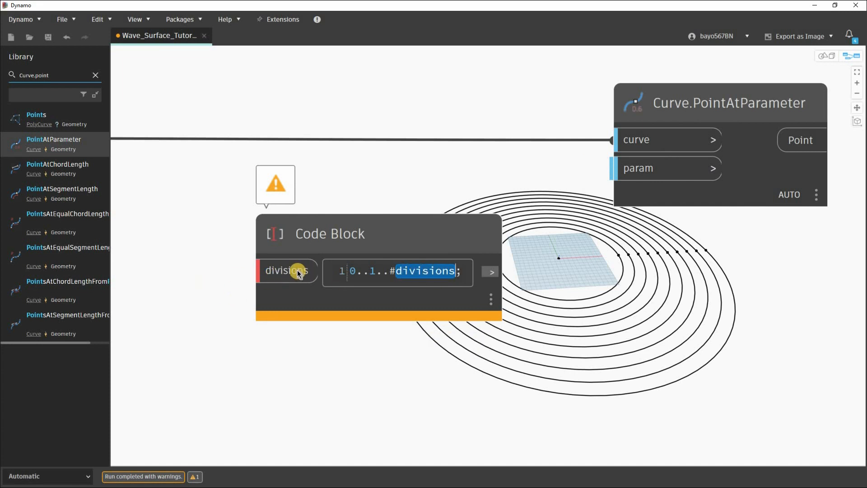
Duplicate the Radial Divisions slider and place the copy just below the Inputs group
scroll(472, 404, "down", 5)
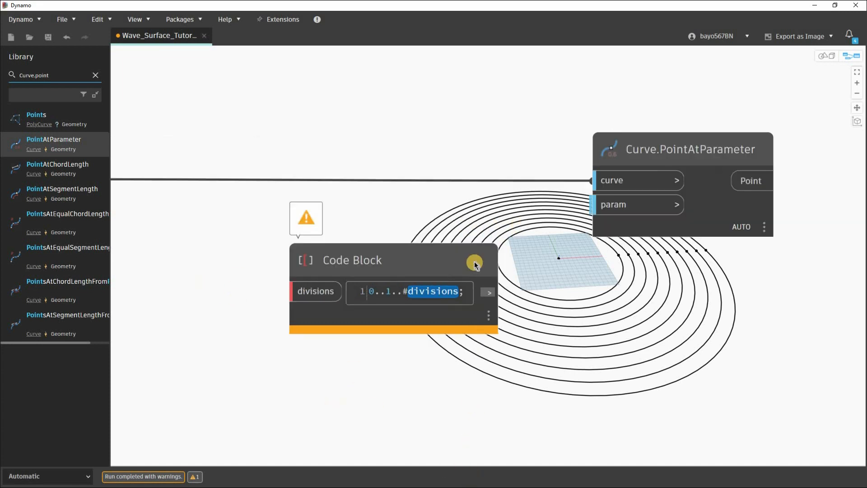
scroll(169, 293, "down", 2)
scroll(196, 293, "up", 4)
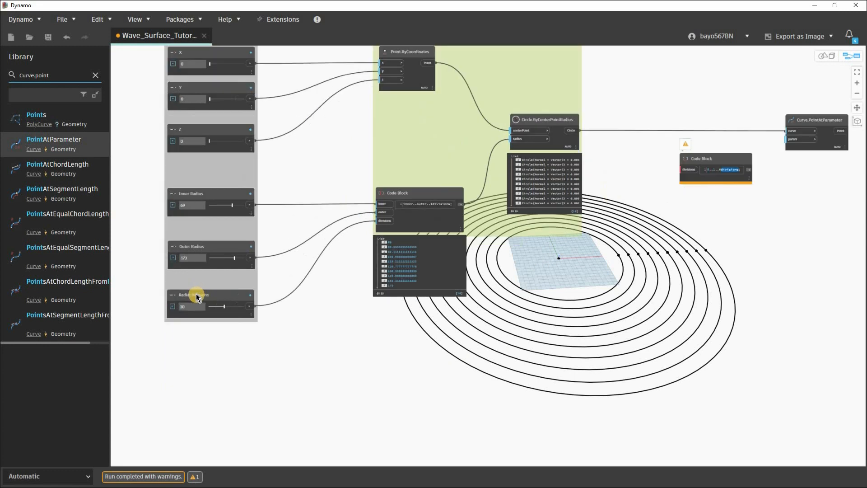
left_click(196, 294)
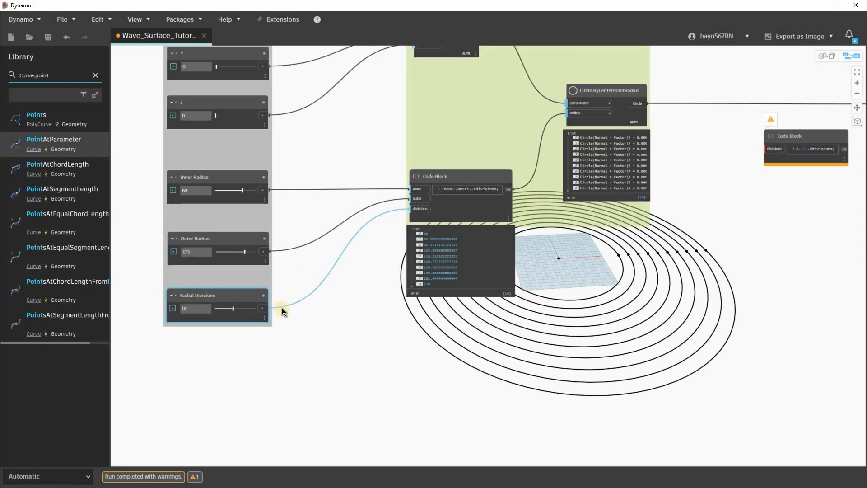
key("ctrl+v")
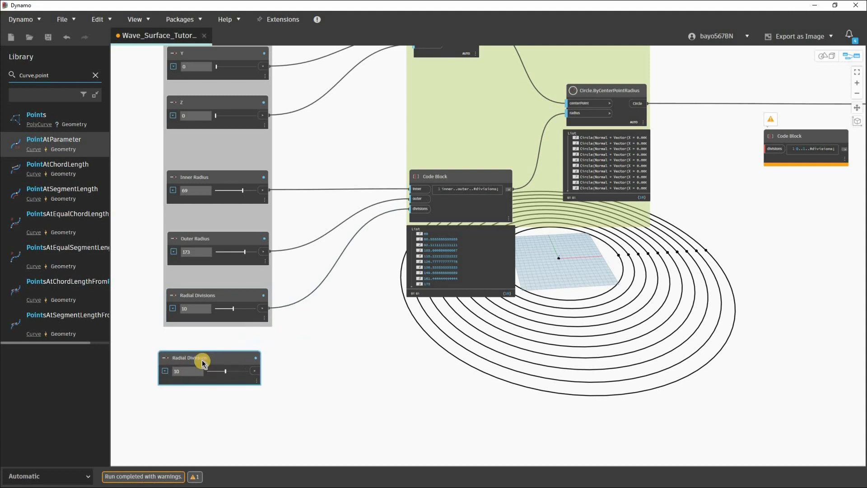
left_click_drag(200, 361, 198, 362)
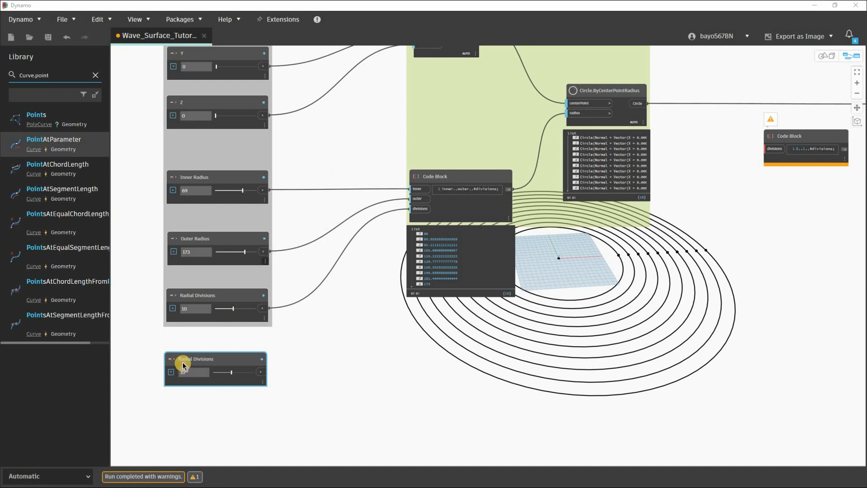
Rename the duplicated slider below the Inputs group to Circumference Divisions
scroll(182, 370, "up", 4)
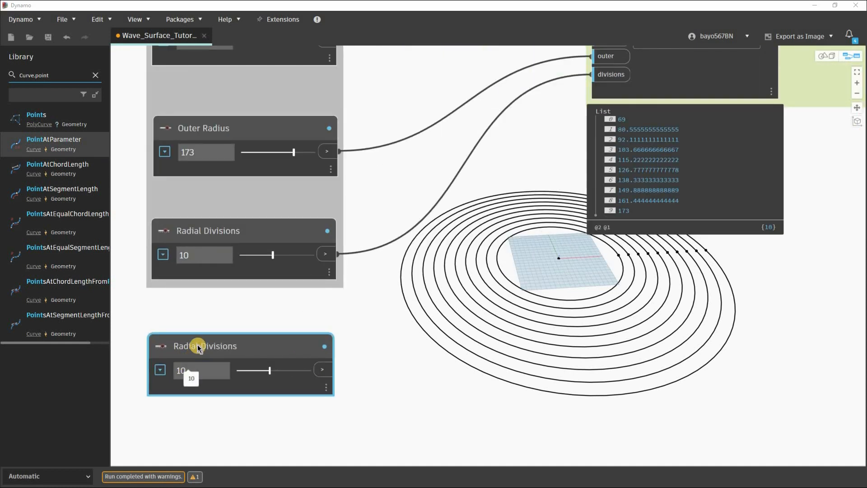
double_click(198, 347)
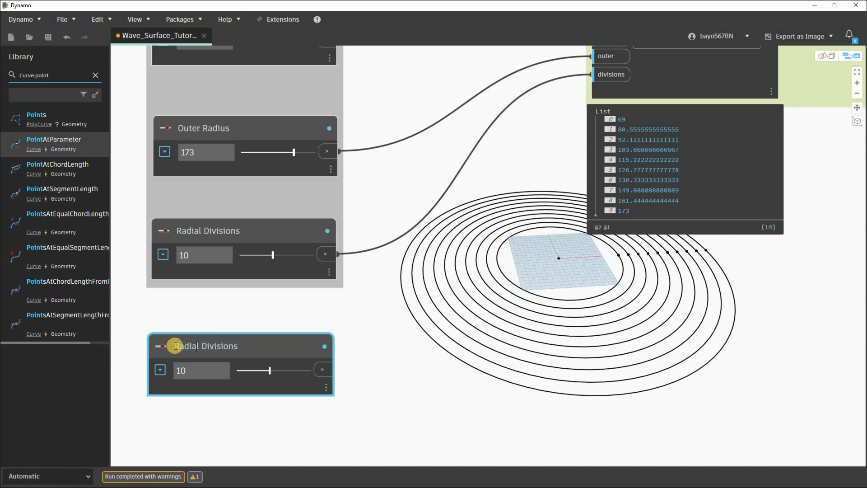
key("BackSpace")
type("Circumfer")
type("ence")
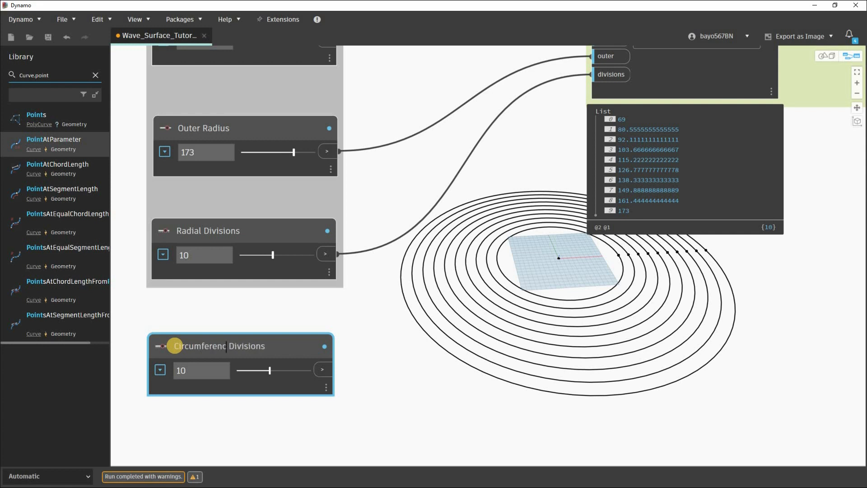
Set the Circumference Divisions slider's maximum to 100 and collapse its range settings
left_click(162, 373)
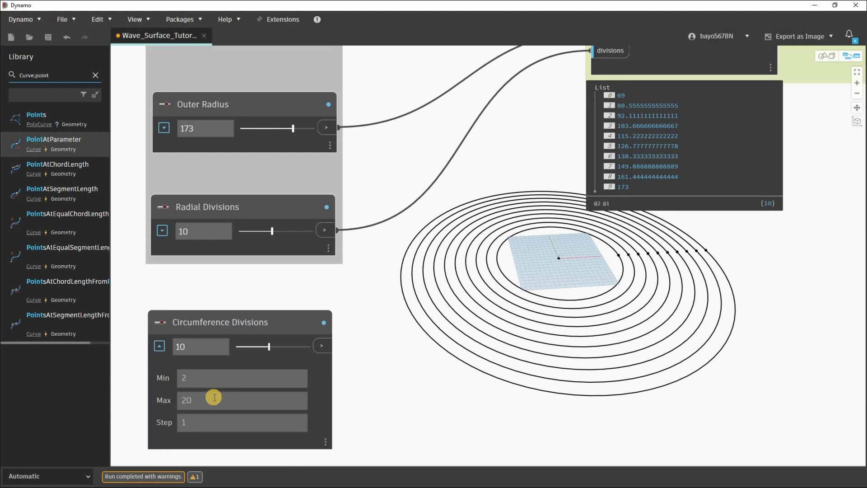
double_click(213, 397)
type("100")
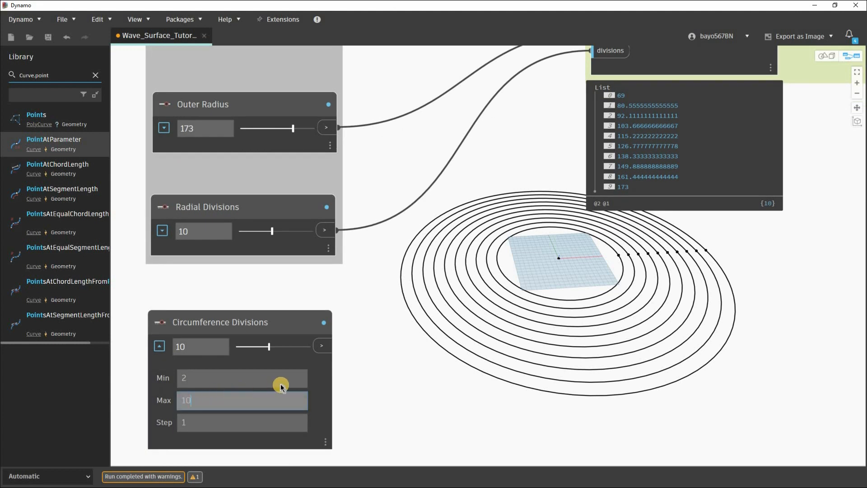
left_click(168, 362)
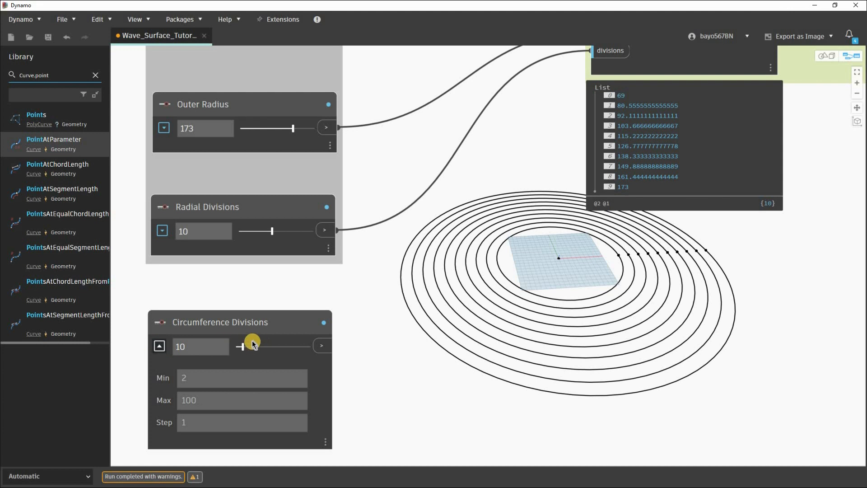
Add the Circumference Divisions slider to the Inputs group
scroll(255, 345, "down", 3)
left_click(220, 327, "shift")
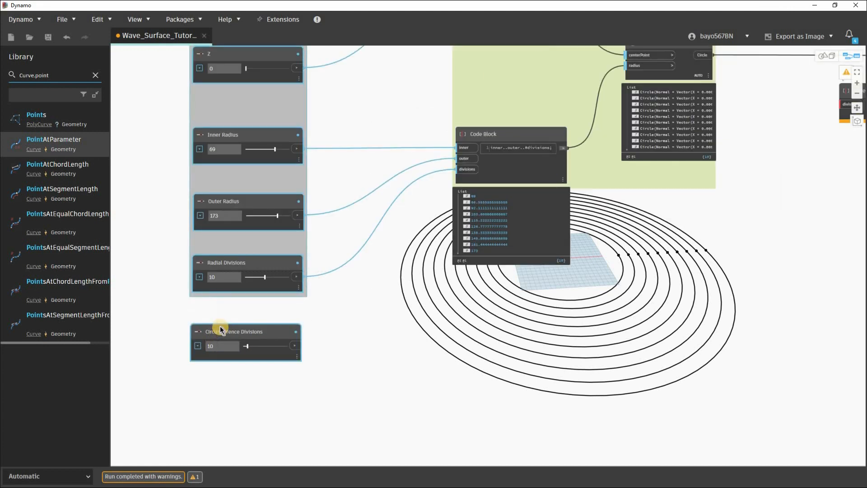
right_click(281, 349)
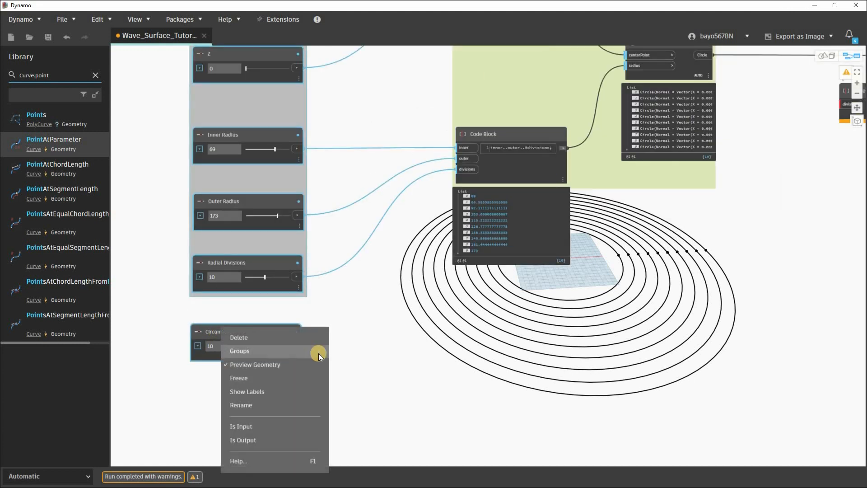
left_click(361, 378)
scroll(289, 375, "down", 2)
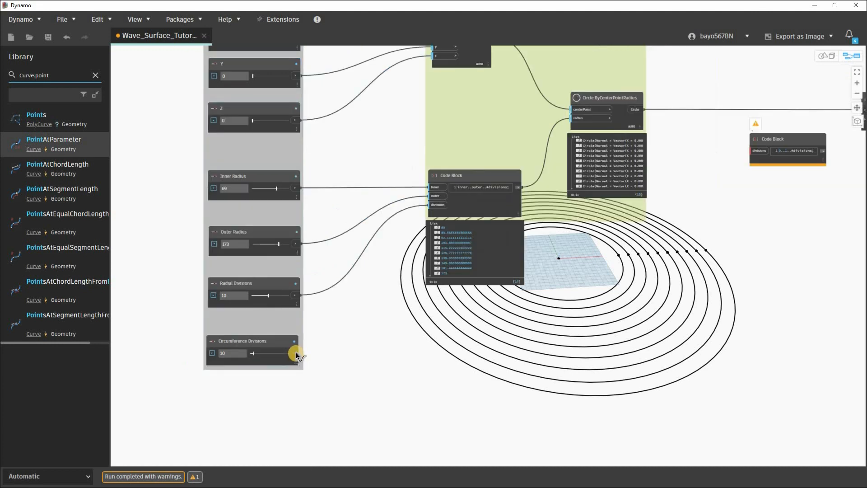
Connect the Circumference Divisions slider's output to the divisions input of the 0..1..#divisions code block
left_click(293, 354)
middle_click_drag(544, 346, 242, 406)
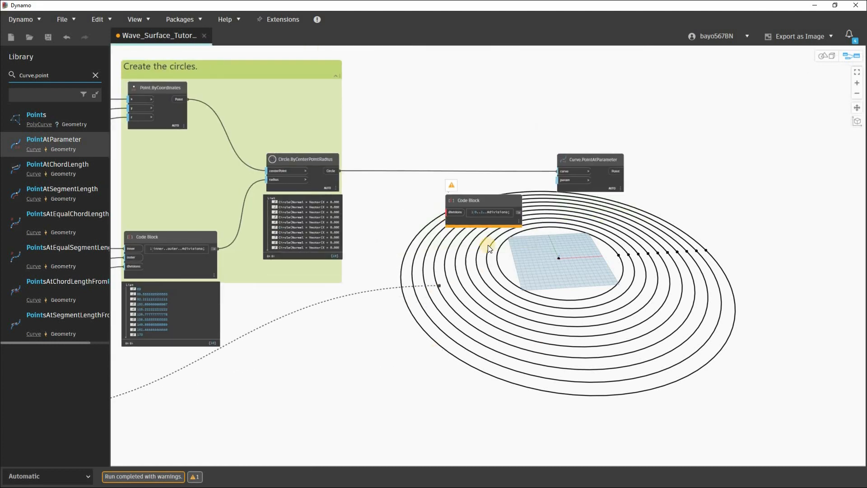
scroll(446, 211, "up", 3)
left_click(482, 261)
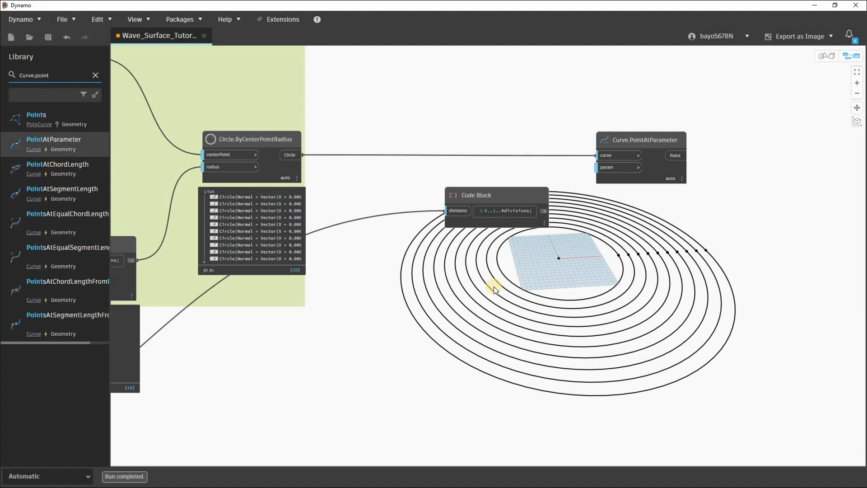
Connect the output of the 0..1..#divisions code block to the param input of Curve.PointAtParameter
middle_click_drag(542, 211, 382, 320)
scroll(379, 324, "up", 2)
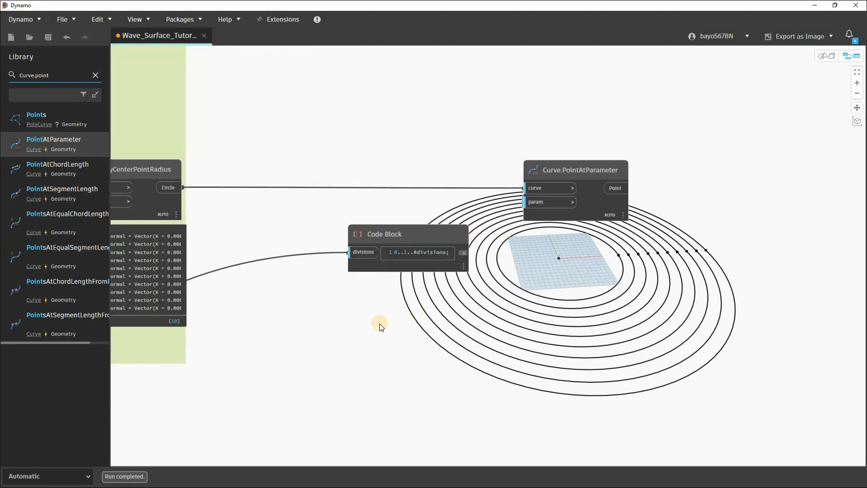
left_click(380, 323)
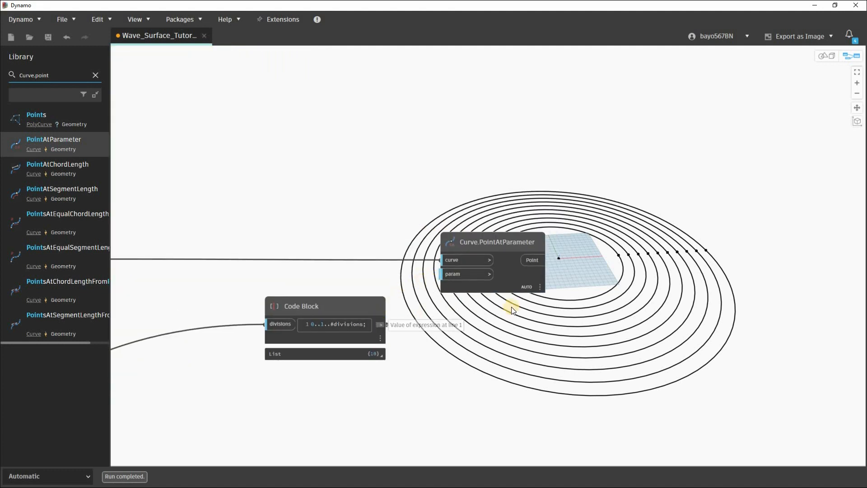
left_click(467, 274)
middle_click_drag(521, 243, 459, 119)
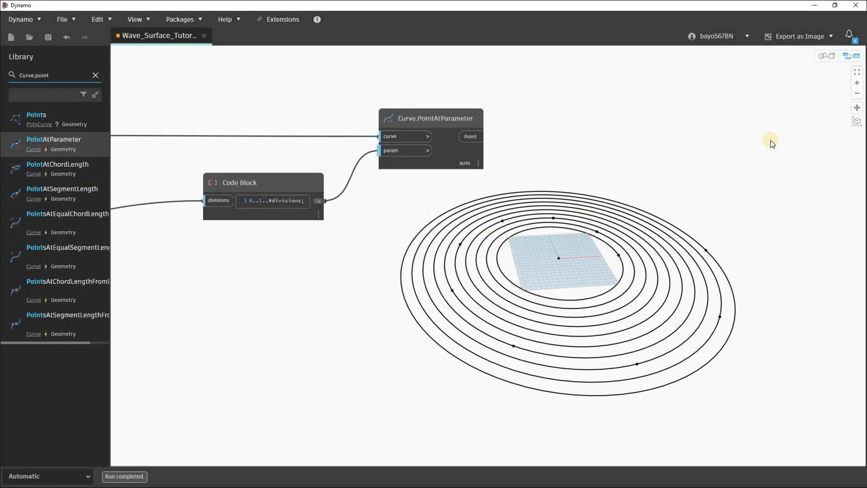
Check the point distribution on the circles in the 3D preview and set Curve.PointAtParameter's lacing to Cross Product
key("ctrl+b")
right_click_drag(703, 253, 458, 121)
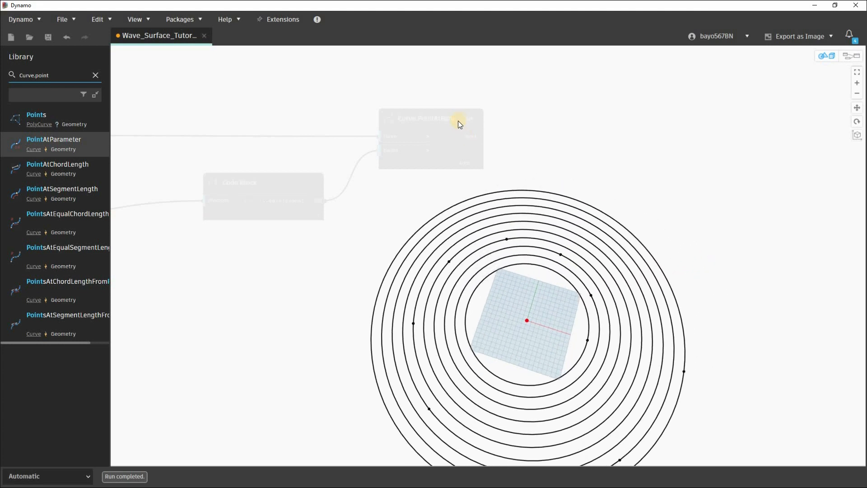
middle_click_drag(500, 191, 461, 124)
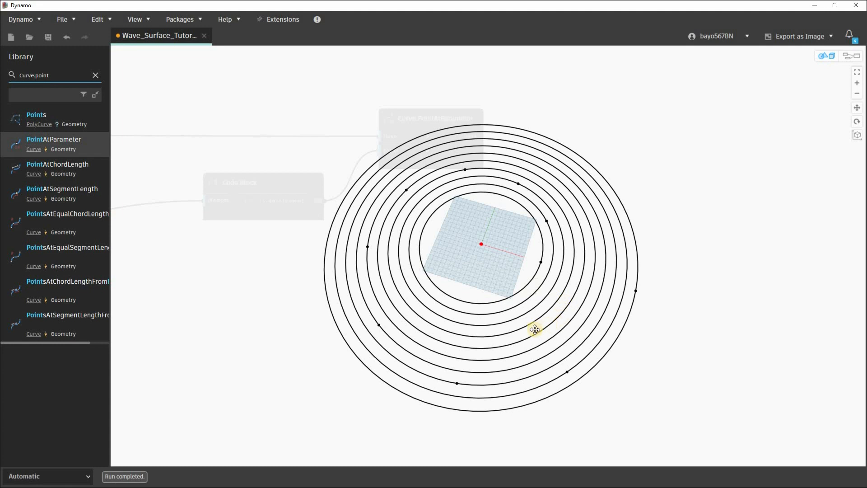
right_click_drag(508, 322, 393, 308)
key("ctrl+b")
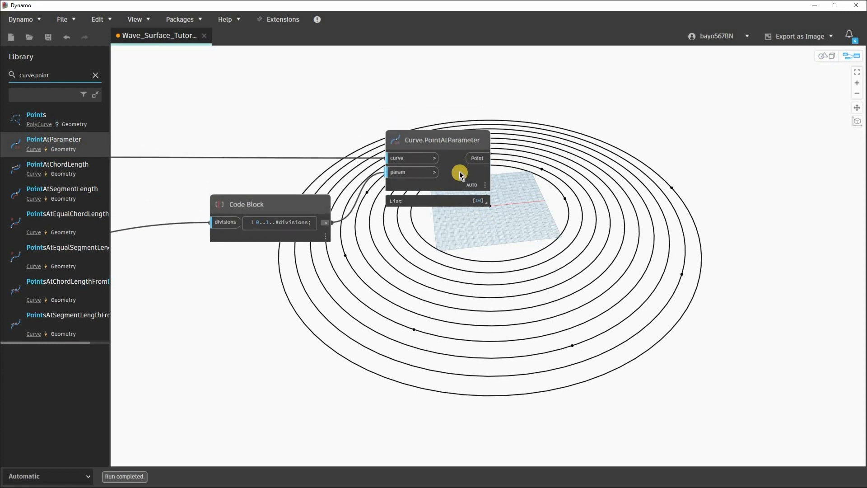
left_click(463, 172)
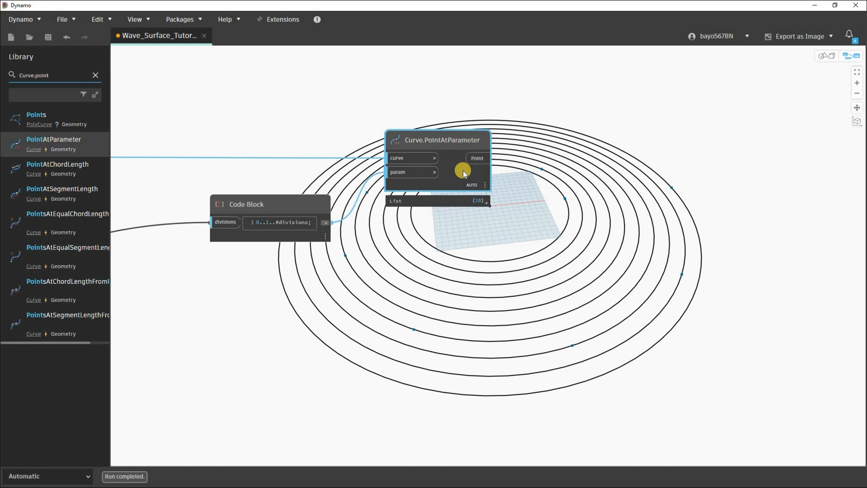
right_click(463, 170)
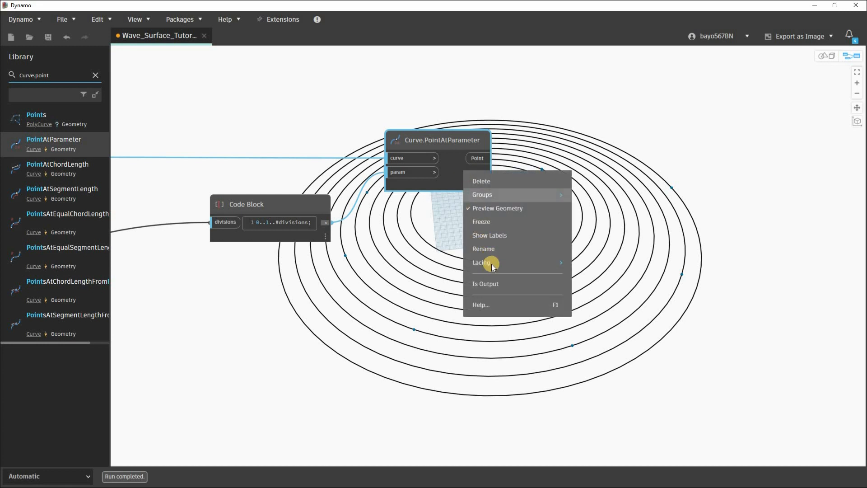
mouse_move(511, 264)
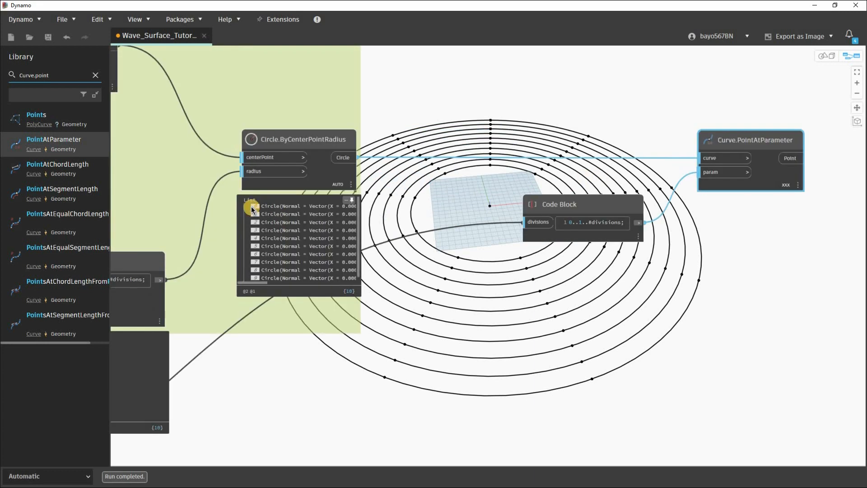
Raise the Circumference Divisions slider's value to 50
scroll(232, 197, "up", 1)
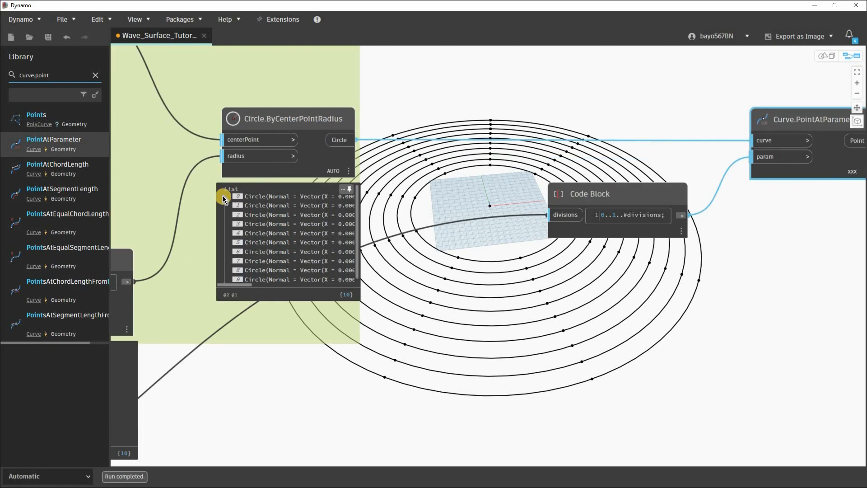
left_click(224, 198)
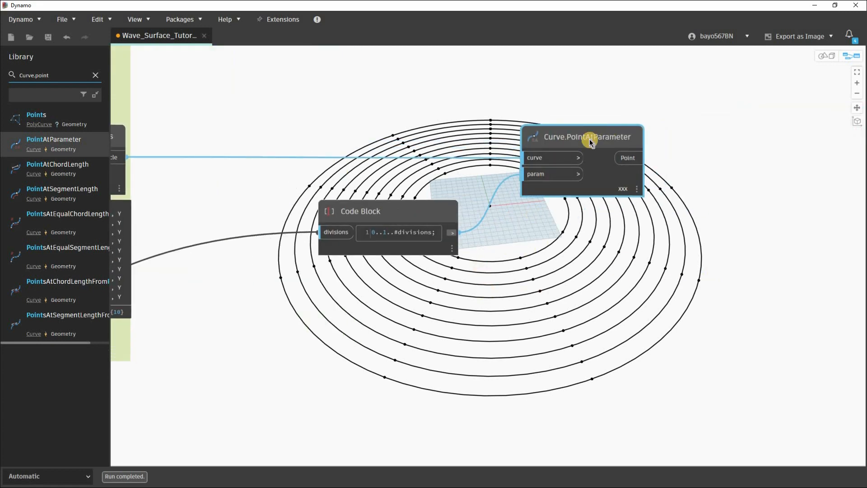
mouse_move(596, 132)
left_mouse_down()
mouse_move(542, 126)
mouse_move(560, 132)
mouse_move(525, 134)
mouse_move(579, 139)
mouse_move(583, 132)
left_mouse_up()
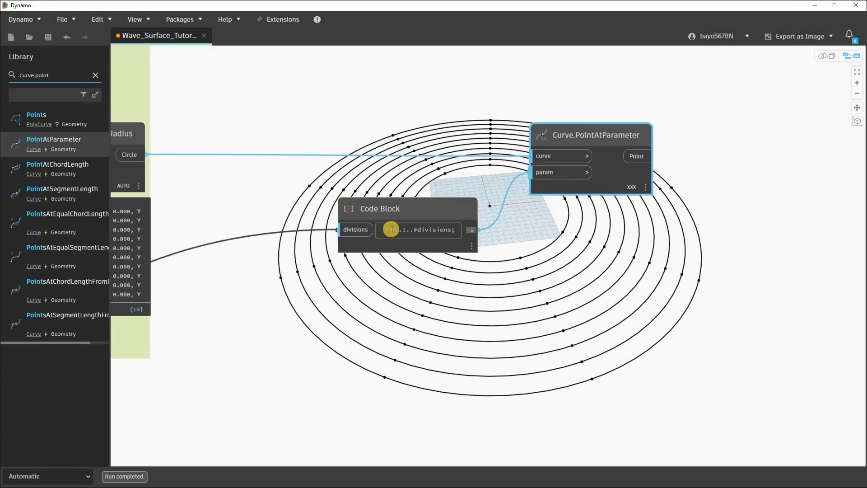
scroll(398, 228, "up", 1)
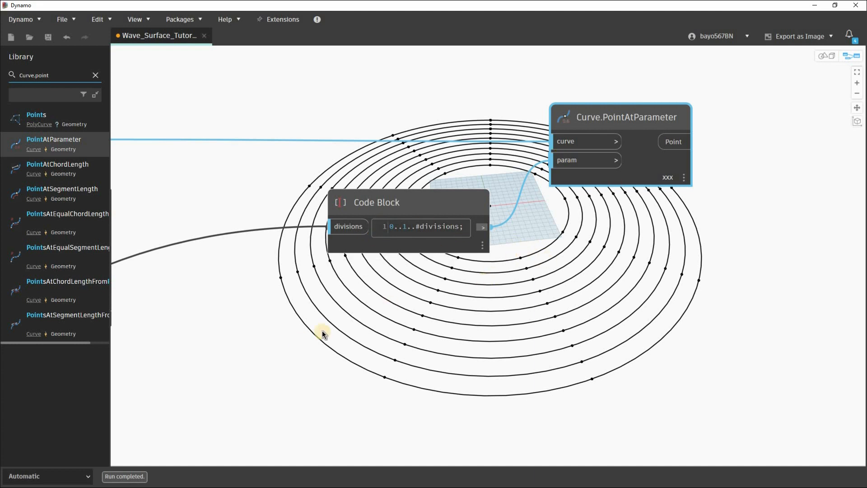
scroll(271, 303, "down", 3)
scroll(340, 278, "up", 3)
left_click_drag(351, 276, 379, 275)
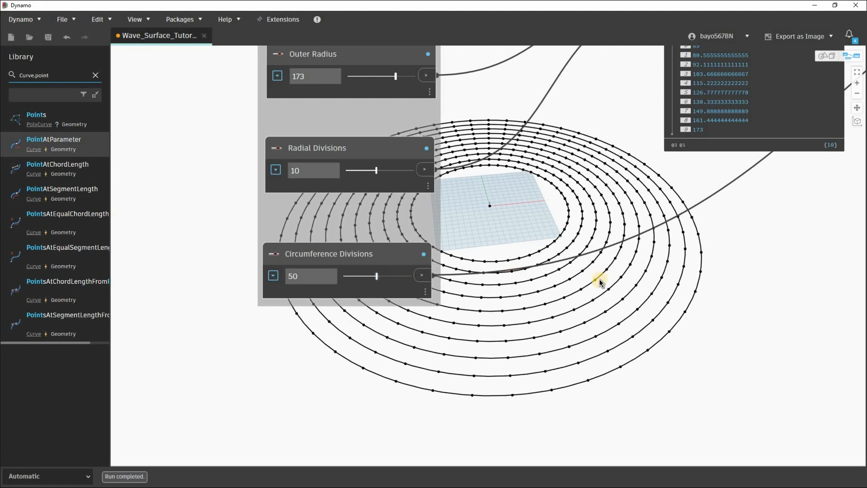
Add a code block above Curve.PointAtParameter containing Math.Sin(0..360*cycles..#divisions)
scroll(548, 286, "down", 5)
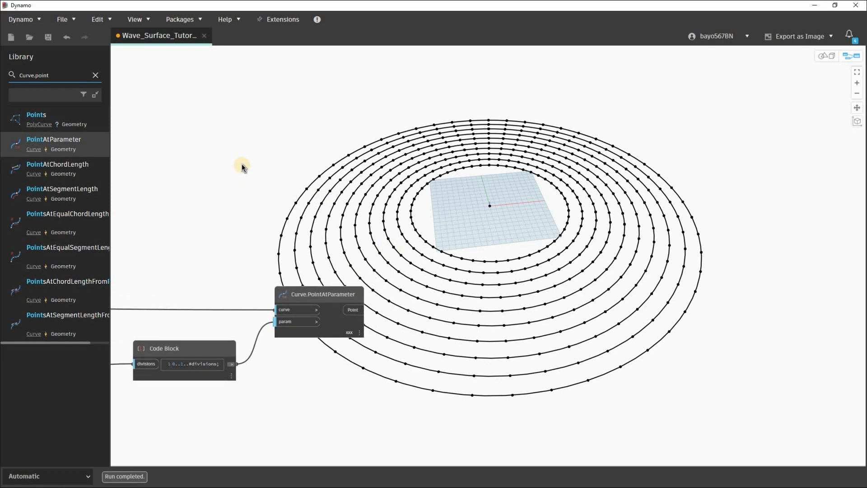
double_click(295, 176)
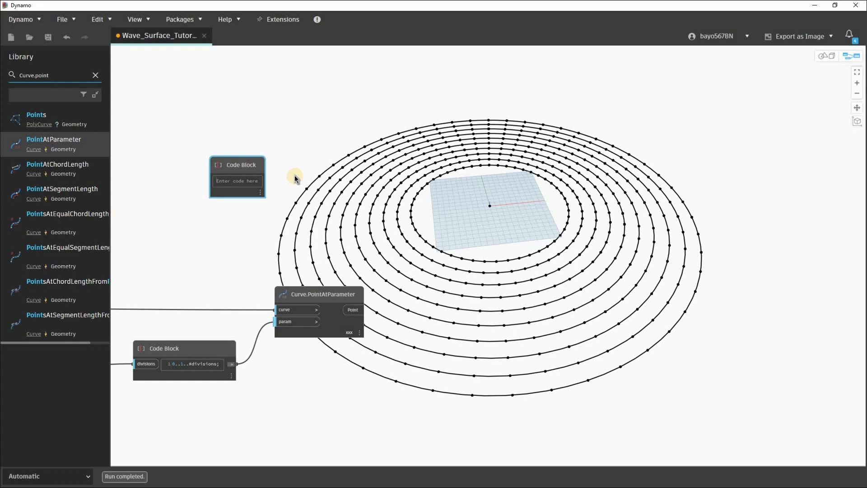
scroll(387, 208, "up", 5)
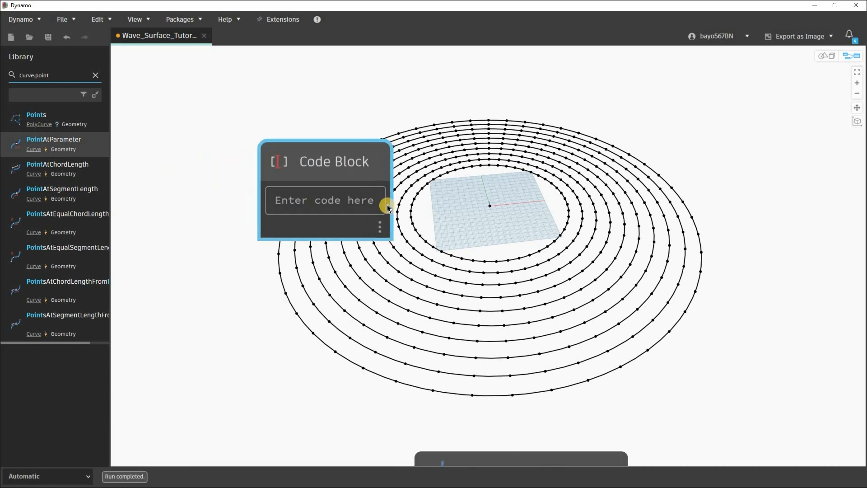
type("Math.")
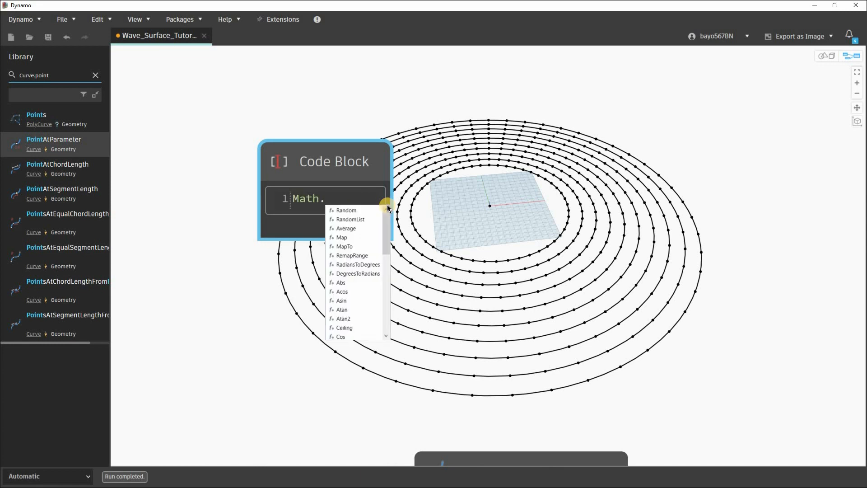
type("Sin")
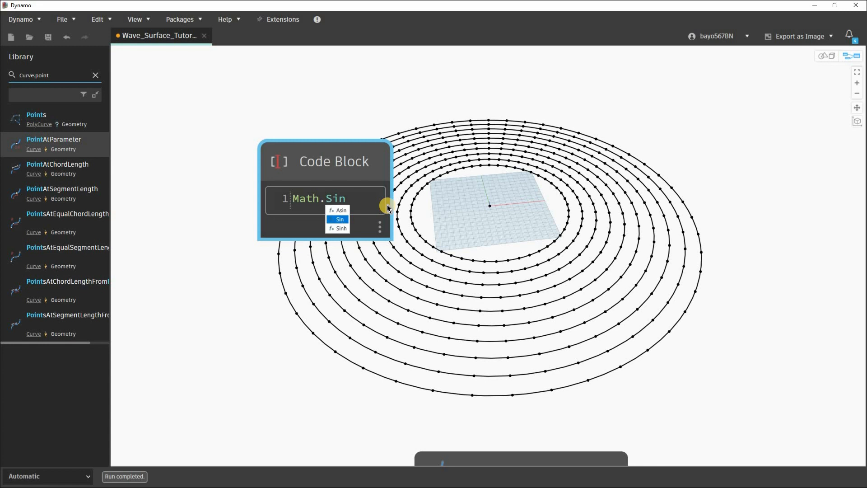
key("Return")
type("(0")
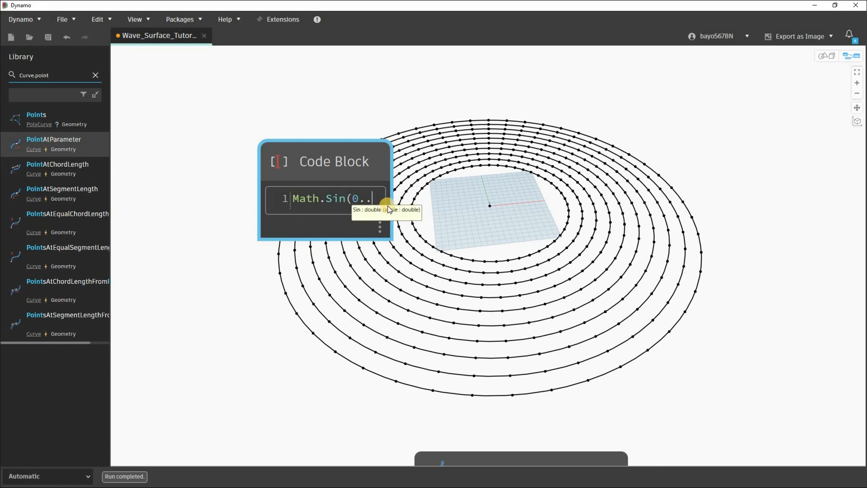
type("..360")
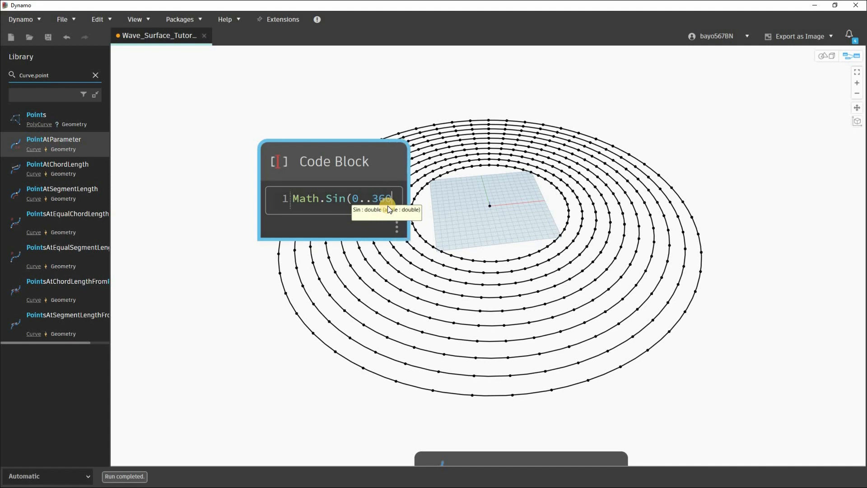
type("*c")
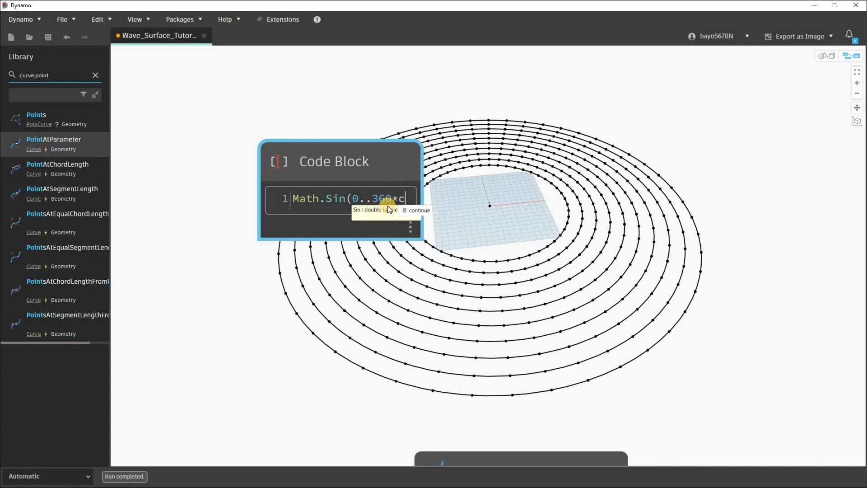
type("ycles")
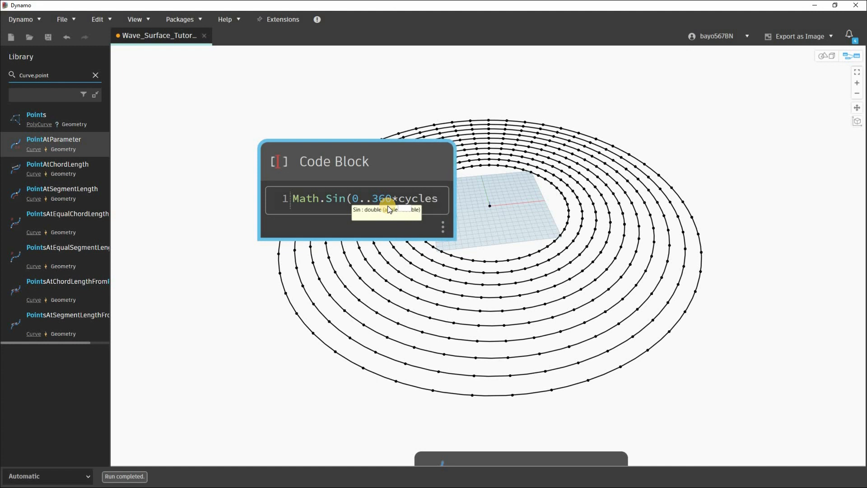
type("..")
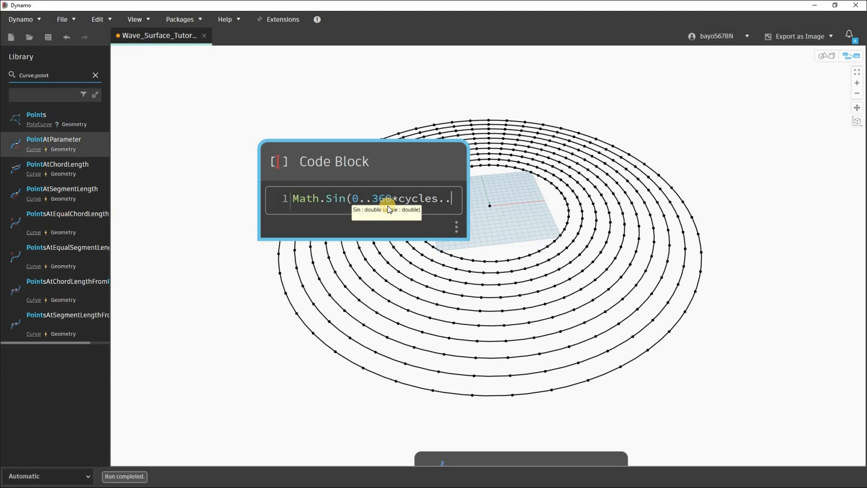
type("#di")
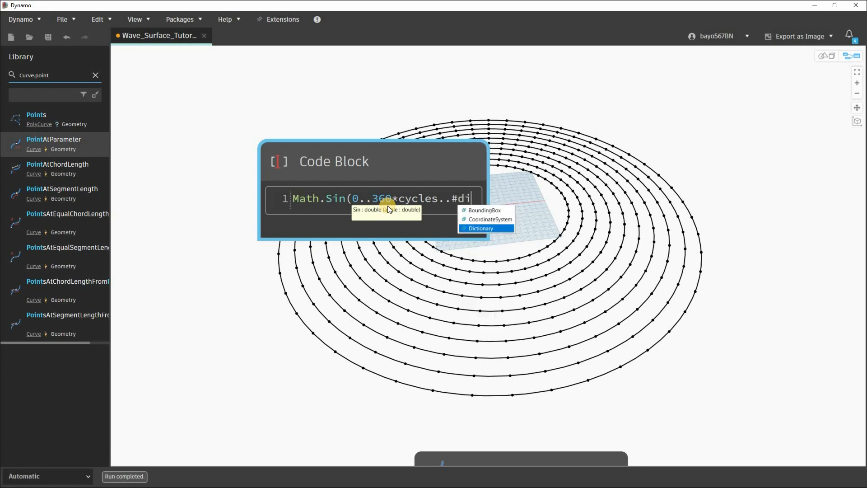
type("vision")
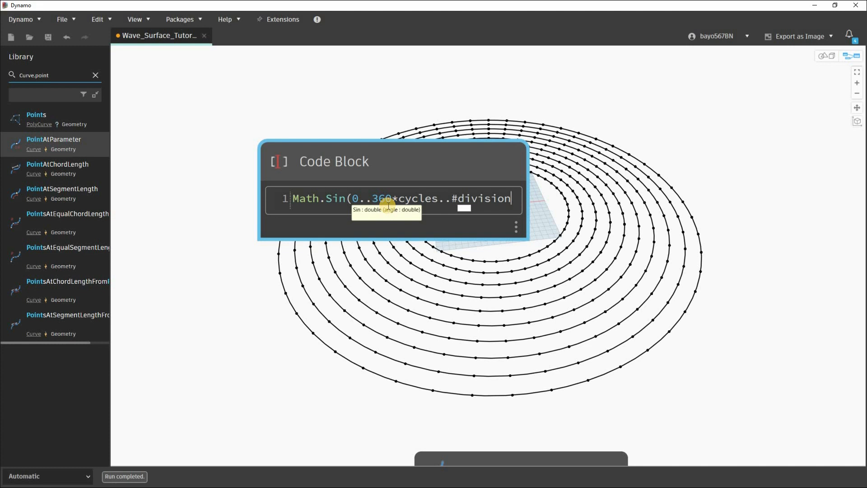
type(")")
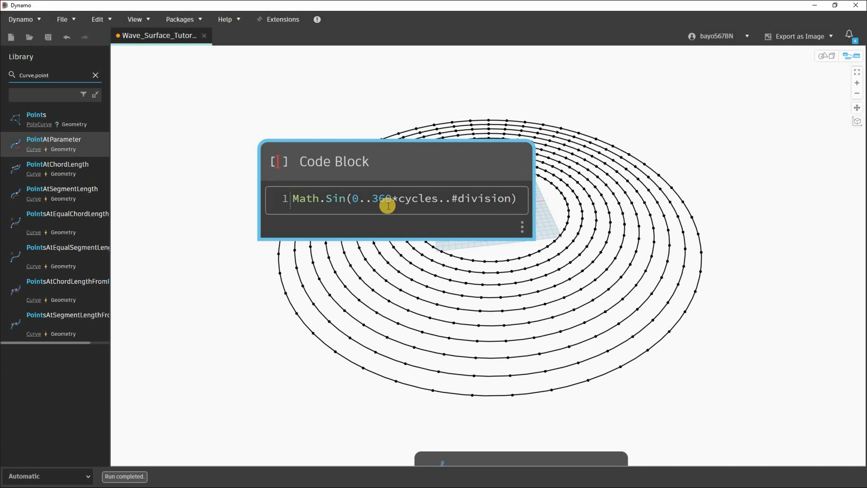
key("BackSpace")
type("s)")
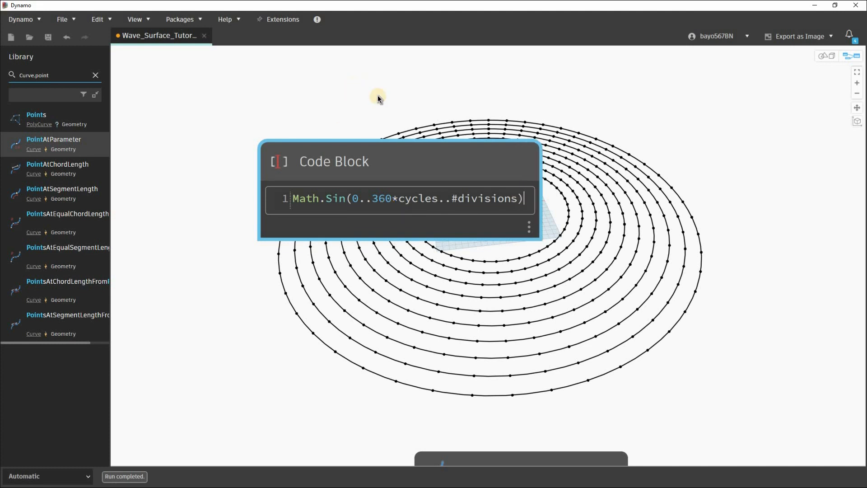
left_click(429, 155)
Examine the Math.Sin code block's cycles and divisions inputs and the 0..360*cycles range in its expression
scroll(230, 176, "down", 4)
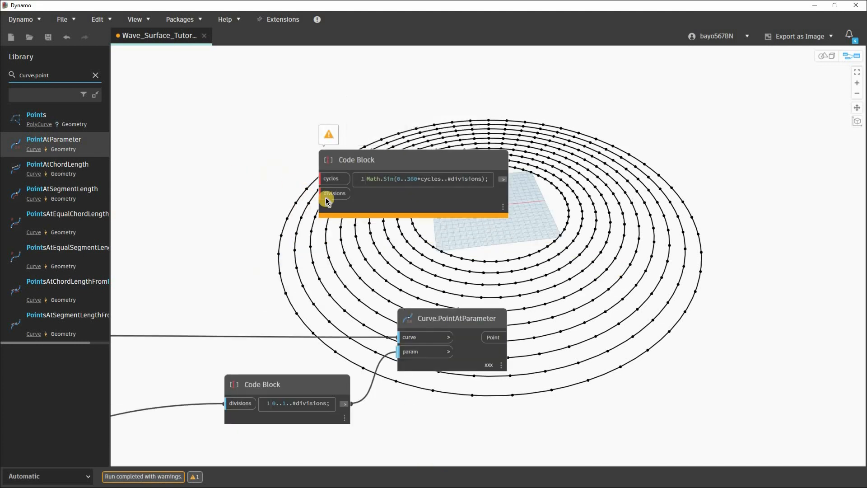
middle_click_drag(473, 169, 398, 193)
scroll(381, 188, "up", 1)
scroll(232, 211, "up", 1)
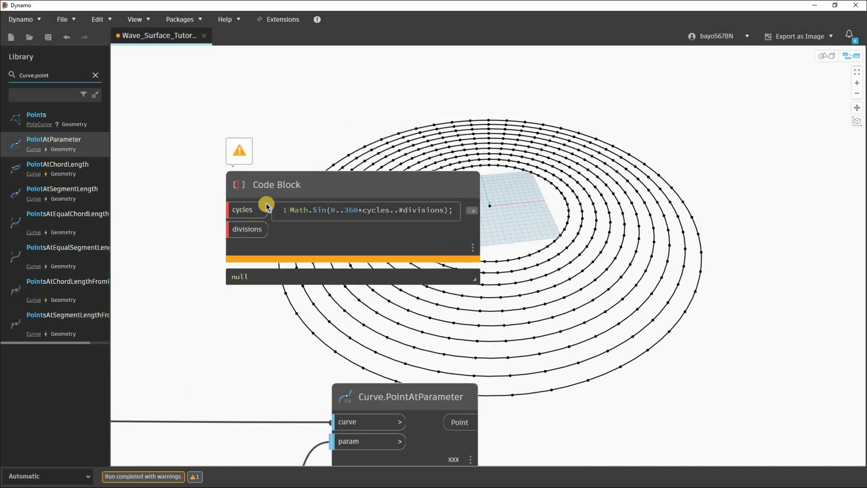
scroll(232, 211, "up", 2)
middle_click_drag(239, 215, 226, 227)
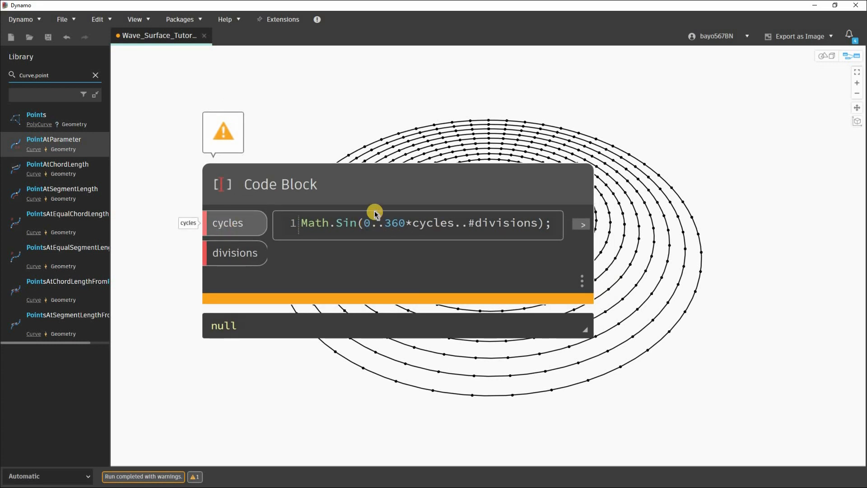
scroll(365, 230, "up", 2)
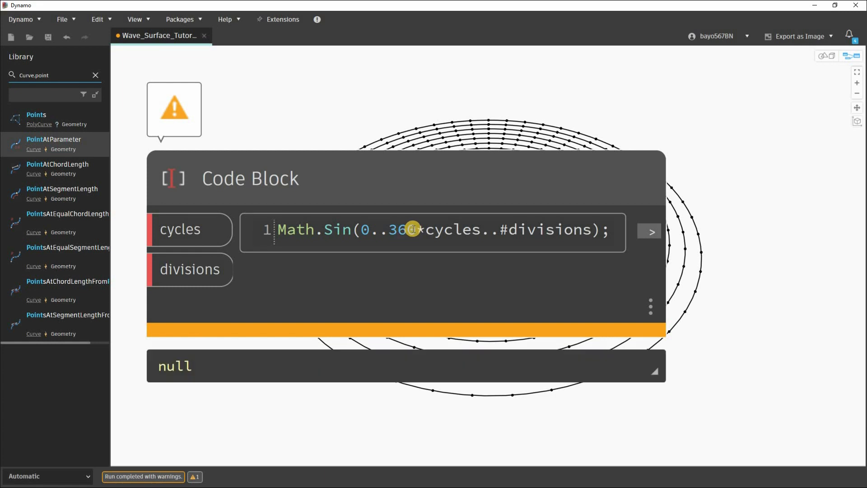
left_click_drag(359, 229, 422, 229)
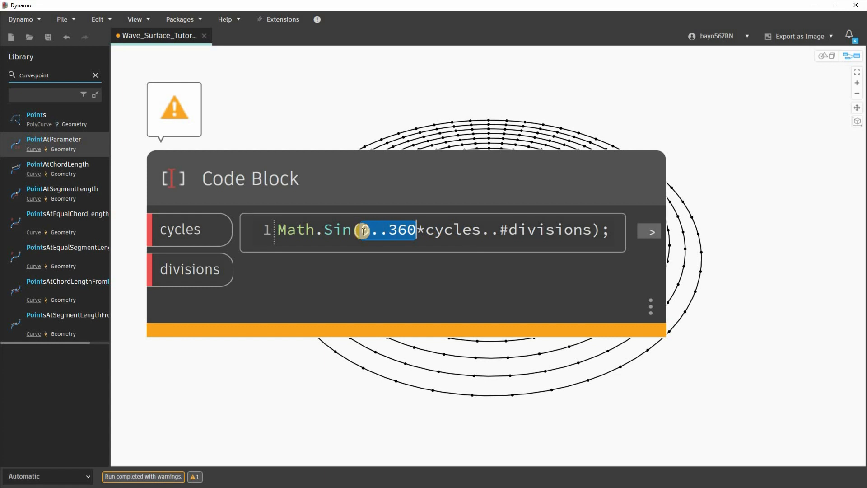
key("Left")
key("shift+Right")
key("shift+Right")
key("shift+Right")
key("shift+Right")
key("shift+Right")
key("shift+Right")
key("shift+Right")
key("shift+Right")
key("shift+Right")
key("shift+Right")
key("shift+Right")
key("shift+Right")
key("shift+Right")
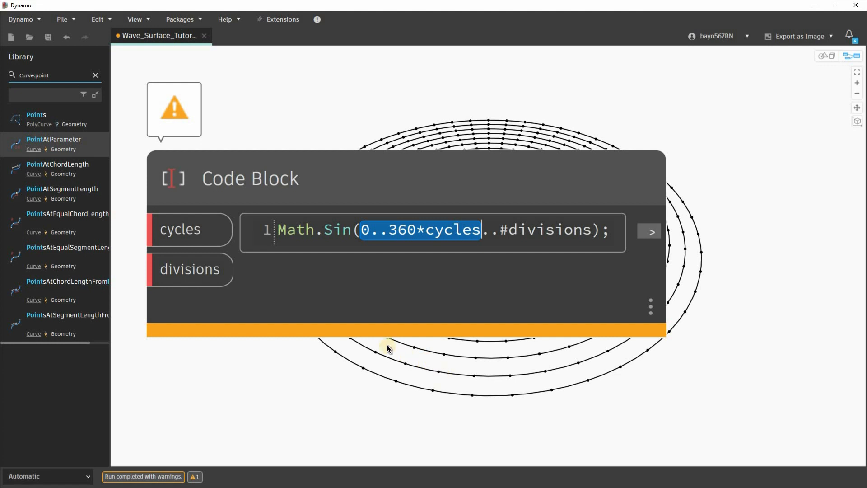
left_click(333, 291)
Duplicate the Circumference Divisions slider and place the copy directly below the original, outside the Inputs group
scroll(345, 288, "down", 5)
middle_click_drag(349, 286, 515, 176)
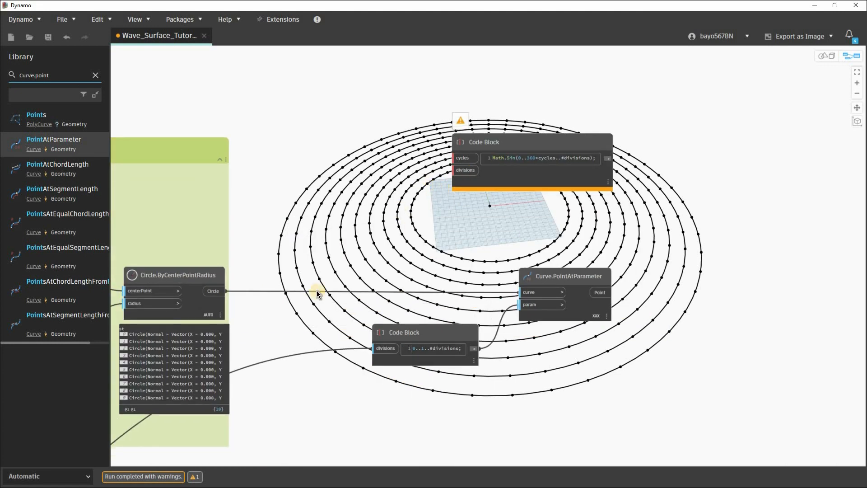
scroll(441, 188, "down", 3)
middle_click_drag(180, 360, 287, 312)
middle_click_drag(129, 359, 317, 273)
scroll(317, 273, "up", 6)
left_click(316, 271)
key("ctrl+c")
key("ctrl+v")
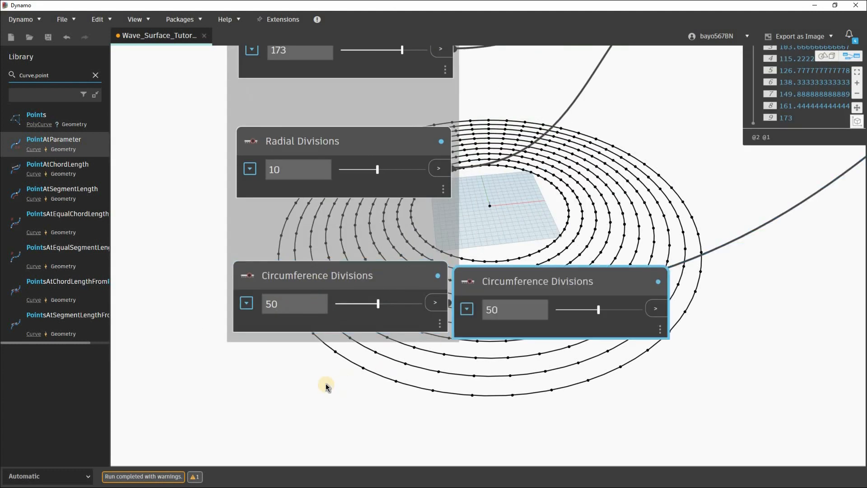
left_click_drag(286, 393, 240, 403)
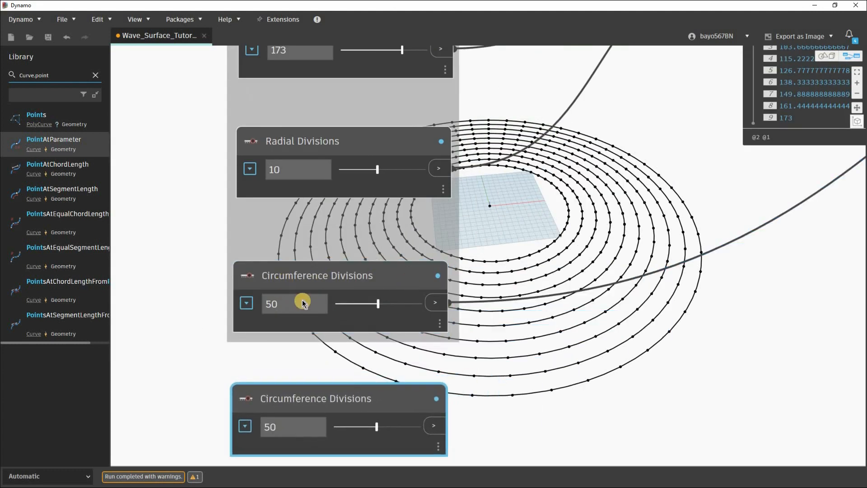
Rename the copied Circumference Divisions slider as Wave Number
middle_click_drag(305, 398, 303, 304)
double_click(290, 303)
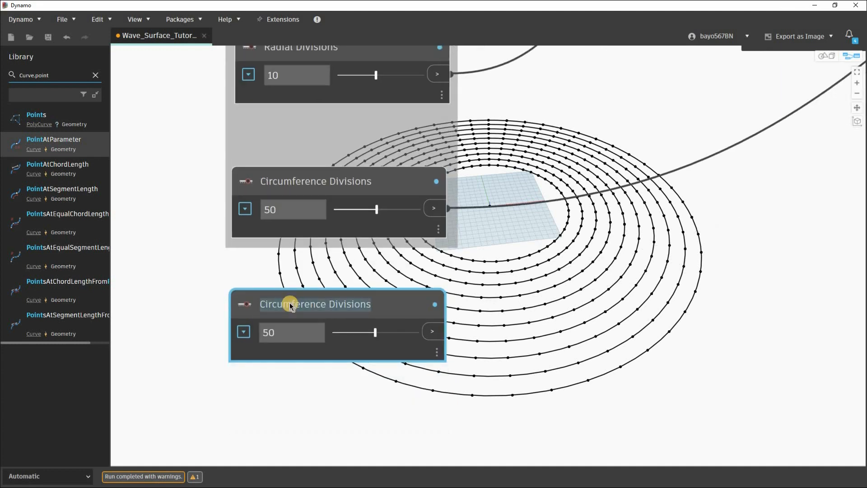
type("Wave Number")
key("Return")
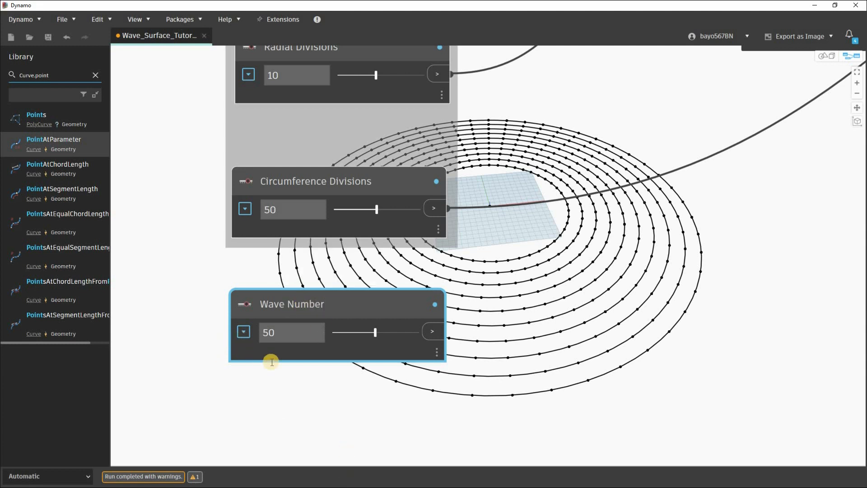
Set the Wave Number slider's maximum to 30 and collapse its range settings
left_click(310, 395)
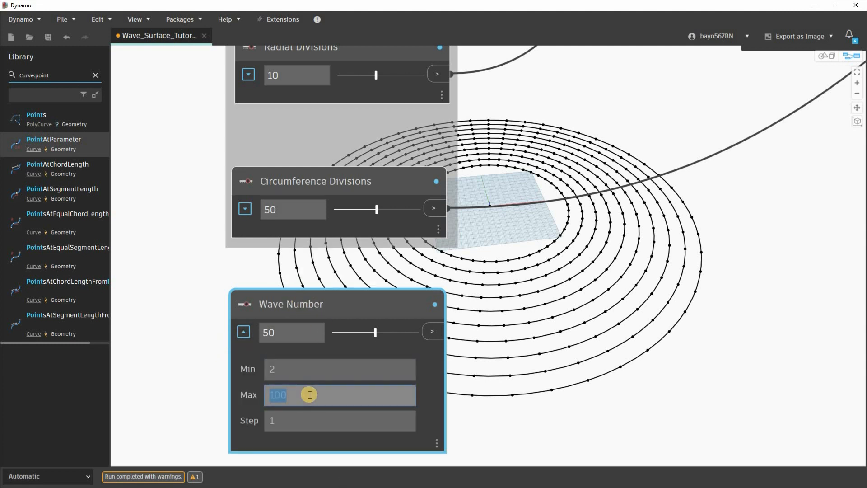
type("20")
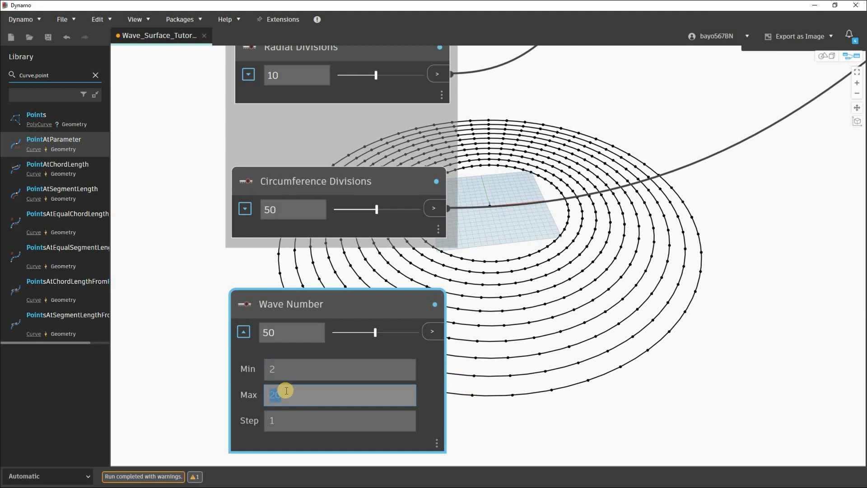
type("30")
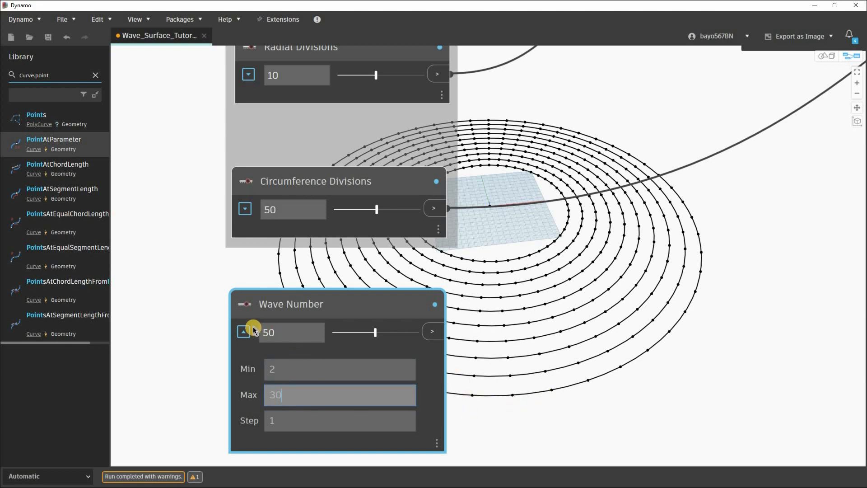
left_click(240, 332)
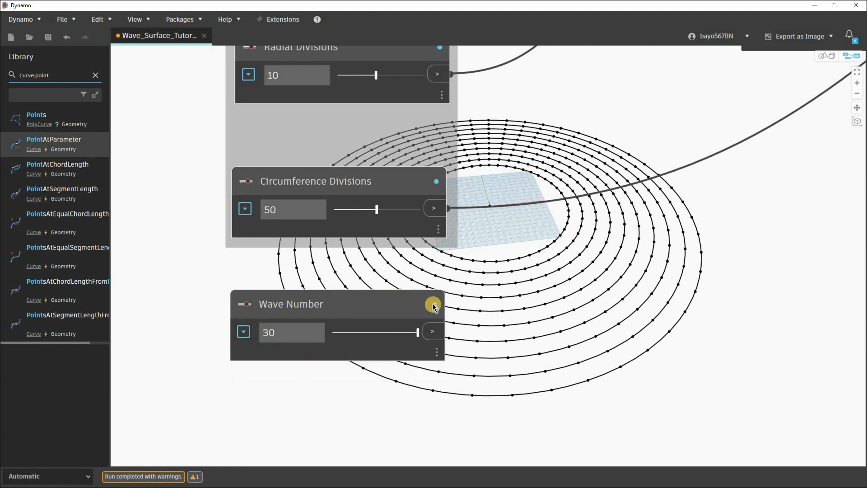
Connect the Wave Number slider's output to the cycles input of the Math.Sin code block
scroll(384, 325, "down", 4)
scroll(381, 310, "down", 3)
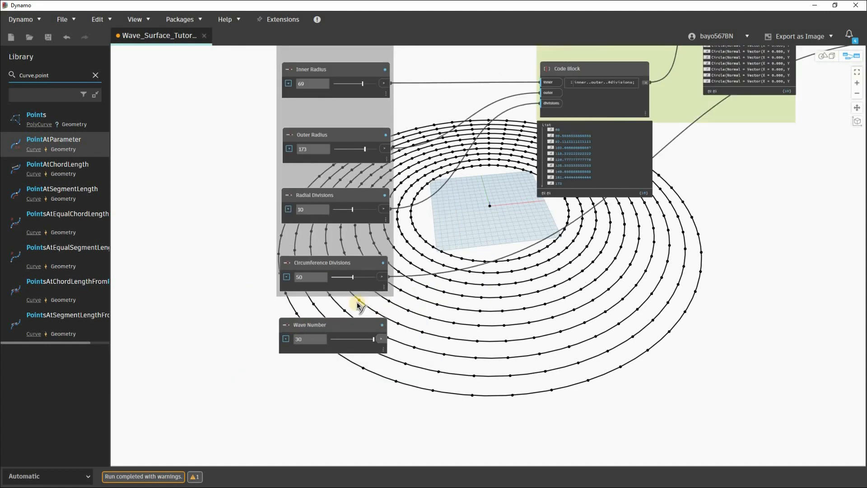
scroll(528, 176, "down", 1)
middle_click_drag(731, 152, 457, 205)
scroll(402, 176, "up", 7)
scroll(383, 167, "down", 3)
middle_click_drag(383, 158, 391, 252)
left_click(390, 153)
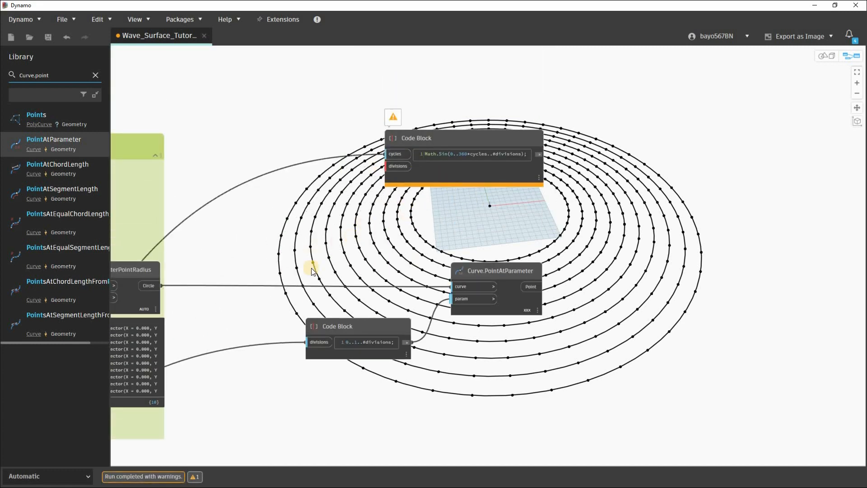
Move the Math.Sin code block, the 0..1..#divisions code block and Curve.PointAtParameter together, lower and farther from the circles group
scroll(452, 181, "down", 6)
middle_click_drag(541, 158, 607, 121)
middle_click_drag(478, 186, 432, 205)
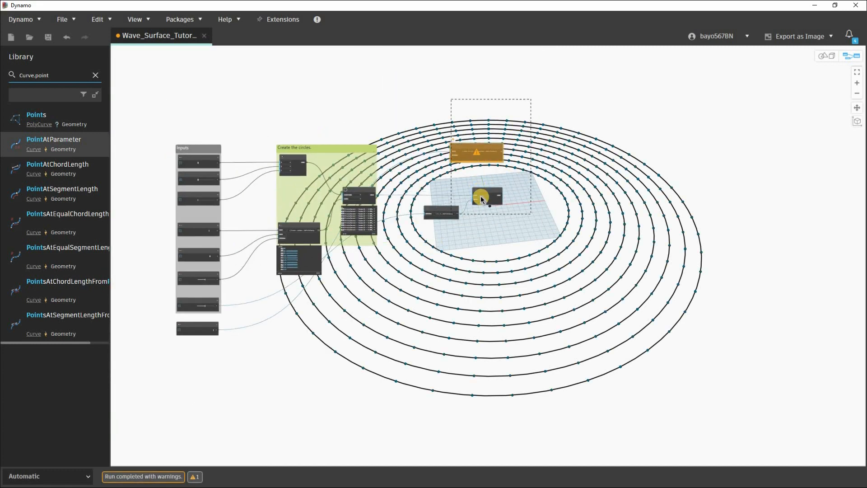
left_click_drag(493, 266, 514, 282)
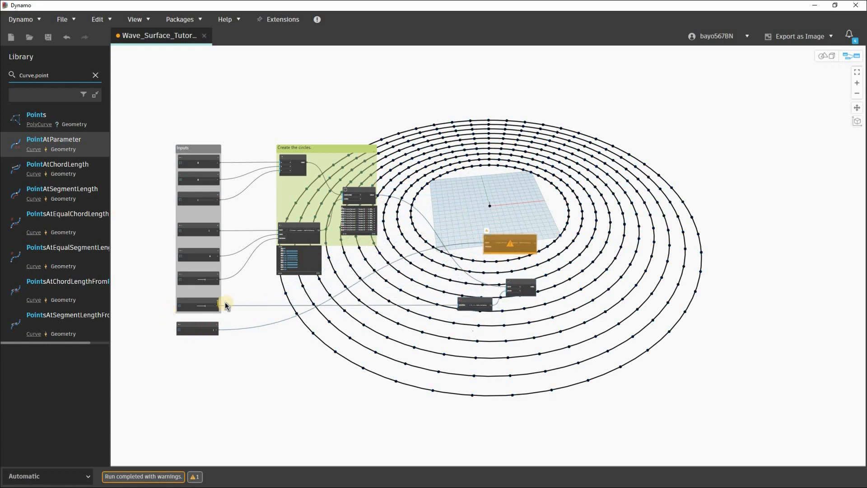
Place the Wave Number slider inside the Inputs group, between the Radial Divisions and Circumference Divisions sliders
scroll(223, 301, "up", 5)
scroll(221, 300, "up", 2)
scroll(277, 302, "down", 3)
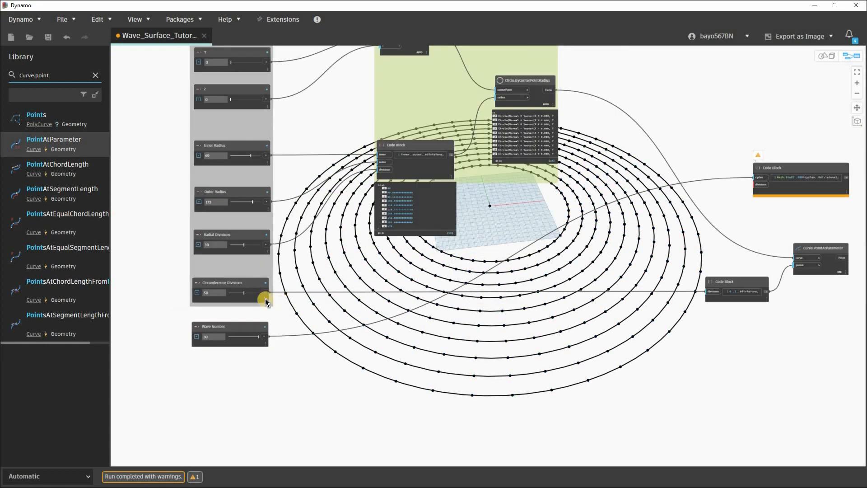
middle_click_drag(209, 310, 217, 307)
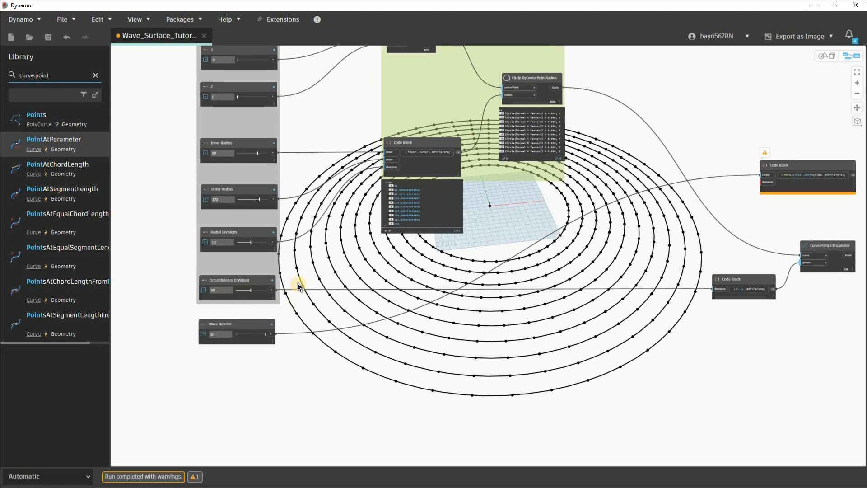
middle_click_drag(227, 289, 231, 291)
left_click_drag(230, 342, 237, 287)
left_click(225, 326)
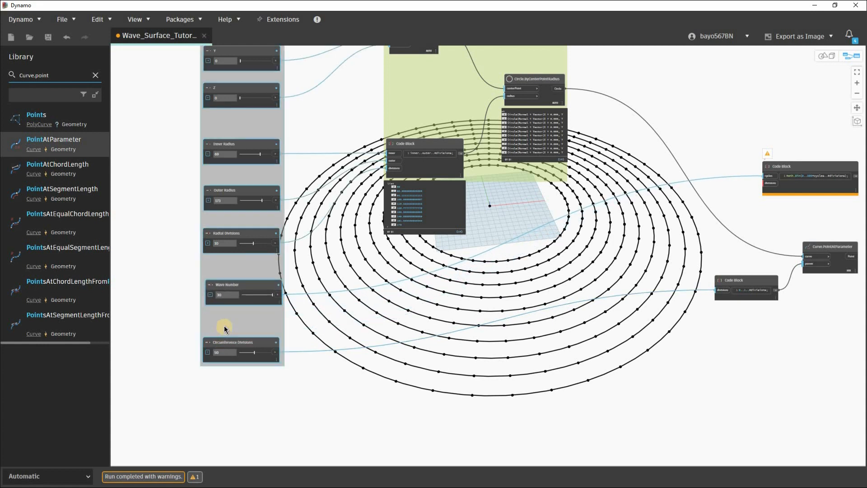
scroll(225, 329, "up", 5)
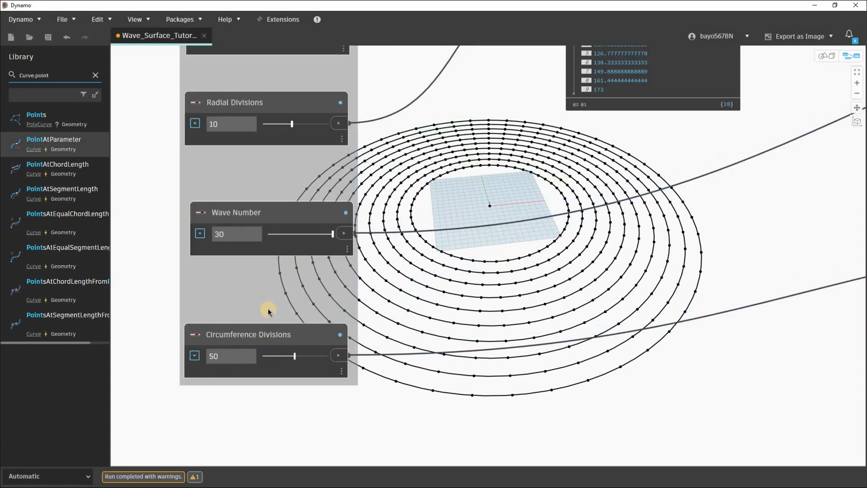
Try moving the Circumference Divisions slider closer to Wave Number and renaming it as Cycles
left_click_drag(255, 336, 258, 312)
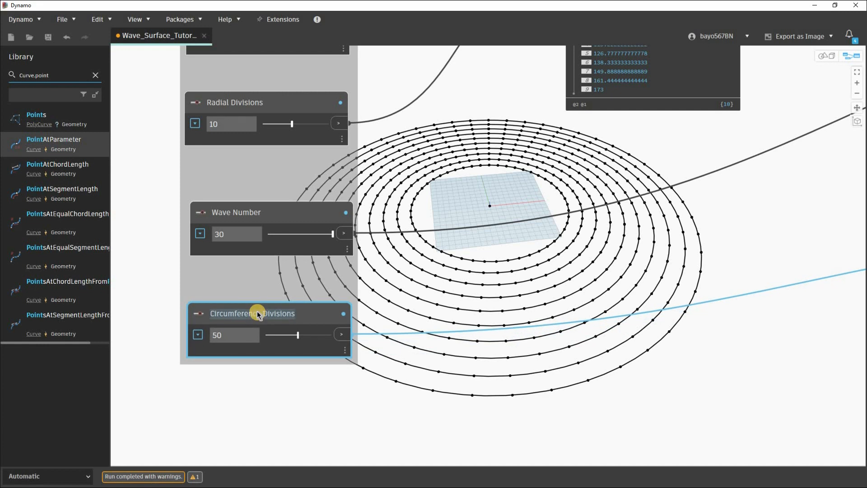
type("Cycles")
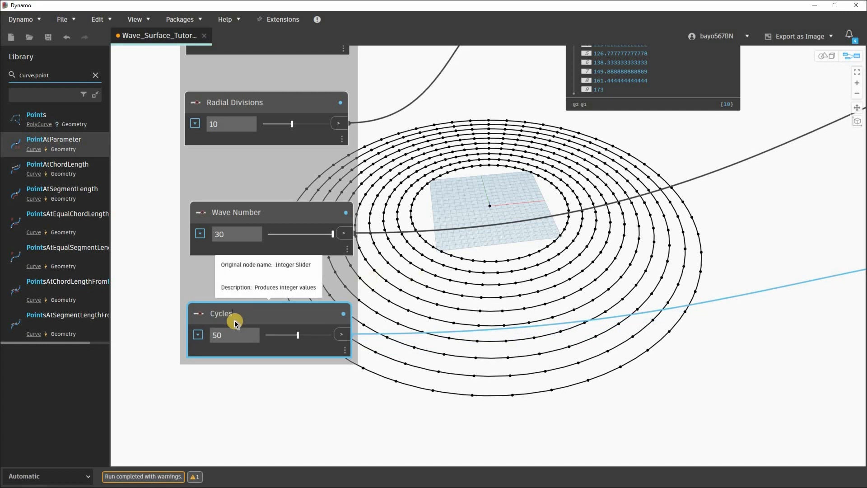
left_click(315, 289)
scroll(636, 226, "down", 5)
middle_click_drag(255, 307, 192, 321)
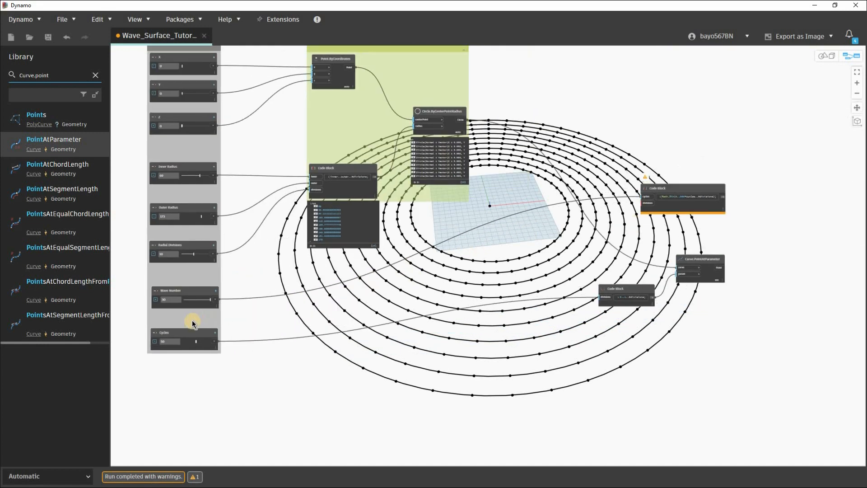
Undo the rename and last move of the Circumference Divisions slider
scroll(183, 322, "up", 3)
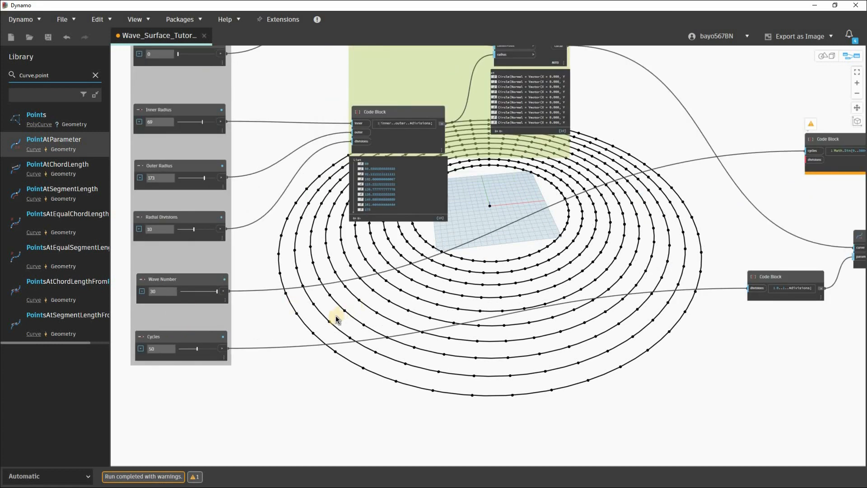
middle_click_drag(251, 311, 233, 307)
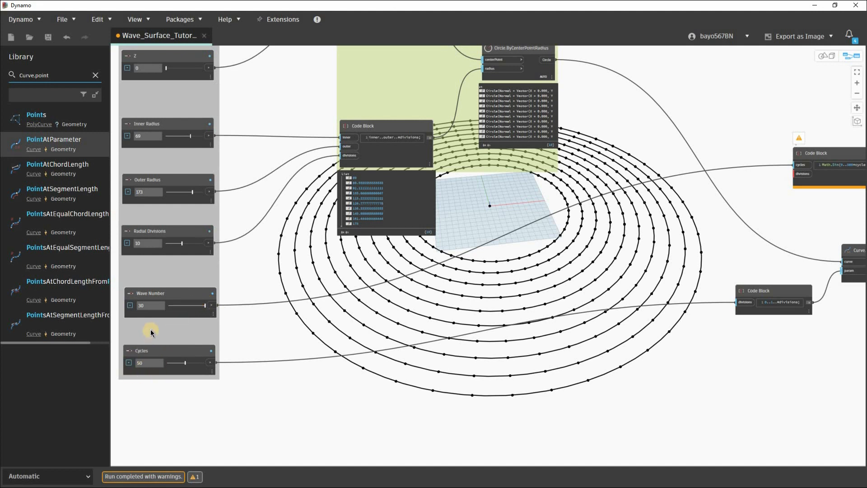
scroll(207, 334, "up", 3)
scroll(207, 334, "up", 3)
left_click(207, 339)
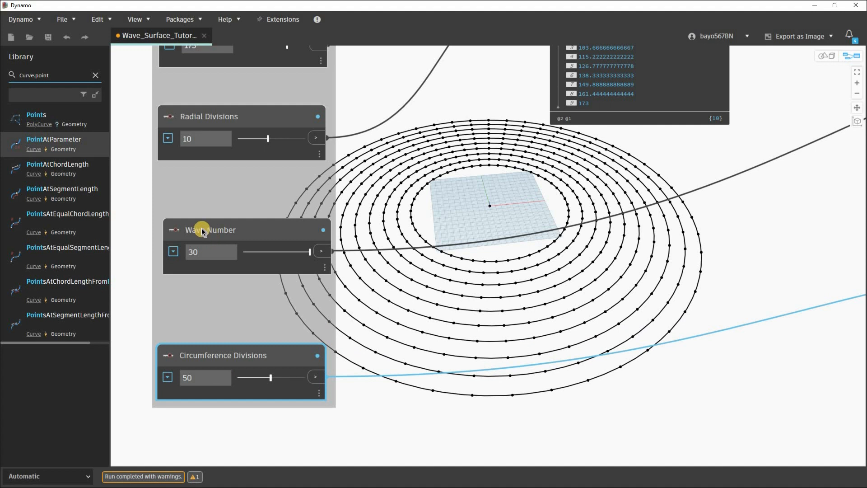
Rename the Wave Number slider as Cycles
left_click(202, 232)
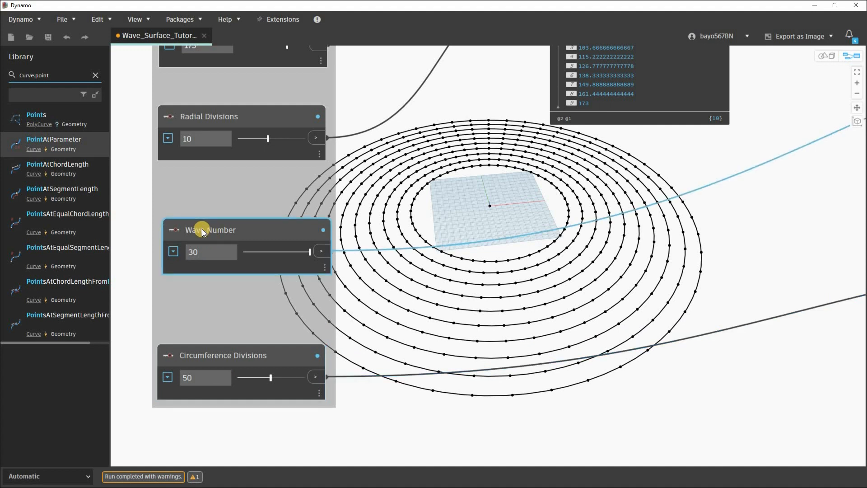
type("Cycles")
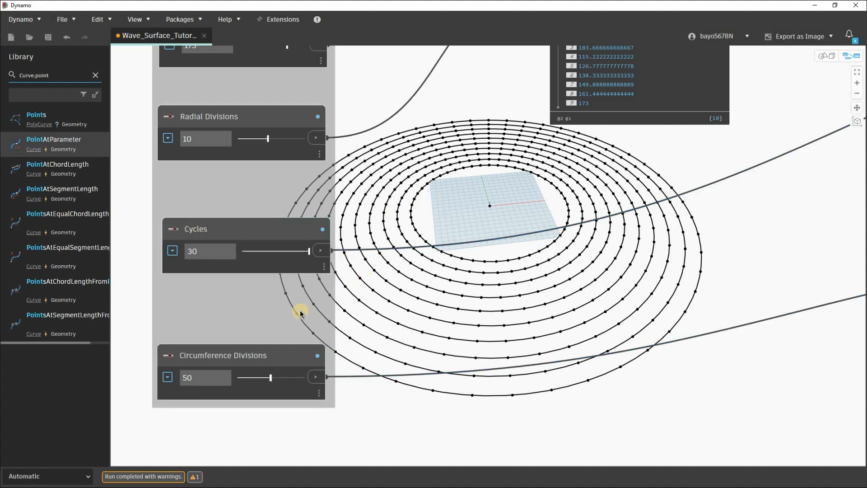
scroll(348, 291, "down", 5)
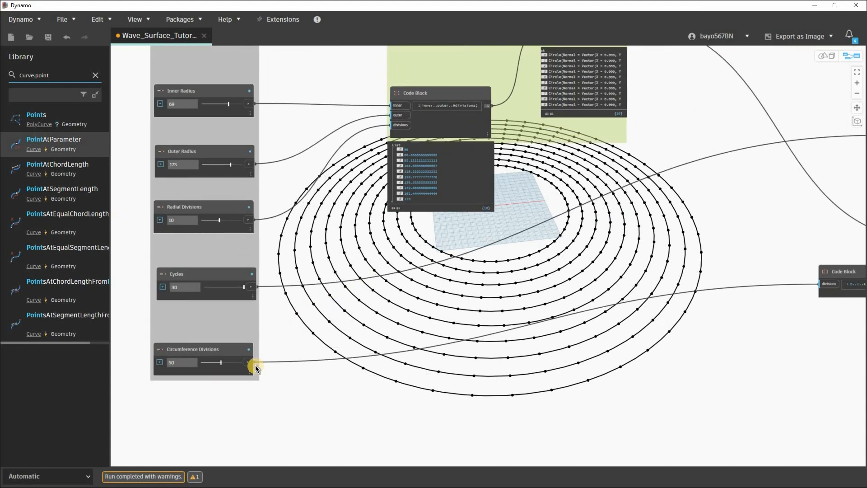
Connect the Circumference Divisions slider's output to the divisions input of the Math.Sin code block
scroll(255, 365, "up", 1)
left_click(257, 362)
middle_click_drag(708, 172, 646, 210)
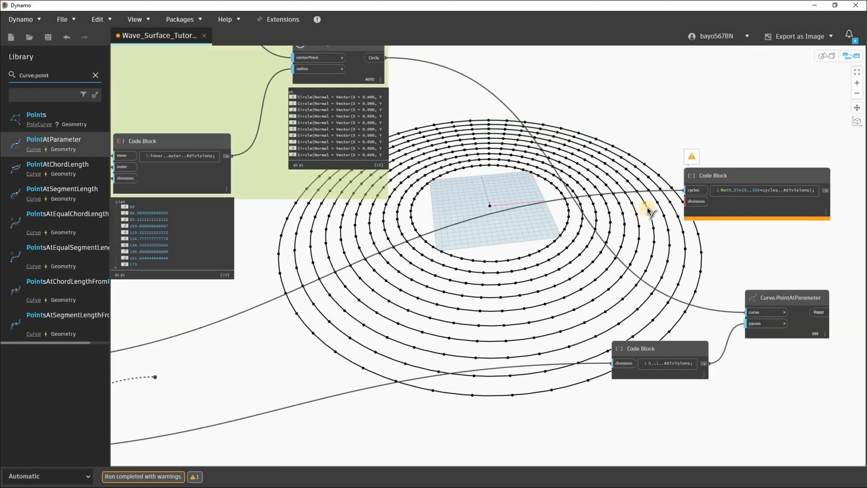
left_click(658, 197)
middle_click_drag(658, 197, 652, 199)
scroll(522, 248, "up", 5)
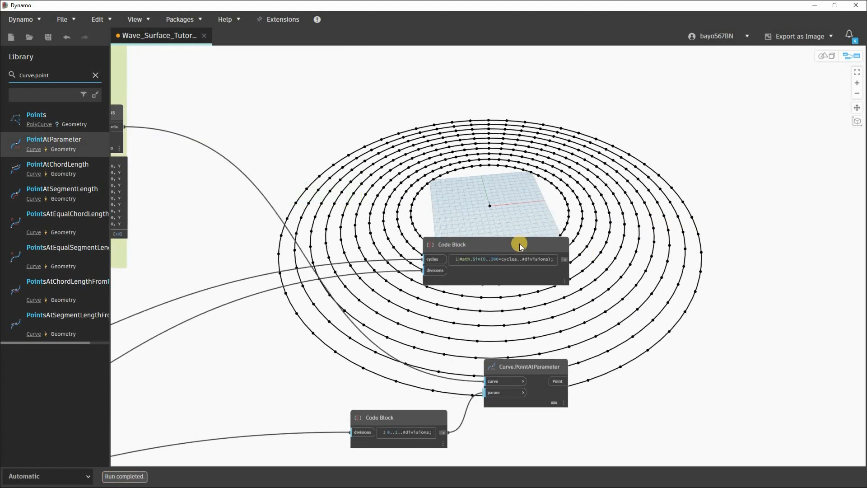
Remove Math.Sin from the wave code block, leaving the expression (0..360*cycles..#divisions);
scroll(378, 221, "up", 3)
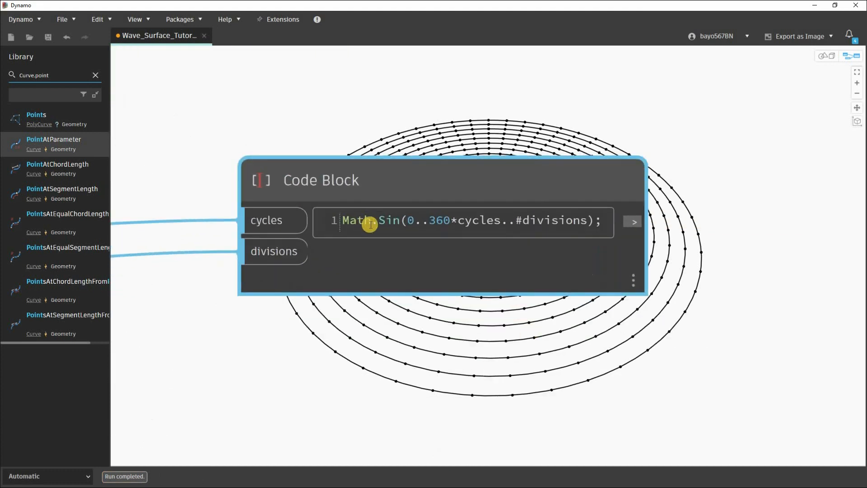
mouse_move(377, 222)
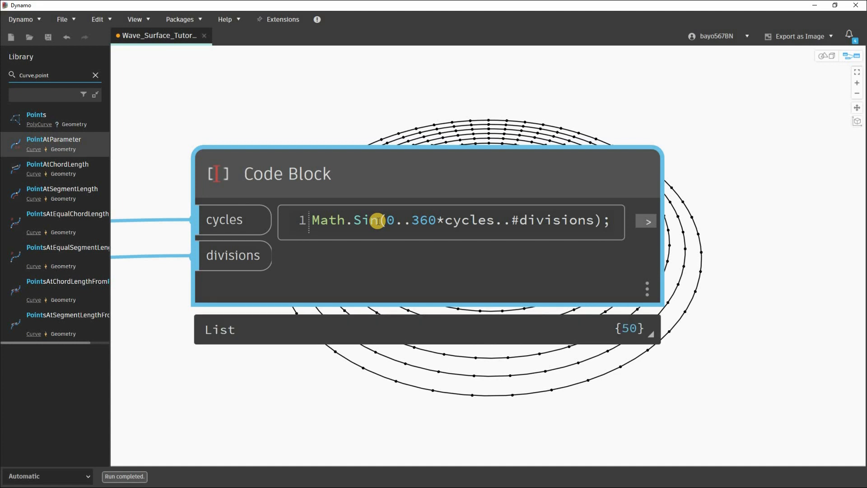
left_click(311, 220)
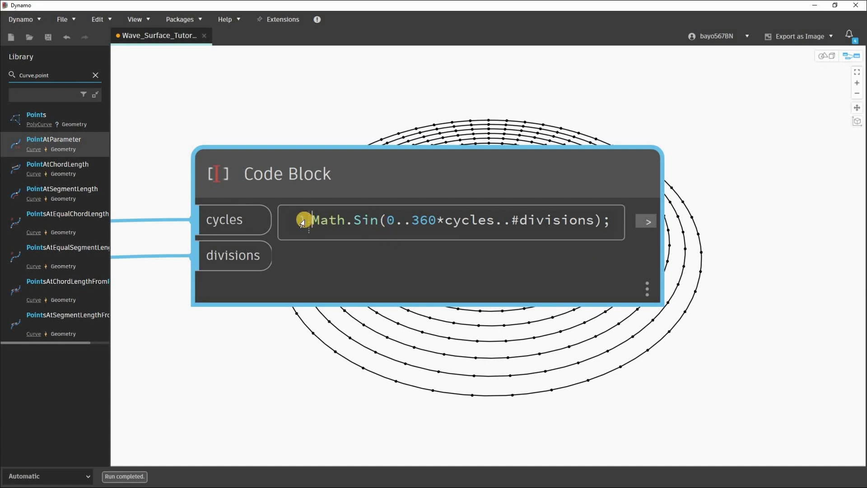
left_click_drag(378, 220, 296, 217)
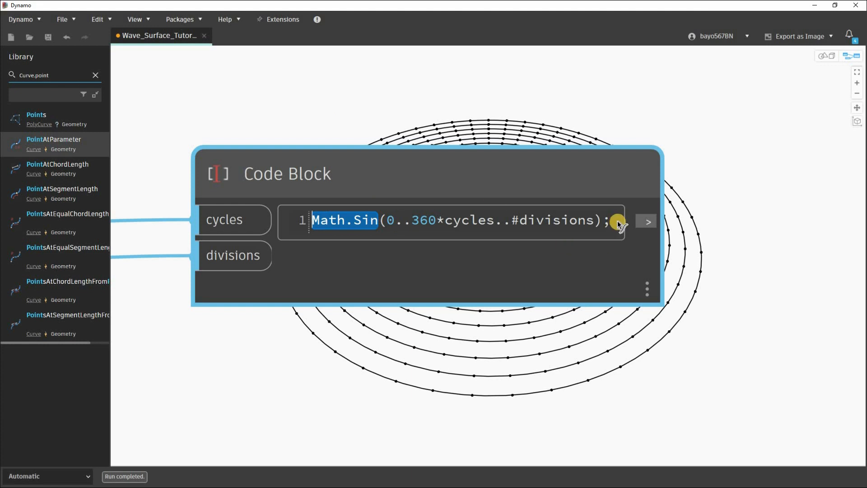
key("BackSpace")
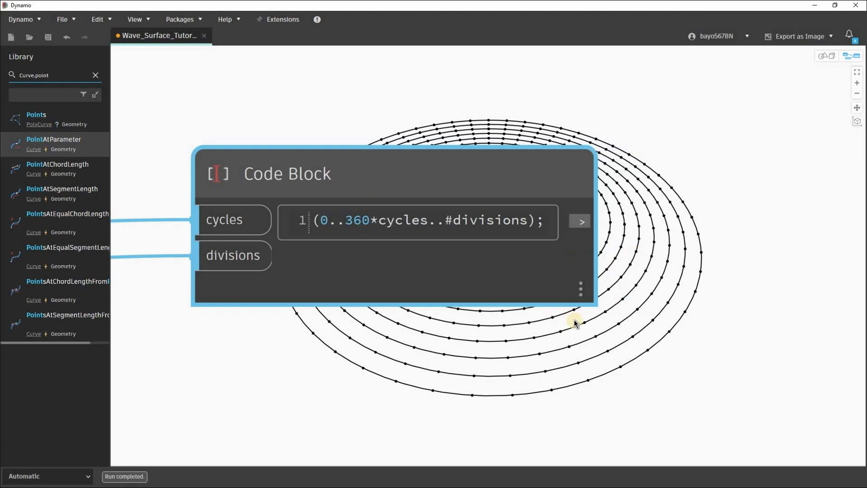
Examine the wave code block's output list from its first to its last value
mouse_move(582, 310)
scroll(519, 271, "down", 5)
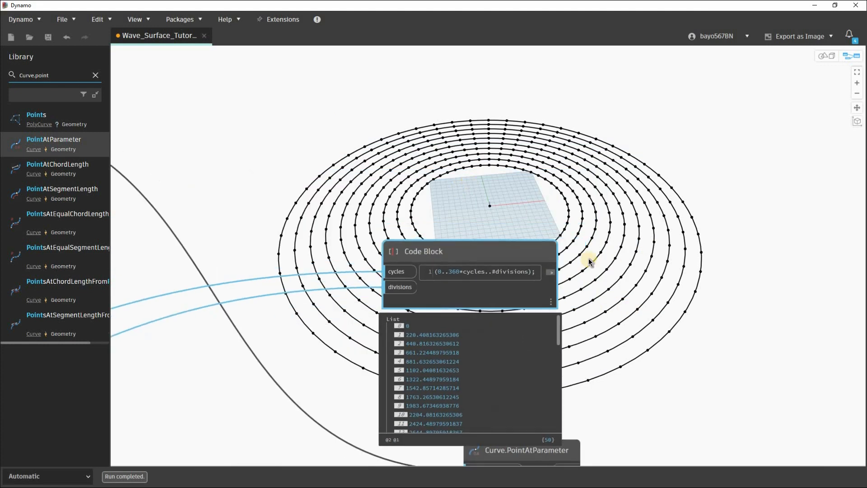
scroll(547, 267, "up", 3)
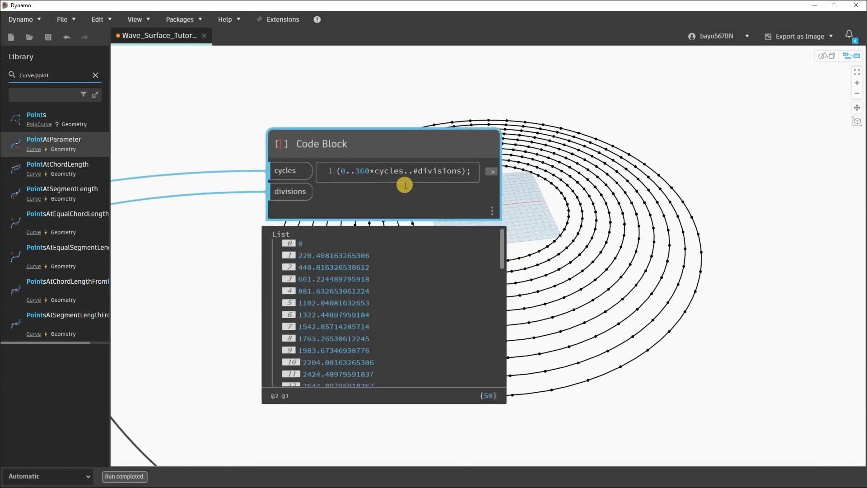
middle_click_drag(403, 219, 378, 226)
scroll(262, 257, "up", 1)
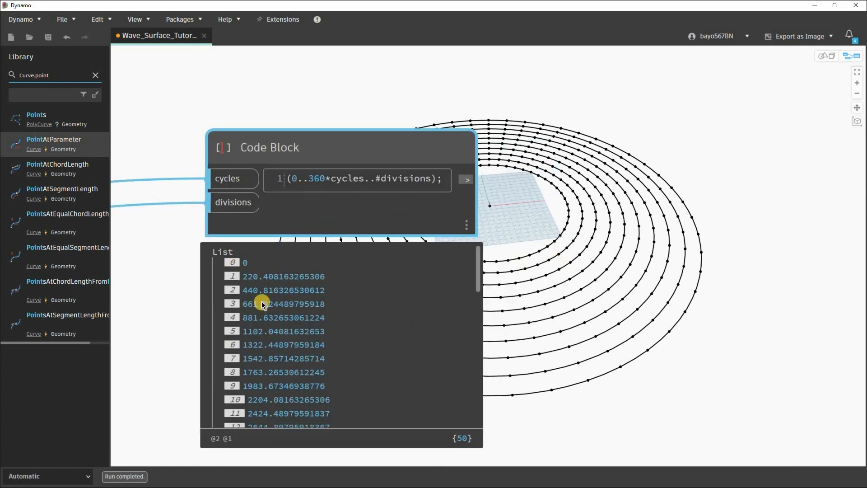
scroll(266, 339, "down", 10)
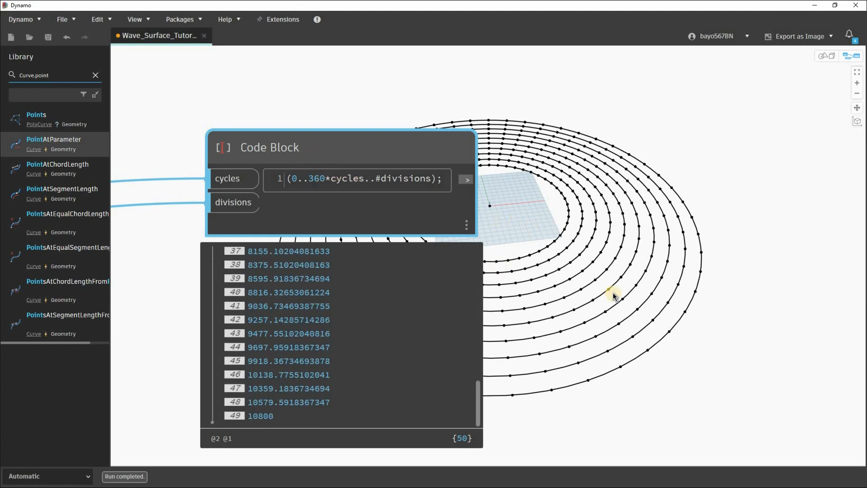
scroll(564, 294, "down", 2)
Set the Cycles slider to 2
scroll(271, 335, "down", 10)
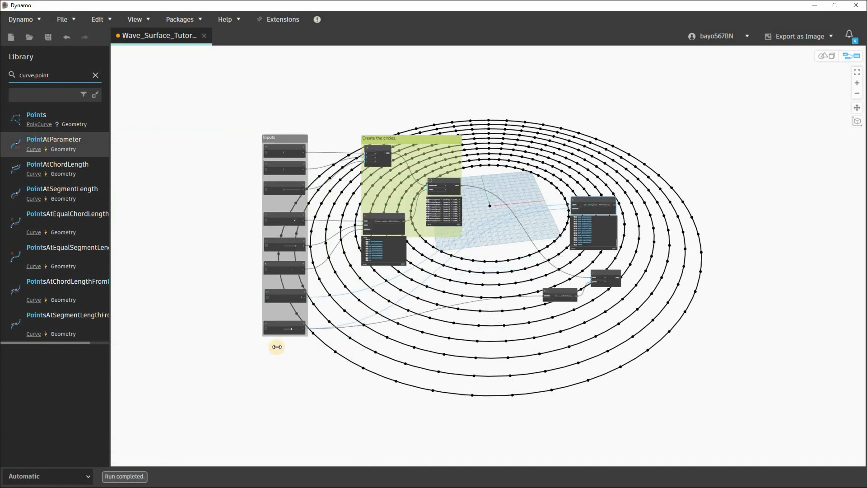
scroll(277, 346, "up", 5)
left_click_drag(236, 237, 232, 237)
Examine how the wave code block's range values progress from first to last with two cycles
scroll(463, 280, "down", 5)
scroll(465, 280, "down", 1)
middle_click_drag(492, 178, 222, 264)
scroll(404, 306, "up", 4)
middle_click_drag(405, 306, 335, 340)
scroll(246, 273, "up", 5)
middle_click_drag(261, 120, 190, 125)
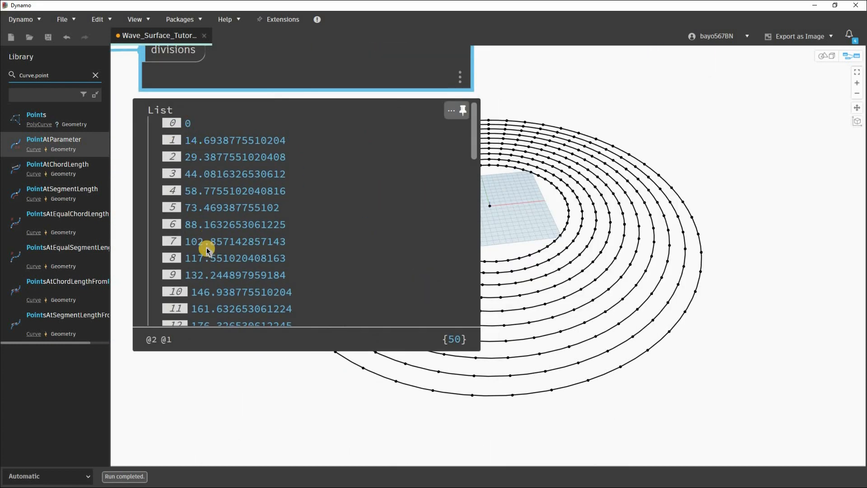
scroll(208, 310, "down", 10)
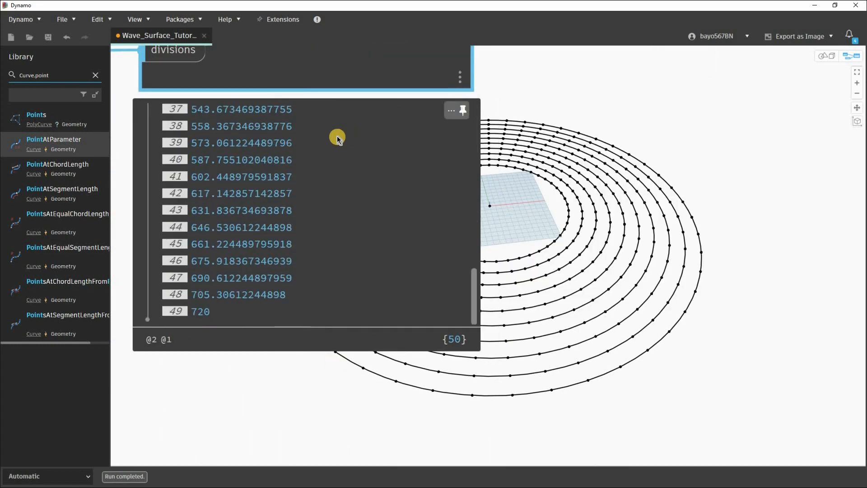
scroll(248, 188, "down", 5)
scroll(256, 185, "up", 4)
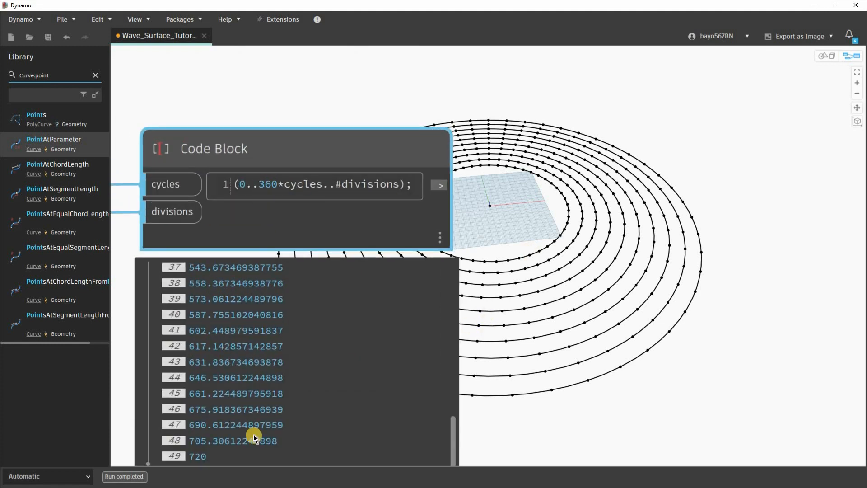
middle_click_drag(201, 461, 245, 382)
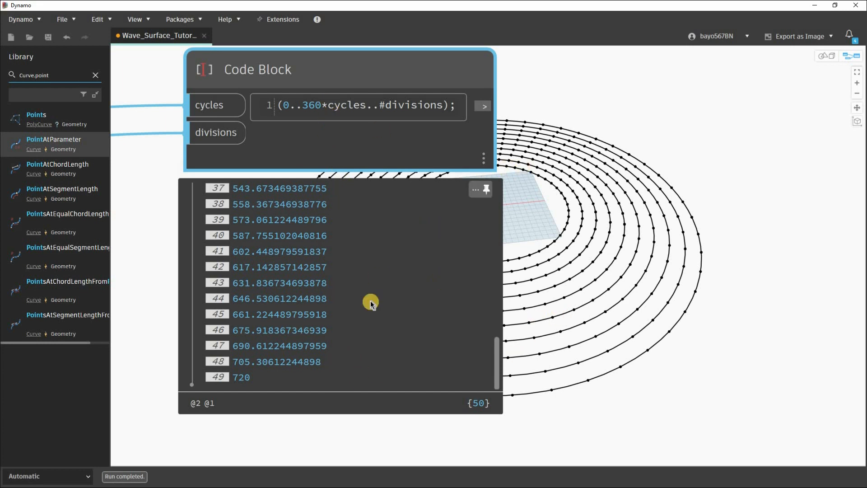
Raise the Cycles slider so the wave code block's range ends at 2520
scroll(556, 316, "down", 9)
middle_click_drag(158, 312, 262, 232)
scroll(251, 345, "up", 7)
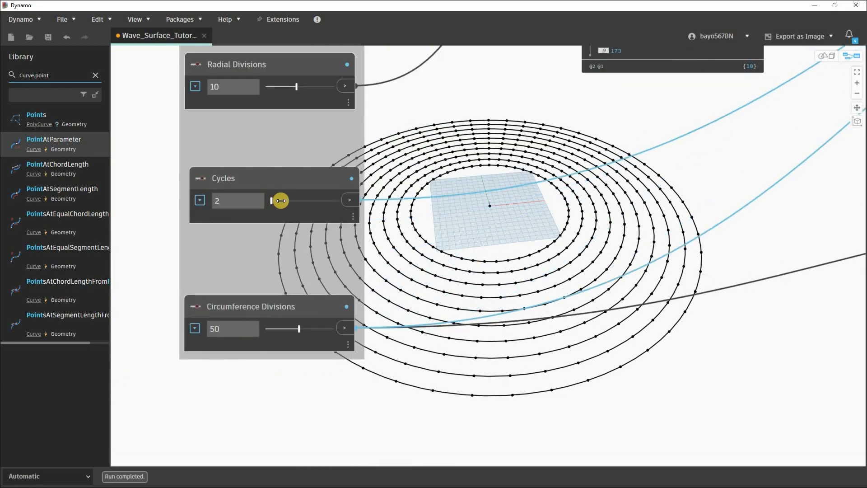
left_click_drag(289, 202, 287, 202)
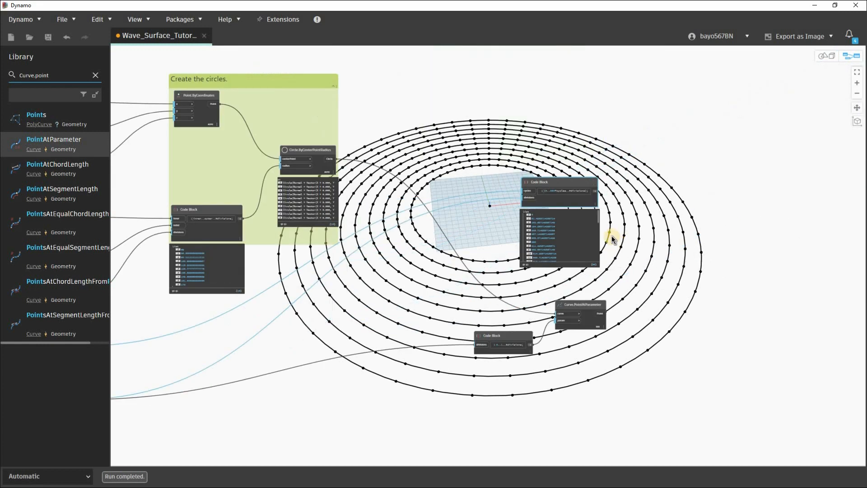
Check the end of the wave range list and its item count against the Circumference Divisions slider
scroll(546, 219, "up", 5)
scroll(388, 282, "down", 10)
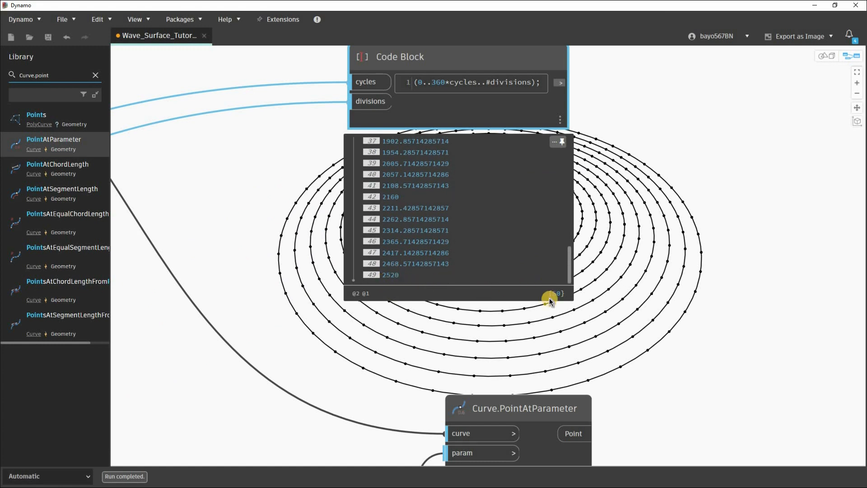
middle_click_drag(446, 92, 445, 113)
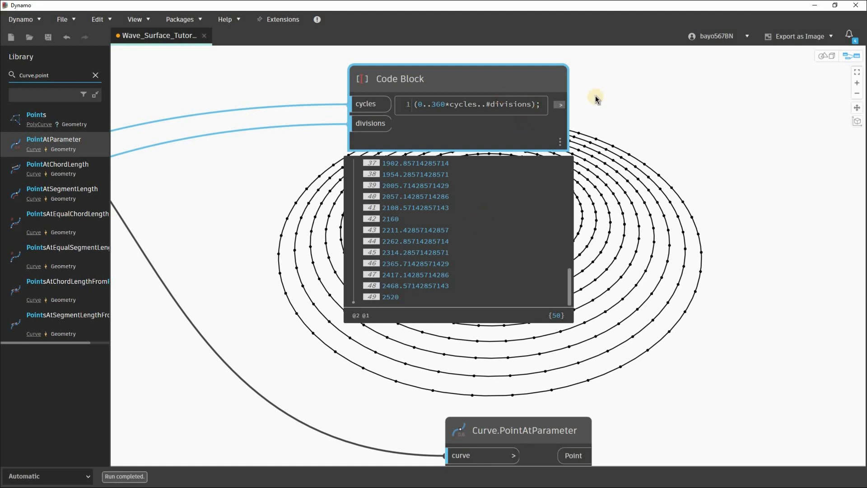
scroll(653, 132, "down", 8)
middle_click_drag(321, 252, 491, 219)
scroll(337, 261, "up", 6)
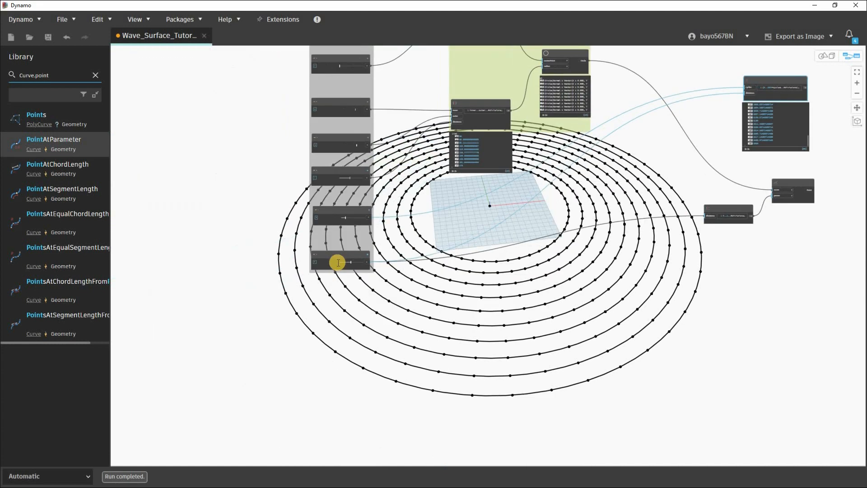
scroll(674, 200, "down", 6)
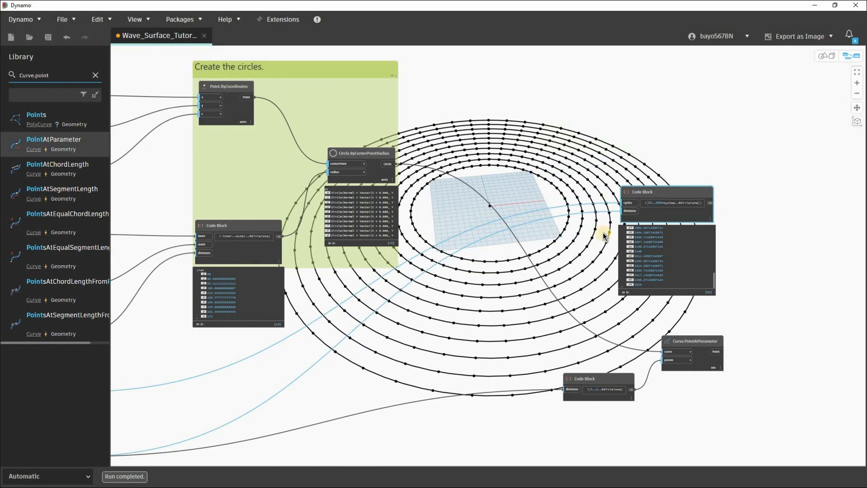
Wrap the wave code block's range in Math.Sin so it reads Math.Sin(0..360*cycles..#divisions)
scroll(512, 210, "up", 6)
middle_click_drag(617, 145, 494, 148)
scroll(479, 152, "up", 3)
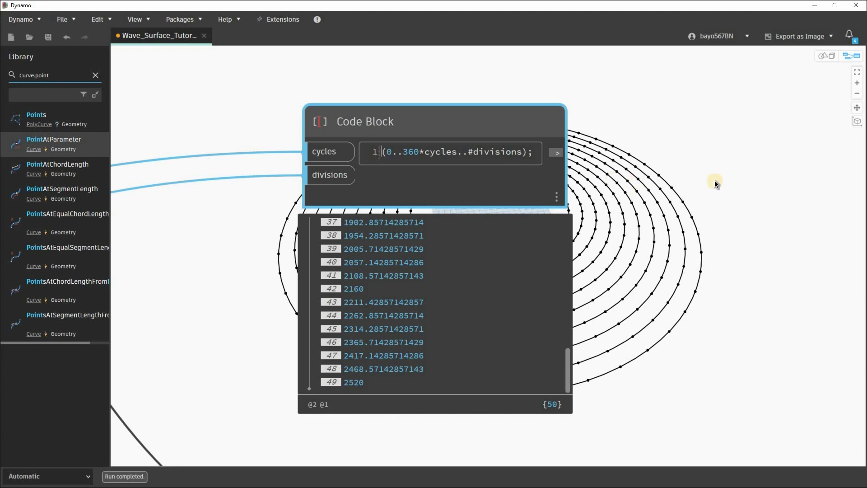
type("Math.Sin")
left_click(662, 244)
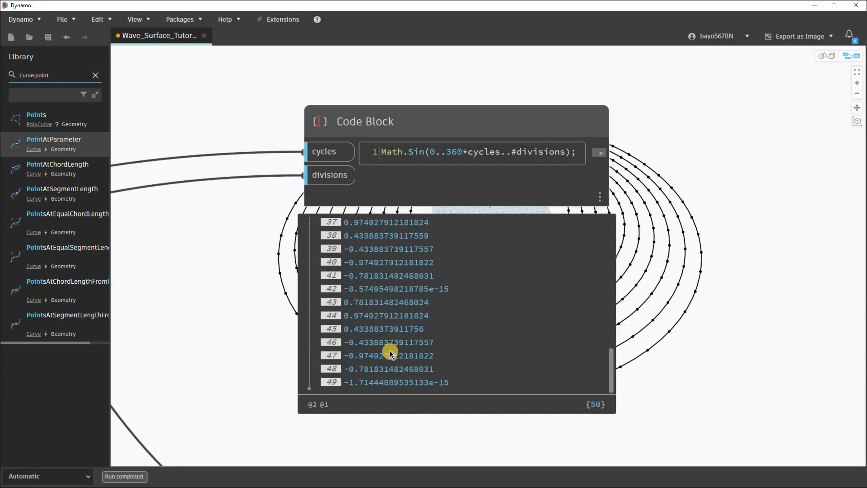
Examine the wave code block's sine values from first to last and how they repeat with each cycle
middle_click_drag(389, 367, 389, 332)
scroll(343, 203, "up", 10)
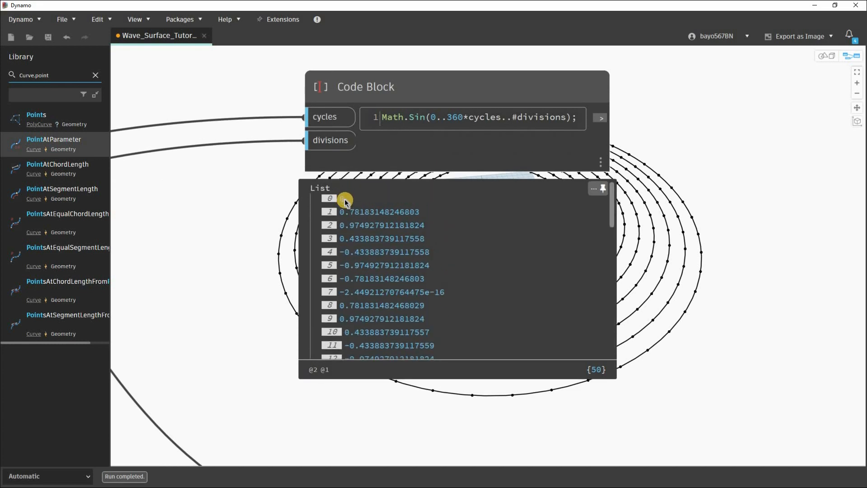
scroll(352, 352, "down", 12)
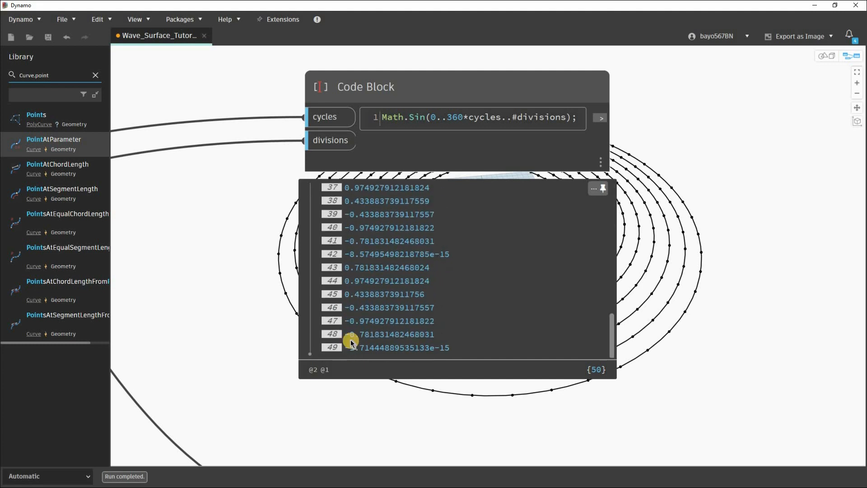
scroll(342, 213, "up", 12)
scroll(342, 213, "up", 1)
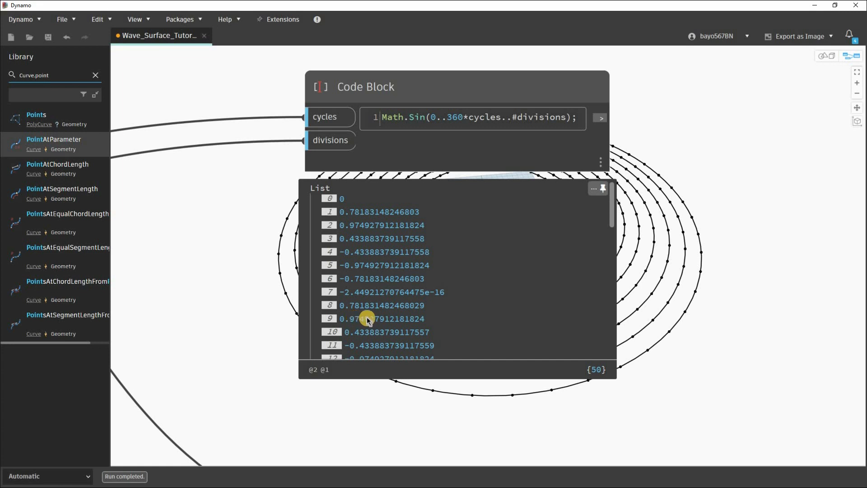
scroll(357, 319, "down", 2)
scroll(379, 354, "down", 2)
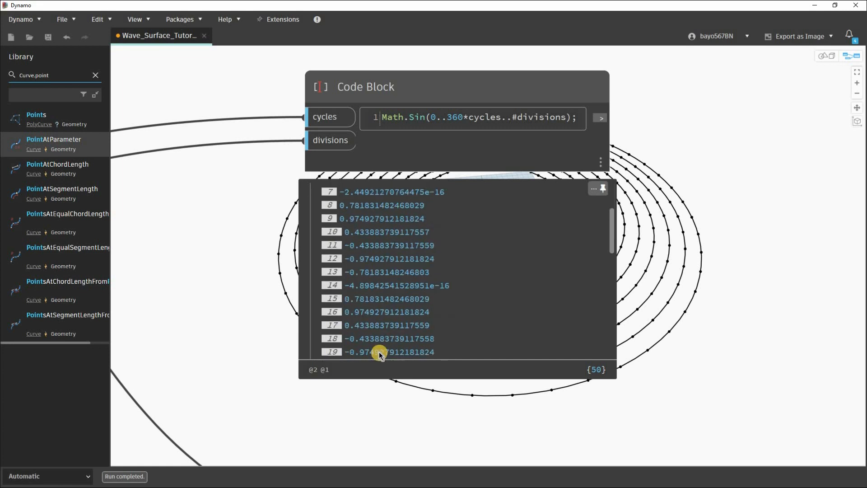
scroll(388, 361, "down", 2)
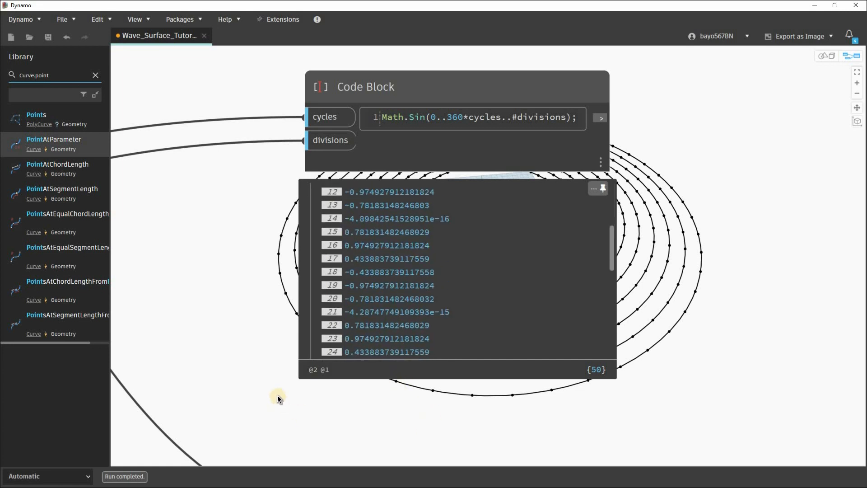
scroll(446, 175, "down", 4)
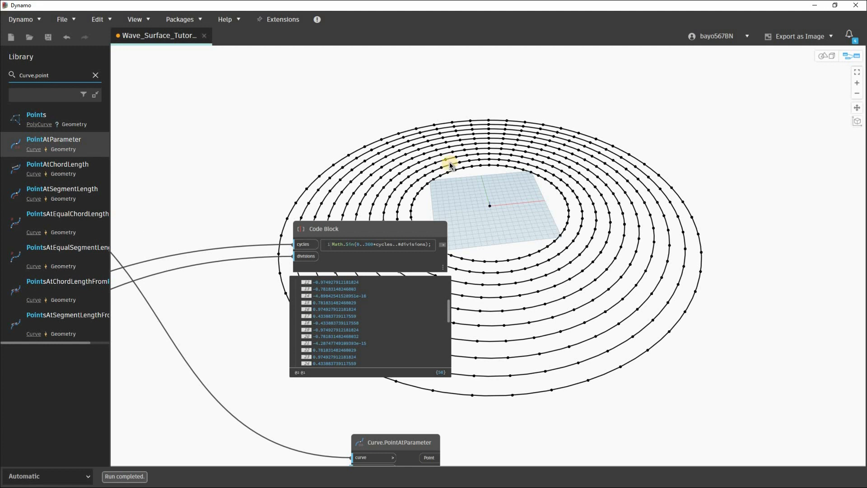
middle_click_drag(344, 299, 333, 295)
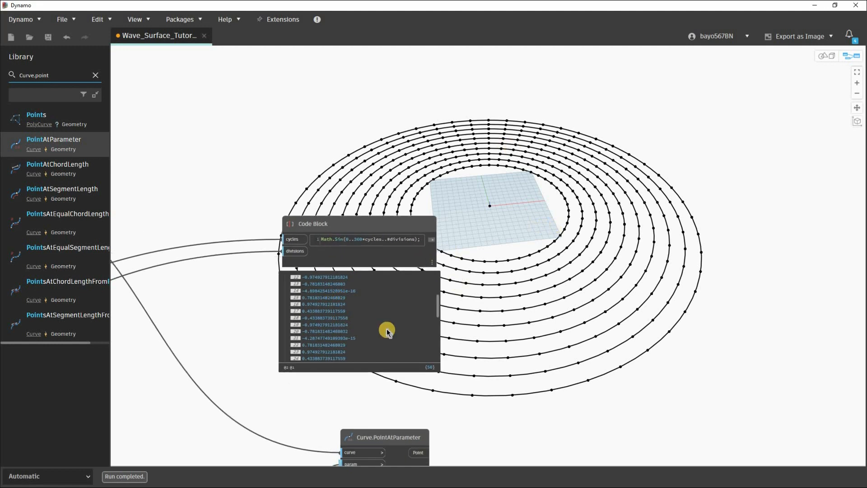
scroll(316, 316, "up", 3)
scroll(272, 171, "up", 3)
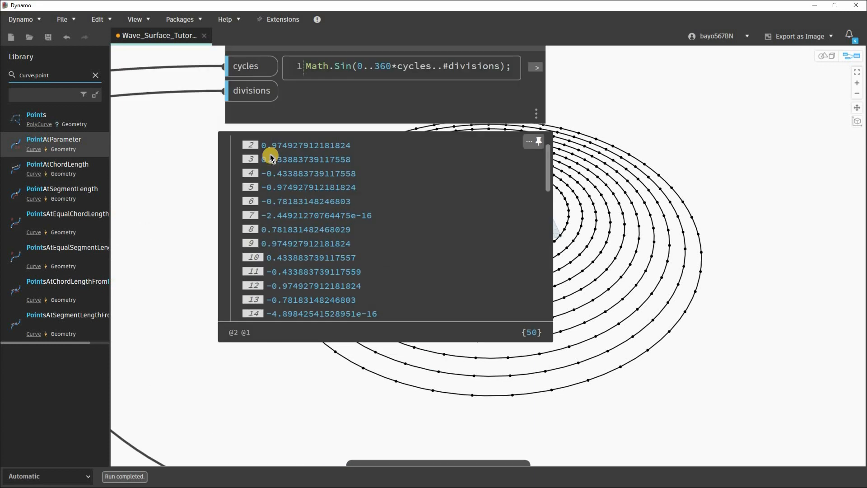
scroll(270, 154, "up", 1)
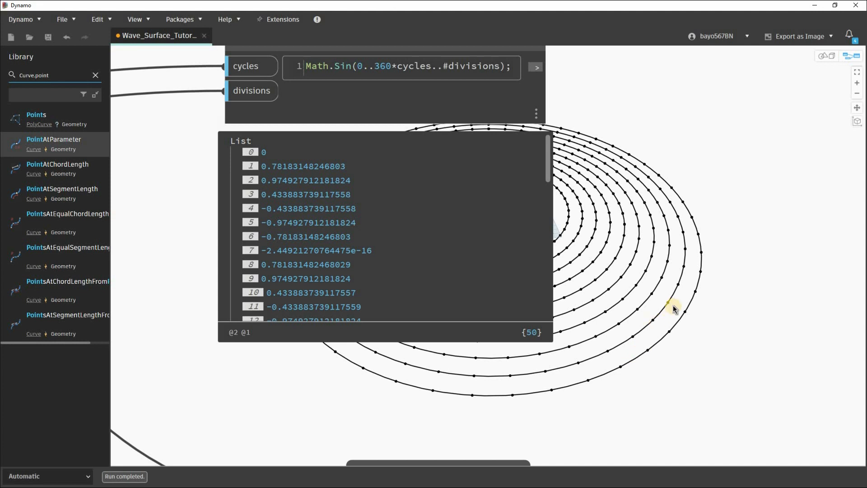
scroll(368, 315, "down", 5)
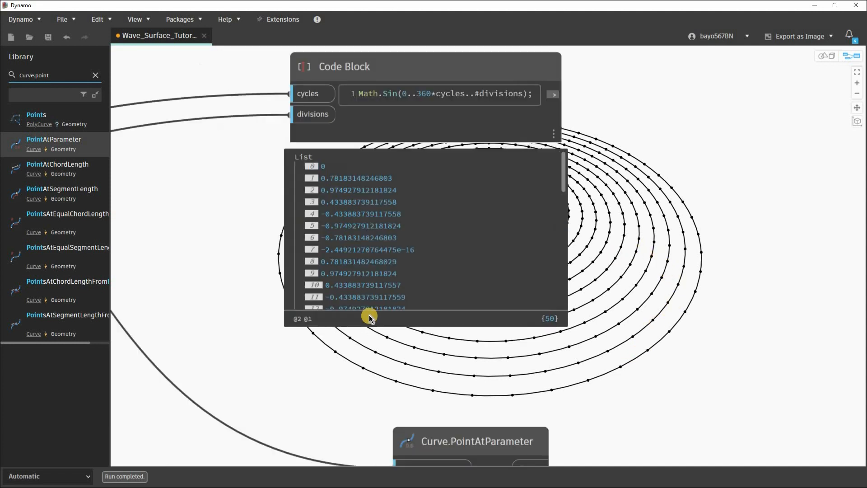
Add a Number Slider node below the Circumference Divisions slider
scroll(294, 348, "up", 5)
middle_click_drag(419, 353, 401, 359)
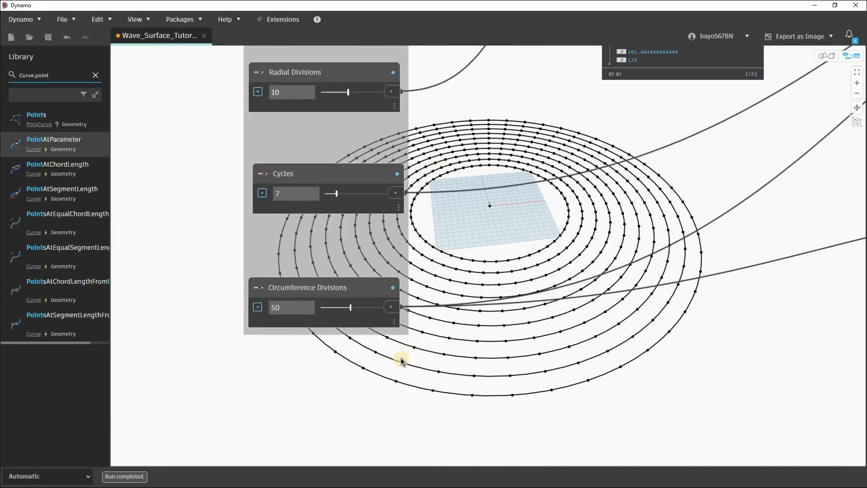
middle_click_drag(311, 297, 283, 324)
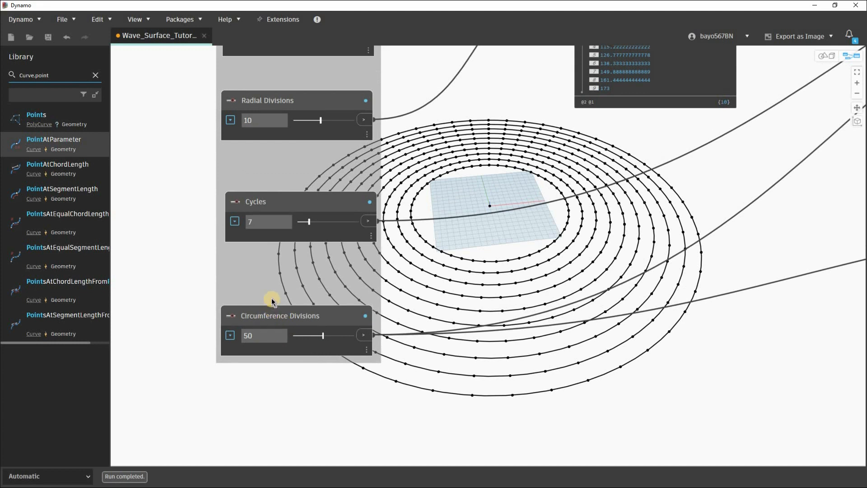
right_click(329, 422)
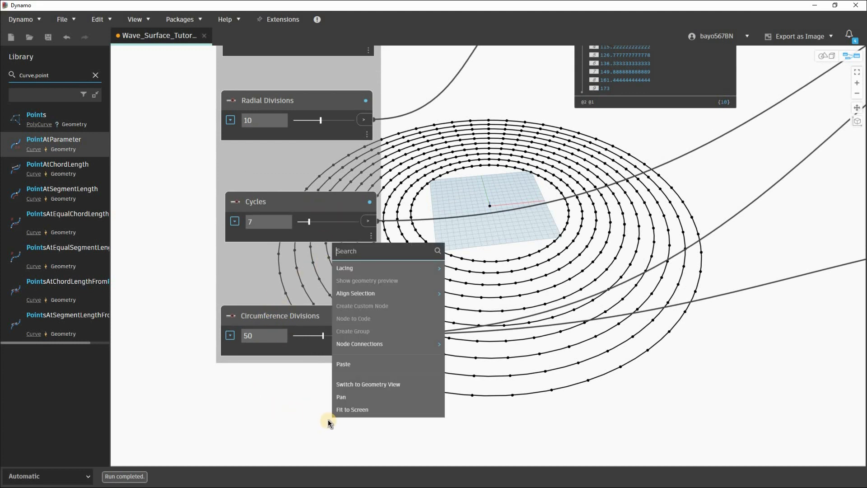
type("numbe")
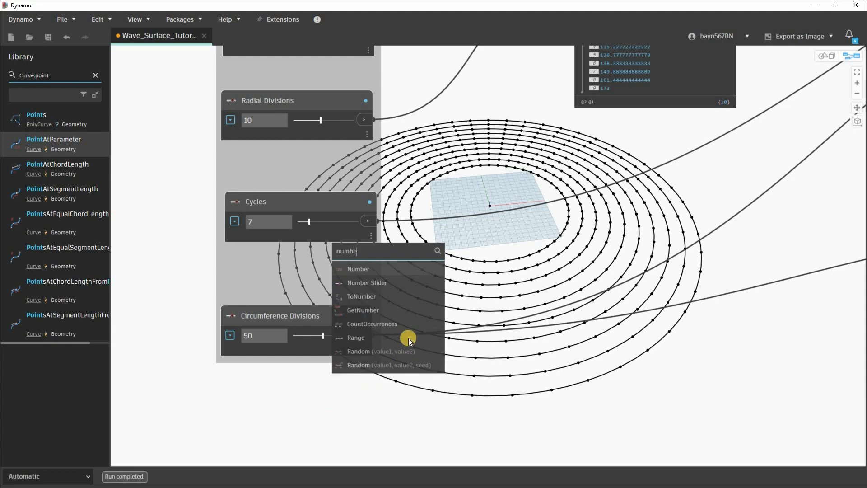
left_click(371, 283)
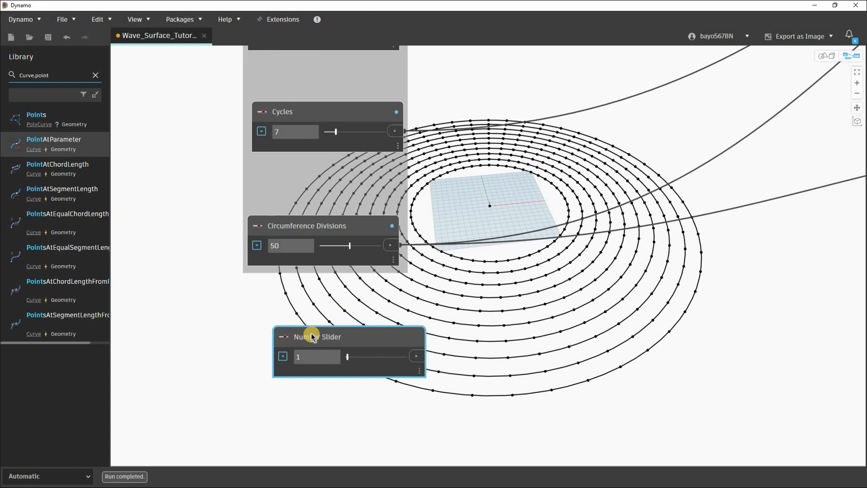
Rename the new number slider as Wave Height 1
scroll(311, 338, "up", 3)
double_click(310, 336)
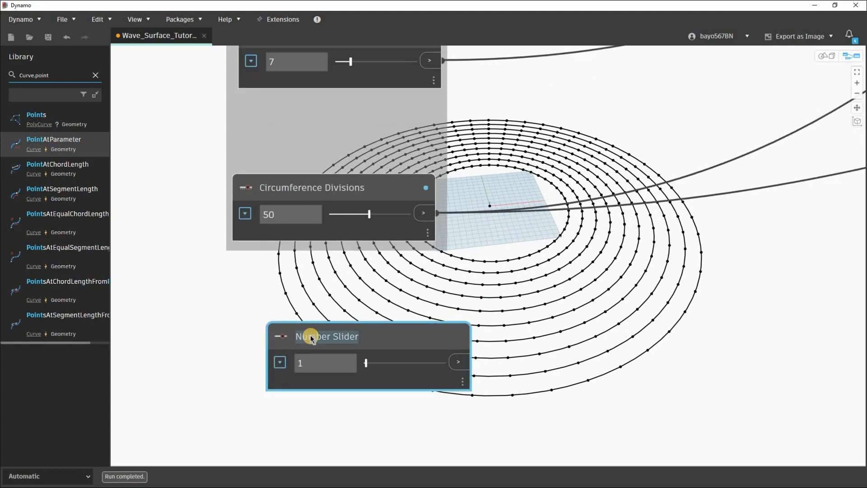
key("BackSpace")
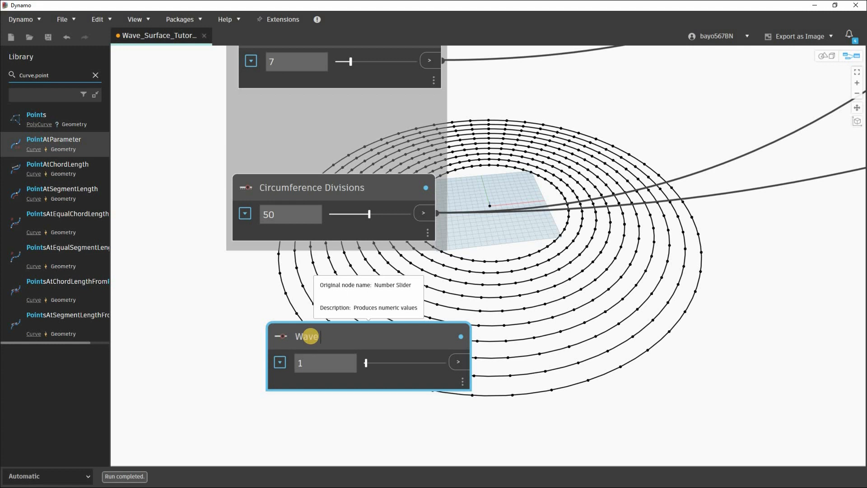
type("Wave Height 1")
left_click(341, 431)
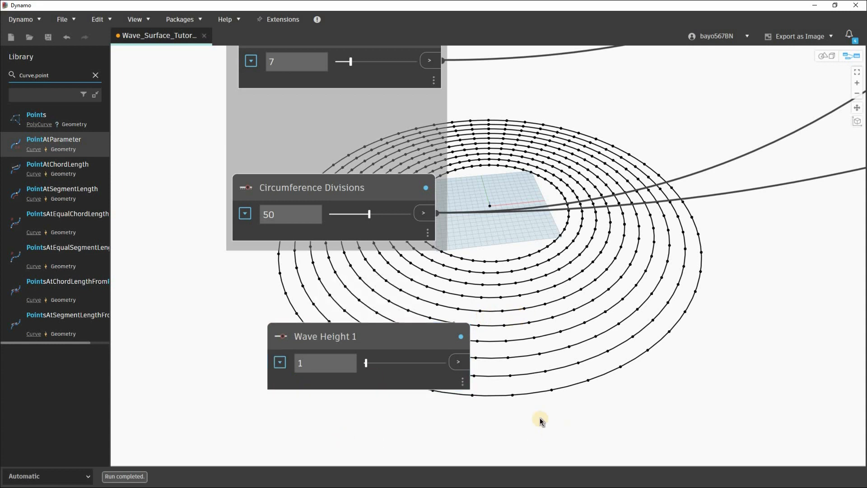
Set the Wave Height 1 slider's step to 1, keeping its minimum of 0 and maximum of 100
left_click(280, 362)
left_click(346, 311)
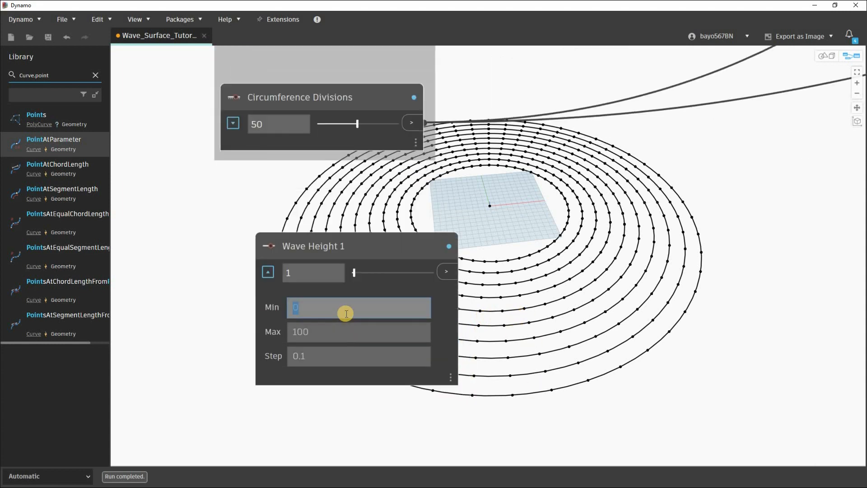
left_click(334, 329)
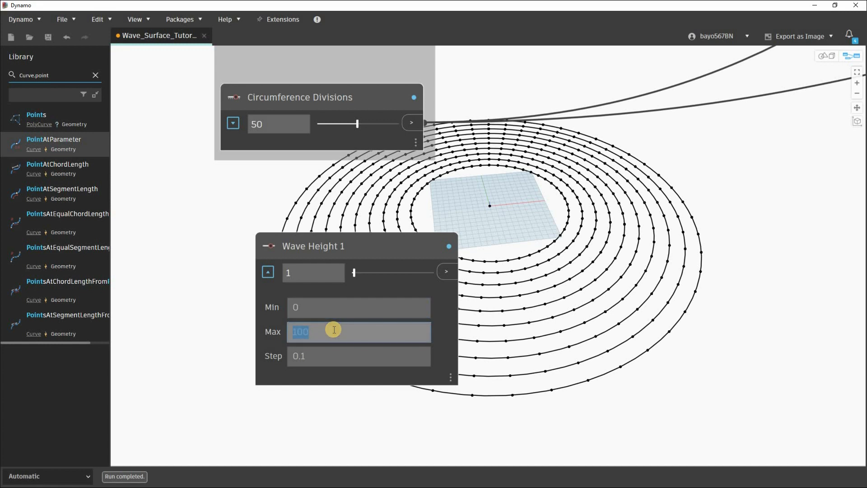
left_click(309, 353)
type("1")
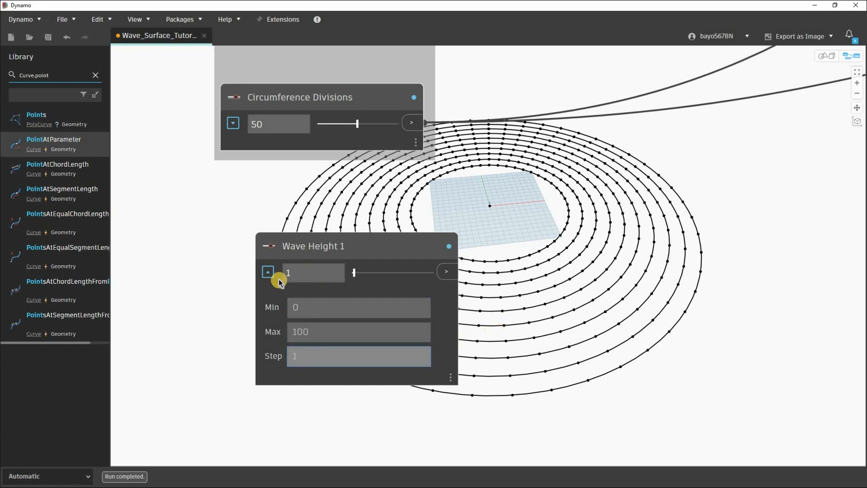
left_click(264, 273)
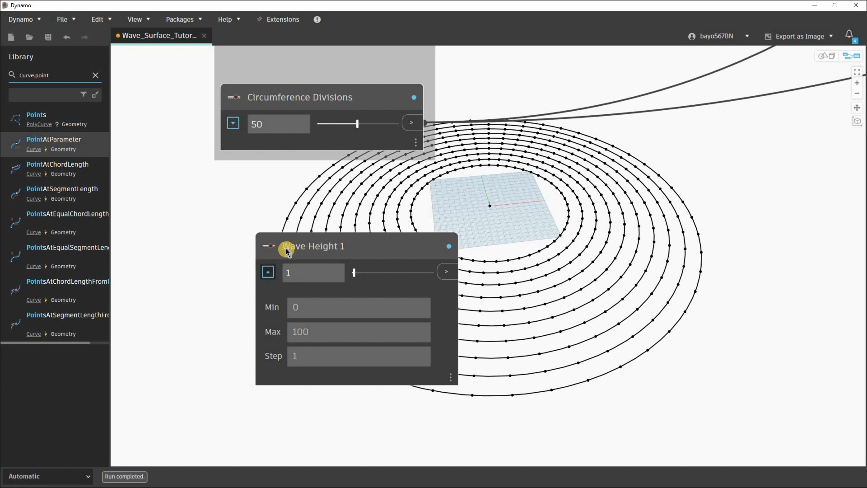
Align the Wave Height 1 slider beneath Circumference Divisions and place a copy of it directly below
left_click_drag(325, 249, 286, 252)
key("ctrl+c")
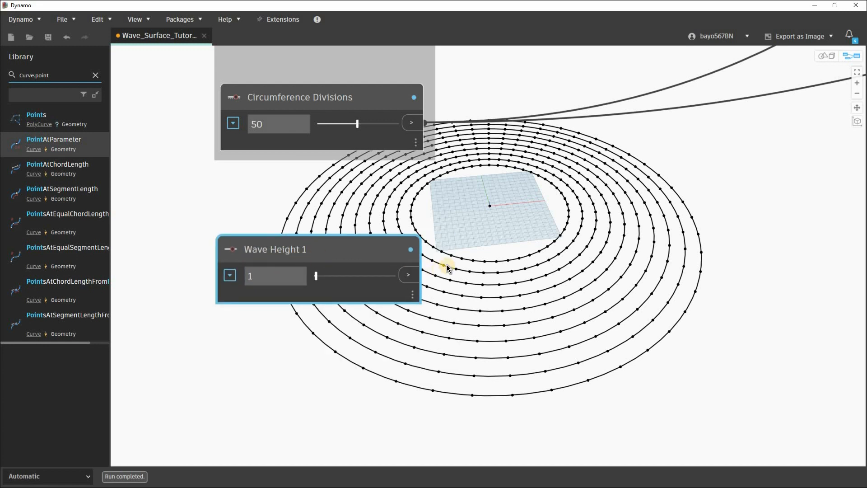
key("ctrl+v")
left_click_drag(569, 261, 340, 383)
middle_click_drag(313, 370, 315, 347)
Rename the copied slider as Wave Height 2
double_click(306, 348)
left_click(306, 348)
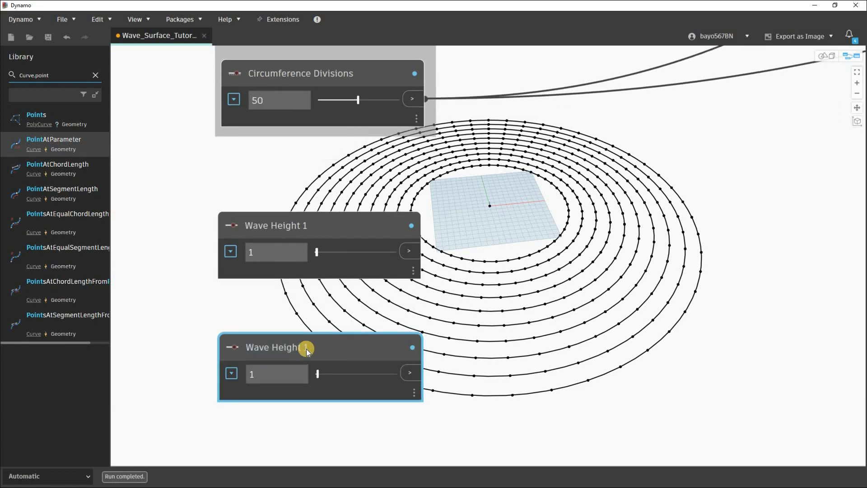
double_click(308, 349)
left_click(308, 349)
key("BackSpace")
type("2")
left_click(423, 318)
scroll(454, 309, "down", 6)
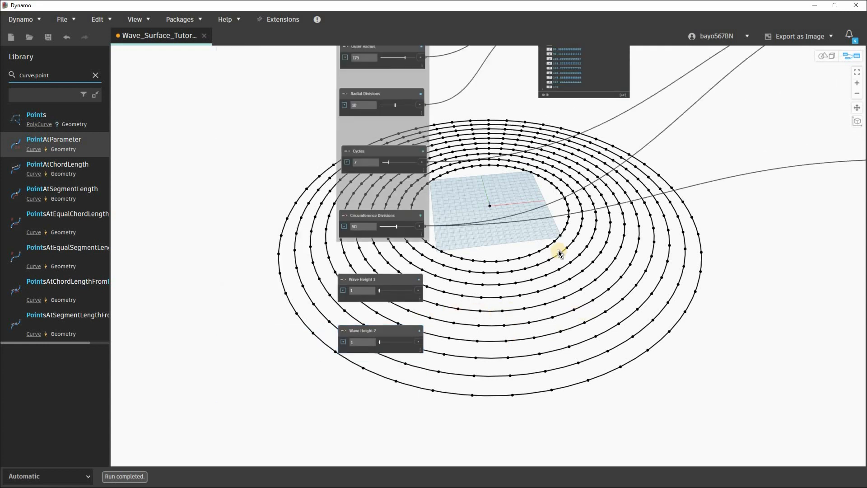
Add a Math.MapTo node to the graph near Curve.PointAtParameter
scroll(560, 255, "down", 4)
middle_click_drag(591, 277, 499, 323)
scroll(500, 322, "up", 4)
middle_click_drag(600, 259, 492, 311)
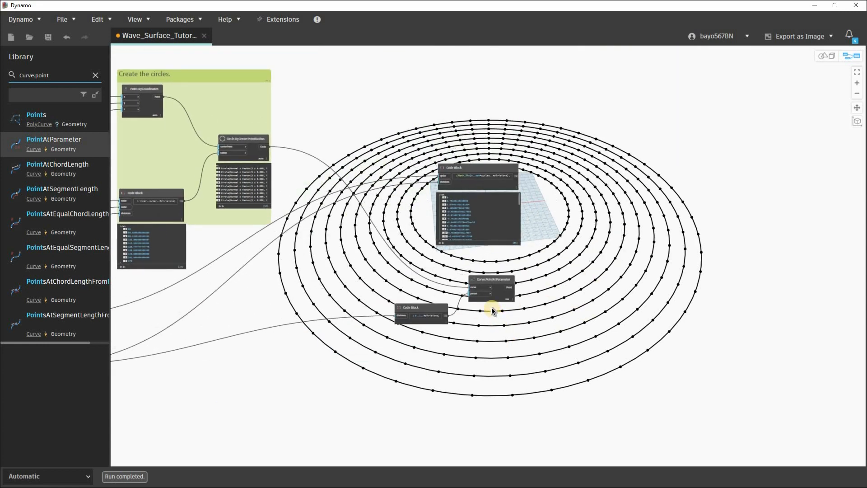
scroll(455, 234, "down", 3)
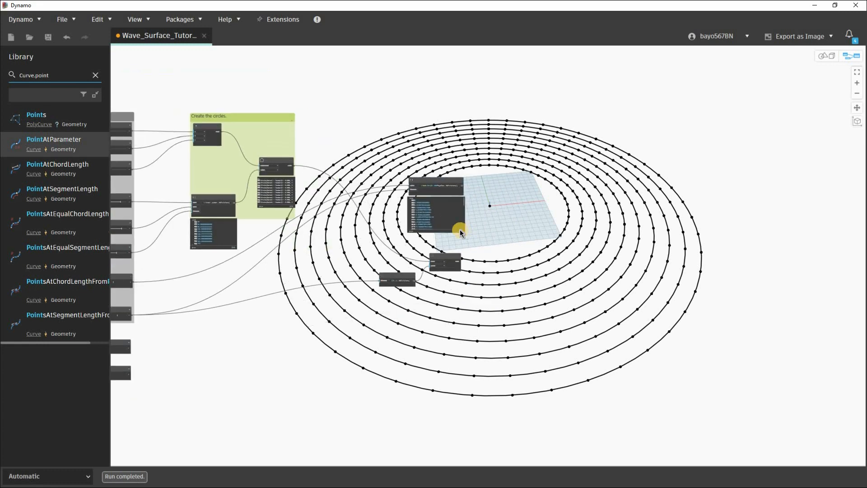
scroll(319, 332, "up", 2)
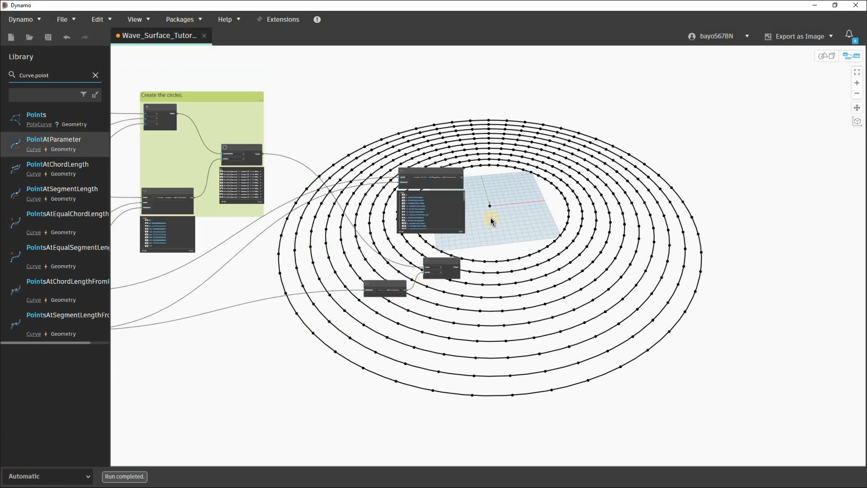
scroll(545, 248, "up", 1)
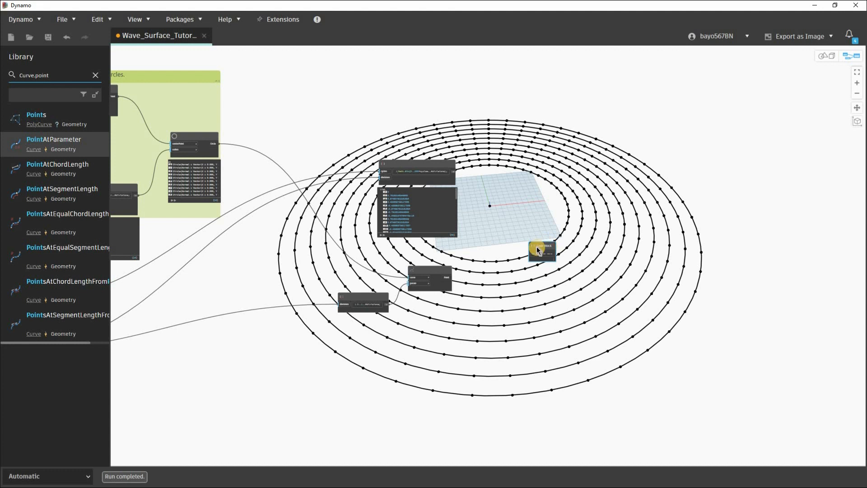
scroll(537, 247, "up", 1)
scroll(481, 253, "up", 4)
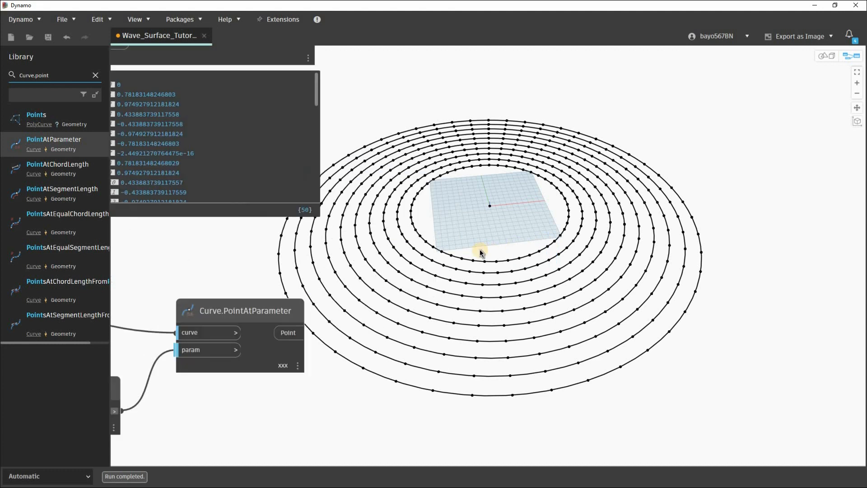
right_click(481, 253)
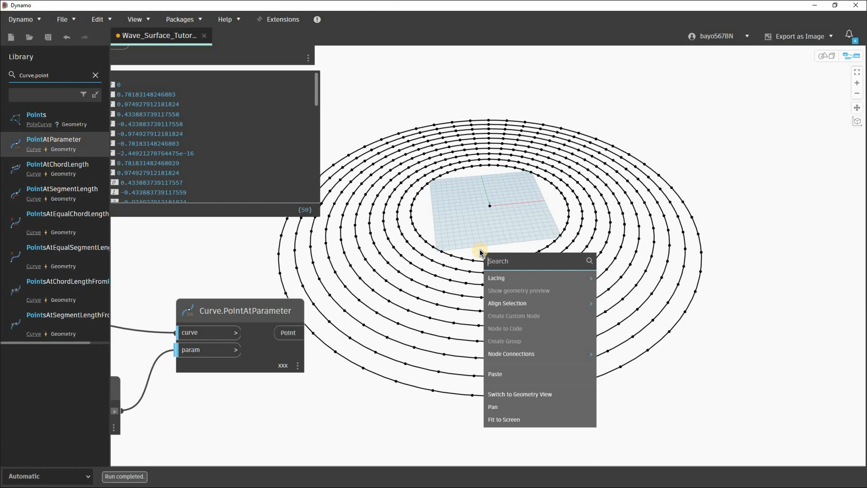
type("math")
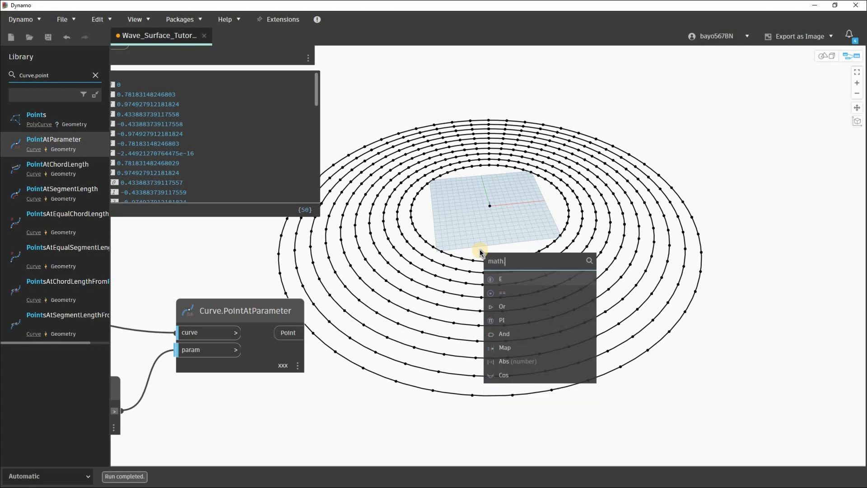
type(".map")
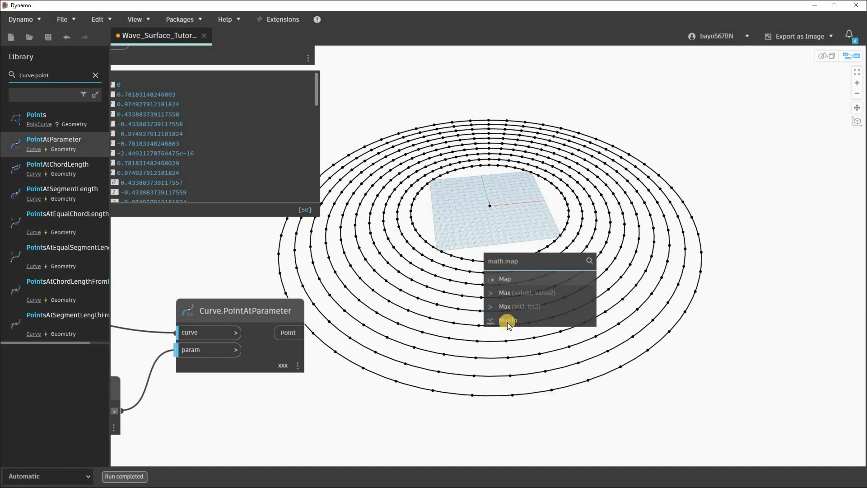
left_click(508, 321)
Place the Math.MapTo node beside the Math.Sin code block and look through the block's list of sine values
scroll(476, 342, "down", 2)
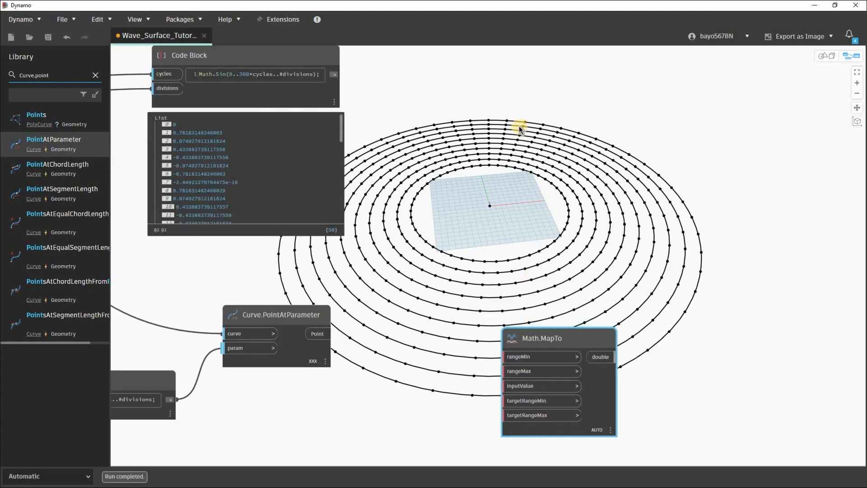
left_click_drag(525, 310, 517, 130)
middle_click_drag(516, 130, 415, 289)
left_click_drag(420, 284, 430, 212)
middle_click_drag(267, 233, 386, 170)
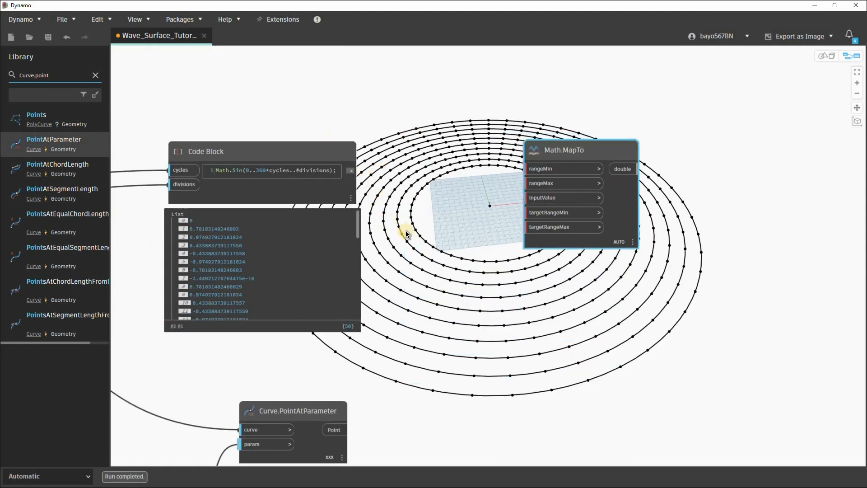
scroll(220, 238, "up", 2)
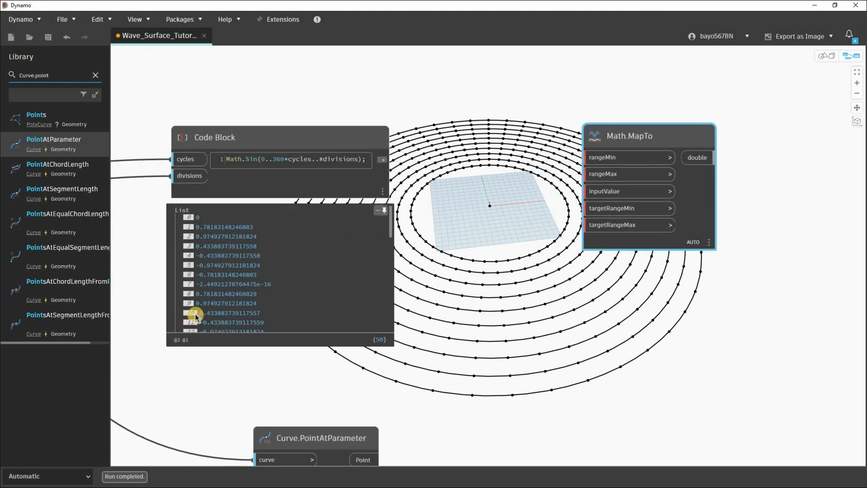
scroll(219, 285, "down", 10)
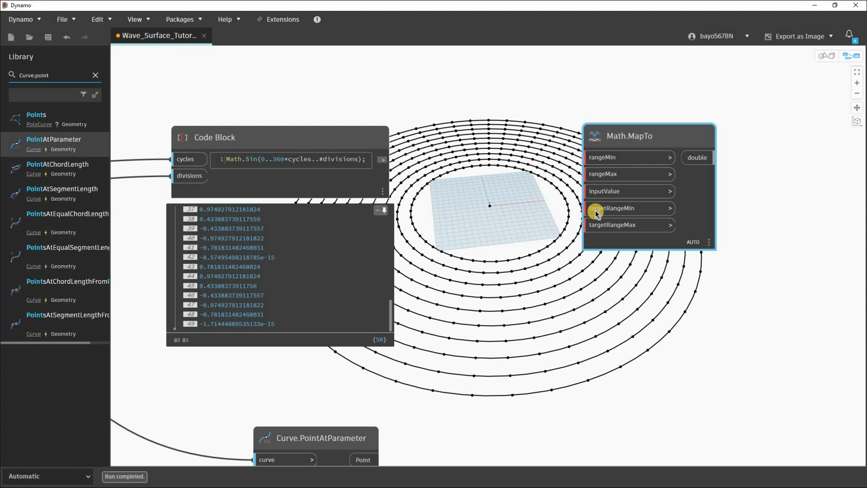
Connect the Wave Height 1 slider's output to the targetRangeMin input of Math.MapTo
scroll(453, 252, "down", 5)
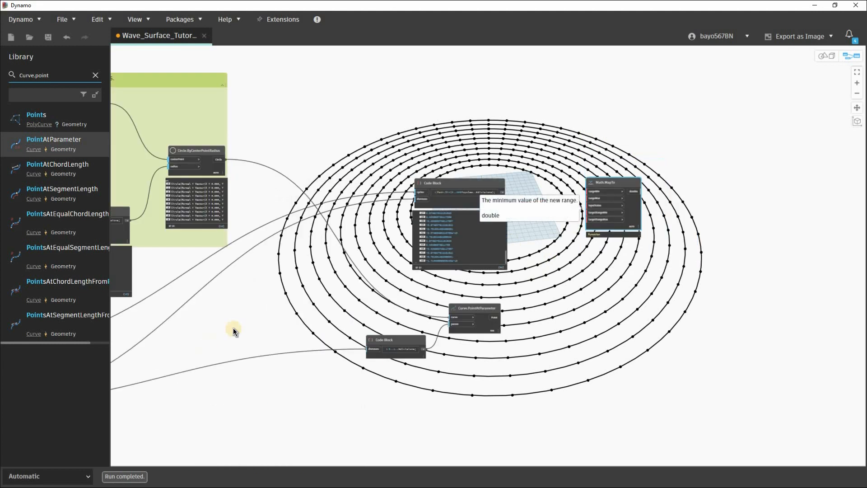
middle_click_drag(233, 329, 569, 193)
scroll(259, 293, "up", 5)
left_click(257, 289)
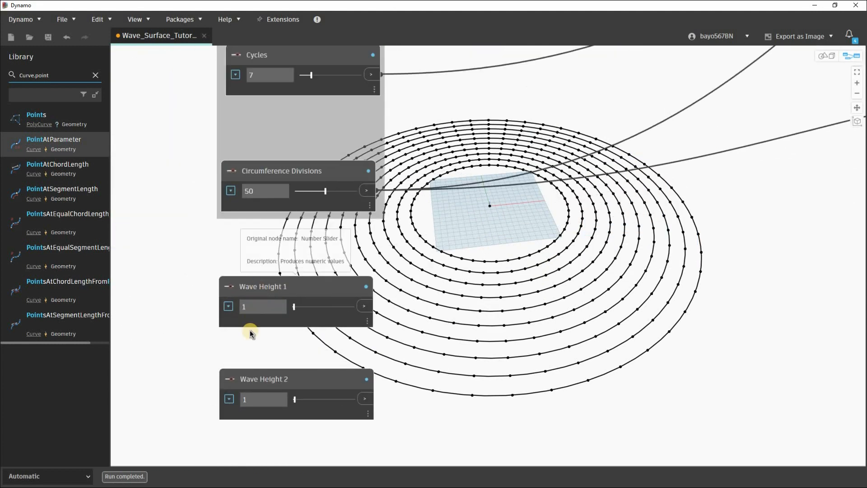
left_click(252, 382)
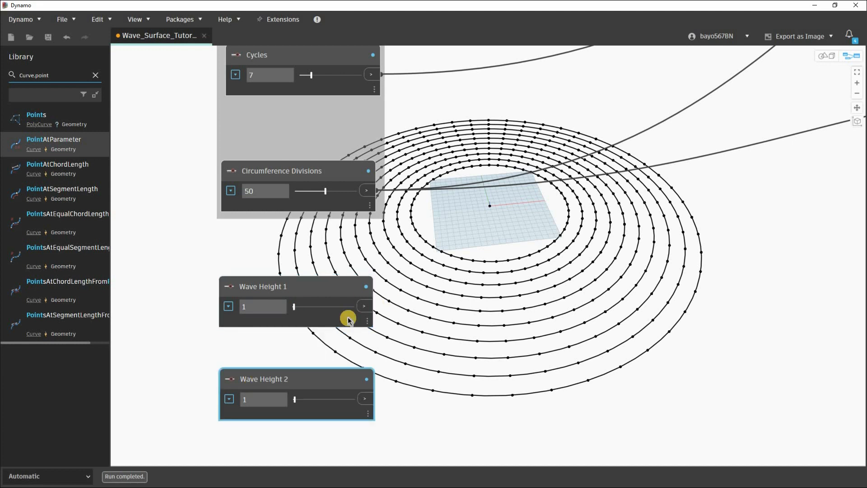
scroll(321, 291, "down", 6)
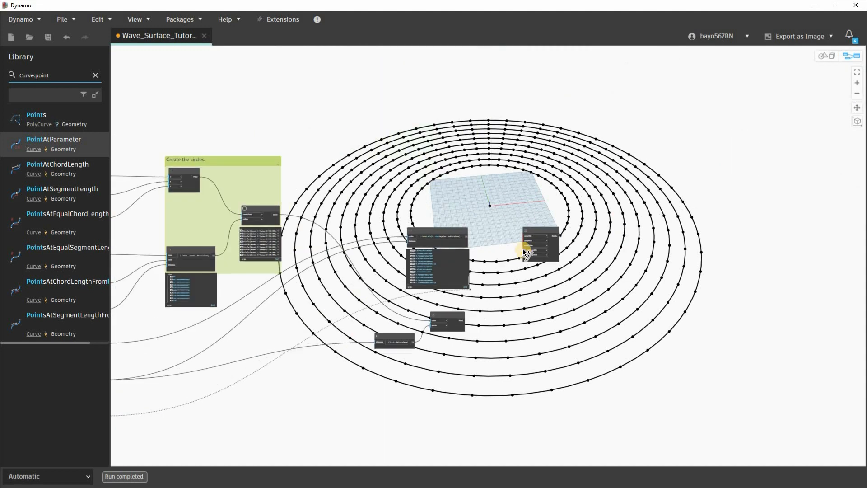
scroll(524, 253, "up", 5)
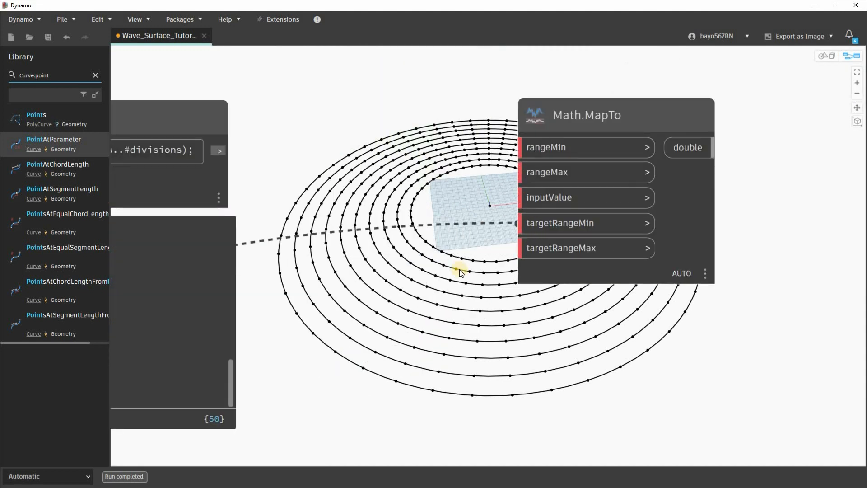
Connect the Wave Height 2 slider's output to the targetRangeMax input of Math.MapTo
scroll(532, 226, "down", 5)
middle_click_drag(447, 257, 696, 130)
middle_click_drag(325, 316, 571, 245)
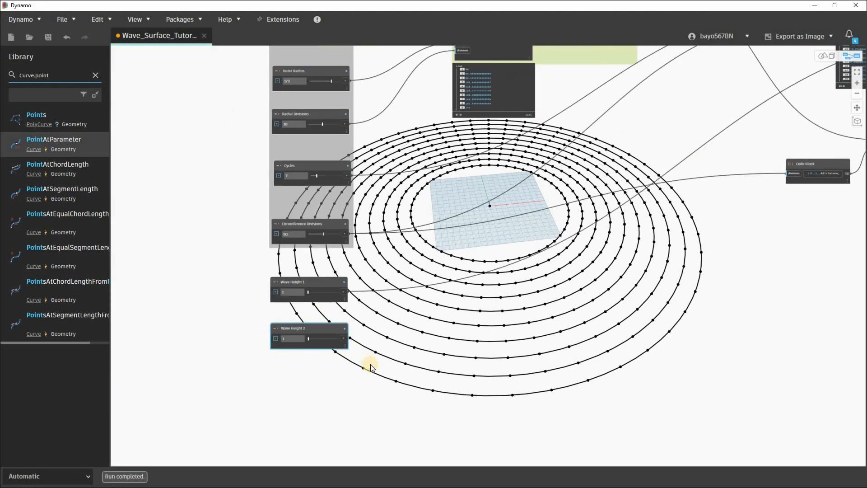
scroll(370, 364, "up", 4)
scroll(325, 342, "down", 3)
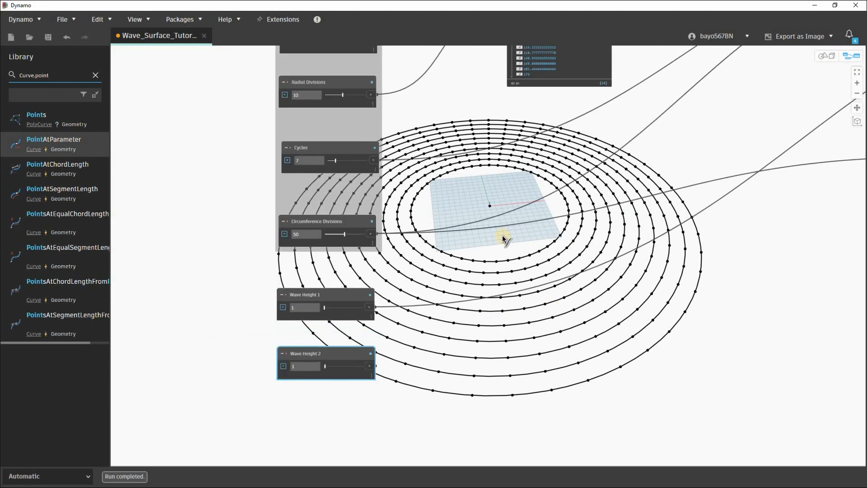
scroll(503, 235, "up", 8)
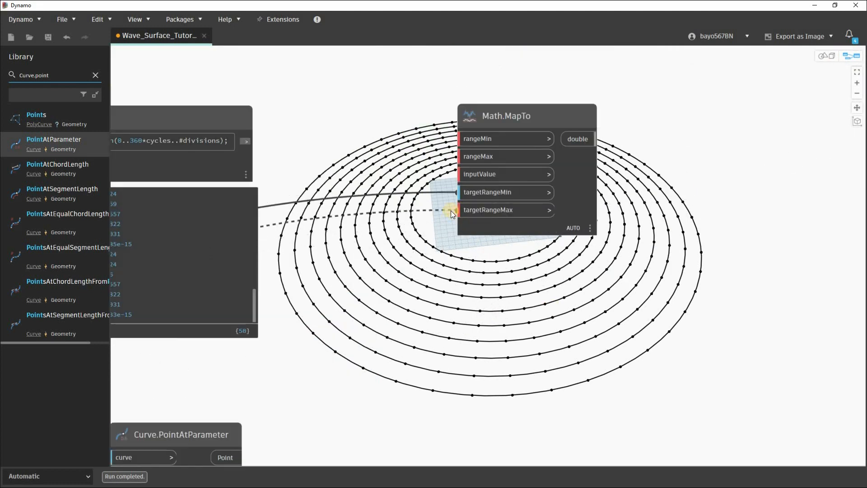
left_click(451, 210)
Connect the Math.Sin code block's output to the inputValue of Math.MapTo and tidy the spacing between the two nodes
scroll(241, 185, "down", 5)
scroll(235, 191, "up", 3)
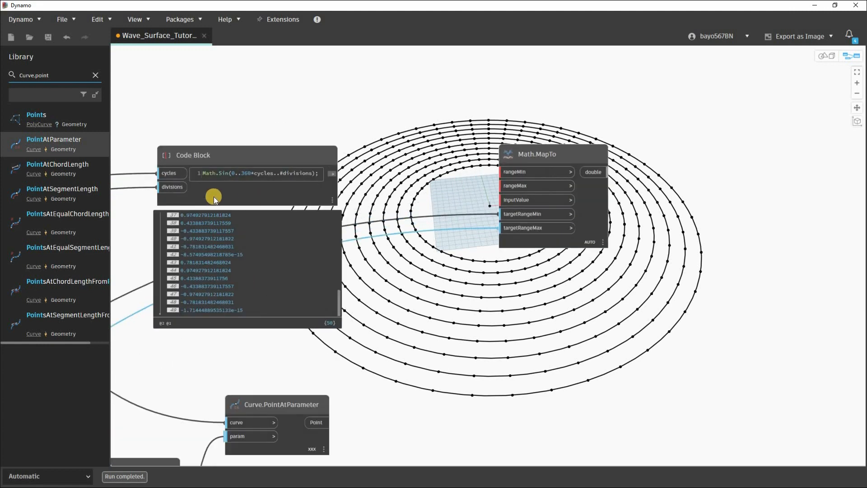
left_click_drag(227, 196, 247, 199)
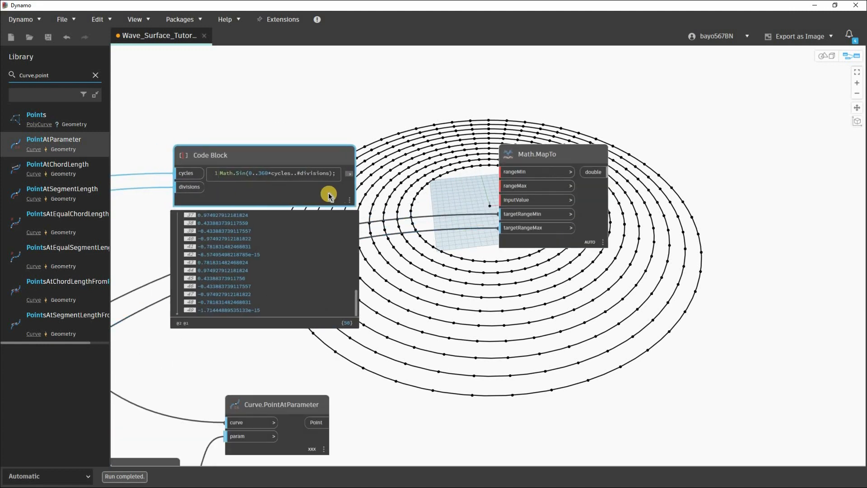
left_click(350, 177)
left_click(500, 200)
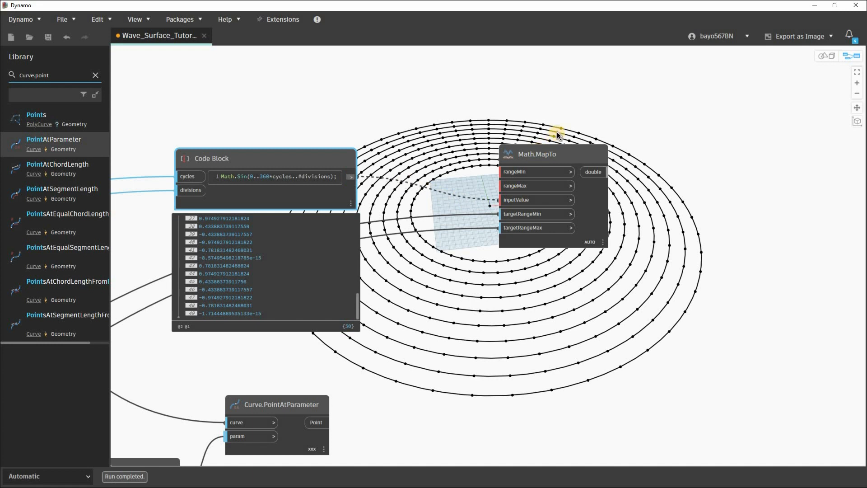
left_click_drag(524, 147, 565, 121)
left_click(379, 167)
middle_click_drag(466, 149, 448, 177)
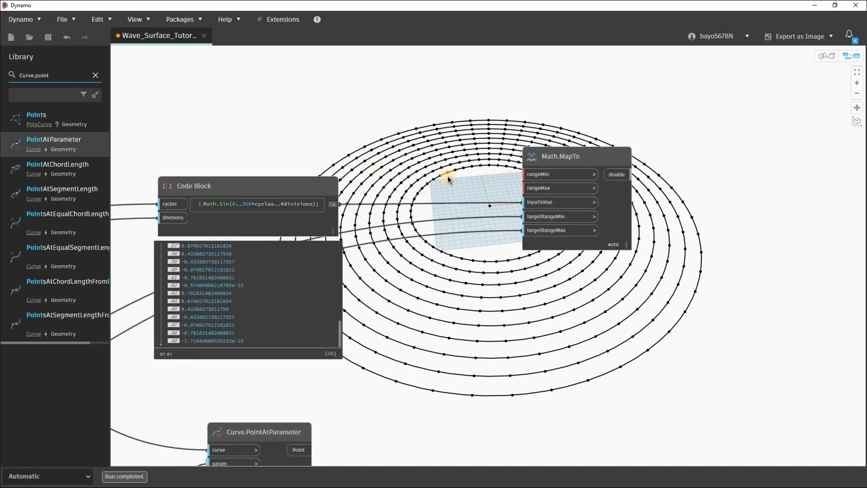
Search the library for list.min and place a List.MinimumItem node above the Math.Sin code block and Math.MapTo
left_click(266, 223)
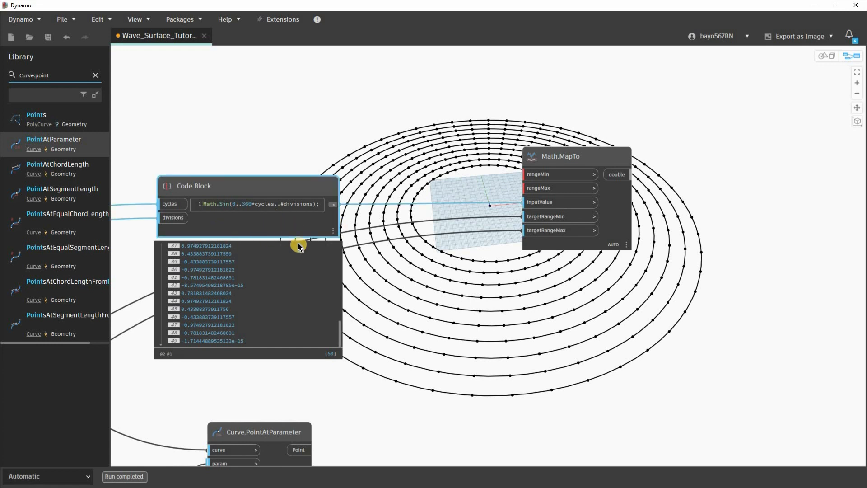
double_click(46, 75)
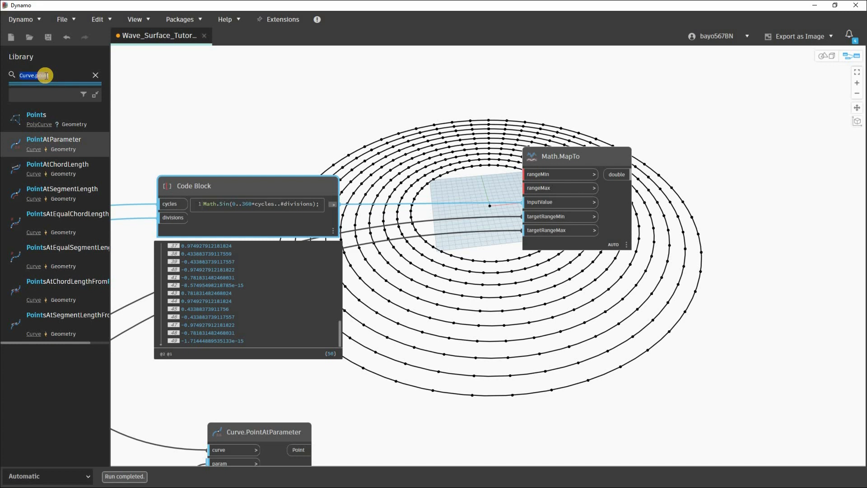
type("list.min")
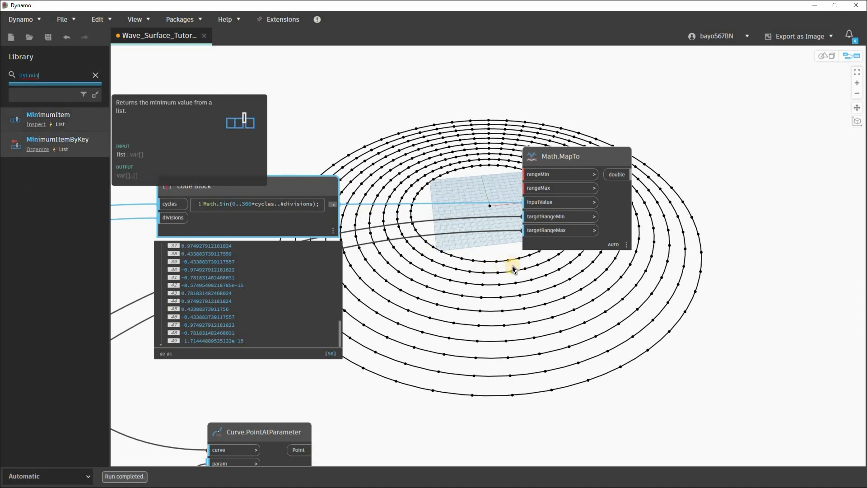
left_click(48, 119)
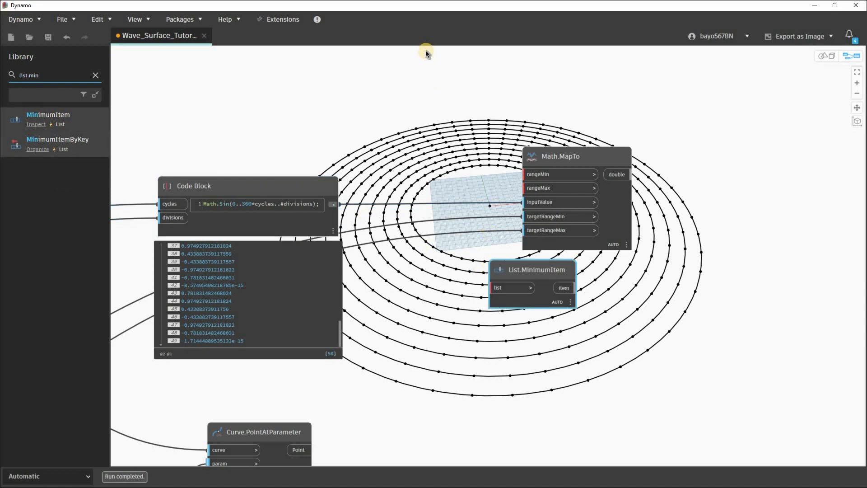
left_click_drag(511, 267, 425, 51)
Feed the Math.Sin output into List.MinimumItem's list input and connect its item output to Math.MapTo's rangeMin
middle_click_drag(354, 199, 318, 270)
left_click(298, 275)
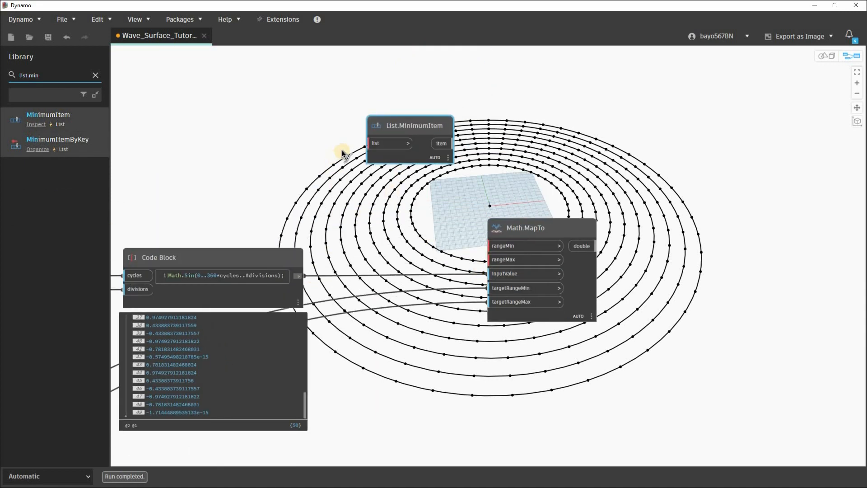
left_click(384, 143)
middle_click_drag(441, 214, 315, 220)
left_click_drag(406, 233, 433, 231)
left_click(319, 149)
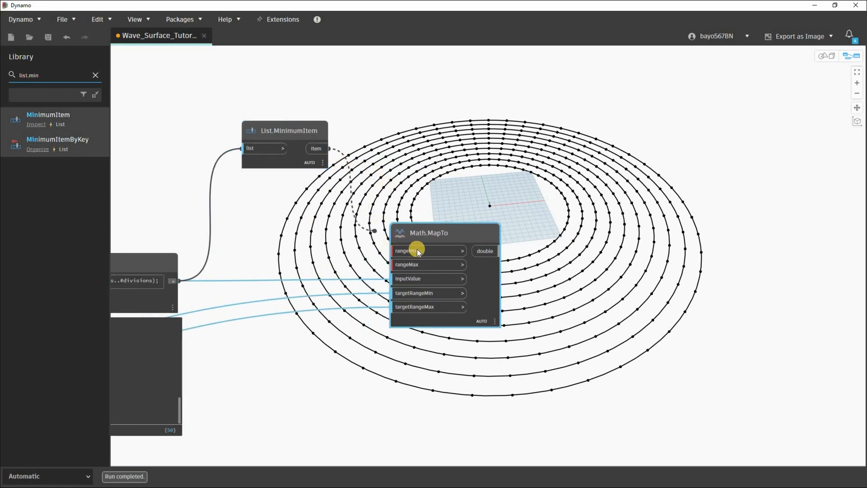
left_click(391, 251)
Pin the output preview beneath the List.MinimumItem node
scroll(392, 251, "up", 3)
middle_click_drag(288, 108, 334, 131)
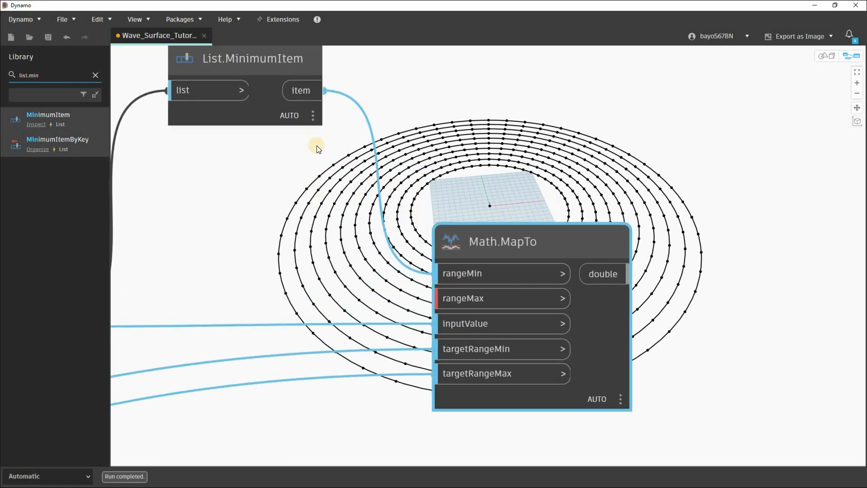
mouse_move(219, 148)
left_click(177, 147)
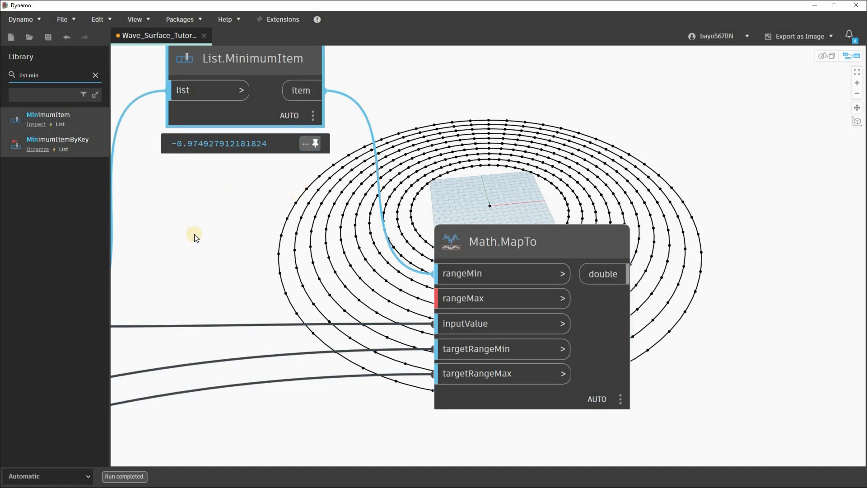
Add a List.MaximumItem node below List.MinimumItem, found with list.max, and connect the Math.Sin output to its list input
scroll(226, 187, "down", 3)
middle_click_drag(207, 208, 320, 181)
left_click(75, 71)
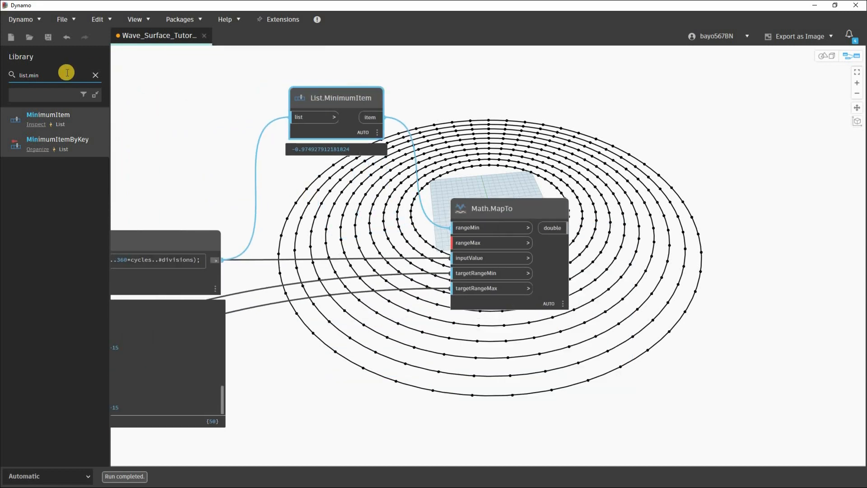
left_click(58, 76)
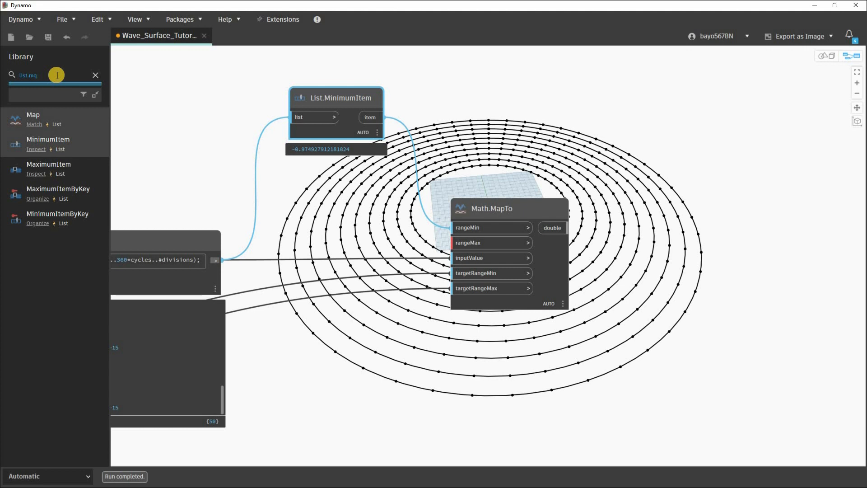
type("ax")
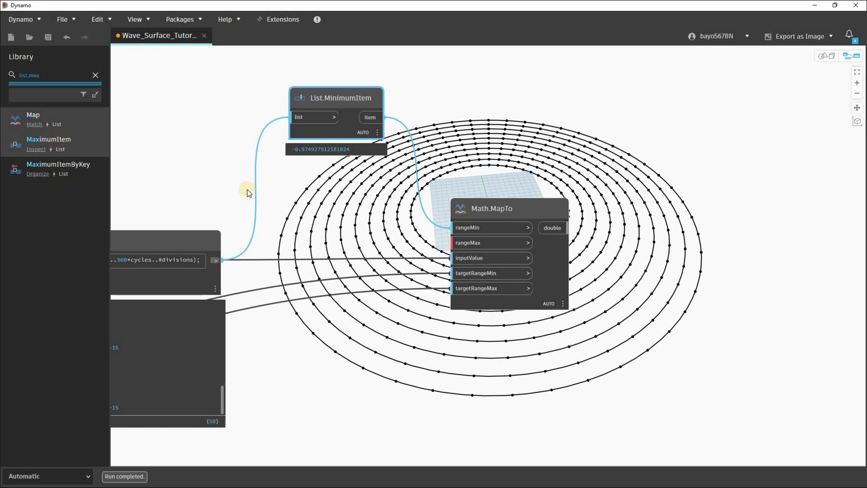
left_click_drag(357, 211, 342, 206)
left_click(211, 261)
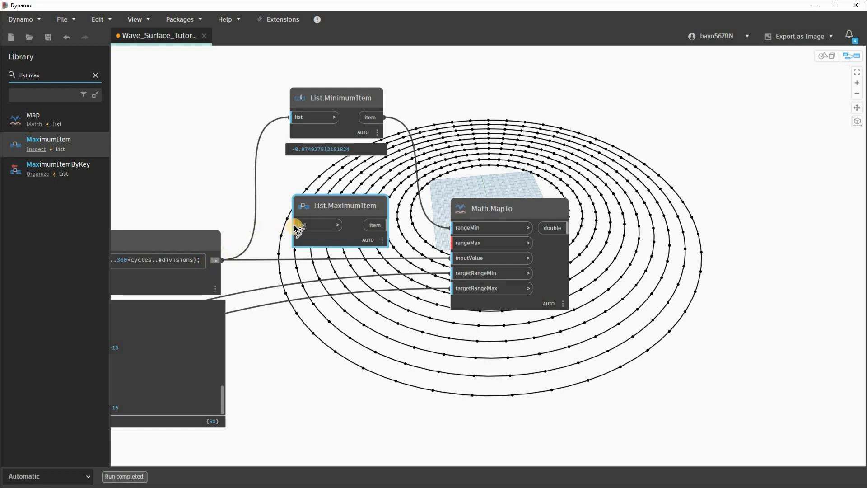
left_click(344, 228)
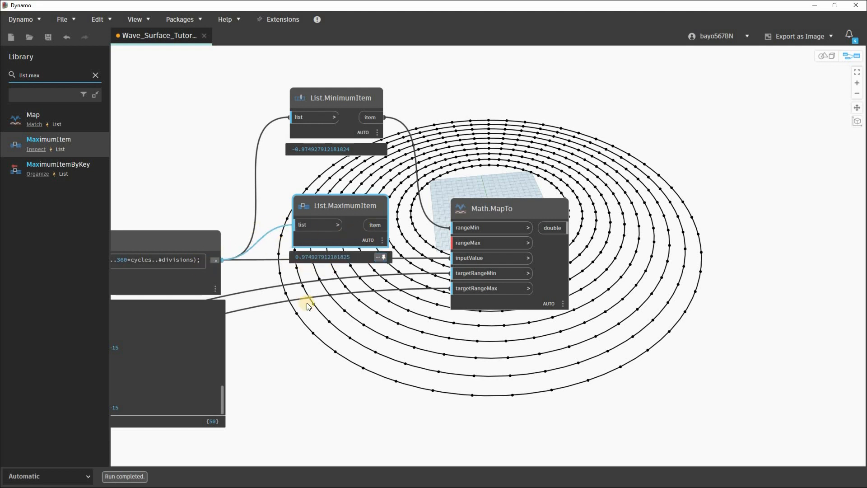
Connect the item output of List.MaximumItem to the rangeMax input of Math.MapTo
scroll(249, 357, "up", 5)
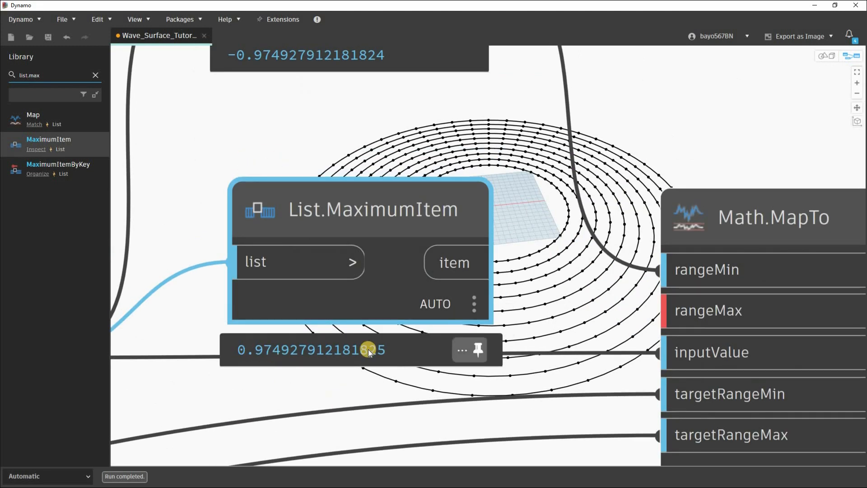
scroll(412, 257, "down", 3)
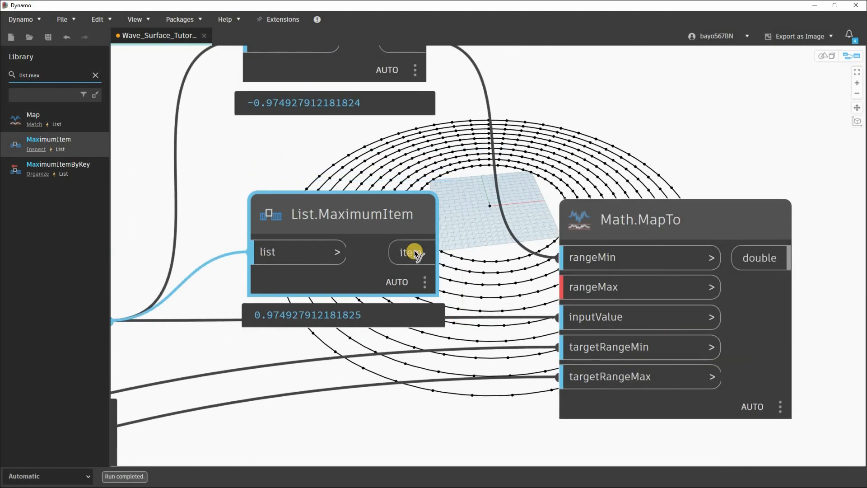
left_click(575, 286)
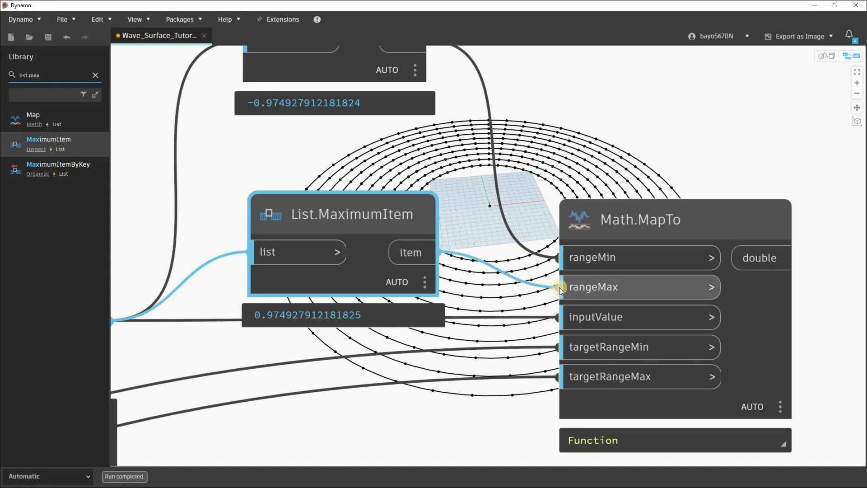
Examine the Math.MapTo output list and compare it with the sine values from the Code Block
scroll(457, 253, "down", 5)
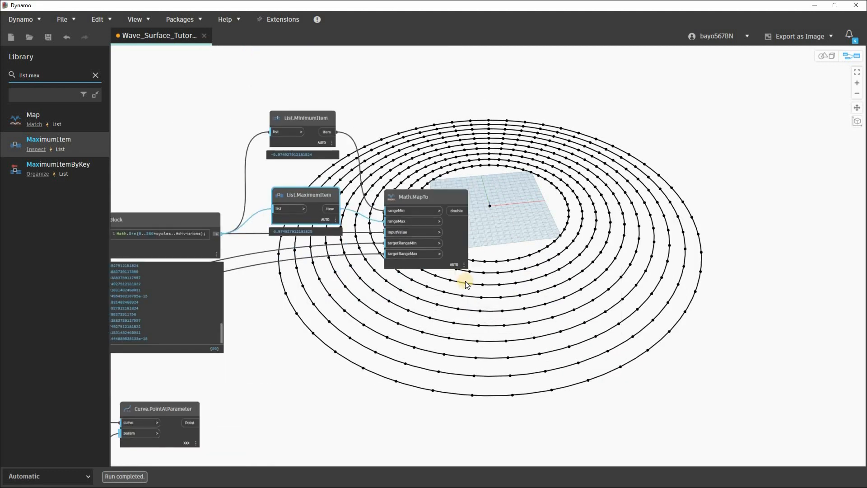
scroll(466, 282, "up", 4)
left_click(468, 286)
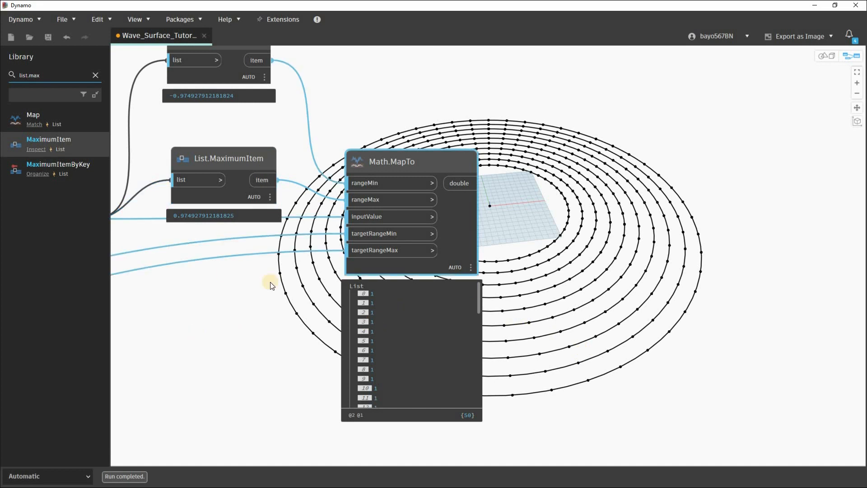
middle_click_drag(271, 283, 334, 311)
middle_click_drag(169, 306, 366, 278)
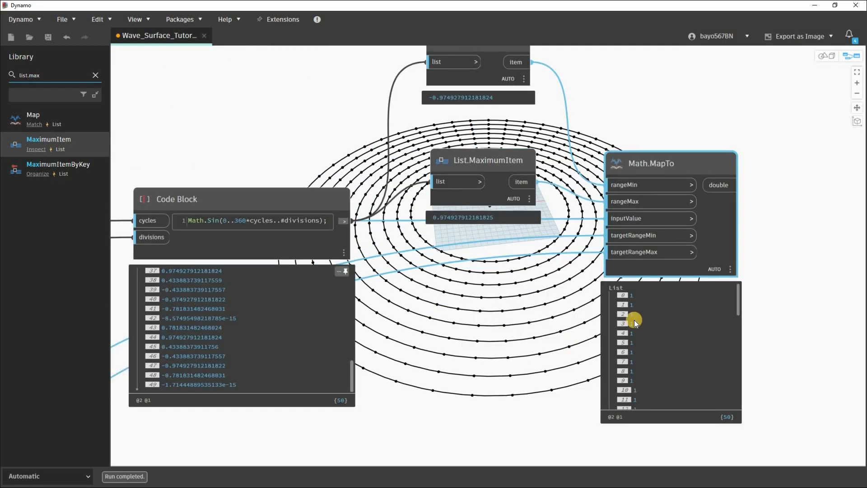
scroll(518, 304, "up", 5)
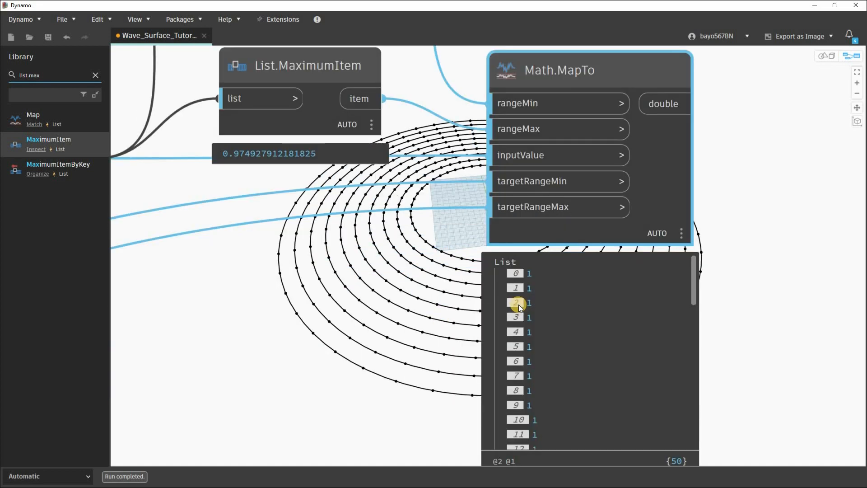
scroll(518, 308, "down", 10)
scroll(527, 338, "up", 10)
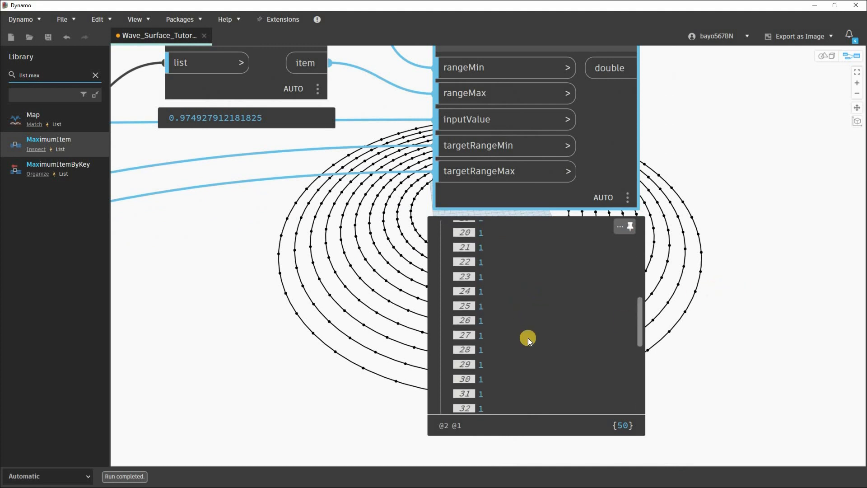
Set the Wave Height 1 slider to 27 and the Wave Height 2 slider to 71
scroll(378, 397, "down", 8)
scroll(369, 314, "up", 10)
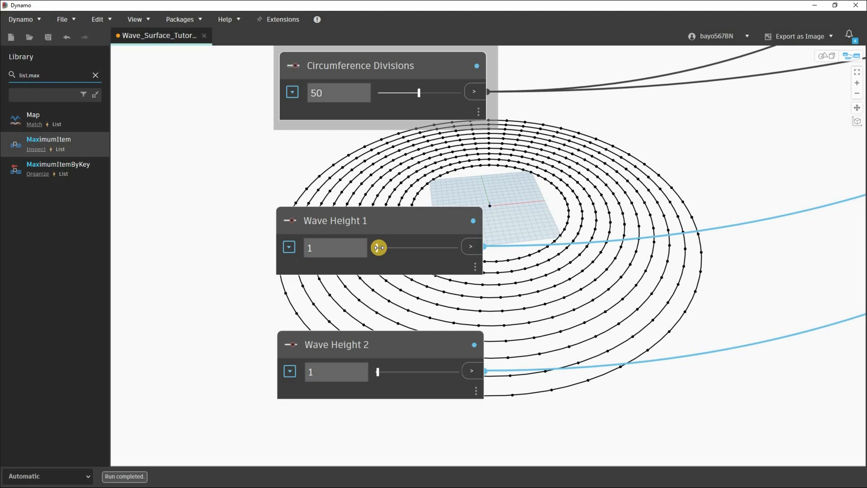
left_click_drag(385, 247, 398, 247)
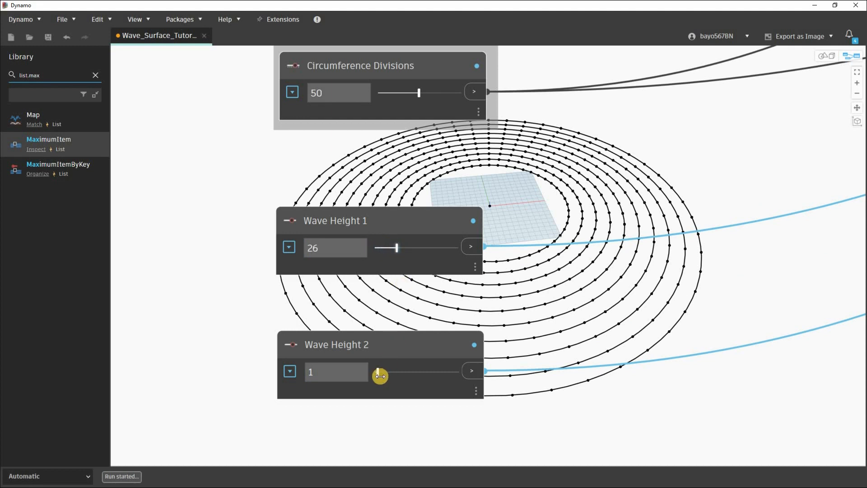
left_click(436, 371)
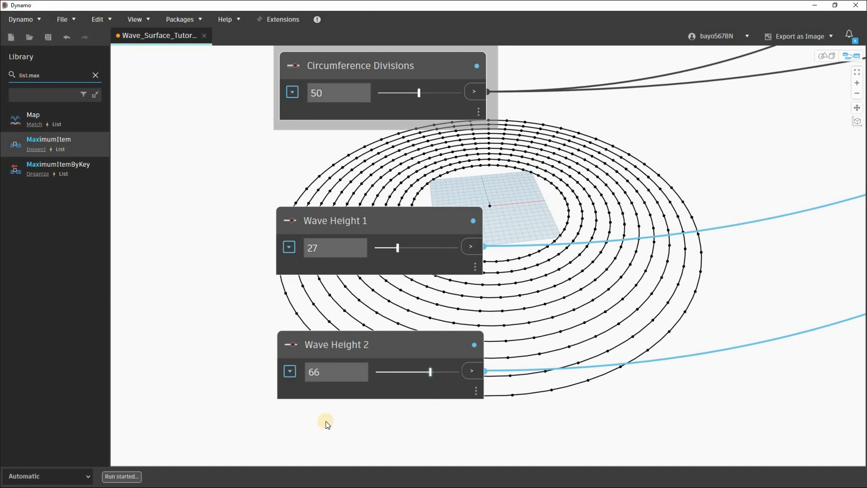
Examine how the values in the Math.MapTo output list follow the two wave heights
scroll(509, 254, "down", 6)
middle_click_drag(605, 250, 380, 327)
middle_click_drag(776, 169, 530, 253)
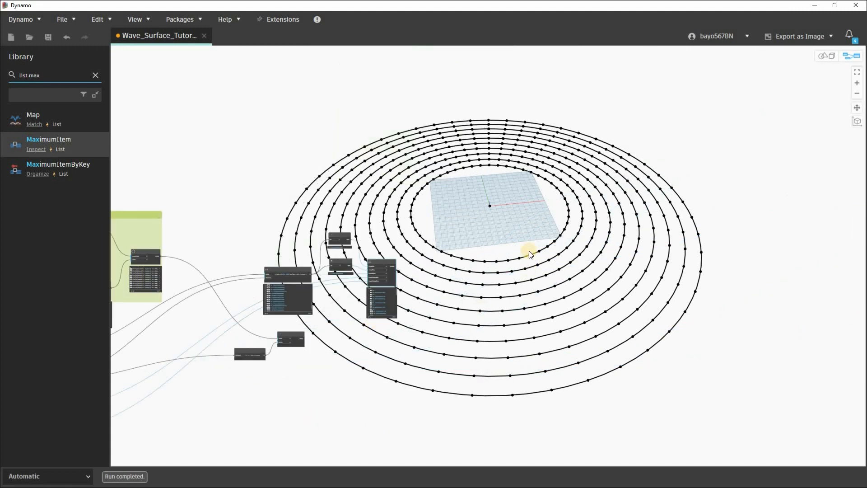
scroll(420, 254, "up", 7)
mouse_move(420, 255)
middle_mouse_down()
mouse_move(418, 197)
mouse_move(421, 242)
middle_mouse_up()
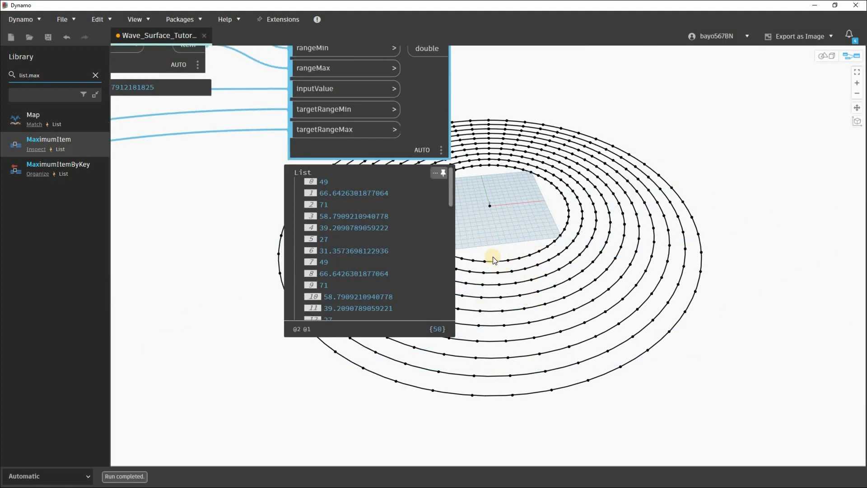
middle_click_drag(324, 185, 341, 199)
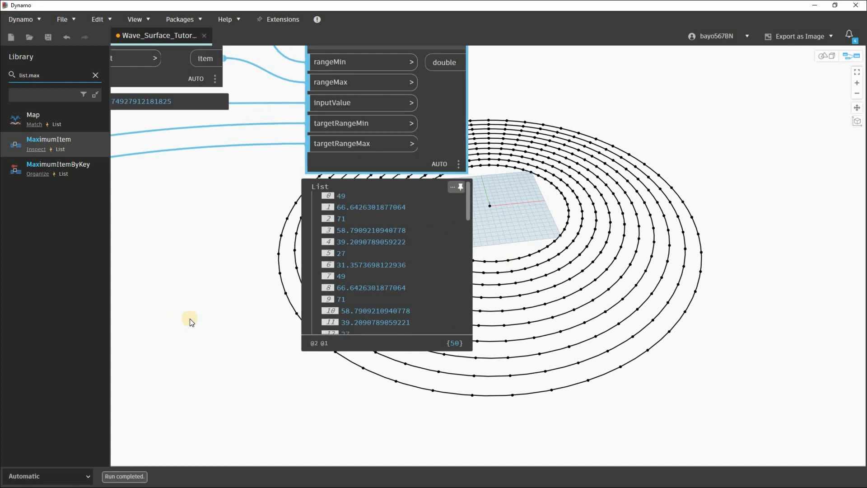
scroll(508, 232, "down", 5)
middle_click_drag(156, 309, 504, 229)
middle_click_drag(789, 158, 227, 184)
scroll(227, 183, "up", 5)
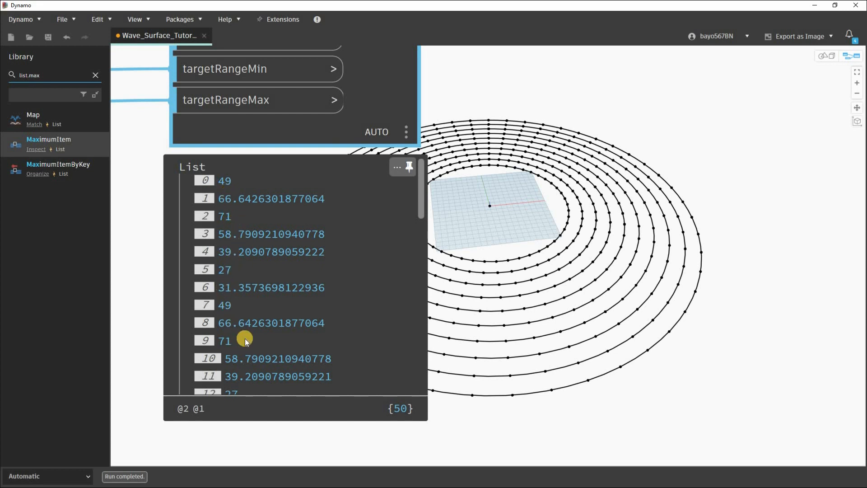
scroll(245, 340, "down", 1)
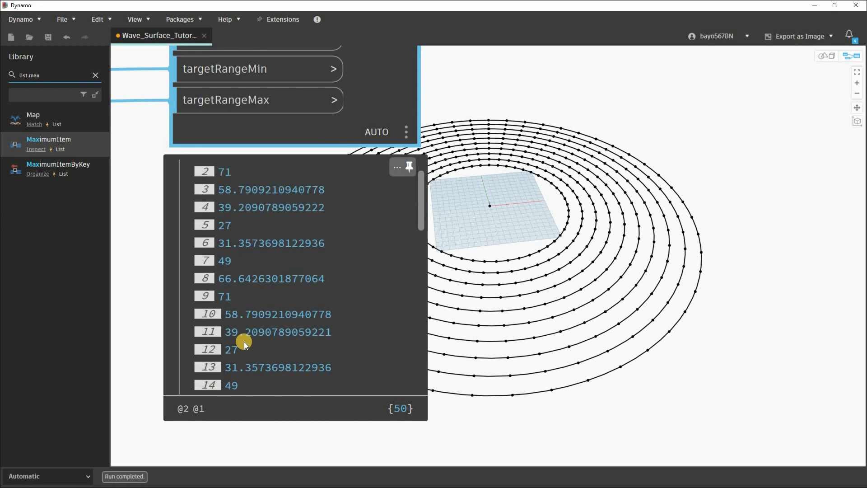
scroll(244, 339, "down", 2)
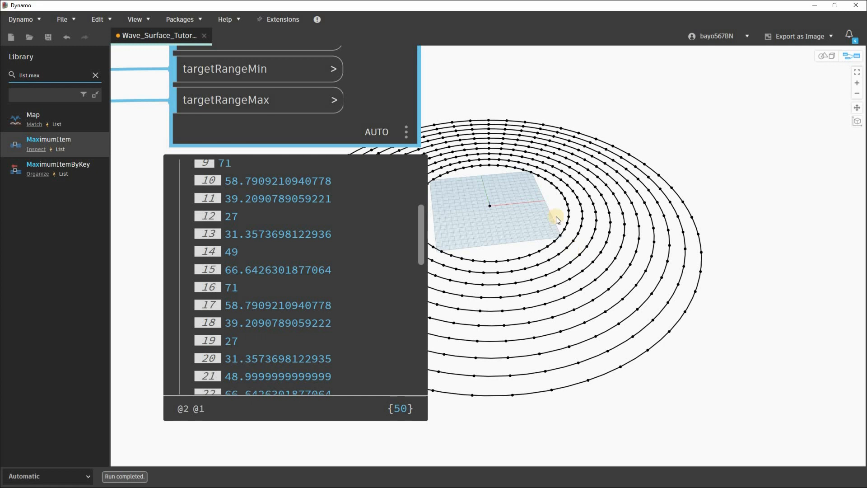
scroll(556, 215, "down", 5)
scroll(508, 189, "up", 5)
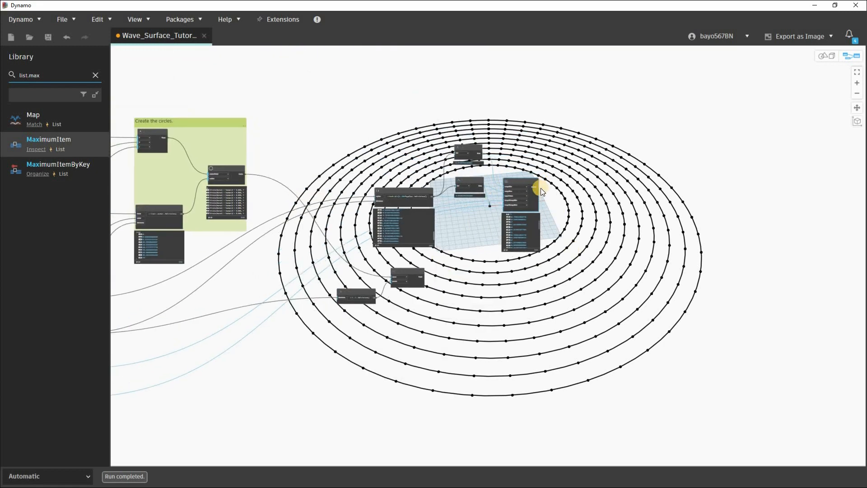
Move the Curve.PointAtParameter node away from its Code Block to a free spot below the Math.MapTo node
middle_click_drag(475, 174, 411, 175)
left_click_drag(413, 177, 417, 176)
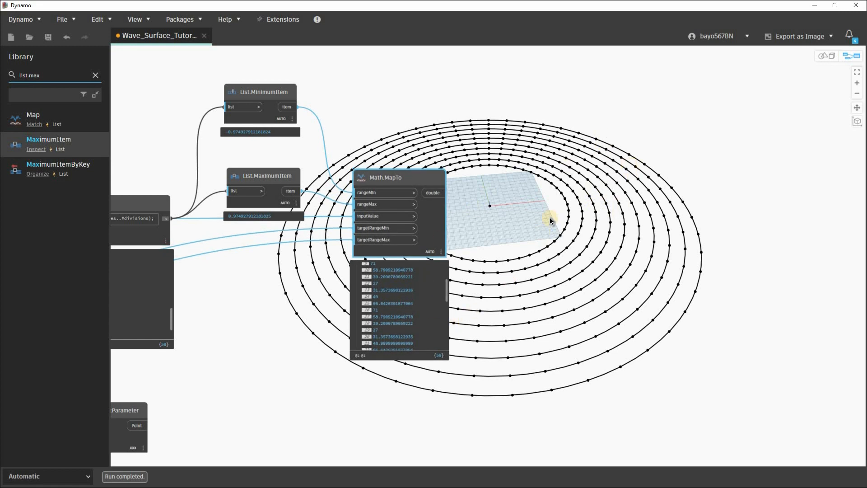
middle_click_drag(272, 422, 382, 305)
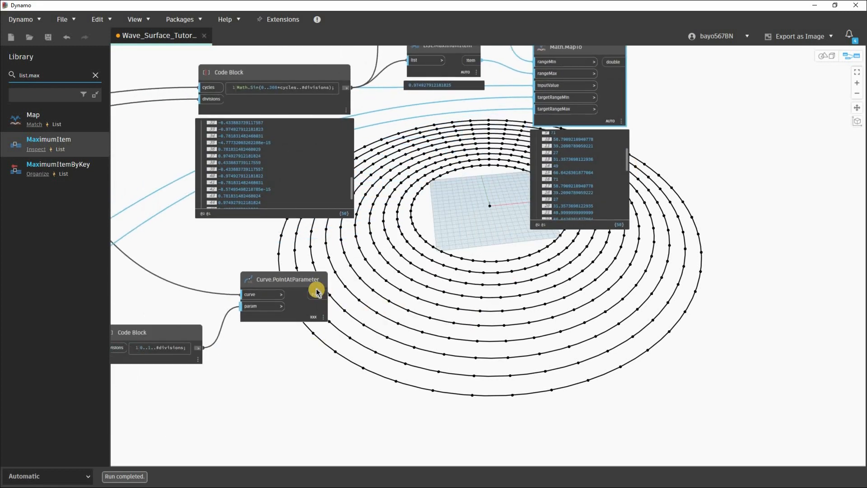
scroll(317, 289, "down", 2)
scroll(315, 292, "up", 2)
left_click(177, 344)
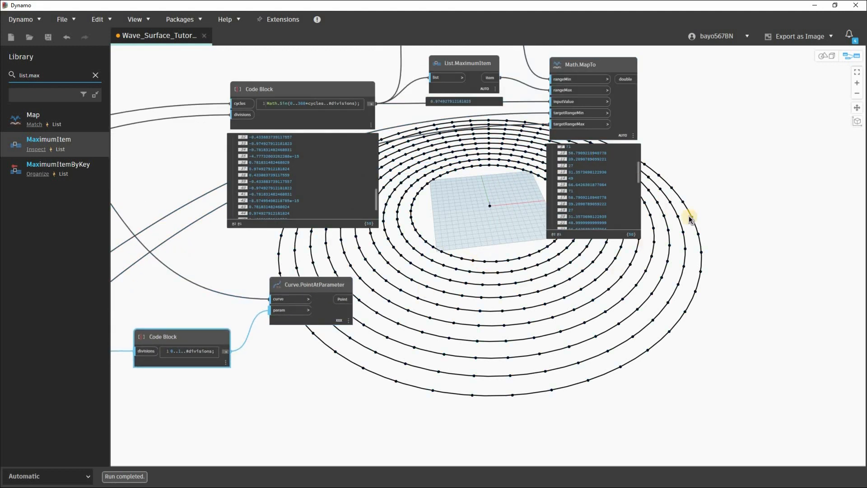
middle_click_drag(314, 327, 234, 354)
left_click_drag(230, 312, 443, 324)
left_click_drag(530, 155, 530, 153)
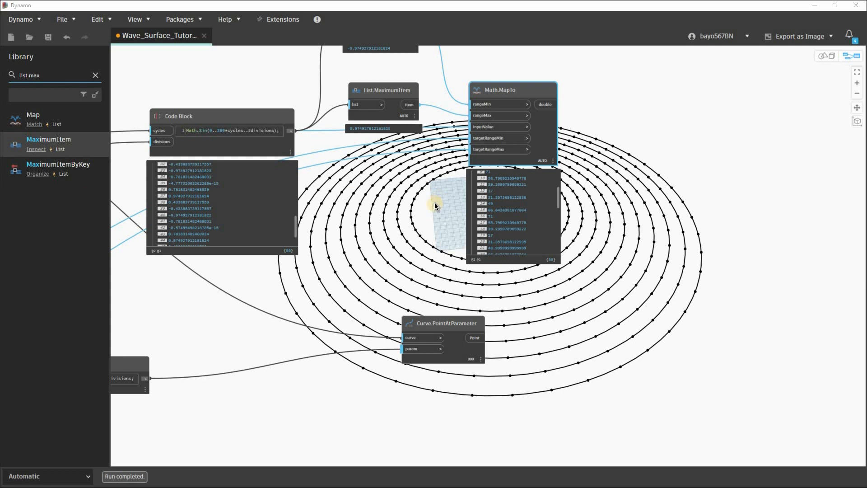
Add a Geometry.Translate node with direction and distance inputs and place it to the right of Math.MapTo
middle_click_drag(637, 304, 529, 305)
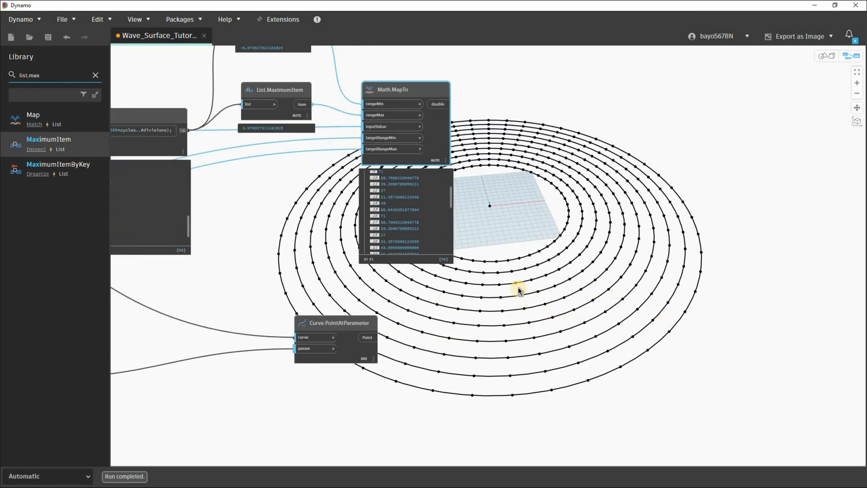
middle_click_drag(544, 269, 469, 283)
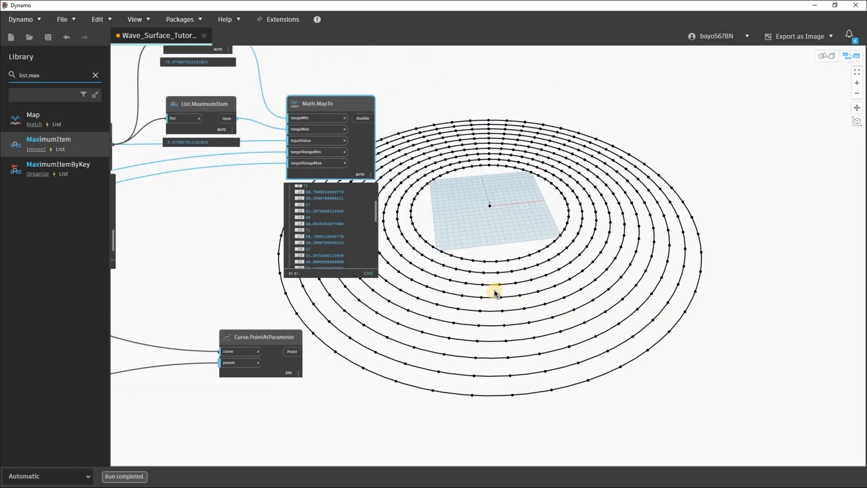
double_click(488, 291)
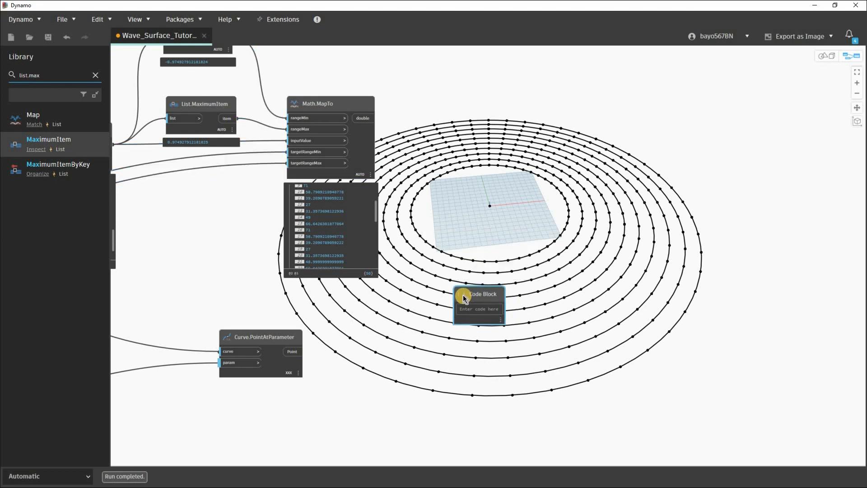
right_click(457, 296)
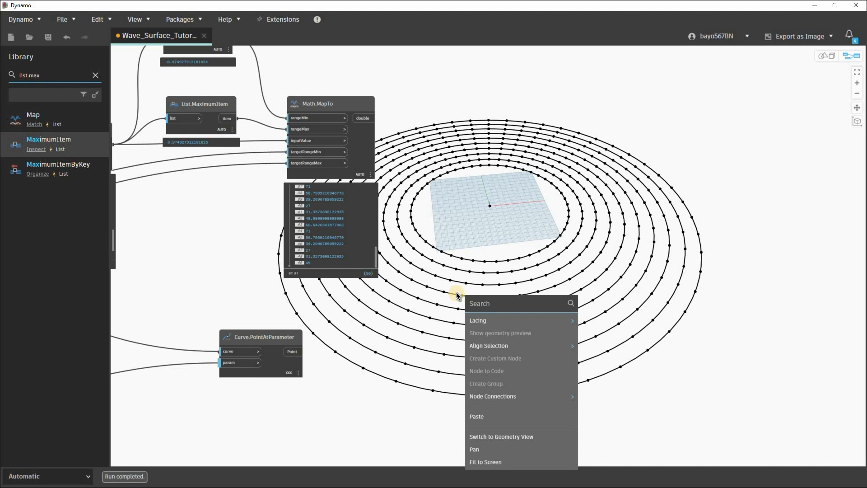
type("geometry")
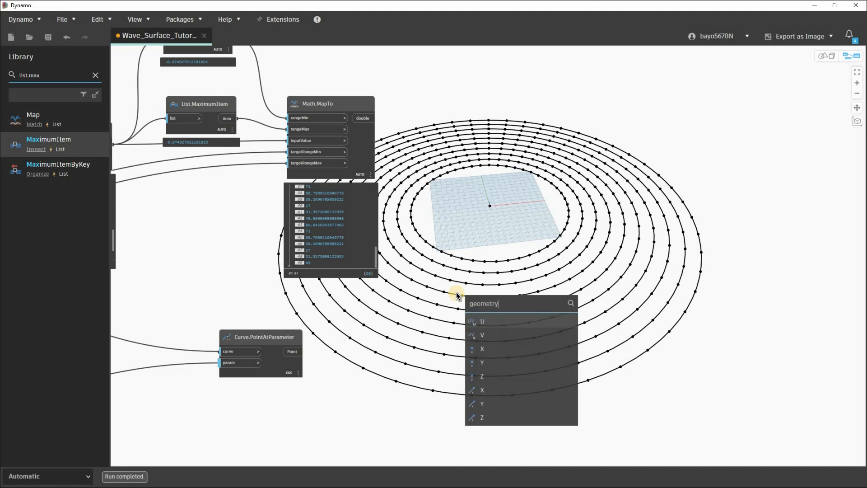
type(".tra")
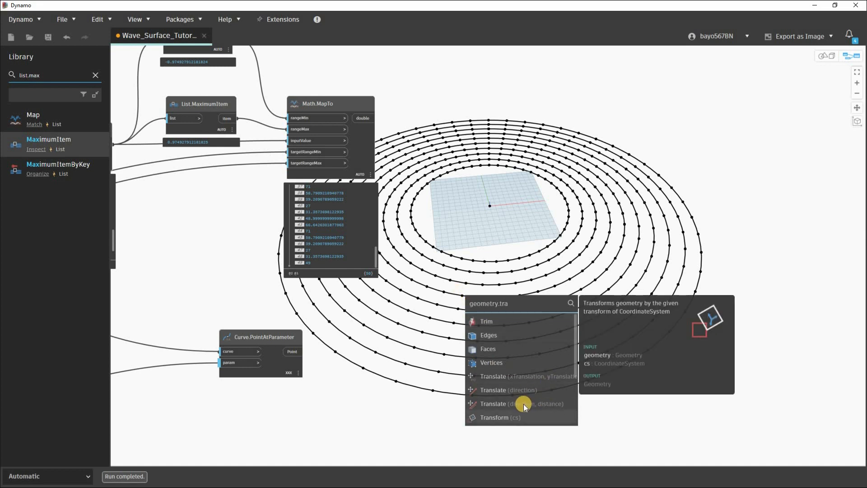
left_click(548, 403)
left_click_drag(533, 413, 531, 218)
Connect the Point output of Curve.PointAtParameter to the geometry input of Geometry.Translate and shift the Translate node slightly
middle_click_drag(291, 353, 278, 361)
left_click(279, 361)
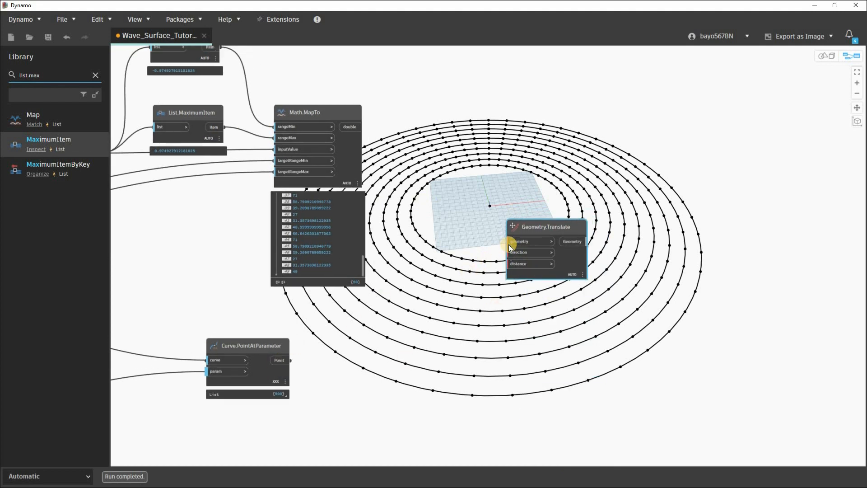
left_click(517, 234)
left_click_drag(508, 275, 520, 293)
scroll(445, 318, "up", 2)
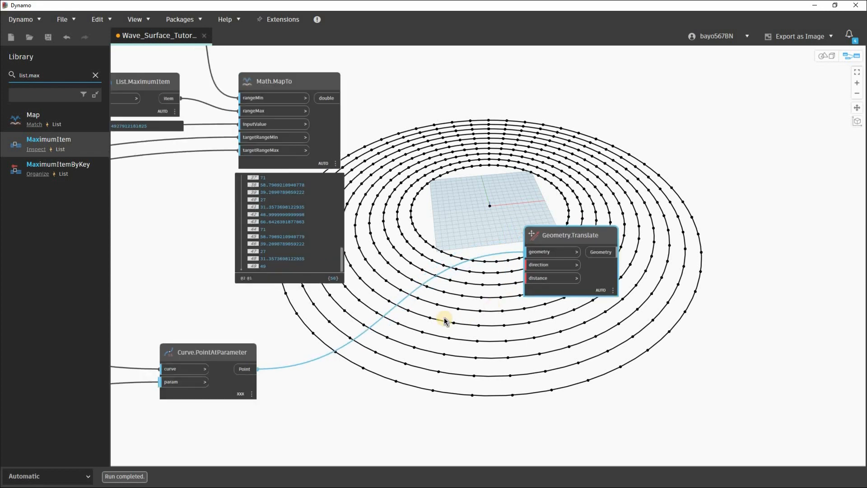
Find the Vector.ZAxis node in the library and add it to the left of Geometry.Translate
double_click(52, 75)
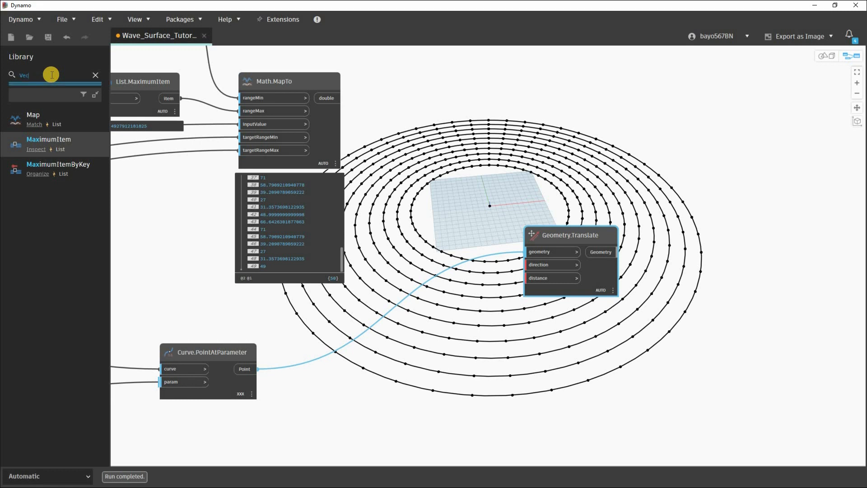
type("Vector.")
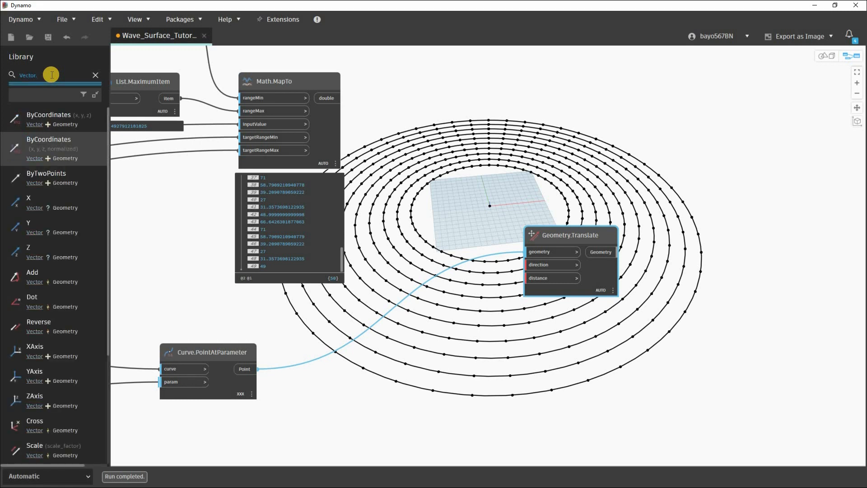
type("za")
left_click(39, 142)
scroll(387, 208, "up", 3)
left_click_drag(501, 279, 395, 201)
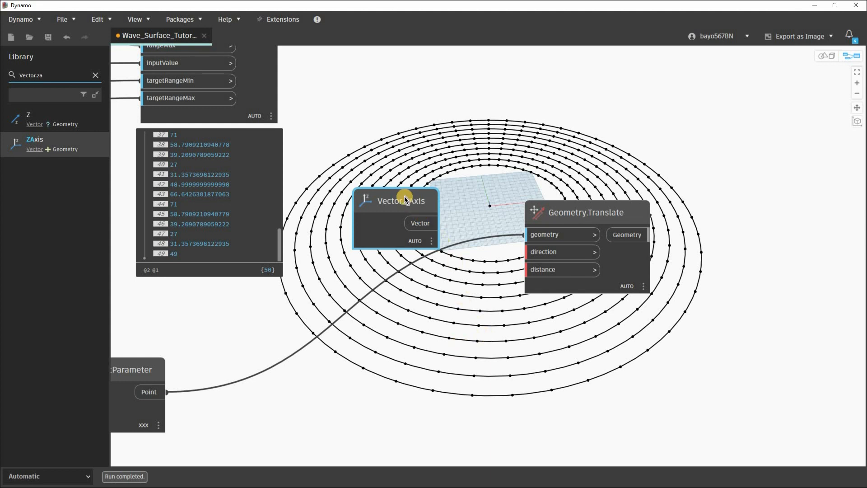
Move Vector.ZAxis below the point wire and connect its Vector output to the direction input of Geometry.Translate
left_click_drag(409, 198, 419, 332)
left_click_drag(444, 359, 524, 252)
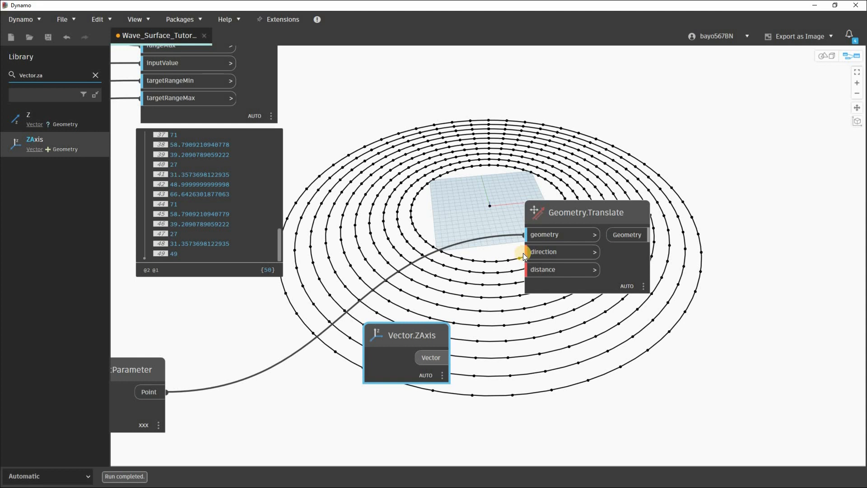
left_click_drag(575, 219, 595, 221)
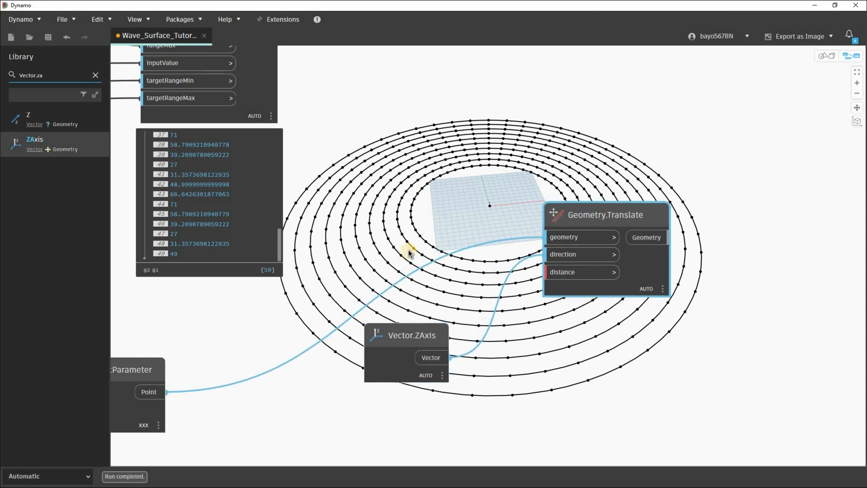
Connect the double output of Math.MapTo to the distance input of Geometry.Translate
scroll(228, 83, "down", 2)
middle_click_drag(228, 83, 266, 147)
left_click_drag(231, 84, 246, 84)
middle_click_drag(334, 203, 610, 246)
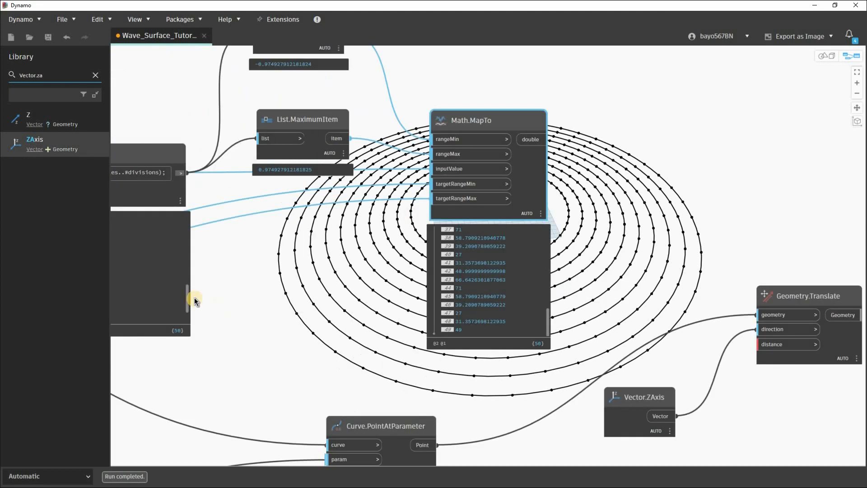
middle_click_drag(194, 291, 194, 284)
scroll(193, 272, "up", 6)
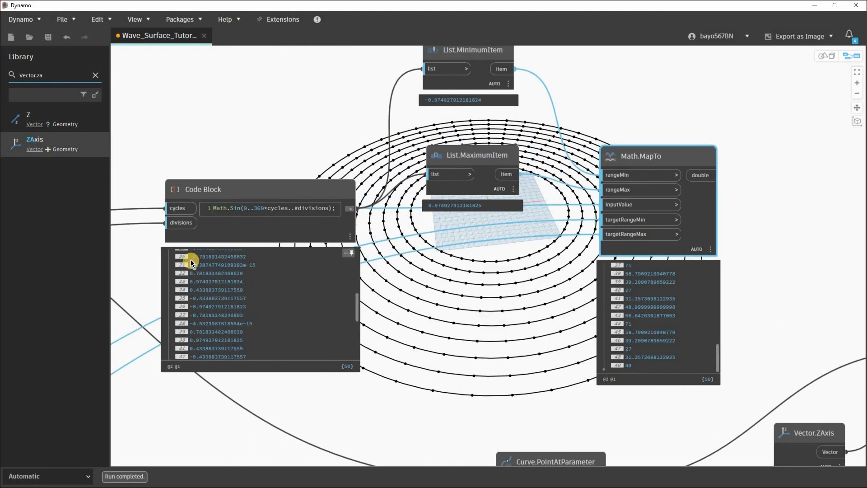
middle_click_drag(425, 176, 273, 205)
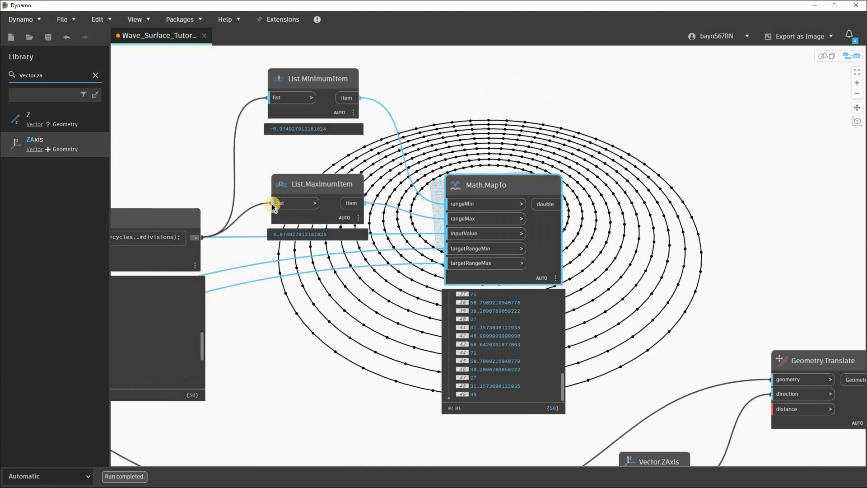
scroll(273, 198, "up", 1)
middle_click_drag(608, 274, 356, 281)
middle_click_drag(494, 377, 451, 312)
left_click(478, 361)
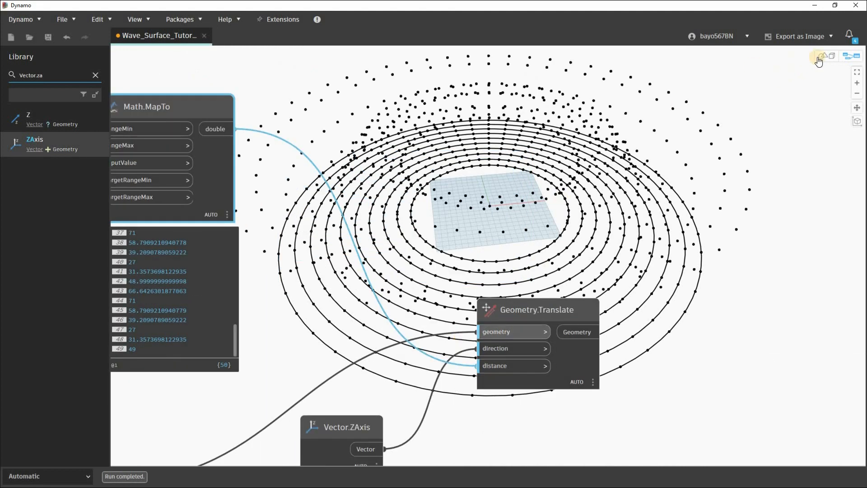
Inspect the points translated along the Z axis in the 3D preview, then return to the graph view
middle_click_drag(809, 64, 747, 76)
key("ctrl+b")
scroll(631, 125, "down", 2)
scroll(631, 126, "down", 2)
right_click_drag(630, 140, 619, 88)
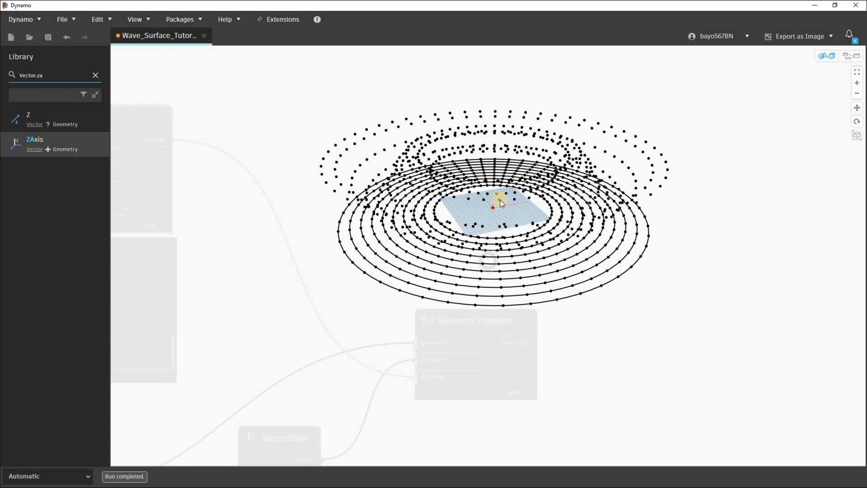
right_click_drag(497, 191, 712, 137)
key("ctrl+b")
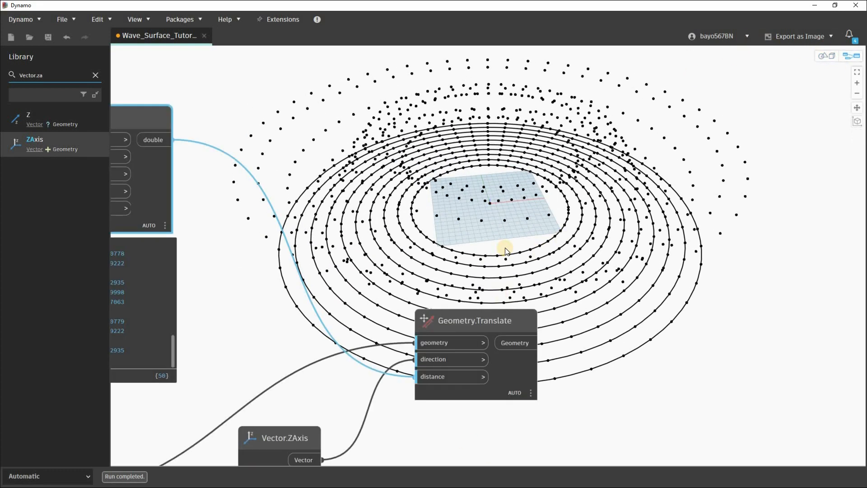
Search the library for nurbscurve.by and add a NurbsCurve.ByControlPoints node with only the points input
middle_click_drag(448, 448, 598, 317)
middle_click_drag(418, 314, 484, 336)
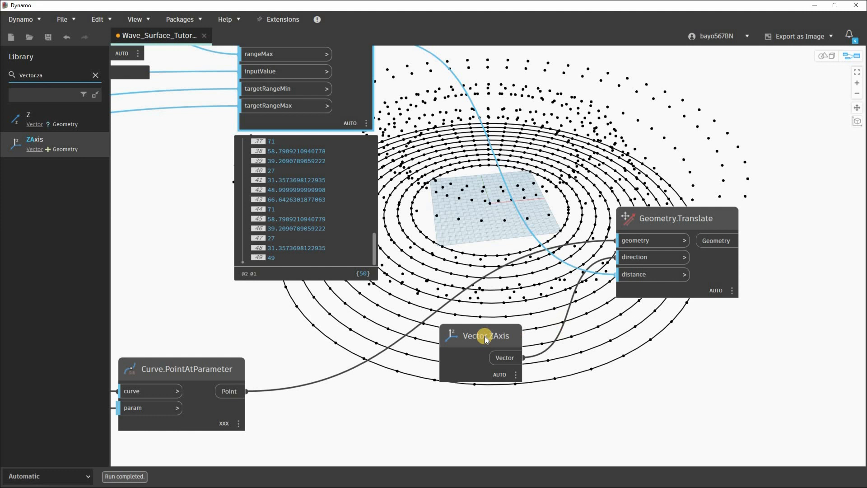
middle_click_drag(701, 242, 582, 263)
mouse_move(583, 263)
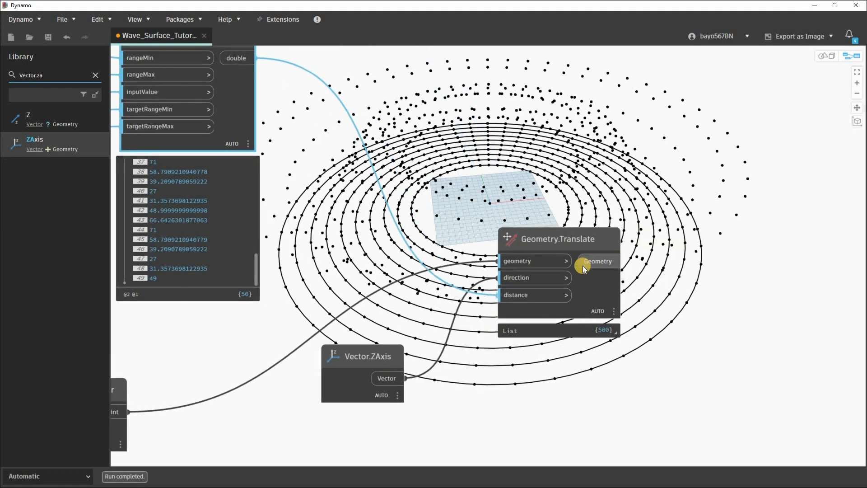
left_click(53, 75)
double_click(53, 75)
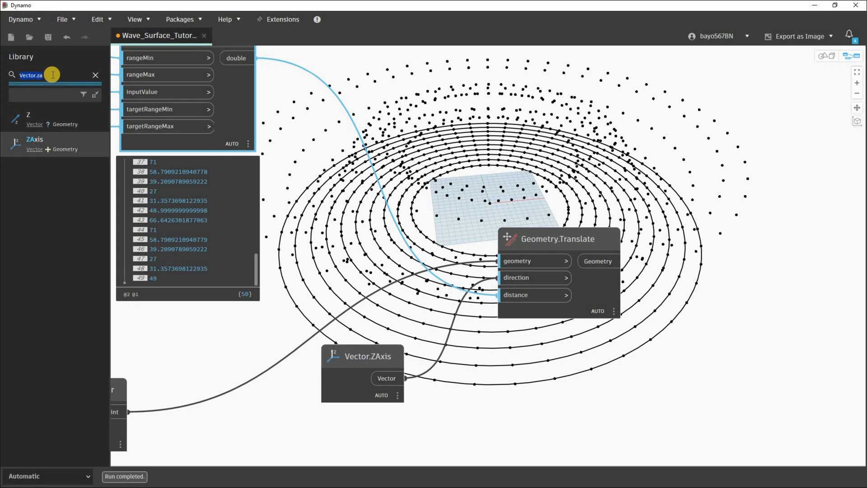
type("nurb")
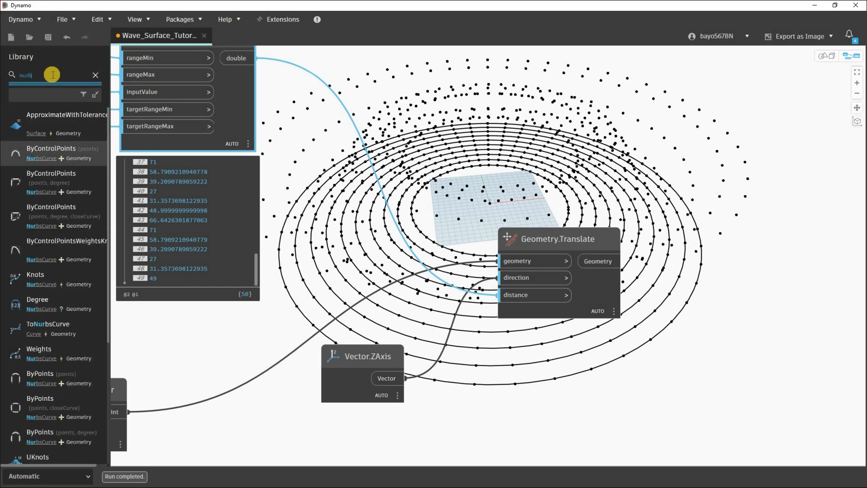
type("scurve.by")
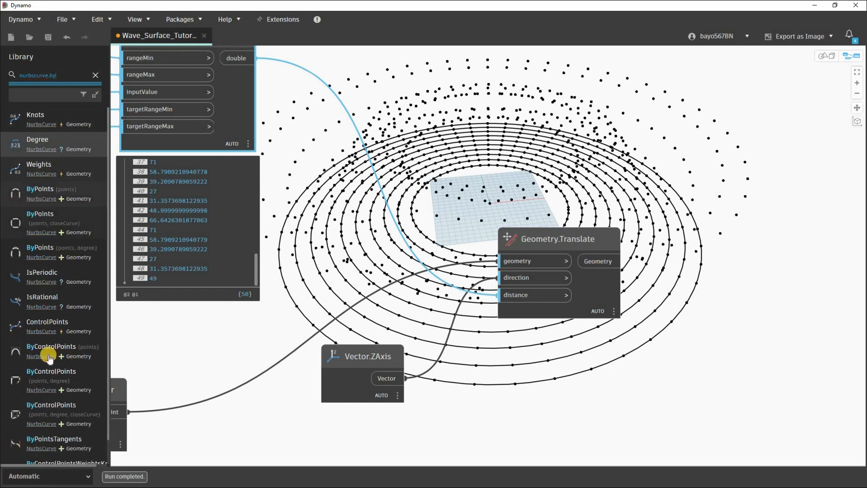
left_click(49, 357)
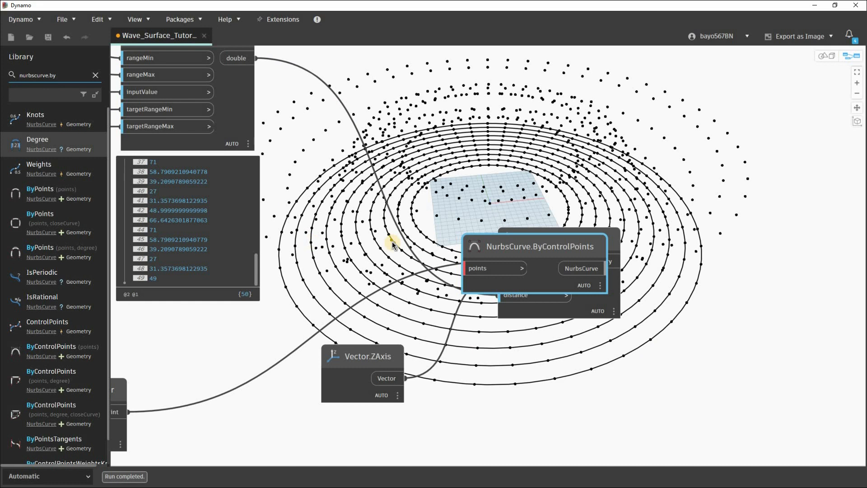
Place NurbsCurve.ByControlPoints to the right of Geometry.Translate and connect the Geometry output to its points input
middle_click_drag(584, 245, 392, 246)
left_click_drag(390, 256, 643, 263)
left_click_drag(431, 261, 527, 275)
middle_click_drag(582, 243, 527, 265)
left_click_drag(519, 269, 528, 264)
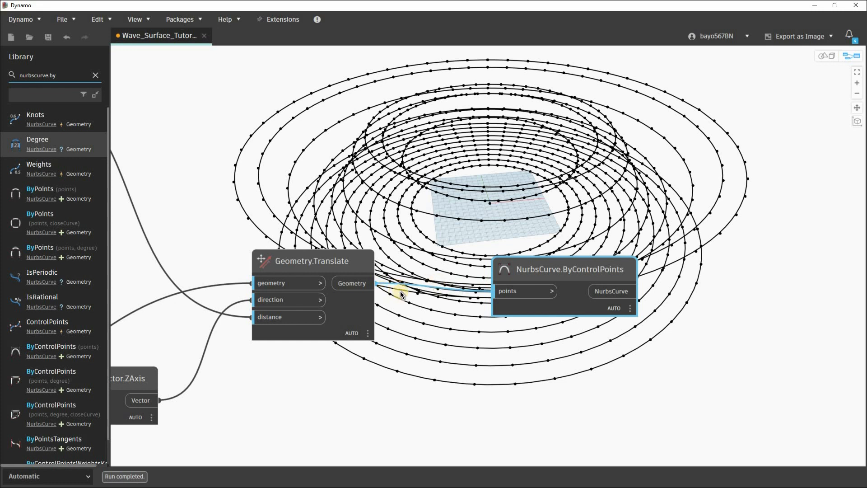
middle_click_drag(359, 336, 415, 329)
middle_click_drag(316, 325, 470, 339)
left_click(584, 253)
left_click(463, 252)
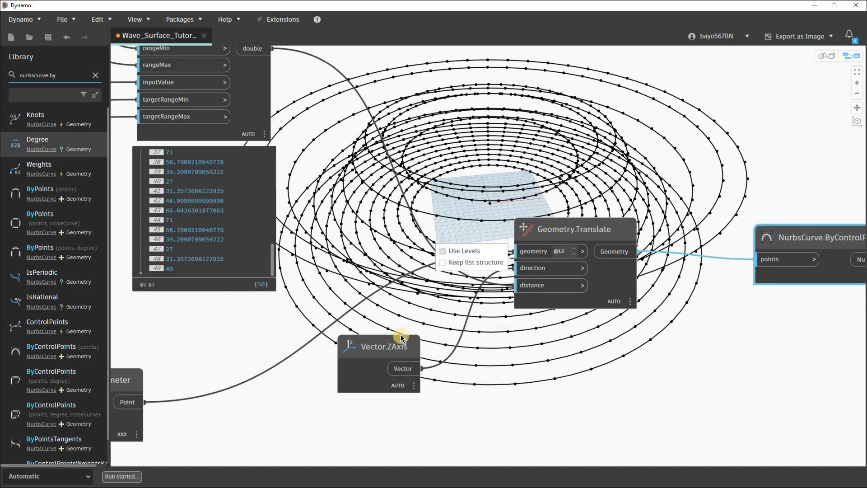
scroll(589, 258, "right", 5)
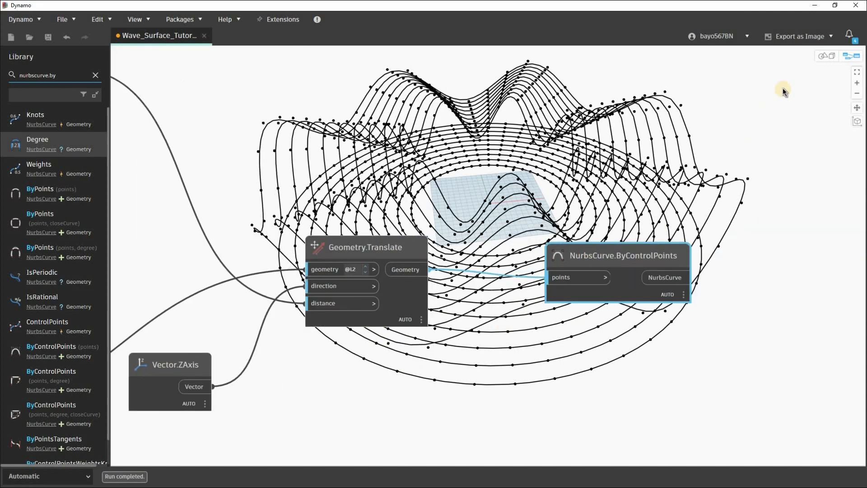
Inspect the shape of the wave curves from above in the 3D preview and return to the graph view
key("ctrl+b")
scroll(553, 201, "down", 5)
right_click_drag(563, 190, 815, 46)
left_click(852, 55)
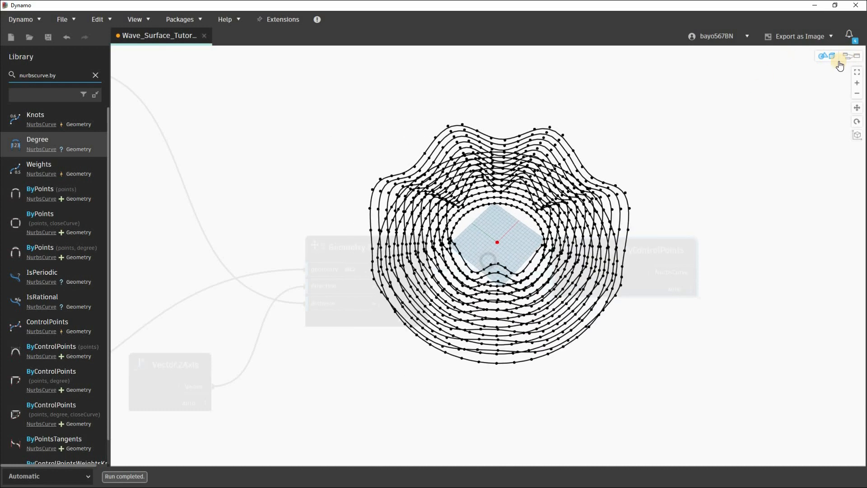
Expand the output list preview of Curve.PointAtParameter and examine its list levels up close
middle_click_drag(487, 348, 622, 300)
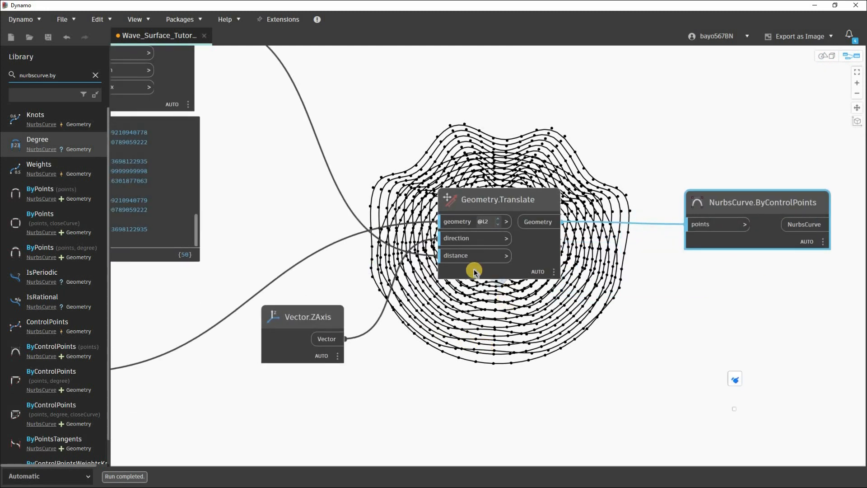
middle_click_drag(475, 270, 546, 291)
middle_click_drag(480, 286, 824, 194)
middle_click_drag(375, 311, 258, 303)
mouse_move(356, 341)
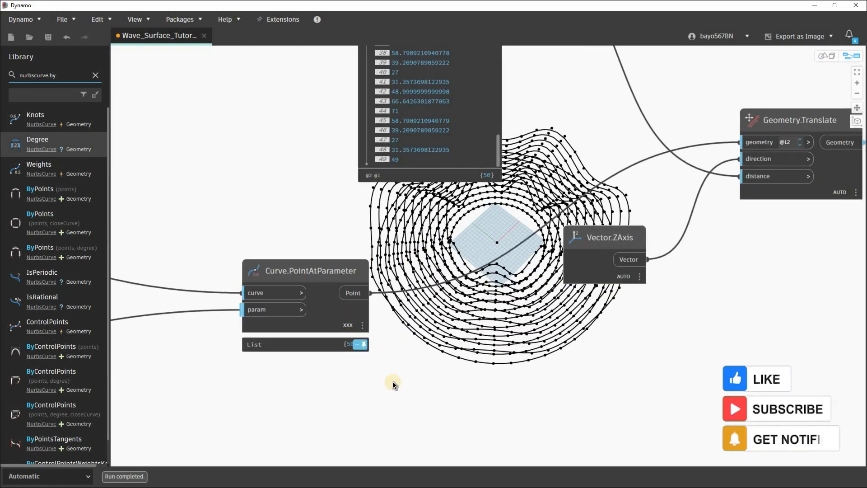
left_click(273, 302)
middle_click_drag(207, 400, 174, 322)
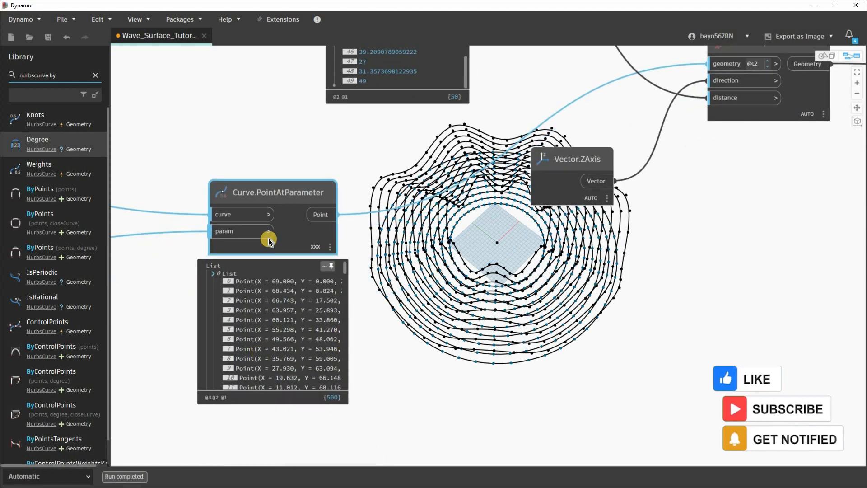
scroll(207, 338, "up", 4)
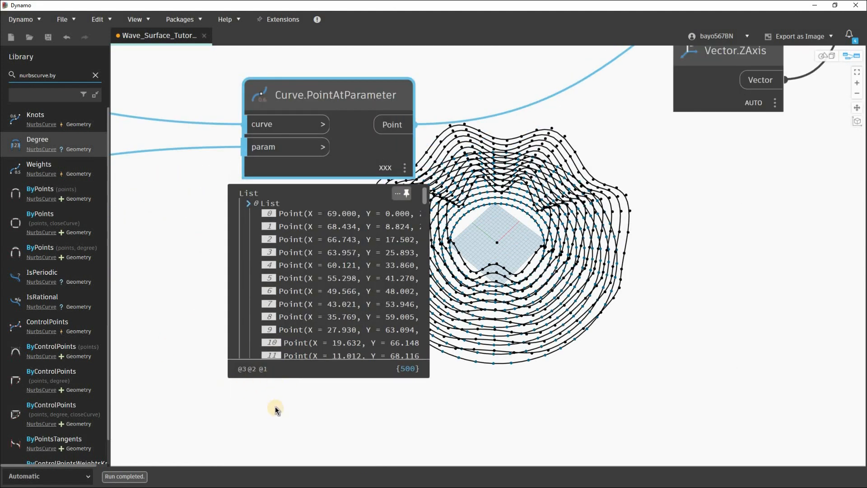
scroll(277, 389, "up", 4)
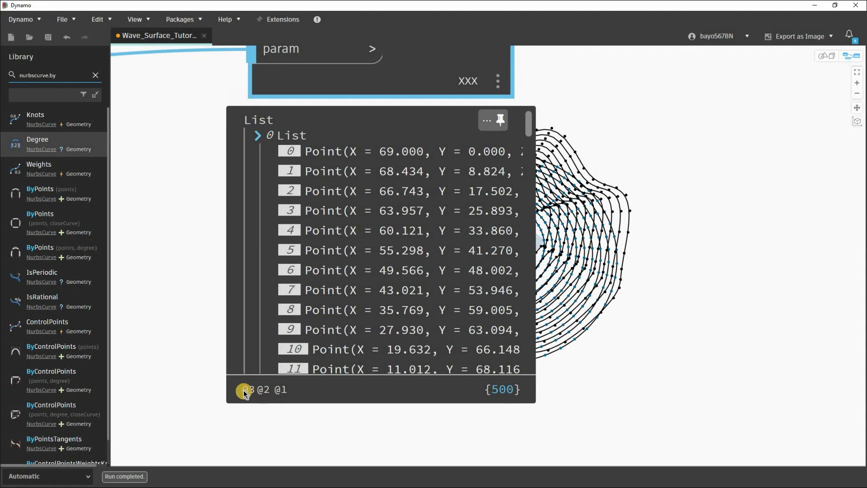
left_click(291, 154)
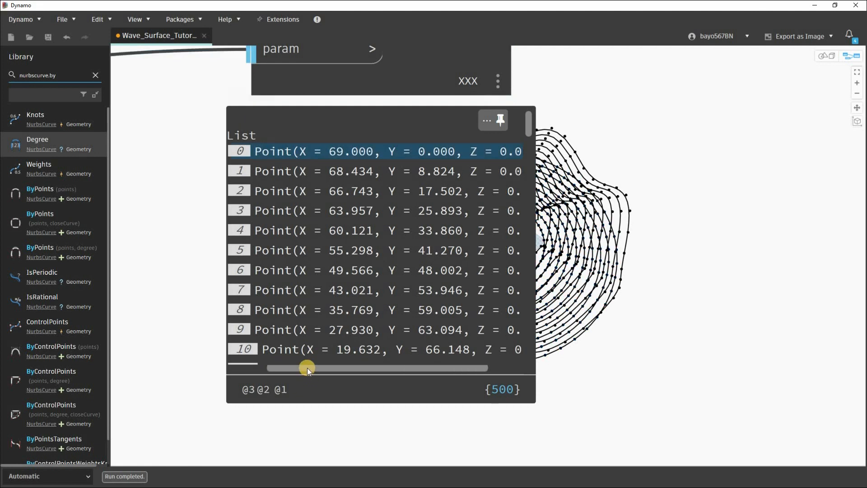
left_click(296, 148)
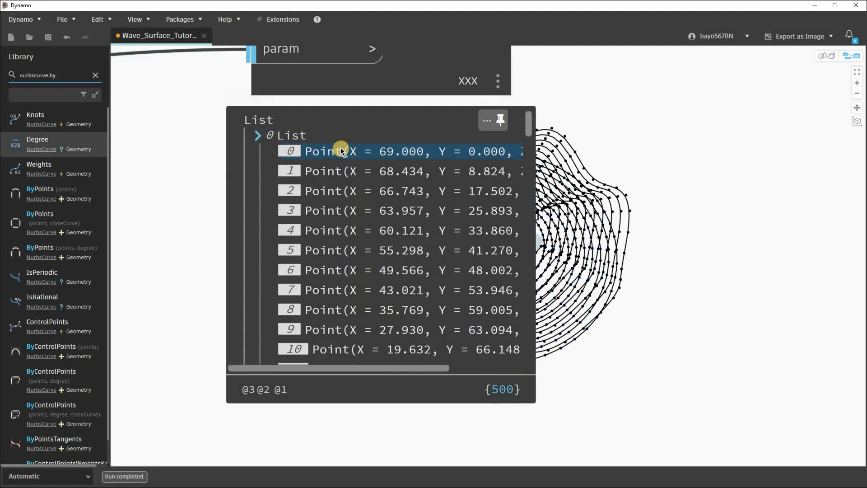
left_click(281, 138)
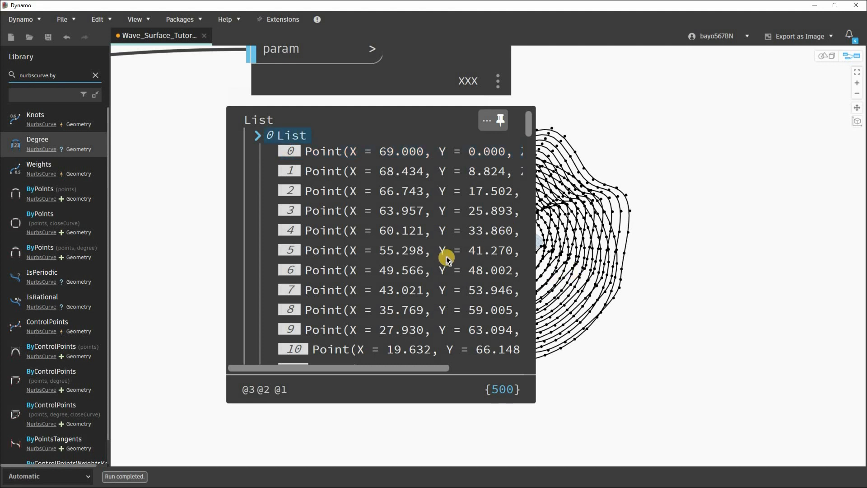
middle_click_drag(614, 264, 483, 242)
middle_click_drag(145, 97, 177, 97)
left_click(130, 111)
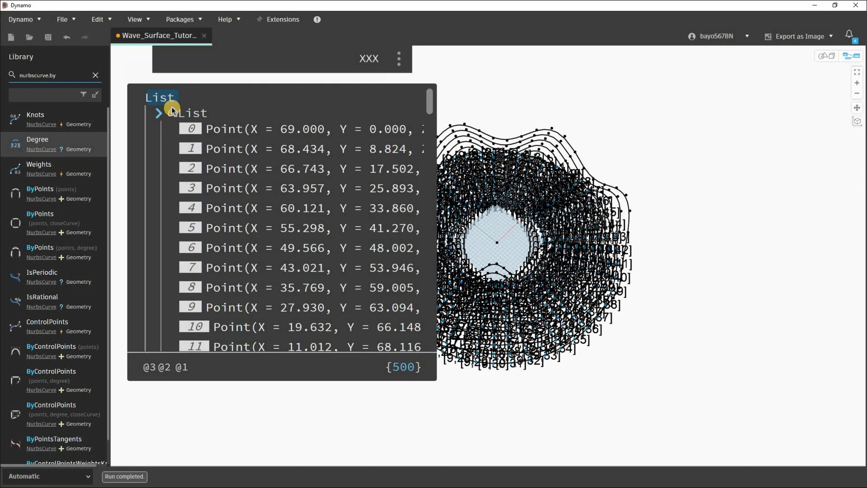
left_click(157, 98)
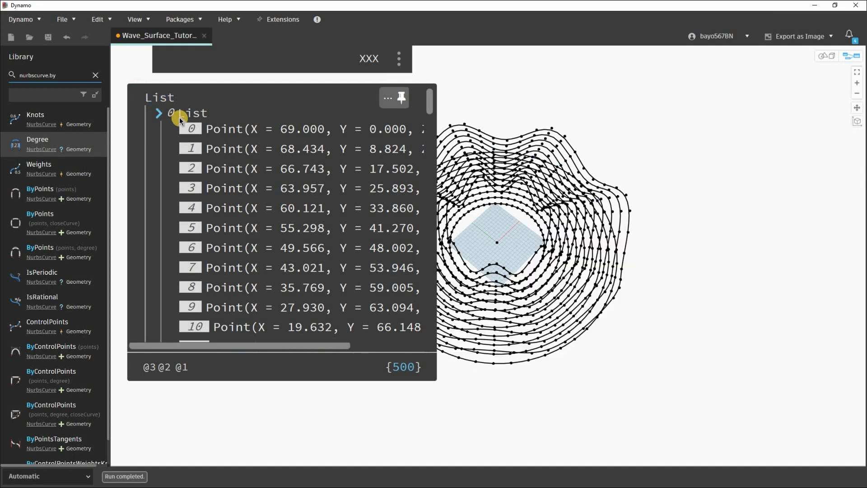
Examine the nested point lists in the Curve.PointAtParameter output, from sublist 0 through sublist 9
scroll(174, 169, "down", 5)
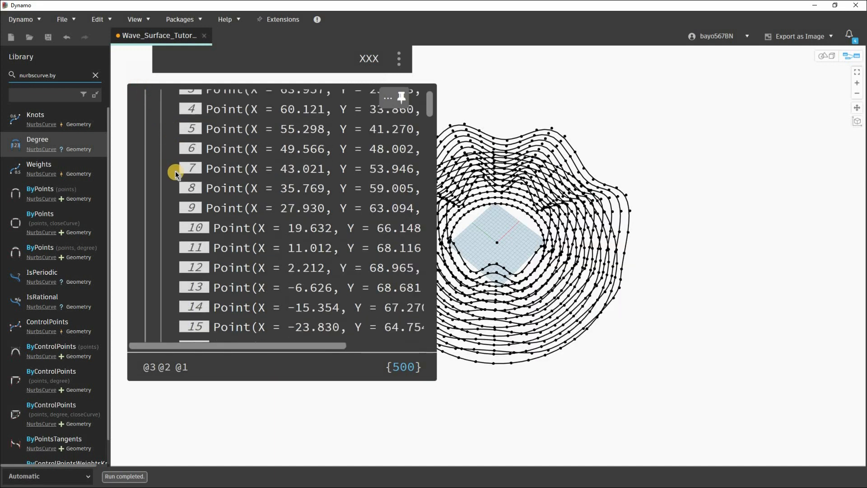
scroll(176, 174, "down", 4)
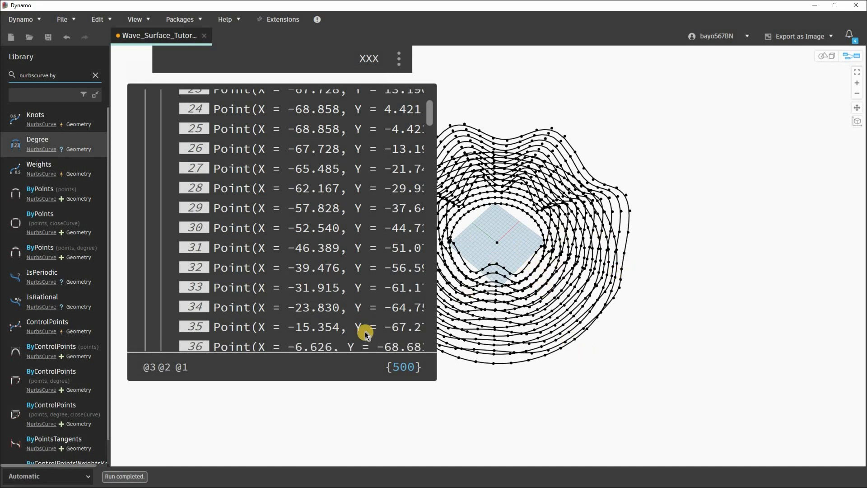
middle_click_drag(243, 237, 300, 311)
scroll(245, 216, "up", 6)
scroll(245, 199, "up", 3)
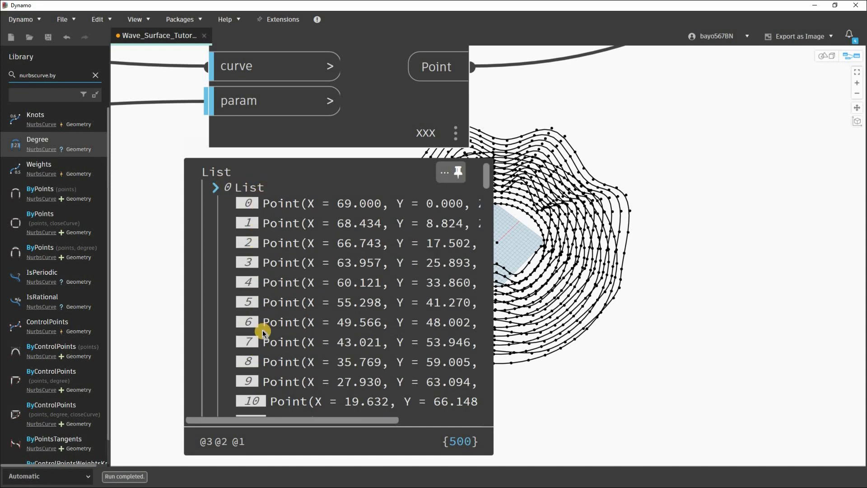
scroll(262, 329, "down", 15)
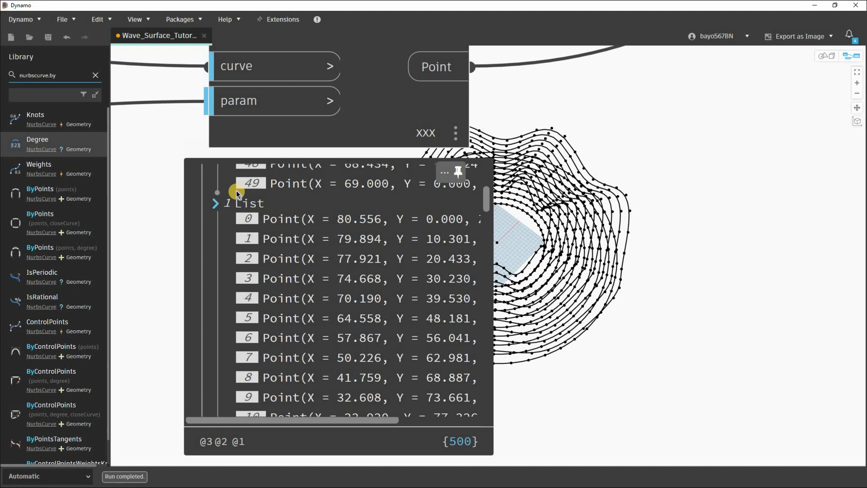
scroll(361, 203, "down", 1)
scroll(479, 200, "up", 1)
scroll(479, 355, "down", 20)
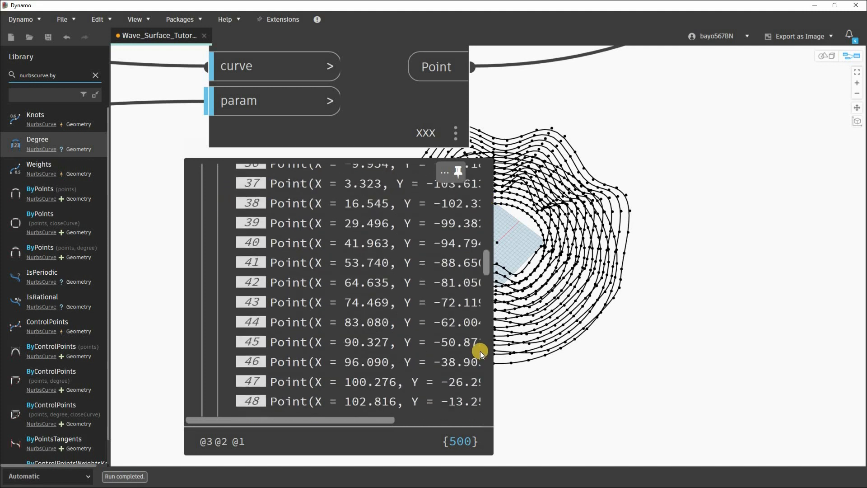
scroll(484, 388, "down", 20)
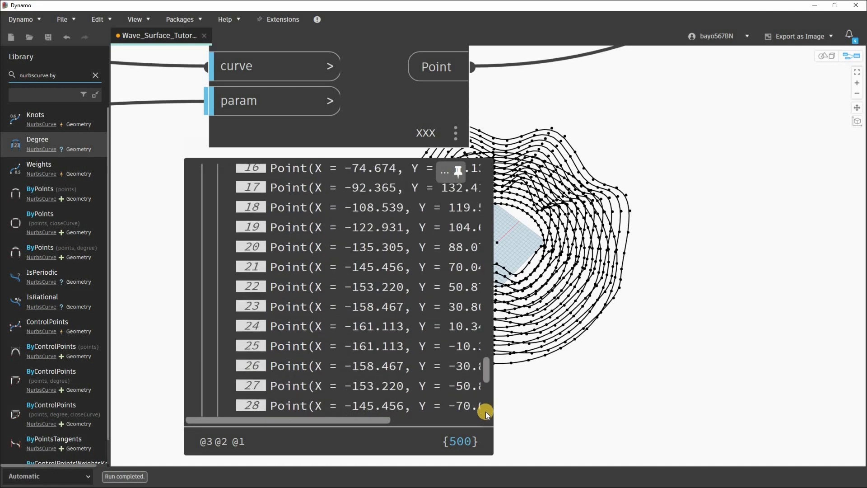
scroll(289, 350, "down", 12)
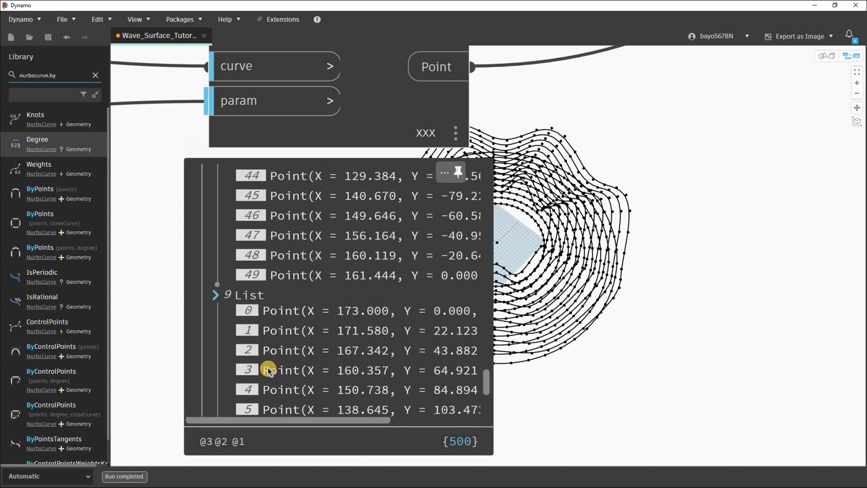
scroll(264, 340, "up", 1)
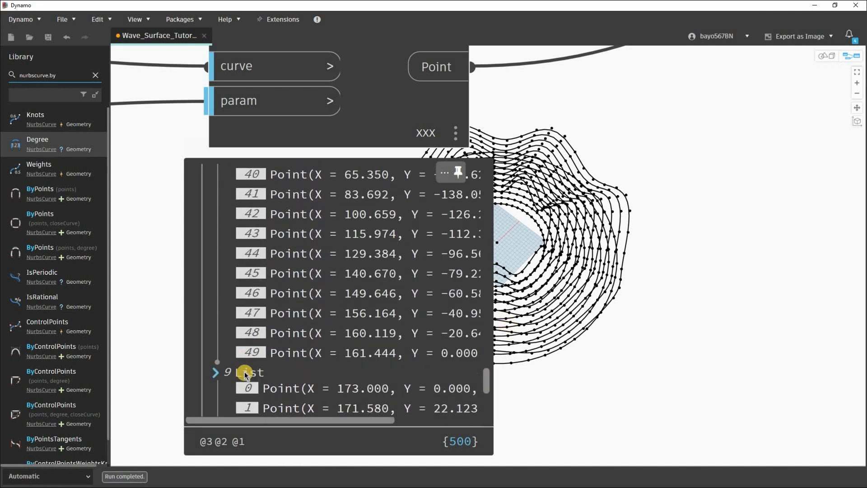
scroll(316, 407, "down", 2)
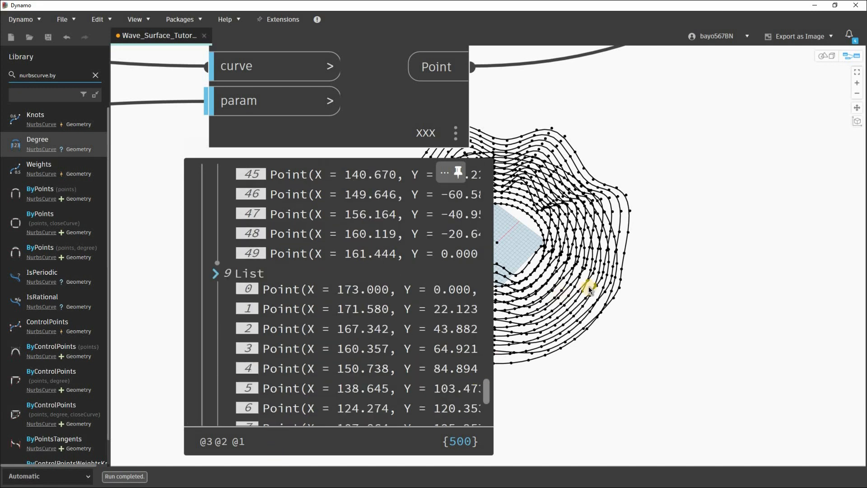
Examine the Curve.PointAtParameter point list and its connection into the geometry input of Geometry.Translate
scroll(407, 307, "up", 5)
scroll(616, 271, "down", 3)
middle_click_drag(785, 68, 478, 174)
scroll(461, 208, "up", 3)
scroll(274, 365, "down", 3)
middle_click_drag(202, 444, 542, 314)
scroll(283, 394, "down", 4)
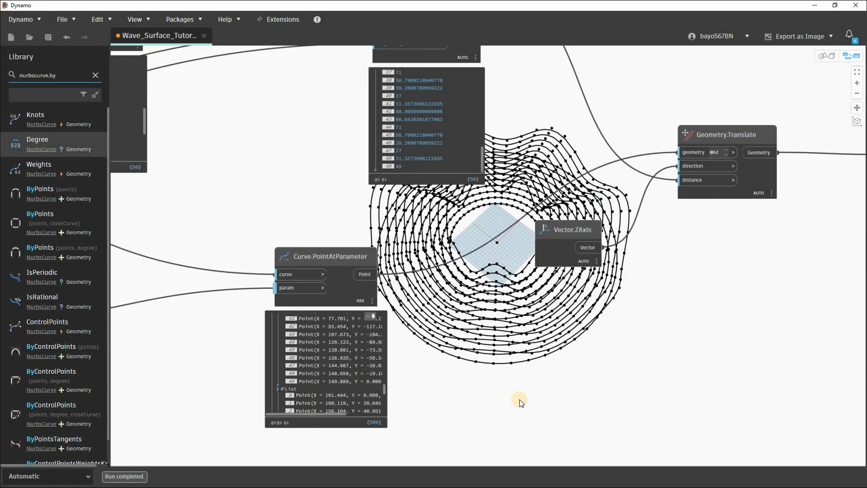
scroll(521, 402, "up", 3)
left_click_drag(515, 276, 548, 304)
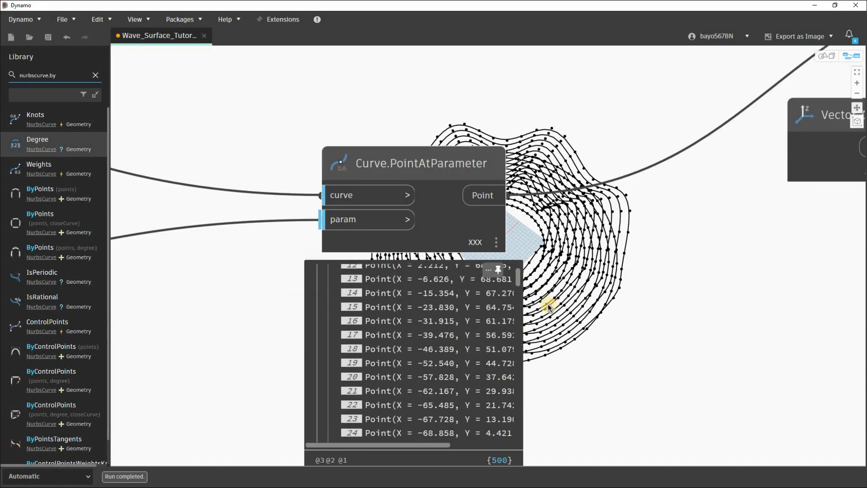
scroll(550, 303, "down", 2)
scroll(357, 259, "down", 2)
middle_click_drag(493, 114, 278, 279)
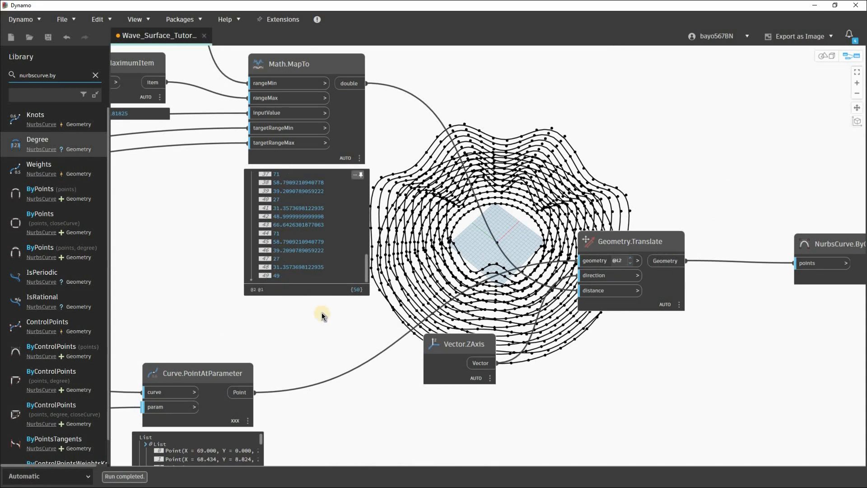
middle_click_drag(314, 422, 400, 329)
scroll(254, 258, "up", 3)
middle_click_drag(238, 381, 238, 246)
left_click(238, 245)
scroll(238, 245, "up", 2)
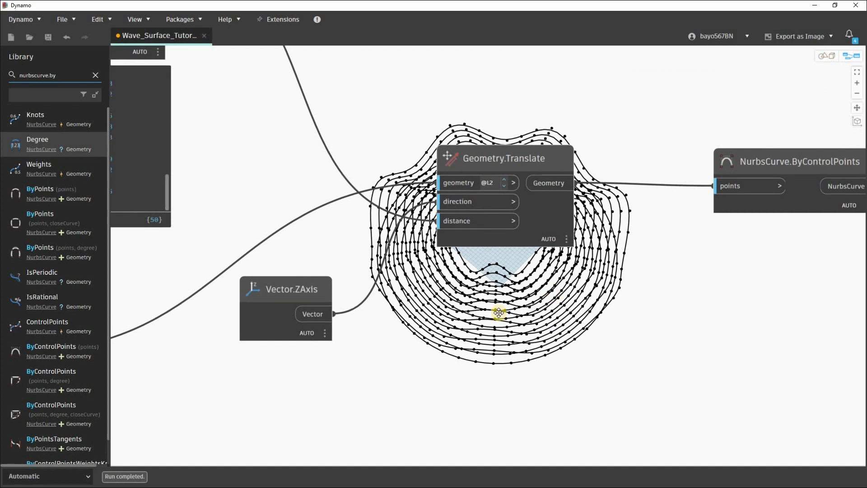
Orbit the 3D preview to view the wave curves from another angle and return to the graph
key("ctrl+b")
right_click_drag(548, 325, 637, 259)
key("ctrl+b")
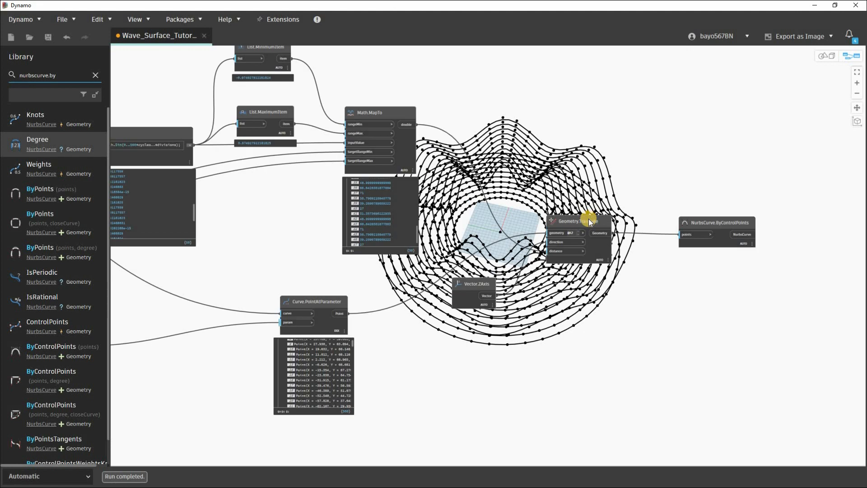
Turn off the geometry preview of the Geometry.Translate node
left_click(589, 219)
right_click(589, 219)
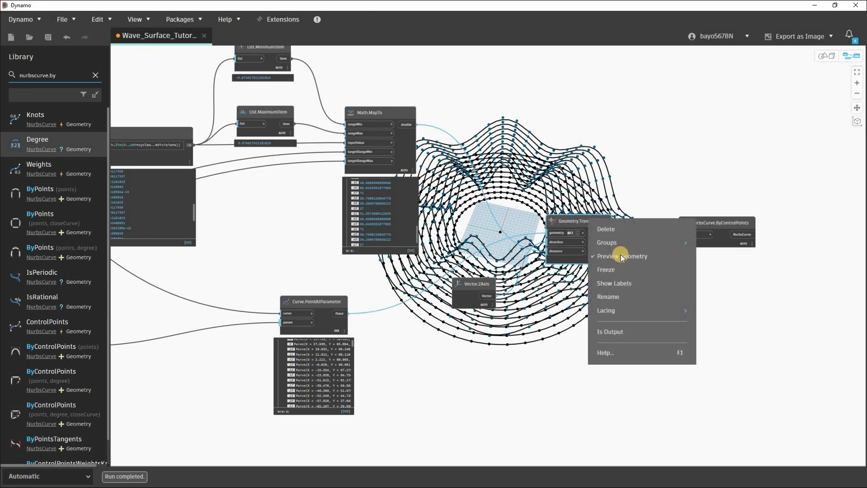
scroll(587, 230, "up", 1)
right_click(581, 222)
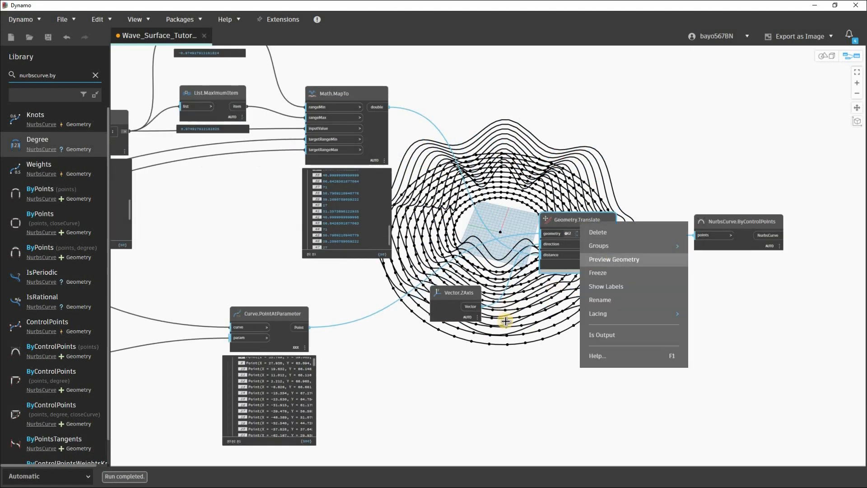
left_click(542, 337)
Turn off the geometry preview for all nodes in the "Create the circles." group
scroll(585, 333, "down", 3)
middle_click_drag(292, 347, 469, 319)
middle_click_drag(134, 185, 352, 183)
left_click(311, 191)
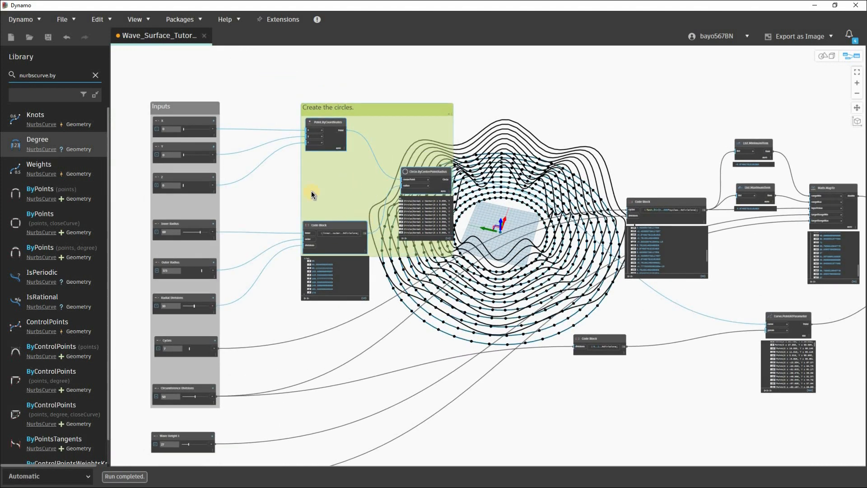
right_click(367, 210)
left_click(401, 214)
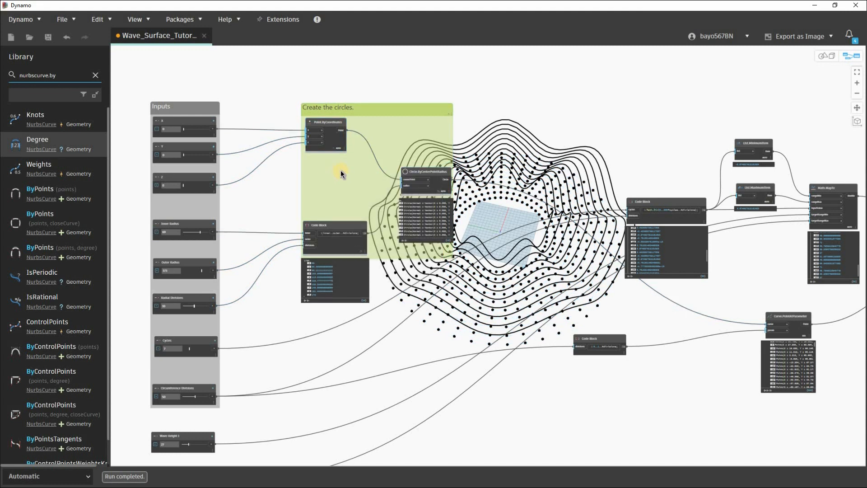
Turn off the geometry preview of the Curve.PointAtParameter node
middle_click_drag(794, 320, 420, 293)
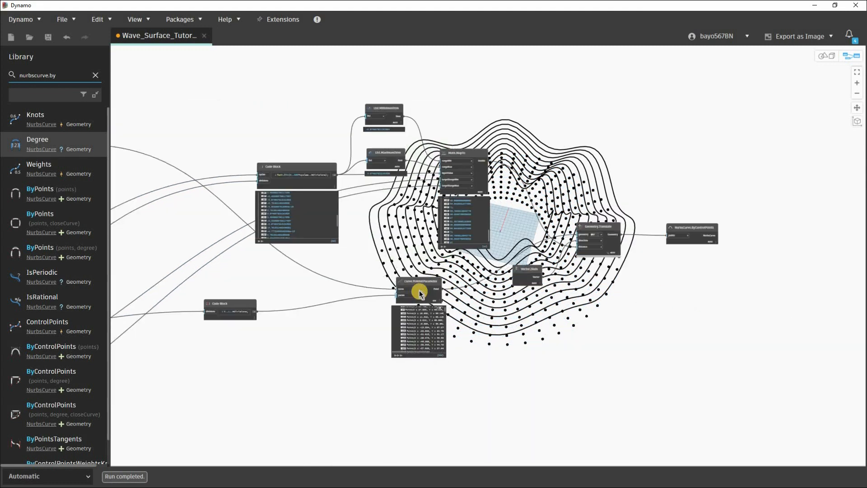
scroll(428, 291, "up", 3)
right_click(416, 290)
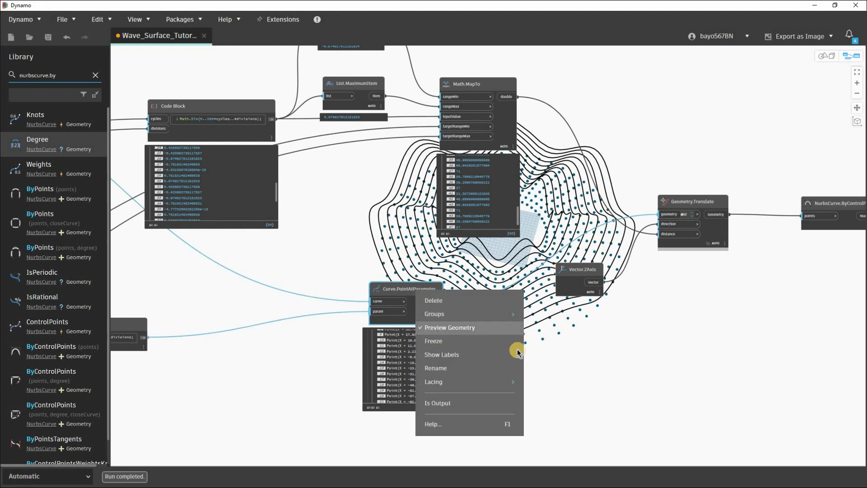
left_click(496, 328)
scroll(229, 335, "down", 5)
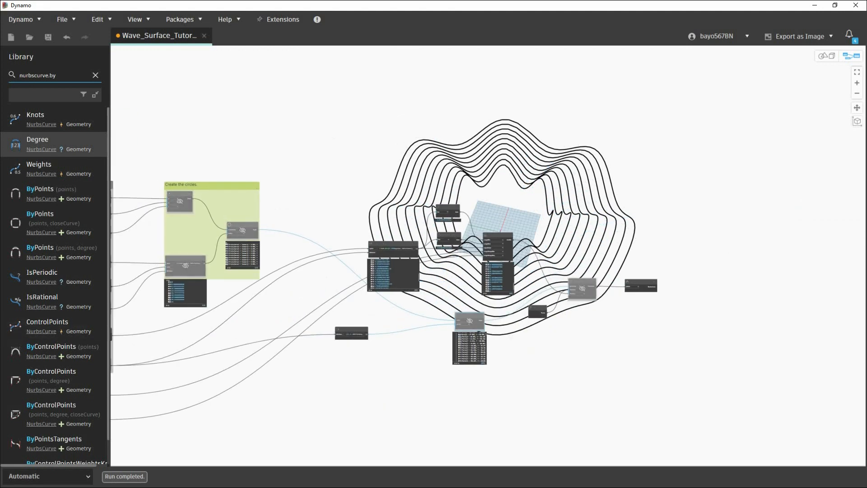
Group the sine, remapping, translation and NURBS curve nodes under the title "Create sine wave curves."
left_click_drag(310, 371, 306, 372)
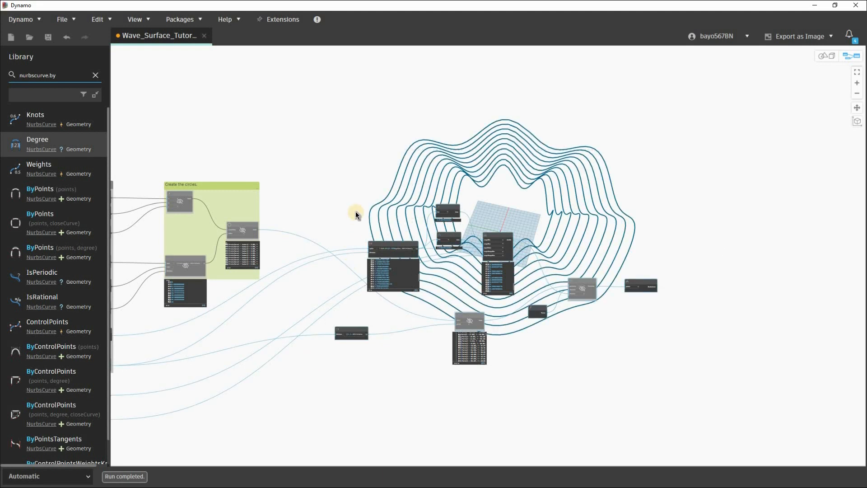
key("ctrl+g")
scroll(345, 190, "up", 3)
double_click(346, 186)
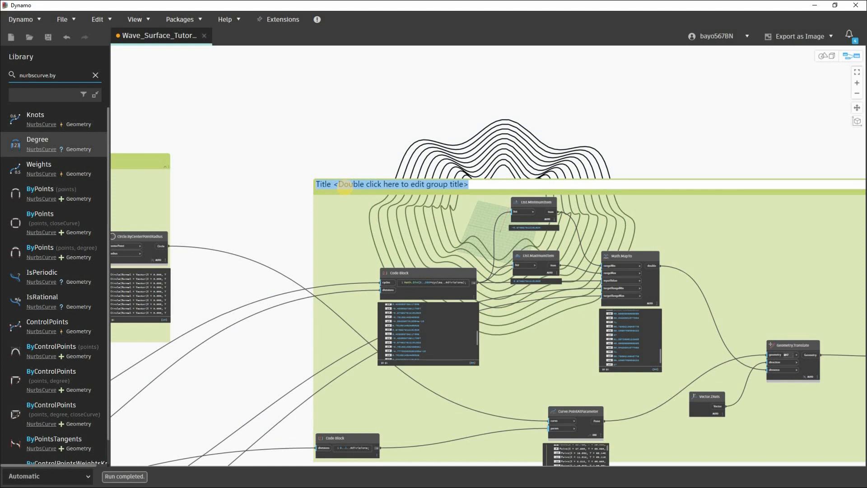
type("Create sine wave curv")
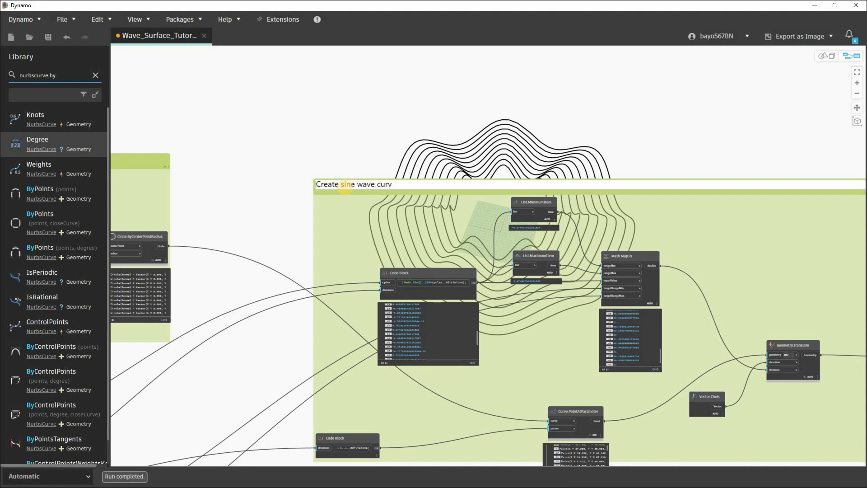
type(".")
left_click(368, 130)
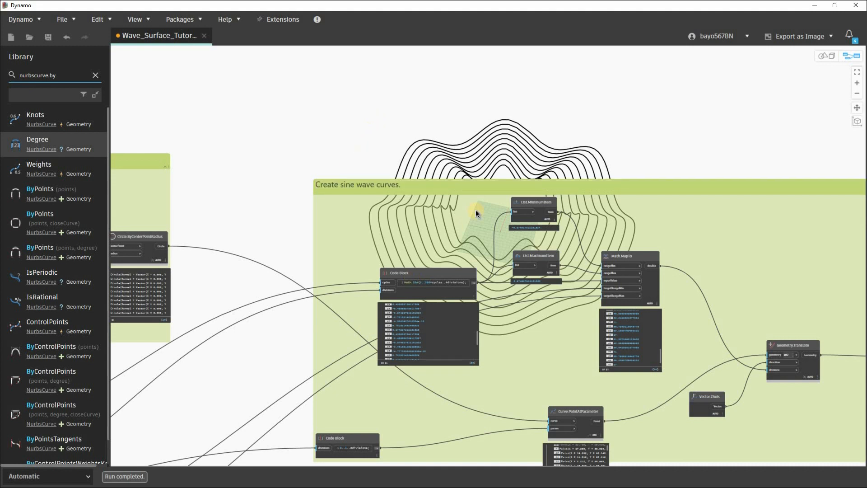
Inspect the wave curves up close in the 3D preview and return to the graph
scroll(370, 127, "down", 5)
middle_click_drag(733, 172, 862, 48)
key("ctrl+b")
right_click_drag(569, 264, 573, 283)
scroll(557, 303, "up", 3)
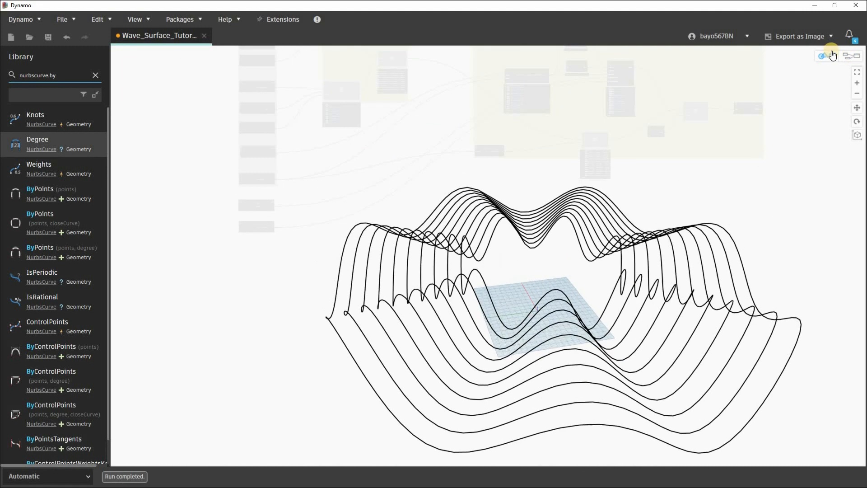
key("ctrl+b")
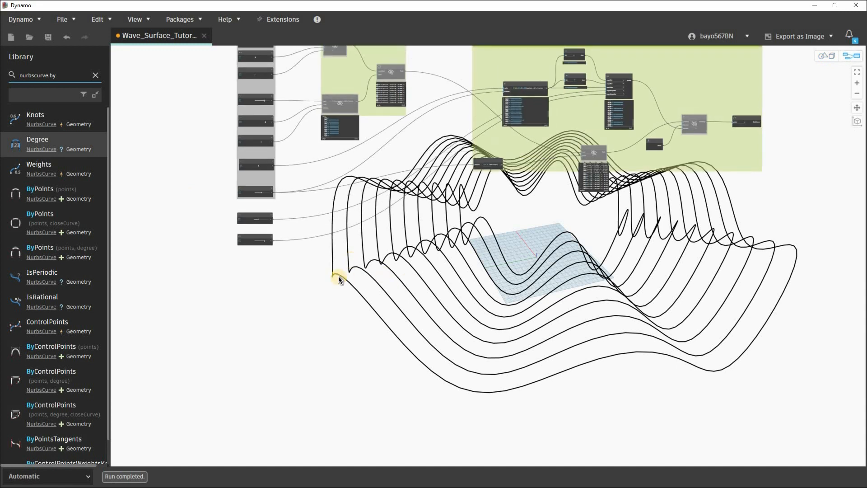
Set Wave Height 1 to 30 and Wave Height 2 to 97
scroll(279, 245, "up", 6)
mouse_move(284, 243)
left_mouse_down()
mouse_move(299, 242)
mouse_move(276, 244)
left_mouse_up()
left_click_drag(280, 313, 305, 310)
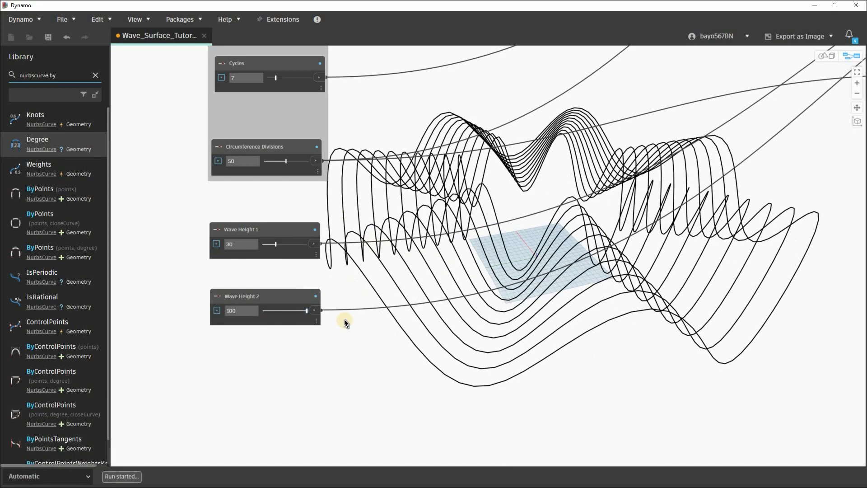
Set Circumference Divisions to 77
middle_click_drag(295, 157, 251, 273)
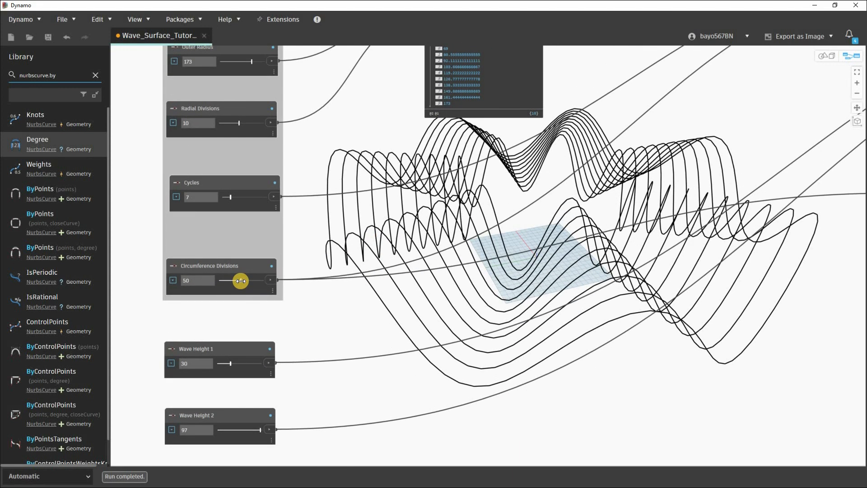
mouse_move(249, 281)
left_mouse_down()
mouse_move(263, 282)
mouse_move(223, 283)
mouse_move(252, 285)
left_mouse_up()
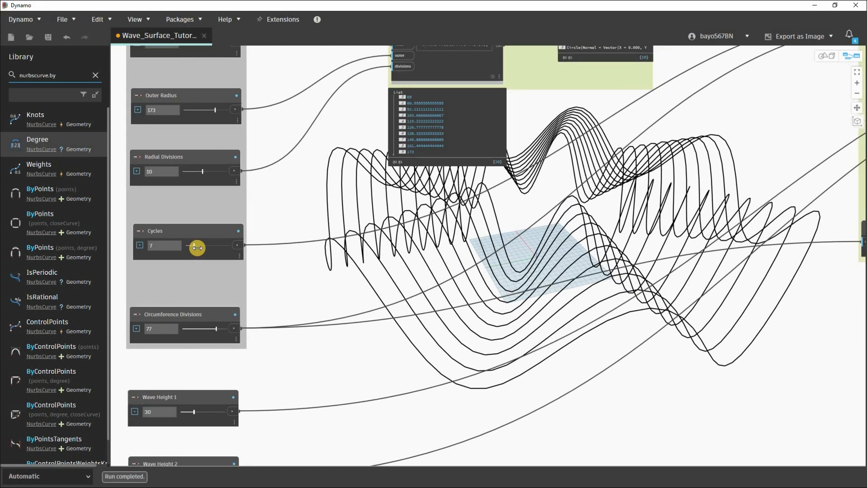
Try Cycles at 15 and inspect the curves from another angle in the 3D preview
left_click_drag(202, 247, 206, 247)
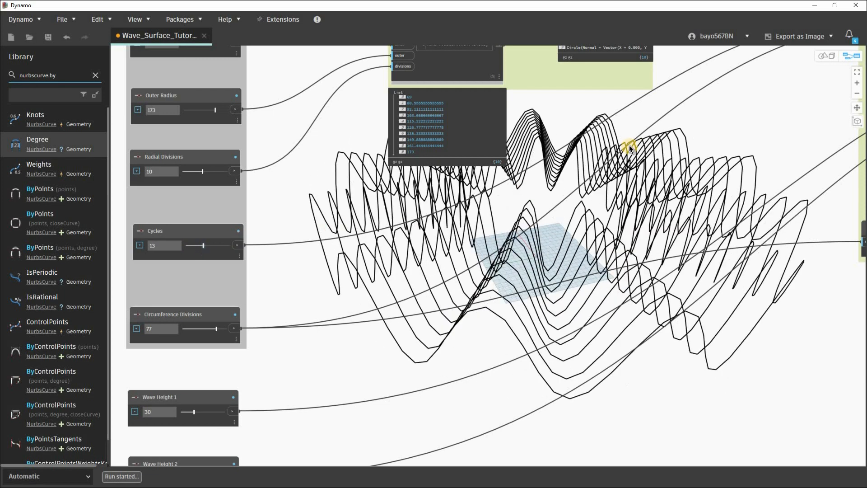
key("ctrl+b")
right_click_drag(731, 151, 420, 233)
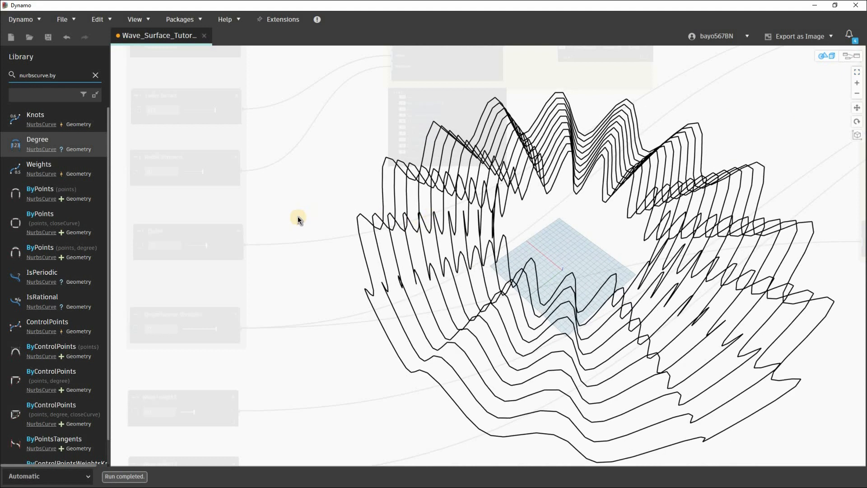
key("ctrl+b")
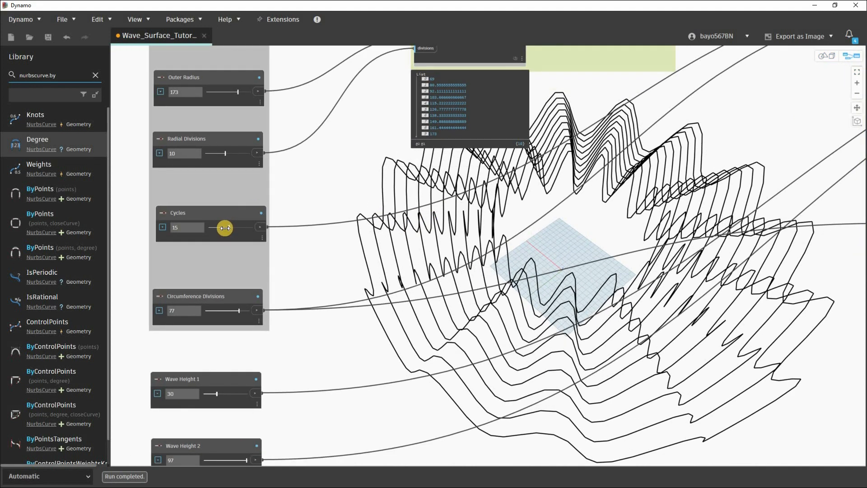
Set Cycles back to 7
left_click_drag(223, 229, 217, 231)
right_click(217, 230)
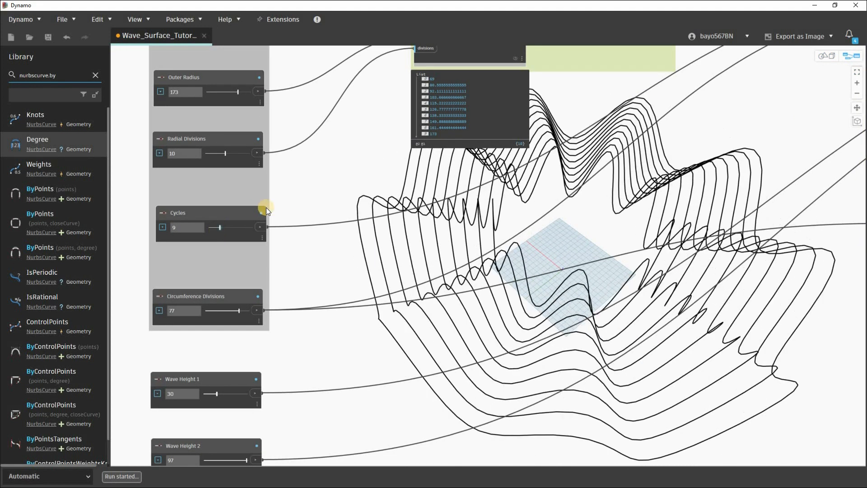
left_click(286, 227)
Set Radial Divisions to 20
middle_click_drag(207, 206, 182, 259)
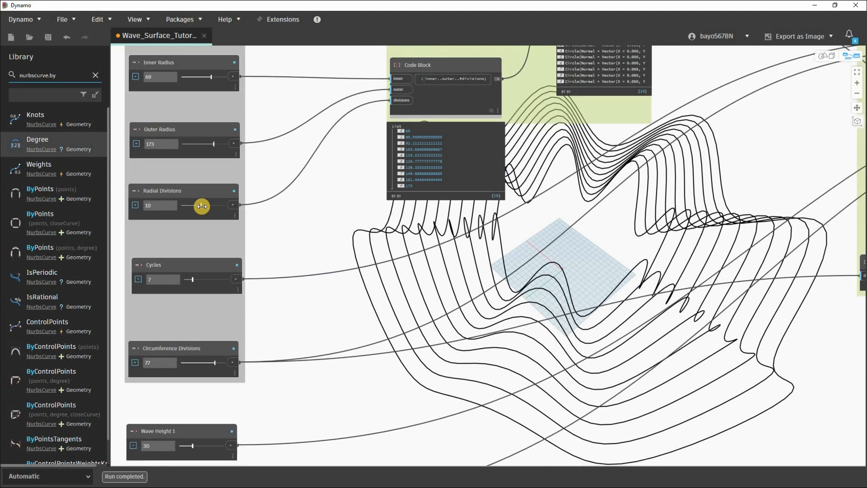
left_click_drag(207, 207, 235, 208)
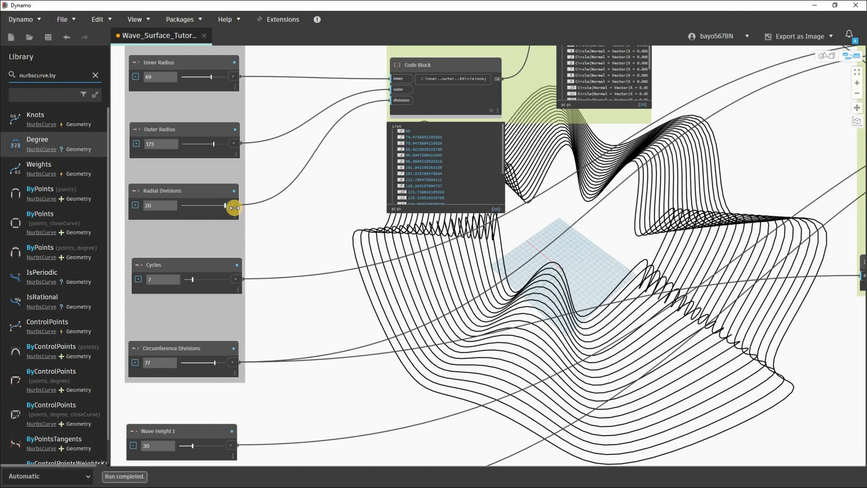
Select the Wave Height 1 and Wave Height 2 sliders together with the sliders of the Inputs group
scroll(309, 228, "down", 3)
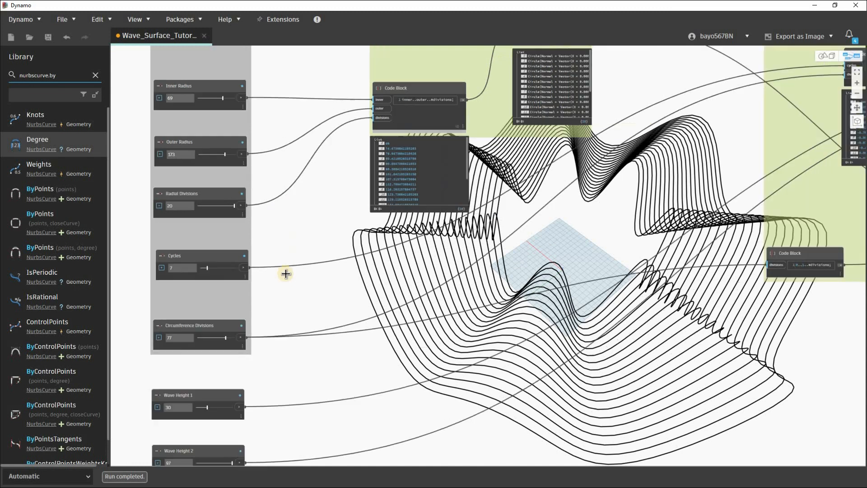
left_click_drag(301, 243, 175, 406)
scroll(196, 331, "up", 2)
right_click(208, 326)
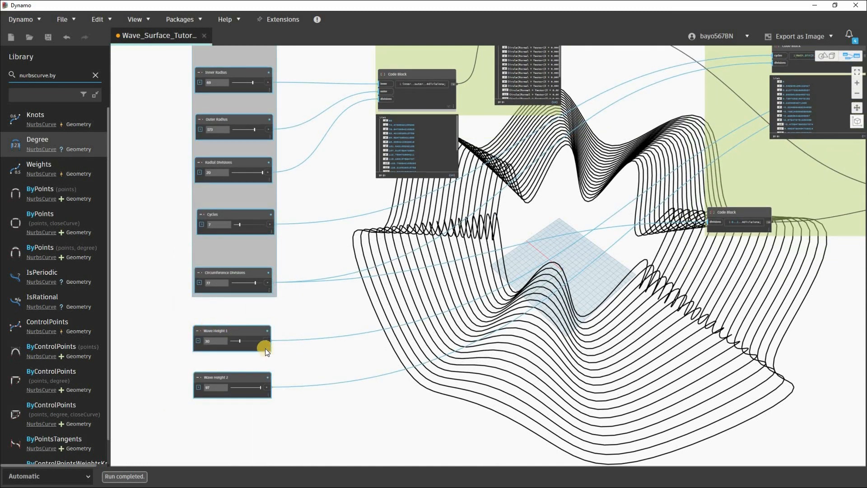
left_click(346, 376)
scroll(315, 317, "down", 5)
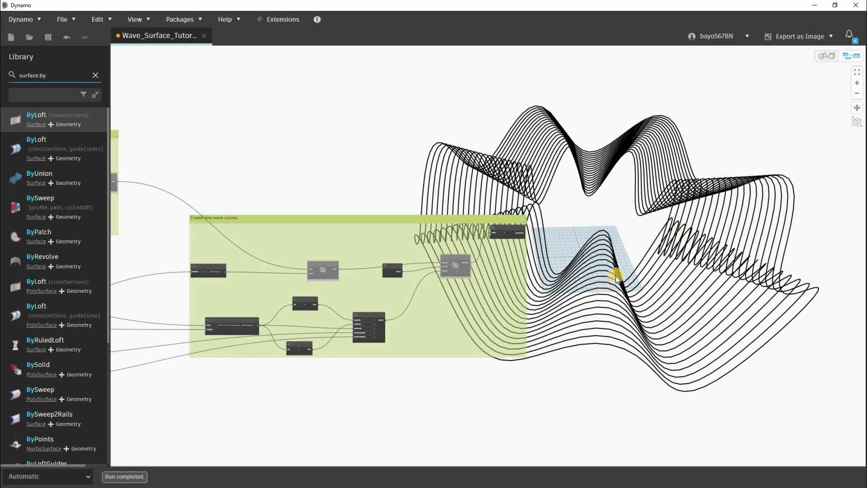
Inspect the closely spaced wave curves in the 3D preview and return to the graph
key("ctrl+b")
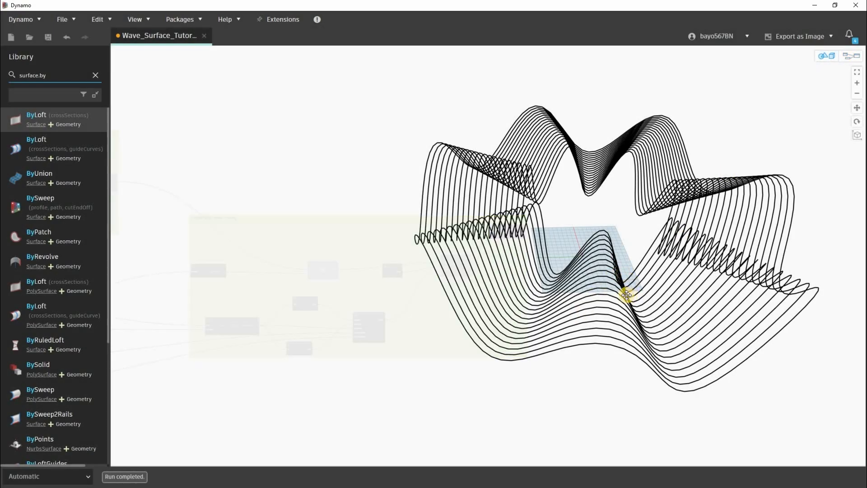
scroll(269, 215, "up", 5)
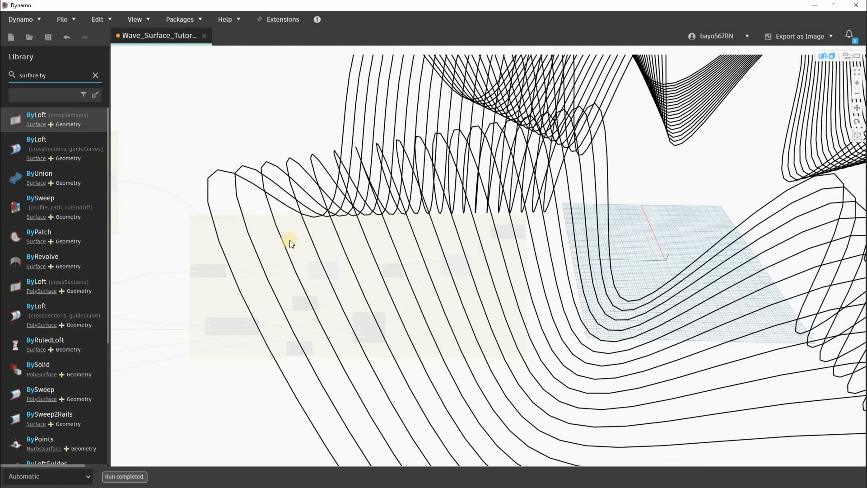
scroll(460, 306, "down", 5)
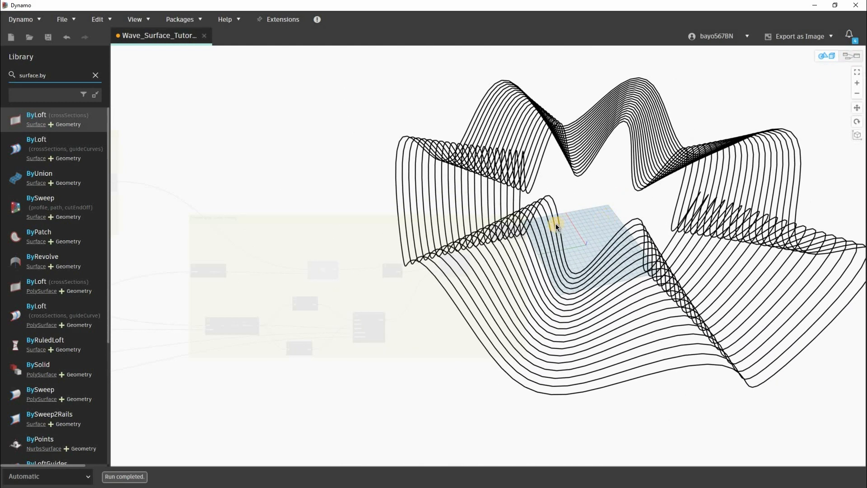
key("ctrl+b")
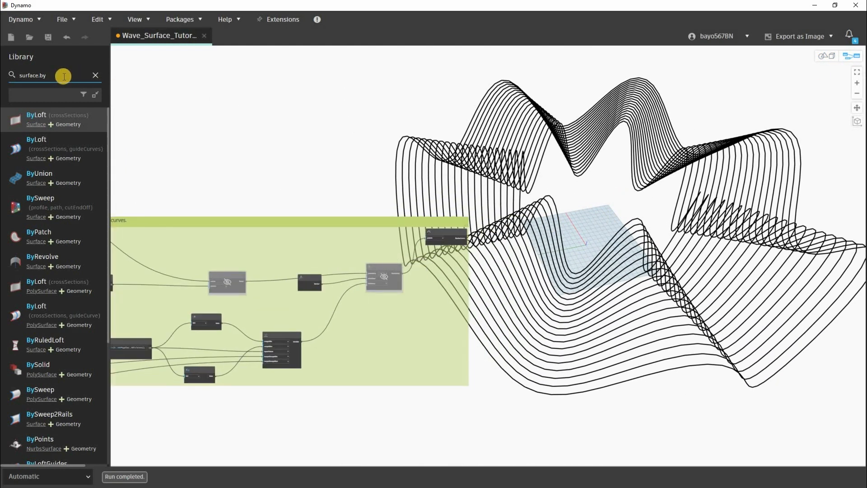
Add a Surface.ByLoft node beside NurbsCurve.ByControlPoints and feed the NurbsCurve output into its crossSections input
left_click(64, 77)
type("surface.by")
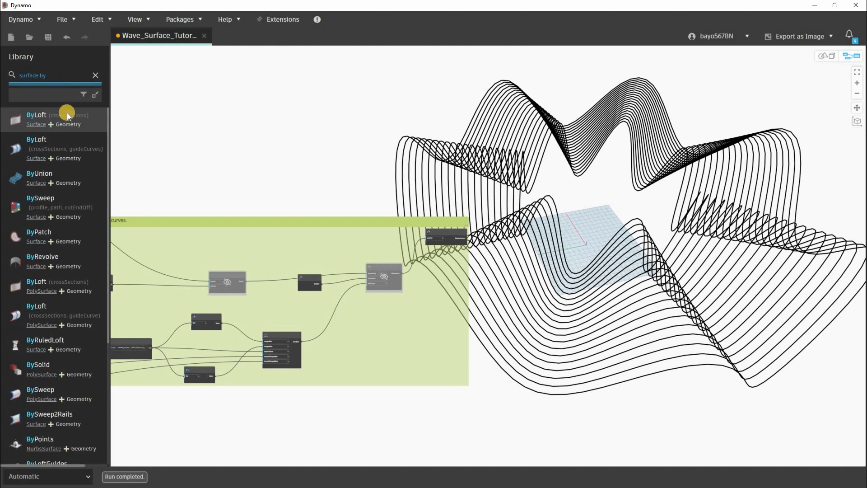
left_click(67, 114)
scroll(497, 235, "up", 3)
scroll(500, 255, "up", 1)
left_click_drag(499, 261, 492, 185)
left_click(492, 186)
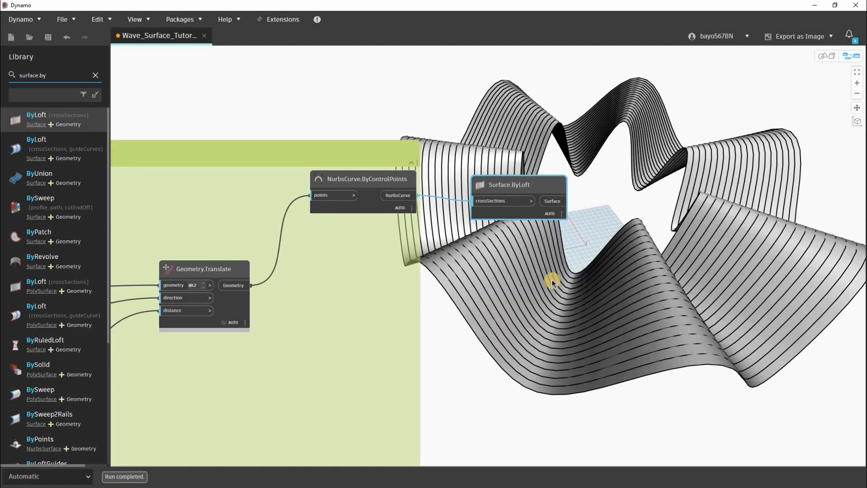
left_click(561, 223)
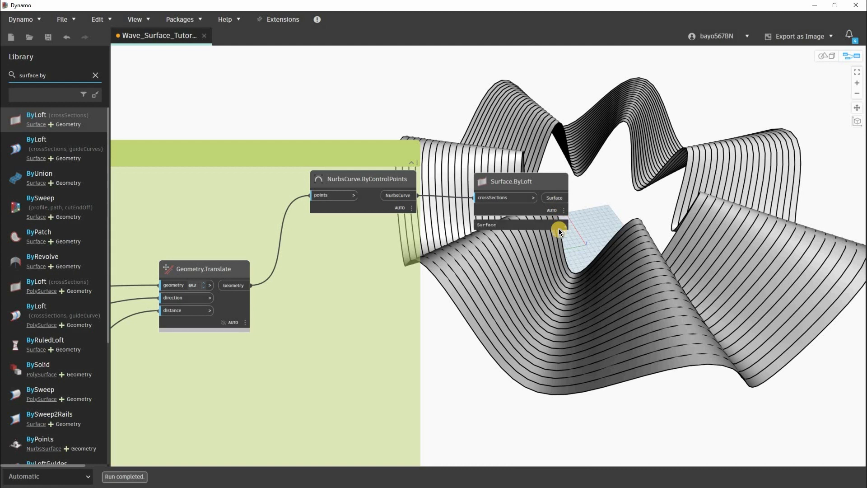
left_click(706, 159)
Examine the lofted wave surface up close and from several angles in the 3D preview, and return to the graph
key("ctrl+b")
right_click_drag(487, 258, 384, 324)
scroll(383, 325, "up", 5)
right_click_drag(279, 272, 284, 230)
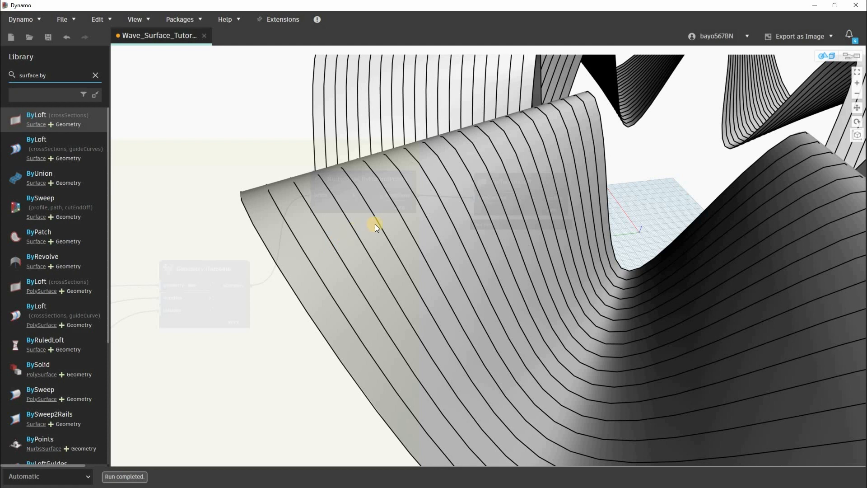
scroll(538, 165, "down", 3)
scroll(662, 179, "down", 3)
right_click_drag(662, 179, 855, 54)
middle_click_drag(855, 54, 810, 68)
key("ctrl+b")
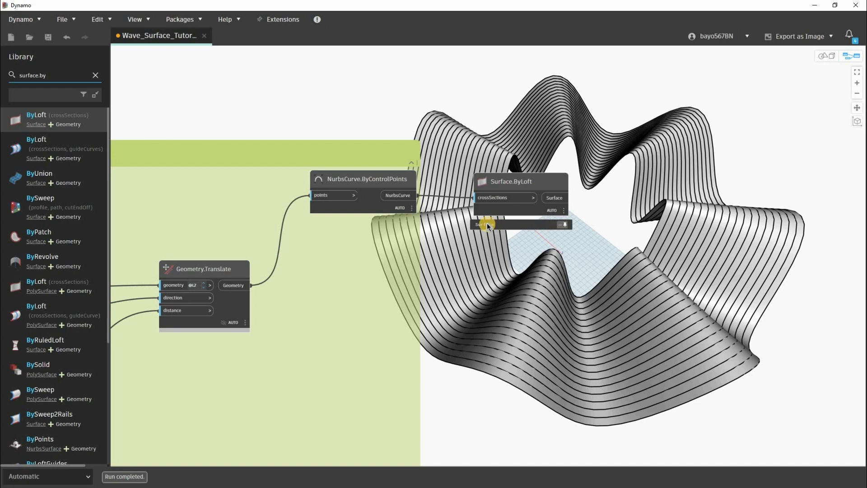
Delete the Surface.ByLoft node and check the remaining wave curves in the 3D preview
right_click(476, 234)
left_click(508, 179)
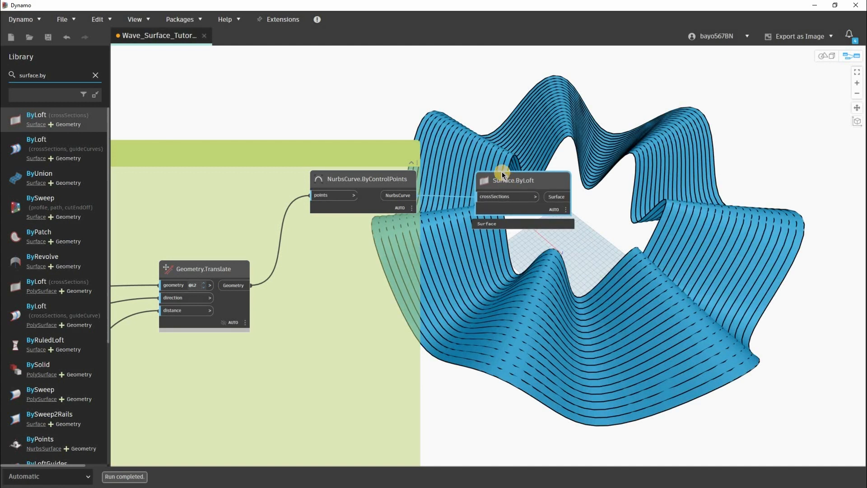
key("Delete")
left_click(827, 58)
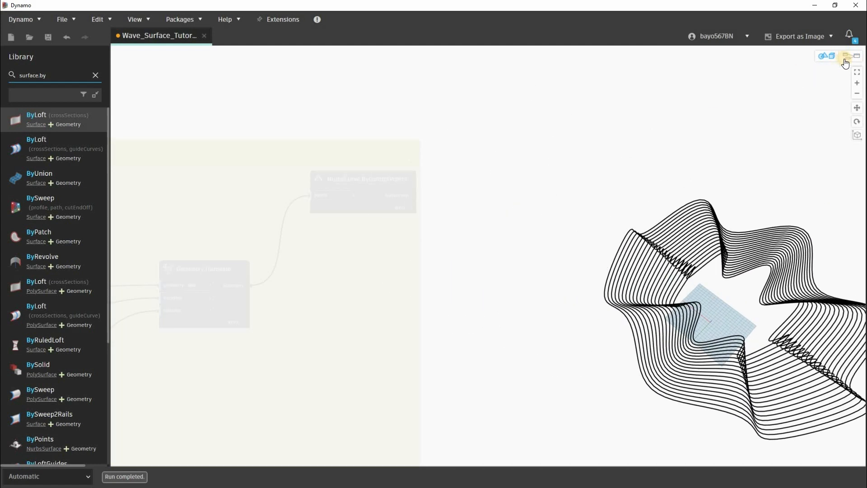
left_click(845, 59)
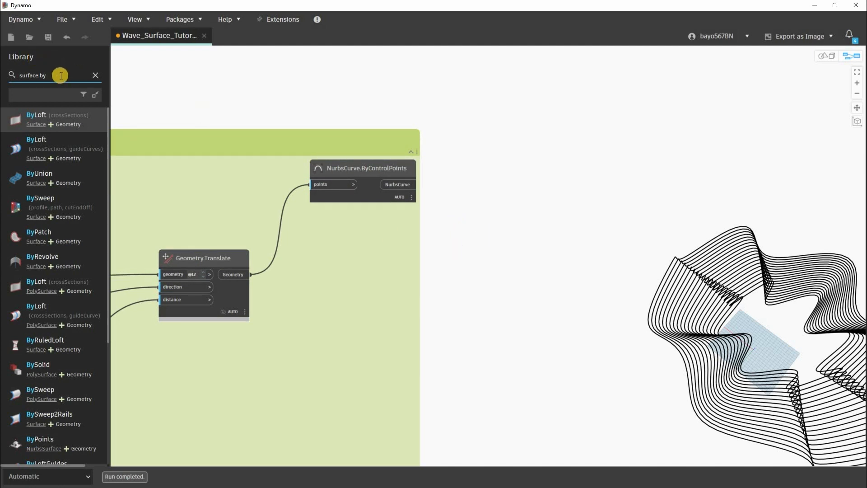
Add a List.OfRepeatedItem node and place it beside the NurbsCurve.ByControlPoints node
left_click(61, 75)
key("BackSpace")
type("list.ofre")
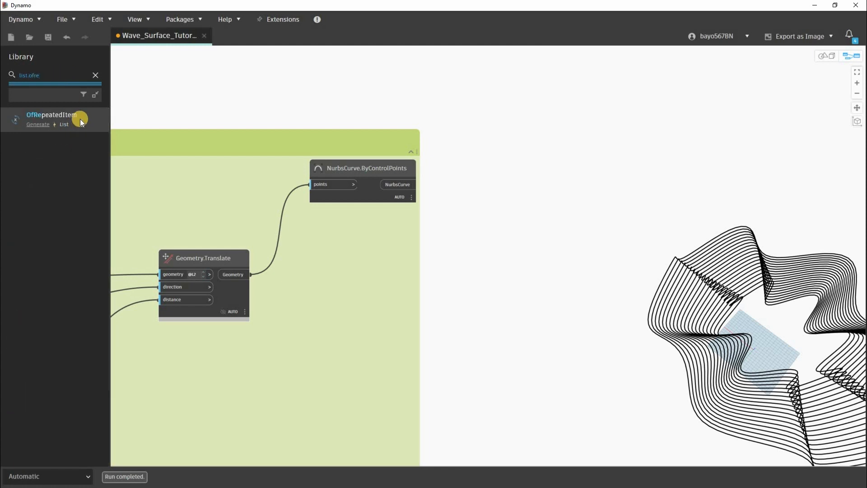
key("Return")
middle_click_drag(518, 195, 471, 197)
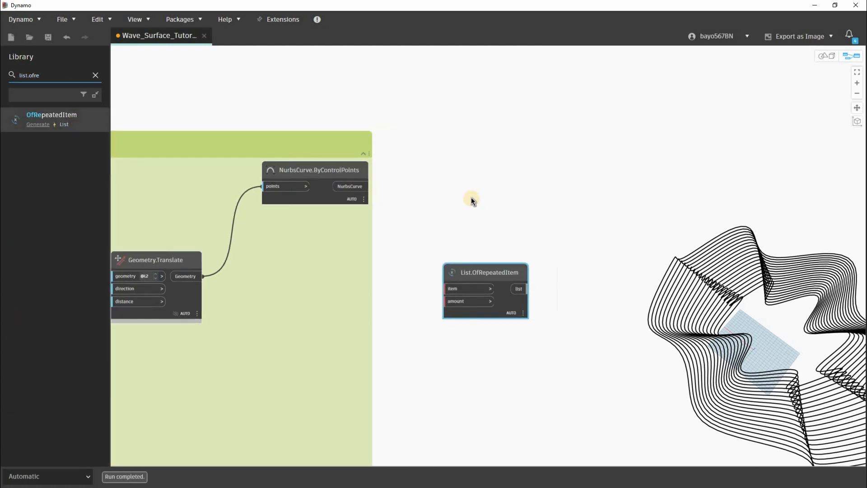
left_click_drag(464, 269, 468, 194)
Connect the NurbsCurve output to the item input of List.OfRepeatedItem, leaving wide spacing between the two nodes
scroll(468, 193, "up", 3)
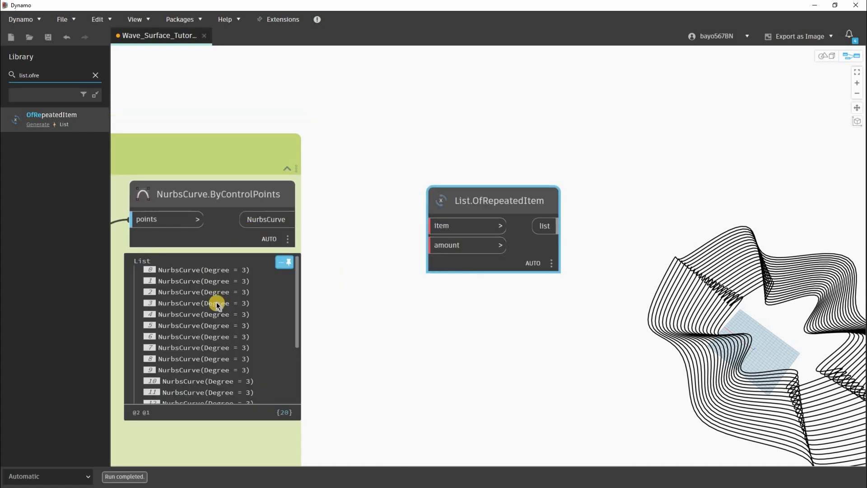
left_click(216, 302)
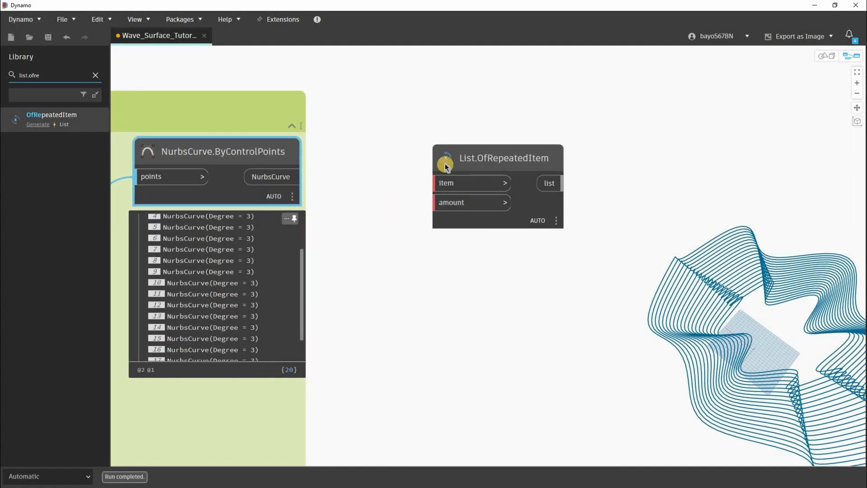
left_click_drag(437, 159, 455, 156)
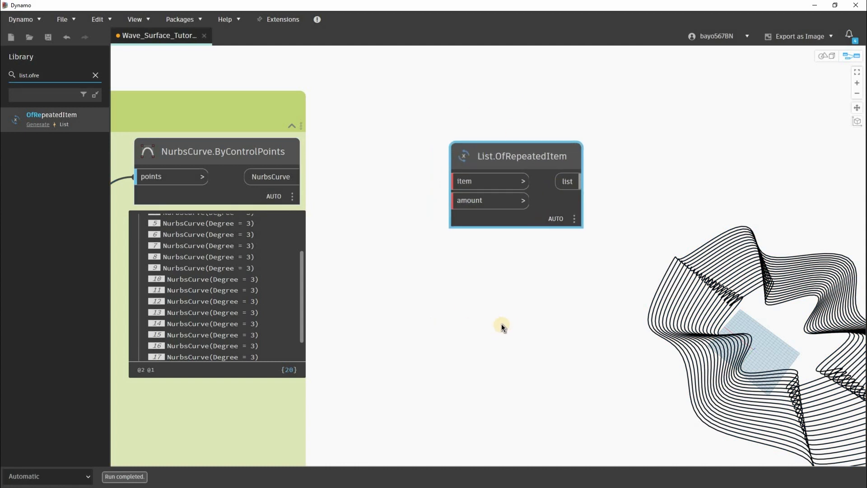
middle_click_drag(449, 308, 431, 308)
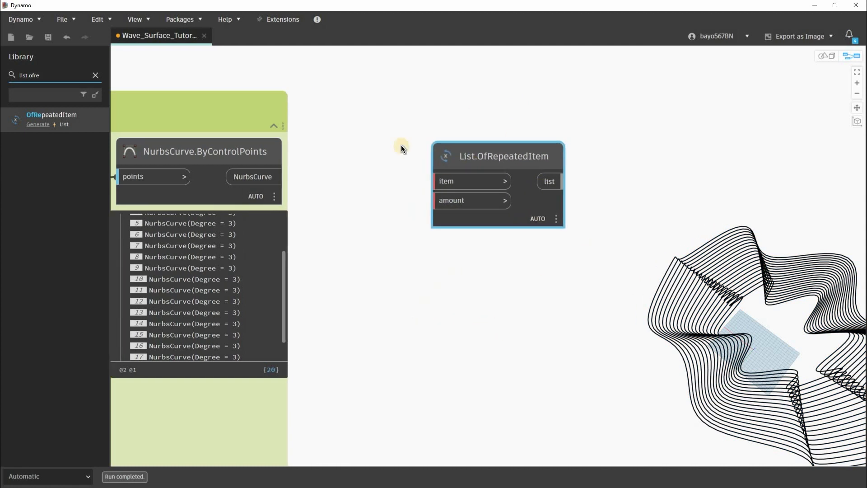
left_click_drag(467, 159, 497, 156)
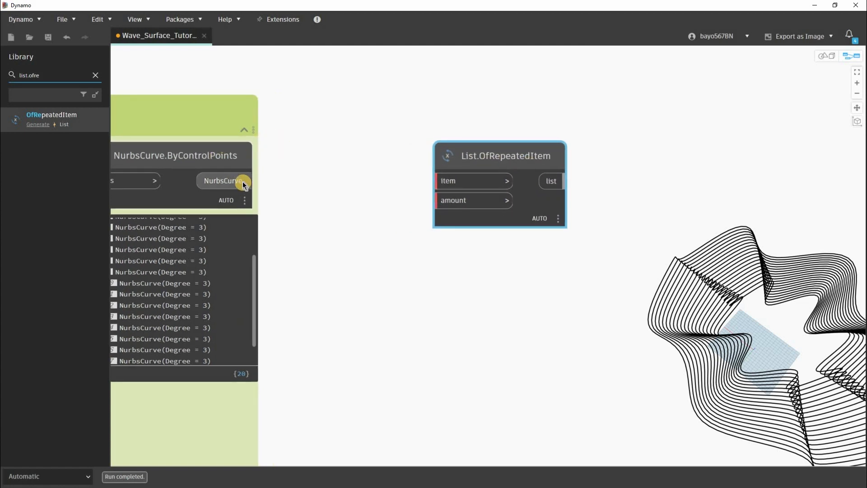
left_click_drag(242, 182, 434, 181)
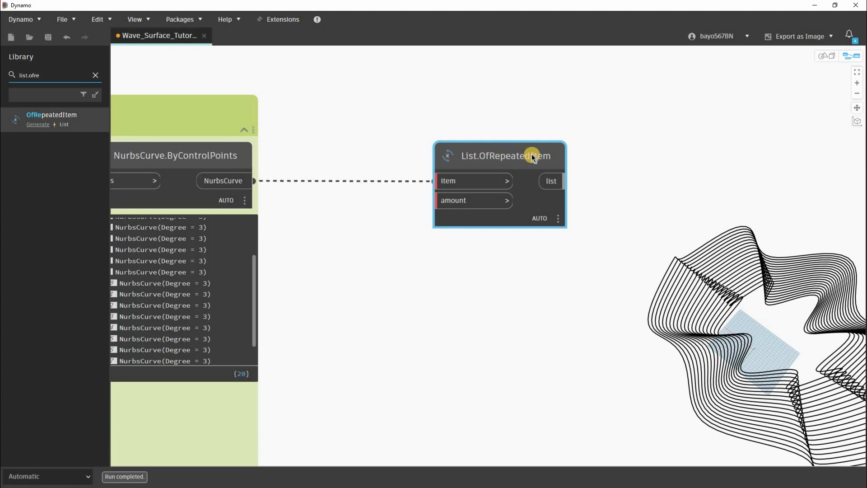
left_click_drag(533, 155, 564, 154)
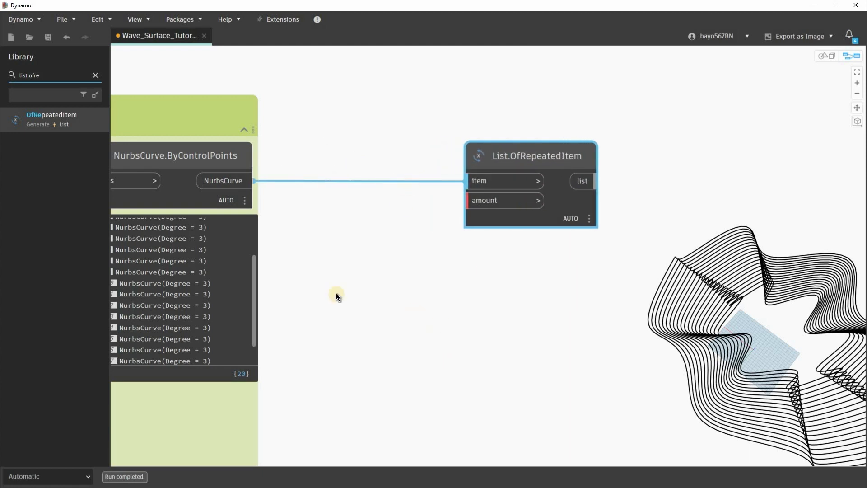
middle_click_drag(356, 267, 338, 267)
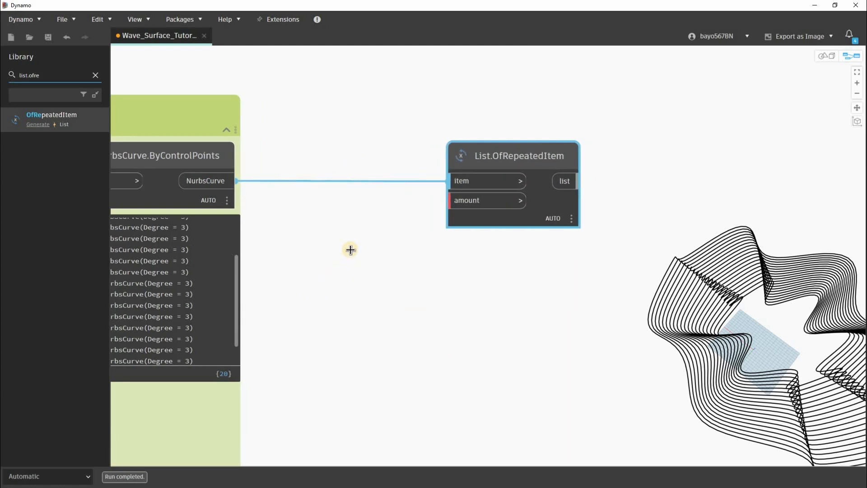
Create a code block containing 2 and connect it to the amount input of List.OfRepeatedItem
double_click(347, 278)
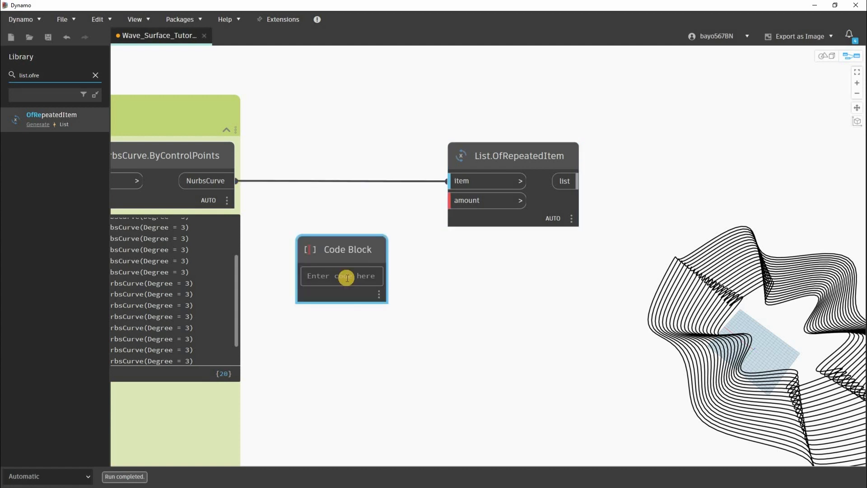
type("2")
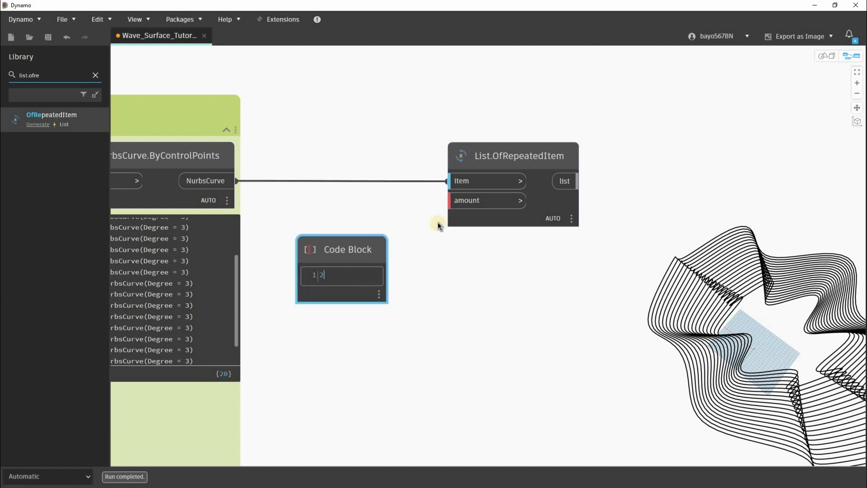
left_click(401, 256)
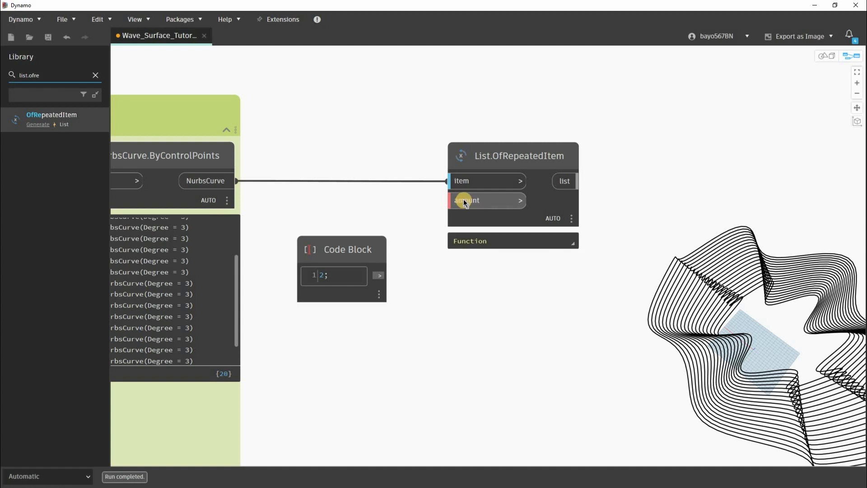
left_click(381, 276)
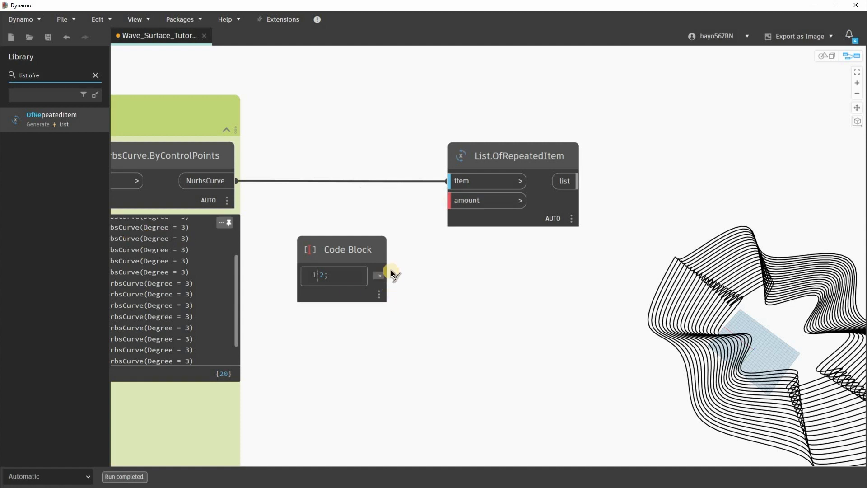
left_click(446, 197)
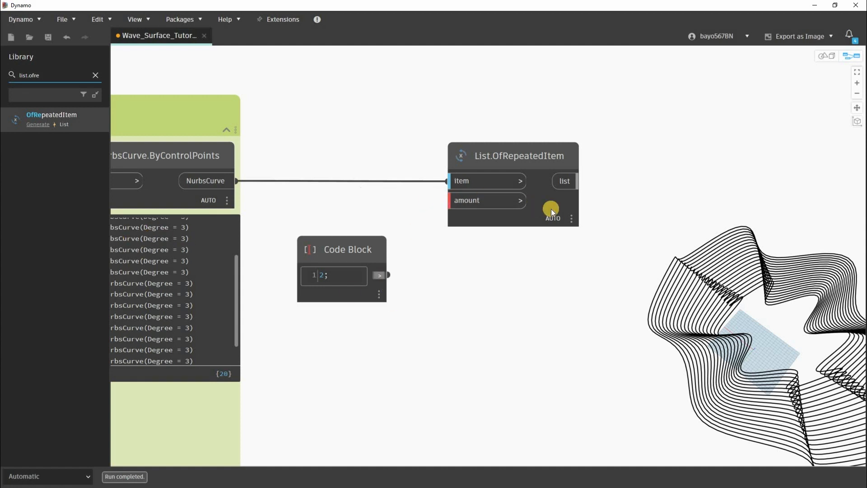
Pin the List.OfRepeatedItem output preview and compare its nested lists with the NurbsCurve.ByControlPoints list
mouse_move(467, 228)
left_click(567, 242)
middle_click_drag(552, 247, 444, 184)
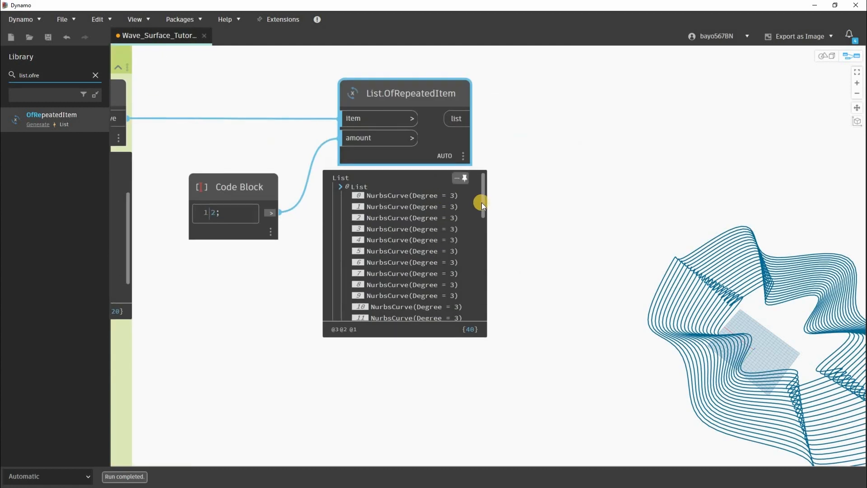
scroll(479, 234, "down", 8)
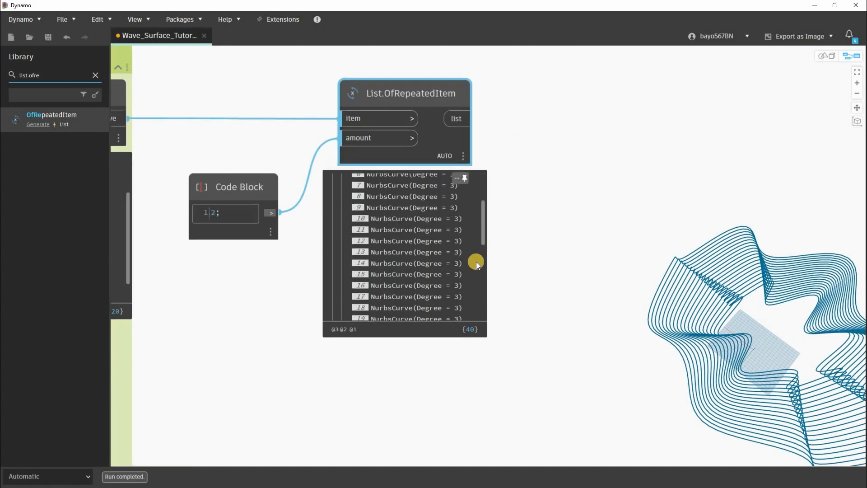
scroll(475, 259, "down", 1)
scroll(475, 259, "up", 1)
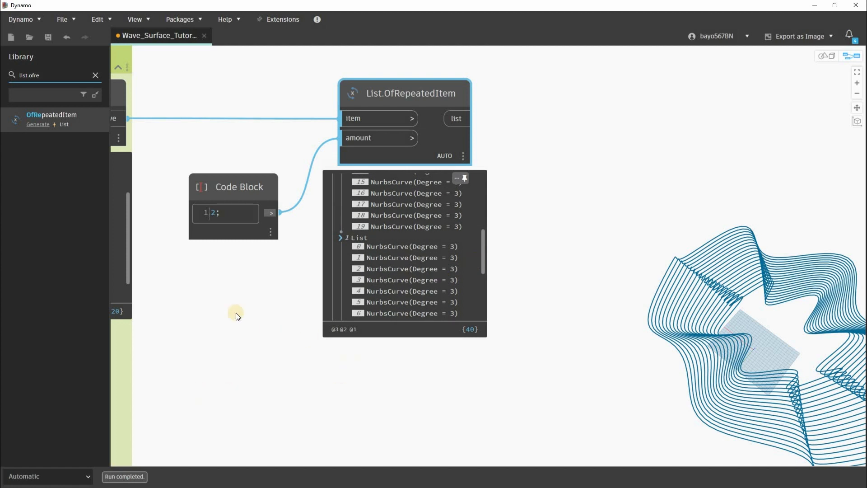
middle_click_drag(306, 304, 507, 299)
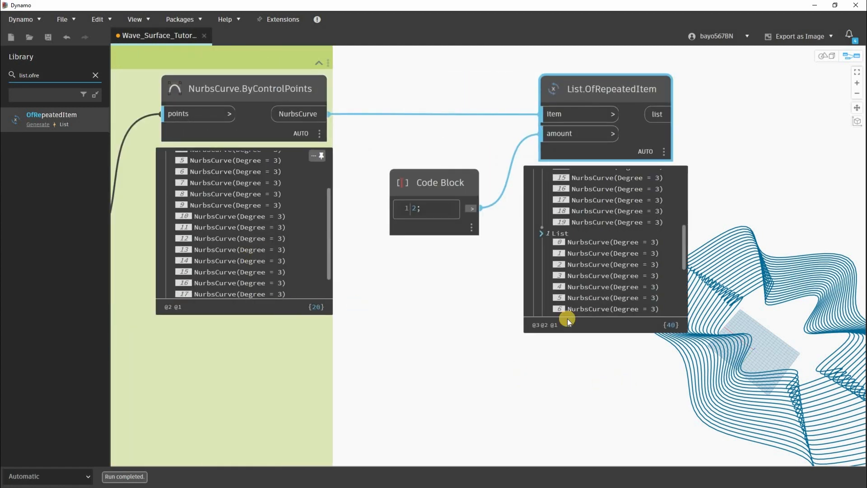
middle_click_drag(681, 240, 601, 232)
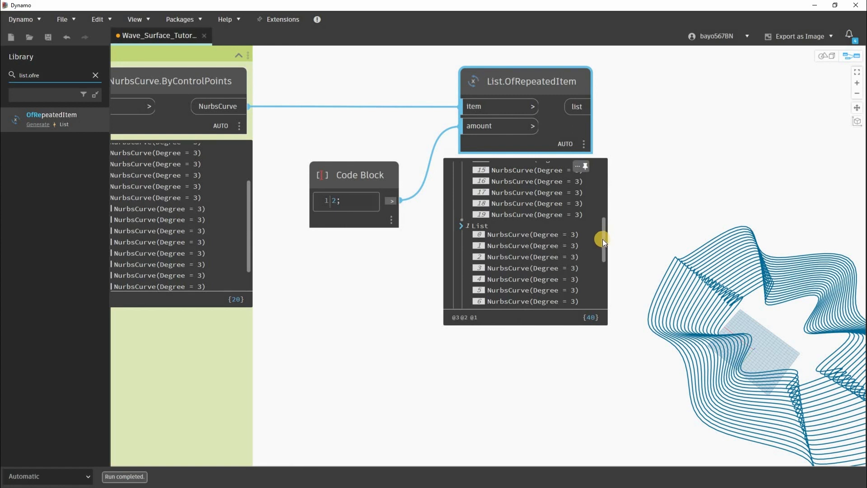
scroll(598, 283, "down", 5)
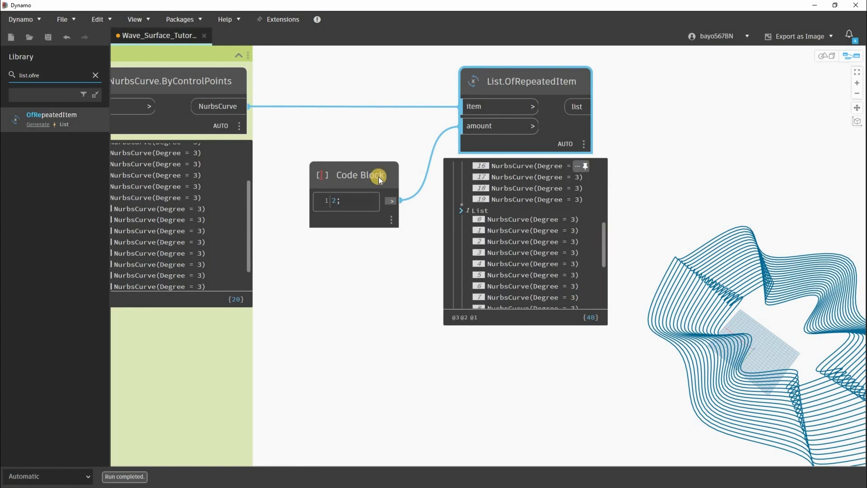
Try a repeat amount of 3 in the code block and review the List.OfRepeatedItem output
double_click(334, 200)
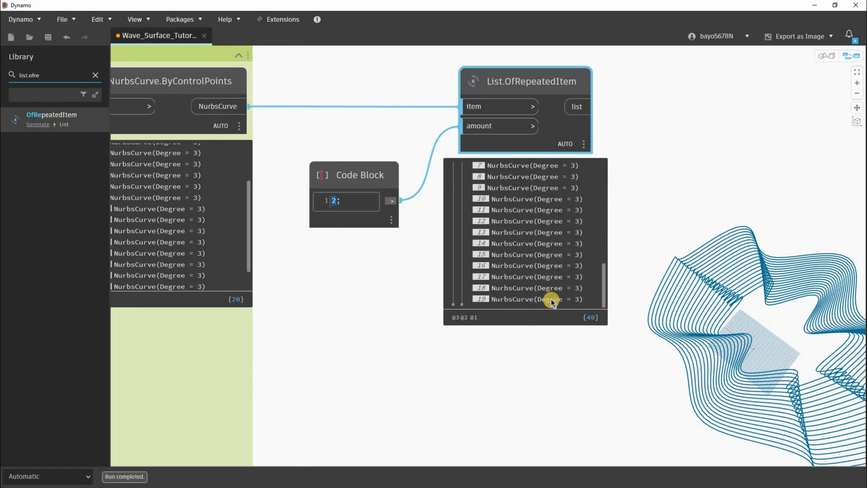
left_click(604, 240)
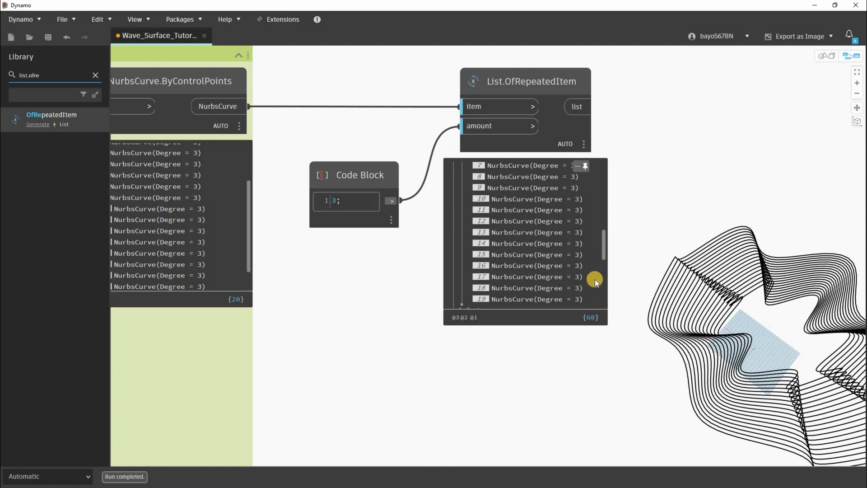
scroll(595, 279, "down", 6)
scroll(595, 240, "down", 3)
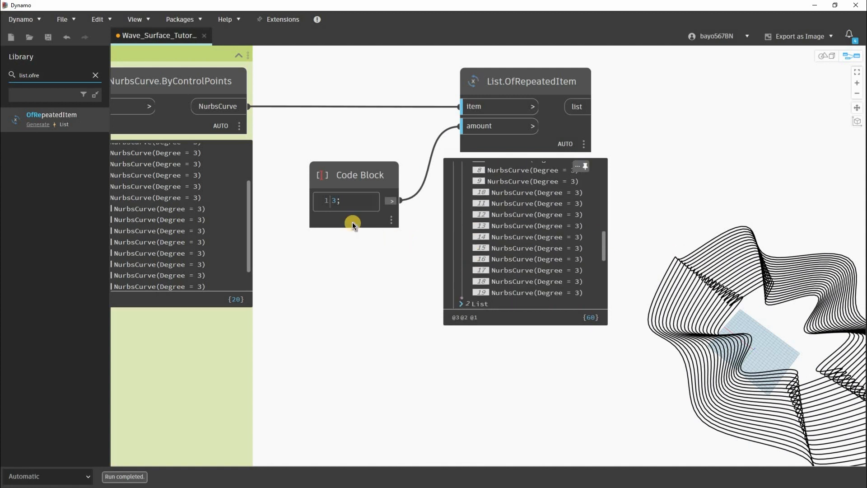
Set the code block's repeat amount back to 2
double_click(332, 201)
type("2")
scroll(594, 197, "right", 2)
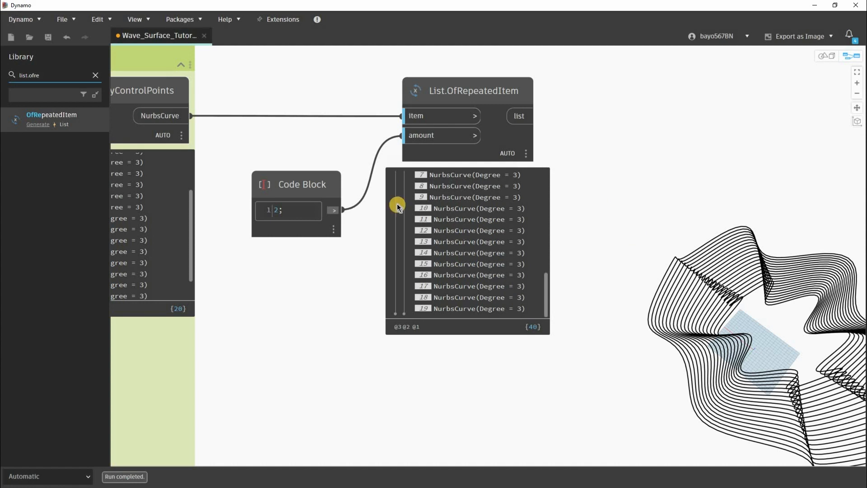
Search the library for transpose and add a List.Transpose node to the graph
scroll(430, 216, "down", 3)
left_click(44, 76)
type("l")
type("ranspose")
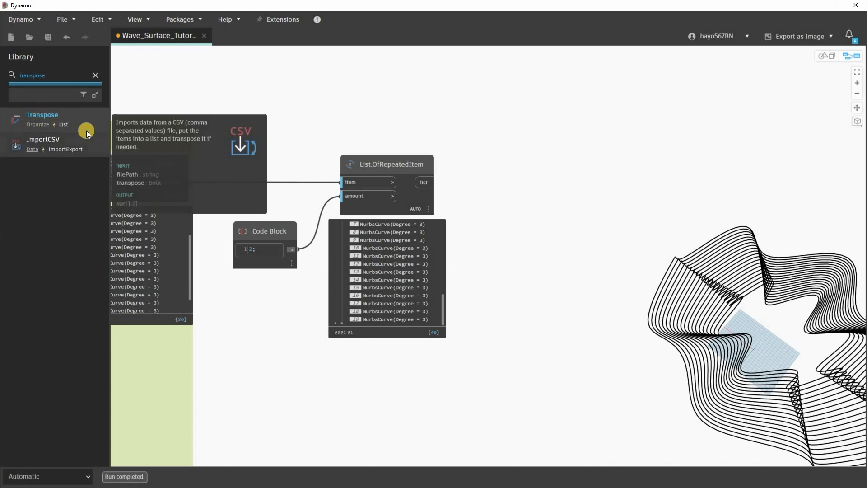
key("Return")
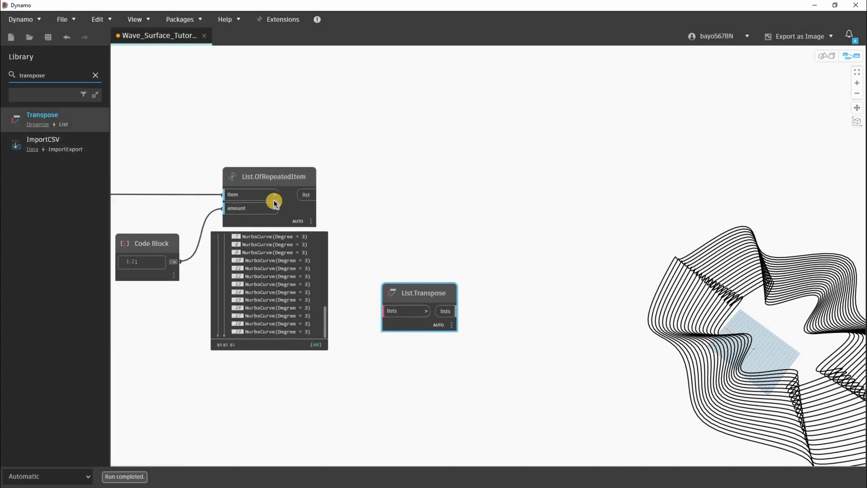
Connect the List.OfRepeatedItem output to the lists input of List.Transpose and pin the transposed list preview
left_click(303, 198)
left_click(427, 202)
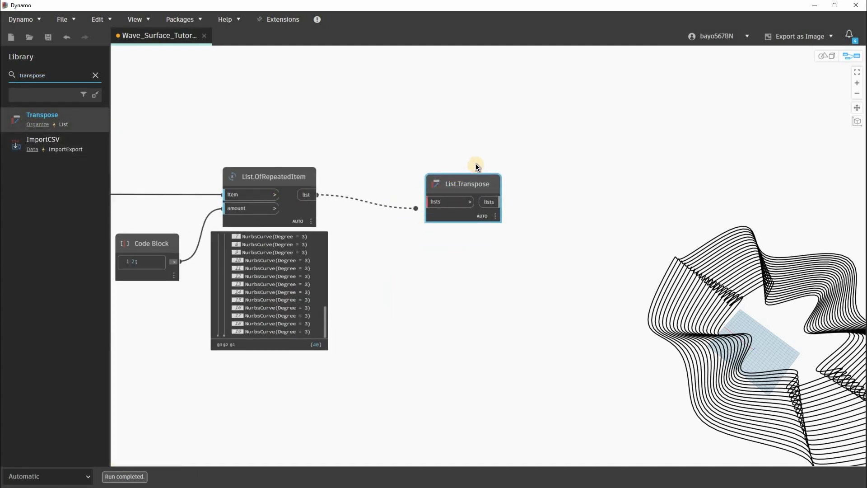
left_click_drag(494, 170, 534, 161)
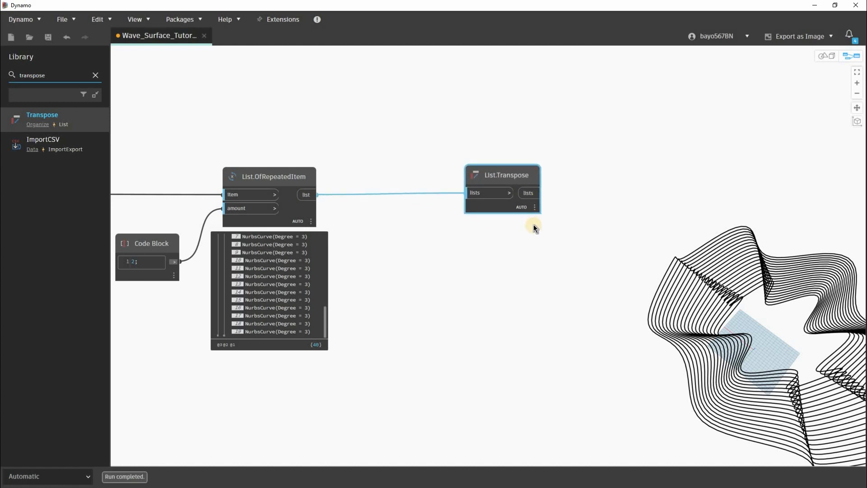
middle_click_drag(340, 278, 366, 300)
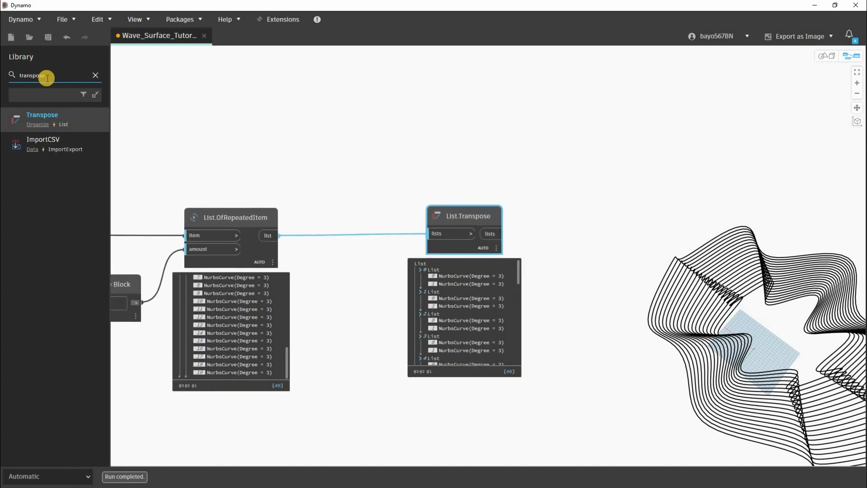
Add a Watch node above List.Transpose and feed it the List.OfRepeatedItem output
double_click(47, 73)
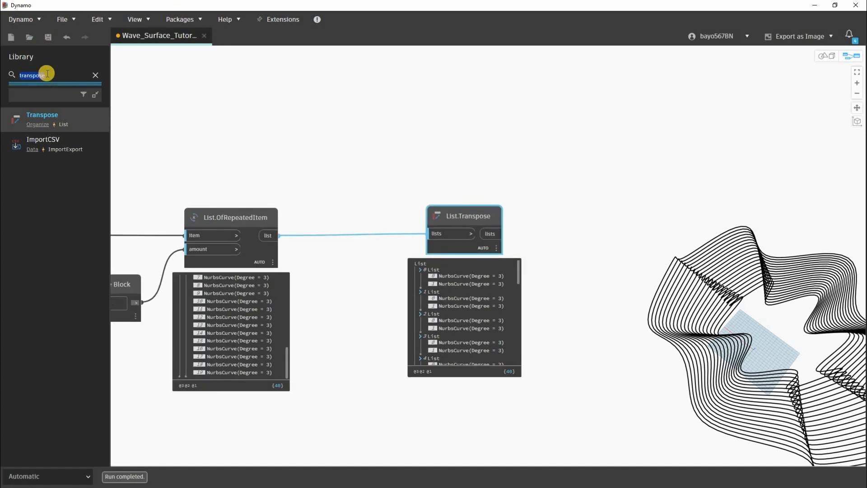
type("wat")
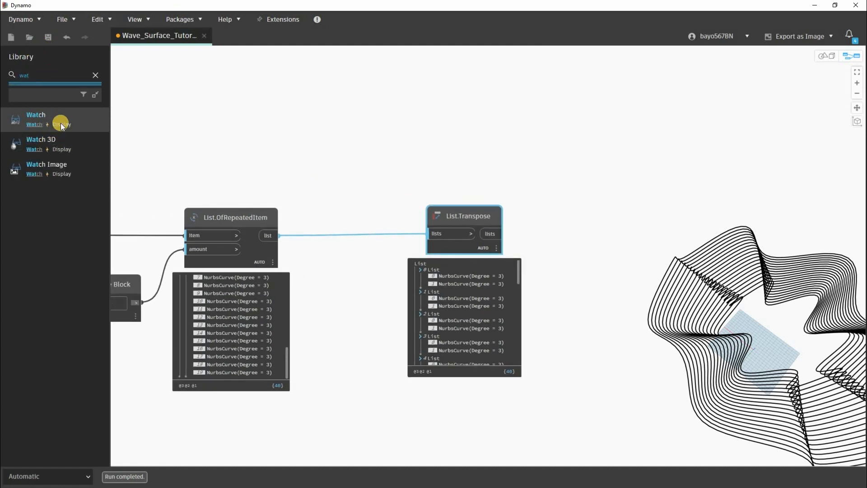
left_click(42, 119)
middle_click_drag(449, 122, 330, 163)
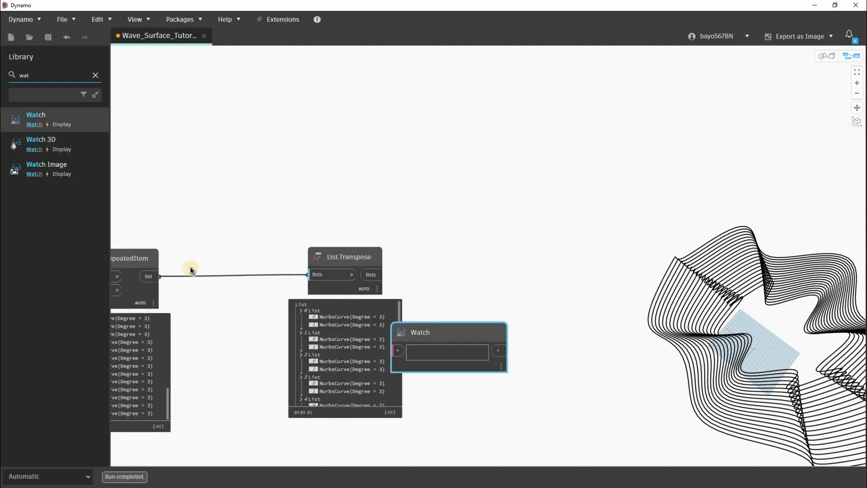
left_click_drag(436, 332, 358, 181)
left_click(152, 279)
left_click(283, 119)
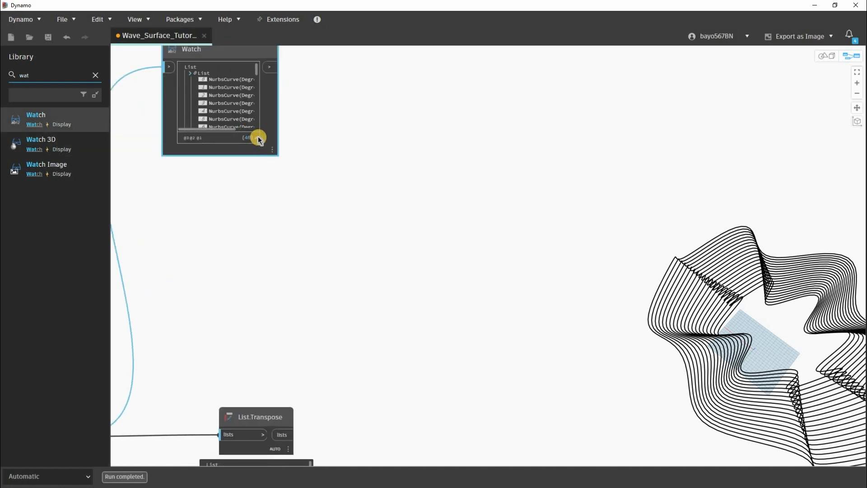
Enlarge the Watch node until both nested curve lists fit in full
left_click_drag(256, 137, 433, 360)
scroll(439, 352, "down", 3)
middle_click_drag(346, 175, 269, 138)
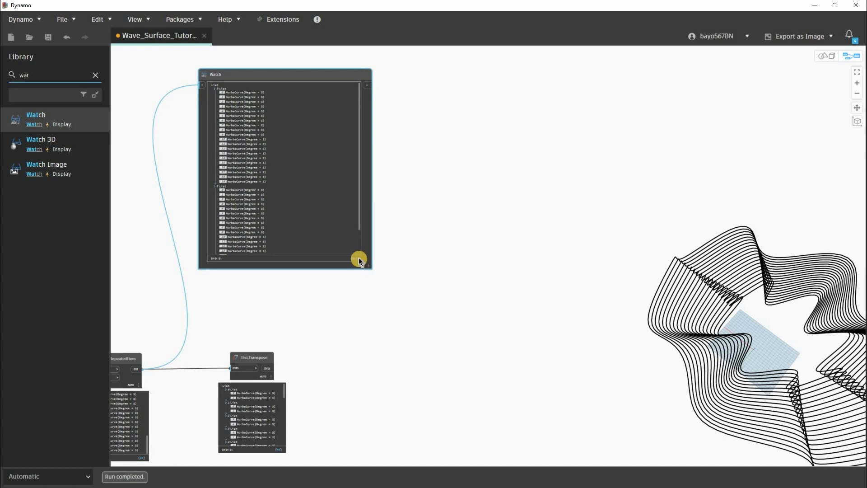
scroll(359, 264, "up", 2)
left_click_drag(359, 258, 465, 332)
scroll(354, 357, "down", 2)
left_click(235, 339)
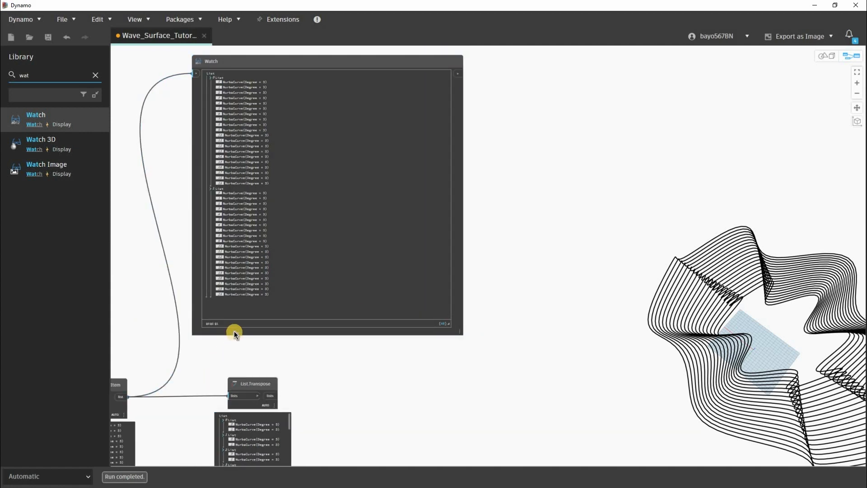
Examine the matching items at index 0 and 1 in the Watch node's two nested curve lists
middle_click_drag(192, 253, 247, 253)
middle_click_drag(153, 434, 177, 391)
middle_click_drag(241, 98, 216, 199)
scroll(206, 179, "up", 3)
middle_click_drag(301, 111, 292, 89)
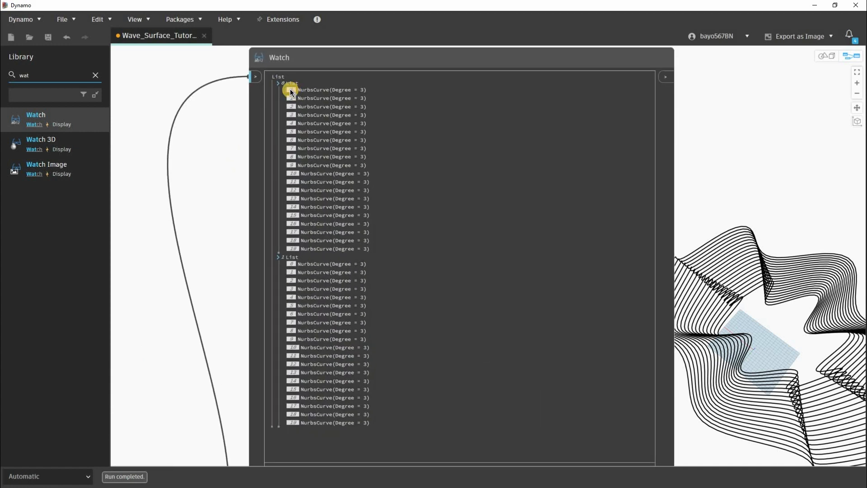
left_click(290, 89)
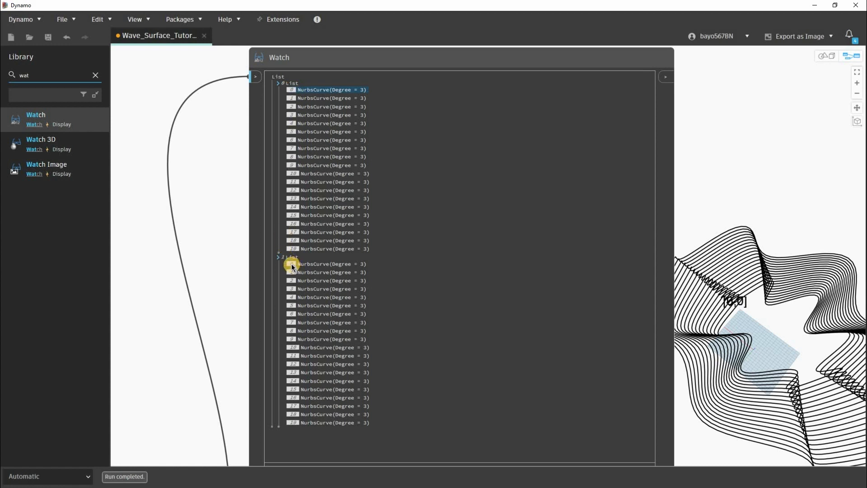
left_click(293, 99)
left_click(291, 98)
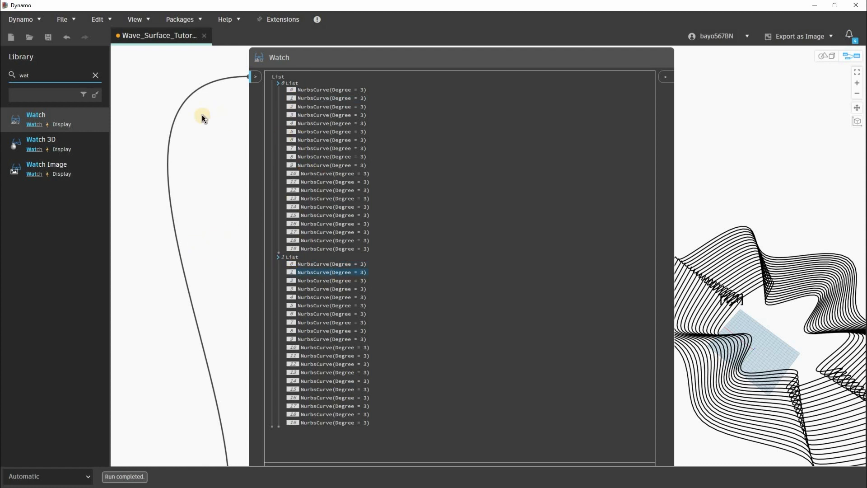
middle_click_drag(366, 439, 355, 370)
middle_click_drag(283, 72, 286, 204)
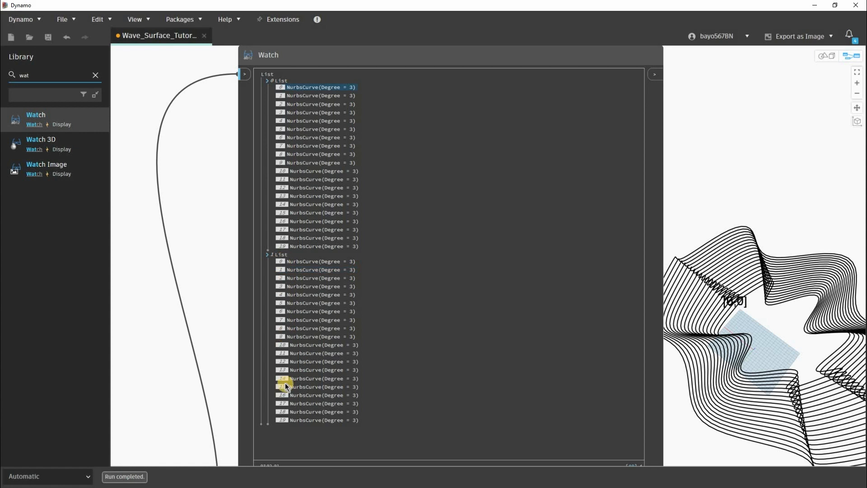
left_click(272, 403)
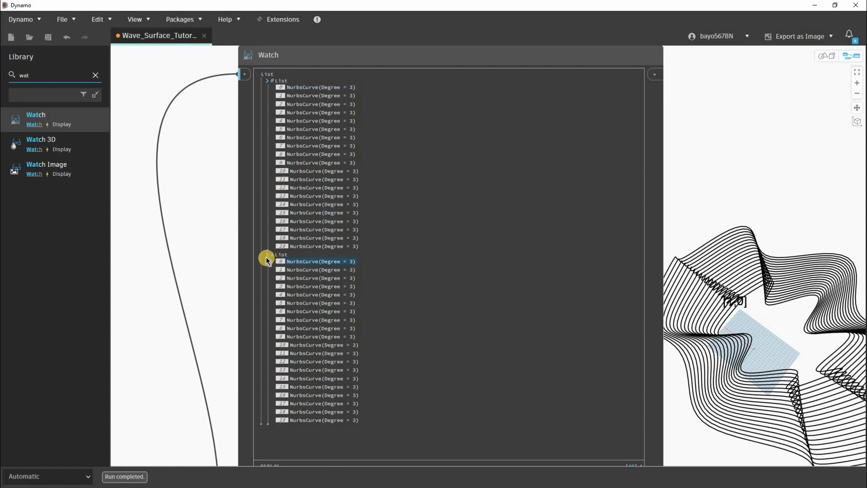
Review the List.Transpose output from first to last sublist to see how the repeated curves are paired
left_click(200, 307)
scroll(205, 309, "down", 3)
middle_click_drag(216, 313, 251, 271)
middle_click_drag(375, 410, 375, 328)
middle_click_drag(382, 402, 376, 351)
middle_click_drag(334, 276, 319, 233)
scroll(319, 233, "up", 3)
scroll(321, 233, "up", 2)
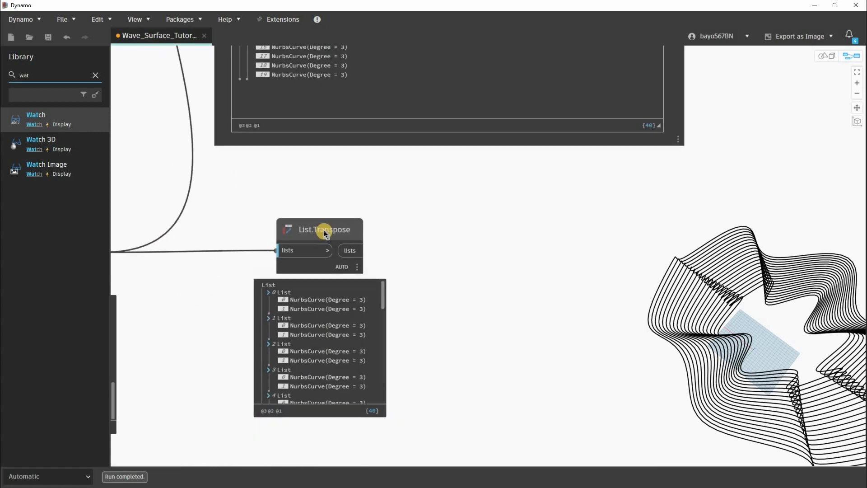
left_click(369, 312)
scroll(413, 245, "up", 2)
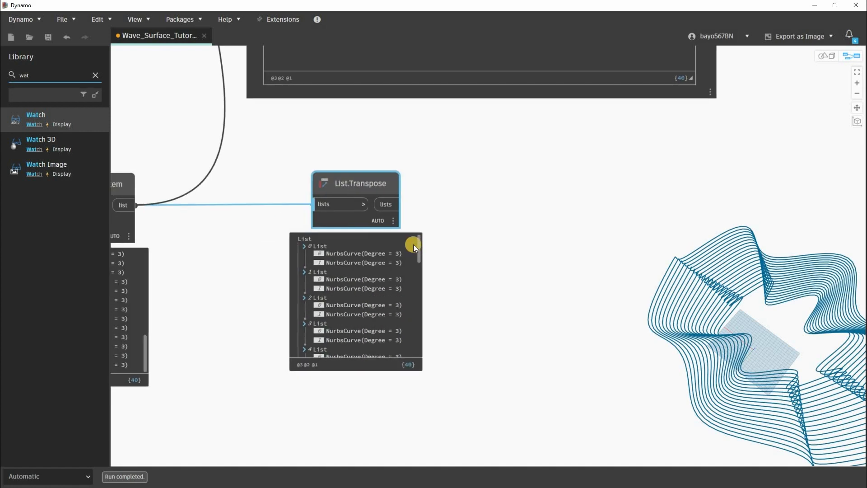
left_click(415, 245)
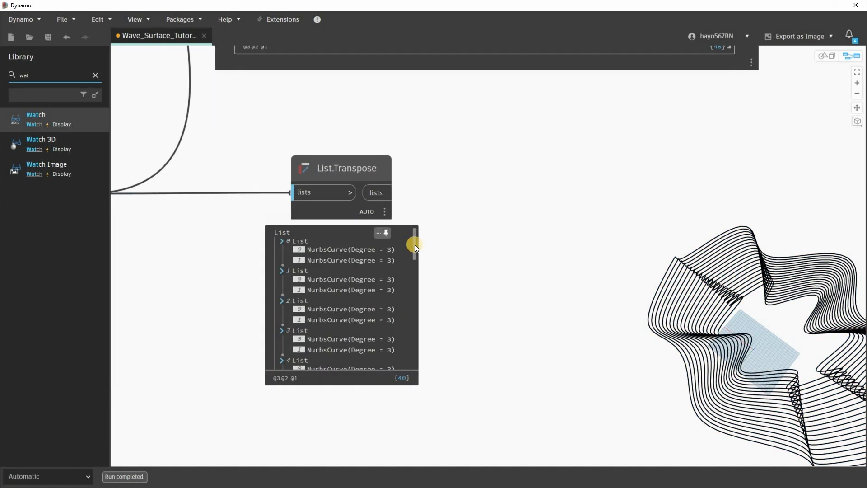
left_click_drag(415, 249, 411, 371)
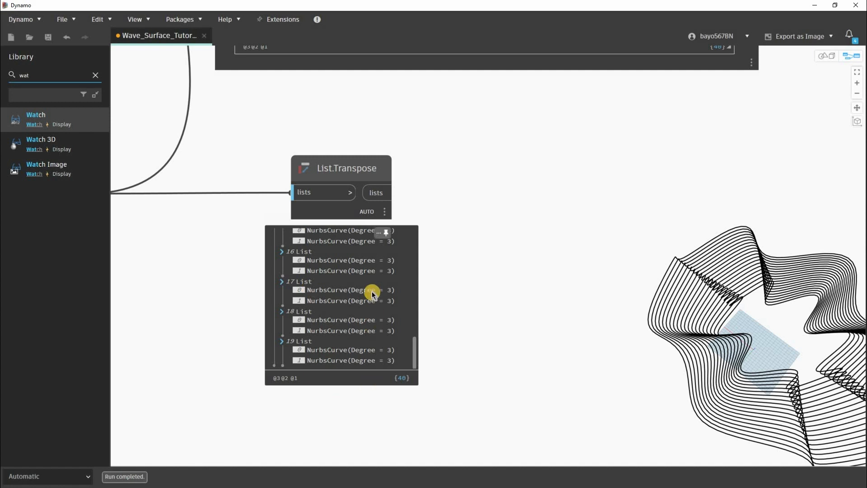
scroll(343, 274, "up", 10)
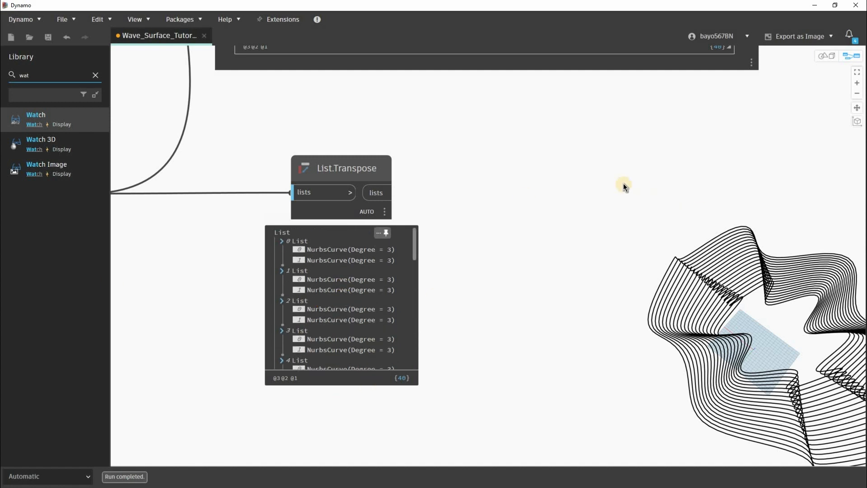
Inspect neighbouring wave curves up close in the 3D preview, then return to the graph view
scroll(549, 208, "down", 5)
middle_click_drag(549, 208, 519, 213)
left_click(827, 55)
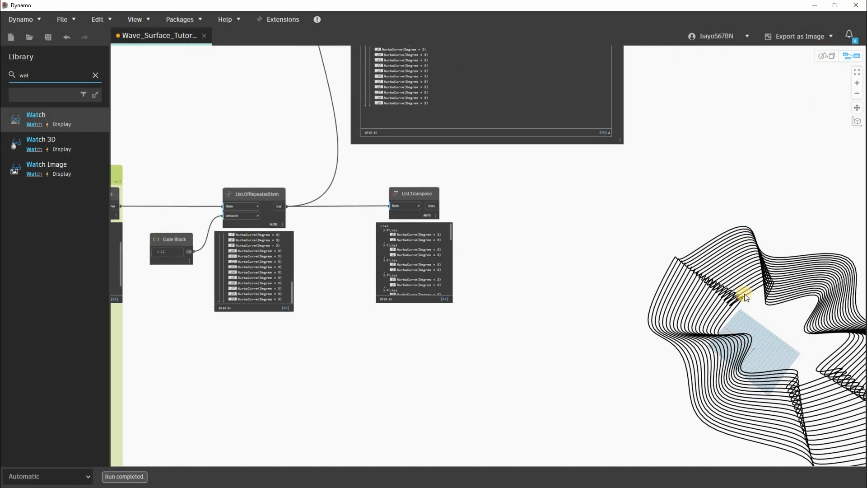
middle_click_drag(729, 337, 619, 292)
scroll(467, 244, "up", 6)
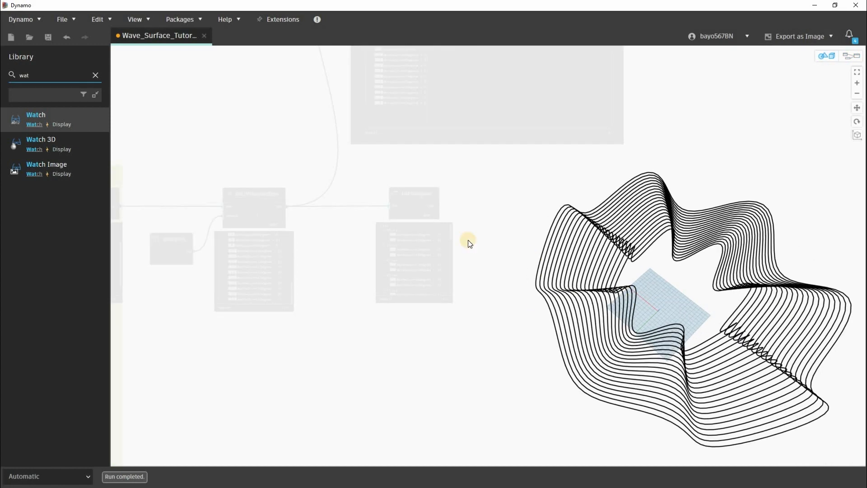
middle_click_drag(704, 300, 430, 276)
right_click_drag(431, 276, 454, 215)
scroll(399, 237, "up", 2)
scroll(400, 237, "up", 2)
middle_click_drag(386, 236, 384, 263)
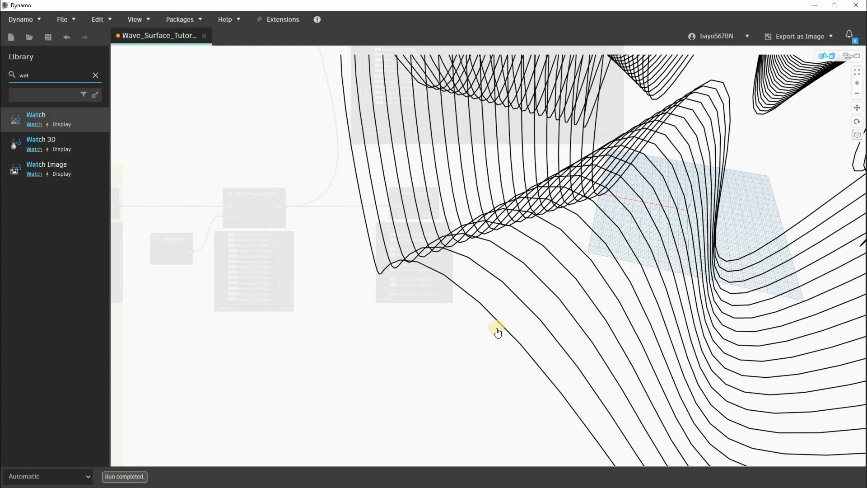
right_click_drag(341, 315, 354, 300)
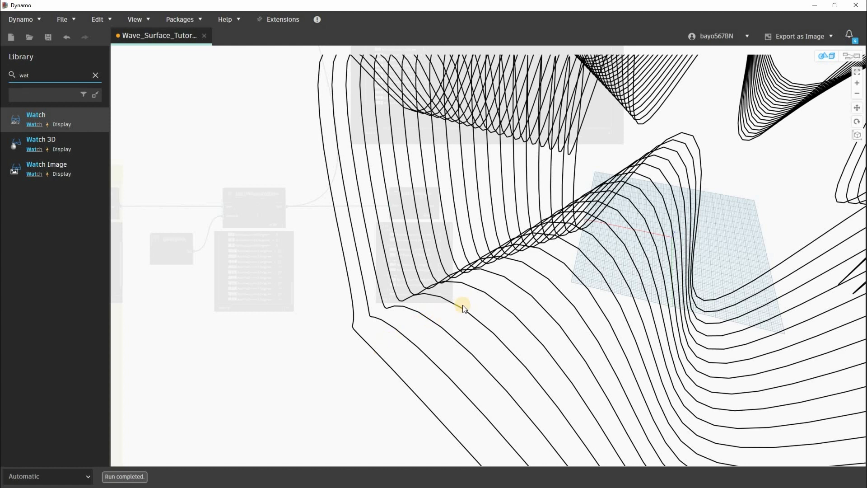
scroll(553, 304, "down", 5)
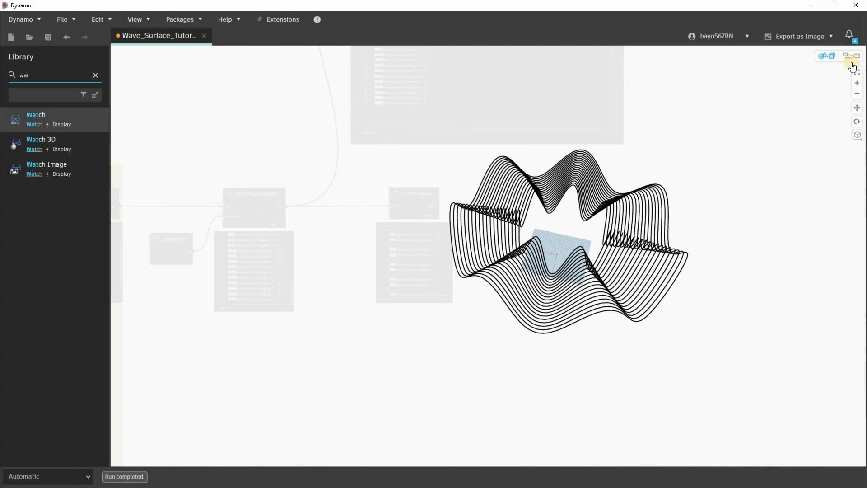
left_click(851, 63)
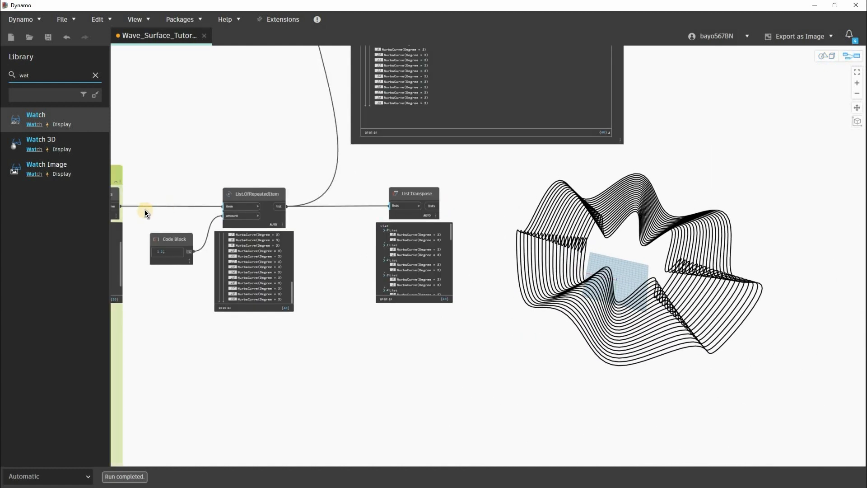
Search the library for list.flatt and place a List.Flatten node beside List.Transpose
scroll(381, 213, "up", 5)
middle_click_drag(478, 196, 458, 283)
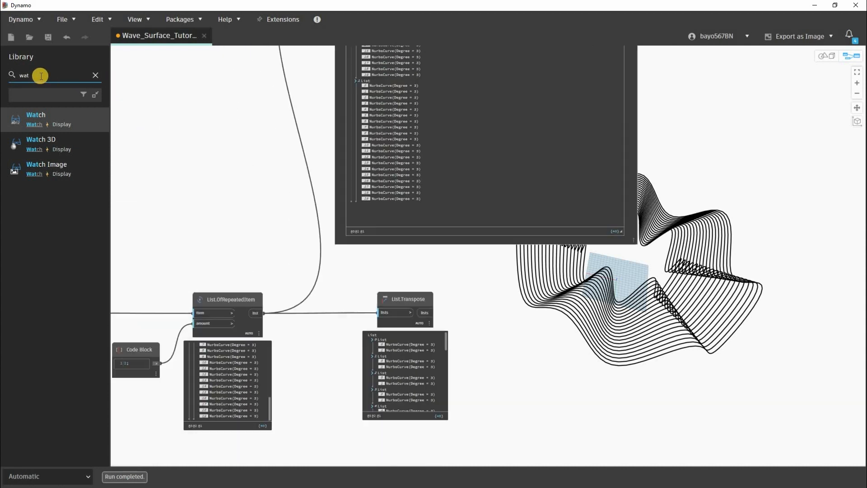
double_click(41, 76)
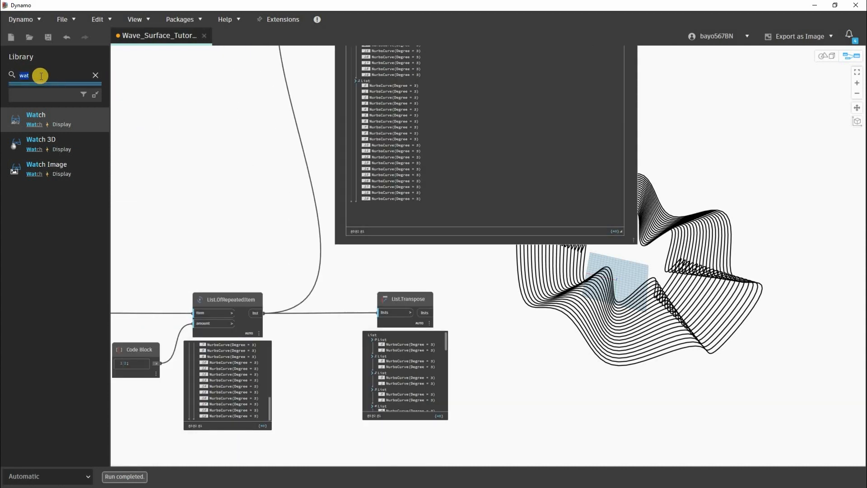
type("list.flatt")
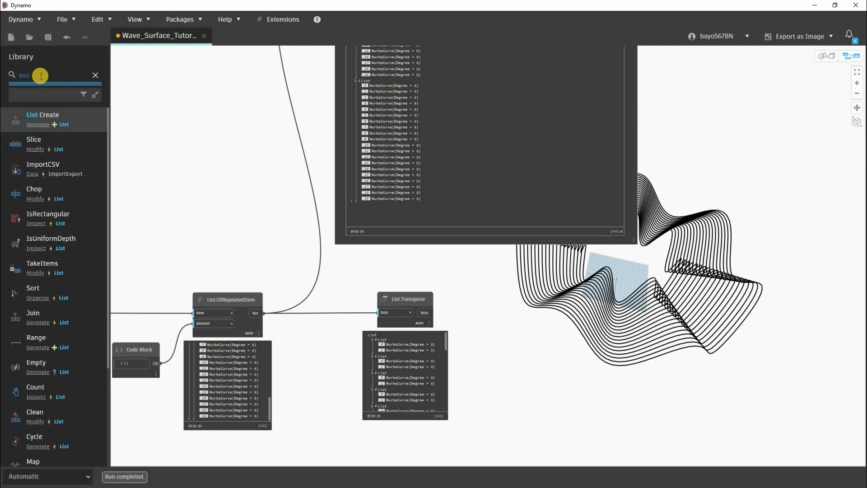
left_click(40, 119)
middle_click_drag(530, 314, 405, 287)
left_click_drag(368, 221, 390, 281)
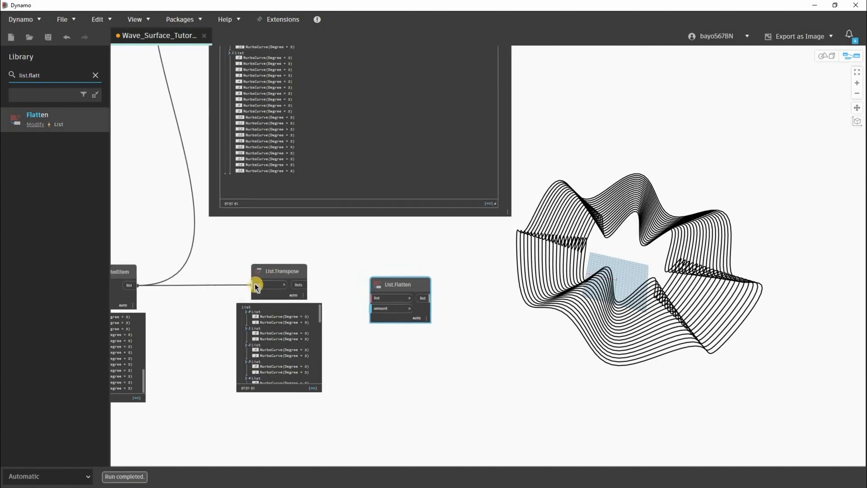
Connect the List.Transpose output to the list input of List.Flatten and pin the flattened list preview
scroll(367, 282, "up", 3)
left_click(257, 285)
left_click(379, 304)
left_click_drag(457, 324, 522, 305)
left_click(517, 337)
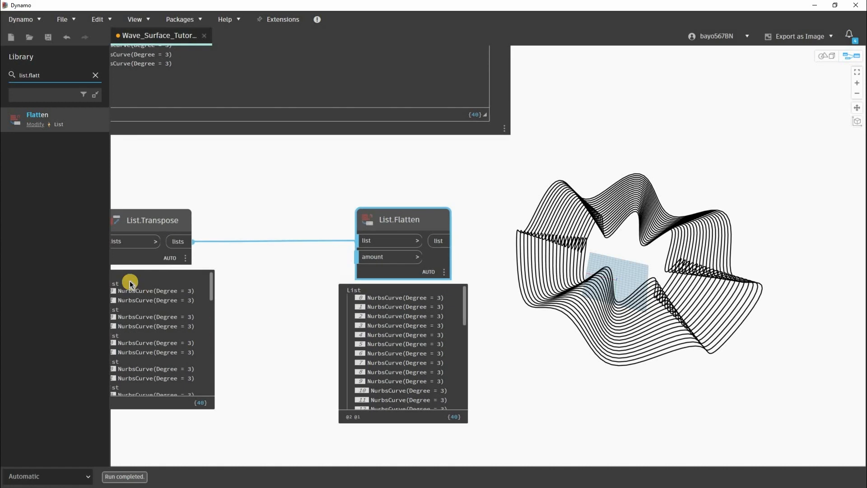
Compare the flattened curve list with the nested List.Transpose output, reviewing both through to their last items
middle_click_drag(134, 361, 160, 353)
middle_click_drag(171, 277, 212, 270)
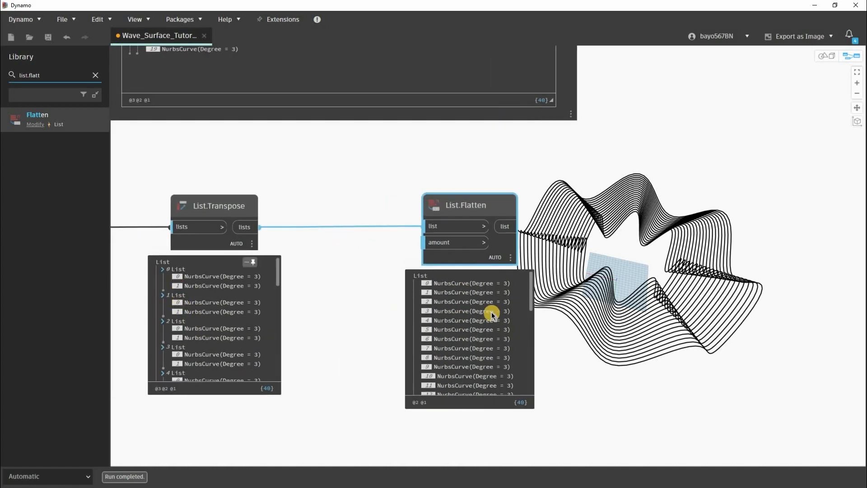
middle_click_drag(531, 298, 542, 297)
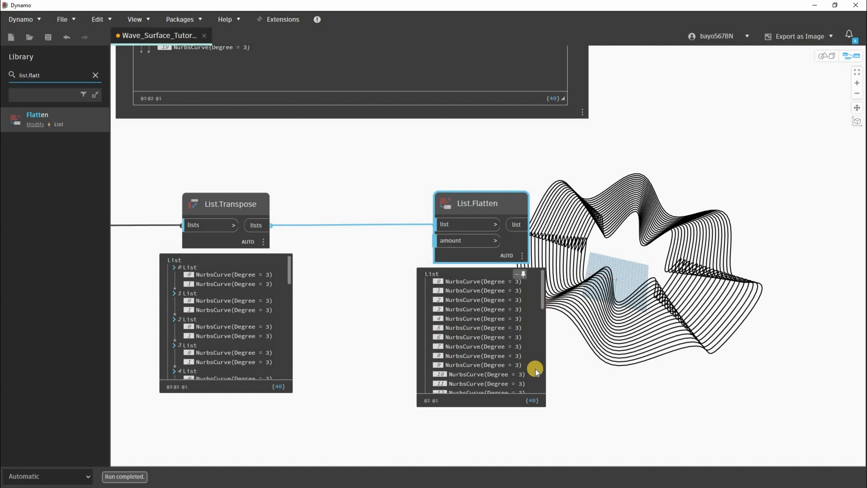
scroll(534, 388, "down", 9)
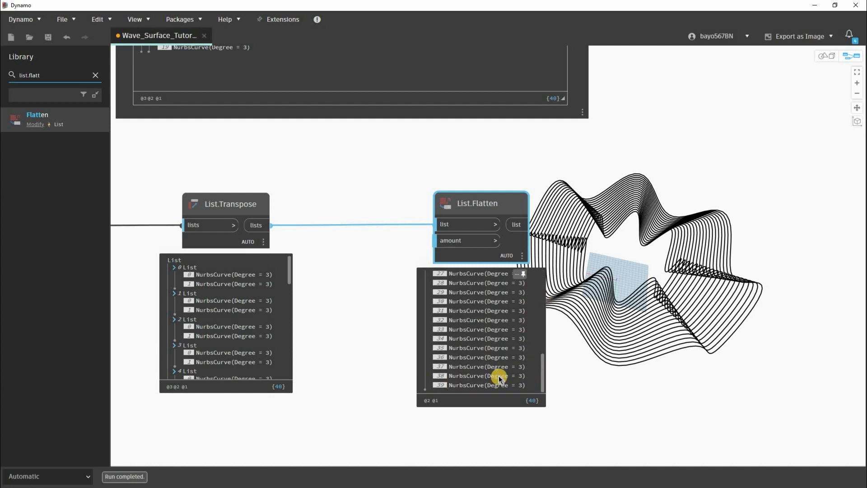
scroll(470, 278, "up", 9)
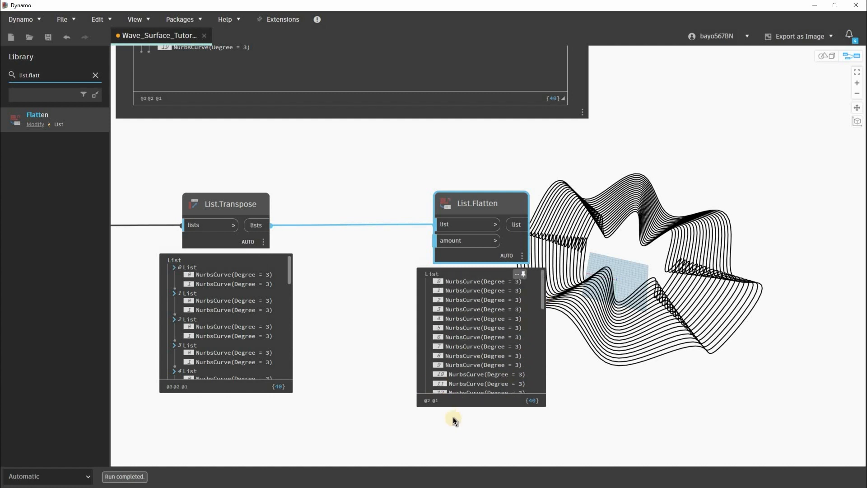
scroll(190, 327, "down", 3)
scroll(325, 351, "down", 5)
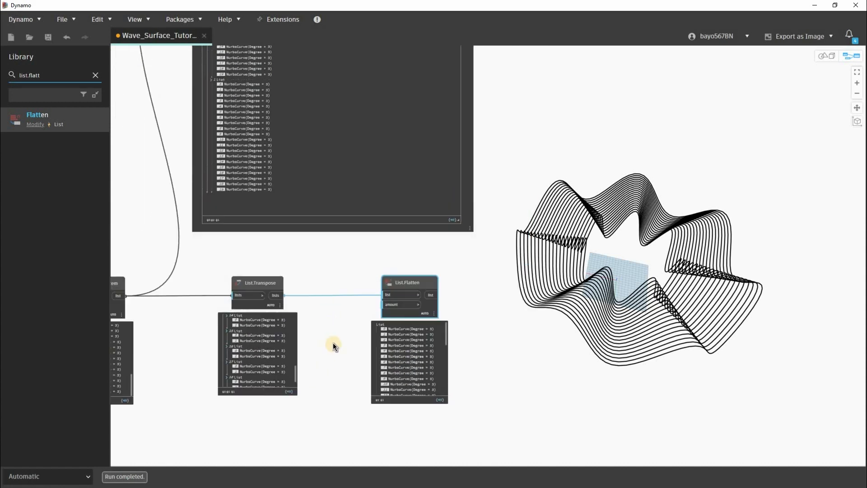
Search the library for list.remove and place a List.RemoveItemAtIndex node
scroll(333, 344, "down", 3)
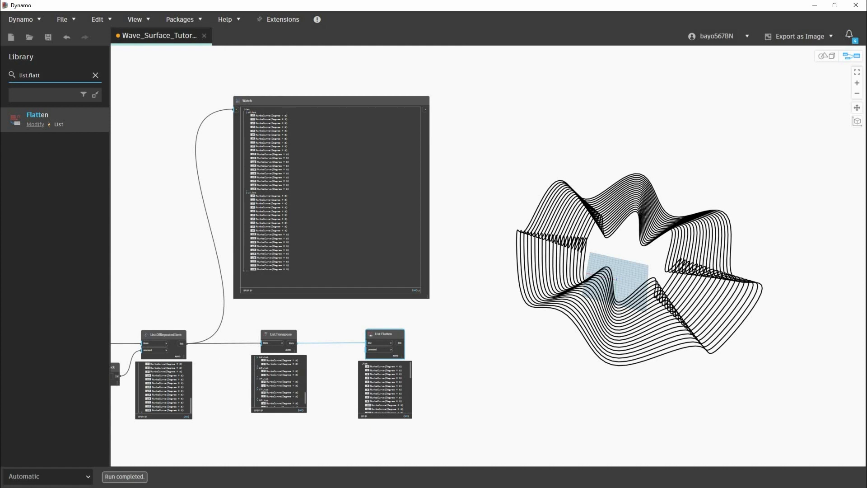
middle_click_drag(444, 297, 416, 284)
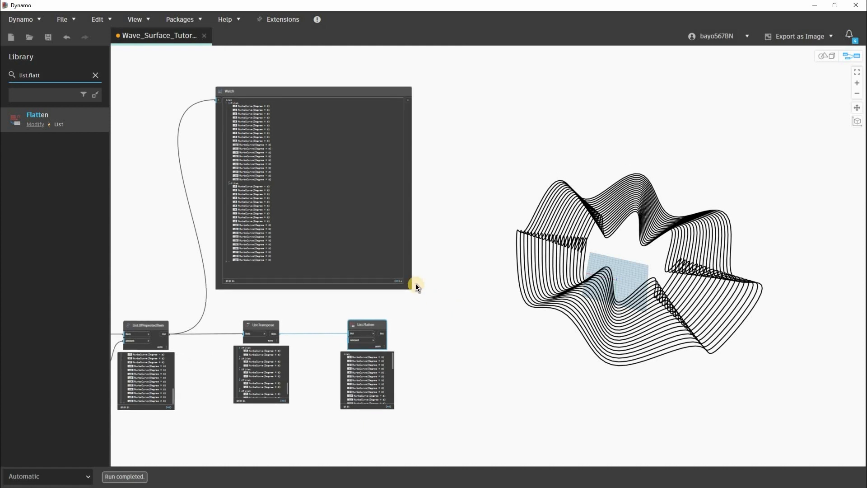
left_click(56, 73)
key("BackSpace")
type("list.remove")
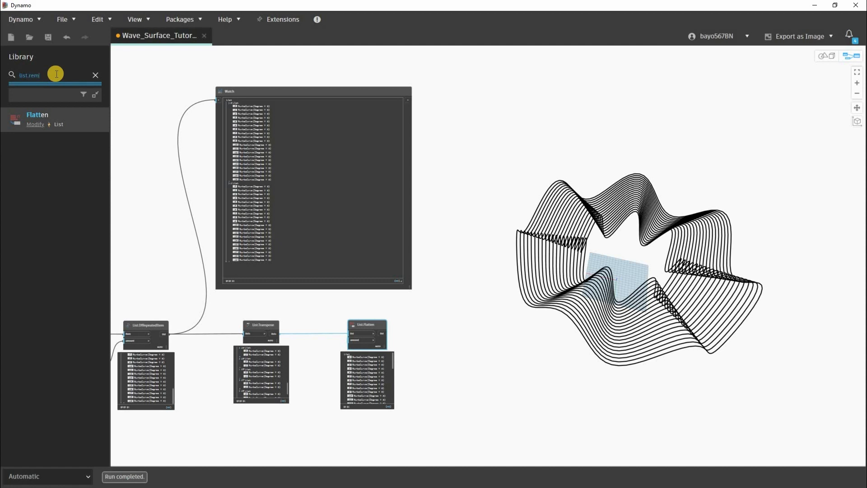
left_click(78, 151)
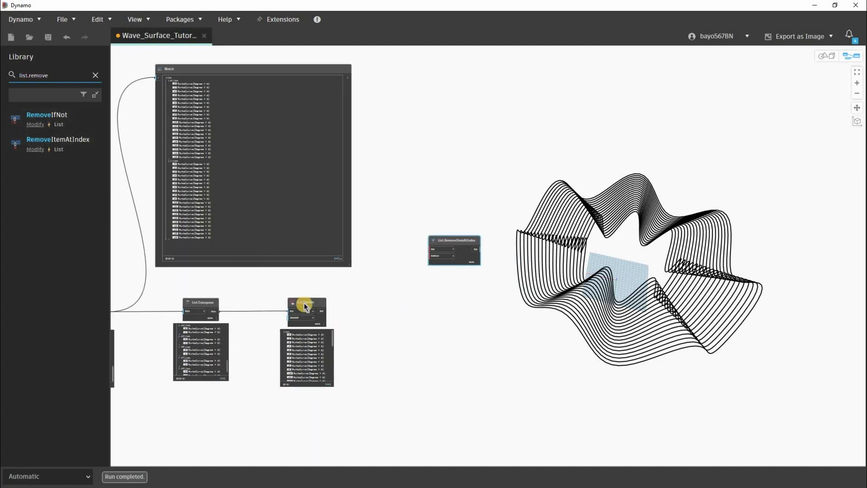
Connect the List.Flatten output to the list input of List.RemoveItemAtIndex and align the new node in line with List.Flatten
left_click_drag(453, 241, 458, 282)
scroll(351, 335, "up", 4)
left_click(296, 291)
left_click_drag(552, 234, 594, 271)
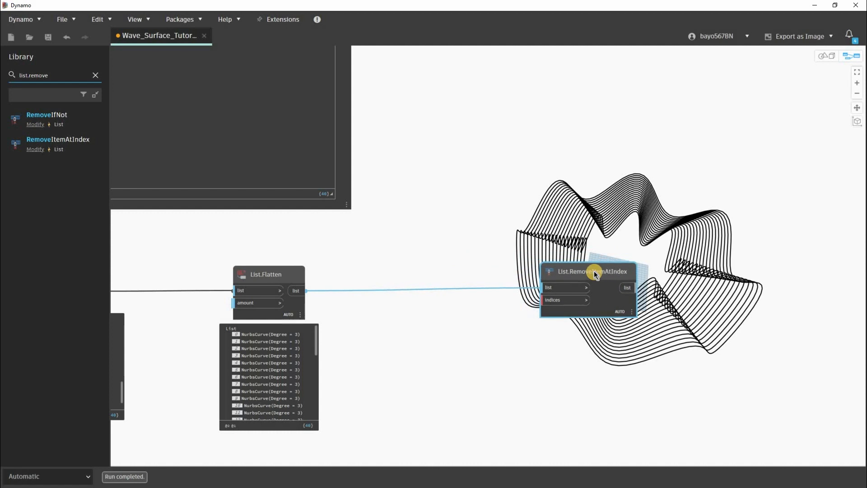
Highlight the first and last curves of the List.Flatten preview, indices 0 and 39, to locate them in the geometry
scroll(253, 318, "up", 2)
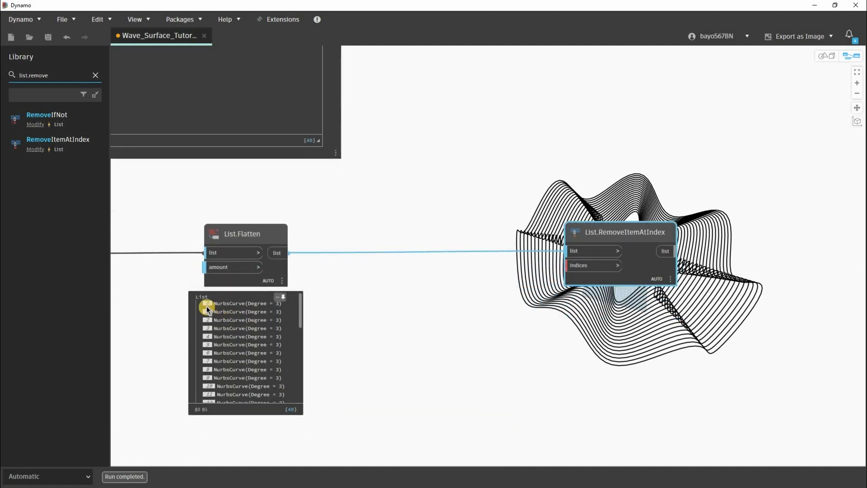
left_click(207, 303)
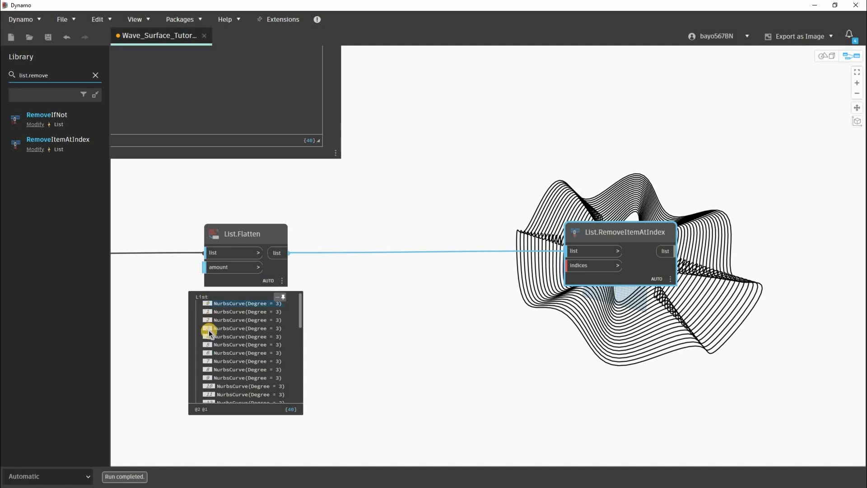
scroll(203, 365, "down", 9)
left_click(206, 397)
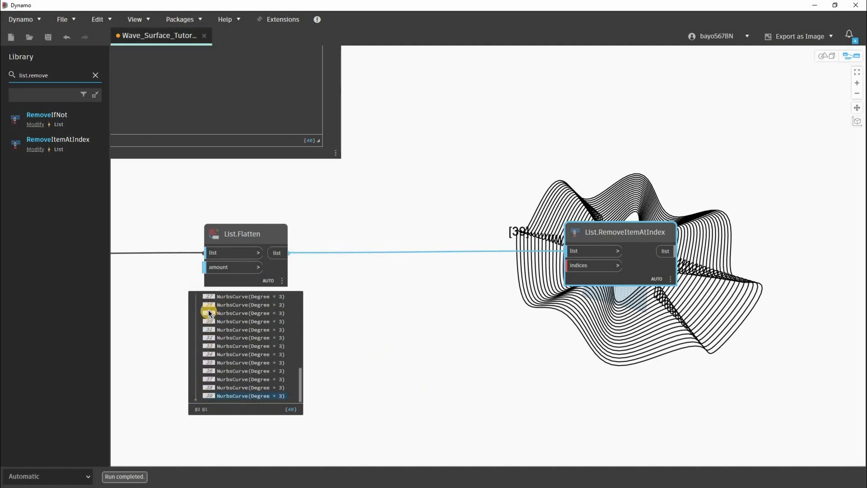
scroll(207, 302, "up", 9)
Inspect the curve labelled [0] and the opposite outer curve up close in the 3D preview, and return to the graph view
middle_click_drag(820, 63, 711, 113)
key("ctrl+b")
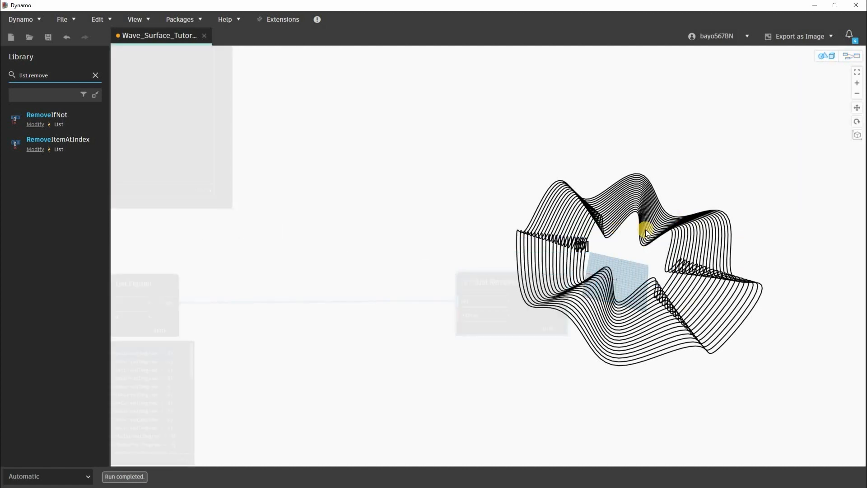
scroll(646, 228, "up", 10)
right_click_drag(637, 299, 486, 306)
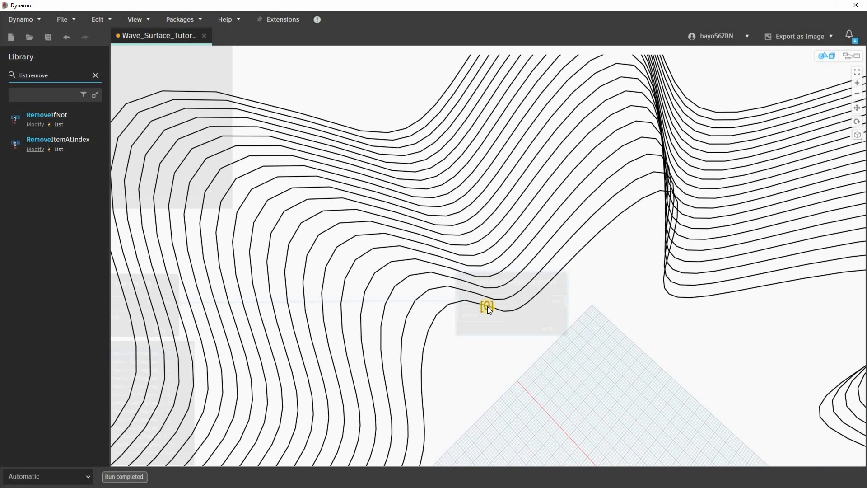
scroll(297, 188, "down", 5)
right_click_drag(296, 189, 295, 198)
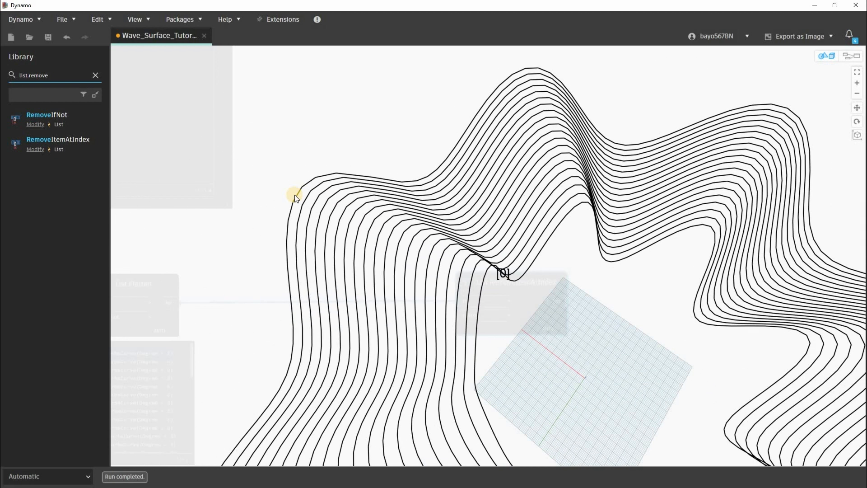
left_click(852, 55)
scroll(375, 339, "down", 3)
left_click(375, 339)
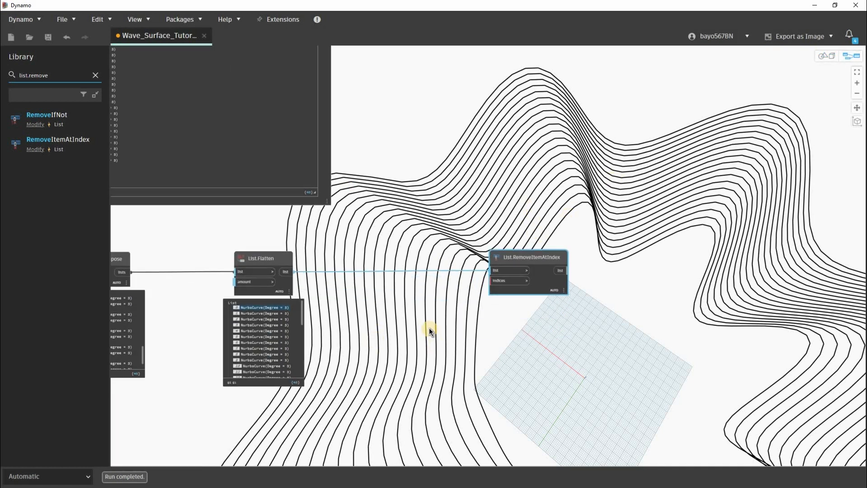
Search the library for list.count and place a List.Count node between List.Flatten and List.RemoveItemAtIndex
middle_click_drag(424, 312, 422, 308)
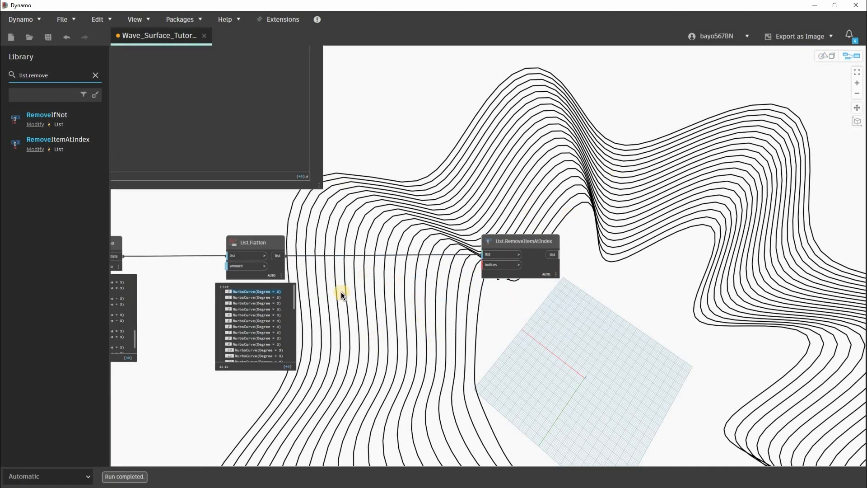
scroll(262, 251, "up", 2)
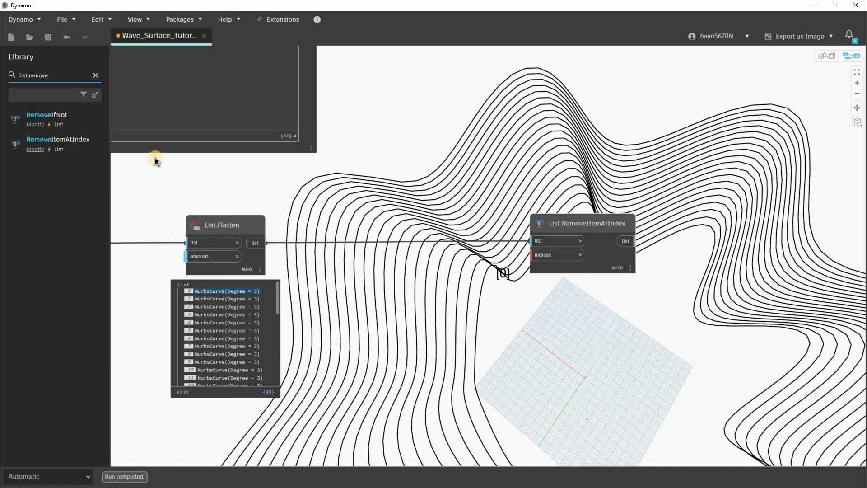
double_click(58, 76)
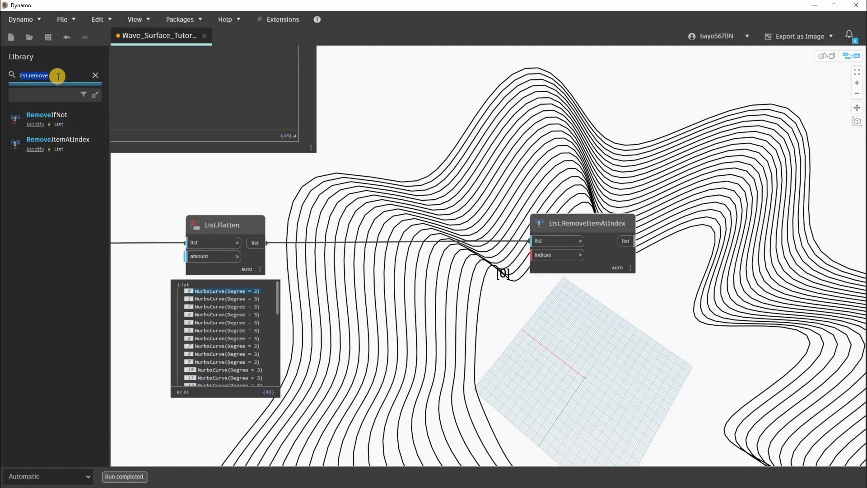
type("lis")
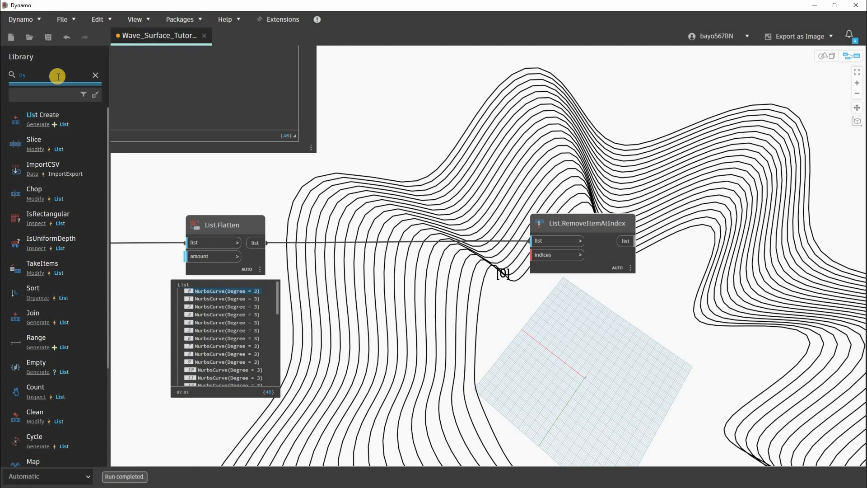
type("t.count")
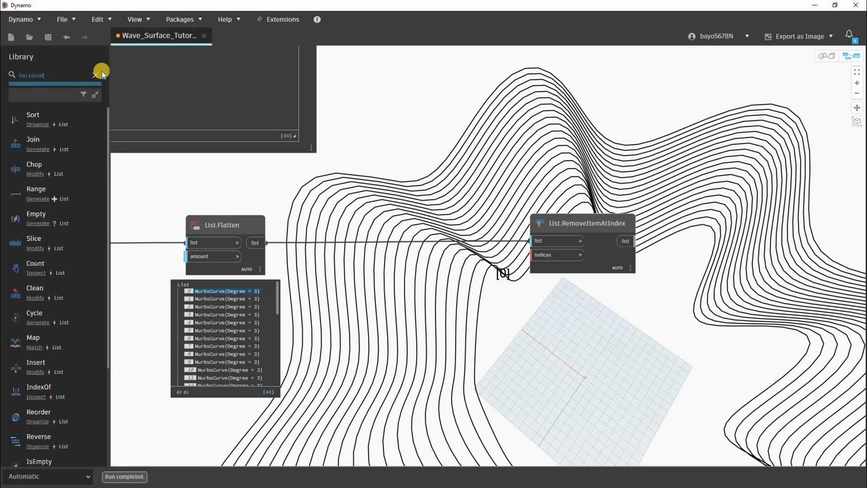
left_click(68, 121)
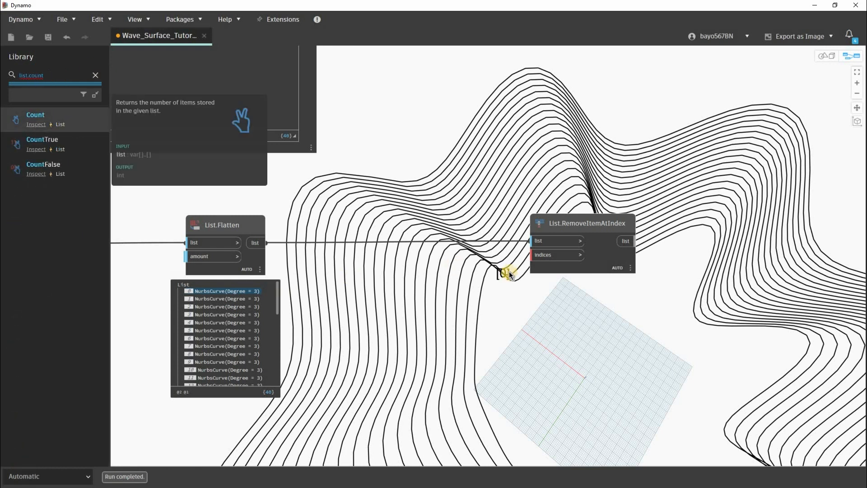
Connect the List.Flatten output to List.Count, pin its result preview and move the node further below the main wire
left_click(259, 247)
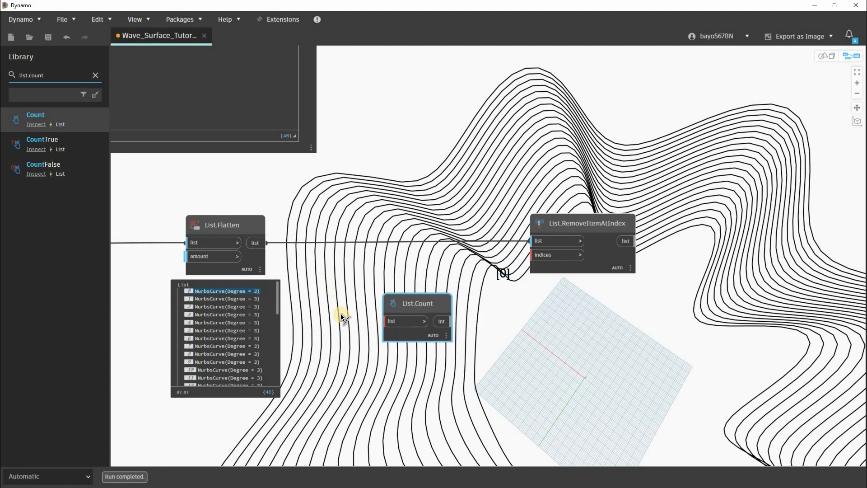
left_click(385, 321)
middle_click_drag(217, 276, 196, 247)
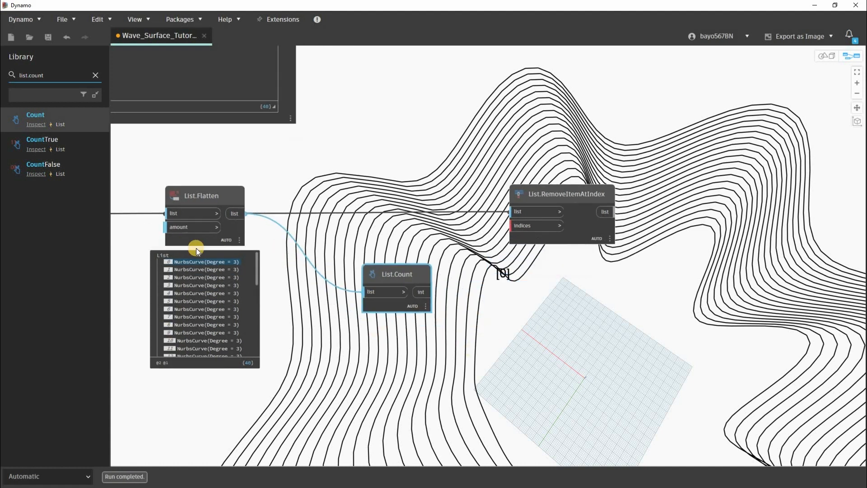
left_click(425, 321)
scroll(351, 245, "up", 3)
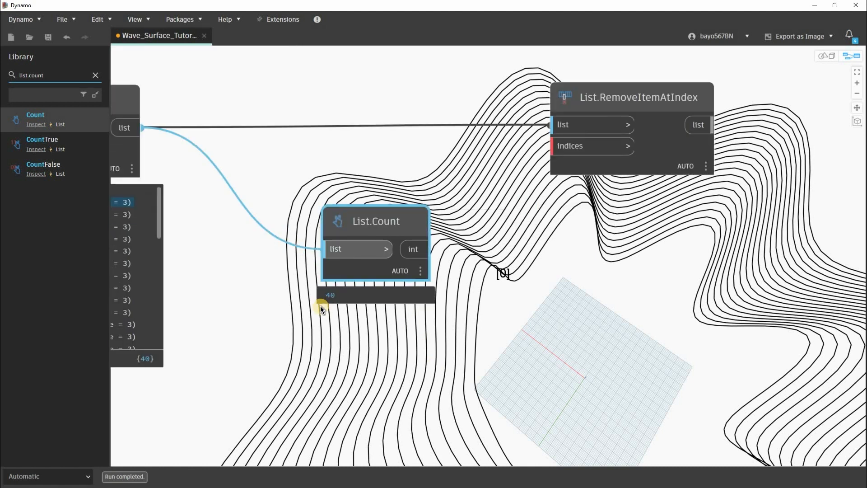
left_click_drag(392, 226, 355, 312)
left_click(484, 194)
middle_click_drag(514, 183, 435, 183)
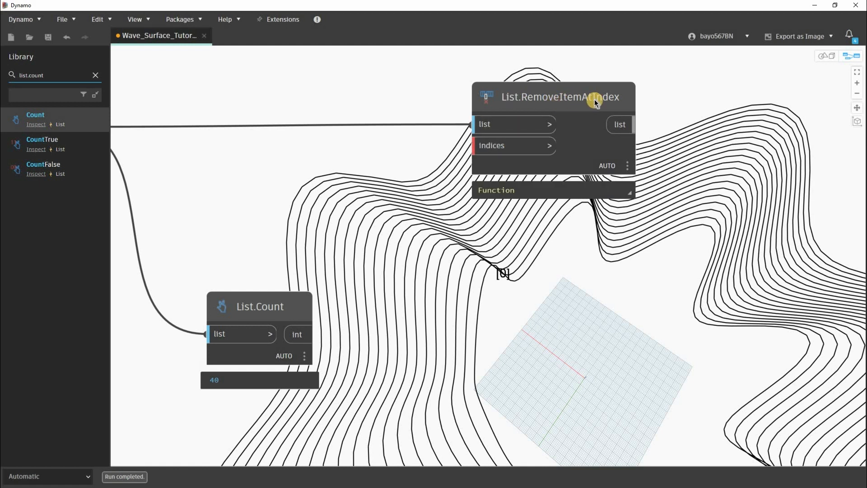
Create a Code Block beside List.Count containing [0, count-1];
double_click(392, 317)
left_click_drag(406, 334, 428, 330)
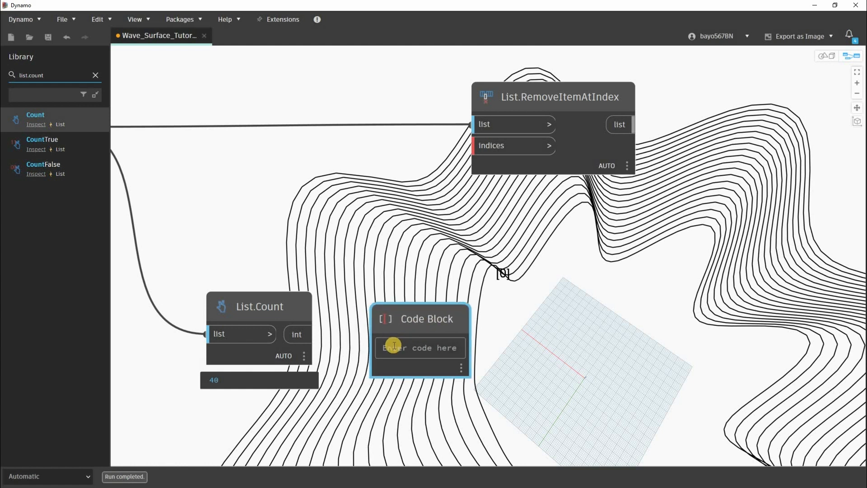
left_click(394, 346)
type("[0, c")
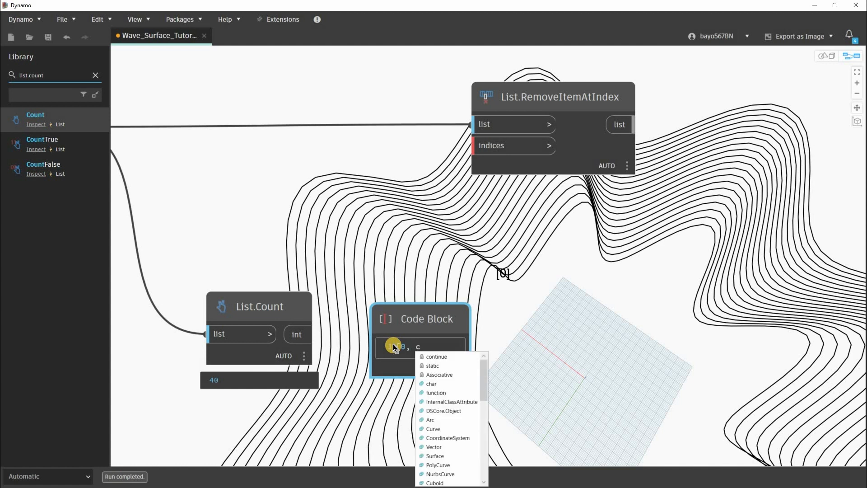
type("ount-1")
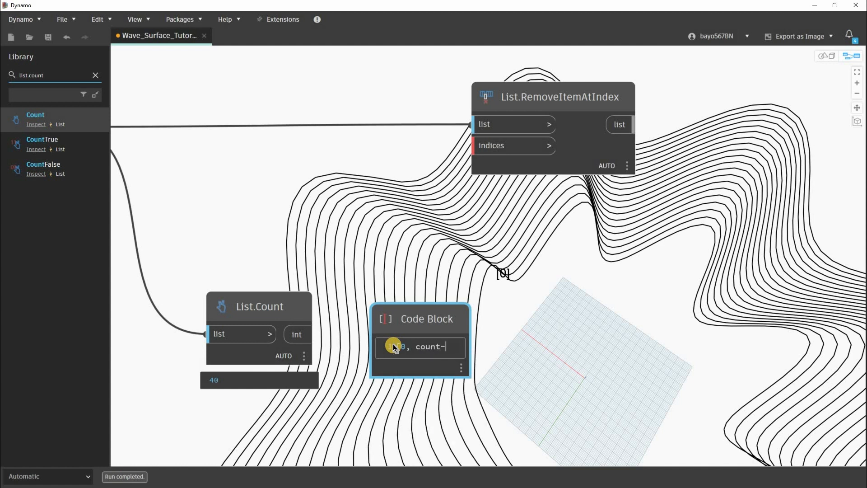
left_click(419, 392)
scroll(446, 338, "up", 1)
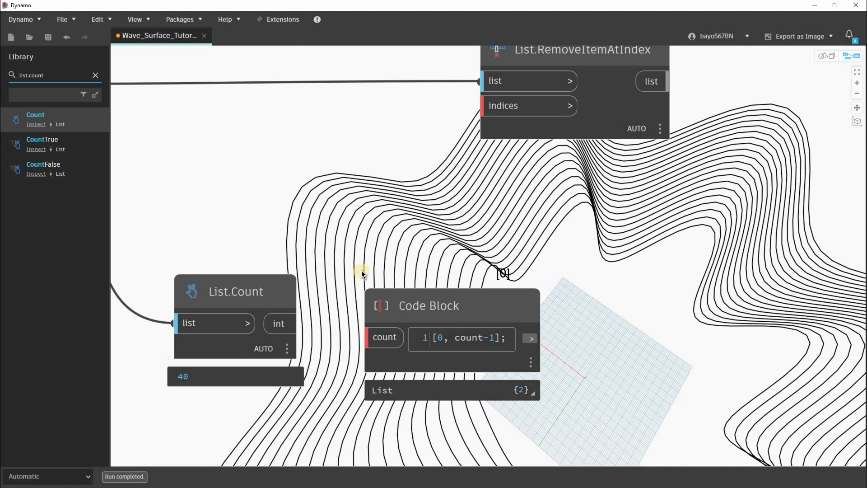
Compare the first and last indices in the List.Flatten preview with the List.Count result and the Code Block expression
scroll(230, 254, "down", 5)
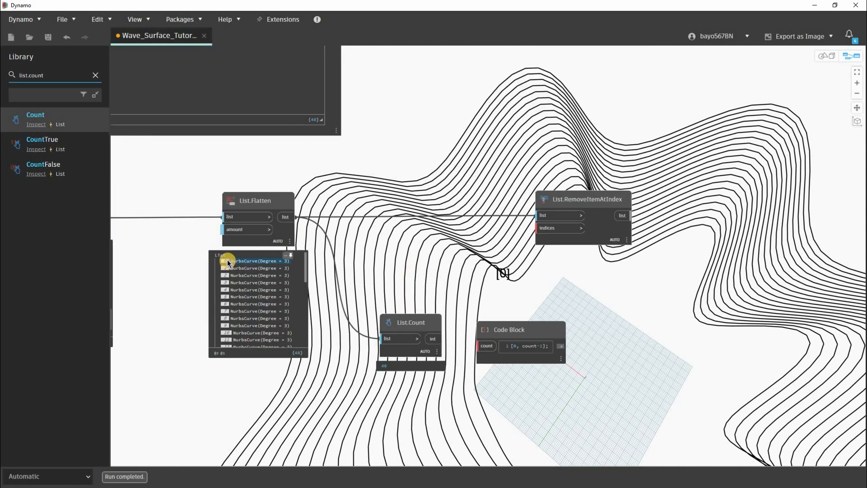
scroll(507, 329, "up", 3)
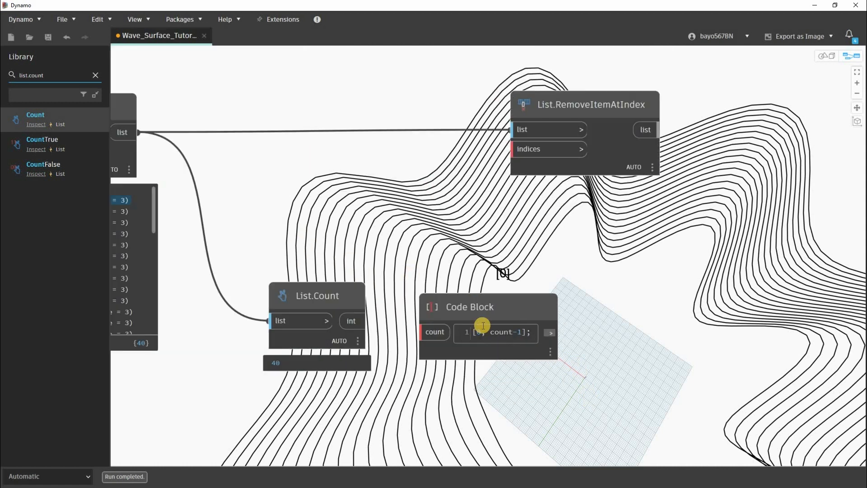
scroll(168, 280, "down", 4)
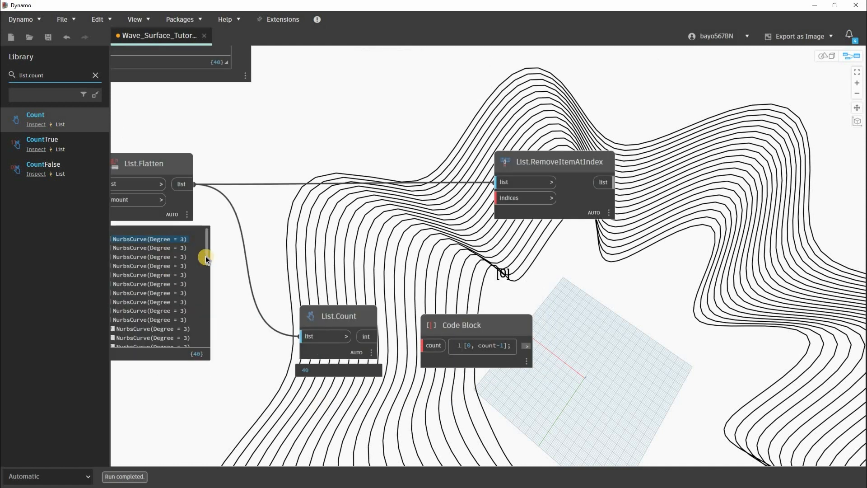
scroll(408, 242, "up", 3)
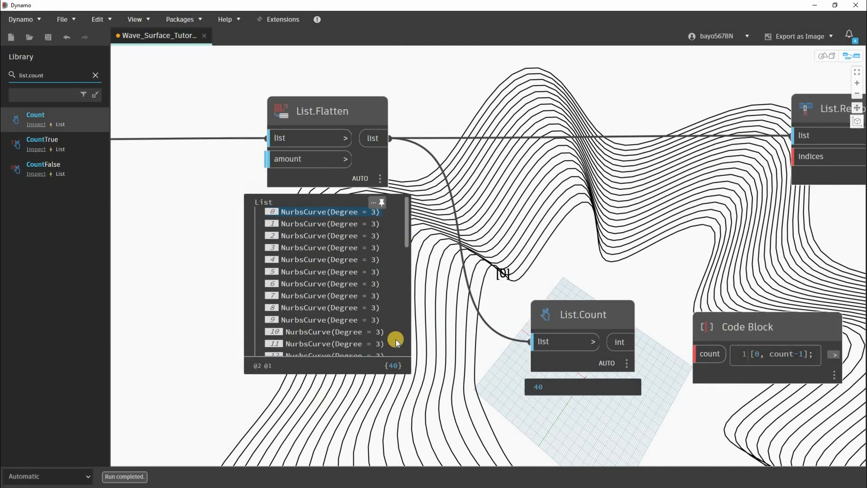
scroll(274, 346, "down", 9)
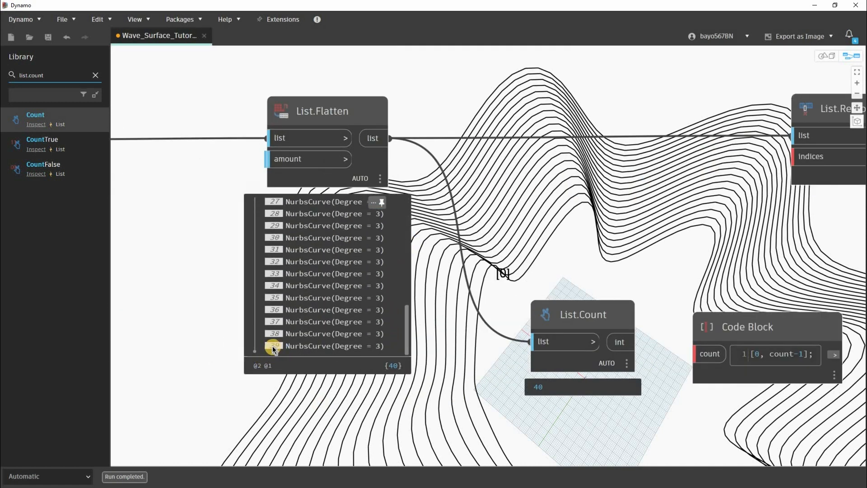
middle_click_drag(538, 387, 458, 354)
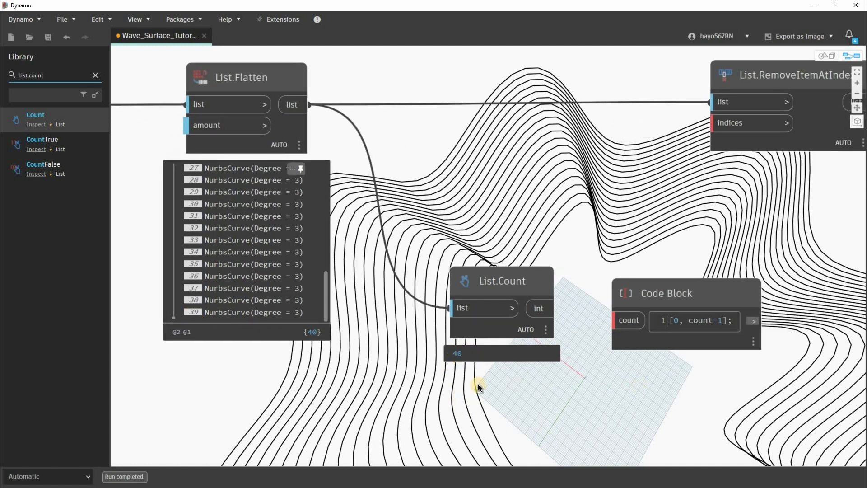
Connect the List.Count output to the Code Block's count input, align the block with List.Count and preview its index list
middle_click_drag(536, 310, 378, 307)
left_click(379, 308)
left_click(455, 323)
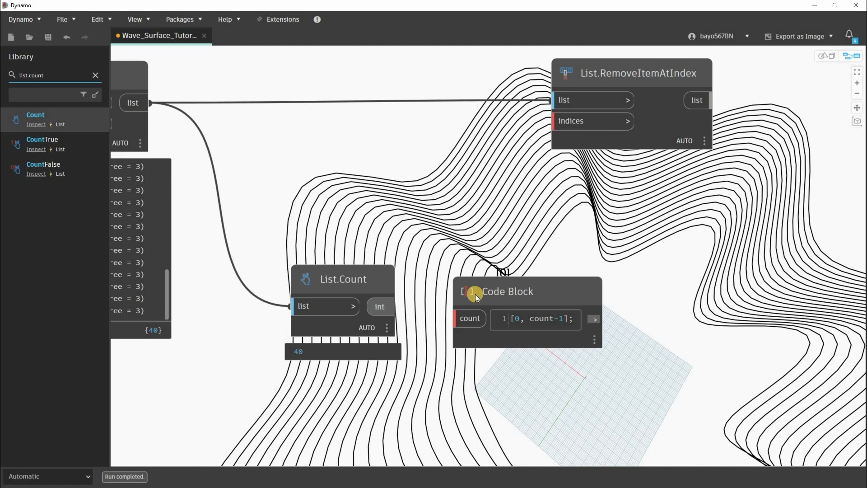
left_click_drag(481, 280, 486, 266)
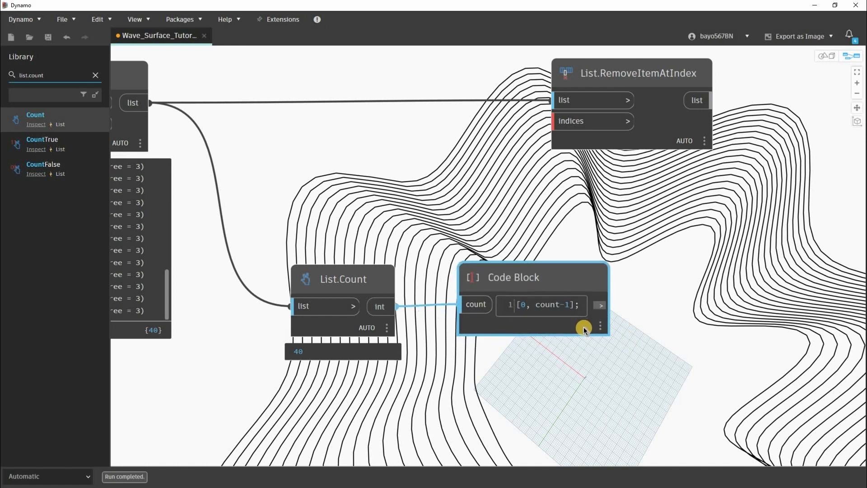
mouse_move(499, 358)
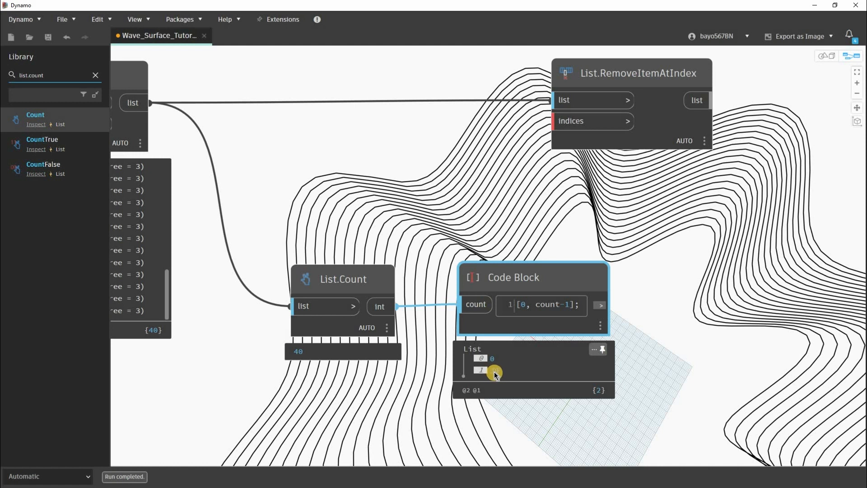
Compare the first and last items of the List.Flatten preview with the index list produced by the Code Block
scroll(173, 311, "down", 3)
middle_click_drag(131, 289, 277, 322)
scroll(224, 343, "up", 2)
scroll(223, 342, "down", 2)
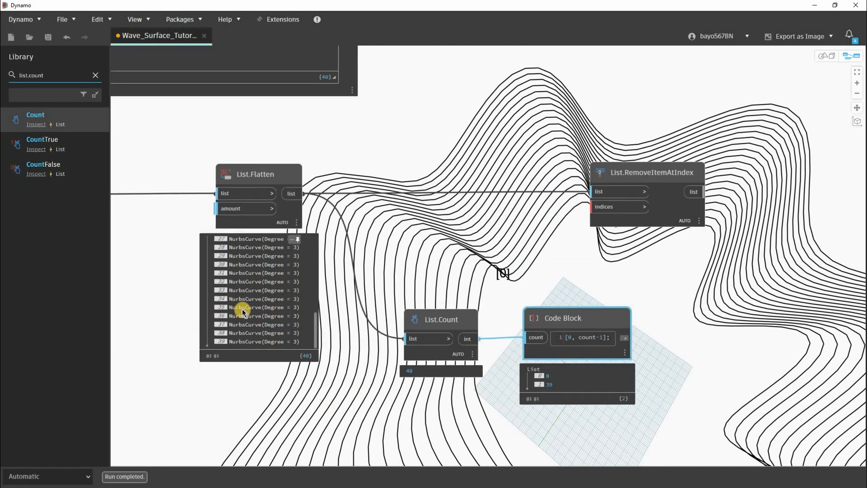
scroll(222, 250, "up", 8)
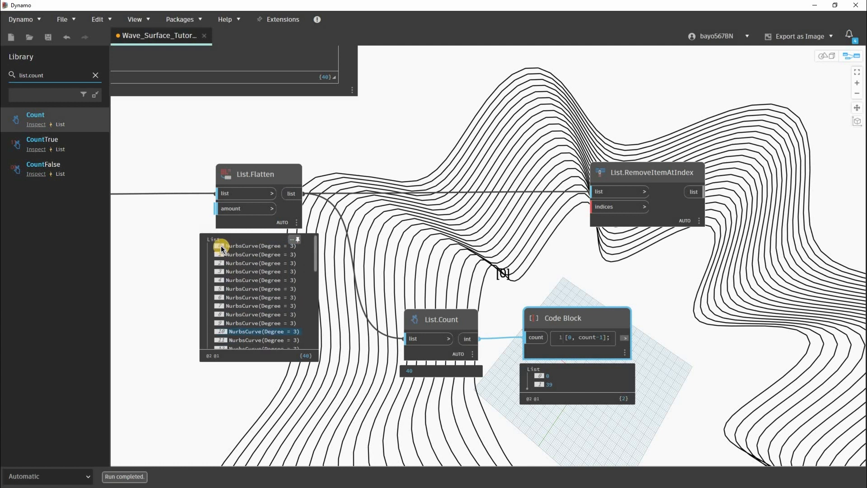
Connect the Code Block's index list to the indices input of List.RemoveItemAtIndex, pin its result preview and space the node further along the main wire
left_click_drag(652, 172, 769, 169)
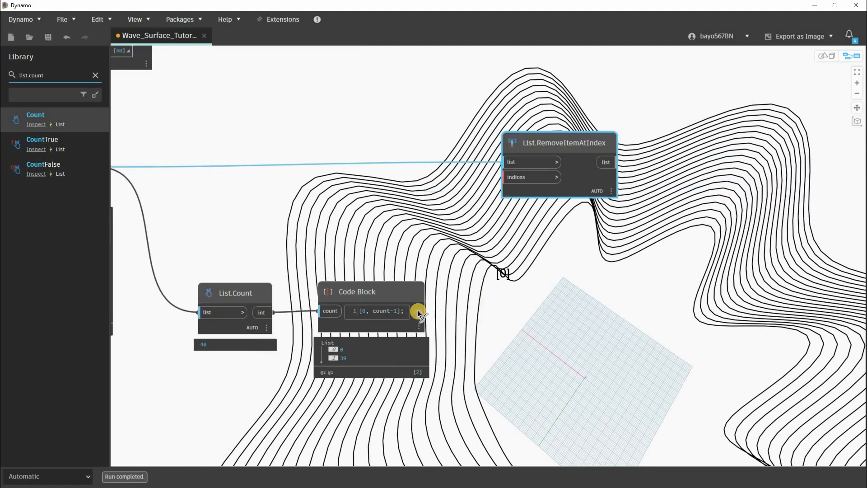
left_click(418, 311)
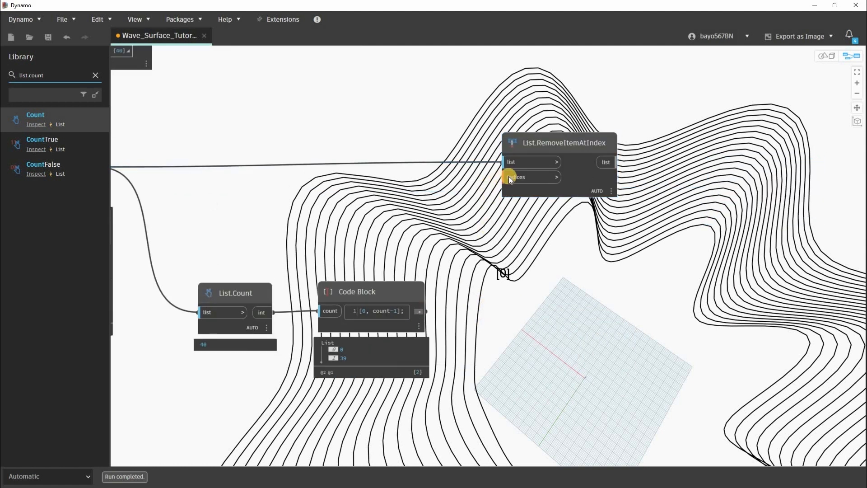
left_click(584, 174)
mouse_move(608, 210)
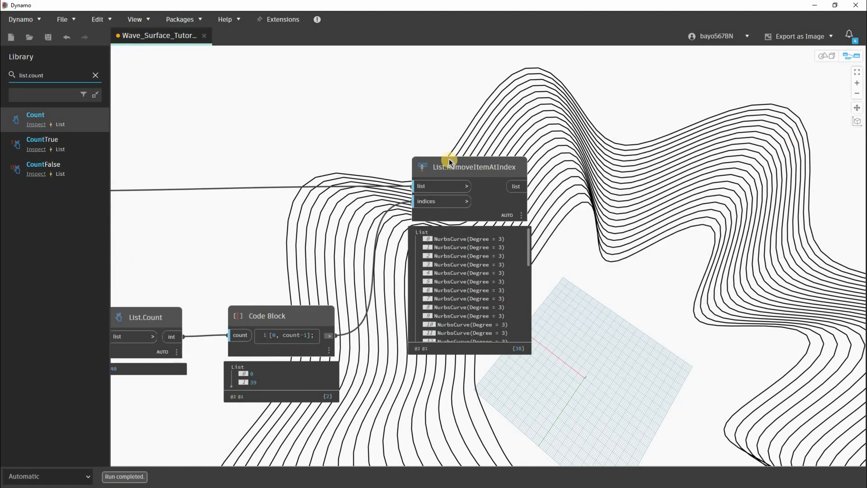
left_click(468, 159)
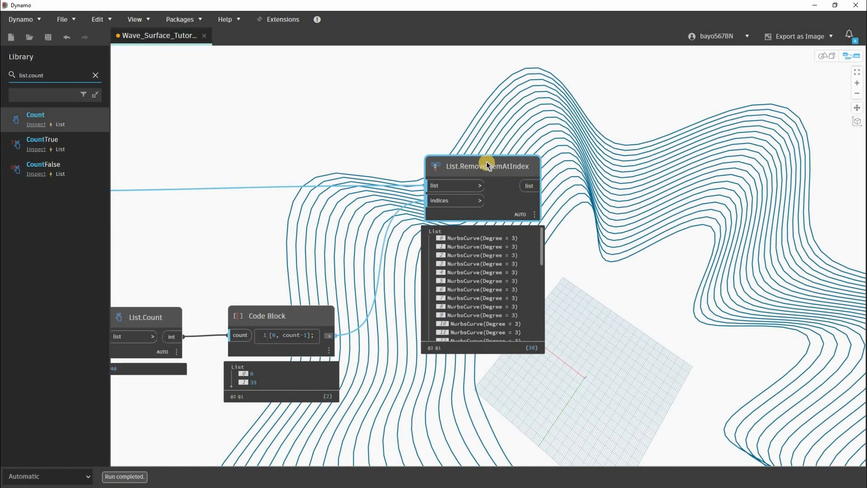
left_click_drag(489, 167, 529, 175)
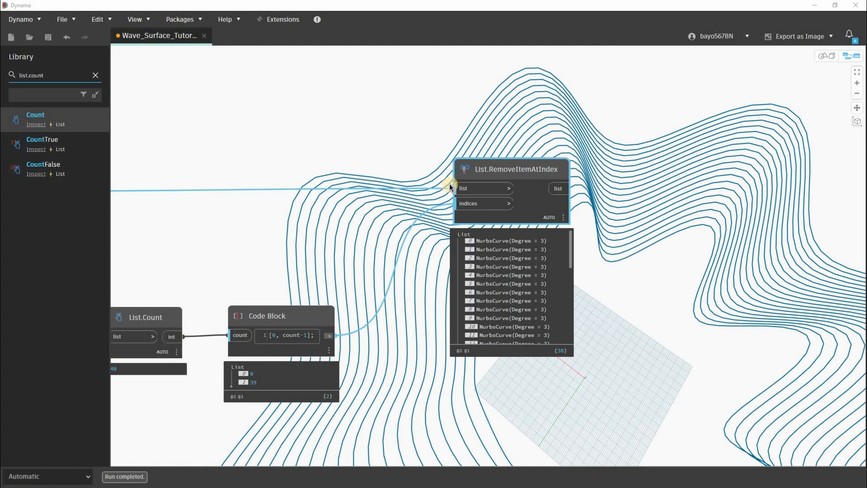
left_click(414, 245)
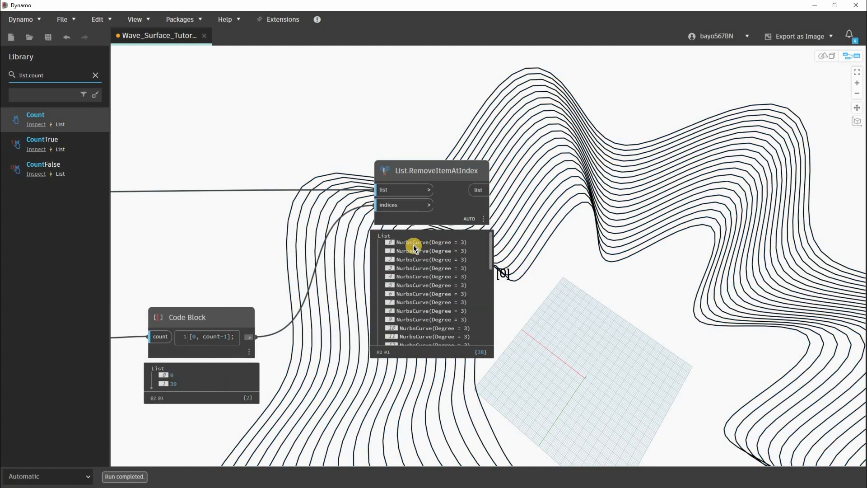
Highlight the first few curves from the List.RemoveItemAtIndex preview in the geometry and examine the end of its list
left_click(390, 244)
left_click(389, 252)
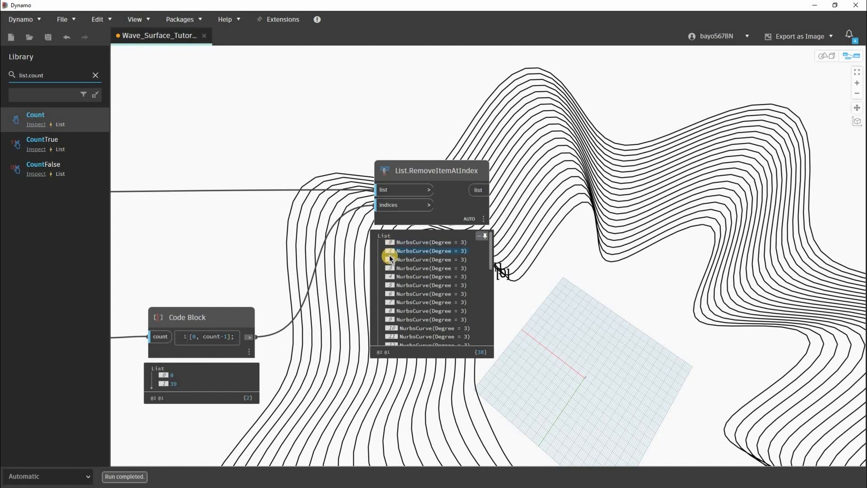
left_click(389, 268)
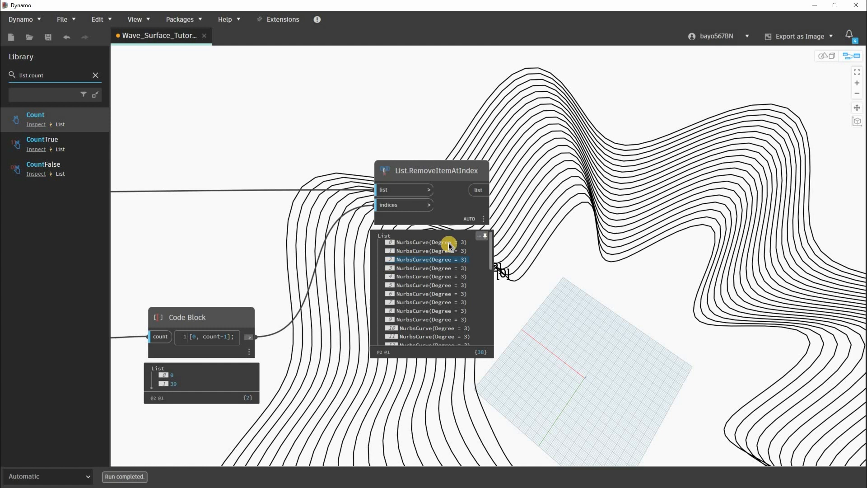
middle_click_drag(347, 254, 247, 228)
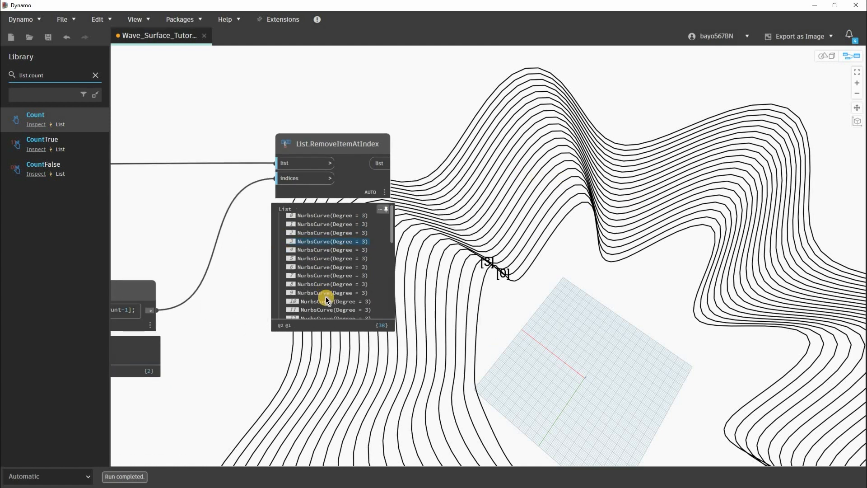
scroll(296, 305, "down", 3)
scroll(295, 306, "down", 6)
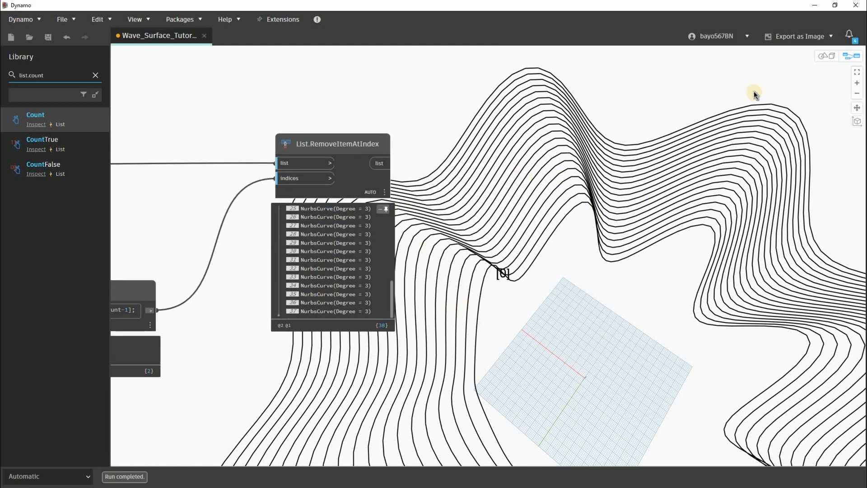
Highlight the last curves of the List.RemoveItemAtIndex result one by one, from index 37 down to 32, and check their order in the geometry
left_click(824, 56)
right_click_drag(436, 260, 524, 271)
scroll(792, 72, "up", 3)
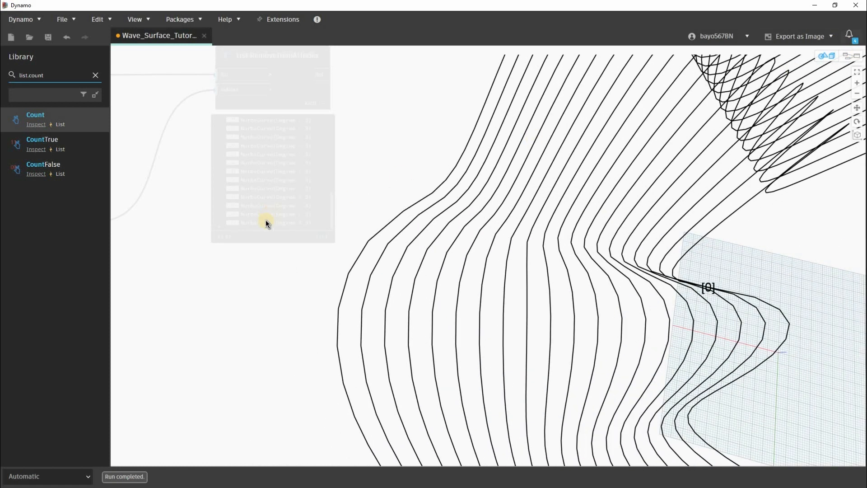
key("ctrl+b")
scroll(270, 287, "up", 1)
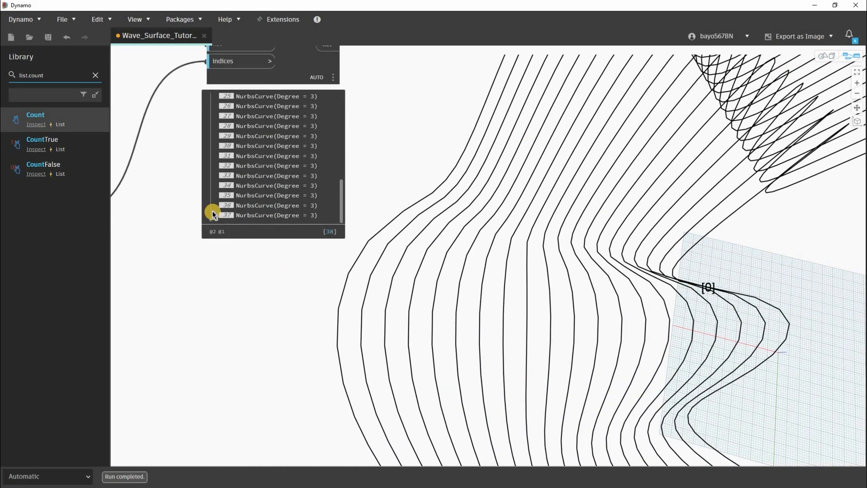
middle_click_drag(223, 216, 212, 210)
left_click(213, 207)
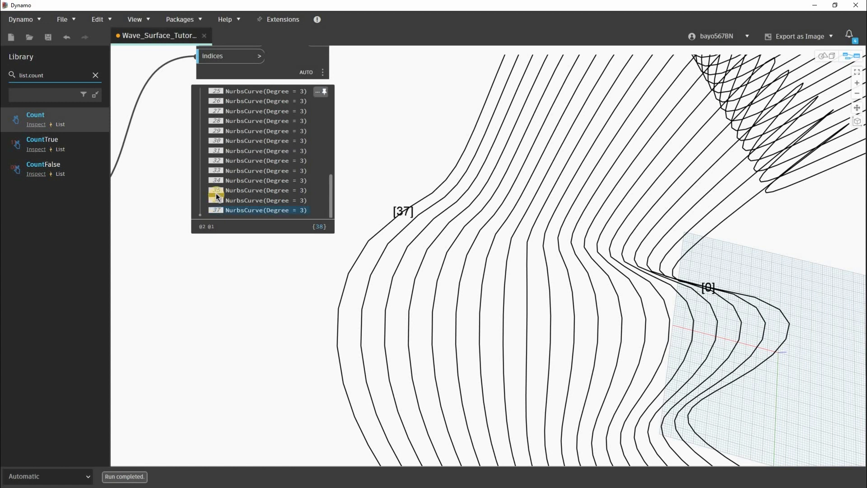
left_click(215, 201)
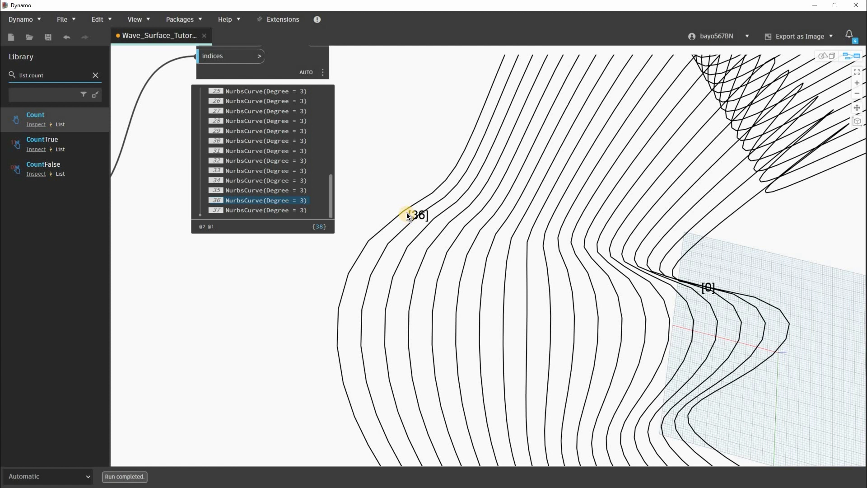
left_click(214, 187)
left_click(215, 180)
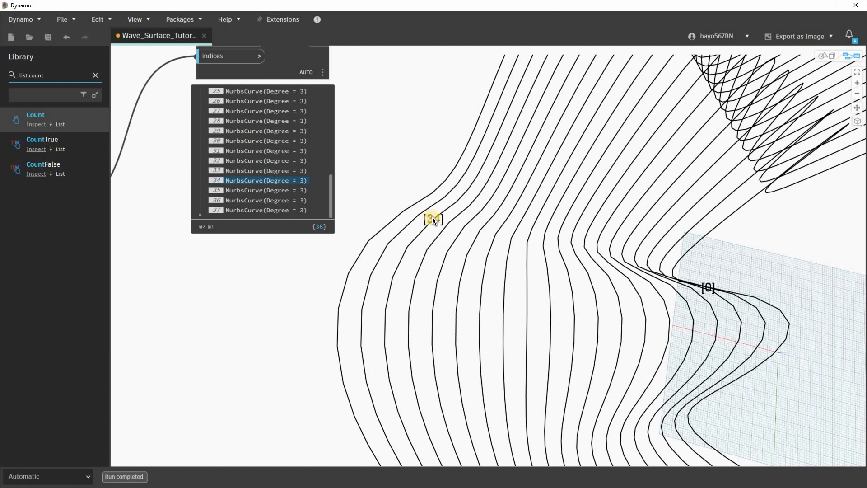
left_click(214, 171)
key("Up")
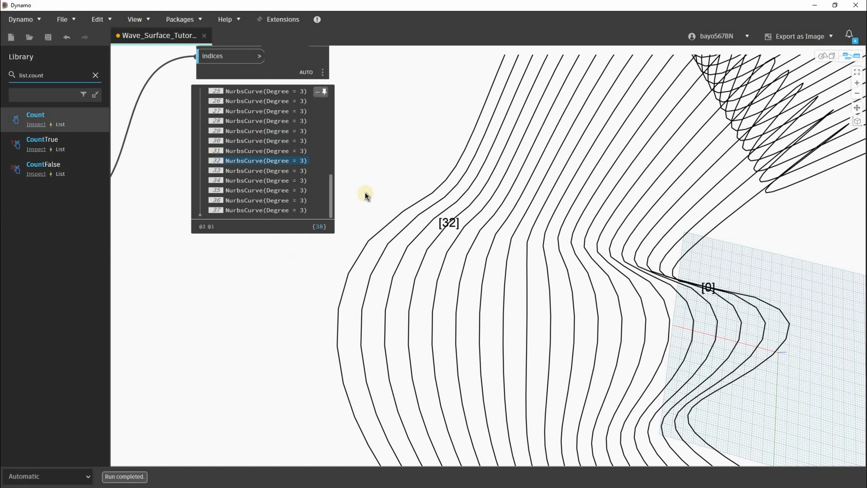
Add a List.Chop node beside List.RemoveItemAtIndex and connect the trimmed curve list to its list input
left_click(377, 221)
scroll(285, 245, "down", 5)
middle_click_drag(249, 204, 254, 225)
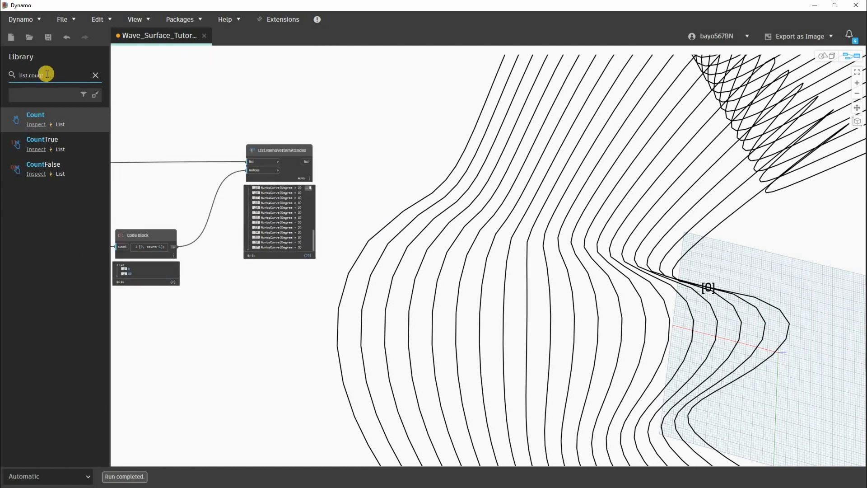
double_click(47, 74)
type("chop")
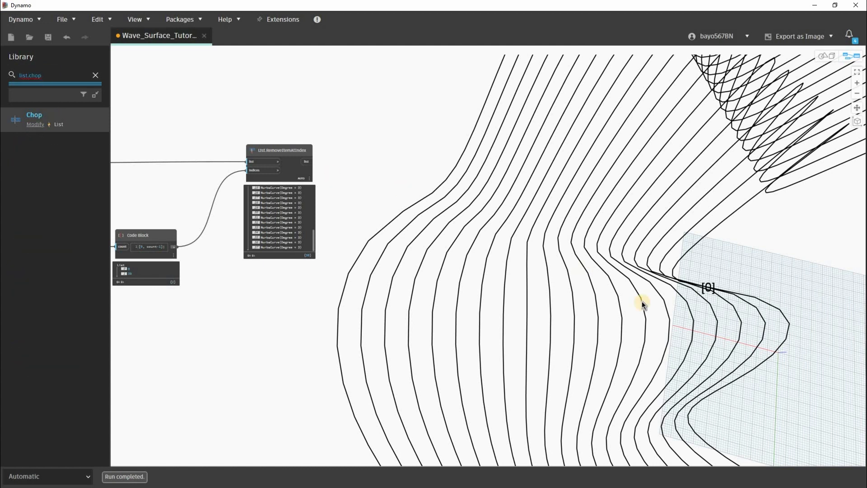
left_click_drag(529, 283, 397, 152)
scroll(289, 178, "up", 6)
middle_click_drag(290, 177, 244, 200)
left_click(259, 182)
left_click(403, 168)
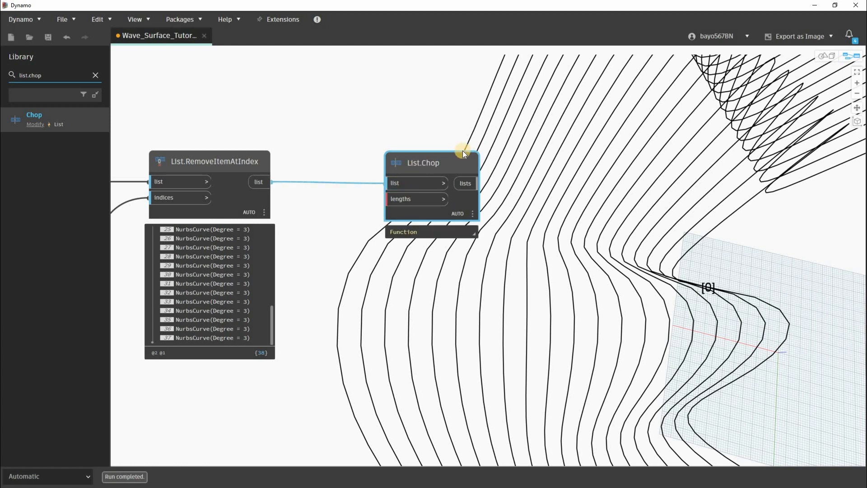
Move List.Chop further along the wire and connect a new Code Block containing 2; to its lengths input
scroll(438, 154, "up", 2)
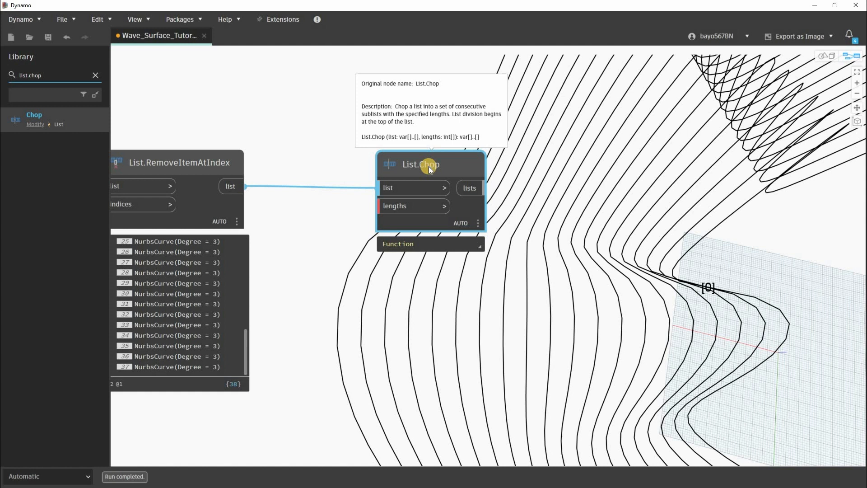
left_click_drag(432, 170, 486, 166)
double_click(337, 220)
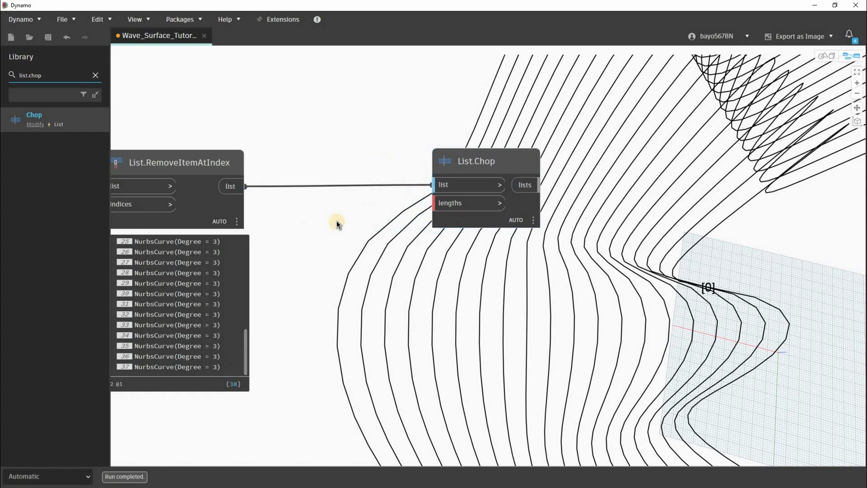
type("2;")
left_click_drag(366, 247, 433, 203)
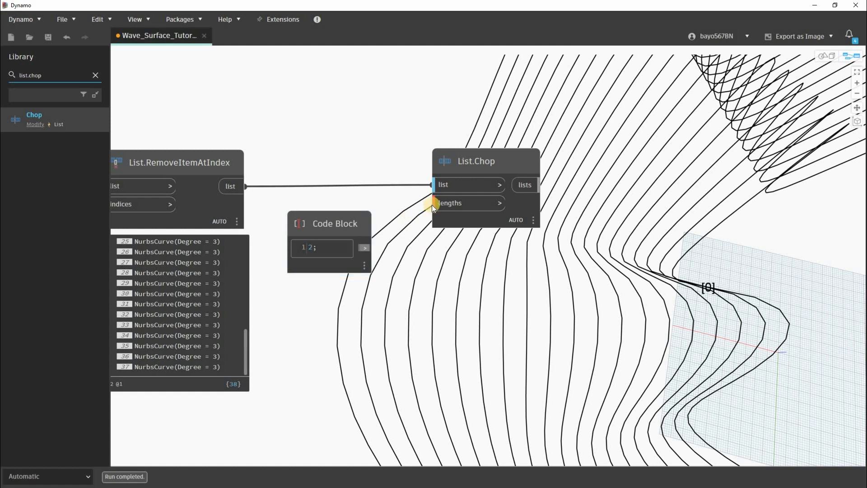
left_click(475, 166)
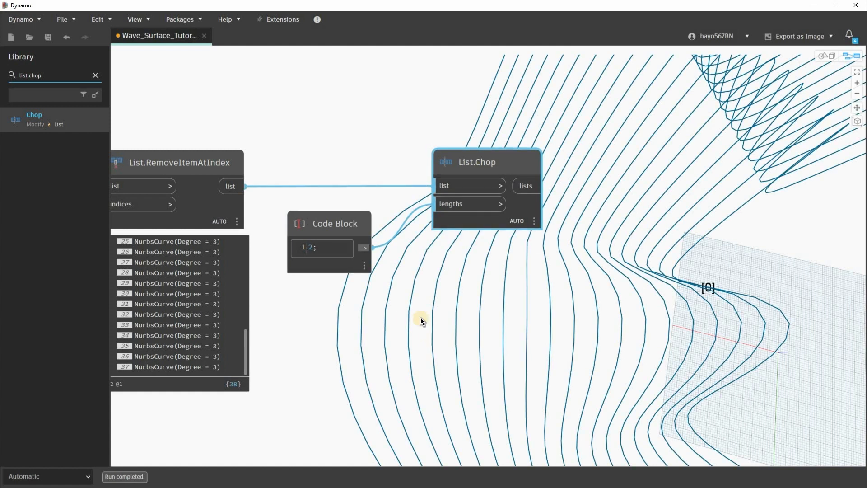
Pin the List.Chop result preview and examine its sublists of curves
middle_click_drag(361, 240, 338, 205)
left_click(345, 293)
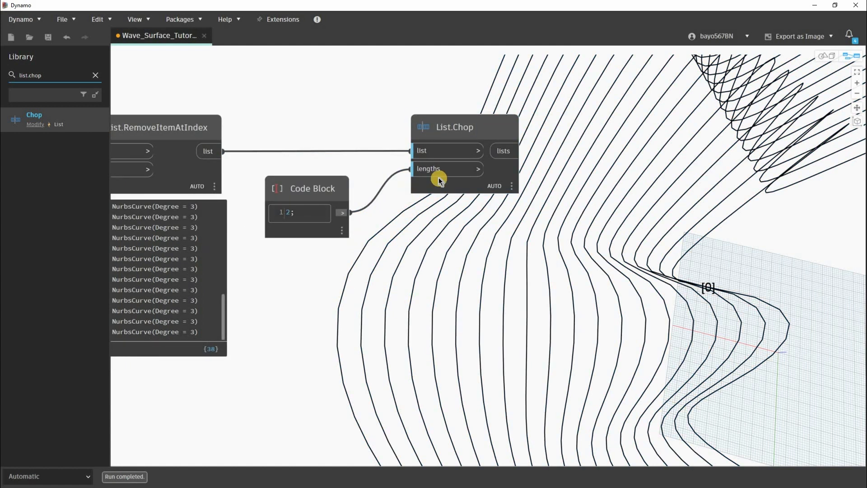
left_click(510, 206)
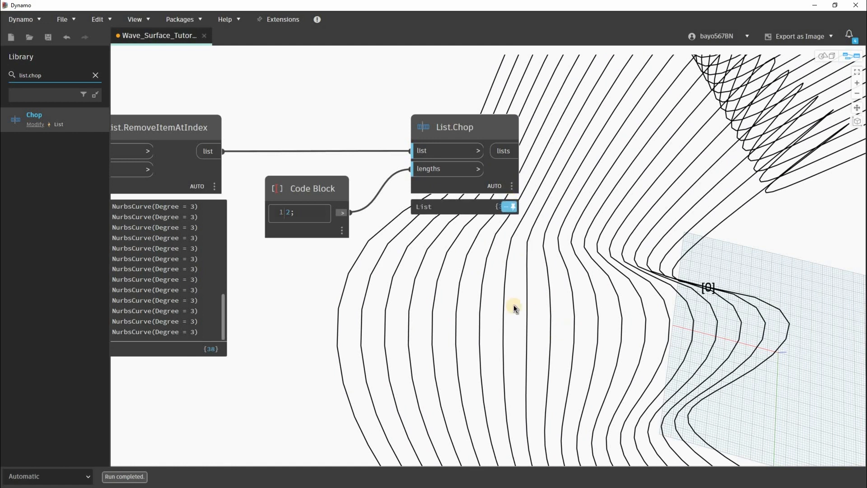
middle_click_drag(496, 256, 448, 231)
left_click(325, 215)
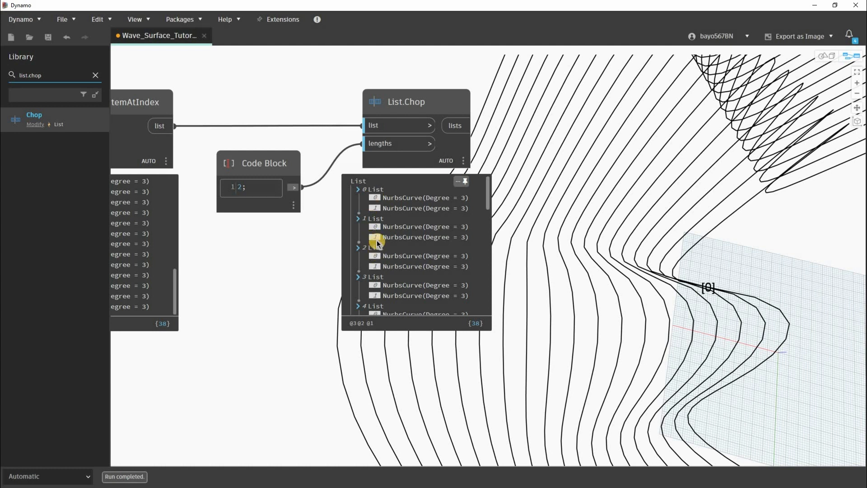
scroll(376, 243, "down", 15)
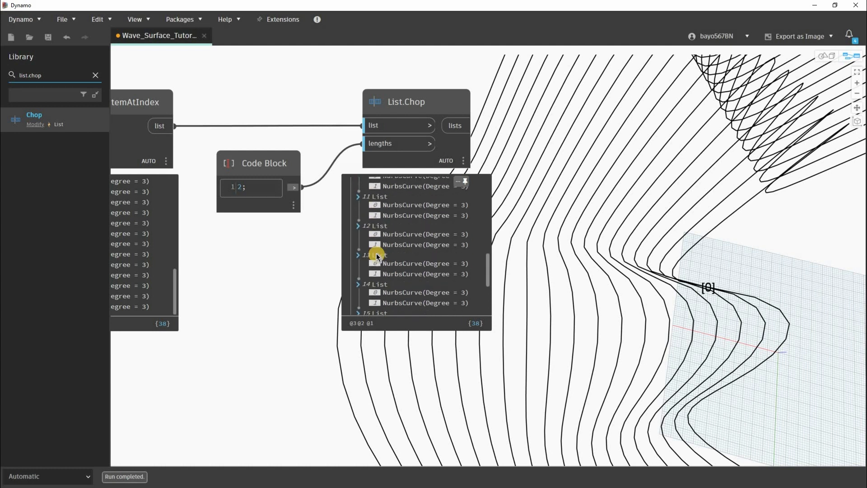
scroll(375, 252, "up", 15)
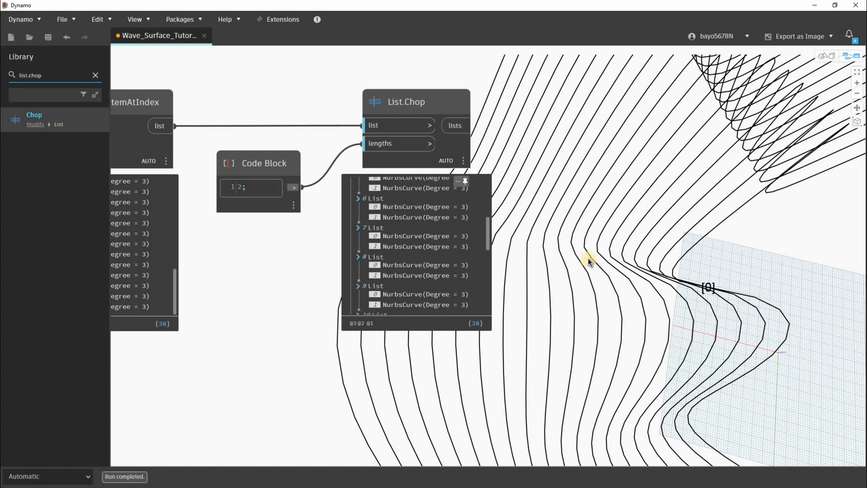
Move the large Watch node further above the main row of nodes
scroll(508, 281, "down", 6)
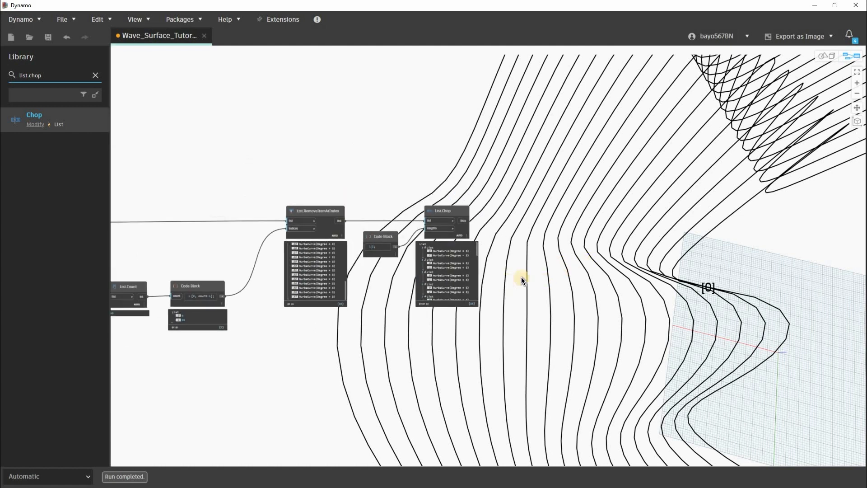
scroll(535, 310, "down", 4)
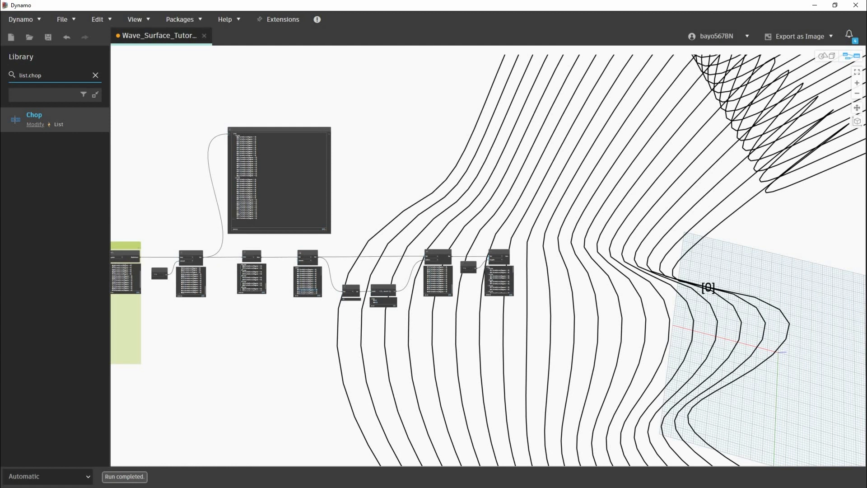
middle_click_drag(269, 132, 334, 137)
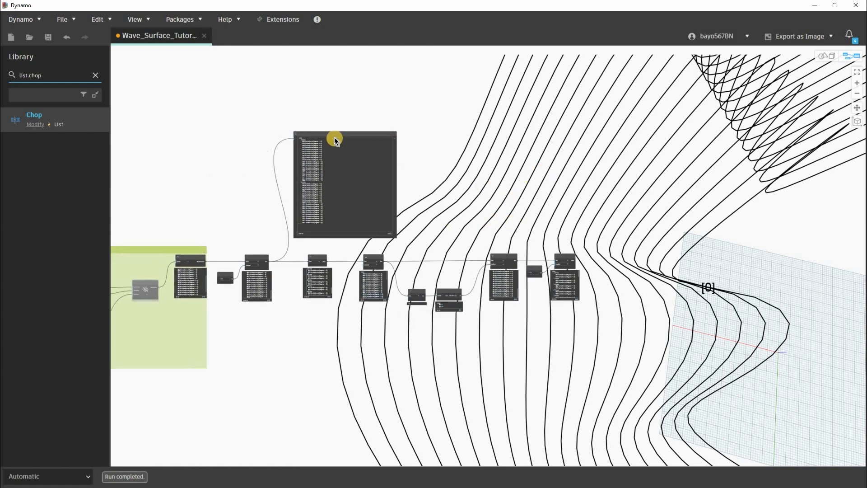
left_click_drag(295, 205, 298, 170)
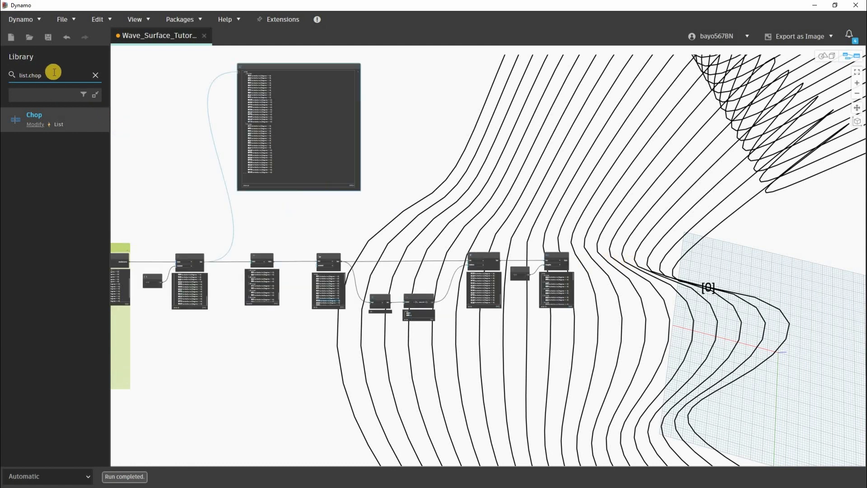
Add a Surface.ByLoft (crossSections) node beside List.Chop and connect the chopped lists to its crossSections input
left_click(53, 73)
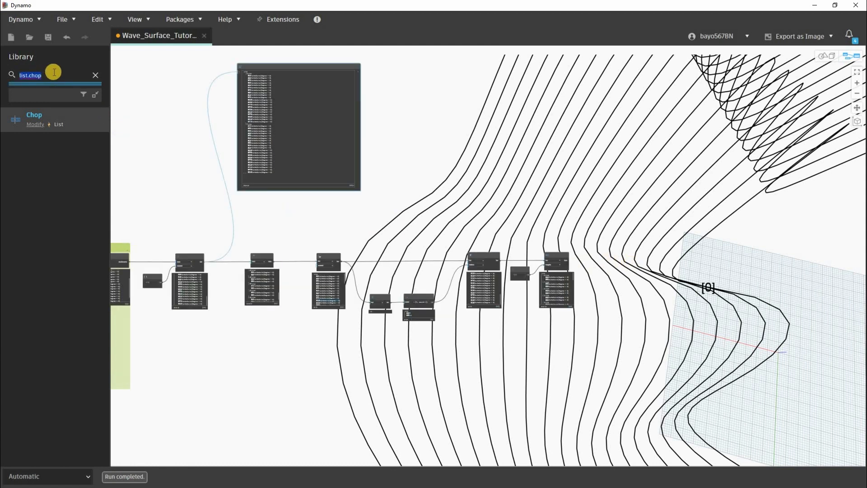
type("surface.by")
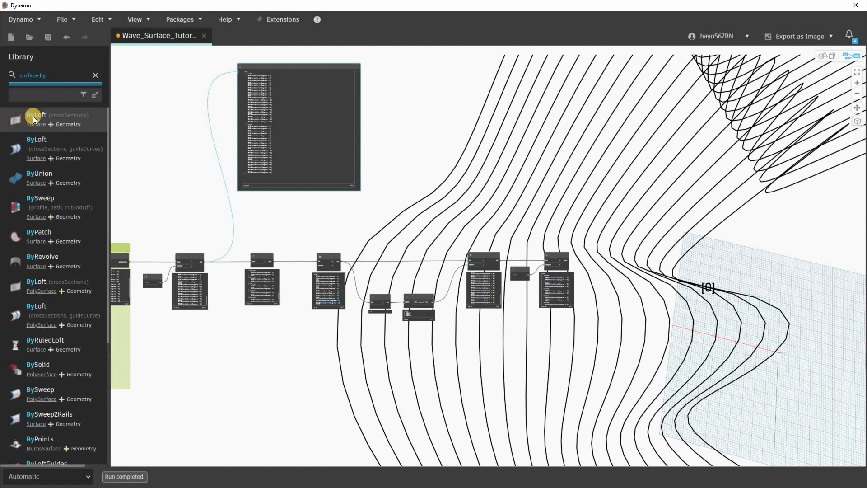
left_click_drag(228, 199, 641, 178)
scroll(540, 285, "up", 5)
scroll(554, 218, "up", 3)
left_click(483, 219)
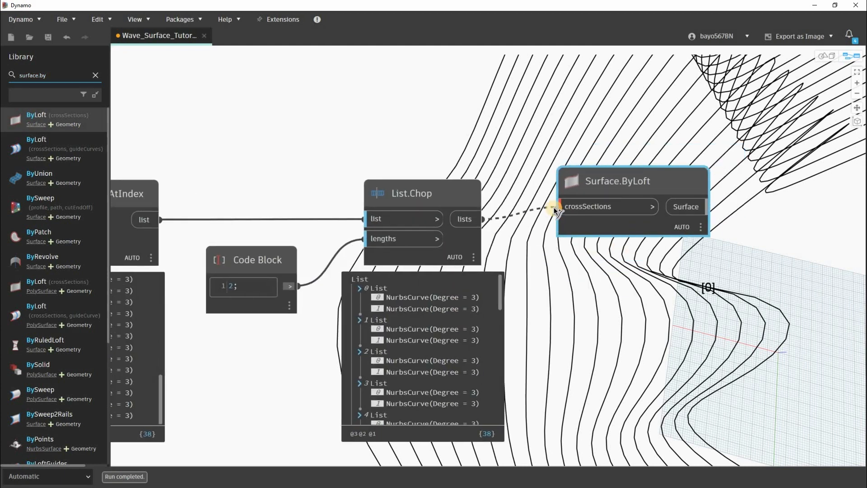
left_click(590, 178)
left_click_drag(594, 190, 624, 194)
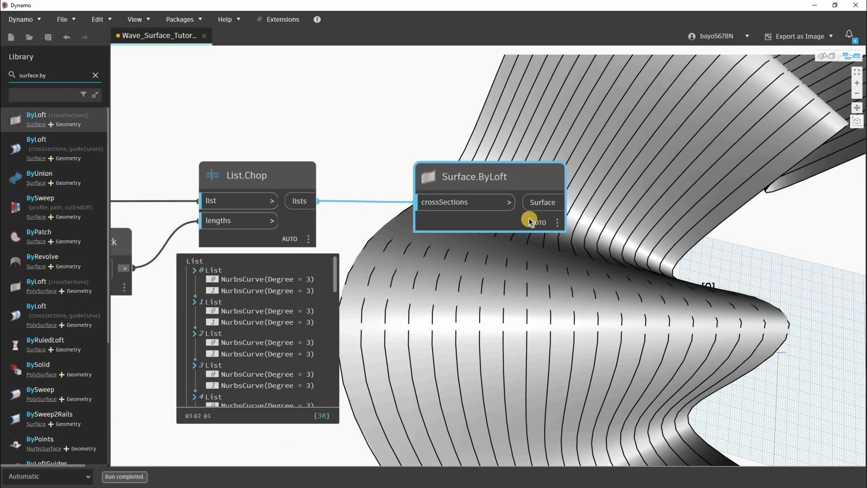
Pin the Surface.ByLoft result preview and highlight individual surfaces from its list in the geometry
left_click(555, 247)
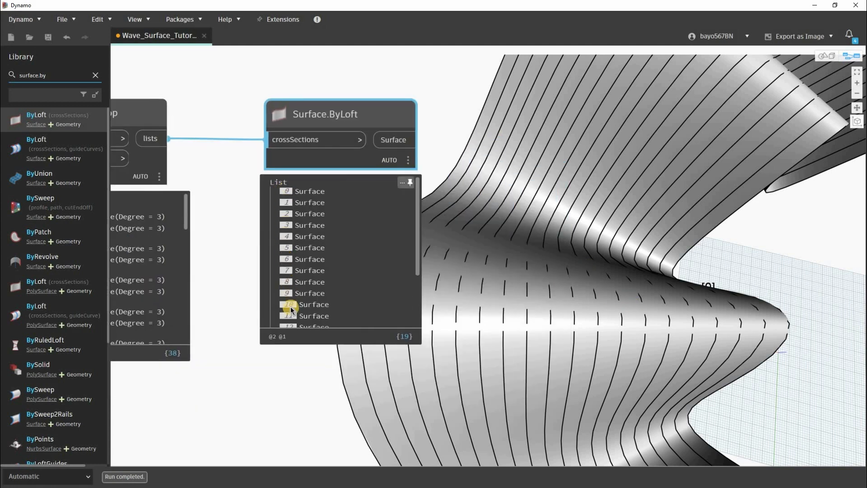
scroll(261, 362, "down", 5)
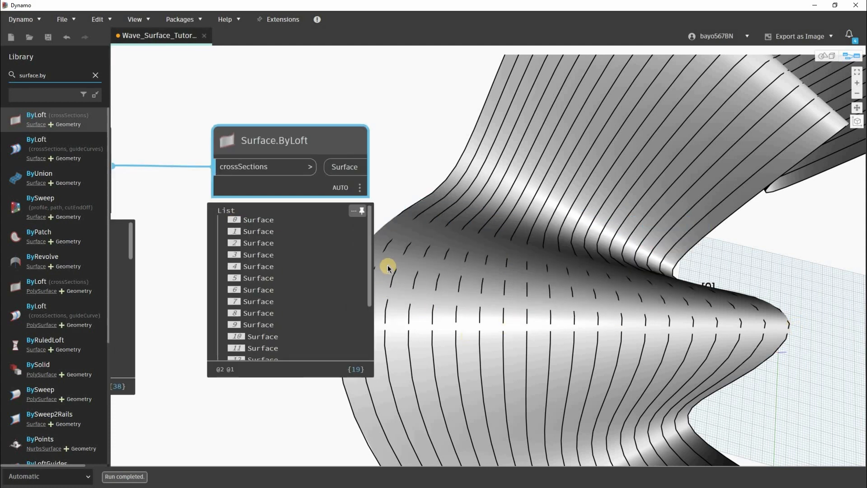
left_click(256, 220)
middle_click_drag(256, 220, 158, 154)
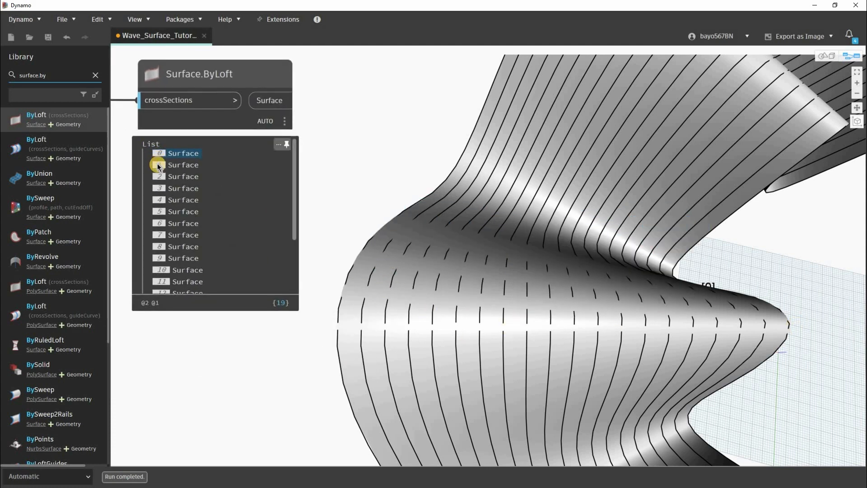
left_click(156, 188)
Examine the highlighted strip surface and the whole lofted wave in the 3D preview from another angle
left_click(827, 55)
scroll(519, 237, "down", 5)
right_click_drag(473, 231, 393, 203)
scroll(387, 204, "up", 5)
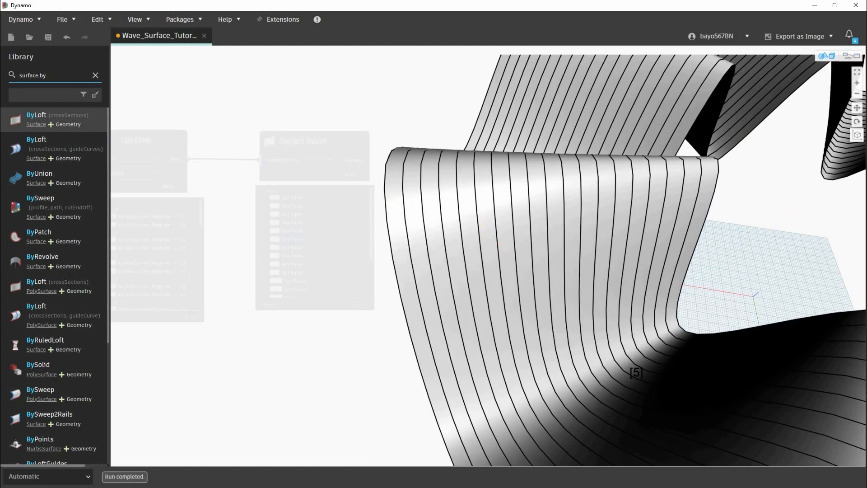
scroll(507, 253, "down", 4)
left_click(852, 56)
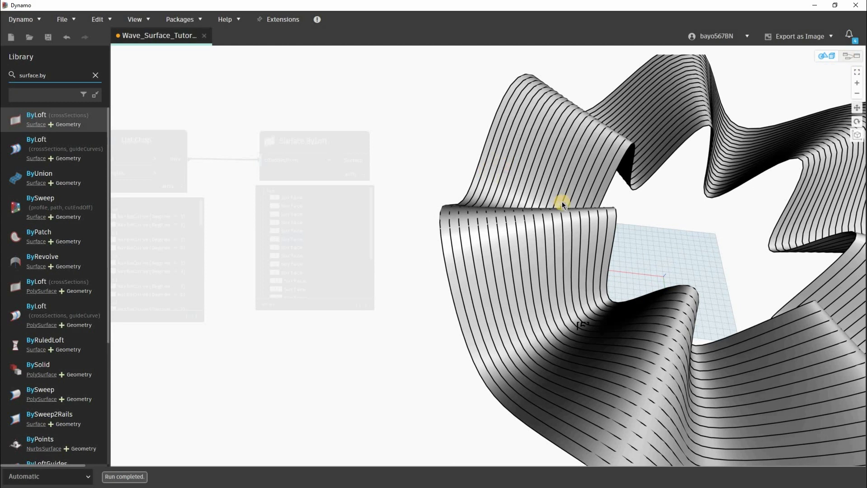
Group the nodes from List.OfRepeatedItem through Surface.ByLoft and title the group "Create split surfaces."
scroll(565, 183, "down", 3)
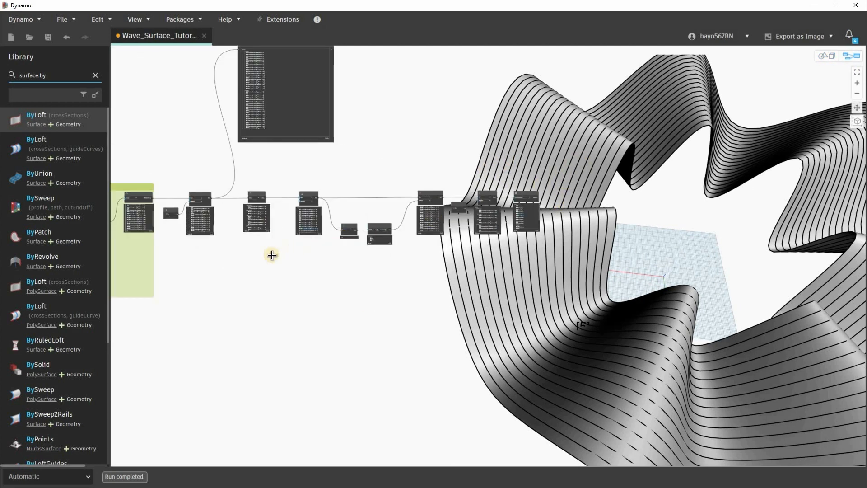
left_click_drag(171, 272, 163, 271)
key("ctrl+g")
scroll(161, 215, "up", 4)
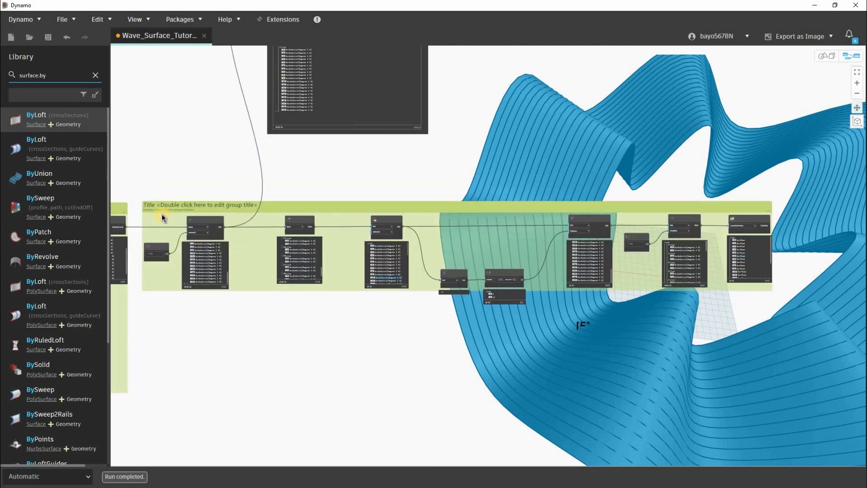
double_click(162, 215)
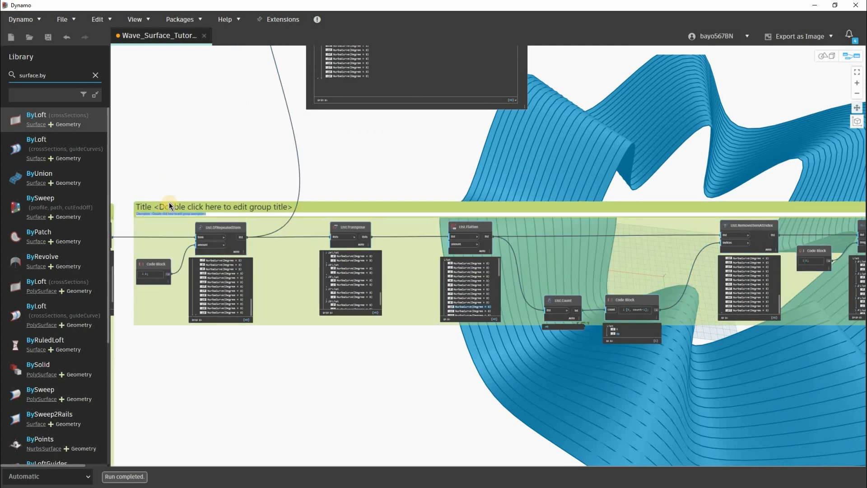
double_click(169, 209)
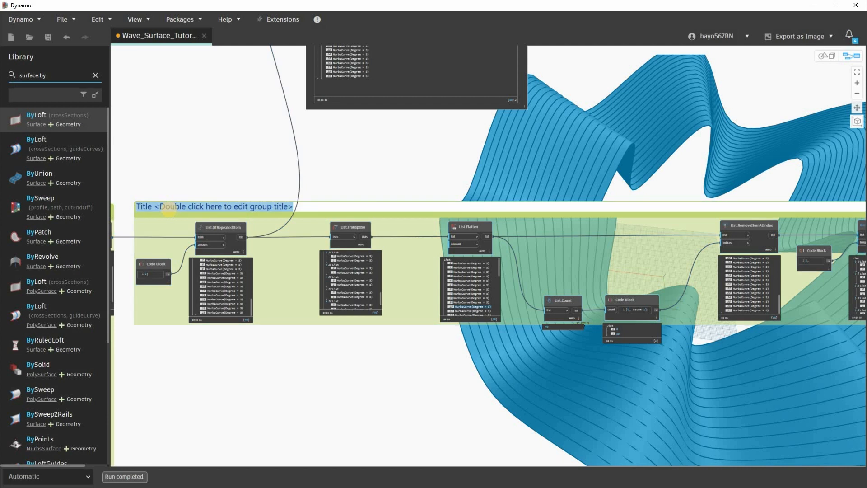
type("Create split surfaces.")
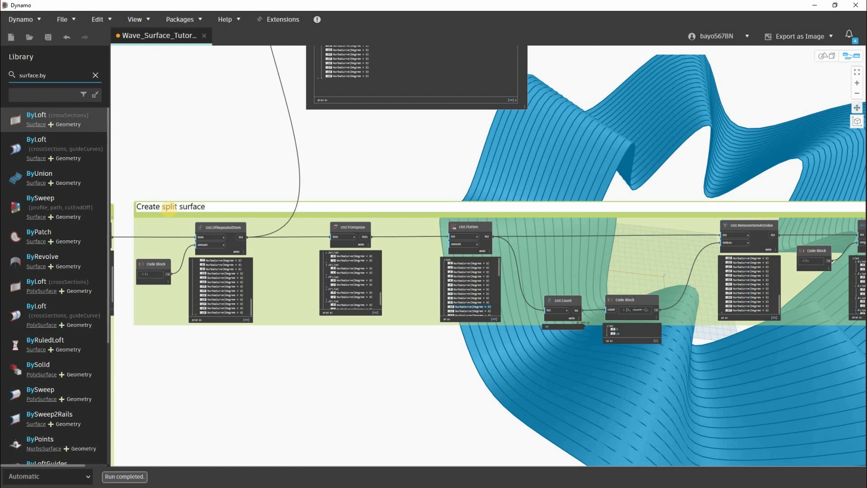
left_click(294, 186)
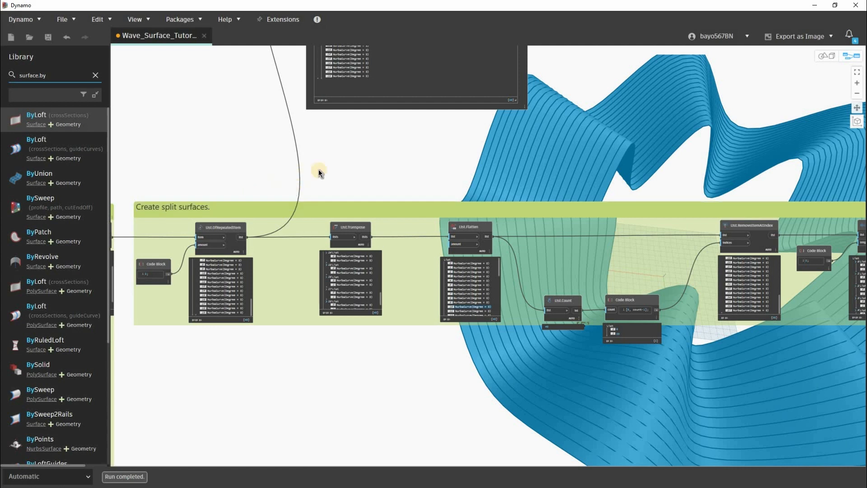
Review the grouped graph and inspect the split wave surface in the 3D preview, both close up and as a whole
scroll(289, 181, "down", 4)
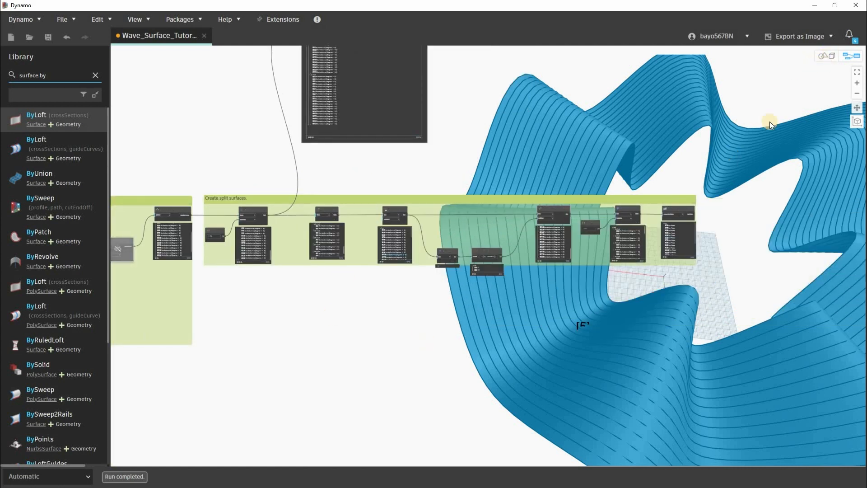
key("ctrl+b")
scroll(524, 276, "down", 3)
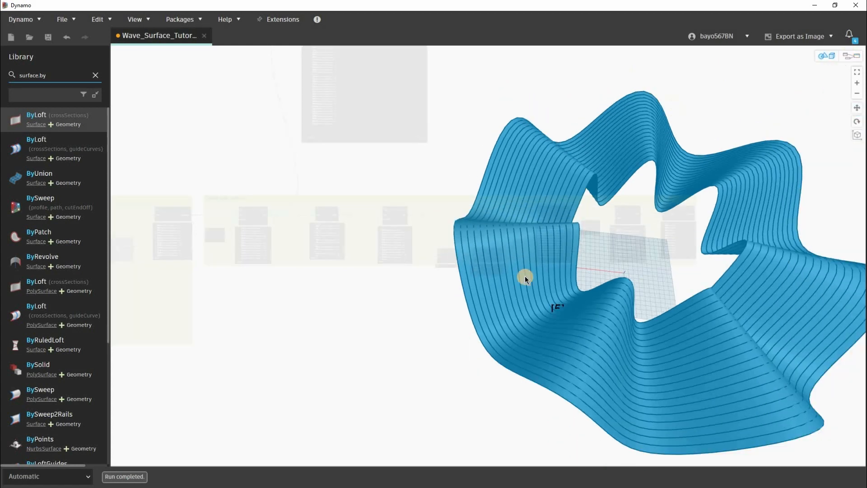
key("ctrl+b")
middle_click_drag(417, 338, 440, 338)
scroll(587, 262, "down", 3)
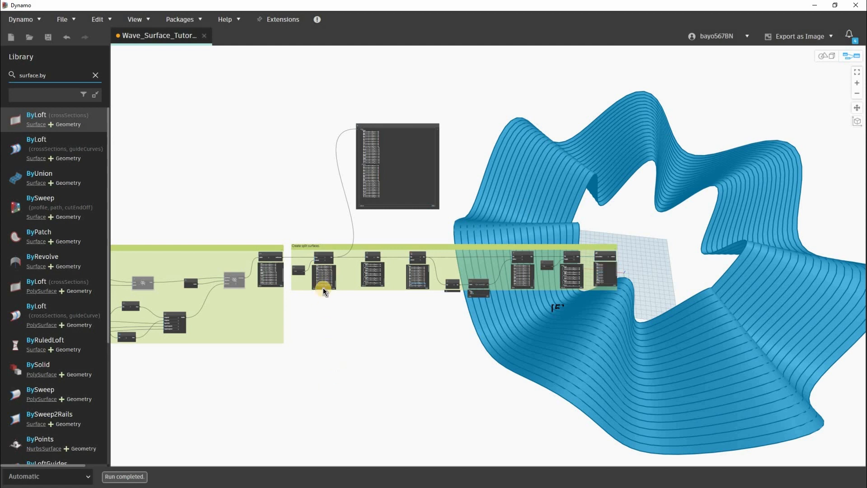
scroll(446, 253, "down", 2)
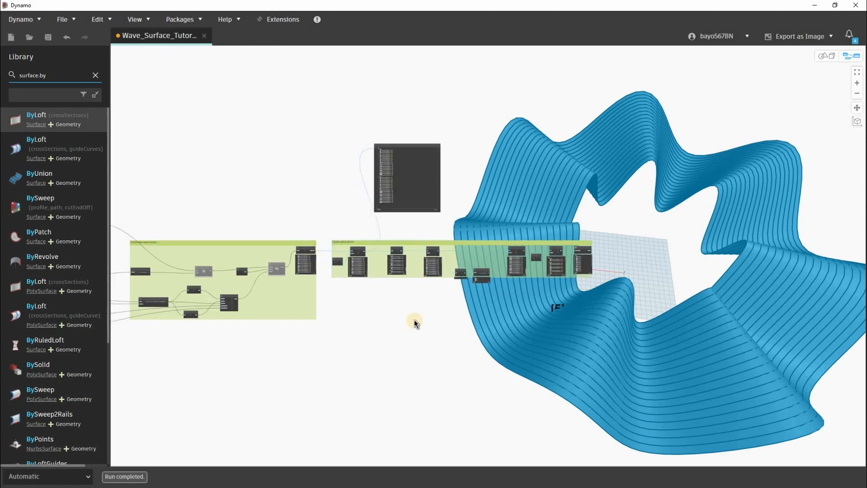
scroll(381, 306, "down", 2)
scroll(398, 312, "up", 2)
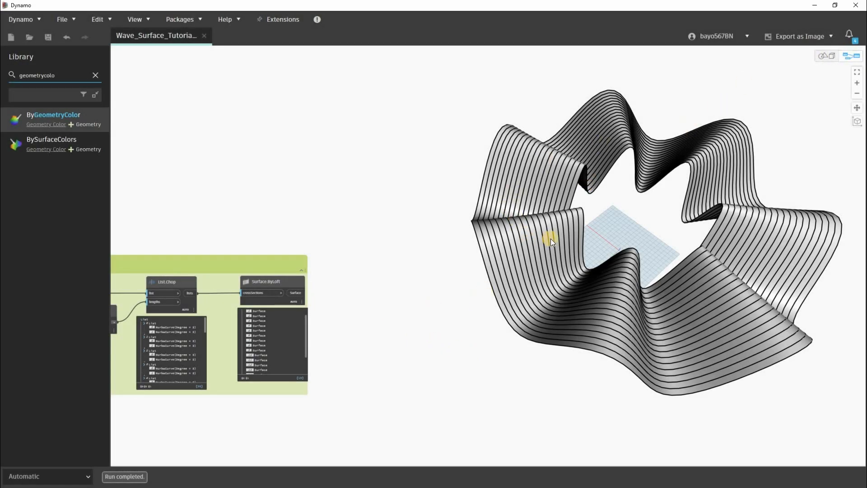
key("ctrl+b")
scroll(548, 245, "up", 6)
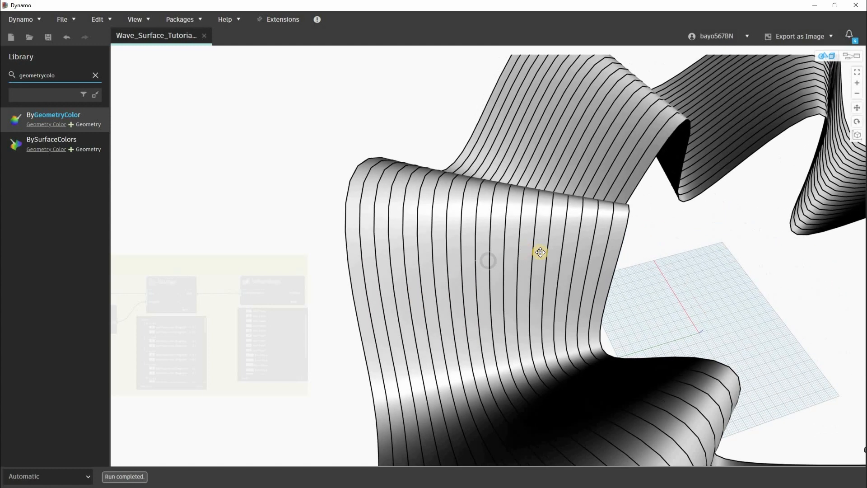
mouse_move(540, 252)
right_mouse_down()
mouse_move(571, 254)
mouse_move(533, 255)
mouse_move(540, 279)
mouse_move(596, 291)
right_mouse_up()
scroll(597, 291, "down", 5)
left_click(847, 57)
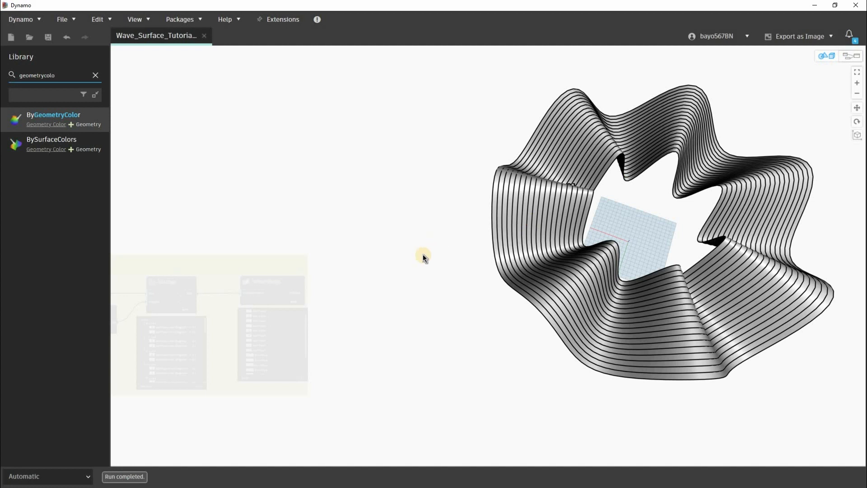
Add a Color Palette node in the empty area beyond the split surfaces group
middle_click_drag(189, 78, 171, 79)
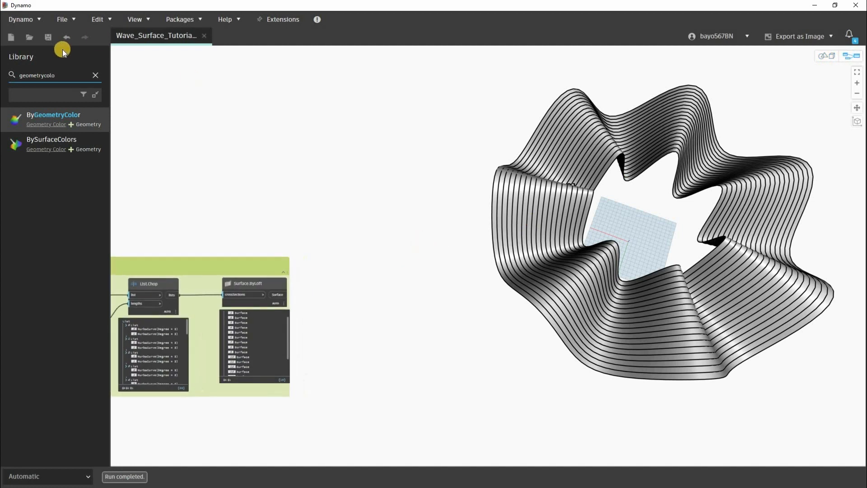
double_click(67, 72)
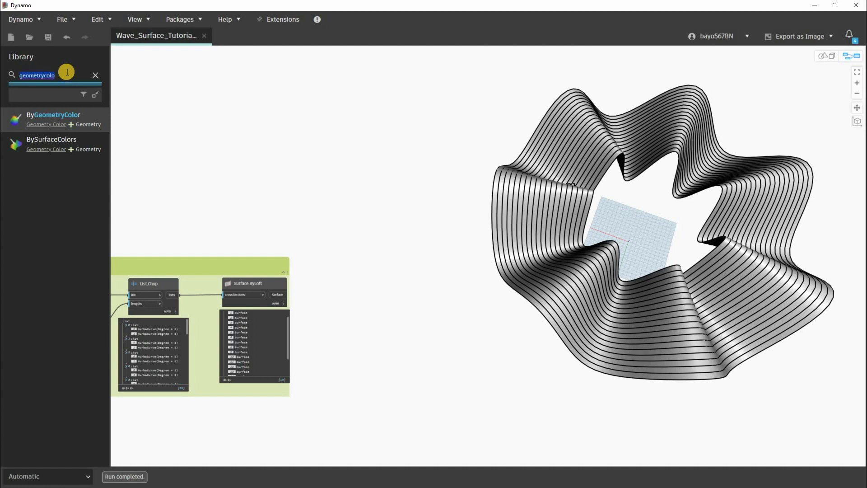
type("color palette")
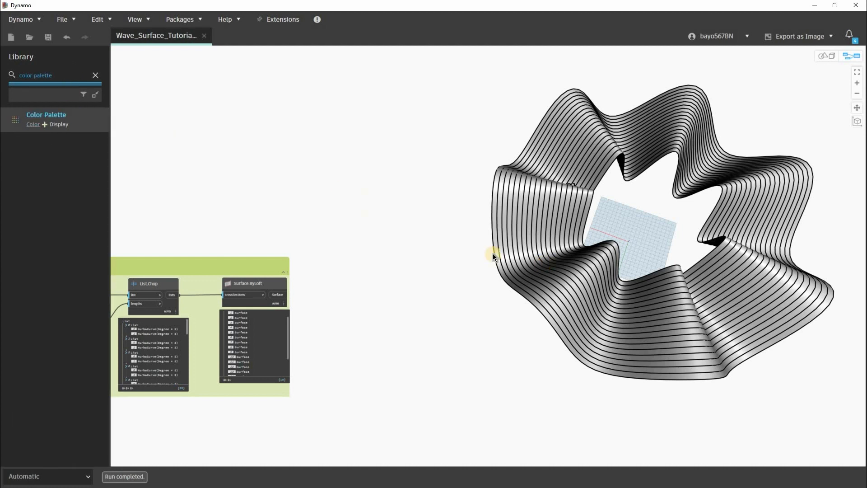
scroll(479, 244, "up", 6)
left_click_drag(479, 244, 373, 207)
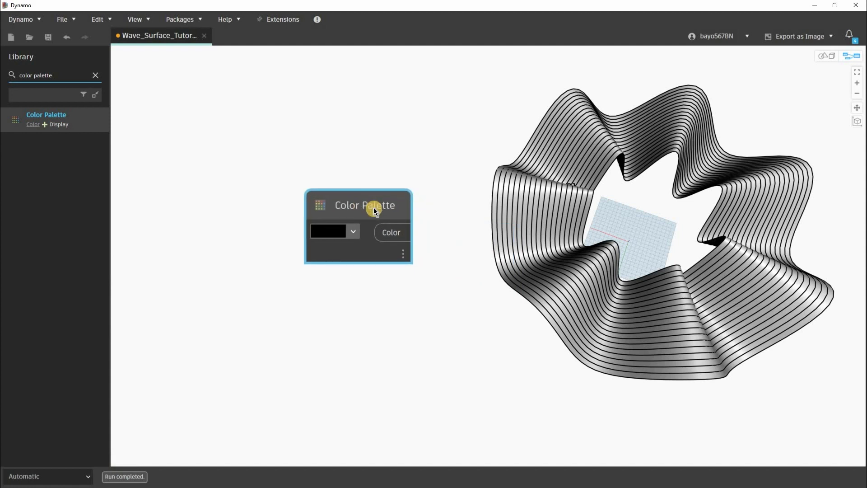
Make two copies of the Color Palette node and arrange all three in a vertical column
mouse_move(373, 208)
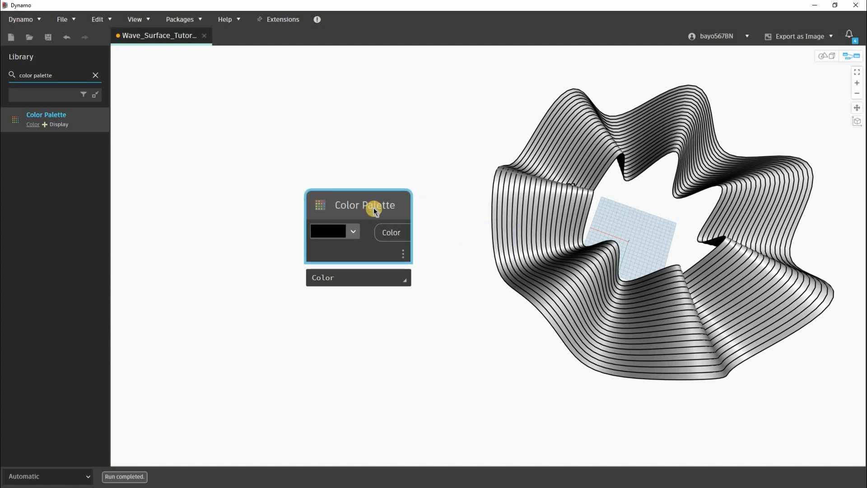
key("ctrl+v")
key("ctrl+v")
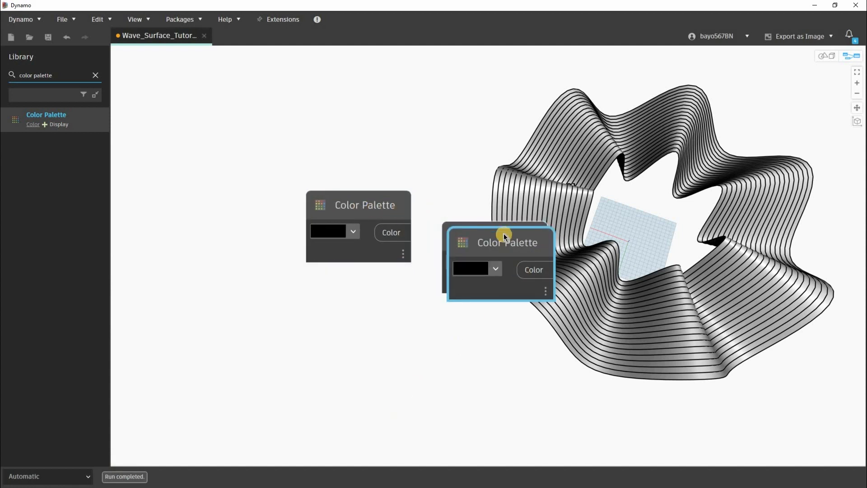
left_click_drag(504, 234, 369, 399)
left_click_drag(500, 231, 370, 306)
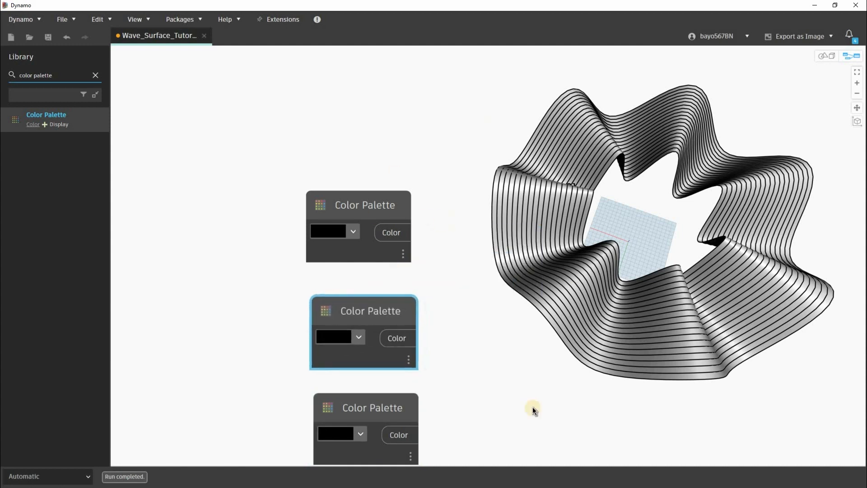
middle_click_drag(354, 436, 353, 391)
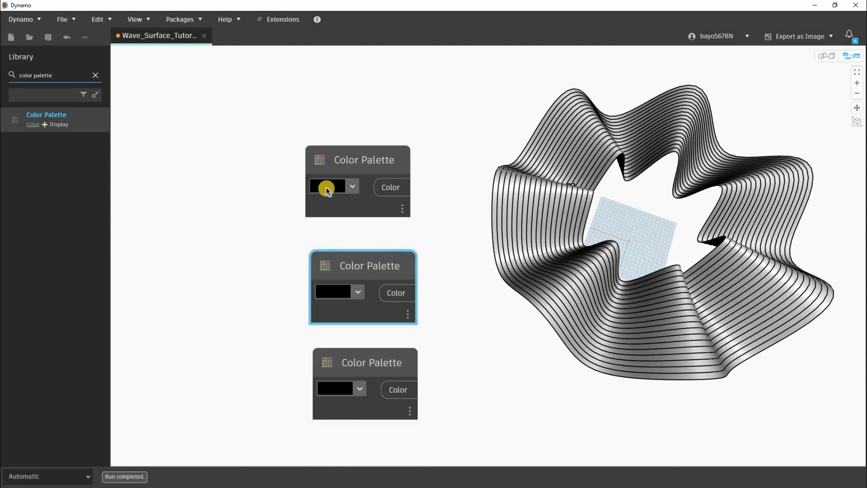
middle_click_drag(354, 156, 357, 156)
left_click_drag(355, 172, 359, 160)
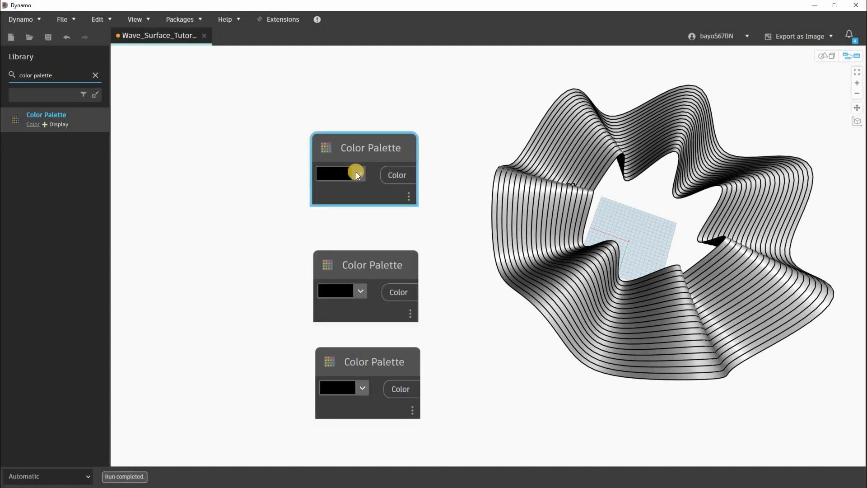
Set the uppermost Color Palette to red and the middle one to light blue from the basic colors
left_click(508, 269)
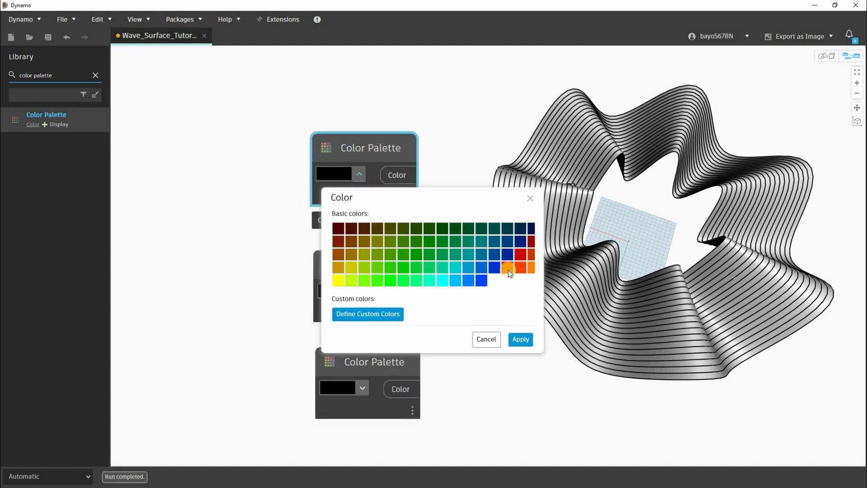
left_click(520, 340)
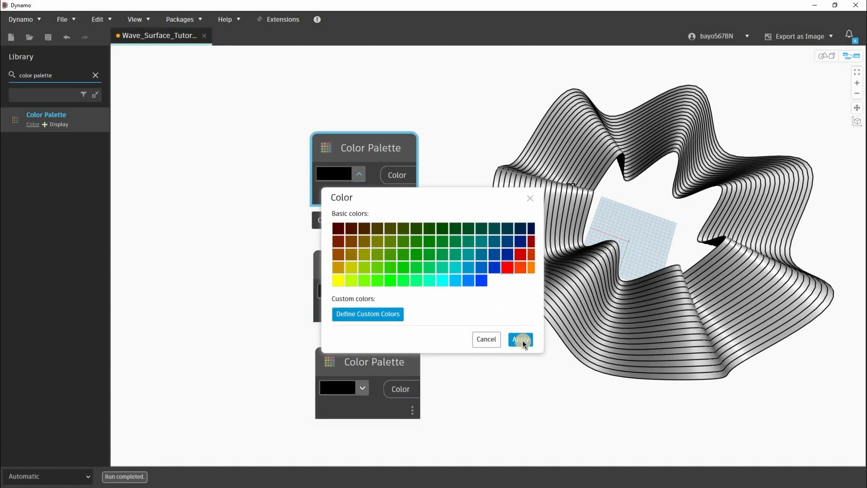
left_click(360, 291)
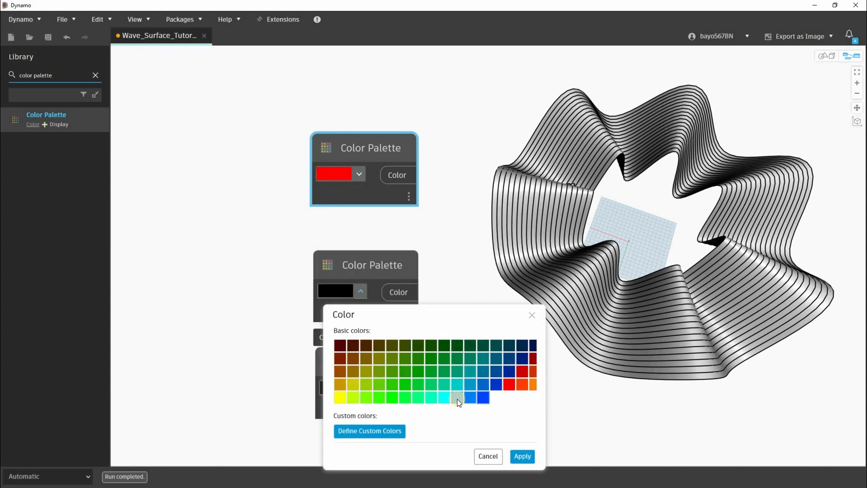
left_click(457, 399)
left_click(517, 455)
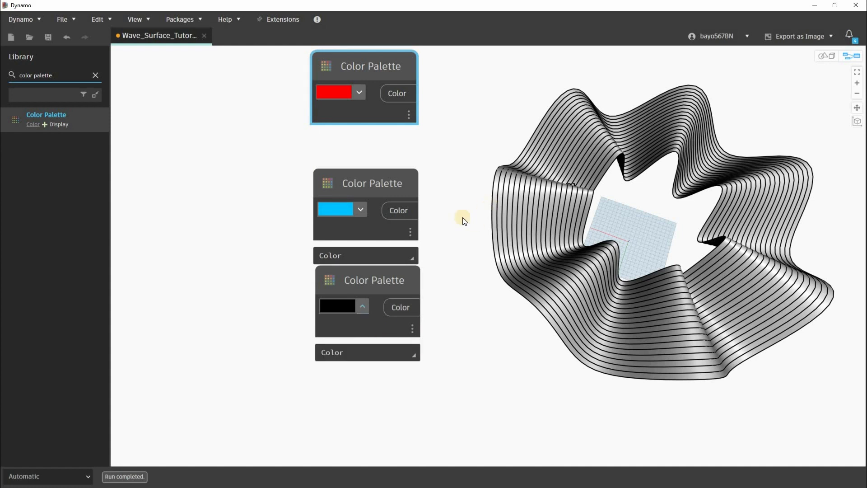
Set the lowest Color Palette to a bright green basic color and move it down to space the column evenly
left_click(362, 306)
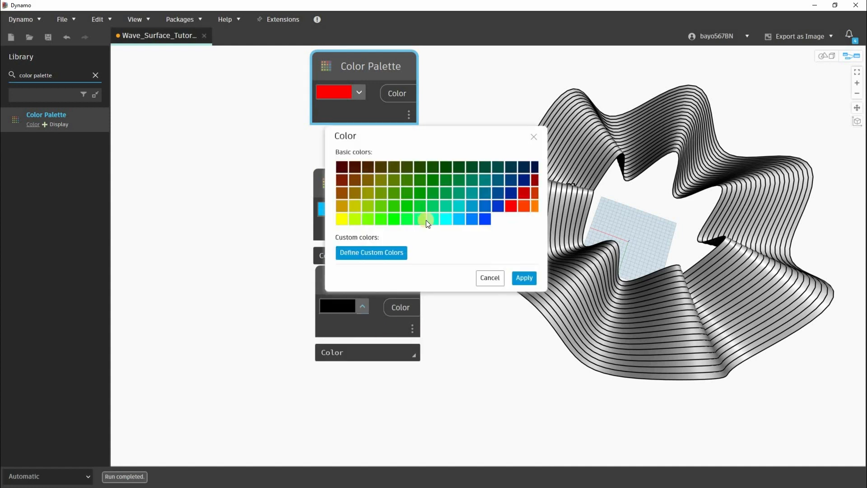
left_click(429, 220)
left_click(523, 278)
left_click(357, 298)
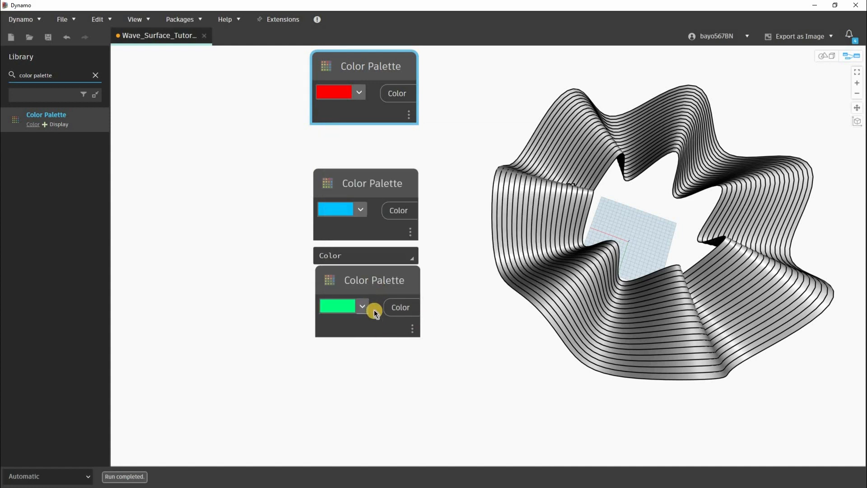
left_click_drag(368, 282, 360, 309)
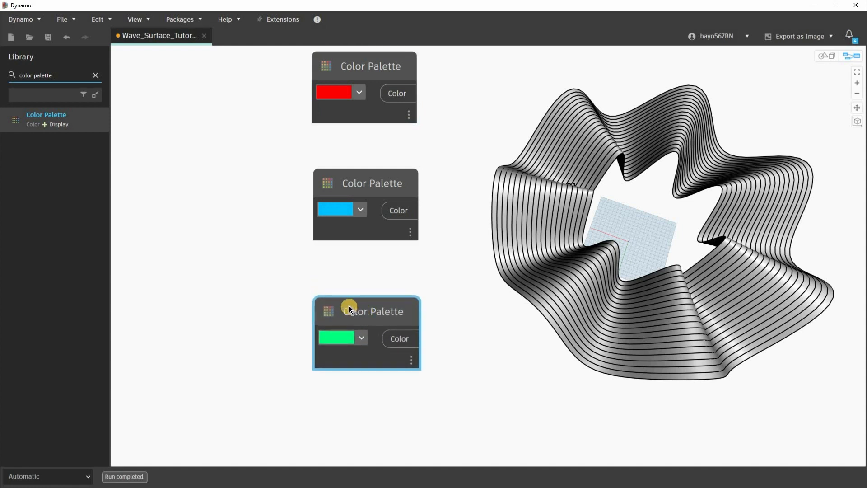
Add a List Create node beside the Color Palettes and expand it to three item inputs
scroll(326, 289, "down", 3)
scroll(327, 237, "up", 2)
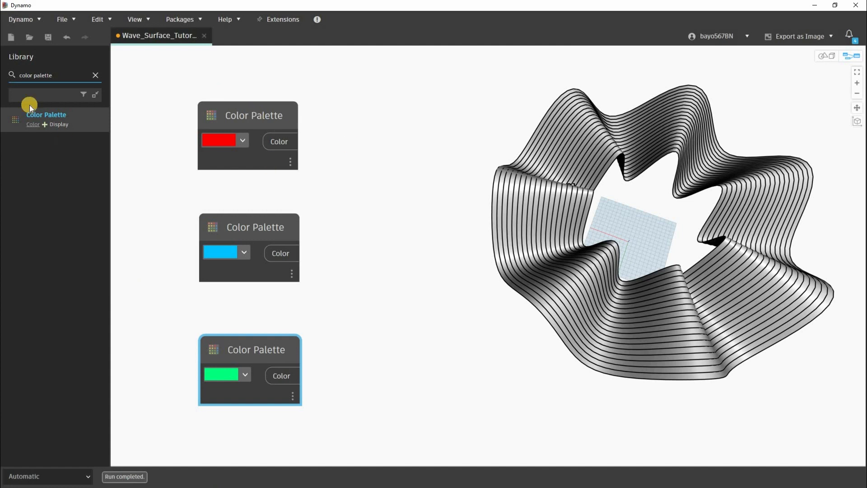
triple_click(55, 75)
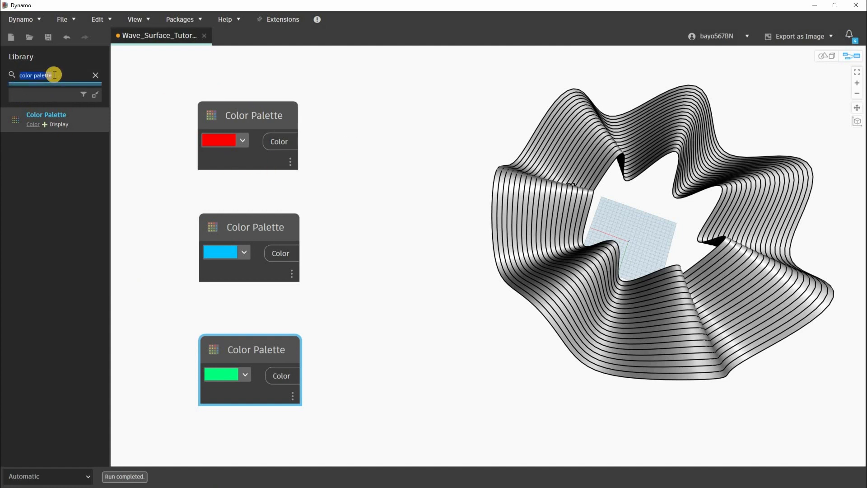
type("list.")
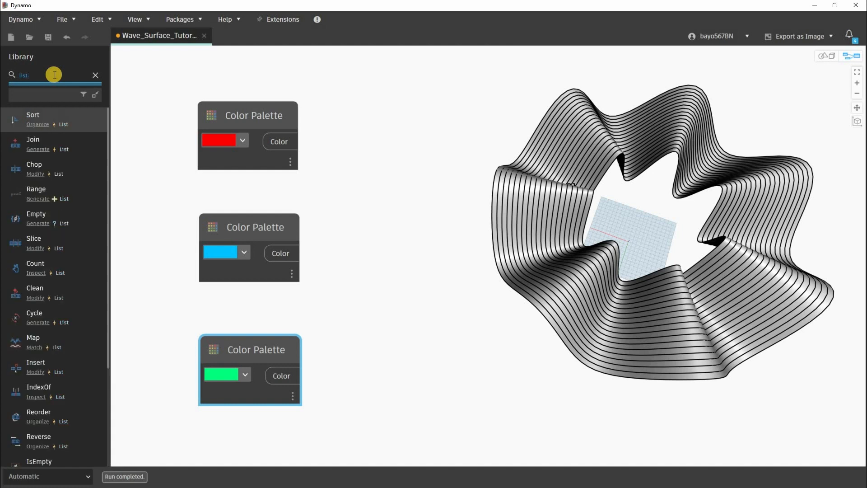
type("crea")
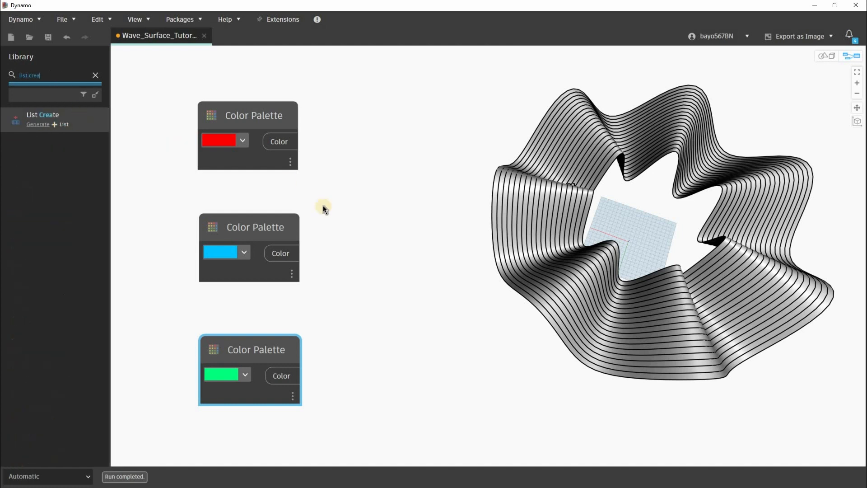
key("Return")
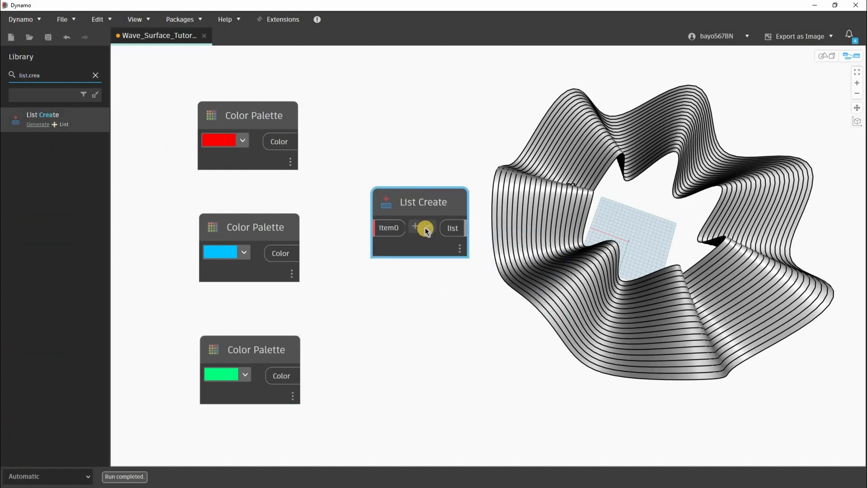
scroll(425, 228, "up", 3)
left_click(425, 228)
left_click(425, 228)
scroll(426, 302, "down", 2)
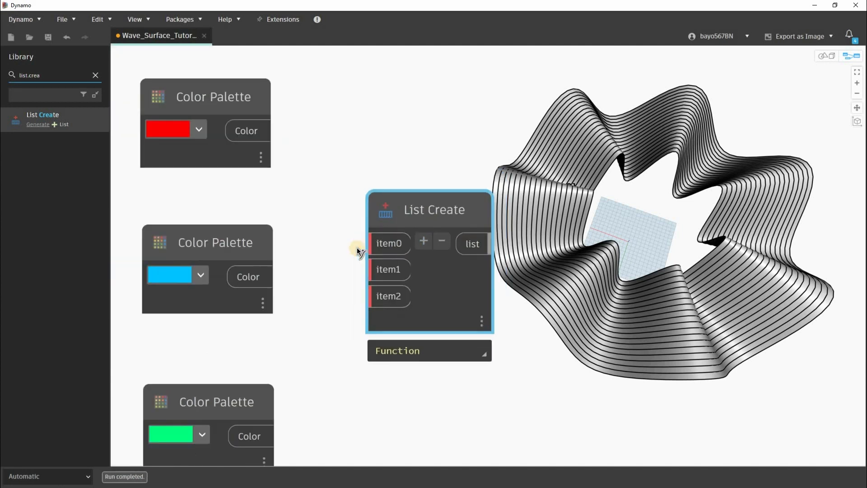
Connect the red, blue and green Color Palettes to item0, item1 and item2 of List Create
left_click(264, 280)
left_click(375, 273)
left_click(268, 427)
left_click(364, 297)
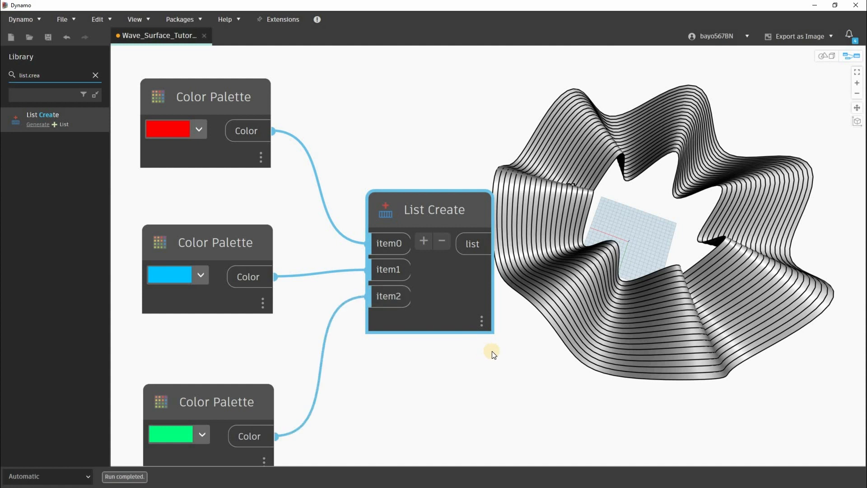
left_click(475, 352)
Add a Code Block above List Create containing [red, blue, green] and position it clear of the other nodes
middle_click_drag(427, 217, 338, 129)
scroll(339, 129, "down", 2)
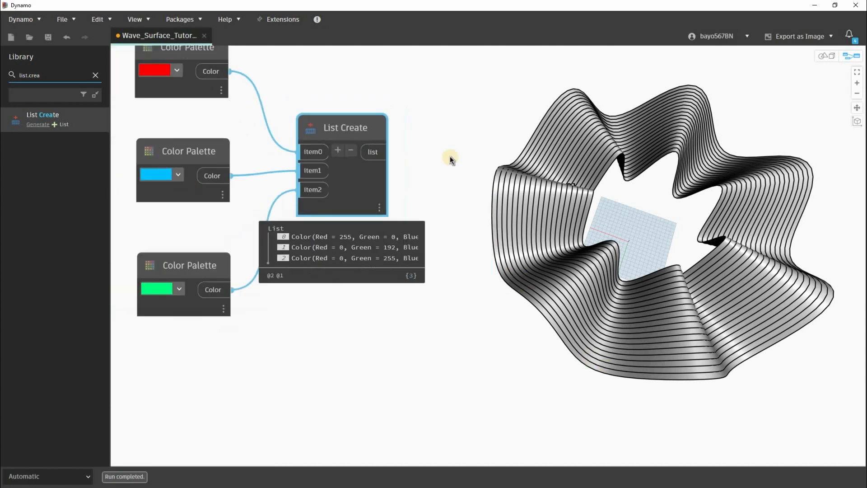
middle_click_drag(336, 47, 319, 193)
scroll(320, 199, "up", 3)
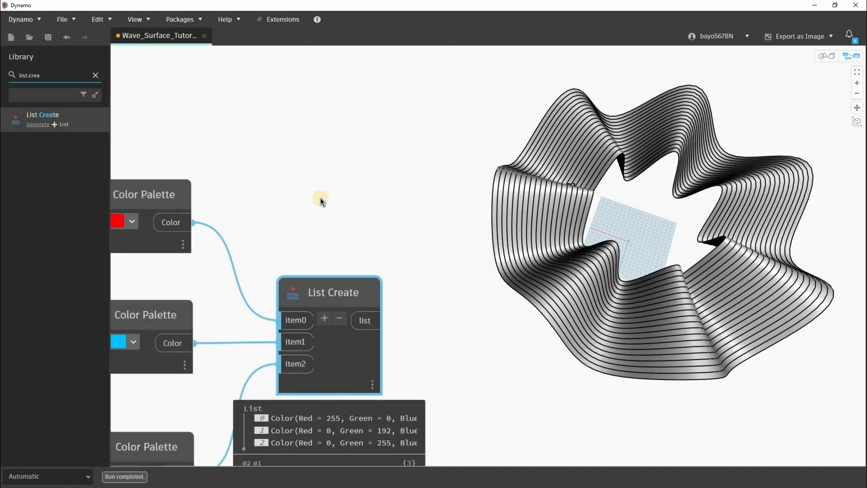
double_click(334, 191)
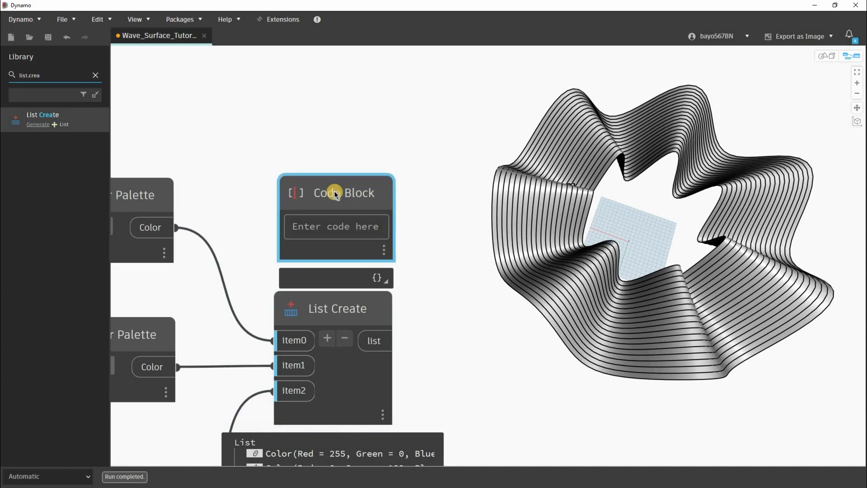
left_click(345, 229)
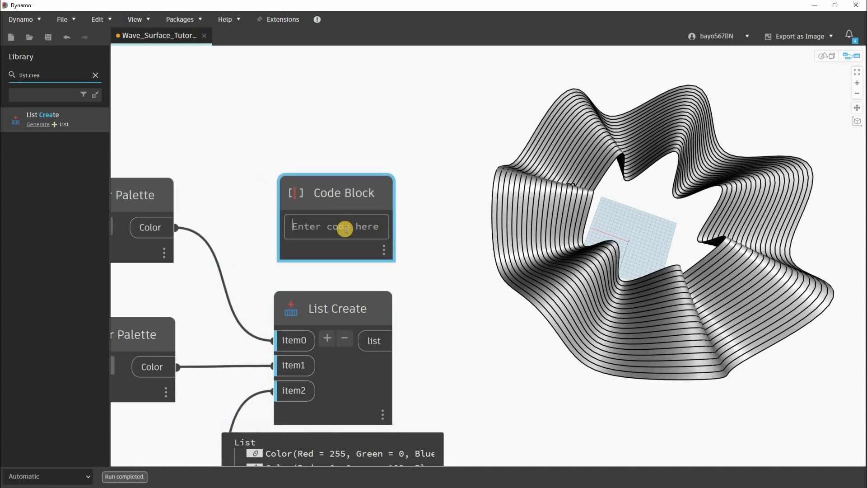
type("[red, blue,")
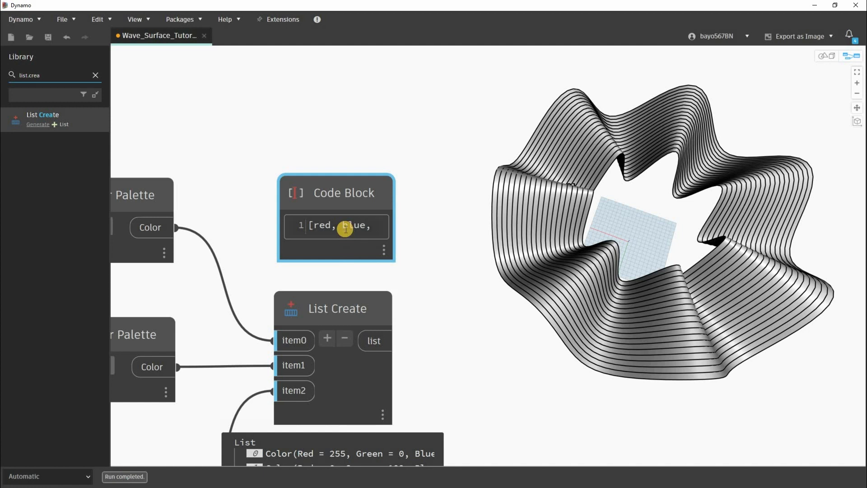
type(" green]")
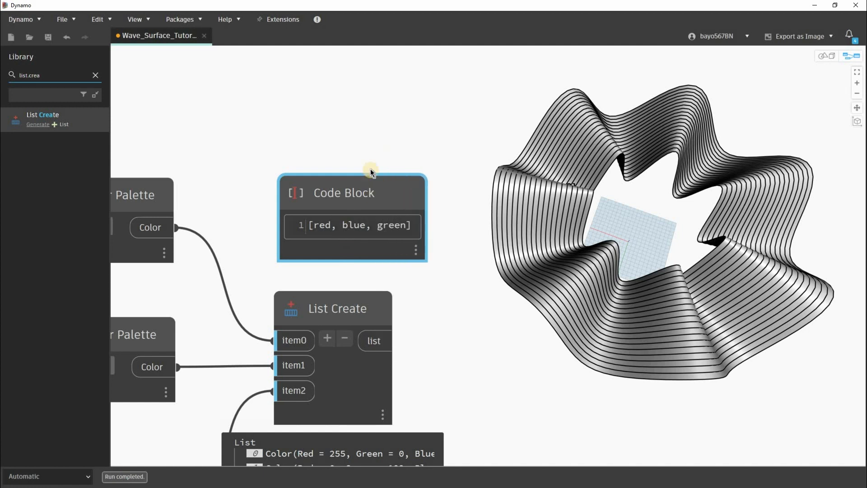
left_click(383, 157)
left_click_drag(316, 281, 344, 231)
Connect the three Color Palettes to the Code Block's red, blue and green inputs and move the block above List Create
scroll(224, 235, "down", 2)
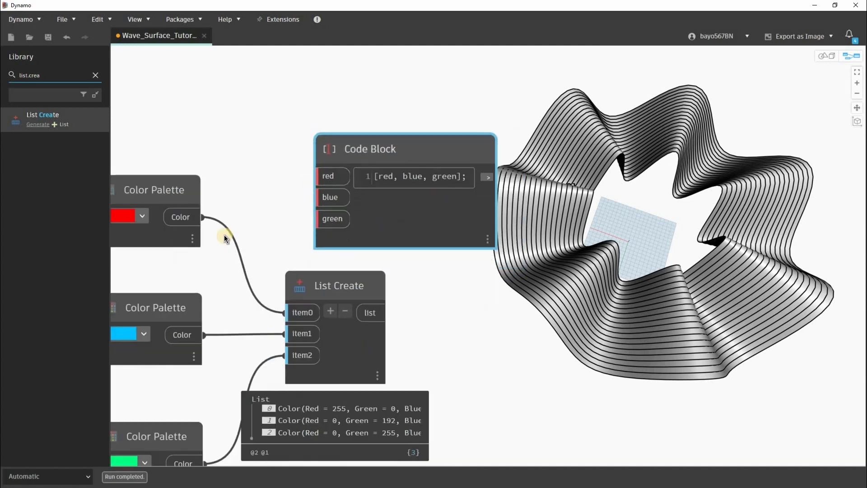
scroll(224, 235, "down", 1)
left_click_drag(224, 209, 322, 175)
left_click(324, 194)
left_click(227, 414)
left_click(320, 216)
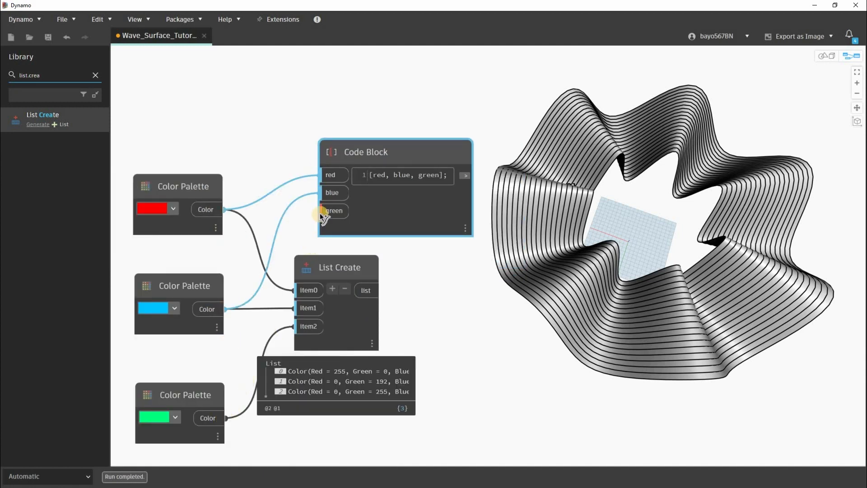
left_click_drag(388, 153, 378, 105)
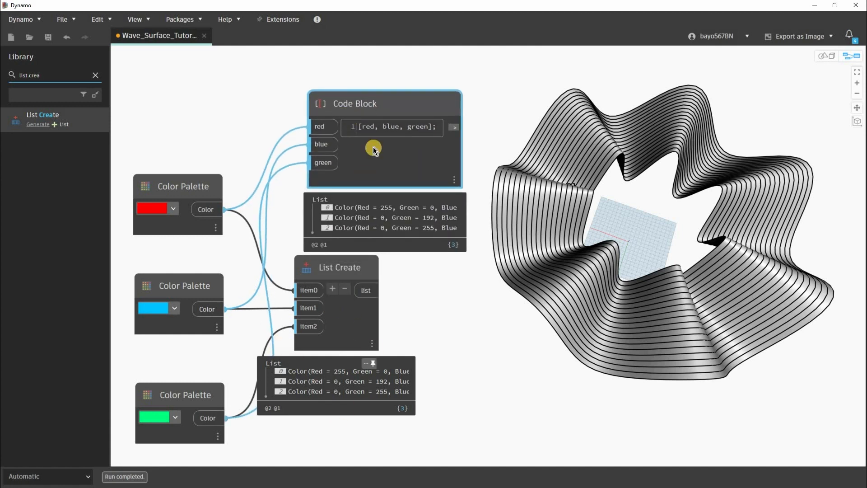
Delete the [red, blue, green] Code Block and shift the List Create node slightly away from the palettes
left_click_drag(472, 48, 411, 115)
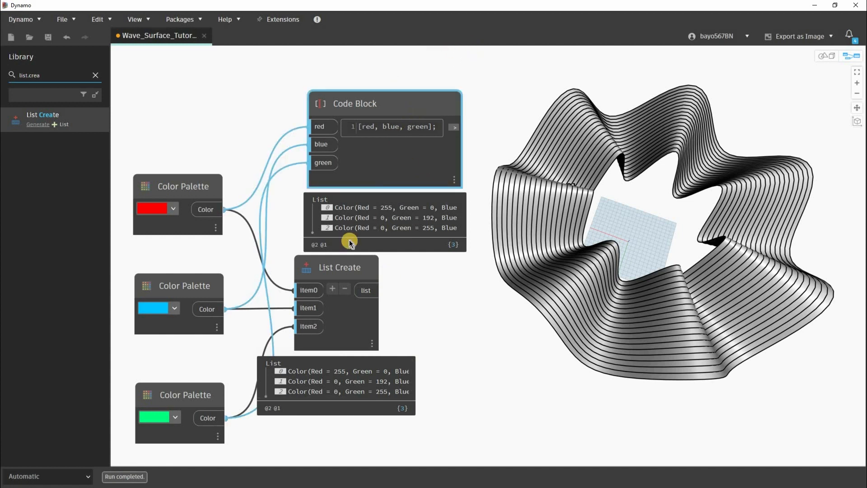
key("Delete")
left_click_drag(342, 263, 351, 265)
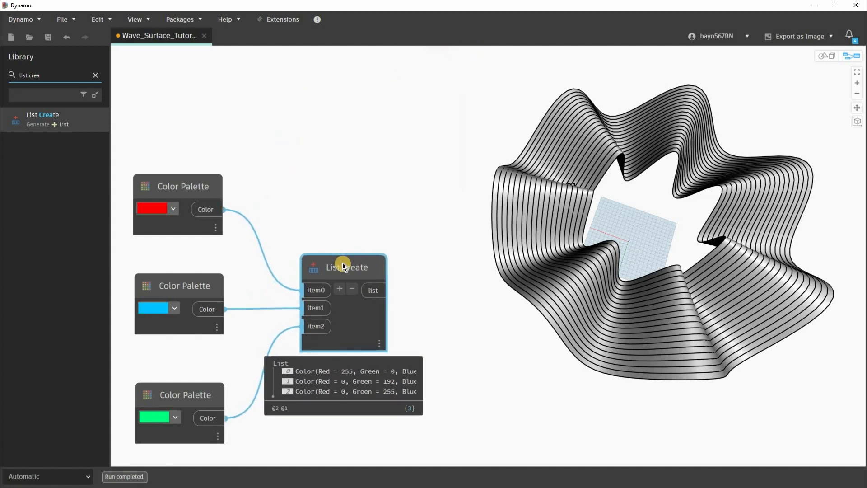
Add a Color Range node beyond List Create and connect the list output to its colors input
scroll(353, 232, "down", 3)
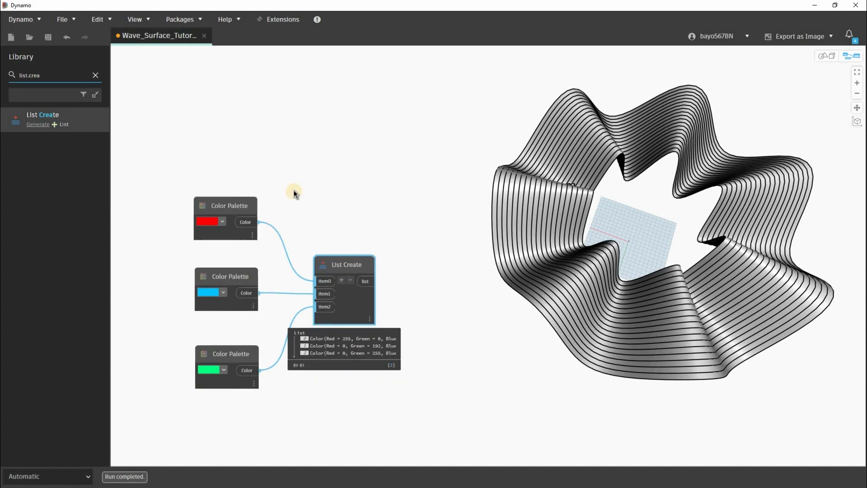
middle_click_drag(294, 190, 259, 122)
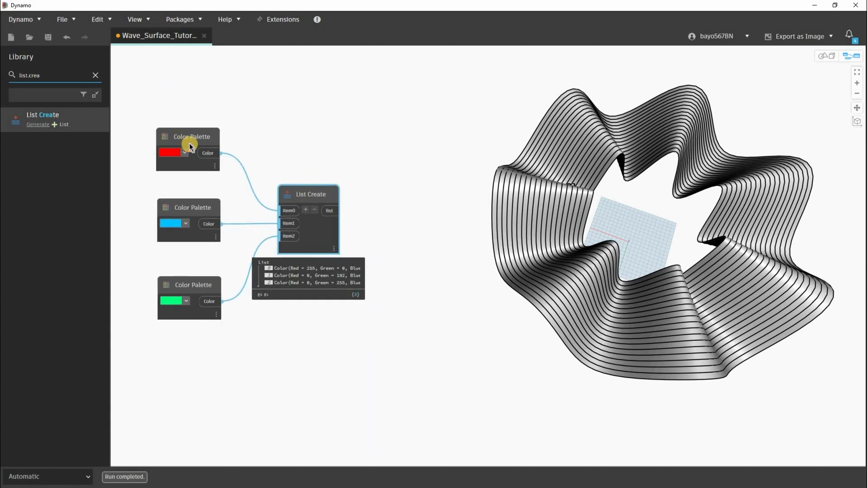
left_click(52, 71)
type("colo")
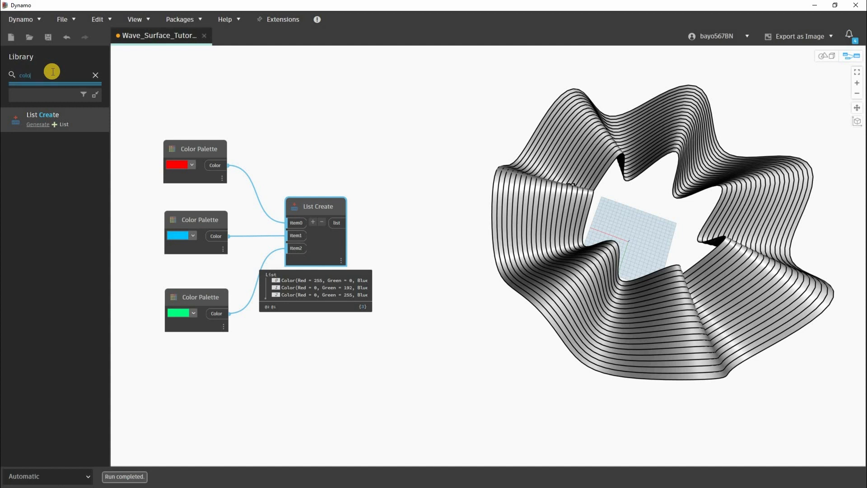
type("r ran")
scroll(514, 290, "up", 2)
left_click_drag(520, 282, 480, 183)
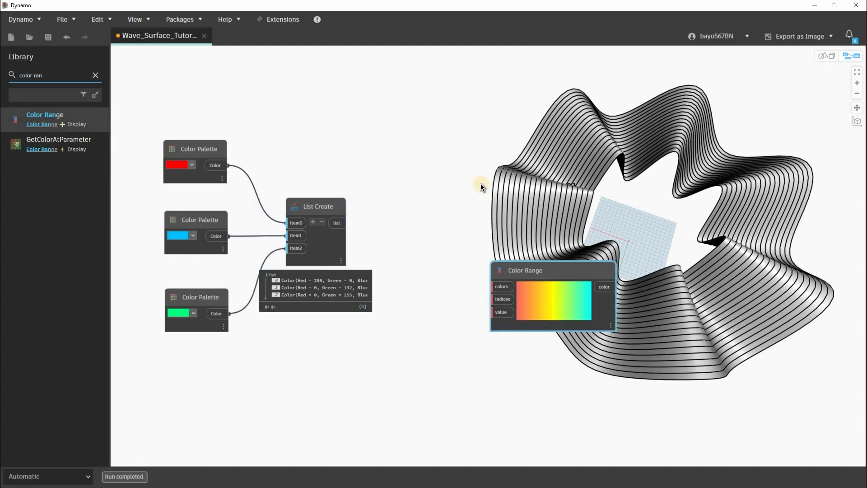
left_click_drag(309, 212, 494, 197)
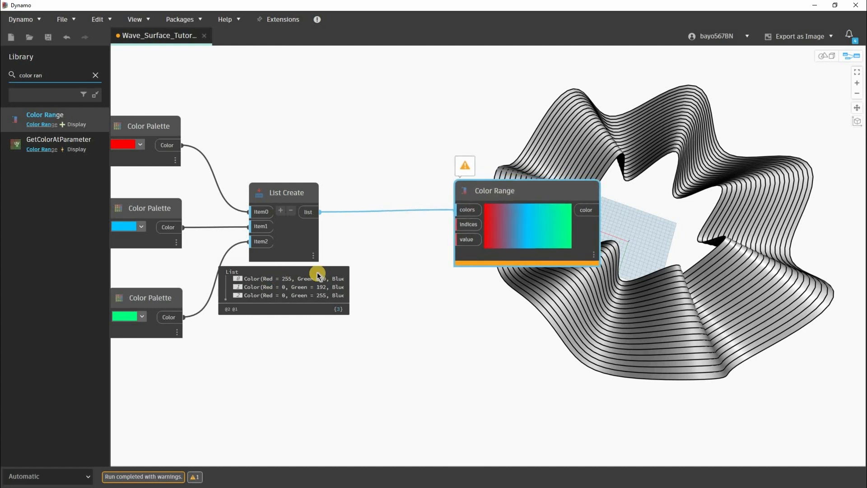
Examine the Color Range node's colors, indices and value inputs and its gradient preview up close
scroll(498, 216, "up", 3)
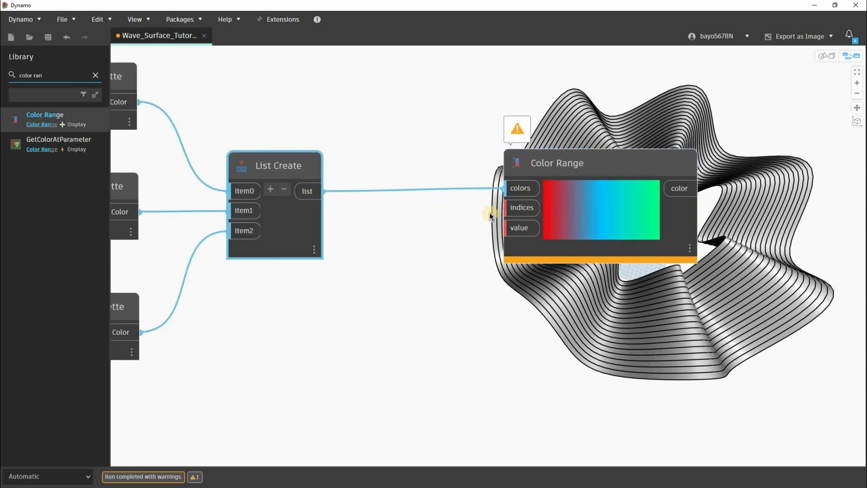
scroll(455, 228, "up", 4)
middle_click_drag(447, 210, 236, 237)
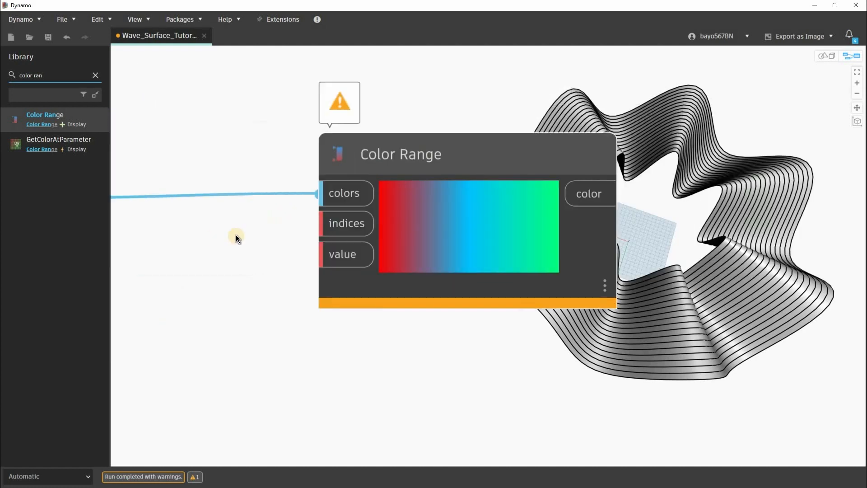
scroll(284, 216, "up", 3)
middle_click_drag(362, 256, 308, 284)
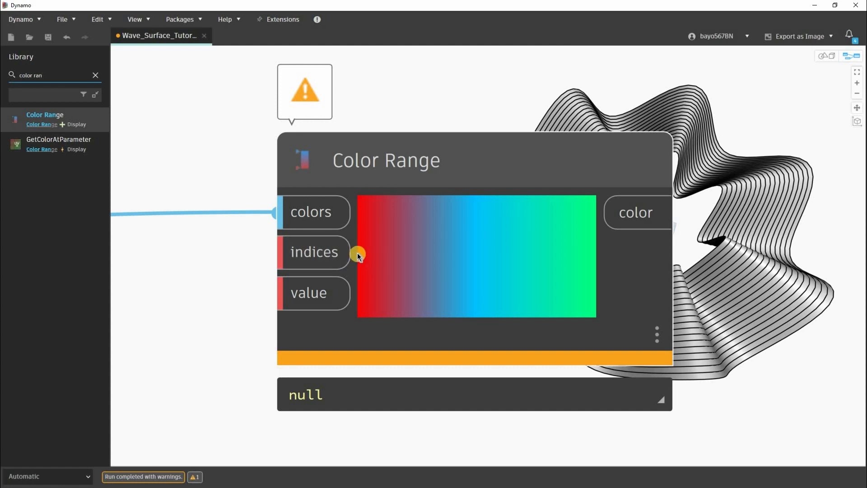
scroll(491, 258, "up", 1)
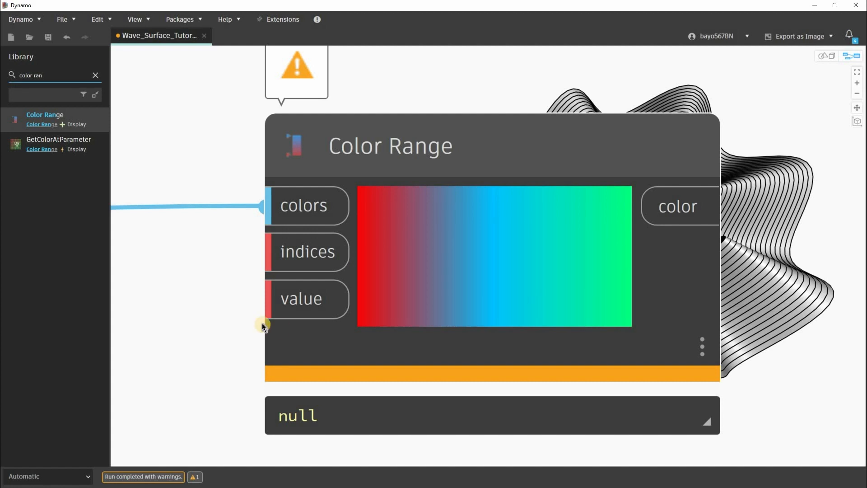
scroll(358, 298, "down", 5)
middle_click_drag(122, 351, 358, 297)
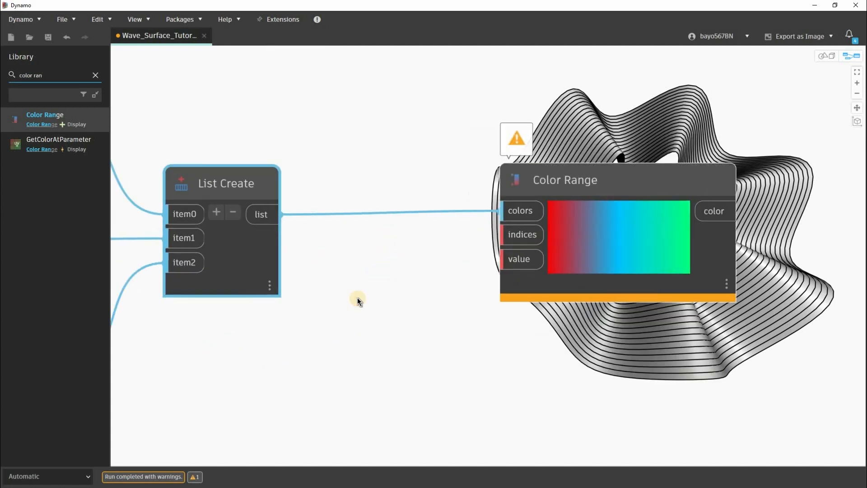
Add a Code Block containing [0, 0.5, 1] below the list wire and connect it to the Color Range's indices input
scroll(358, 298, "up", 1)
double_click(367, 305)
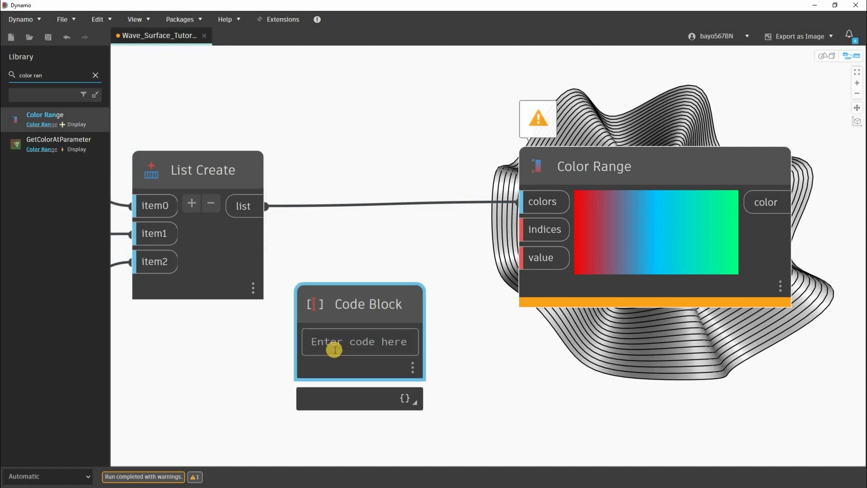
type("[0, ")
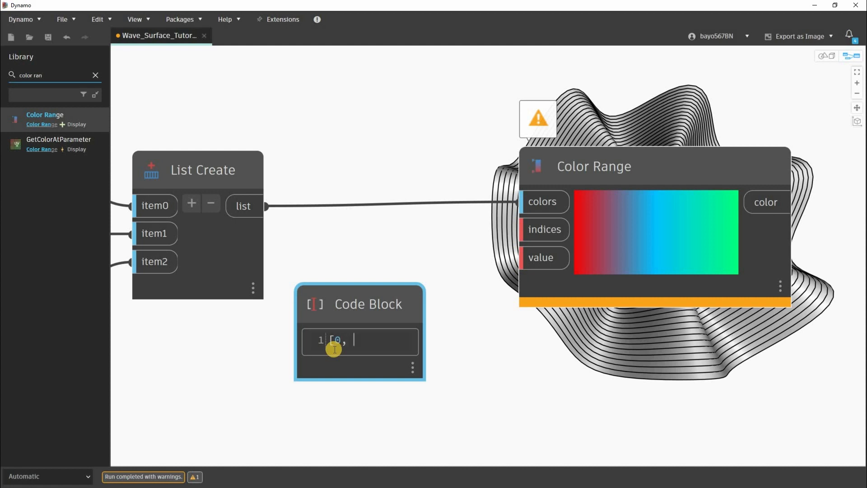
type("0.5, 1")
left_click(427, 337)
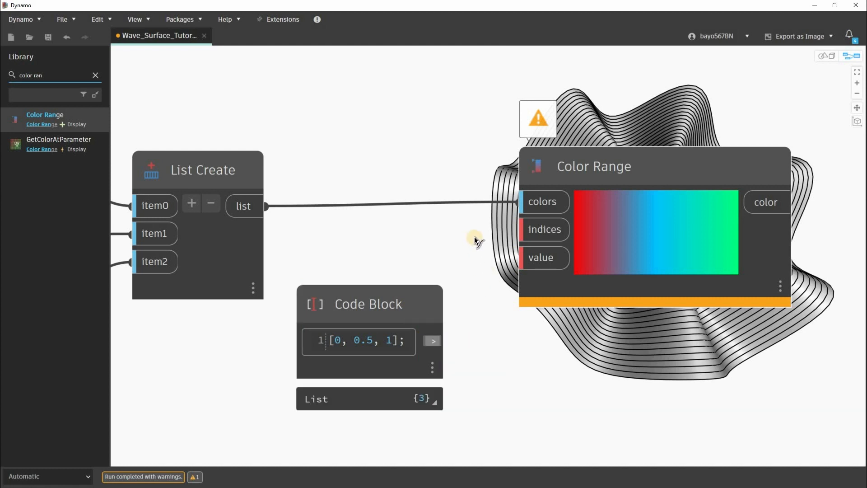
left_click(525, 225)
left_click_drag(379, 309, 381, 295)
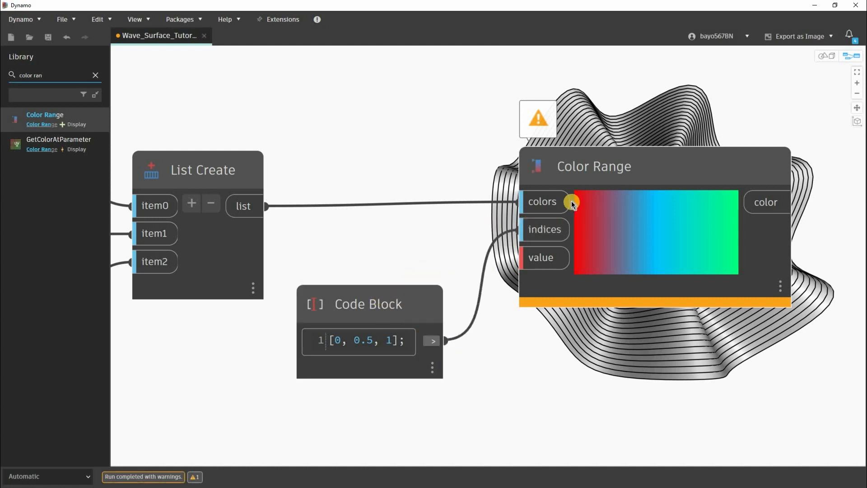
Shift the Color Range node slightly away from the indices Code Block and examine its gradient preview and unconnected value input
mouse_move(606, 160)
left_mouse_down()
mouse_move(614, 164)
mouse_move(594, 171)
left_mouse_up()
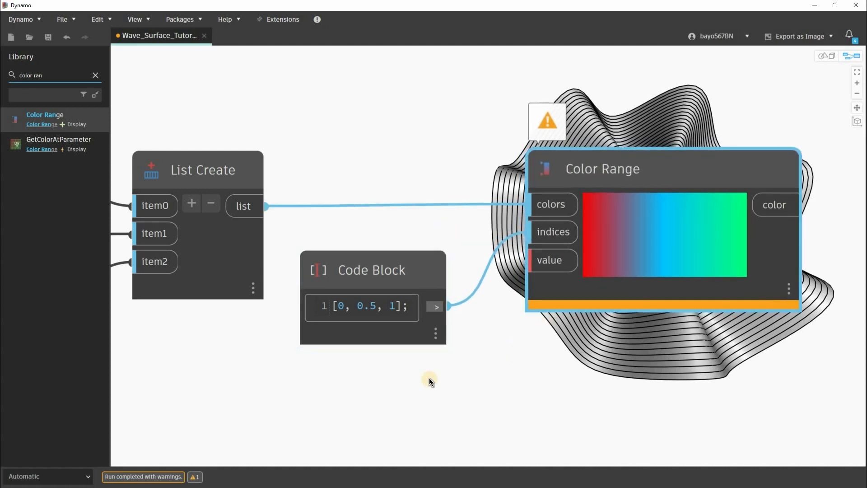
scroll(402, 326, "down", 4)
middle_click_drag(312, 329, 397, 283)
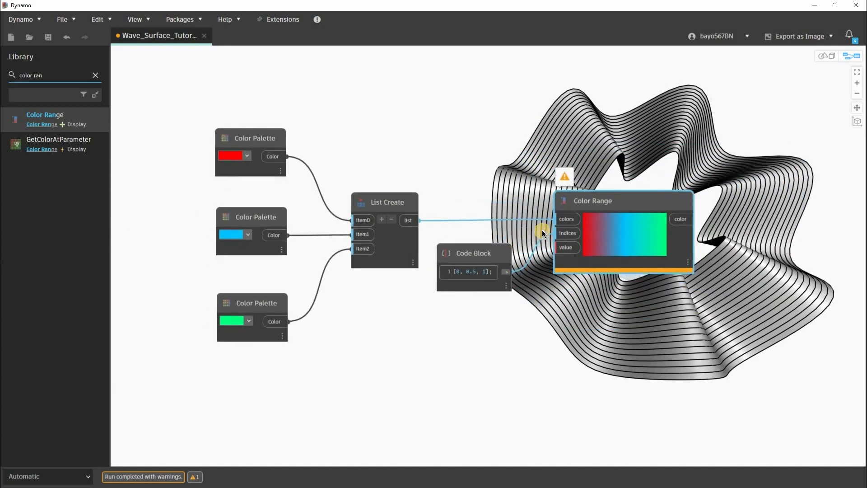
middle_click_drag(542, 231, 541, 210)
scroll(576, 222, "up", 3)
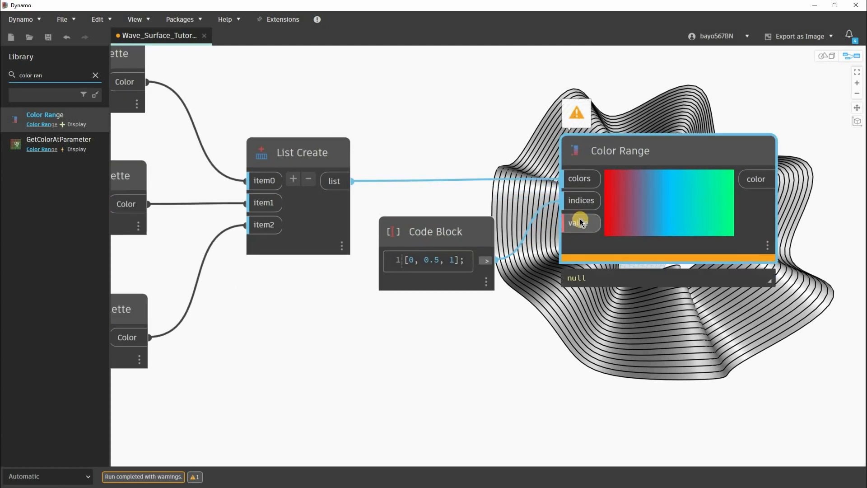
scroll(673, 274, "down", 3)
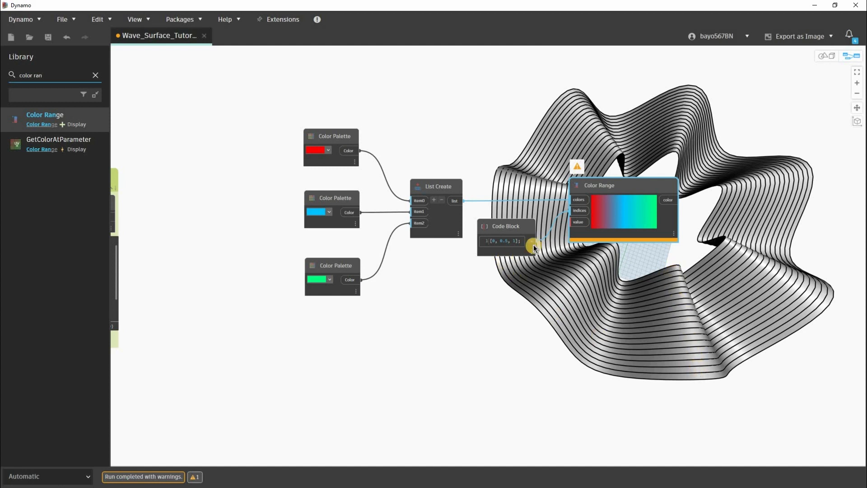
scroll(498, 226, "up", 5)
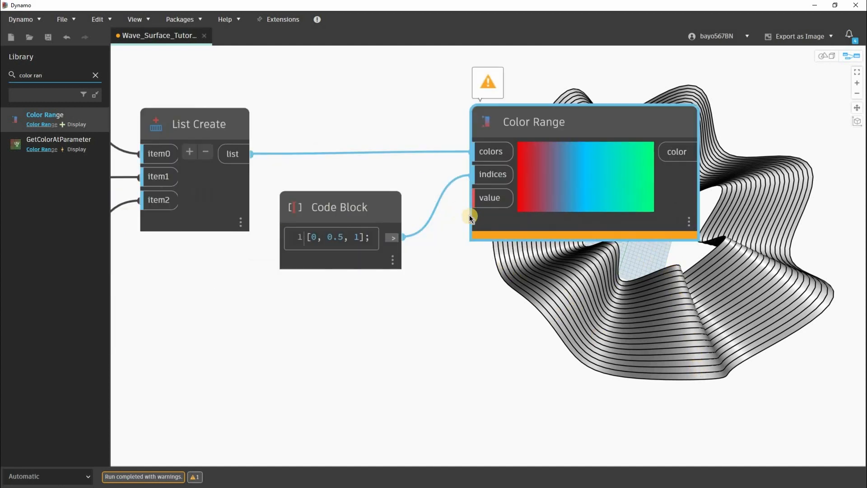
mouse_move(582, 213)
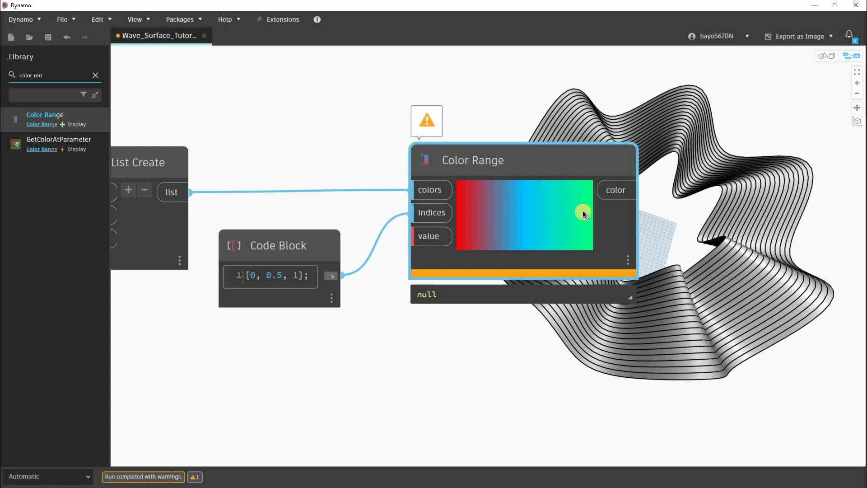
scroll(328, 319, "down", 5)
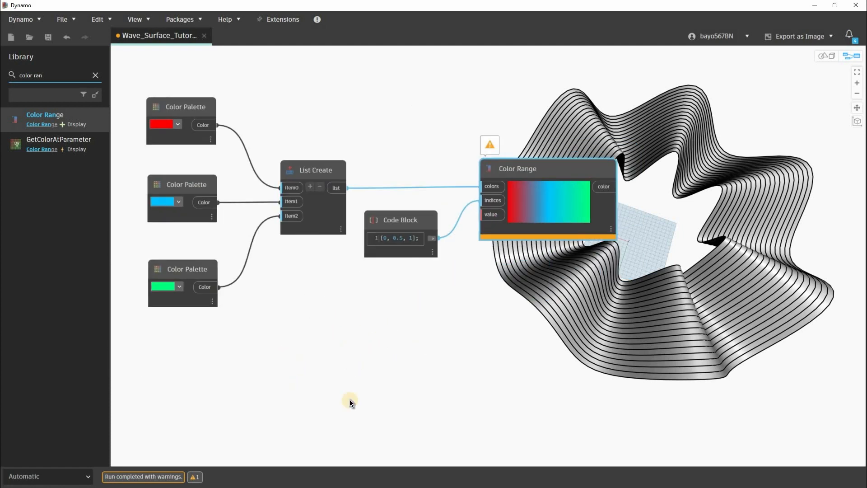
Add a List.Count node to the graph, below the green Color Palette node
middle_click_drag(353, 346, 458, 320)
middle_click_drag(313, 328, 335, 299)
scroll(335, 299, "down", 4)
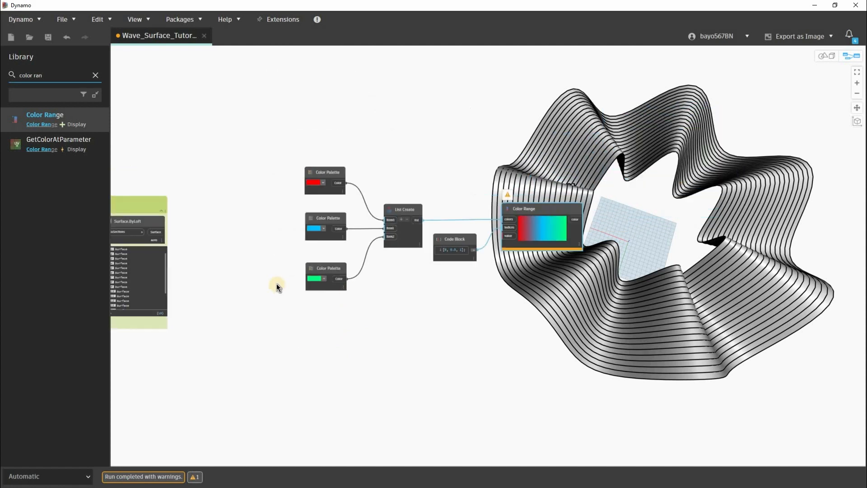
middle_click_drag(277, 285, 280, 276)
middle_click_drag(349, 288, 379, 273)
scroll(363, 272, "up", 2)
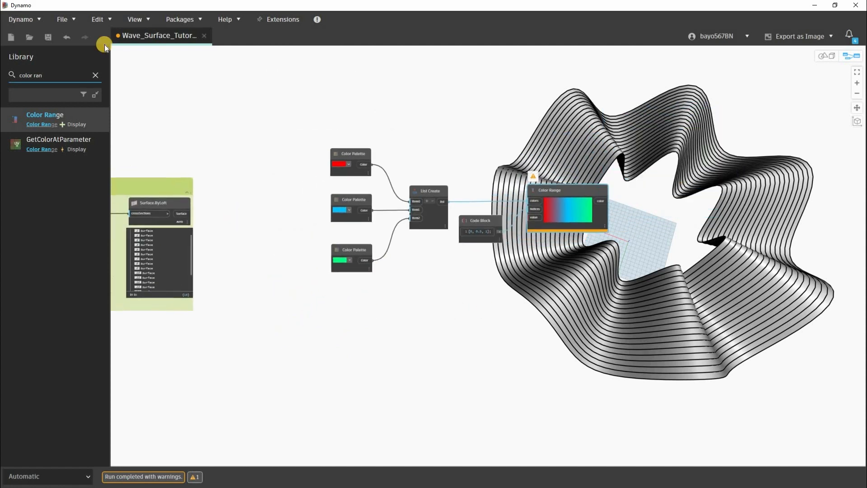
double_click(51, 74)
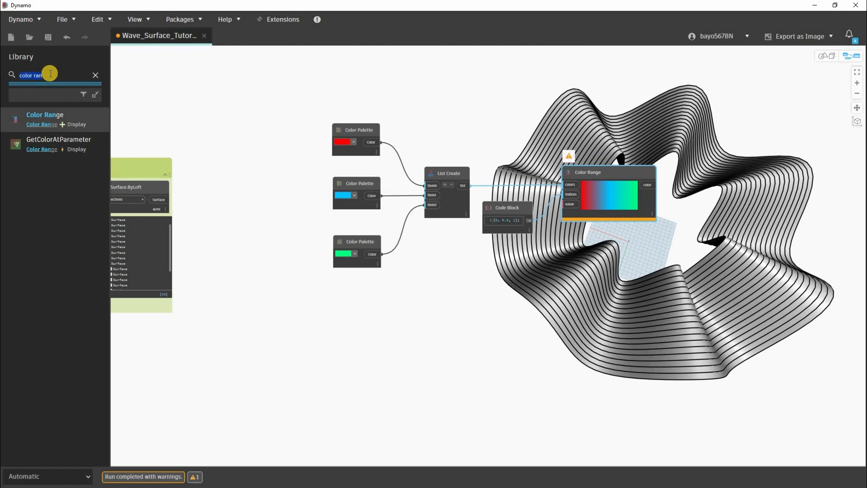
type("list.count")
key("Return")
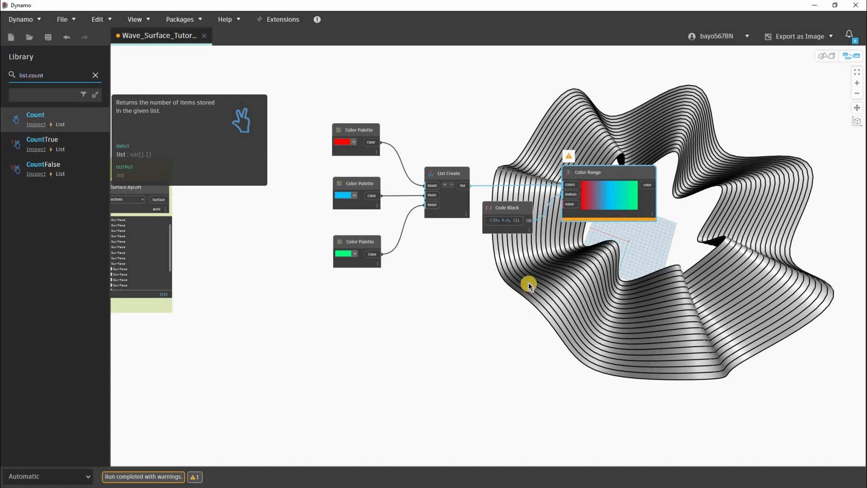
scroll(242, 189, "up", 4)
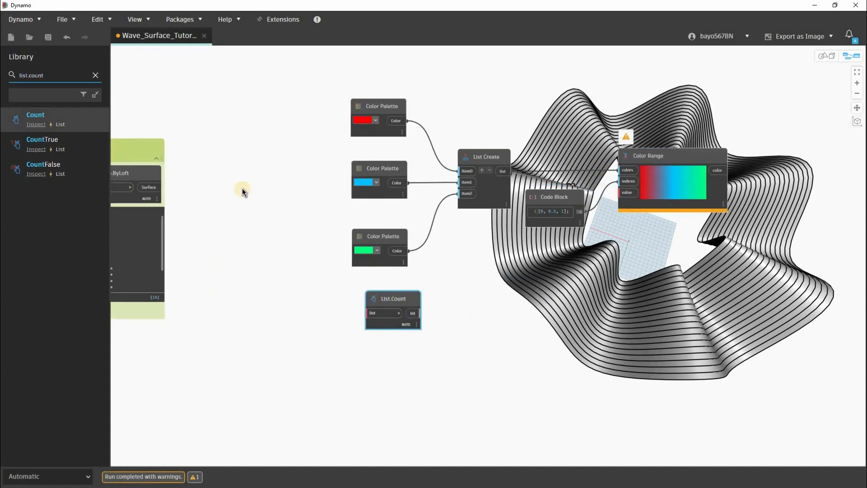
Connect the Surface output of Surface.ByLoft to List.Count's list input and keep the count preview pinned
left_click(208, 163)
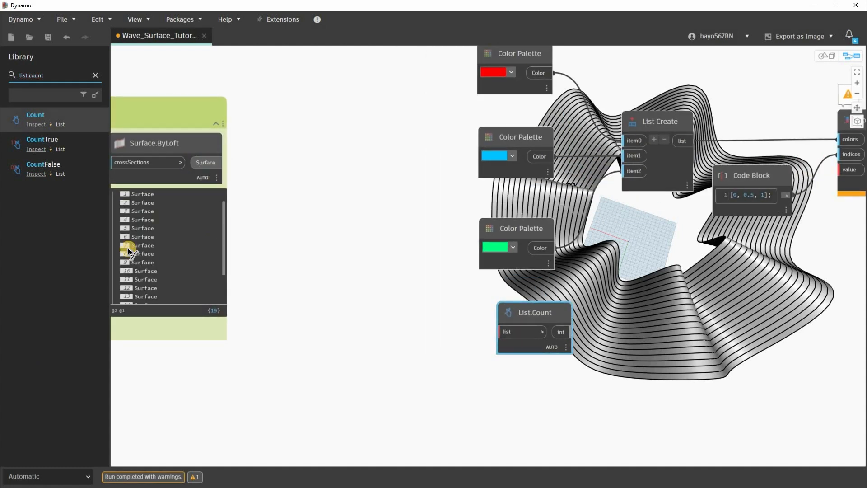
left_click(545, 333)
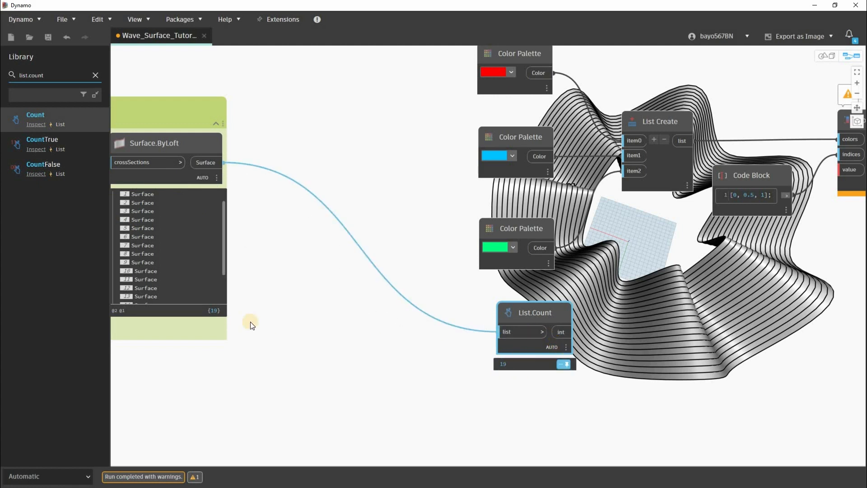
middle_click_drag(209, 257, 238, 262)
scroll(157, 292, "down", 2)
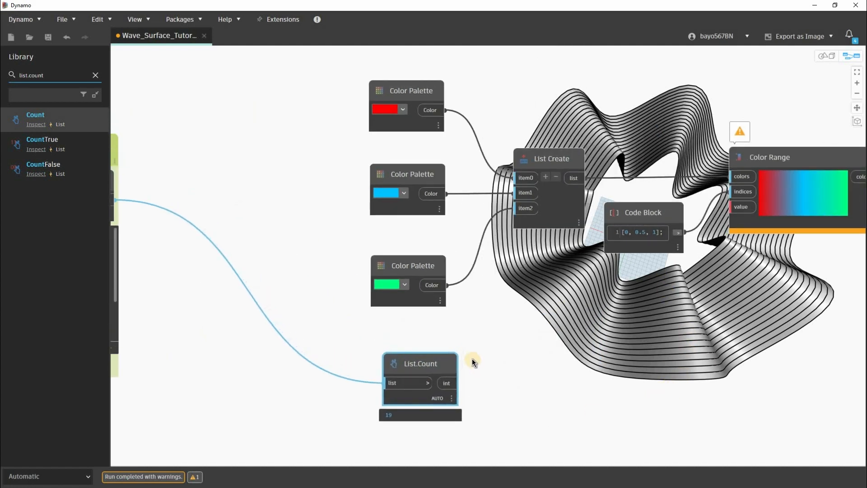
middle_click_drag(459, 352, 447, 339)
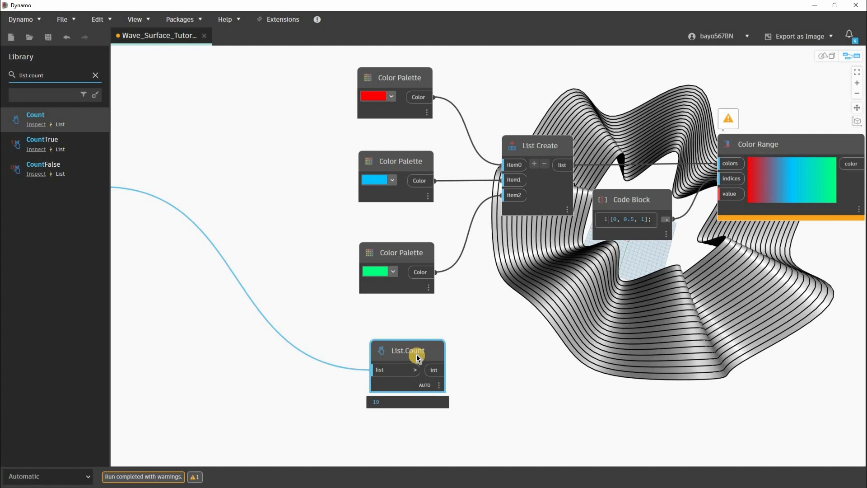
Add a Code Block containing 0..1..#count beside the List.Count node and align it with that node
mouse_move(417, 354)
scroll(455, 344, "up", 3)
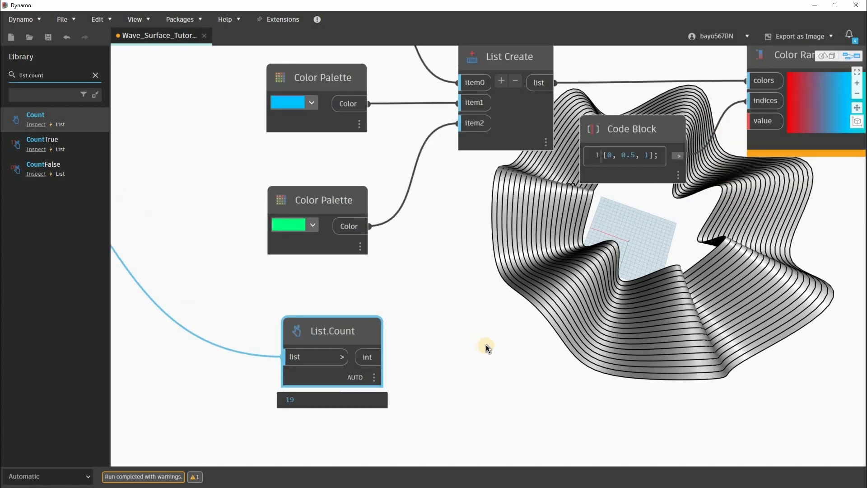
double_click(473, 362)
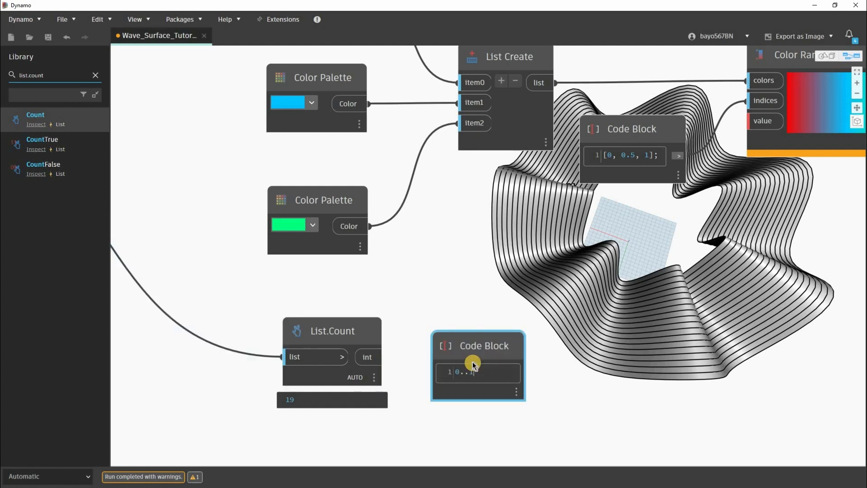
type("0..1..#count")
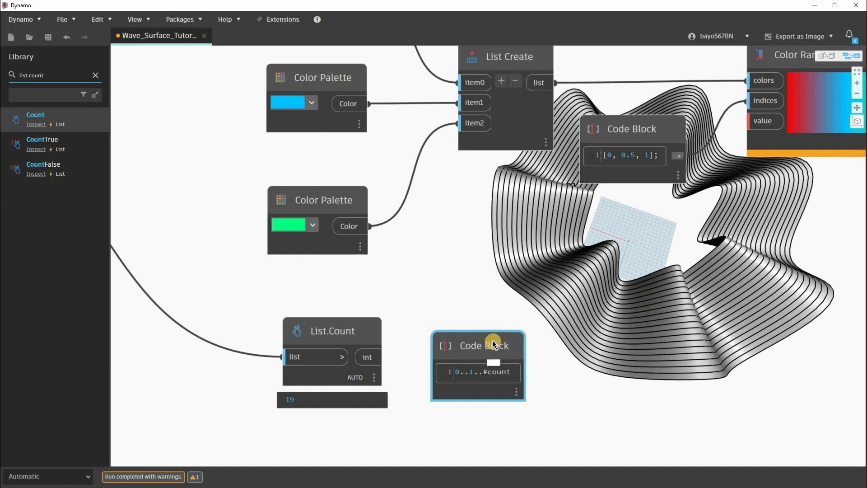
left_click(617, 326)
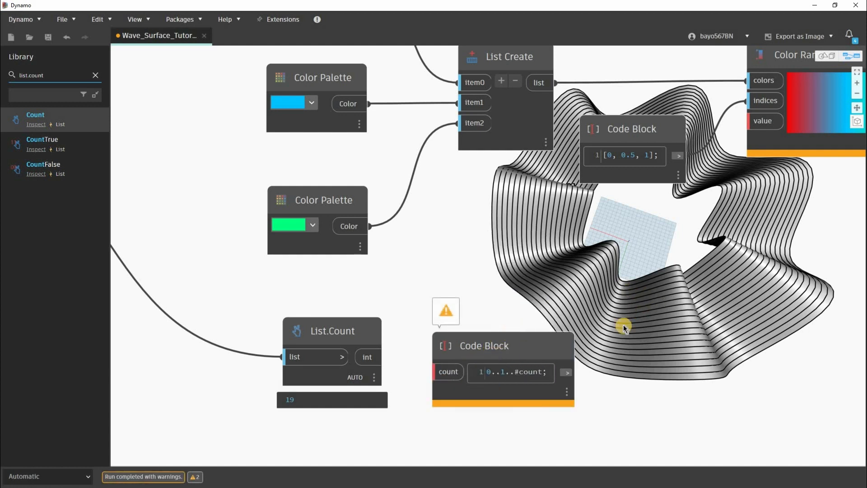
left_click_drag(480, 358, 504, 343)
Connect List.Count's int output to the count input of the 0..1..#count Code Block and pin the block's output preview
middle_click_drag(771, 125, 644, 153)
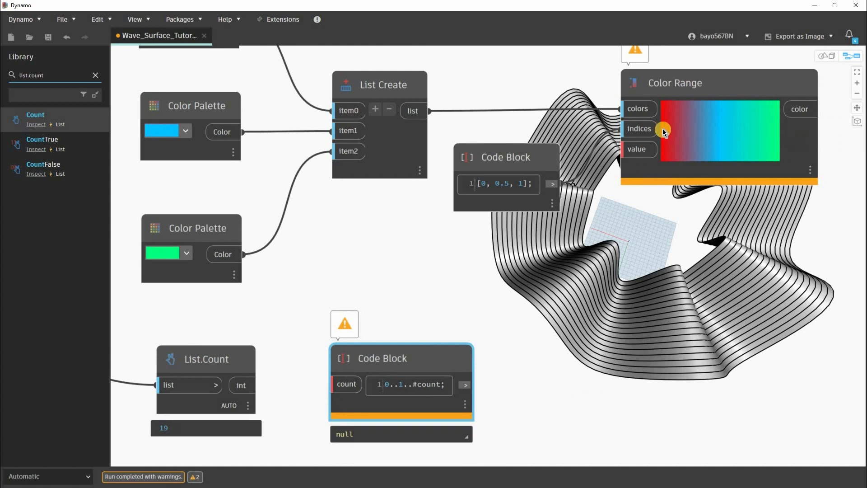
mouse_move(660, 129)
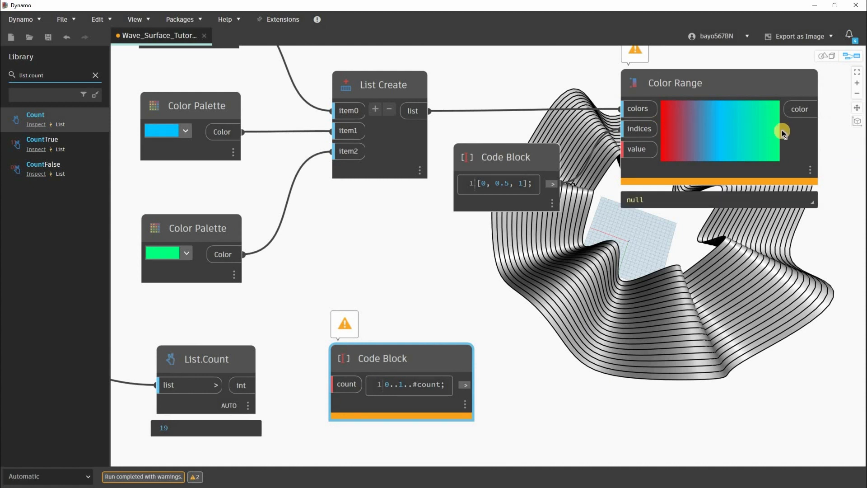
left_click(387, 385)
mouse_move(388, 386)
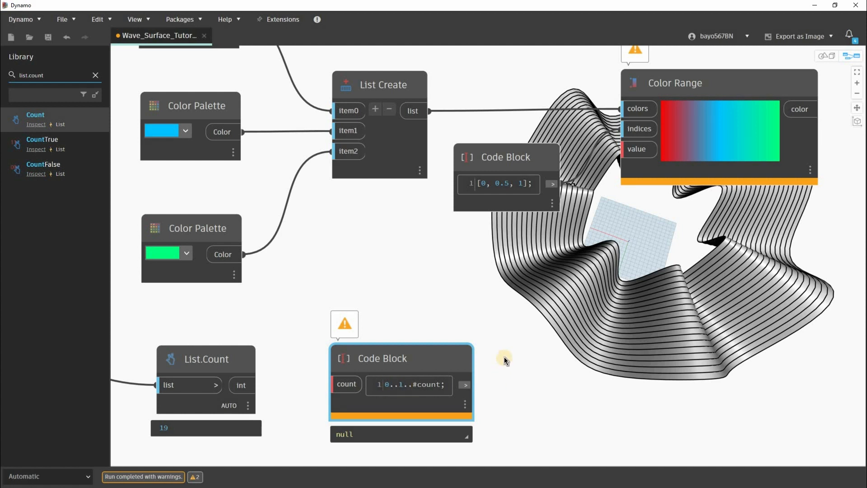
middle_click_drag(250, 383, 260, 359)
left_click_drag(254, 360, 353, 359)
left_click_drag(467, 384, 486, 384)
left_click(492, 401)
Examine the 0..1..#count Code Block's output list from first to last item and compare it with the Color Range gradient and value input
middle_click_drag(372, 314, 347, 209)
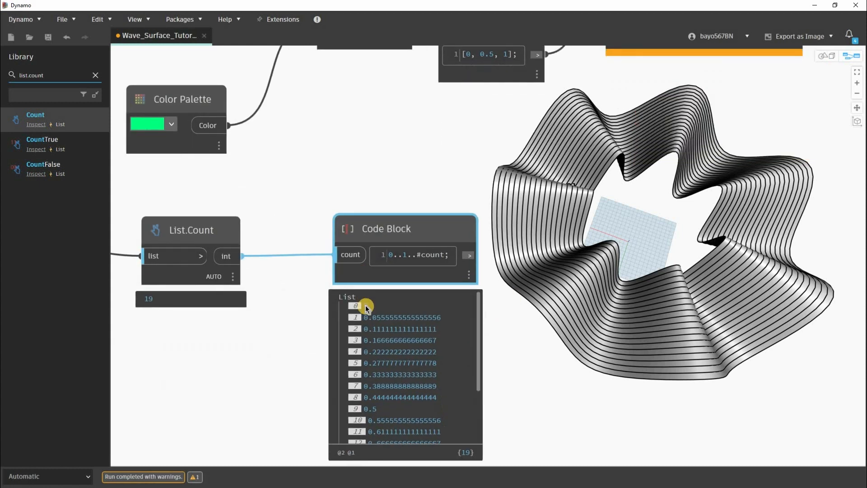
scroll(370, 431, "down", 3)
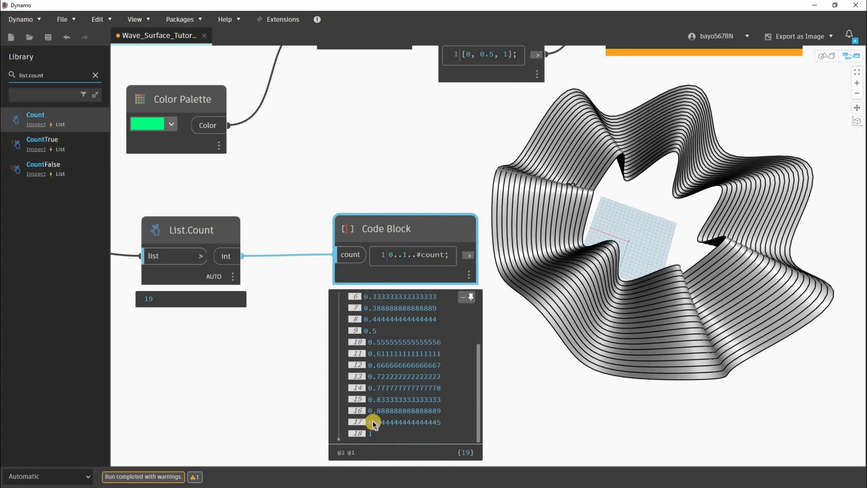
scroll(376, 381, "up", 3)
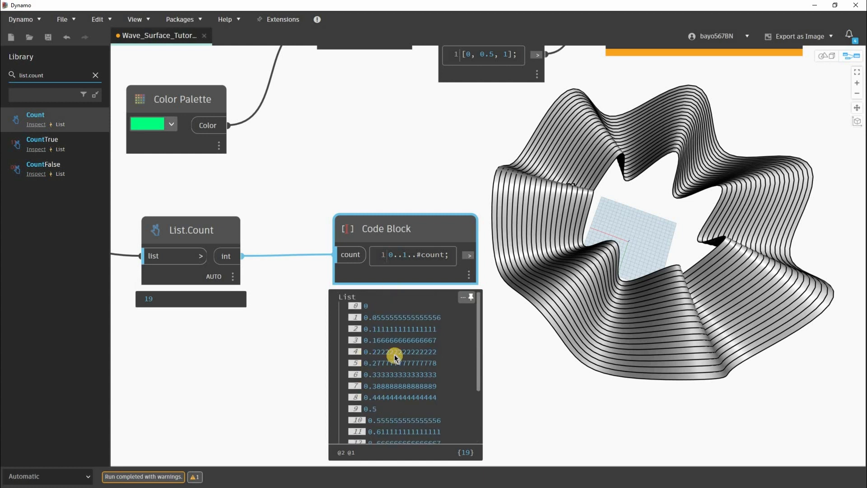
scroll(390, 333, "down", 5)
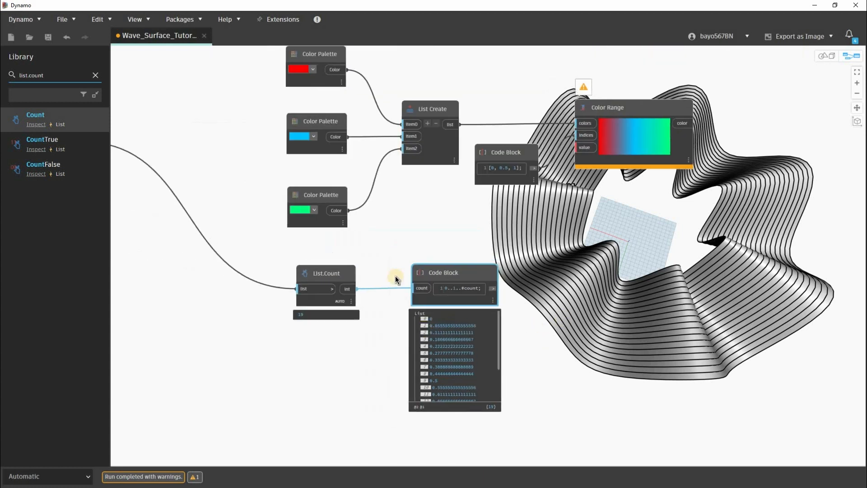
scroll(410, 223, "up", 2)
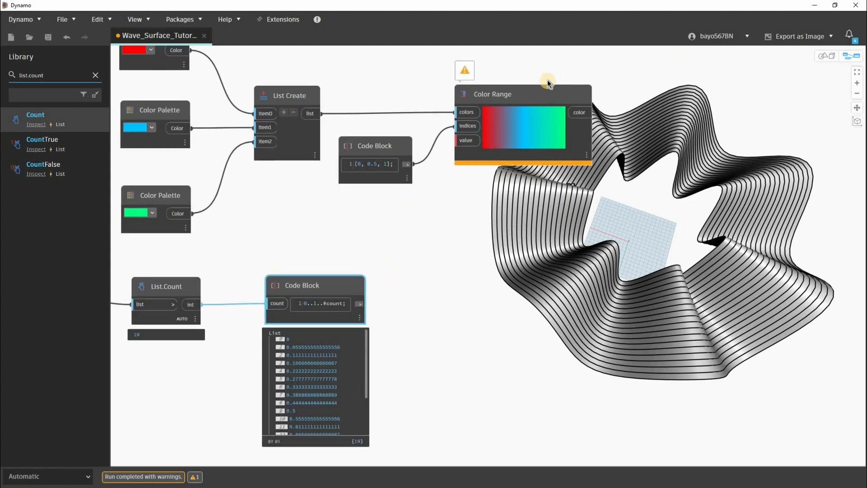
scroll(346, 194, "up", 5)
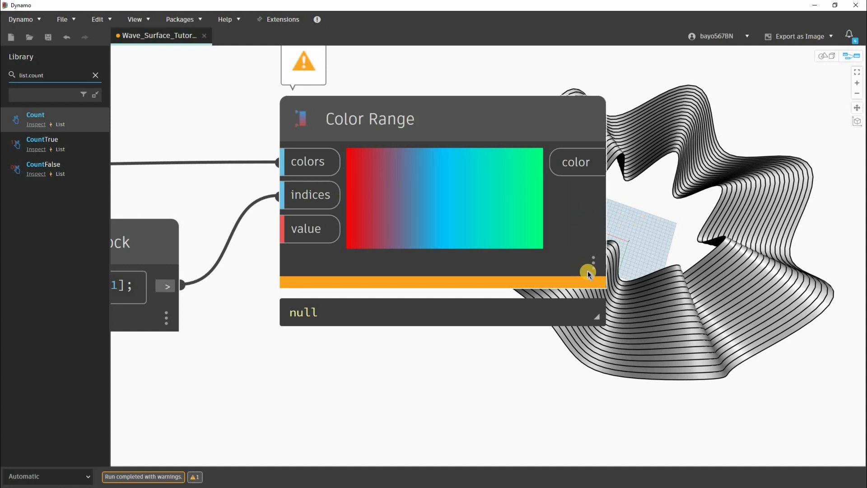
middle_click_drag(543, 319, 486, 308)
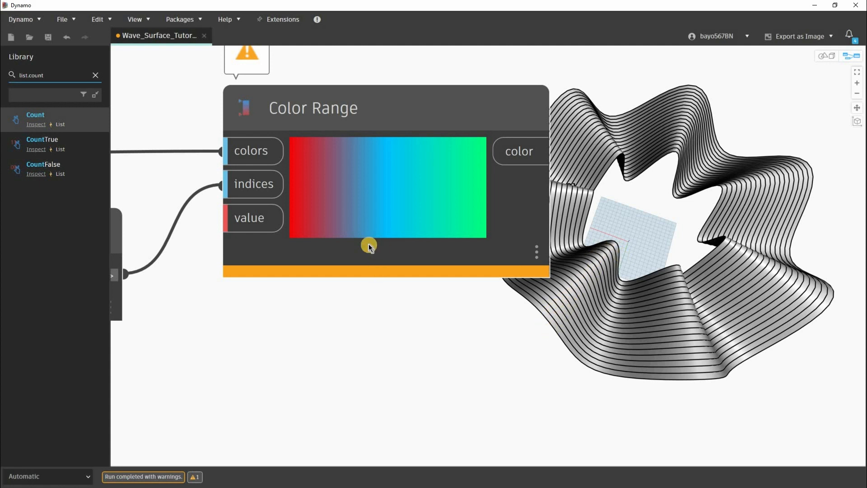
scroll(343, 329, "down", 3)
middle_click_drag(173, 464, 271, 237)
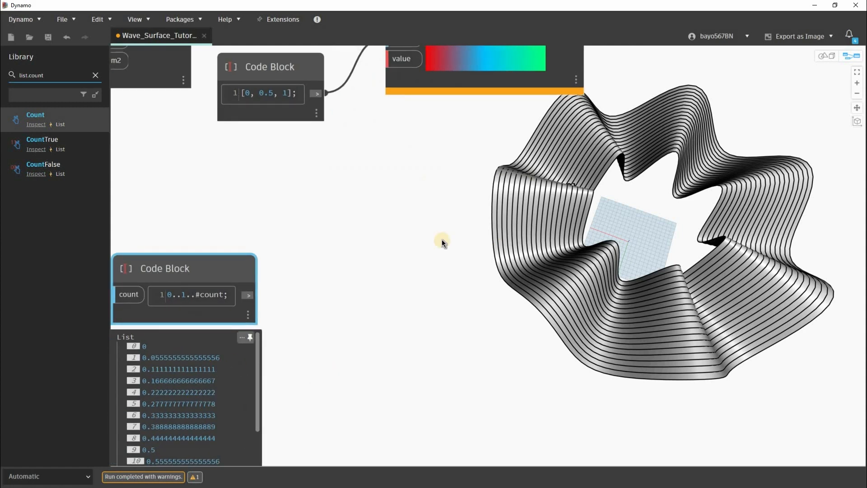
middle_click_drag(471, 130, 443, 209)
mouse_move(419, 119)
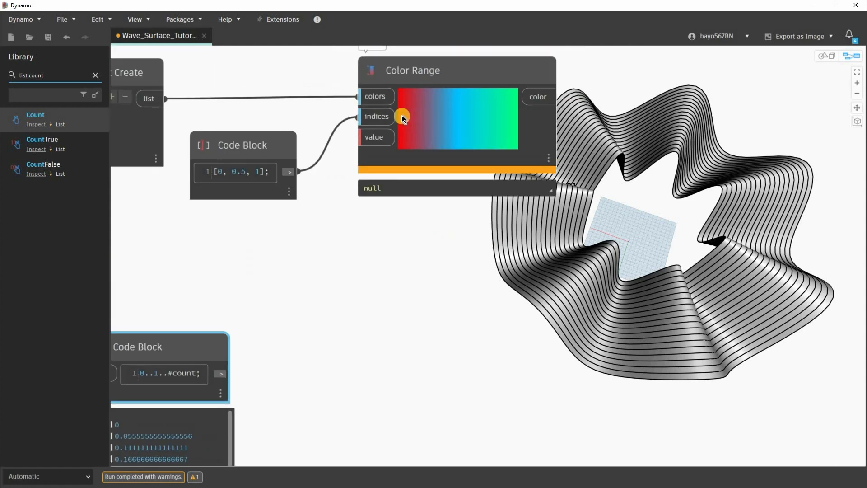
Find the List.Shuffle node in the library by searching for list.sh and add the version with only a list input
left_click(55, 76)
triple_click(55, 76)
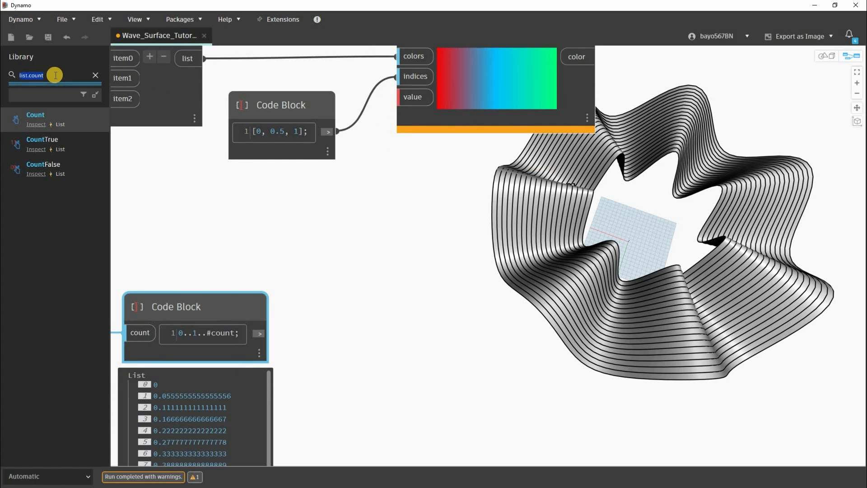
type("list")
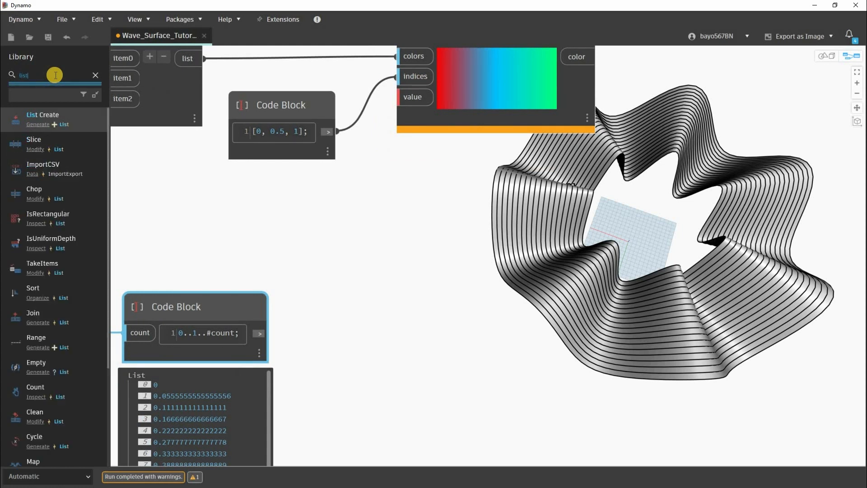
type(".sh")
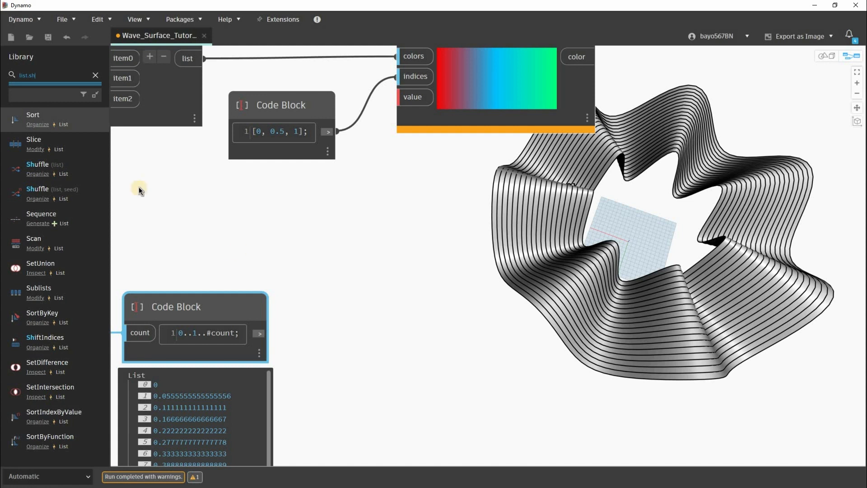
middle_click_drag(505, 285, 538, 252)
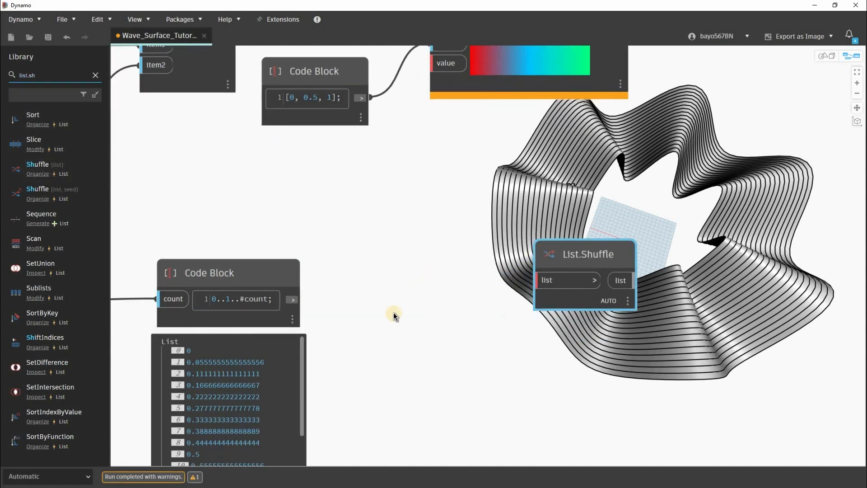
Connect the 0..1..#count Code Block's output to List.Shuffle's list input and align the two nodes
left_click(291, 299)
left_click(370, 337)
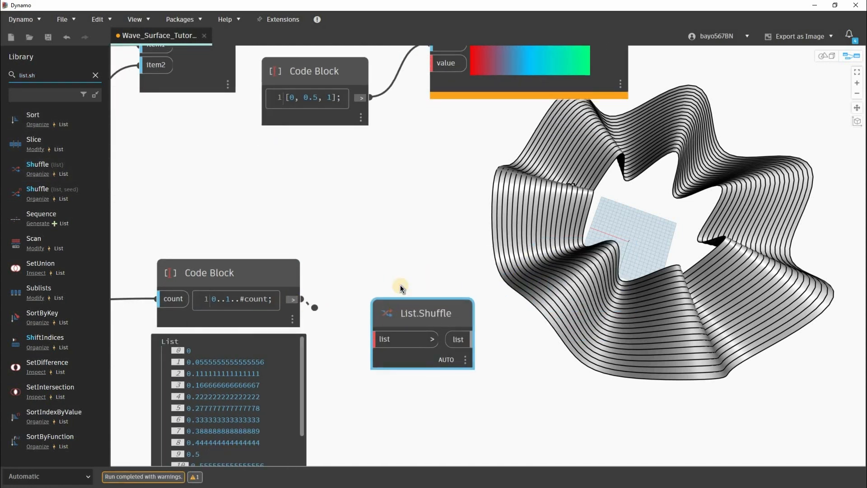
left_click_drag(396, 313, 410, 272)
Move the Color Range node farther away from the [0, 0.5, 1] Code Block to make room in the graph
scroll(443, 258, "down", 3)
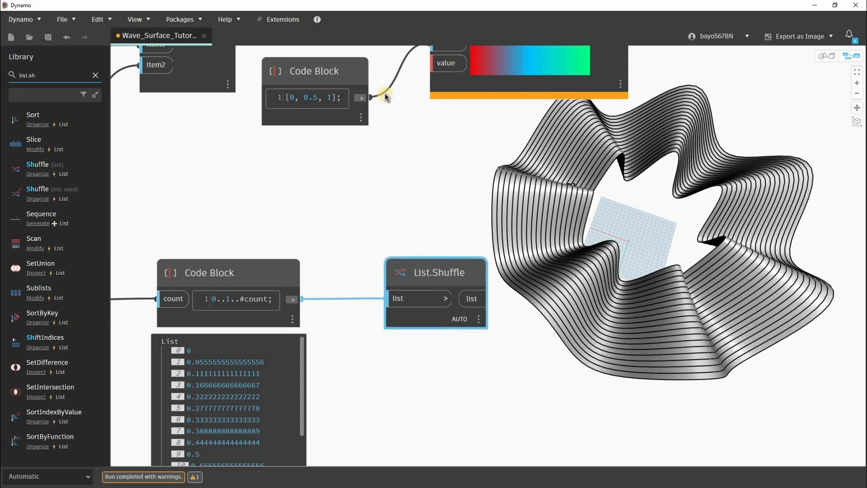
left_click_drag(358, 121, 427, 112)
scroll(273, 360, "up", 2)
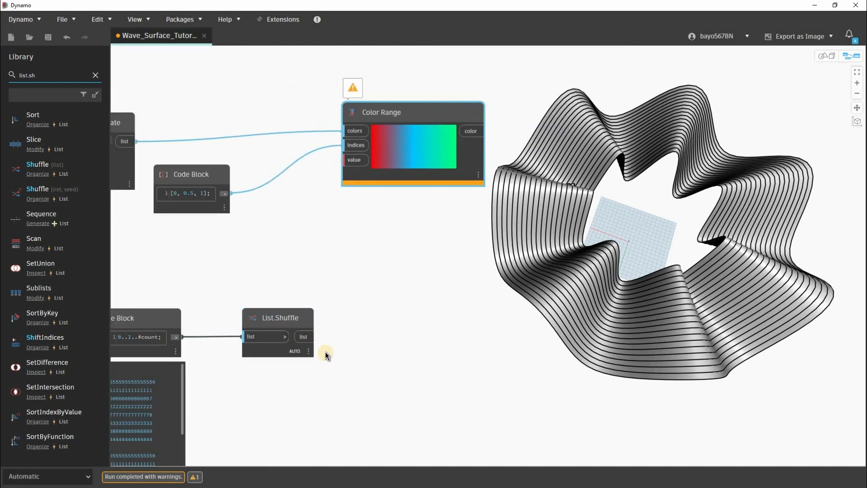
Pin List.Shuffle's output preview and compare its list with the ordered list of the 0..1..#count Code Block
left_click(329, 372)
left_click(242, 296)
middle_click_drag(269, 362, 492, 191)
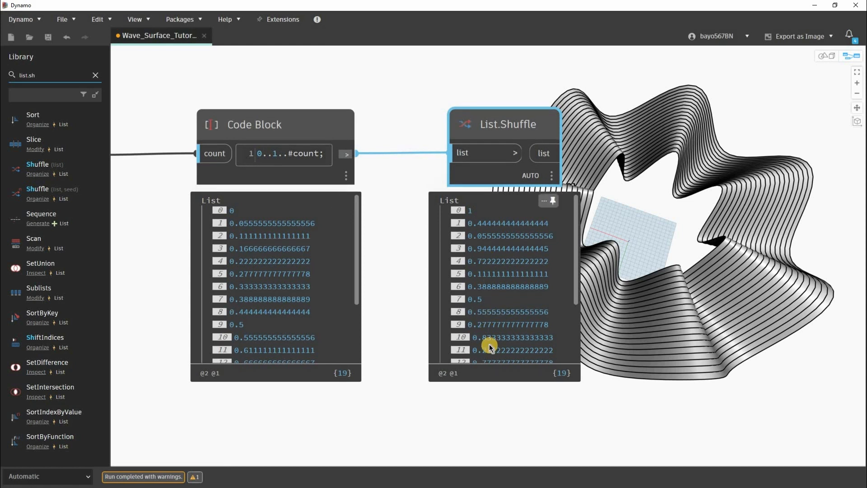
scroll(489, 345, "down", 3)
scroll(486, 309, "up", 3)
Reposition the Color Range node and connect List.Shuffle's list output to its value input
middle_click_drag(687, 197, 463, 394)
scroll(436, 107, "down", 2)
left_click_drag(456, 109, 482, 119)
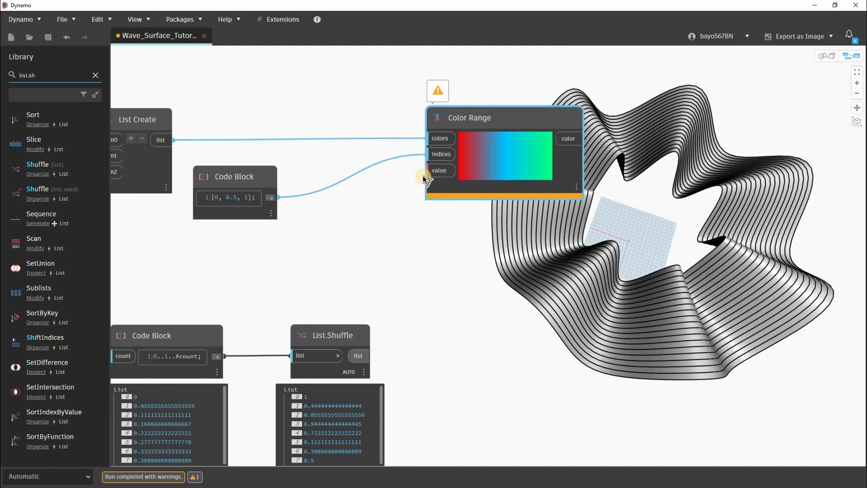
left_click_drag(371, 356, 428, 170)
middle_click_drag(567, 178, 519, 189)
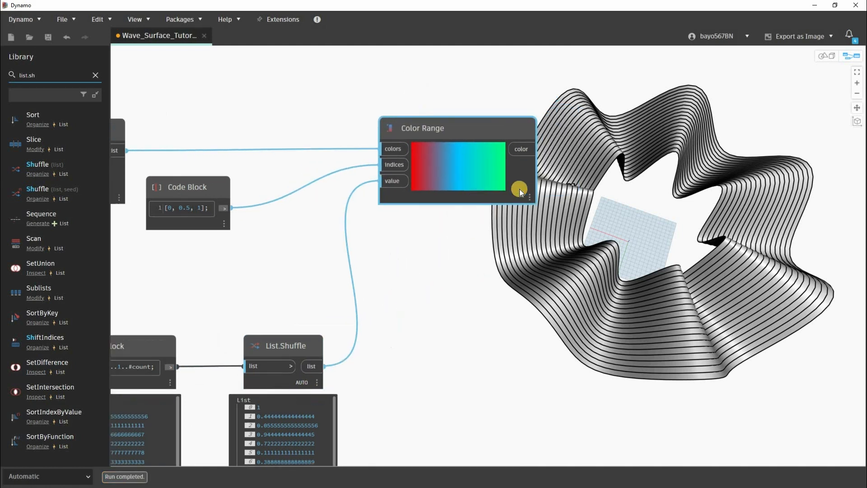
Pin the Color Range node's output preview and examine its list of colors from first to last item
mouse_move(517, 218)
mouse_move(402, 220)
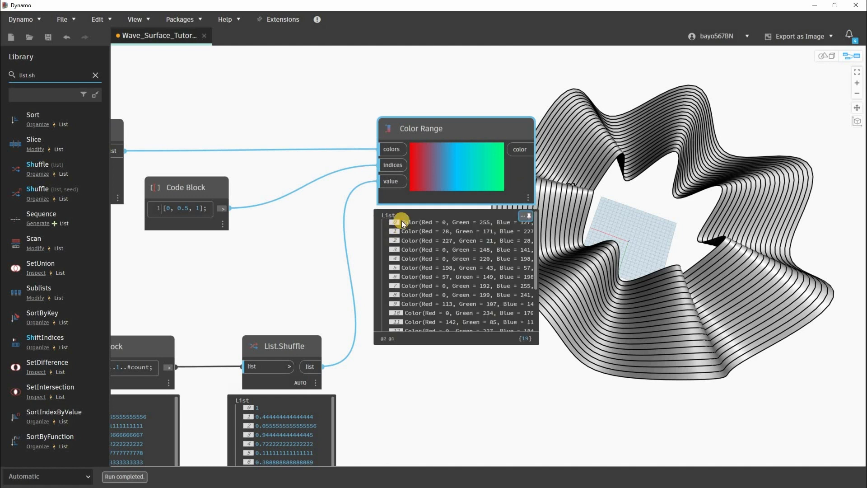
scroll(397, 305, "down", 3)
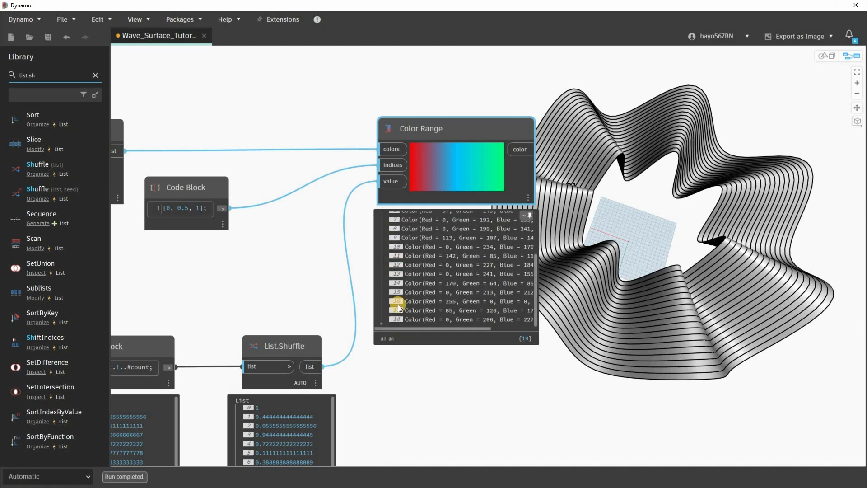
scroll(389, 264, "up", 3)
scroll(522, 227, "down", 3)
middle_click_drag(585, 207, 539, 214)
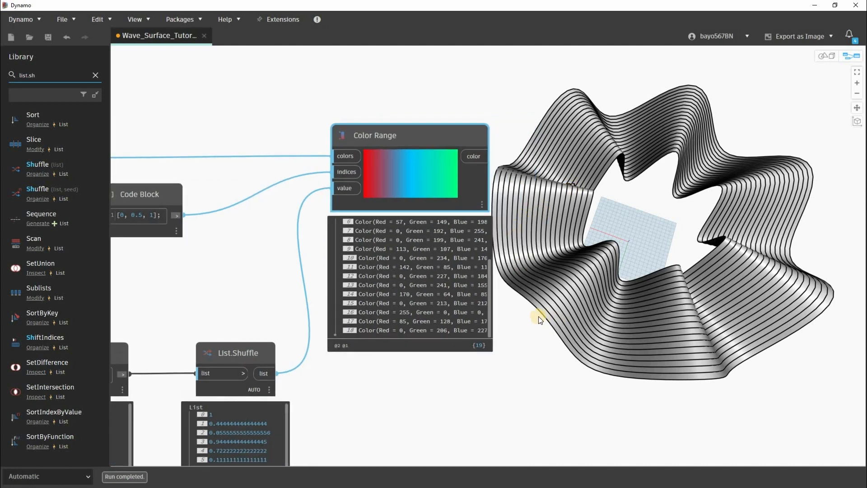
middle_click_drag(230, 124, 211, 118)
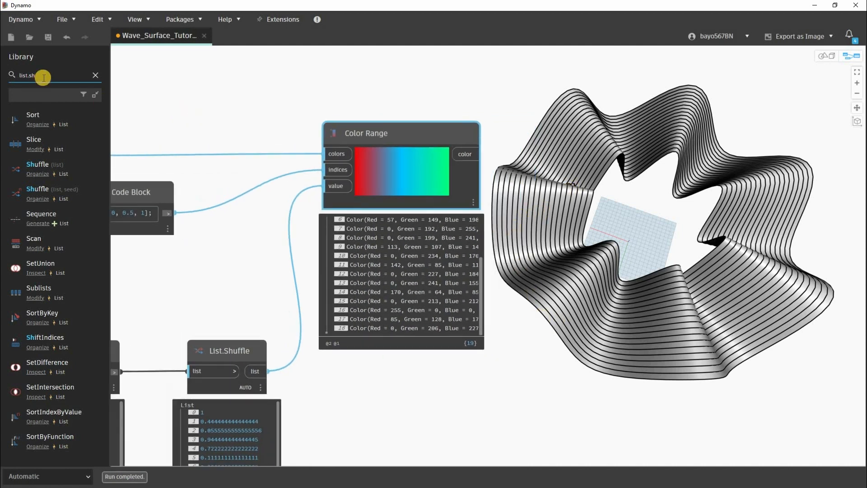
Search the library for "geometrycolo" and place a GeometryColor.ByGeometryColor node beside the Color Range node
double_click(43, 78)
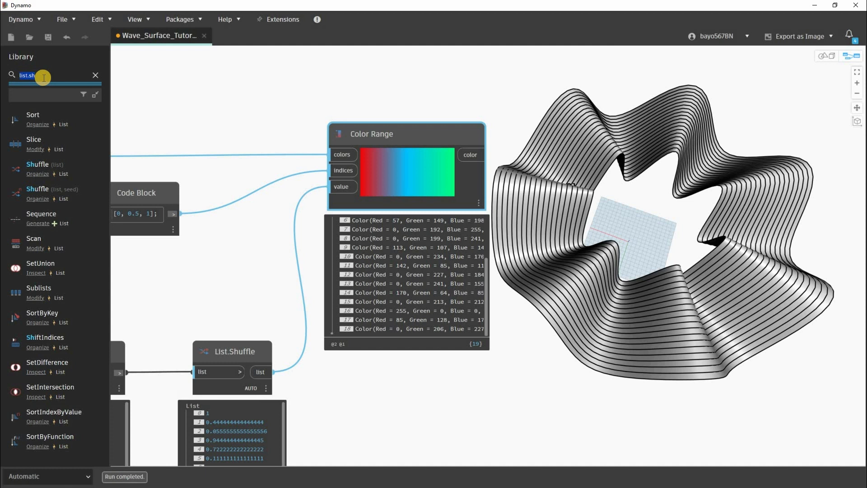
type("geo")
key("BackSpace")
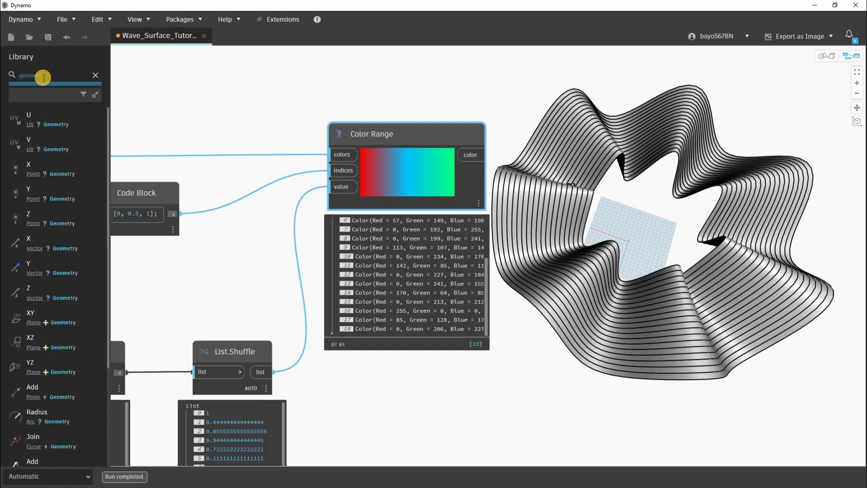
type("ometrycolo")
left_click(38, 115)
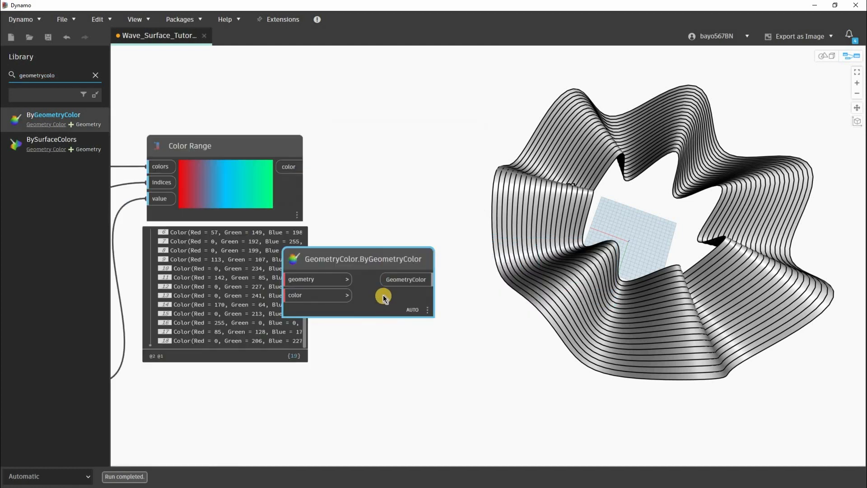
left_click_drag(384, 296, 484, 290)
Connect the Surface.ByLoft output to the geometry input of GeometryColor.ByGeometryColor and the Color Range output to its color input
scroll(342, 291, "down", 6)
middle_click_drag(348, 284, 428, 274)
middle_click_drag(199, 256, 288, 256)
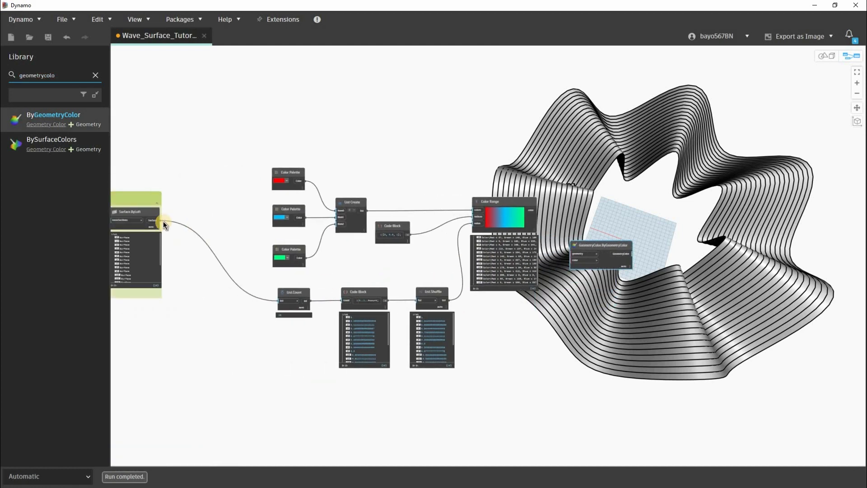
left_click(164, 222)
scroll(397, 286, "up", 4)
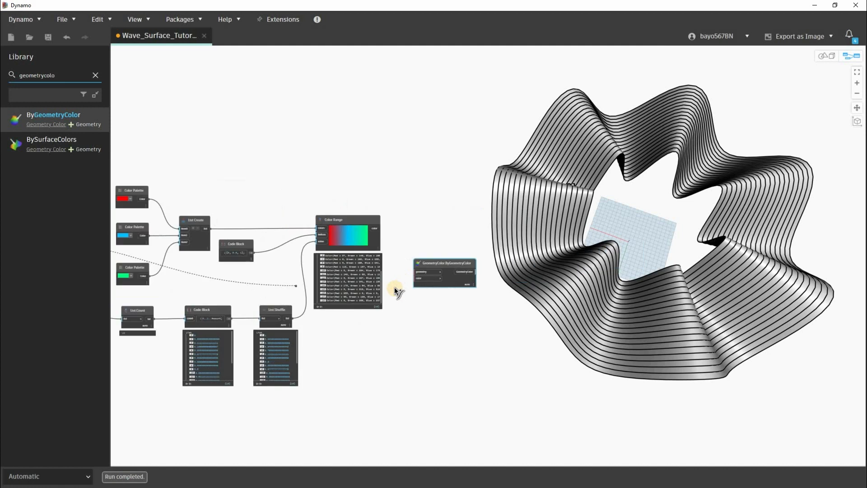
left_click(408, 283)
scroll(412, 253, "down", 5)
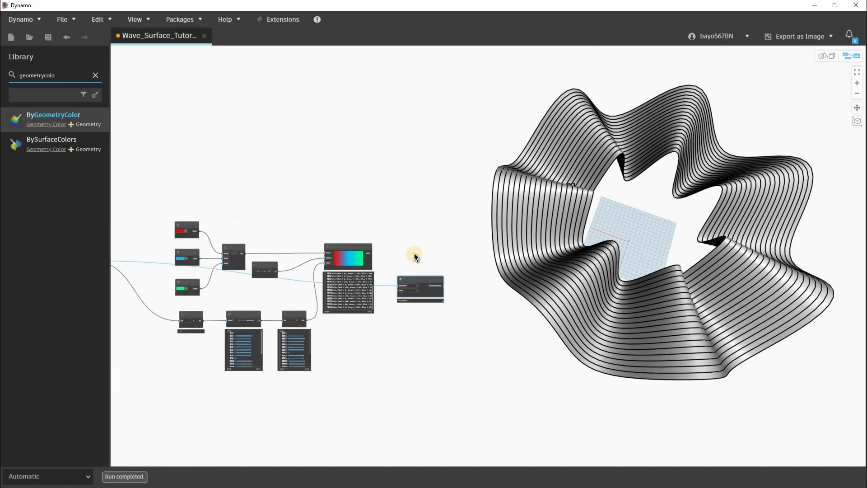
scroll(384, 267, "up", 5)
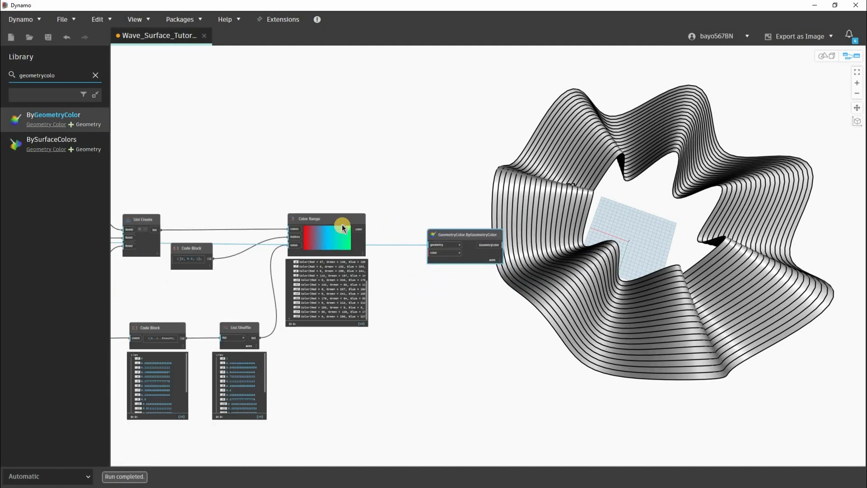
scroll(456, 341, "down", 5)
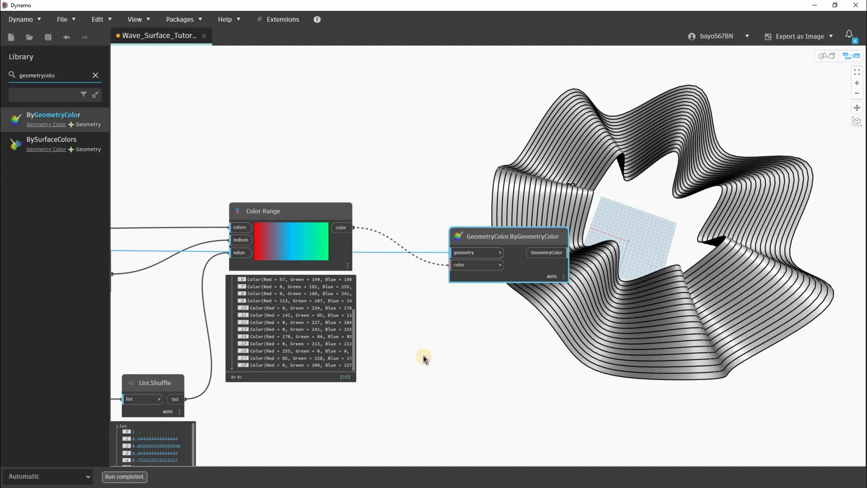
Turn off the geometry preview of the Surface.ByLoft node
middle_click_drag(128, 281, 209, 255)
scroll(209, 254, "up", 5)
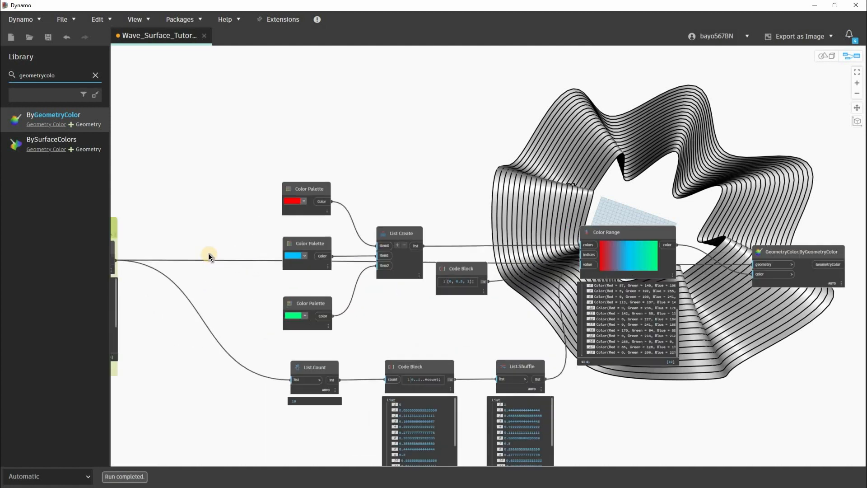
right_click(234, 286)
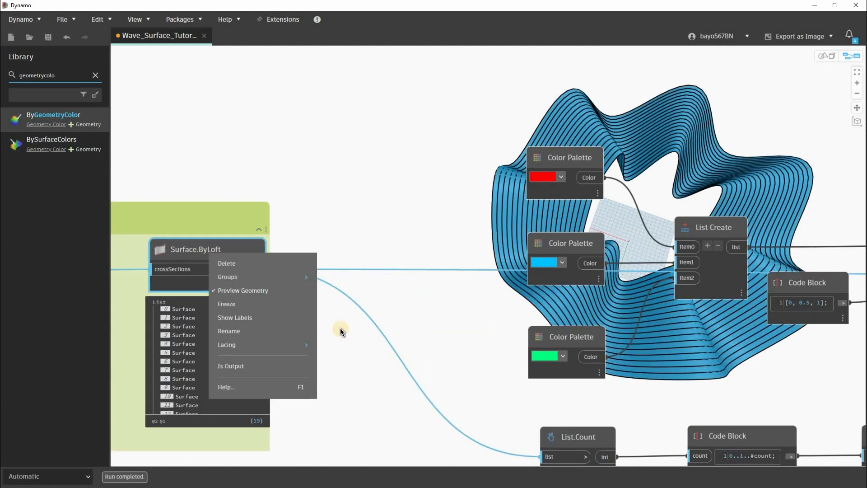
left_click(239, 277)
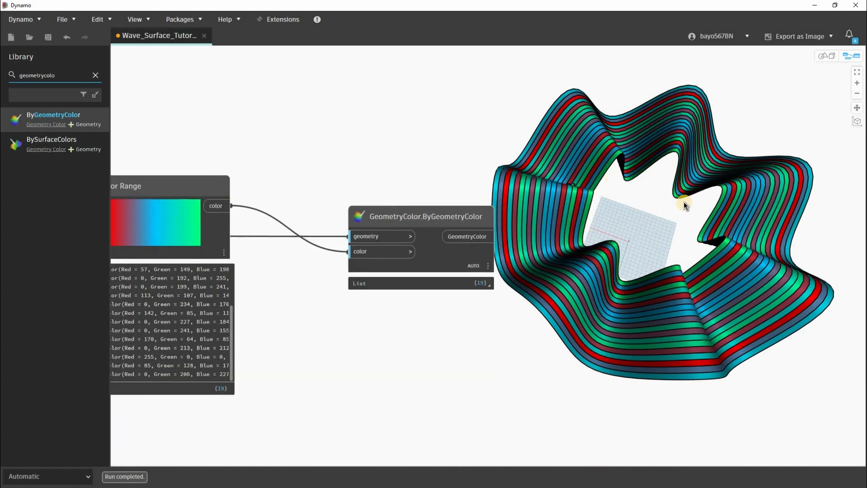
left_click(758, 114)
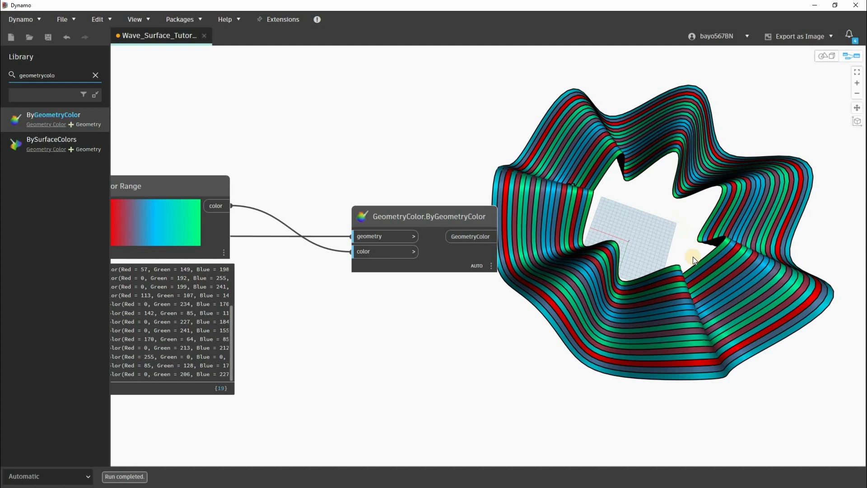
Examine the coloured wave surface strips in the 3D geometry view from several angles and distances
key("ctrl+b")
middle_click_drag(637, 256, 548, 325)
scroll(553, 332, "up", 3)
right_click_drag(554, 331, 282, 329)
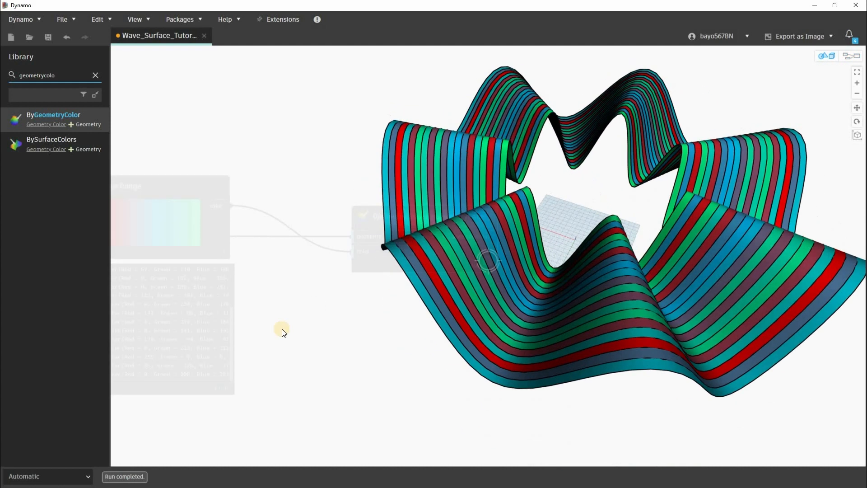
scroll(284, 330, "up", 5)
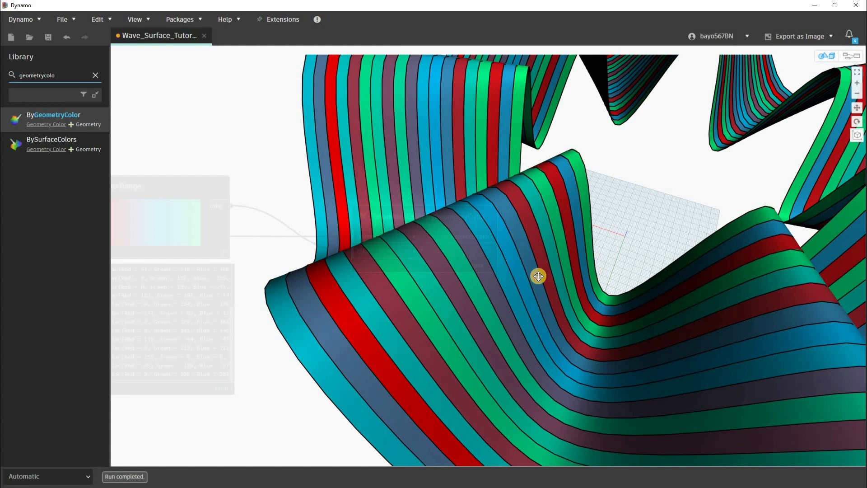
scroll(538, 275, "down", 5)
right_click_drag(490, 260, 546, 303)
scroll(546, 302, "down", 3)
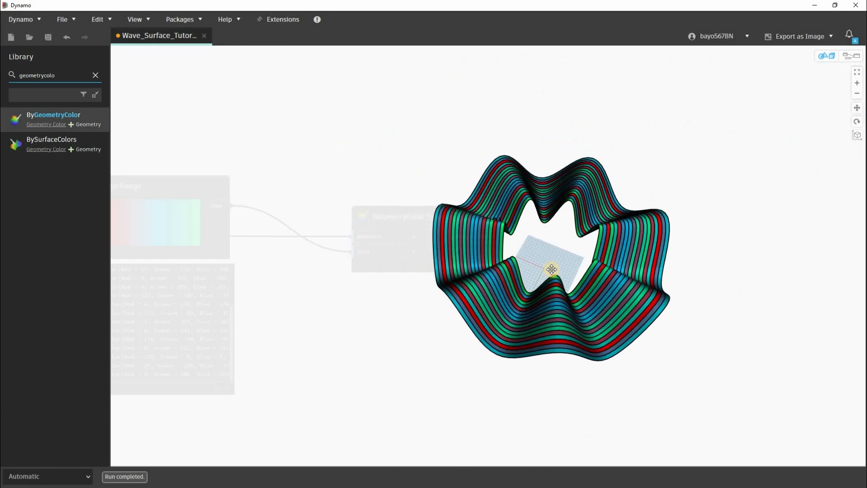
right_click_drag(552, 271, 768, 107)
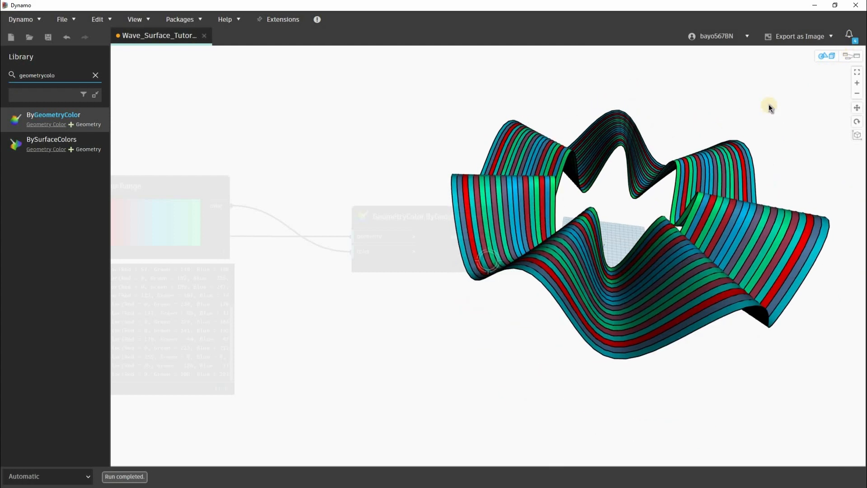
Return to the graph view and change the first Color Palette node from bright red to a darker red
left_click(852, 56)
scroll(280, 242, "down", 5)
middle_click_drag(280, 242, 397, 258)
middle_click_drag(225, 212, 449, 224)
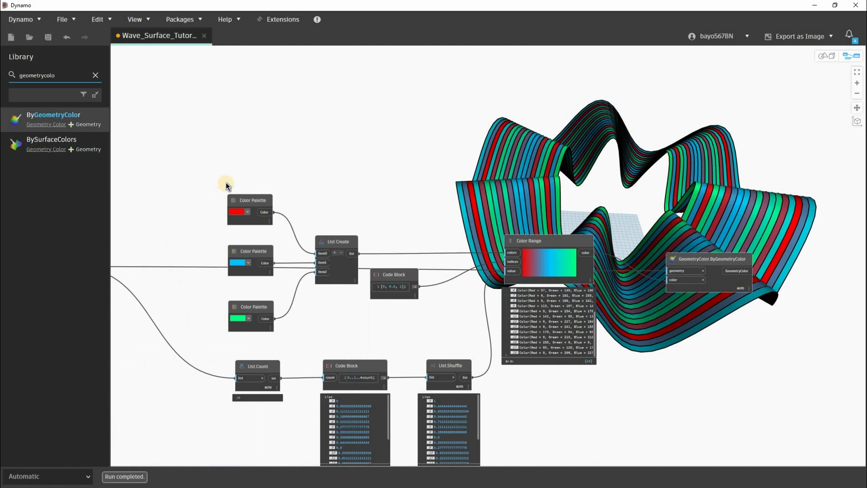
scroll(226, 185, "up", 7)
left_click(227, 187)
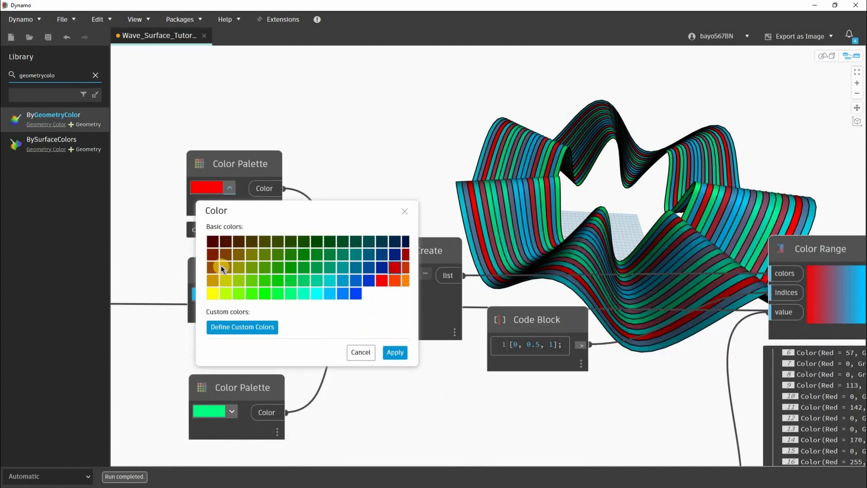
Try a green in place of the blue in the second Color Palette node
left_click(226, 295)
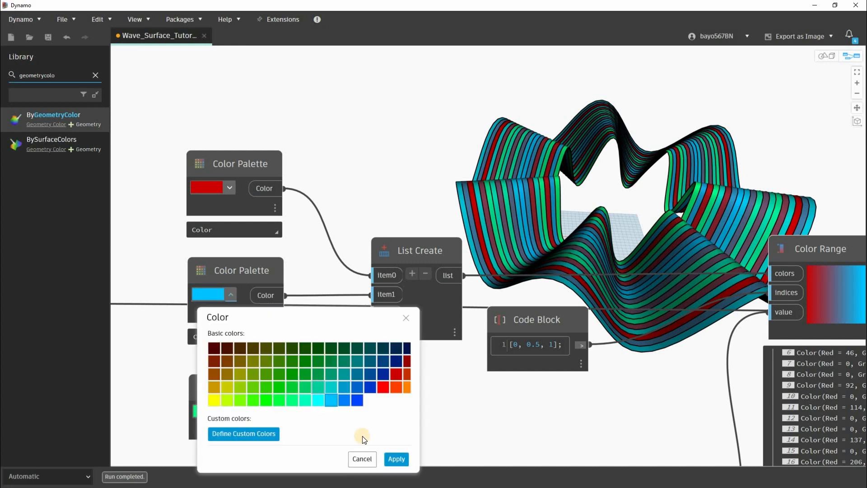
left_click(232, 296)
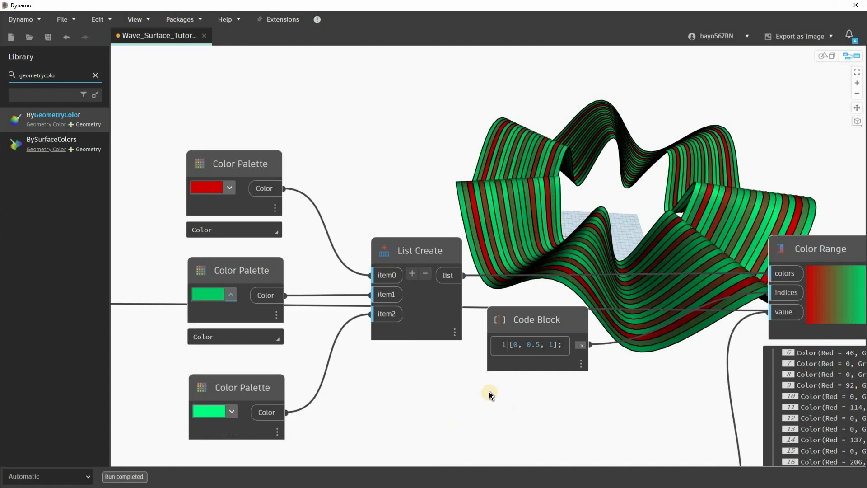
Group all the colouring nodes, from the Color Palette and List.Count nodes through to GeometryColor.ByGeometryColor
middle_click_drag(419, 436, 395, 431)
scroll(386, 310, "down", 5)
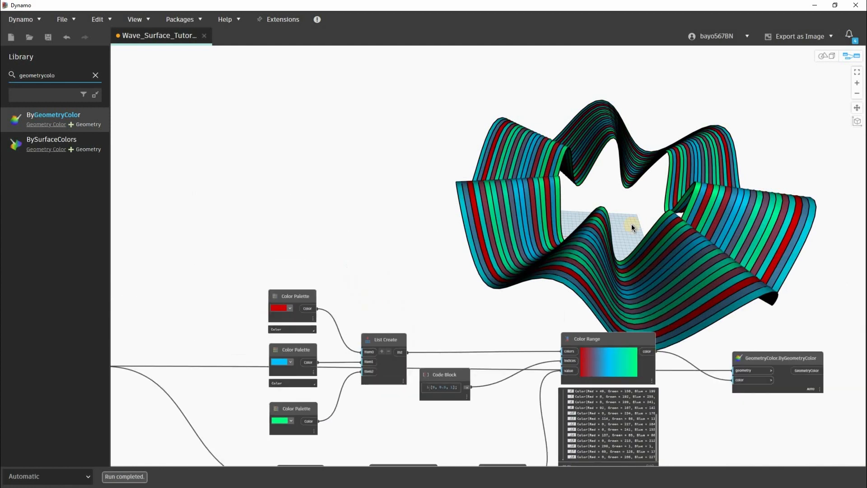
left_click_drag(761, 154, 234, 435)
key("ctrl+g")
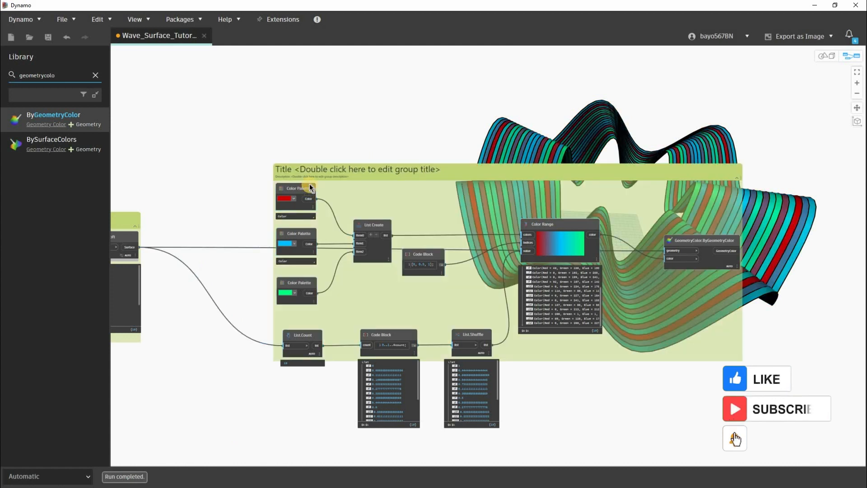
Title the new group of colouring nodes "Colour the surfaces."
scroll(310, 184, "up", 3)
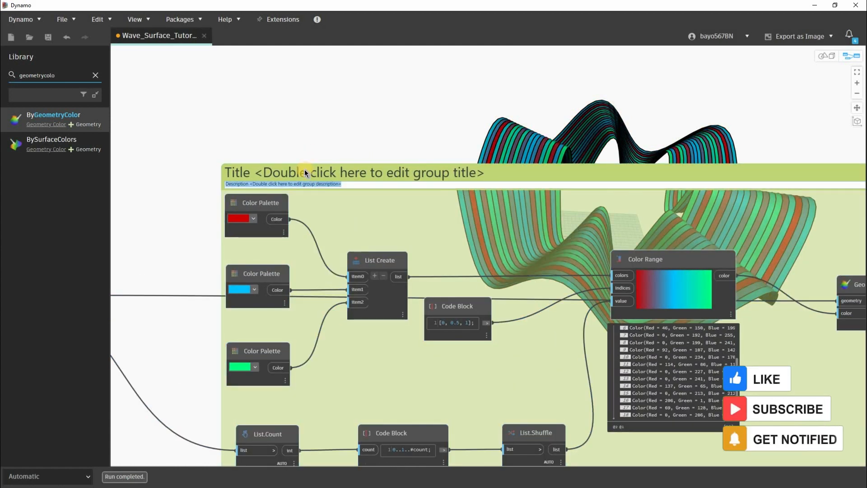
double_click(304, 170)
type("Col")
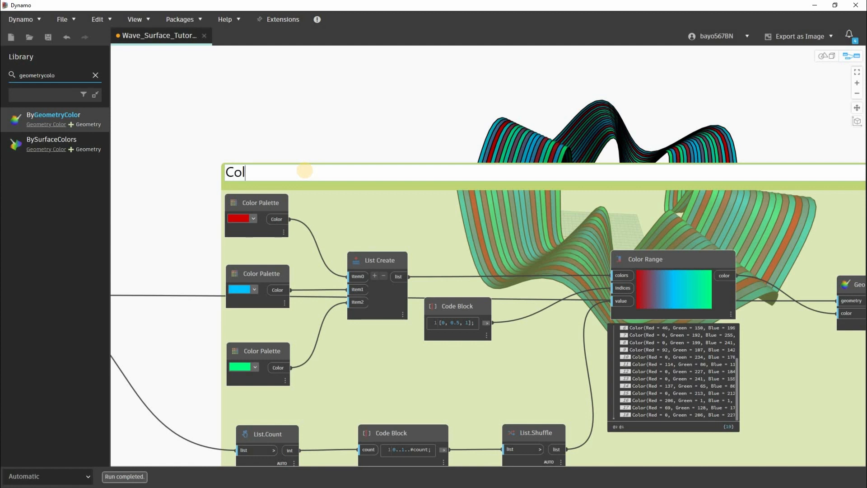
type("our the surfaces.")
left_click(308, 122)
scroll(308, 122, "down", 3)
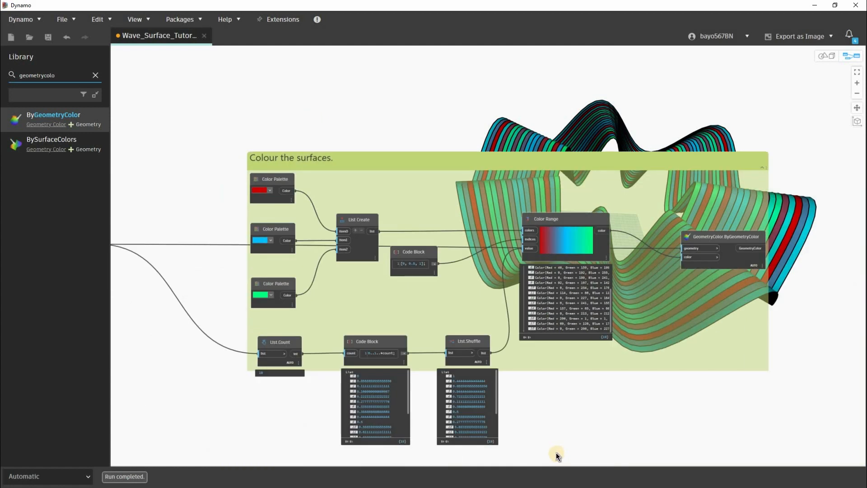
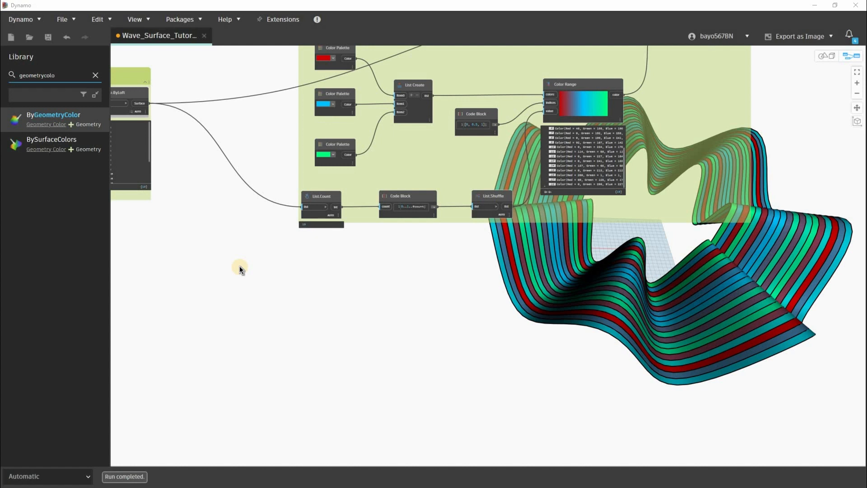
Search for "geometry.rota" and add the Geometry.Rotate node with origin, axis and degrees inputs below the colouring group
right_click(302, 312)
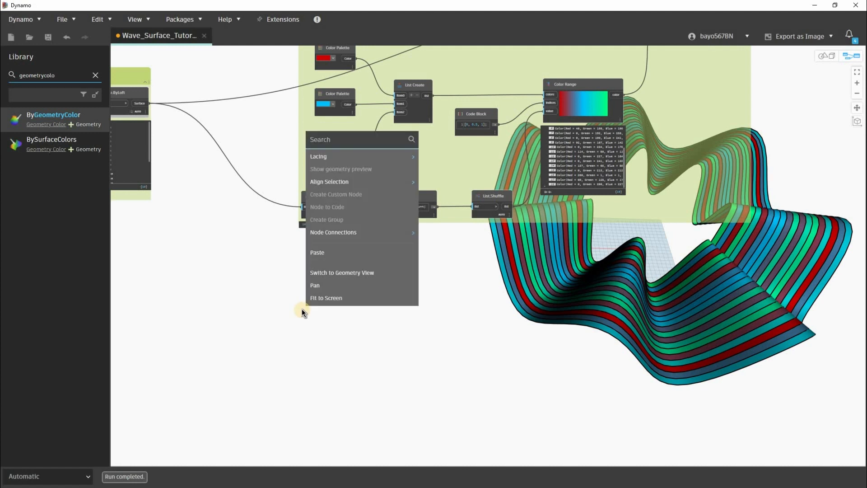
type("geometr")
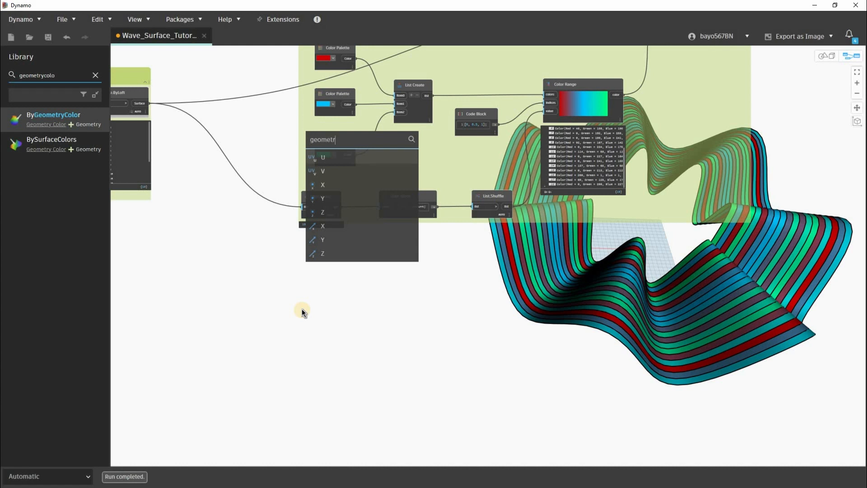
type("y.rota")
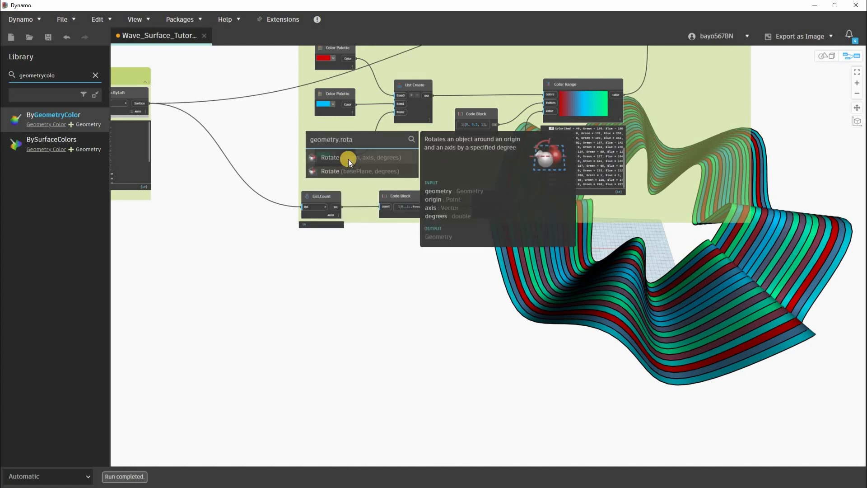
left_click(377, 159)
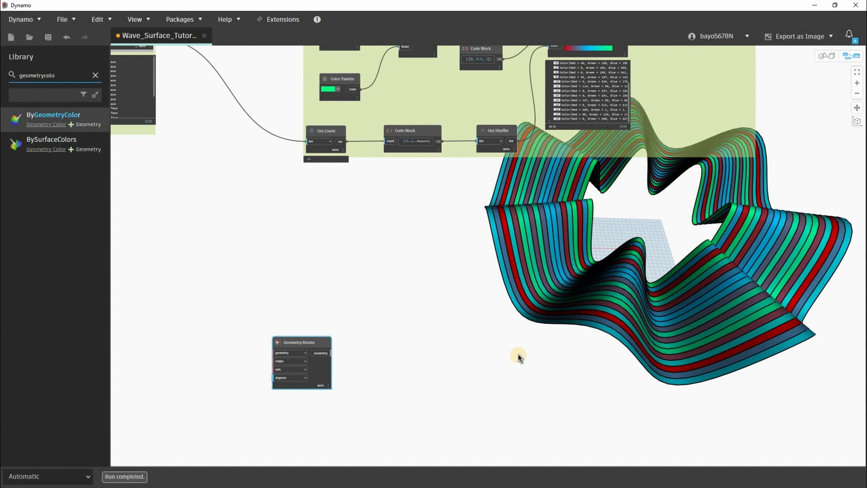
Connect the Surface.ByLoft output to the geometry input of the Geometry.Rotate node
scroll(304, 388, "up", 6)
middle_click_drag(317, 396, 518, 354)
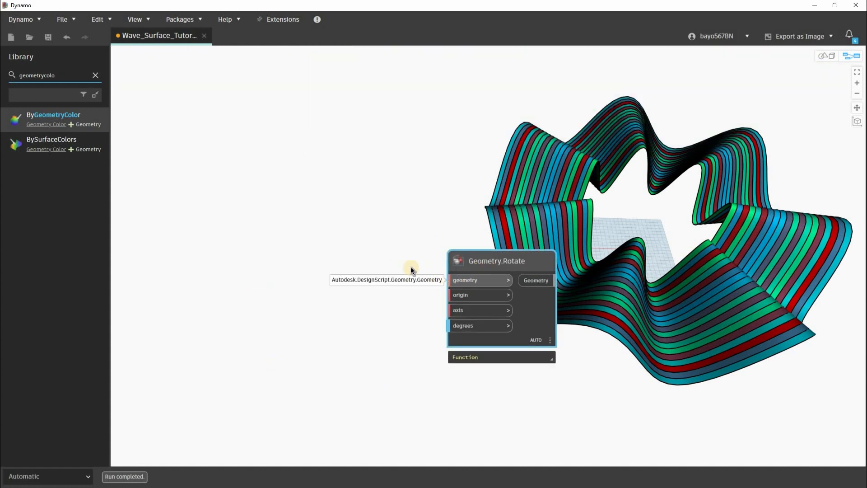
scroll(411, 267, "down", 8)
middle_click_drag(363, 109, 301, 167)
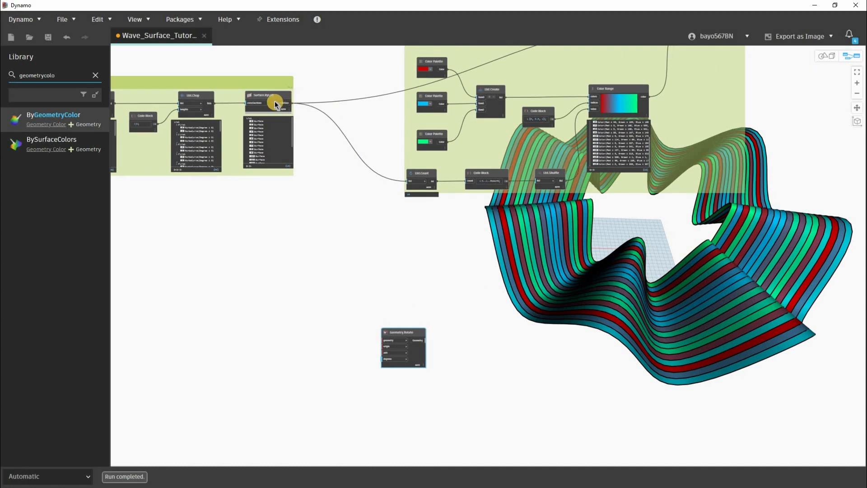
scroll(274, 101, "up", 1)
left_click(275, 101)
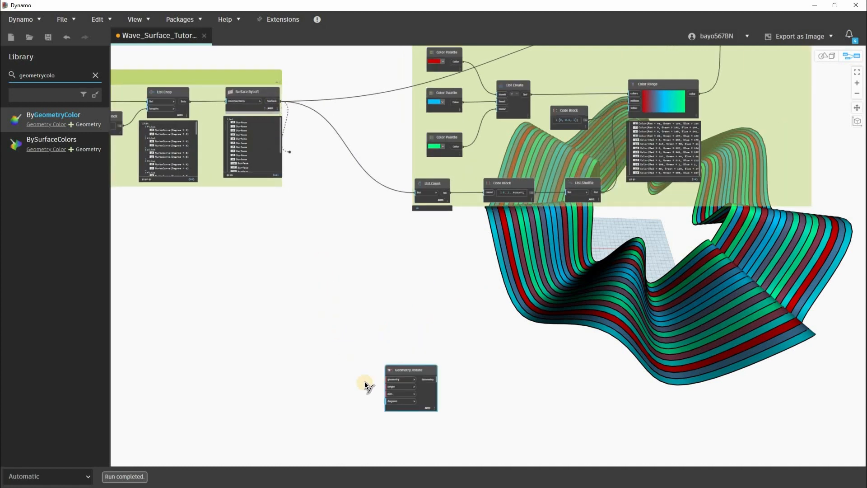
scroll(382, 386, "up", 1)
left_click(389, 385)
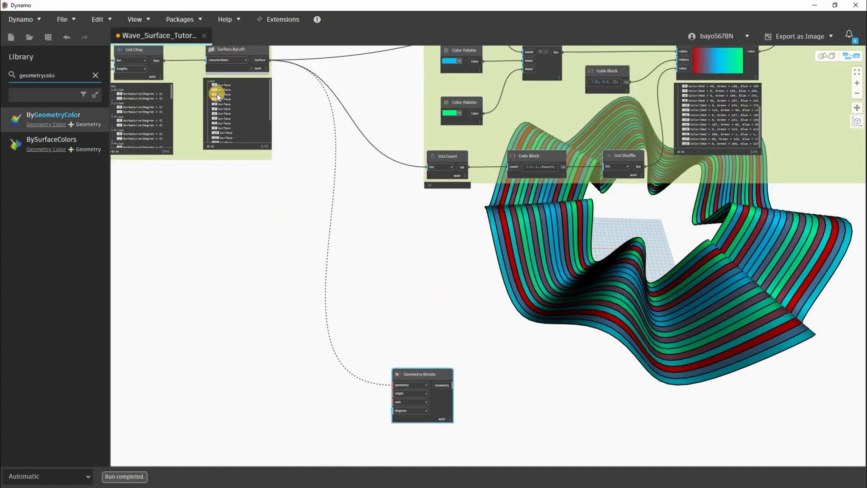
scroll(352, 131, "up", 2)
middle_click_drag(424, 384, 406, 207)
scroll(413, 301, "up", 3)
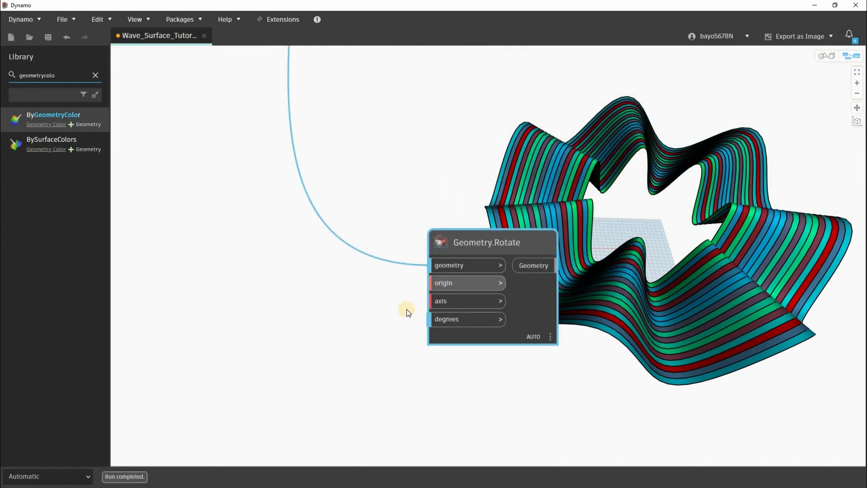
Examine where the Point.ByCoordinates centre point of the circles group lies in 3D by temporarily previewing its geometry
scroll(407, 310, "down", 12)
middle_click_drag(264, 233, 402, 237)
middle_click_drag(248, 188, 360, 168)
middle_click_drag(119, 153, 249, 150)
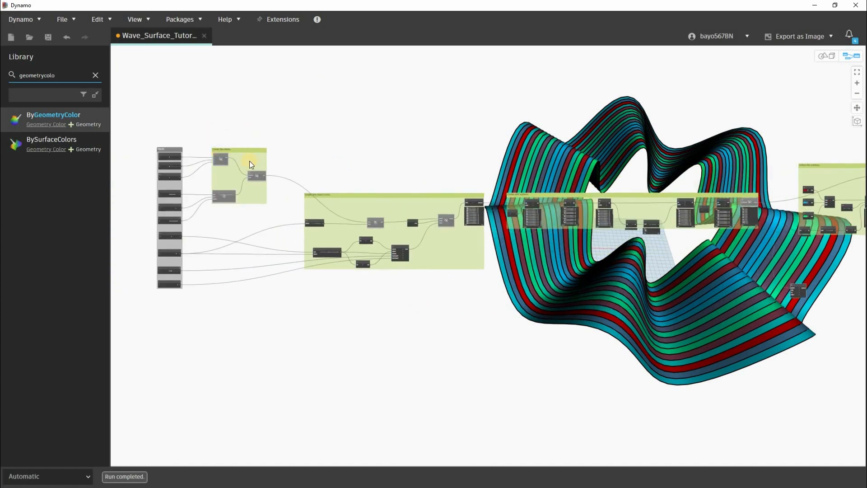
scroll(200, 198, "up", 8)
middle_click_drag(225, 201, 267, 220)
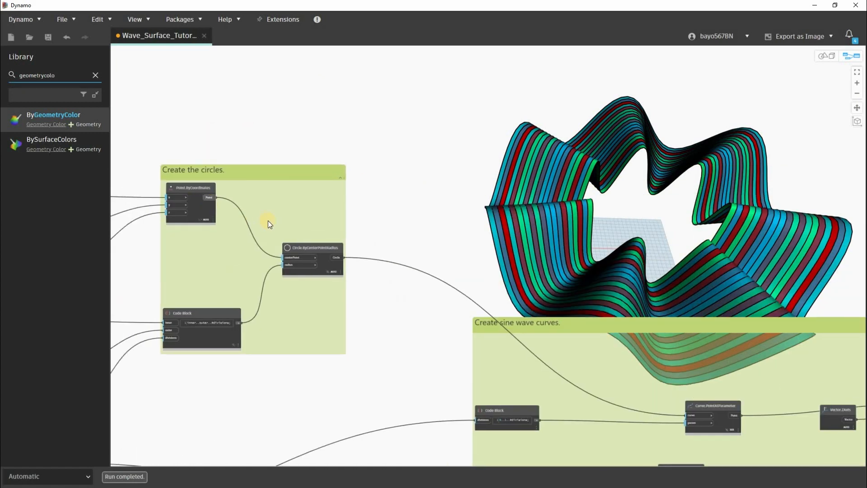
right_click(200, 201)
left_click(248, 240)
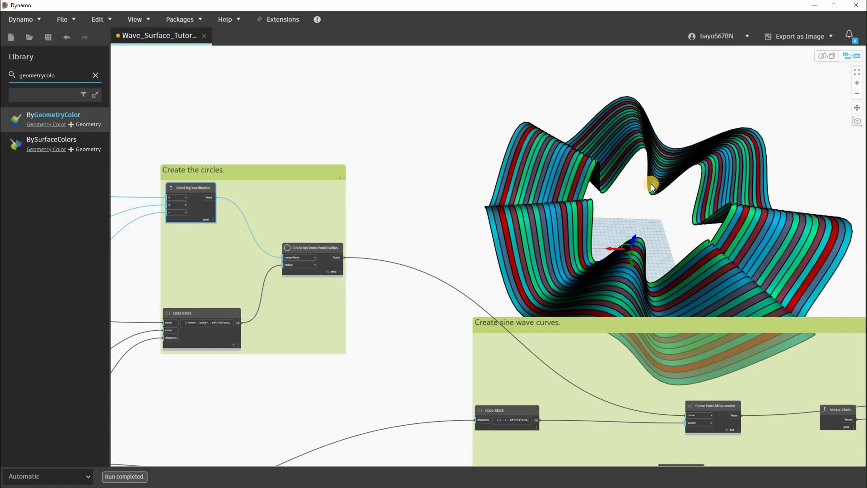
key("ctrl+b")
right_click_drag(595, 349, 632, 359)
right_click_drag(592, 312, 578, 282)
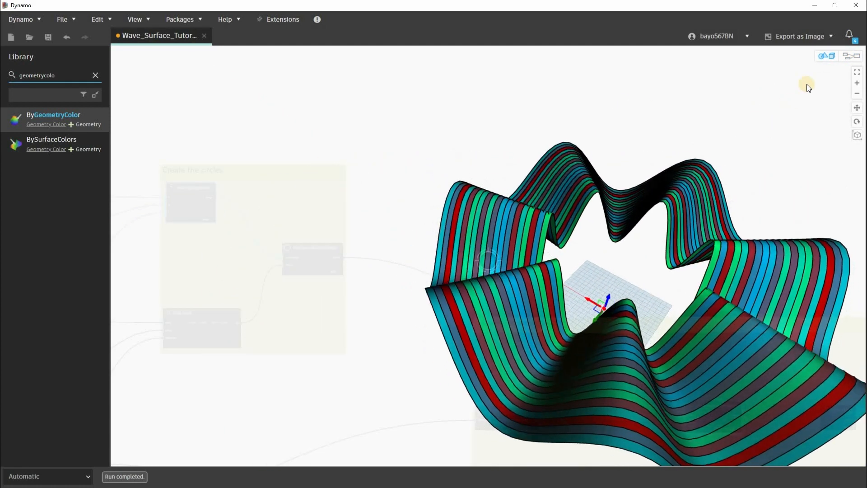
left_click(851, 56)
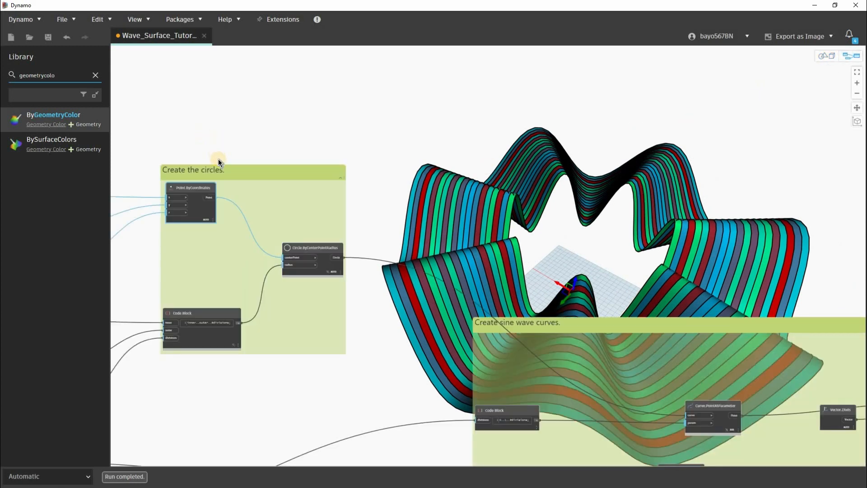
middle_click_drag(219, 159, 245, 116)
right_click(230, 159)
left_click(250, 198)
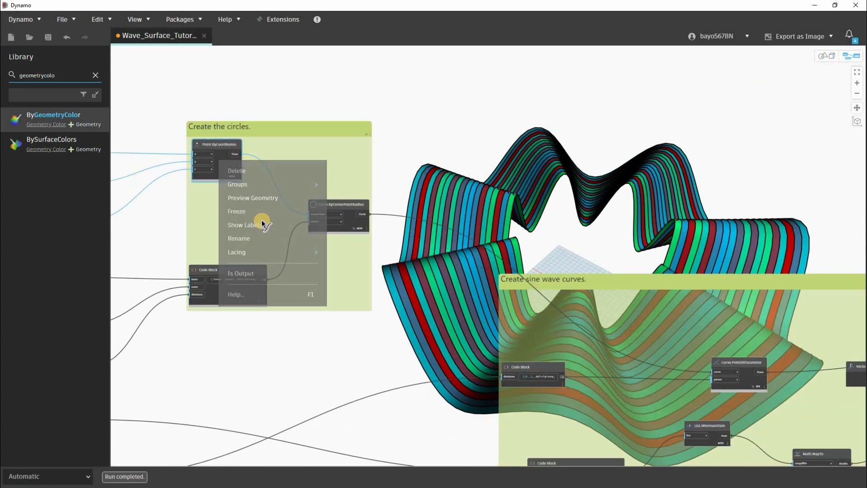
Connect the Point output of Point.ByCoordinates to the origin input of the Geometry.Rotate node
scroll(262, 221, "down", 5)
scroll(507, 273, "down", 3)
scroll(533, 261, "up", 10)
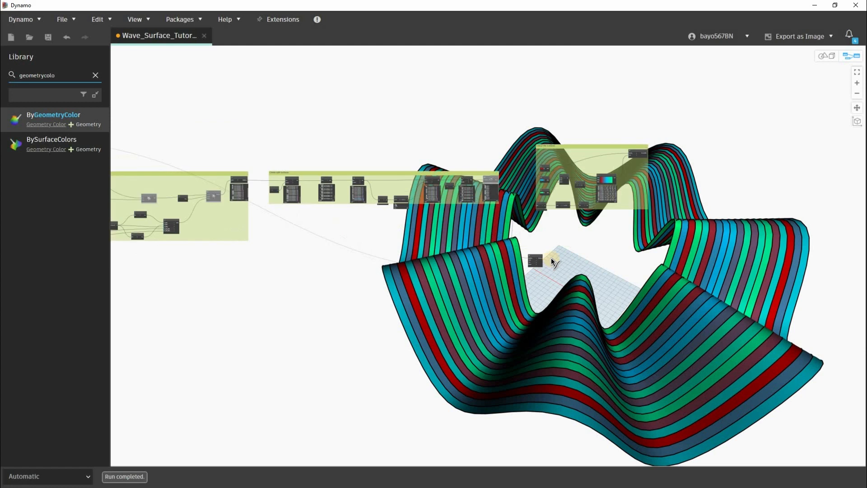
left_click(444, 268)
scroll(544, 243, "down", 5)
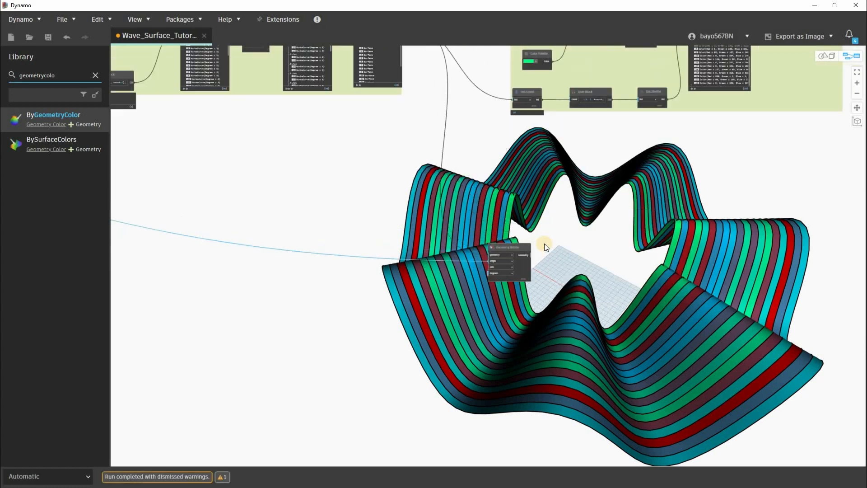
scroll(382, 307, "up", 2)
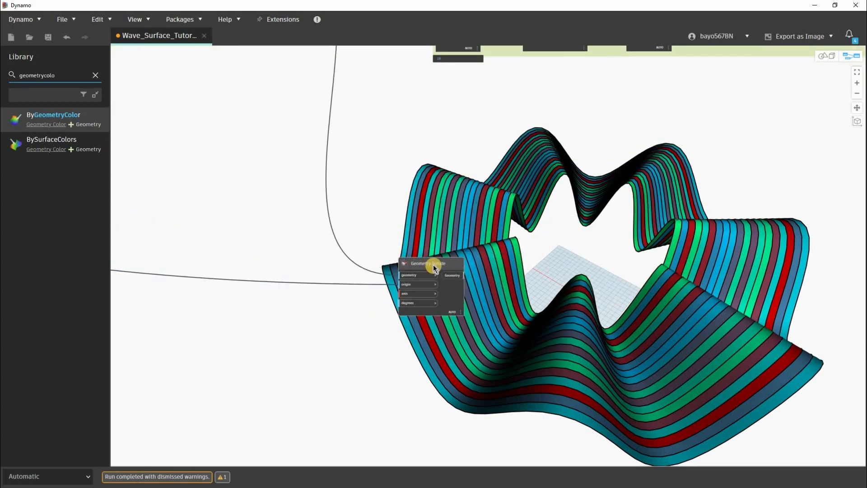
scroll(464, 248, "up", 5)
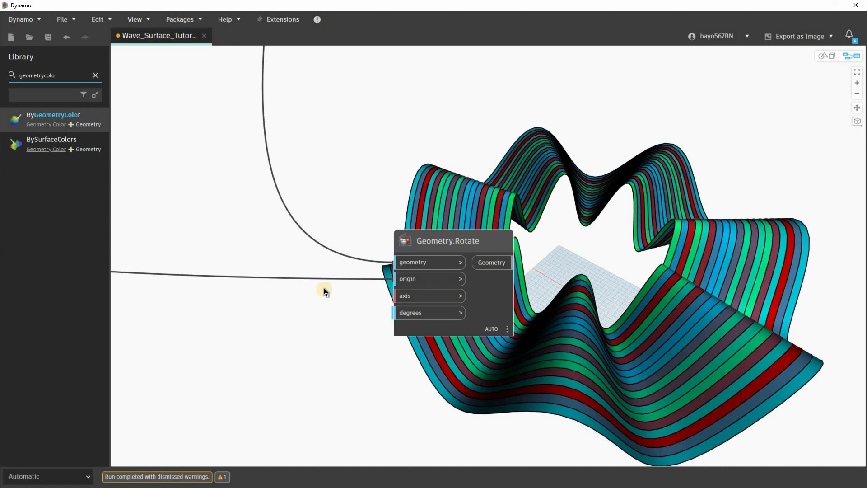
Search the library for "vector.z", add a Vector.ZAxis node beside Geometry.Rotate and connect it to the axis input
double_click(55, 74)
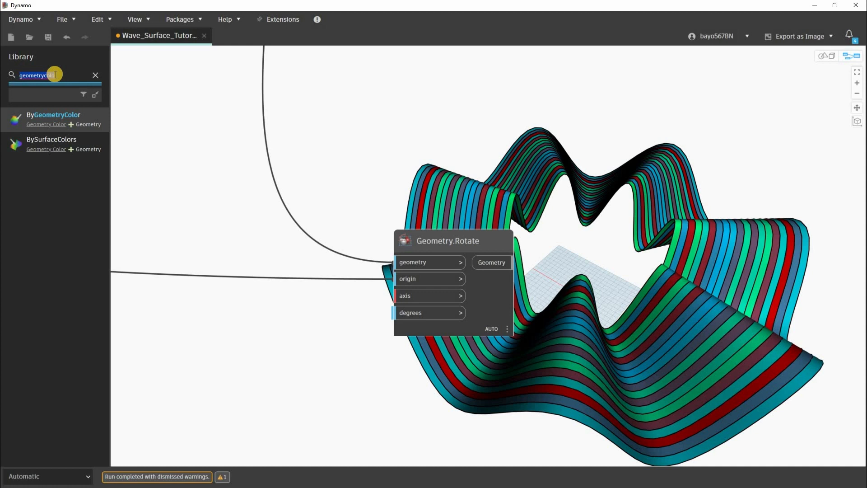
type("vecto")
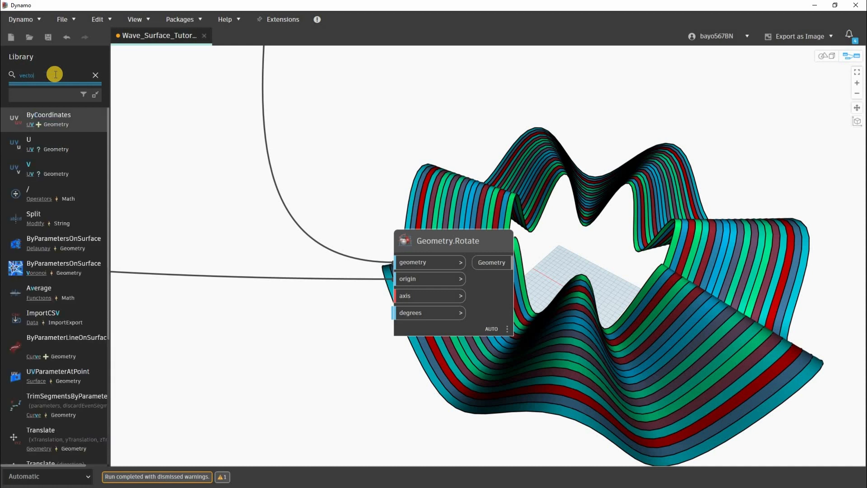
type("r.z")
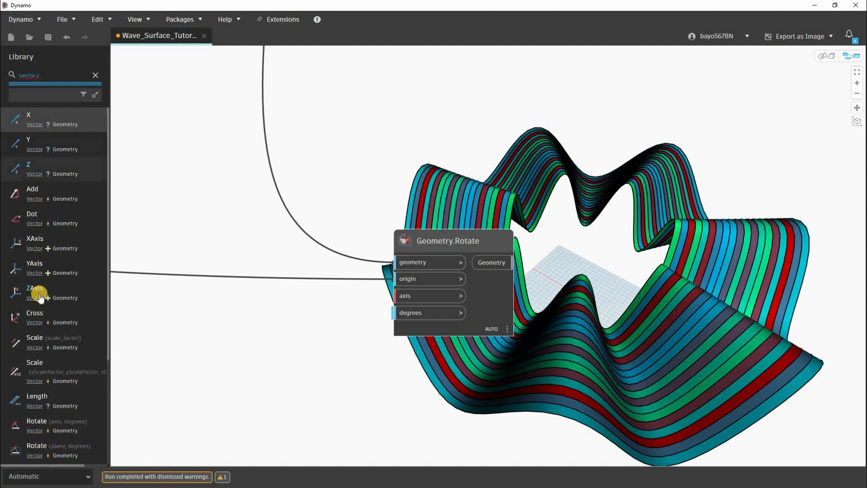
mouse_move(37, 291)
mouse_move(527, 248)
left_mouse_down()
mouse_move(388, 284)
mouse_move(241, 287)
mouse_move(251, 285)
mouse_move(257, 302)
left_mouse_up()
left_click(272, 319)
left_click(404, 296)
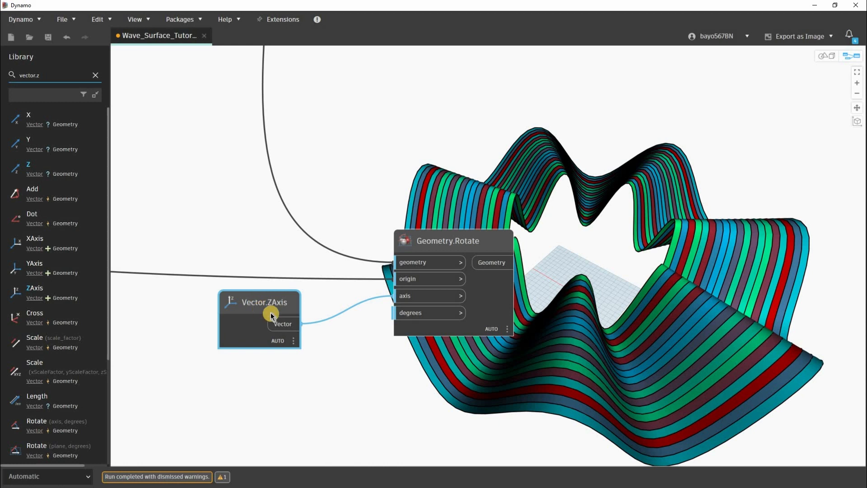
Create a Code Block below Vector.ZAxis containing the range 0..rotation..#divisions
middle_click_drag(325, 394, 360, 333)
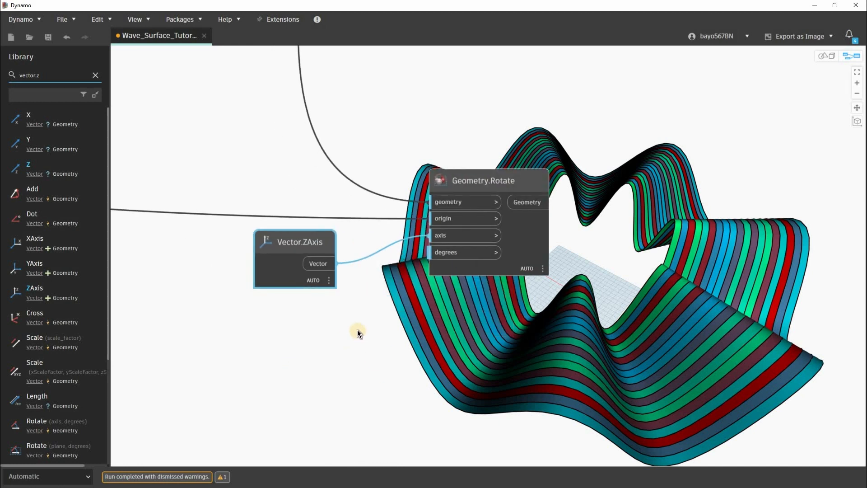
middle_click_drag(275, 357, 305, 323)
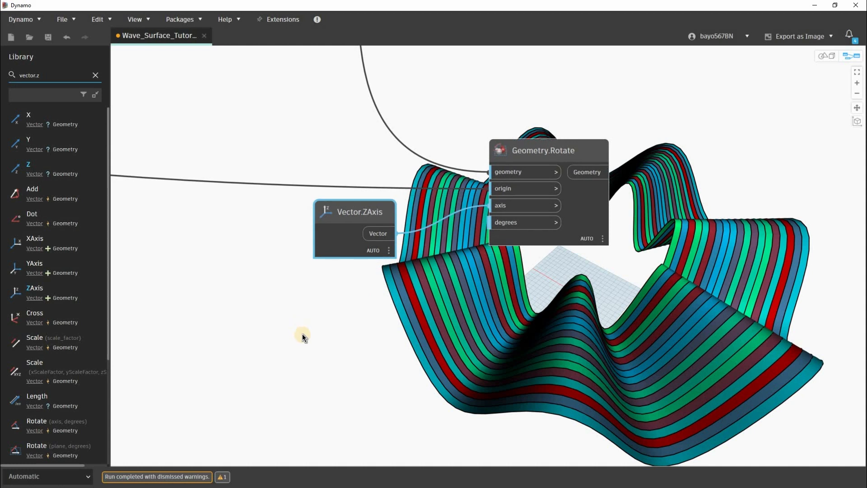
double_click(303, 335)
type("0..rotation")
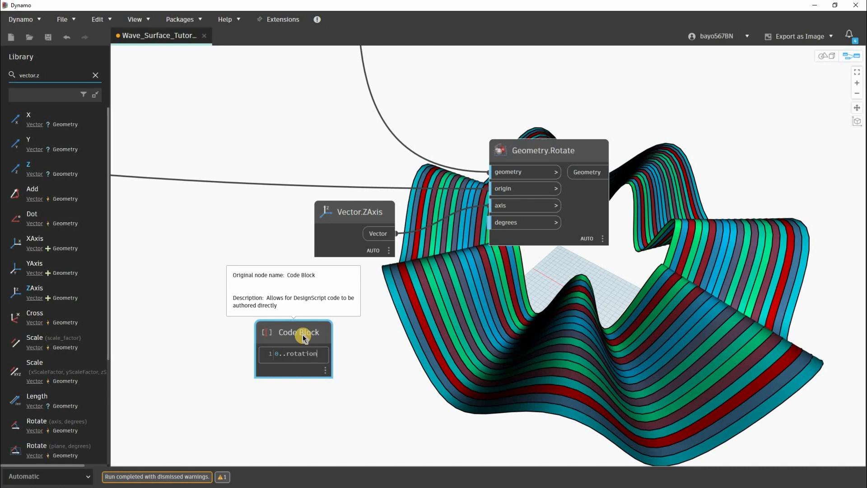
type("..#d")
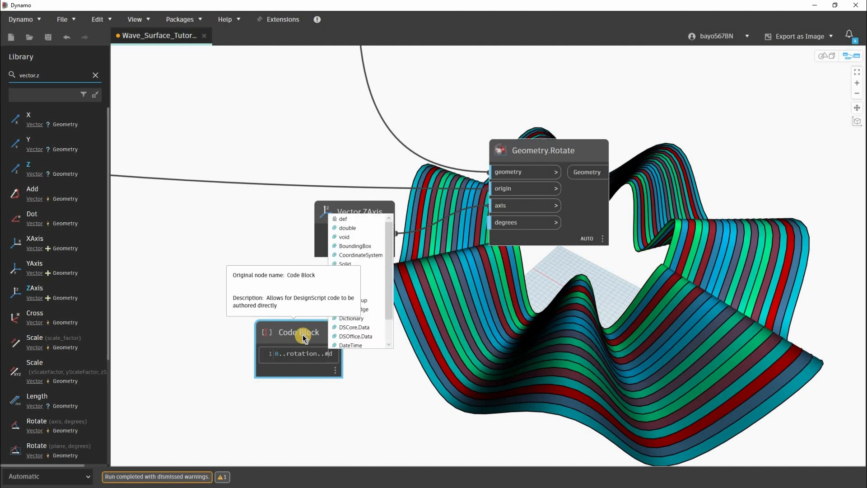
type("i")
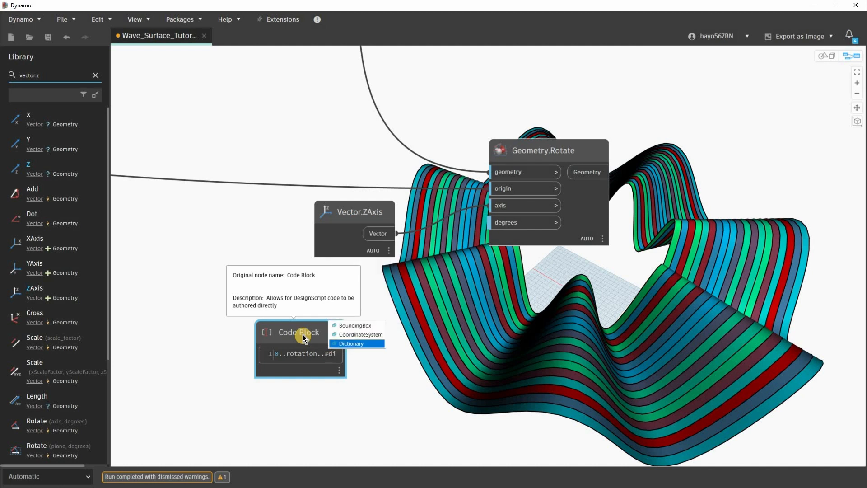
type("visions")
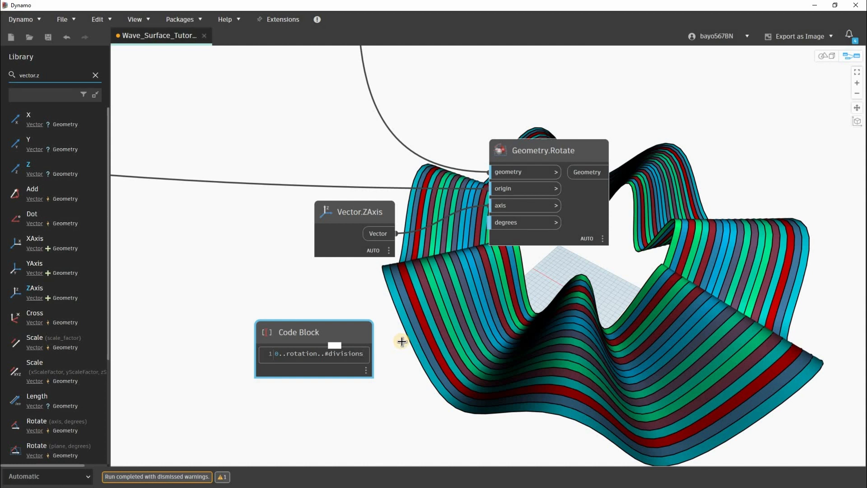
left_click(398, 344)
Rearrange the Geometry.Rotate and Vector.ZAxis nodes to leave more space between them and the new Code Block
scroll(399, 360, "down", 5)
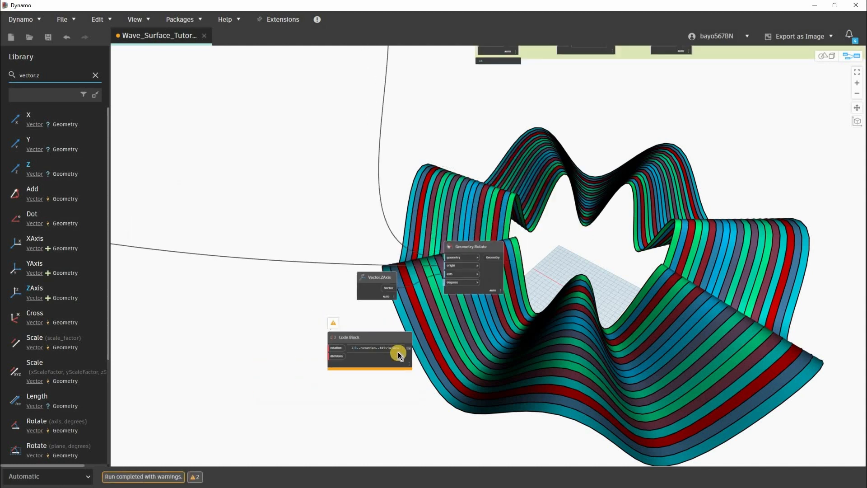
middle_click_drag(416, 290, 376, 294)
left_click_drag(418, 286, 493, 291)
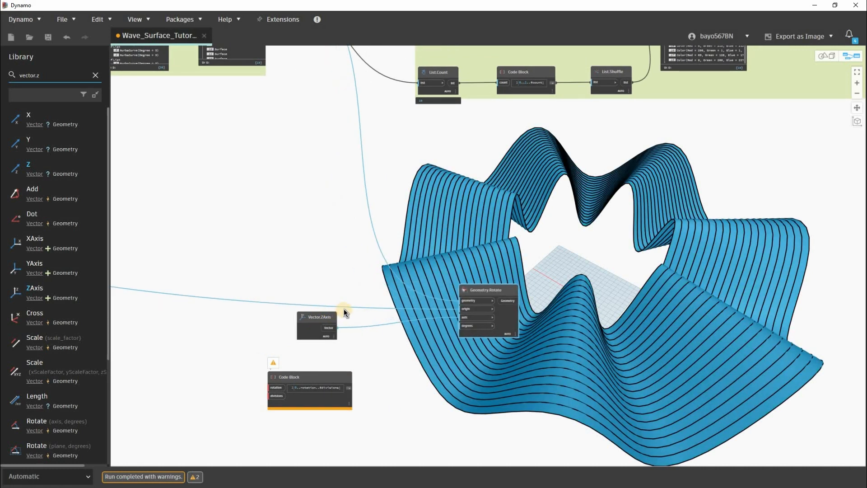
left_click_drag(317, 317, 343, 309)
scroll(273, 190, "down", 4)
middle_click_drag(251, 97, 244, 170)
left_click_drag(209, 430, 229, 420)
left_click(394, 336)
left_click_drag(422, 331, 542, 318)
left_click(421, 410)
Connect the List.Count output in the colouring group to the divisions input of the new Code Block
scroll(477, 362, "up", 2)
middle_click_drag(477, 362, 528, 318)
scroll(528, 318, "up", 2)
middle_click_drag(385, 351, 354, 349)
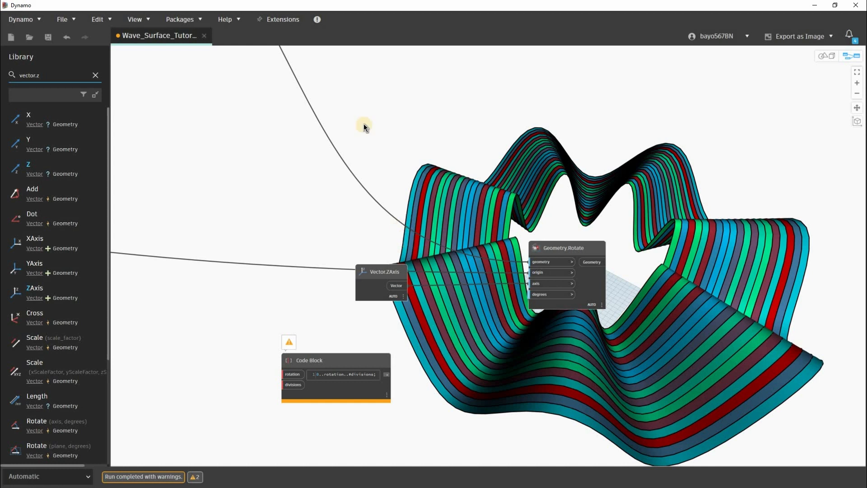
scroll(340, 185, "down", 3)
scroll(357, 172, "up", 3)
left_click(358, 172)
middle_click_drag(282, 361, 282, 206)
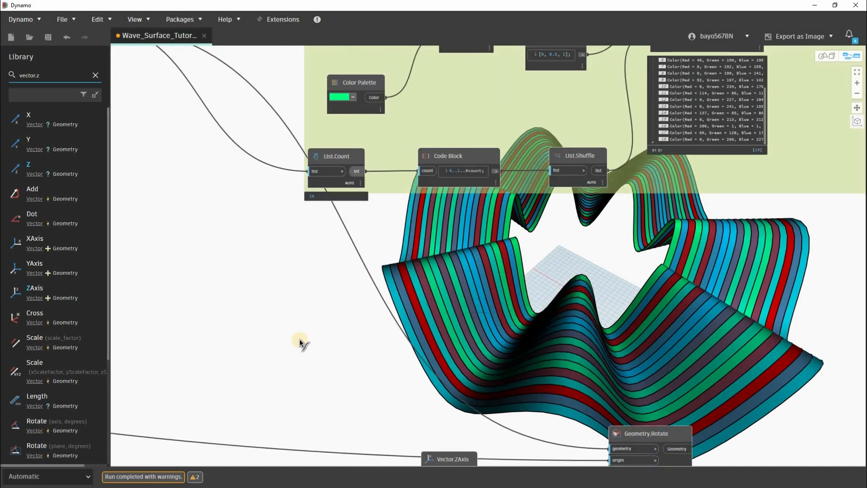
left_click(343, 441)
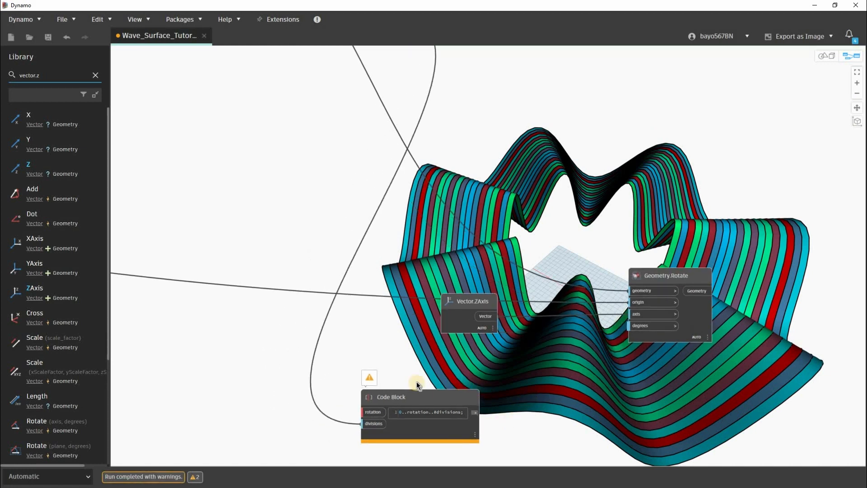
Duplicate the Wave Height 2 number slider and place the copy directly below the original
scroll(451, 375, "down", 5)
scroll(262, 271, "up", 5)
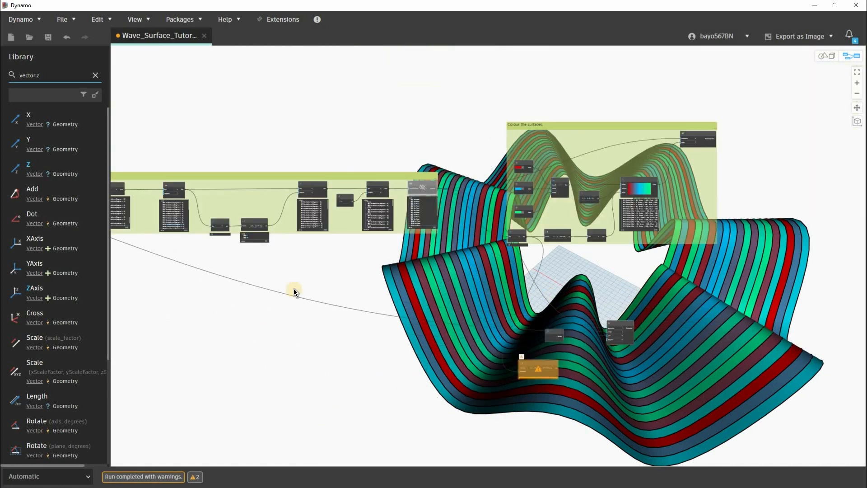
scroll(270, 223, "up", 8)
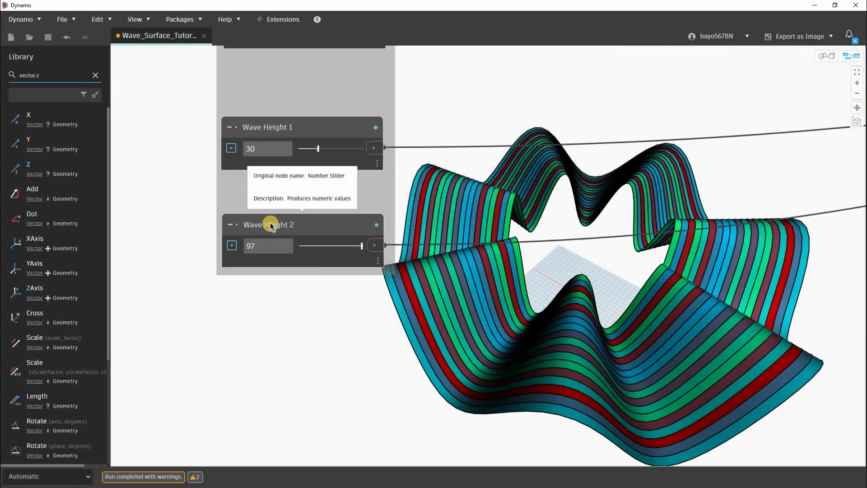
left_click(270, 223)
key("ctrl+v")
left_click_drag(432, 229, 274, 327)
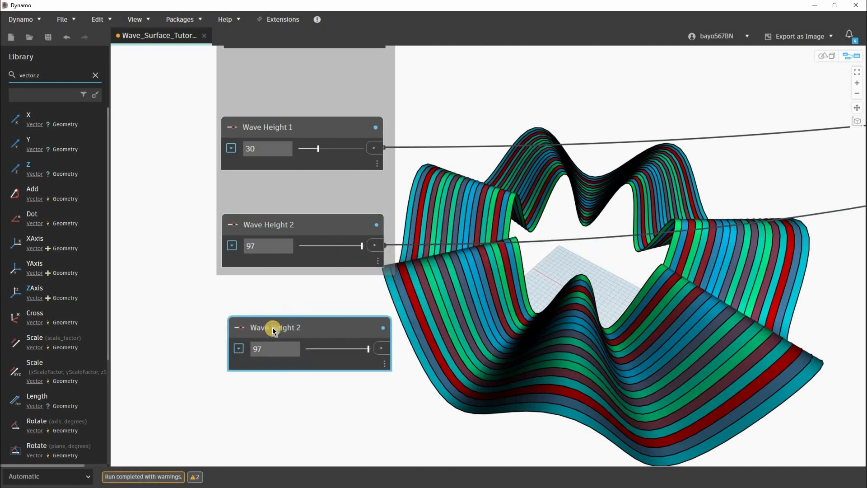
Rename the duplicated number slider as "Rotation"
scroll(272, 327, "up", 3)
double_click(273, 327)
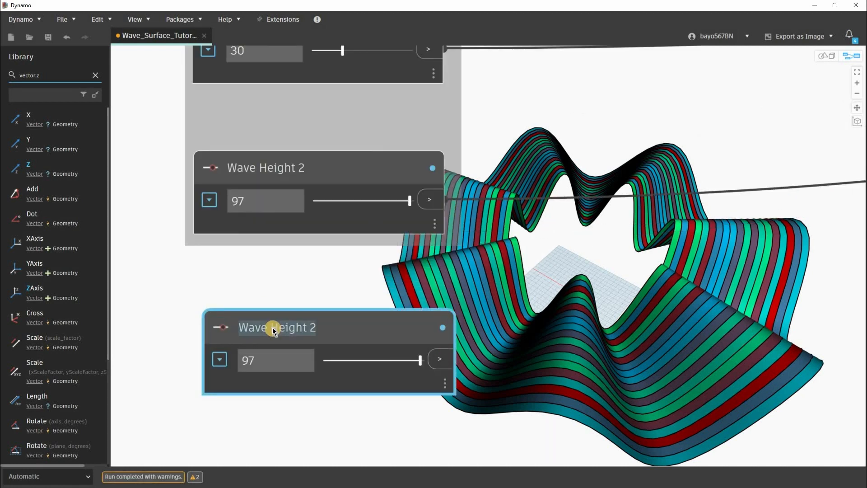
type("Roata")
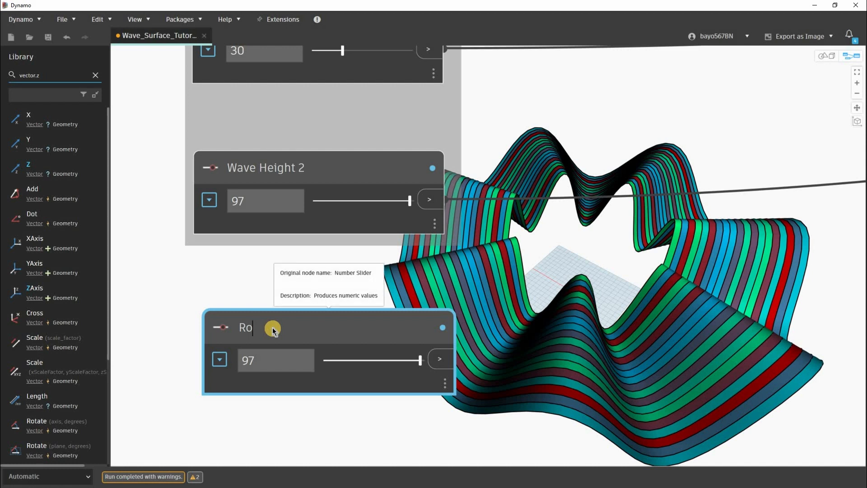
type("tion")
key("Return")
Set the Rotation slider's maximum to 360 and collapse its range settings
left_click(220, 358)
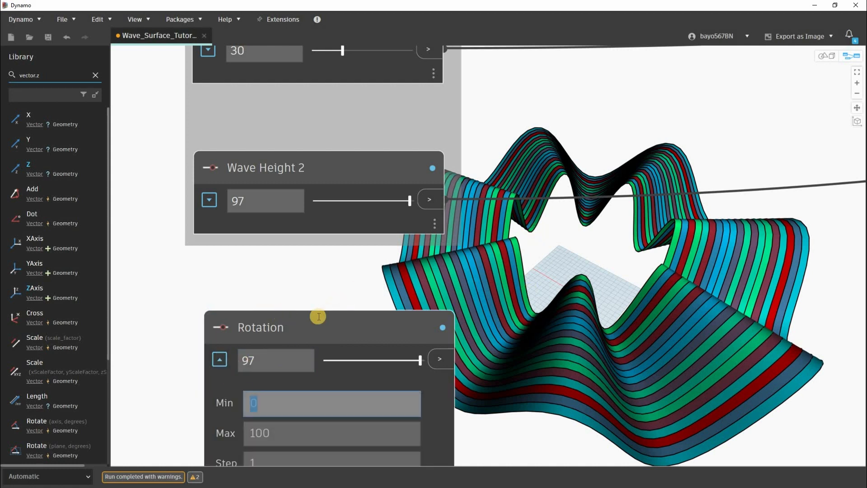
left_click(305, 342)
type("360")
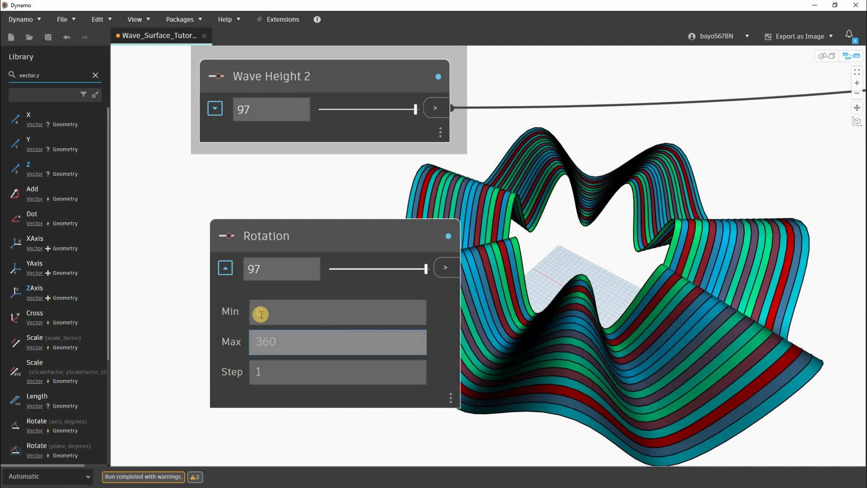
left_click(224, 270)
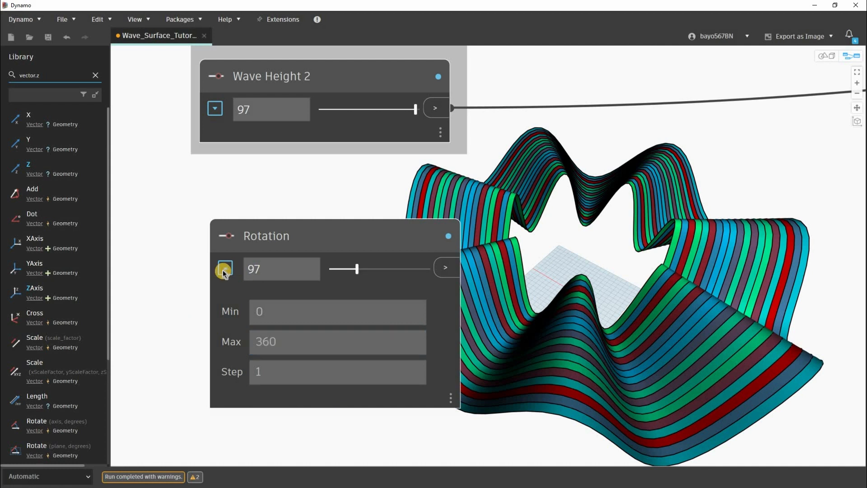
Add the Rotation slider to the grey inputs group and align it beneath Wave Height 2
scroll(278, 248, "down", 5)
left_click(278, 248)
left_click_drag(269, 191, 267, 254)
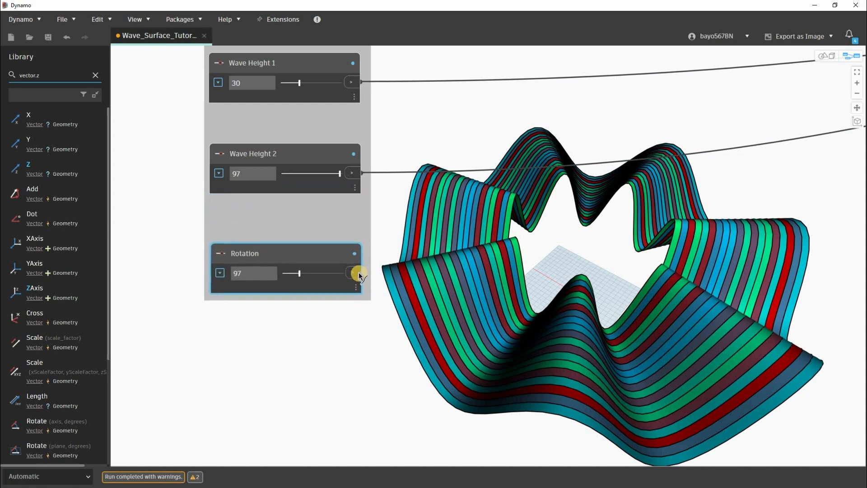
Connect the Rotation slider's output to the rotation input of the 0..rotation..#divisions Code Block
left_click(337, 308)
scroll(337, 308, "down", 10)
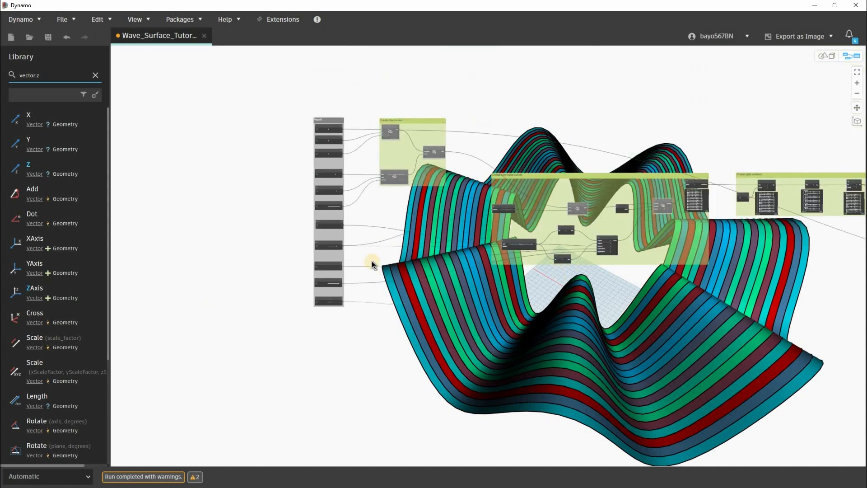
middle_click_drag(853, 317, 456, 278)
scroll(514, 274, "up", 10)
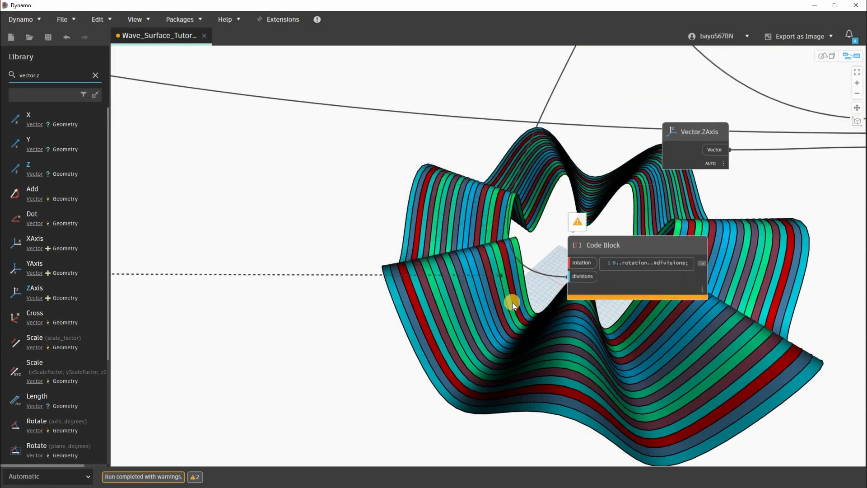
scroll(498, 294, "up", 5)
mouse_move(508, 277)
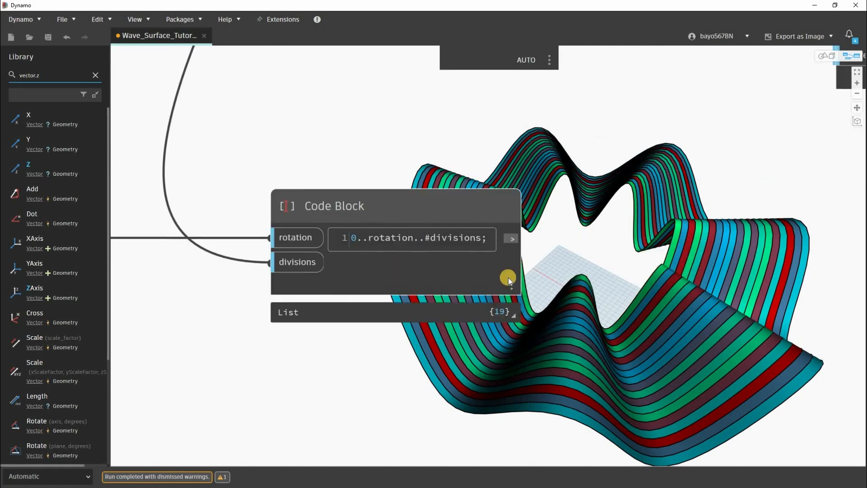
Review the Code Block's list of rotation angles and connect its output to the degrees input of Geometry.Rotate
left_click(493, 308)
middle_click_drag(310, 322, 274, 189)
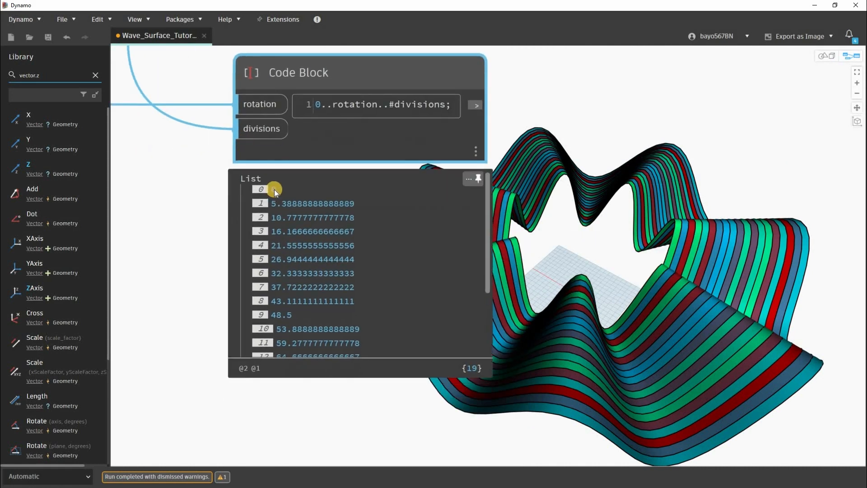
scroll(280, 341, "down", 3)
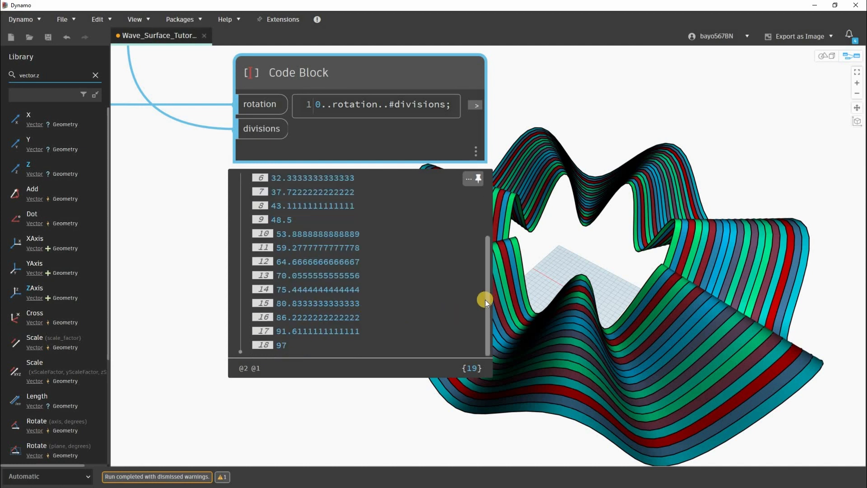
scroll(439, 361, "down", 3)
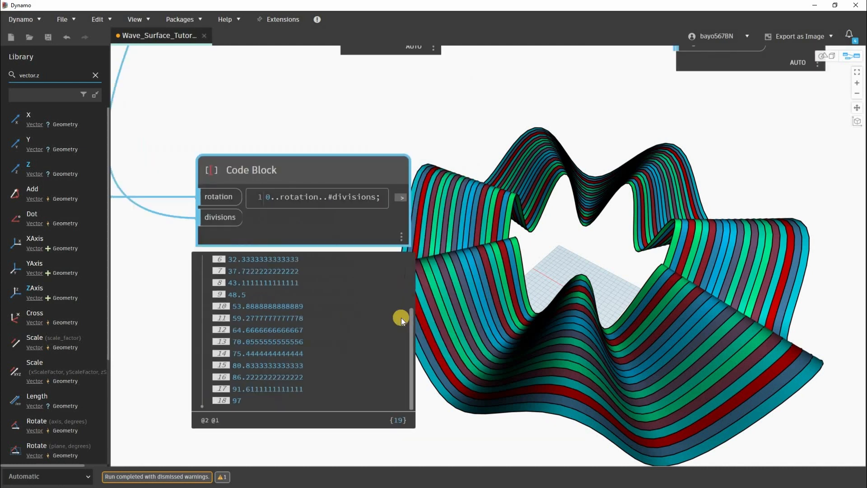
left_click_drag(318, 298, 546, 171)
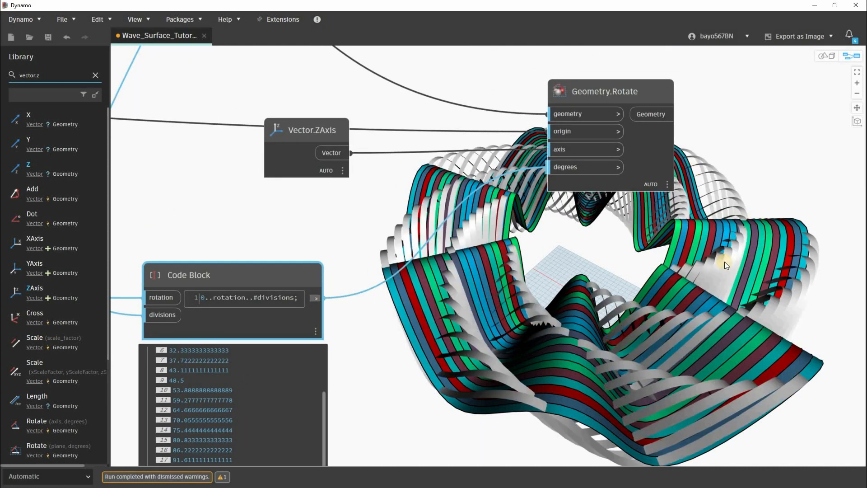
Connect the Geometry.Rotate output to the geometry input of GeometryColor.ByGeometryColor, replacing the unrotated surfaces
middle_click_drag(662, 318, 611, 324)
scroll(592, 384, "down", 6)
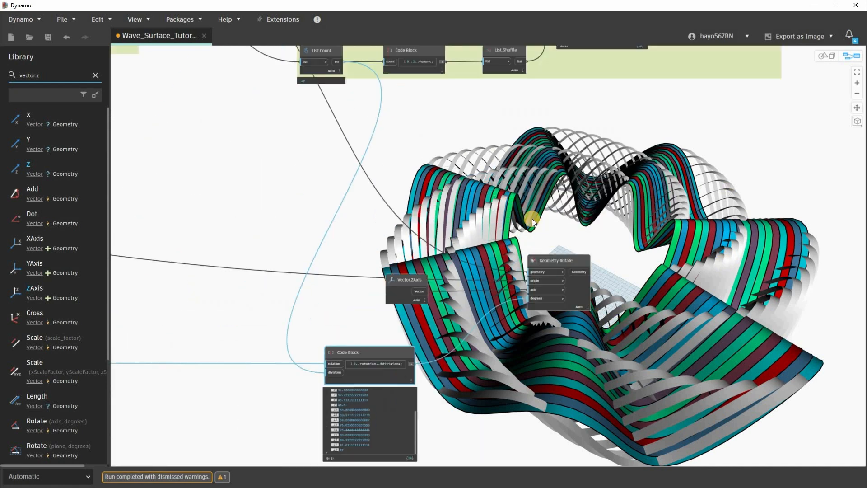
middle_click_drag(467, 299, 444, 324)
middle_click_drag(536, 287, 399, 303)
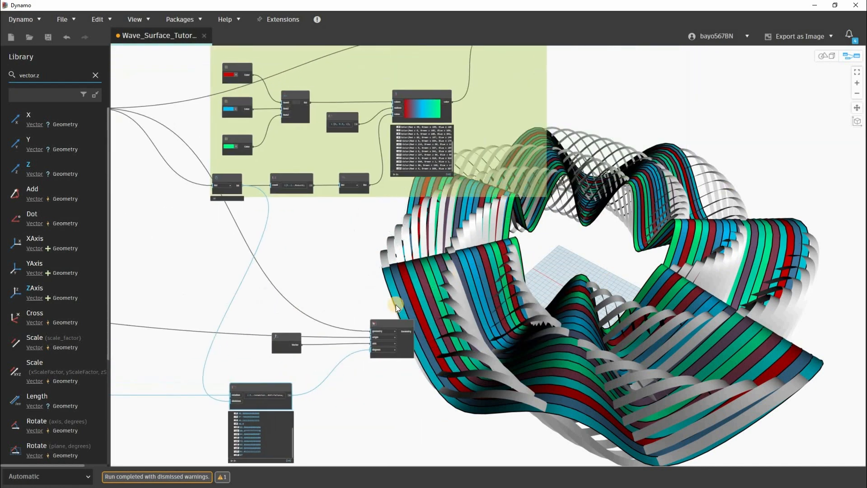
scroll(400, 300, "down", 2)
middle_click_drag(441, 111, 375, 141)
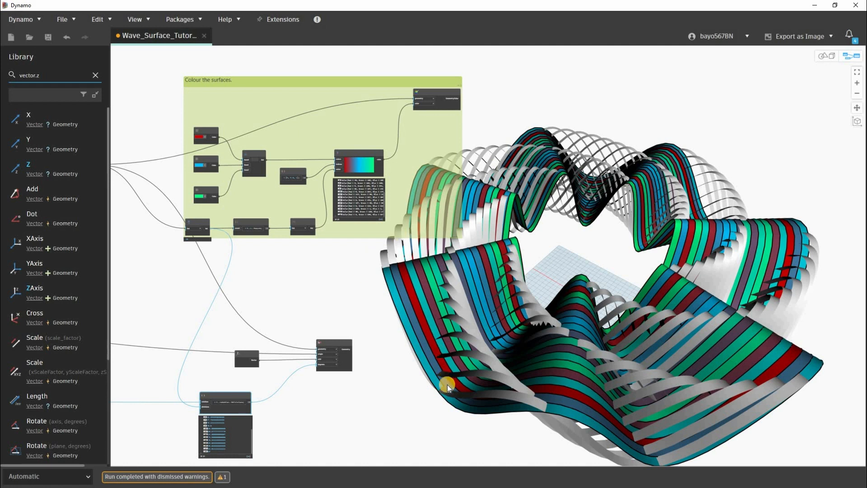
middle_click_drag(353, 350, 430, 374)
scroll(469, 365, "up", 1)
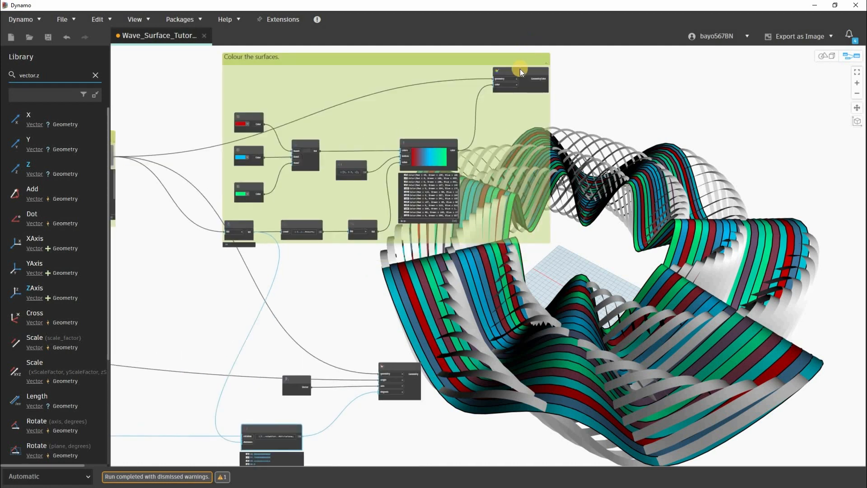
scroll(548, 54, "up", 5)
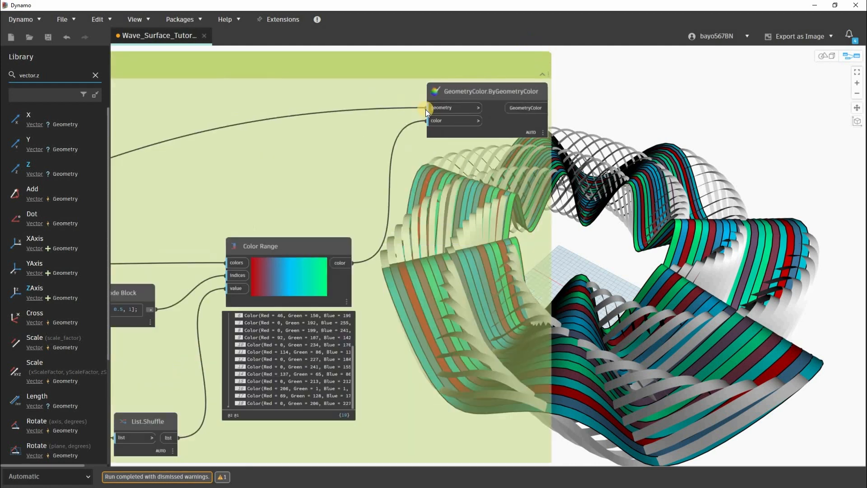
scroll(587, 152, "down", 4)
middle_click_drag(410, 338, 461, 245)
middle_click_drag(434, 465, 416, 408)
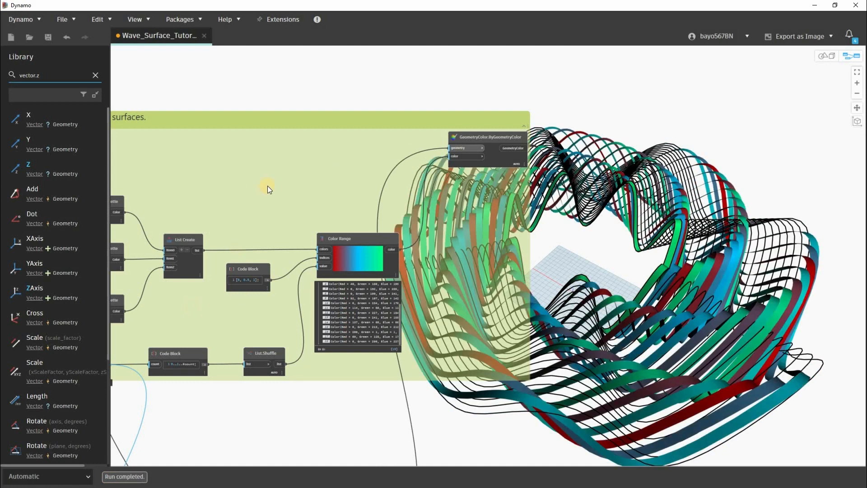
Turn off the geometry preview of the Geometry.Rotate node
scroll(518, 310, "down", 2)
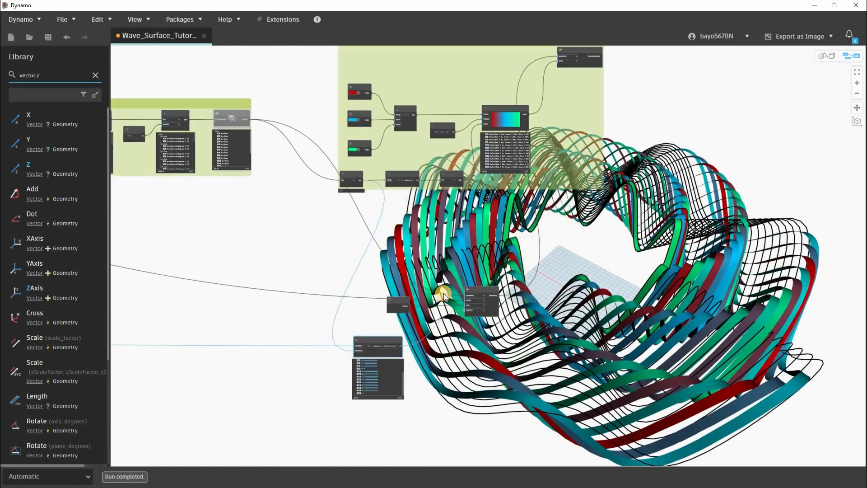
scroll(443, 296, "up", 4)
right_click(446, 291)
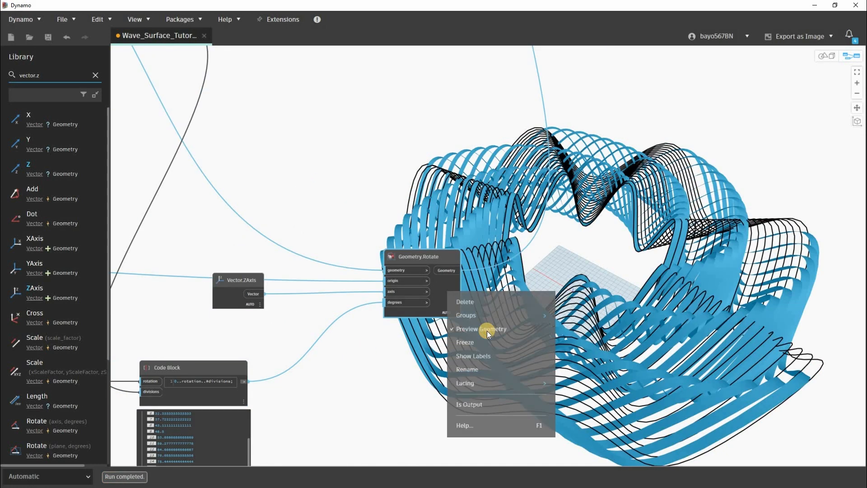
left_click(484, 328)
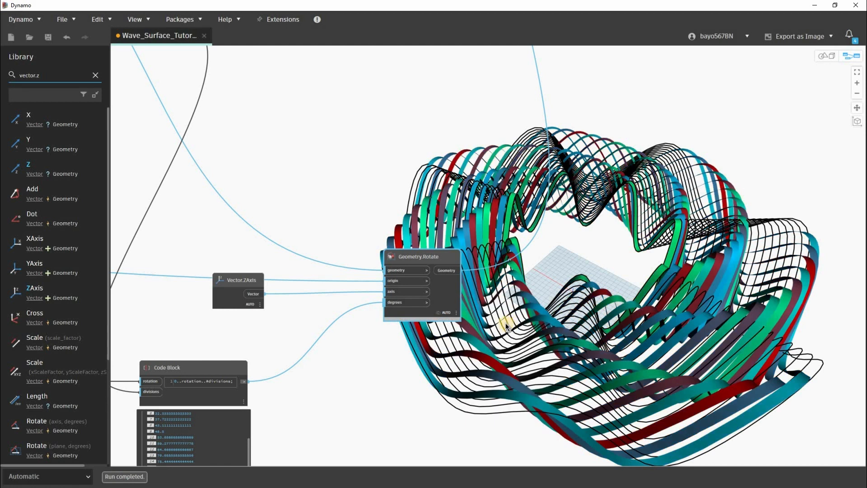
Turn off the geometry preview for all nodes in the Create split surfaces group
scroll(377, 266, "down", 5)
middle_click_drag(309, 231, 388, 270)
scroll(388, 271, "down", 2)
middle_click_drag(387, 304, 389, 332)
scroll(390, 333, "up", 3)
middle_click_drag(398, 285, 400, 236)
scroll(400, 237, "up", 3)
scroll(538, 234, "down", 3)
middle_click_drag(542, 237, 517, 346)
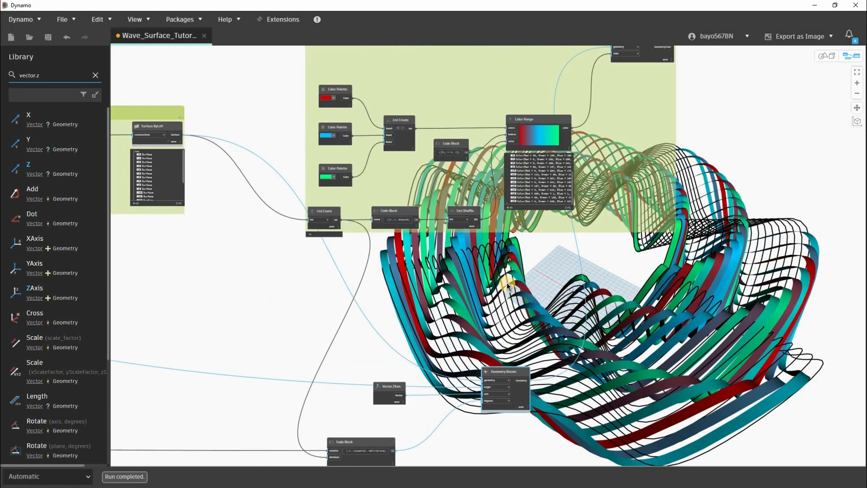
middle_click_drag(278, 240, 280, 257)
middle_click_drag(256, 170, 343, 214)
scroll(344, 214, "down", 2)
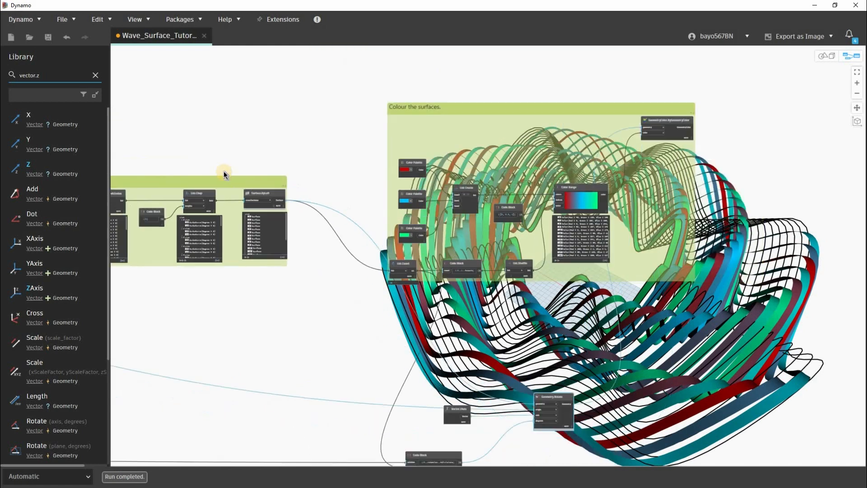
scroll(253, 172, "up", 4)
middle_click_drag(367, 179, 597, 196)
middle_click_drag(191, 206, 386, 195)
middle_click_drag(590, 216, 617, 215)
left_click(611, 209)
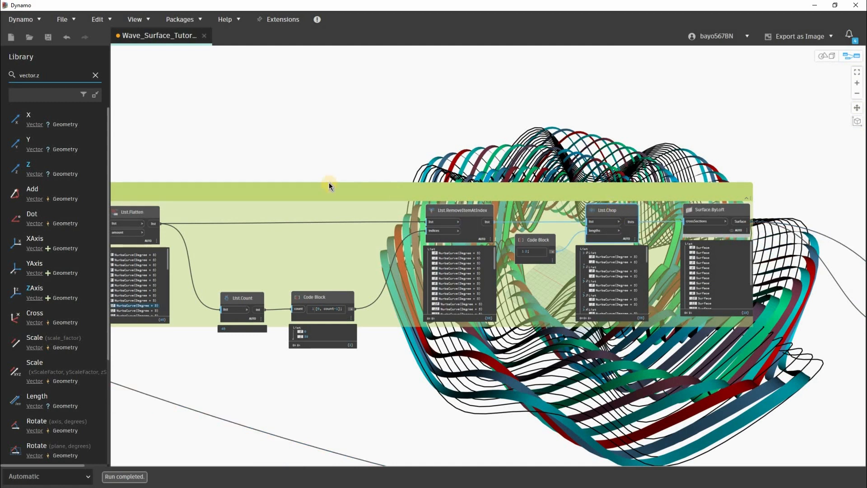
left_click_drag(264, 193, 265, 193)
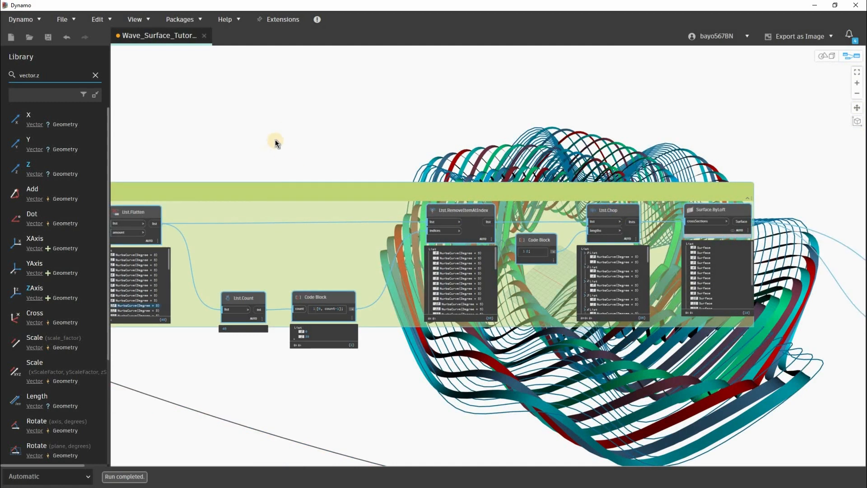
right_click(299, 178)
left_click(265, 166)
Turn off the geometry preview for the group that directly precedes Create split surfaces
middle_click_drag(290, 202, 606, 236)
scroll(243, 300, "down", 3)
middle_click_drag(242, 302, 324, 302)
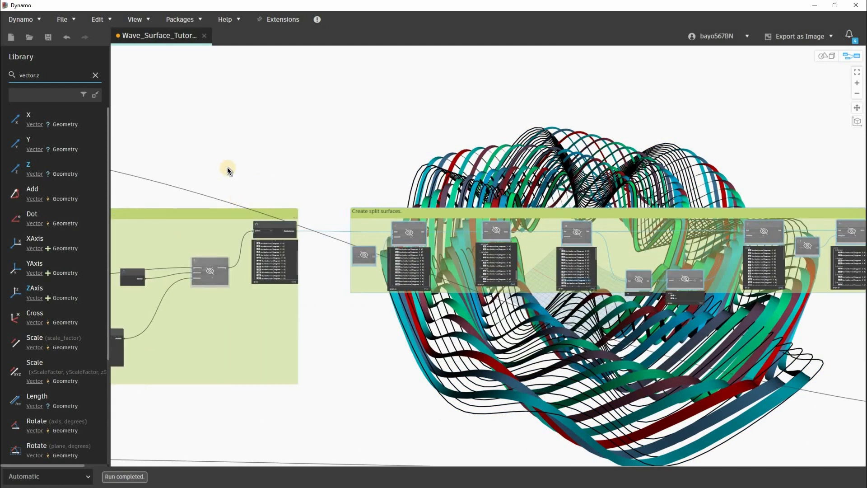
left_click(261, 208)
right_click(277, 214)
left_click(326, 242)
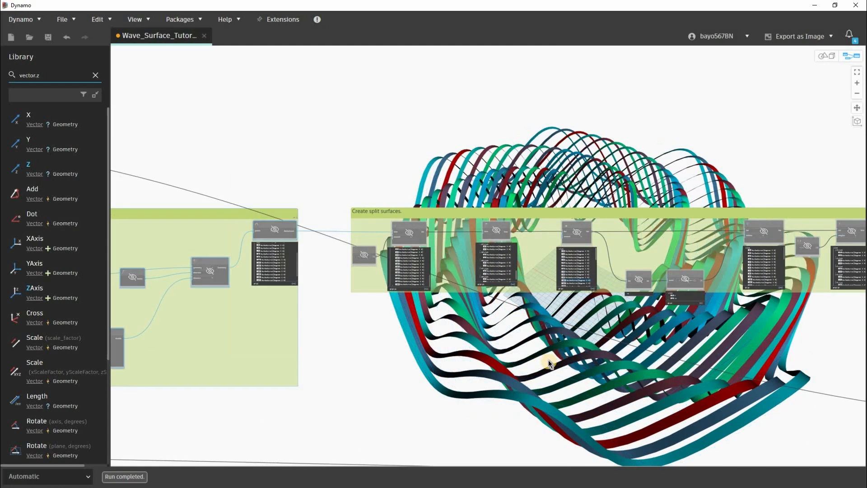
Examine the coloured, rotated strips in the 3D preview from another angle and return to the graph
middle_click_drag(706, 196, 616, 190)
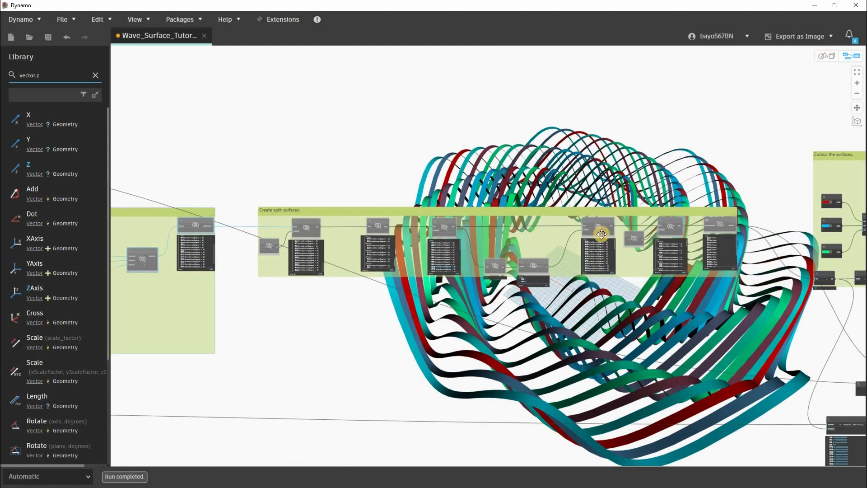
key("ctrl+b")
right_click_drag(583, 173, 608, 192)
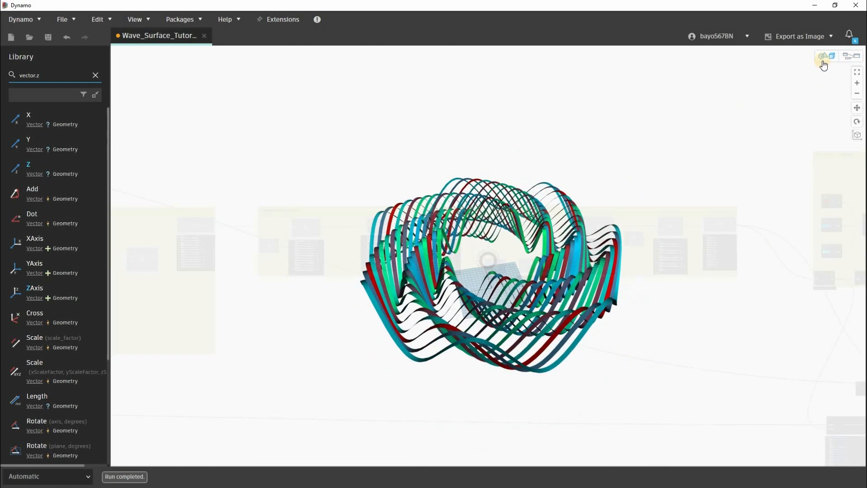
key("ctrl+b")
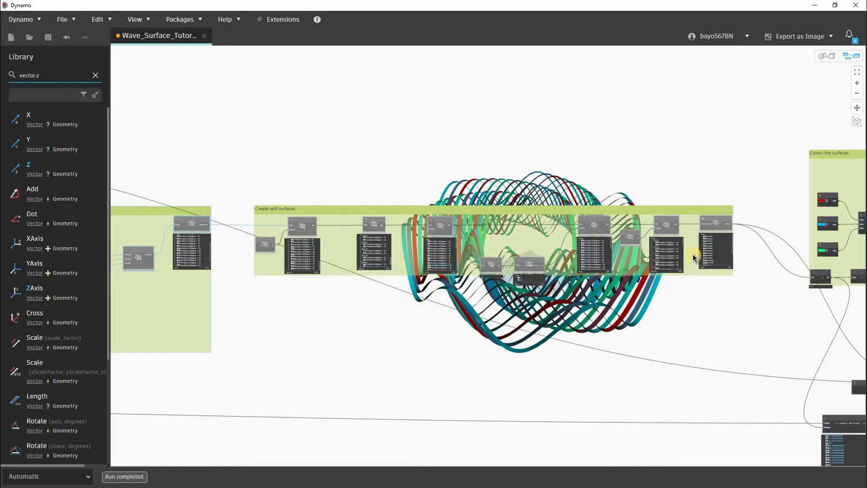
Group the Vector.ZAxis, Code Block and Geometry.Rotate nodes under the title "Rotate Split Surfaces"
middle_click_drag(687, 379, 384, 239)
scroll(691, 253, "up", 3)
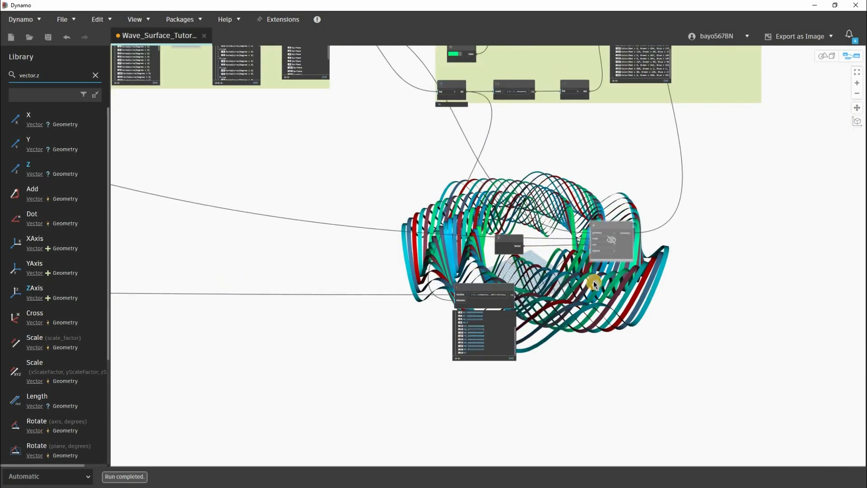
middle_click_drag(594, 283, 567, 275)
left_click_drag(664, 178, 337, 386)
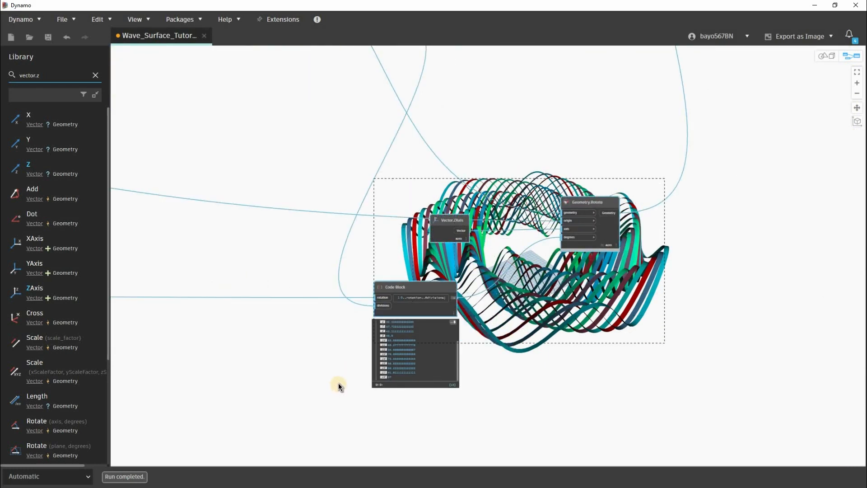
key("ctrl+g")
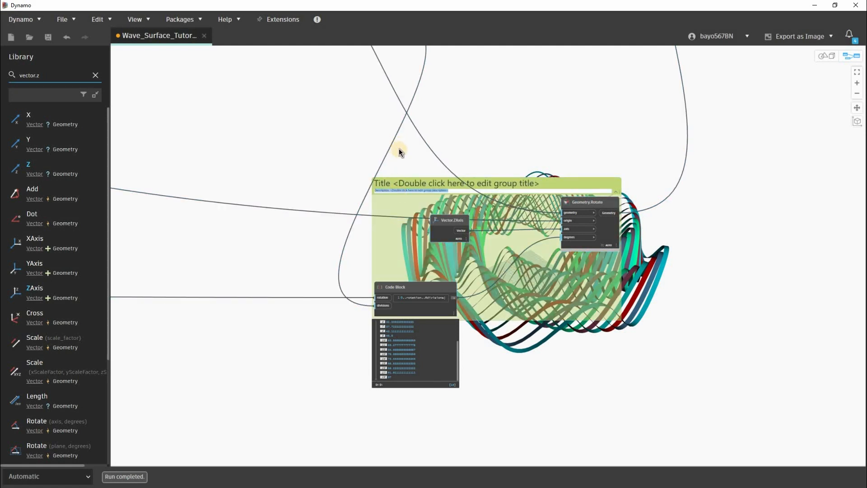
double_click(406, 185)
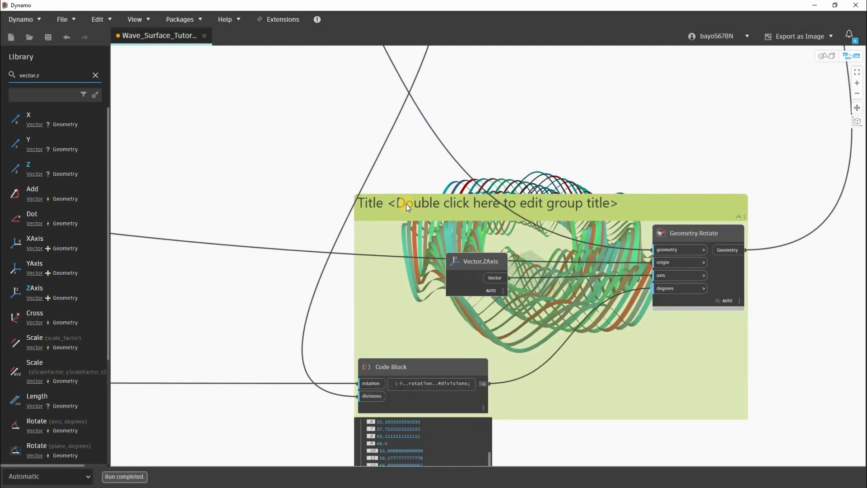
type("Rotate Split")
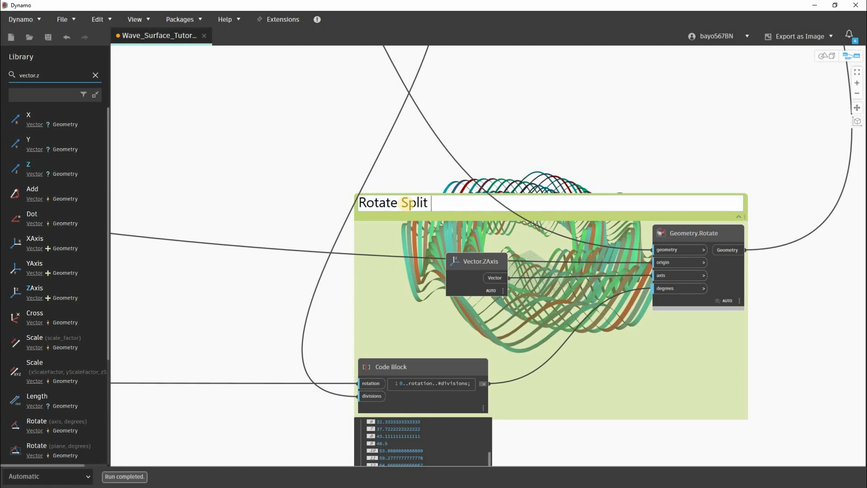
type("Surfaces")
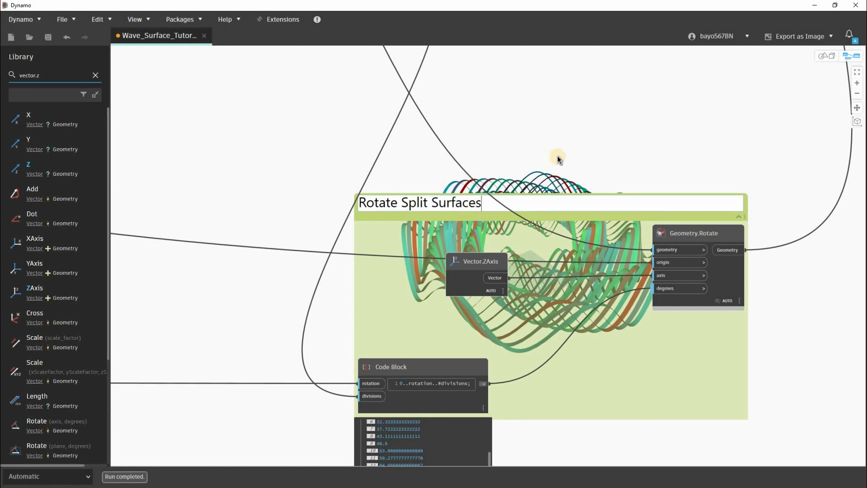
left_click(558, 174)
Shift the Rotate Split Surfaces group slightly within the space below the Colour the surfaces group
scroll(551, 190, "down", 8)
middle_click_drag(546, 191, 422, 271)
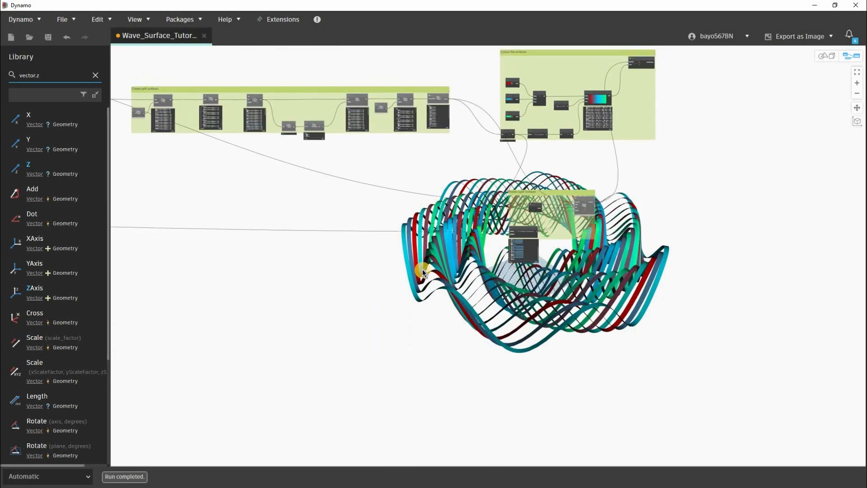
scroll(426, 272, "up", 3)
scroll(427, 272, "up", 4)
left_click_drag(427, 272, 452, 267)
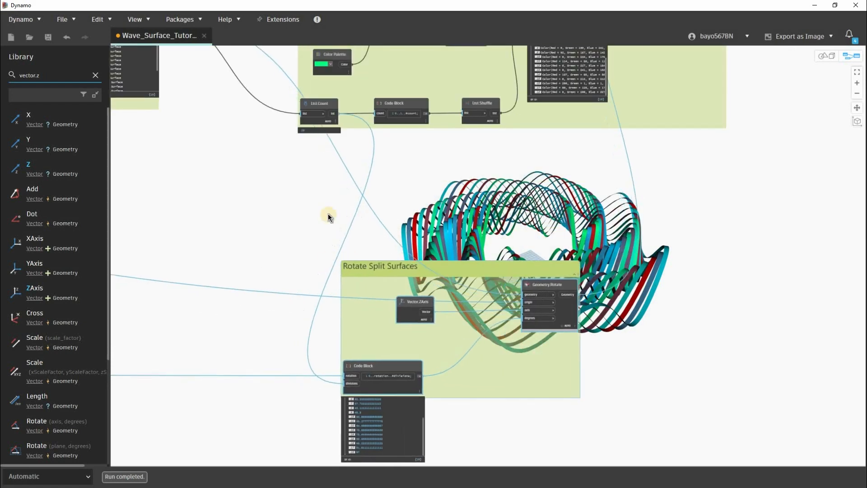
Move the Colour the surfaces group so its List.Count node lines up with the output of the Create split surfaces group
middle_click_drag(362, 148, 301, 233)
left_click_drag(343, 151, 432, 120)
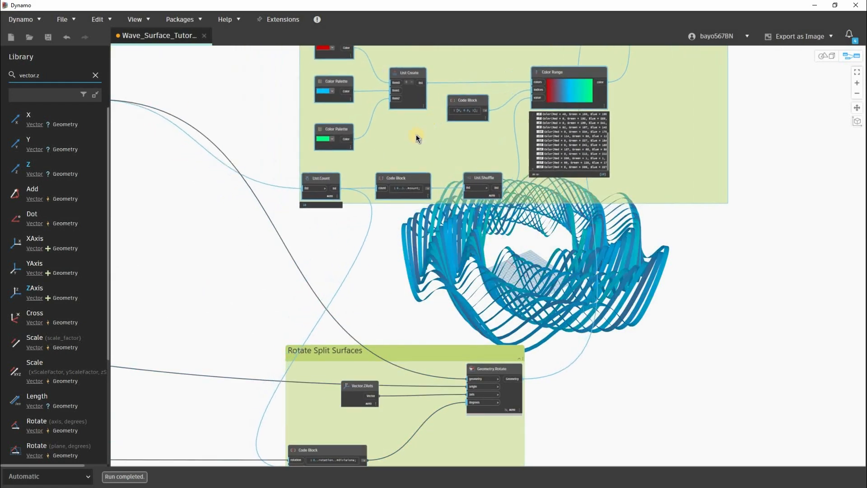
scroll(422, 122, "down", 4)
middle_click_drag(421, 121, 358, 228)
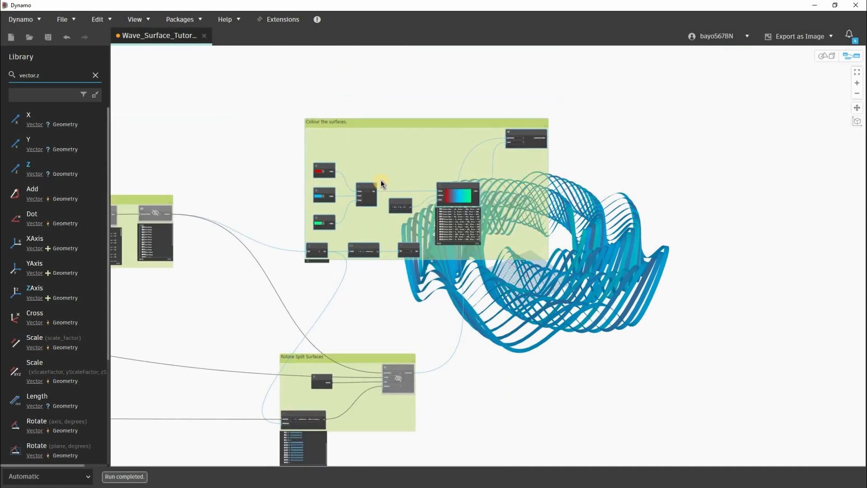
left_click_drag(381, 181, 389, 142)
Move the Rotate Split Surfaces group to the right so it sits beneath the Colour the surfaces group
middle_click_drag(367, 348, 349, 313)
left_click_drag(394, 321, 405, 321)
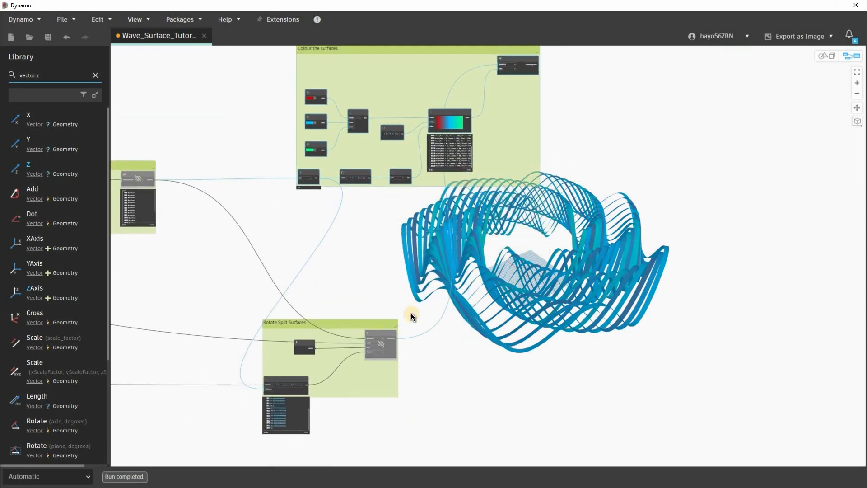
left_click_drag(446, 302, 453, 290)
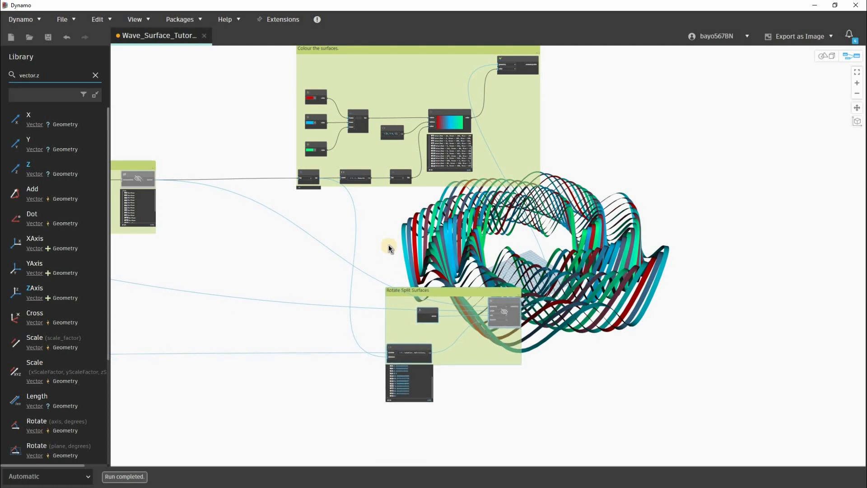
left_click(331, 200)
Duplicate the List.Count node, place the copy beside the rotation Code Block, and connect its output to the divisions input
scroll(376, 212, "up", 1)
middle_click_drag(298, 163, 362, 182)
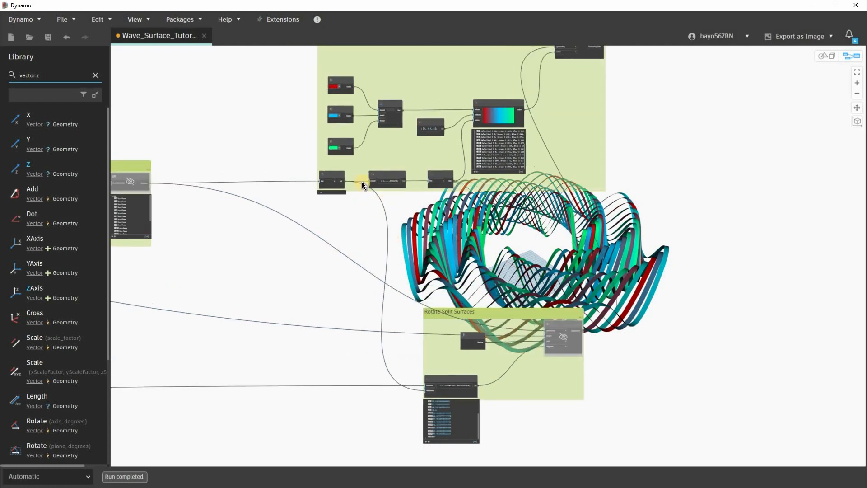
left_click(362, 184)
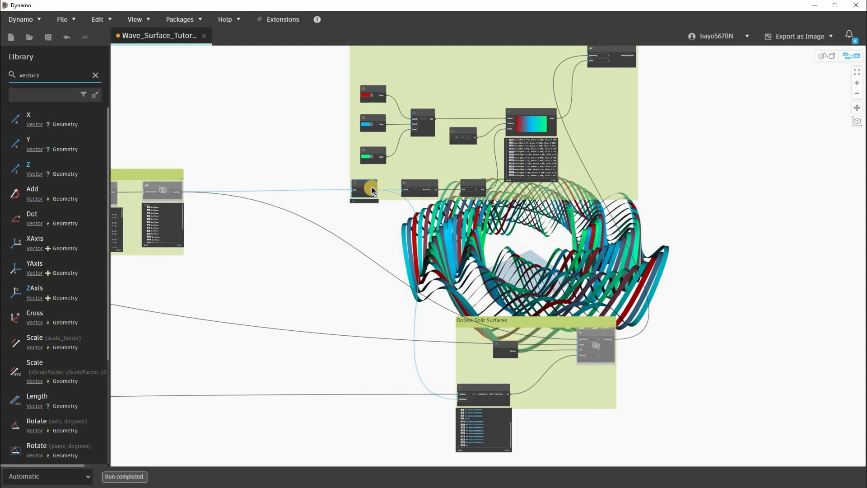
key("ctrl+v")
left_click_drag(399, 187, 396, 410)
scroll(396, 410, "up", 2)
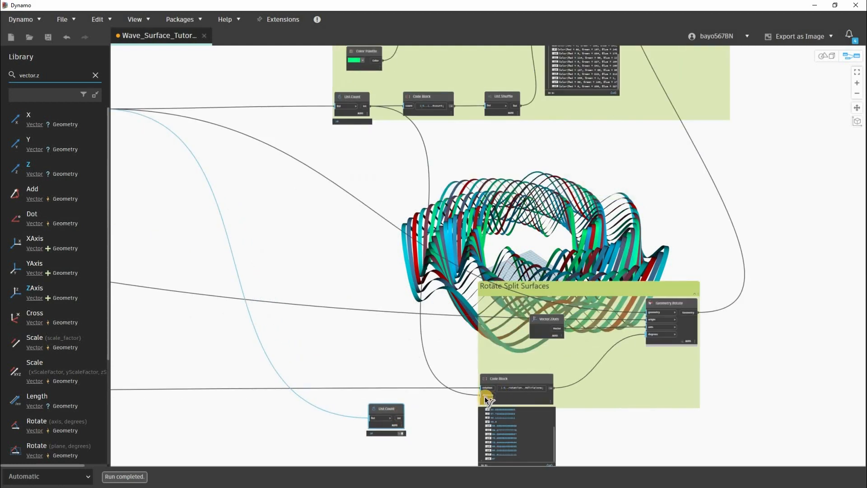
Add the copied List.Count node to the Rotate Split Surfaces group and place it to the lower left of the Code Block
scroll(387, 395, "down", 3)
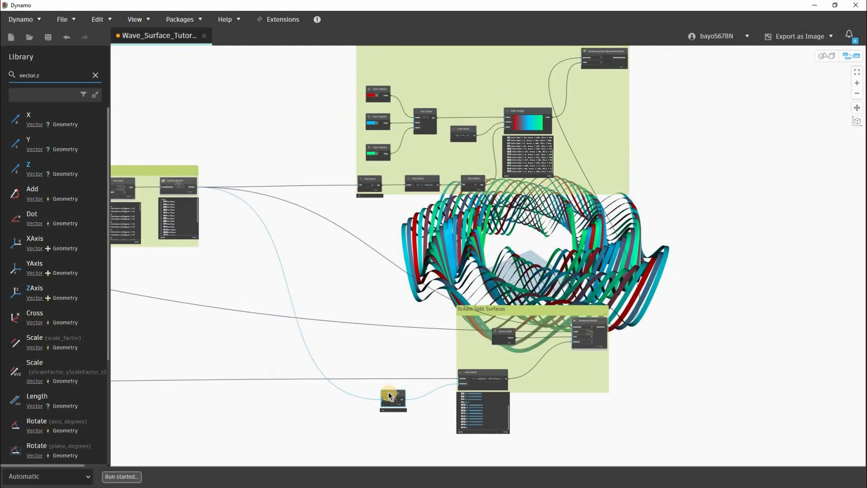
left_click_drag(398, 396, 467, 353)
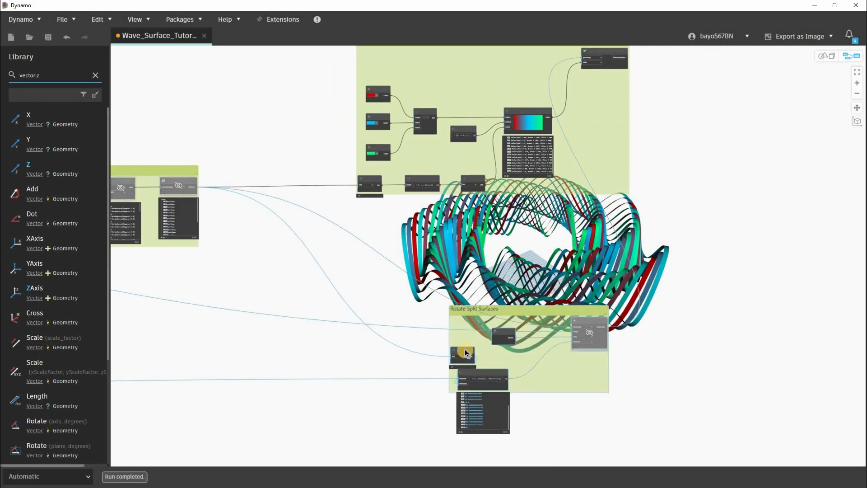
left_click_drag(398, 374, 338, 272)
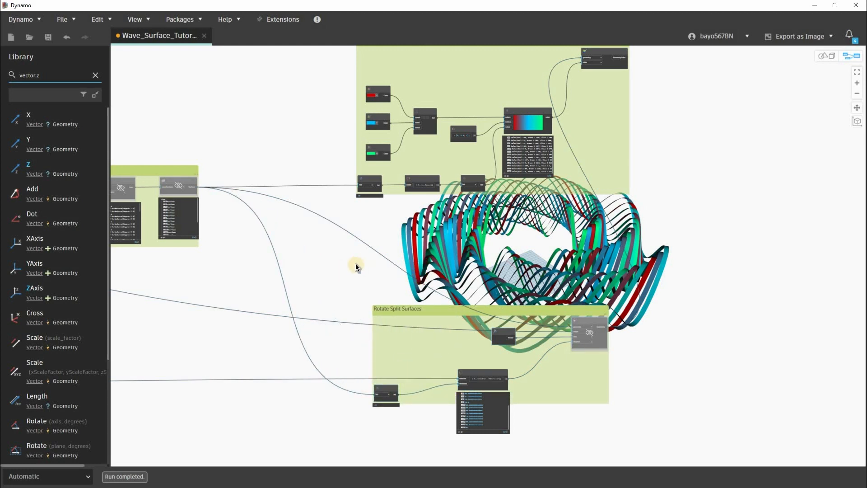
Hide the output wires of the Wave Height 2 slider
scroll(354, 265, "down", 2)
middle_click_drag(348, 228, 409, 240)
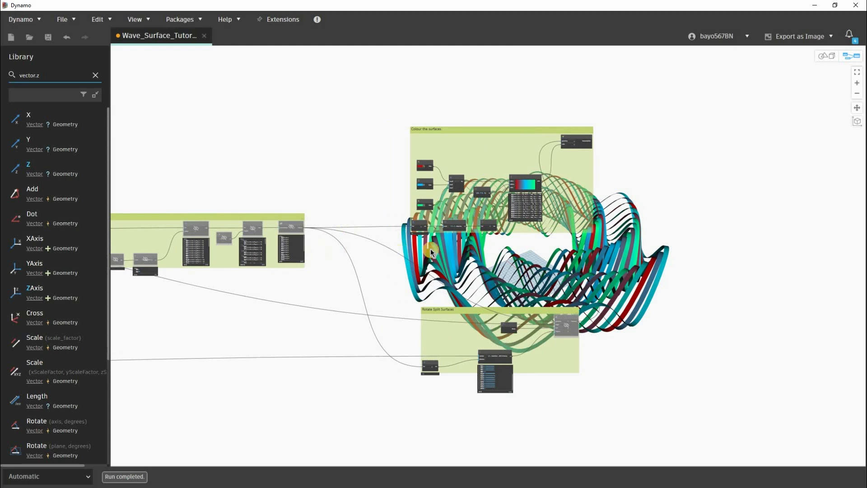
scroll(357, 244, "down", 2)
middle_click_drag(364, 258, 466, 256)
scroll(465, 257, "down", 5)
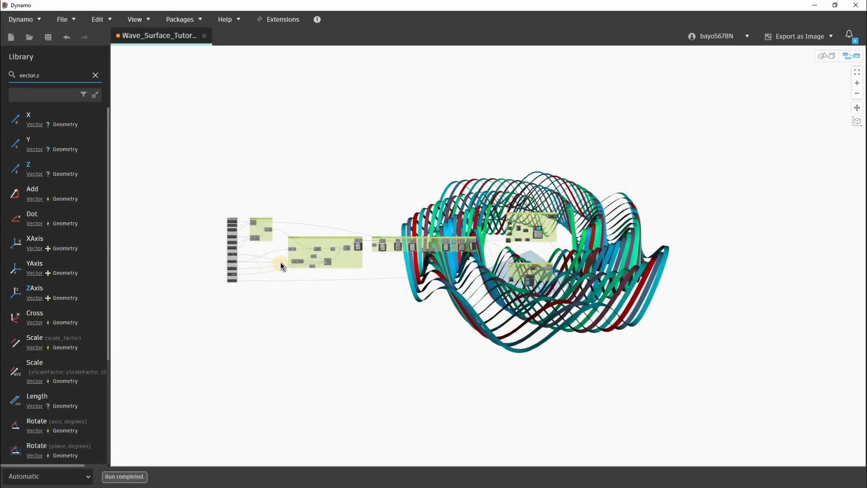
scroll(281, 262, "up", 10)
right_click(295, 399)
left_click(331, 414)
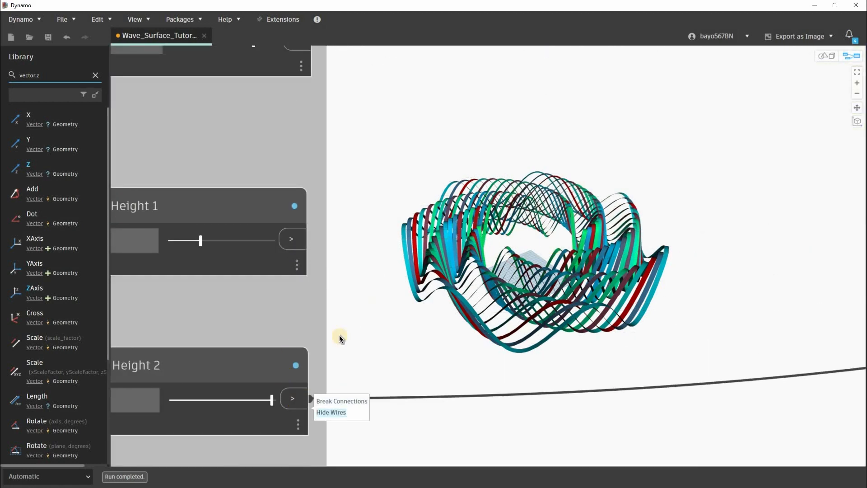
Hide the output wires of the Wave Height 1, Circumference Divisions and Cycles sliders
scroll(306, 278, "down", 3)
scroll(312, 278, "up", 3)
right_click(295, 272)
left_click(329, 283)
middle_click_drag(384, 149, 365, 207)
right_click(294, 200)
left_click(328, 212)
Look over the tidied graph from the input sliders through to the colour and Rotate Split Surfaces groups
scroll(316, 189, "down", 5)
scroll(289, 244, "down", 3)
scroll(333, 271, "up", 3)
middle_click_drag(333, 276, 354, 314)
middle_click_drag(569, 320, 249, 276)
middle_click_drag(372, 293, 210, 296)
scroll(381, 311, "down", 3)
middle_click_drag(470, 286, 551, 286)
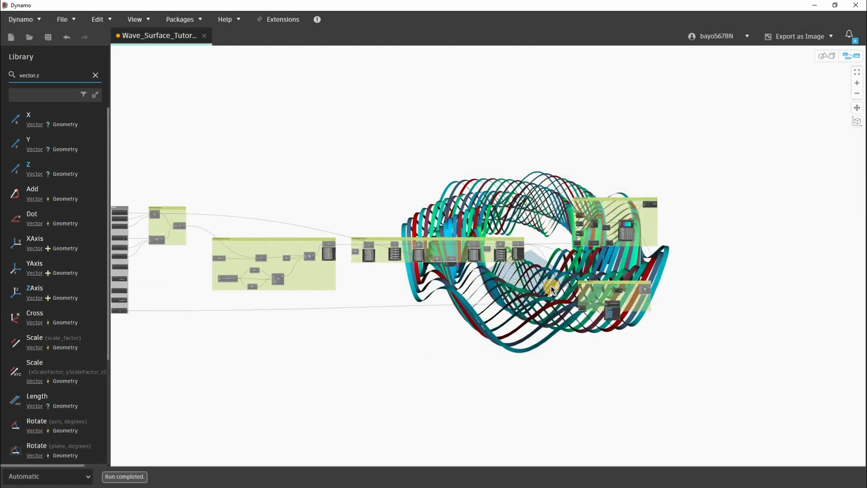
middle_click_drag(475, 268, 432, 264)
scroll(431, 264, "down", 2)
middle_click_drag(477, 326, 460, 191)
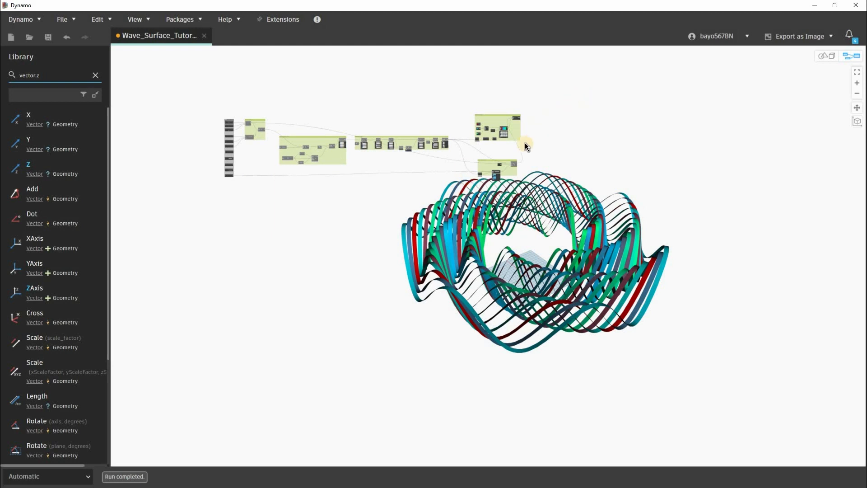
scroll(520, 141, "up", 5)
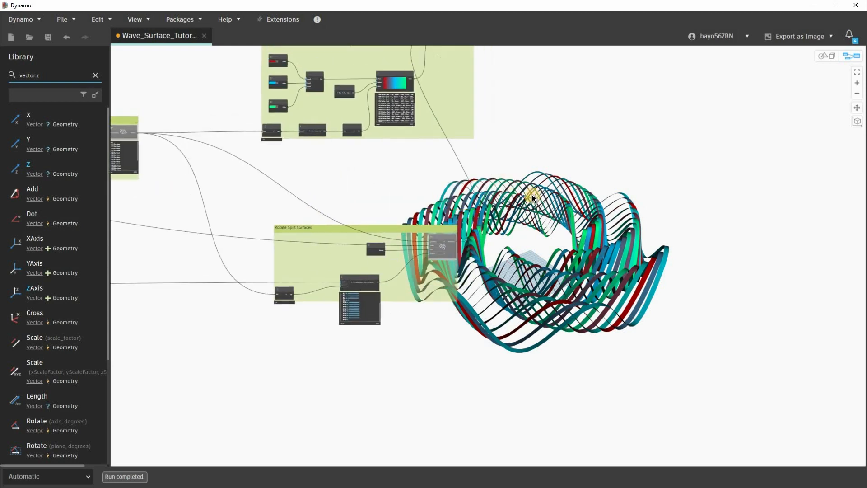
middle_click_drag(302, 225, 329, 243)
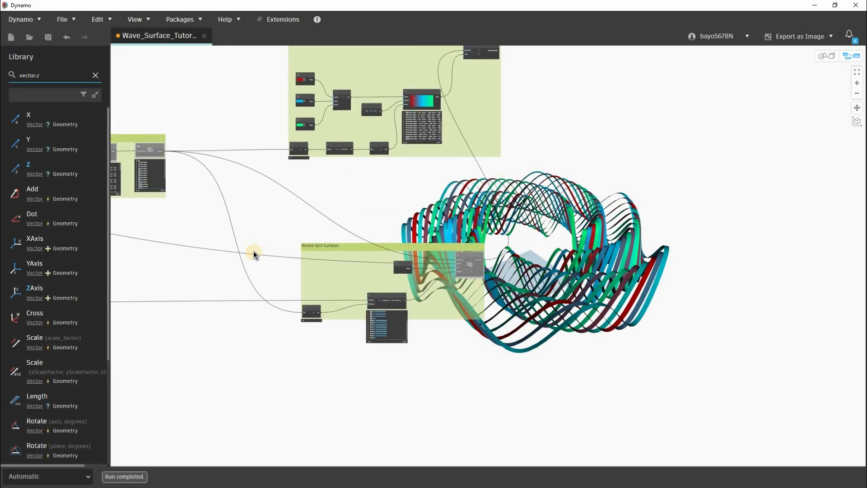
scroll(327, 250, "up", 2)
left_click(326, 249)
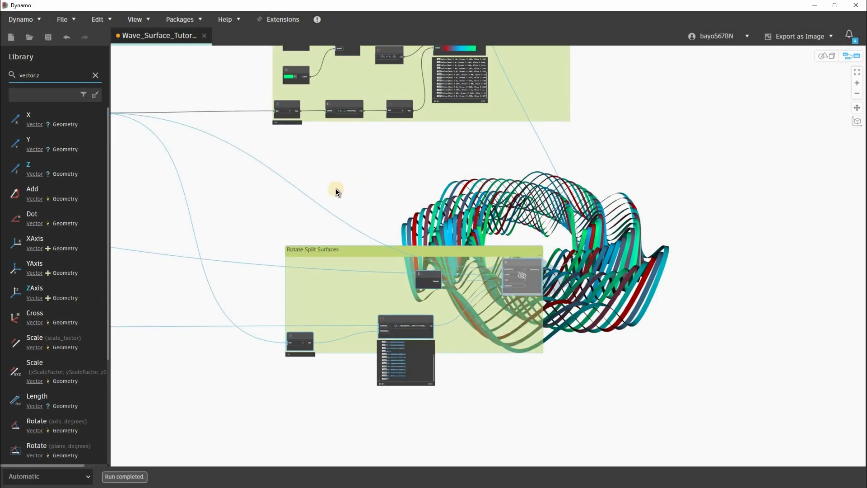
left_click(848, 96)
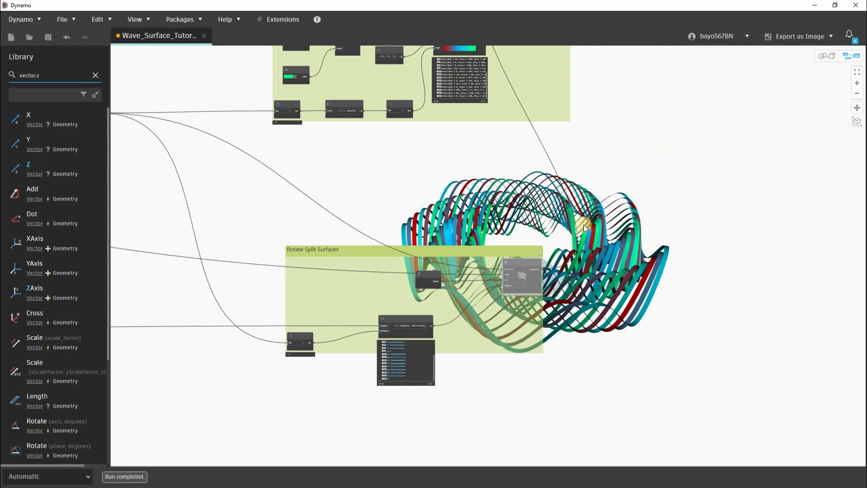
Examine the coloured, rotated strips up close in the 3D preview from a higher angle
key("ctrl+b")
scroll(583, 246, "up", 3)
right_click_drag(589, 245, 615, 233)
middle_click_drag(605, 242, 622, 251)
right_click_drag(622, 252, 641, 256)
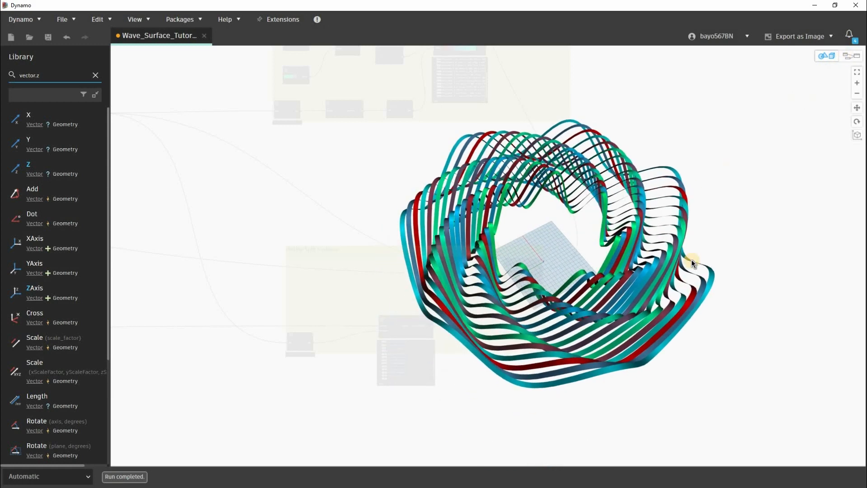
Return to the graph and set the Rotation slider to 53 and the Wave Height 2 slider to 60
key("ctrl+b")
scroll(507, 282, "down", 8)
middle_click_drag(172, 279, 251, 253)
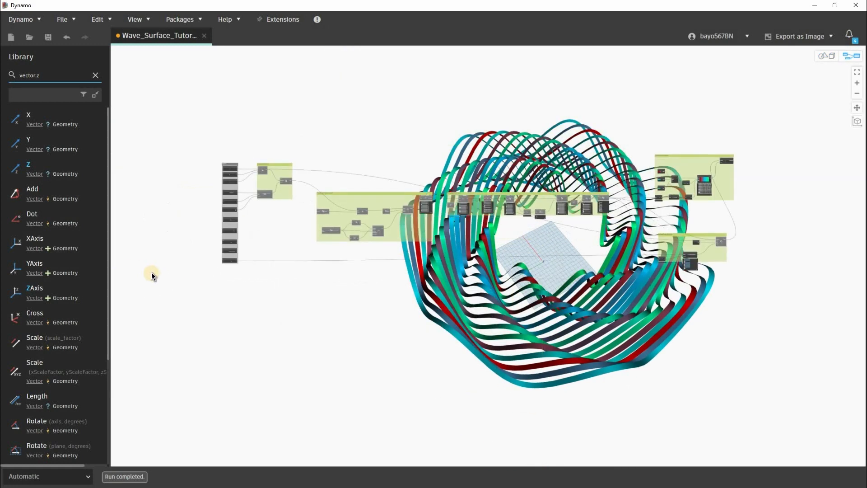
scroll(272, 313, "up", 4)
scroll(256, 232, "up", 5)
mouse_move(252, 240)
left_mouse_down()
mouse_move(219, 244)
mouse_move(269, 250)
mouse_move(246, 256)
left_mouse_up()
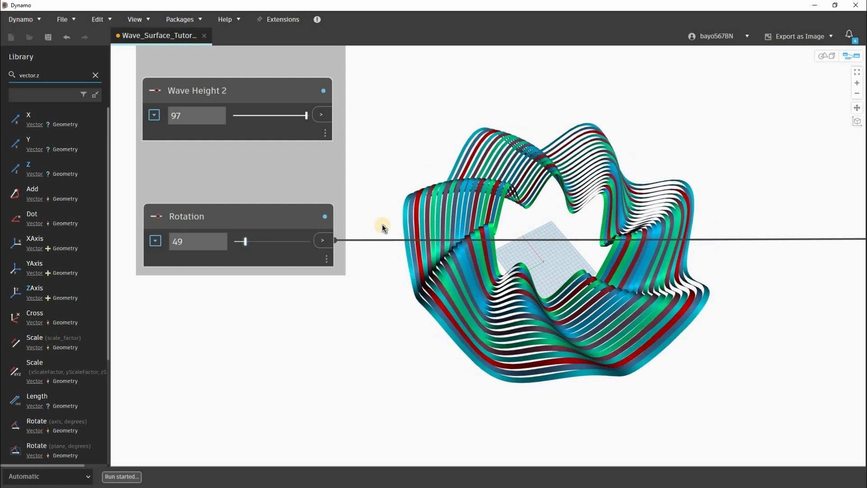
middle_click_drag(289, 121, 255, 188)
left_click_drag(251, 189, 245, 183)
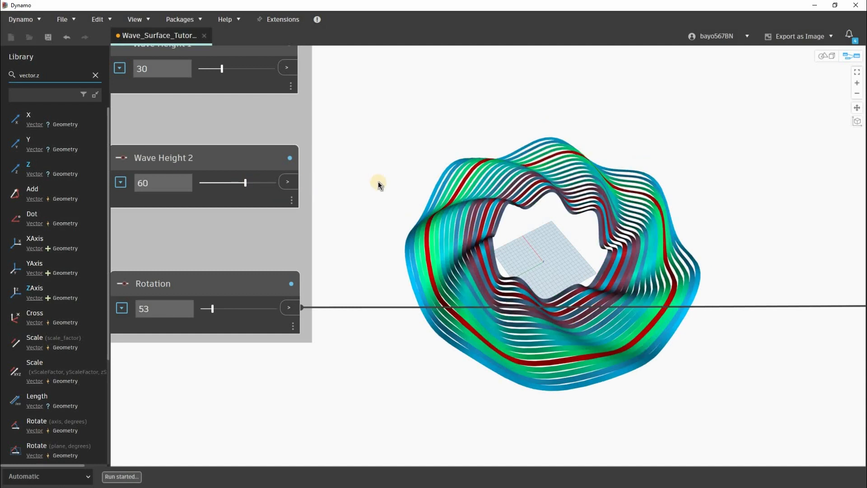
Set the Circumference Divisions slider to 84
middle_click_drag(425, 206, 421, 303)
middle_click_drag(380, 213, 422, 249)
middle_click_drag(305, 170, 306, 212)
middle_click_drag(292, 152, 281, 194)
left_click(280, 193)
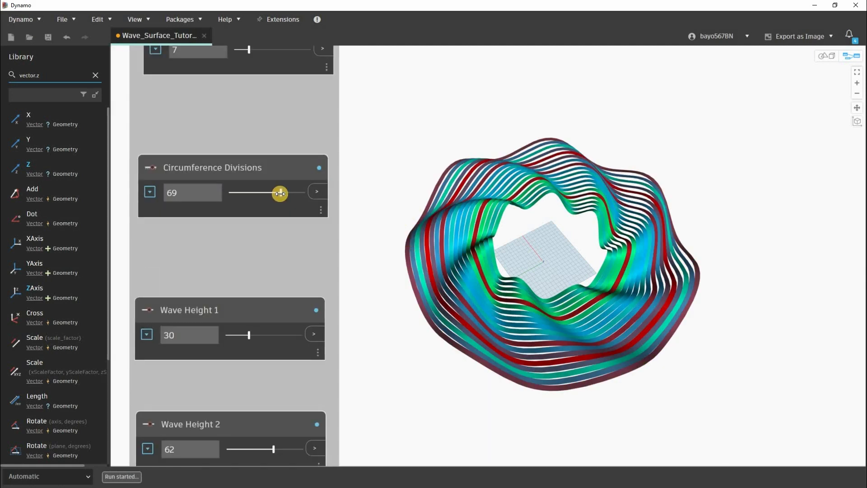
left_click_drag(291, 193, 308, 200)
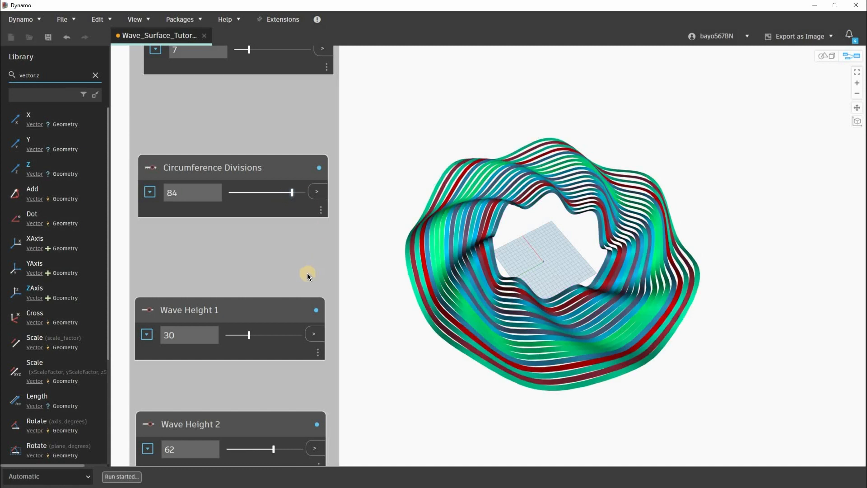
Set the Cycles slider to 11
middle_click_drag(360, 230, 362, 284)
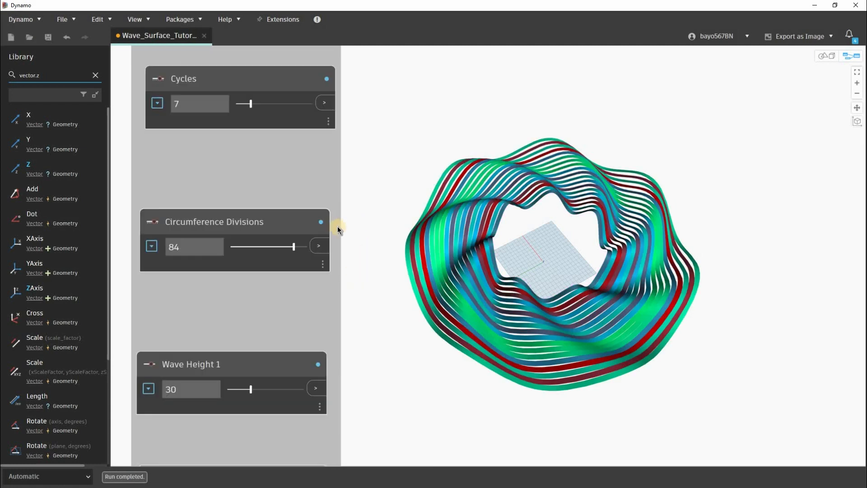
middle_click_drag(251, 107, 236, 205)
left_click(242, 205)
left_click(246, 205)
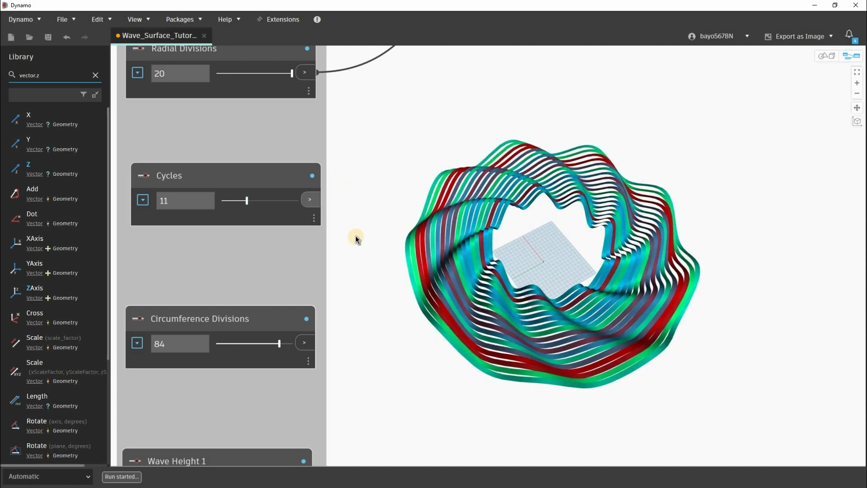
Set the Radial Divisions slider to 13
middle_click_drag(308, 227, 320, 315)
middle_click_drag(300, 161, 291, 241)
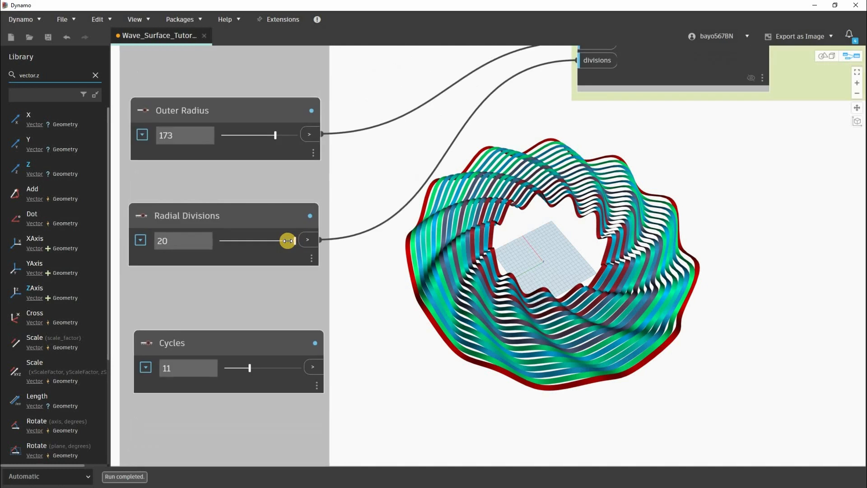
left_click_drag(286, 241, 284, 241)
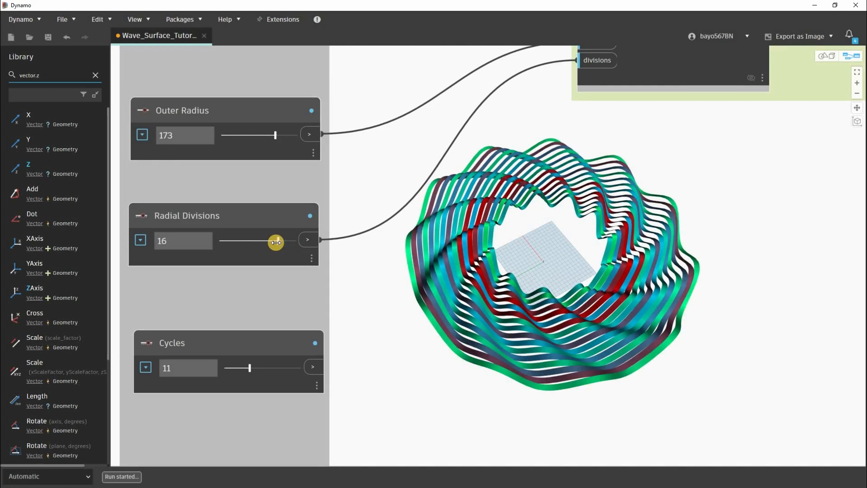
left_click(266, 243)
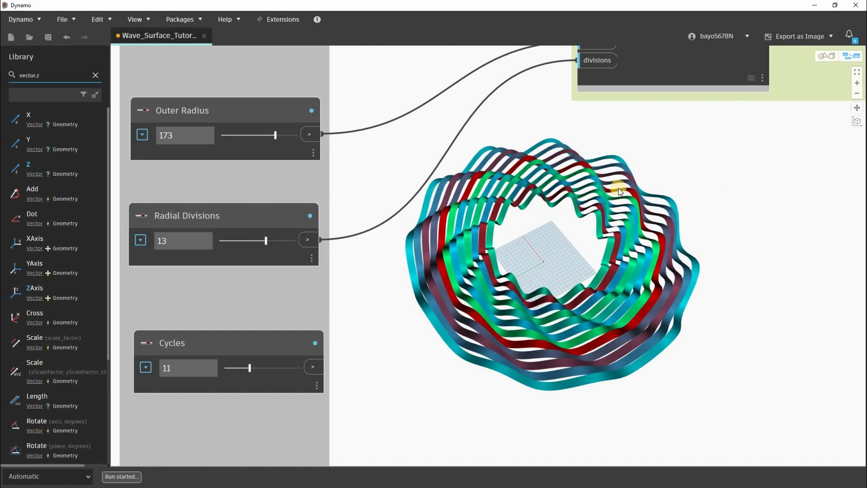
Orbit the 3D preview to examine the wave surface with the adjusted slider values
key("ctrl+b")
right_click_drag(602, 219, 455, 291)
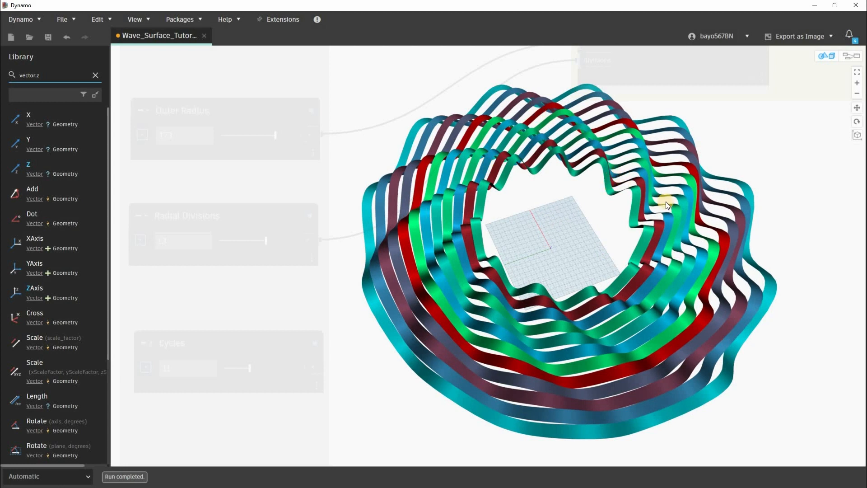
mouse_move(568, 236)
right_mouse_down()
mouse_move(586, 232)
mouse_move(555, 235)
right_mouse_up()
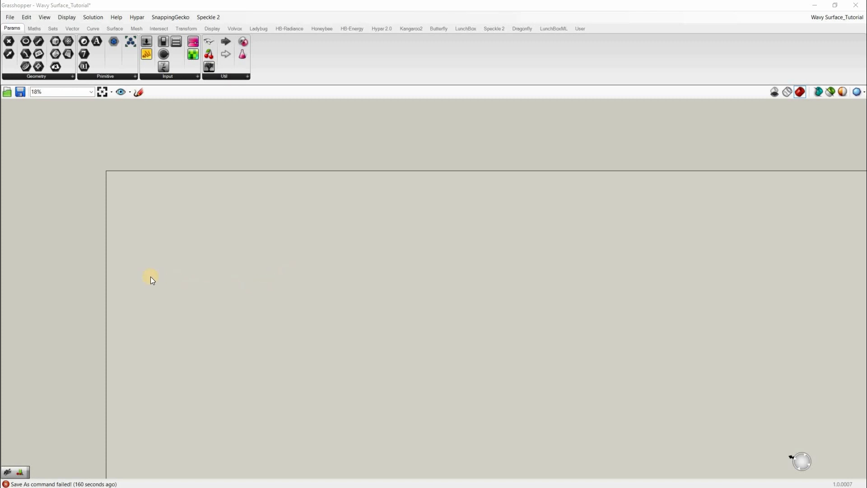
scroll(362, 327, "up", 2)
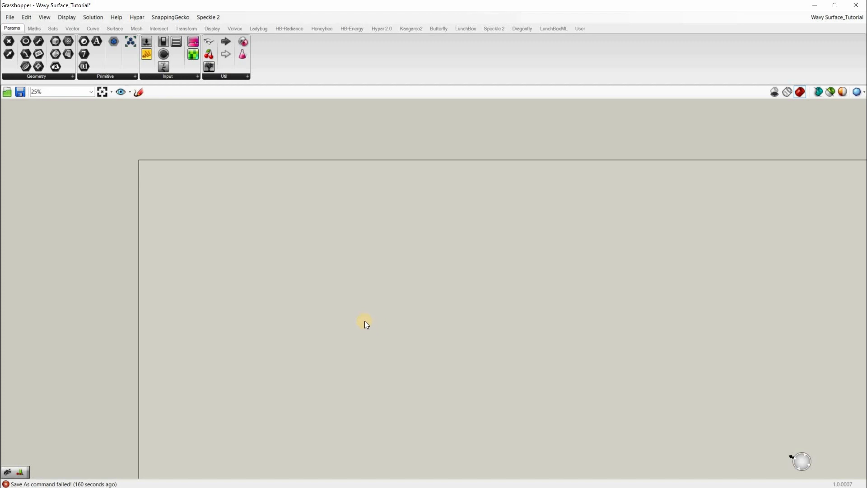
Add a Construct Point component to the empty Grasshopper canvas
double_click(402, 324)
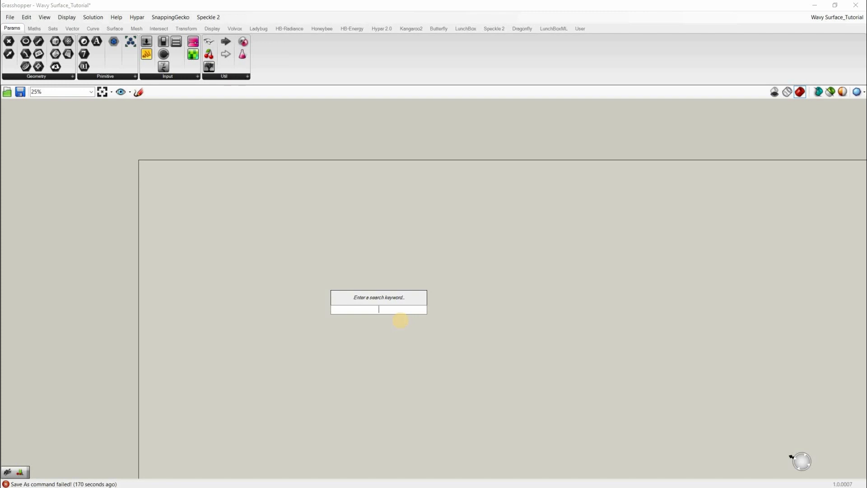
type("constr")
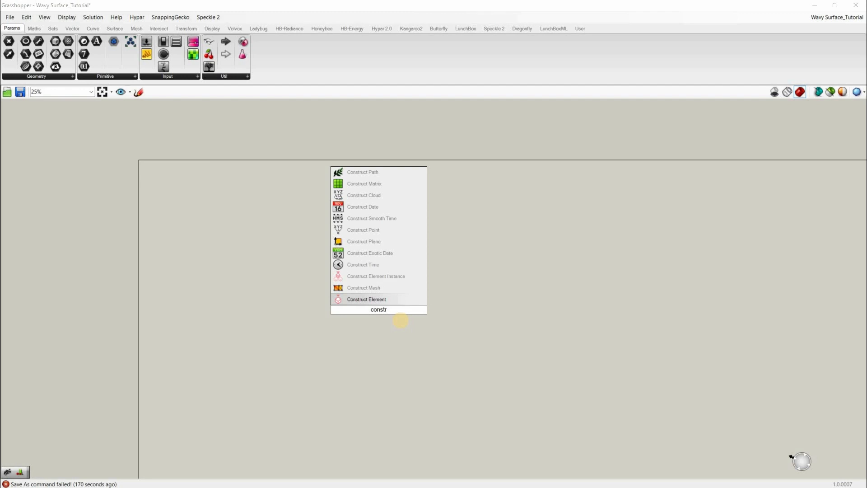
type("uct ")
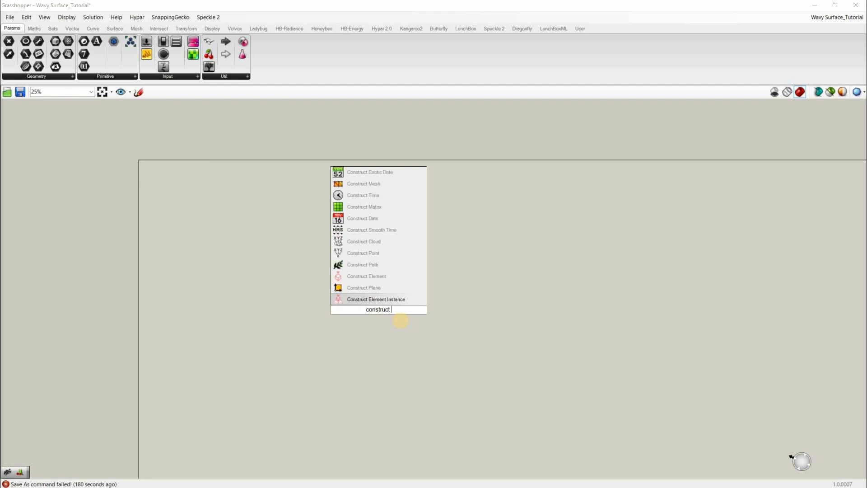
type("point")
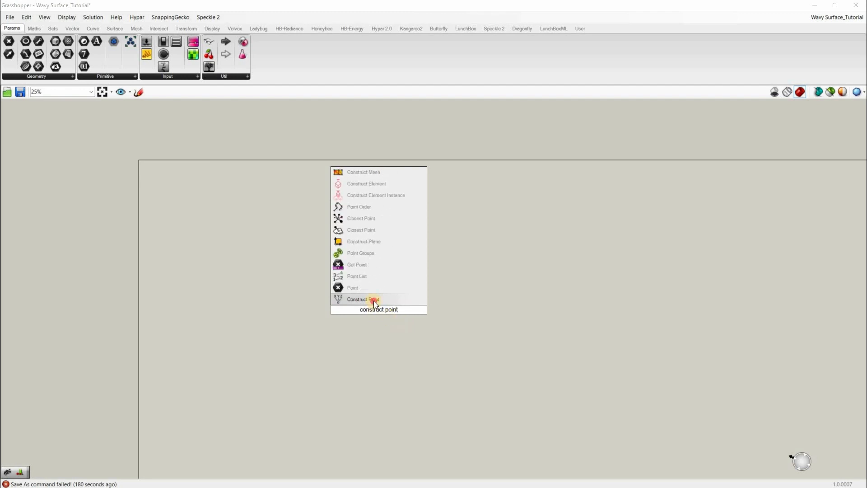
key("Return")
scroll(374, 313, "up", 3)
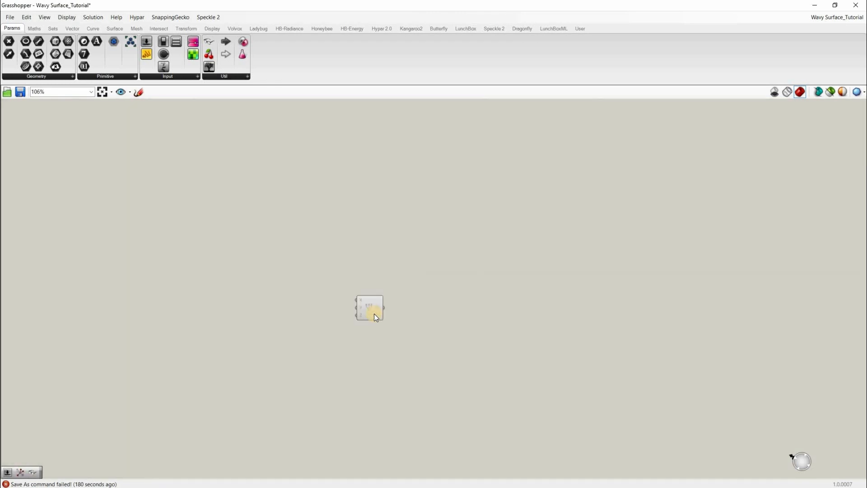
scroll(374, 313, "down", 3)
left_click_drag(373, 314, 297, 292)
scroll(297, 296, "up", 10)
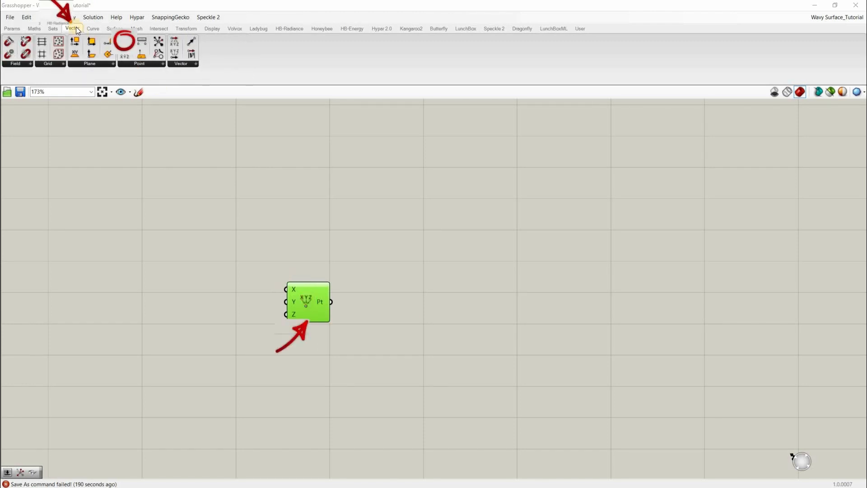
left_click(125, 42)
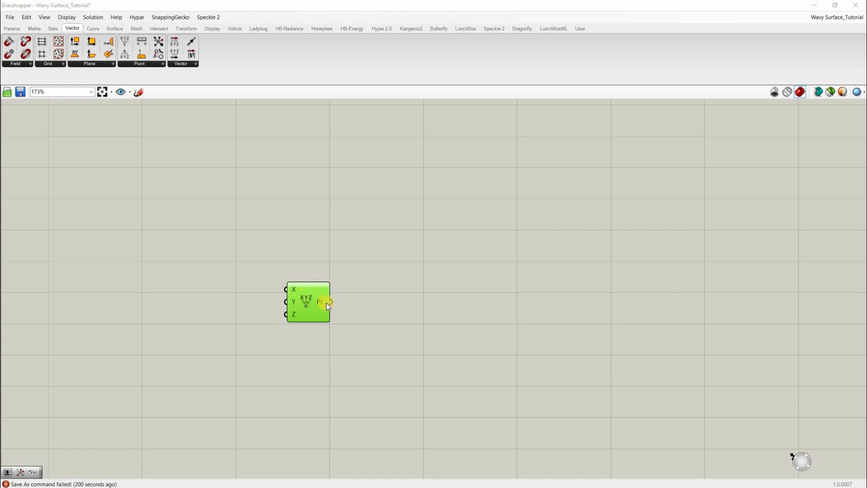
mouse_move(326, 302)
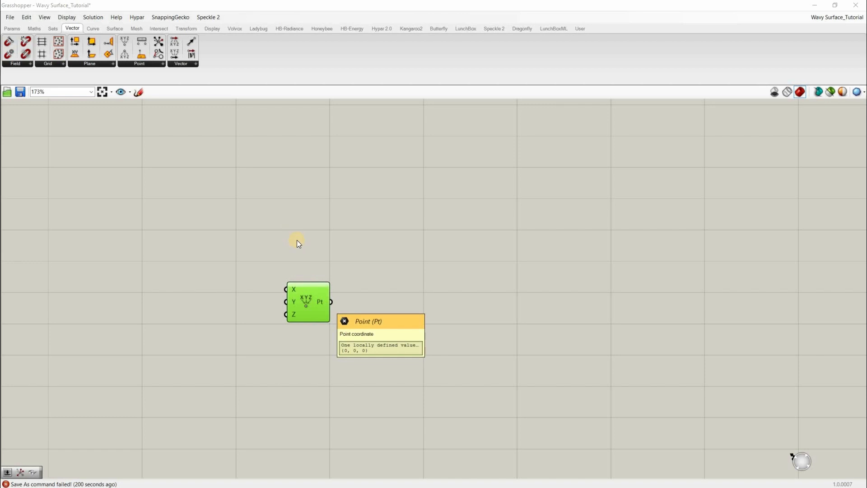
Add a Bifocals component above Construct Point to label the components by name, and shift Construct Point slightly
double_click(298, 241)
type("bif")
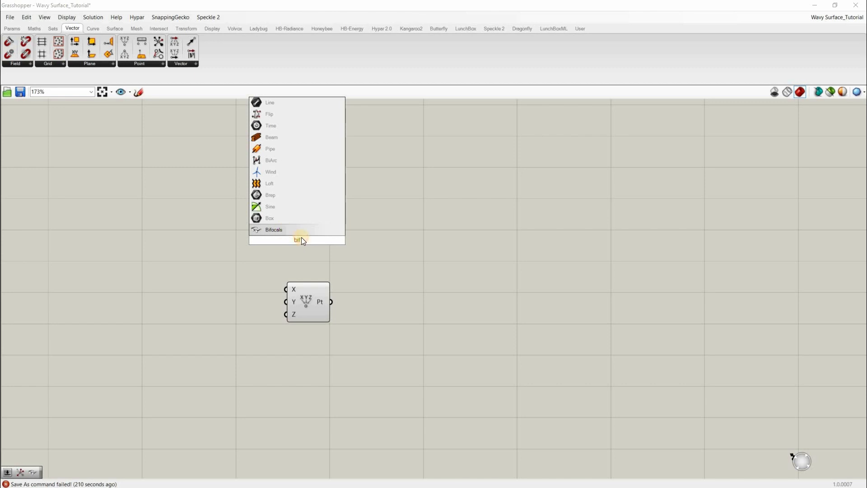
left_click(298, 231)
left_click_drag(293, 194, 300, 183)
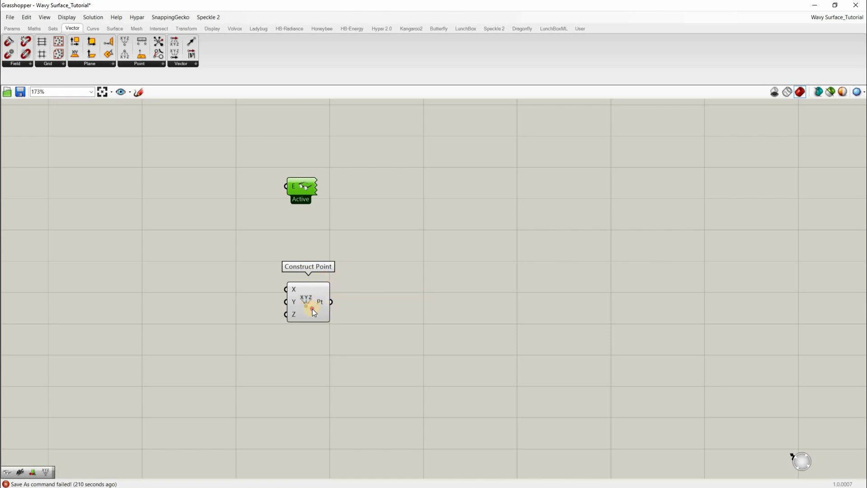
left_click_drag(314, 312, 304, 309)
scroll(303, 302, "up", 1)
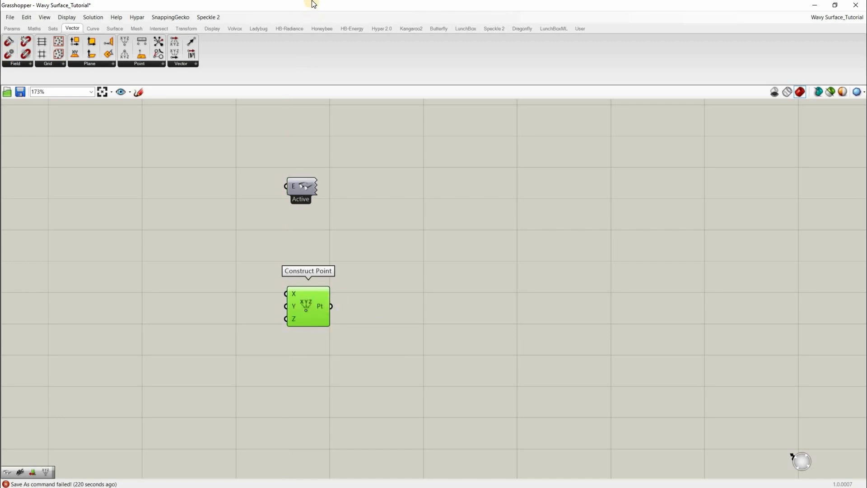
Resize the Grasshopper window to half the screen so it sits beside the Rhino Perspective viewport
left_click(318, 13)
left_click_drag(520, 113, 866, 71)
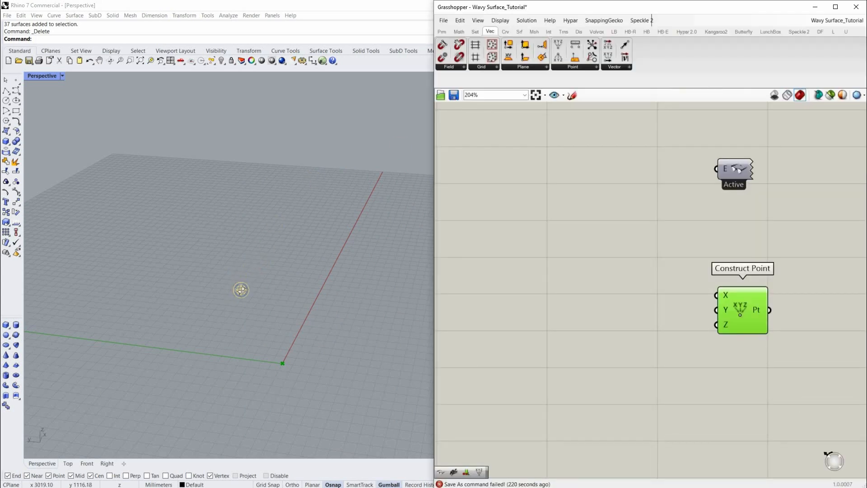
Examine the constructed point at the origin in the Rhino viewport and the default coordinate inputs of Construct Point
right_click_drag(242, 289, 294, 302)
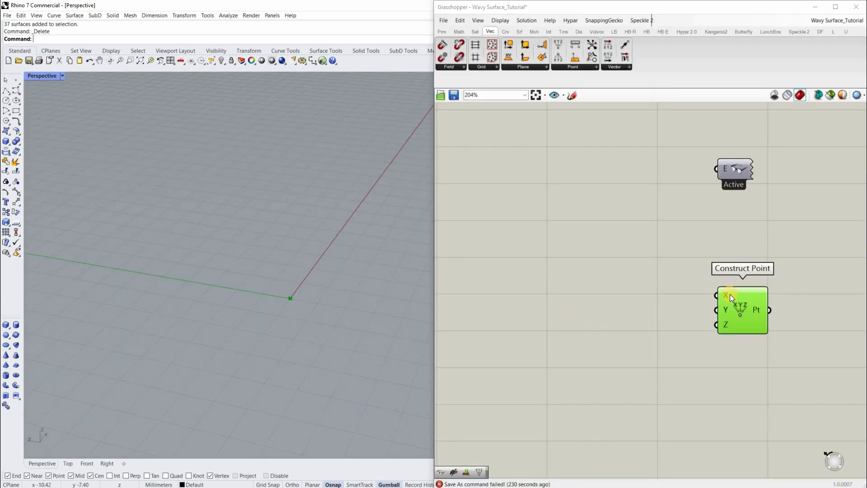
left_click(445, 339)
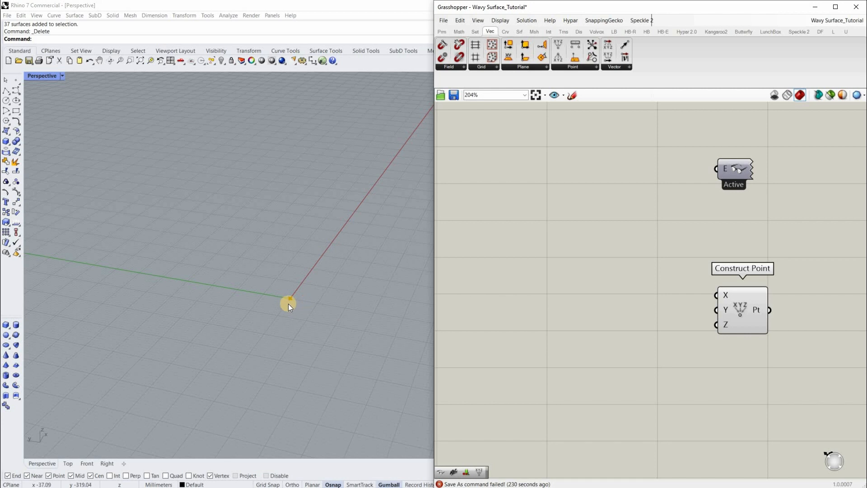
scroll(288, 304, "down", 6)
right_click_drag(290, 313, 278, 311)
scroll(283, 307, "up", 6)
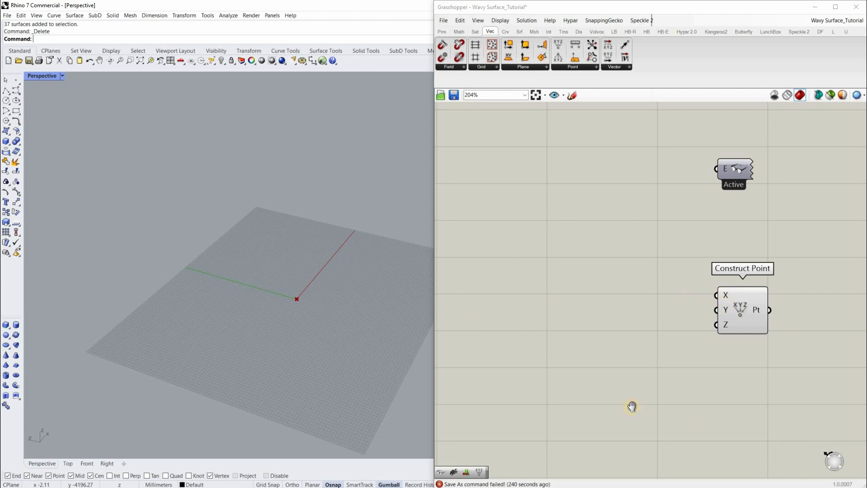
scroll(656, 296, "up", 5)
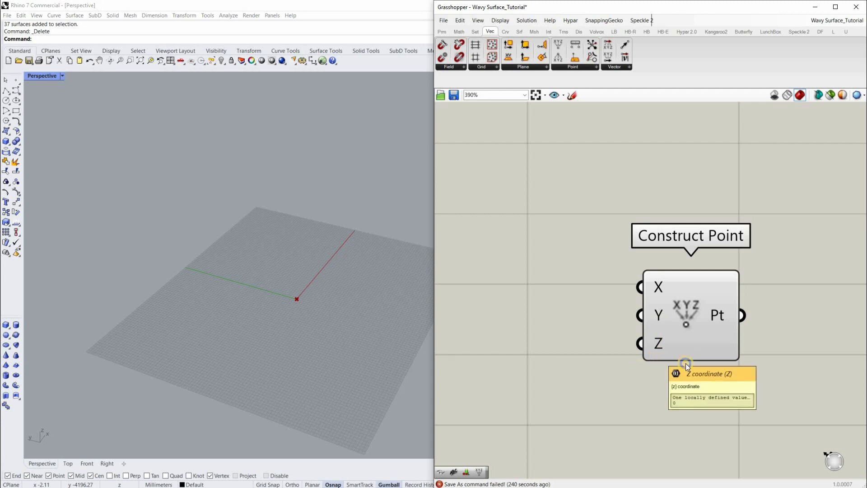
scroll(614, 338, "down", 3)
scroll(583, 320, "down", 4)
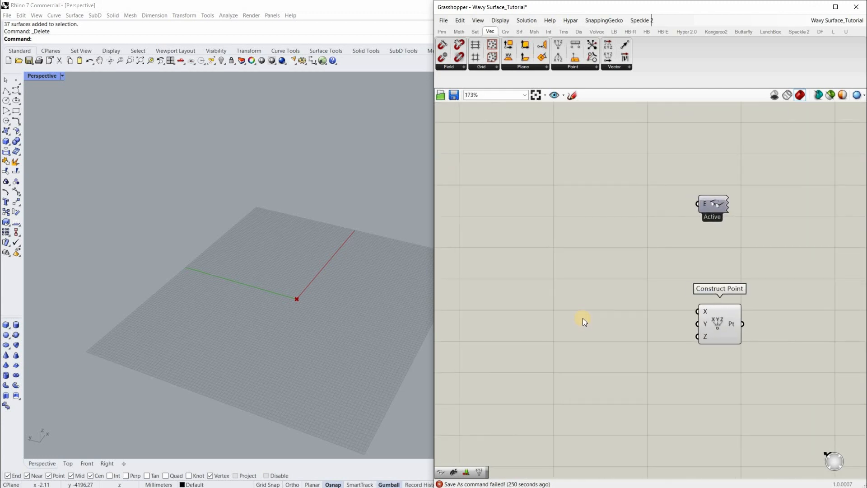
Open the component search on the empty canvas in front of Construct Point's inputs
double_click(583, 317)
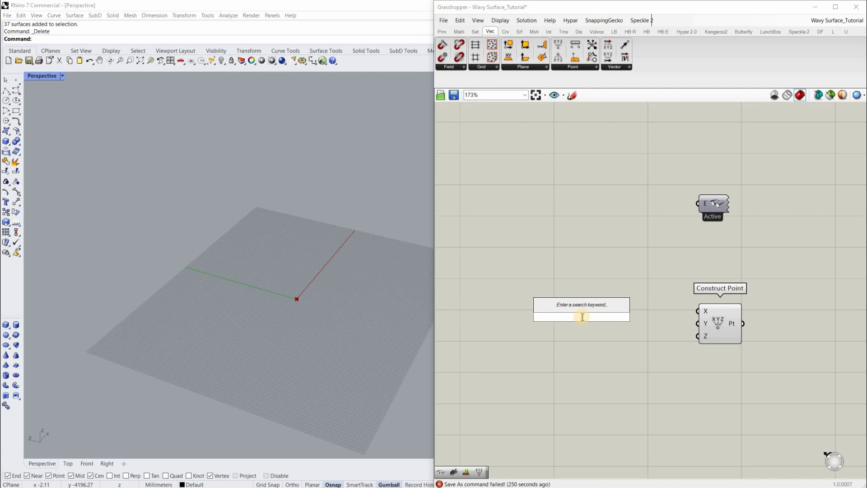
type("number")
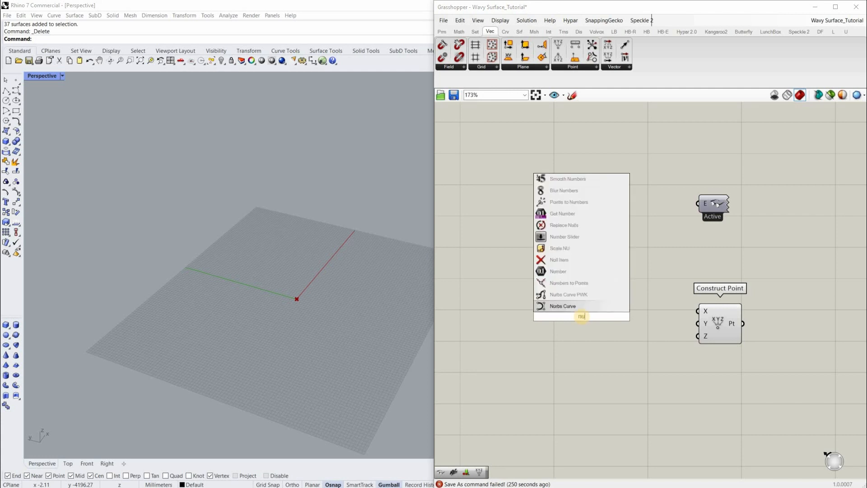
key("BackSpace")
key("BackSpace")
key("BackSpace")
key("BackSpace")
key("BackSpace")
key("BackSpace")
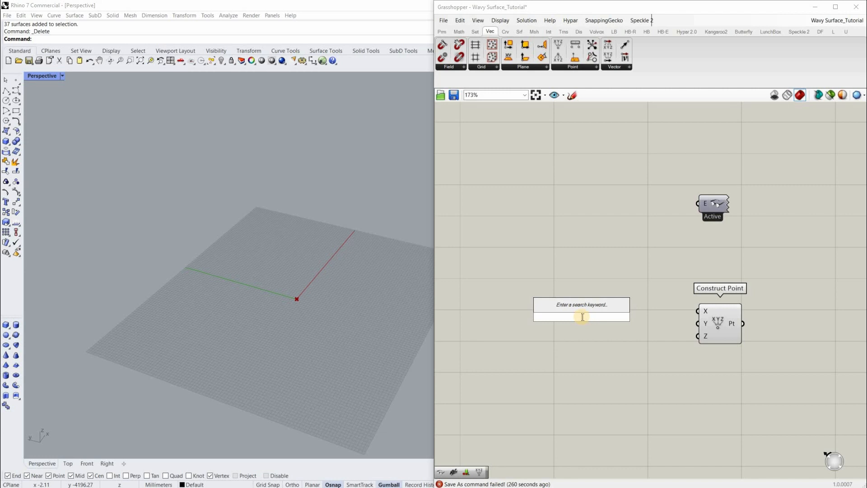
Create a number slider from the value 100, connect it to Construct Point's X input and set it to 0
type("10")
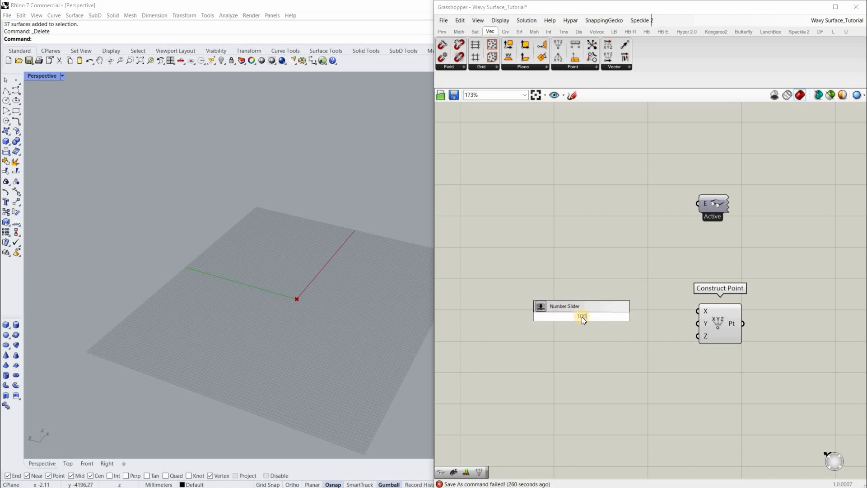
type("0")
key("Return")
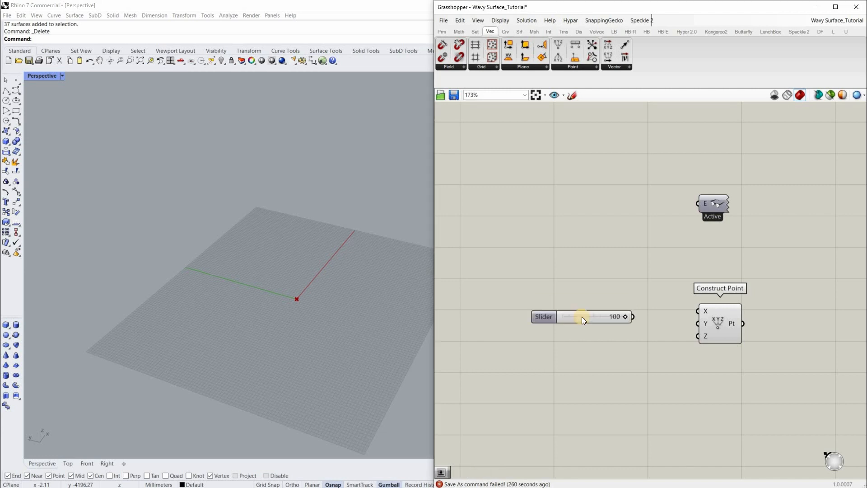
left_click(546, 317)
left_click_drag(622, 313, 613, 316)
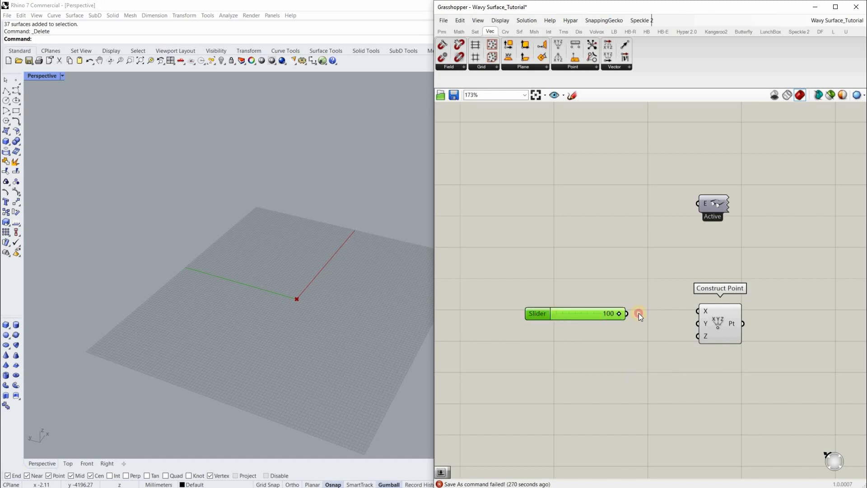
left_click_drag(627, 314, 697, 311)
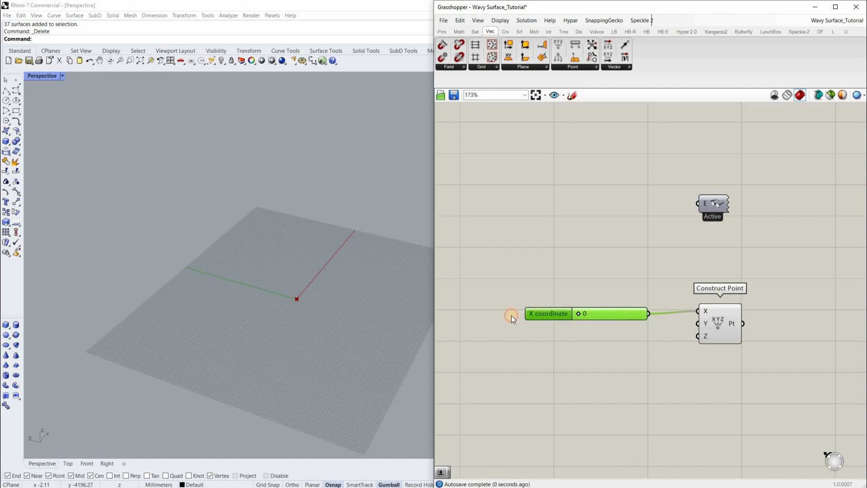
left_click_drag(537, 313, 510, 314)
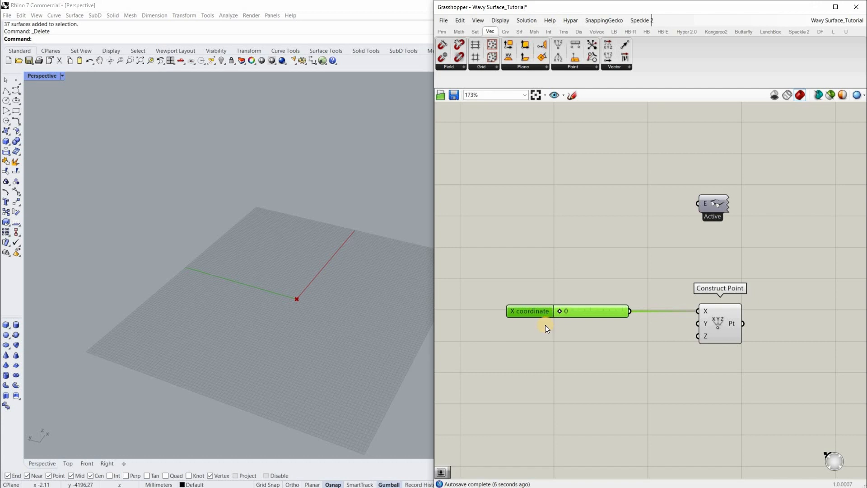
Duplicate the X coordinate slider twice, stack the copies below it and connect them to Construct Point's Y and Z inputs
key("ctrl+c")
key("ctrl+v")
key("ctrl+v")
left_click_drag(529, 324, 524, 362)
left_click_drag(520, 329, 635, 333)
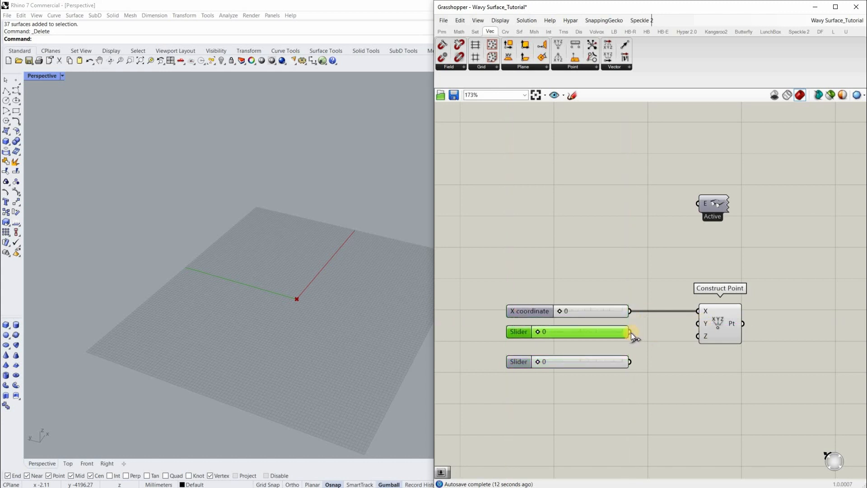
left_click_drag(695, 325, 630, 332)
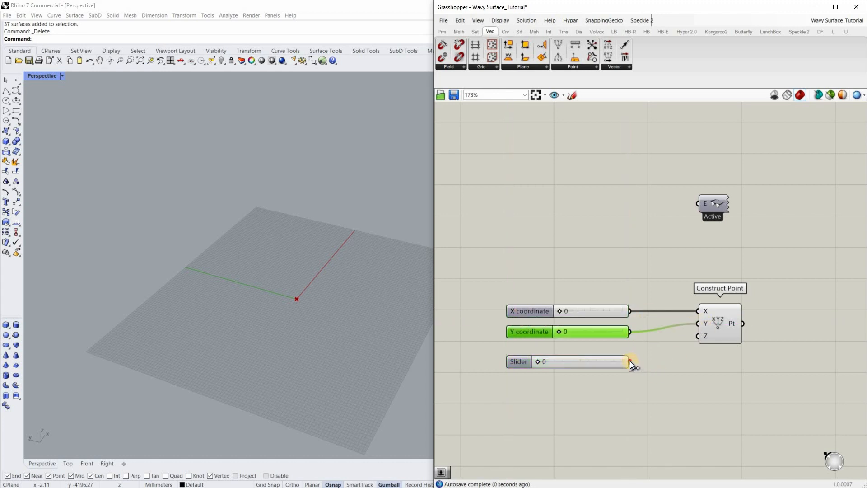
left_click_drag(698, 336, 630, 361)
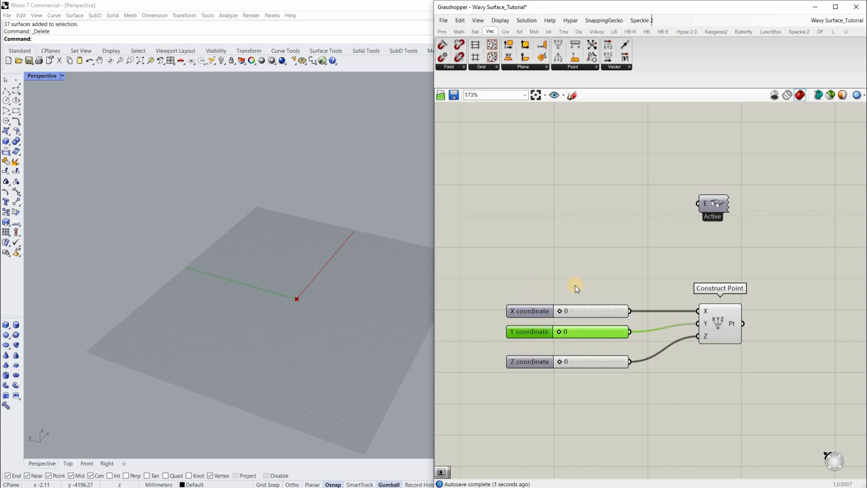
Group the X, Y and Z coordinate sliders
scroll(535, 284, "down", 4)
left_click_drag(511, 280, 583, 359)
scroll(579, 373, "up", 2)
right_click_drag(576, 351, 572, 367)
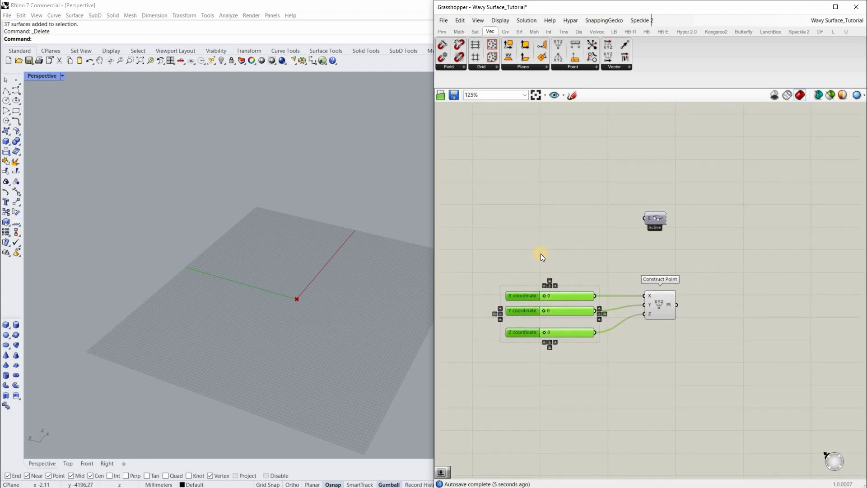
scroll(564, 281, "up", 2)
right_click_drag(566, 280, 575, 289)
scroll(544, 305, "up", 2)
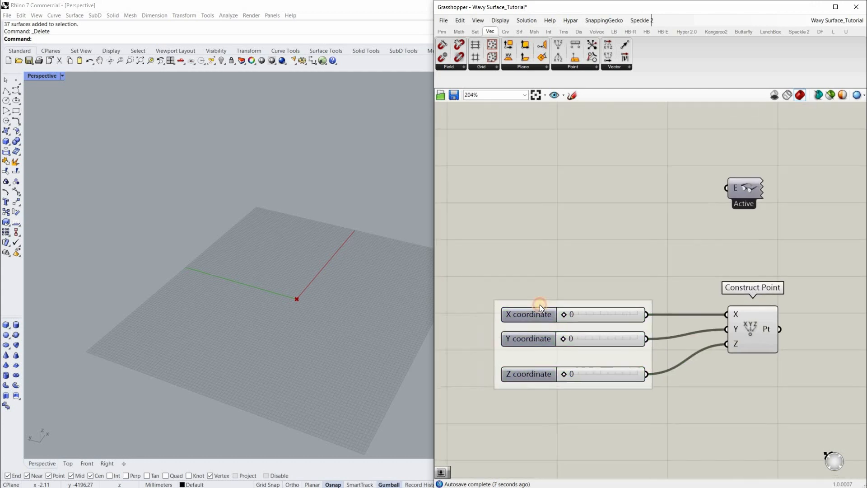
key("ctrl+g")
scroll(537, 302, "up", 3)
right_click(558, 303)
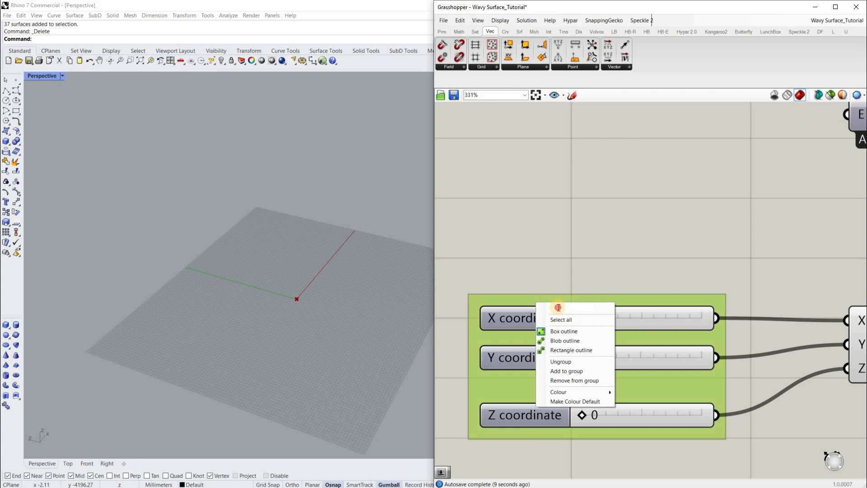
type("sfsfs")
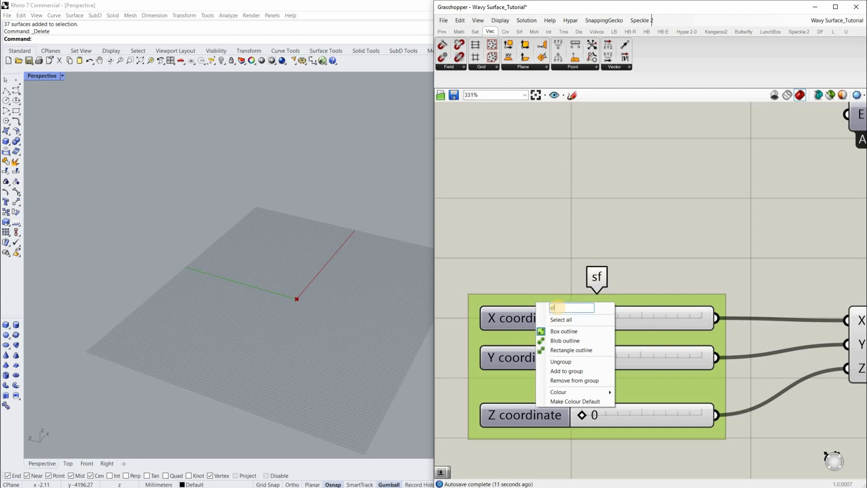
key("BackSpace")
key("BackSpace")
key("BackSpace")
key("BackSpace")
key("BackSpace")
left_click(538, 300)
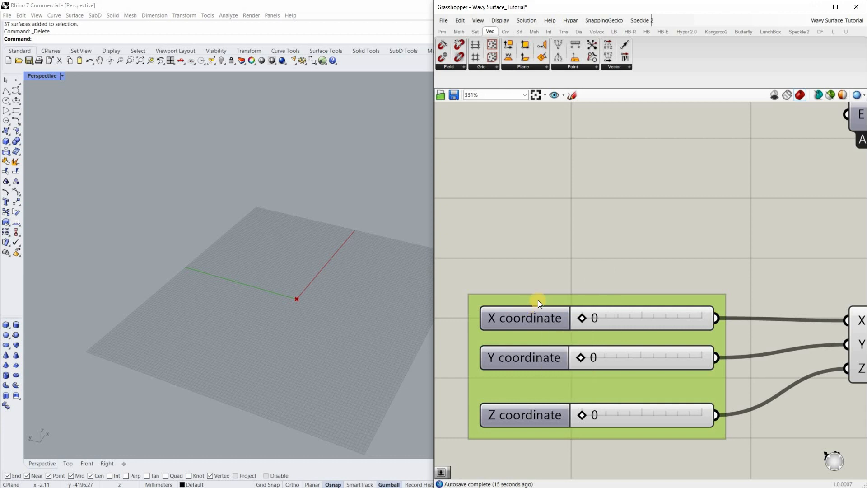
Name the group around the X, Y and Z coordinate sliders "Inputs"
right_click(559, 304)
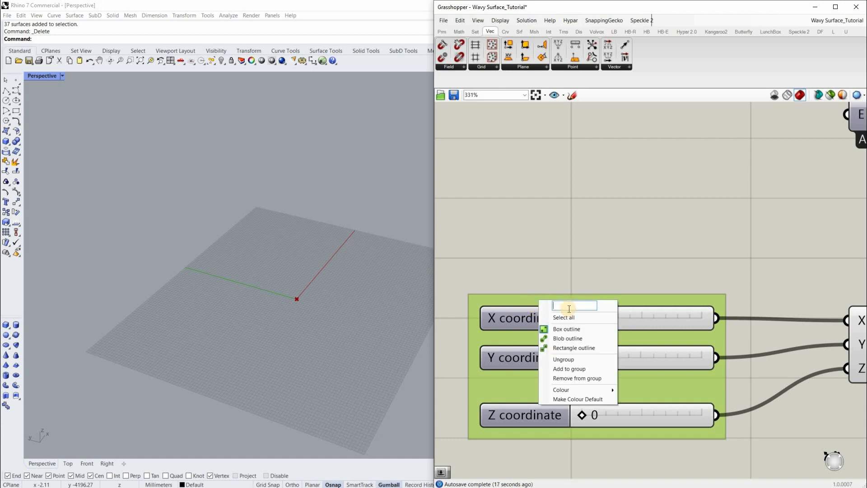
type("Inpts")
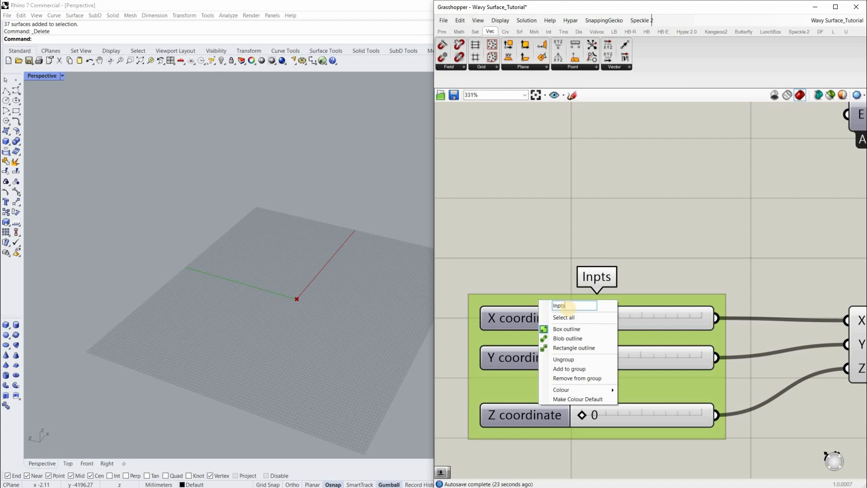
key("BackSpace")
key("BackSpace")
type("uts")
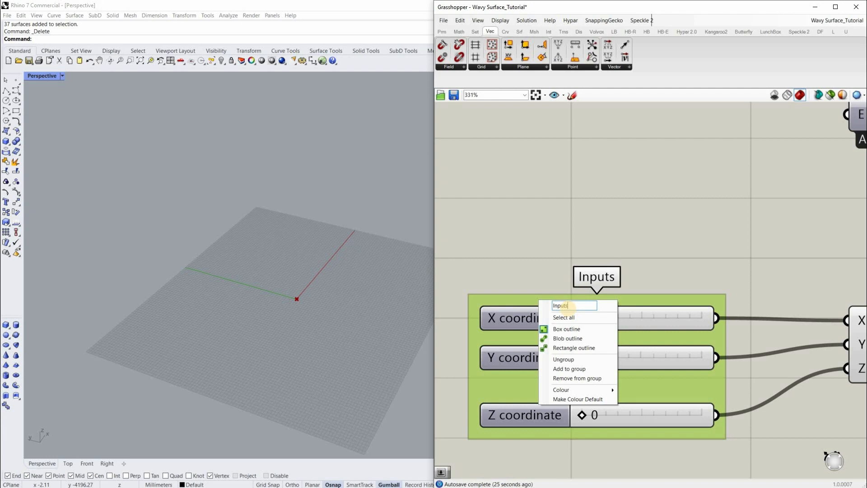
left_click(538, 146)
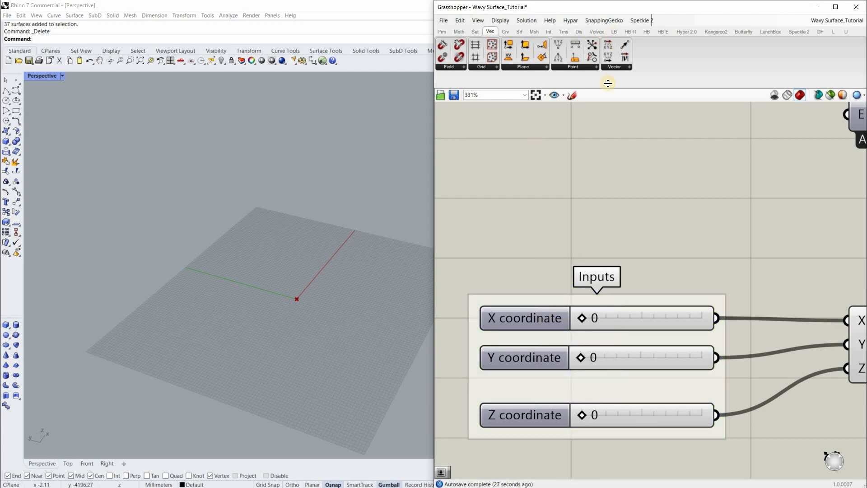
Add a Scribble reading "Inputs" and place it just above the X coordinate slider
scroll(547, 259, "down", 2)
scroll(543, 254, "up", 1)
scroll(508, 239, "up", 1)
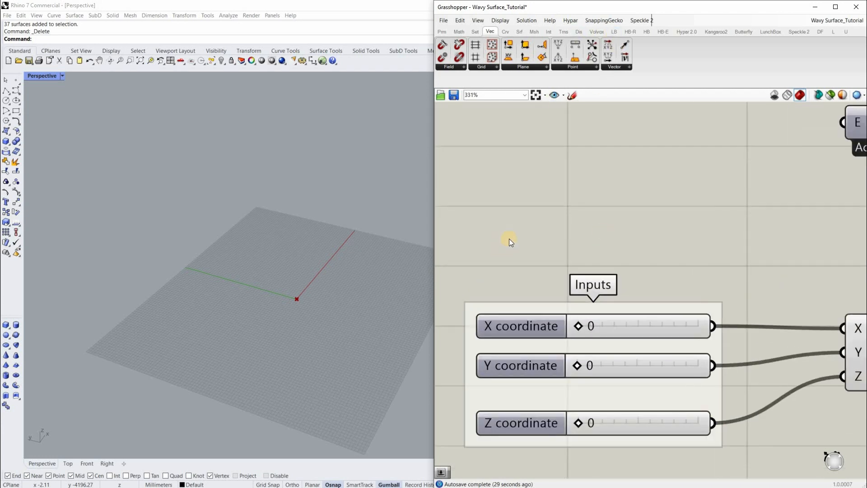
double_click(590, 213)
type("scribb")
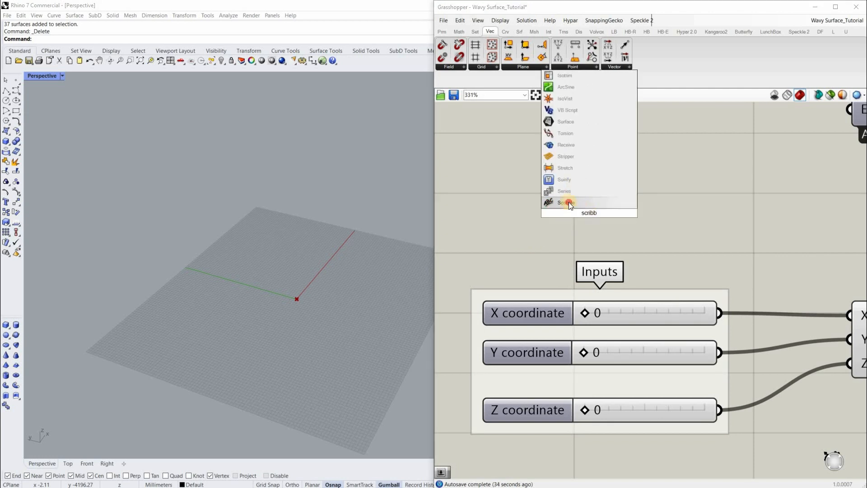
left_click(568, 202)
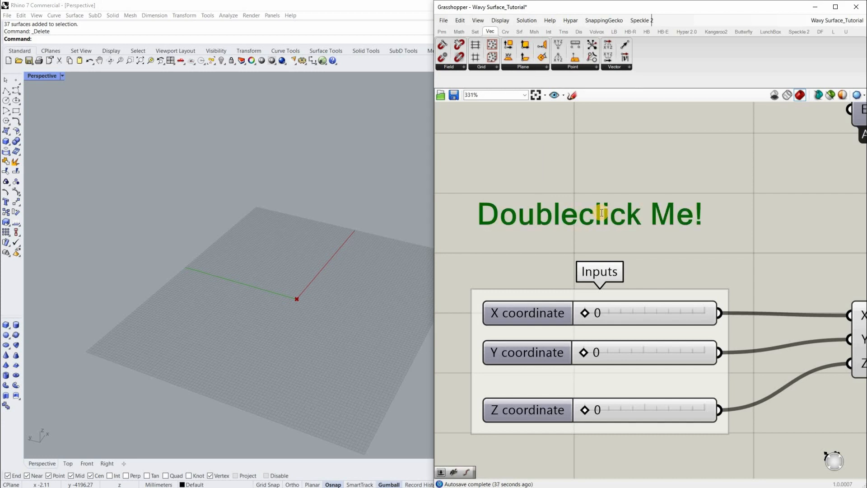
double_click(601, 213)
type("Inputs")
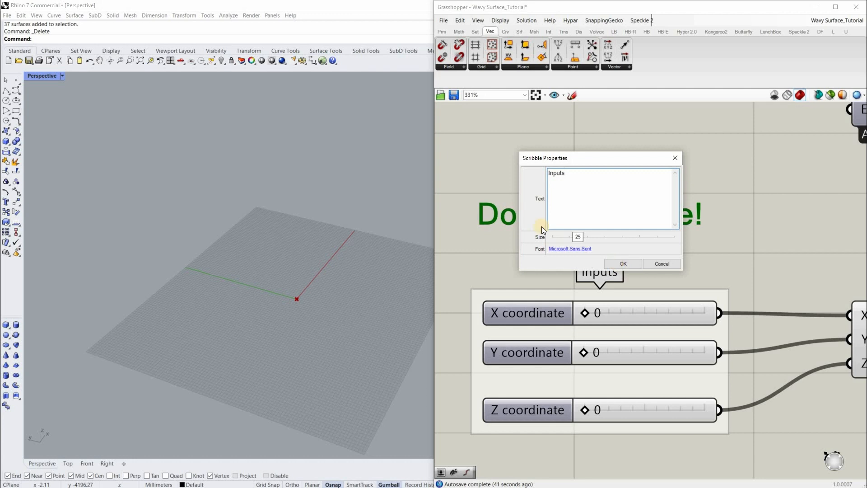
left_click(623, 263)
left_click_drag(497, 372, 465, 404)
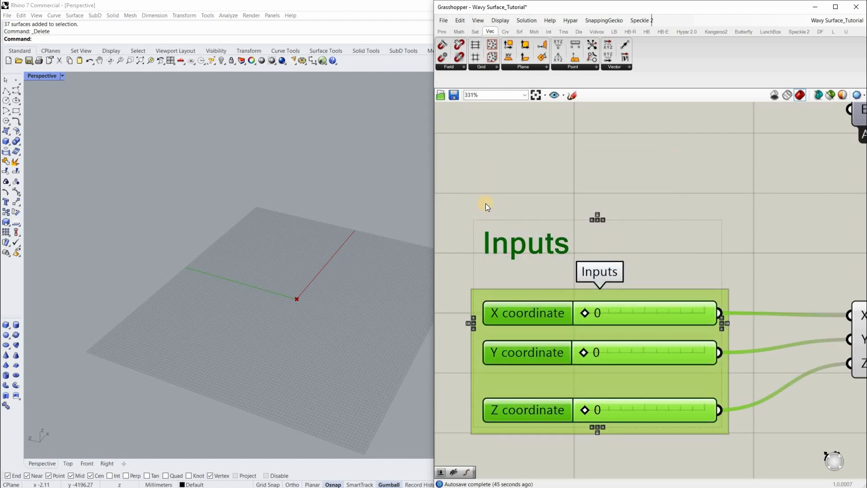
Add the "Inputs" scribble to the coordinate sliders' group
right_click(486, 205)
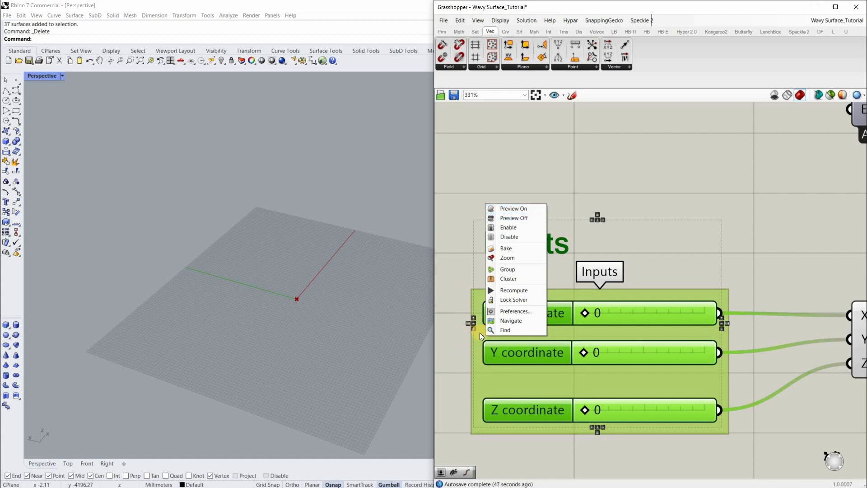
right_click(481, 366)
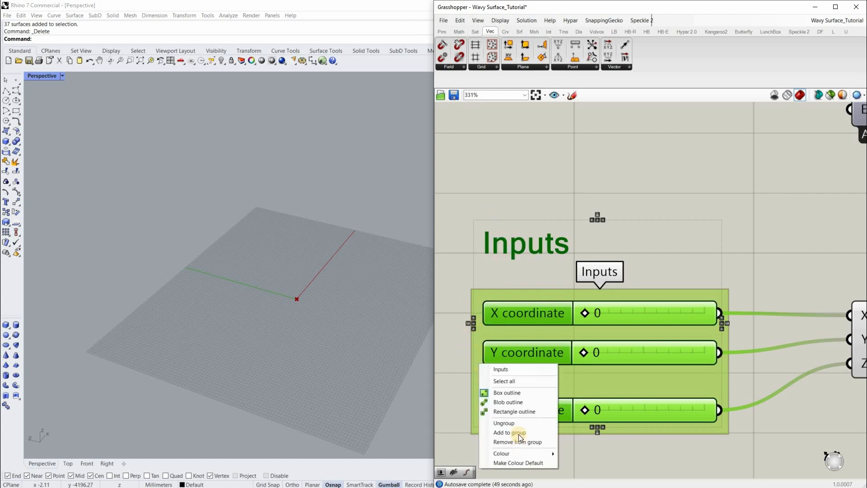
left_click(519, 433)
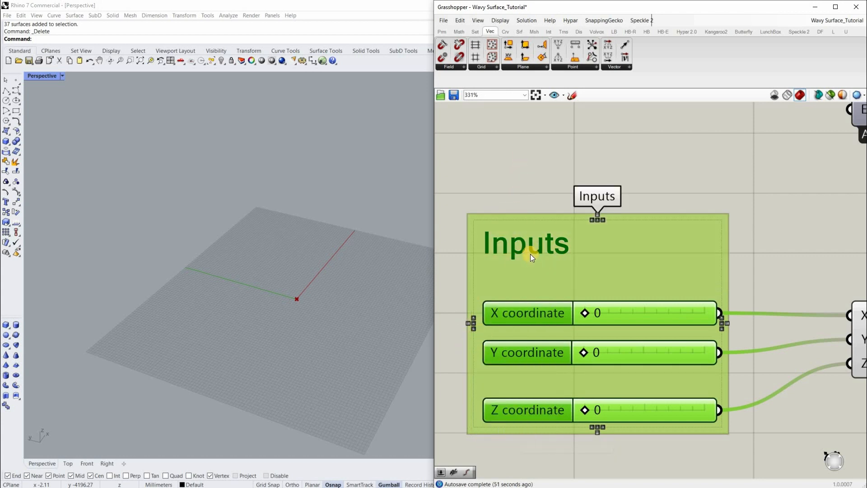
left_click(519, 171)
Try out the X, Y and Z coordinate sliders to move the point in the viewport, and return all three to 0
scroll(530, 254, "down", 3)
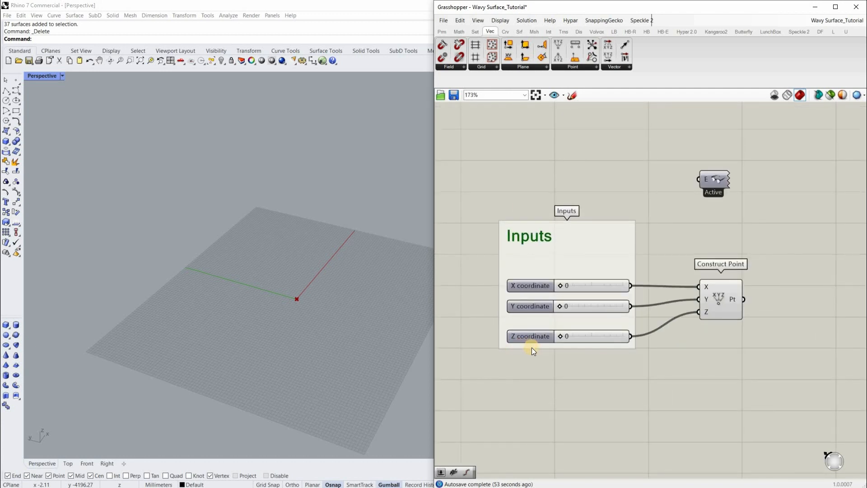
scroll(532, 348, "down", 3)
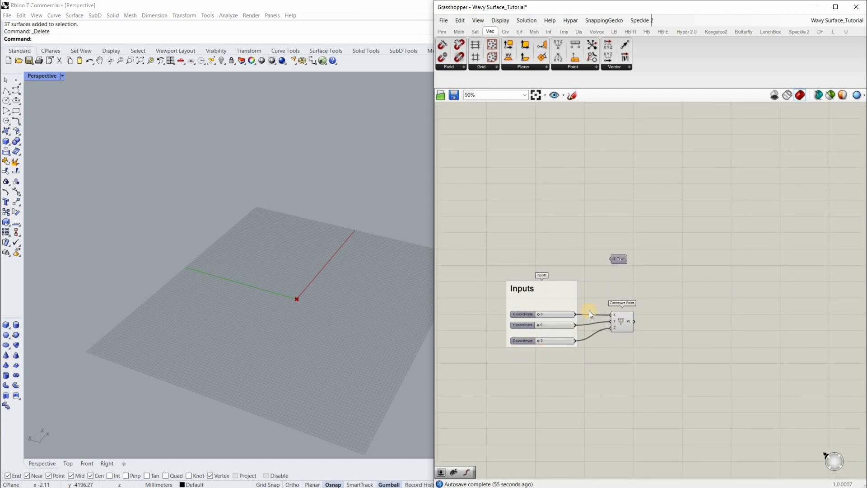
right_click_drag(558, 305, 544, 300)
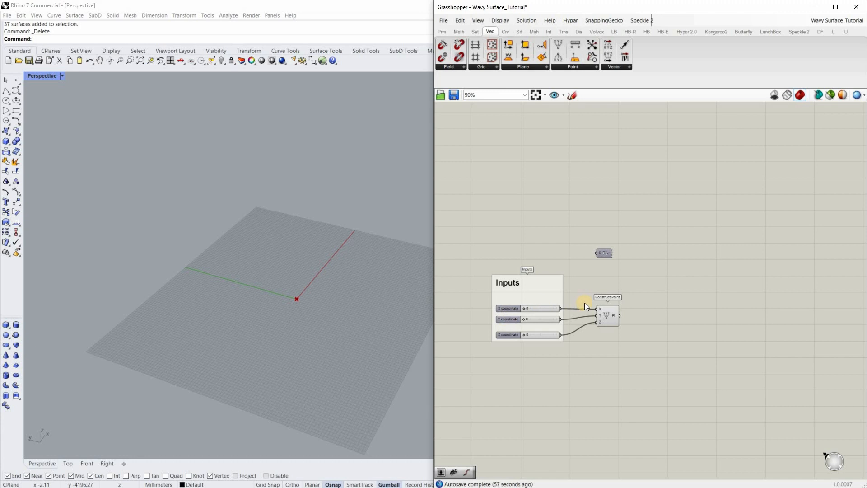
scroll(535, 310, "up", 6)
scroll(536, 310, "down", 2)
left_click_drag(538, 309, 555, 351)
scroll(316, 334, "up", 8)
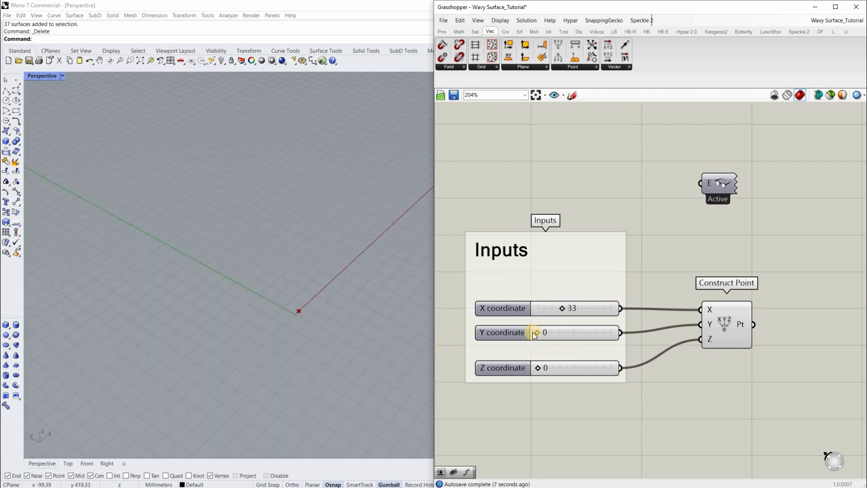
mouse_move(537, 333)
left_mouse_down()
mouse_move(605, 333)
mouse_move(543, 332)
left_mouse_up()
mouse_move(533, 368)
left_mouse_down()
mouse_move(624, 367)
mouse_move(526, 367)
left_mouse_up()
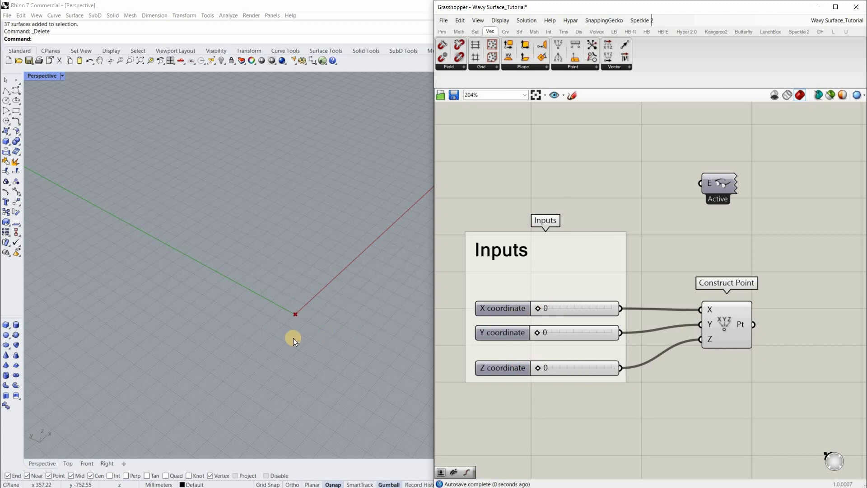
right_click_drag(291, 336, 338, 351)
scroll(338, 351, "up", 4)
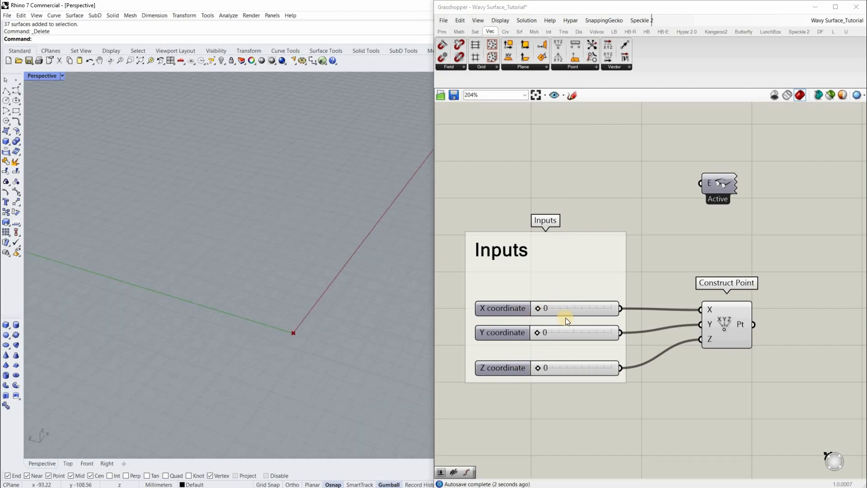
Set the X coordinate slider's maximum to 1000
left_click(522, 309)
left_click(573, 308)
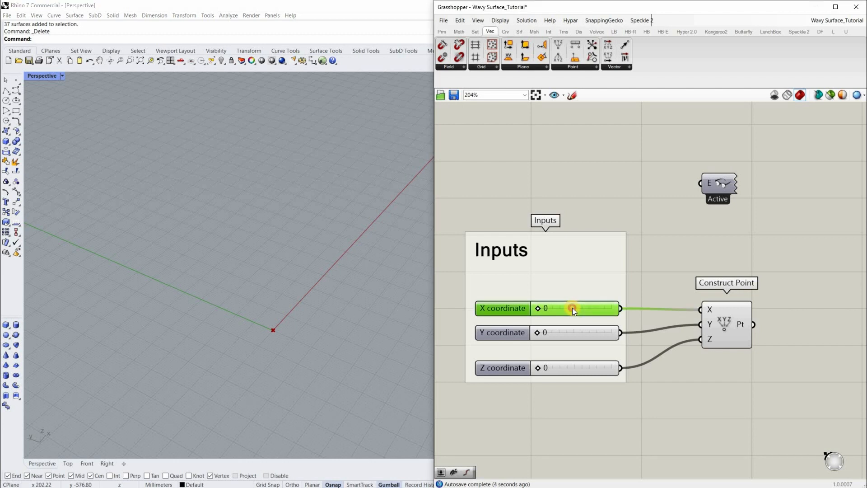
double_click(506, 309)
double_click(507, 310)
double_click(556, 333)
type("1000")
left_click(556, 334)
left_click(529, 394)
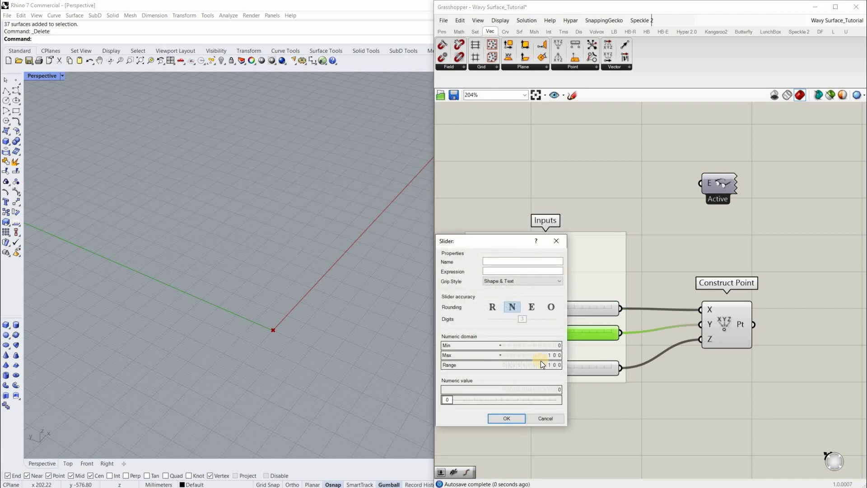
Set the maximum of the Y and Z coordinate sliders to 1000, and leave the X coordinate slider at 0
double_click(497, 355)
type("0")
left_click(516, 417)
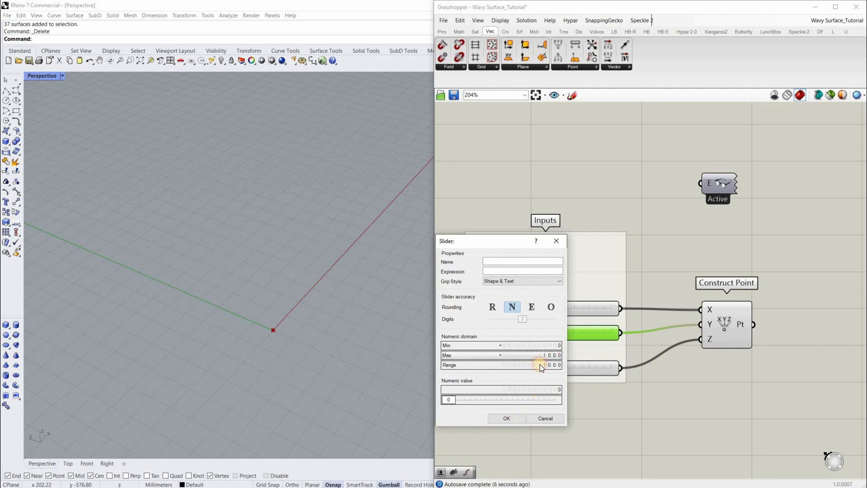
double_click(506, 368)
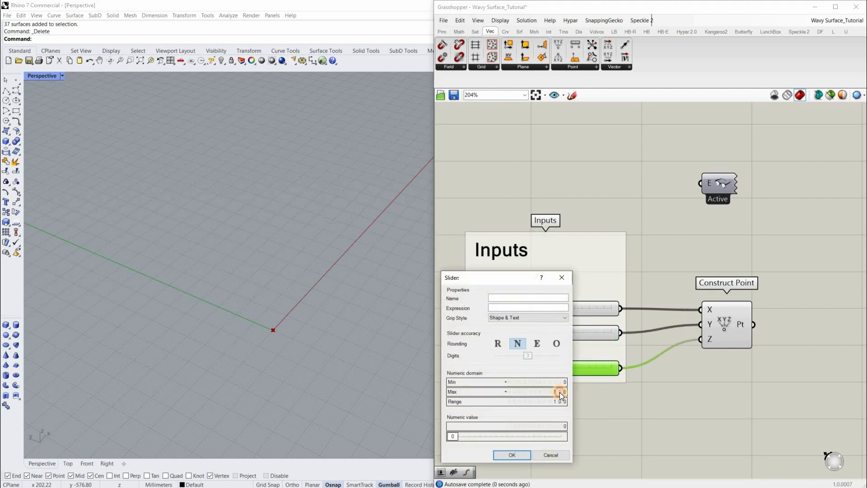
double_click(508, 391)
type("1000")
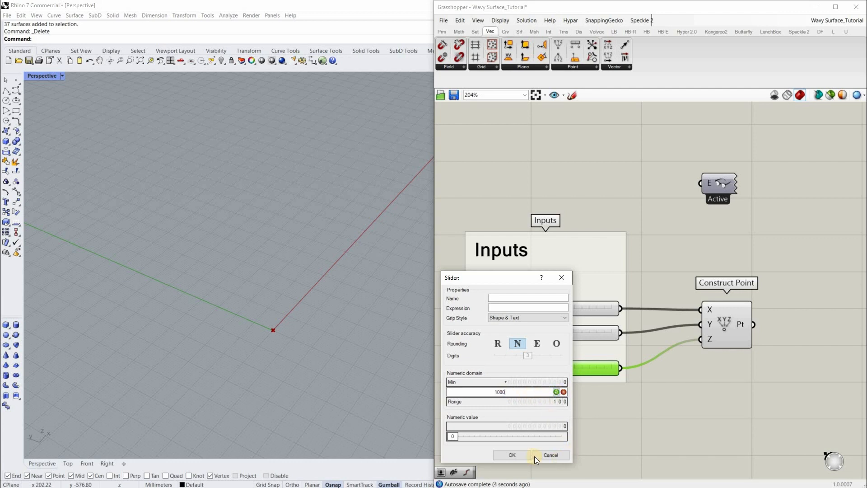
left_click(519, 455)
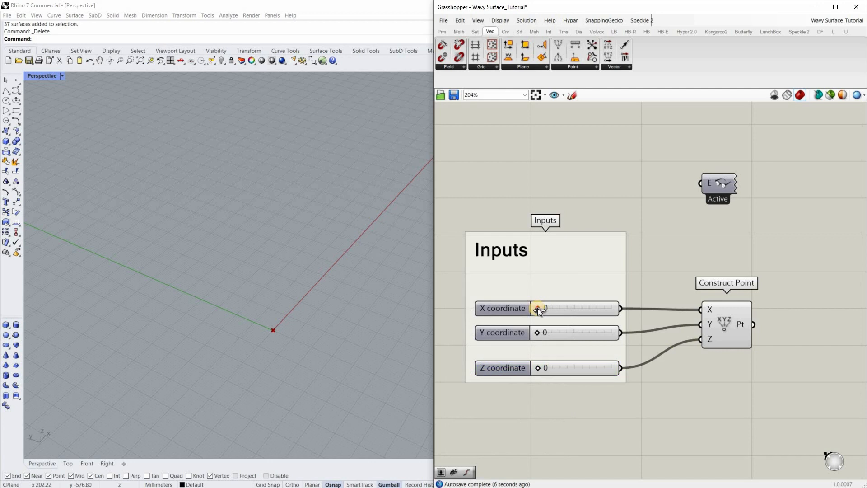
left_click_drag(569, 311, 521, 316)
Add a Construct Plane component on the empty canvas after Construct Point
scroll(586, 342, "down", 3)
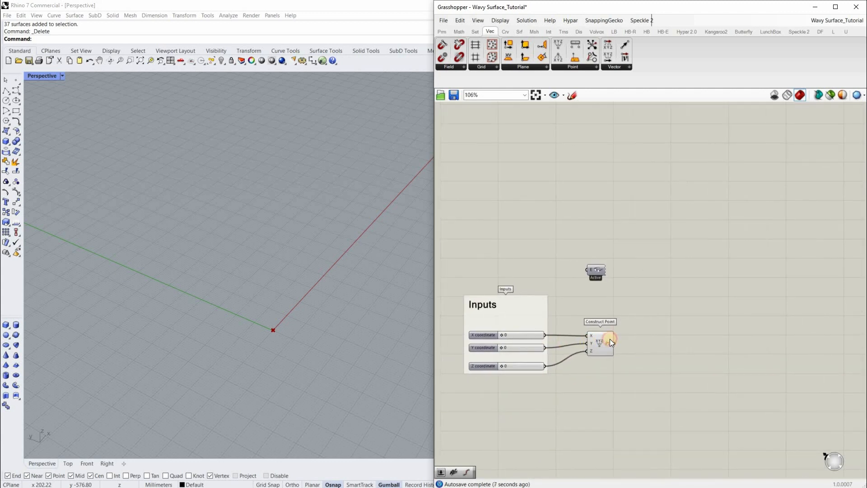
left_click_drag(610, 336, 610, 336)
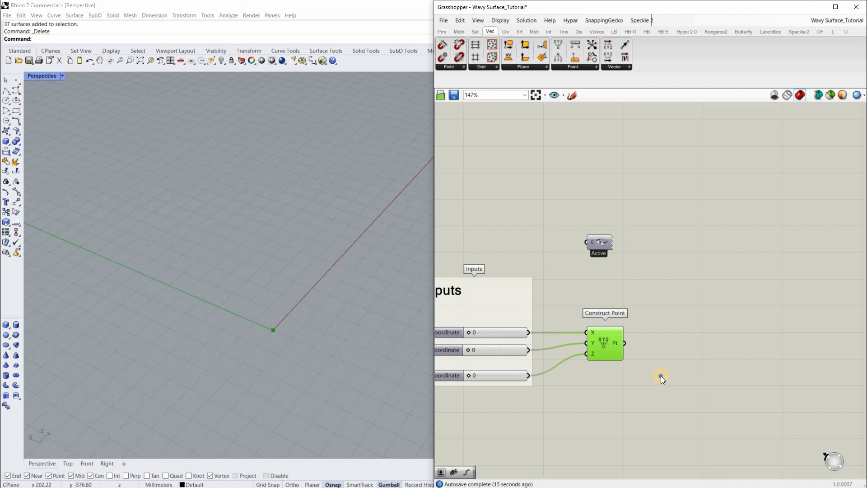
scroll(627, 344, "down", 4)
scroll(634, 345, "up", 3)
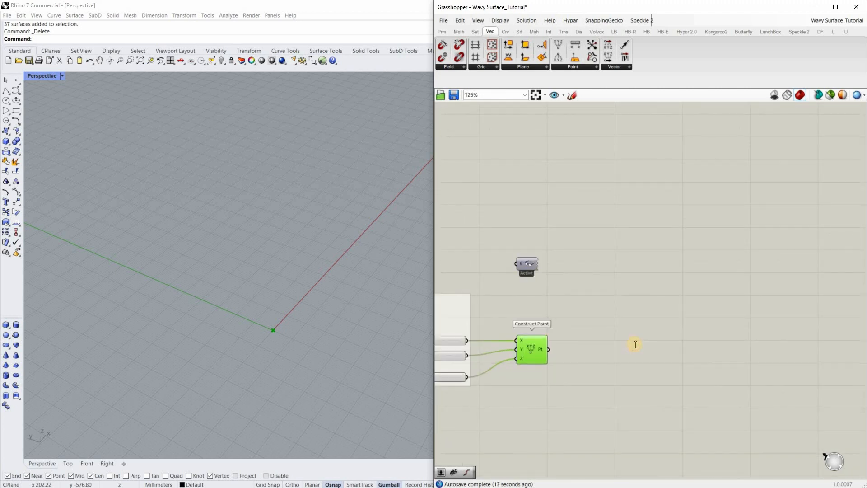
double_click(634, 345)
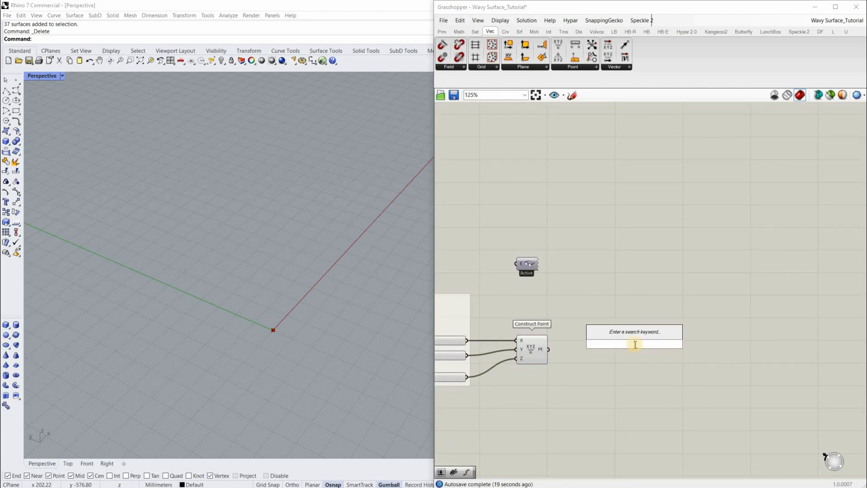
type("cons")
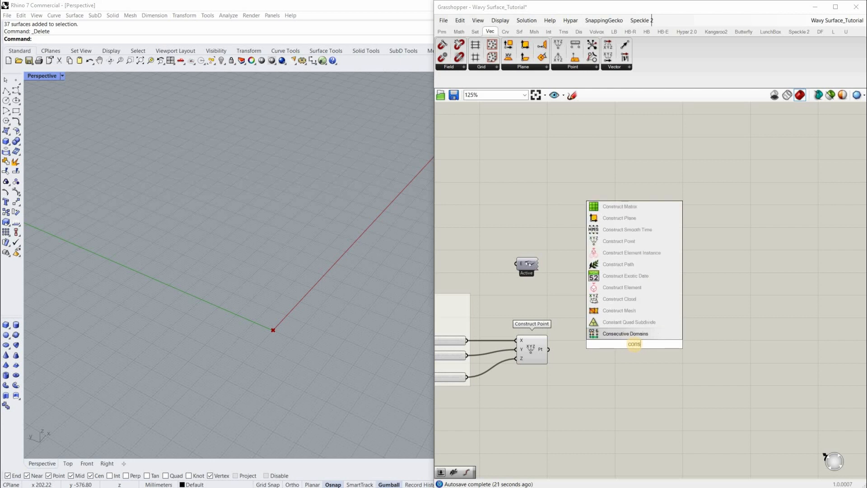
type("truc")
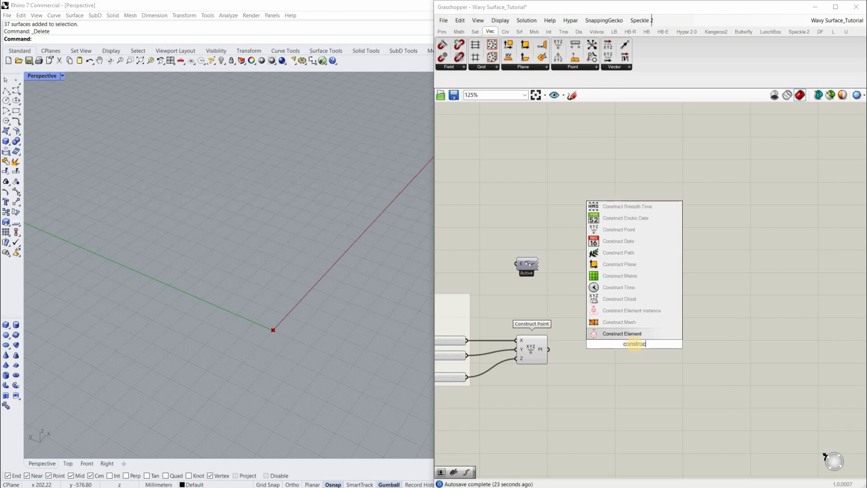
type("t plane")
left_click(631, 335)
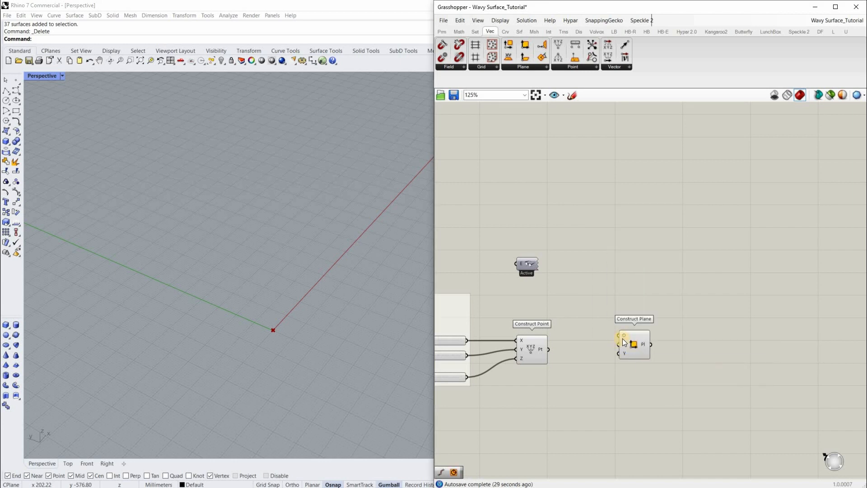
Connect Construct Point's Pt output to Construct Plane's O input and line the plane component up with the point component
scroll(630, 344, "up", 4)
scroll(530, 347, "down", 3)
mouse_move(529, 345)
left_mouse_down()
mouse_move(612, 329)
mouse_move(632, 335)
mouse_move(640, 350)
left_mouse_up()
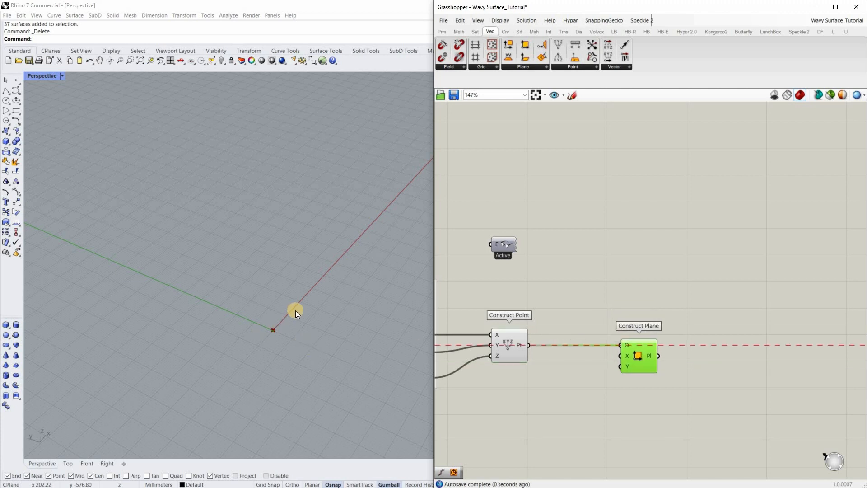
Examine the constructed plane's preview at the center point in Rhino and the X and Y inputs of Construct Plane
scroll(295, 318, "up", 5)
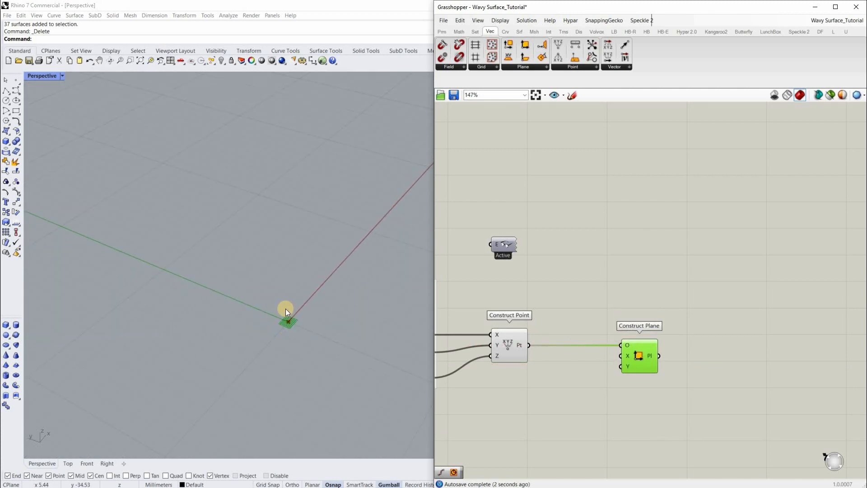
scroll(294, 314, "up", 6)
right_click_drag(304, 312, 312, 314)
left_click(666, 360)
left_click(654, 357)
right_click_drag(624, 350, 637, 347)
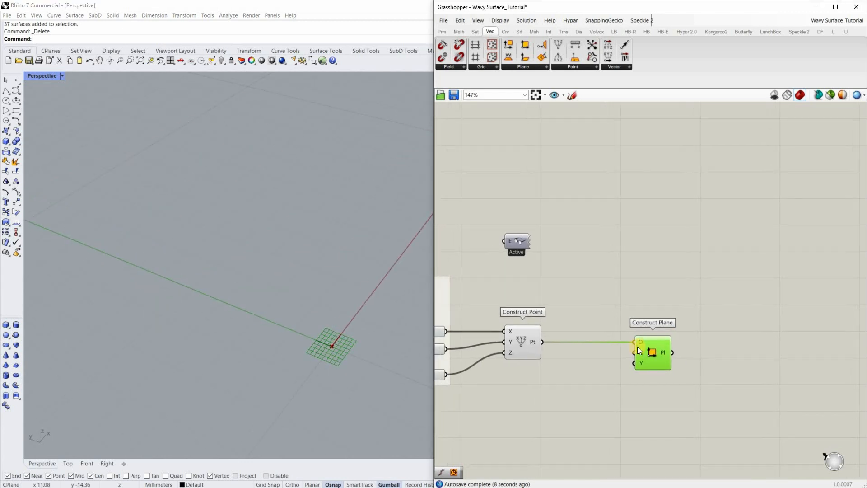
scroll(638, 346, "up", 3)
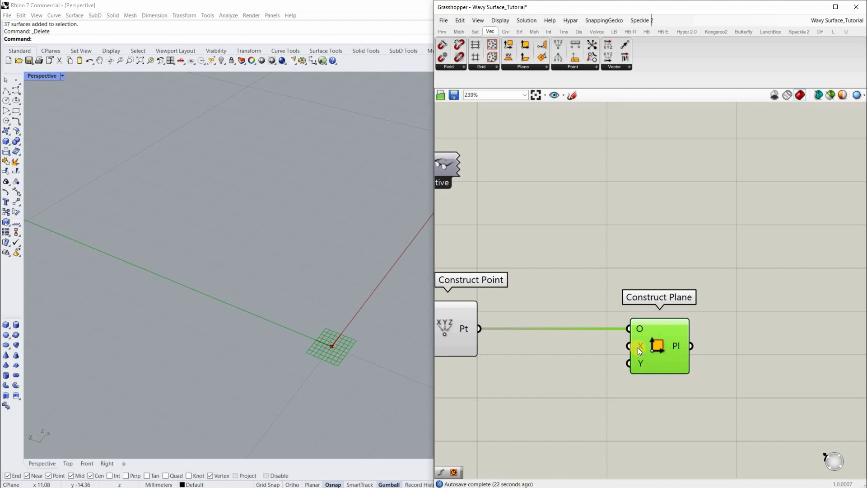
left_click(322, 364)
left_click(644, 385)
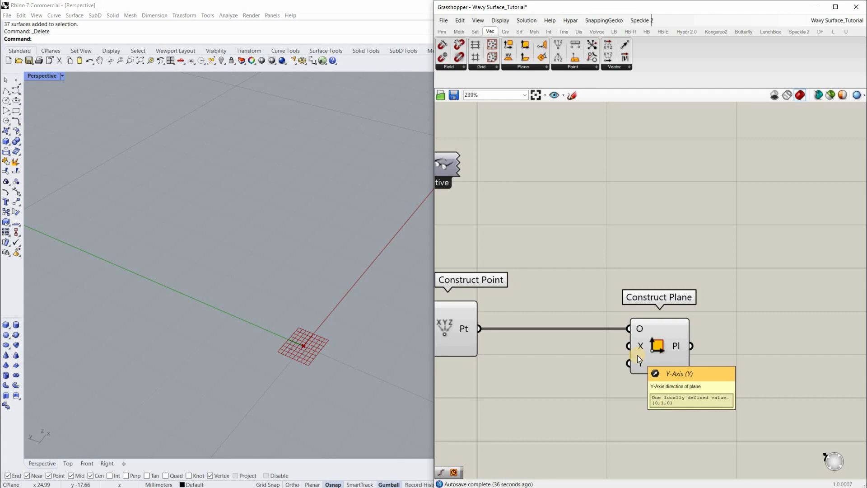
scroll(610, 353, "down", 3)
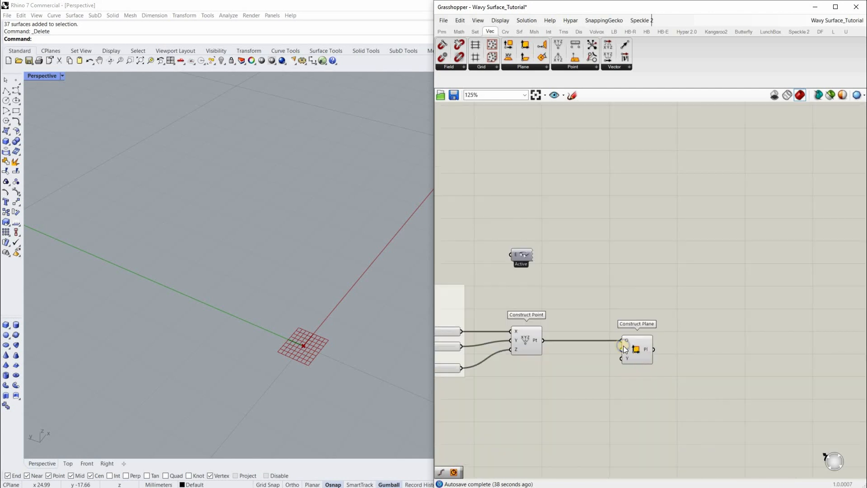
right_click_drag(470, 351, 451, 351)
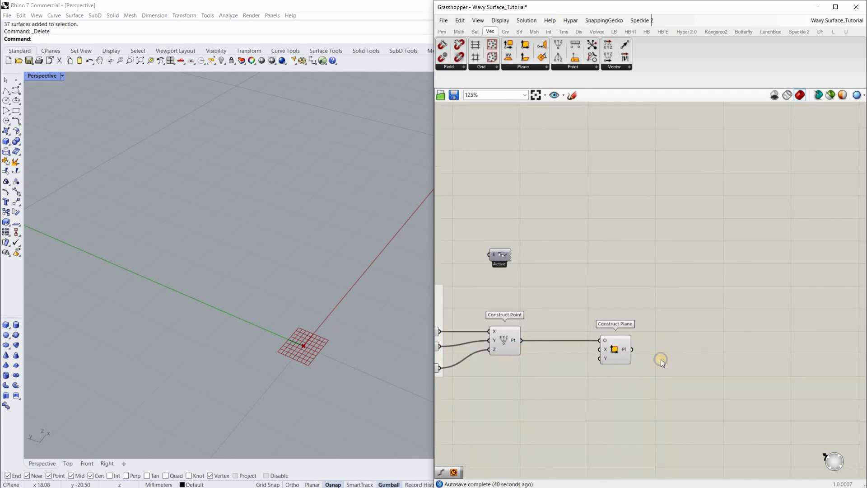
scroll(657, 343, "up", 2)
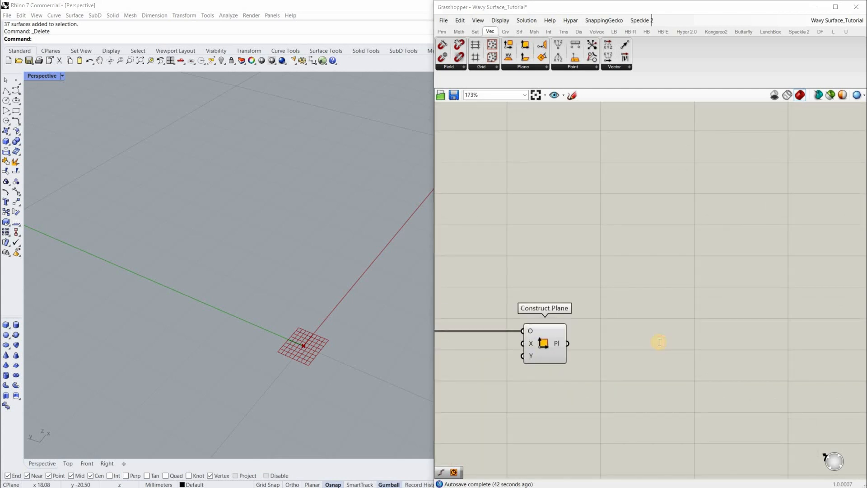
double_click(658, 343)
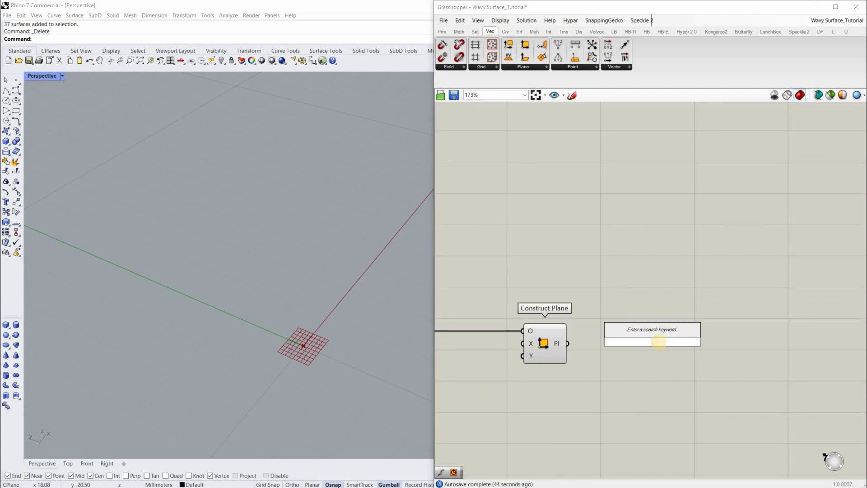
type("Circl")
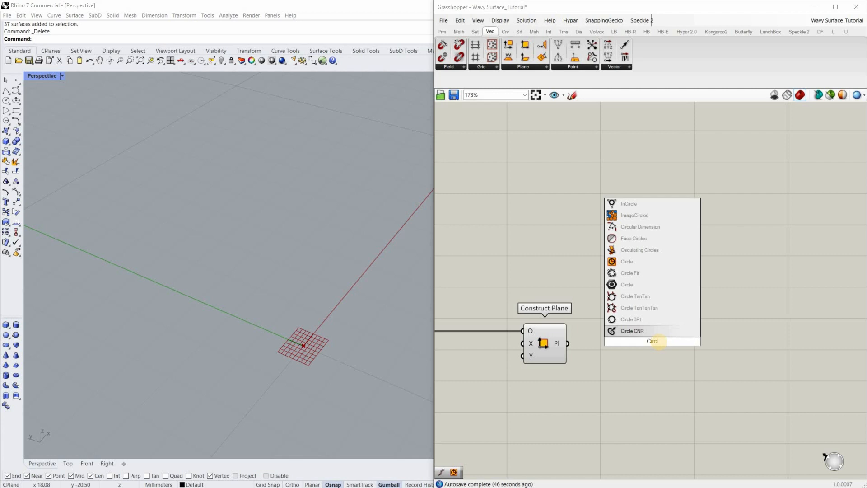
type("e")
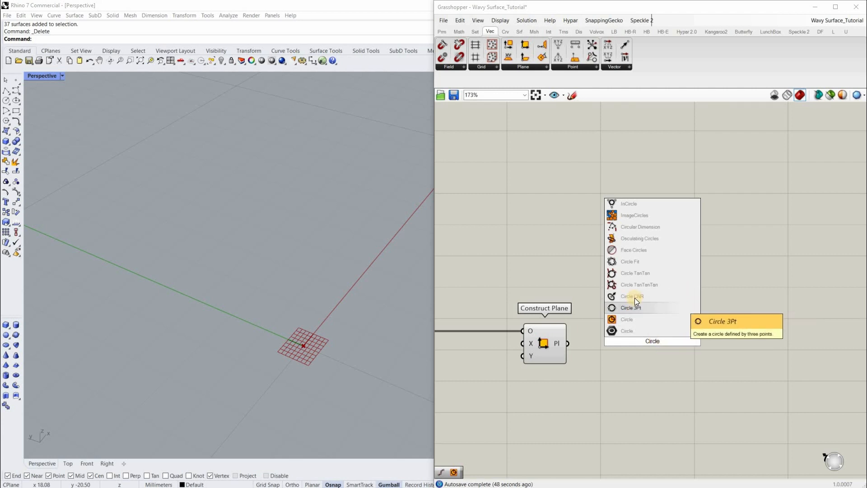
left_click_drag(641, 297, 654, 345)
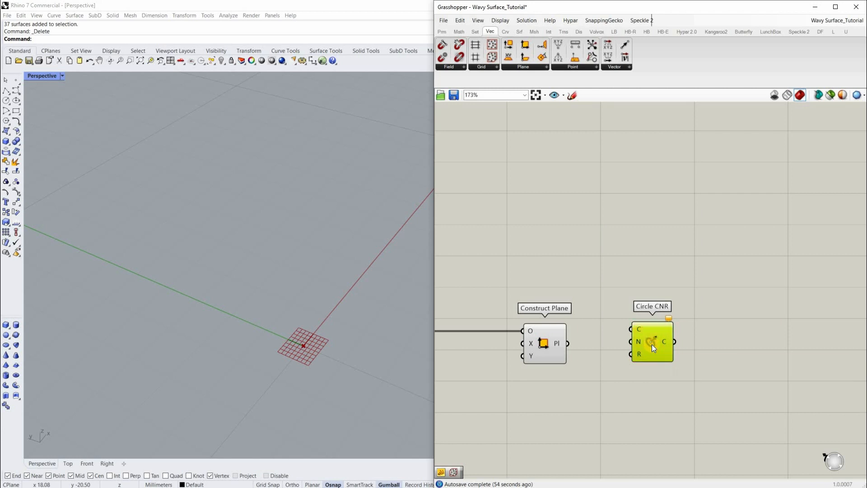
key("Delete")
Add the Circle component defined by base plane and radius on the empty canvas after Construct Plane
double_click(635, 343)
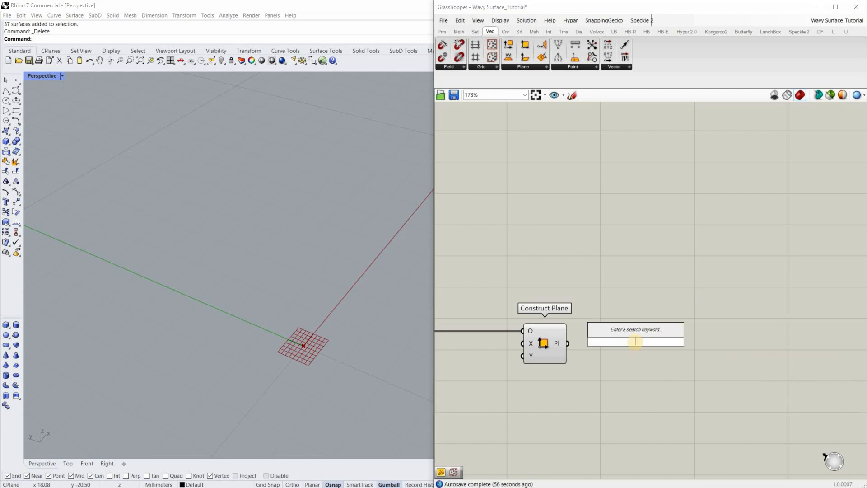
type("circle")
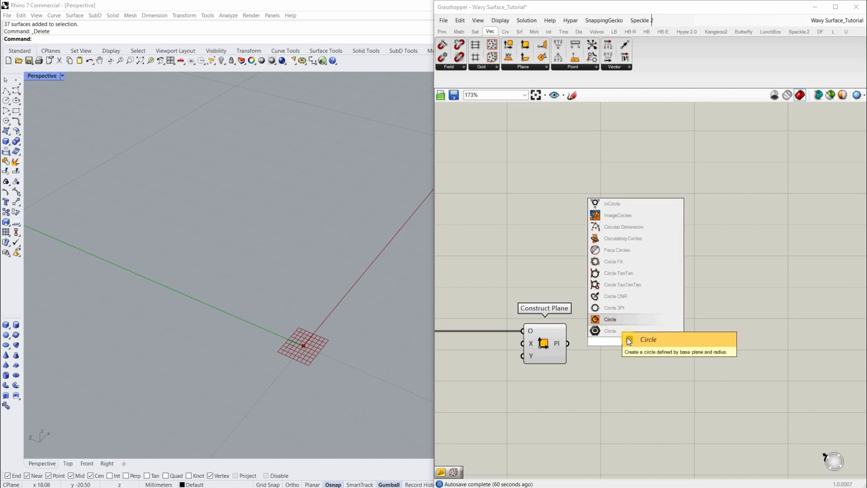
left_click(611, 321)
scroll(620, 334, "up", 3)
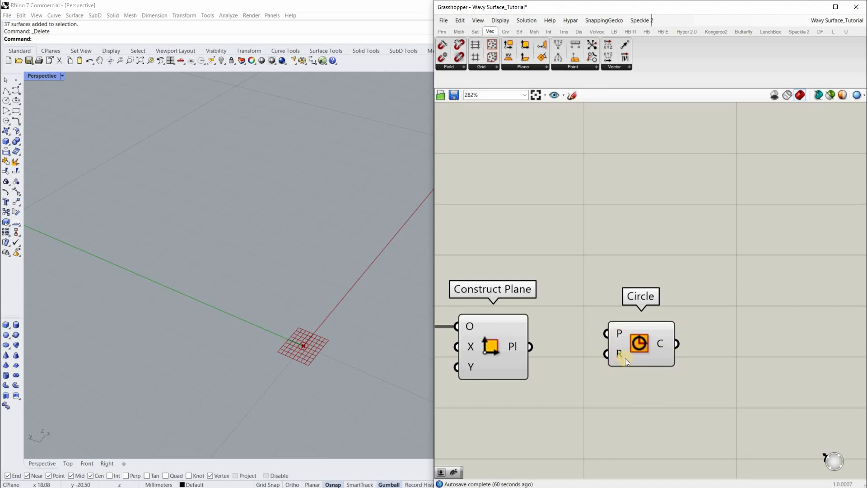
scroll(633, 355, "down", 3)
left_click_drag(632, 355, 637, 351)
scroll(556, 362, "up", 3)
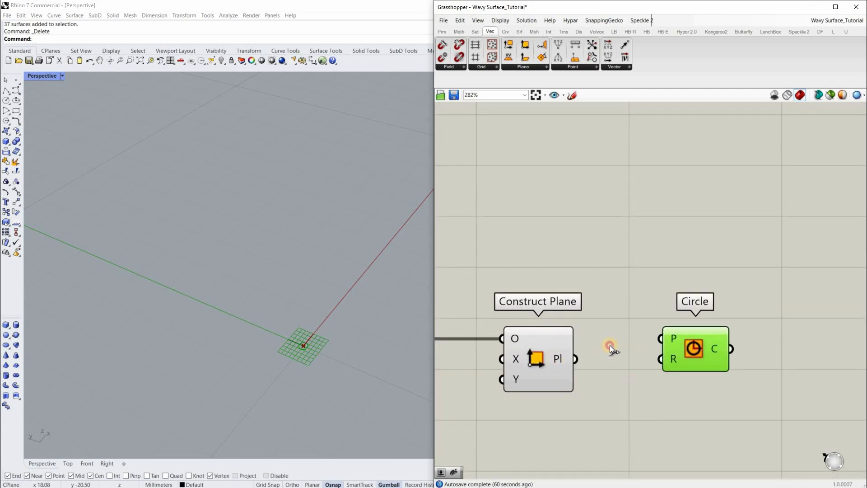
Connect Construct Plane's Pl output to Circle's P input, line the circle component up with the plane component and check the preview in Rhino
left_click_drag(654, 336, 581, 357)
left_click_drag(698, 344, 758, 365)
scroll(735, 360, "down", 4)
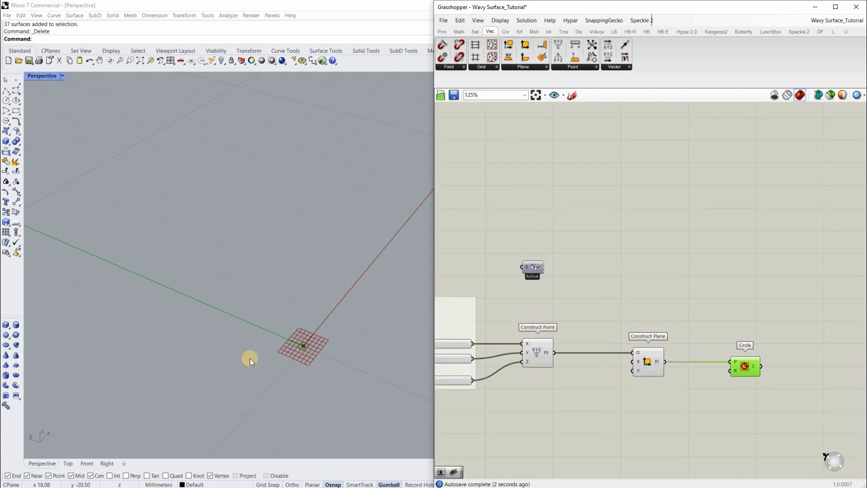
scroll(259, 359, "down", 8)
right_click_drag(354, 322, 368, 298)
scroll(281, 354, "up", 8)
right_click_drag(193, 354, 345, 313)
scroll(344, 313, "down", 8)
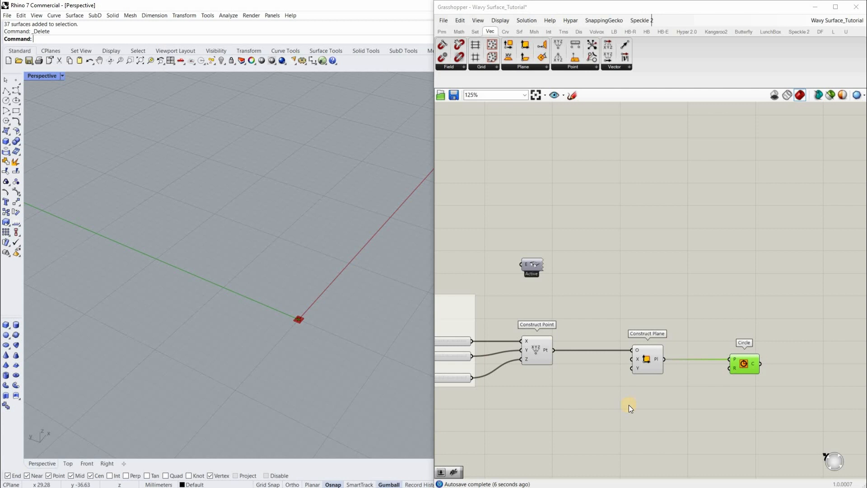
Move the Construct Point, Construct Plane and Circle components together farther away from the Inputs group
right_click_drag(650, 365, 680, 352)
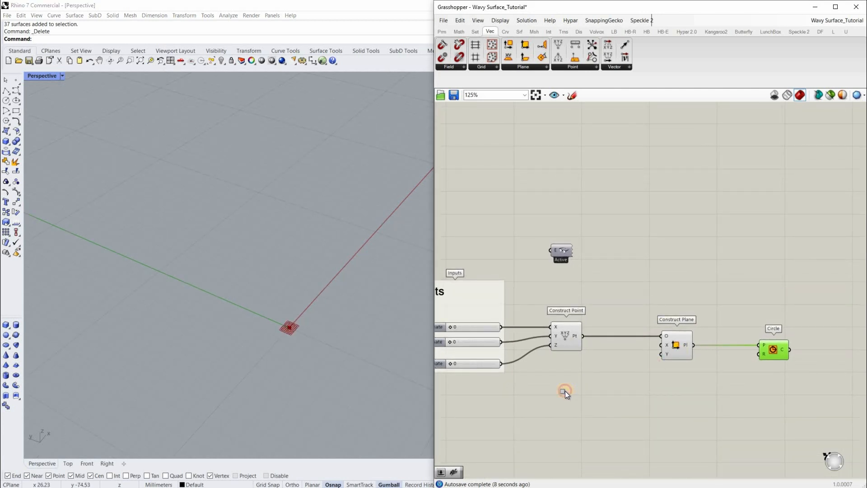
left_click_drag(793, 297, 565, 391)
left_click_drag(571, 347, 630, 342)
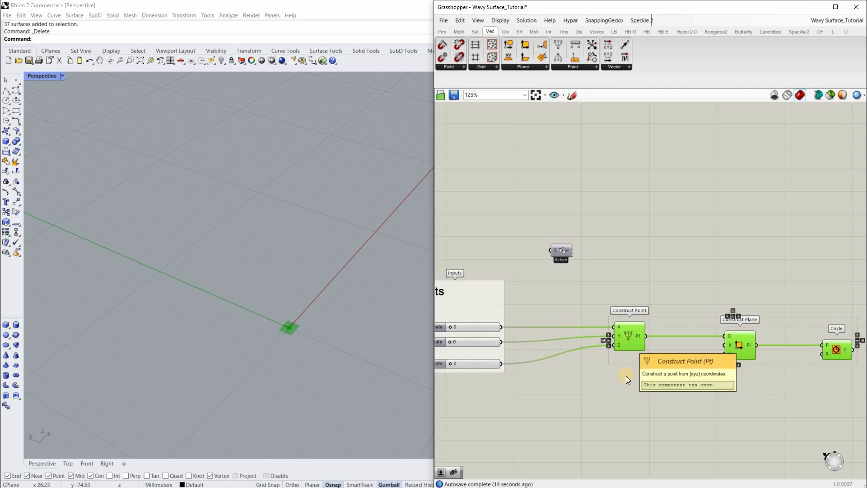
right_click_drag(652, 403, 568, 364)
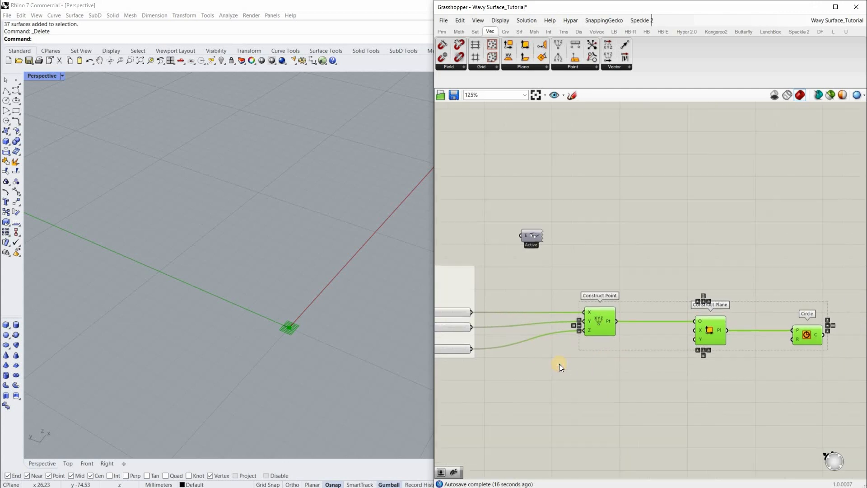
left_click(560, 364)
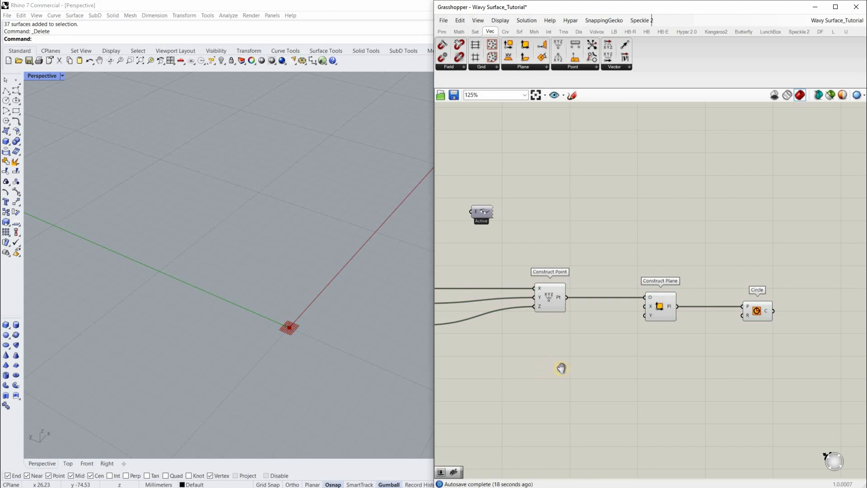
Add a Construct Domain component on the empty canvas below Construct Point
right_click_drag(561, 368, 595, 357)
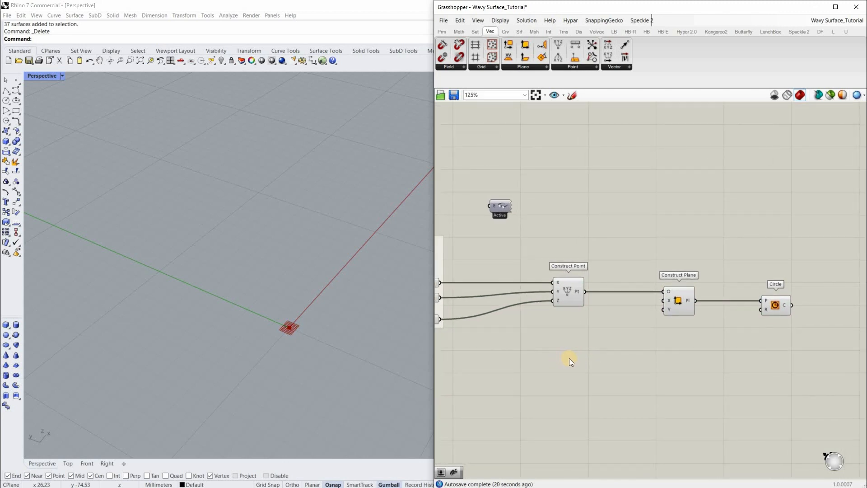
scroll(571, 360, "up", 2)
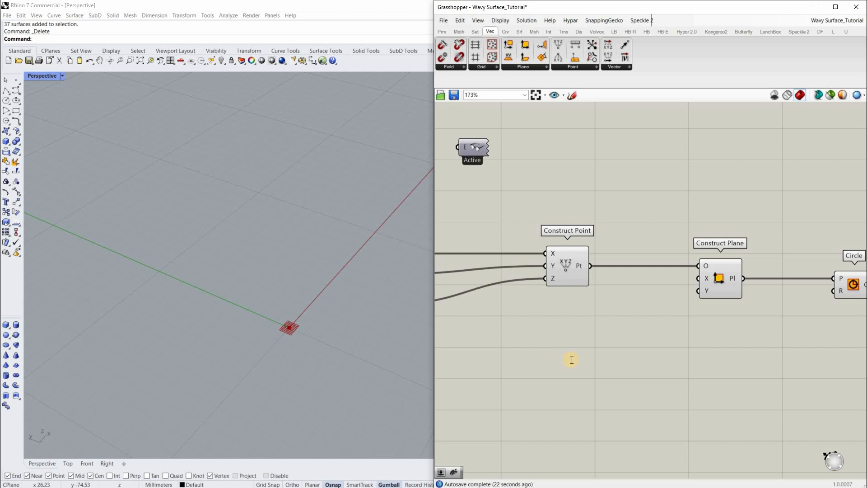
double_click(571, 360)
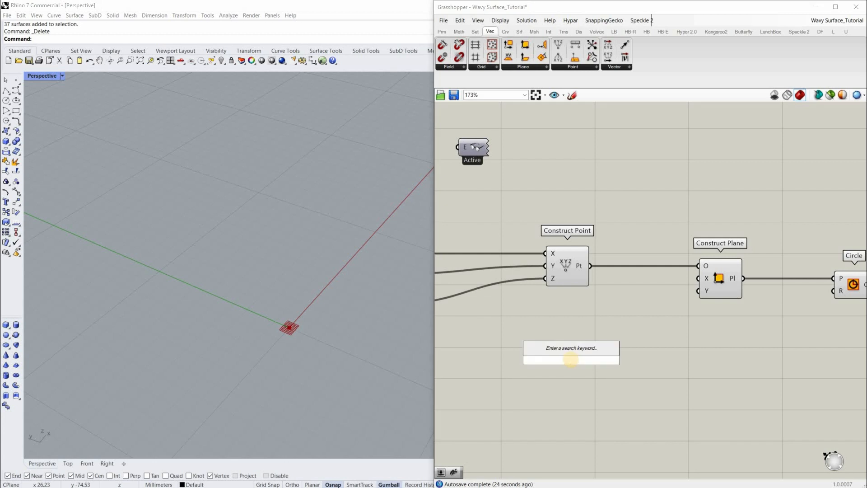
type("construc")
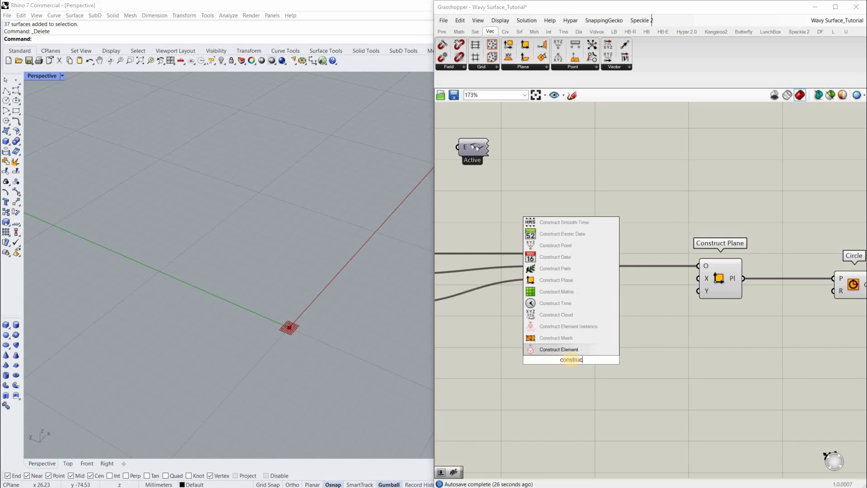
type("t domai")
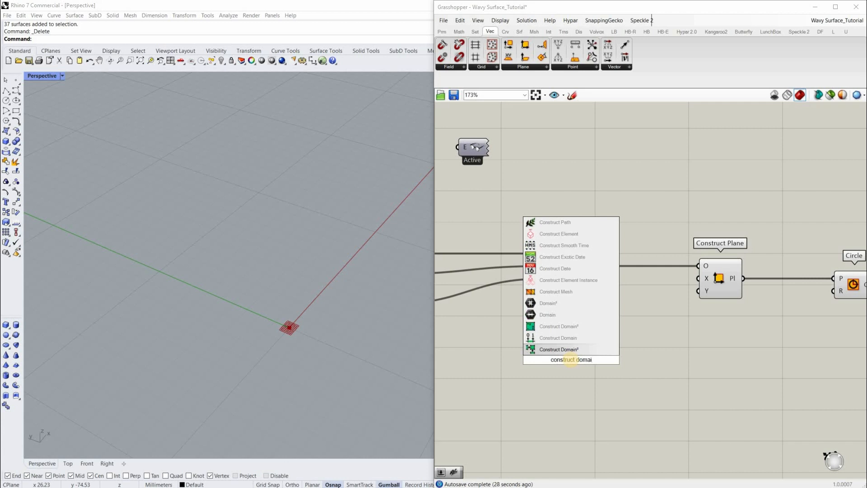
type("n")
key("Up")
key("Return")
Examine the A and B inputs of the Construct Domain component
right_click_drag(521, 391, 562, 392)
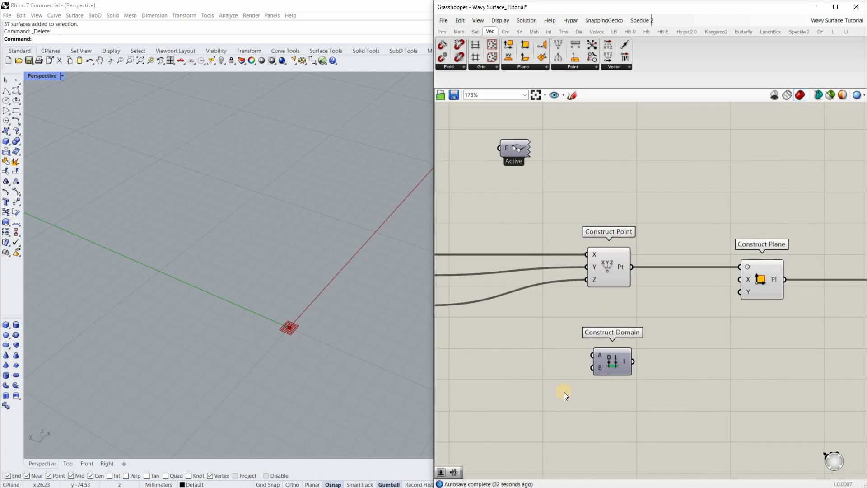
right_click_drag(628, 353, 681, 336)
scroll(672, 340, "down", 3)
scroll(682, 336, "up", 8)
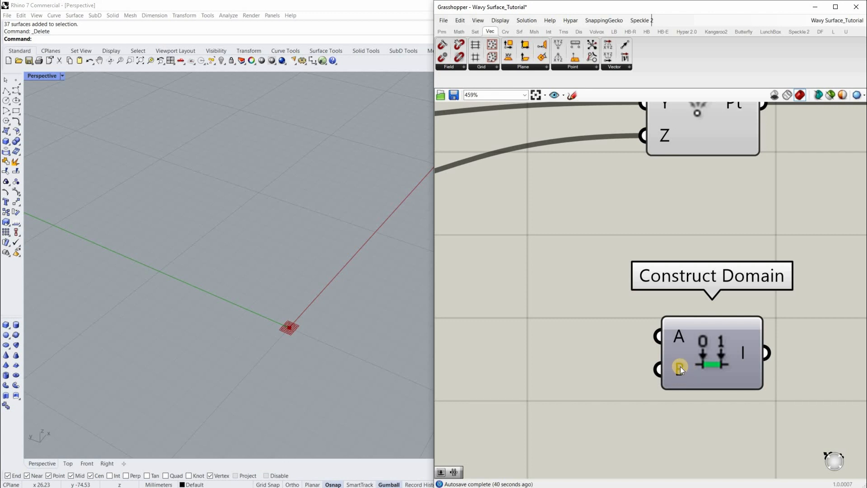
scroll(607, 358, "down", 5)
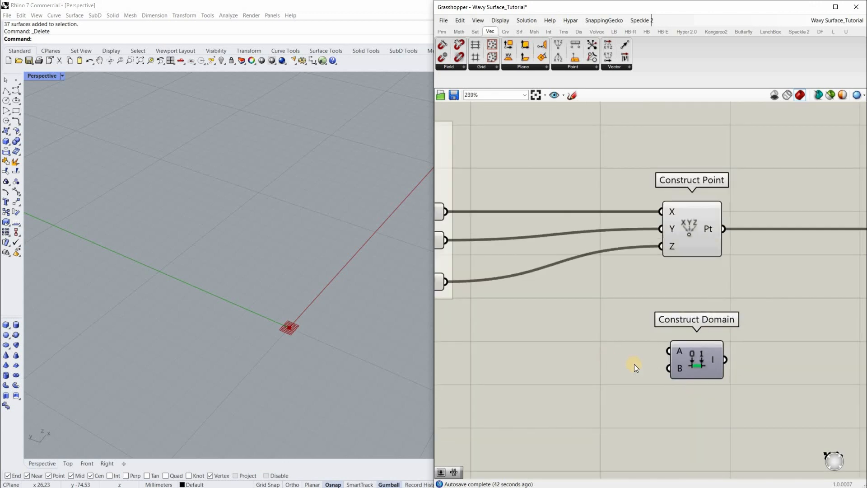
scroll(613, 366, "down", 2)
scroll(600, 381, "up", 7)
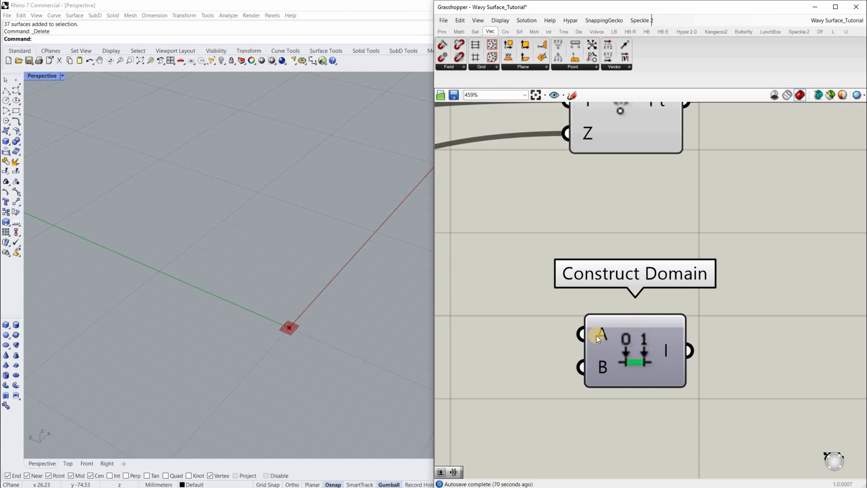
left_click_drag(663, 350, 669, 351)
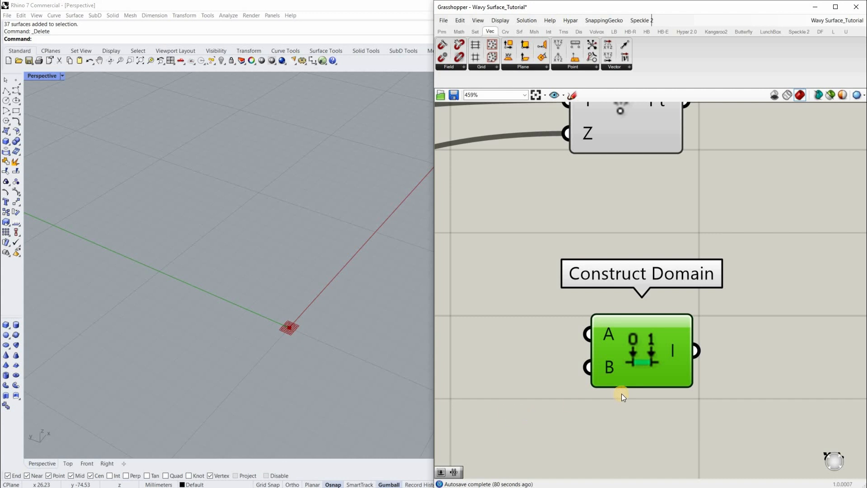
Duplicate the Z coordinate slider onto the empty canvas below the Inputs group
scroll(619, 395, "down", 5)
right_click_drag(592, 403, 610, 397)
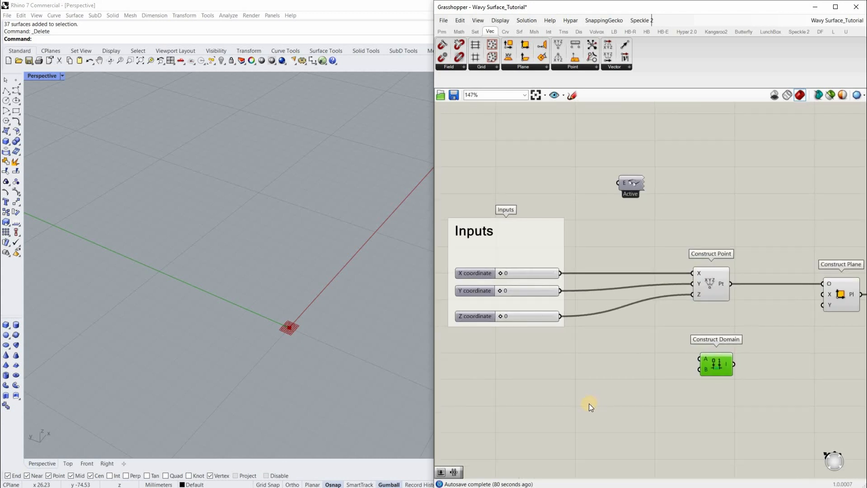
scroll(537, 379, "up", 2)
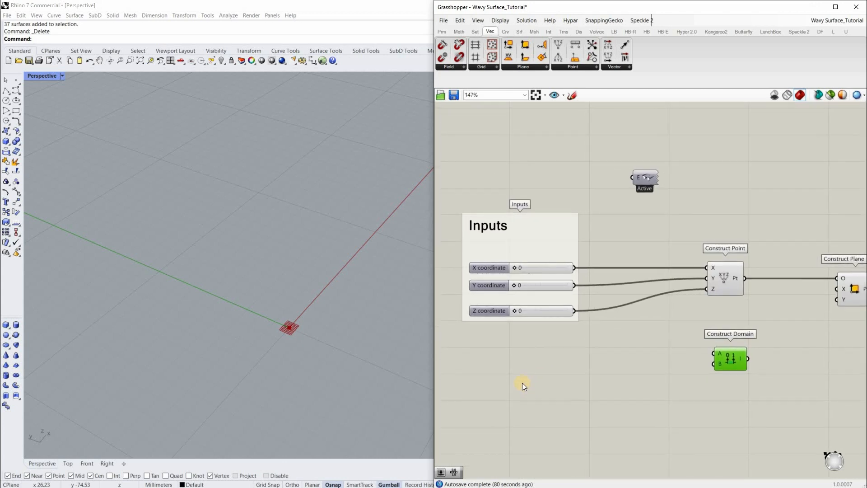
left_click(500, 303)
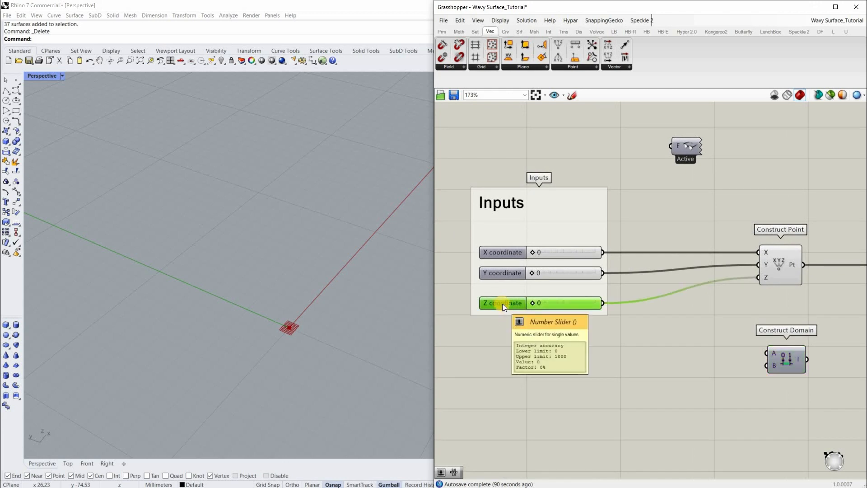
left_click_drag(503, 309, 488, 386, "alt")
scroll(510, 361, "up", 4)
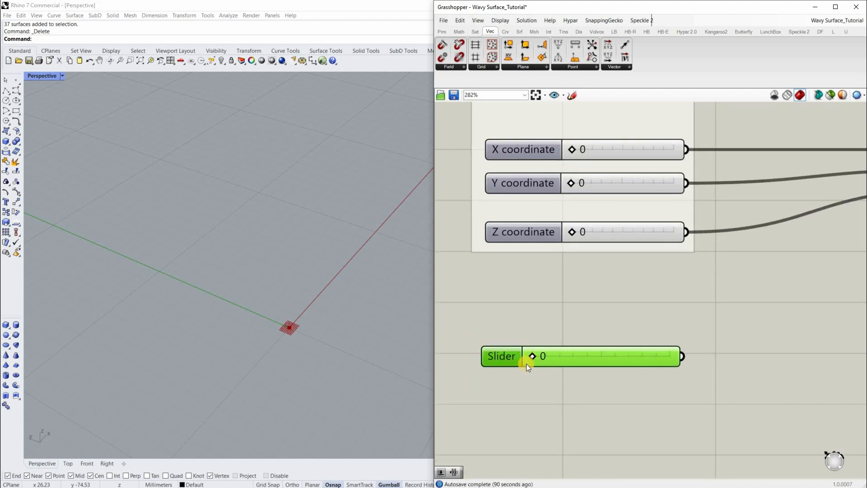
Set the duplicated slider's numeric domain to a minimum of 50 and a maximum of 500
double_click(505, 353)
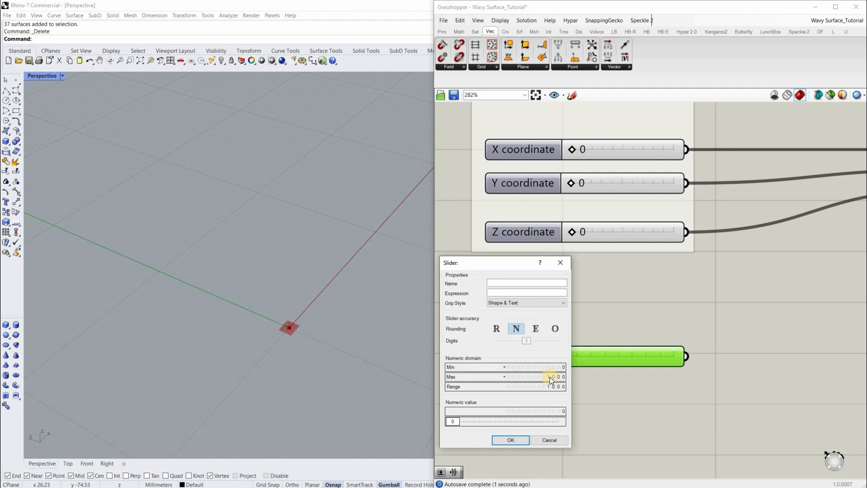
double_click(493, 368)
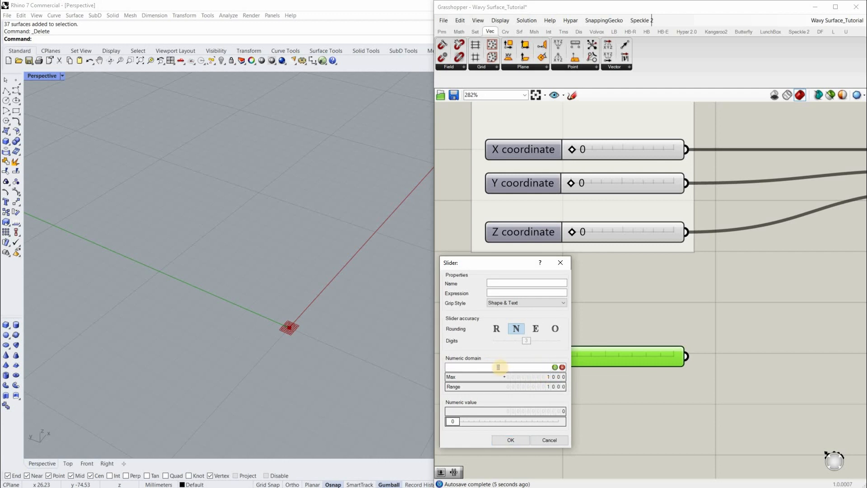
type("50")
left_click(551, 376)
double_click(489, 378)
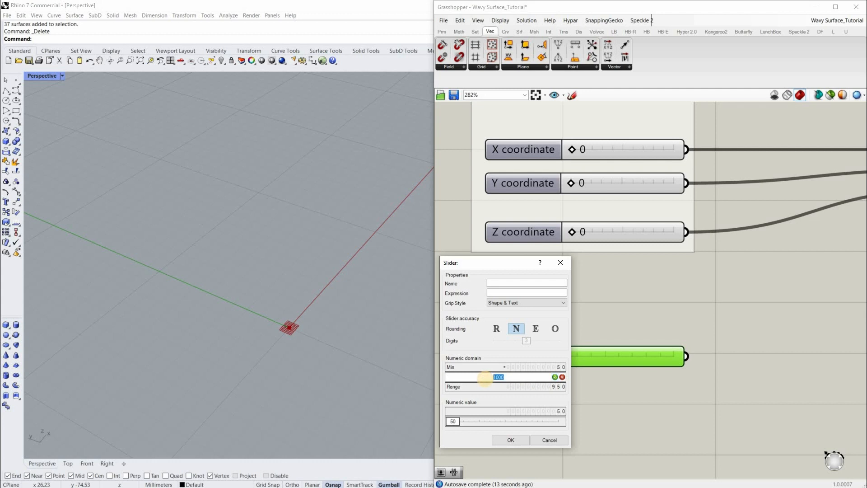
type("500")
left_click(511, 440)
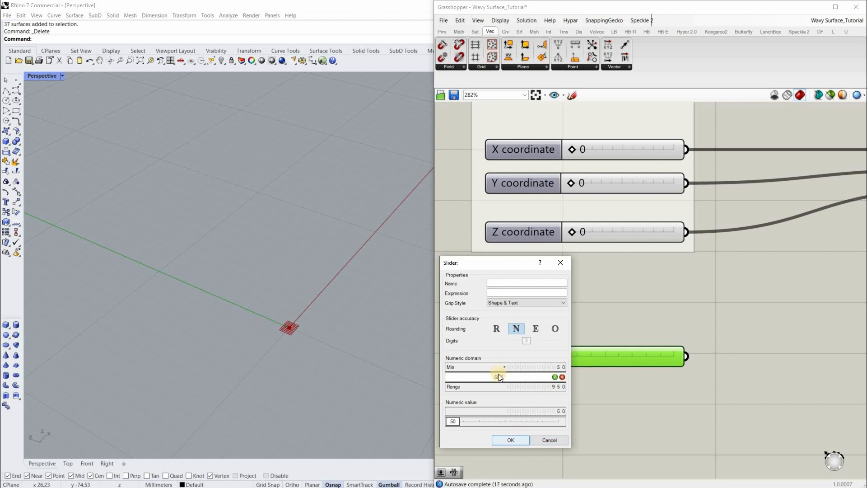
Rename the new slider below the Inputs group as Inner Radius
scroll(503, 363, "down", 3)
scroll(502, 362, "up", 2)
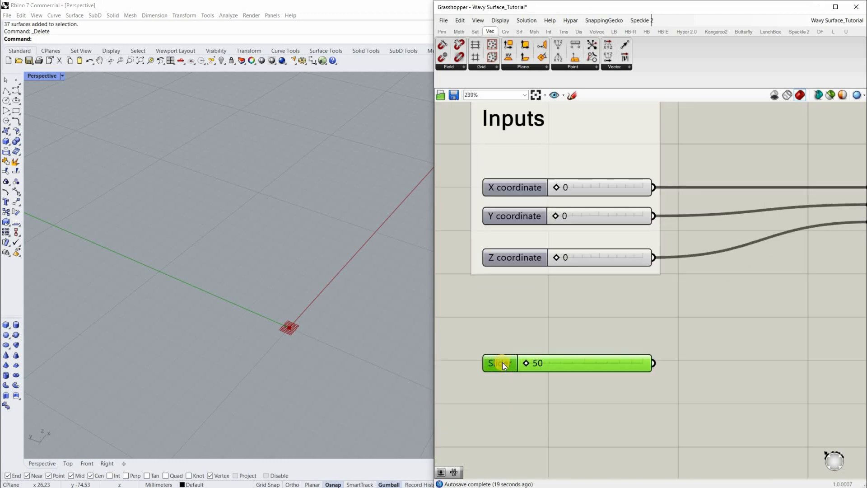
right_click(502, 362)
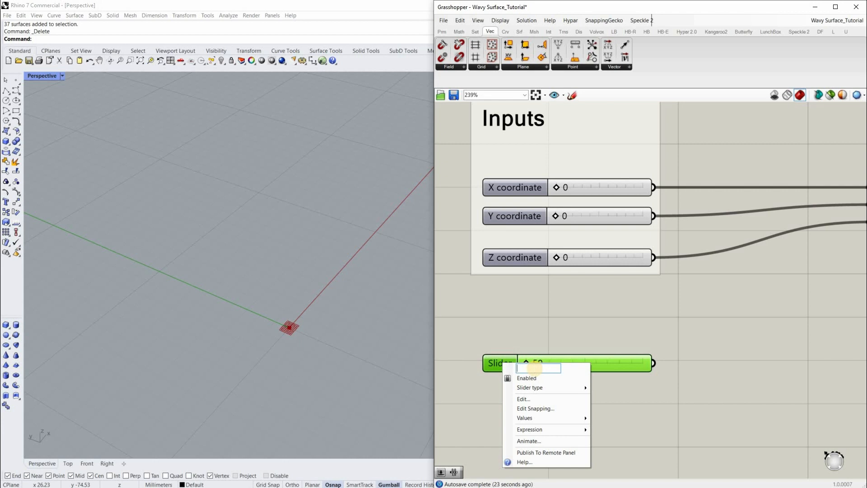
type("Inner Radius")
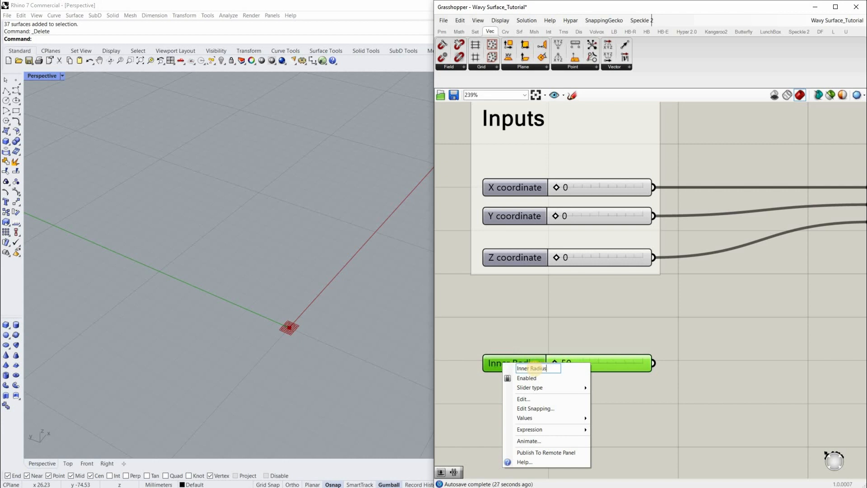
key("Return")
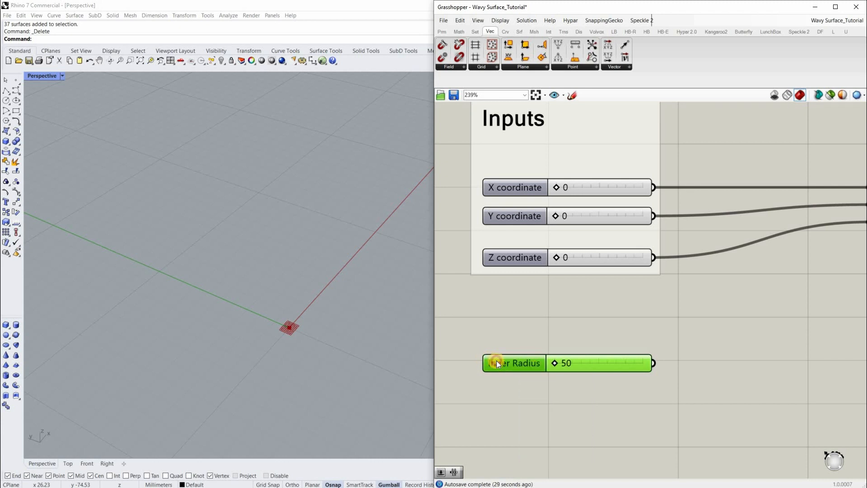
Duplicate the Inner Radius slider and place the copy directly below it
scroll(497, 360, "down", 2)
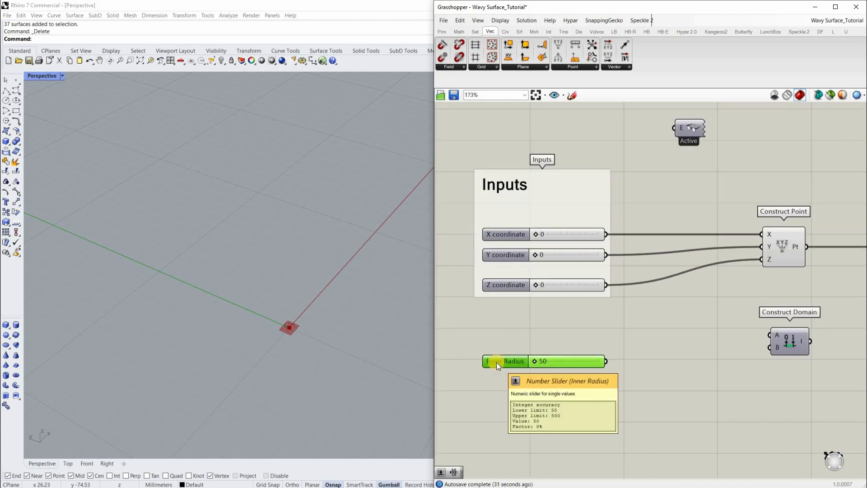
key("ctrl+c")
key("ctrl+v")
left_click_drag(499, 368, 503, 384)
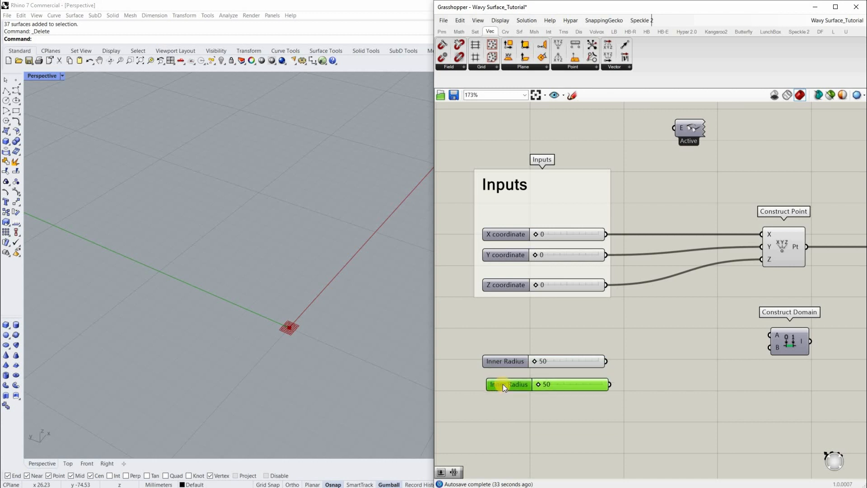
Rename the duplicated slider as Outer Radius in its slider settings
scroll(505, 383, "up", 2)
double_click(538, 384)
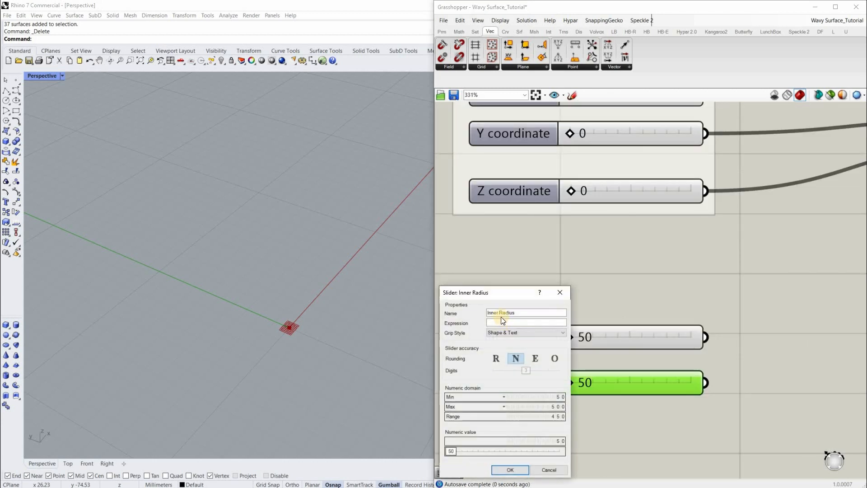
left_click(488, 312)
double_click(492, 313)
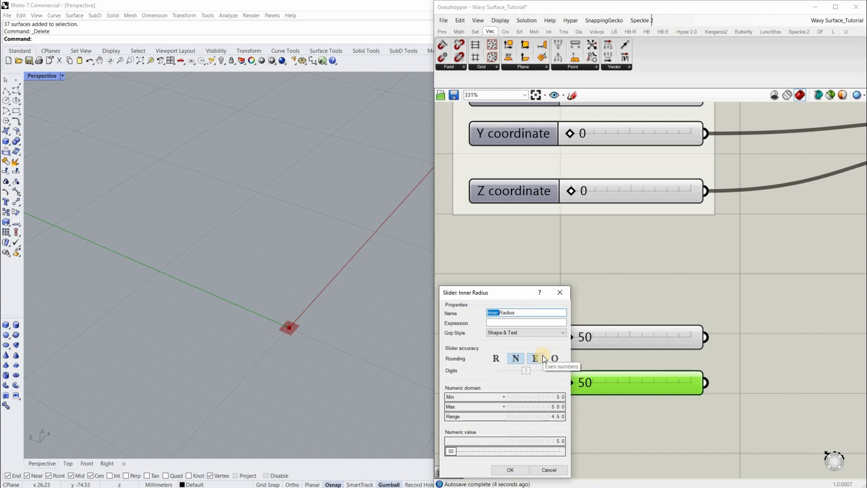
key("BackSpace")
type("Outer Radius")
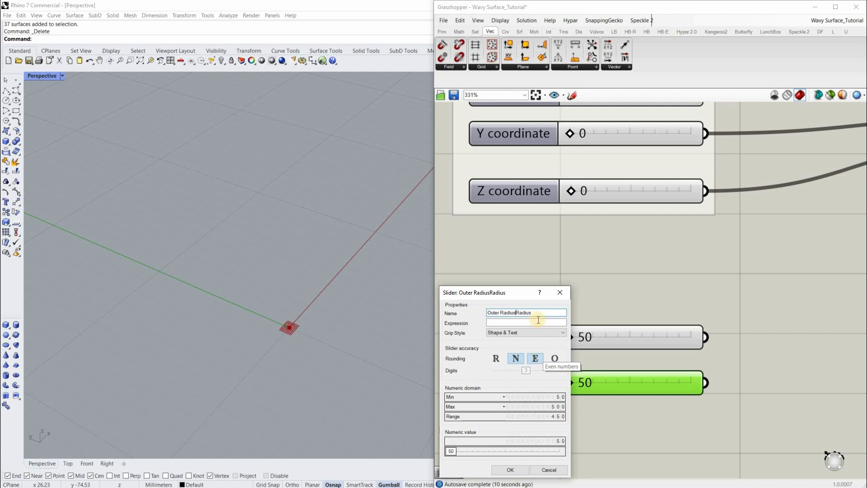
key("BackSpace")
key("BackSpace")
key("BackSpace")
key("BackSpace")
key("BackSpace")
key("BackSpace")
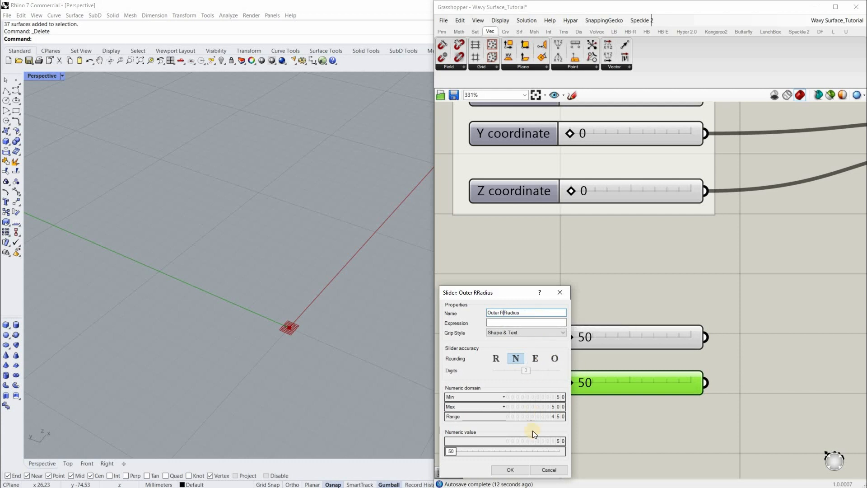
key("Return")
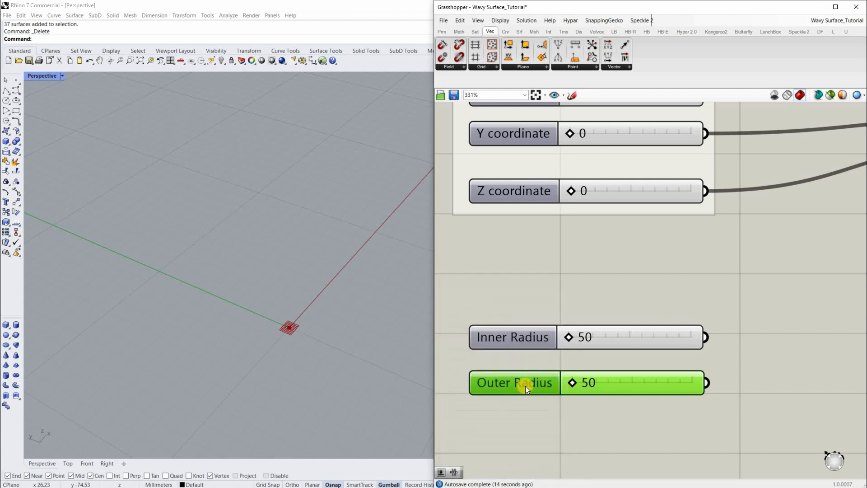
Set the Outer Radius slider's numeric domain to a minimum of 505 and a maximum of 1000
double_click(580, 397)
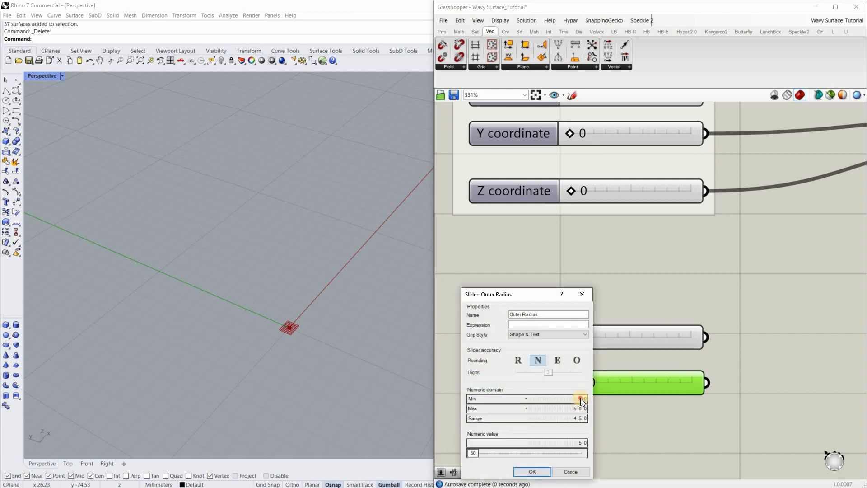
double_click(529, 398)
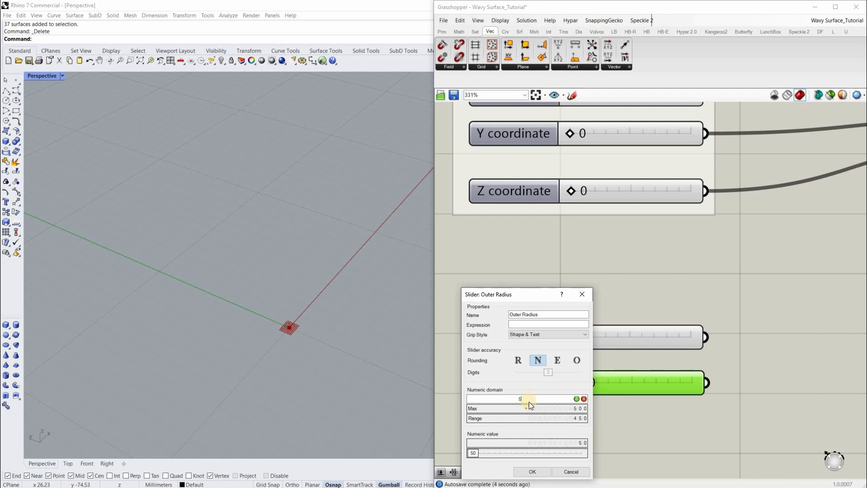
type("5")
left_click(577, 399)
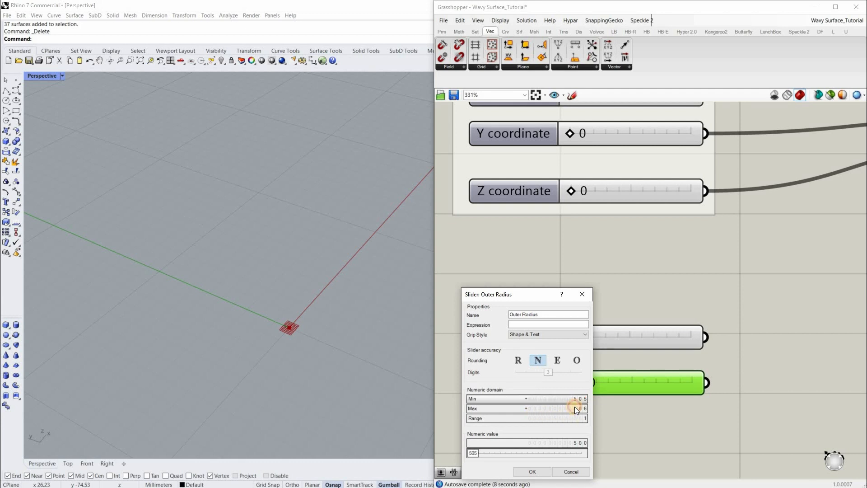
double_click(539, 408)
type("1000")
left_click(576, 408)
Test the Inner Radius and Outer Radius sliders by moving them between the ends of their ranges
left_click_drag(571, 337, 701, 341)
left_click_drag(708, 384, 571, 383)
left_click_drag(696, 339, 638, 340)
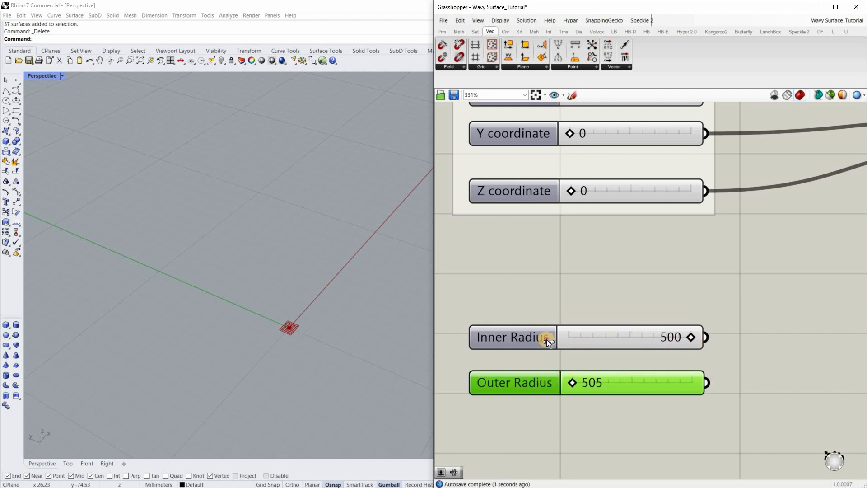
Connect the Inner Radius slider to input A of Construct Domain and align the component with the slider
scroll(542, 384, "down", 4)
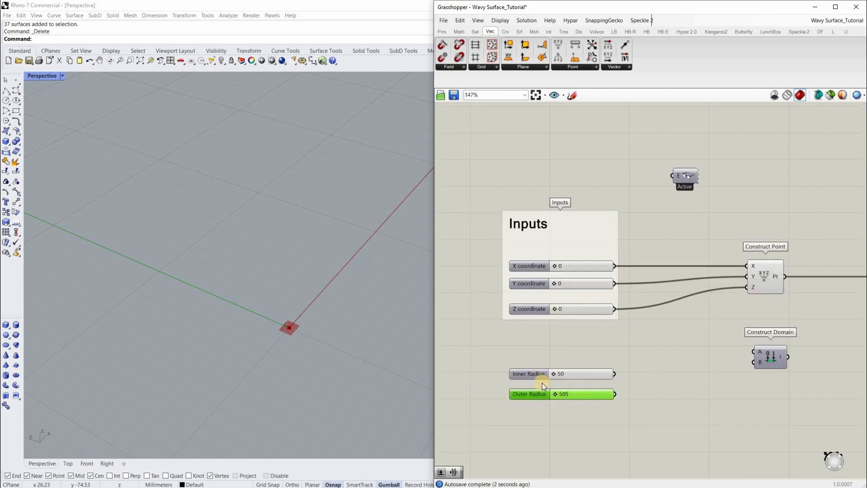
scroll(508, 377, "up", 3)
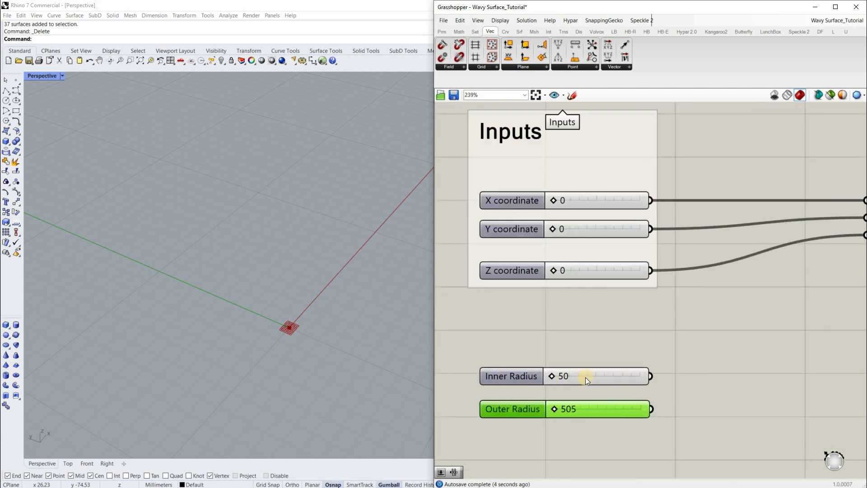
scroll(587, 378, "down", 3)
left_click_drag(699, 357, 698, 357)
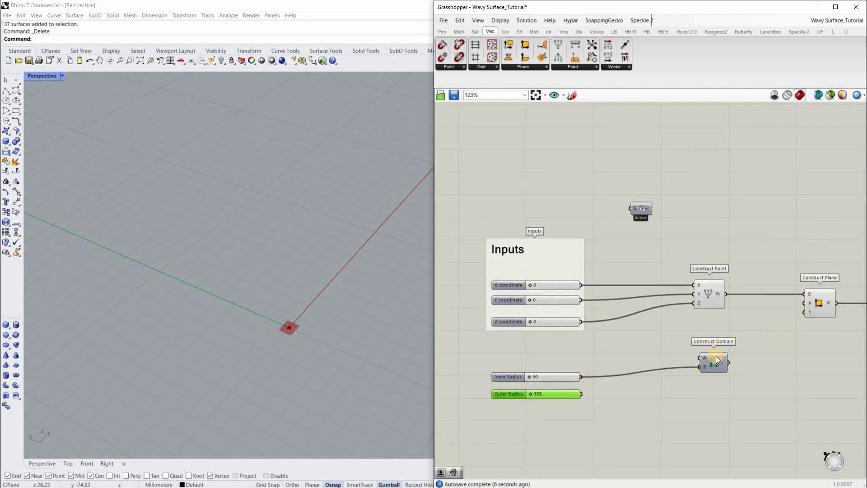
scroll(714, 375, "up", 3)
left_click(716, 389)
left_click_drag(717, 389, 686, 387)
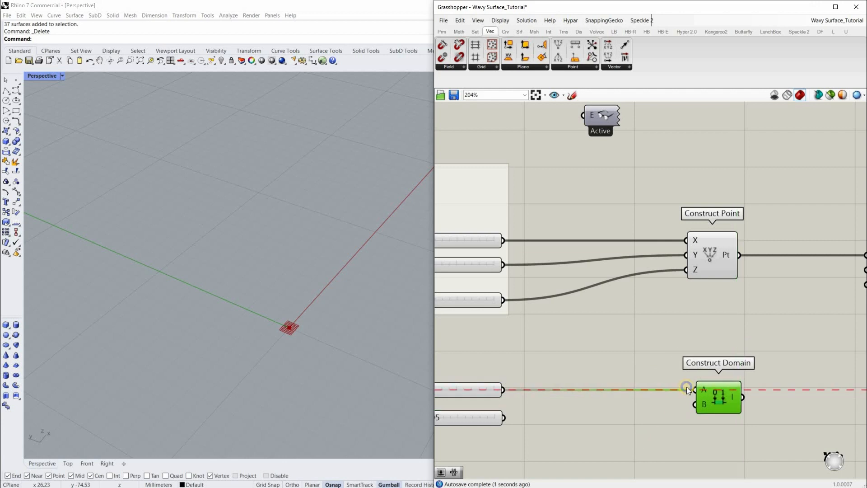
Connect the Outer Radius slider to input B of the Construct Domain component
right_click_drag(503, 420, 550, 365)
left_click_drag(720, 364, 740, 350)
right_click_drag(478, 364, 535, 346)
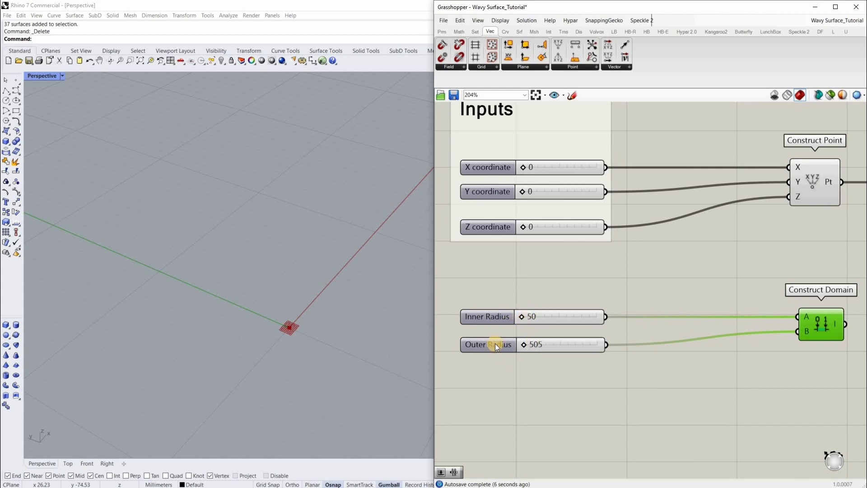
Add a Range component on the empty canvas next to the output of Construct Domain
scroll(651, 355, "down", 2)
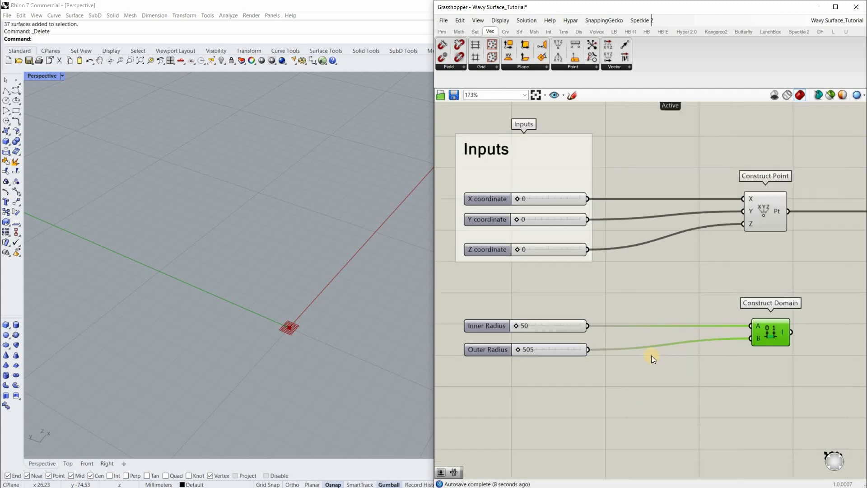
right_click_drag(723, 357, 670, 367)
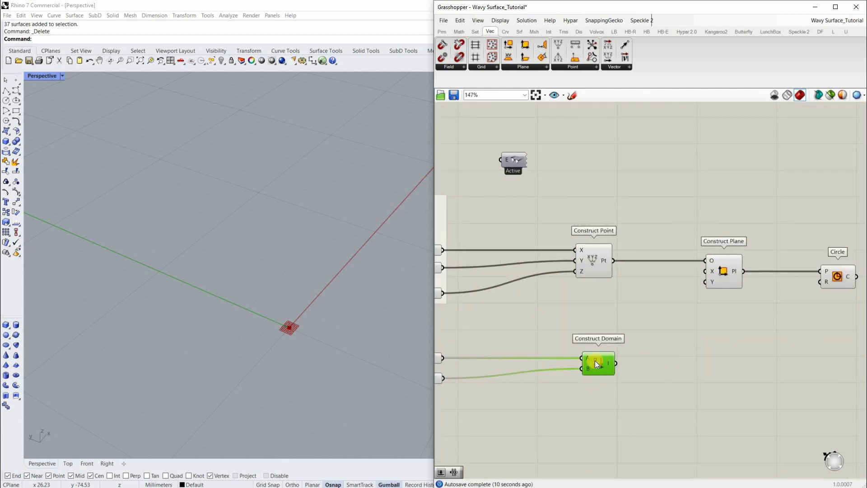
scroll(678, 365, "up", 2)
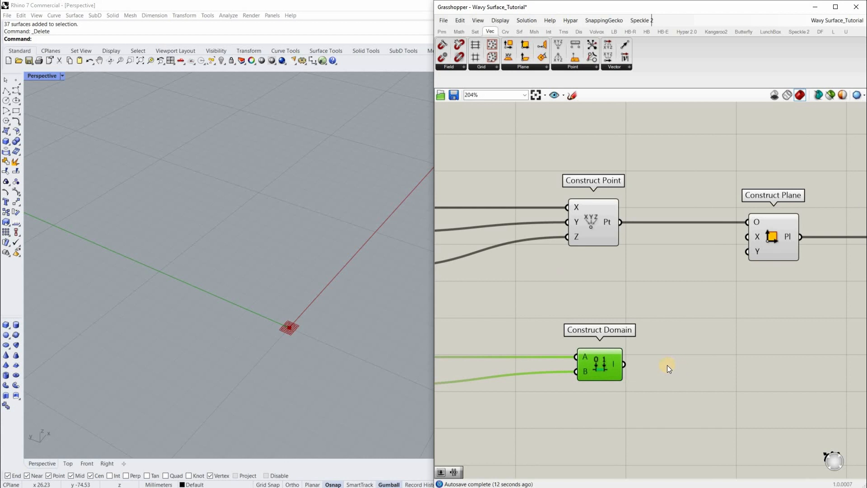
right_click_drag(677, 364, 712, 352)
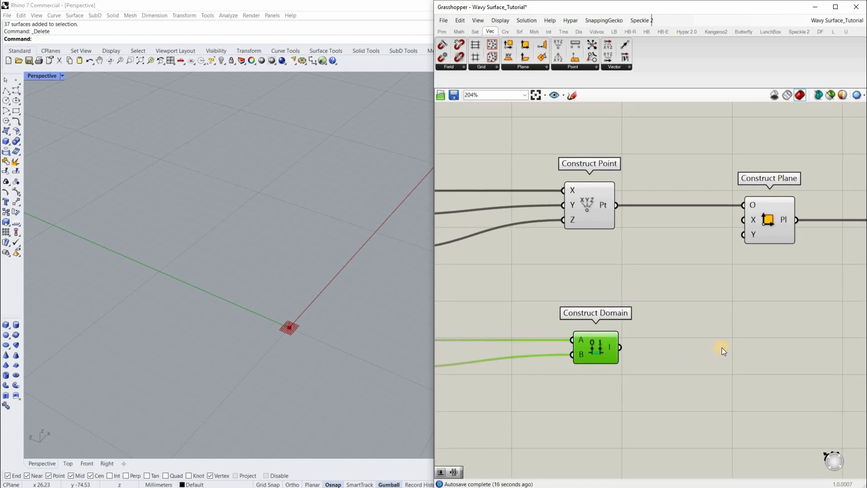
double_click(722, 348)
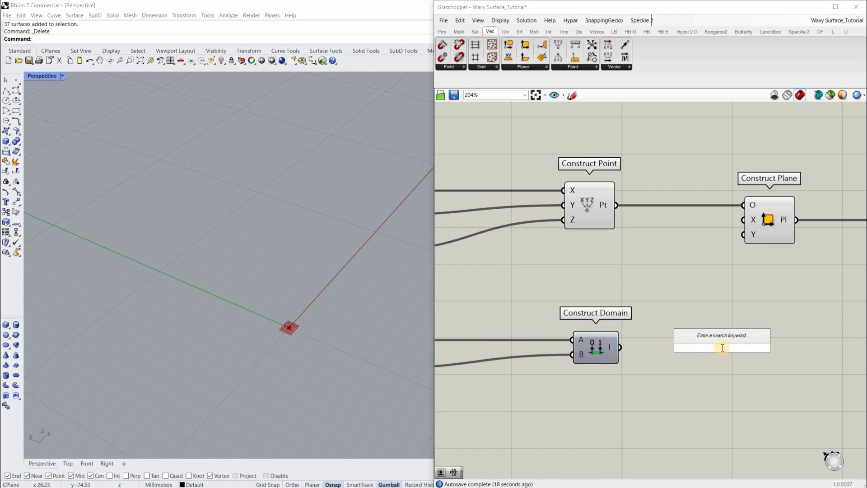
type("ra")
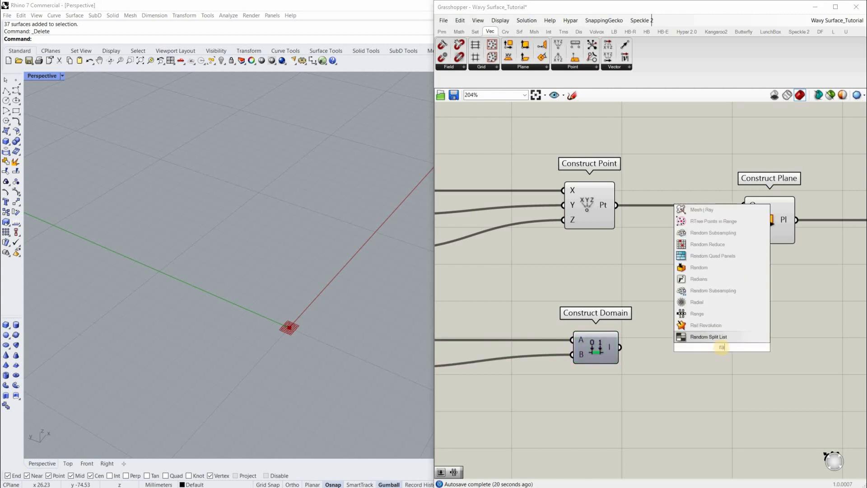
type("nge")
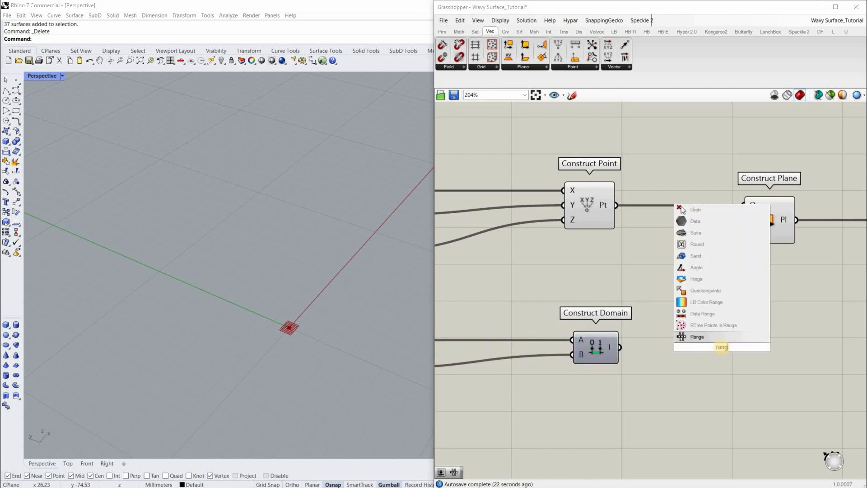
left_click(701, 338)
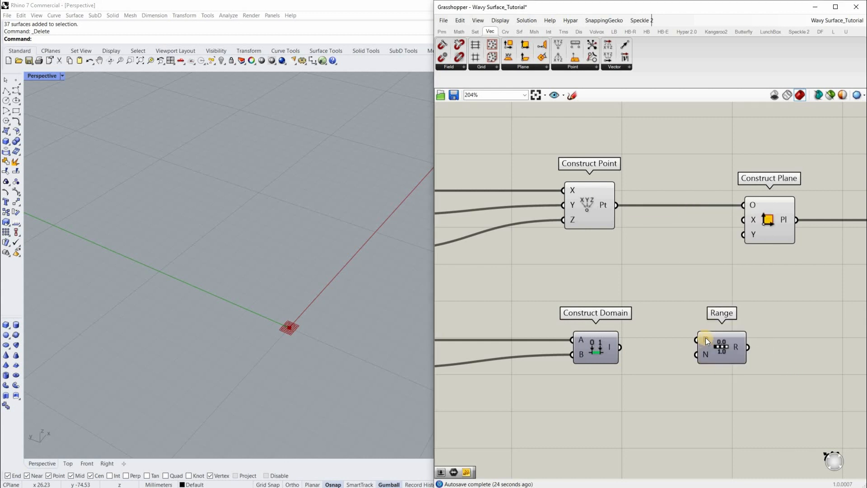
Examine the Domain (D) input of the Range component
scroll(706, 338, "up", 4)
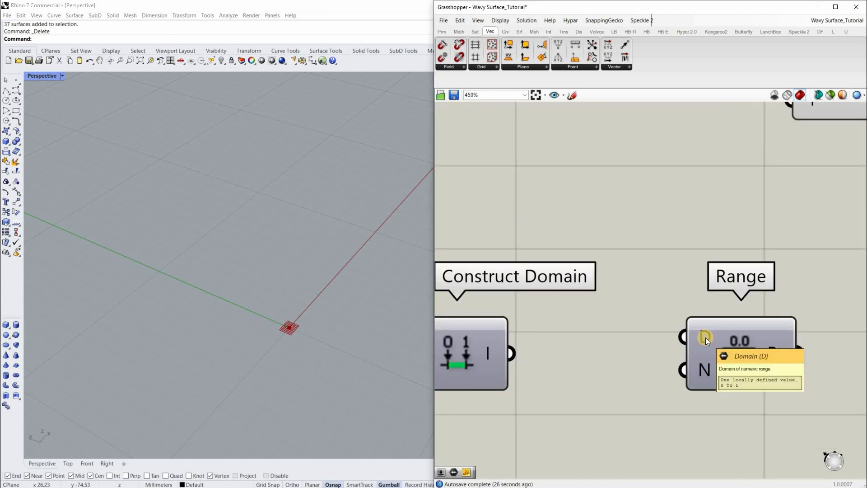
scroll(705, 337, "up", 1)
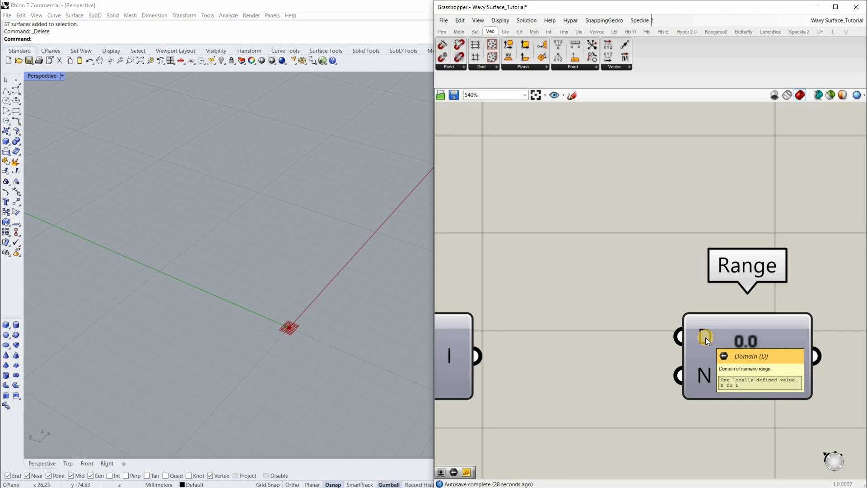
scroll(582, 343, "down", 3)
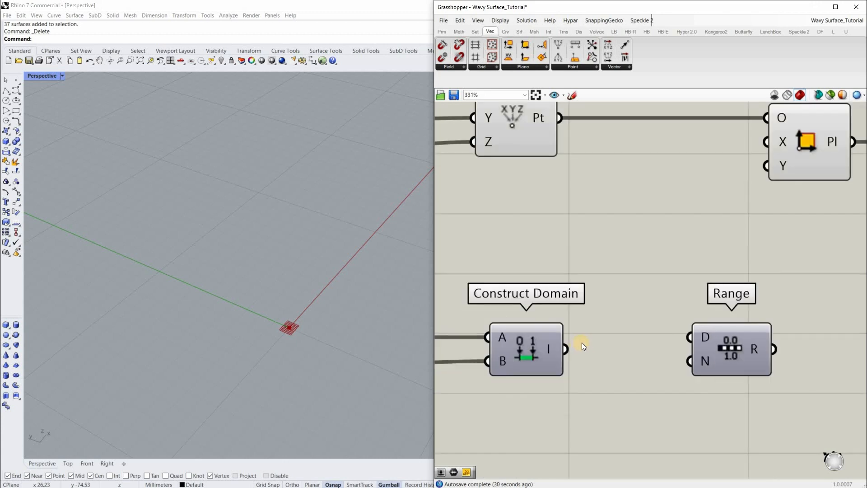
Connect the Construct Domain output to the Domain (D) input of Range and check its Steps (N) input
mouse_move(581, 342)
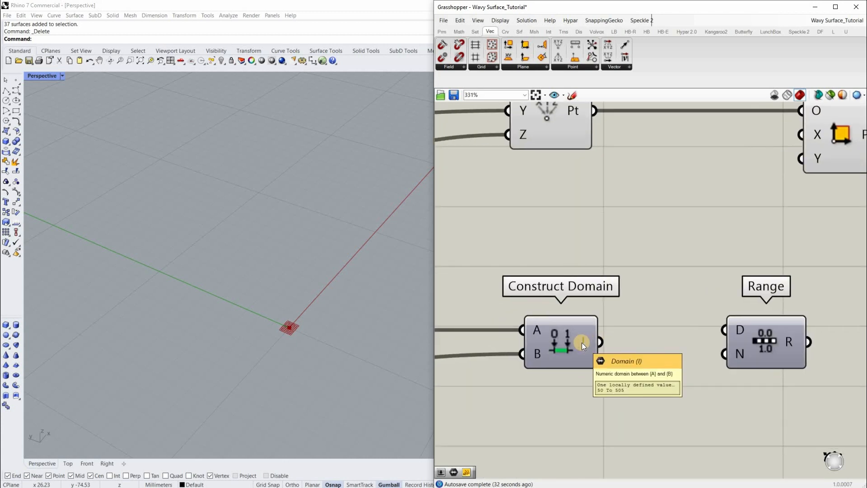
left_click_drag(601, 342, 714, 324)
left_click_drag(787, 348, 801, 348)
scroll(677, 338, "down", 3)
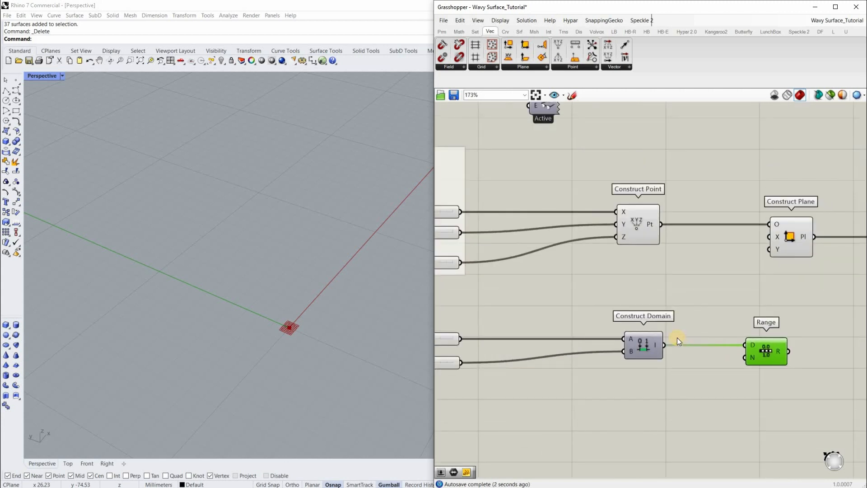
scroll(679, 334, "up", 1)
mouse_move(679, 335)
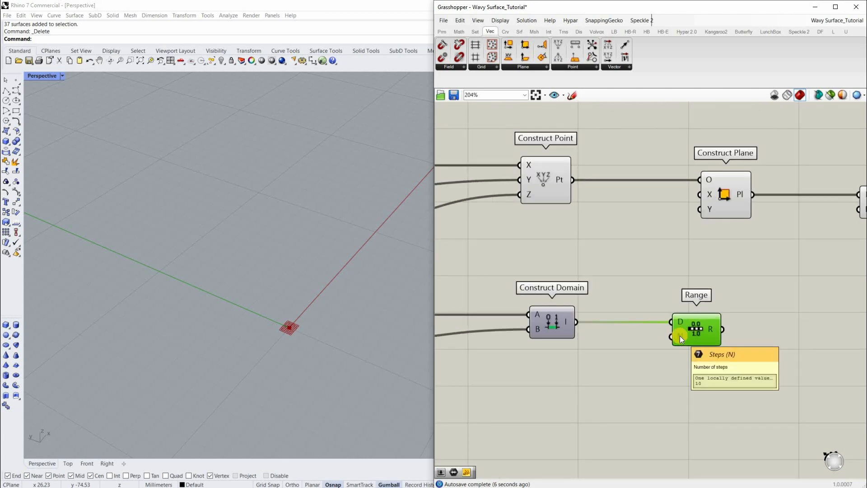
scroll(679, 335, "up", 3)
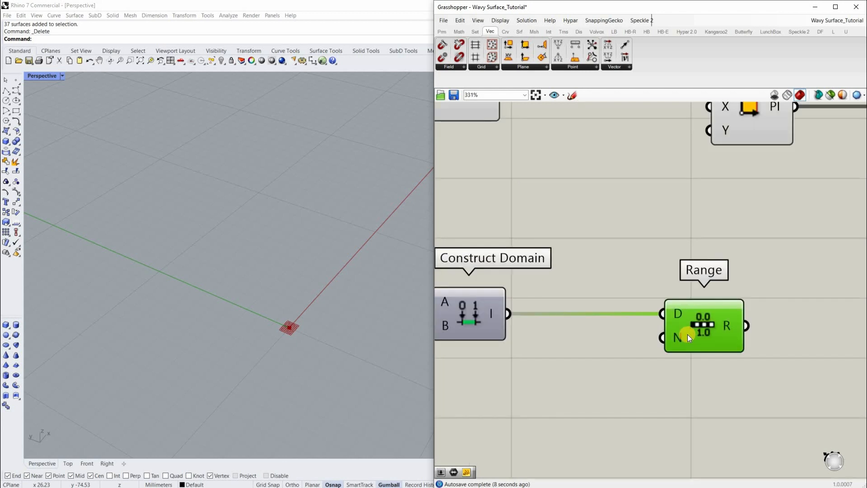
mouse_move(725, 329)
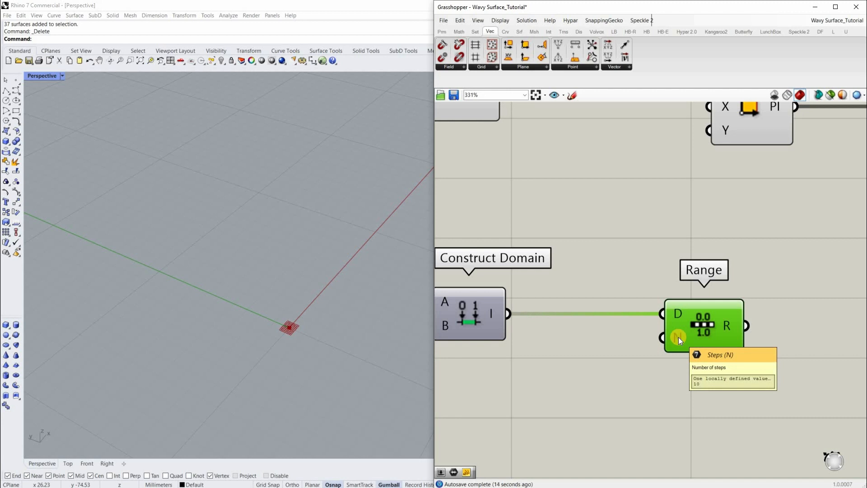
Add a Number Slider on the empty canvas below the Outer Radius slider
scroll(534, 367, "down", 5)
right_click_drag(543, 324, 575, 317)
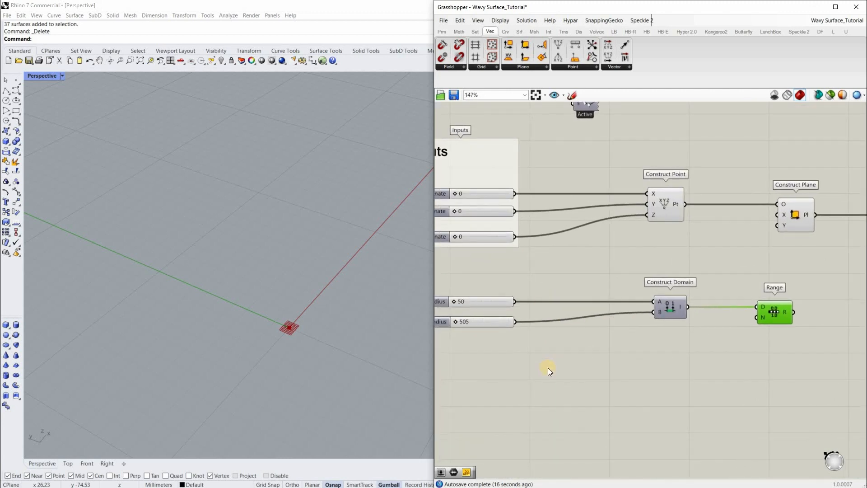
right_click_drag(548, 368, 638, 361)
scroll(539, 357, "up", 2)
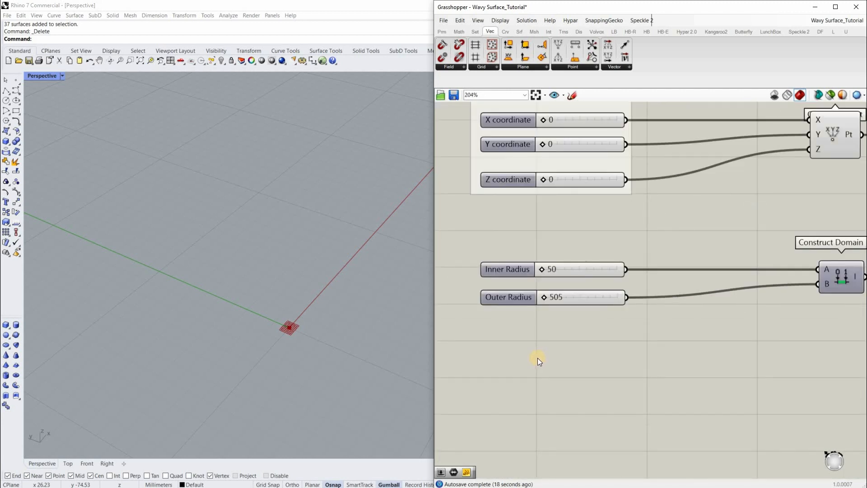
right_click(528, 348)
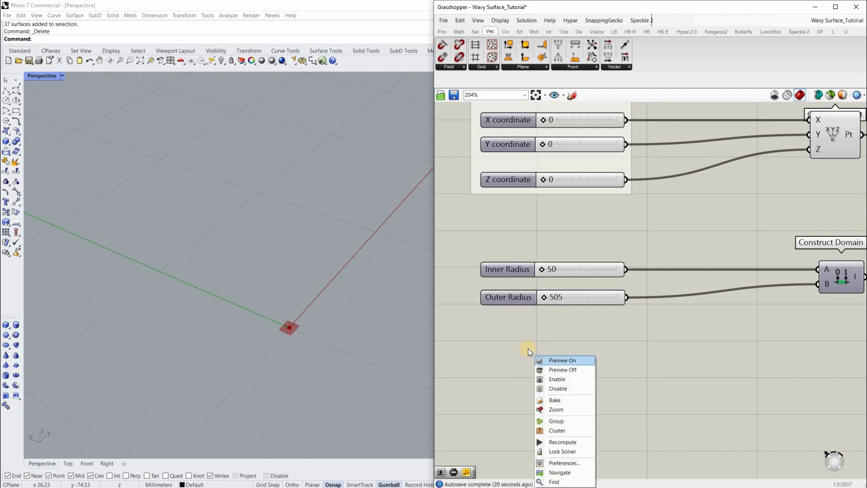
key("Escape")
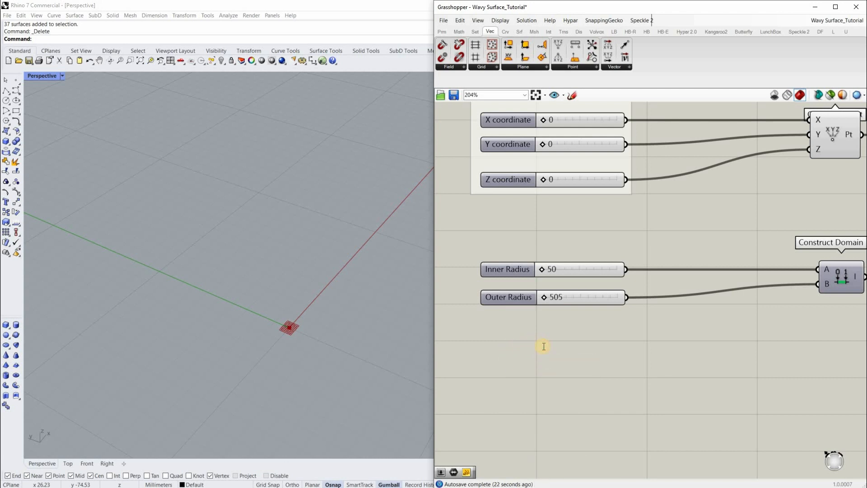
double_click(544, 347)
type("number")
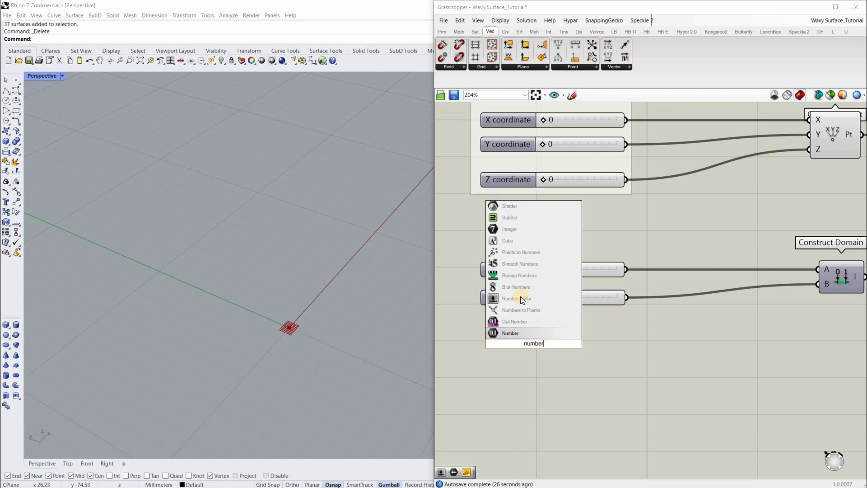
key("Up")
key("Up")
key("Up")
key("Return")
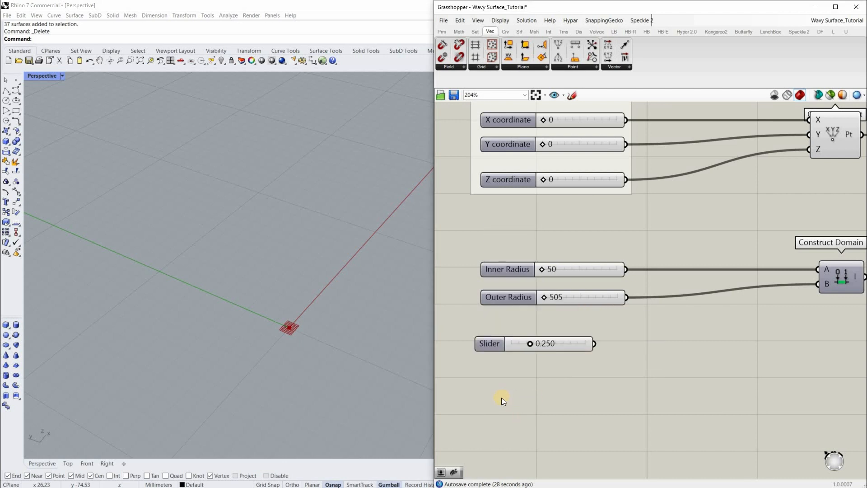
Search the available components for "integer slider" without adding one
right_click(502, 398)
double_click(502, 397)
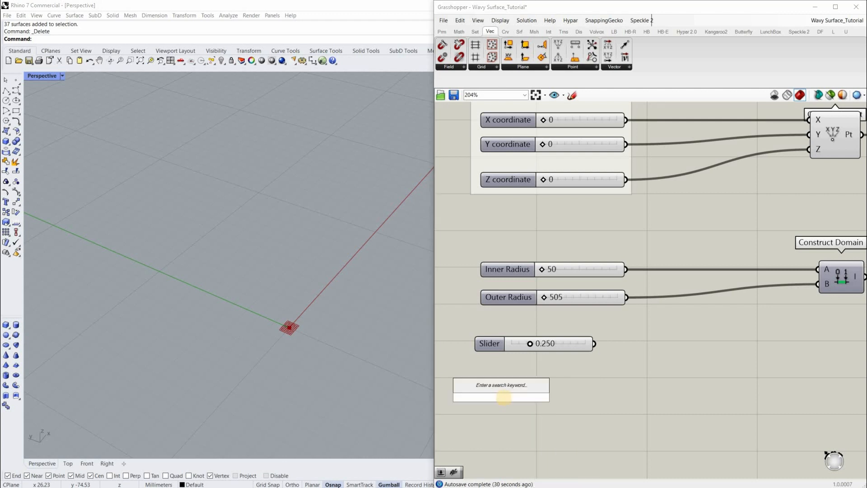
type("inte")
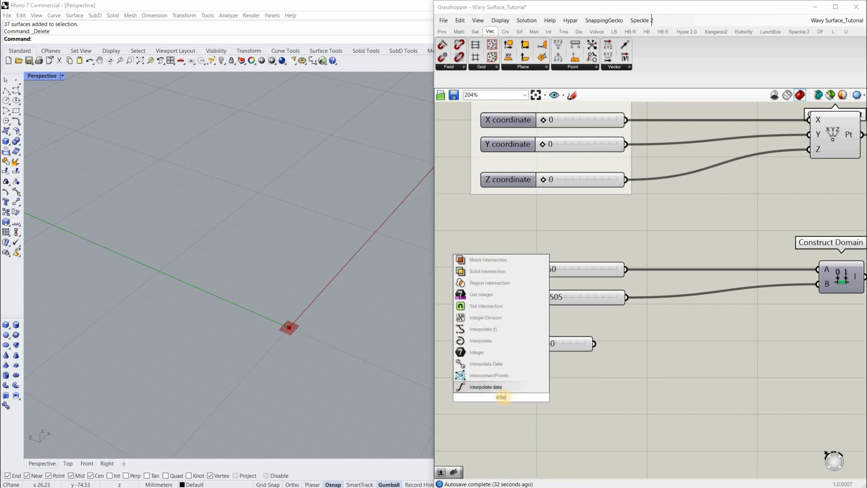
type("ger")
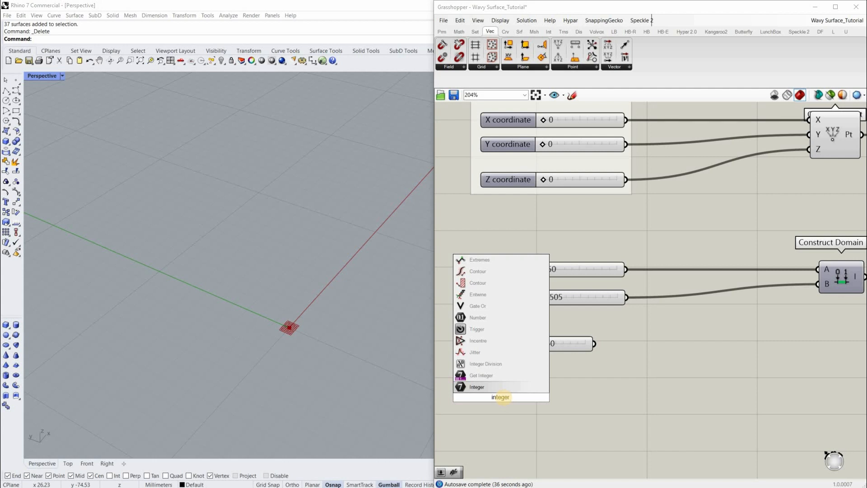
type(" slider")
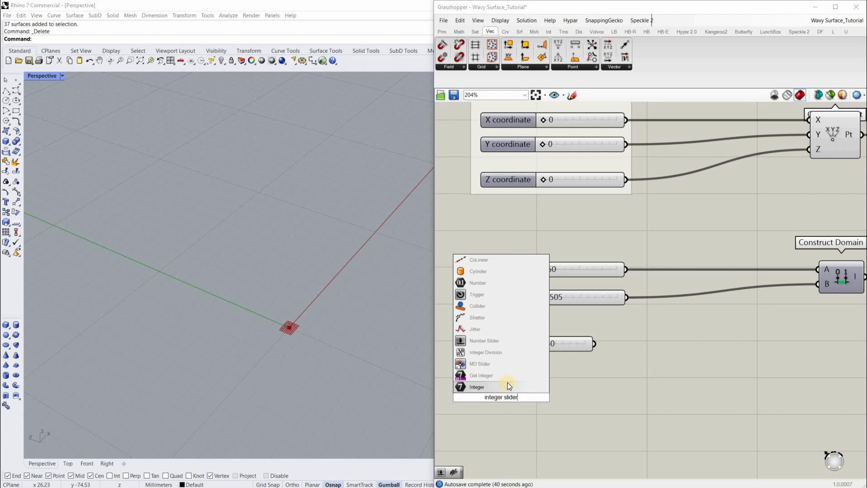
left_click(519, 339)
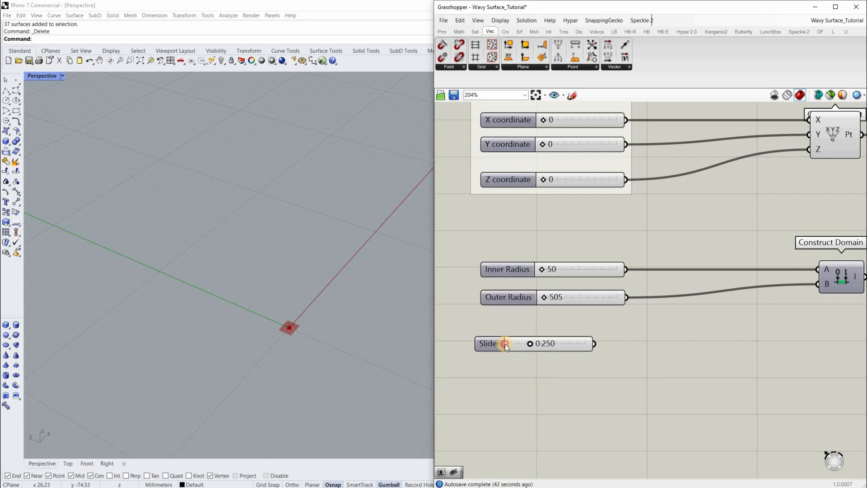
Set the new slider's numeric domain to a minimum of 2 and a maximum of 50
scroll(505, 344, "up", 1)
left_click_drag(505, 343, 520, 344)
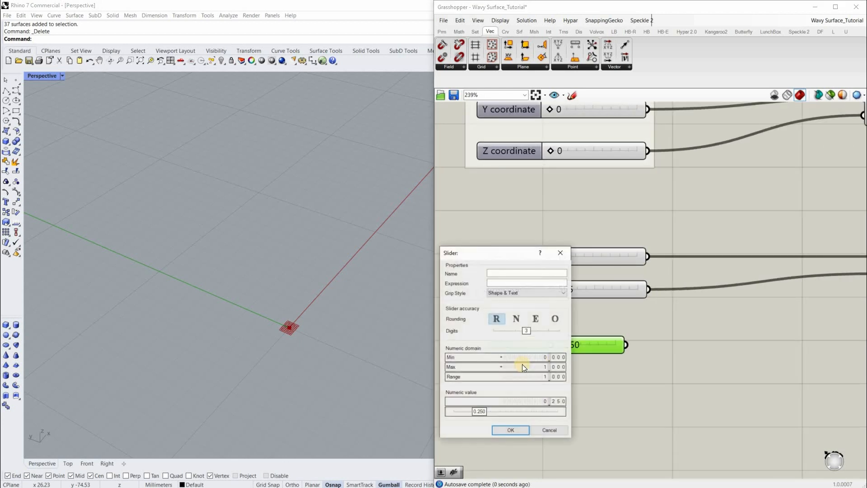
double_click(548, 357)
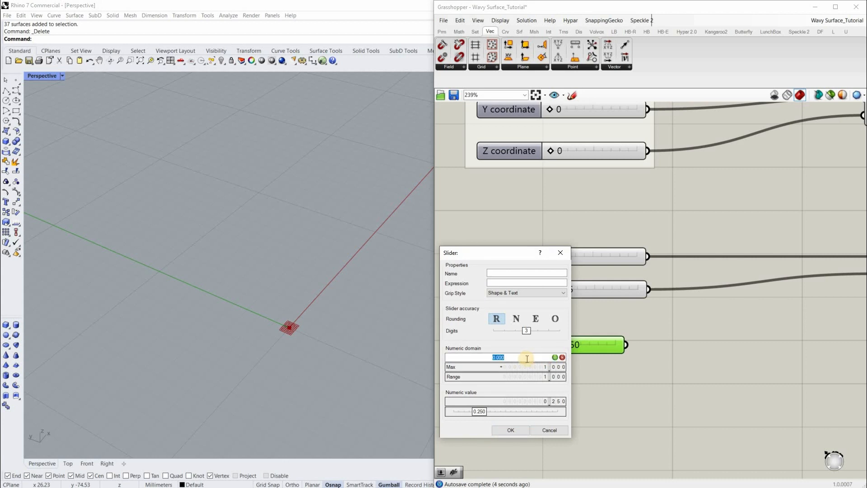
type("2")
key("Return")
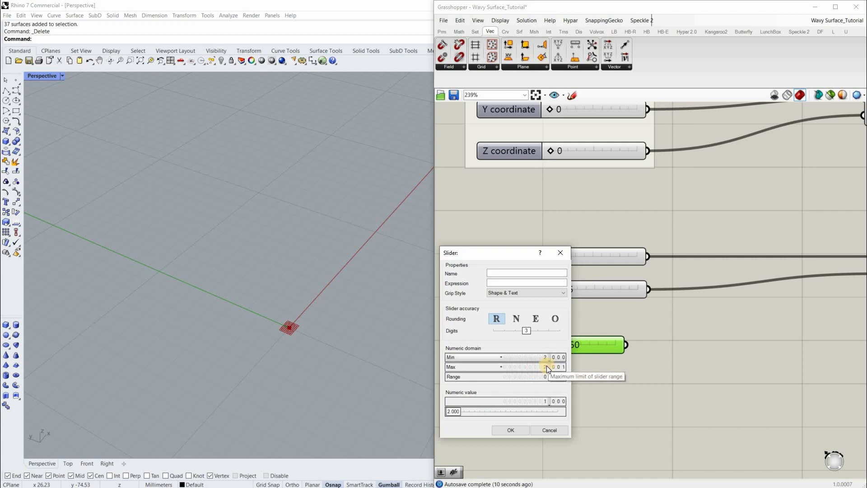
double_click(525, 369)
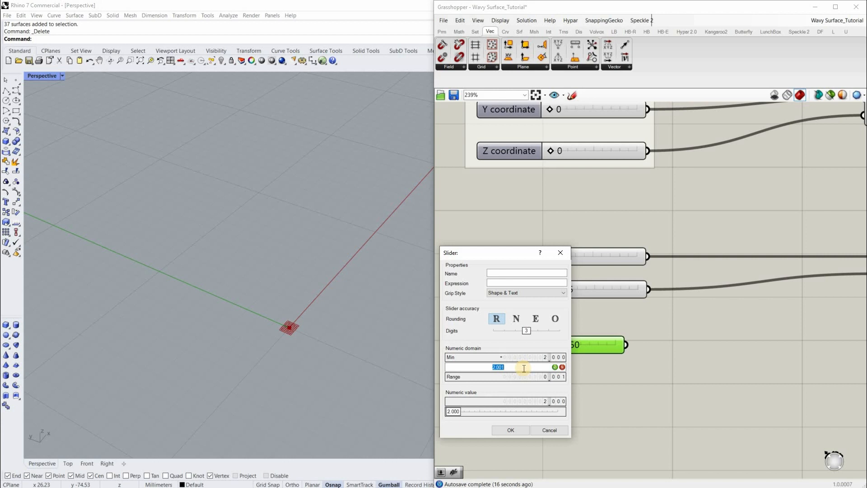
type("50")
key("Return")
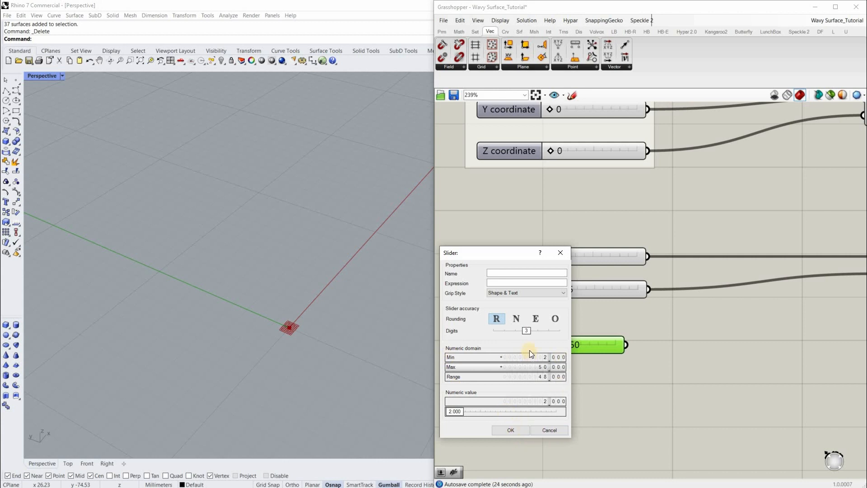
key("Return")
Set the new slider's rounding to integer numbers (N) and its value to 34
scroll(539, 346, "down", 3)
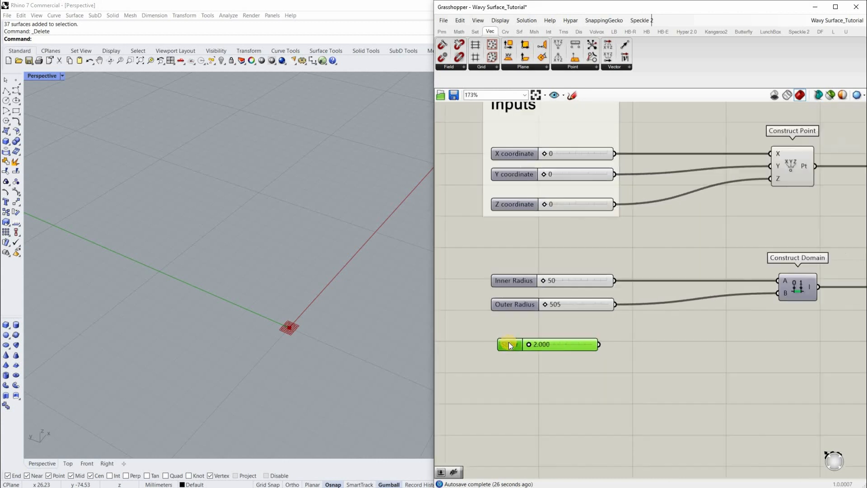
scroll(506, 342, "up", 2)
right_click(504, 344)
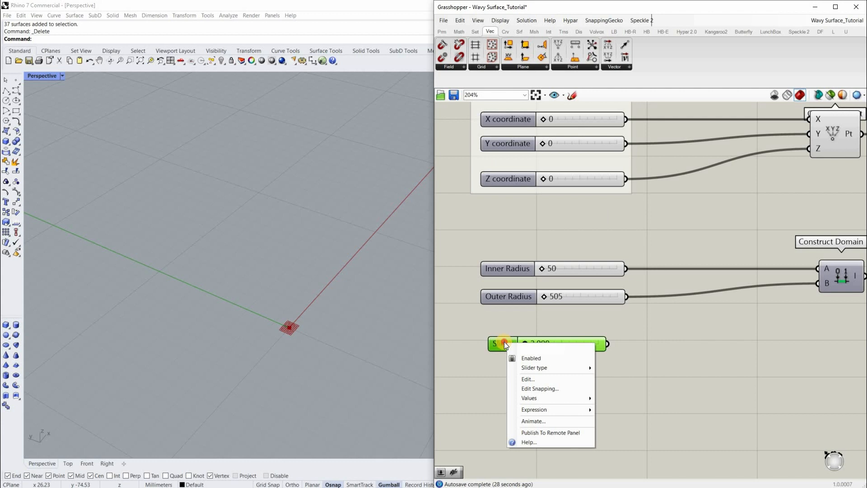
left_click(560, 380)
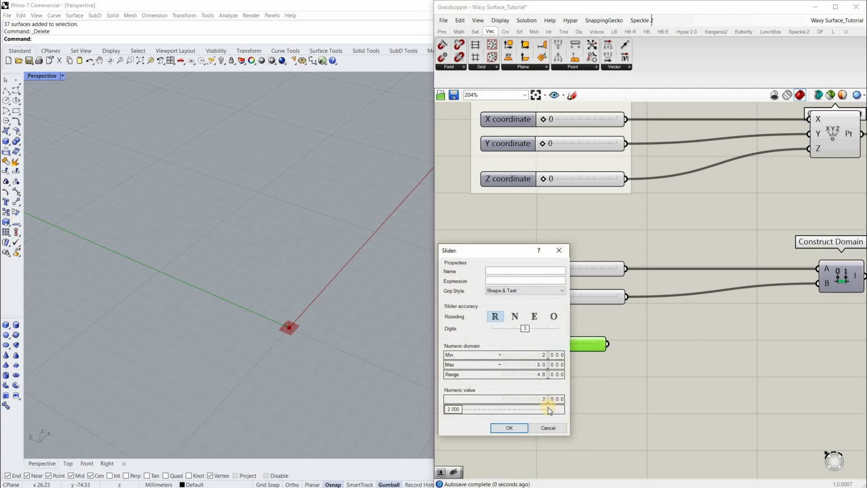
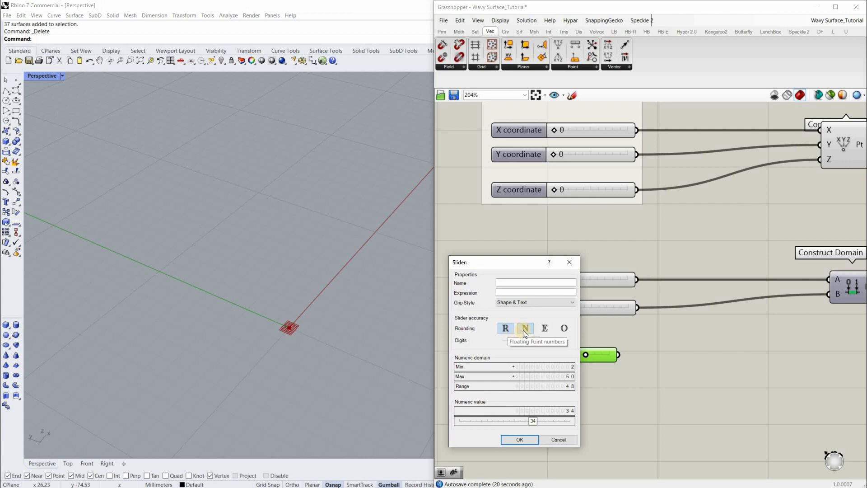
left_click(546, 329)
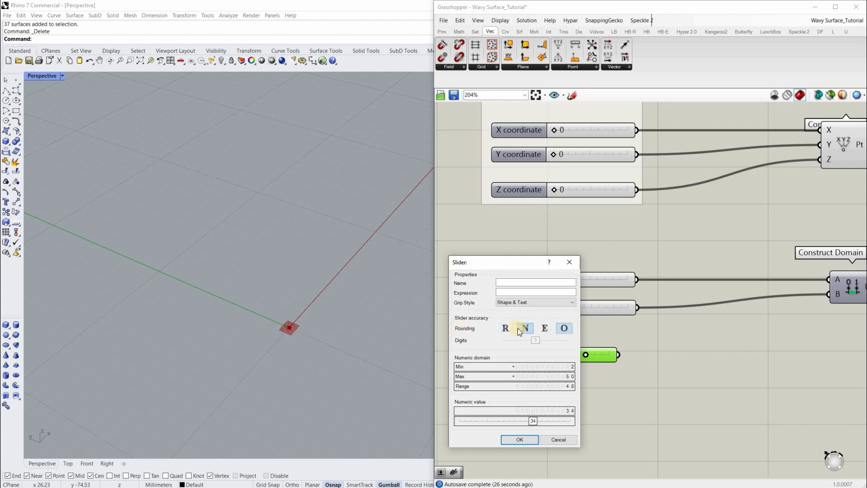
left_click(518, 438)
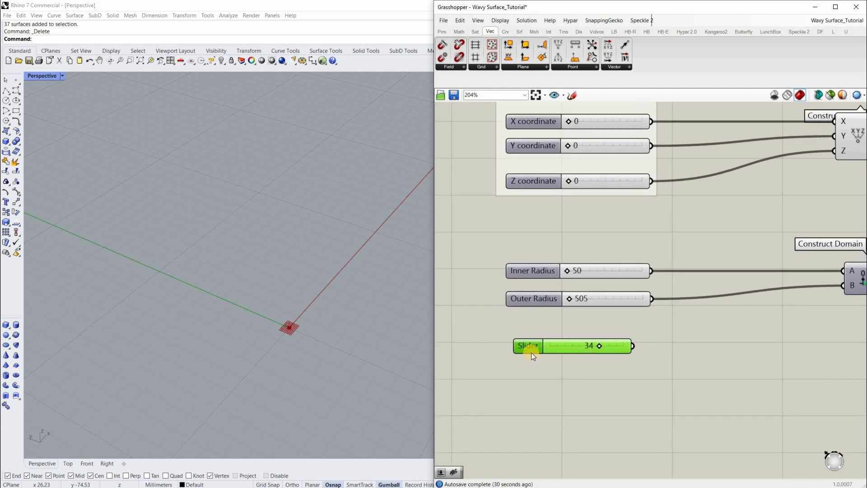
Rename the new slider as Radial Divisions
right_click(558, 348)
type("Radial Div")
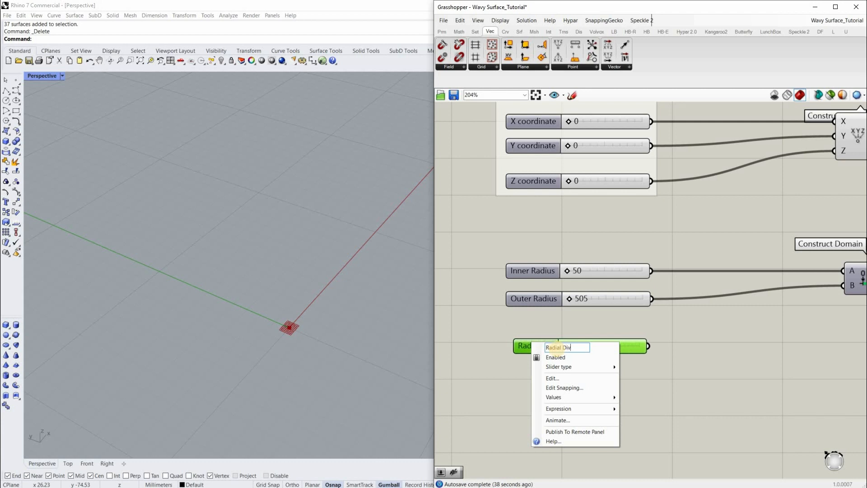
type("isions")
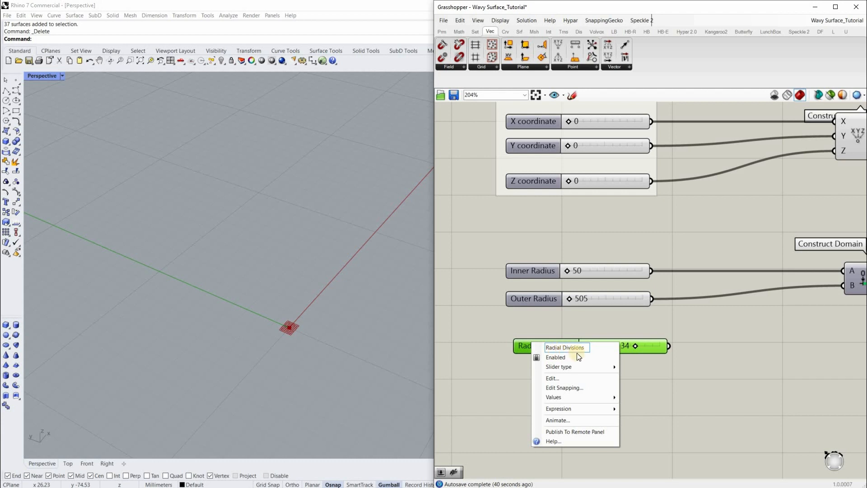
Set the Radial Divisions slider to 50 and align it with the radius sliders above
left_click_drag(630, 345, 659, 347)
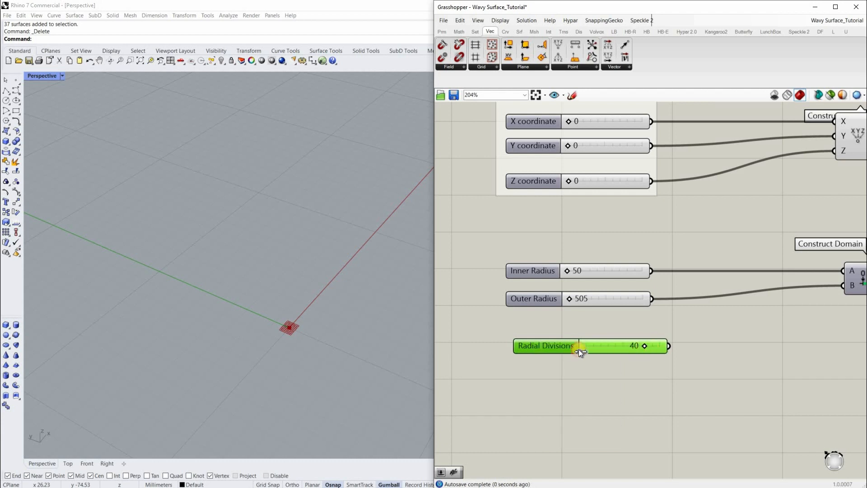
left_click_drag(567, 349, 576, 349)
left_click_drag(670, 359, 652, 359)
Connect the Radial Divisions slider to the Steps (N) input of Range and check the list of values from its output
scroll(588, 355, "down", 3)
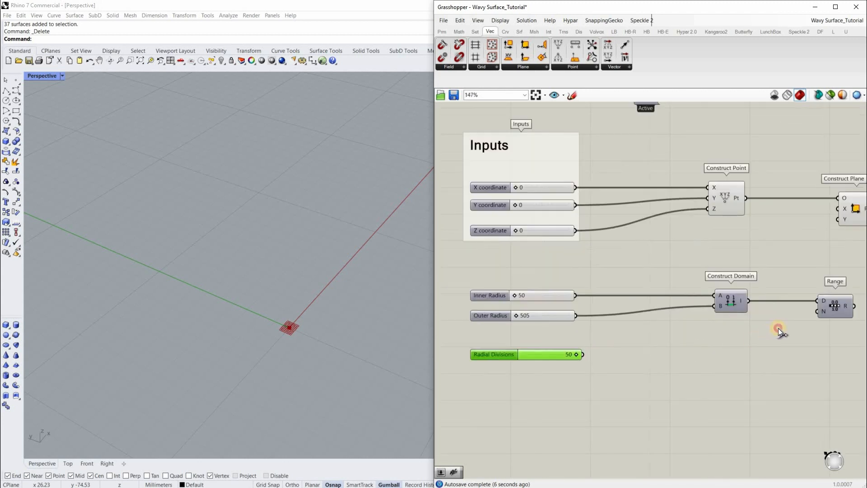
left_click_drag(816, 314, 575, 355)
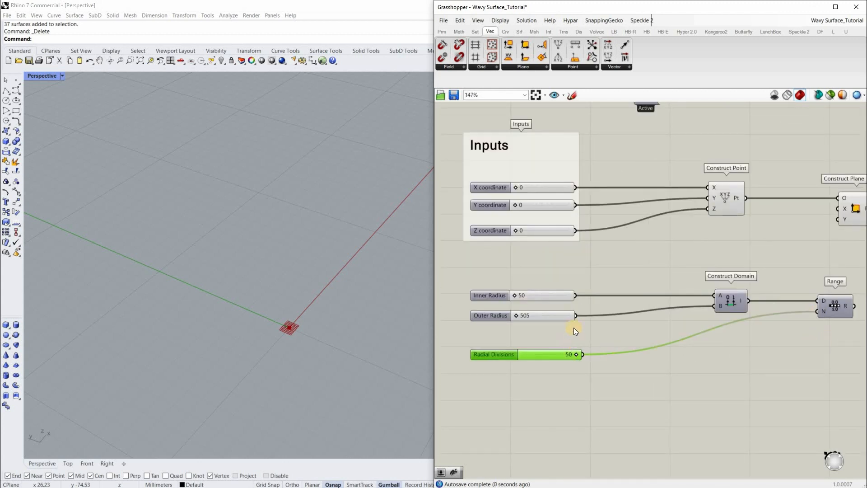
right_click_drag(824, 309, 569, 322)
scroll(573, 321, "up", 4)
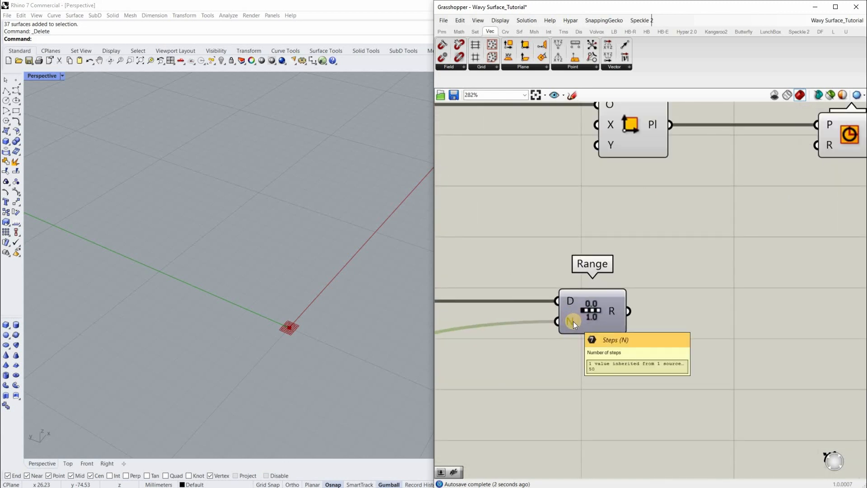
scroll(622, 307, "up", 1)
mouse_move(623, 309)
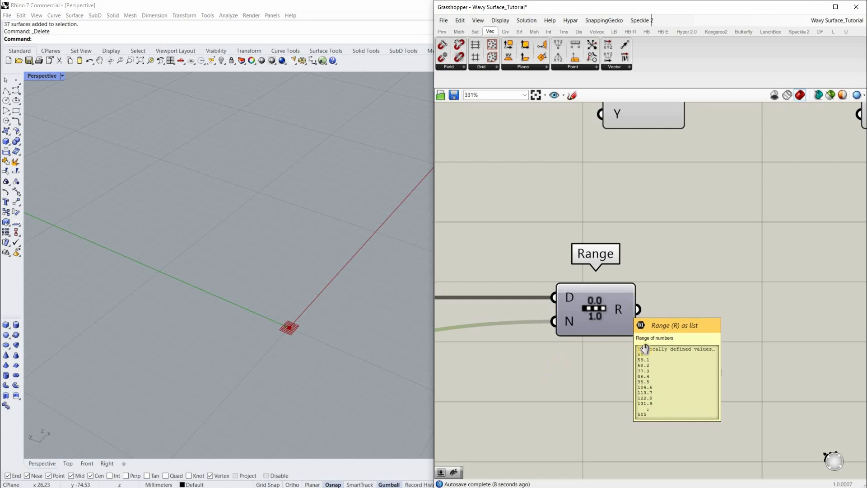
scroll(595, 355, "down", 1)
scroll(496, 360, "down", 2)
right_click_drag(478, 355, 765, 310)
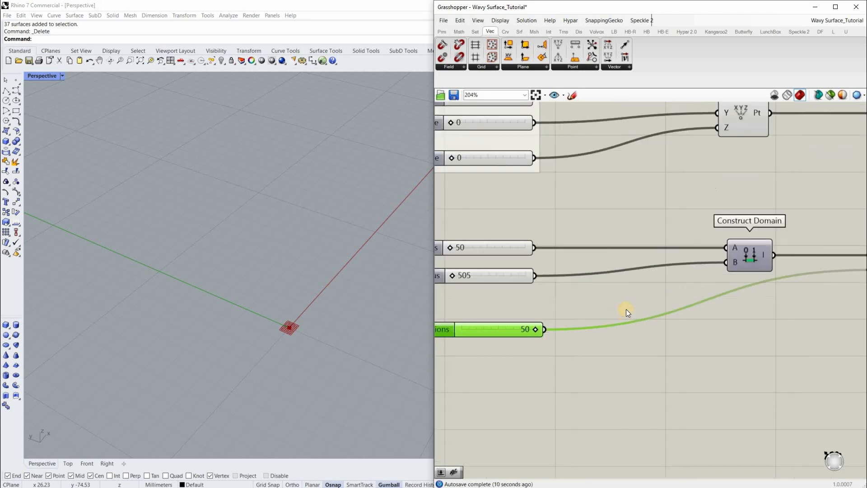
Examine the Range component and the list of values from its output
right_click_drag(627, 308, 726, 287)
right_click_drag(829, 225, 573, 291)
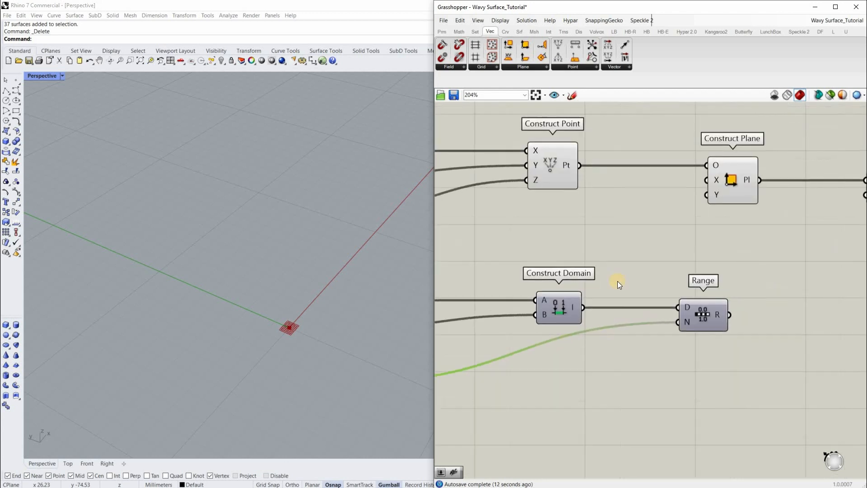
right_click_drag(712, 290, 576, 291)
scroll(578, 291, "up", 2)
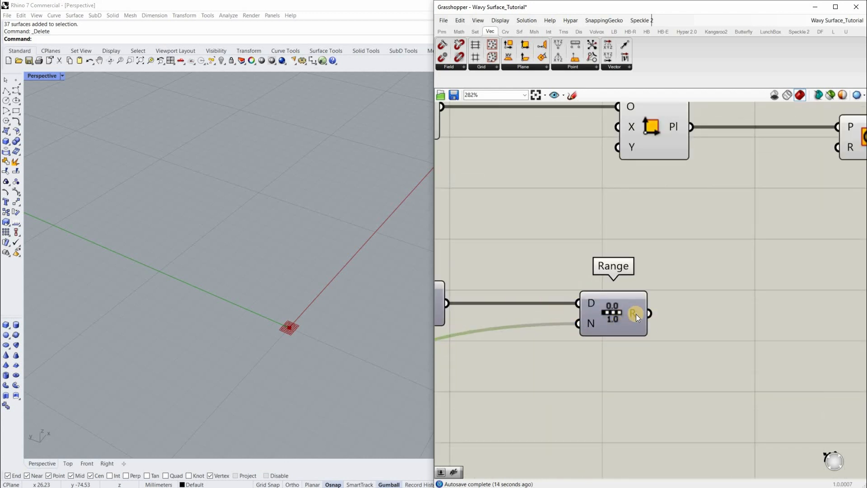
scroll(635, 316, "up", 1)
mouse_move(635, 317)
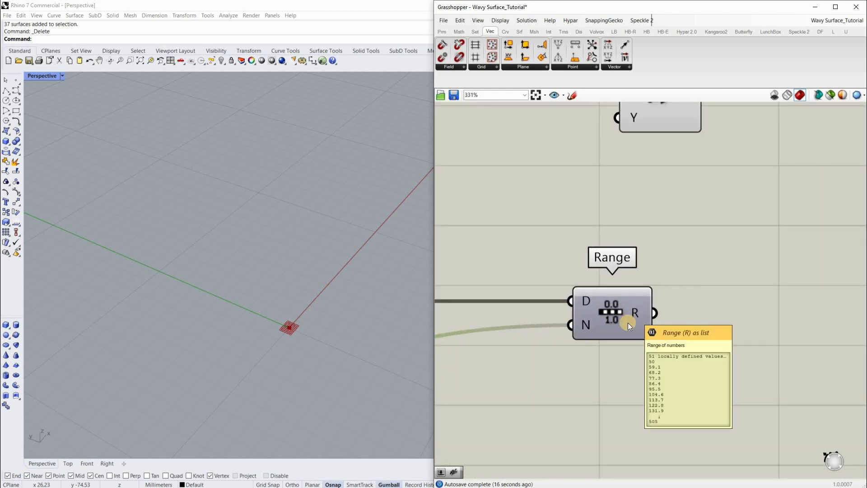
scroll(572, 317, "down", 3)
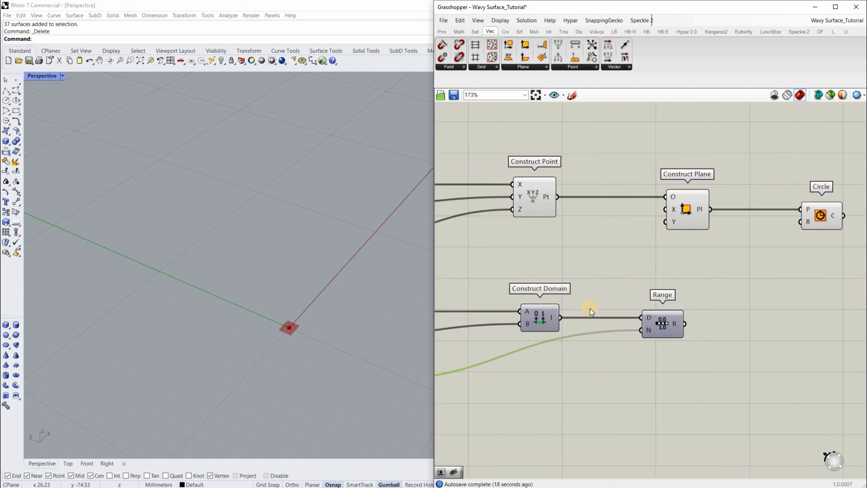
scroll(590, 308, "up", 3)
right_click_drag(758, 318, 682, 326)
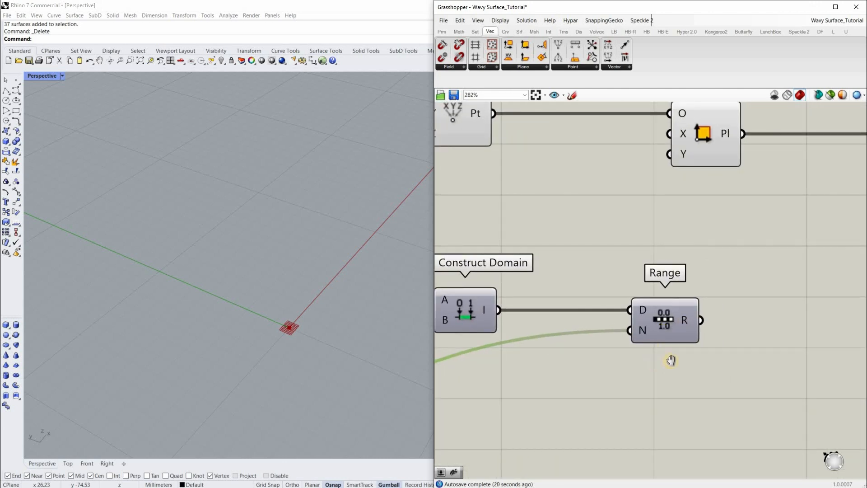
right_click_drag(627, 358, 646, 355)
scroll(646, 355, "up", 2)
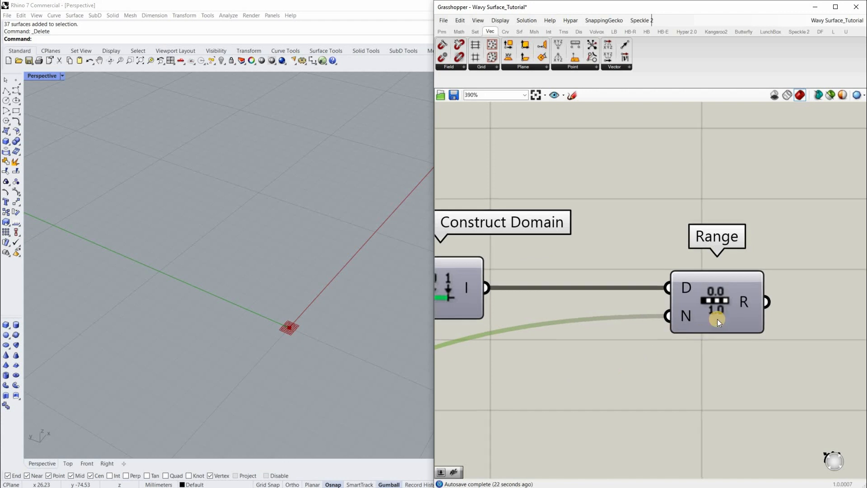
right_click_drag(657, 315, 608, 314)
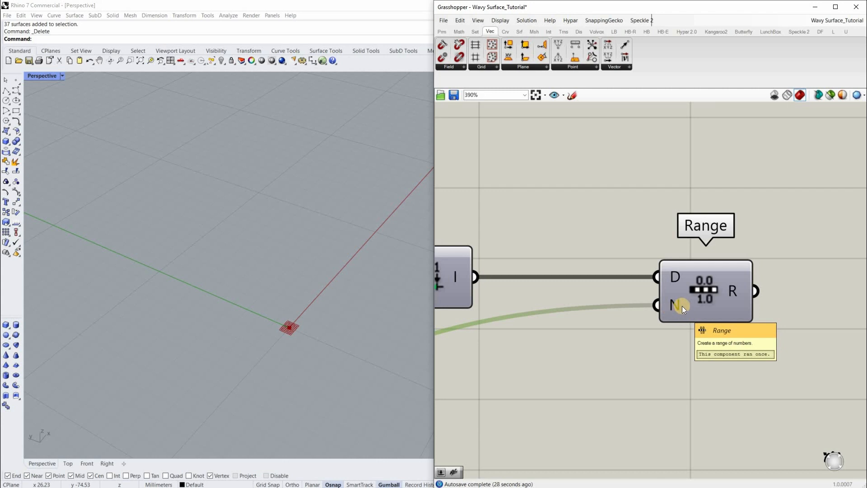
Apply the expression x-1 to the Steps (N) input of Range and check the resulting list from its output
mouse_move(674, 304)
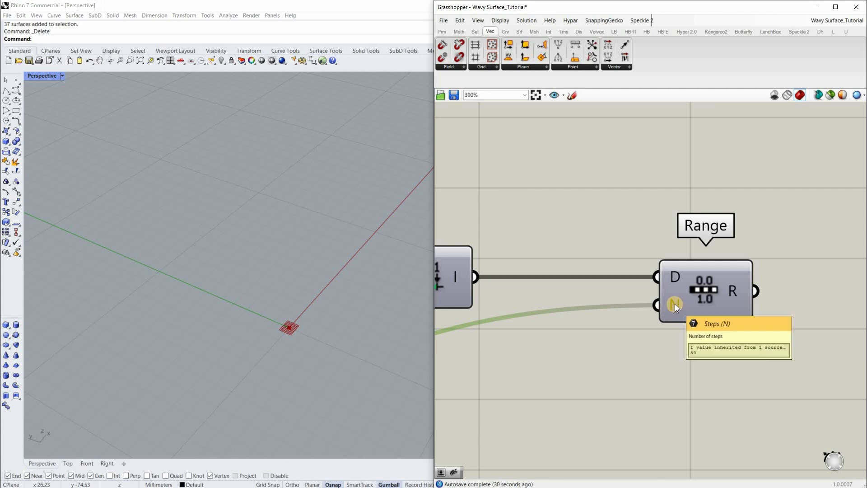
scroll(675, 303, "up", 5)
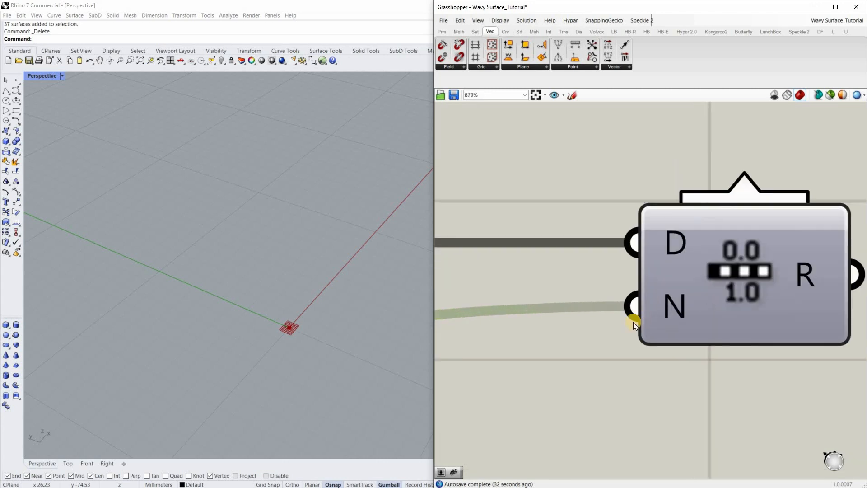
right_click(632, 323)
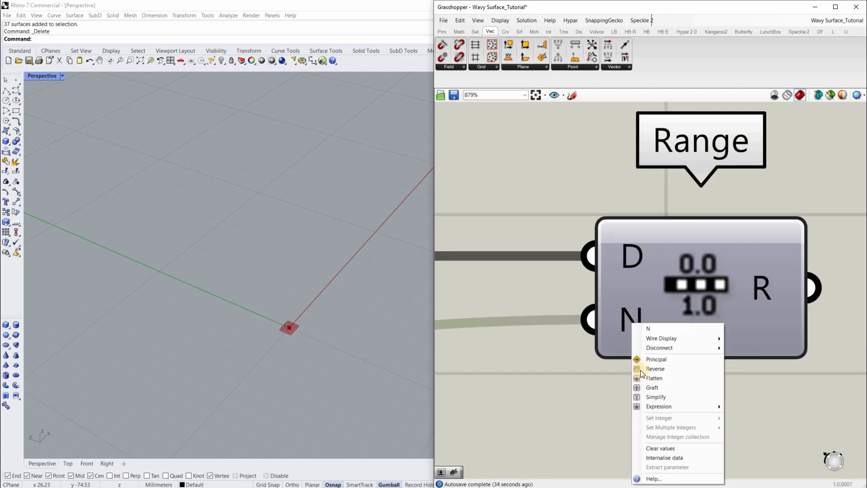
mouse_move(669, 405)
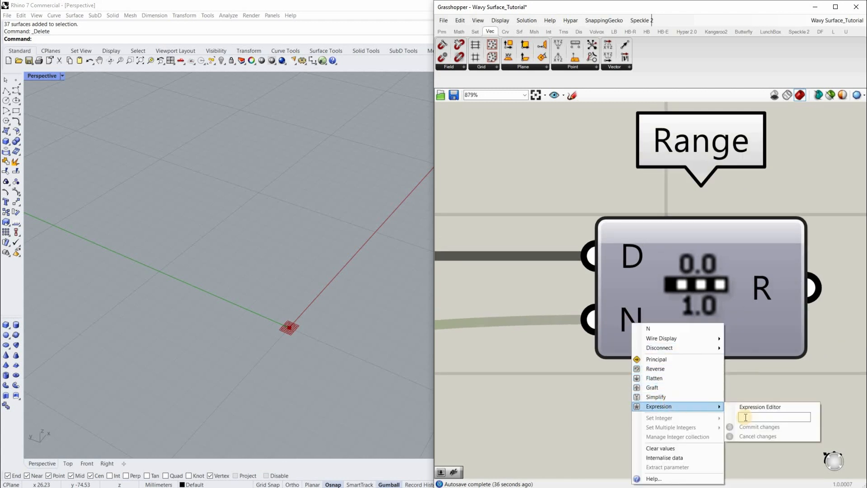
left_click(748, 417)
type("x-1")
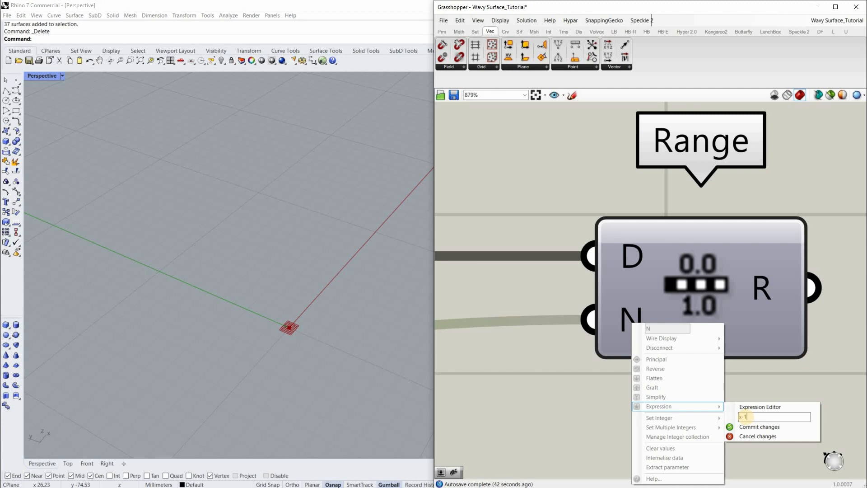
left_click(731, 424)
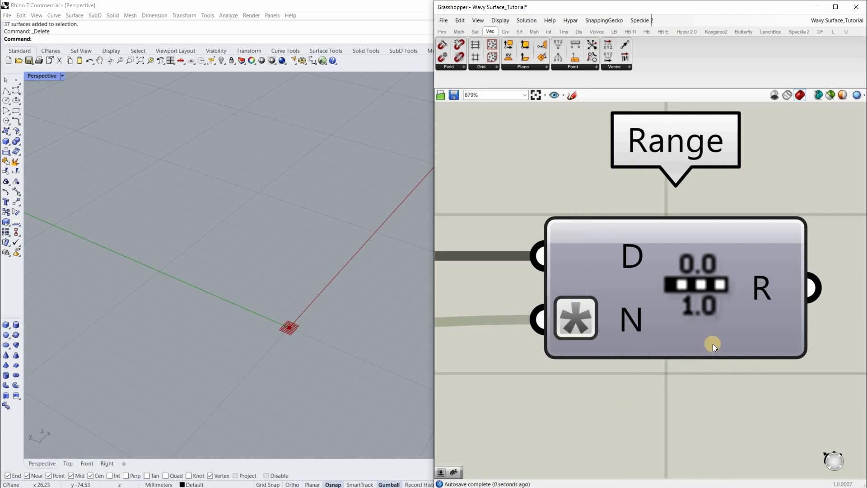
scroll(698, 349, "down", 3)
mouse_move(698, 348)
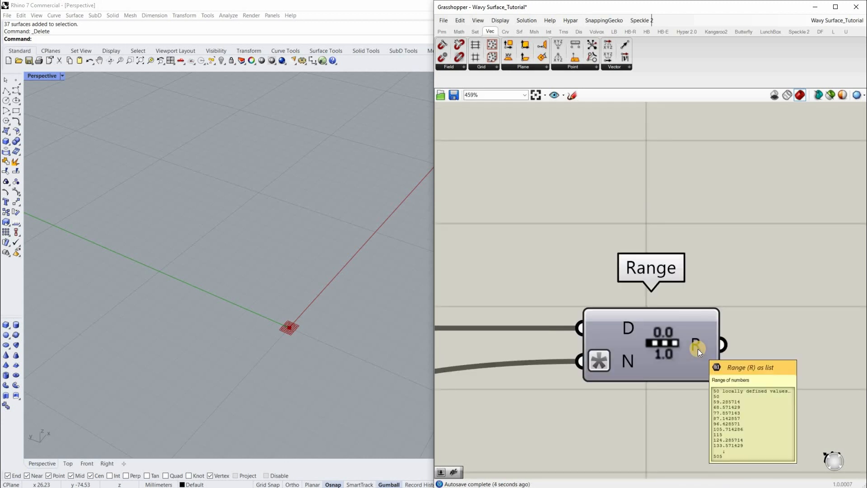
scroll(692, 361, "down", 6)
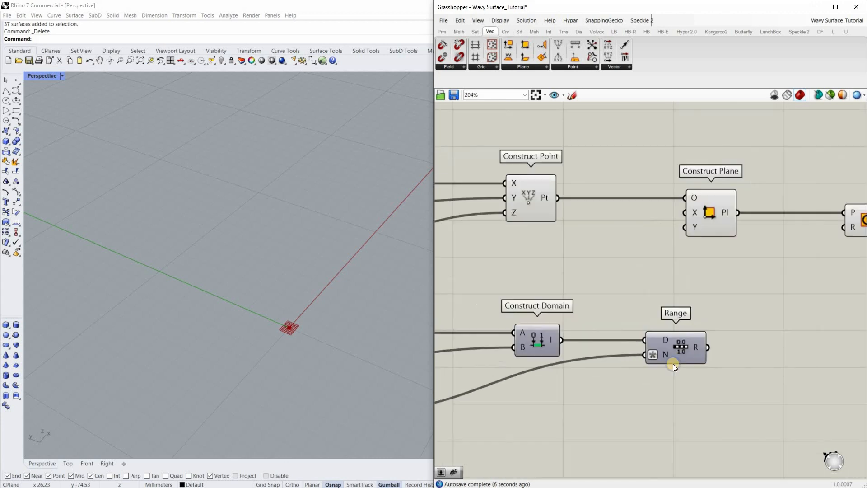
Connect the Range output (R) to the radius (R) input of Circle and inspect the concentric circles in the Perspective viewport
scroll(667, 373, "up", 2)
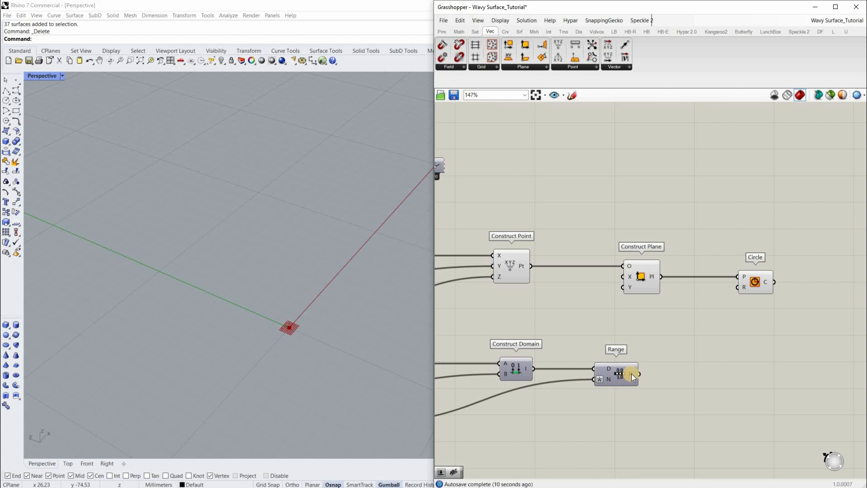
scroll(637, 375, "up", 3)
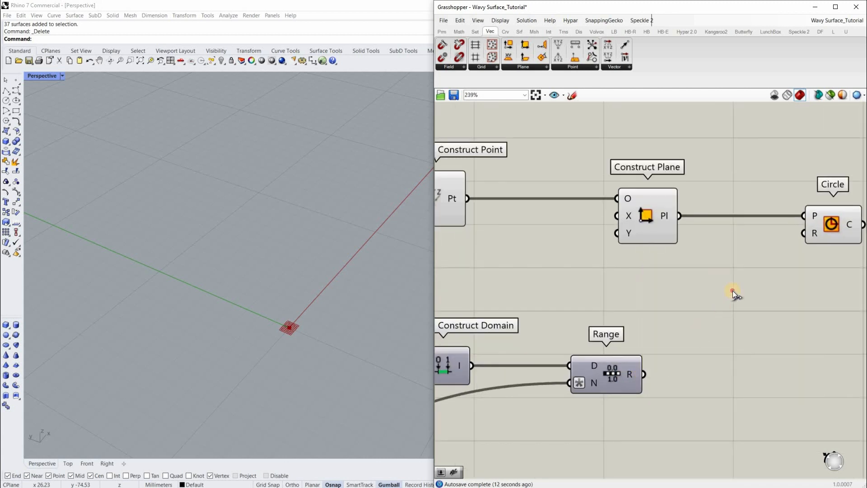
left_click_drag(785, 220, 797, 229)
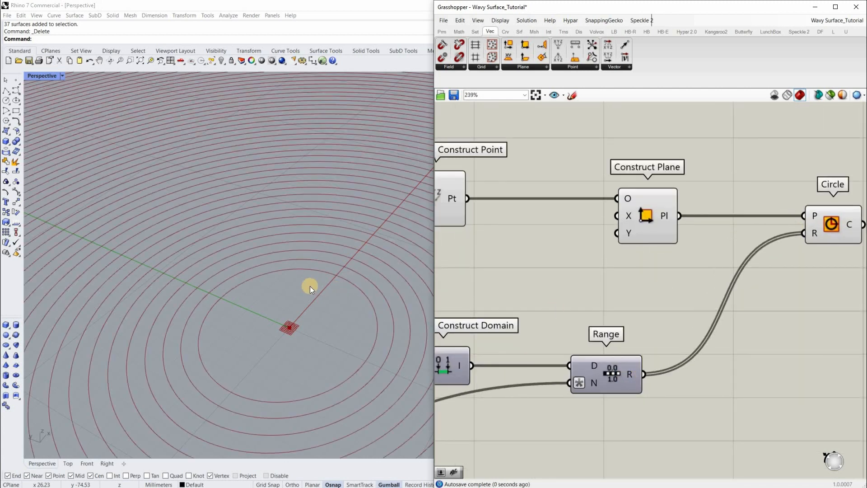
scroll(332, 353, "down", 10)
right_click_drag(331, 362, 294, 353)
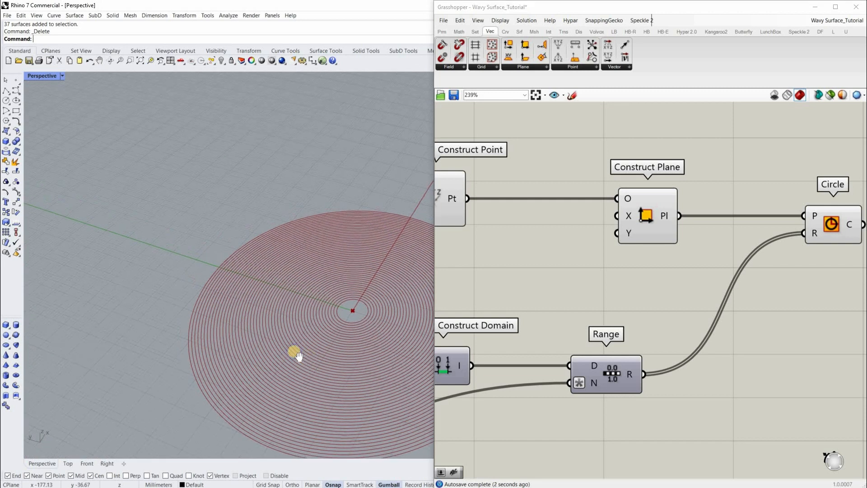
Set the Radial Divisions slider to 25, Inner Radius to 188 and Outer Radius to 674
scroll(592, 375, "down", 5)
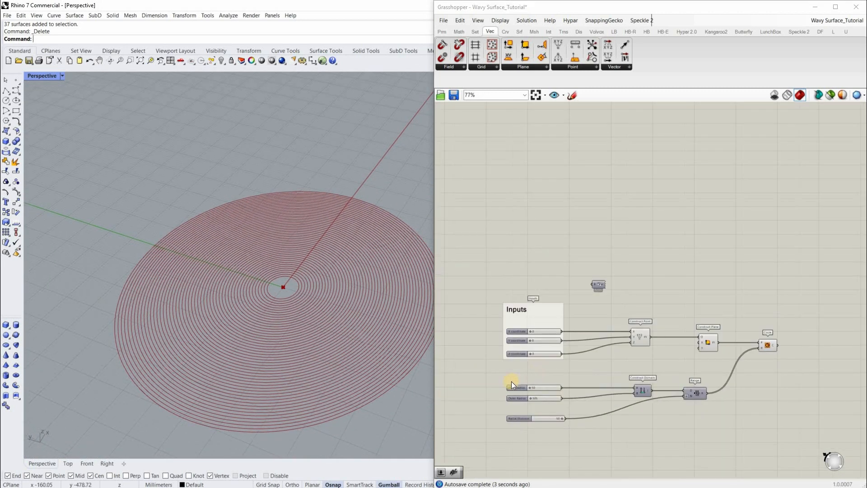
scroll(585, 375, "up", 3)
mouse_move(545, 383)
left_mouse_down()
mouse_move(521, 386)
mouse_move(579, 384)
mouse_move(537, 384)
mouse_move(560, 386)
left_mouse_up()
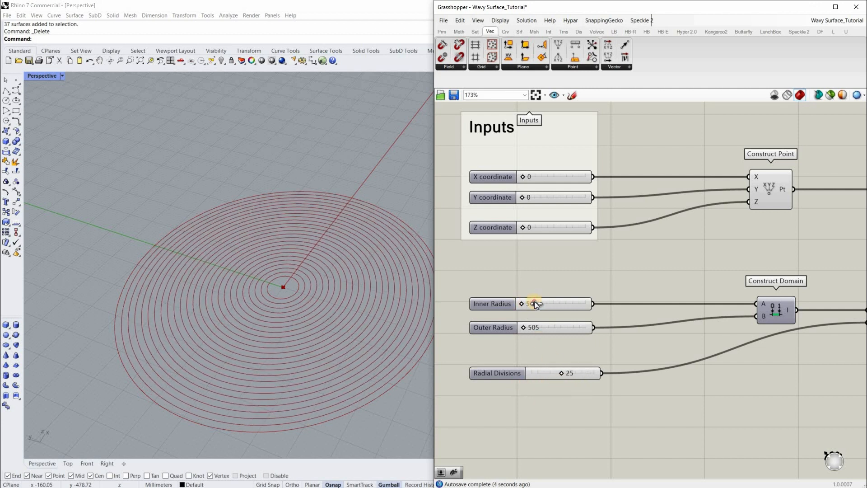
left_click_drag(557, 302, 542, 334)
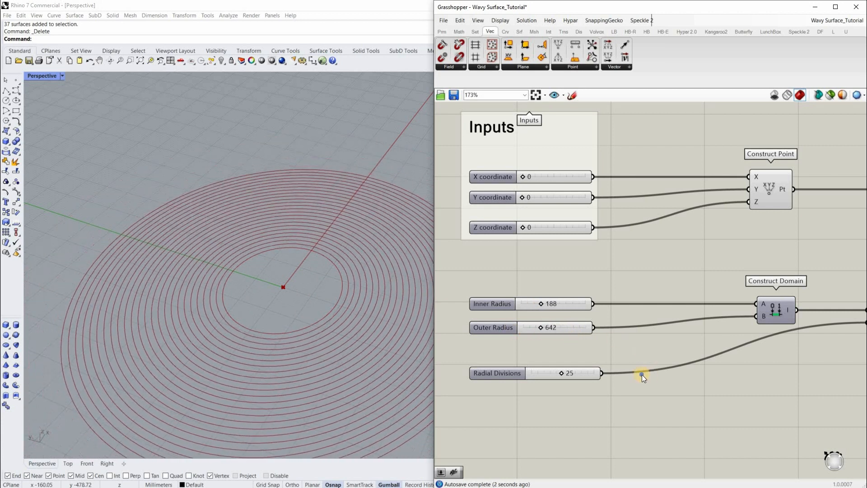
Add the Inner Radius, Outer Radius and Radial Divisions sliders to the Inputs group
scroll(572, 335, "down", 1)
scroll(593, 225, "down", 3)
left_click_drag(492, 371, 591, 202)
scroll(502, 256, "up", 2)
right_click(503, 257)
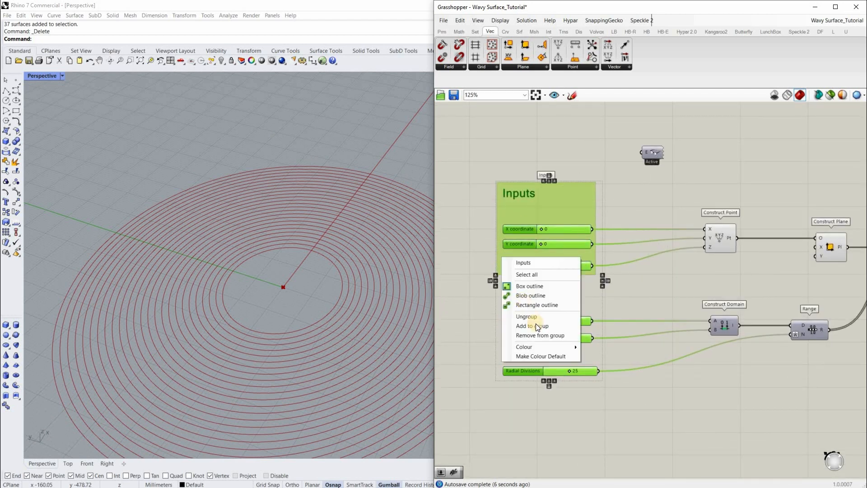
left_click(532, 326)
left_click(671, 407)
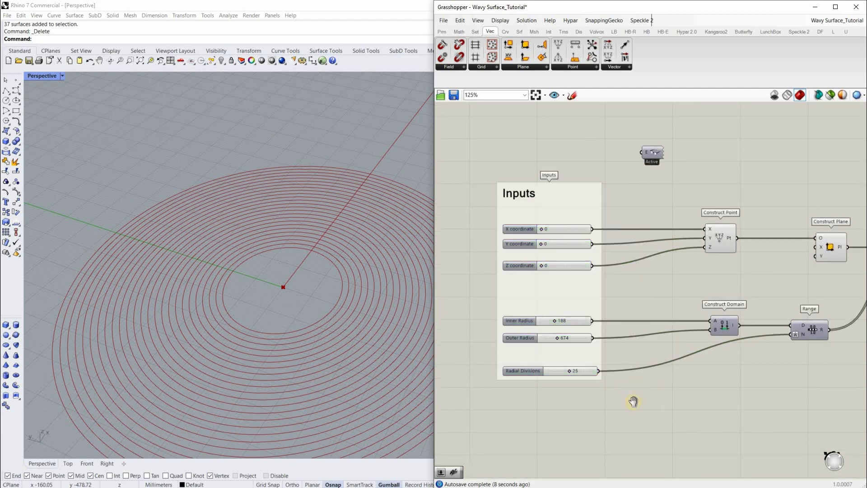
Group the Construct Point, Construct Plane, Construct Domain, Range and Circle components
scroll(611, 346, "down", 2)
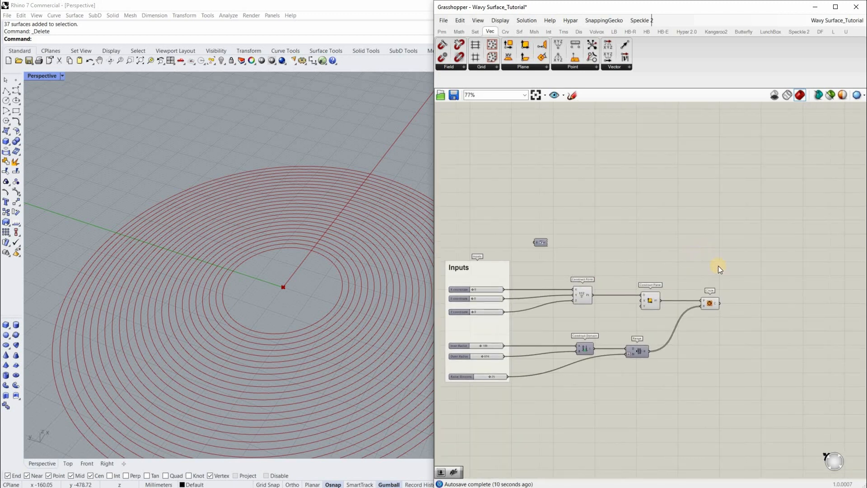
left_click_drag(725, 264, 562, 375)
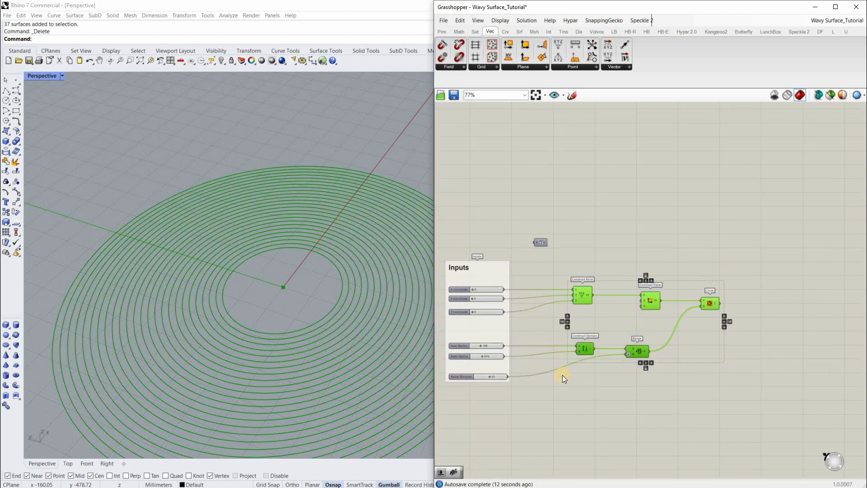
key("ctrl+g")
scroll(565, 208, "up", 1)
left_click(506, 210)
right_click_drag(444, 205, 492, 205)
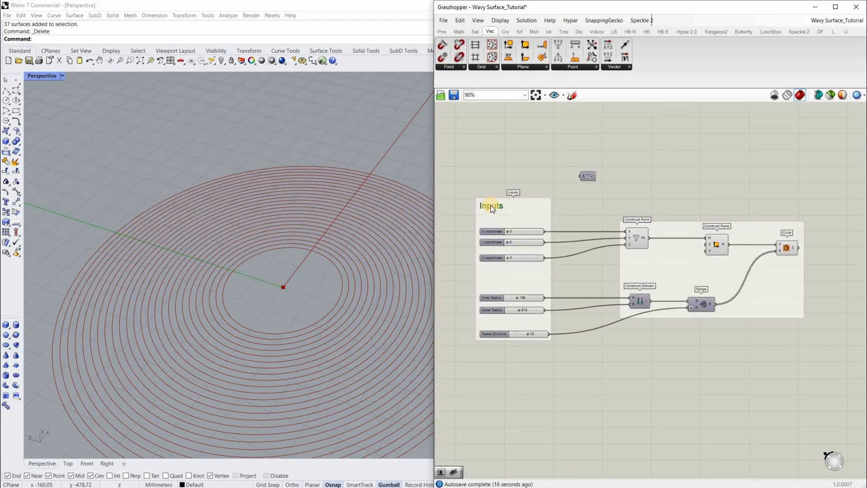
Copy the Inputs scribble above Construct Point and add it to the new component group
mouse_move(498, 210)
left_mouse_down("alt")
mouse_move(611, 230)
mouse_move(657, 227)
left_mouse_up("alt")
left_click(677, 198)
scroll(666, 211, "up", 4)
left_click_drag(701, 185, 562, 283)
right_click(696, 232)
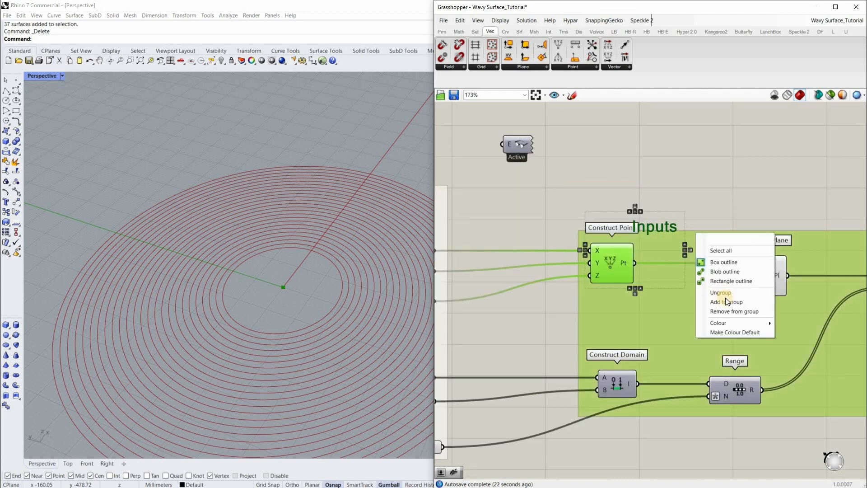
left_click(725, 302)
left_click(607, 204)
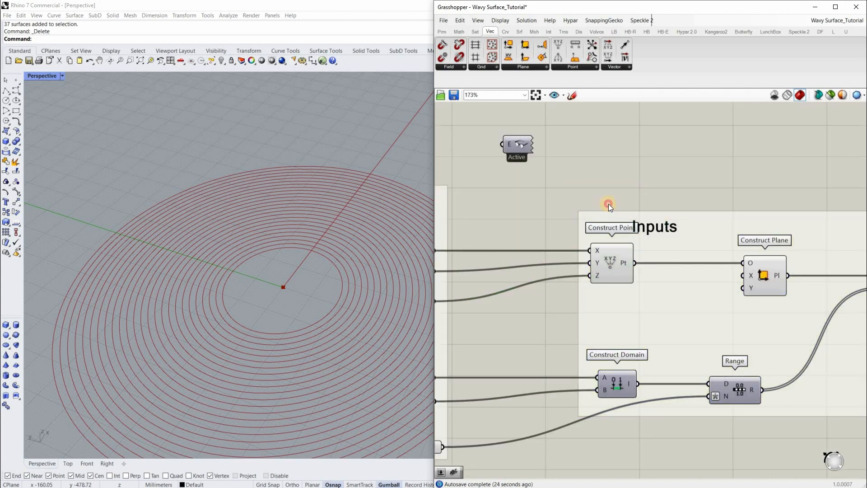
Change the copied scribble's text to Create Circles
double_click(609, 204)
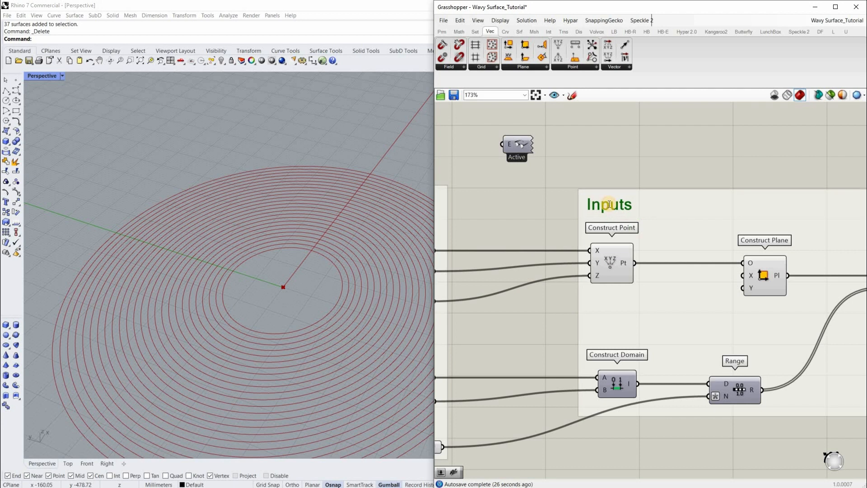
key("BackSpace")
type("Create")
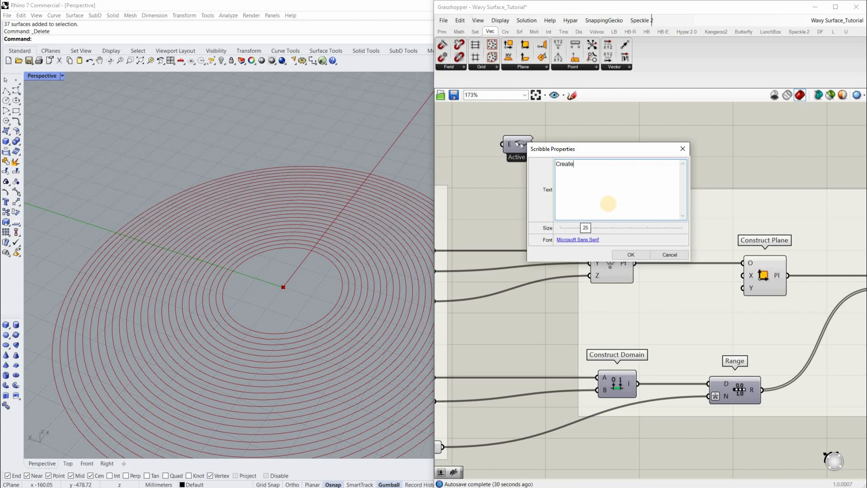
type(" Circles")
left_click(631, 255)
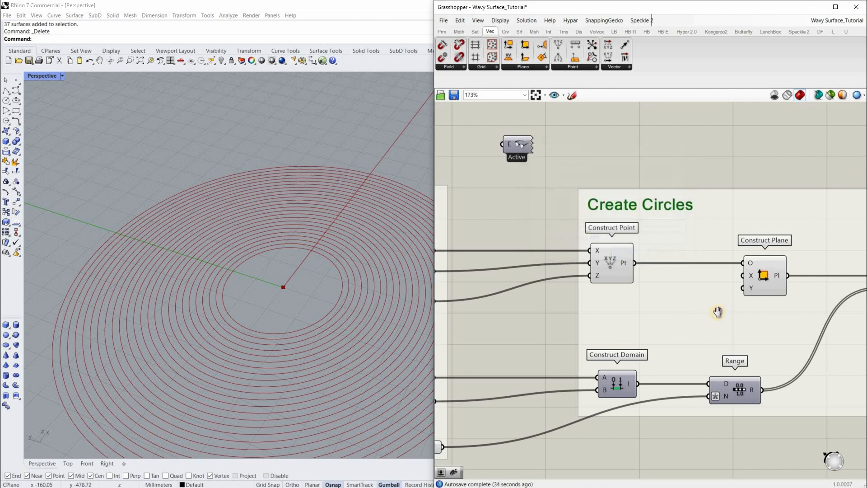
scroll(718, 391, "down", 3)
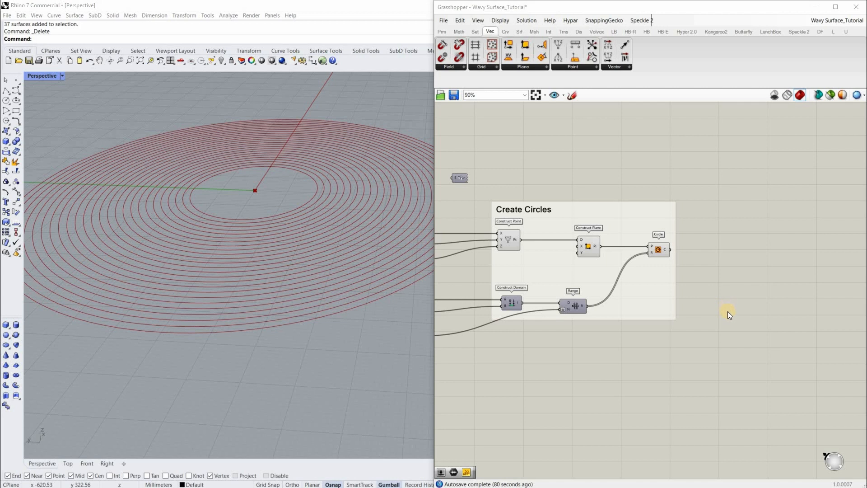
right_click_drag(718, 312, 673, 323)
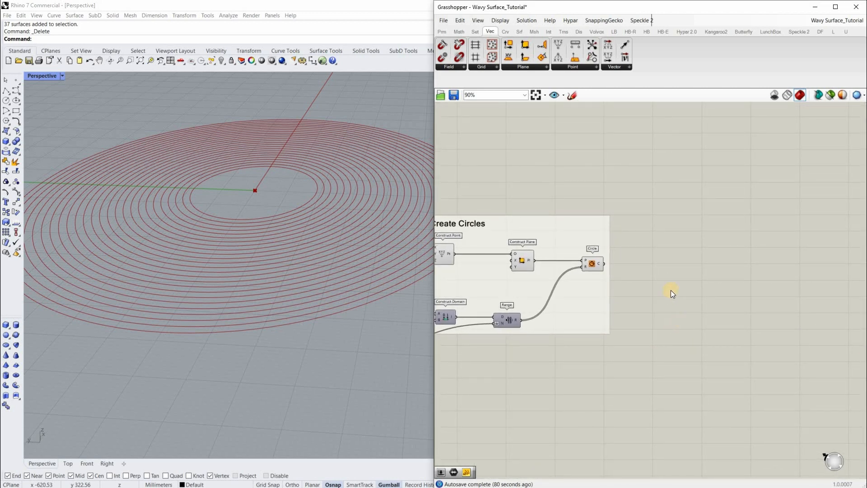
right_click_drag(260, 252, 62, 342)
scroll(89, 366, "up", 3)
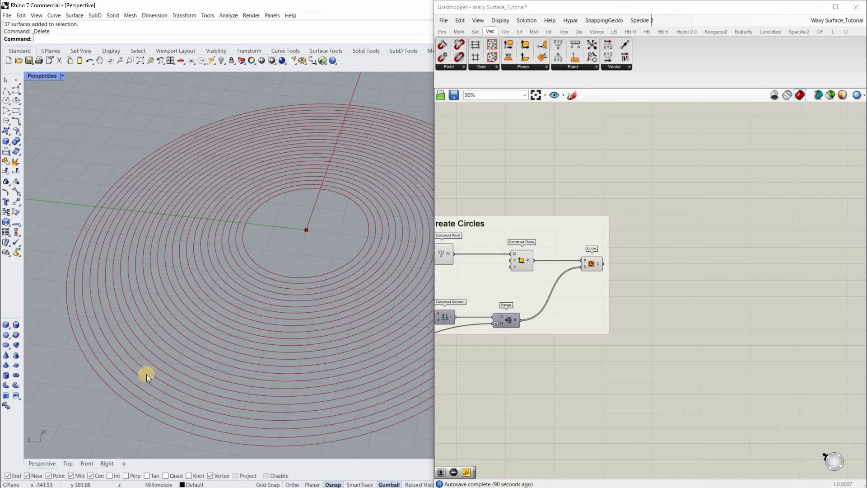
Add a Divide Curve component beside the Circle component, outside the Create Circles group
scroll(197, 387, "down", 5)
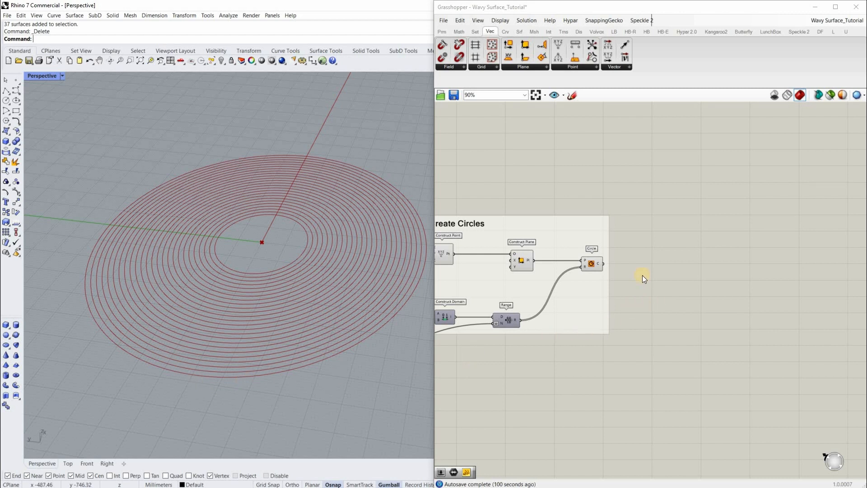
scroll(642, 276, "up", 2)
scroll(678, 290, "up", 1)
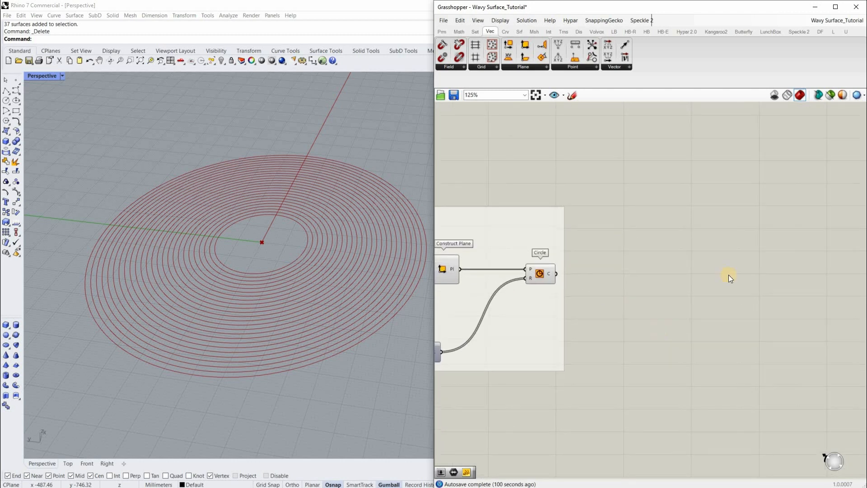
right_click_drag(605, 292, 606, 289)
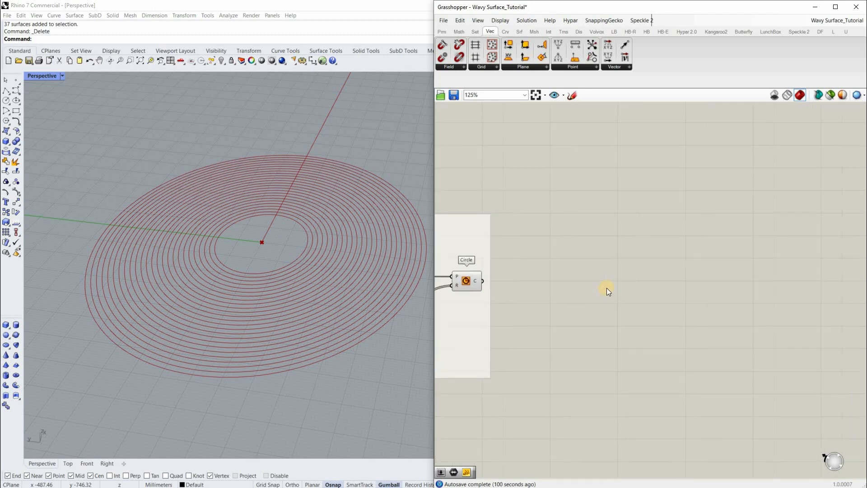
double_click(625, 266)
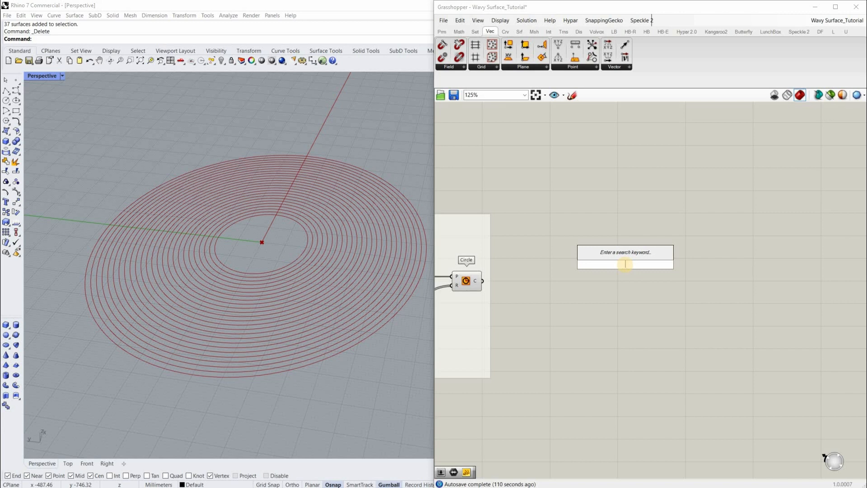
type("Divi")
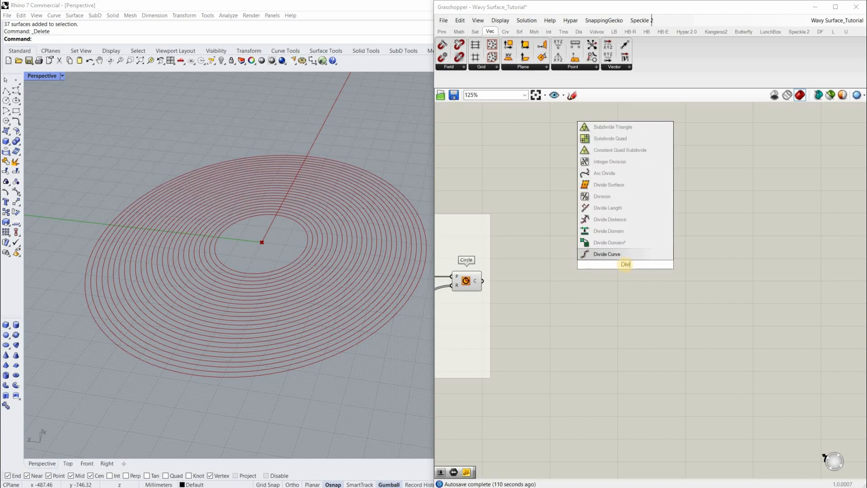
type("de")
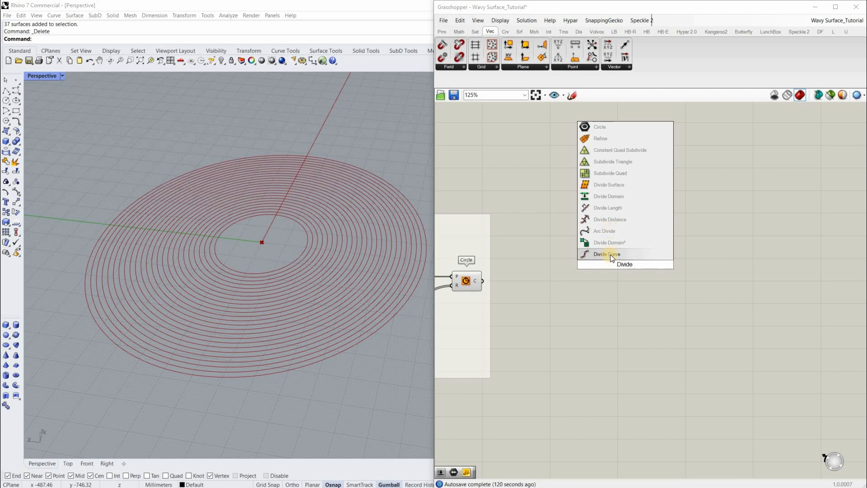
left_click(627, 257)
scroll(640, 267, "up", 3)
left_click_drag(610, 276, 626, 281)
Connect the Circle output to Divide Curve's C input and move Divide Curve lower on the canvas
scroll(618, 282, "down", 3)
right_click_drag(521, 291, 560, 284)
scroll(546, 281, "up", 3)
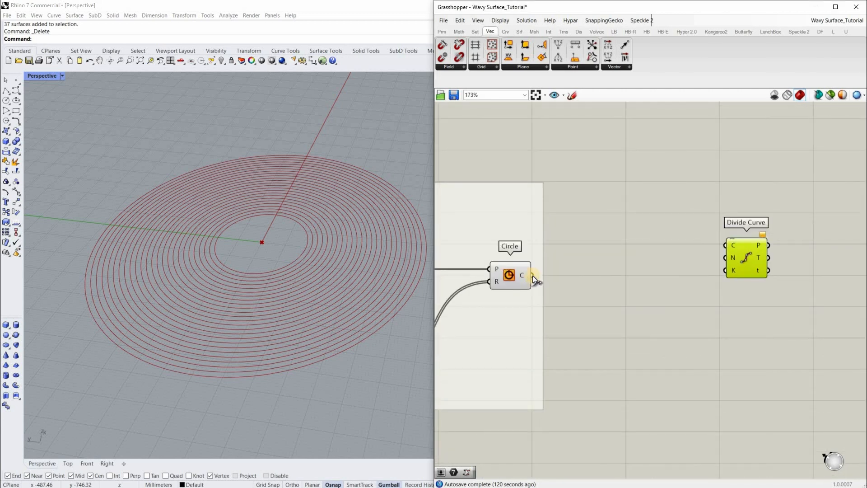
left_click_drag(533, 275, 744, 284)
scroll(741, 288, "up", 5)
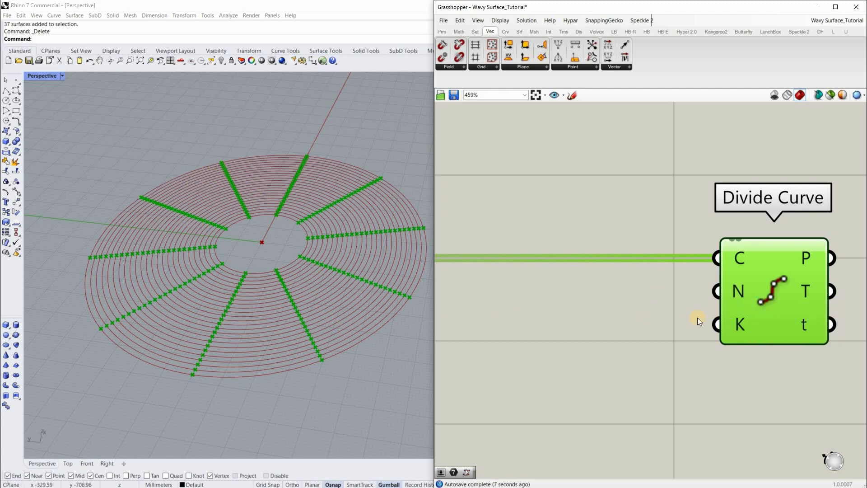
scroll(779, 269, "down", 4)
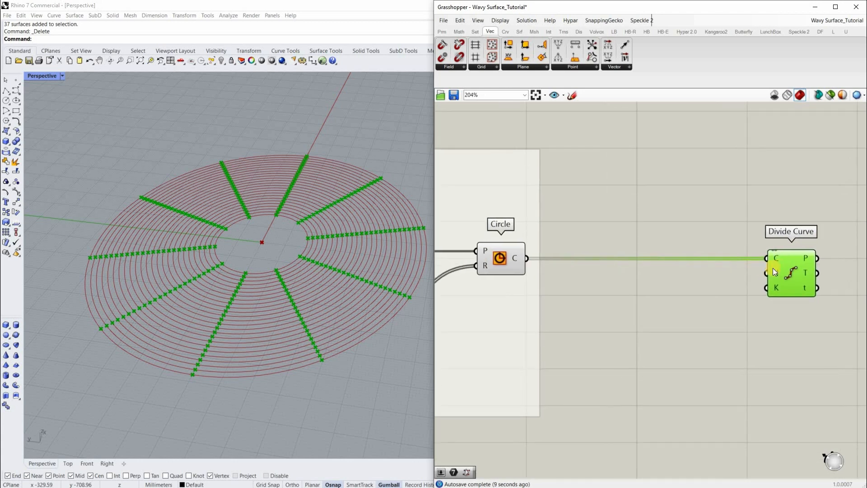
scroll(772, 271, "down", 4)
left_click_drag(770, 289, 772, 353)
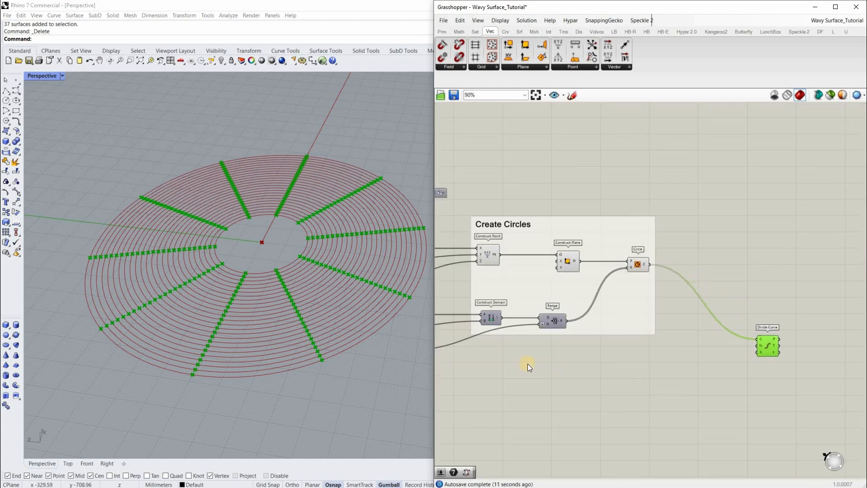
Duplicate the Radial Divisions slider directly below the original, outside the Inputs group
scroll(508, 355, "down", 3)
scroll(513, 356, "up", 4)
scroll(501, 348, "up", 2)
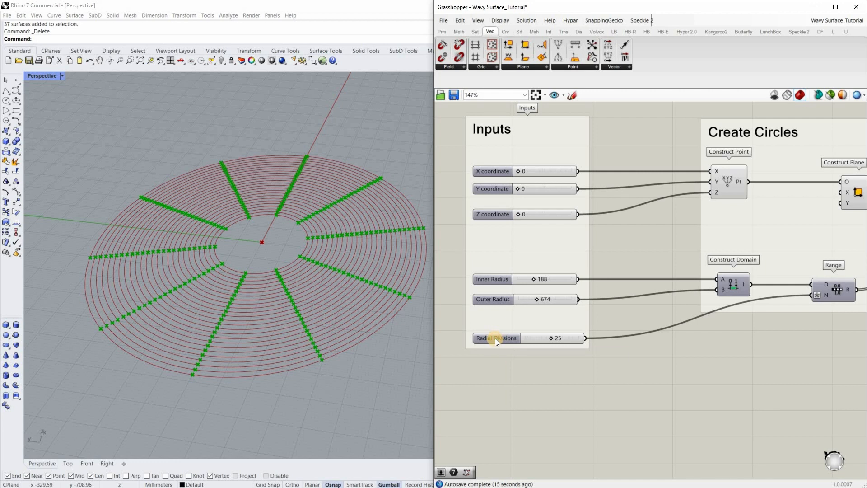
left_click(495, 337)
left_click_drag(495, 338, 492, 381, "alt")
scroll(492, 382, "up", 4)
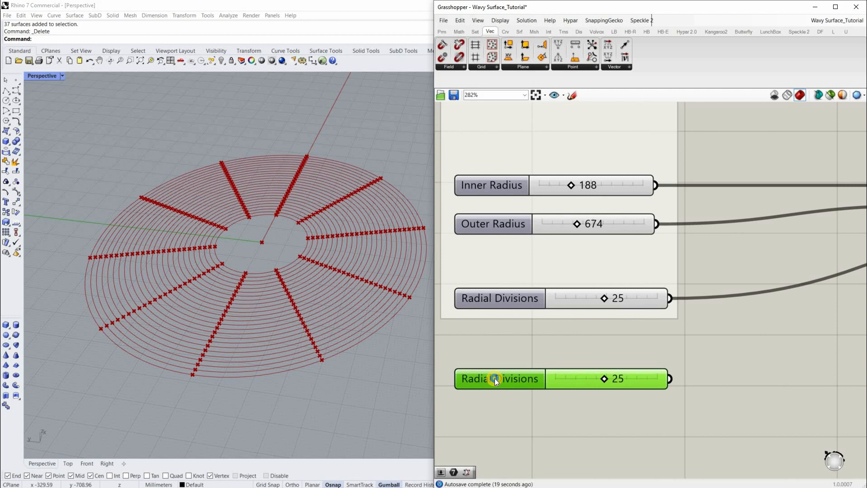
Rename the copied slider Circumference Divisions and set its value to 19
right_click(494, 378)
left_click_drag(525, 385, 492, 386)
type("Circum")
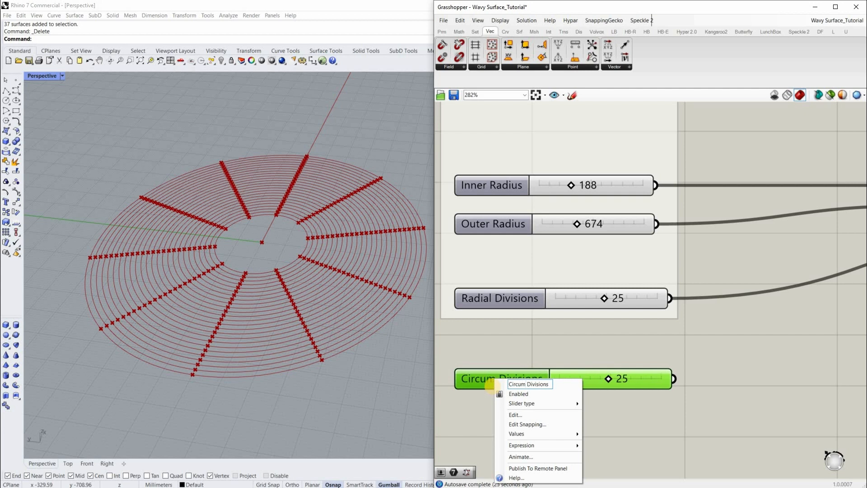
type("ference")
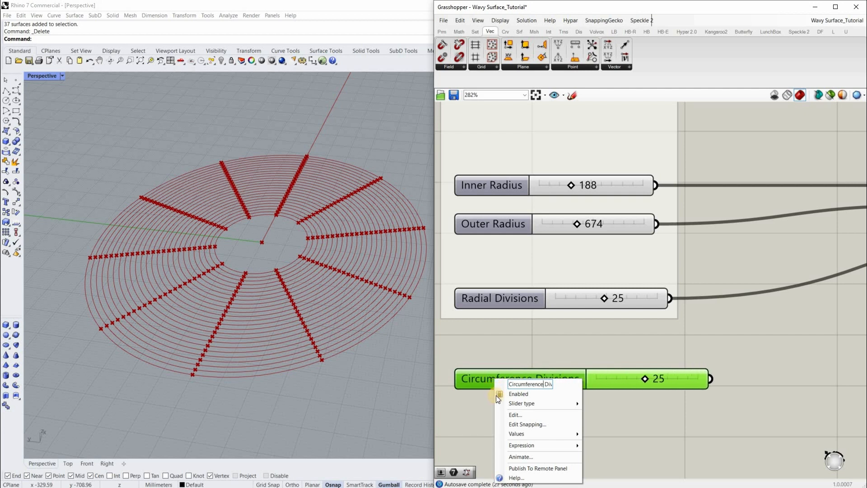
left_click(602, 379)
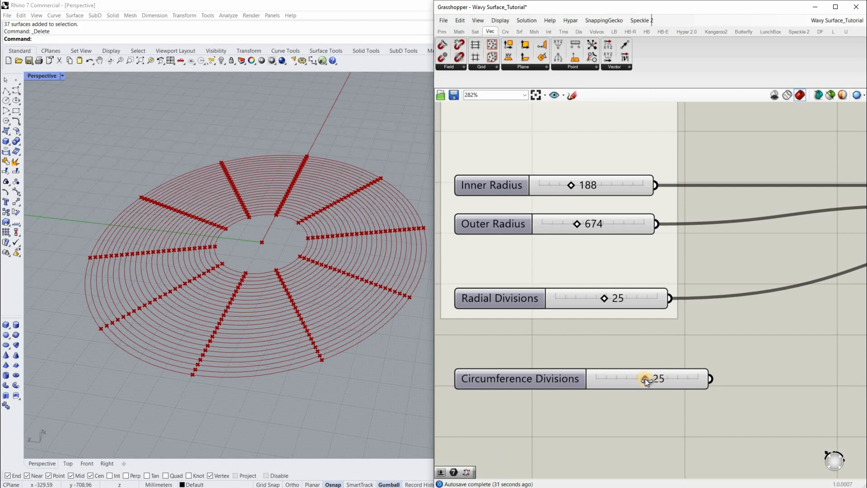
left_click_drag(633, 380, 586, 375)
Add an Integer parameter beside the Circumference Divisions slider and connect the slider to it
scroll(611, 381, "down", 4)
scroll(611, 381, "up", 3)
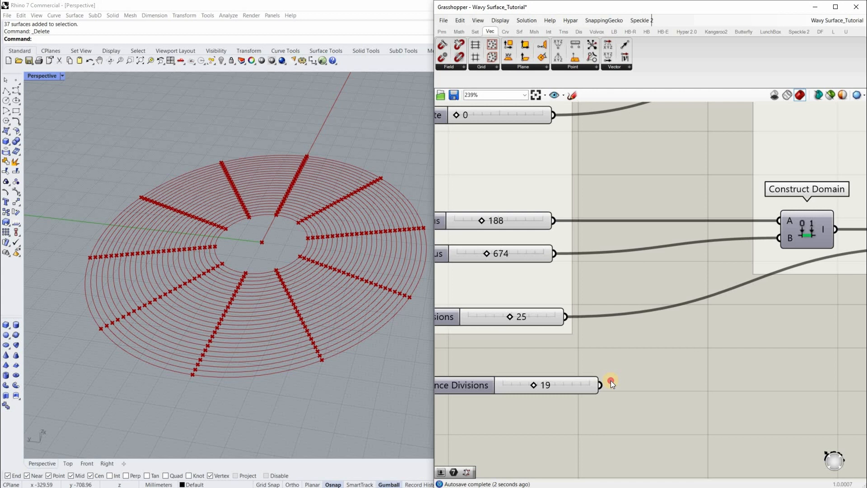
right_click_drag(611, 381, 568, 380)
double_click(626, 385)
type("int")
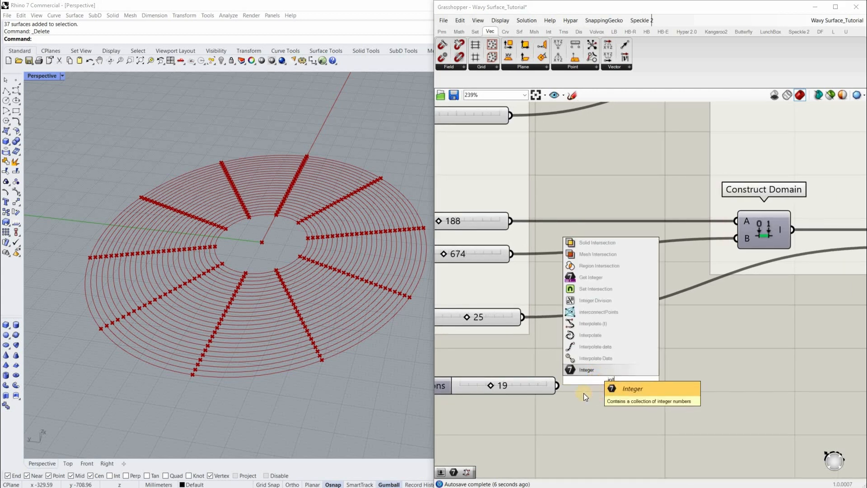
left_click(594, 370)
left_click_drag(614, 386, 618, 384)
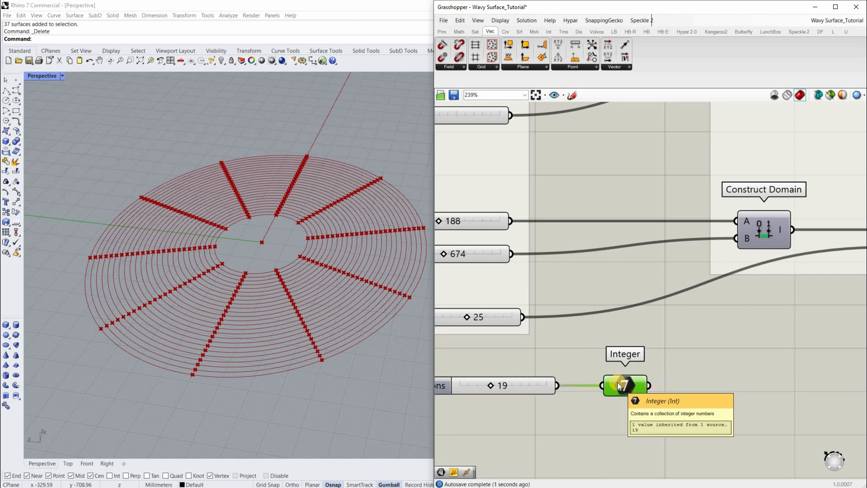
Duplicate the Integer parameter, place the copy beside it and connect the two
key("ctrl+c")
key("ctrl+v")
left_click_drag(619, 397, 700, 383)
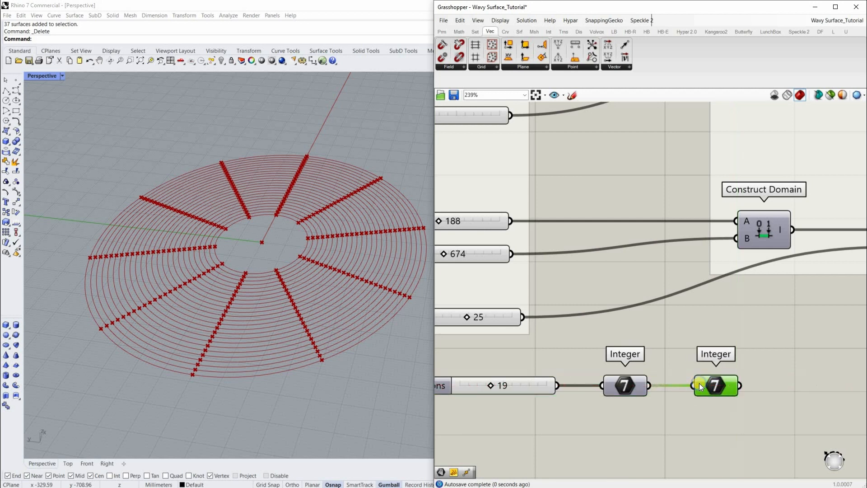
Open the wire display options of the second Integer parameter
scroll(699, 383, "up", 3)
right_click(703, 385)
mouse_move(745, 349)
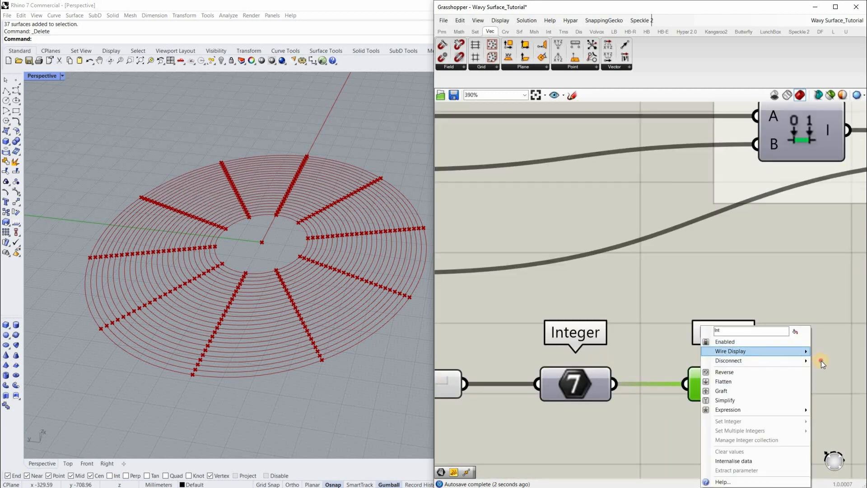
Set the wire display between the two Integer parameters to faint
left_click(617, 343)
scroll(637, 397, "down", 3)
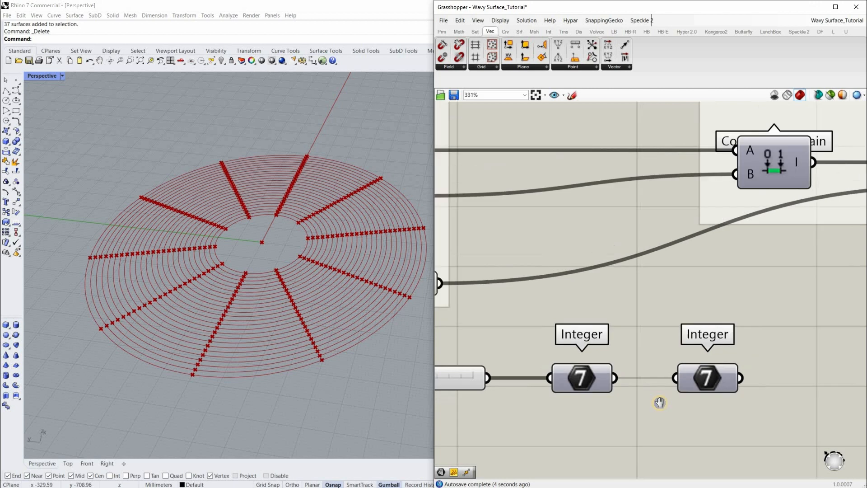
scroll(544, 387, "down", 2)
Add the Radial Divisions and Circumference Divisions sliders to the green Inputs group
left_click_drag(582, 308, 451, 396)
scroll(452, 357, "up", 2)
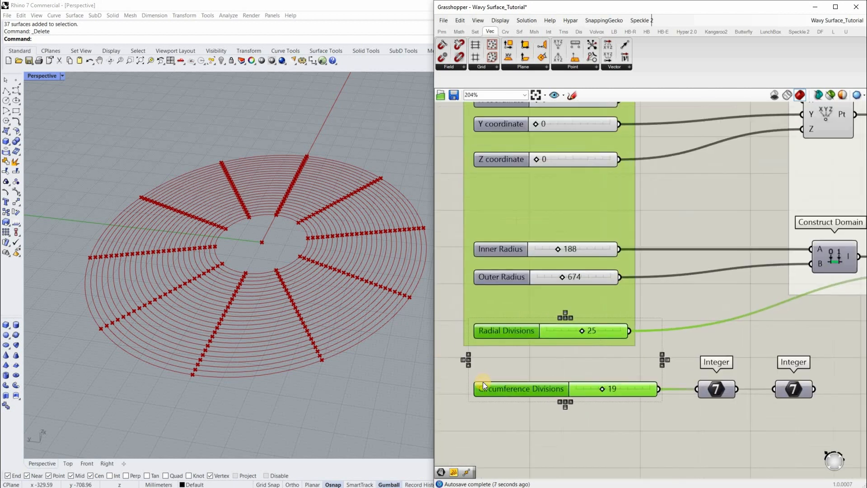
scroll(483, 307, "up", 1)
right_click(483, 305)
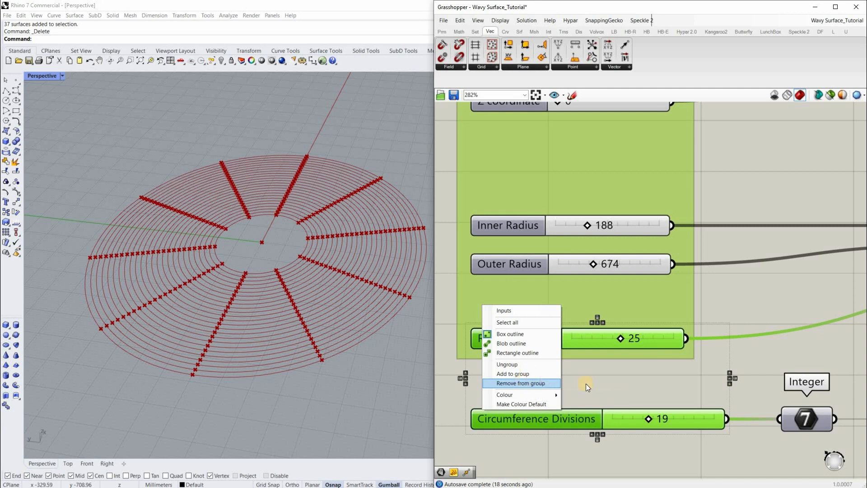
left_click(524, 374)
left_click(578, 371)
Move the second Integer parameter past the Create Circles group to just below the Divide Curve component
scroll(579, 379, "down", 5)
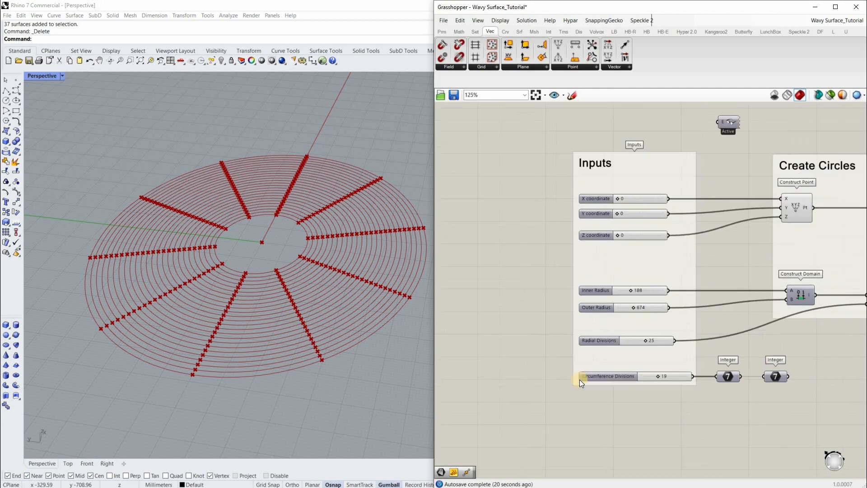
right_click_drag(774, 379, 580, 378)
scroll(590, 379, "up", 2)
left_click(587, 379)
left_click(623, 381)
scroll(603, 375, "up", 2)
scroll(614, 375, "down", 4)
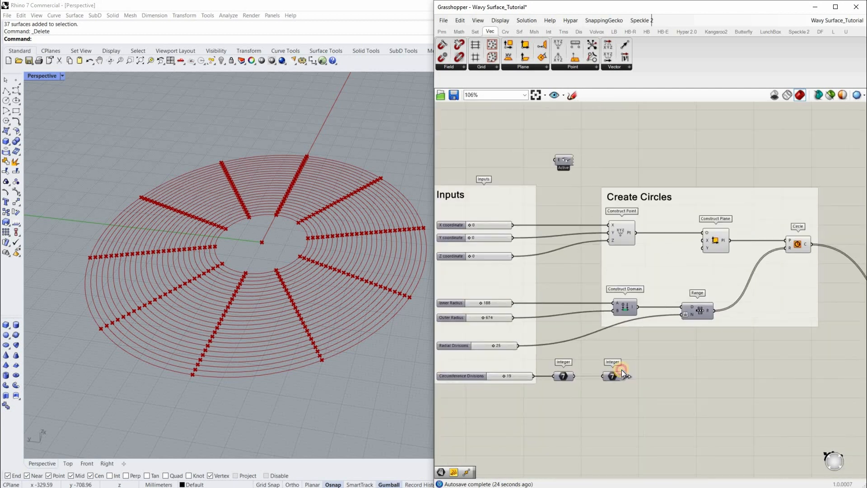
right_click_drag(575, 328, 568, 307)
scroll(567, 342, "down", 2)
left_click_drag(567, 342, 694, 358)
left_click(694, 358)
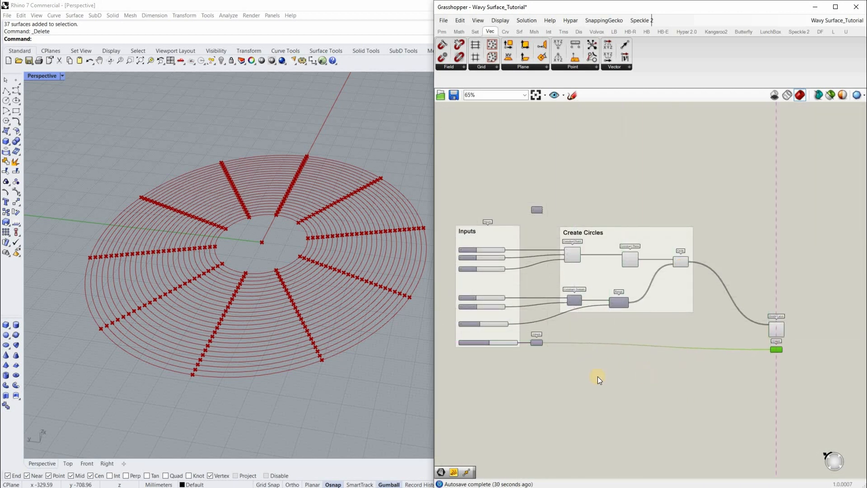
Place the second Integer parameter before Divide Curve and connect its output to the component's N input
scroll(593, 379, "down", 3)
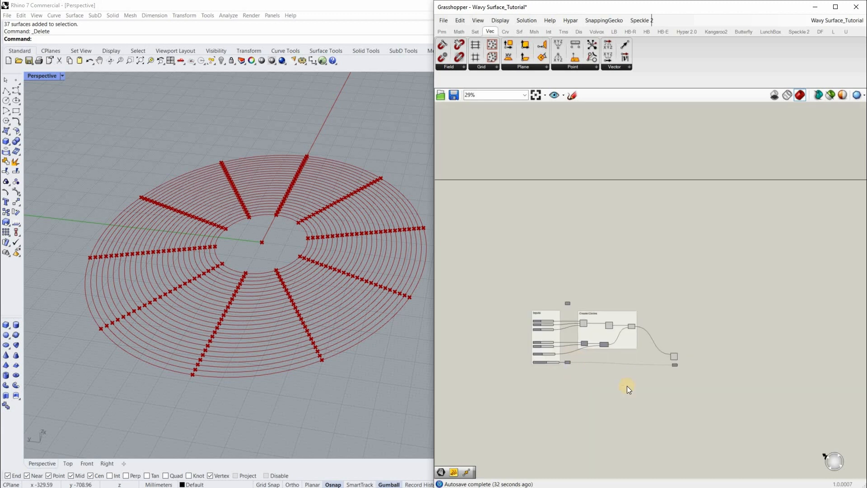
scroll(618, 365, "up", 2)
scroll(582, 361, "down", 3)
scroll(607, 364, "up", 4)
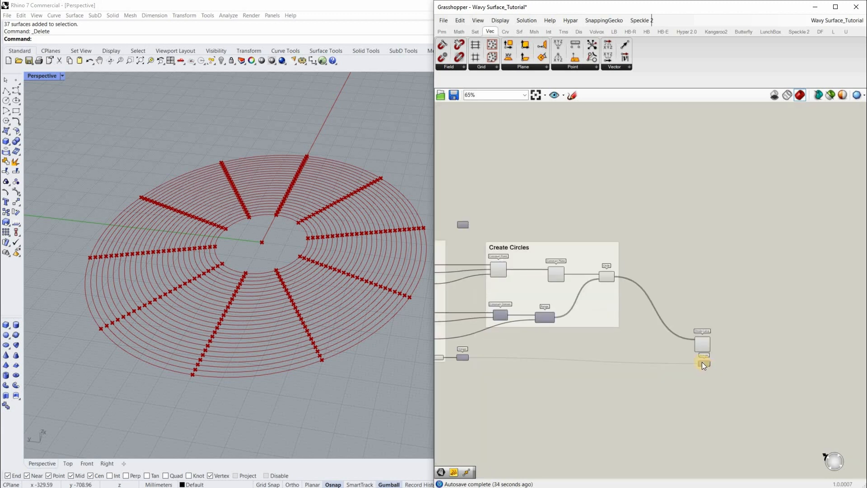
scroll(707, 366, "up", 3)
left_click_drag(709, 357, 644, 319)
scroll(652, 337, "up", 4)
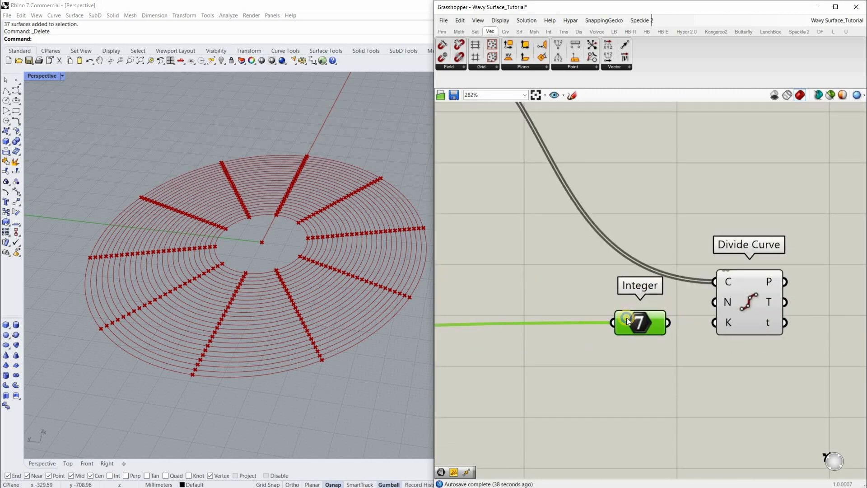
scroll(677, 311, "up", 1)
scroll(612, 335, "up", 3)
left_click_drag(605, 339, 679, 306)
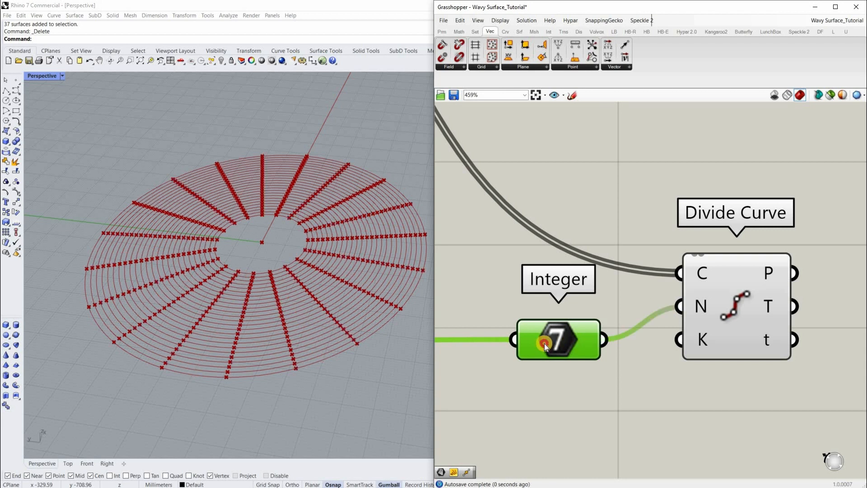
Set the Circumference Divisions slider to 25
scroll(521, 295, "down", 10)
right_click_drag(466, 339, 747, 352)
scroll(642, 351, "up", 2)
scroll(627, 343, "up", 3)
left_click_drag(673, 342, 517, 352)
scroll(724, 328, "down", 5)
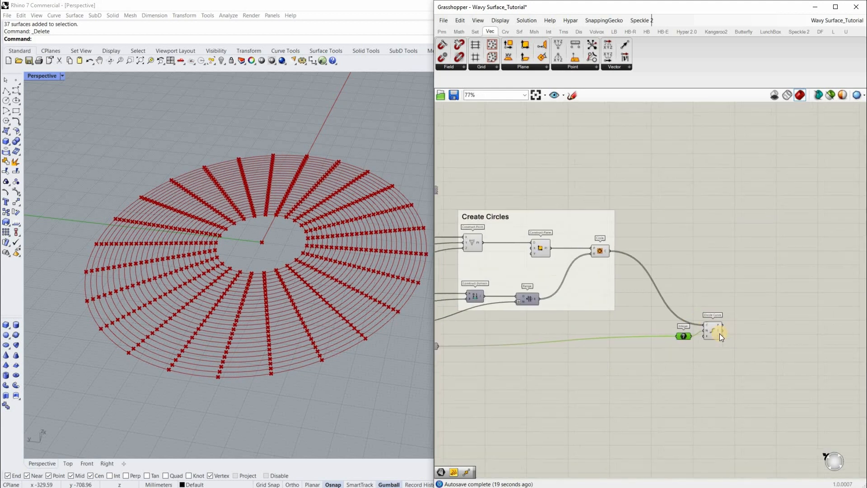
Tidy the positions of the Integer parameter and the Divide Curve component it feeds
scroll(720, 334, "up", 5)
left_click_drag(646, 360, 642, 368)
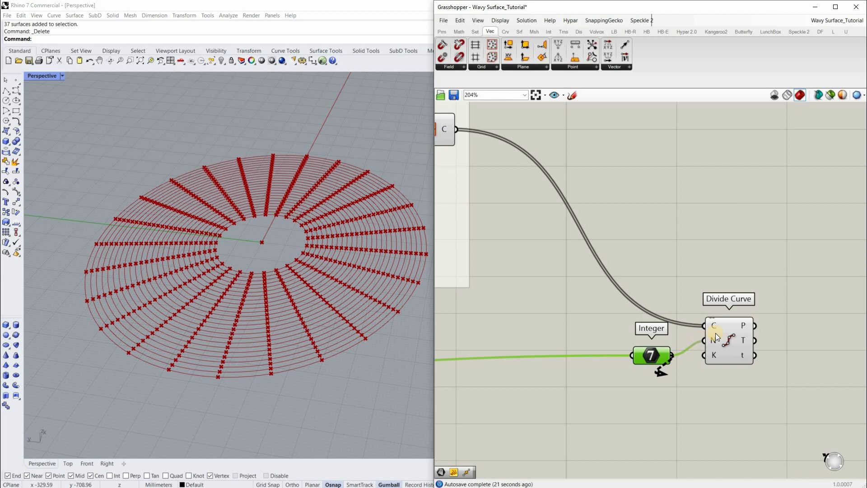
left_click_drag(735, 337, 736, 347)
key("Right")
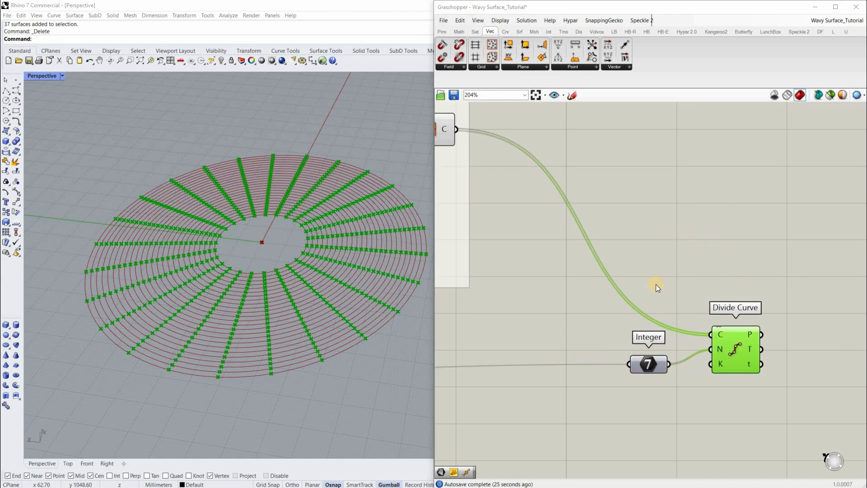
Add a Move component on the empty canvas beyond the Divide Curve component
scroll(652, 254, "down", 3)
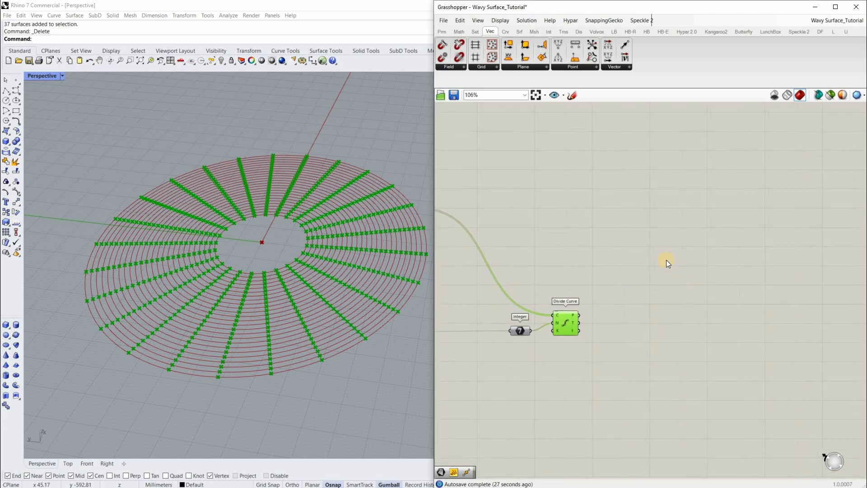
scroll(646, 268, "up", 2)
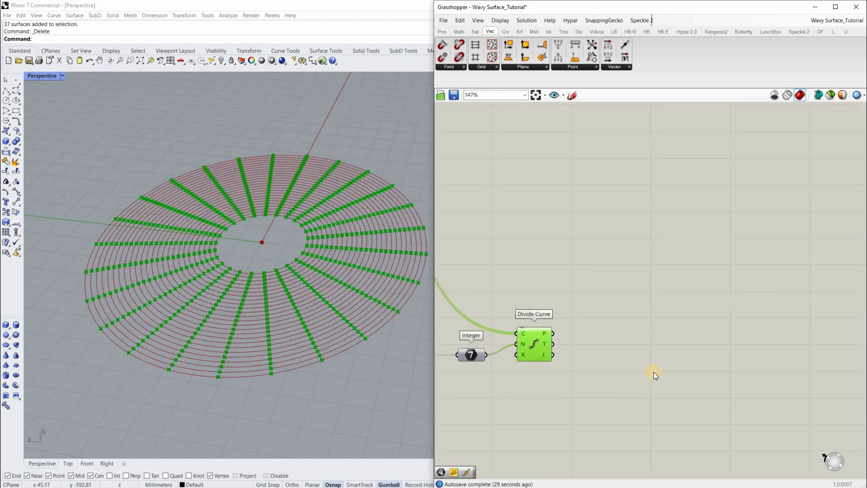
left_click(661, 267)
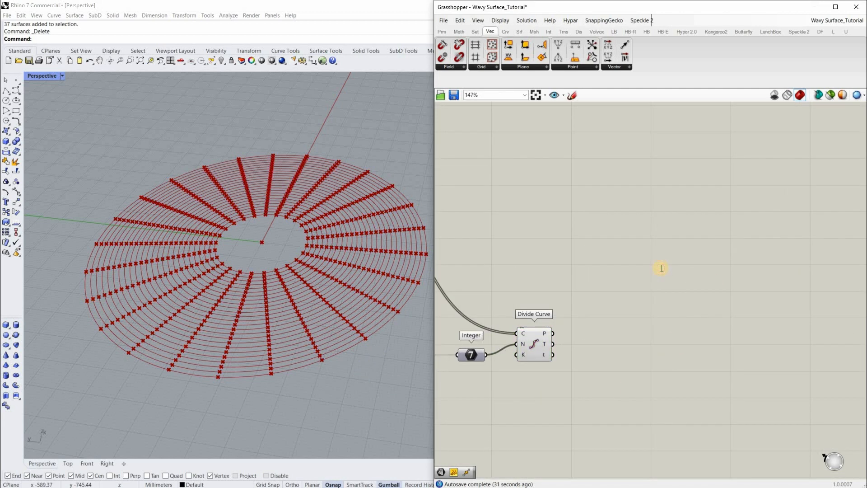
double_click(662, 268)
type("move")
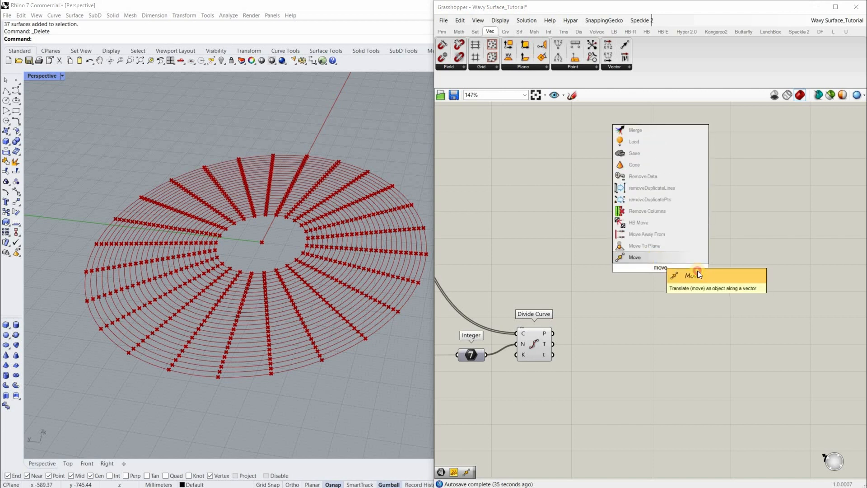
left_click(697, 275)
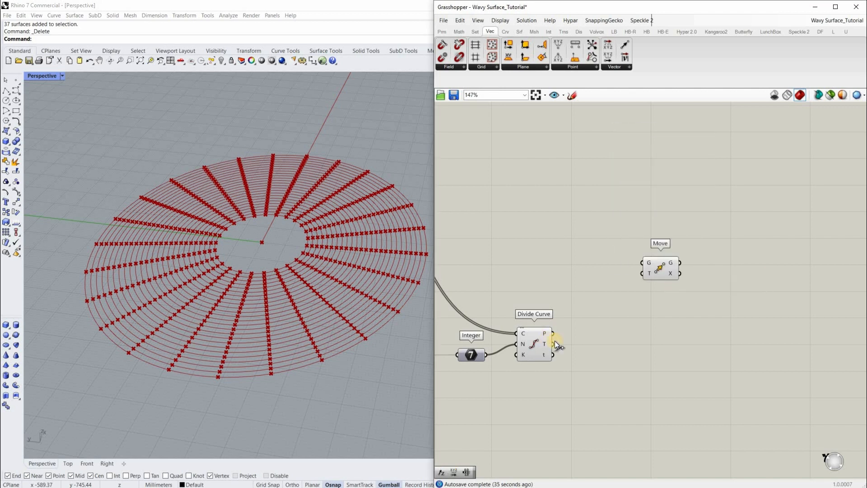
Connect the Points output of Divide Curve to the Geometry input of the Move component
right_click_drag(538, 324, 568, 324)
scroll(568, 323, "up", 4)
mouse_move(570, 321)
scroll(574, 322, "down", 4)
left_click_drag(581, 321, 712, 251)
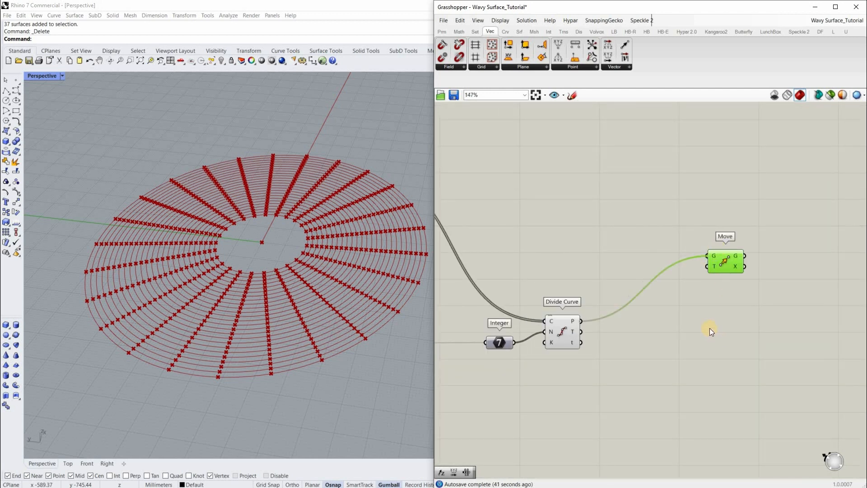
Check the Move component's inputs and align it horizontally with Divide Curve so their wire runs straight
scroll(714, 256, "up", 4)
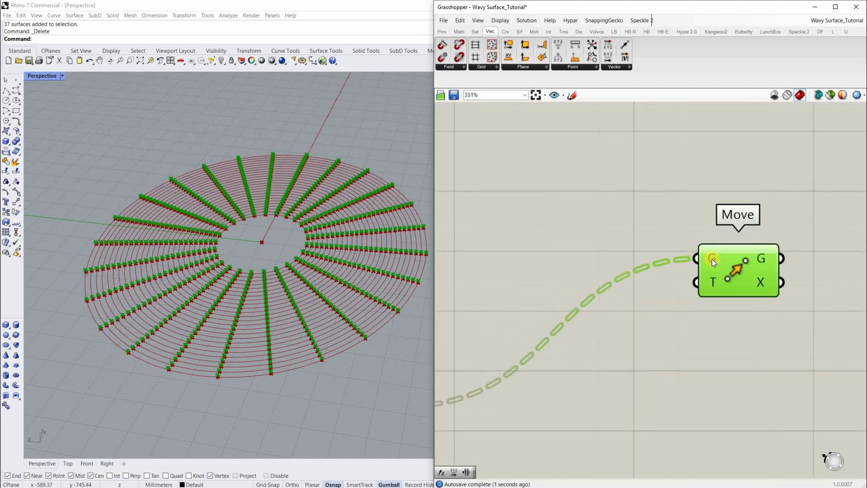
scroll(712, 266, "down", 4)
scroll(712, 267, "up", 4)
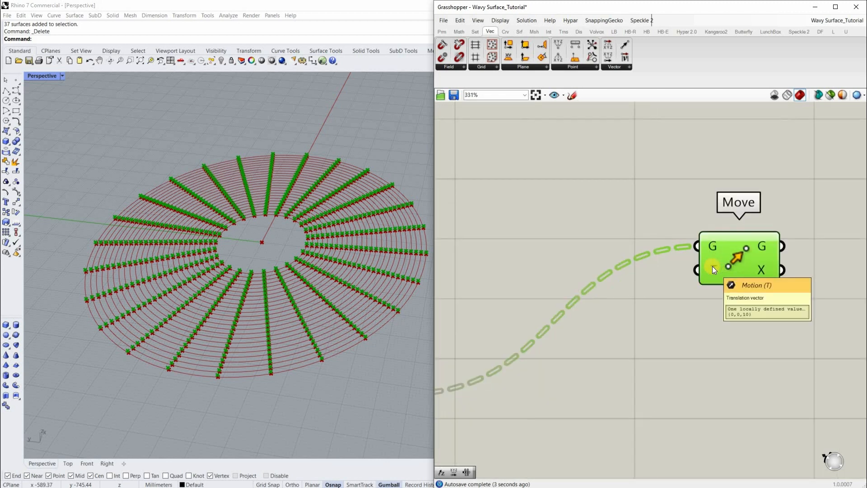
scroll(713, 270, "down", 4)
left_click_drag(718, 269, 743, 332)
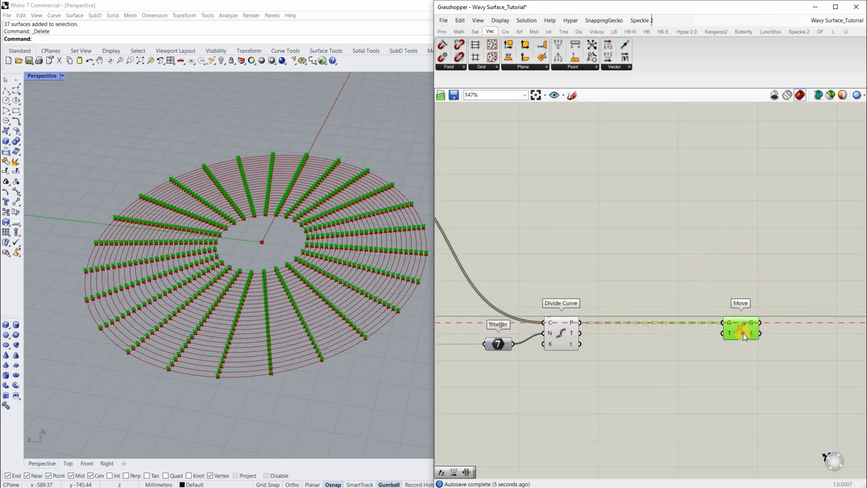
left_click(671, 359)
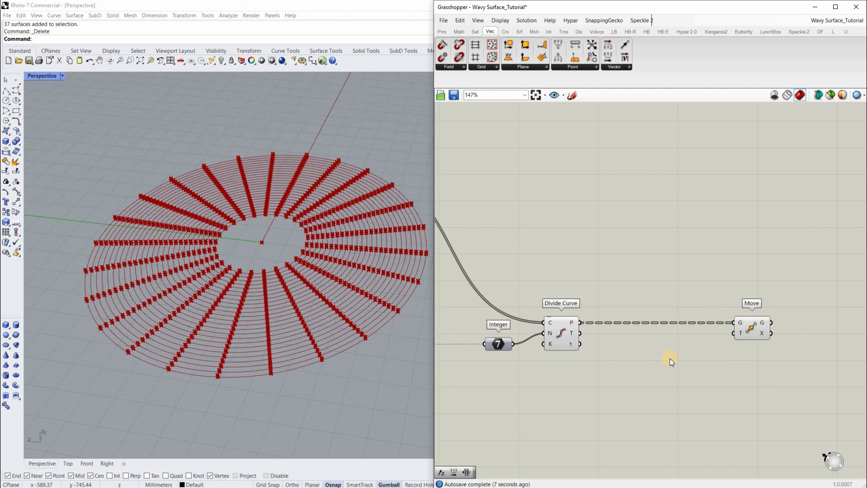
Add a Range component and place it beneath the Divide Curve component
scroll(671, 358, "down", 3)
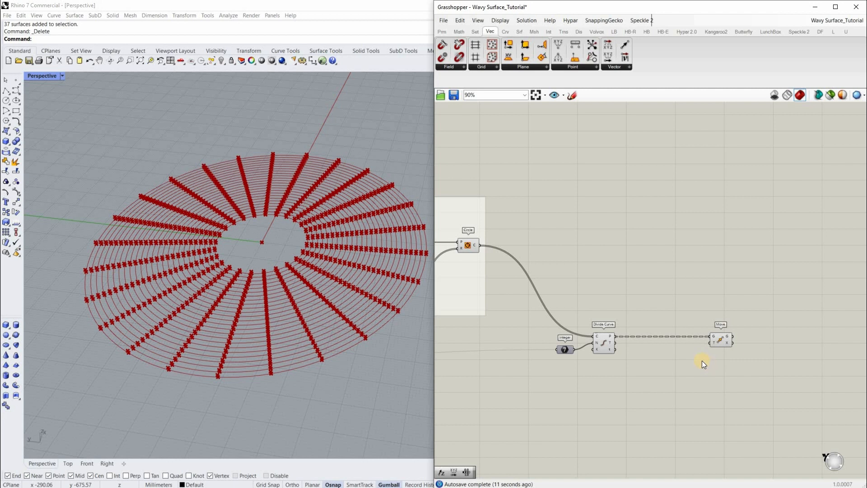
scroll(700, 353, "up", 3)
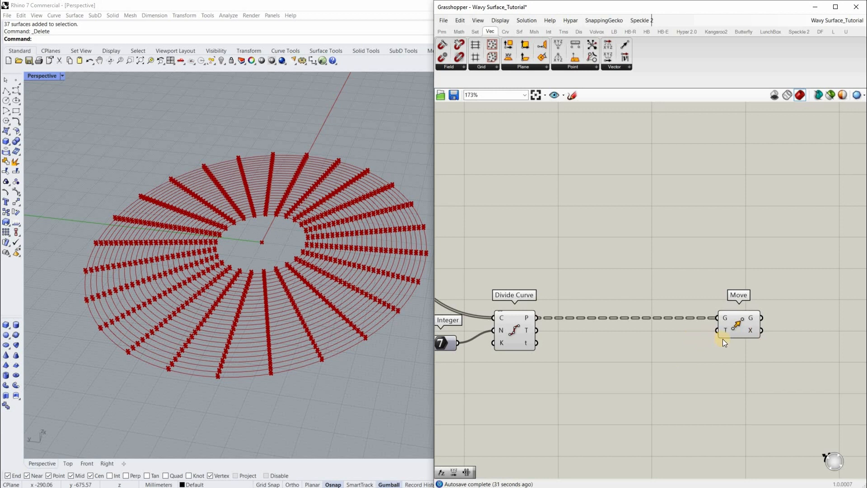
scroll(675, 343, "down", 3)
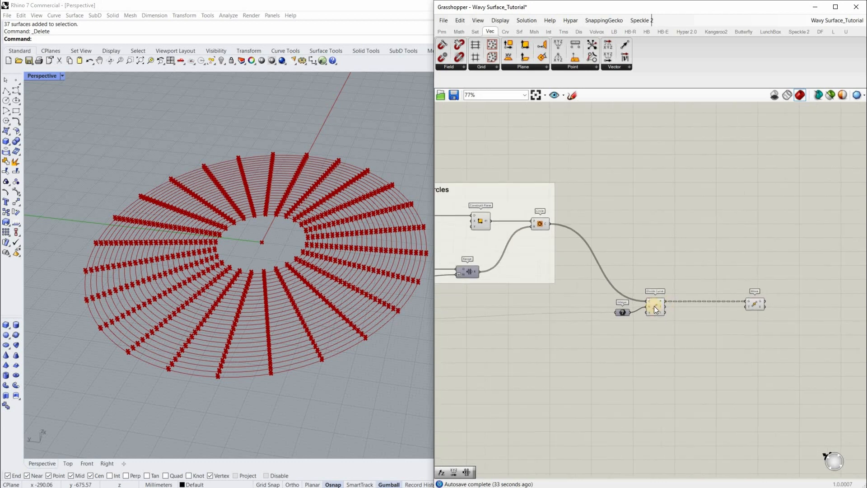
scroll(654, 306, "up", 1)
scroll(623, 308, "up", 3)
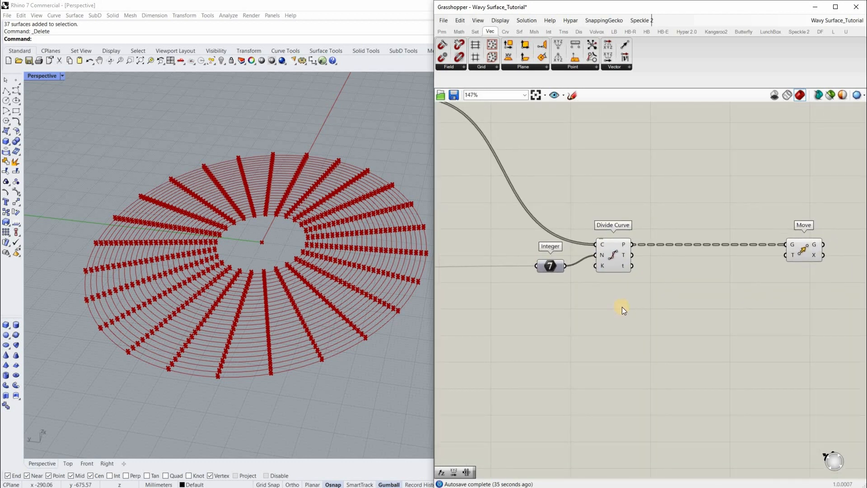
double_click(622, 307)
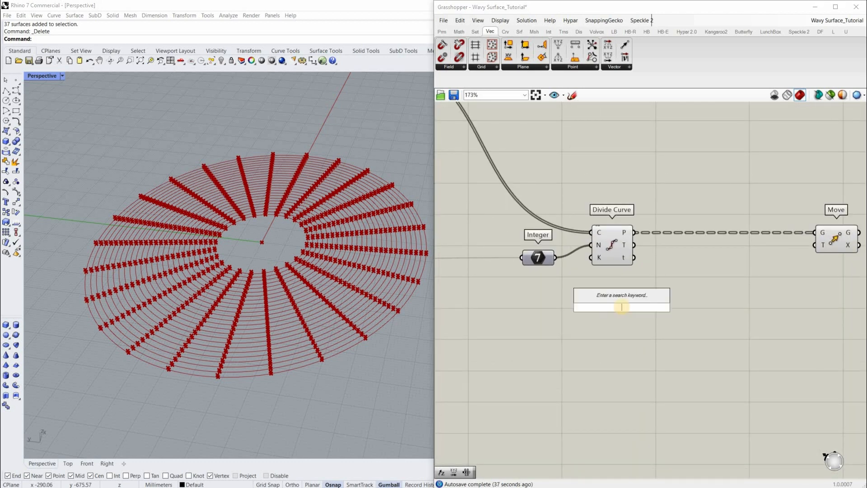
type("range")
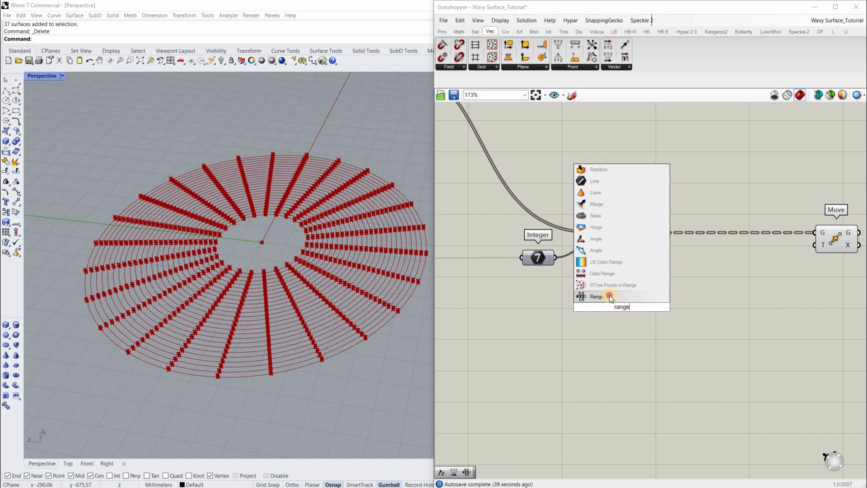
key("Return")
left_click_drag(622, 303, 626, 359)
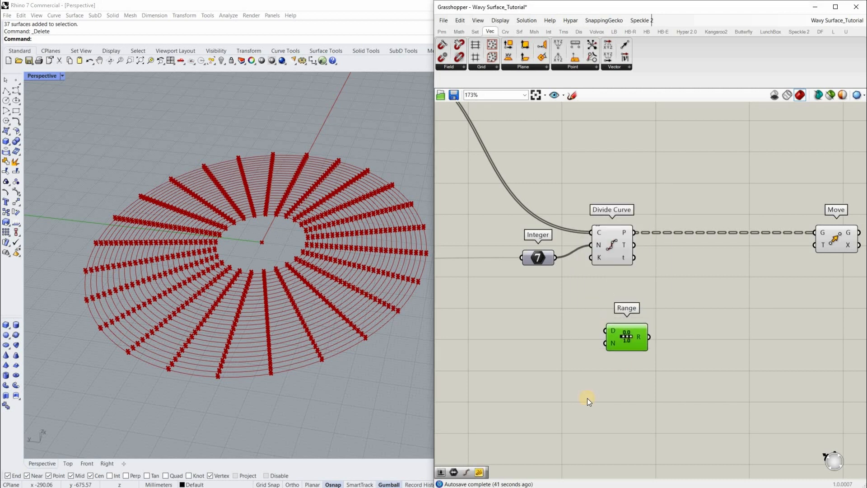
right_click_drag(613, 361, 704, 325)
left_click_drag(700, 322, 695, 322)
Inspect the Domain input of the new Range component
scroll(689, 322, "up", 3)
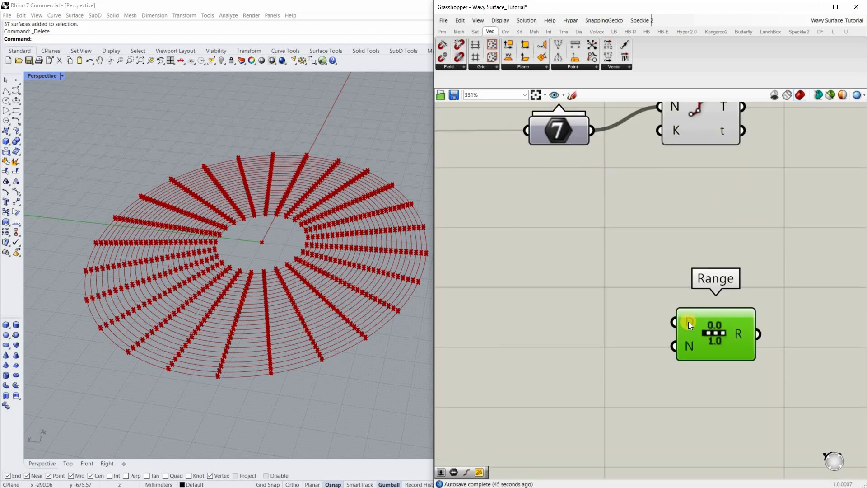
scroll(684, 322, "down", 5)
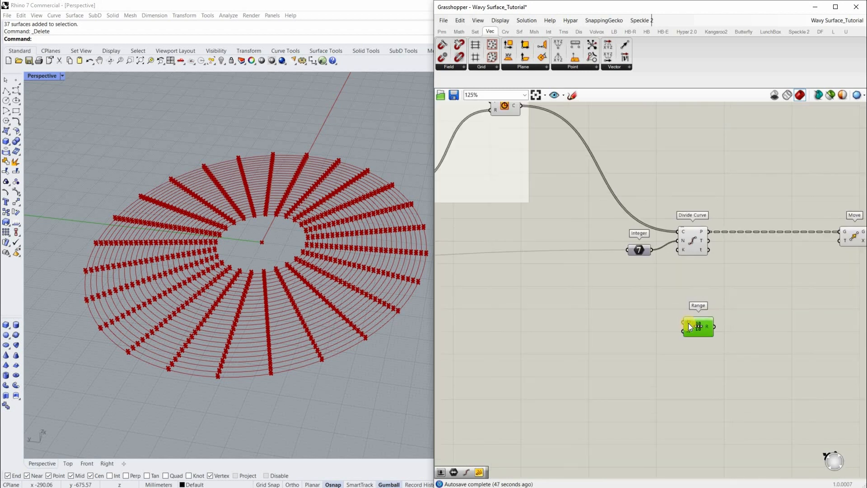
scroll(689, 321, "up", 4)
scroll(685, 321, "up", 2)
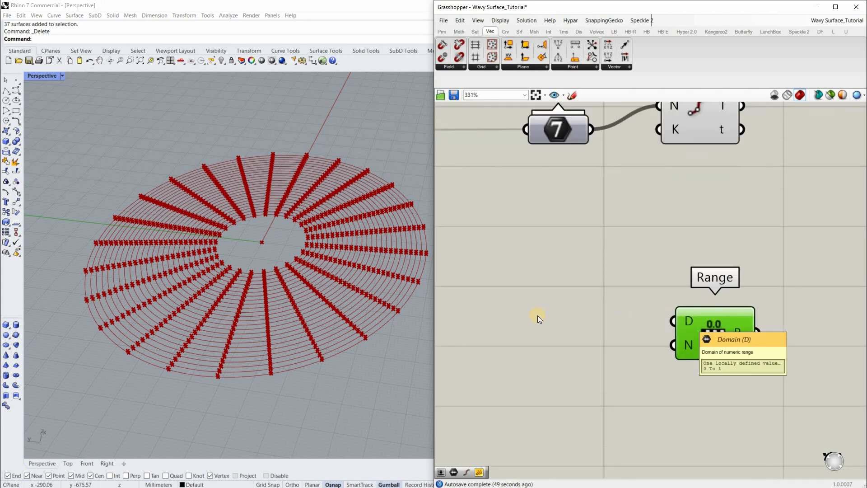
Duplicate the Circumference Divisions slider and place the copy directly beneath the original
scroll(685, 321, "down", 7)
scroll(603, 316, "down", 4)
mouse_move(519, 313)
right_mouse_down()
mouse_move(602, 316)
mouse_move(528, 310)
mouse_move(529, 321)
right_mouse_up()
scroll(495, 312, "up", 5)
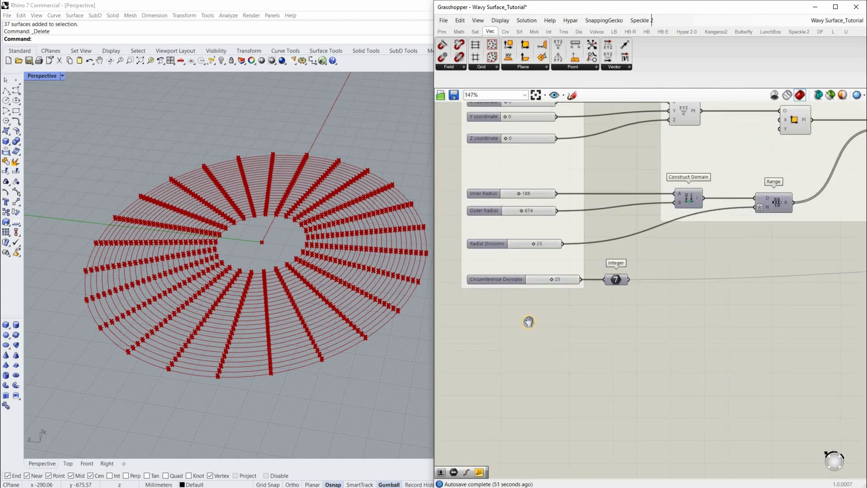
scroll(515, 290, "up", 1)
right_click_drag(521, 292, 520, 303)
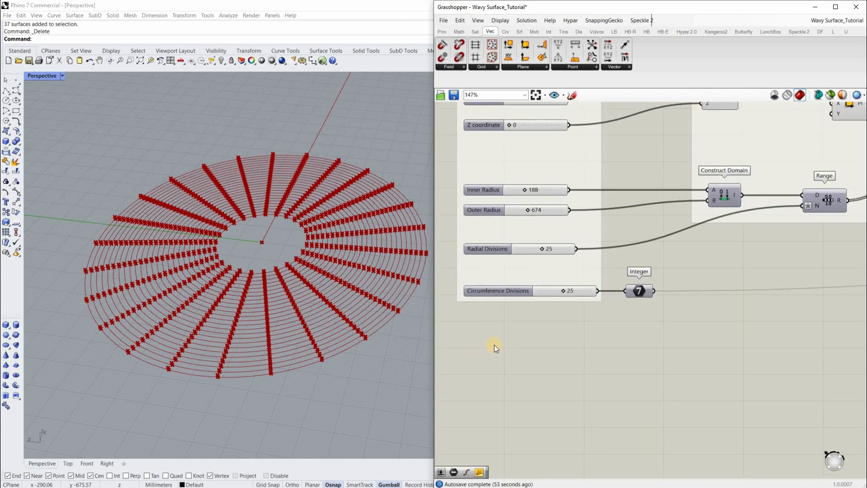
scroll(494, 321, "down", 1)
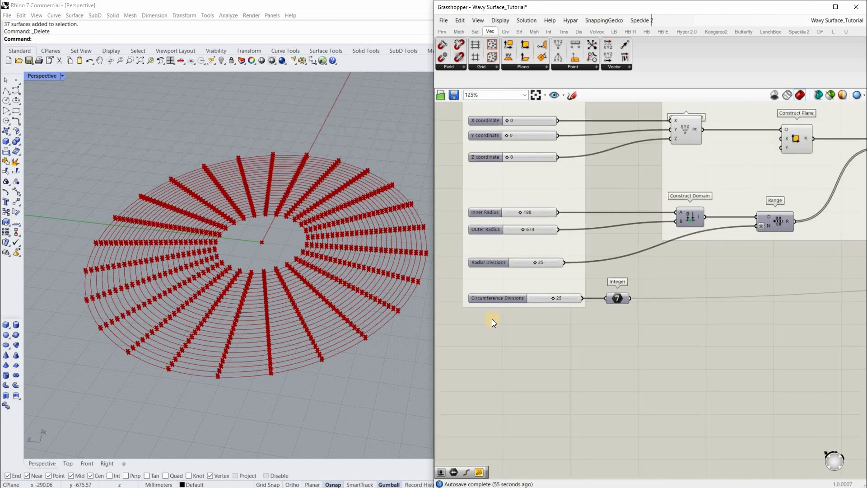
scroll(483, 289, "up", 2)
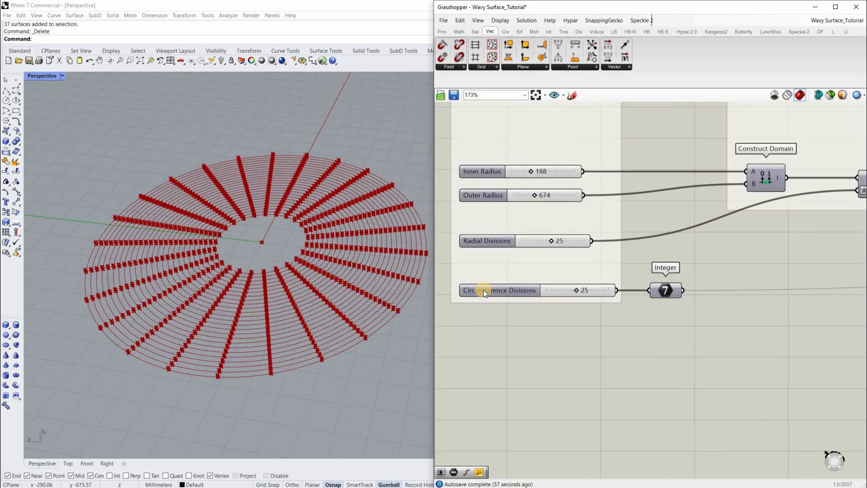
left_click(483, 290)
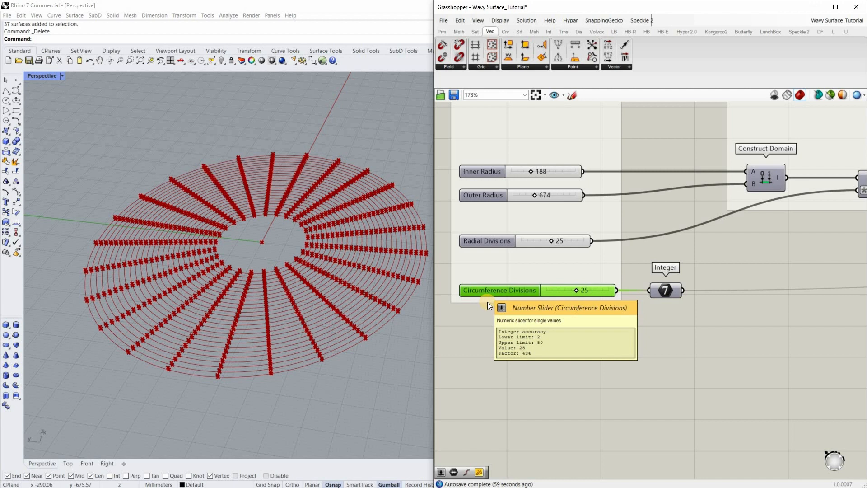
key("ctrl+c")
key("ctrl+v")
left_click_drag(504, 297, 500, 343)
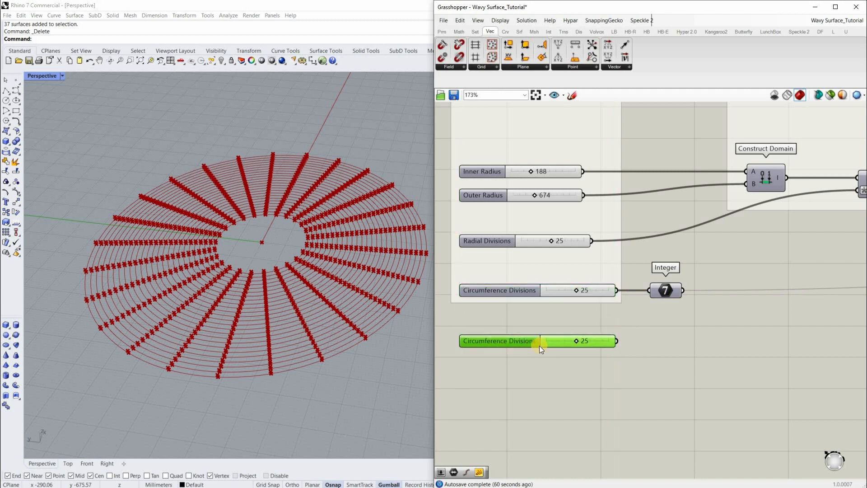
Rename the copied slider to Cycles and shorten its width
right_click(481, 343)
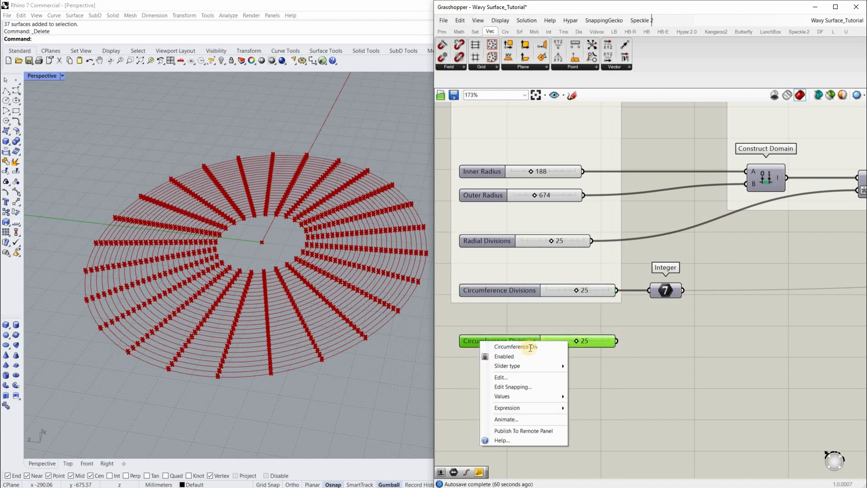
left_click(506, 346)
key("ctrl+a")
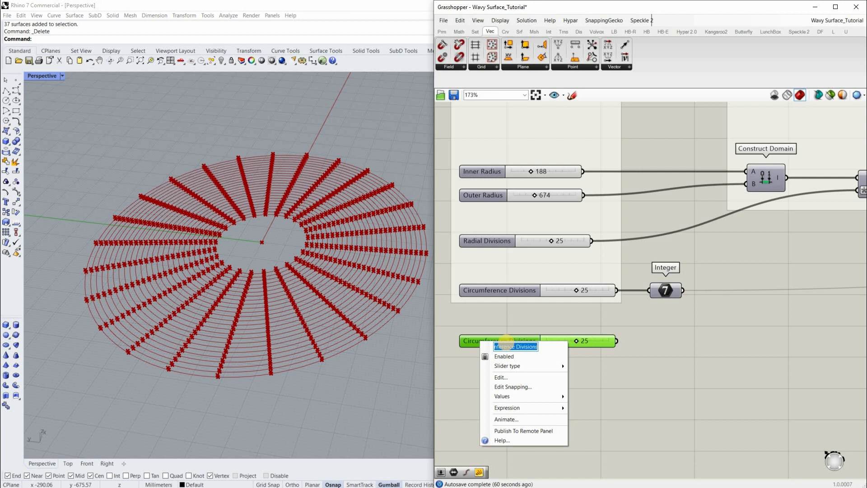
type("Cycled")
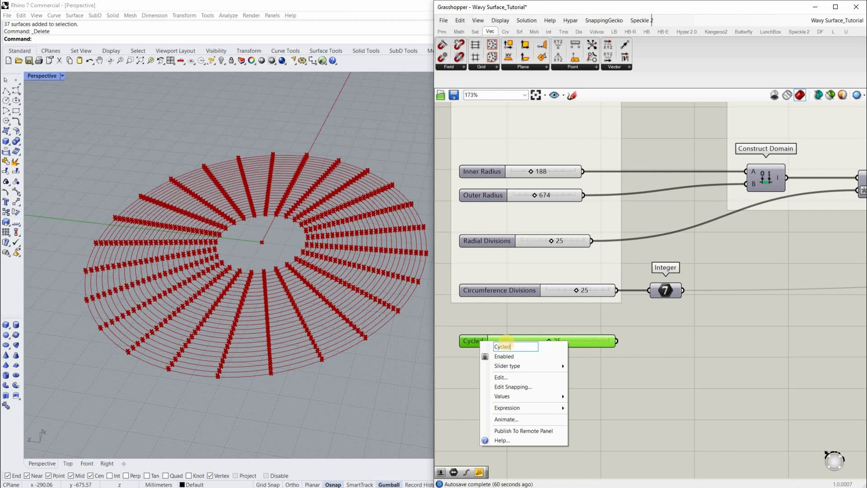
key("BackSpace")
type("s")
key("Return")
left_click_drag(583, 345, 582, 341)
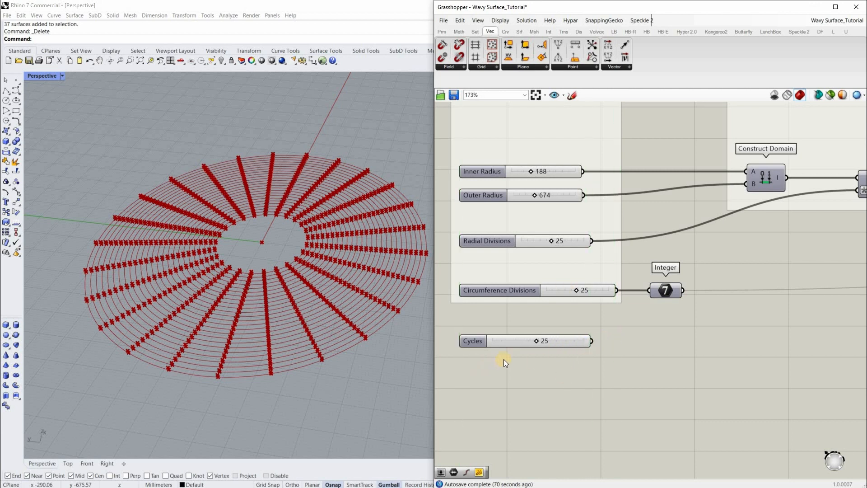
Set the Cycles slider's maximum to 20 and its value to 10
scroll(575, 352, "up", 1)
right_click_drag(590, 339, 648, 333)
double_click(560, 333)
double_click(515, 339)
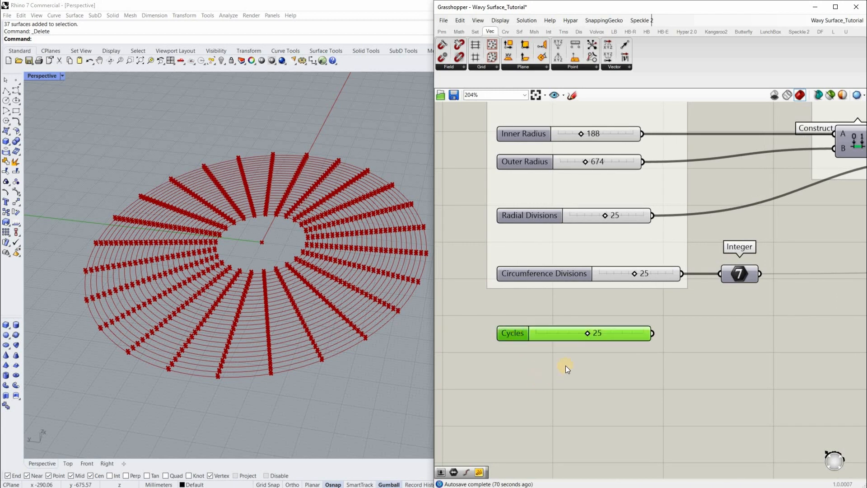
double_click(524, 362)
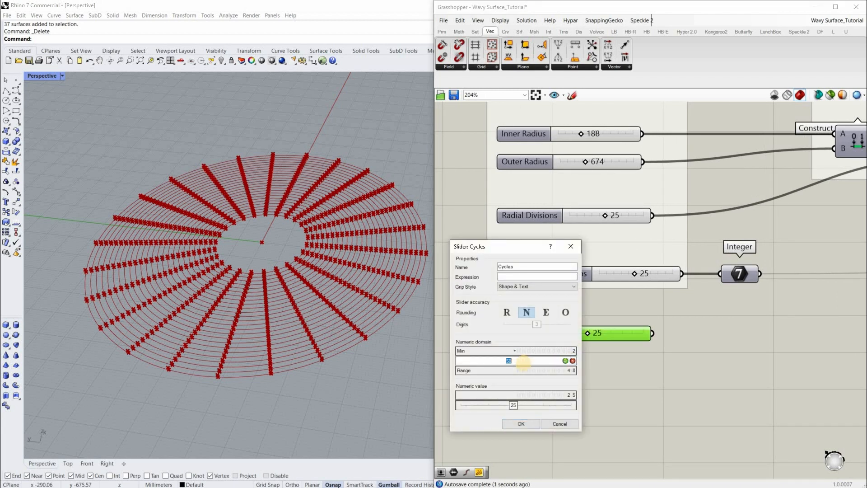
type("20")
left_click(521, 425)
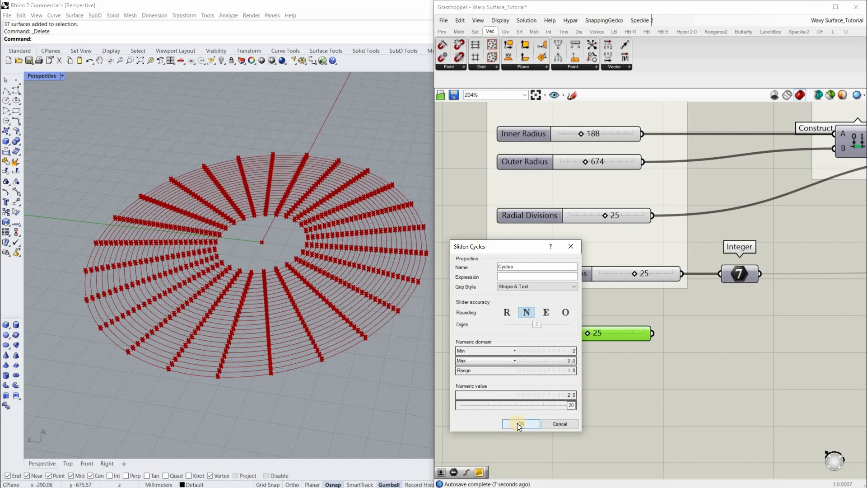
key("Return")
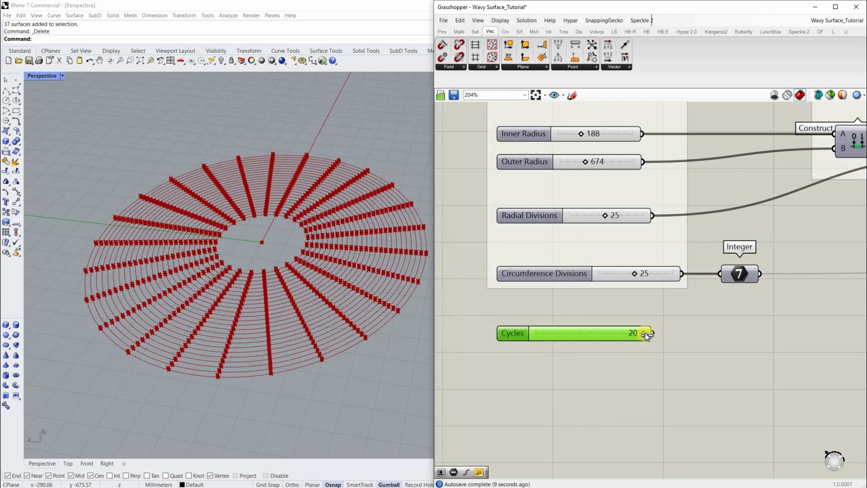
left_click_drag(616, 334, 575, 339)
Connect the Cycles slider directly to the Domain input of the lower Range component and inspect that input
scroll(504, 368, "down", 6)
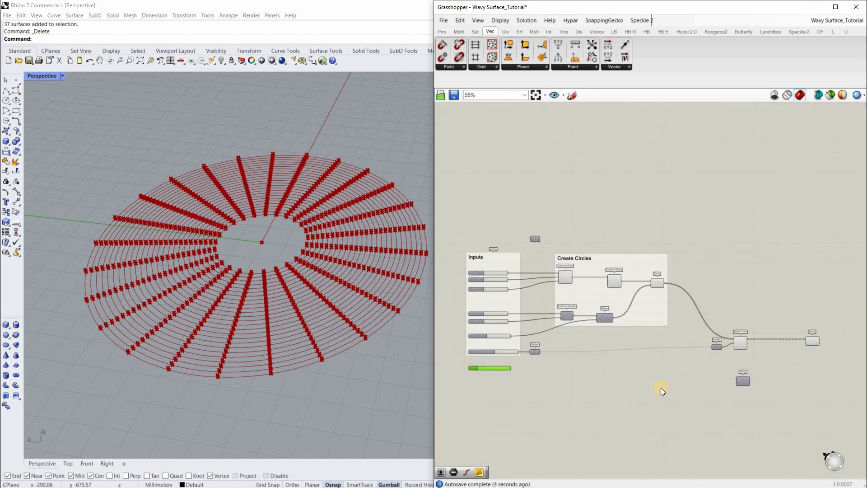
scroll(738, 346, "up", 8)
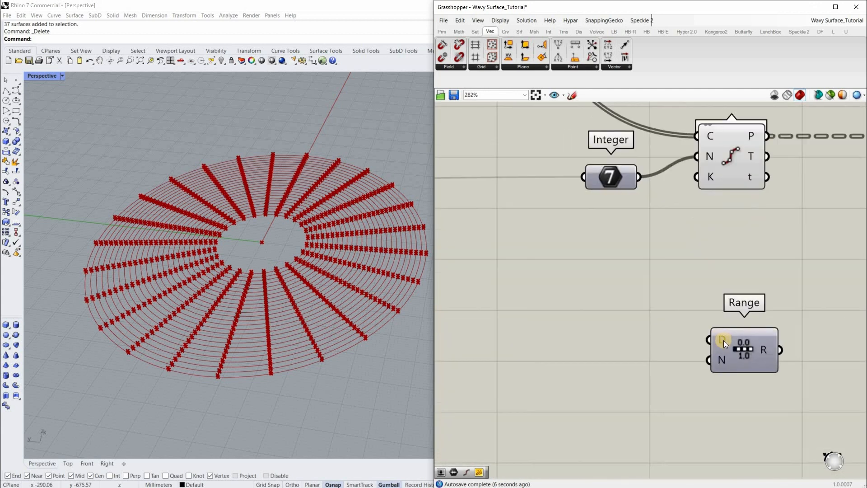
mouse_move(723, 341)
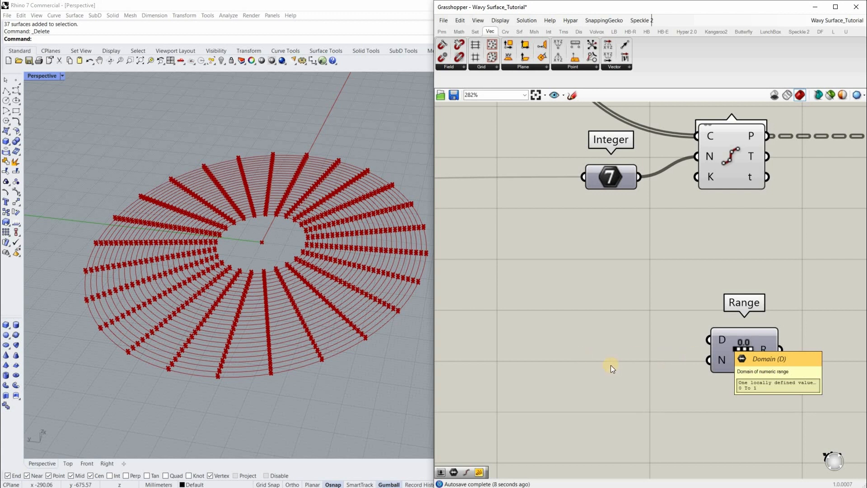
scroll(610, 365, "down", 7)
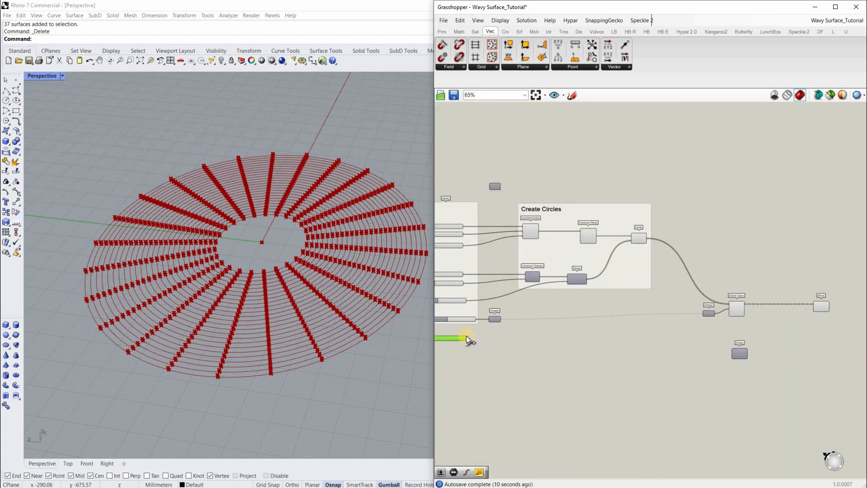
scroll(467, 336, "up", 1)
left_click_drag(468, 335, 781, 351)
scroll(781, 351, "up", 8)
mouse_move(780, 351)
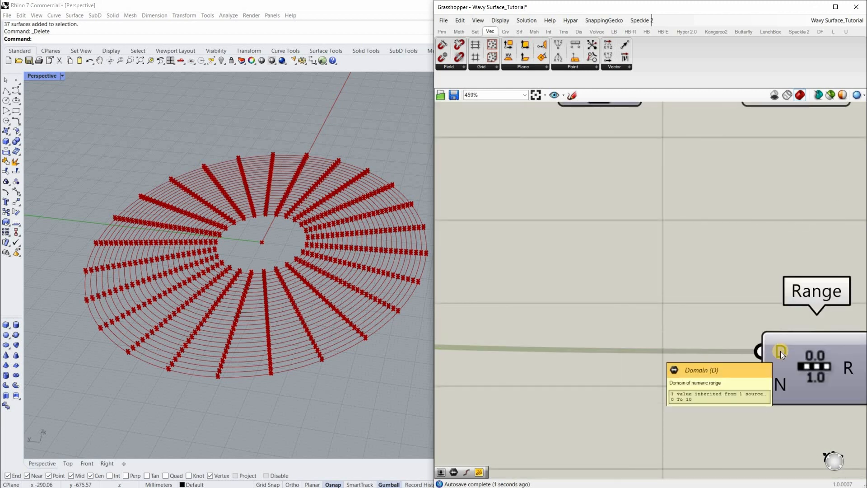
Add a Construct Domain component between the Cycles slider and the lower Range component
scroll(662, 323, "down", 8)
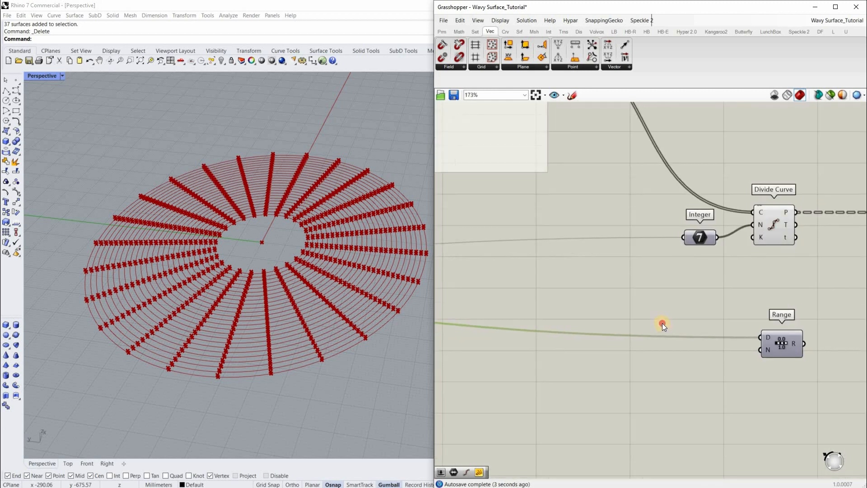
scroll(660, 323, "up", 7)
double_click(663, 324)
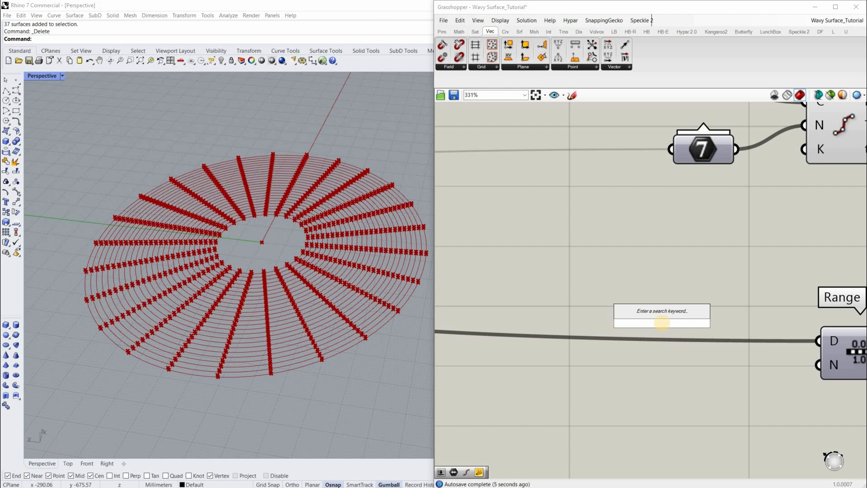
type("domain")
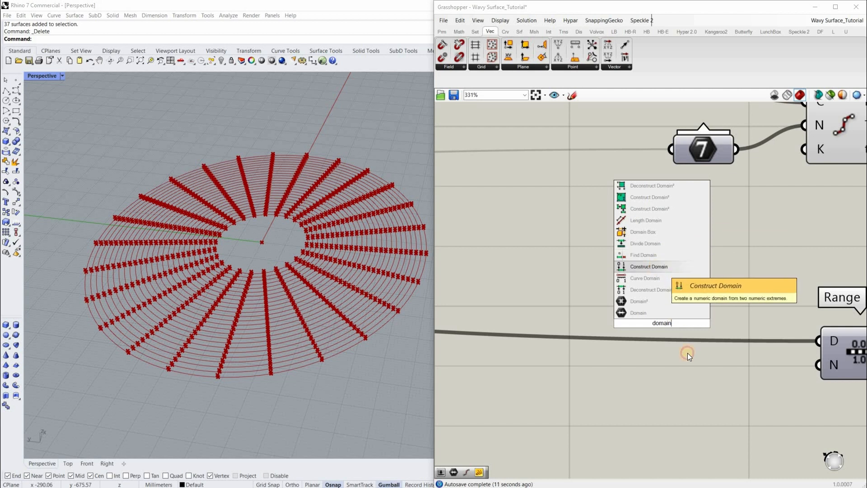
key("Return")
scroll(662, 328, "down", 3)
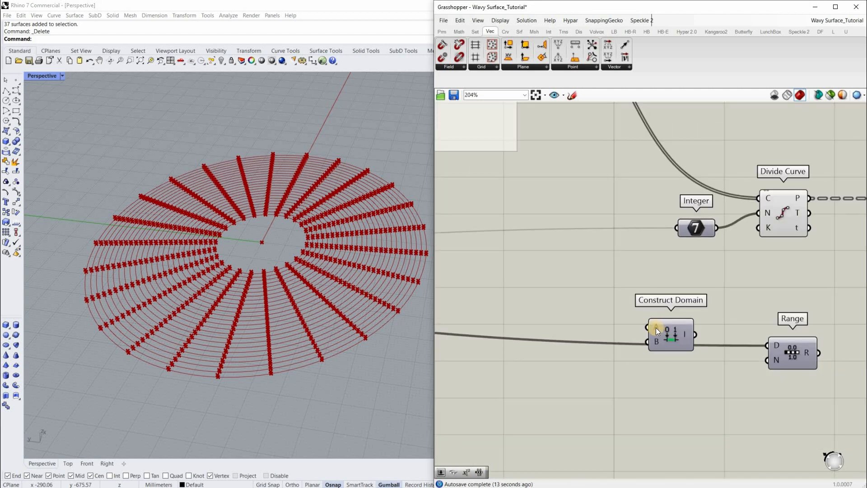
scroll(657, 327, "up", 4)
scroll(656, 328, "down", 5)
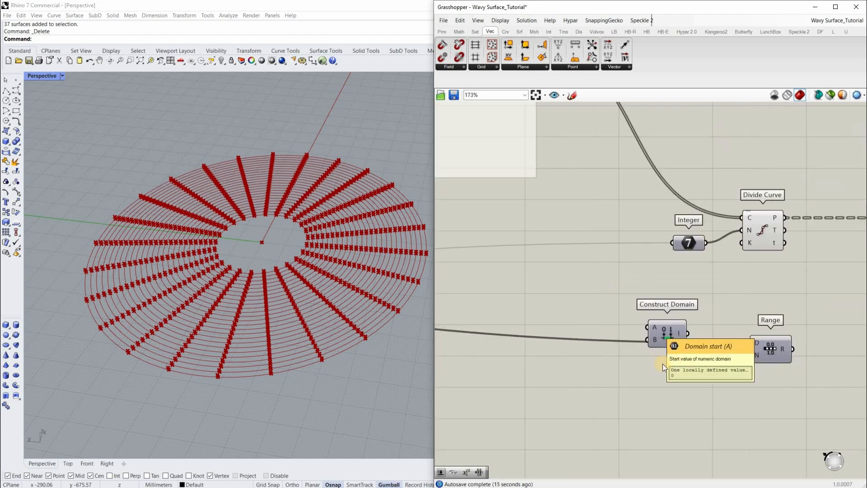
left_click_drag(666, 334, 676, 366)
Connect the Cycles slider to the Domain end (B) input of the new Construct Domain component
scroll(673, 360, "down", 6)
right_click_drag(492, 332, 573, 321)
scroll(574, 332, "up", 2)
left_click_drag(500, 325, 505, 330)
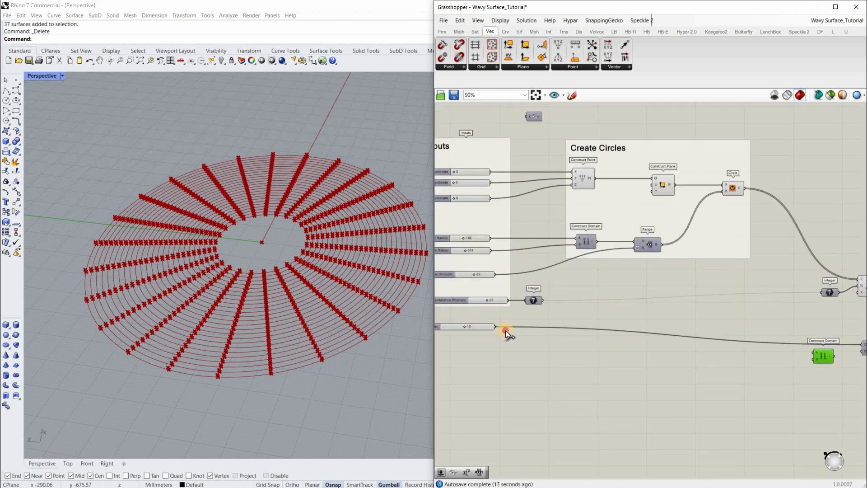
left_click_drag(807, 359, 814, 360)
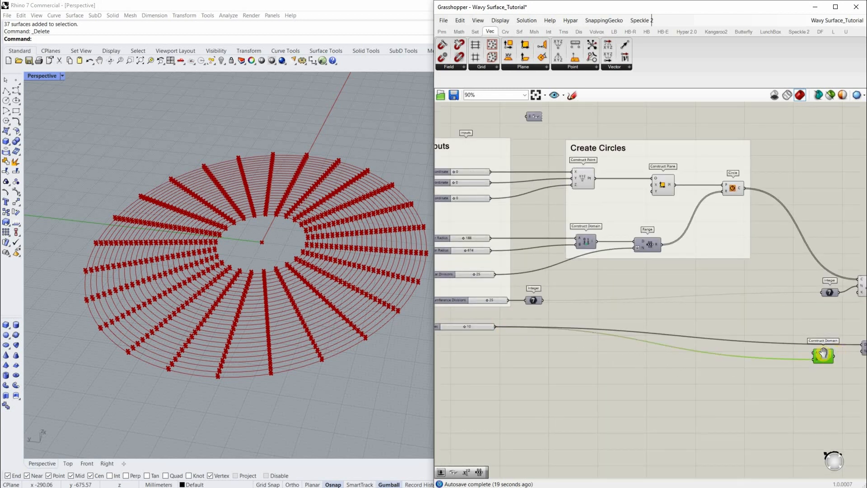
scroll(659, 359, "up", 4)
scroll(636, 360, "up", 3)
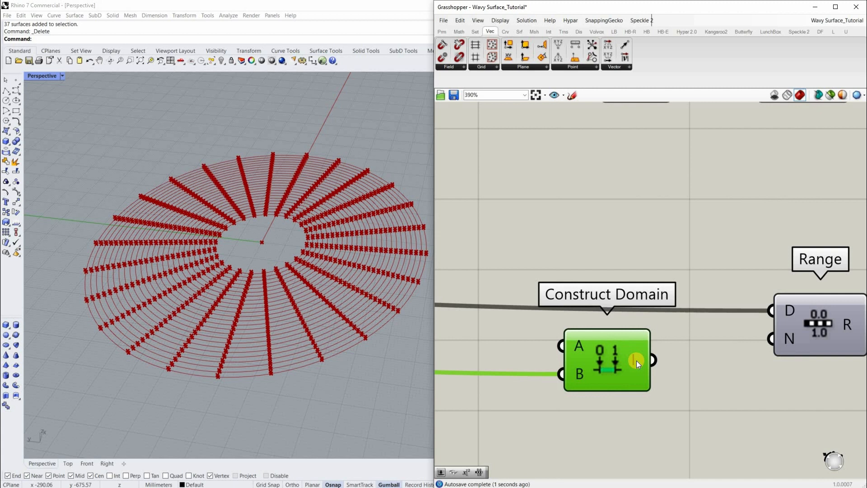
Connect the Construct Domain output to the lower Range's Domain input, replacing the slider's direct wire, and check the input
left_click_drag(774, 318, 774, 317)
right_click_drag(790, 305, 657, 305)
mouse_move(656, 305)
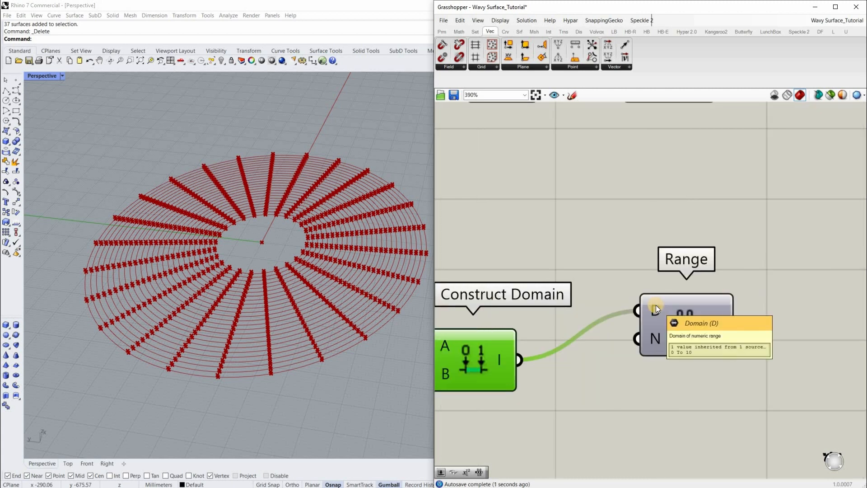
Align the lower Range component with Construct Domain so the wire between them runs straight
scroll(633, 332, "down", 6)
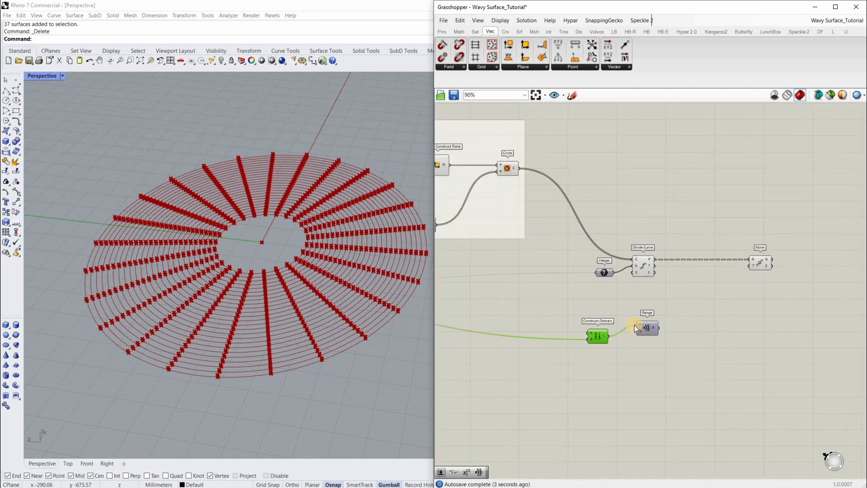
scroll(637, 317, "up", 3)
left_click_drag(657, 315, 696, 323)
scroll(718, 309, "up", 2)
left_click(695, 318)
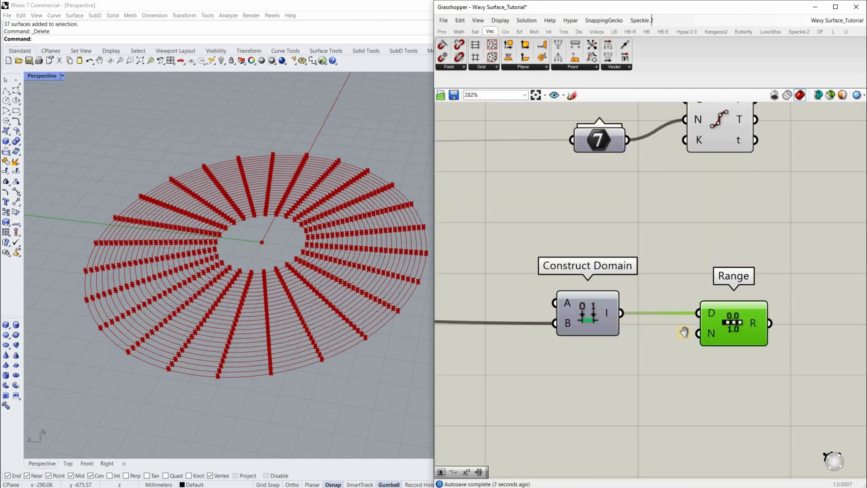
Duplicate the Integer parameter beside Circumference Divisions, place the copy beneath it, and connect the Cycles slider to it
scroll(620, 326, "down", 4)
right_click_drag(451, 288, 510, 290)
right_click_drag(577, 346, 694, 347)
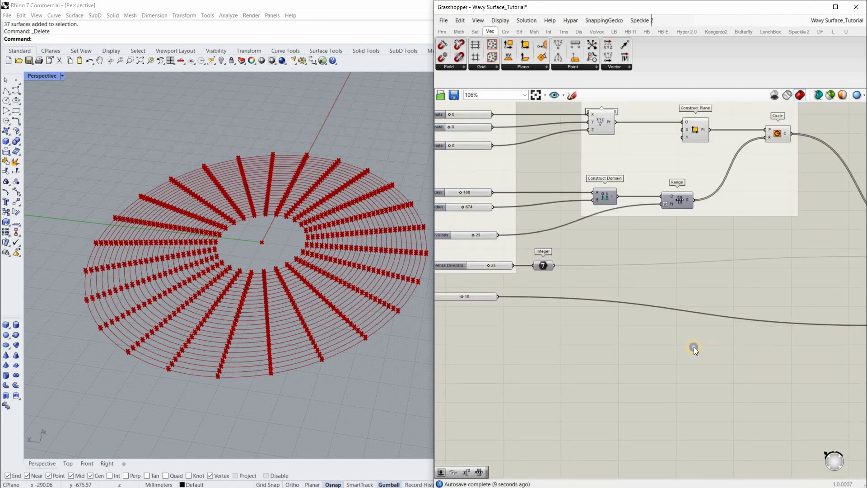
right_click_drag(546, 269, 530, 267)
left_click(530, 266)
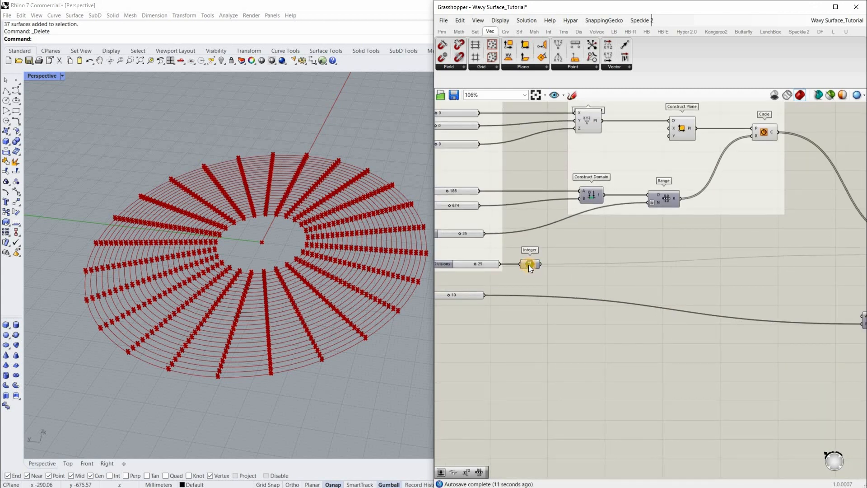
mouse_move(528, 265)
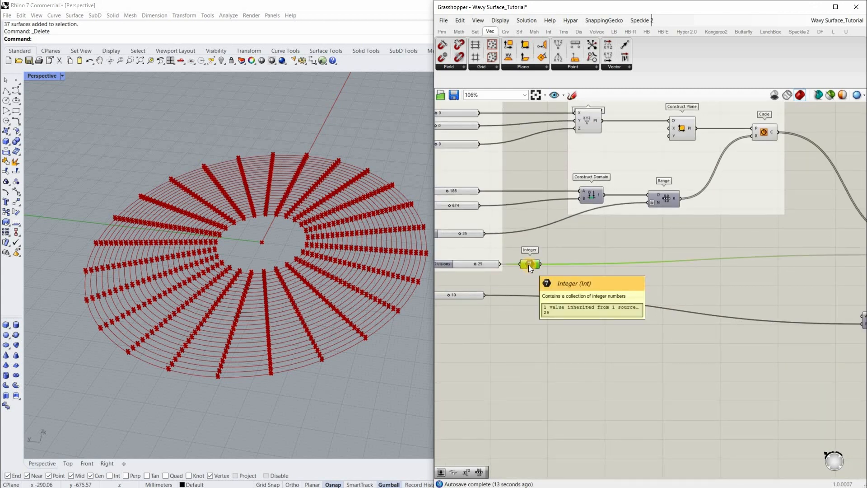
key("ctrl+c")
key("ctrl+v")
left_click_drag(531, 268, 531, 295)
scroll(499, 303, "up", 3)
left_click_drag(470, 288, 611, 306)
Duplicate the Integer parameter, connect the copy to the Cycles Integer parameter, and set its input wire display to faint
key("ctrl+c")
key("ctrl+v")
scroll(592, 302, "up", 3)
left_click_drag(566, 276, 687, 326)
right_click(640, 318)
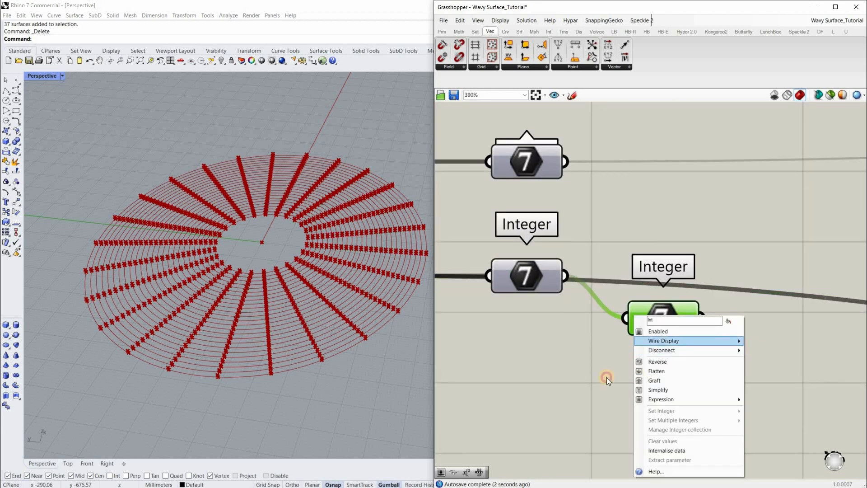
scroll(708, 340, "down", 4)
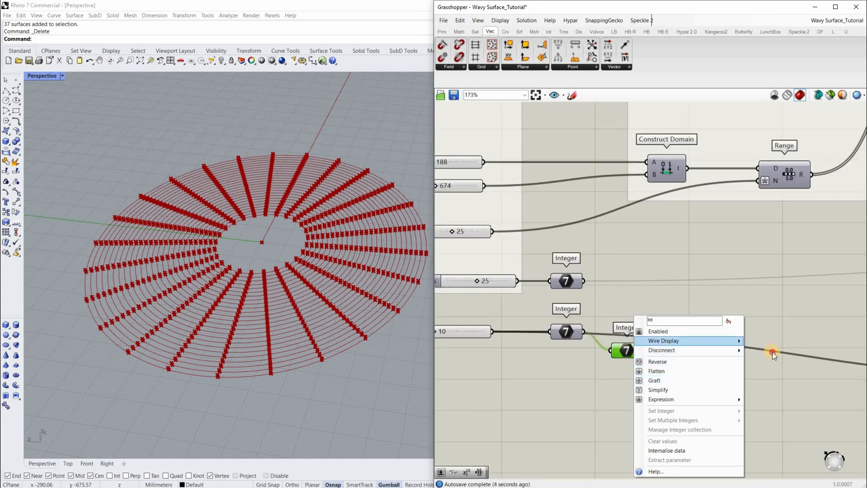
left_click(619, 378)
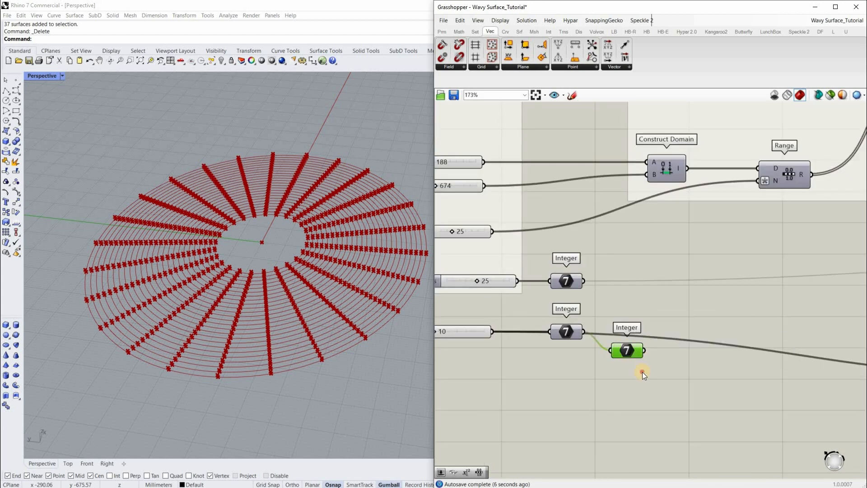
Connect the new Integer parameter to the lower Construct Domain's B input, replacing the existing wire, and place it directly beside that component
double_click(626, 347)
left_click(751, 411)
left_click_drag(626, 346, 774, 408)
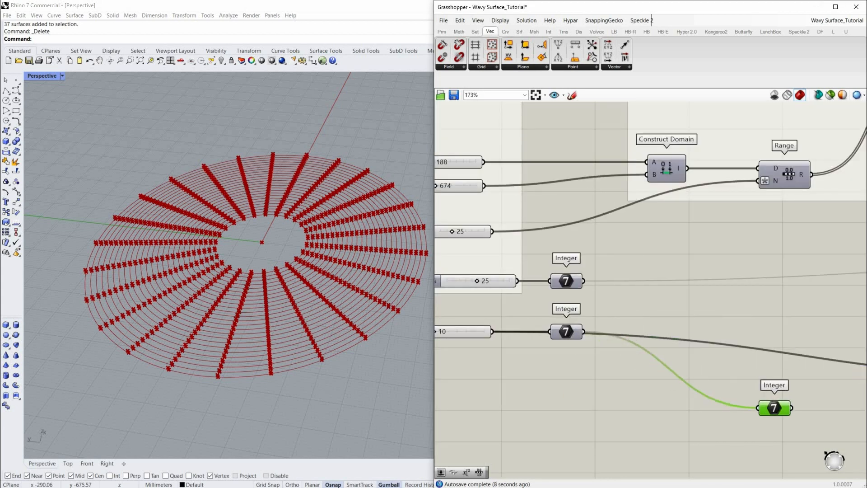
right_click_drag(822, 398, 535, 357)
left_click_drag(506, 367, 538, 364)
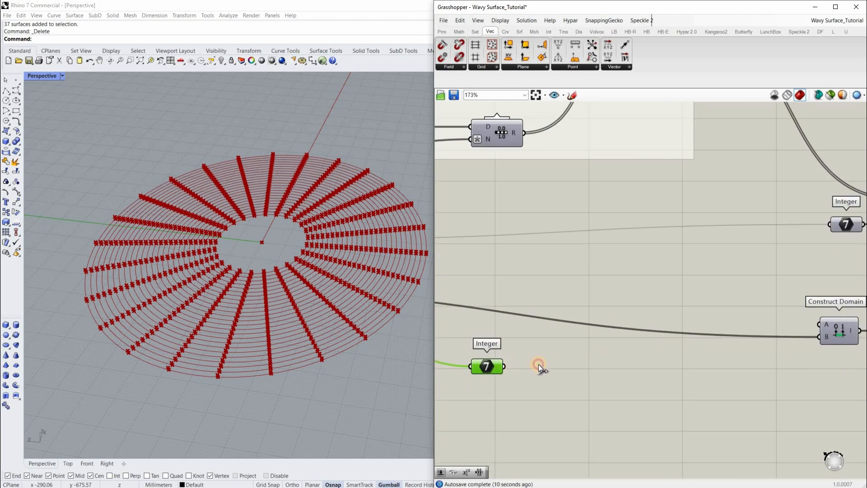
left_click_drag(805, 356, 817, 339)
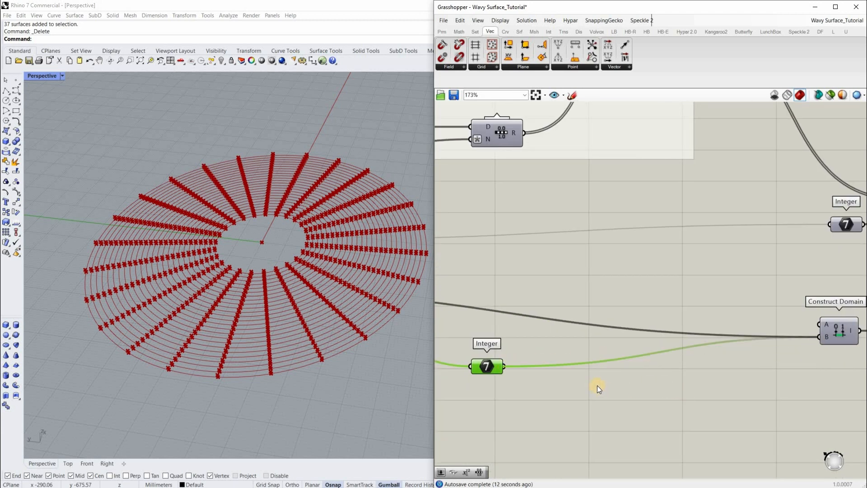
scroll(589, 380, "down", 2)
scroll(661, 367, "down", 2)
left_click_drag(711, 363, 718, 364)
right_click_drag(758, 395, 708, 399)
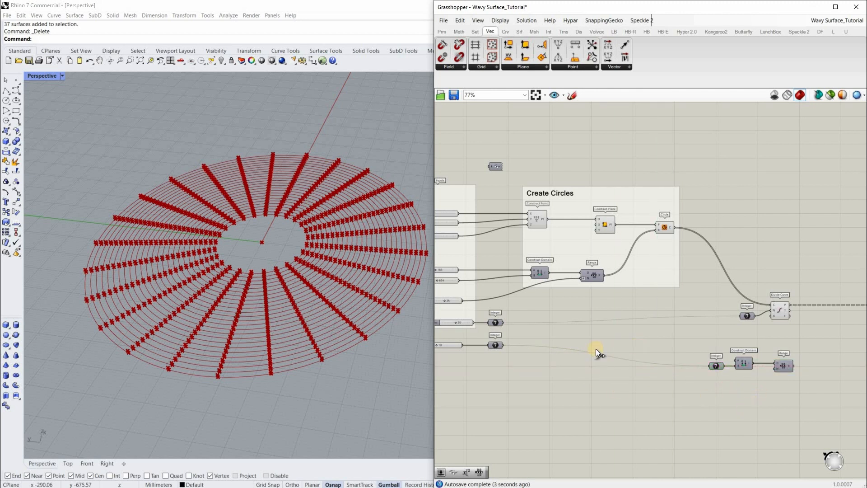
Examine the lower Range's Domain and N inputs, and trace the graph back to the Circumference Divisions and Cycles sliders
scroll(645, 374, "up", 4)
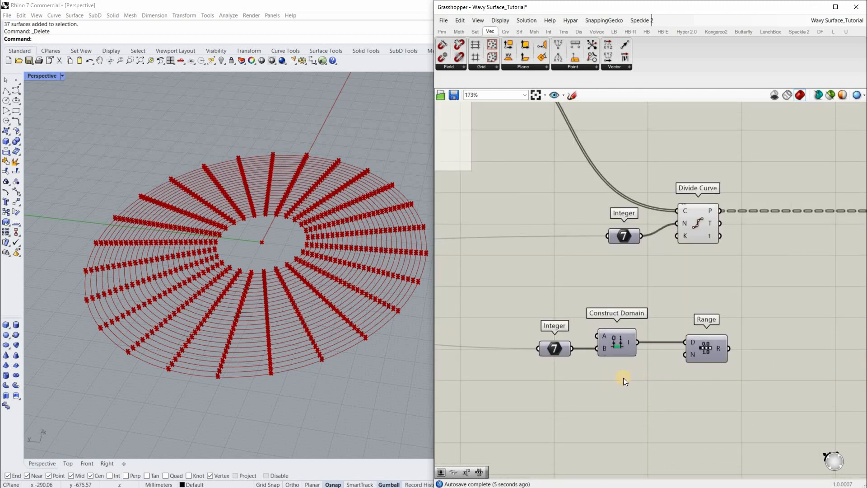
scroll(676, 337, "up", 1)
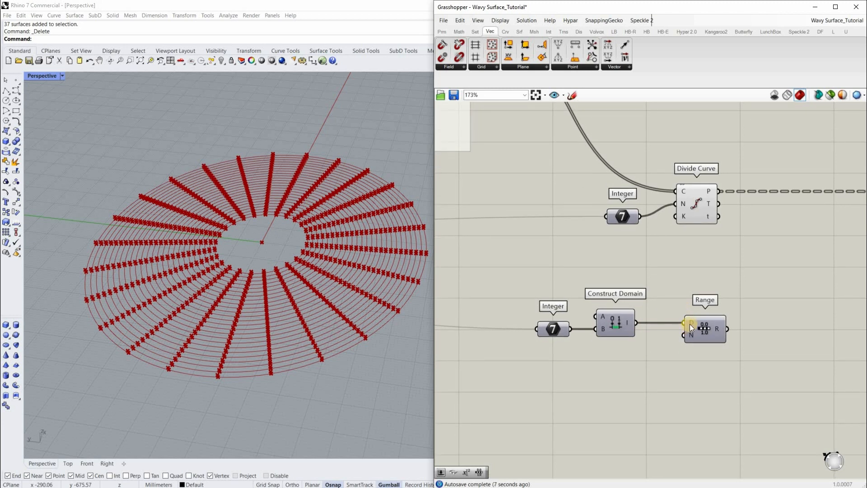
scroll(689, 322, "up", 1)
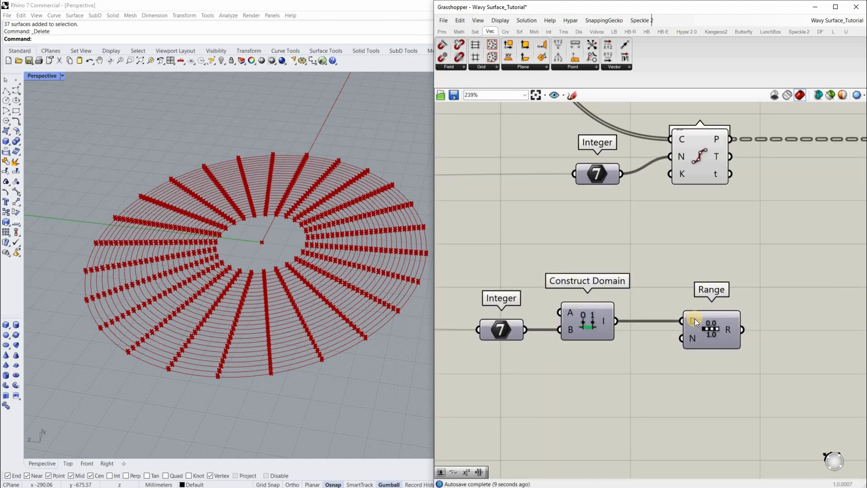
mouse_move(695, 319)
scroll(694, 342, "up", 1)
mouse_move(693, 340)
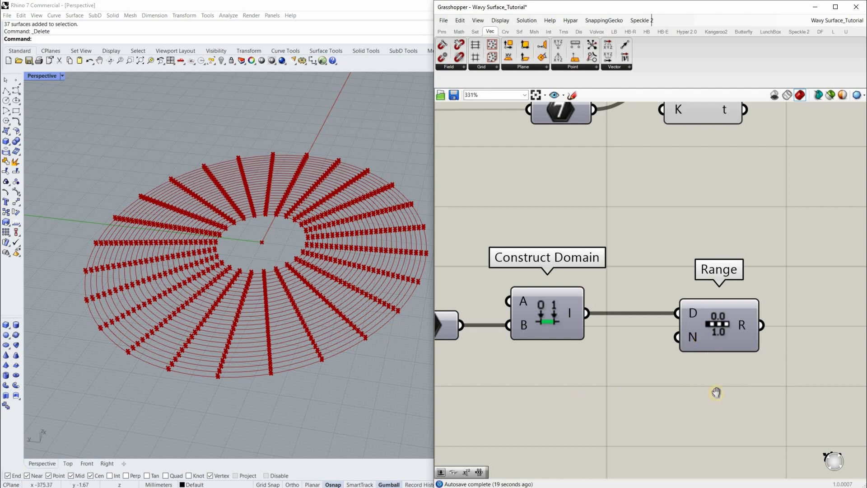
scroll(716, 393, "down", 1)
right_click_drag(612, 385, 780, 373)
scroll(767, 370, "down", 5)
right_click_drag(511, 329, 619, 357)
scroll(610, 348, "down", 4)
scroll(488, 321, "up", 8)
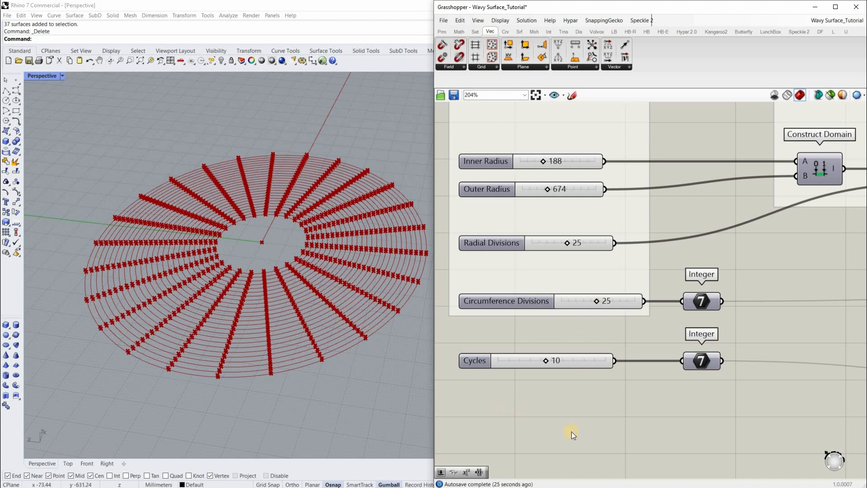
scroll(573, 424, "down", 3)
scroll(611, 341, "down", 6)
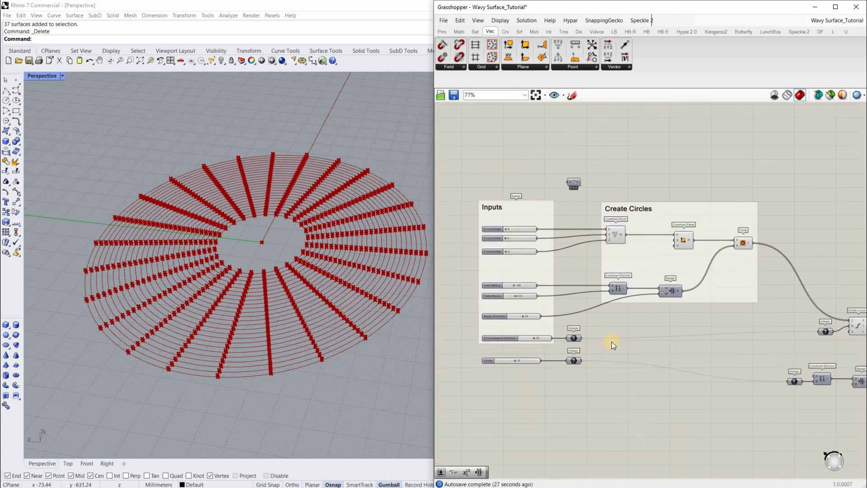
scroll(546, 312, "up", 5)
right_click_drag(484, 313, 514, 309)
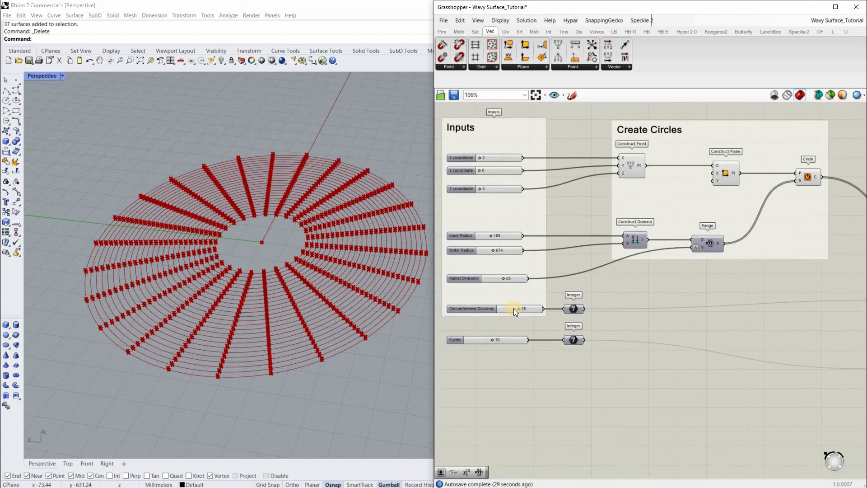
scroll(750, 300, "down", 4)
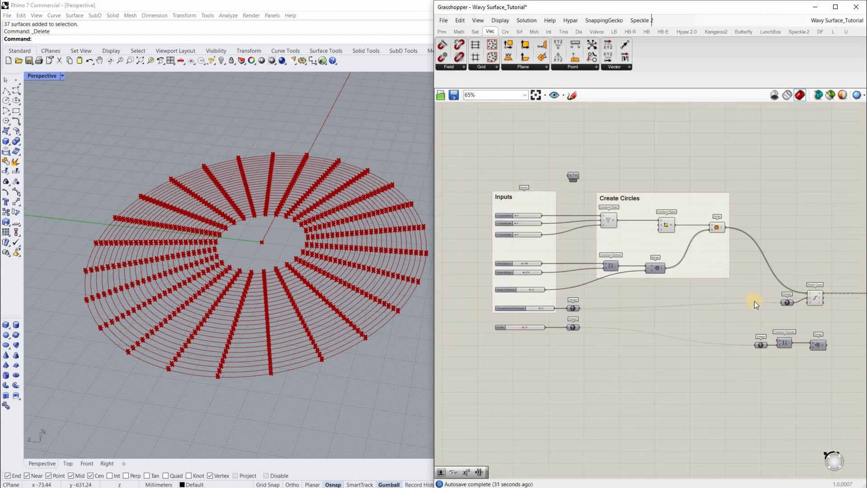
Duplicate the Integer parameter feeding Divide Curve's N input and place the copy below the lower Construct Domain
scroll(706, 291, "up", 5)
left_click(707, 291)
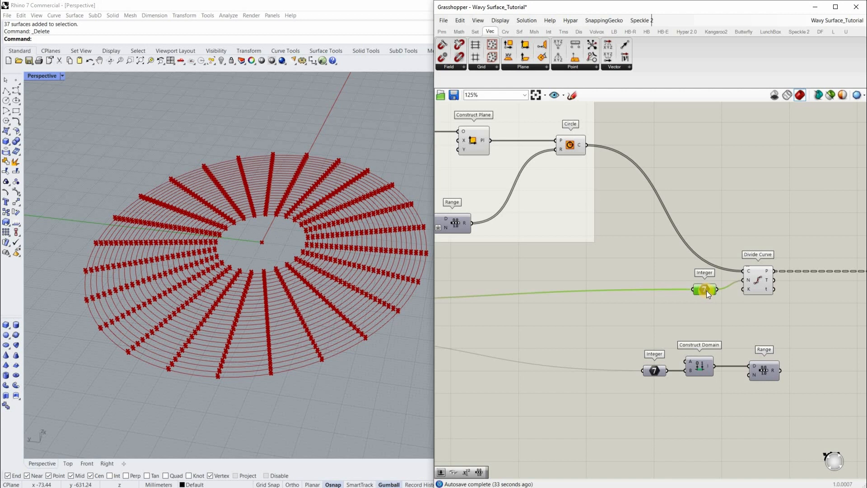
key("ctrl+c")
key("ctrl+v")
left_click_drag(710, 294, 707, 405)
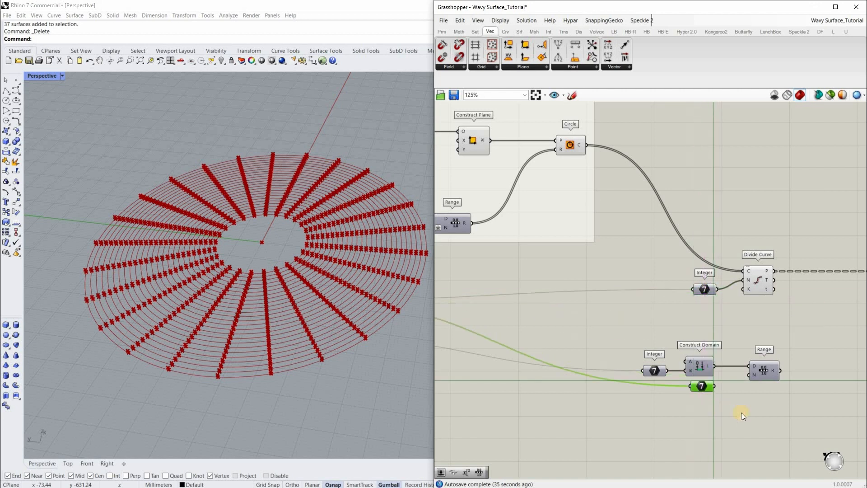
left_click(747, 392)
scroll(750, 354, "down", 2)
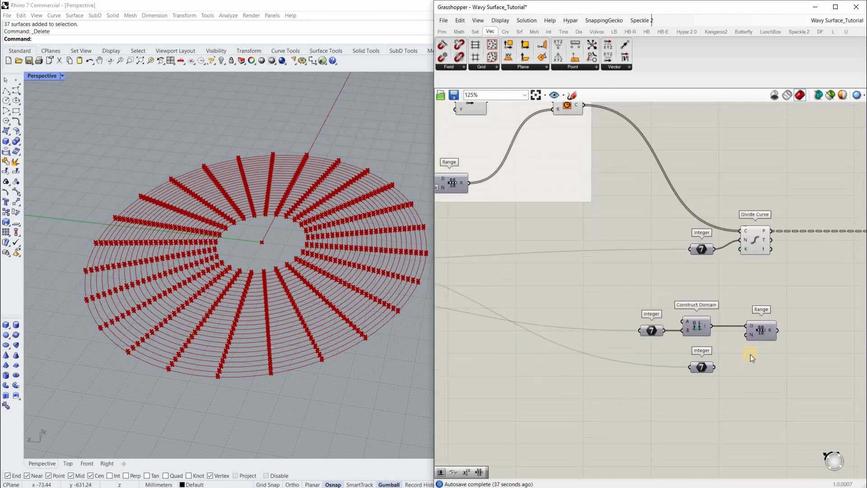
Move the lower Range component upward and place the copied Integer parameter above Construct Domain
left_click_drag(751, 340, 753, 315)
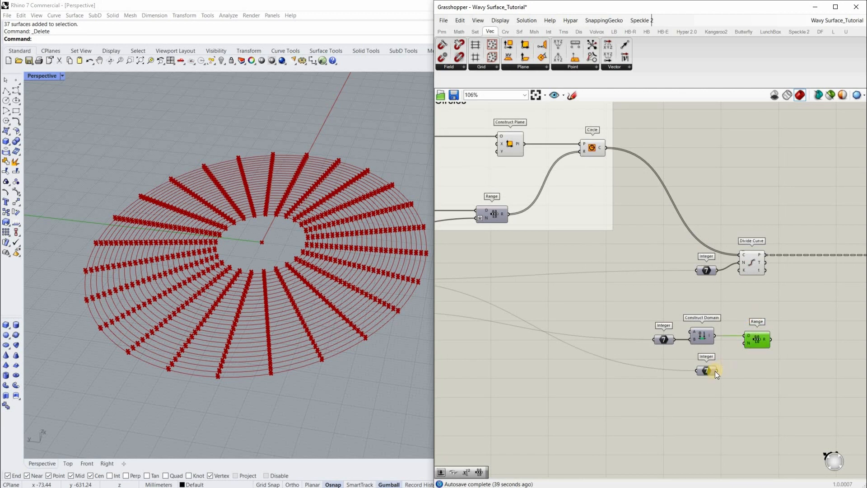
left_click_drag(706, 370, 691, 310)
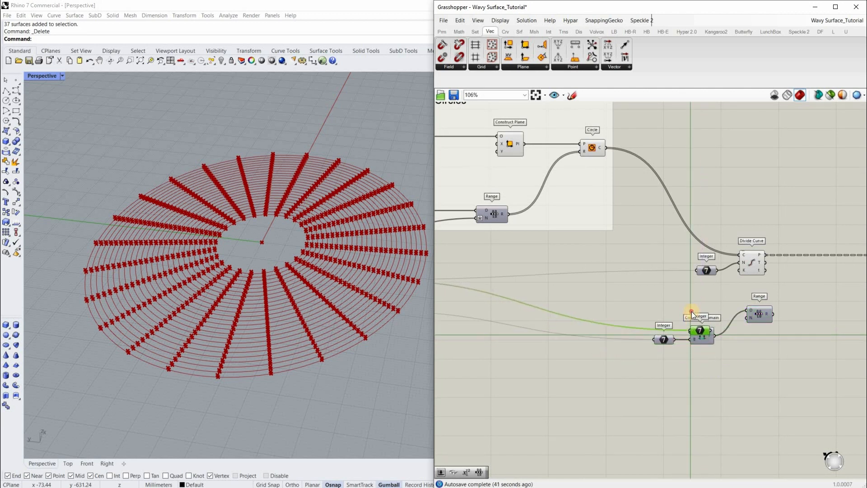
left_click(727, 358)
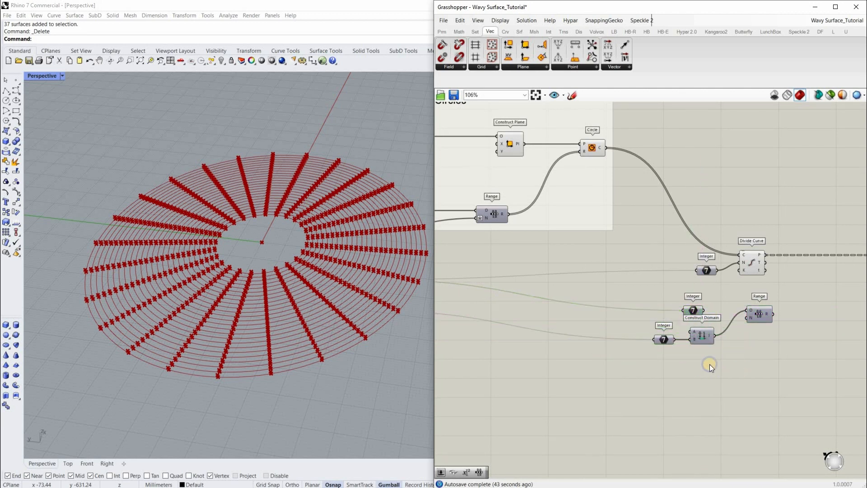
Connect the copied Integer parameter above Construct Domain to the lower Range's N input
scroll(698, 336, "down", 3)
scroll(695, 353, "up", 5)
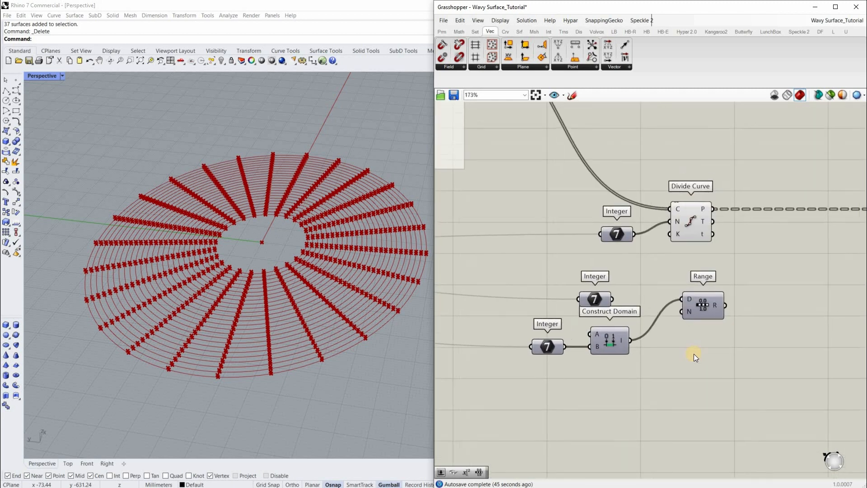
scroll(600, 290, "up", 3)
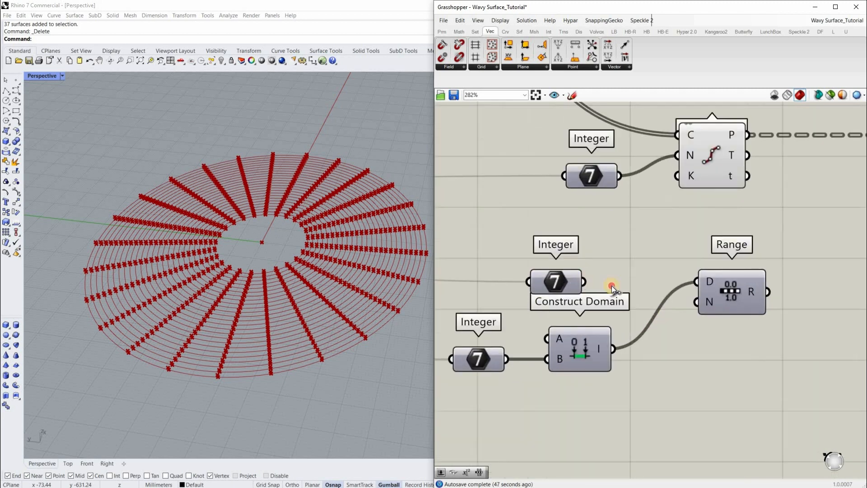
left_click_drag(584, 281, 695, 305)
Inspect the lower Range's output list and compare its number of values with the Circumference Divisions slider
right_click_drag(754, 293, 708, 293)
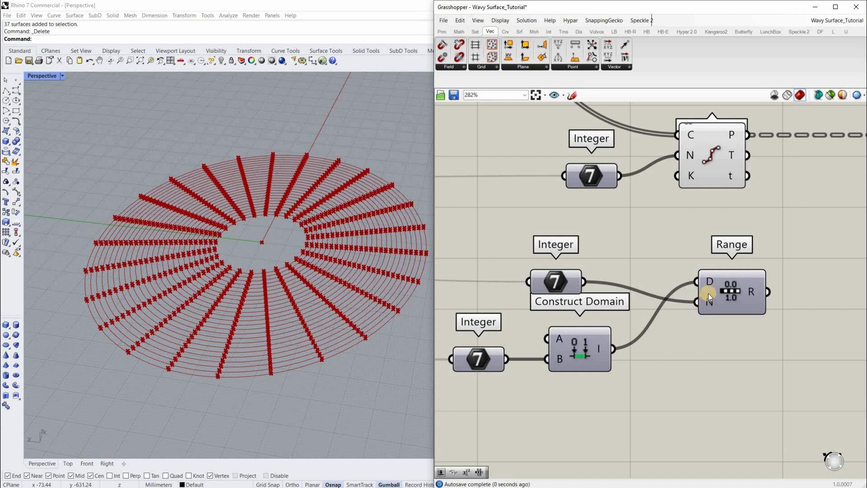
scroll(708, 293, "up", 1)
mouse_move(709, 294)
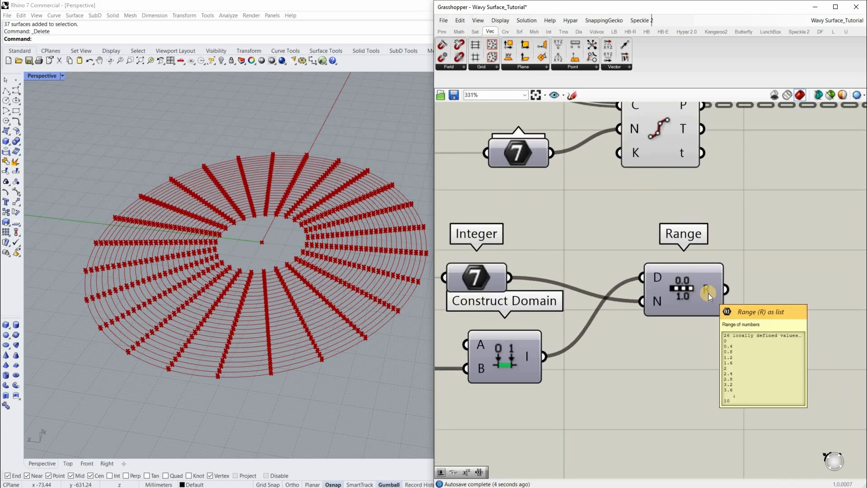
scroll(524, 297, "down", 5)
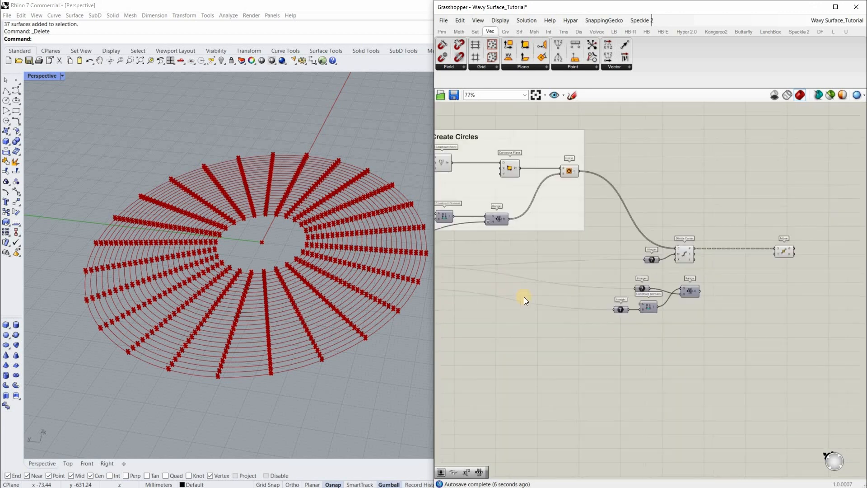
scroll(559, 286, "up", 3)
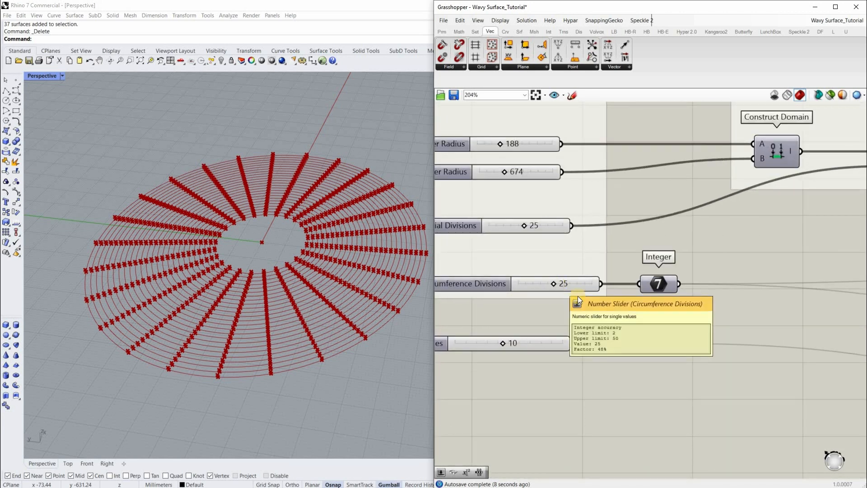
scroll(560, 284, "down", 3)
right_click_drag(835, 278, 599, 287)
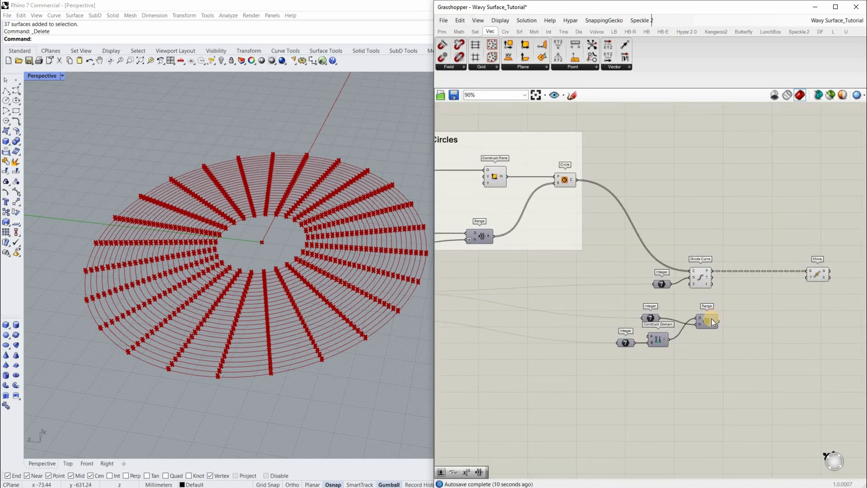
scroll(714, 327, "up", 3)
scroll(714, 327, "up", 3)
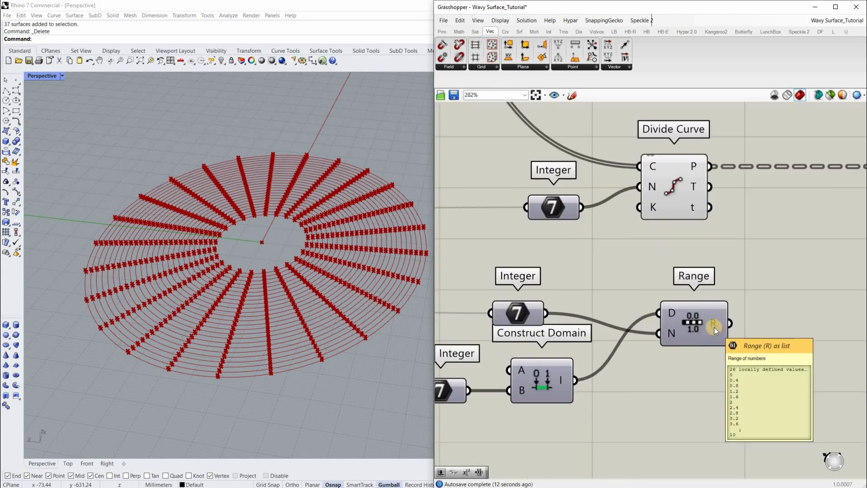
Apply the expression x-1 to the lower Range's N input and check the output list
right_click(672, 332)
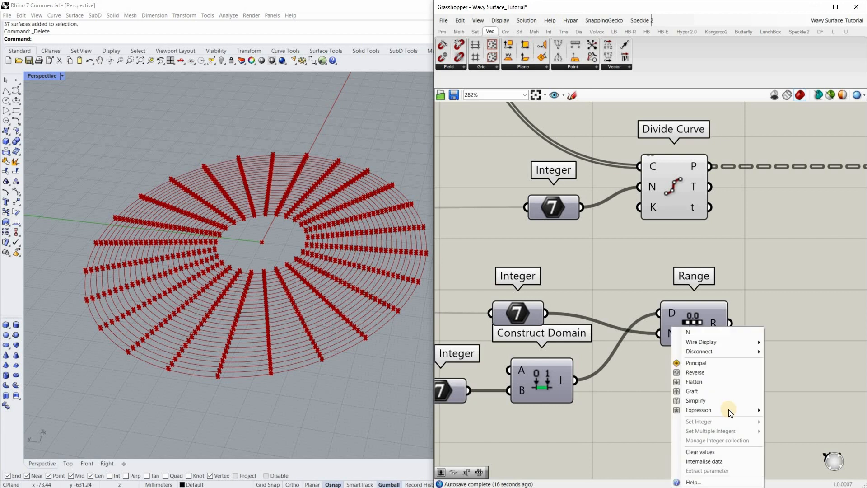
mouse_move(728, 409)
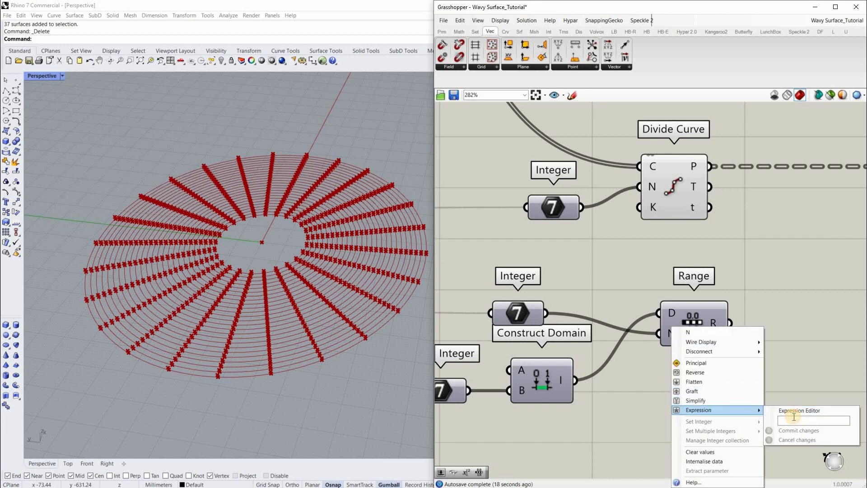
left_click(793, 417)
type("-")
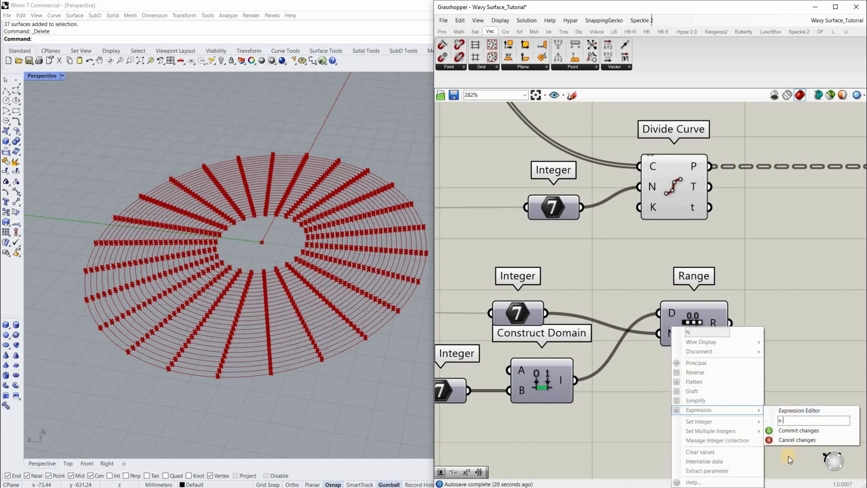
type("1")
left_click(794, 431)
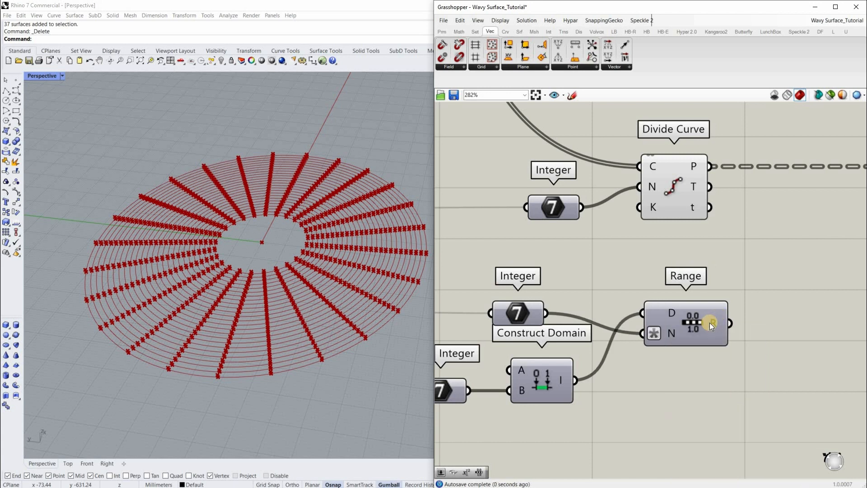
scroll(709, 322, "up", 2)
mouse_move(709, 322)
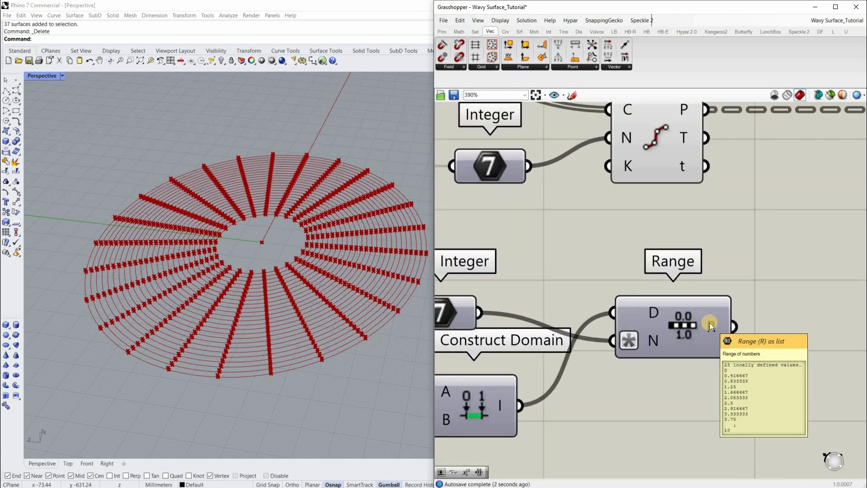
scroll(653, 319, "down", 4)
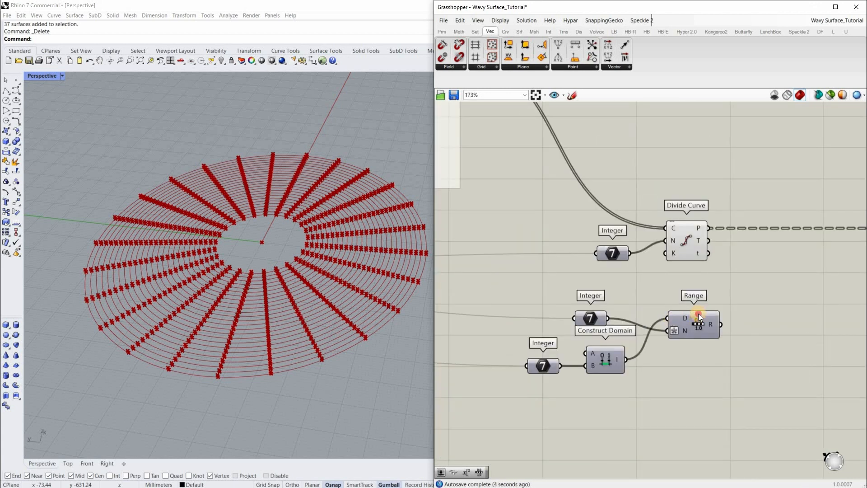
Rearrange the lower Range, its Integer parameter, and the Construct Domain with its Integer so the components align without overlapping
left_click_drag(699, 313, 704, 301)
left_click_drag(589, 318, 607, 318)
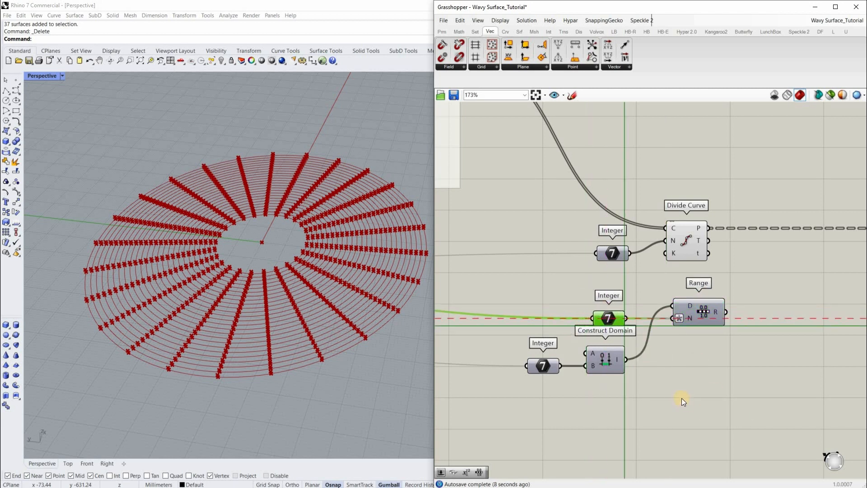
left_click(614, 380)
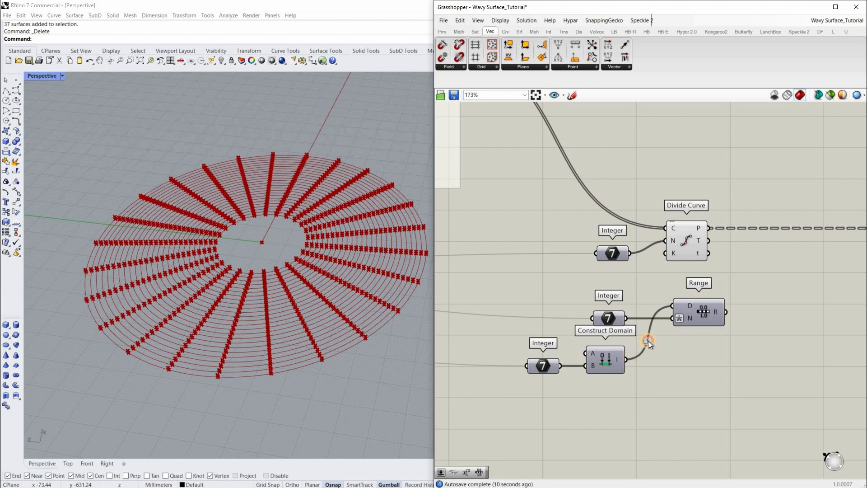
left_click_drag(503, 391, 654, 340)
left_click_drag(609, 356, 609, 367)
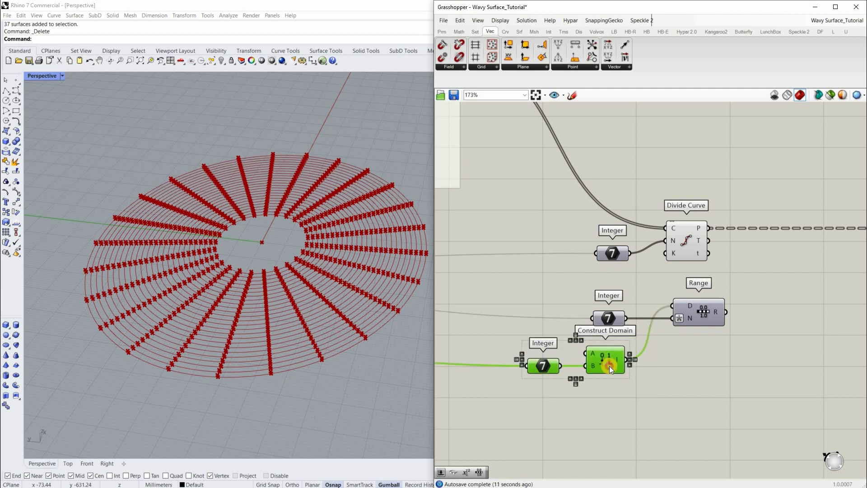
left_click(677, 369)
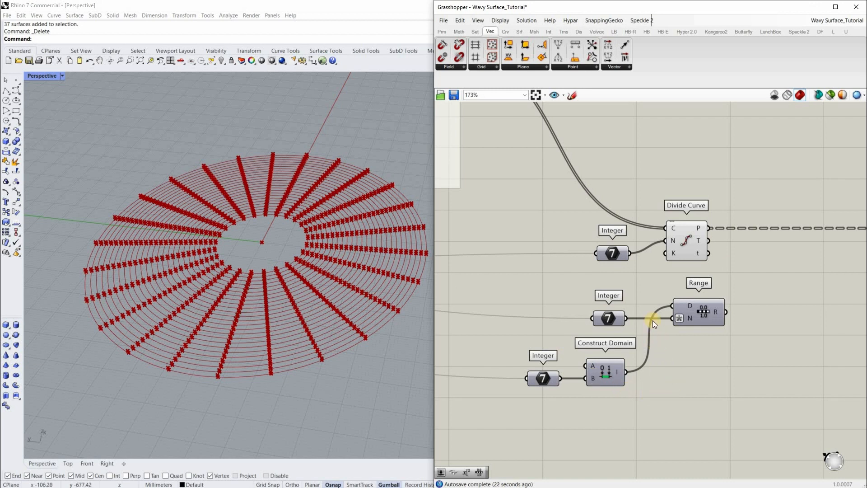
Check the lower Range's output list, add a Graph Mapper and place it beside that Range
right_click_drag(613, 253, 625, 252)
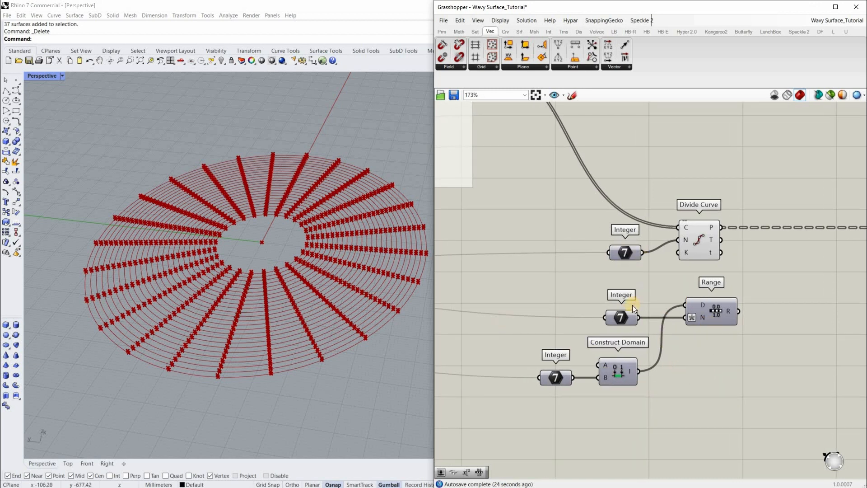
right_click_drag(727, 310, 691, 309)
scroll(690, 311, "up", 2)
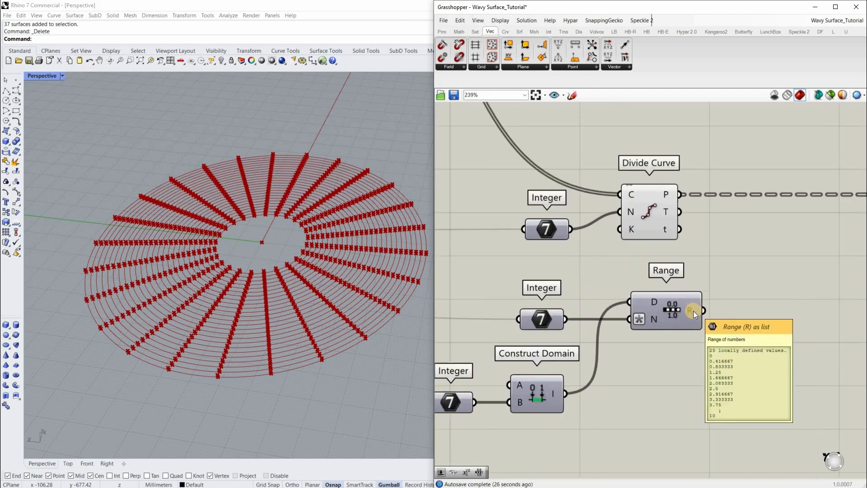
mouse_move(693, 311)
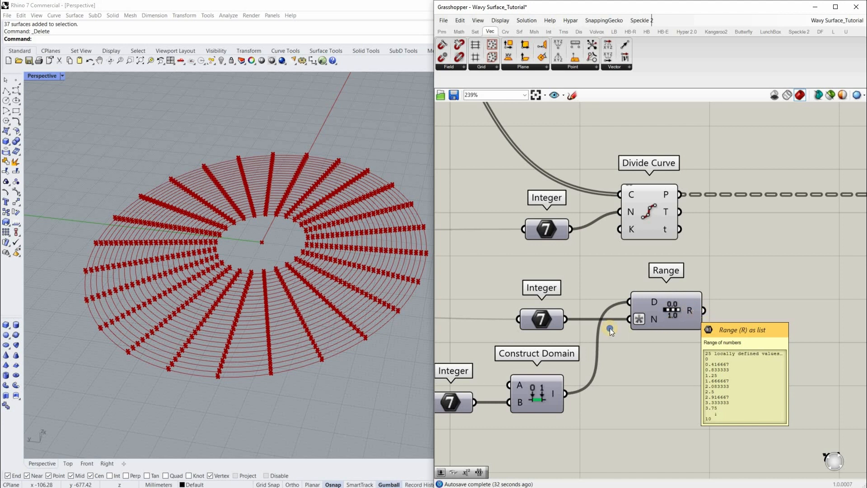
right_click_drag(737, 316, 667, 312)
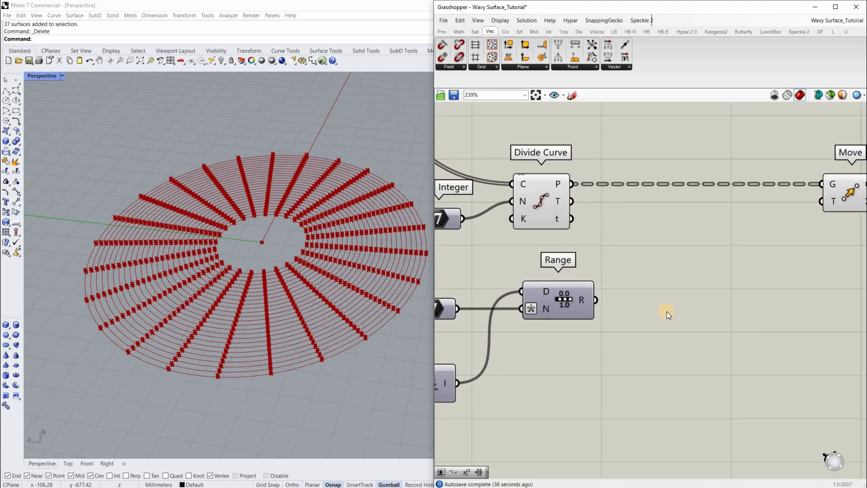
double_click(667, 312)
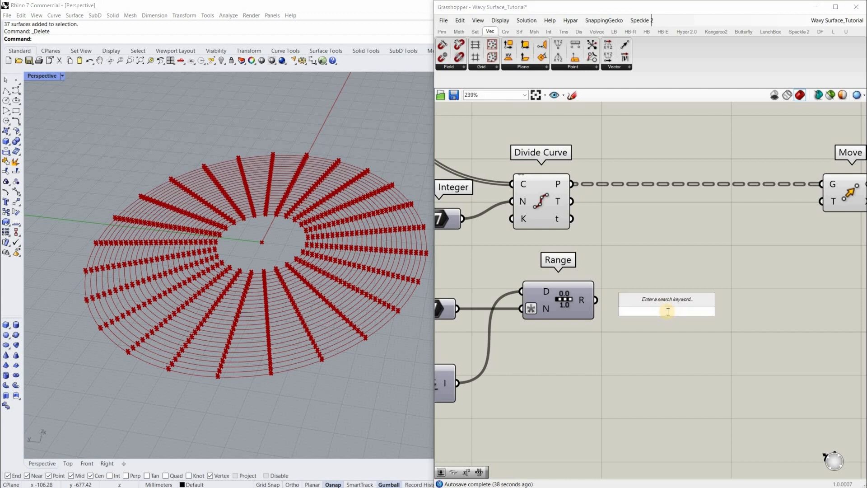
type("graph")
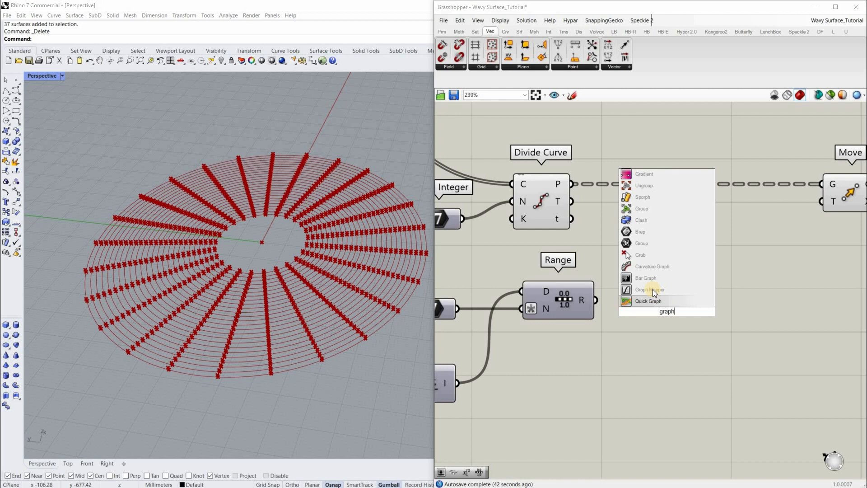
key("Return")
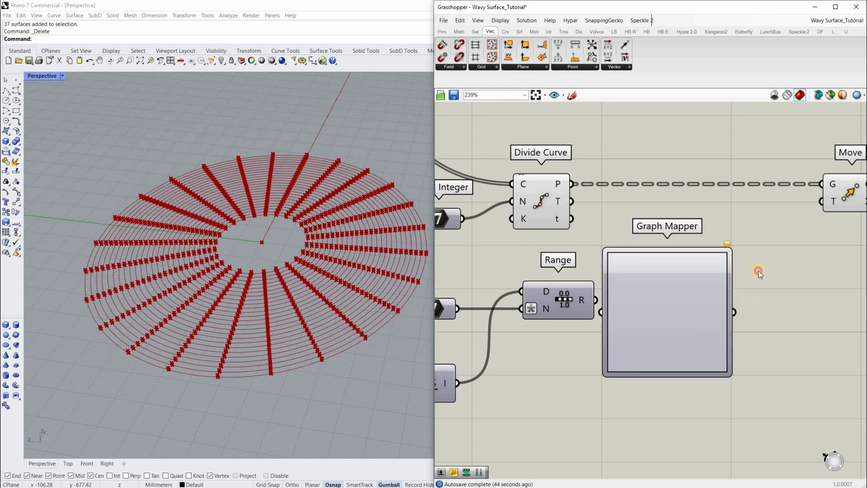
left_click_drag(700, 249, 759, 275)
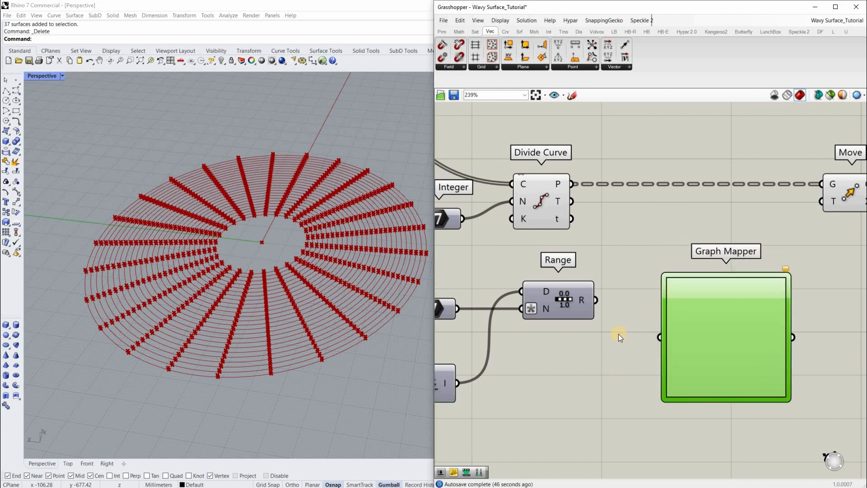
Connect the lower Range's R output to the Graph Mapper and align the two components
scroll(632, 327, "down", 1)
left_click_drag(599, 305, 653, 336)
left_click_drag(663, 389, 671, 359)
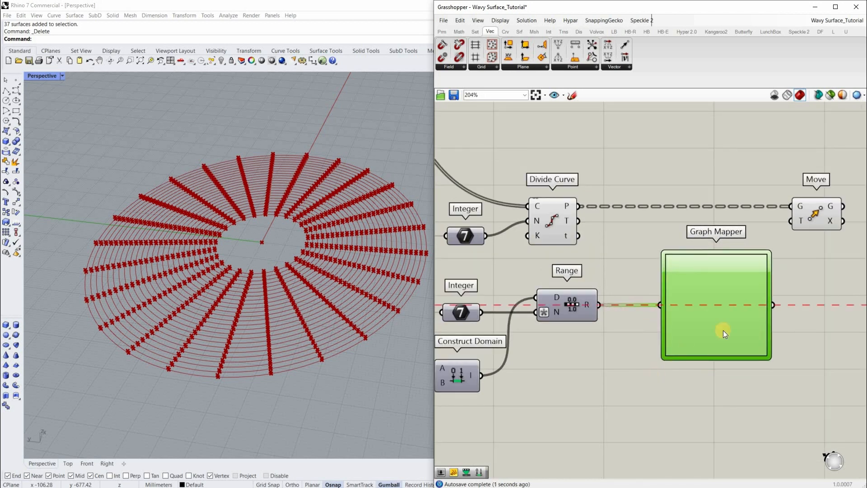
Set the Graph Mapper to a sine graph and move its upper grip to the middle to form one full wave
scroll(717, 341, "down", 4)
scroll(728, 367, "up", 3)
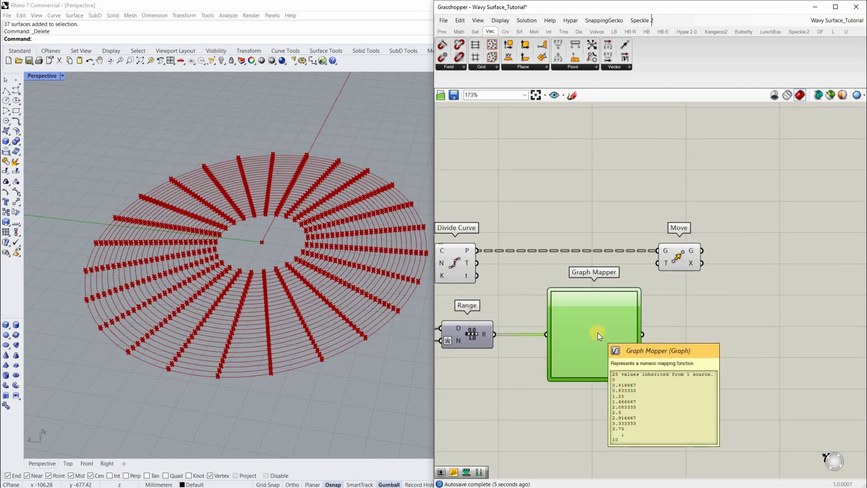
right_click(598, 333)
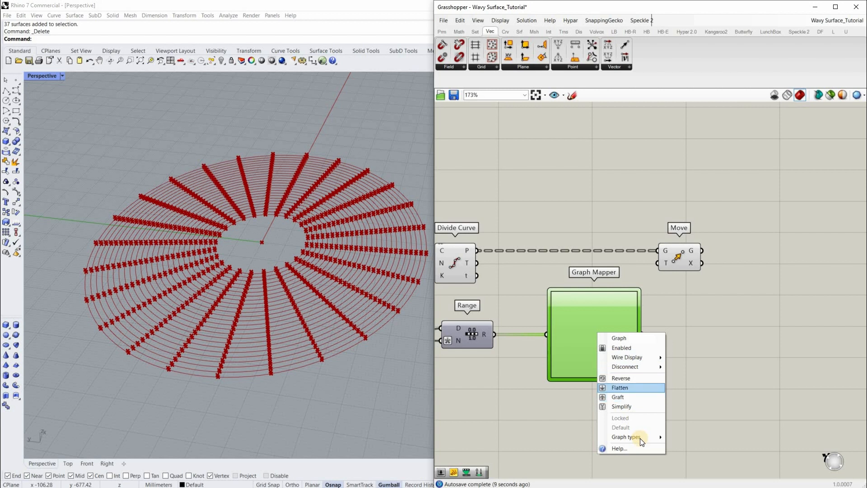
mouse_move(668, 438)
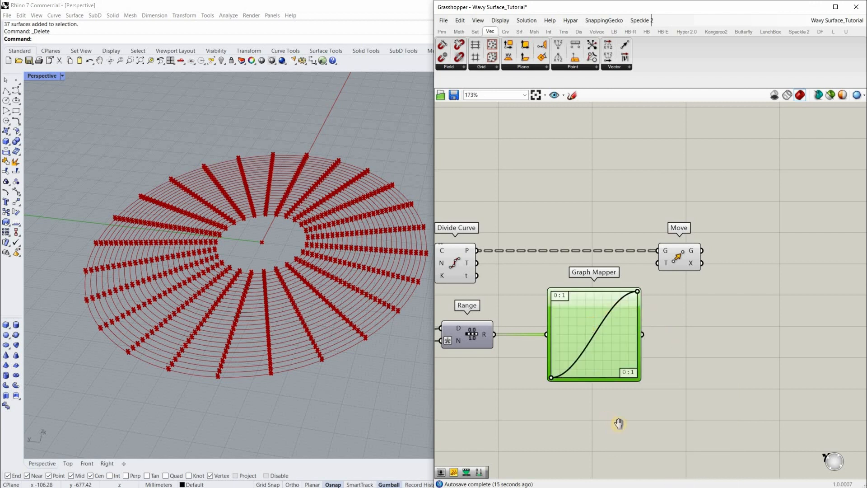
scroll(672, 295, "up", 3)
right_click_drag(671, 295, 724, 279)
left_click_drag(710, 280, 651, 282)
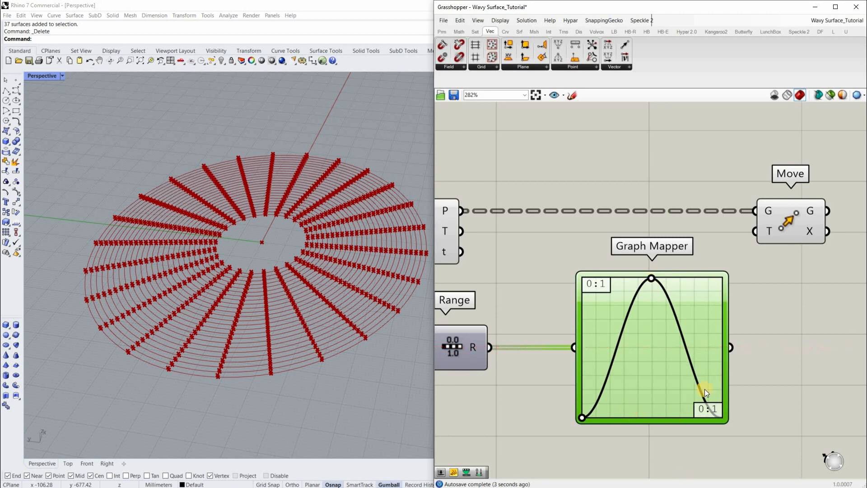
Connect a new Panel to the Graph Mapper's output, enlarge it and read the full list of mapped values
scroll(620, 400, "down", 3)
right_click_drag(649, 326, 613, 284)
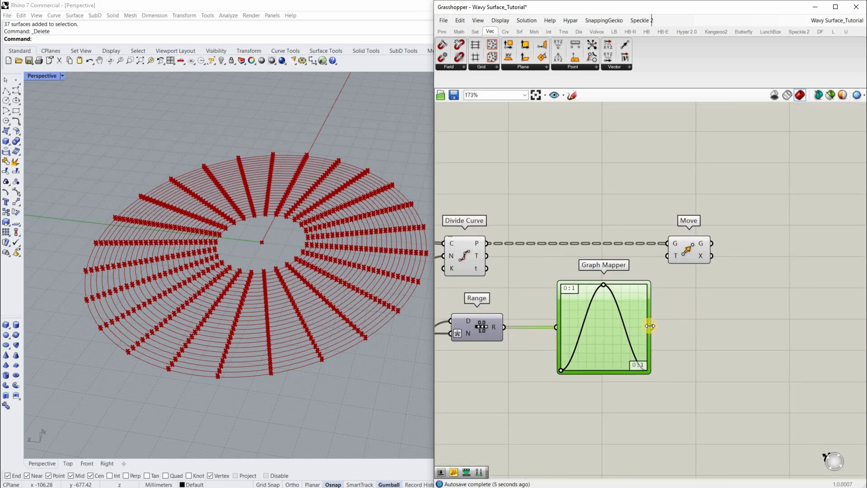
scroll(650, 325, "up", 1)
left_click(444, 31)
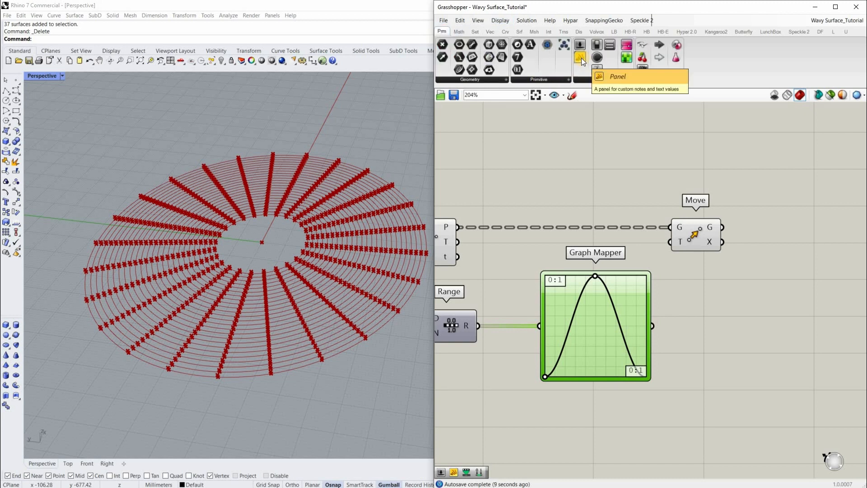
left_click_drag(590, 80, 652, 325)
right_click_drag(852, 445, 696, 379)
left_click_drag(696, 379, 740, 459)
right_click_drag(737, 399, 635, 257)
scroll(637, 247, "down", 3)
left_click_drag(636, 244, 735, 341)
scroll(471, 248, "up", 1)
right_click_drag(473, 247, 458, 316)
scroll(531, 142, "up", 2)
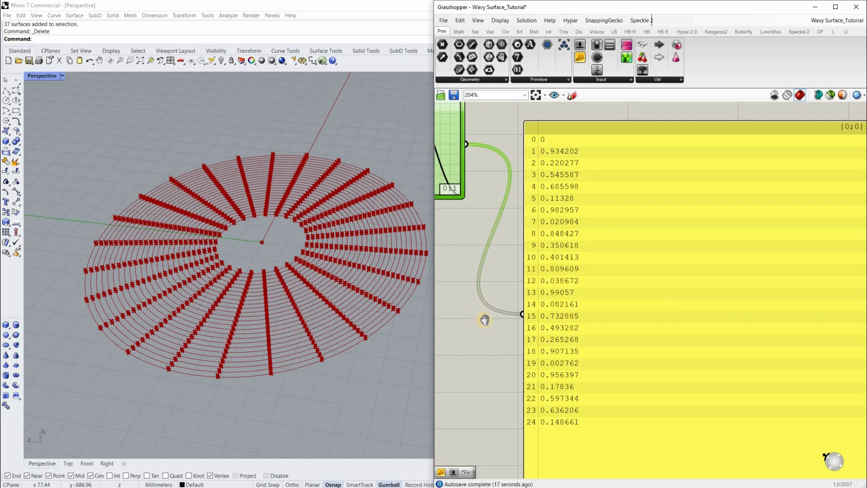
scroll(525, 249, "down", 3)
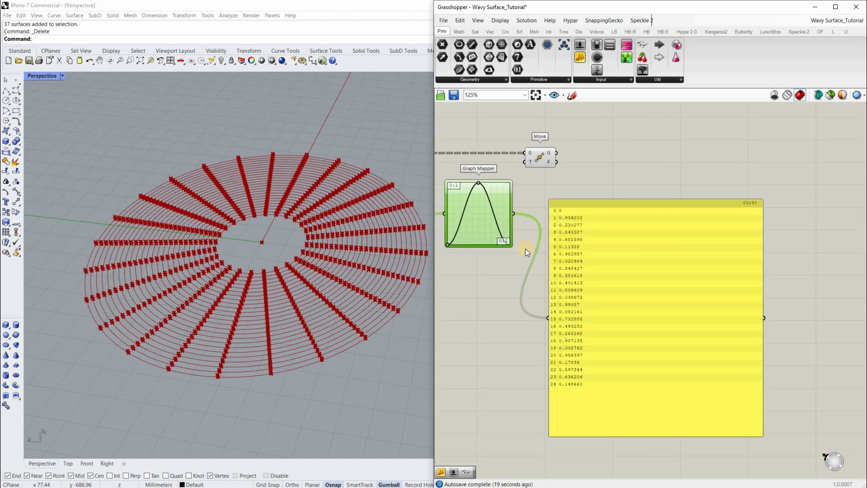
Delete the Panel connected to the Graph Mapper's output
scroll(588, 205, "up", 3)
left_click(588, 206)
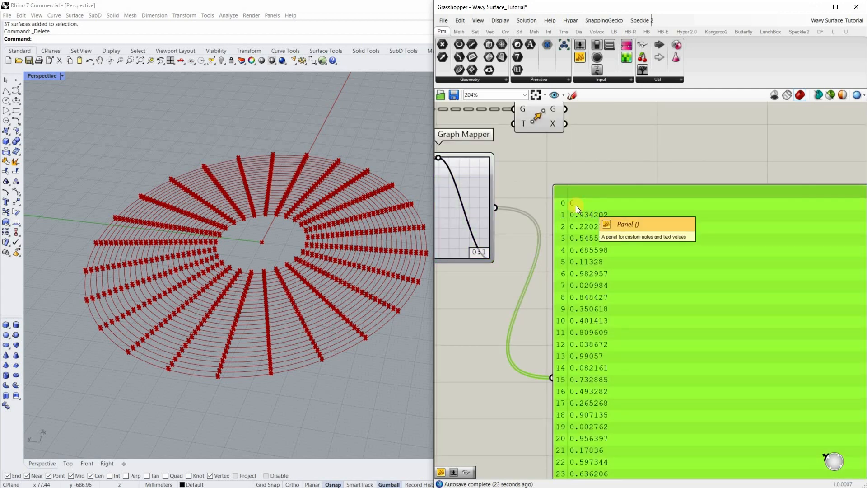
key("Delete")
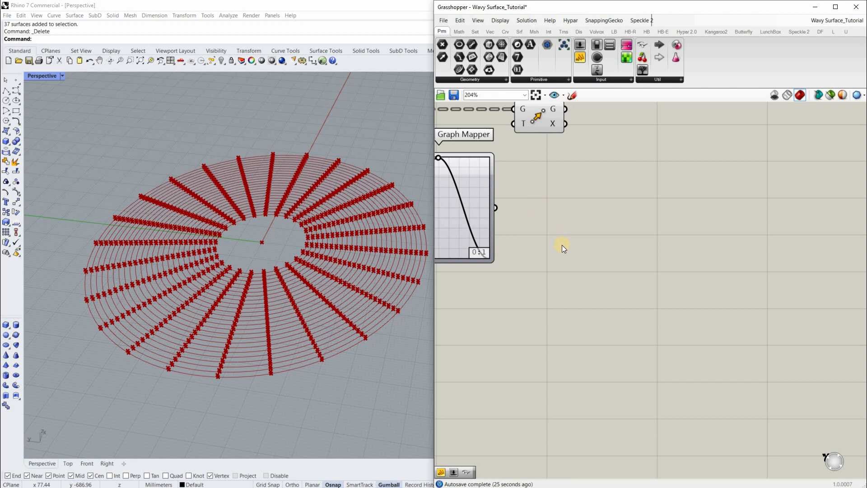
Examine the Graph Mapper's curve and the division points on the circles from several angles
scroll(562, 249, "down", 3)
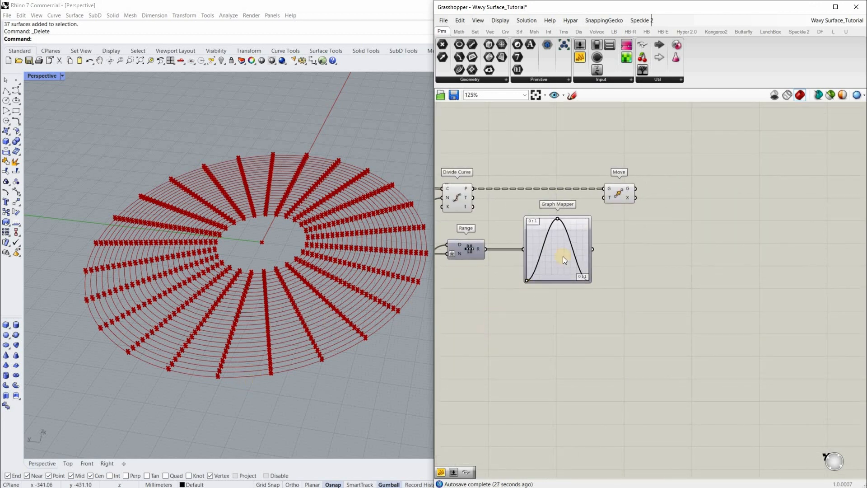
scroll(594, 248, "up", 4)
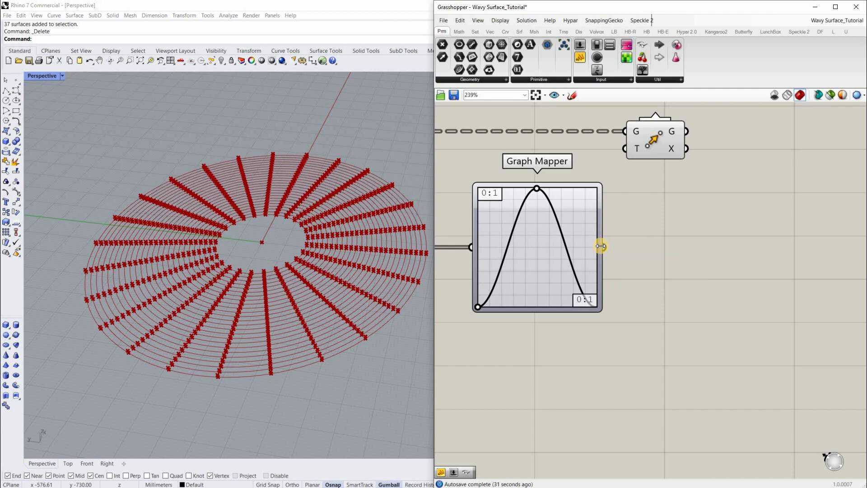
mouse_move(601, 246)
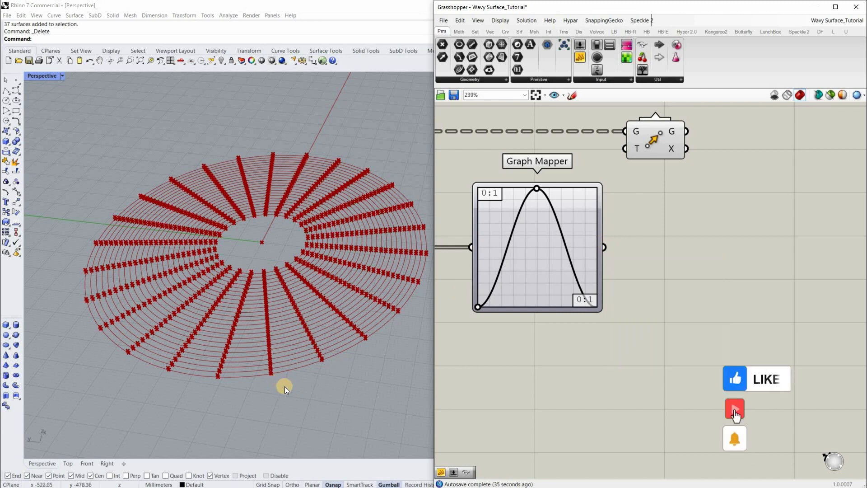
scroll(283, 384, "up", 5)
scroll(271, 341, "down", 10)
right_click_drag(251, 335, 125, 243)
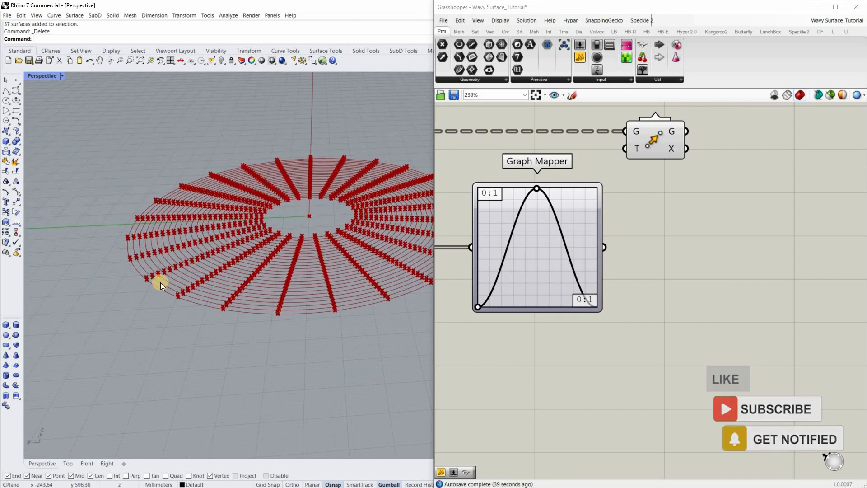
right_click_drag(161, 282, 374, 314)
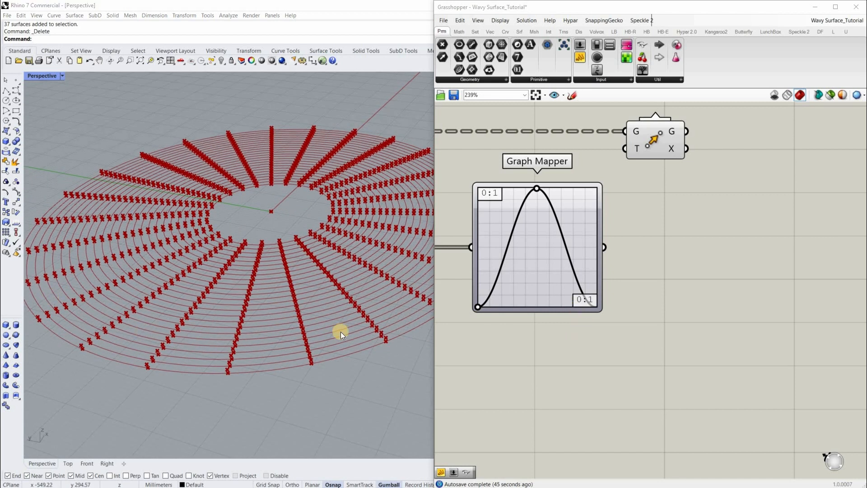
Duplicate the Circumference Divisions slider and place the copy below the Cycles slider
scroll(599, 327, "down", 8)
right_click(665, 346)
scroll(561, 282, "up", 5)
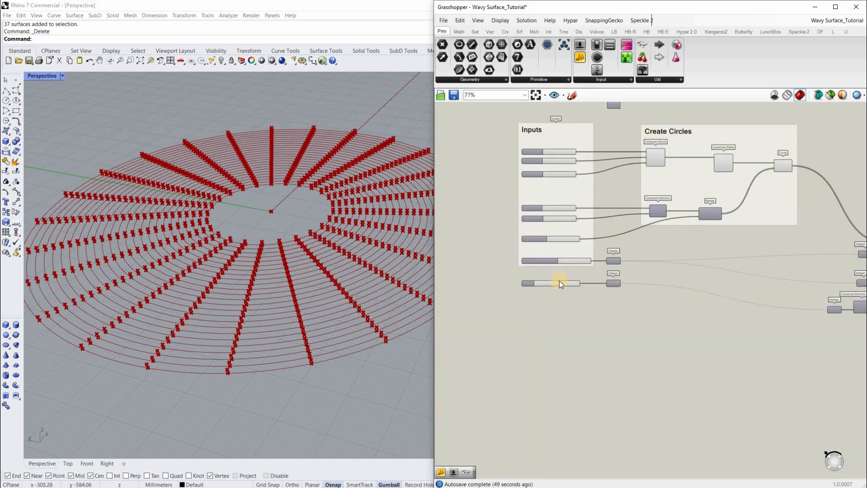
scroll(583, 312, "up", 4)
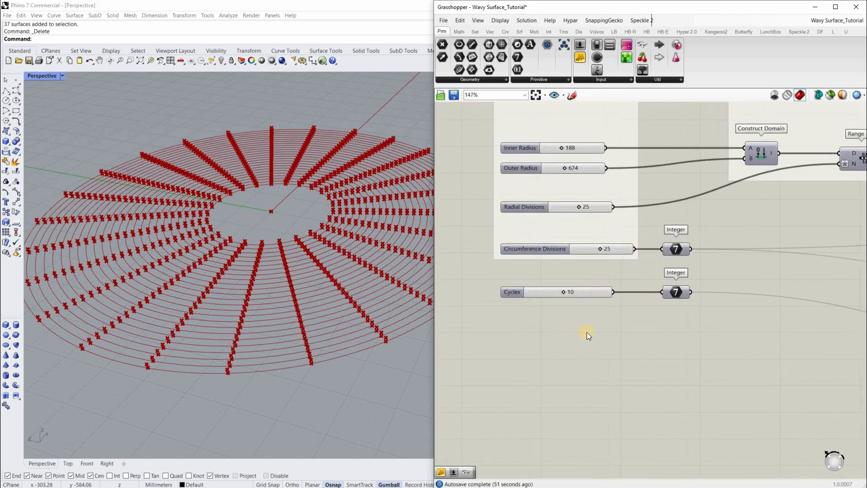
right_click_drag(536, 255, 525, 287)
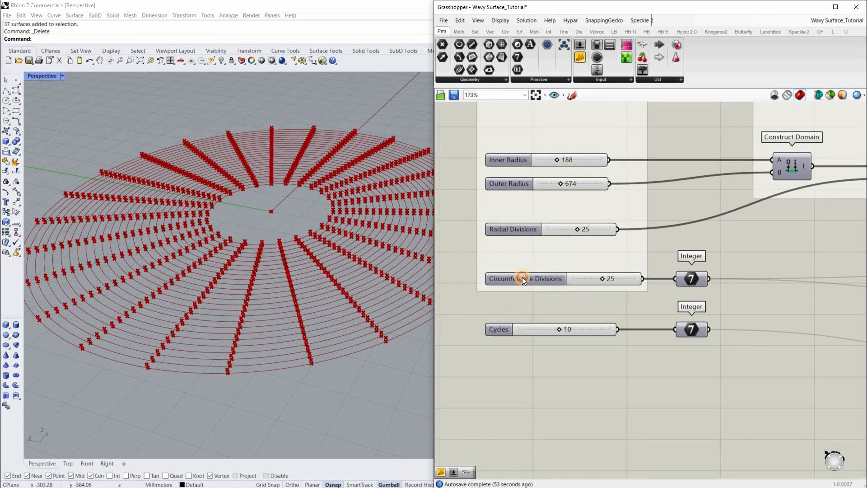
left_click(522, 277)
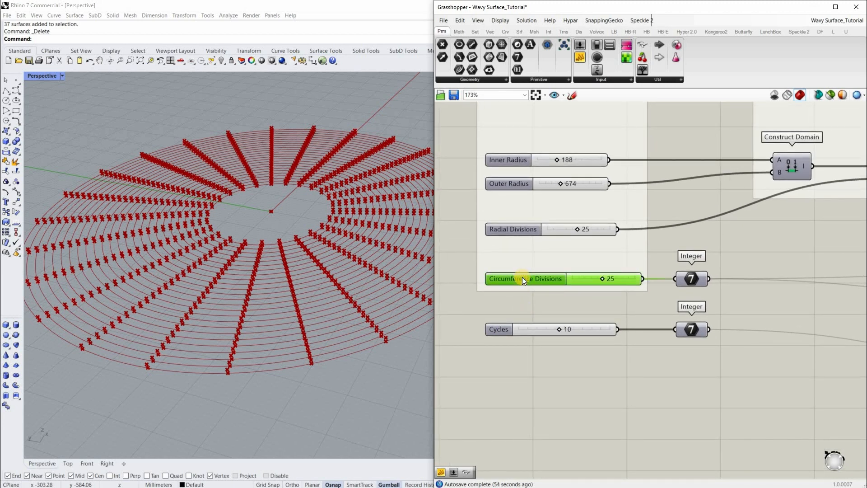
key("ctrl+c")
key("ctrl+v")
left_click_drag(521, 284, 522, 371)
Rename the duplicated Circumference Divisions slider below Cycles as "Wave Height 1"
scroll(521, 373, "up", 2)
right_click(522, 372)
double_click(552, 377)
key("ctrl+a")
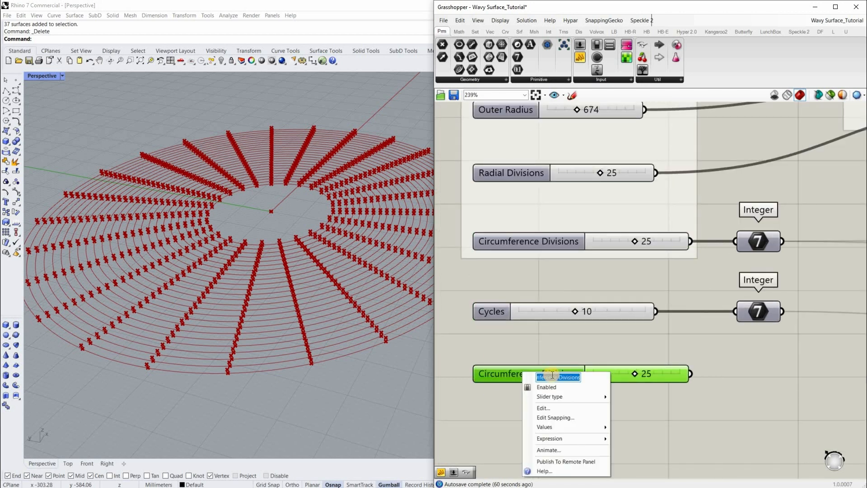
type("W")
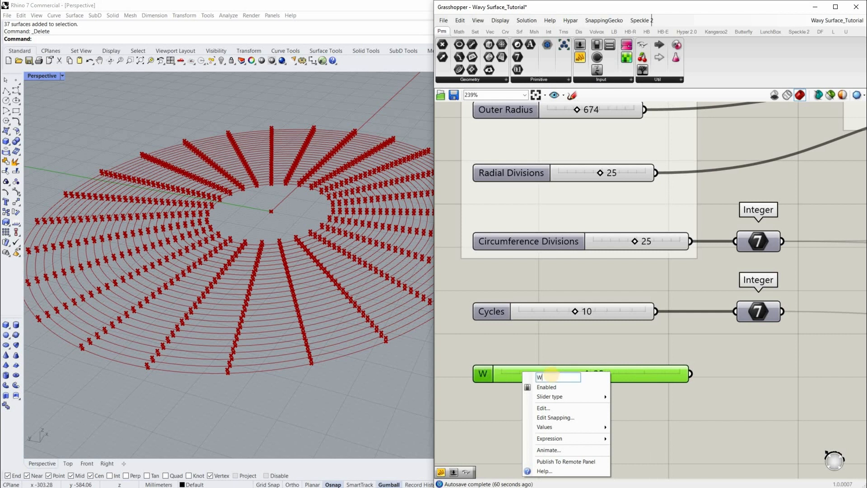
type("ave He")
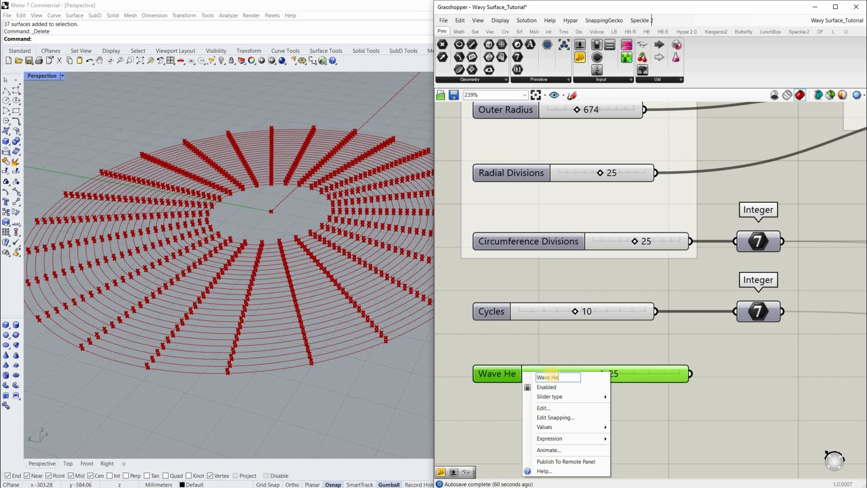
type("ight 1")
key("Return")
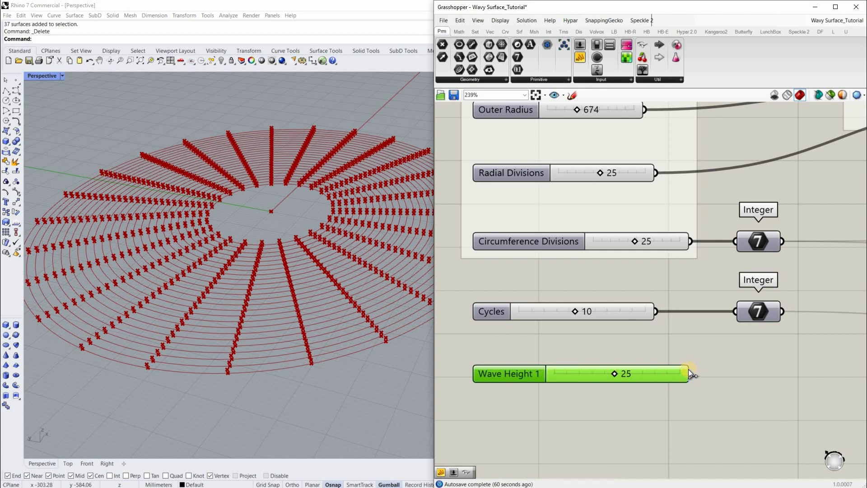
Shorten the Wave Height 1 slider to match the Cycles slider's length and set its maximum to 100
mouse_move(641, 373)
left_mouse_down()
mouse_move(674, 373)
mouse_move(653, 373)
left_mouse_up()
left_click(498, 369)
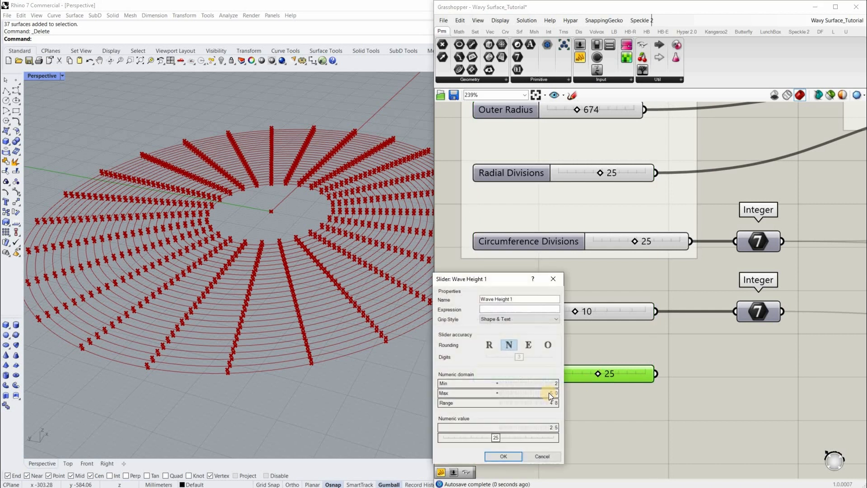
double_click(508, 393)
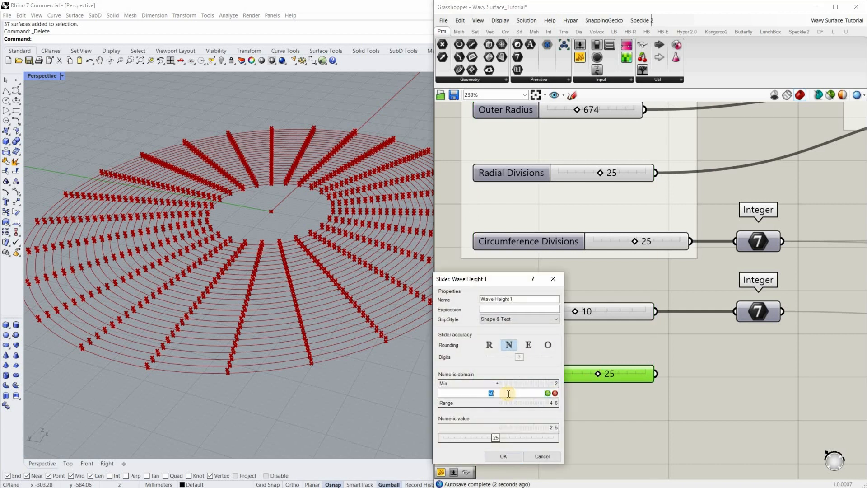
type("100")
left_click(547, 393)
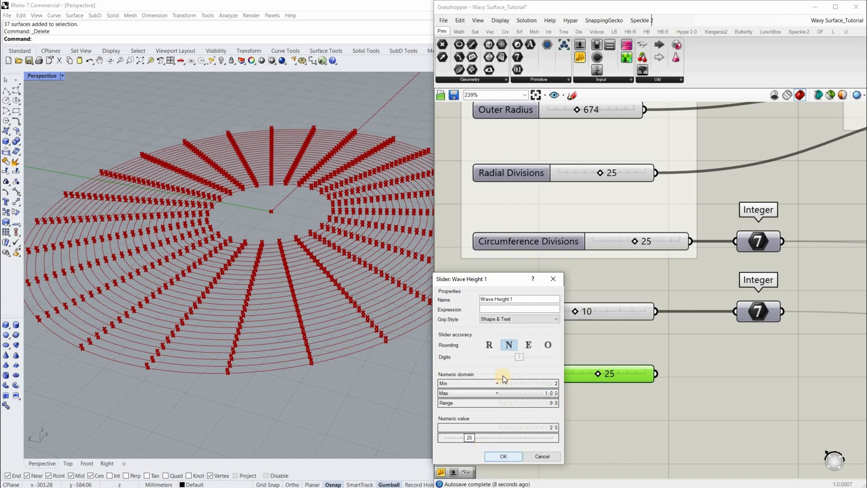
key("Return")
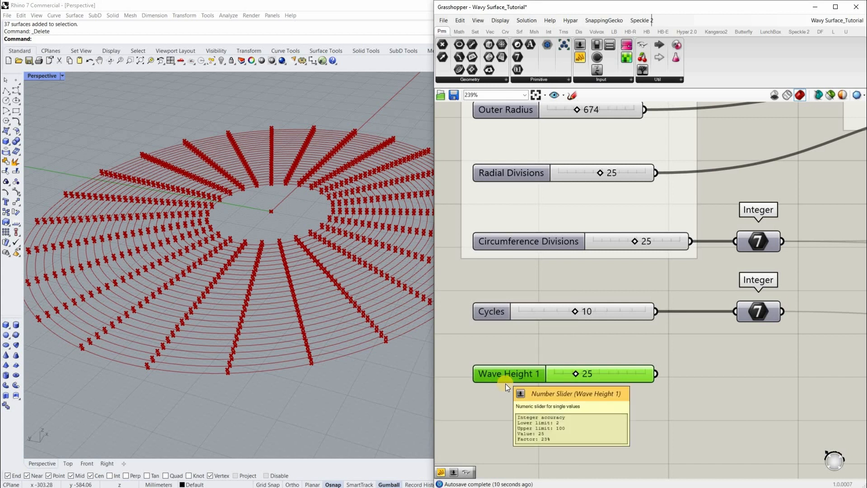
Duplicate the Wave Height 1 slider, place the copy directly below it and rename the copy "Wave Height 2"
key("ctrl+v")
left_click_drag(501, 421, 498, 421)
right_click(539, 383)
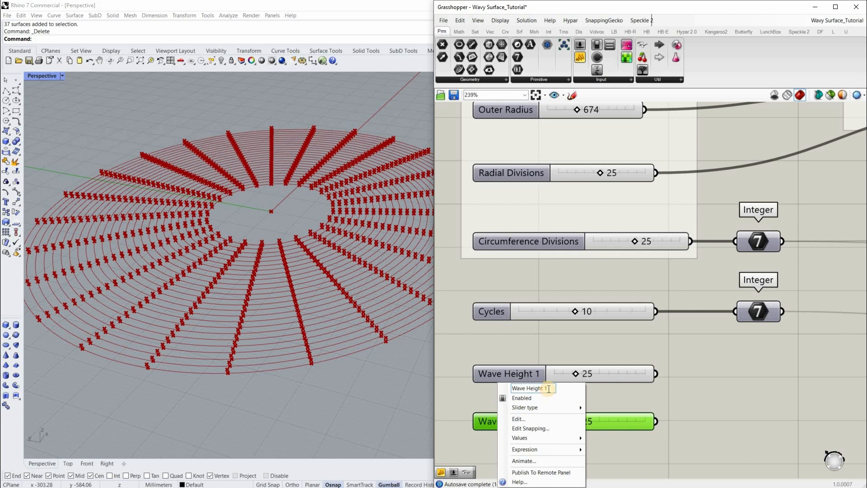
key("BackSpace")
type("2")
left_click(627, 394)
Set the Wave Height 1 slider to 15 and the Wave Height 2 slider to 67
scroll(559, 370, "down", 6)
right_click_drag(564, 367, 548, 355)
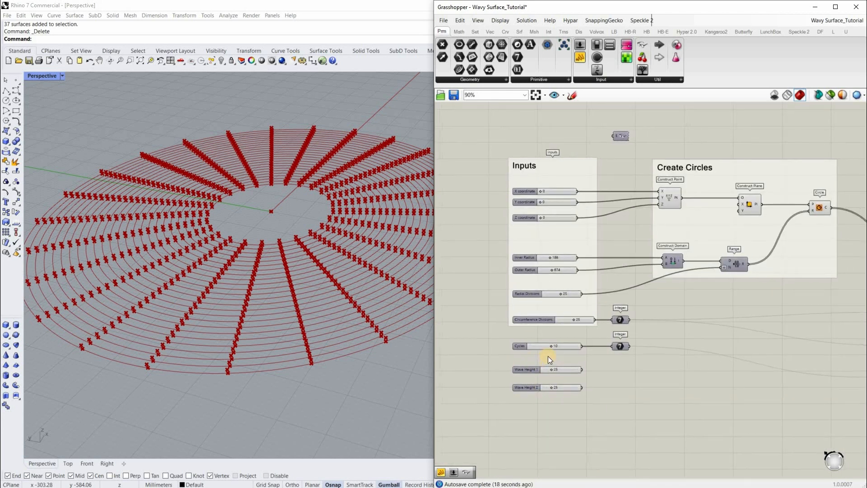
scroll(547, 355, "up", 3)
scroll(547, 354, "up", 1)
scroll(544, 353, "up", 3)
left_click(536, 352)
left_click(589, 410)
Add a Remap Numbers component beyond the Graph Mapper's output, below the Move component
scroll(519, 374, "down", 10)
right_click_drag(713, 376, 647, 364)
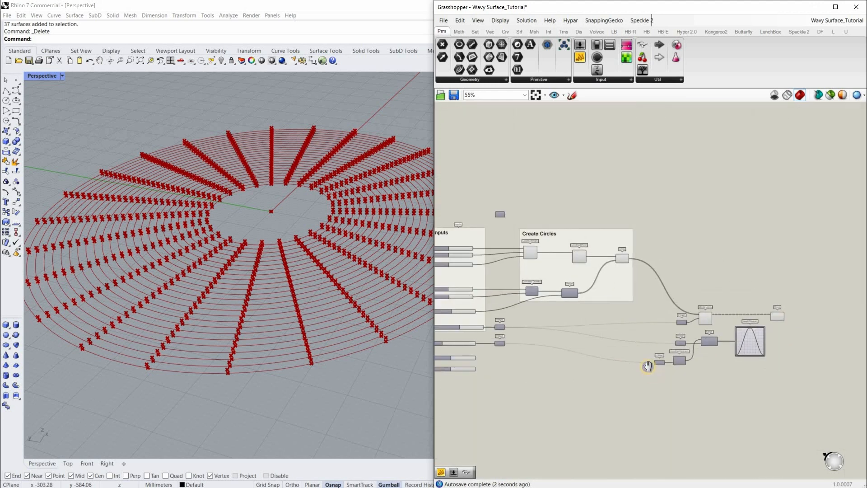
right_click_drag(490, 384, 482, 371)
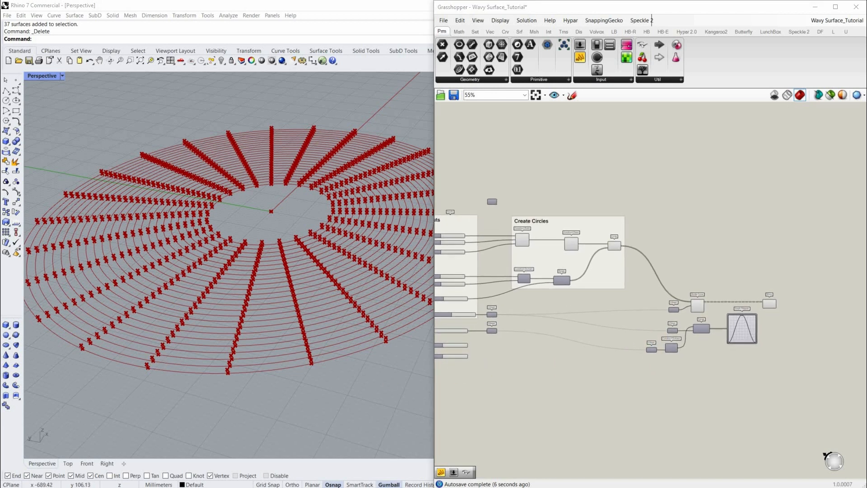
scroll(669, 339, "up", 5)
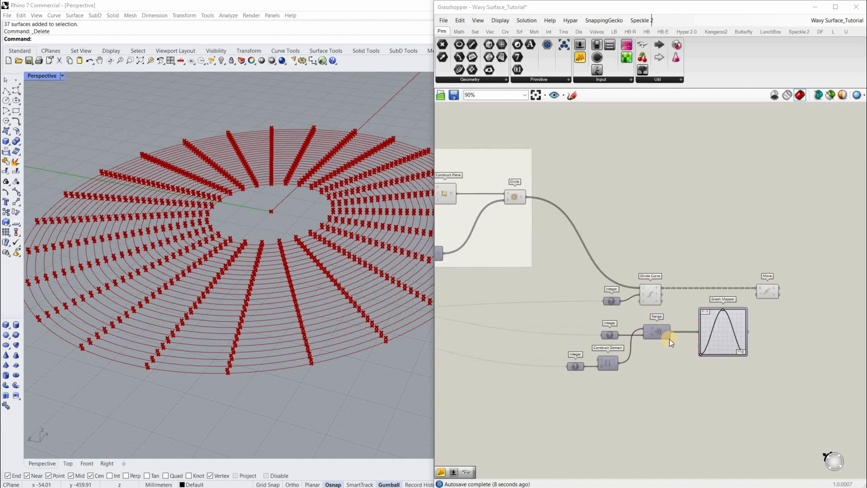
double_click(670, 339)
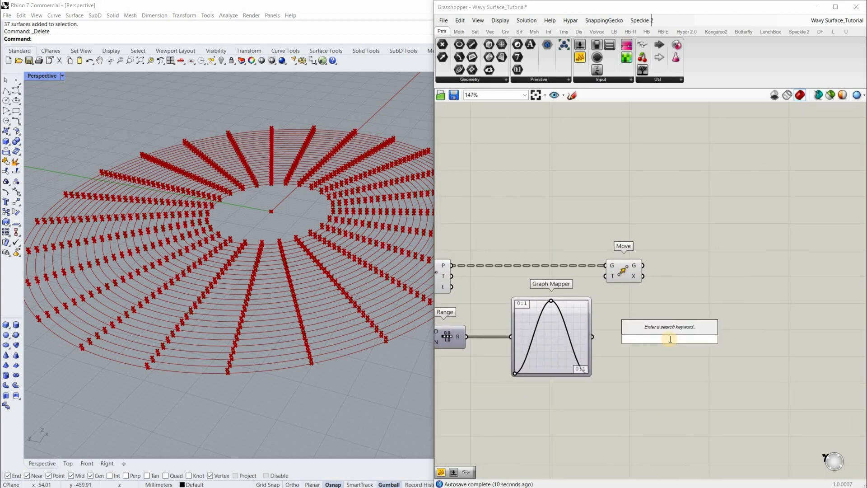
type("ream")
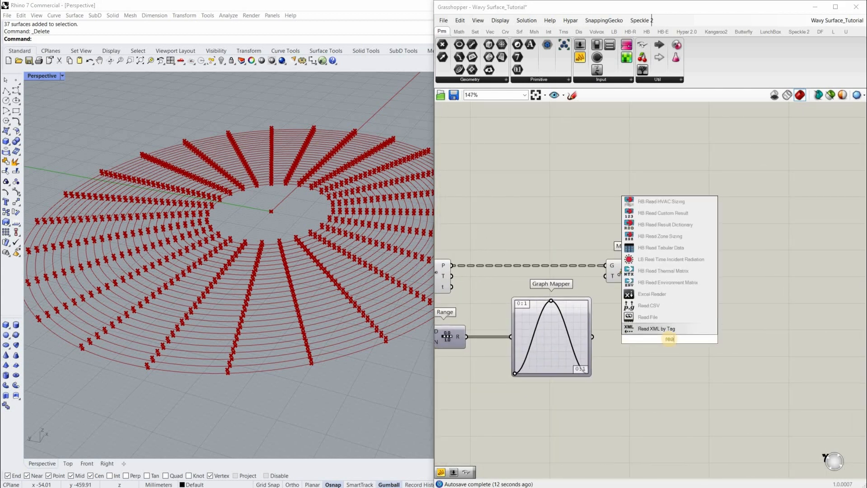
key("BackSpace")
key("BackSpace")
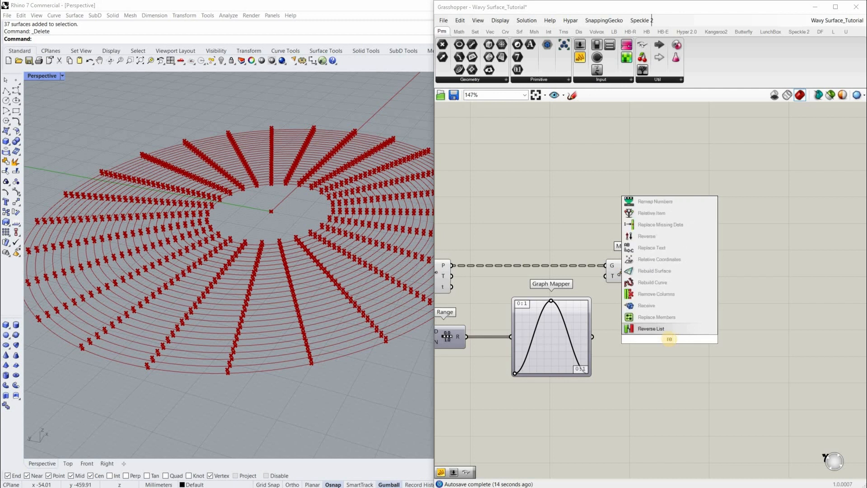
type("map")
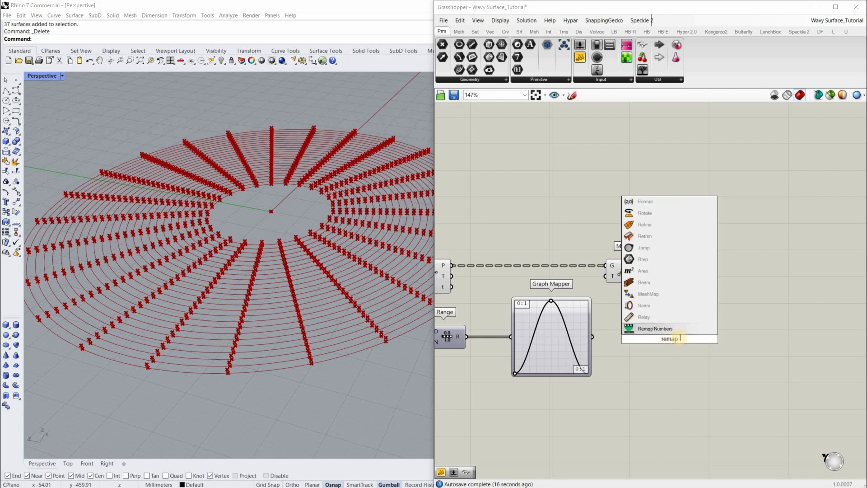
left_click(655, 330)
left_click(670, 330)
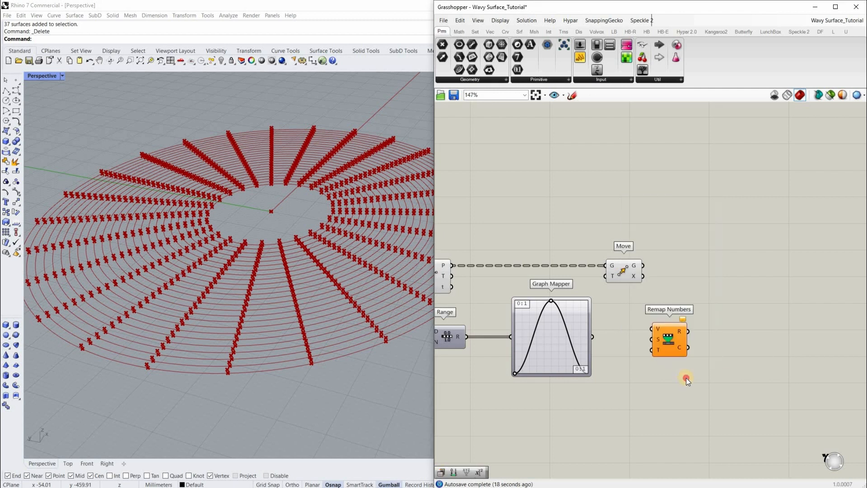
left_click_drag(690, 360, 646, 352)
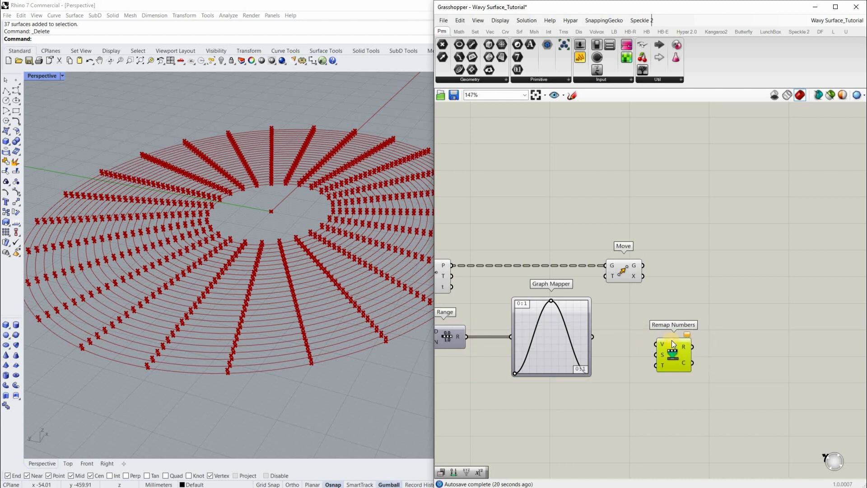
Connect the Graph Mapper's output to the Value input of Remap Numbers and align the component so the wire runs straight
scroll(671, 340, "up", 4)
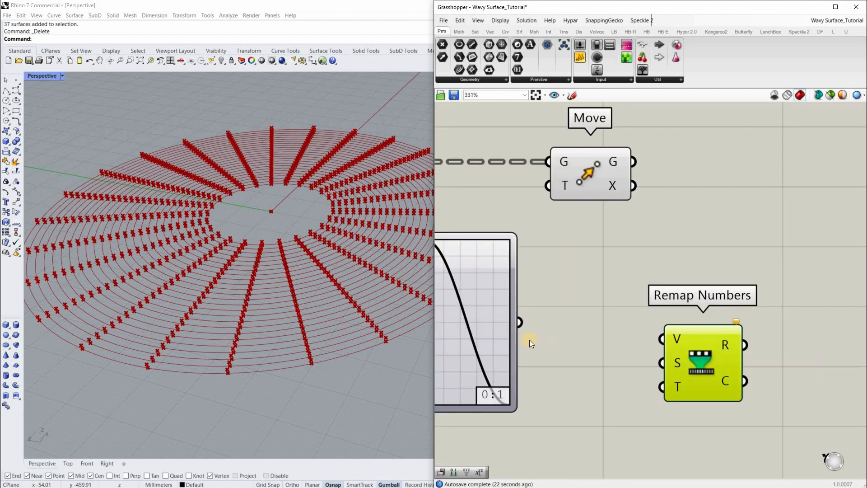
left_click_drag(523, 322, 663, 339)
left_click_drag(689, 370, 705, 347)
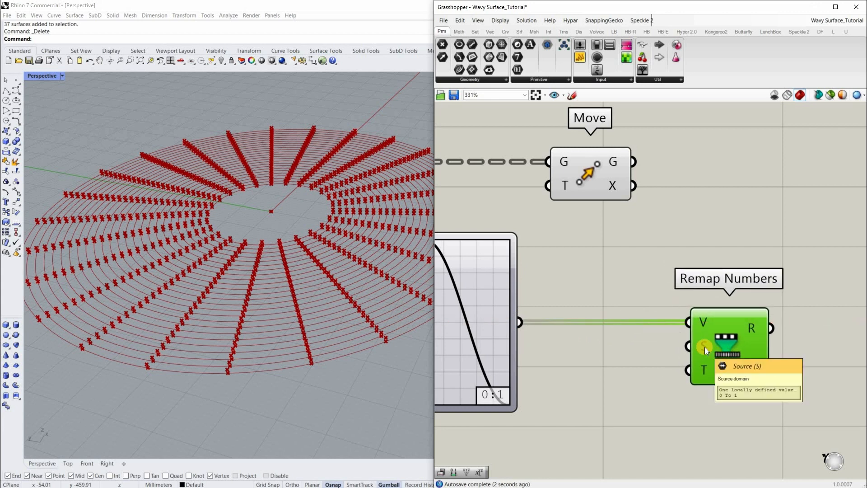
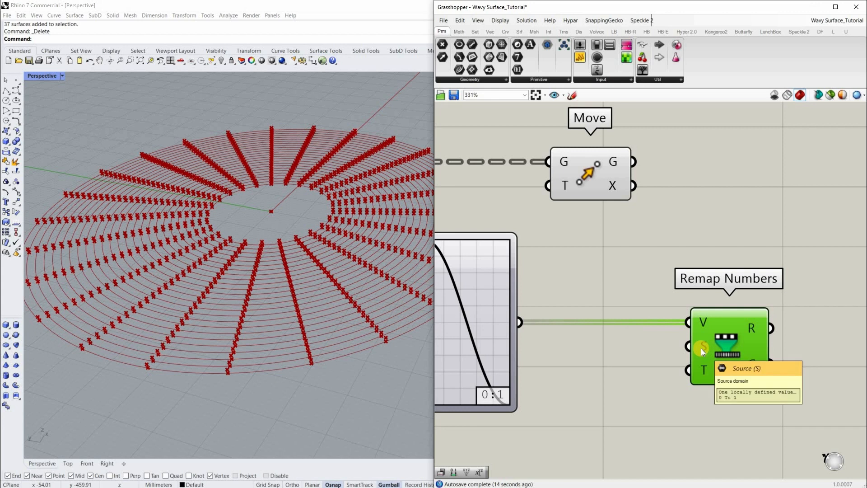
Place a Number parameter below the Cycles Integer parameter and connect the Wave Height 1 slider to it
scroll(701, 348, "down", 1)
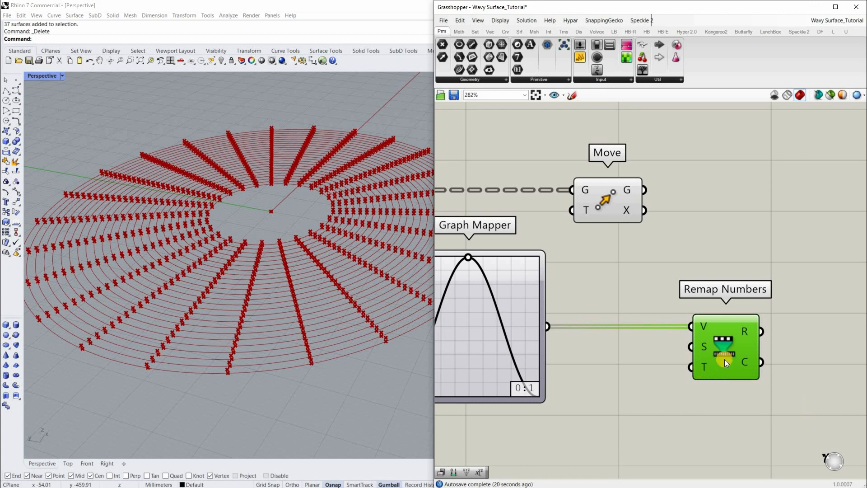
scroll(724, 359, "down", 6)
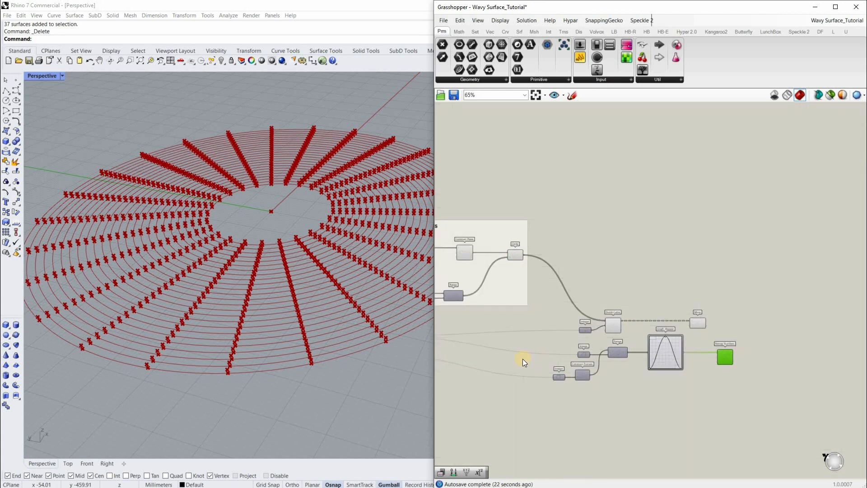
scroll(522, 358, "up", 6)
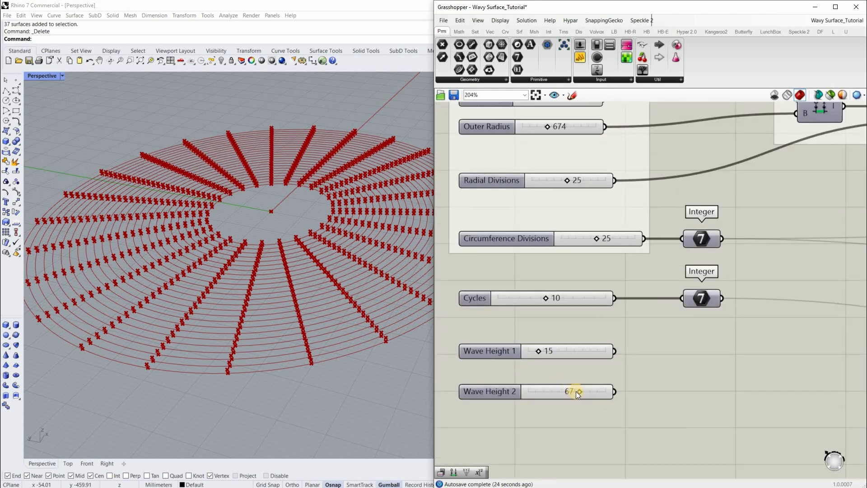
scroll(576, 368, "down", 3)
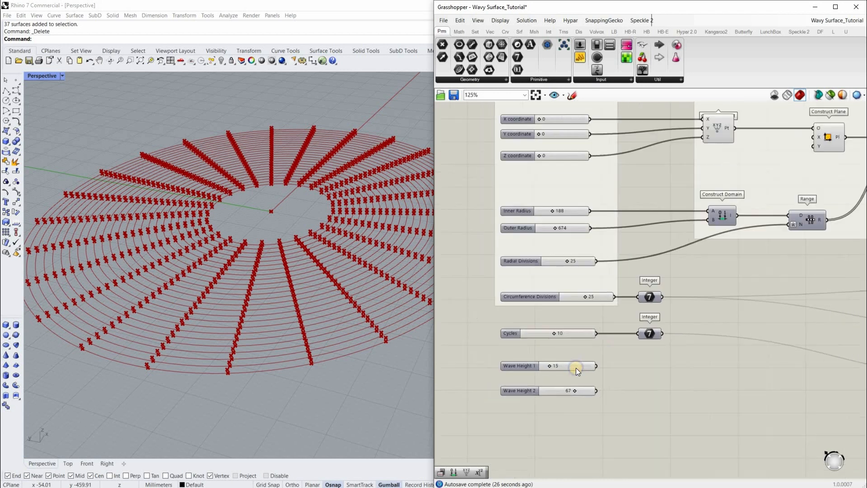
scroll(628, 366, "up", 3)
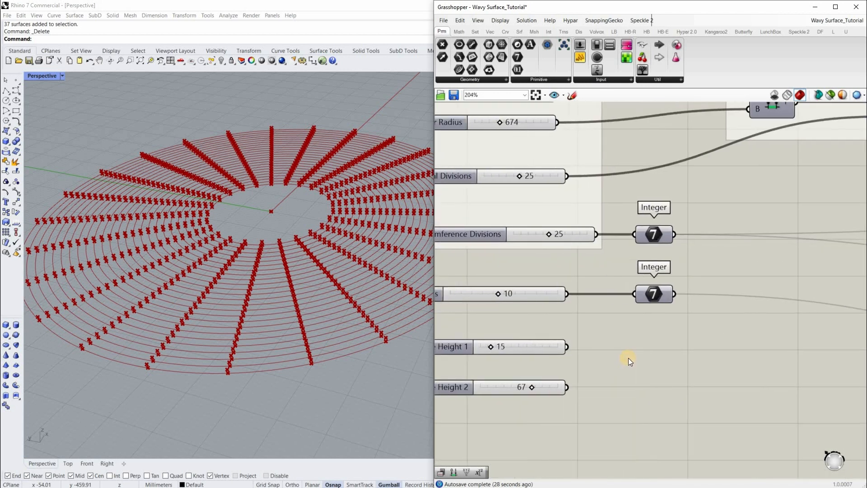
left_click_drag(516, 69, 598, 307)
left_click(442, 31)
left_click_drag(517, 68, 628, 367)
left_click(629, 367)
scroll(598, 368, "up", 3)
left_click_drag(653, 344, 668, 398)
Duplicate the Number parameter, align the copy under the original and feed the copy from the Wave Height 2 slider instead
key("ctrl+c")
key("ctrl+v")
left_click_drag(654, 324, 692, 336)
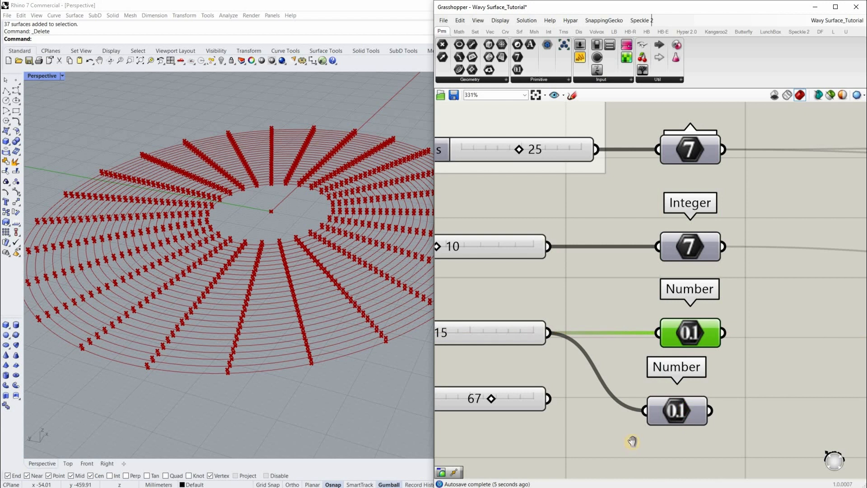
left_click_drag(680, 408, 694, 409)
right_click_drag(604, 375, 654, 351)
left_click_drag(599, 375, 695, 387, "shift")
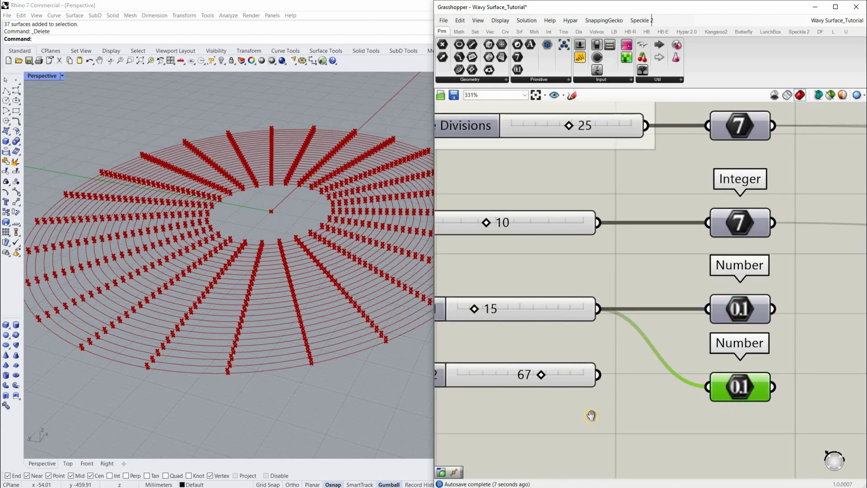
left_click_drag(616, 378, 613, 377)
right_click_drag(747, 375, 620, 368)
left_click_drag(589, 379, 568, 368)
Duplicate both wave height Number parameters and connect each original's output to its copy
left_click_drag(668, 285, 562, 386)
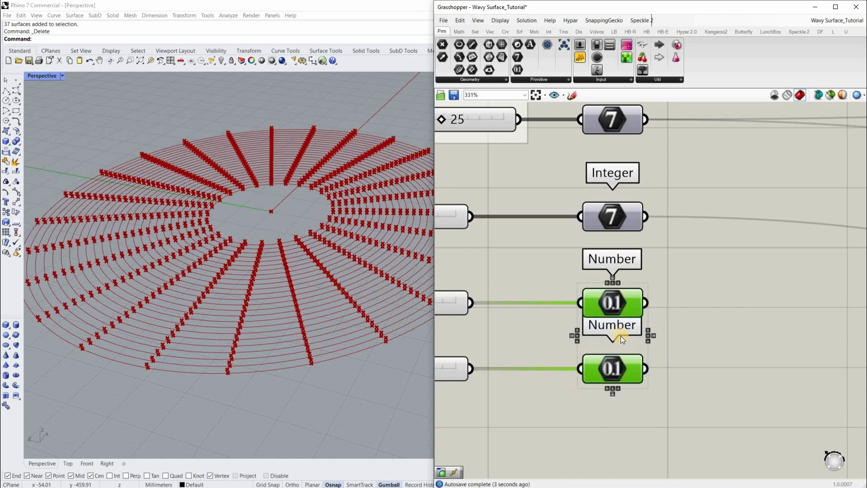
key("ctrl+c")
key("ctrl+v")
left_click_drag(647, 312, 710, 318)
left_click_drag(647, 369, 715, 379)
Set the wire display of the two copied Number parameters to Faint
right_click(725, 313)
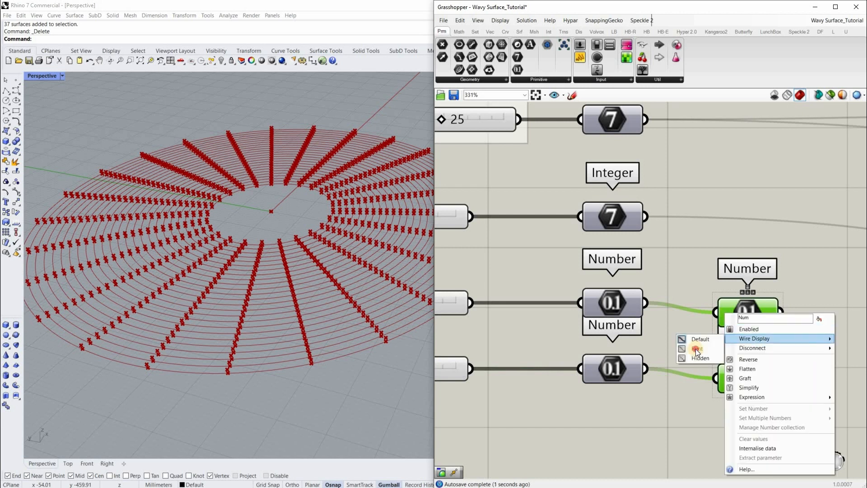
left_click(722, 373)
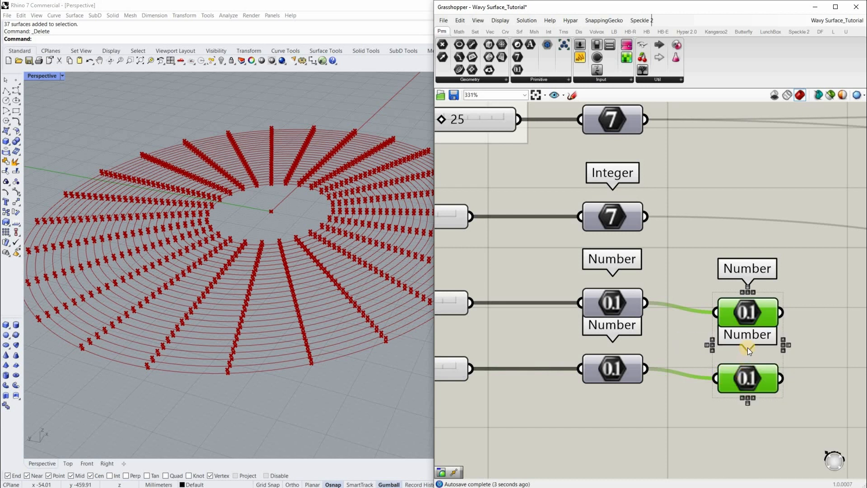
right_click(748, 351)
mouse_move(748, 351)
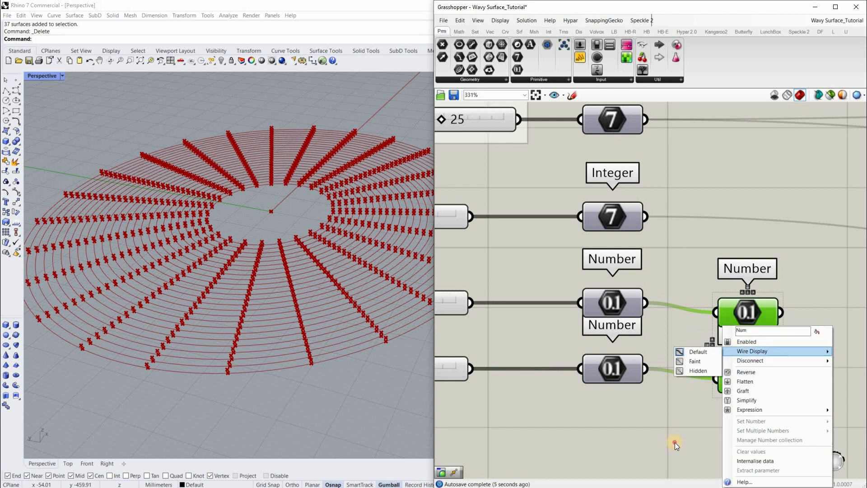
left_click(715, 373)
Move the two copied Number parameters across the canvas to just below the Graph Mapper, near Remap Numbers
scroll(567, 350, "down", 5)
left_click_drag(591, 335, 566, 379)
right_click_drag(788, 401, 717, 403)
left_click_drag(504, 352, 815, 374)
right_click_drag(807, 367, 548, 368)
scroll(589, 370, "up", 3)
left_click_drag(531, 375, 583, 357)
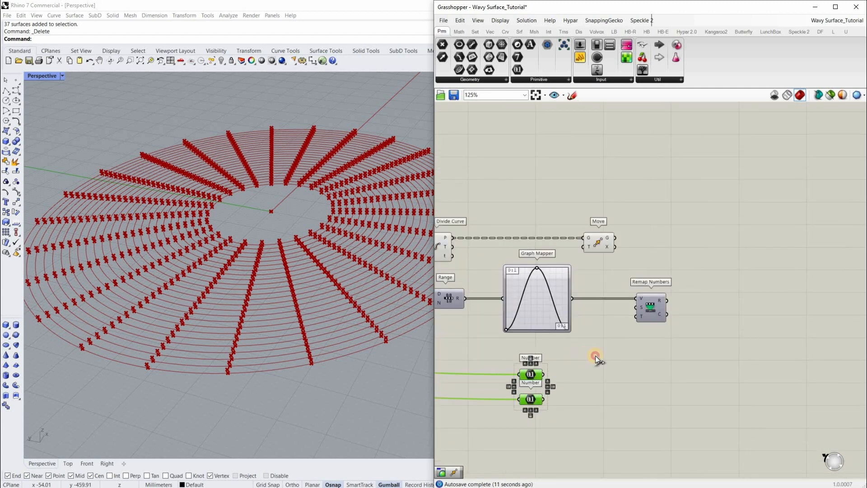
left_click(638, 351)
scroll(638, 350, "down", 2)
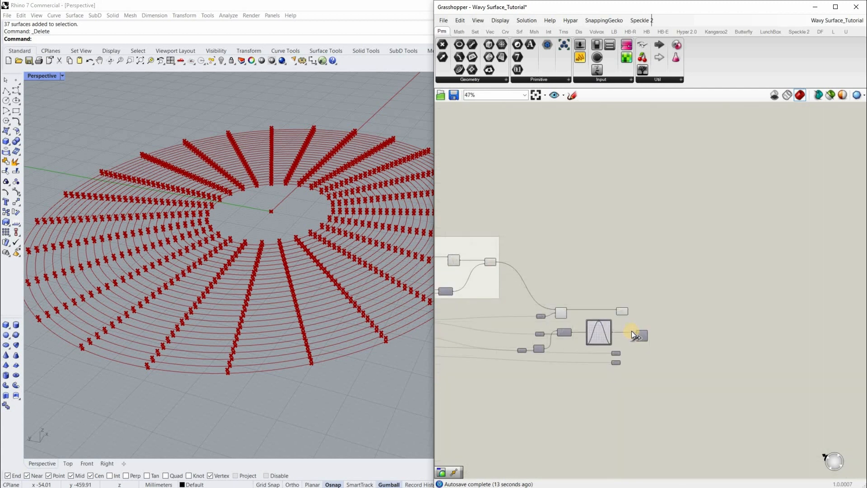
Move the Remap Numbers component farther from the Graph Mapper to make room beside the two copied Number parameters
scroll(639, 329, "up", 6)
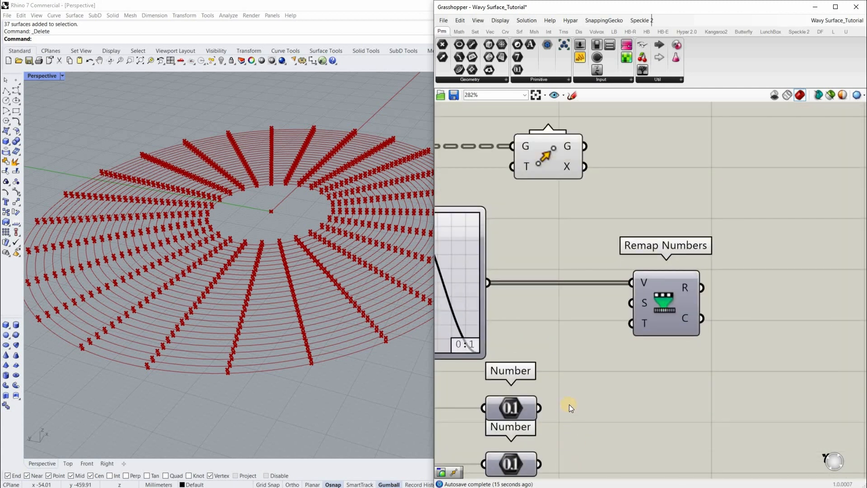
right_click_drag(673, 303, 647, 275)
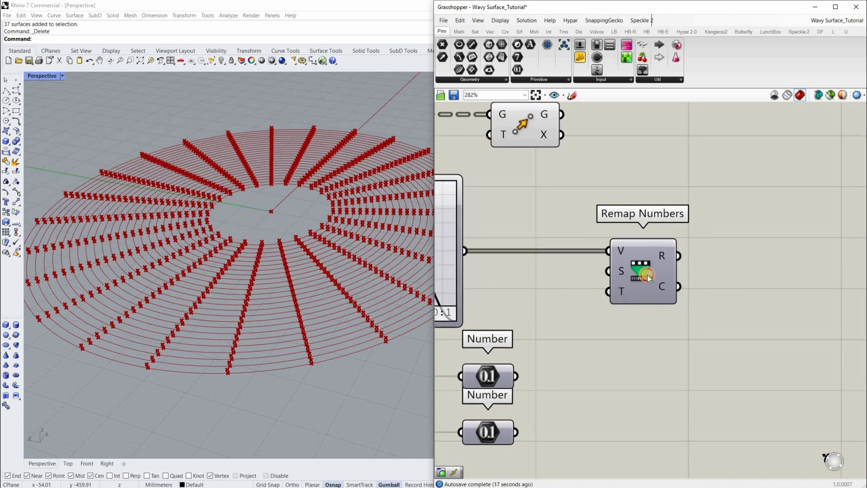
left_click_drag(678, 274, 737, 275)
right_click_drag(580, 383, 548, 345)
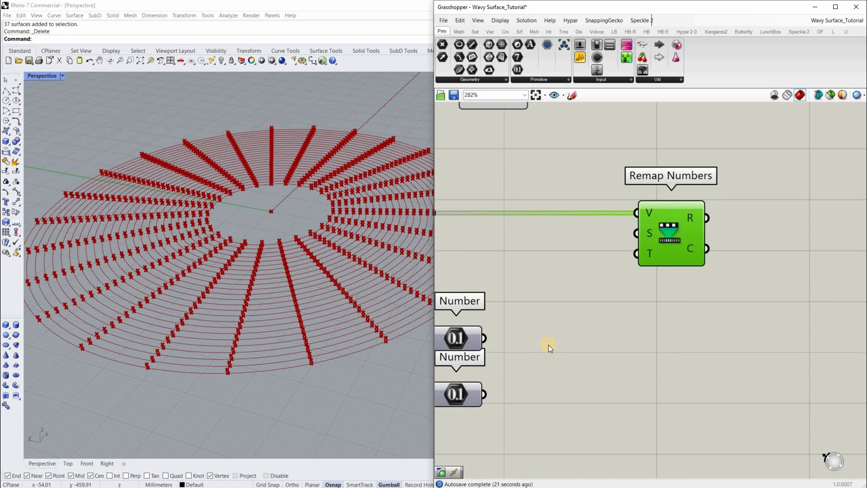
left_click(552, 345)
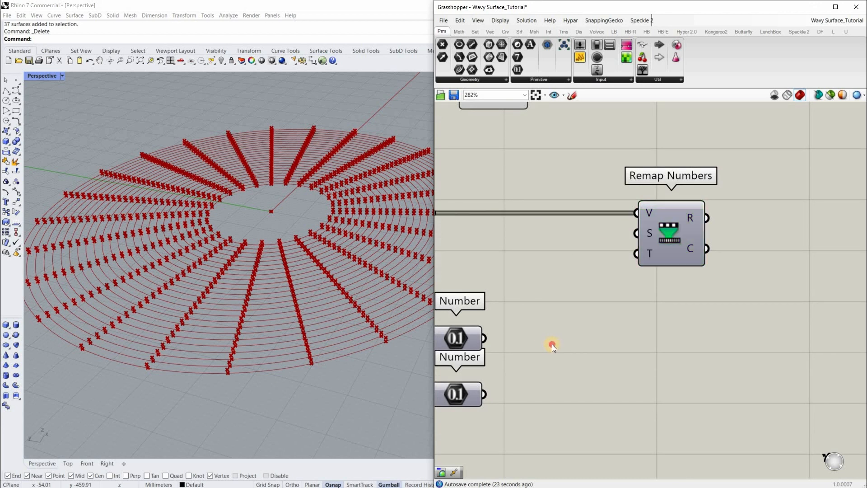
Add a Construct Domain component beside the two copied Number parameters, below Remap Numbers
double_click(553, 344)
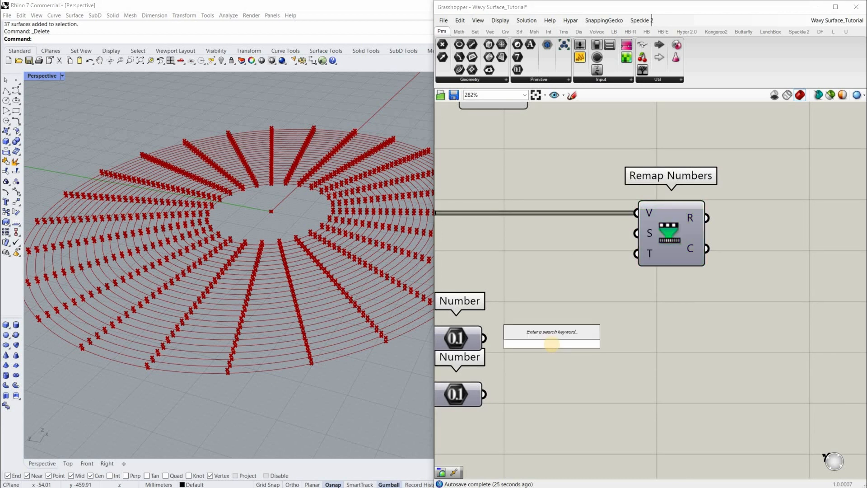
type("domain")
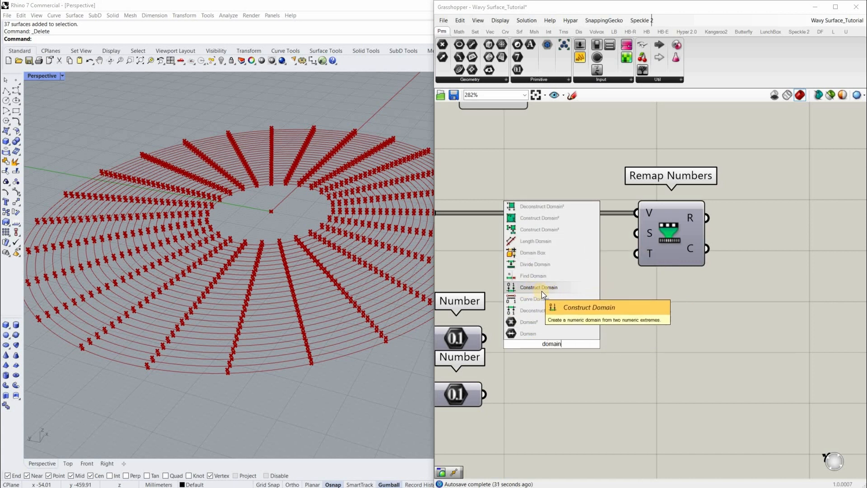
left_click(546, 343)
key("Return")
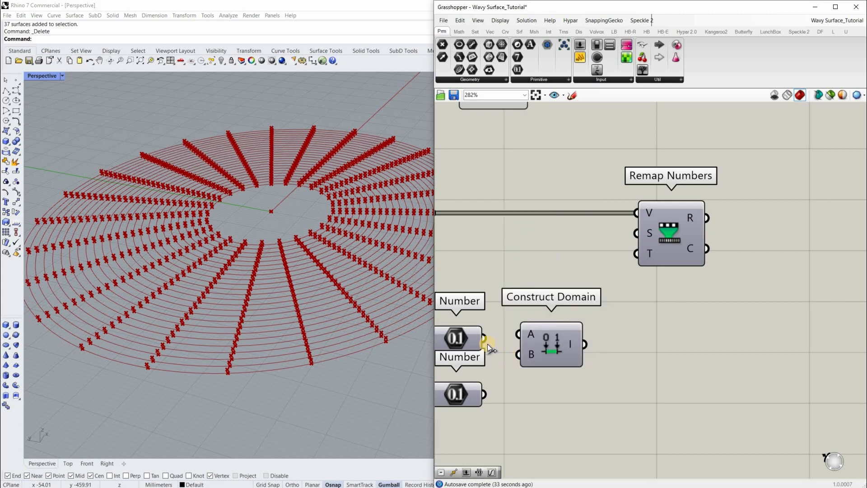
Connect the two wave height Number parameters to Construct Domain's A and B inputs, and its domain output to Remap Numbers' T input
left_click_drag(565, 353, 484, 338)
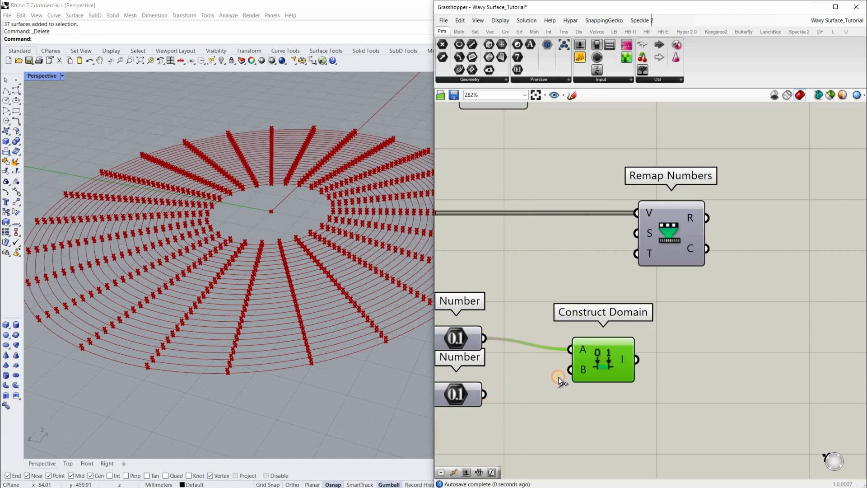
mouse_move(624, 360)
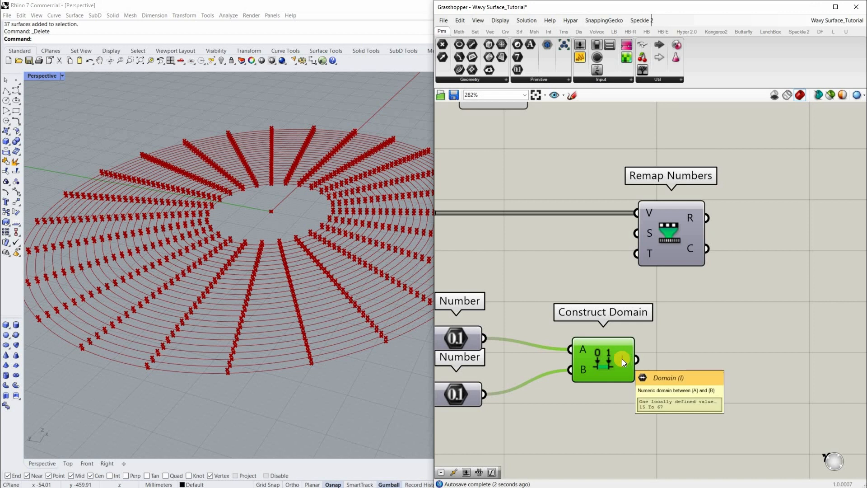
scroll(587, 356, "down", 3)
left_click_drag(582, 308, 579, 368)
Add a Panel beside Remap Numbers, feed it the R output and enlarge it to show the list of values
left_click_drag(582, 56, 624, 295)
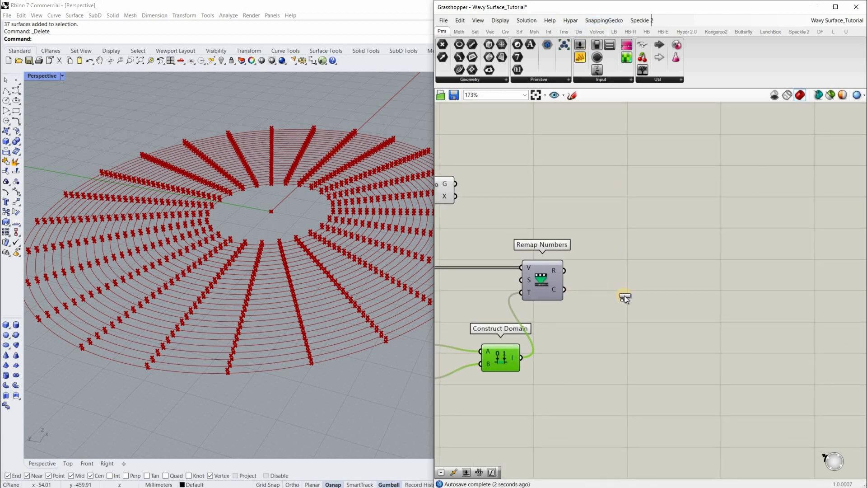
left_click_drag(624, 295, 647, 295)
scroll(558, 264, "up", 1)
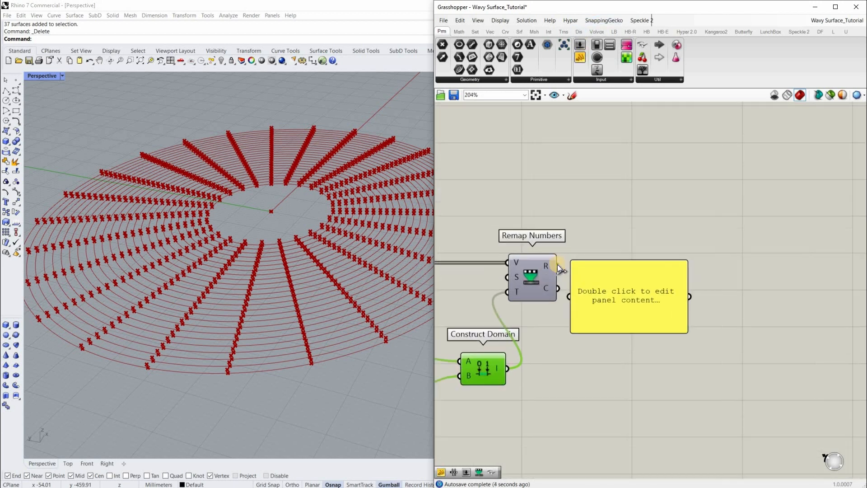
left_click_drag(558, 266, 608, 301)
right_click_drag(727, 336, 706, 288)
left_click_drag(706, 289, 777, 444)
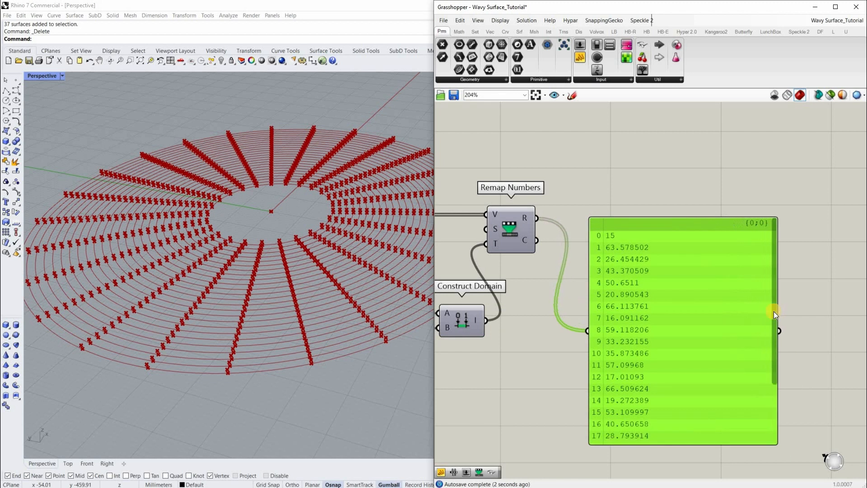
Feed the Graph Mapper output into the Panel for comparison, then reconnect Remap Numbers' R output to it
scroll(661, 250, "down", 4)
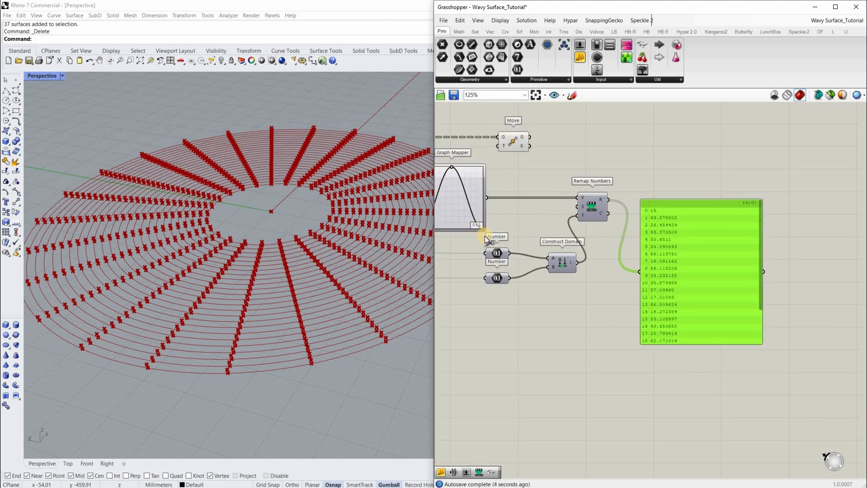
right_click_drag(551, 212, 548, 251)
left_click_drag(620, 310, 628, 311)
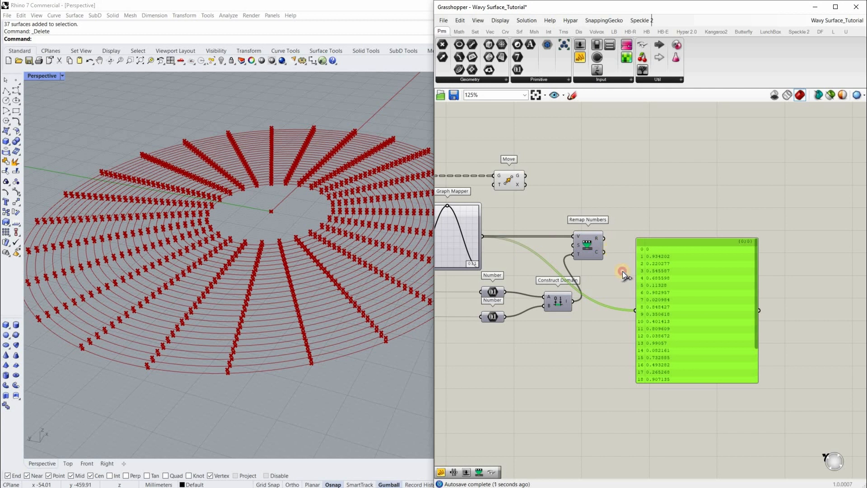
left_click_drag(605, 238, 633, 310)
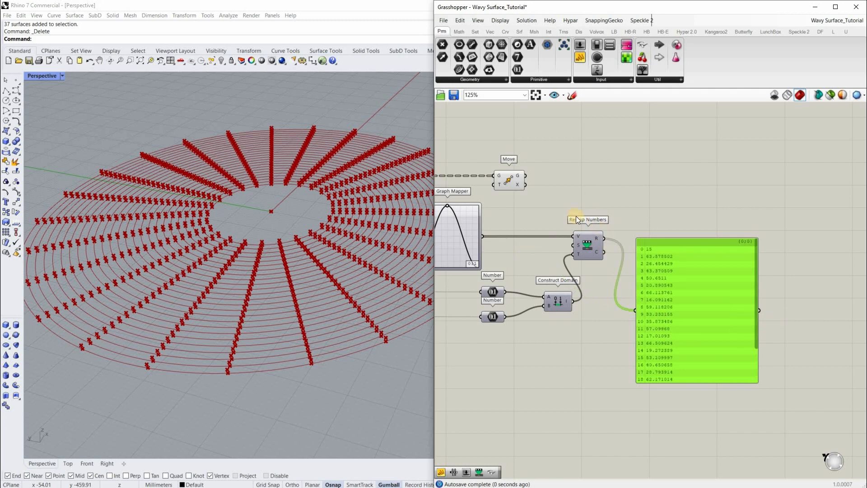
Examine the remapped values in the Panel, then delete the Panel
scroll(776, 320, "up", 1)
scroll(595, 233, "up", 1)
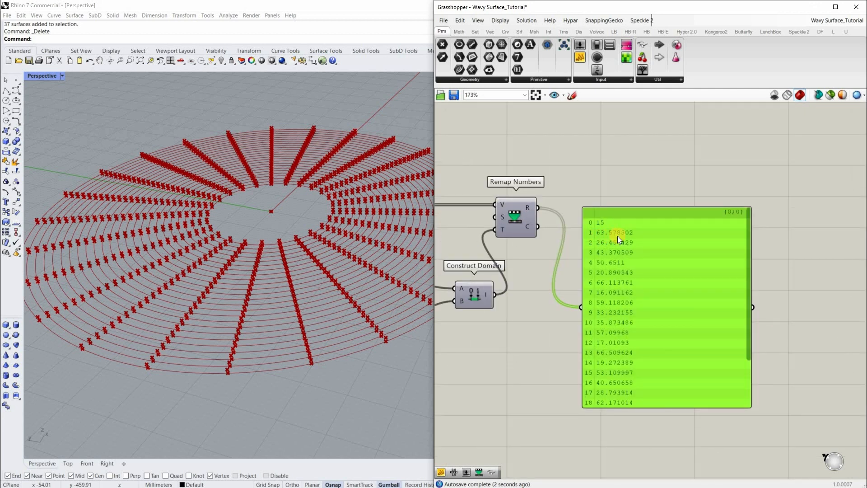
scroll(546, 278, "down", 4)
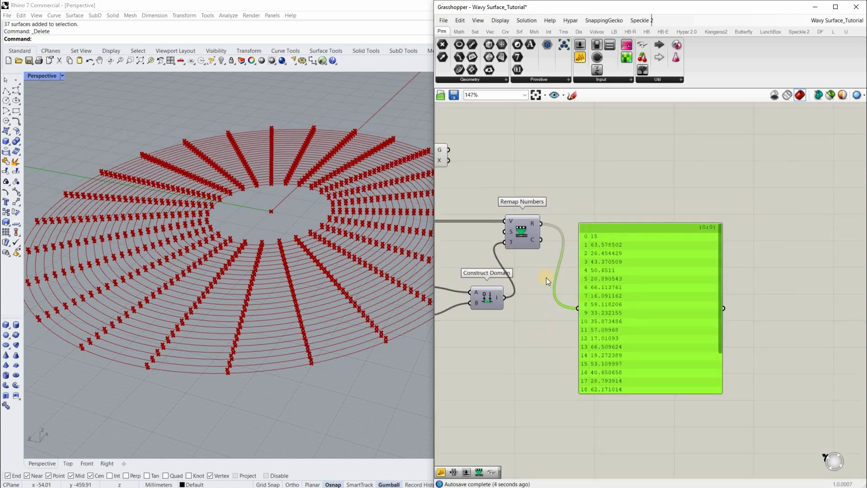
scroll(557, 263, "up", 3)
scroll(576, 304, "down", 3)
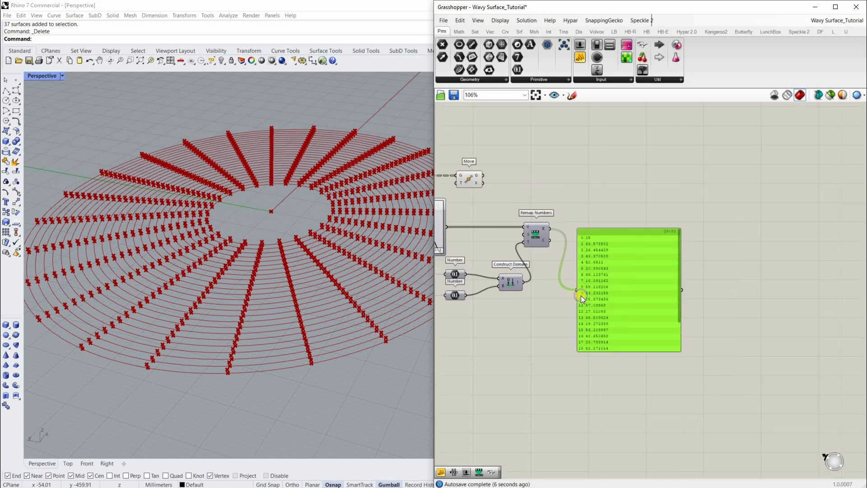
scroll(559, 312, "down", 3)
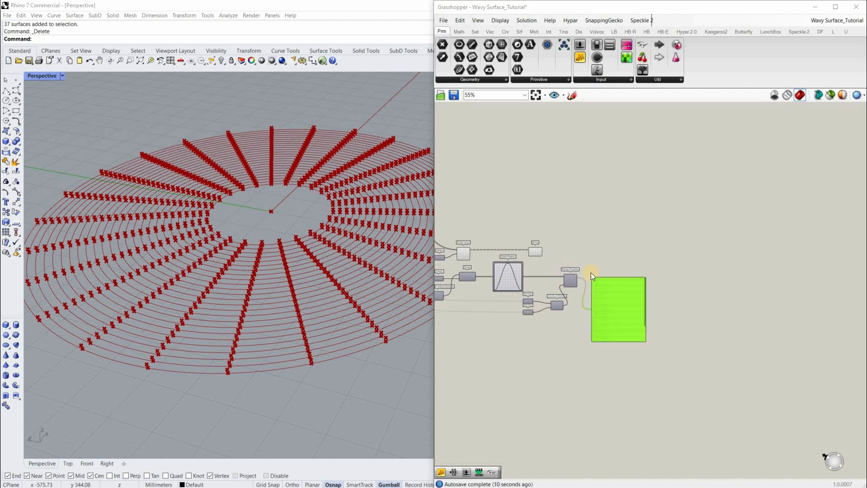
scroll(676, 303, "up", 4)
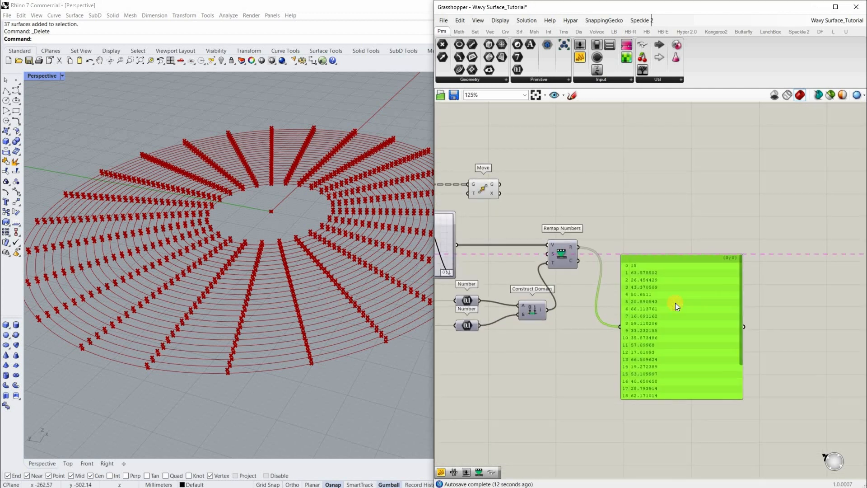
key("Delete")
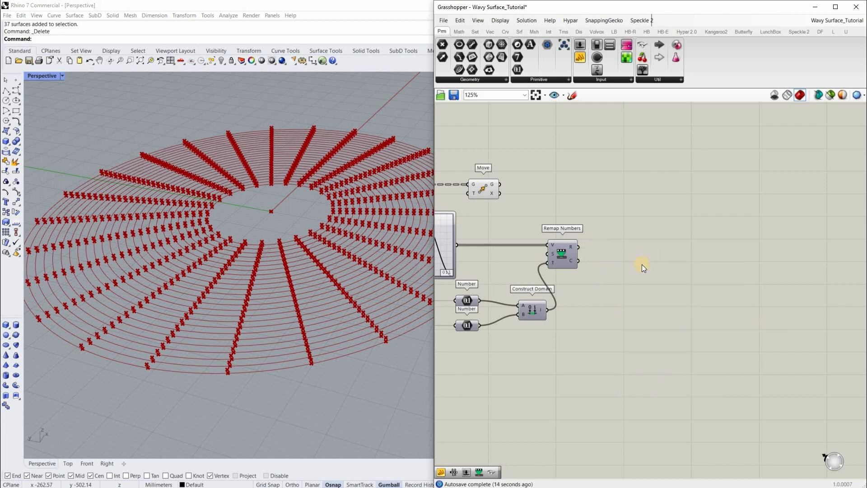
Move the Move component along its geometry wire to a spot above and beyond Remap Numbers
scroll(606, 275, "up", 2)
right_click_drag(575, 259, 607, 267)
scroll(614, 259, "up", 2)
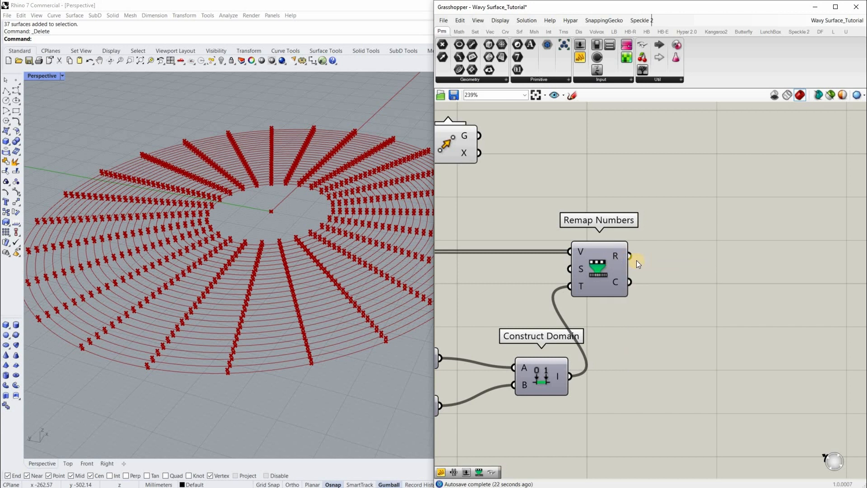
scroll(611, 280, "down", 5)
right_click_drag(620, 261, 587, 288)
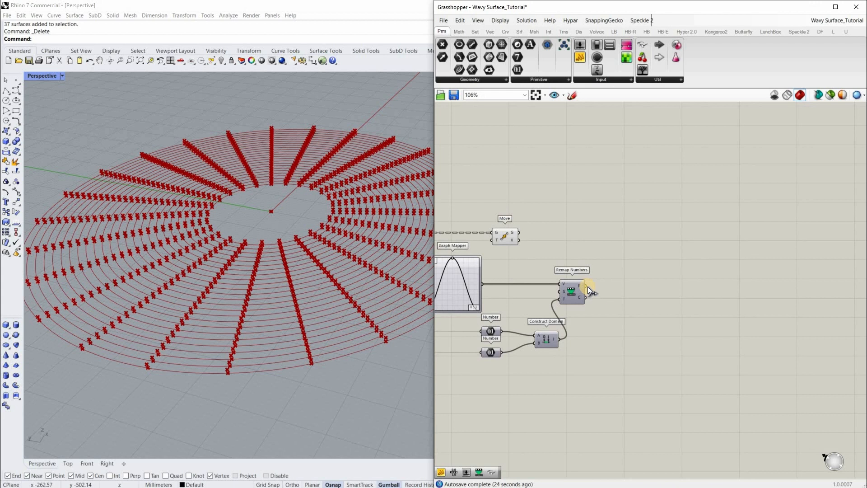
scroll(582, 287, "down", 2)
scroll(543, 259, "up", 3)
left_click_drag(515, 243, 667, 247)
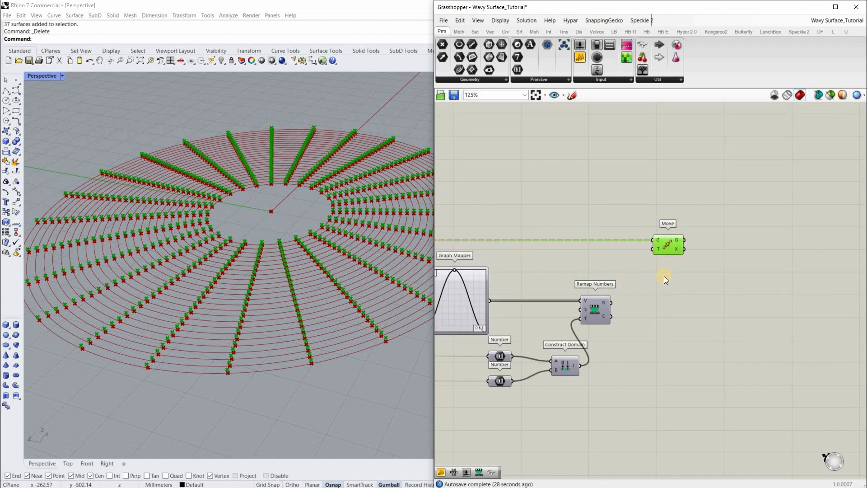
Examine the Move component's T (Motion) input and its default translation vector
scroll(614, 231, "up", 1)
scroll(616, 225, "up", 4)
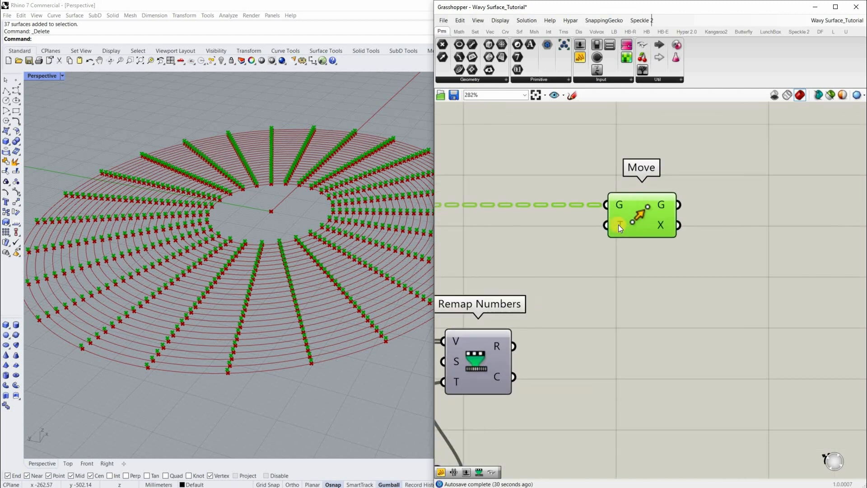
scroll(619, 224, "up", 1)
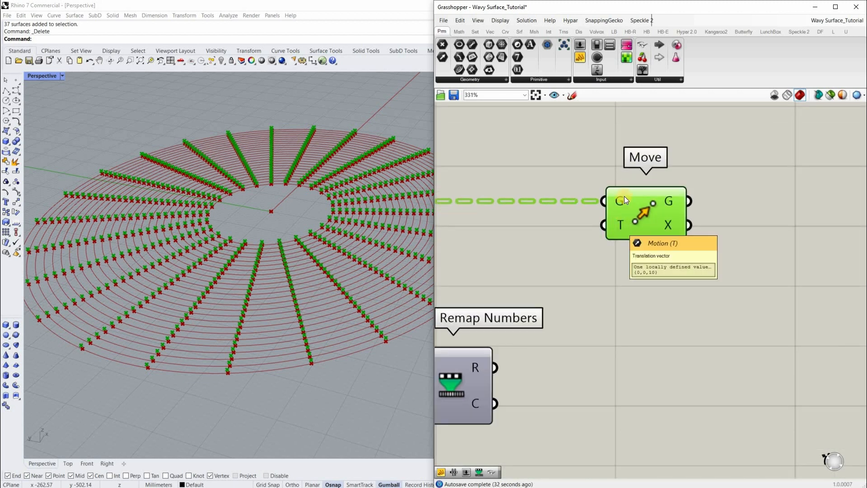
scroll(621, 200, "up", 2)
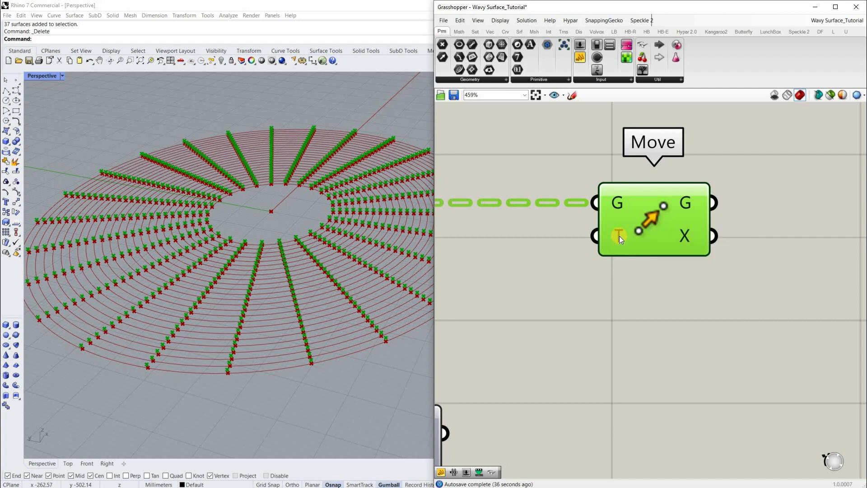
mouse_move(619, 236)
scroll(644, 339, "down", 4)
scroll(553, 286, "up", 2)
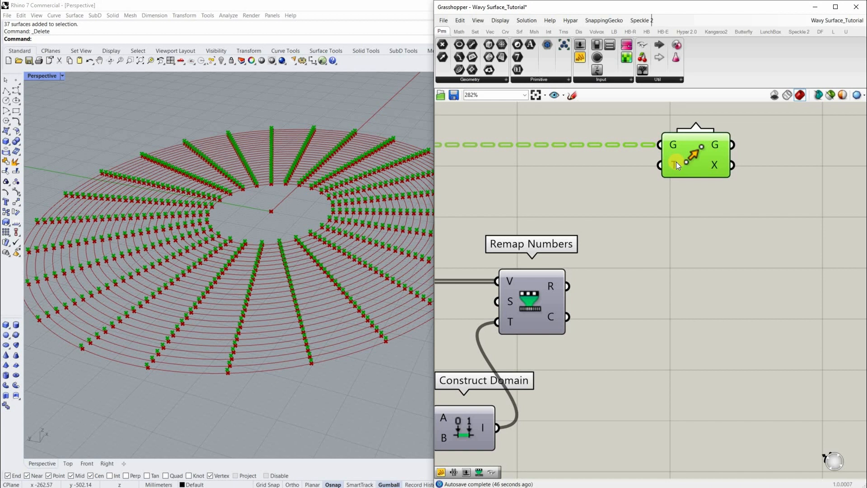
scroll(676, 163, "up", 3)
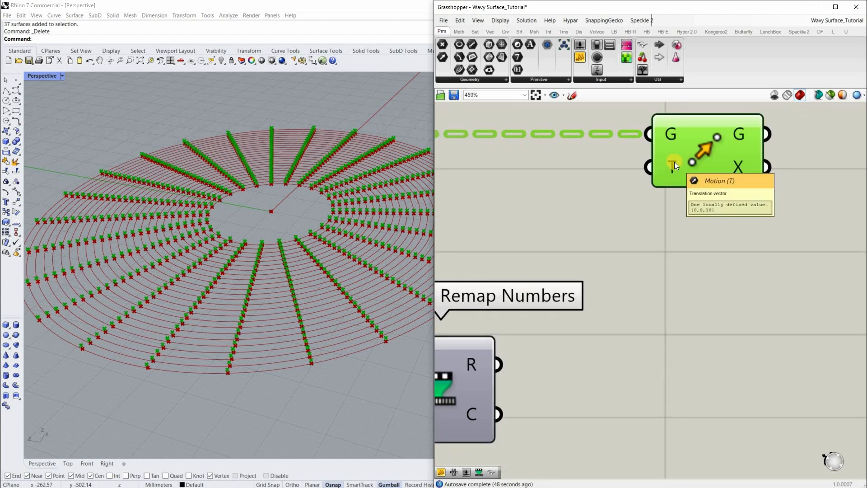
mouse_move(673, 163)
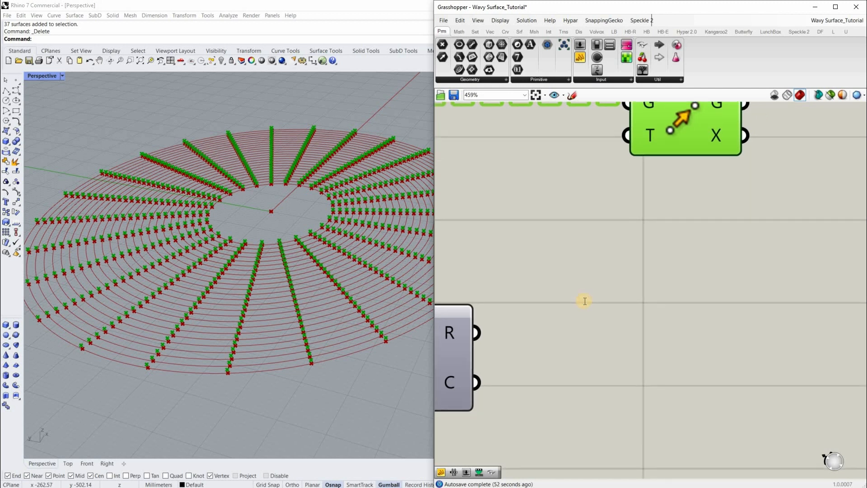
Add a Unit Z vector component between Remap Numbers and Move, and shift the Move component farther along for spacing
double_click(583, 300)
type("unit")
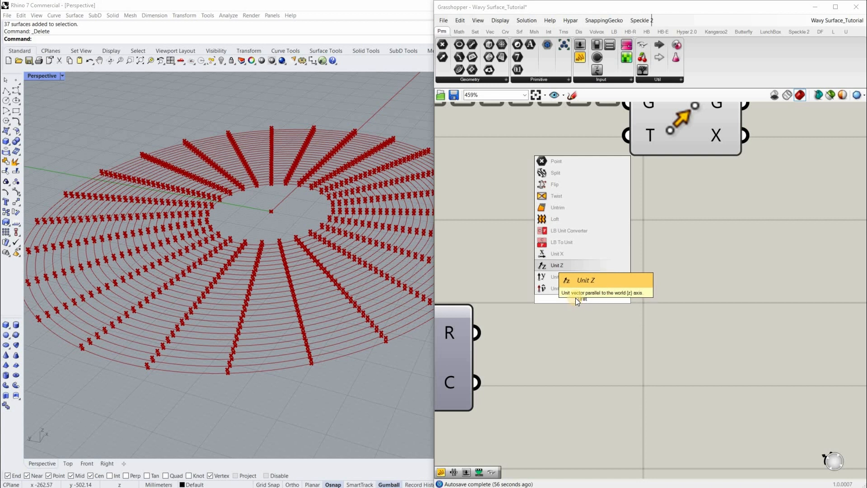
left_click(552, 266)
scroll(650, 212, "down", 3)
left_click_drag(624, 213, 675, 212)
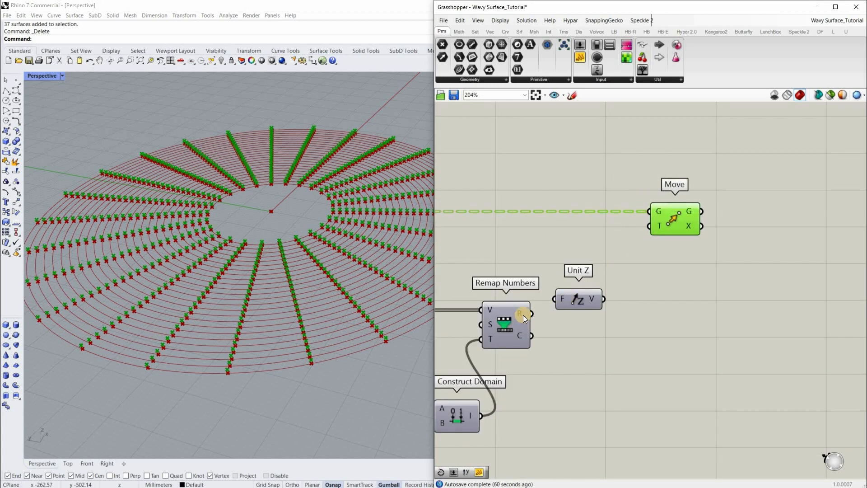
Connect Remap Numbers' R output to Unit Z's F input and Unit Z's V output to Move's T input, then inspect the points in Rhino
left_click_drag(532, 313, 555, 299)
scroll(592, 299, "up", 2)
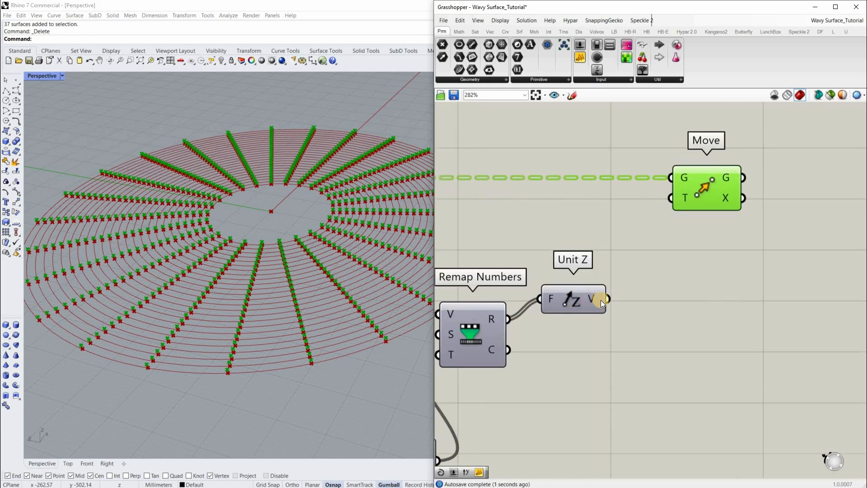
left_click_drag(669, 208, 608, 299)
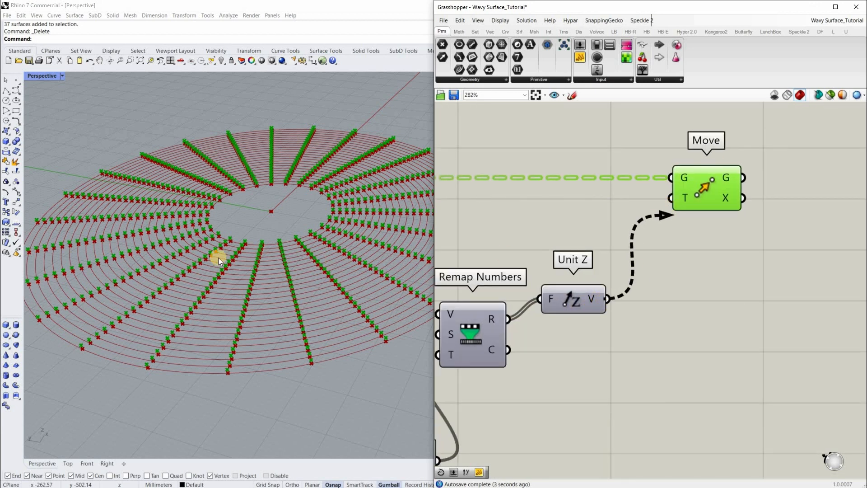
scroll(272, 220, "down", 4)
mouse_move(273, 220)
right_mouse_down()
mouse_move(252, 230)
mouse_move(267, 223)
right_mouse_up()
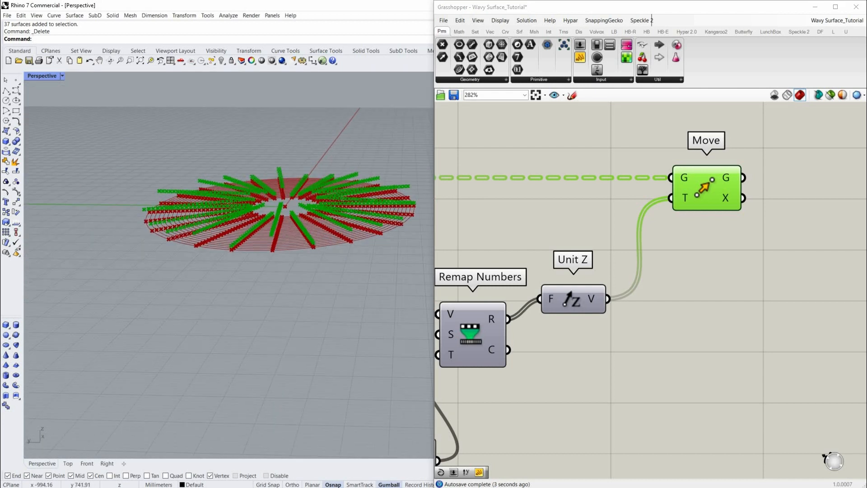
Add an Interpolate curve component beyond the Move component
right_click_drag(660, 239, 659, 246)
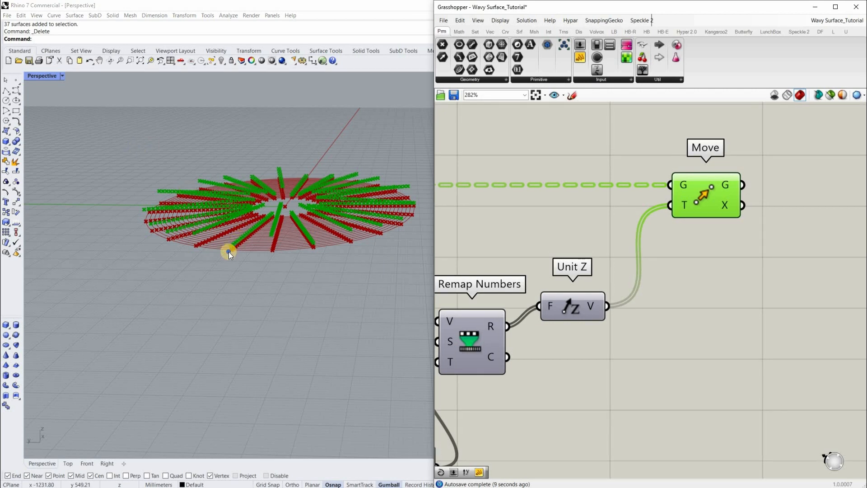
right_click_drag(249, 252, 251, 233)
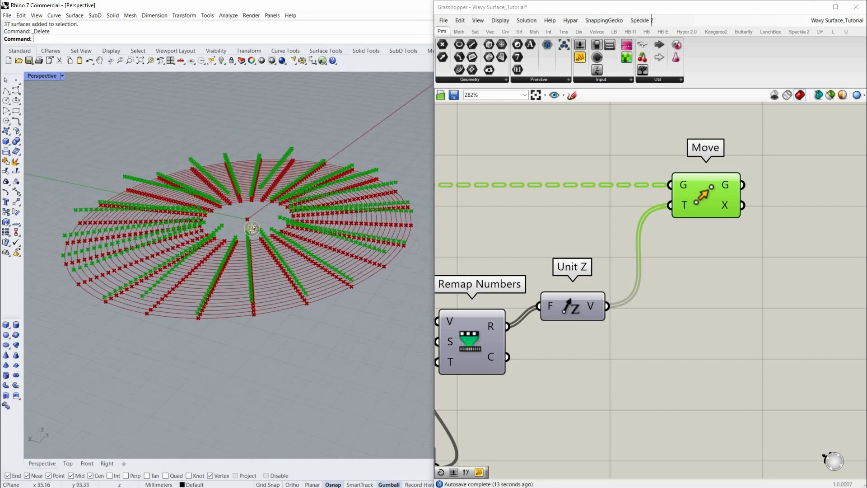
scroll(684, 263, "down", 3)
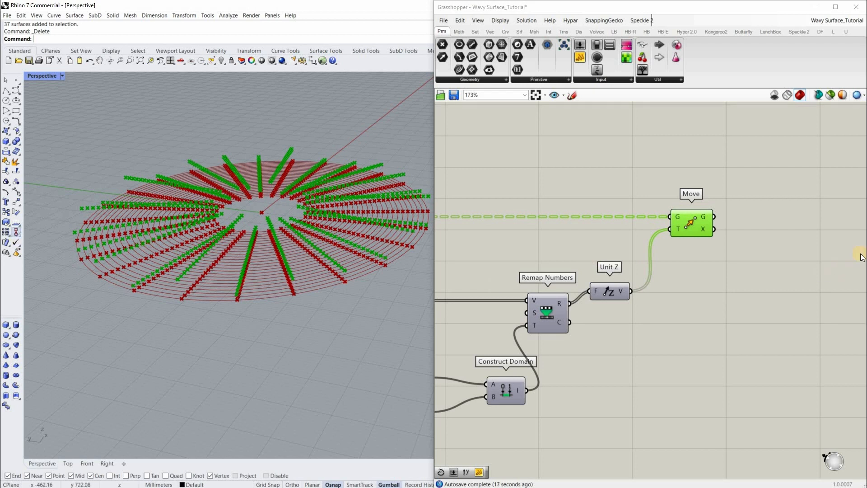
scroll(656, 278, "down", 3)
right_click_drag(656, 278, 567, 309)
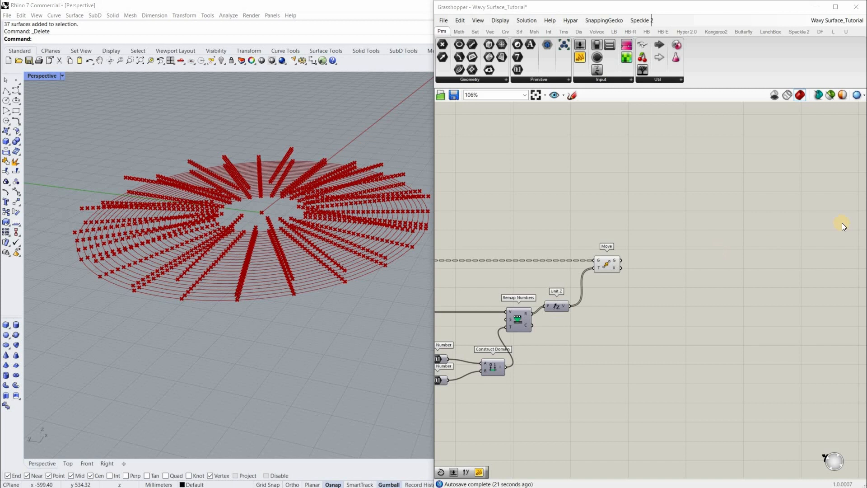
scroll(742, 294, "up", 4)
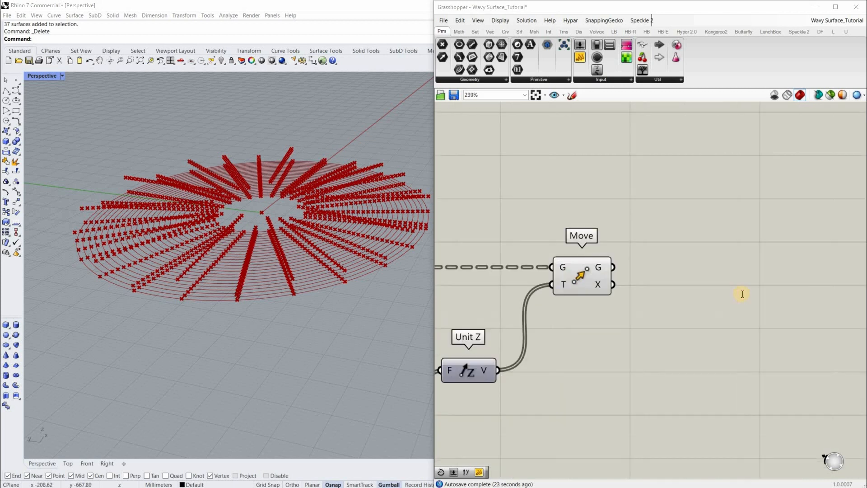
double_click(742, 294)
type("interpol")
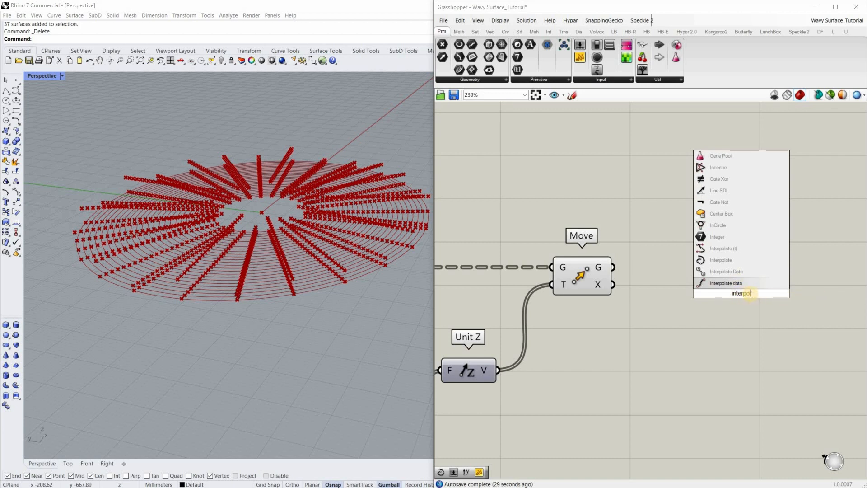
type("ate")
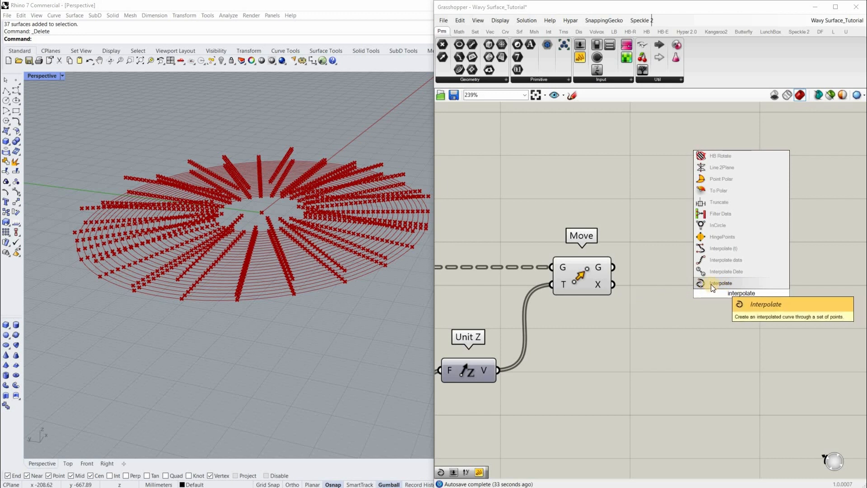
left_click(718, 284)
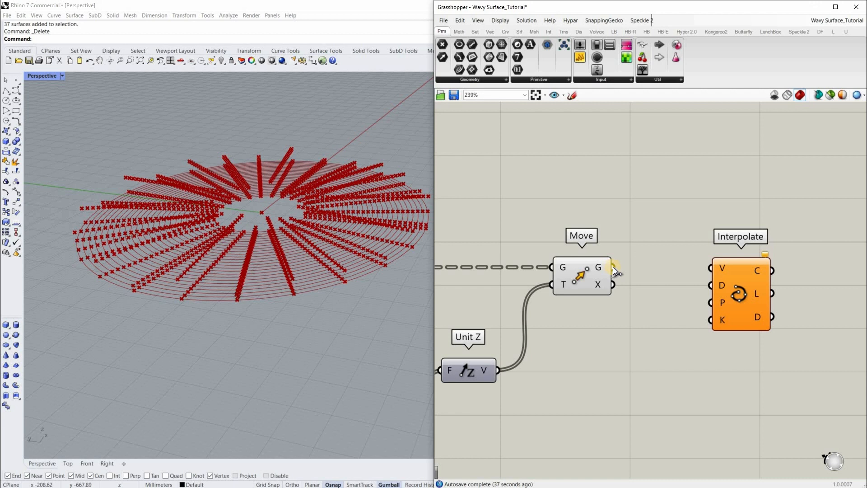
Connect Move's G output to Interpolate's V input and inspect the resulting curves in Rhino
left_click_drag(613, 267, 710, 269)
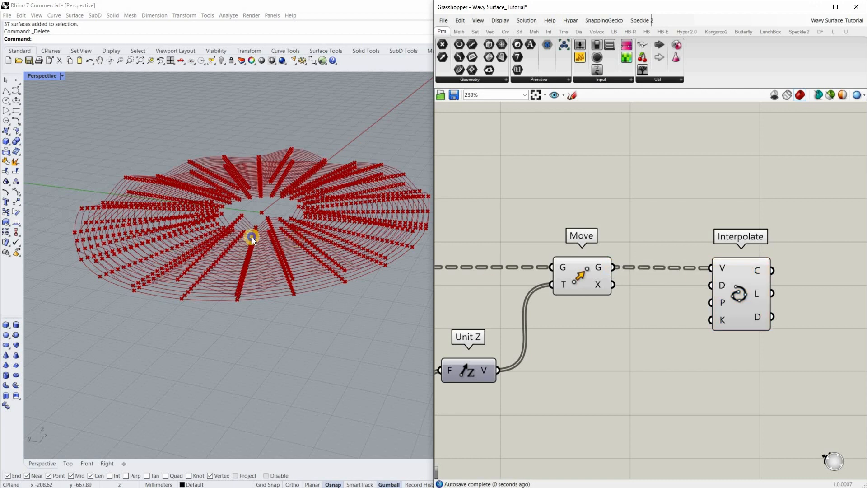
mouse_move(117, 203)
right_mouse_down()
mouse_move(217, 242)
mouse_move(223, 227)
mouse_move(213, 260)
mouse_move(697, 413)
mouse_move(684, 361)
mouse_move(619, 374)
right_mouse_up()
left_click(750, 353)
Group all components from Divide Curve and its parameters through Graph Mapper and Move to Interpolate
scroll(712, 410, "down", 7)
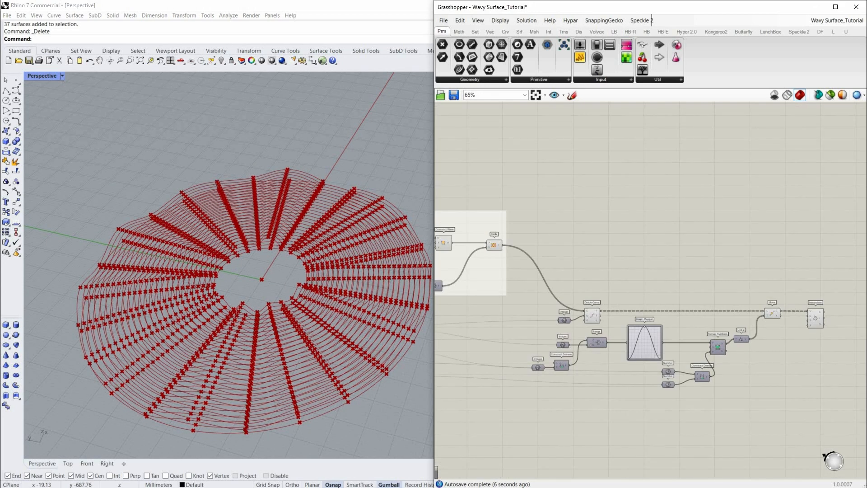
scroll(646, 254, "down", 2)
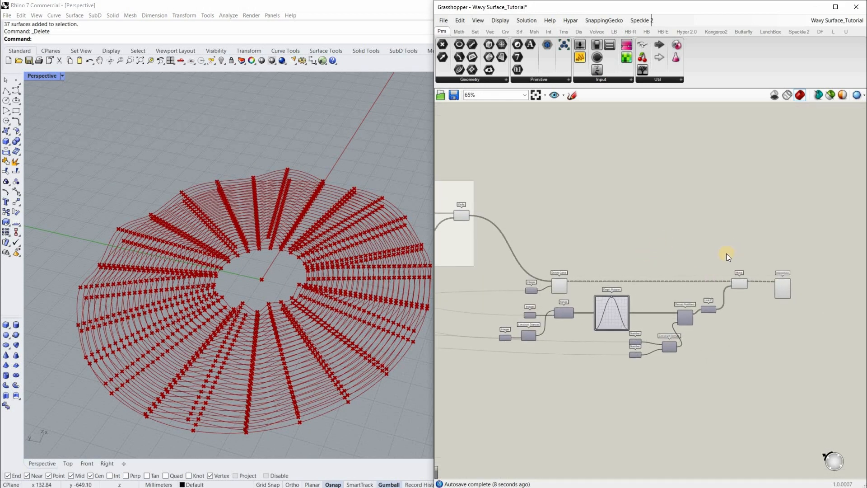
scroll(726, 253, "up", 2)
right_click_drag(532, 395, 542, 385)
scroll(558, 364, "up", 1)
right_click_drag(758, 258, 764, 239)
scroll(521, 370, "down", 2)
left_click_drag(764, 240, 486, 380)
scroll(582, 216, "up", 2)
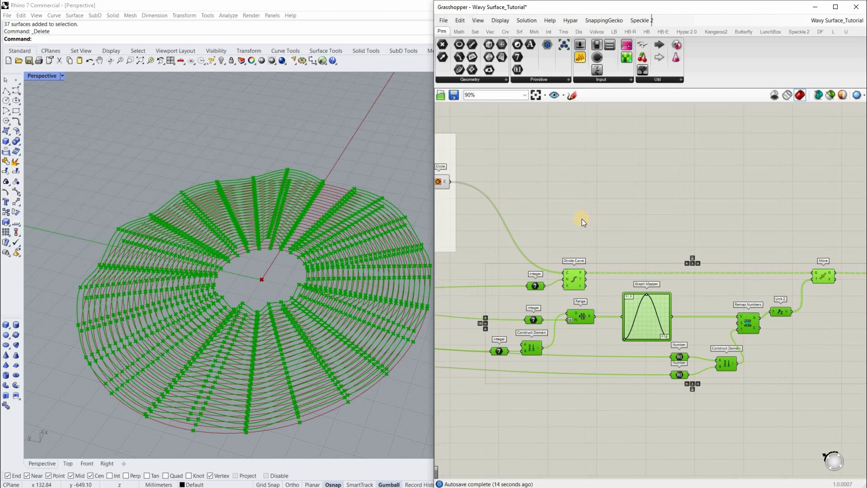
right_click_drag(570, 215, 579, 213)
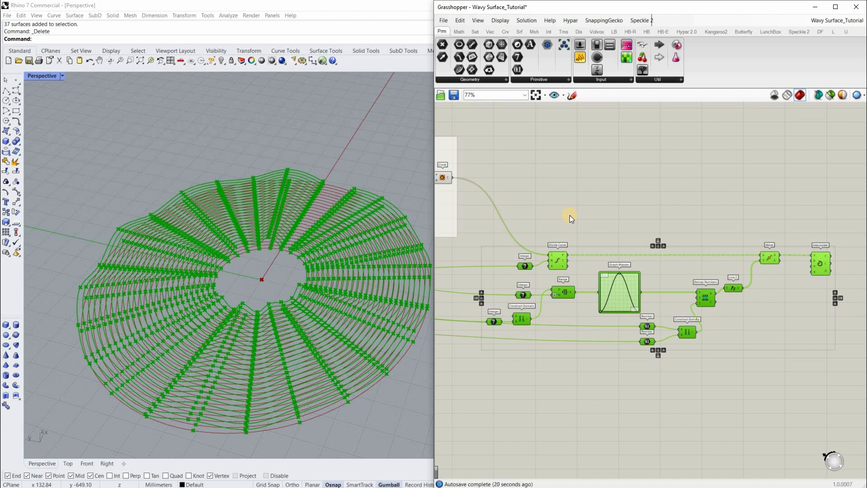
right_click_drag(577, 202, 579, 204)
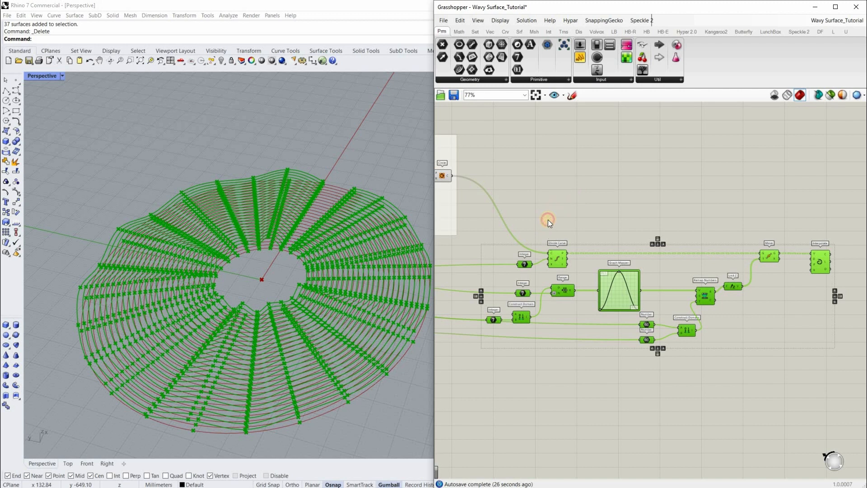
key("ctrl+g")
left_click(666, 204)
Copy the "Create Circles" label to the new group and change its text to "Create Sine Wave Curves"
right_click_drag(563, 210, 667, 207)
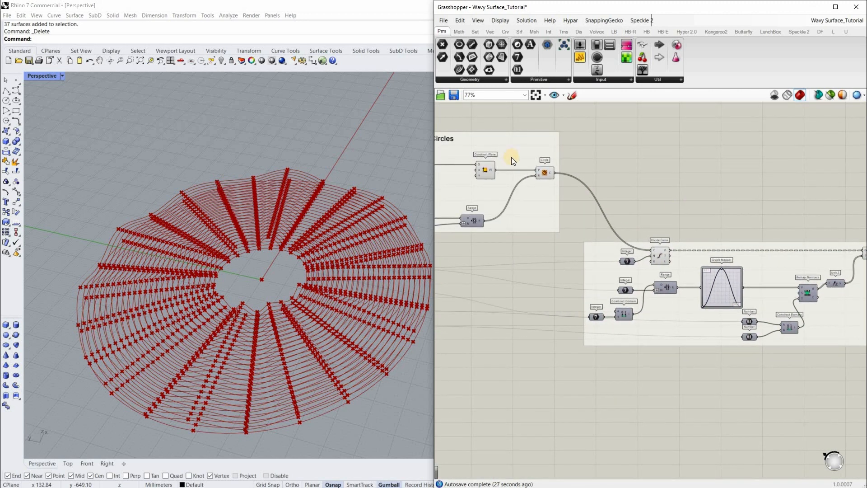
scroll(511, 158, "down", 2)
scroll(512, 161, "up", 2)
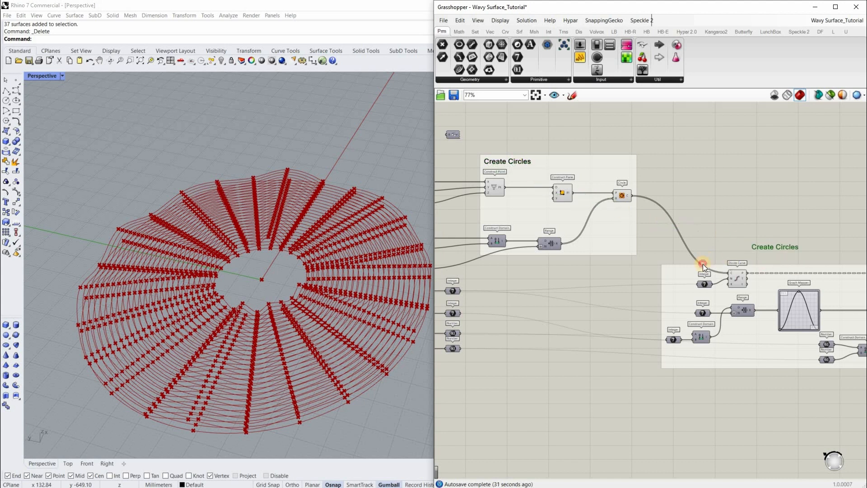
scroll(701, 262, "up", 3)
double_click(706, 236)
left_click_drag(660, 223, 664, 225)
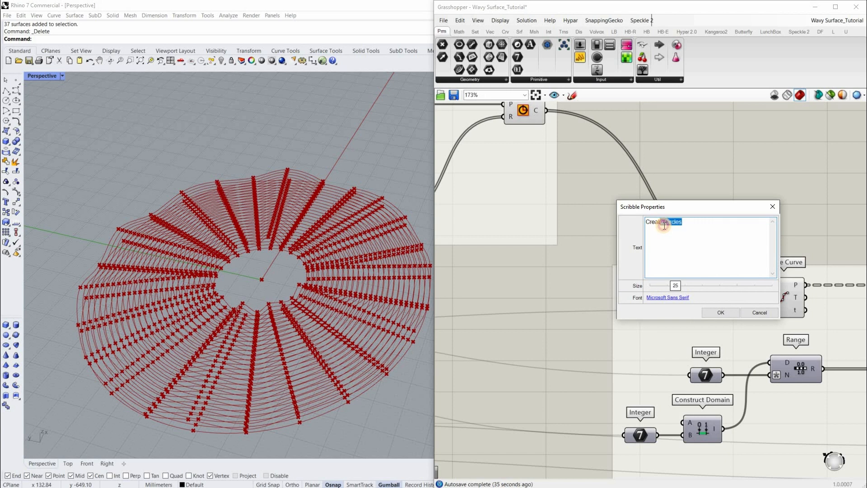
type("S")
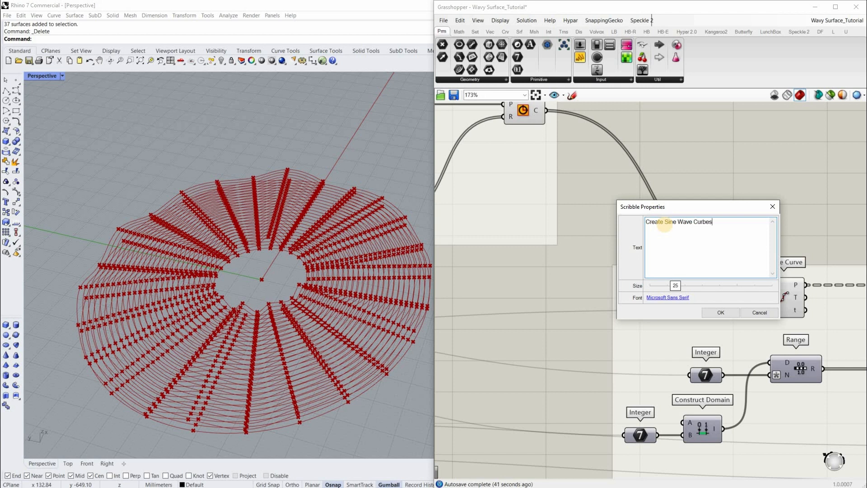
type("ine Wave Curves")
left_click(724, 314)
Add the "Create Sine Wave Curves" label to the new group and place it along the group's upper edge above the components
left_click_drag(714, 267, 634, 312)
left_click_drag(772, 198, 634, 312)
right_click(638, 306)
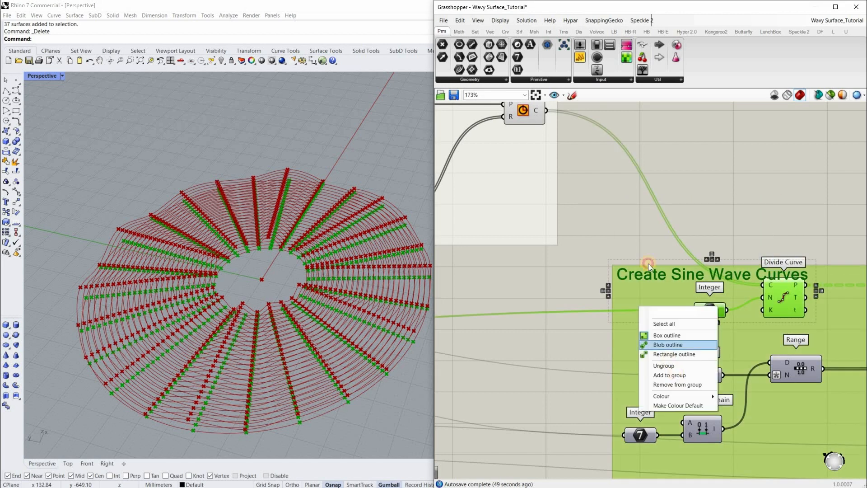
left_click(669, 375)
left_click(641, 249)
left_click_drag(643, 274, 644, 244)
Add the Cycles, Wave Height 1 and Wave Height 2 sliders and the adjoining Integer and Number parameters to the Inputs group
scroll(700, 229, "down", 7)
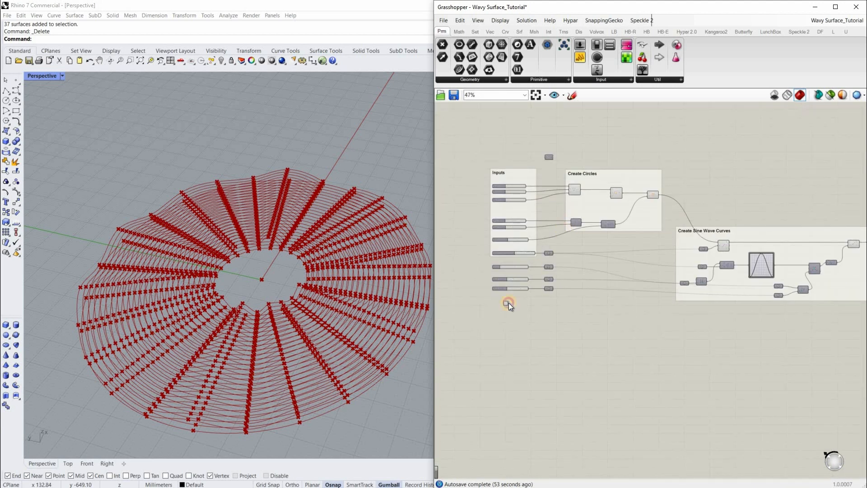
scroll(527, 262, "up", 4)
left_click_drag(570, 222, 439, 361)
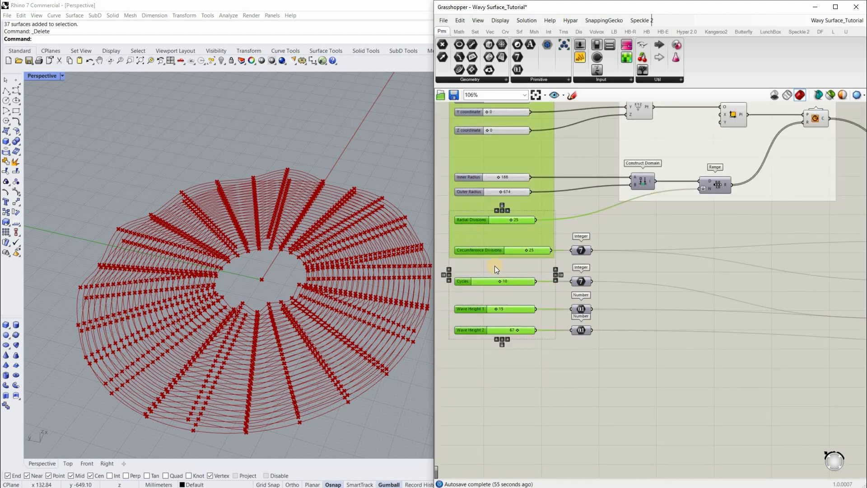
right_click(503, 310)
left_click(524, 304)
left_click(678, 405)
Set the Wave Height 2 slider to 68 and the Wave Height 1 slider to 6
scroll(678, 404, "down", 4)
right_click_drag(561, 369, 457, 331)
mouse_move(203, 302)
right_mouse_down()
mouse_move(181, 283)
mouse_move(193, 275)
right_mouse_up()
scroll(191, 276, "up", 3)
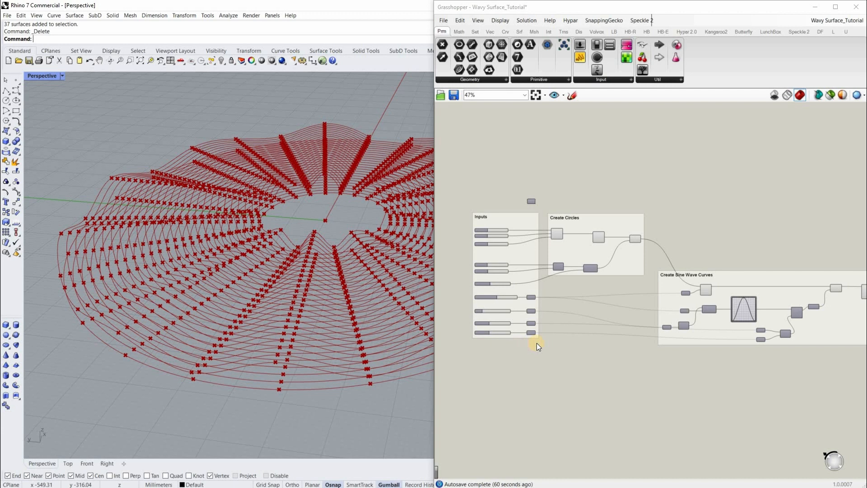
scroll(536, 343, "up", 5)
left_click_drag(568, 342, 552, 342)
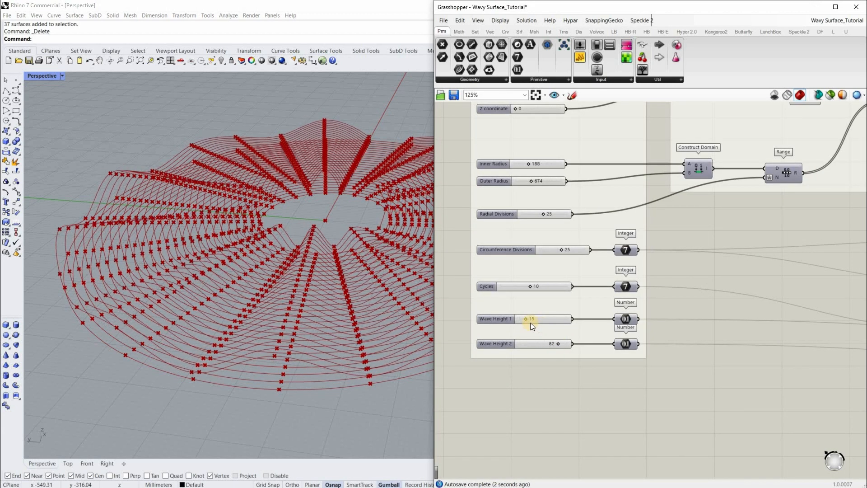
left_click_drag(550, 318, 521, 322)
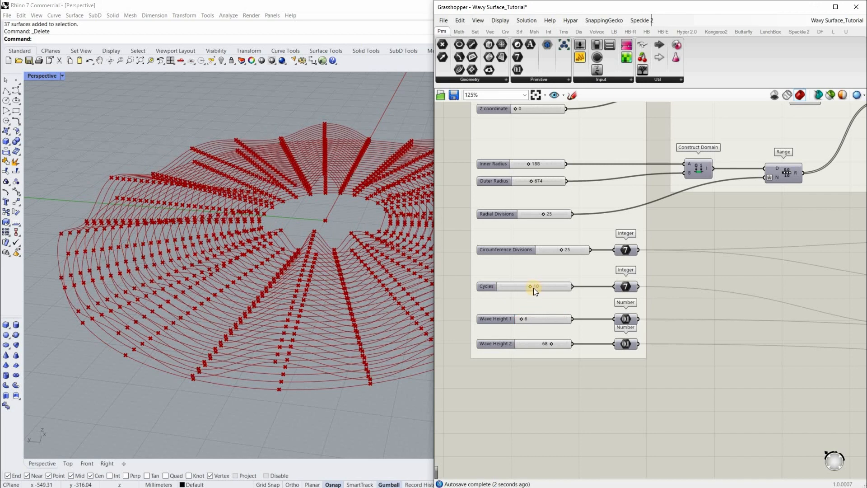
Set the Cycles slider to 12 and the Circumference Divisions slider to 26, checking the wave curves in Rhino
mouse_move(541, 287)
left_mouse_down()
mouse_move(548, 287)
mouse_move(528, 290)
mouse_move(537, 287)
left_mouse_up()
mouse_move(562, 248)
left_mouse_down()
mouse_move(554, 251)
mouse_move(570, 251)
mouse_move(563, 251)
left_mouse_up()
scroll(190, 277, "down", 8)
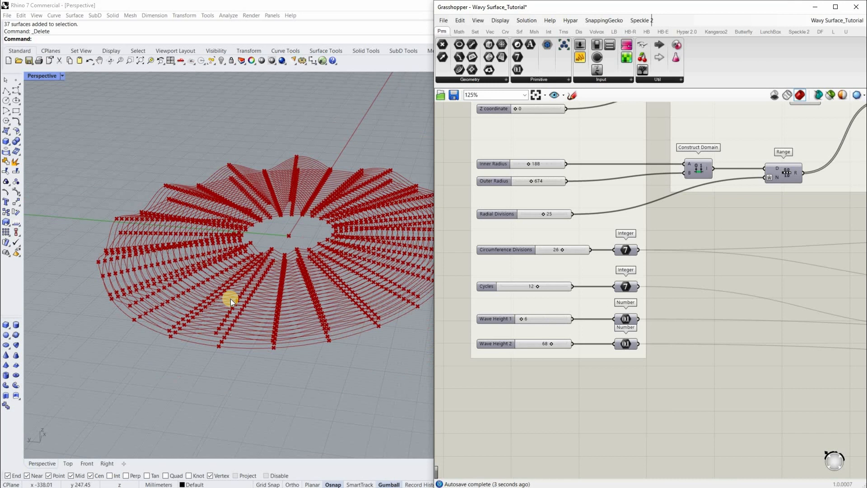
scroll(191, 333, "up", 5)
left_click(549, 321)
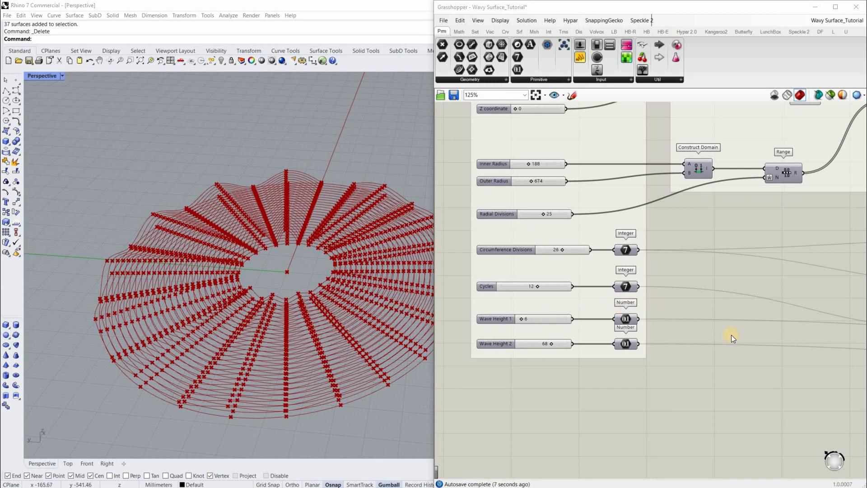
Examine the interpolated wave curves and their points around the ring in Rhino, up close and from several angles
scroll(625, 335, "down", 6)
right_click(598, 336)
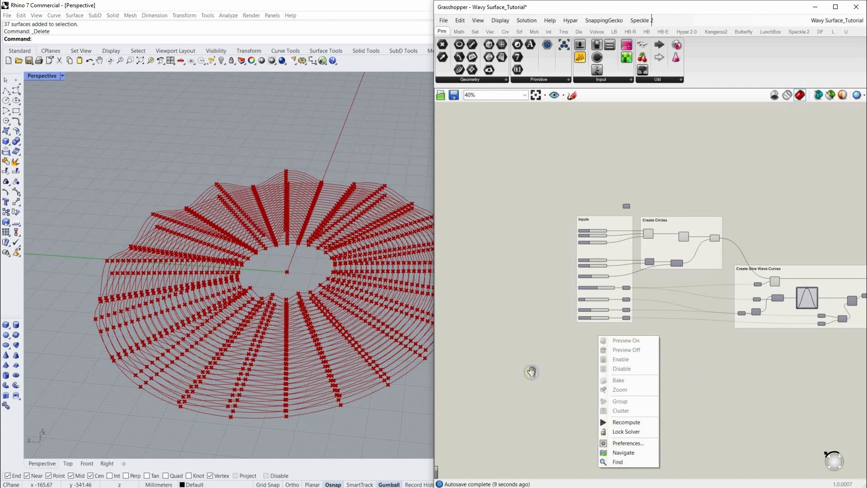
right_click_drag(751, 372, 531, 371)
right_click_drag(672, 350, 764, 339)
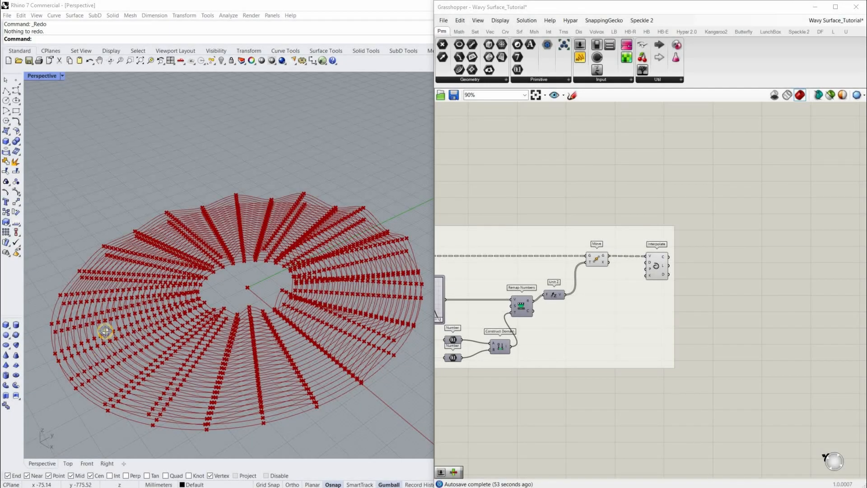
left_click(337, 380)
right_click_drag(337, 380, 334, 380)
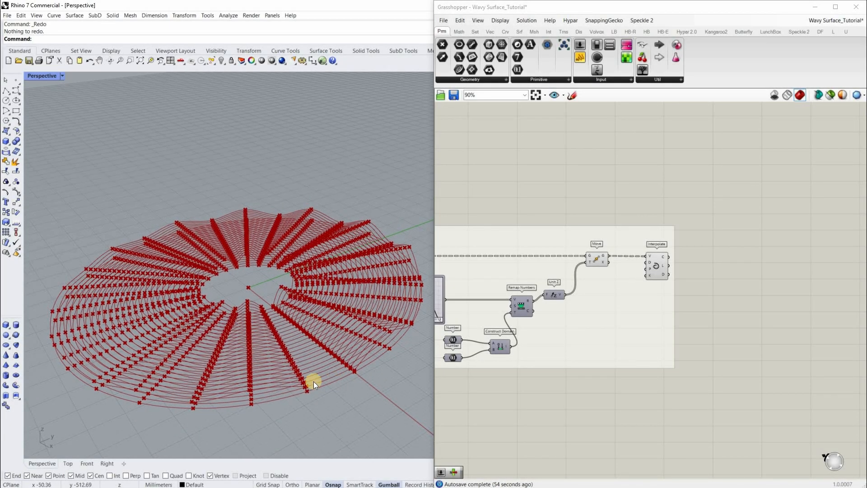
scroll(237, 389, "up", 7)
right_click_drag(153, 378, 76, 244, "shift")
scroll(208, 329, "down", 8)
scroll(245, 218, "up", 7)
scroll(55, 242, "up", 2)
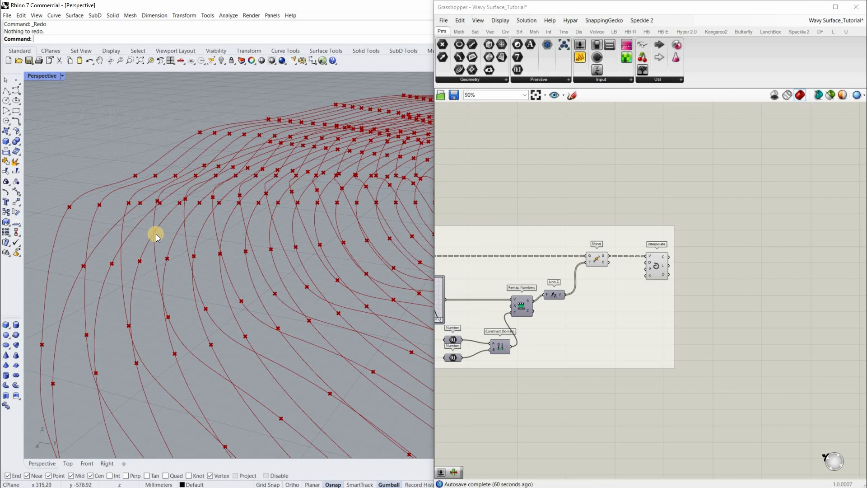
mouse_move(191, 267)
right_mouse_down()
mouse_move(184, 265)
mouse_move(250, 308)
right_mouse_up()
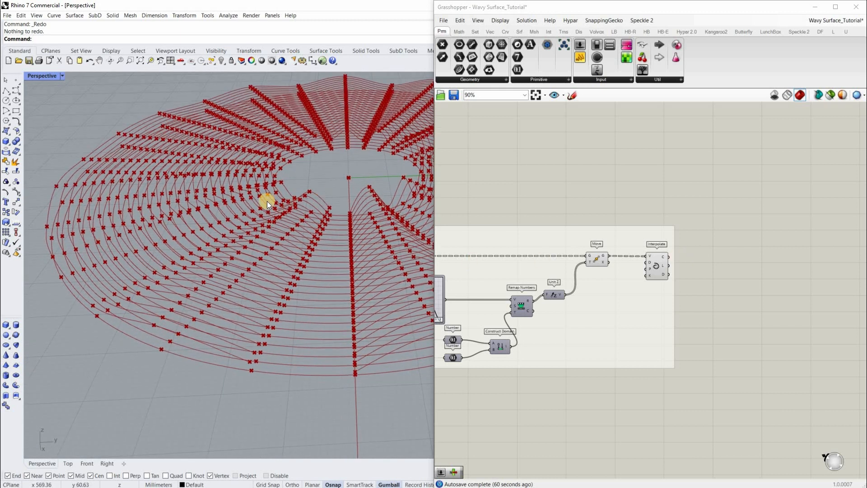
right_click_drag(267, 201, 271, 308)
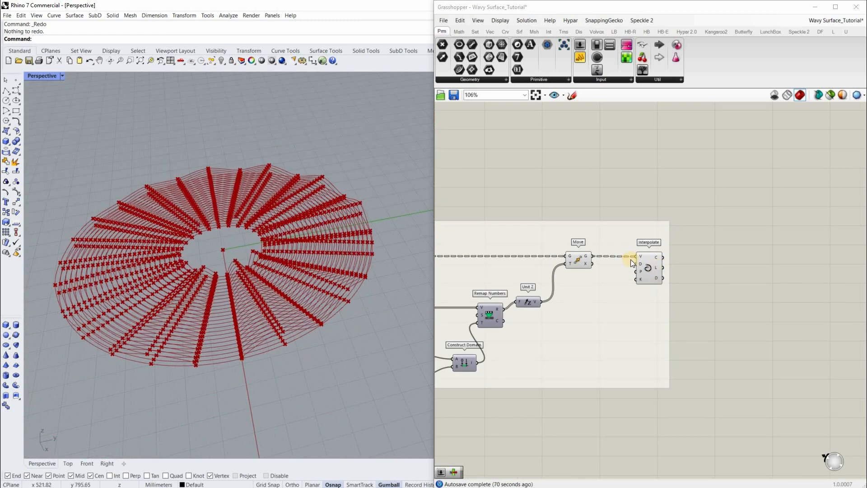
Turn off the preview of the Move and Divide Curve components so their points are hidden in Rhino
scroll(633, 259, "up", 4)
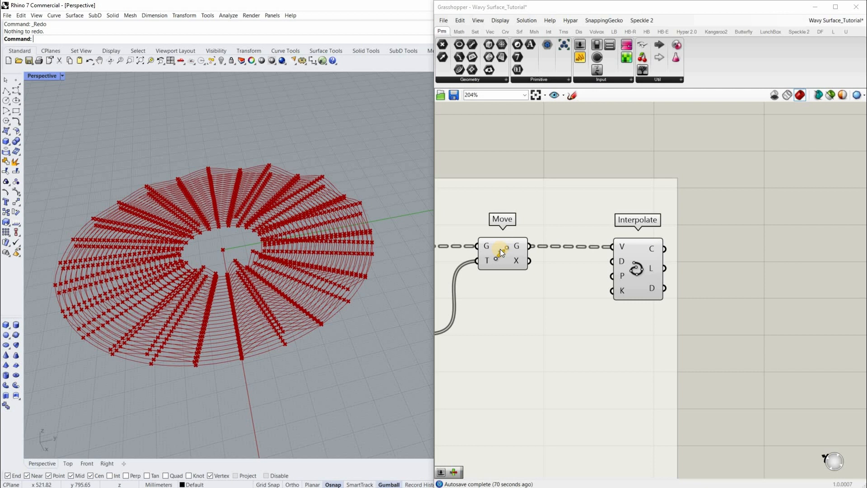
left_click(503, 250)
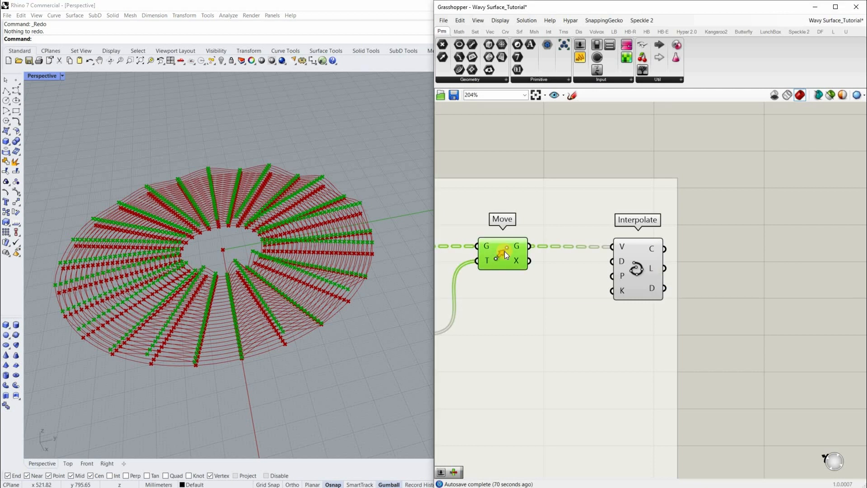
right_click(502, 251)
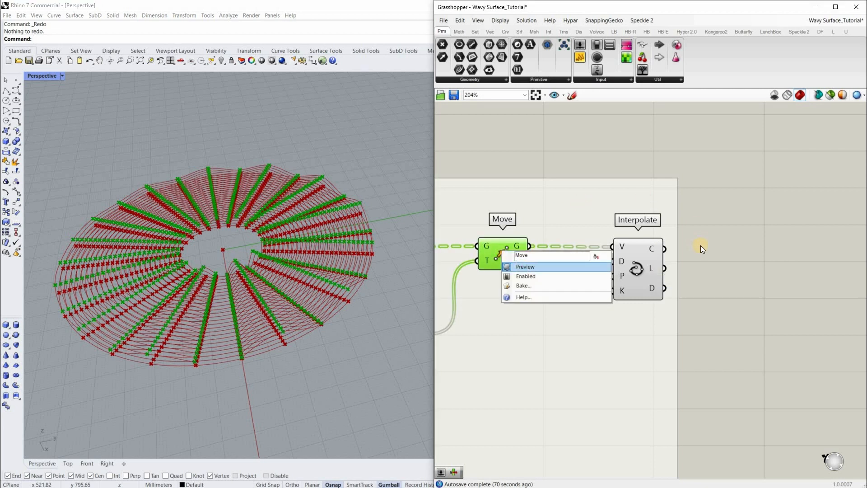
left_click(526, 266)
scroll(700, 246, "down", 8)
scroll(522, 247, "up", 6)
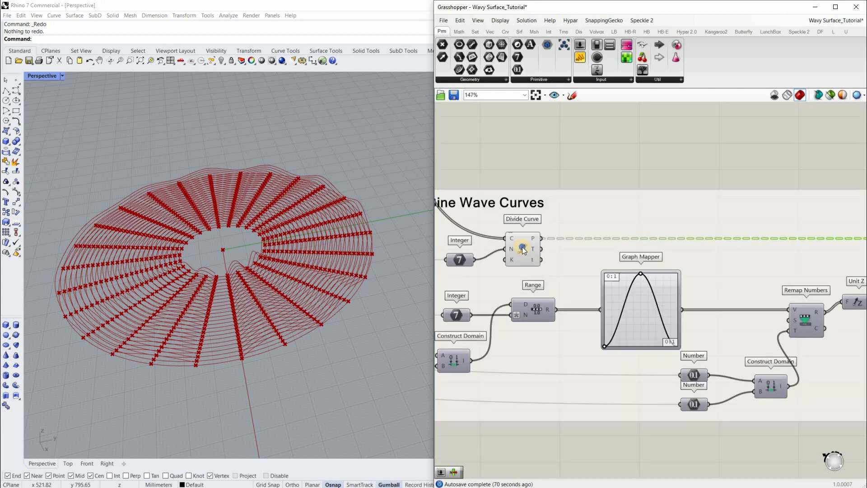
scroll(523, 248, "up", 3)
left_click(522, 248)
right_click(522, 247)
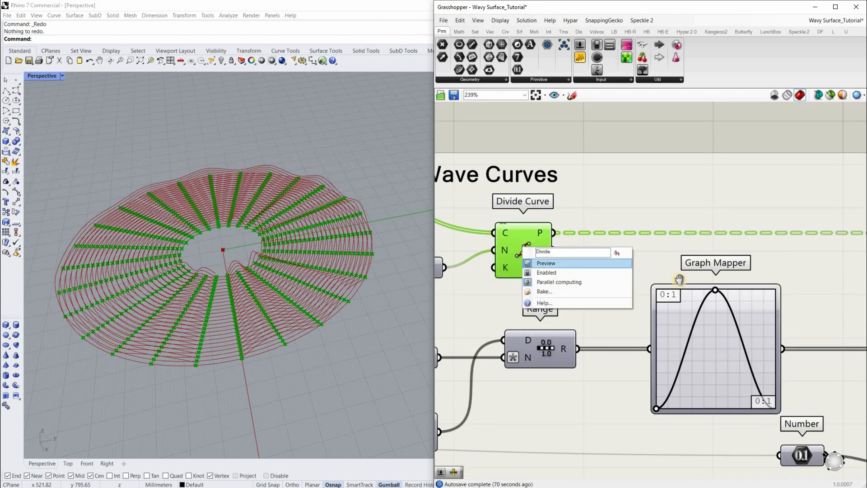
left_click(546, 263)
Turn off the preview of the Circle component in the Create Circles group
scroll(538, 233, "down", 8)
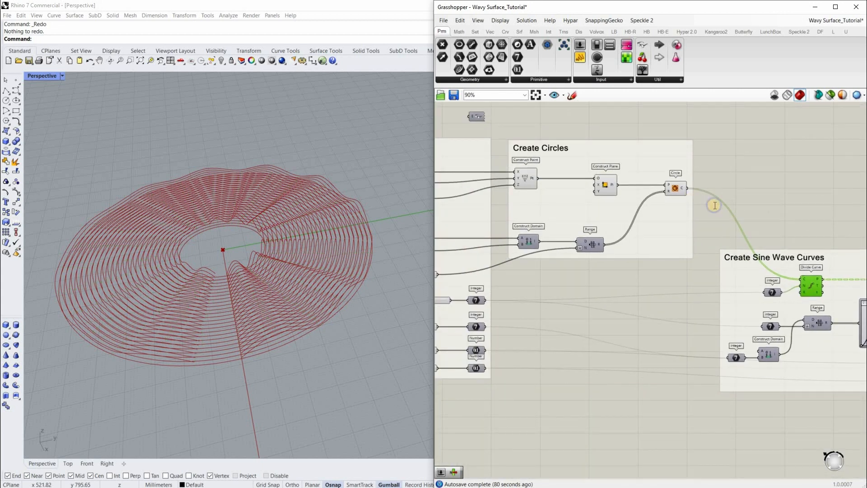
scroll(715, 206, "up", 6)
right_click(691, 199)
left_click(700, 215)
Set the Interpolate component's Periodic input to True
mouse_move(259, 262)
right_mouse_down()
mouse_move(299, 310)
mouse_move(265, 304)
mouse_move(268, 216)
mouse_move(316, 283)
mouse_move(394, 311)
right_mouse_up()
scroll(269, 215, "up", 5)
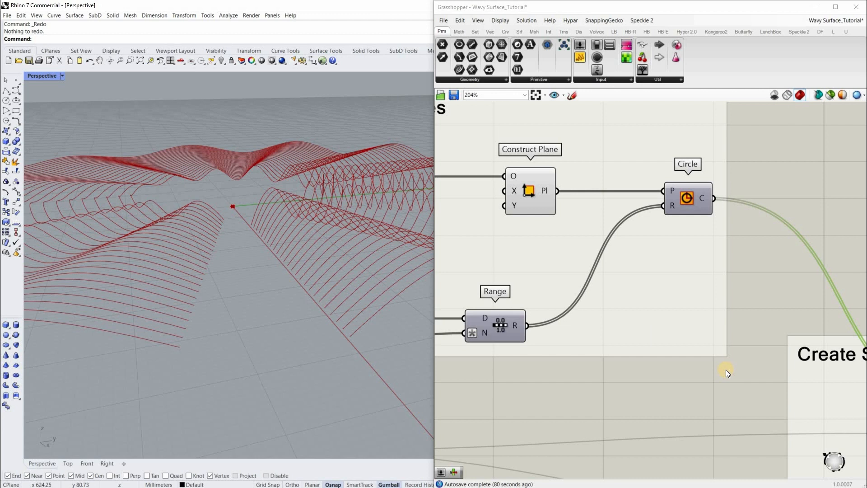
scroll(741, 368, "down", 6)
scroll(800, 336, "up", 6)
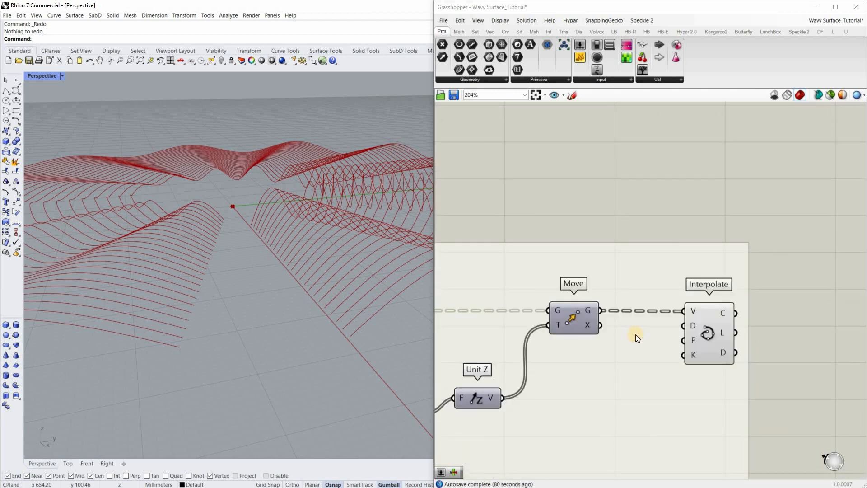
scroll(636, 334, "up", 3)
left_click(608, 344)
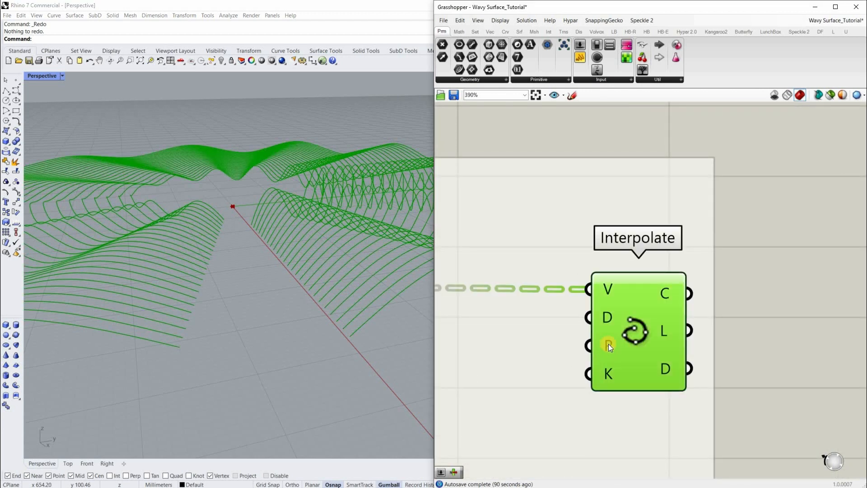
scroll(609, 343, "up", 2)
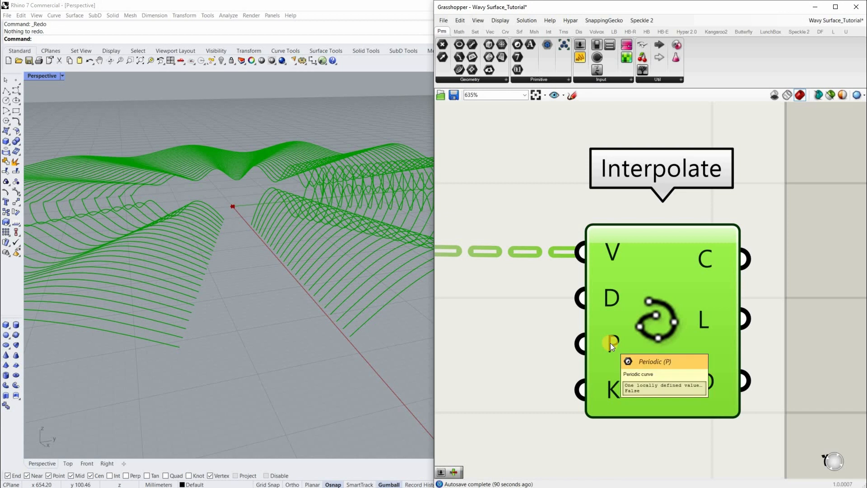
scroll(610, 342, "up", 1)
right_click(611, 341)
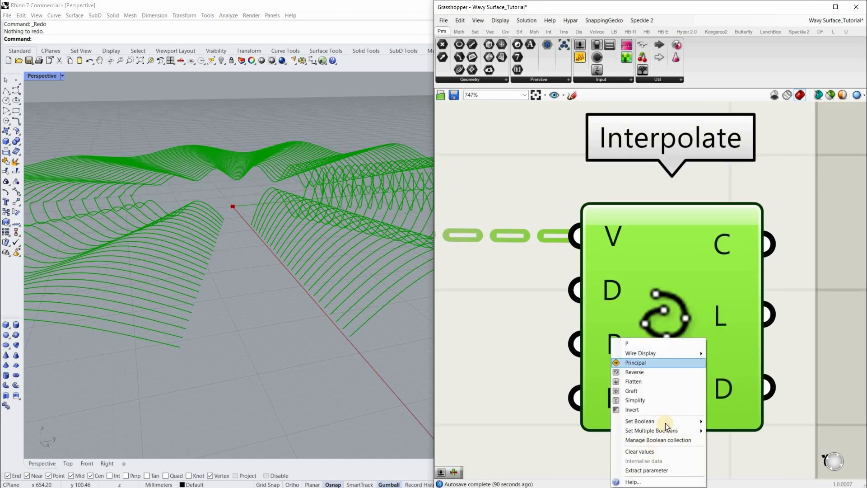
mouse_move(665, 423)
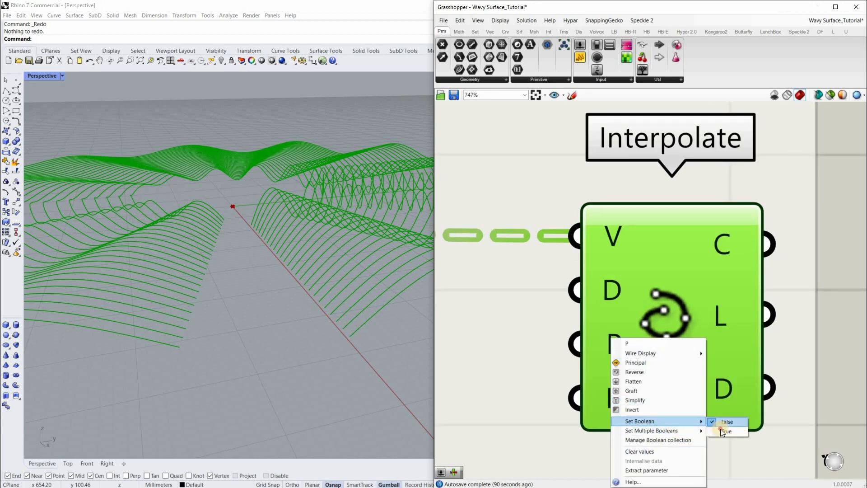
left_click(723, 432)
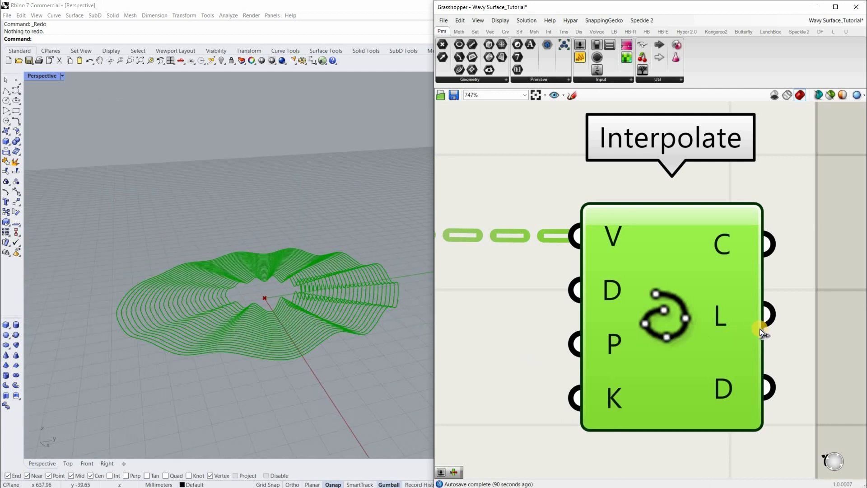
Examine the periodic wave curves in Rhino and the layout of the Create Sine Wave Curves group
scroll(733, 325, "down", 12)
right_click_drag(695, 324, 799, 290)
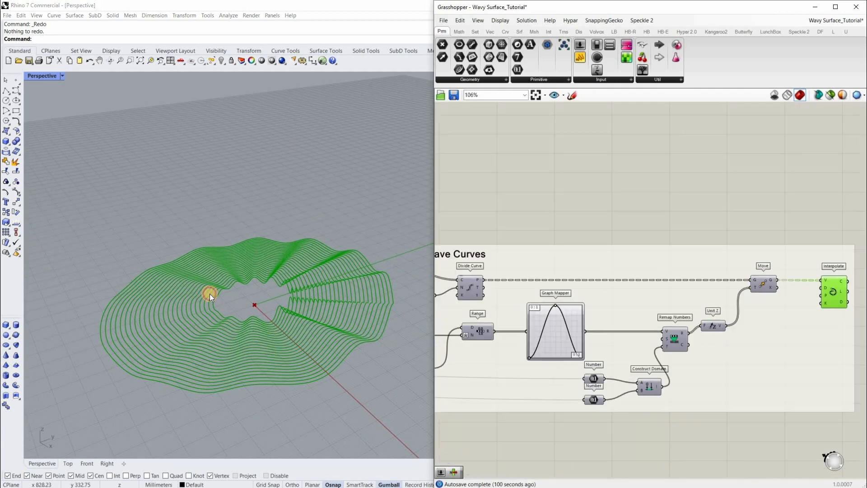
scroll(209, 294, "up", 4)
scroll(231, 209, "down", 4)
scroll(514, 350, "down", 3)
right_click_drag(521, 346, 593, 349)
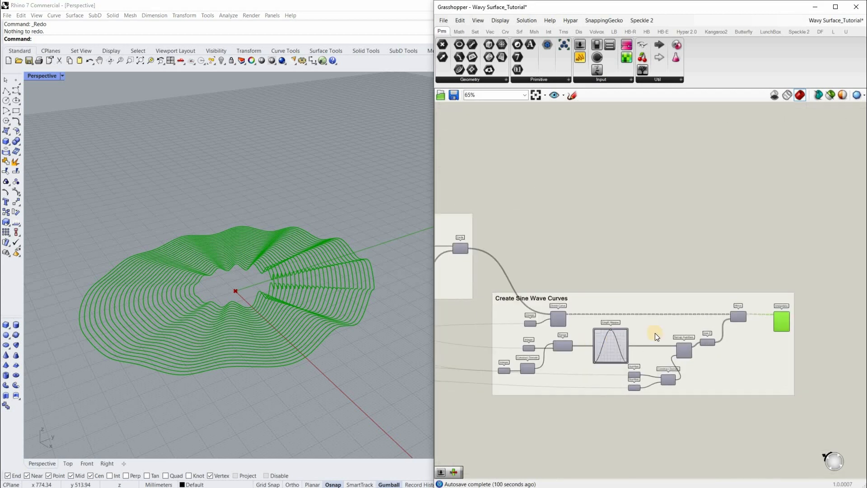
Reshape the Graph Mapper's sine curve by lowering its peak handle and returning it to the upper edge, slightly past mid-width
scroll(615, 338, "up", 9)
right_click_drag(357, 295, 304, 308)
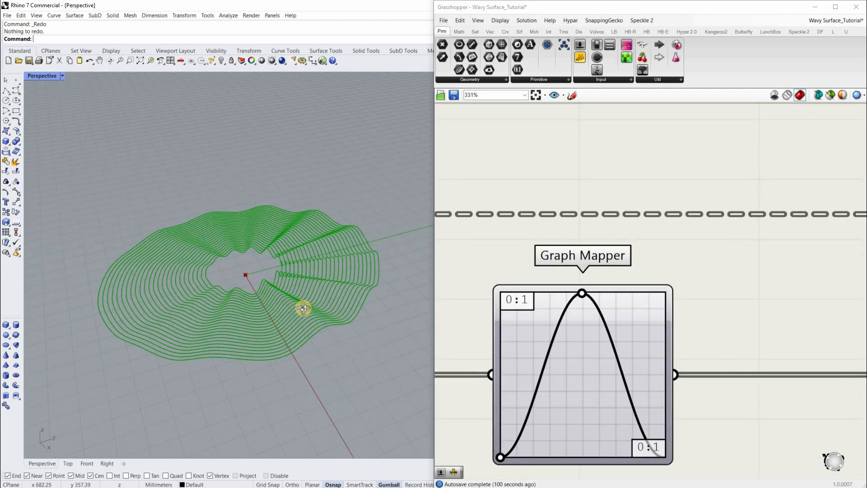
scroll(316, 303, "up", 4)
right_click_drag(356, 280, 303, 289)
right_click_drag(583, 293, 625, 276)
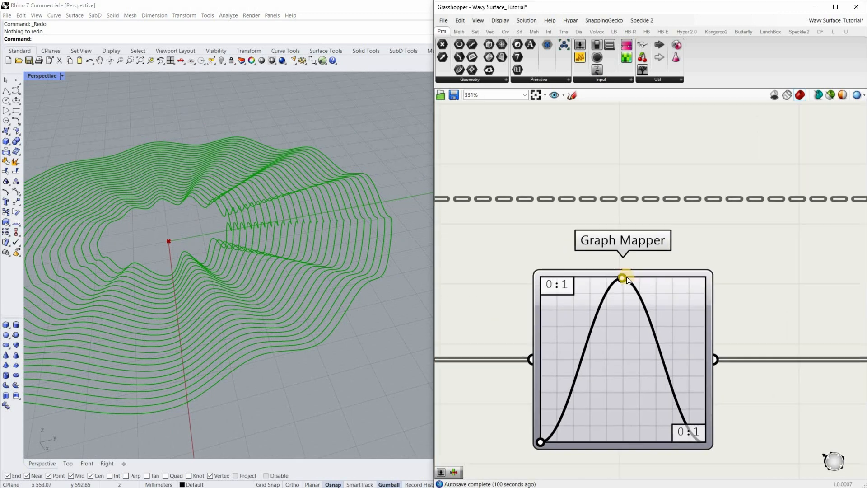
mouse_move(626, 276)
left_mouse_down()
mouse_move(623, 302)
mouse_move(616, 275)
mouse_move(614, 294)
mouse_move(617, 281)
mouse_move(610, 286)
mouse_move(608, 354)
mouse_move(607, 317)
mouse_move(629, 332)
left_mouse_up()
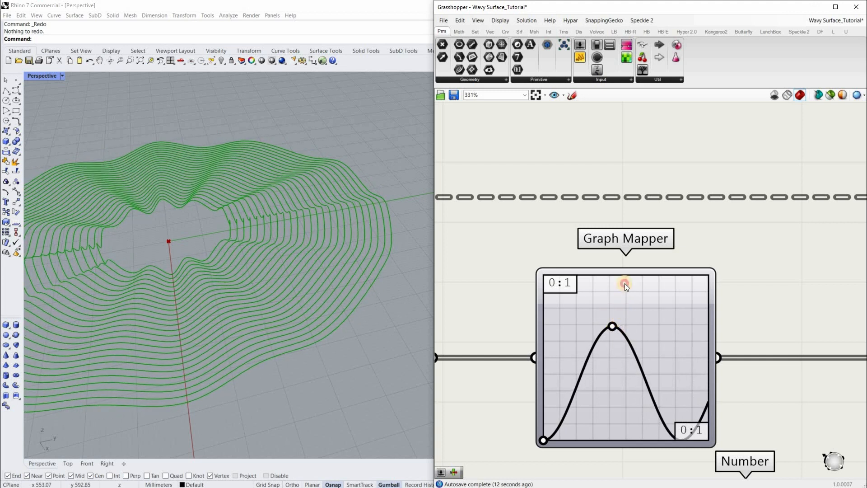
left_click_drag(636, 302, 631, 274)
Try the Parabola graph type in the Graph Mapper and inspect the resulting curves in Rhino
right_click(625, 331)
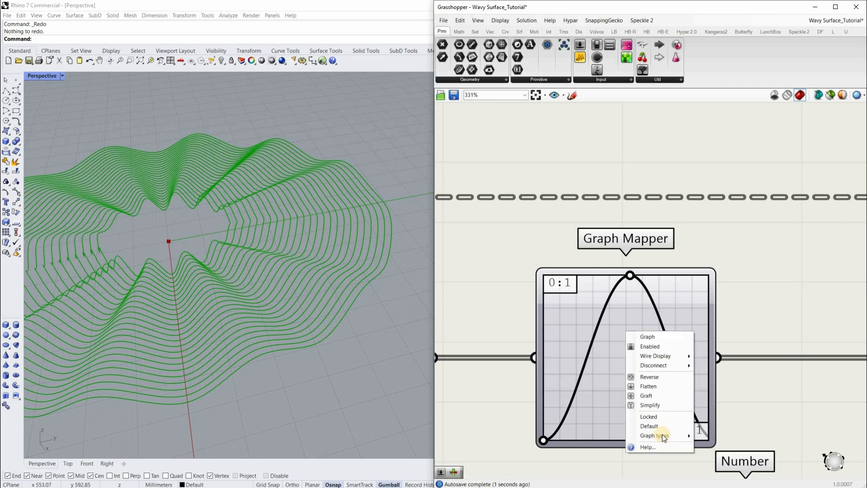
mouse_move(665, 434)
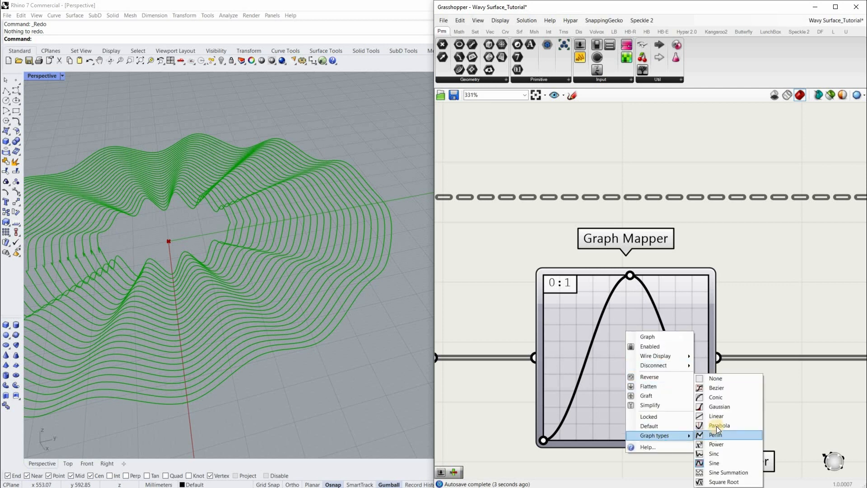
scroll(278, 318, "down", 15)
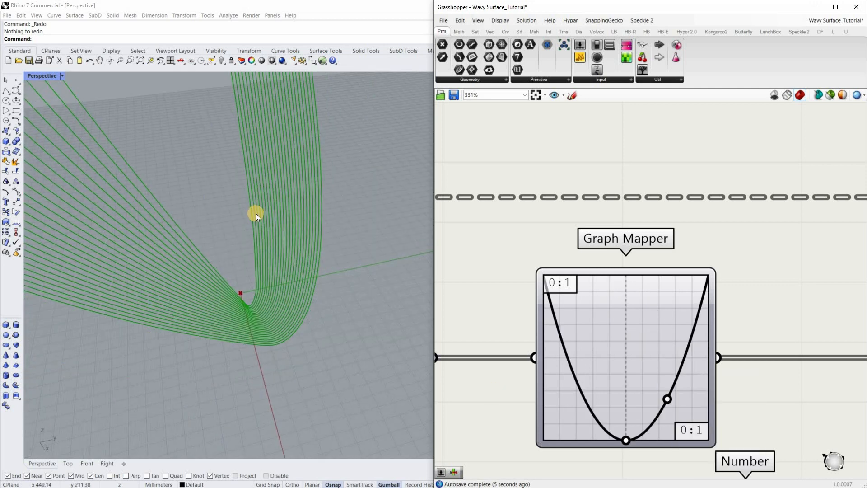
scroll(250, 188, "down", 11)
scroll(250, 186, "up", 10)
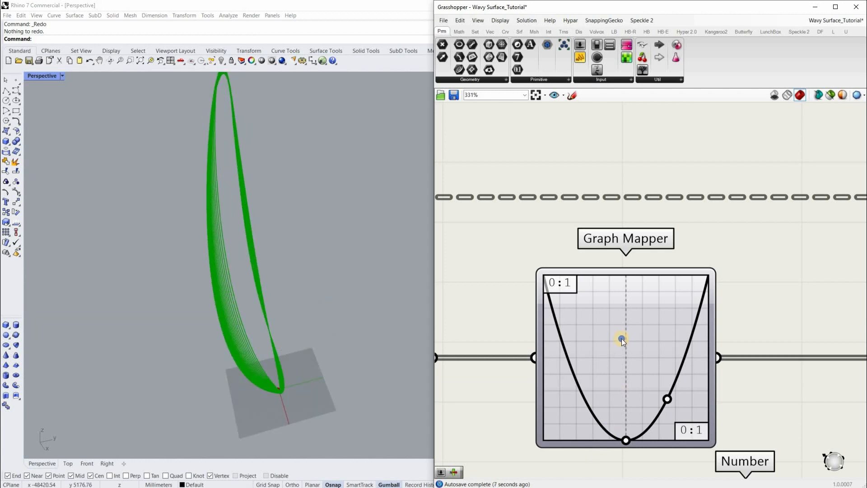
Try the Sinc graph type in the Graph Mapper and reshape it with its handles
right_click(659, 402)
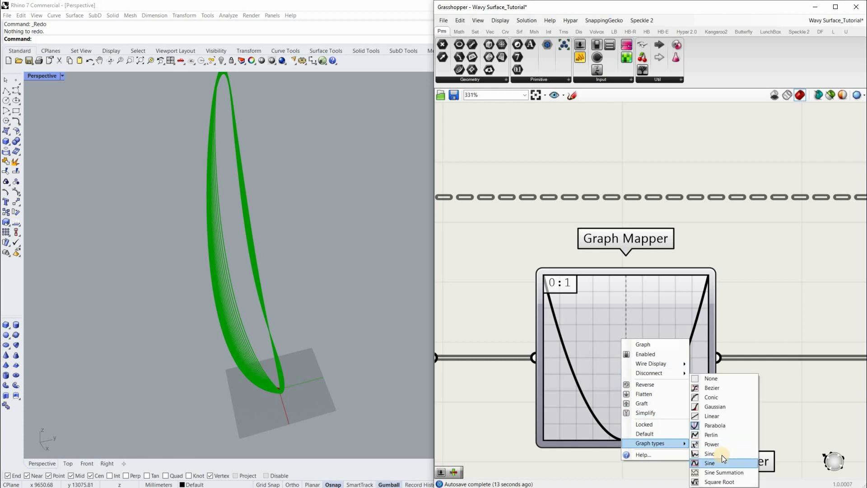
scroll(281, 373, "up", 18)
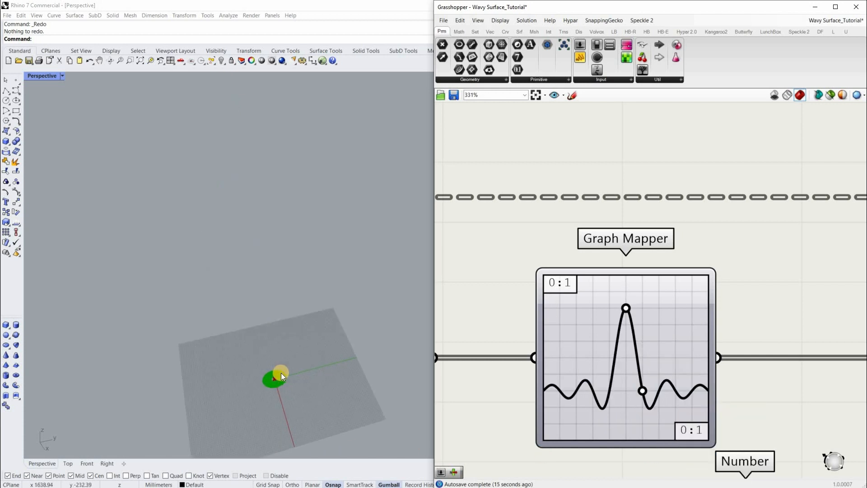
right_click_drag(330, 364, 323, 346)
left_click_drag(625, 310, 621, 334)
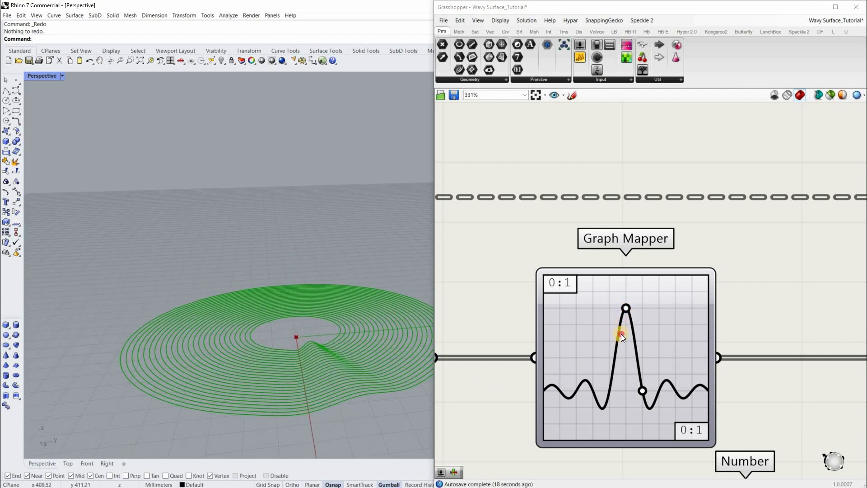
left_click_drag(653, 394, 628, 386)
Try the Perlin graph type in the Graph Mapper and adjust its handles to vary the wave
right_click(617, 322)
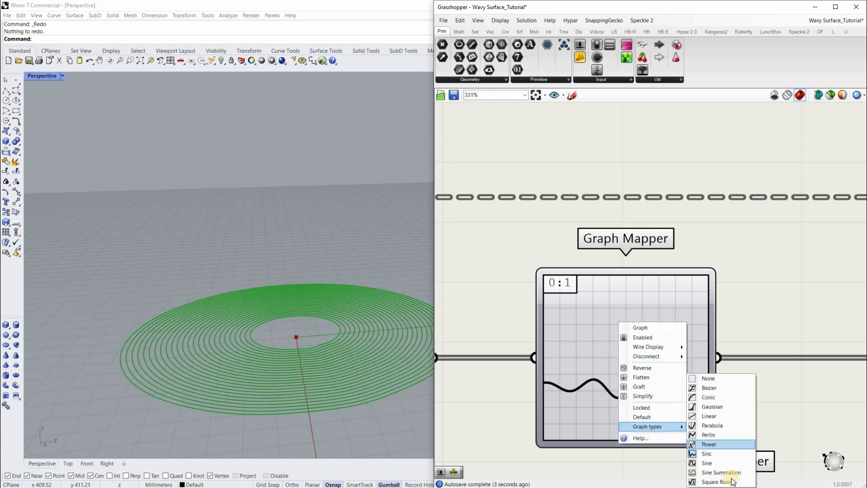
left_click(708, 434)
left_click_drag(625, 356, 583, 352)
left_click_drag(592, 323, 657, 393)
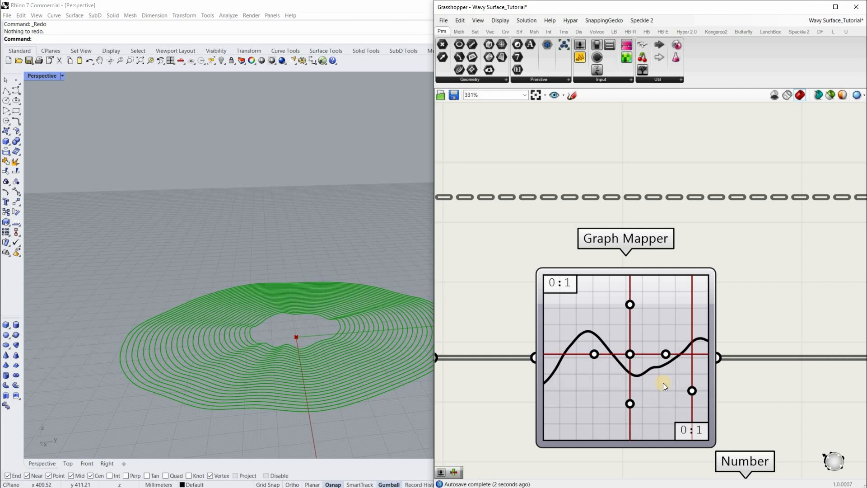
Set the Graph Mapper's graph type back to Sine
right_click(663, 384)
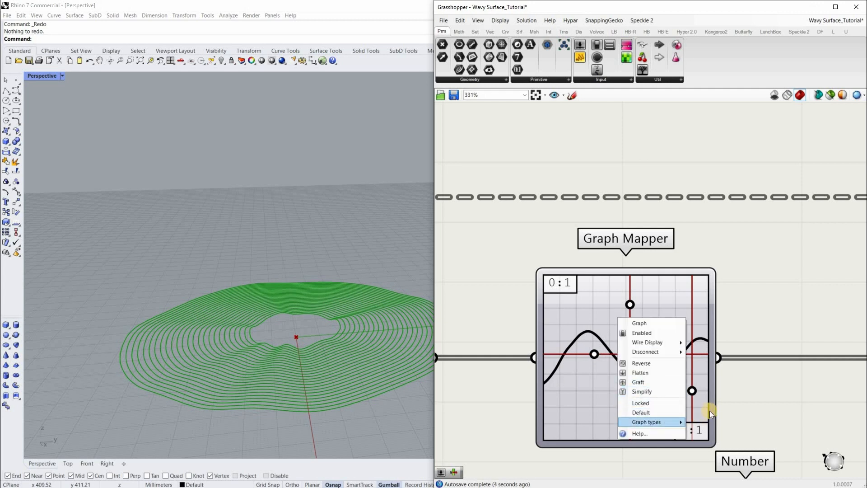
mouse_move(710, 409)
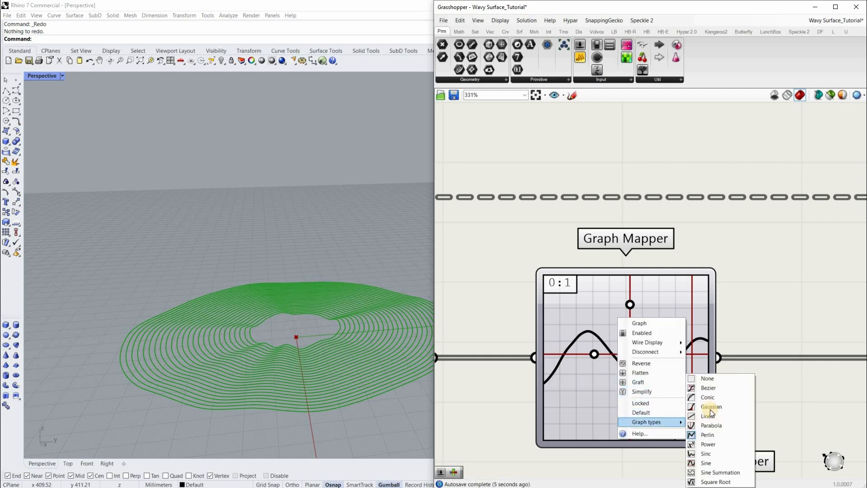
left_click(709, 463)
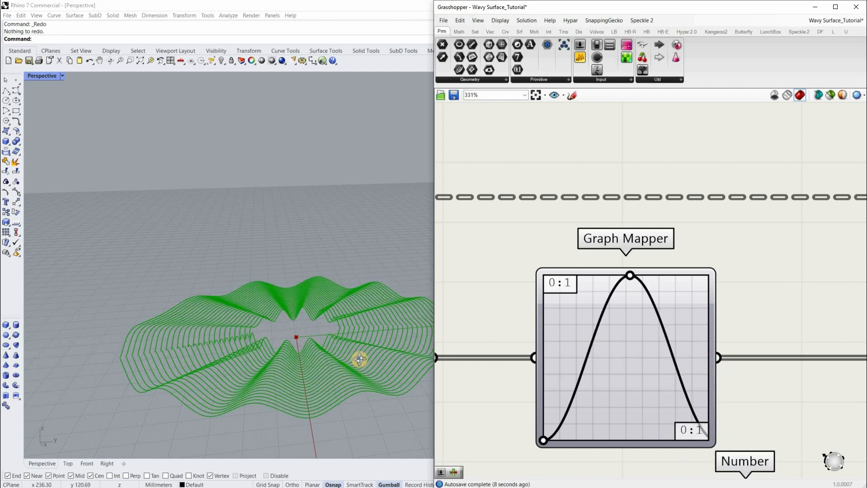
Examine the sine wave curves in Rhino from above and from a low angle, along with the end of the Grasshopper definition
right_click_drag(360, 359, 304, 217)
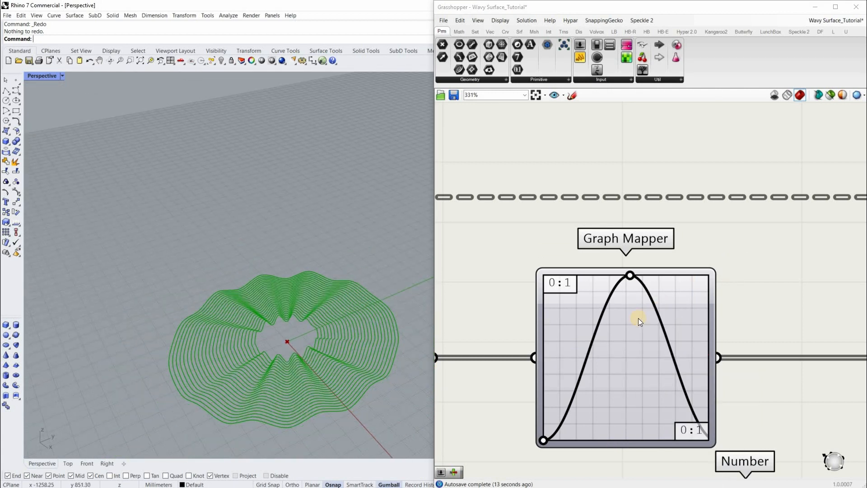
scroll(652, 304, "down", 10)
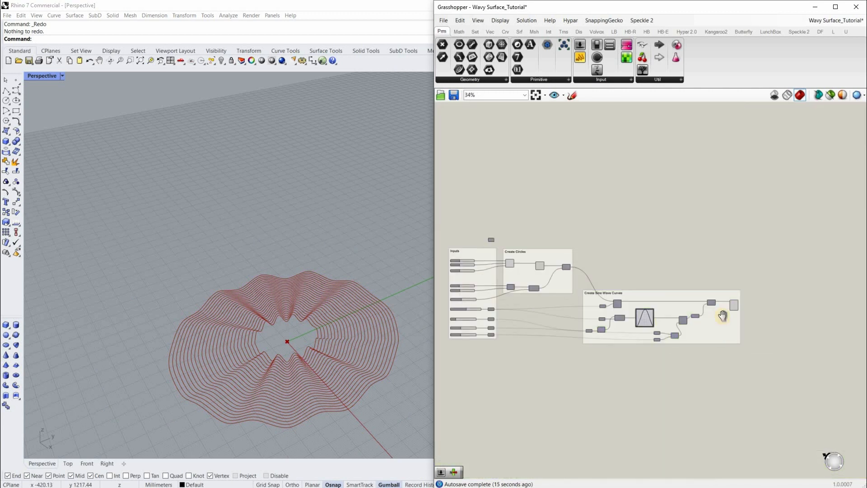
scroll(723, 315, "up", 3)
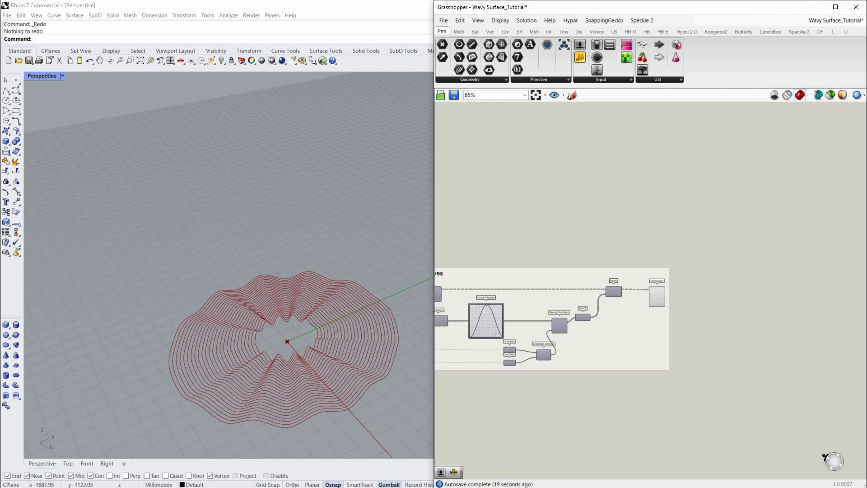
scroll(698, 320, "up", 3)
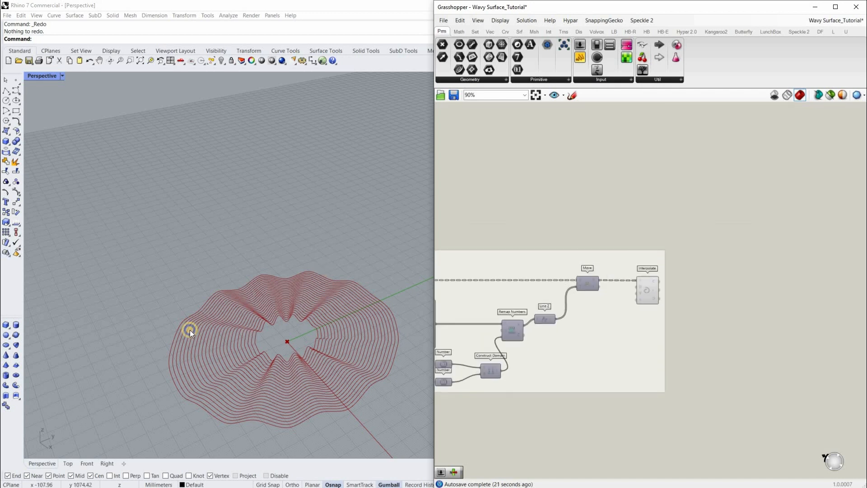
scroll(172, 370, "up", 10)
mouse_move(113, 383)
right_mouse_down()
mouse_move(212, 373)
mouse_move(140, 350)
mouse_move(240, 335)
mouse_move(245, 282)
mouse_move(242, 329)
right_mouse_up()
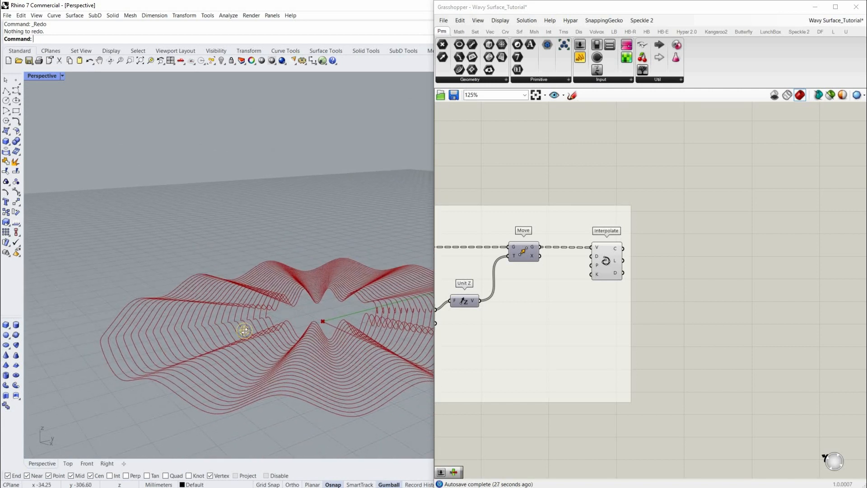
Add a Duplicate Data component beside the Interpolate component, outside the curve group
left_click(613, 258)
scroll(612, 260, "up", 3)
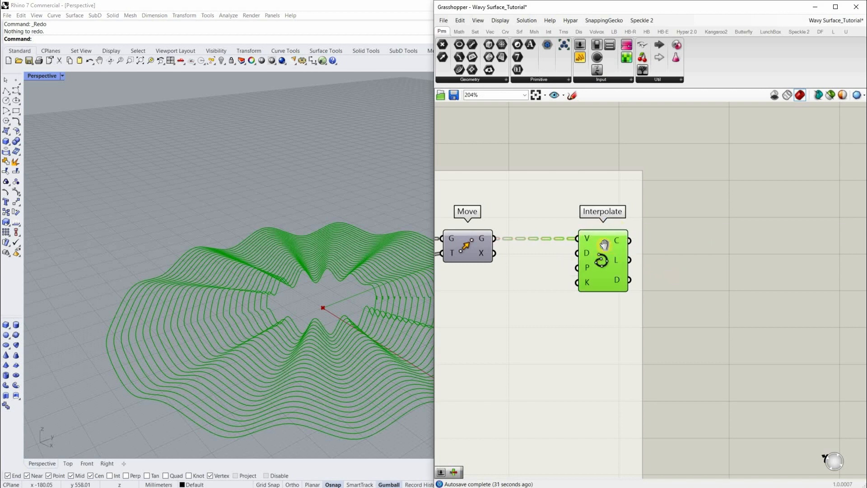
scroll(597, 280, "down", 1)
scroll(276, 234, "down", 1)
left_click(277, 234)
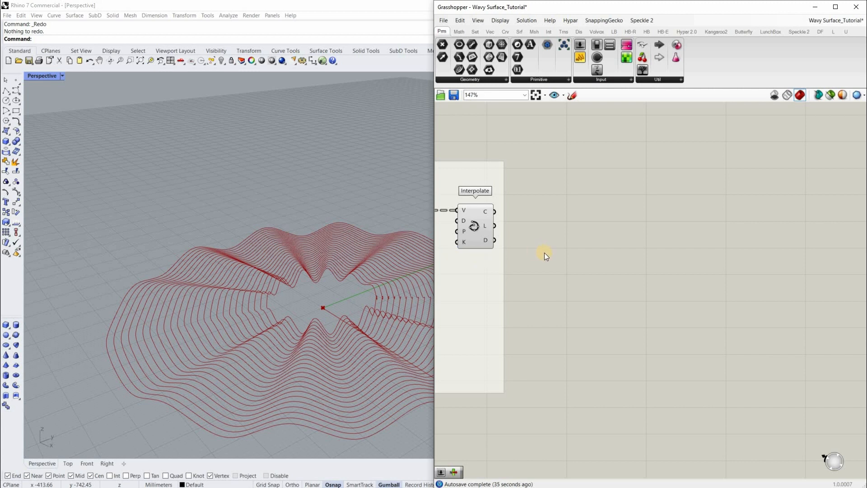
scroll(658, 292, "up", 2)
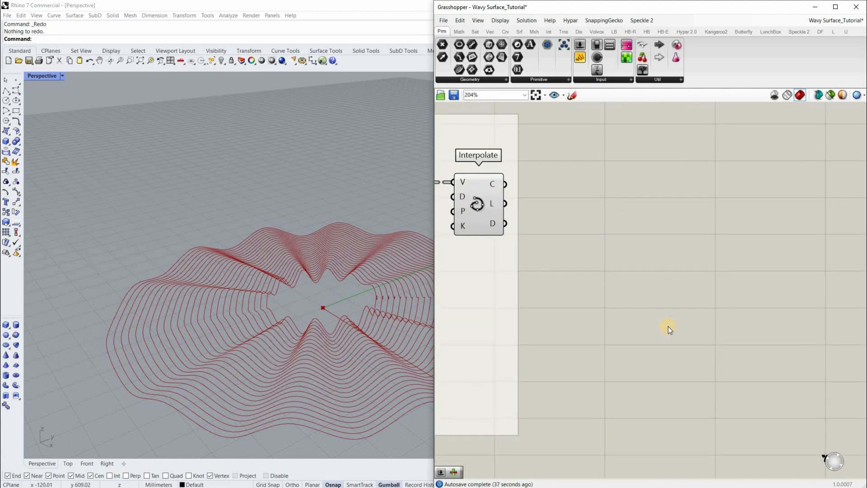
double_click(668, 326)
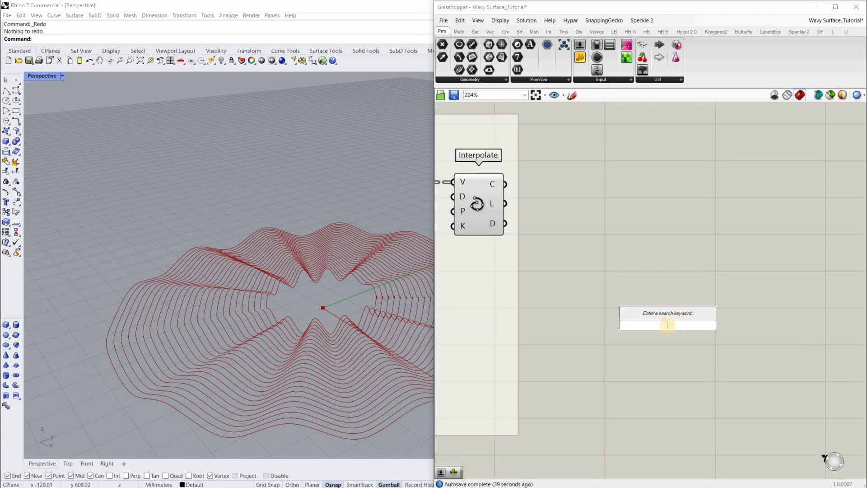
type("Duplicate")
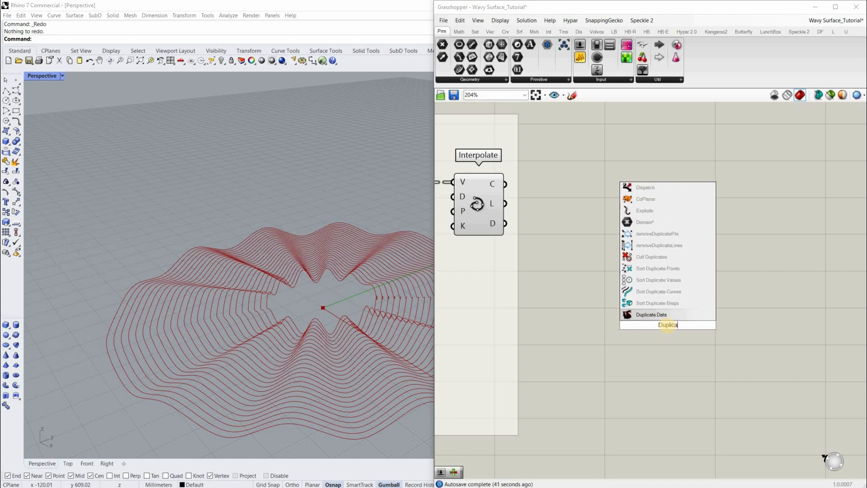
left_click(650, 314)
left_click_drag(662, 318, 650, 194)
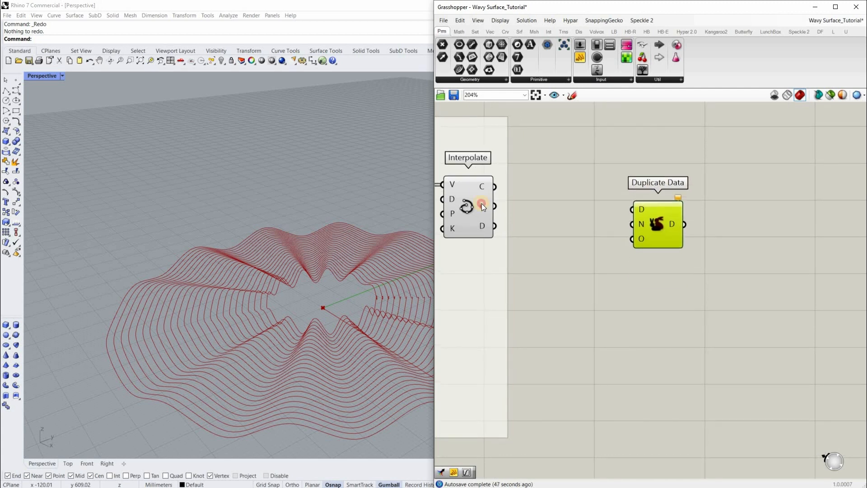
Connect the Interpolate component's curve output (C) to the data input (D) of Duplicate Data
right_click_drag(510, 215, 535, 210)
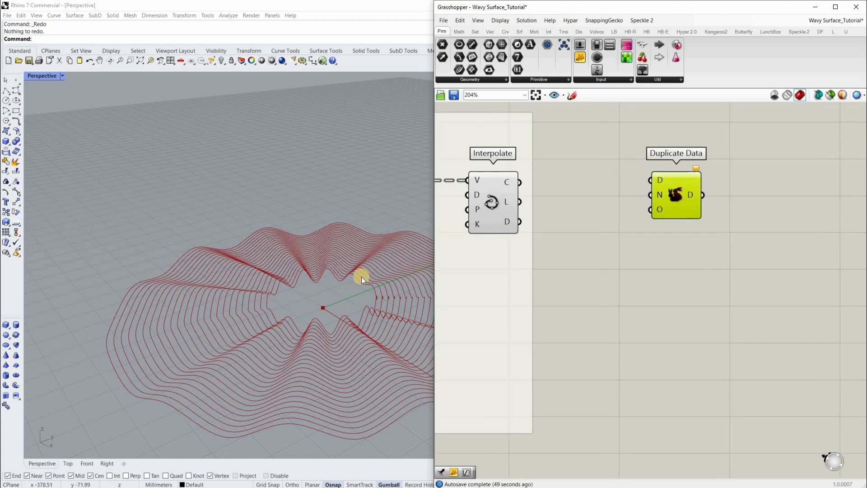
scroll(508, 179, "up", 3)
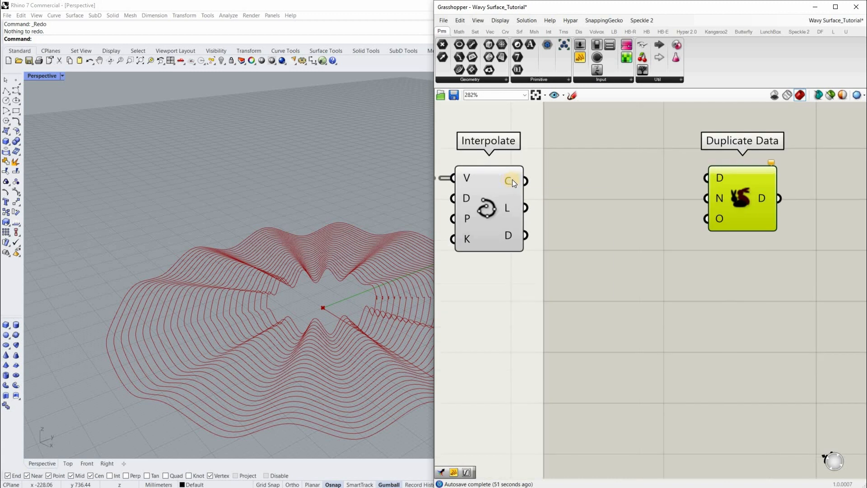
left_click_drag(701, 182, 526, 181)
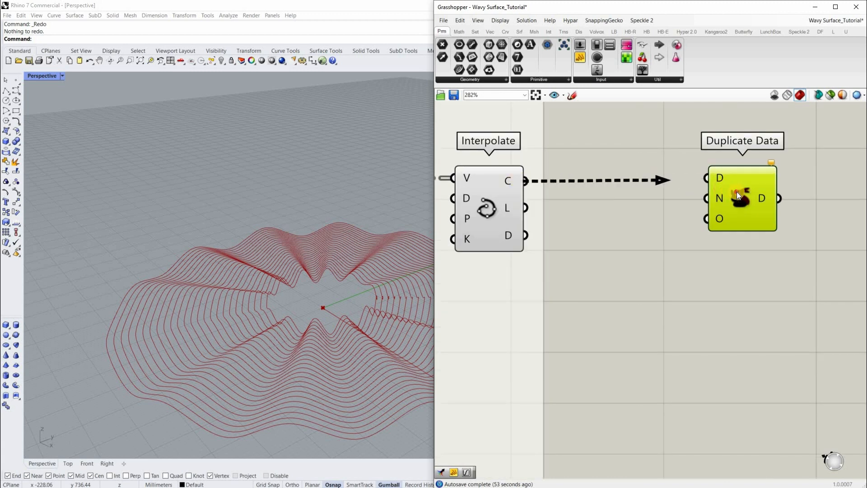
right_click_drag(571, 187, 561, 185)
right_click_drag(764, 223, 634, 235)
Connect Duplicate Data's output to a panel and enlarge the panel to read the duplicated curve list
scroll(569, 190, "down", 6)
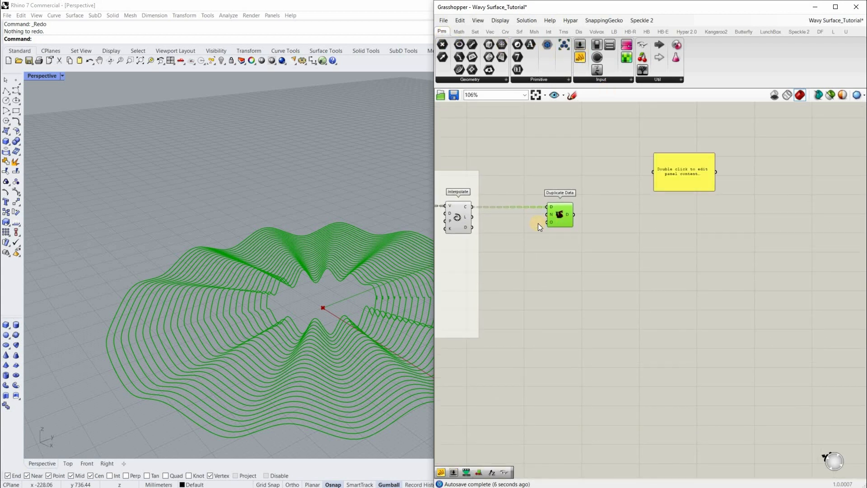
scroll(540, 223, "up", 2)
left_click_drag(543, 224, 722, 189)
scroll(723, 186, "down", 2)
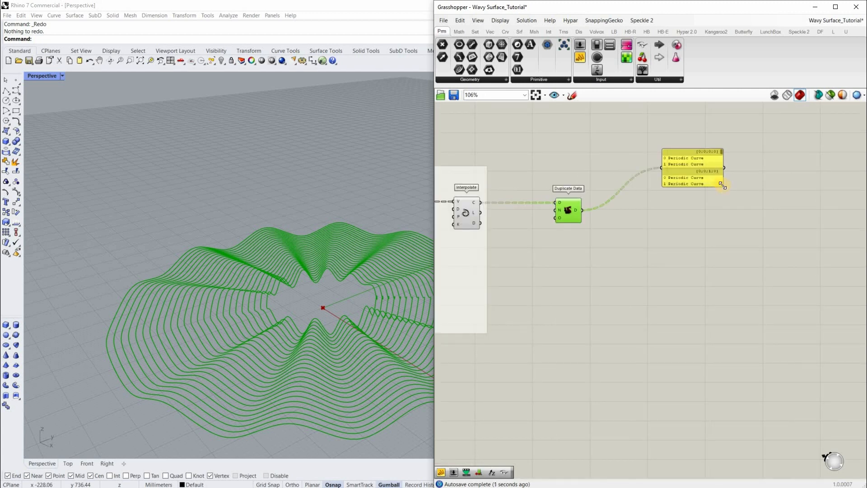
left_click_drag(731, 208, 839, 373)
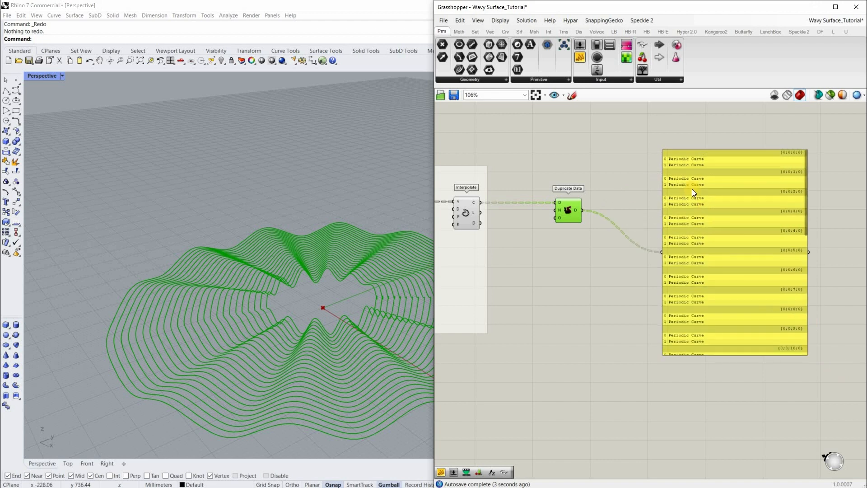
scroll(666, 132, "up", 3)
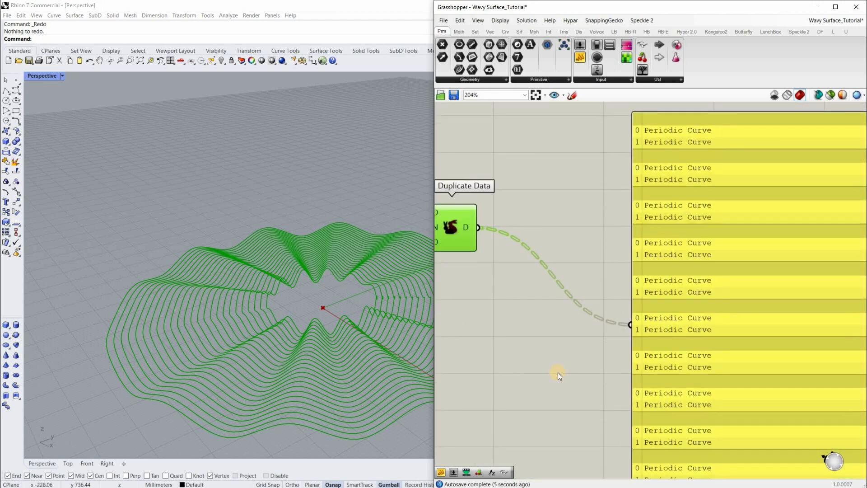
left_click(571, 367)
left_click(494, 219)
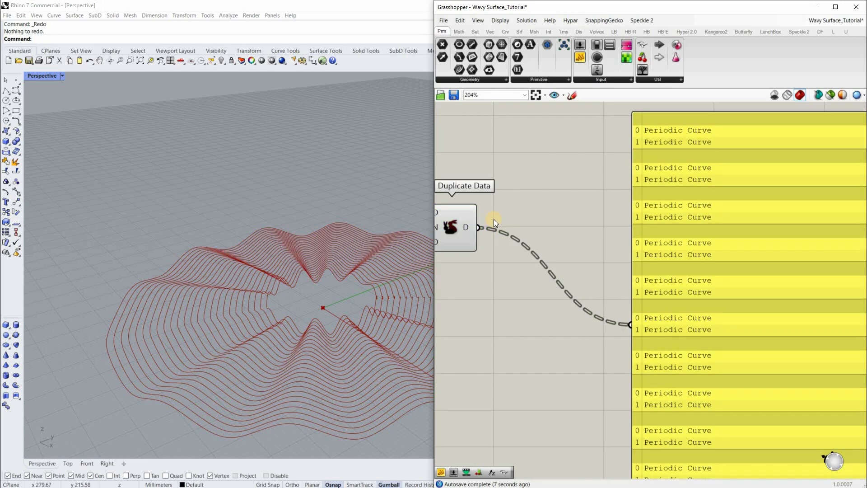
scroll(641, 199, "down", 4)
left_click_drag(640, 199, 654, 191)
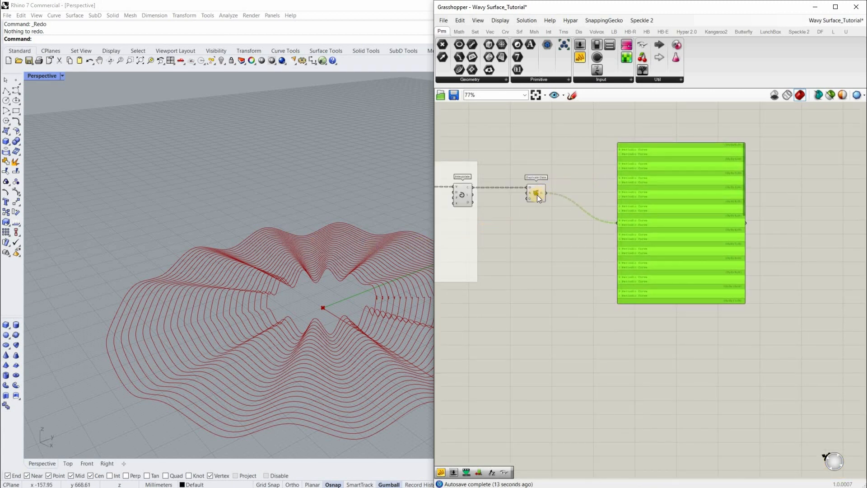
Flatten the D output of the Duplicate Data component
scroll(538, 194, "up", 8)
right_click(556, 241)
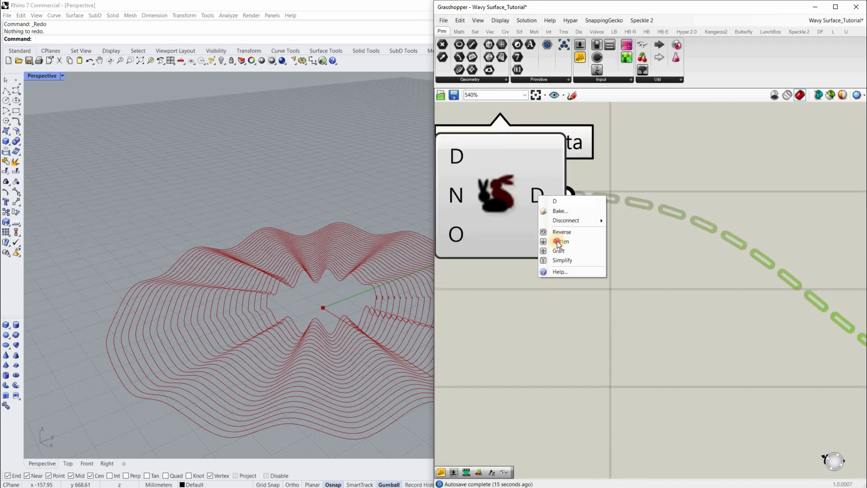
left_click(573, 257)
scroll(593, 240, "down", 2)
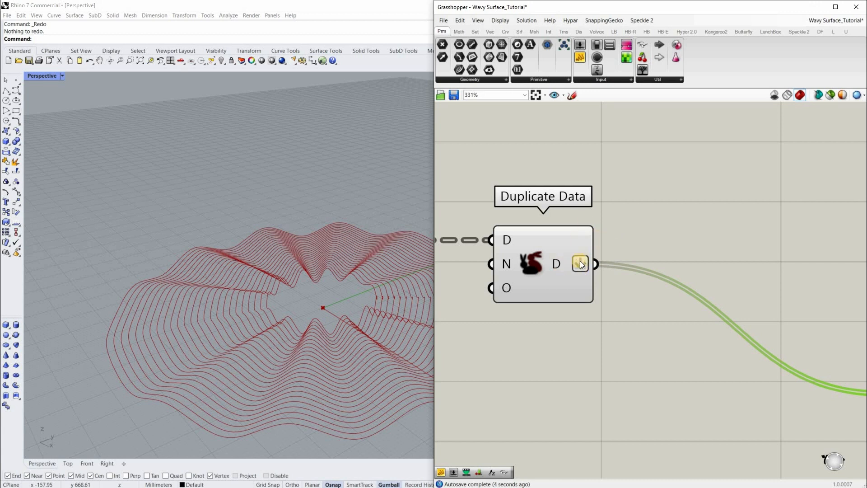
scroll(633, 291, "up", 4)
right_click_drag(651, 291, 720, 317)
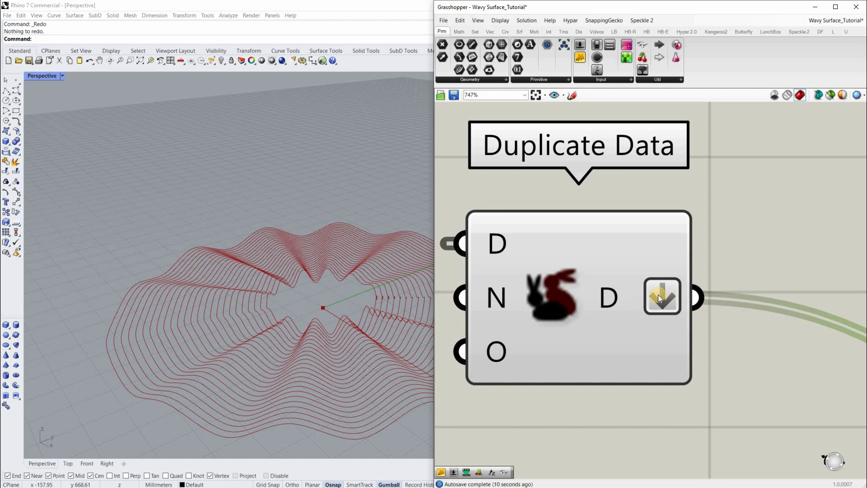
right_click(658, 295)
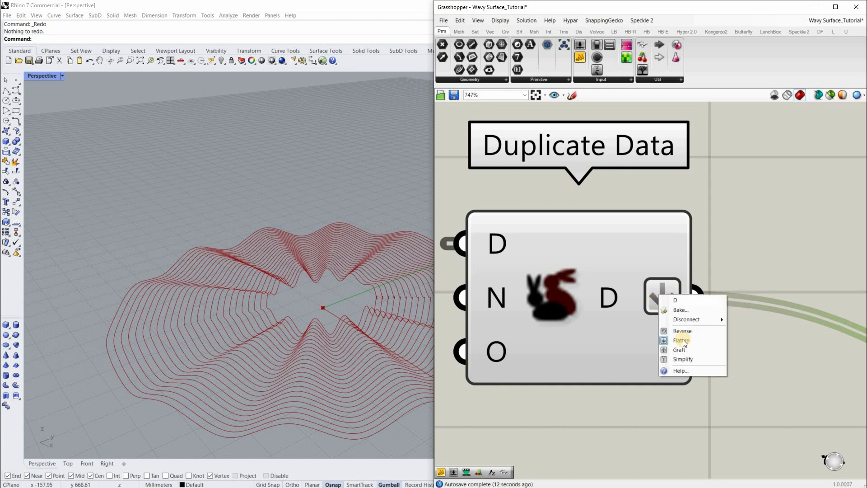
Add a Flatten Tree component and place it beside Duplicate Data
double_click(744, 241)
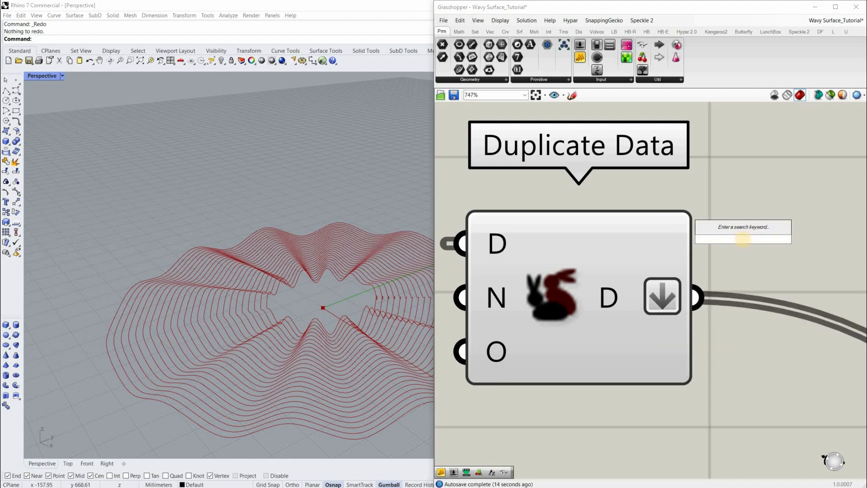
type("flatten")
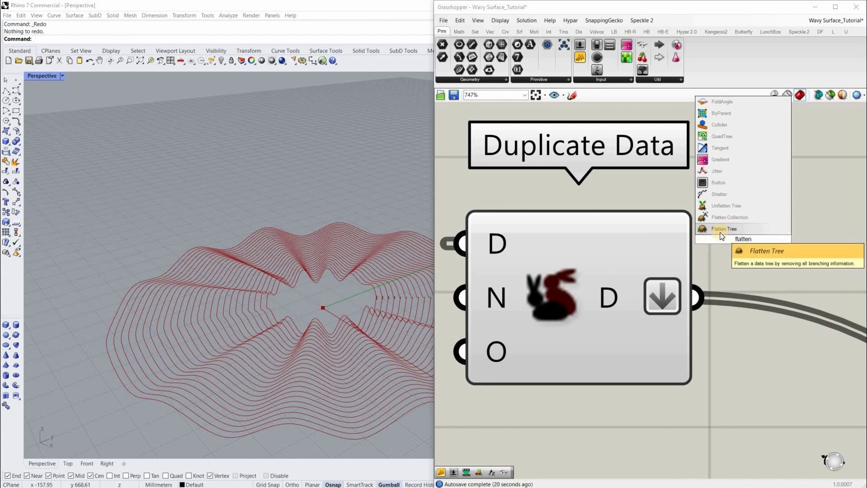
key("Return")
scroll(723, 257, "down", 4)
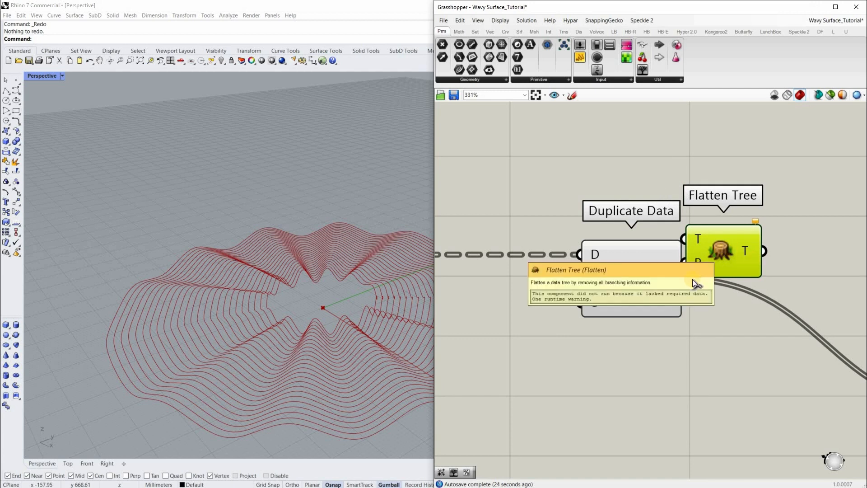
left_click_drag(705, 266, 725, 277)
scroll(668, 276, "up", 2)
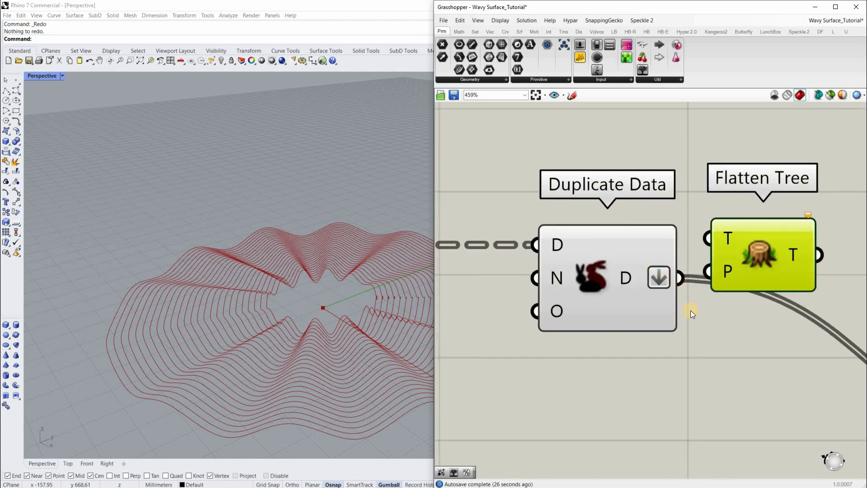
Turn off flattening on Duplicate Data's output and connect it to Flatten Tree's T input
right_click(656, 272)
left_click(687, 315)
left_click_drag(655, 278, 714, 238)
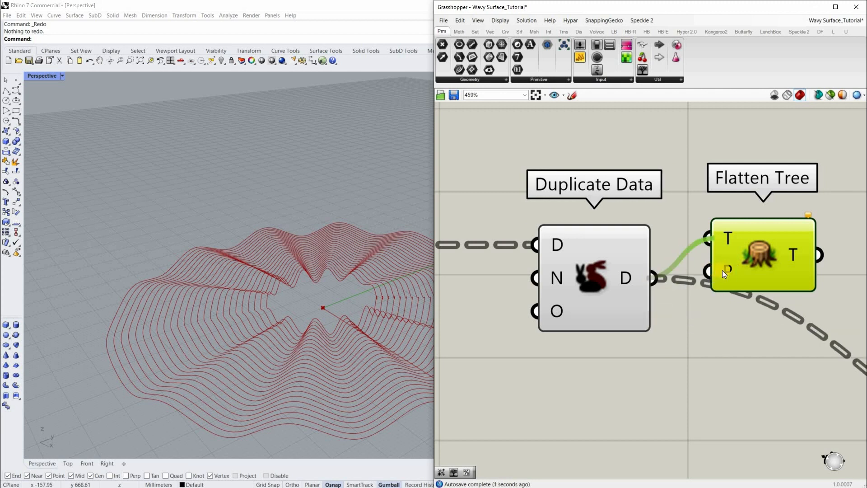
Feed the panel from Flatten Tree's output instead of directly from Duplicate Data
scroll(722, 271, "down", 3)
scroll(723, 271, "up", 3)
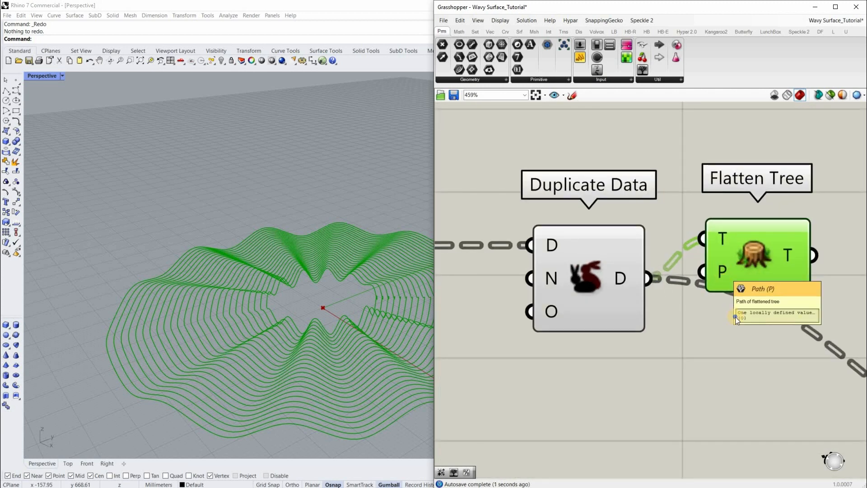
scroll(690, 305, "down", 5)
scroll(666, 286, "up", 2)
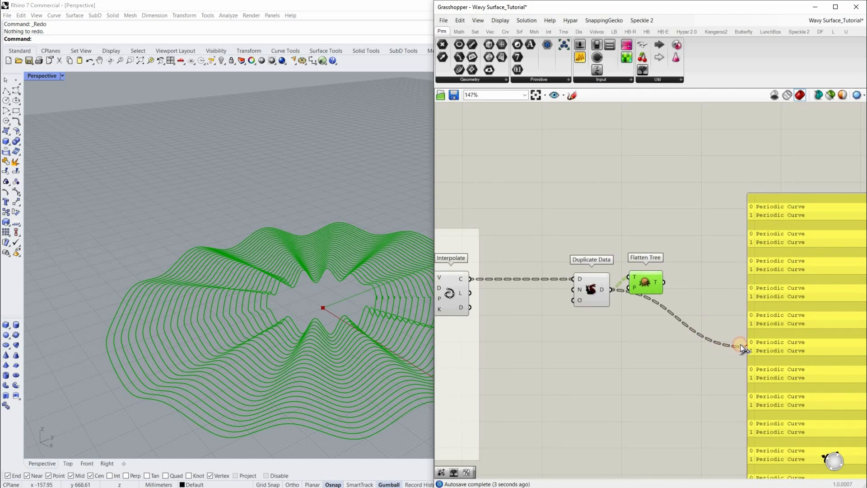
left_click_drag(736, 350, 735, 351)
scroll(651, 318, "down", 2)
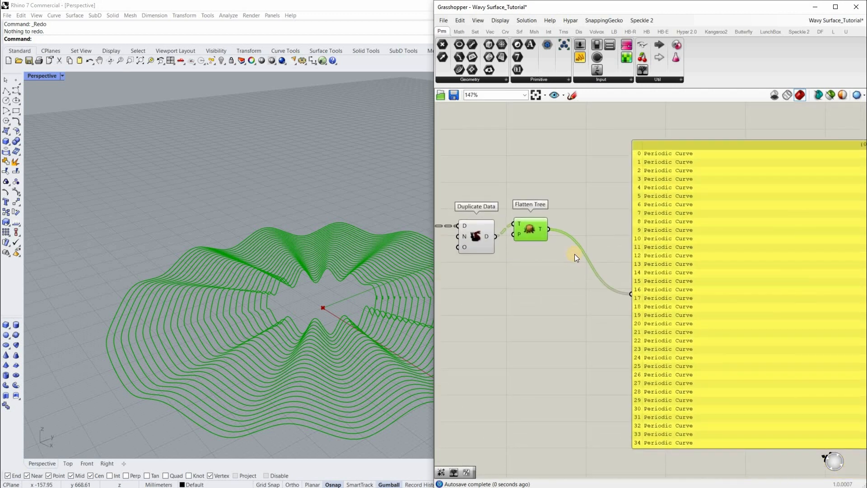
scroll(574, 253, "up", 3)
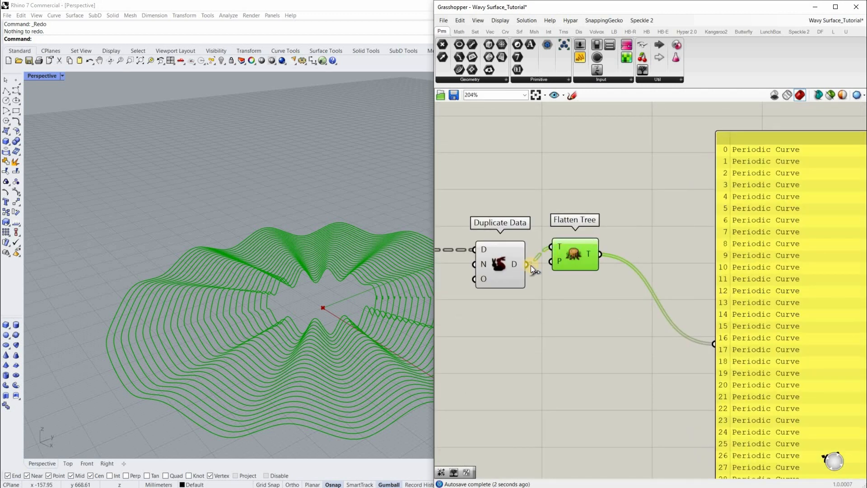
Replace Flatten Tree with a direct connection from Duplicate Data to the panel and flatten Duplicate Data's output
key("Delete")
left_click_drag(527, 264, 715, 345)
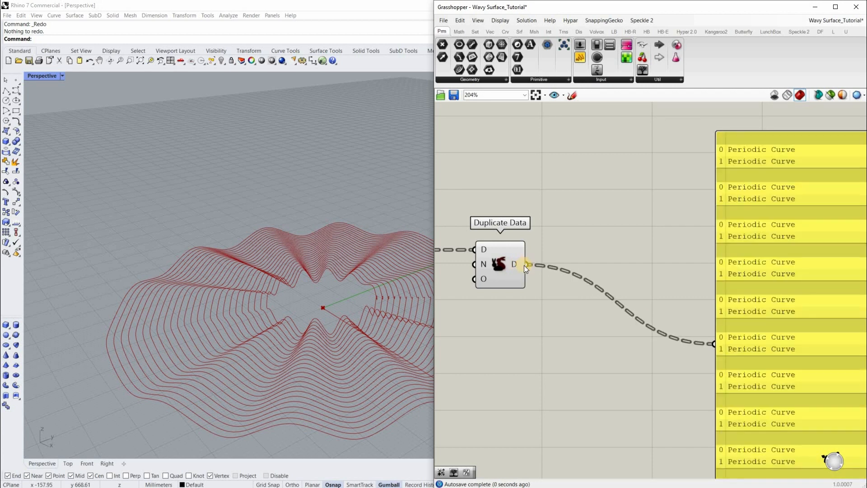
scroll(519, 267, "up", 3)
right_click(515, 260)
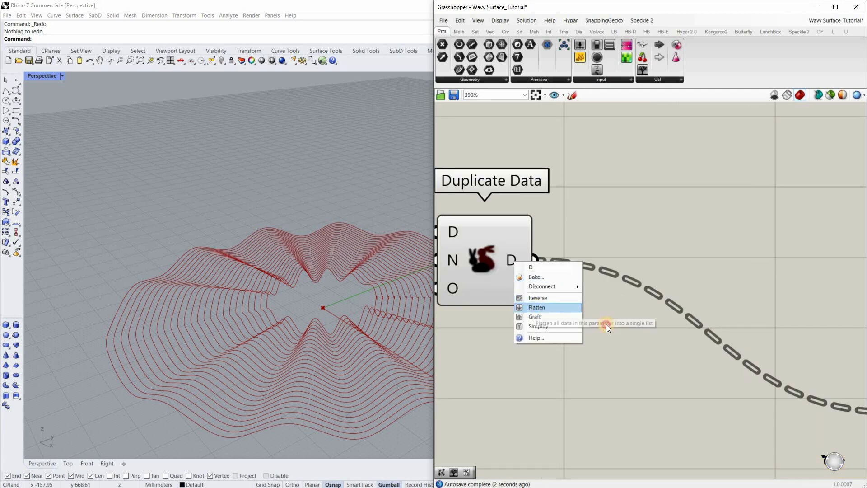
left_click(537, 307)
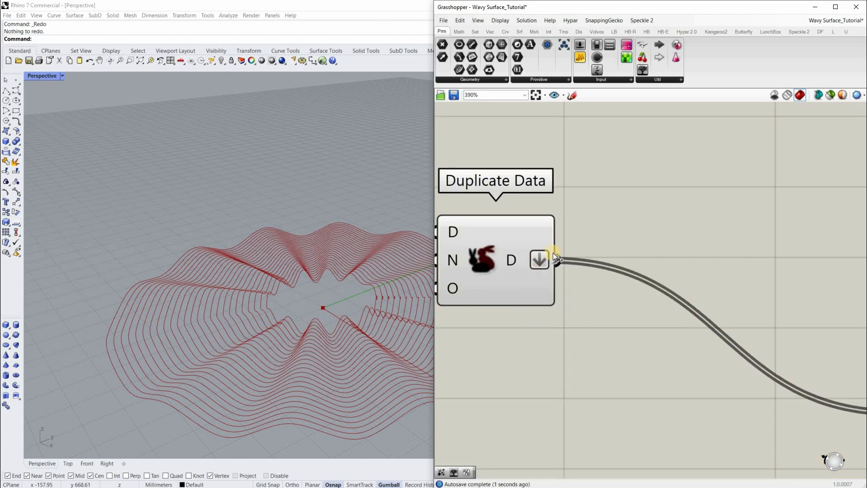
Move the curve list panel up above Duplicate Data to free the canvas beside the component
scroll(538, 256, "down", 3)
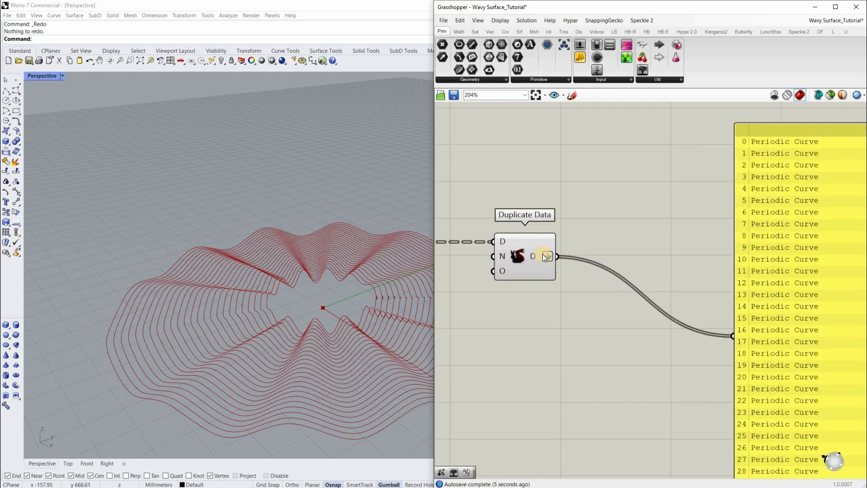
scroll(545, 255, "down", 4)
scroll(560, 275, "up", 5)
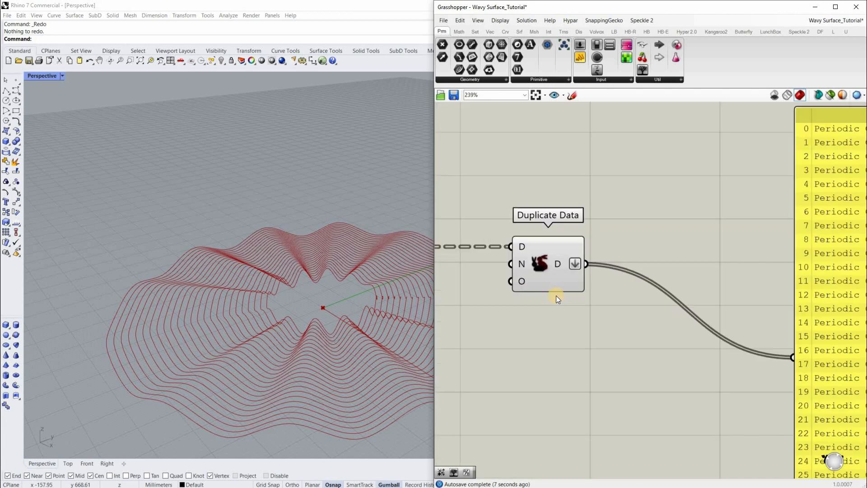
scroll(626, 293, "down", 1)
scroll(611, 291, "down", 3)
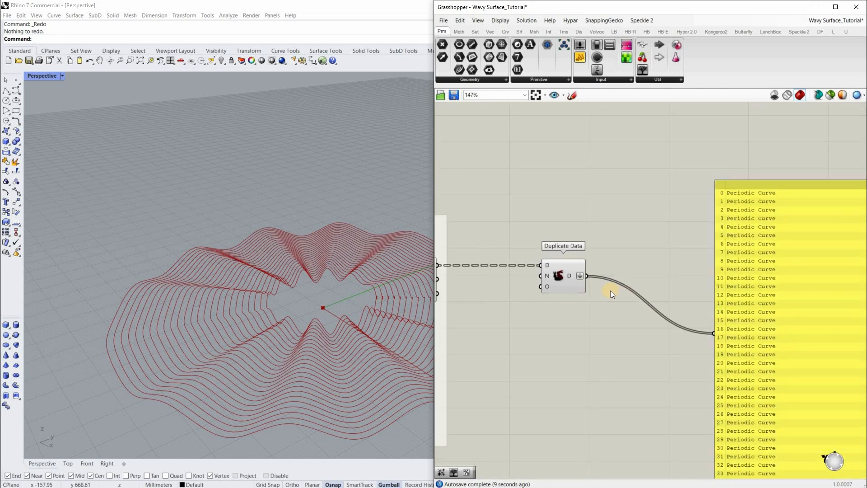
scroll(640, 241, "down", 1)
scroll(638, 208, "down", 3)
left_click_drag(638, 316, 644, 194)
scroll(633, 215, "up", 4)
right_click_drag(623, 287, 563, 313)
scroll(578, 337, "down", 3)
scroll(578, 337, "up", 2)
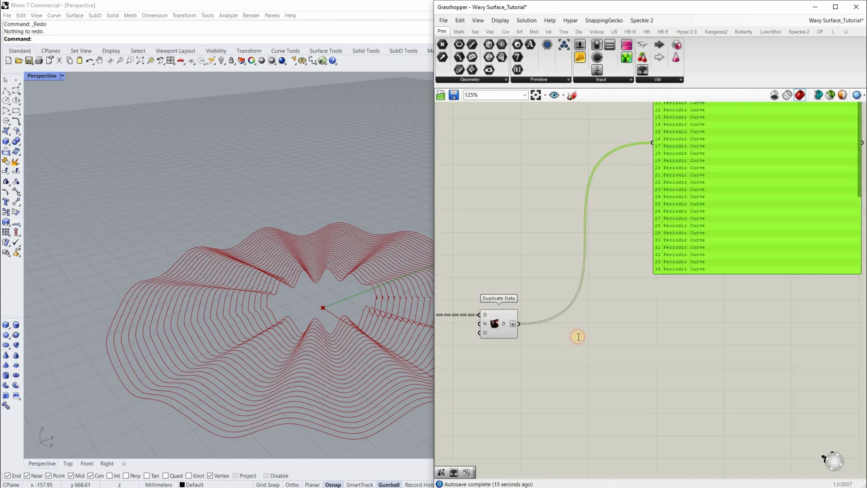
Add a List Length component beside Duplicate Data and connect Duplicate Data's output to its L input
scroll(579, 337, "up", 1)
double_click(578, 336)
type("list le")
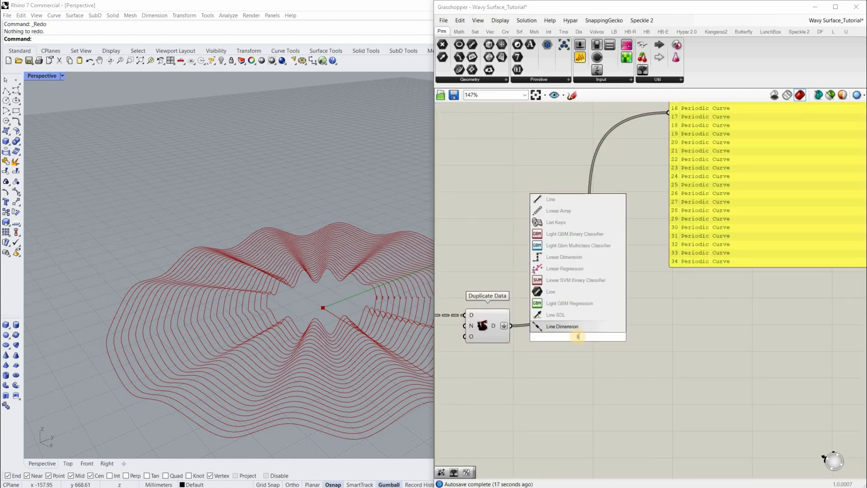
type("ngth")
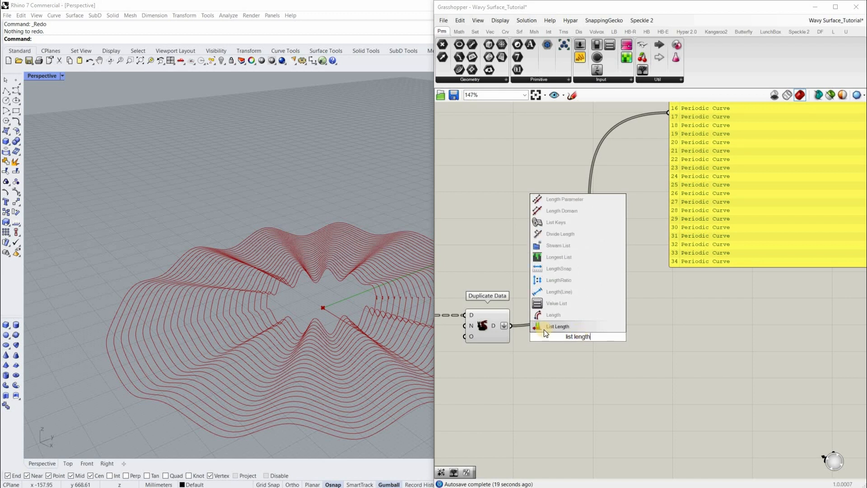
key("Return")
left_click_drag(511, 325, 578, 342)
scroll(531, 338, "up", 3)
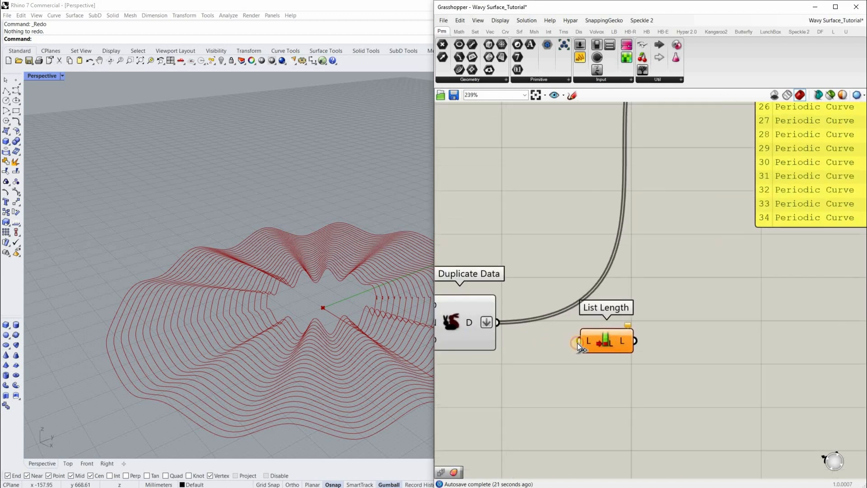
right_click_drag(625, 342, 519, 352)
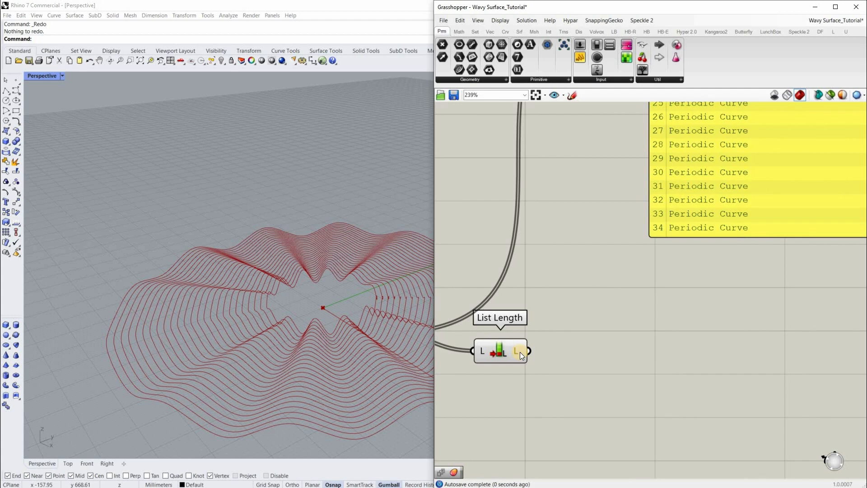
scroll(519, 343, "down", 3)
left_click(522, 342)
scroll(519, 340, "down", 2)
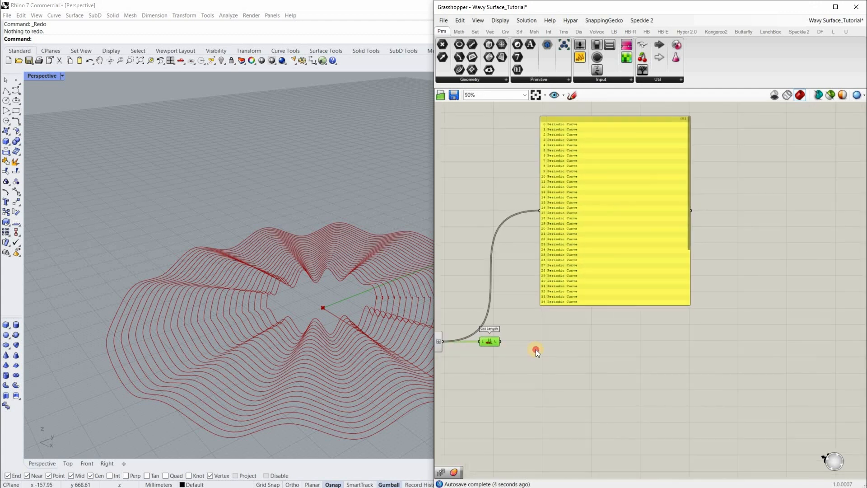
Add a Series component on the canvas beside List Length
scroll(536, 348, "up", 3)
double_click(536, 349)
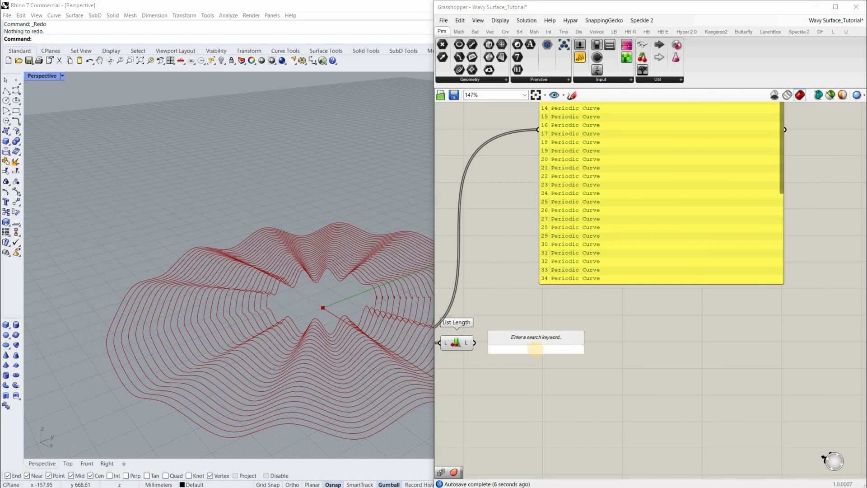
type("series")
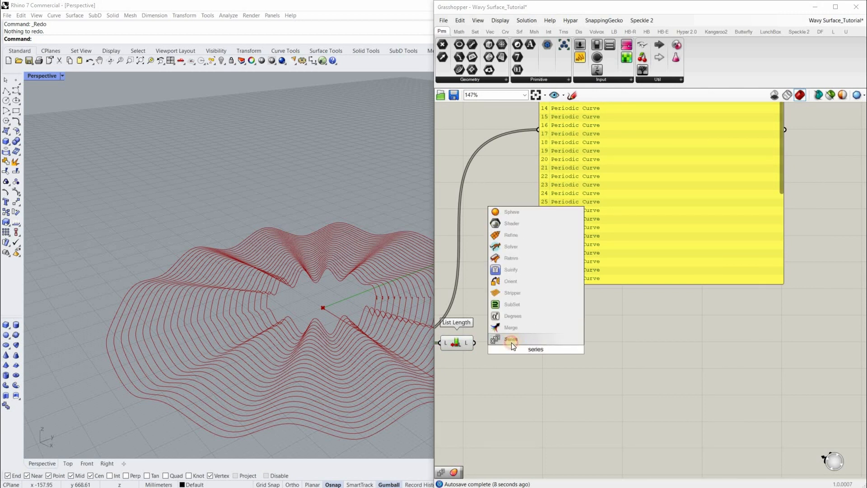
left_click(515, 340)
scroll(567, 347, "up", 3)
right_click_drag(570, 345, 630, 351)
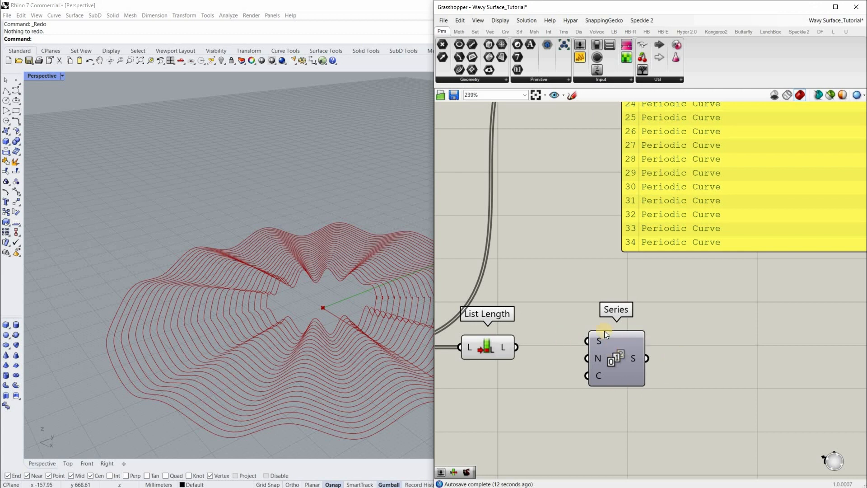
right_click_drag(587, 346, 572, 349)
scroll(596, 321, "up", 2)
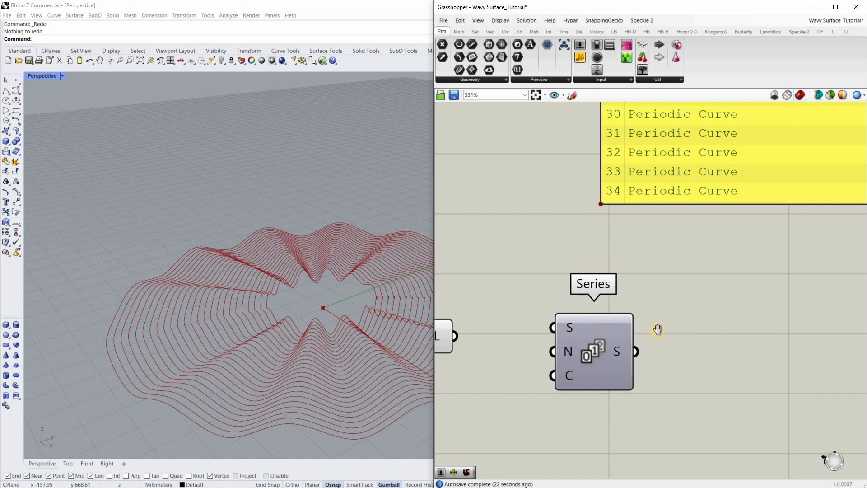
Examine the curve list panel from its first to its last index to determine the index range
scroll(609, 346, "down", 4)
right_click_drag(614, 332, 625, 332)
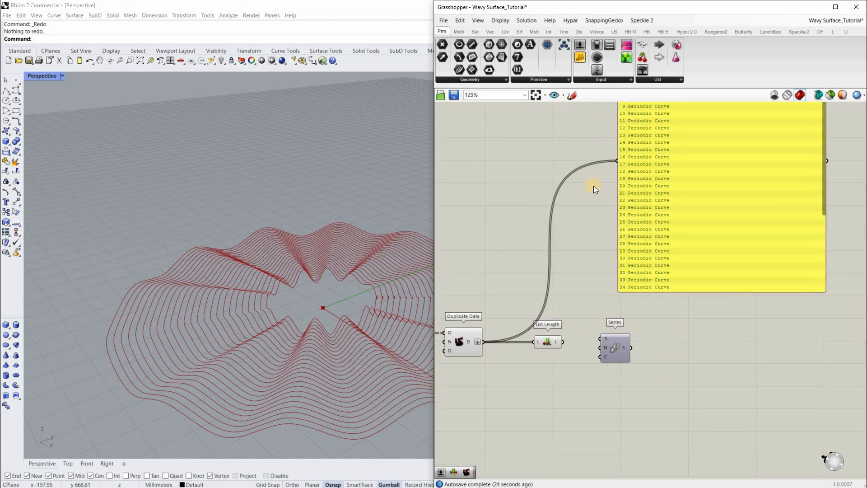
right_click_drag(594, 186, 572, 266)
scroll(585, 122, "up", 2)
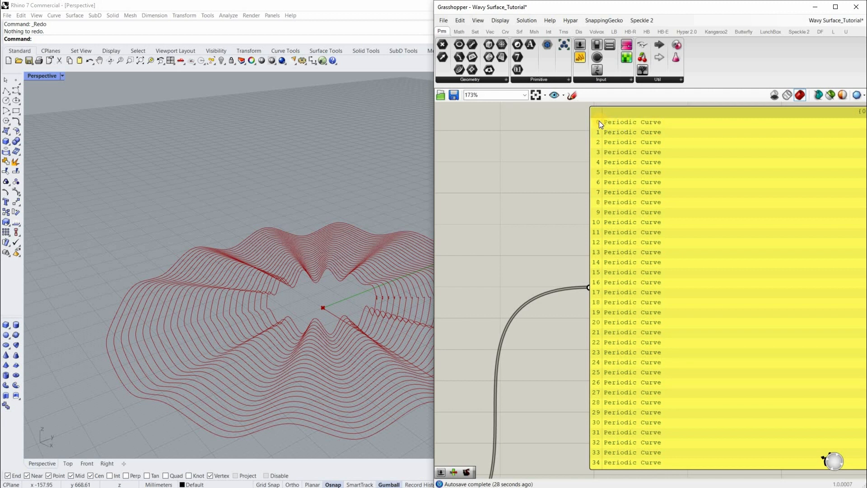
scroll(801, 268, "down", 1)
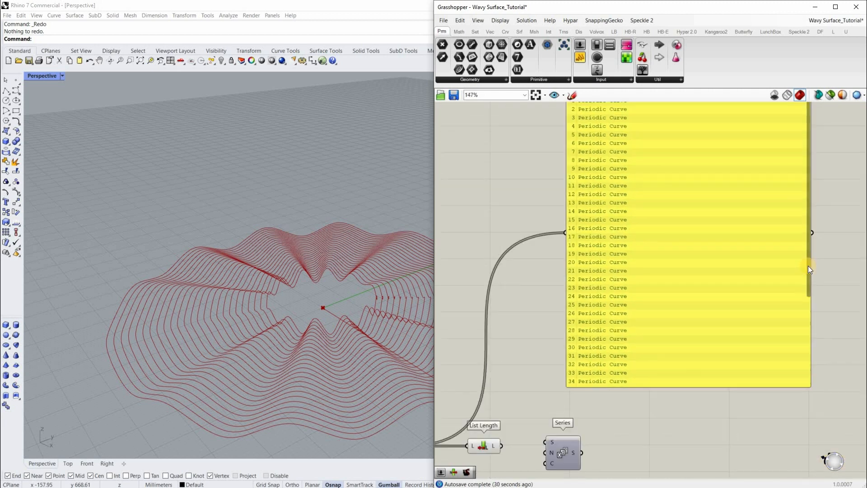
left_click(807, 372)
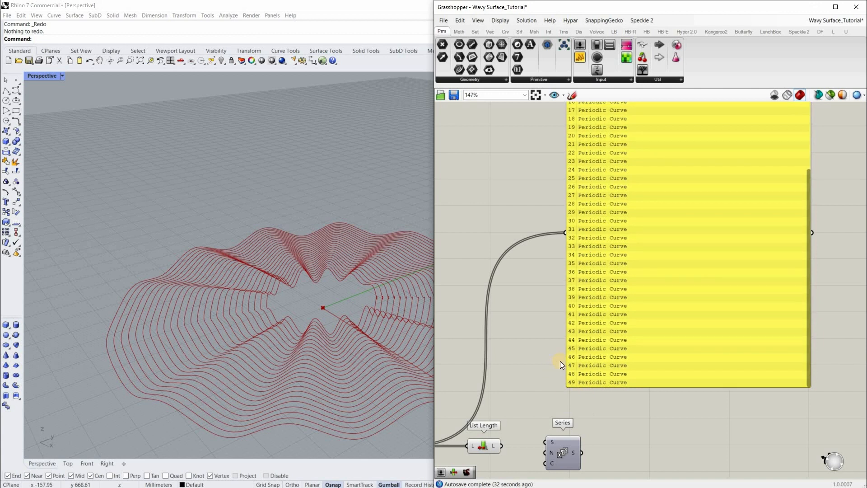
scroll(544, 369, "up", 3)
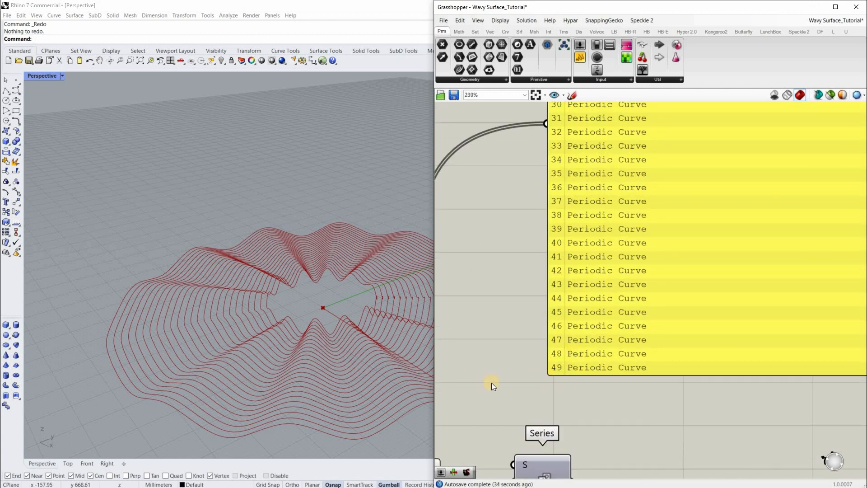
scroll(501, 382, "down", 3)
Set the start value (S) of the Series component to 1
scroll(628, 363, "up", 7)
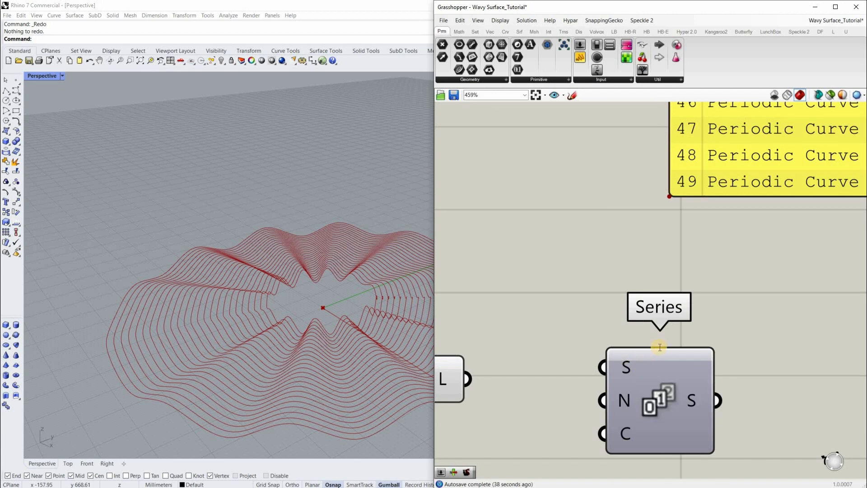
right_click(625, 367)
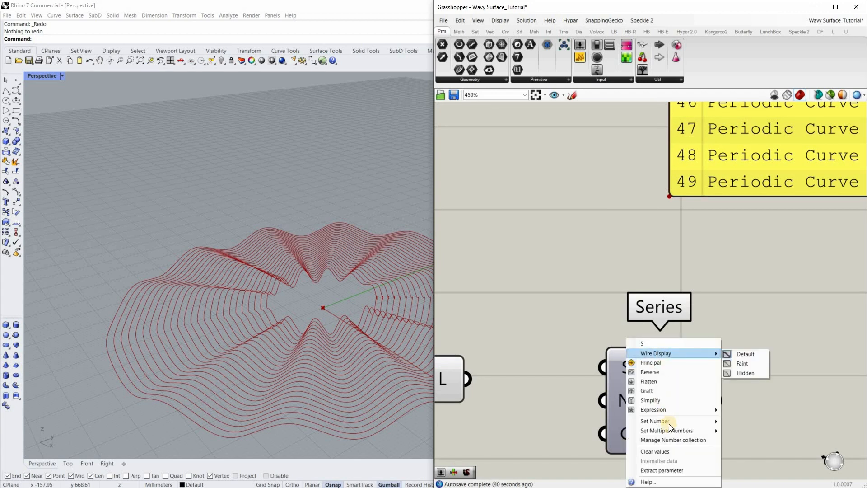
mouse_move(704, 421)
left_click(738, 423)
type("0")
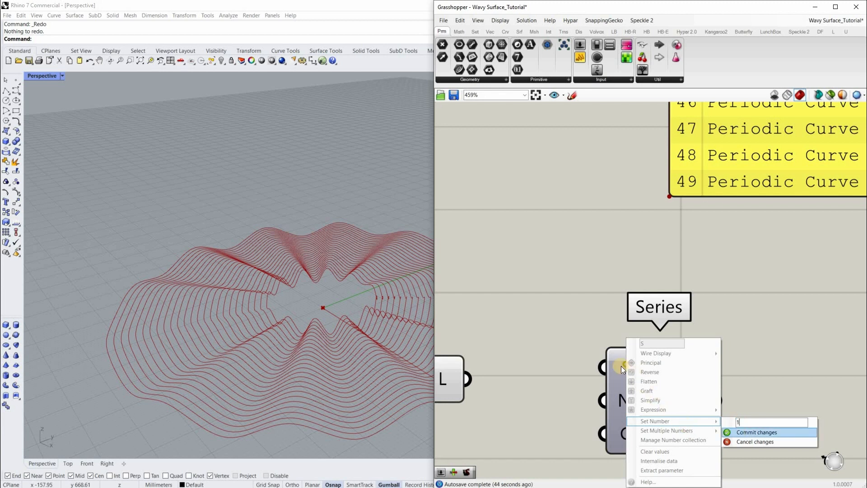
key("Return")
Connect List Length's output to the C (count) input of Series
scroll(553, 370, "down", 3)
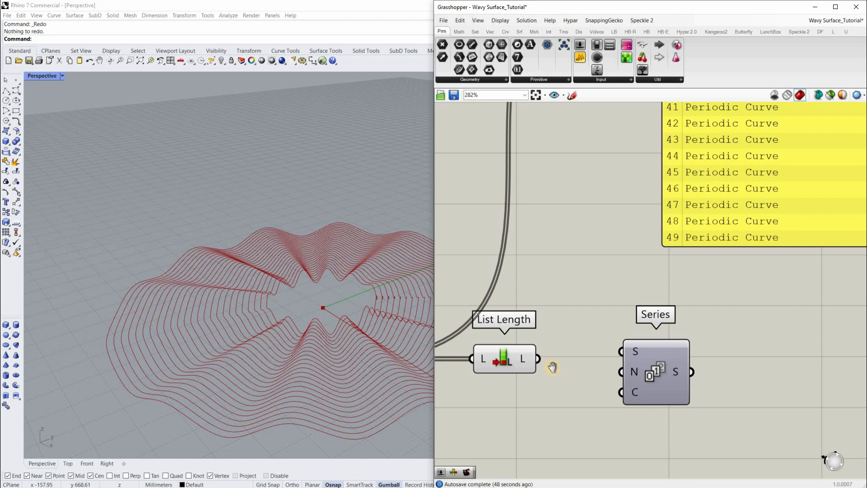
right_click_drag(527, 351, 509, 337)
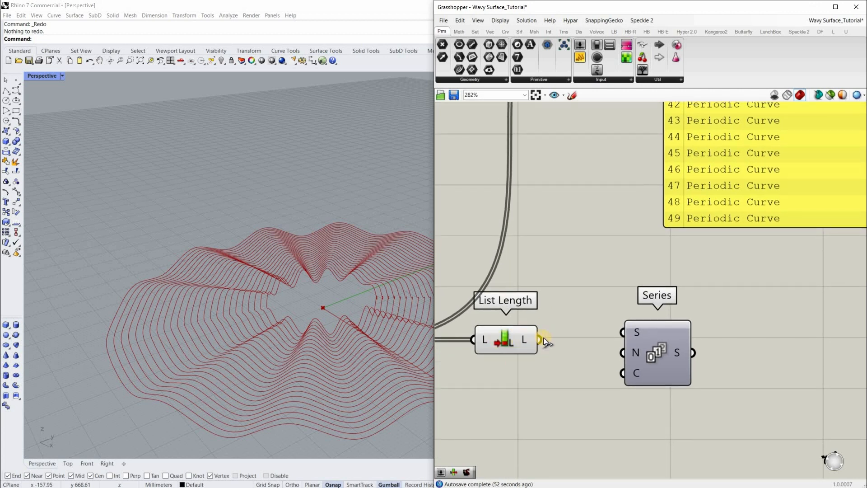
scroll(543, 338, "up", 1)
left_click_drag(544, 338, 669, 389)
scroll(665, 278, "down", 3)
scroll(655, 277, "up", 2)
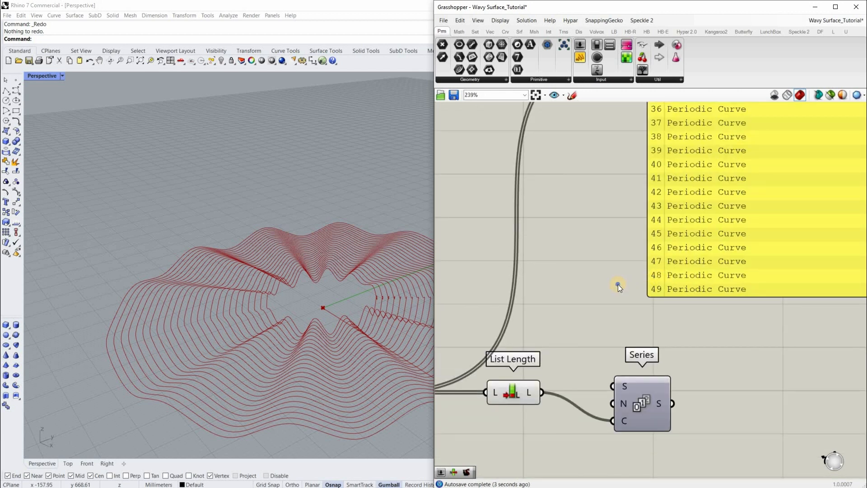
Recheck the first and last entries of the curve list panel to work out how many indices the series should skip
scroll(603, 225, "down", 4)
right_click_drag(620, 148, 637, 167)
scroll(658, 166, "up", 1)
scroll(796, 202, "down", 2)
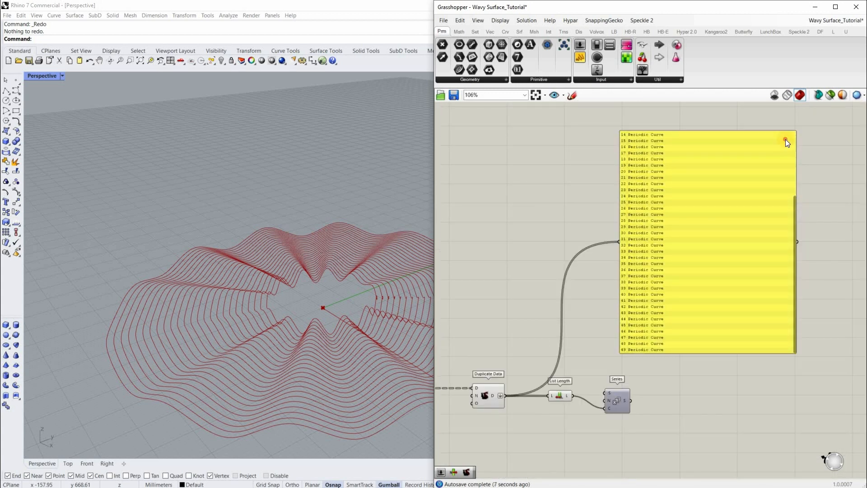
scroll(643, 143, "up", 5)
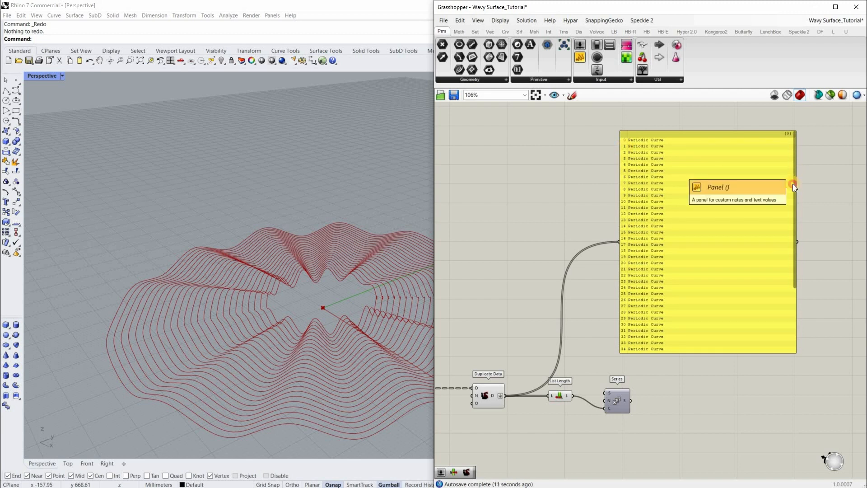
scroll(762, 312, "down", 5)
scroll(598, 324, "up", 3)
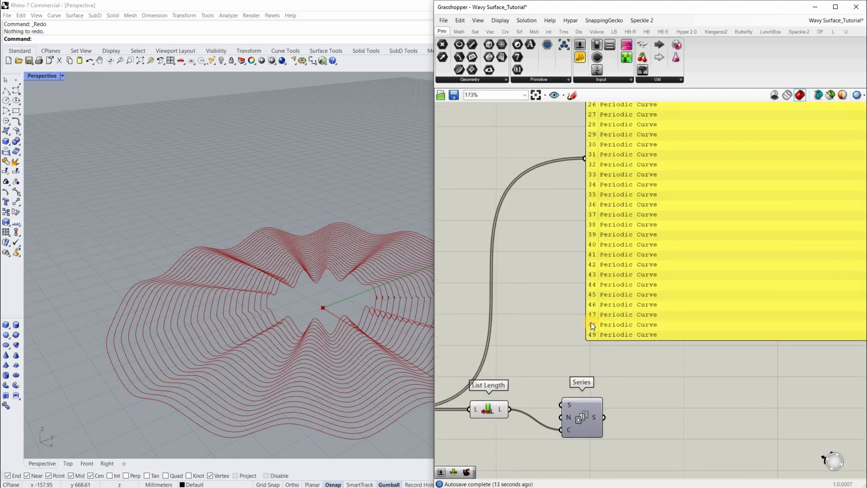
scroll(620, 321, "up", 3)
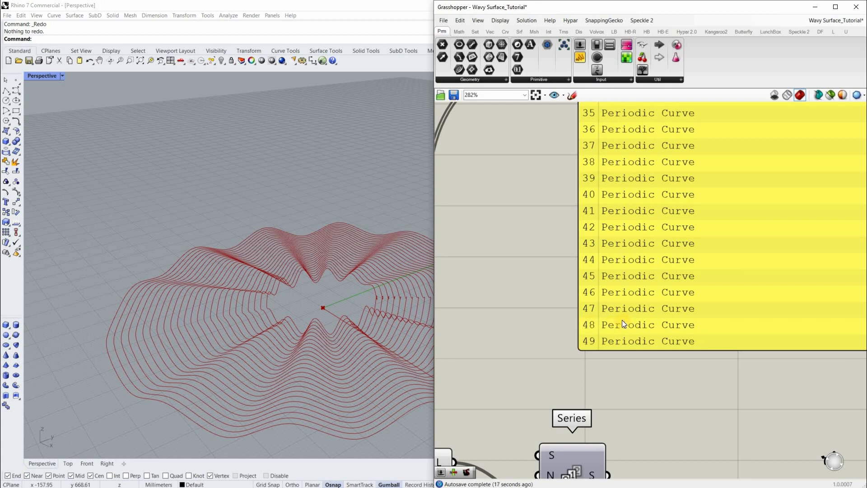
scroll(595, 364, "down", 2)
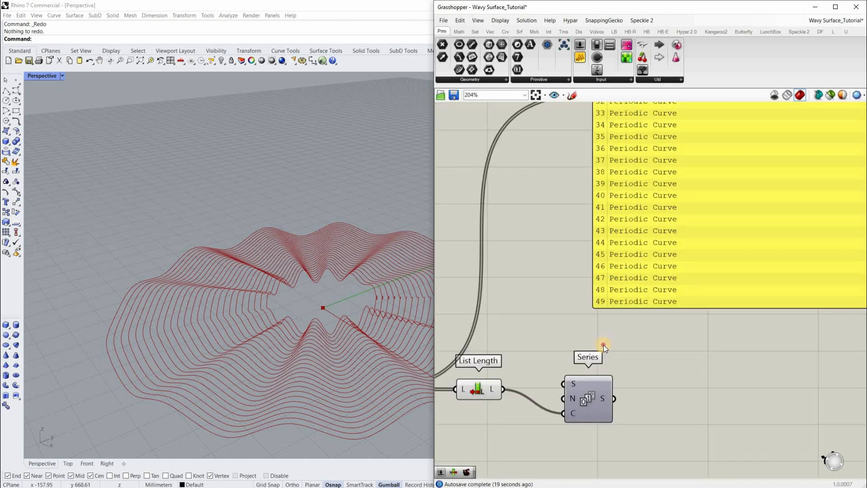
Align the Series component with List Length so the wire into its C input runs straight
left_click(606, 341)
right_click_drag(643, 329, 612, 339)
left_click(613, 338)
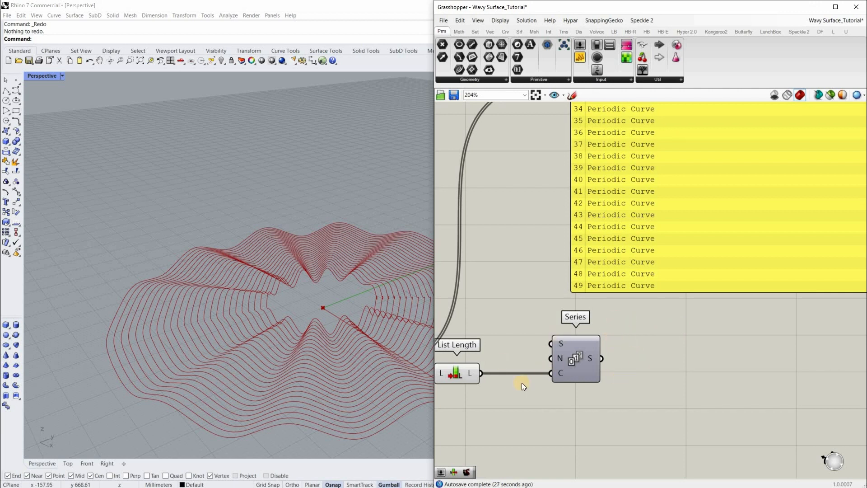
Apply the expression x-2 to List Length's output to reduce the count fed into Series
right_click_drag(497, 393, 568, 389)
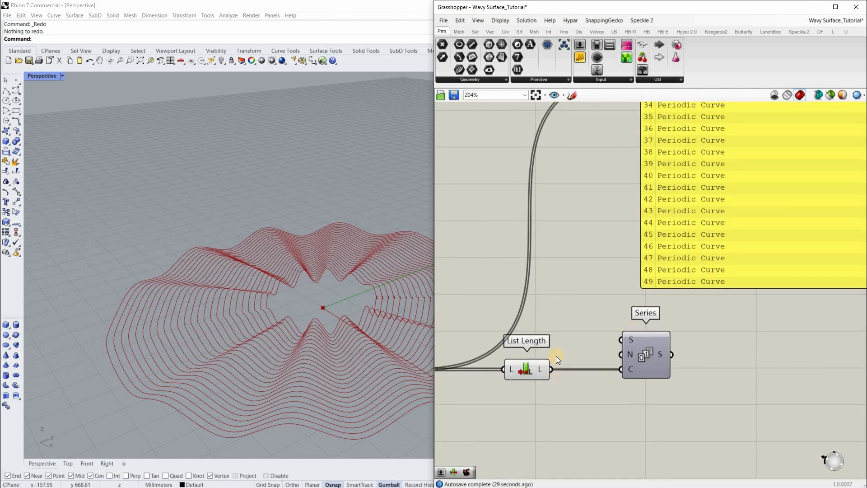
scroll(572, 347, "down", 2)
right_click_drag(566, 391, 573, 367)
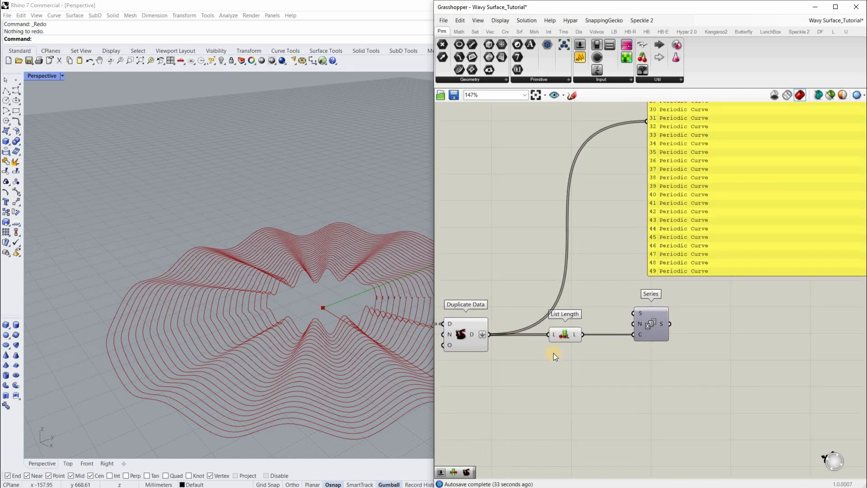
scroll(573, 346, "up", 5)
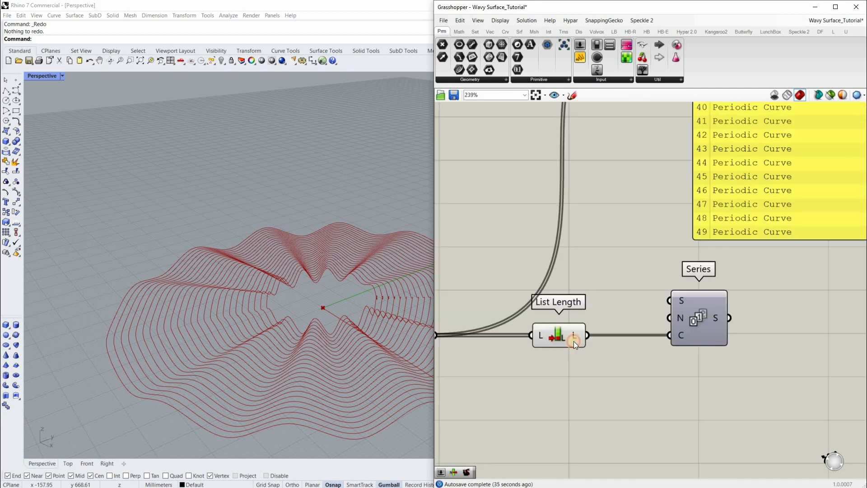
right_click(573, 338)
mouse_move(601, 402)
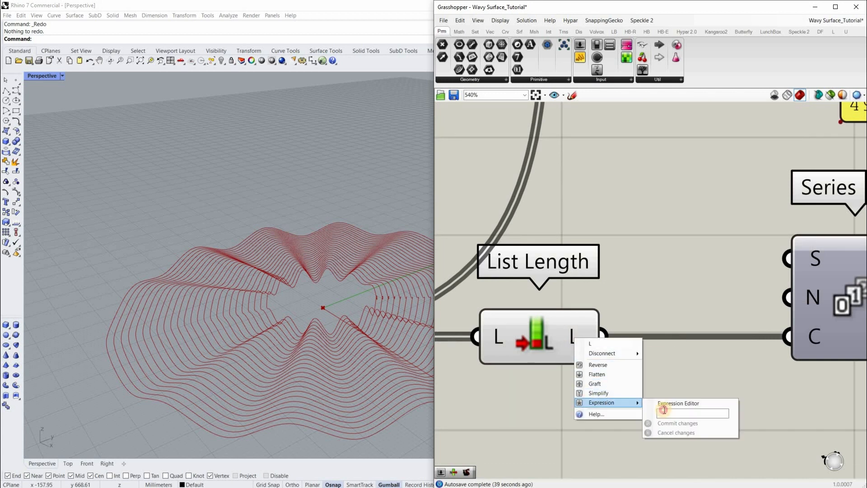
left_click(665, 412)
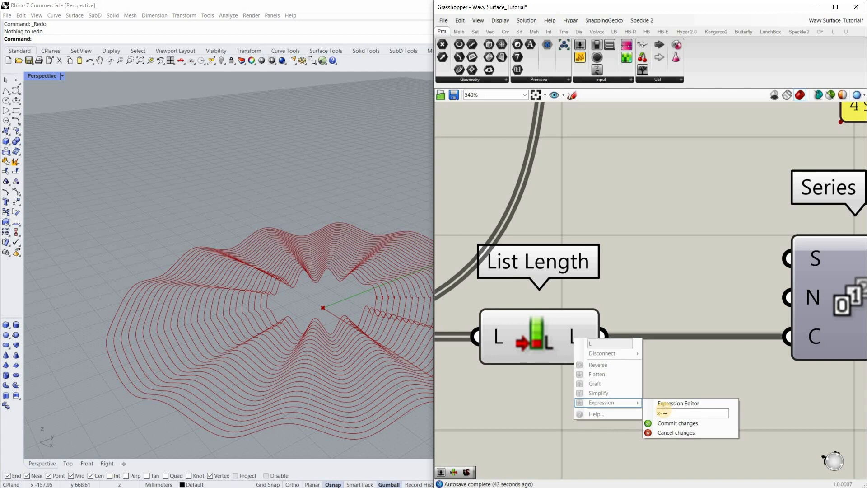
type("x-2")
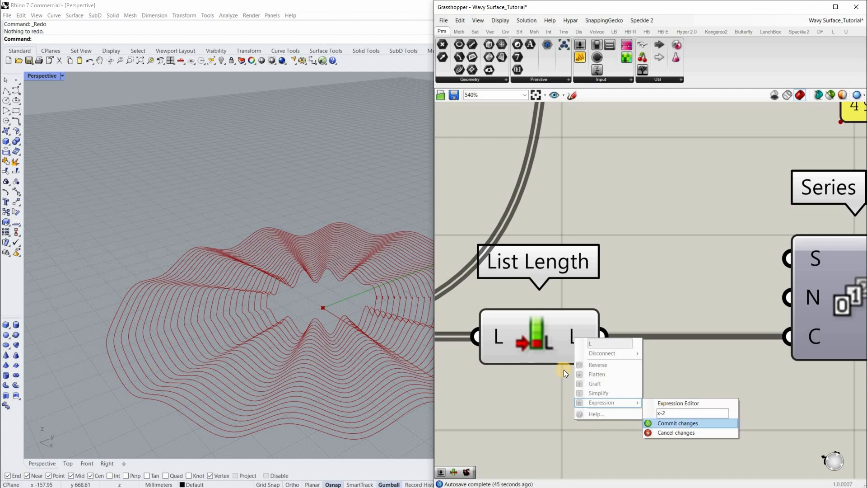
key("Return")
scroll(614, 338, "down", 4)
scroll(646, 334, "up", 3)
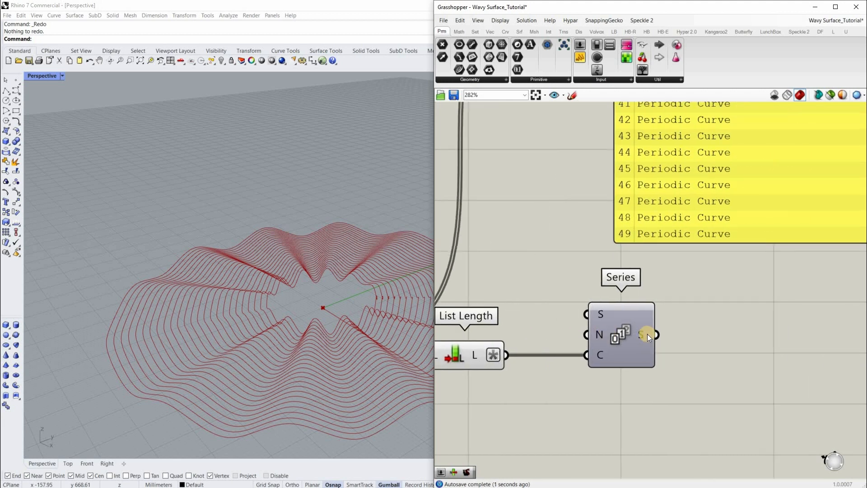
mouse_move(647, 334)
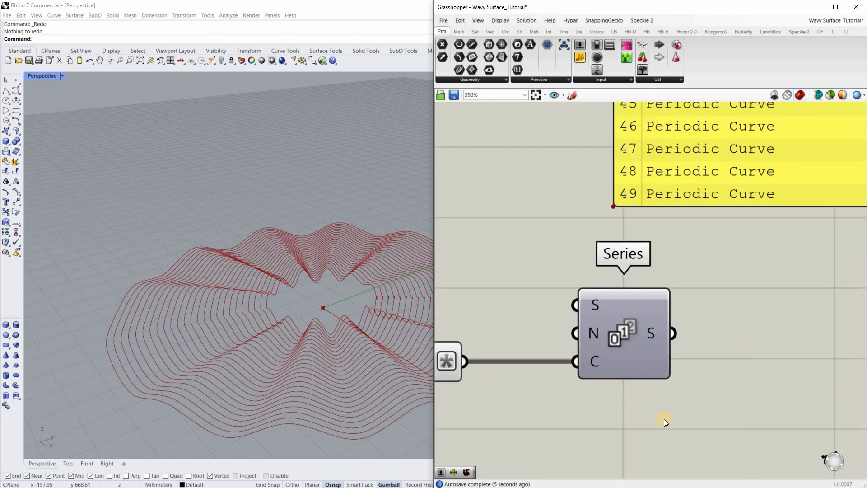
scroll(567, 369, "down", 5)
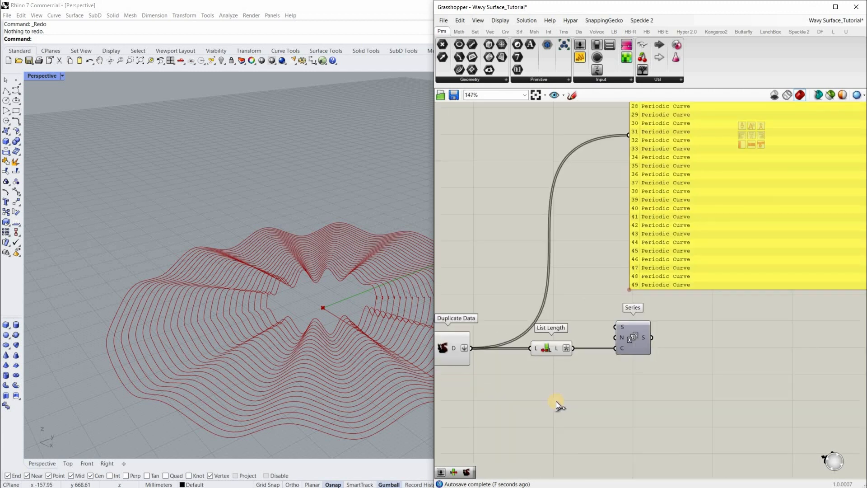
Feed Series' output into the existing panel in place of the curve list and check the first and last indices
left_click_drag(557, 403, 533, 199)
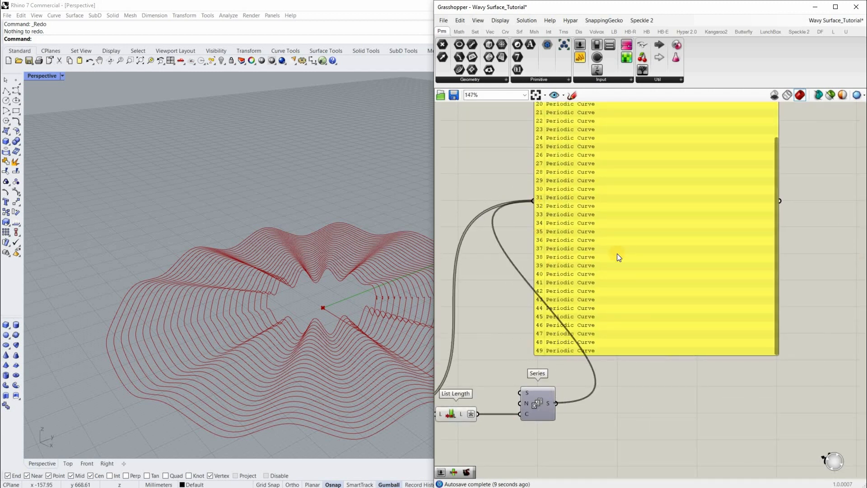
right_click_drag(685, 353, 660, 425)
scroll(825, 230, "up", 3)
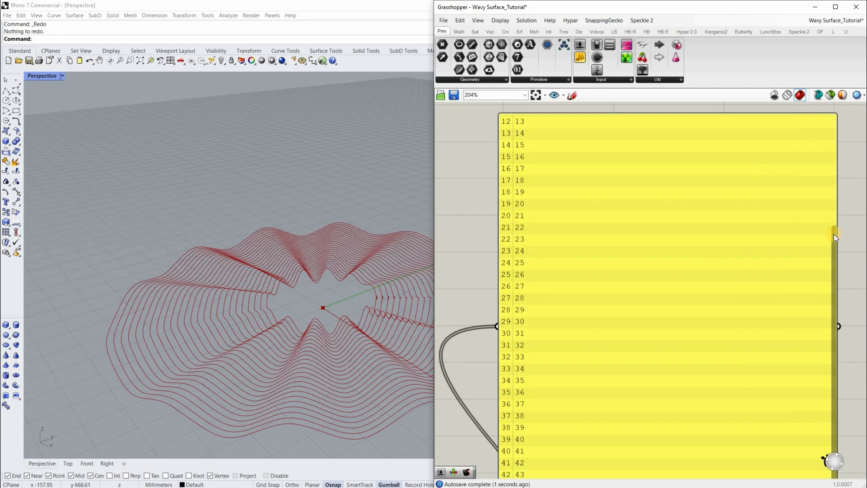
scroll(819, 137, "up", 4)
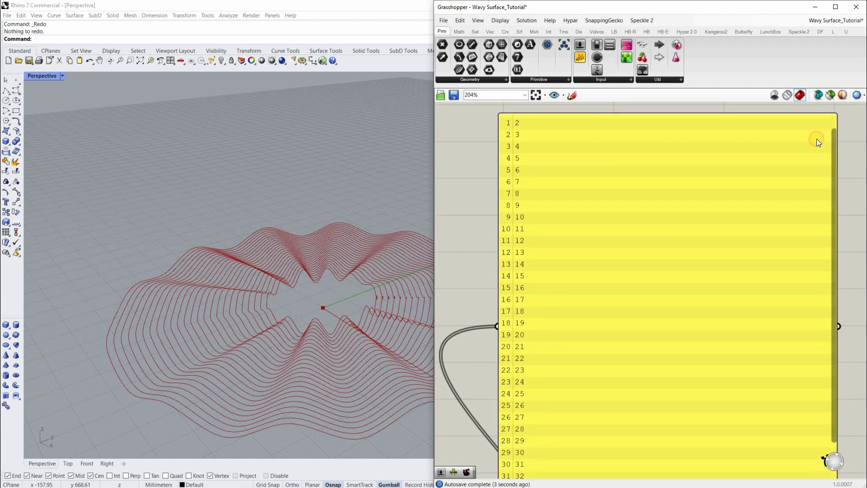
scroll(804, 361, "down", 4)
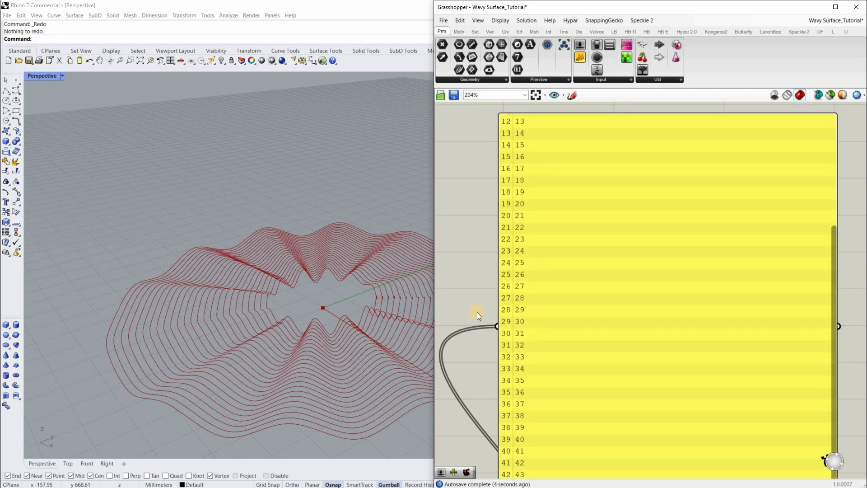
scroll(448, 155, "down", 1)
right_click_drag(448, 155, 477, 163)
scroll(542, 239, "down", 4)
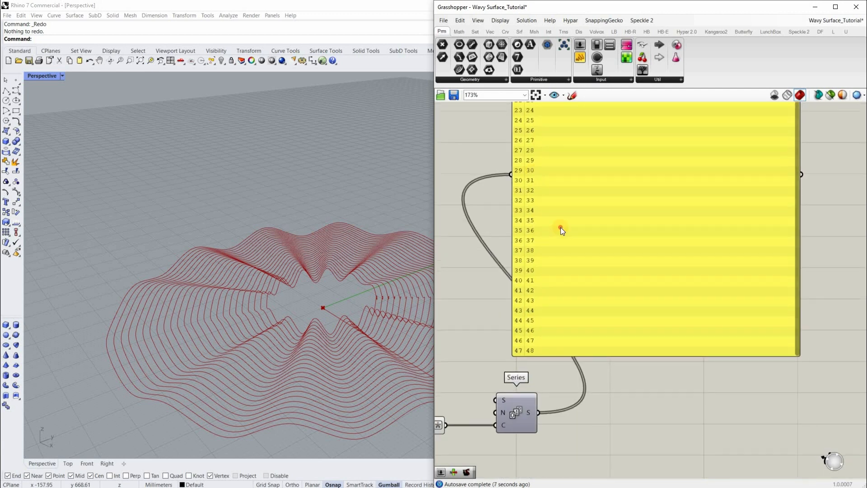
Move the panel clear of the components and add a List Item component beside Series
left_click_drag(592, 335, 617, 271)
right_click_drag(491, 273, 516, 237)
scroll(640, 349, "up", 4)
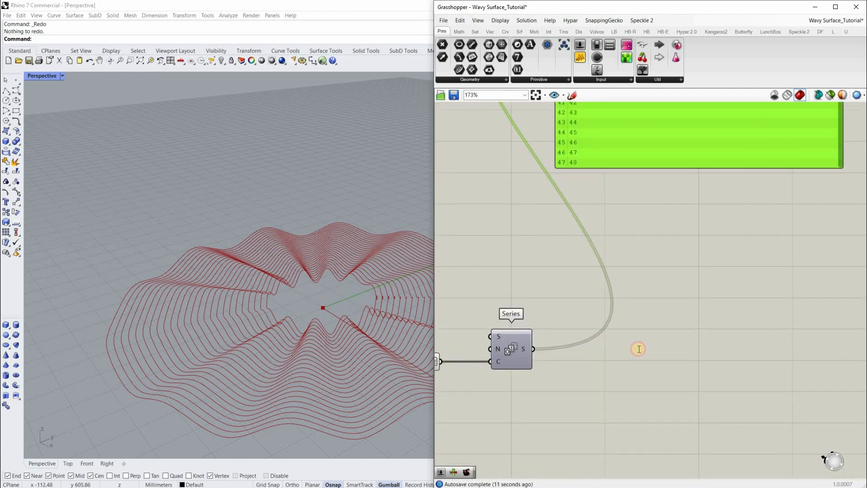
double_click(640, 349)
type("l")
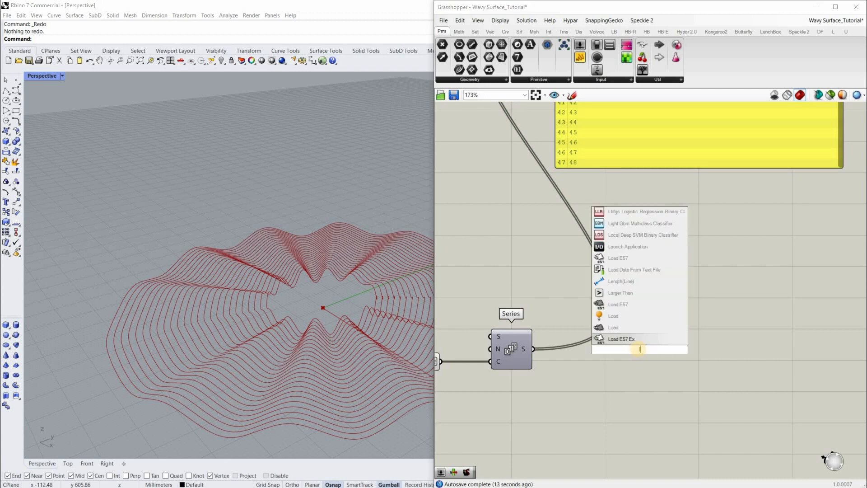
type("ist item")
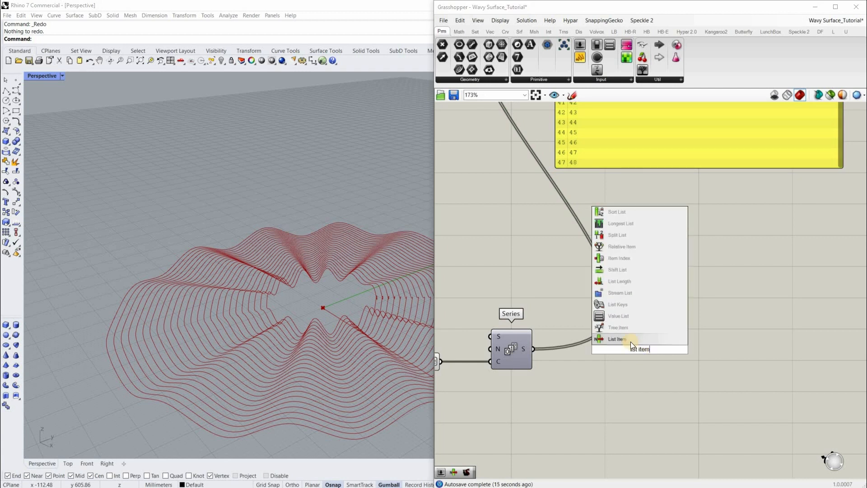
left_click(618, 340)
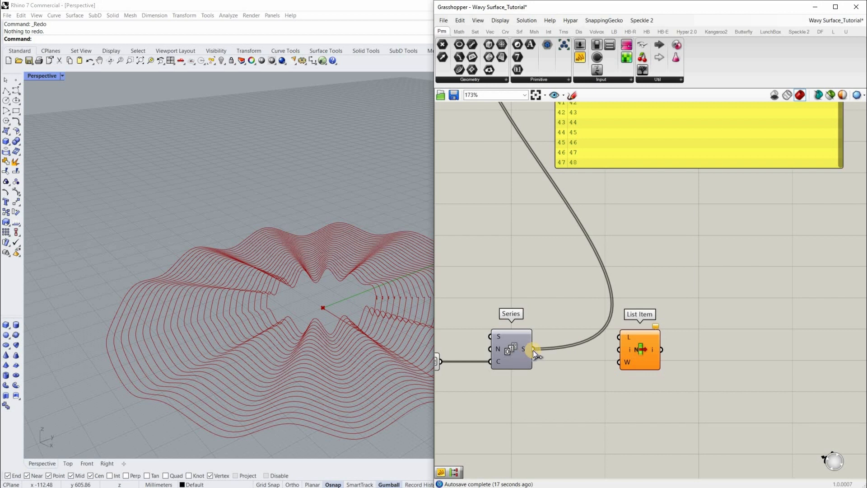
Move List Item above Series' level and connect Duplicate Data's output to its L (list) input
scroll(527, 332, "down", 3)
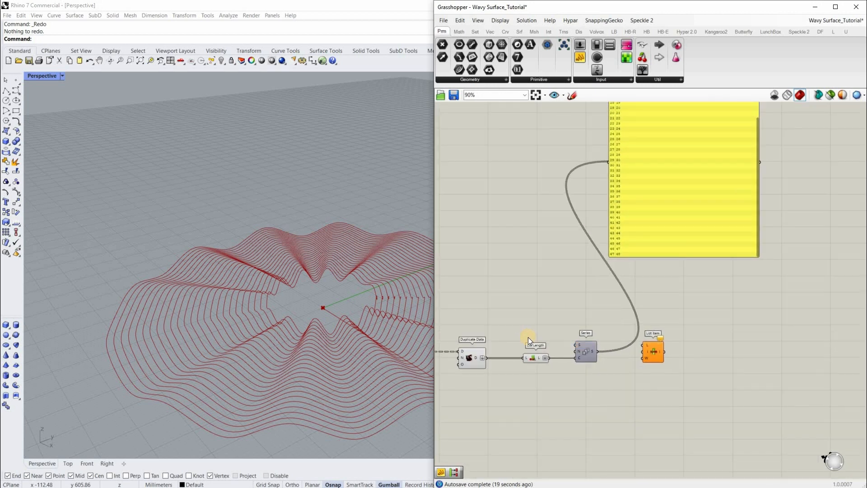
scroll(566, 351, "down", 2)
left_click_drag(636, 242, 641, 203)
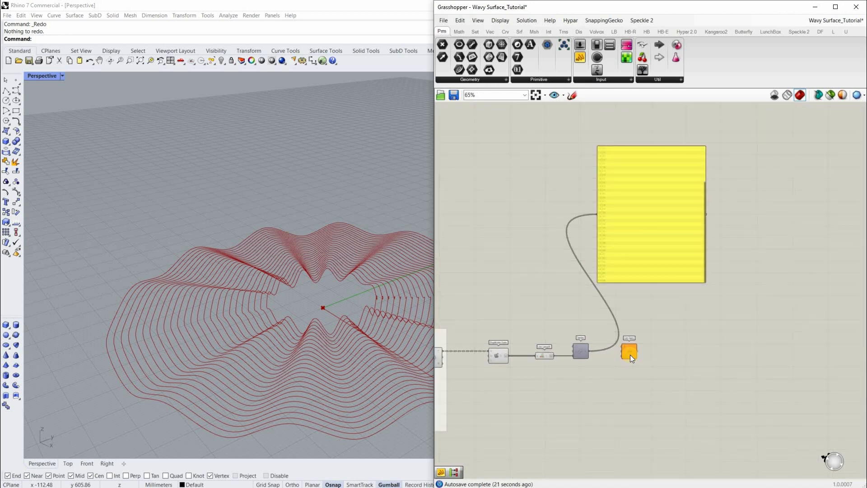
left_click_drag(630, 354, 628, 329)
scroll(495, 353, "up", 4)
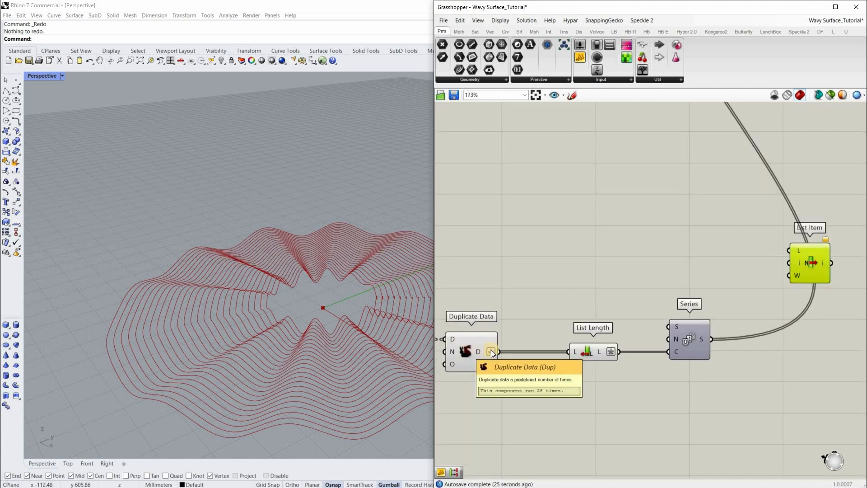
scroll(494, 350, "down", 3)
left_click_drag(625, 292, 646, 298)
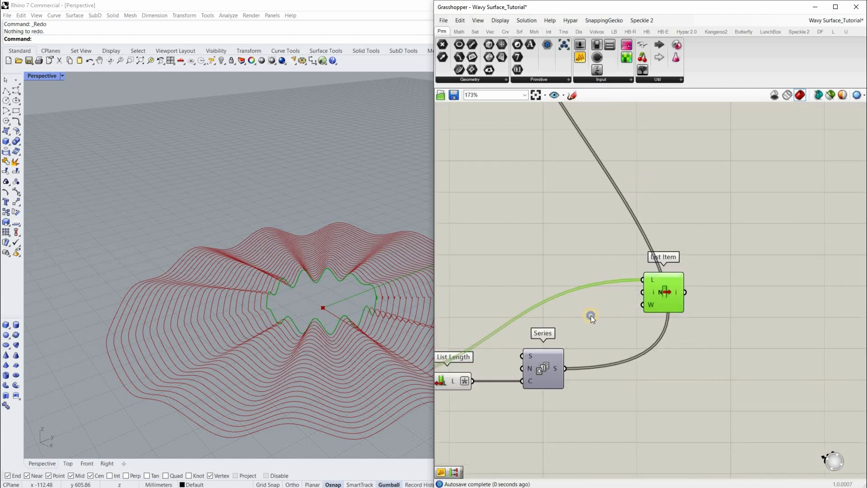
Connect Series' output to the i (index) input of List Item to pick out the inner curves
scroll(581, 322, "up", 5)
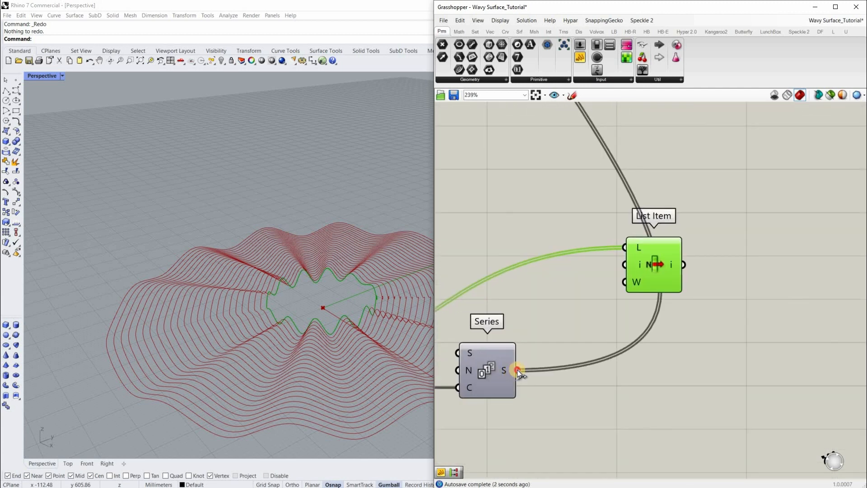
left_click_drag(518, 370, 624, 264)
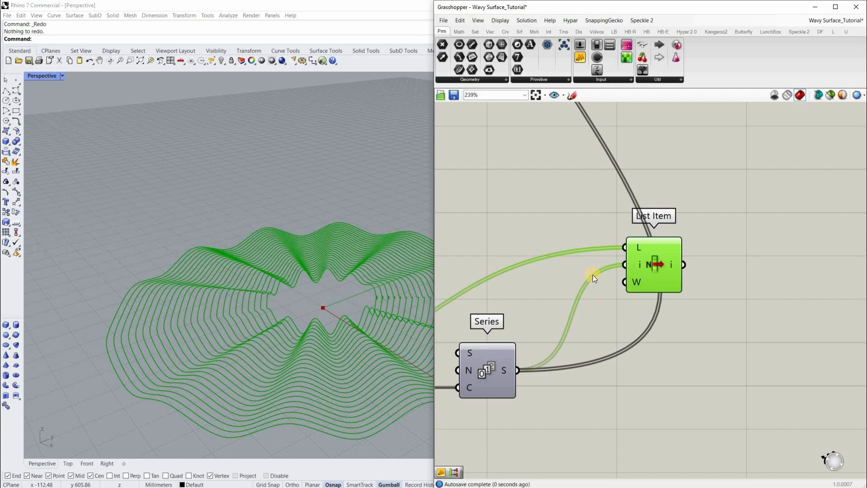
scroll(593, 274, "down", 3)
right_click_drag(610, 273, 571, 326)
left_click(571, 326)
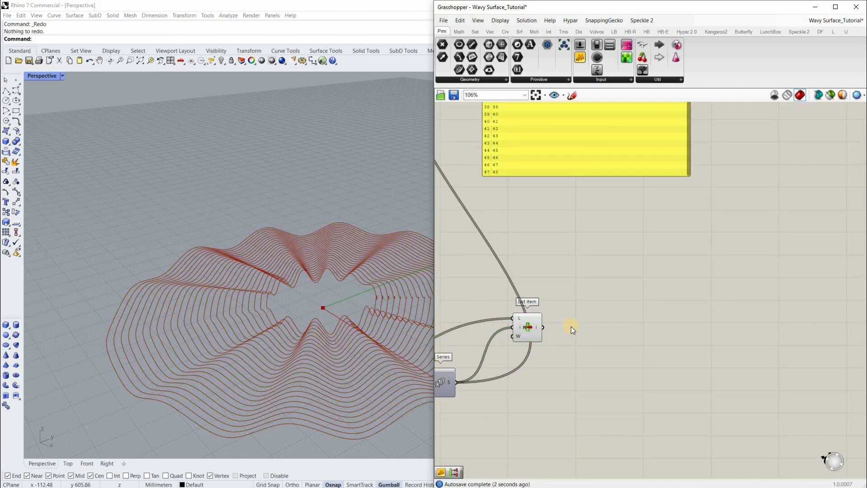
Feed List Item's output into the panel and check the selected curve list from last to first entry
scroll(571, 326, "down", 3)
left_click_drag(580, 173, 626, 247)
scroll(577, 339, "up", 3)
right_click_drag(576, 339, 468, 387)
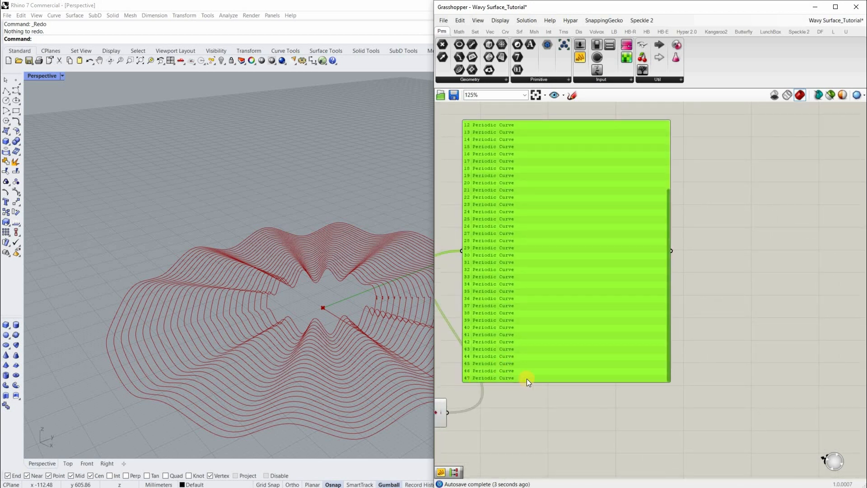
right_click_drag(677, 280, 682, 276)
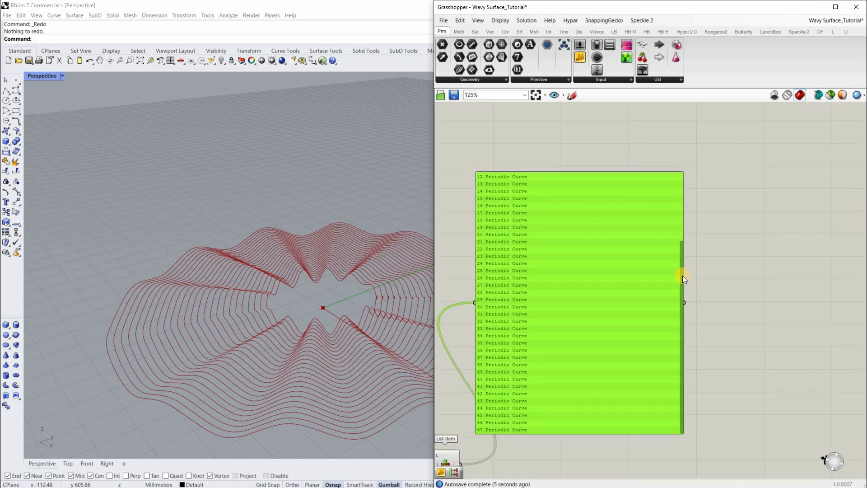
scroll(678, 208, "up", 5)
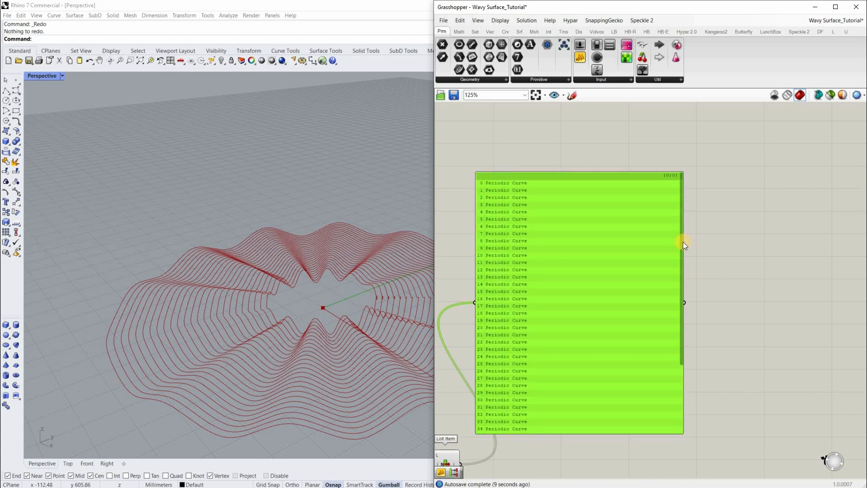
Examine the panel's full list of periodic curves and compare it with the neighbouring curve pairs in the Rhino viewport
left_click_drag(511, 440, 470, 452)
right_click_drag(470, 453, 612, 378)
scroll(587, 373, "down", 1)
scroll(586, 372, "down", 1)
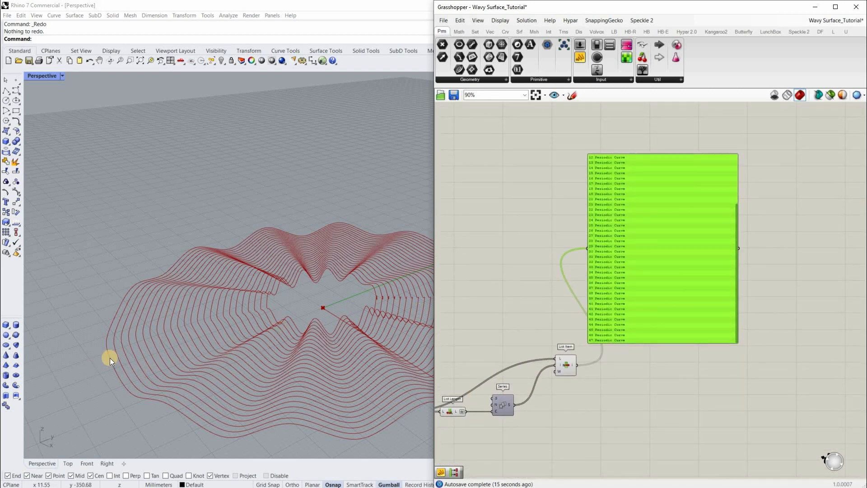
scroll(135, 358, "up", 5)
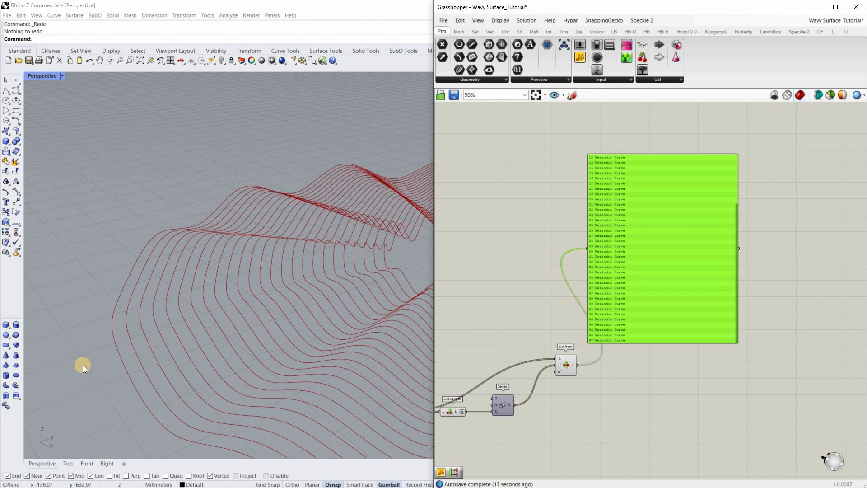
scroll(83, 361, "up", 3)
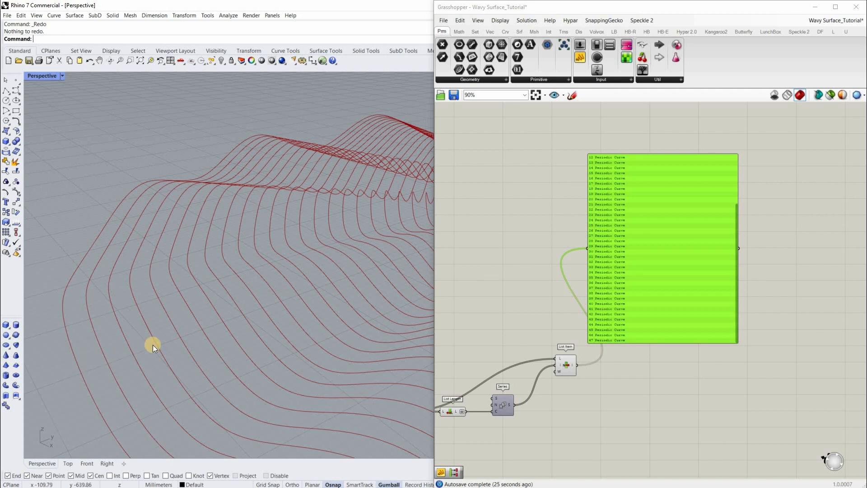
scroll(314, 305, "down", 3)
right_click_drag(314, 305, 282, 318, "shift")
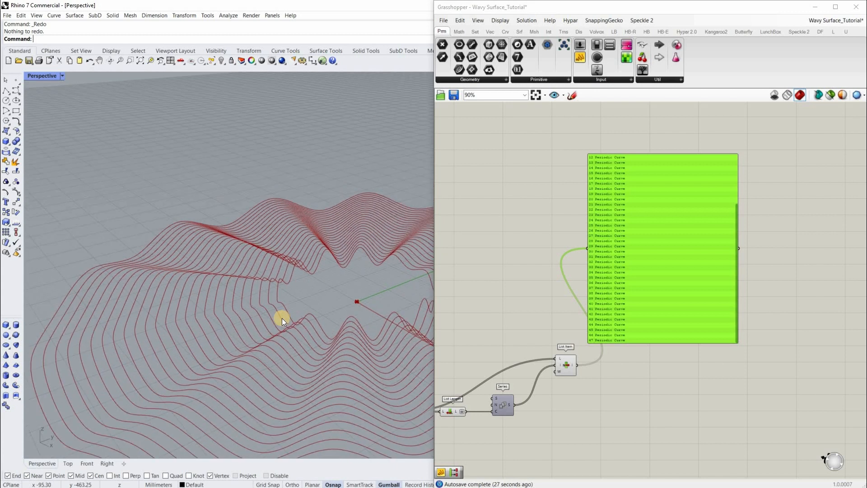
scroll(279, 318, "up", 5)
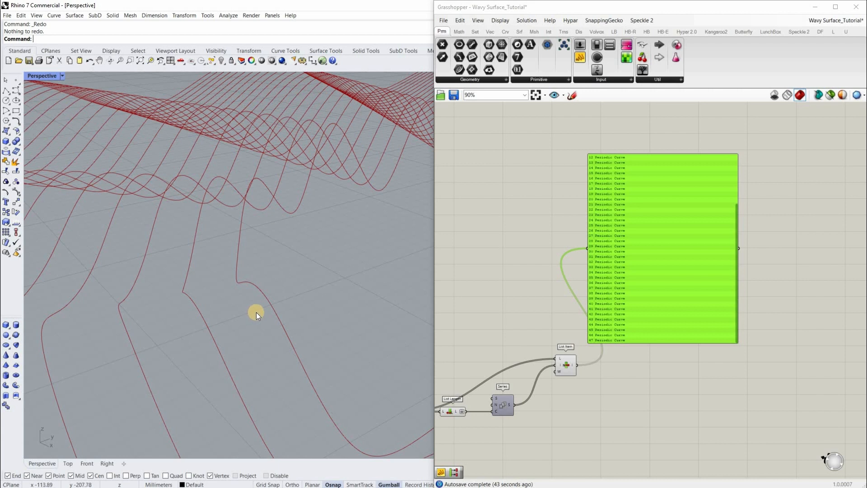
scroll(248, 331, "down", 10)
right_click_drag(261, 253, 266, 189, "shift")
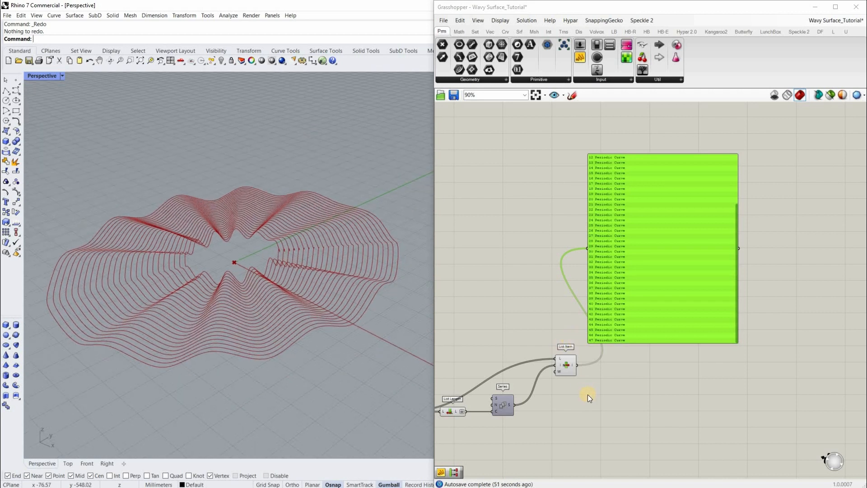
right_click_drag(589, 387, 593, 366)
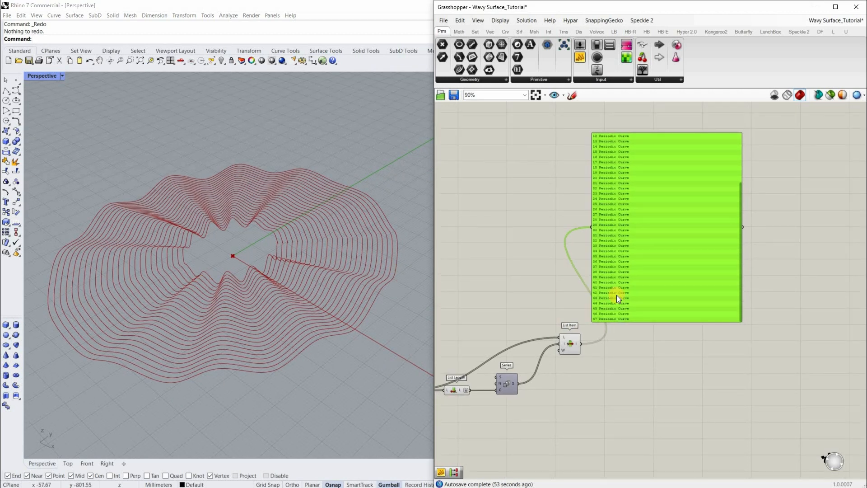
Add a Partition List component to the canvas beside the List Item component, below the panel
scroll(590, 366, "up", 2)
scroll(616, 341, "up", 3)
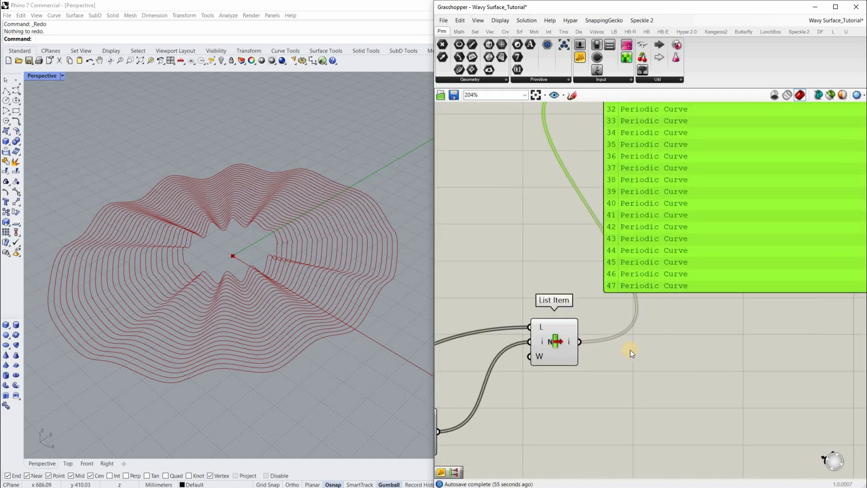
left_click(639, 341)
double_click(639, 341)
type("p")
type("t")
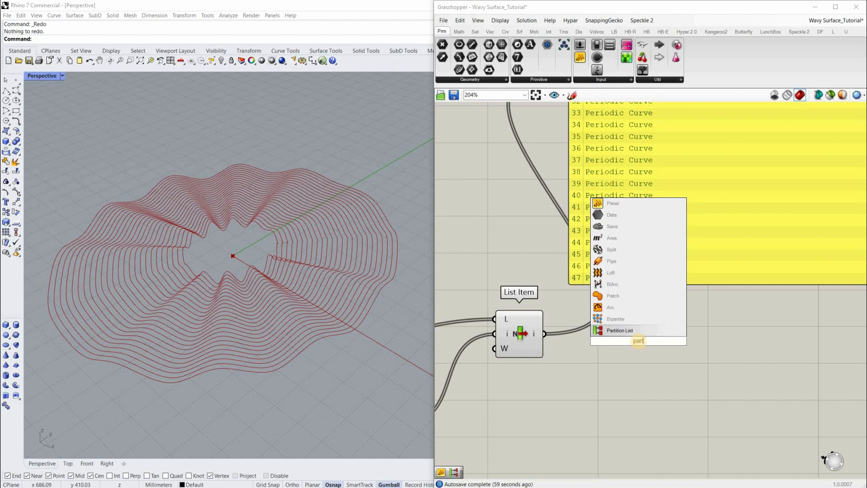
left_click(623, 334)
scroll(628, 336, "up", 1)
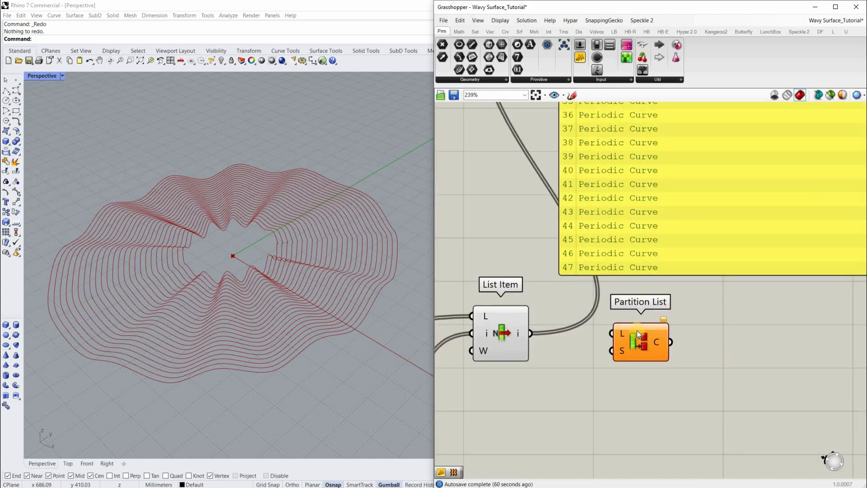
left_click_drag(626, 336, 642, 336)
Connect the List Item output to the Partition List's list (L) input
scroll(486, 401, "down", 3)
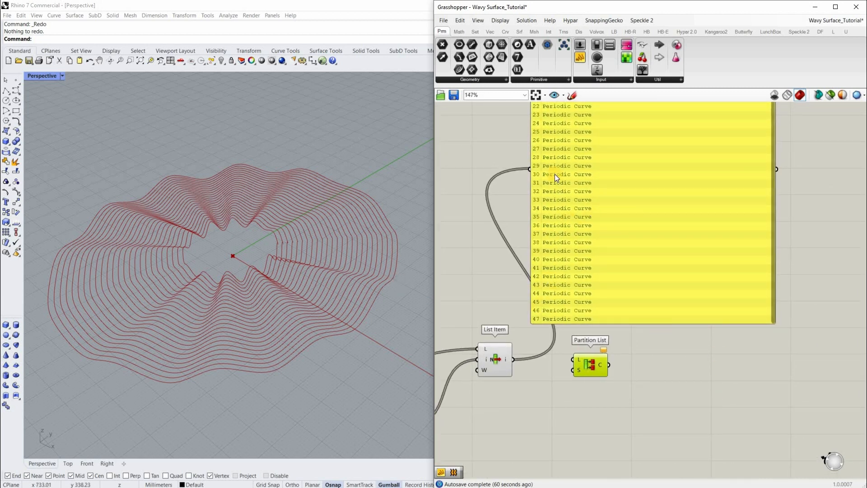
right_click_drag(555, 174, 537, 255)
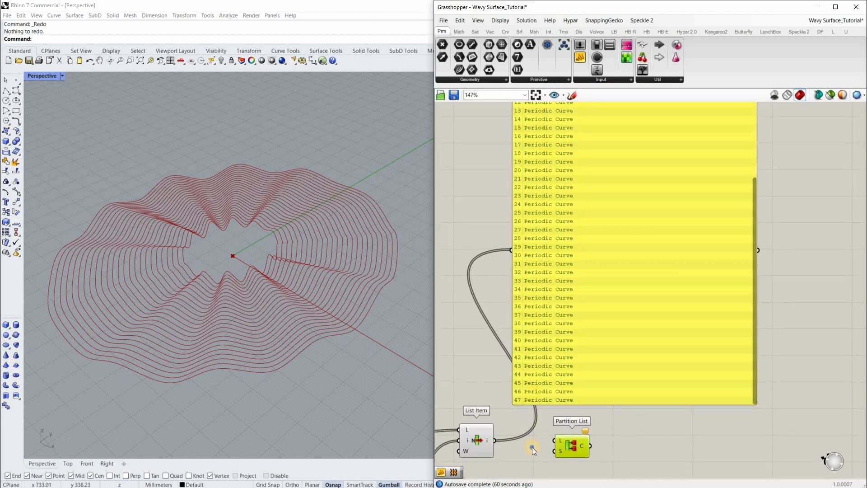
scroll(528, 395, "up", 1)
scroll(506, 388, "up", 1)
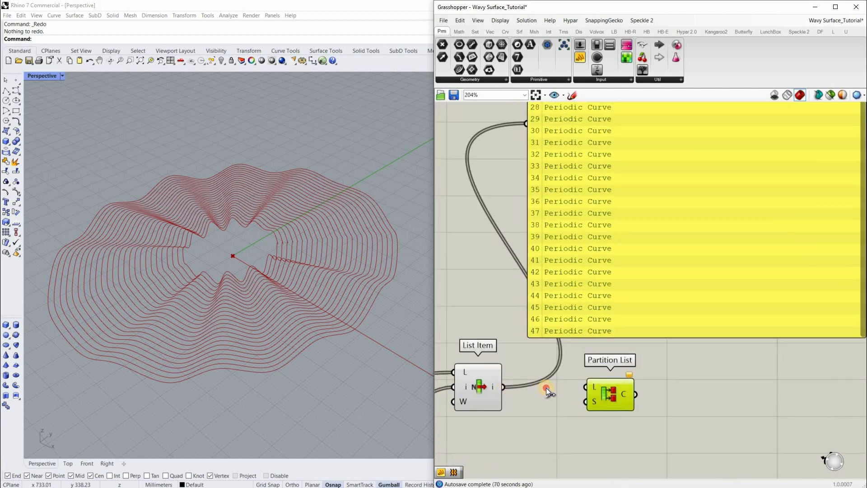
left_click_drag(583, 387, 586, 387)
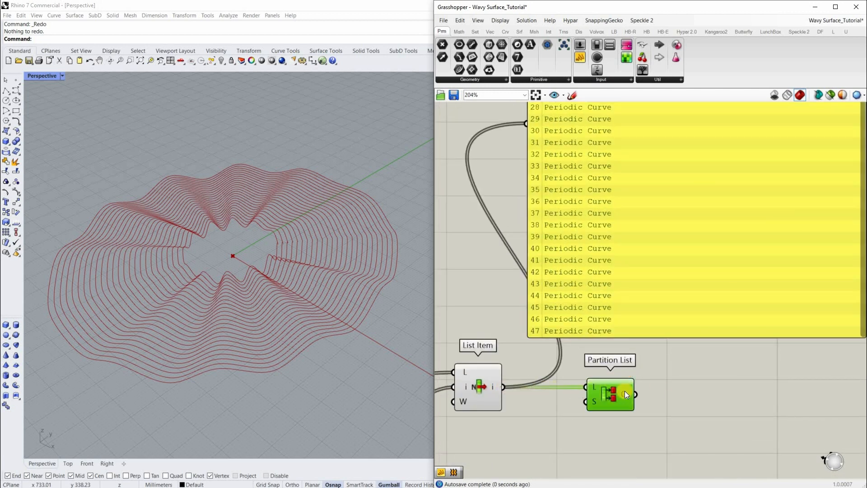
Feed the Partition List's C output into the panel in place of the List Item output and show the first branches
scroll(602, 413, "down", 3)
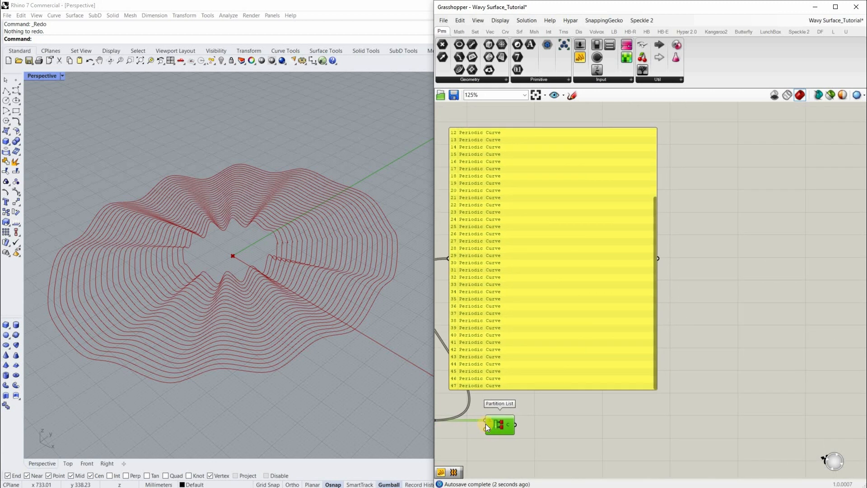
scroll(492, 421, "up", 5)
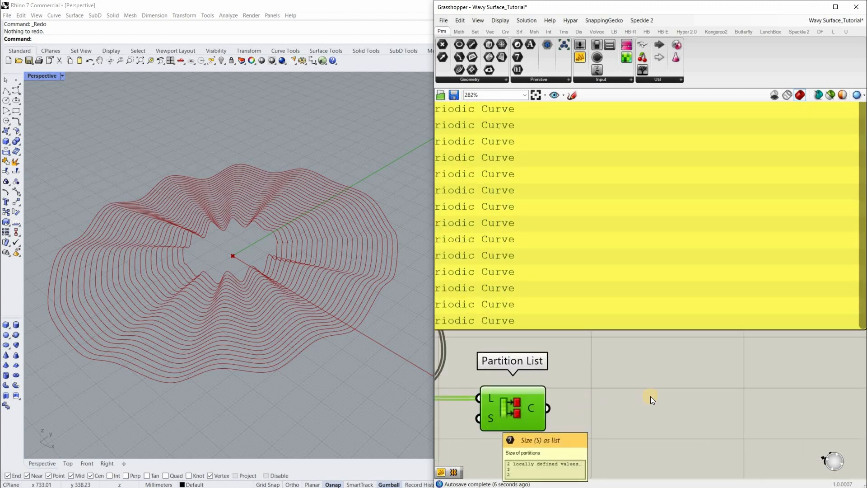
right_click_drag(643, 396, 649, 396)
right_click_drag(587, 412, 649, 406)
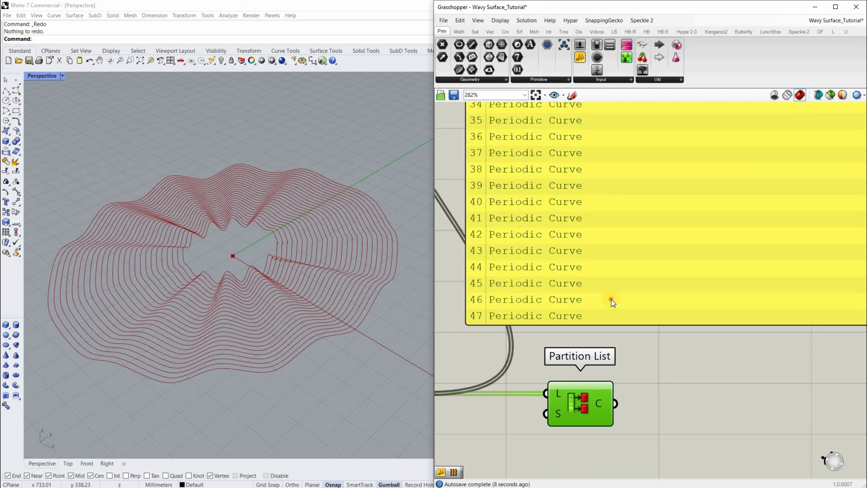
scroll(606, 444, "down", 6)
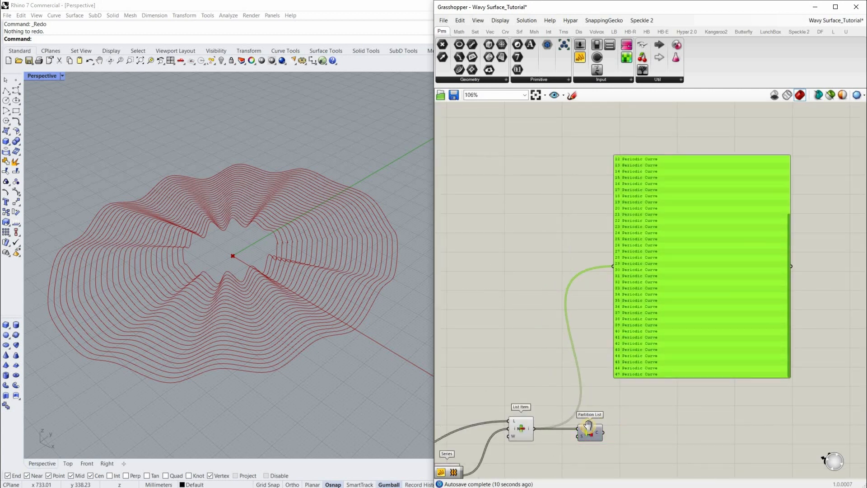
right_click_drag(611, 430, 563, 428)
left_click_drag(579, 266, 565, 428)
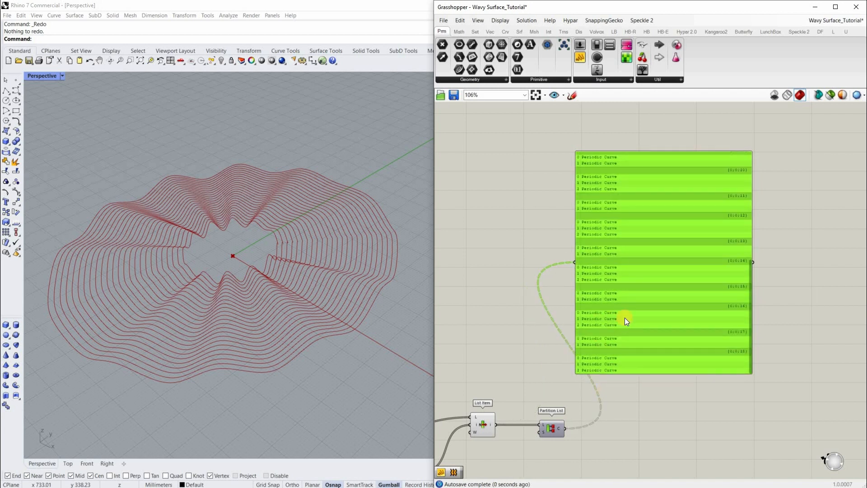
right_click_drag(625, 318, 617, 315)
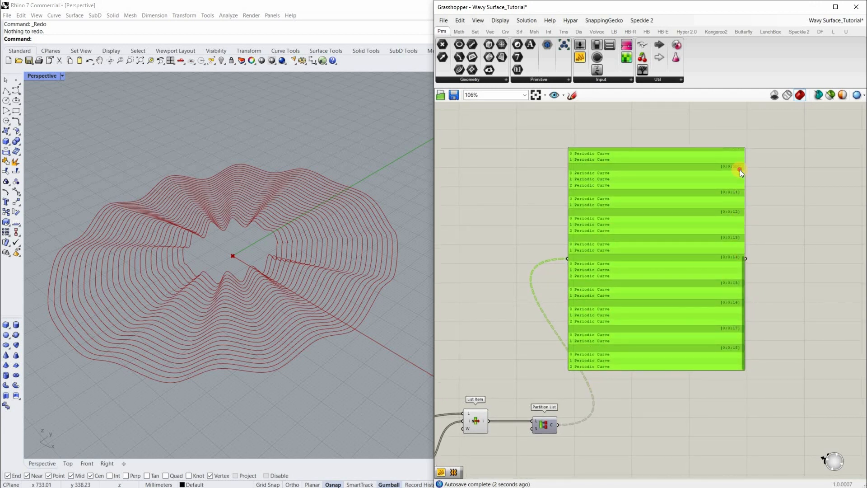
left_click(741, 151)
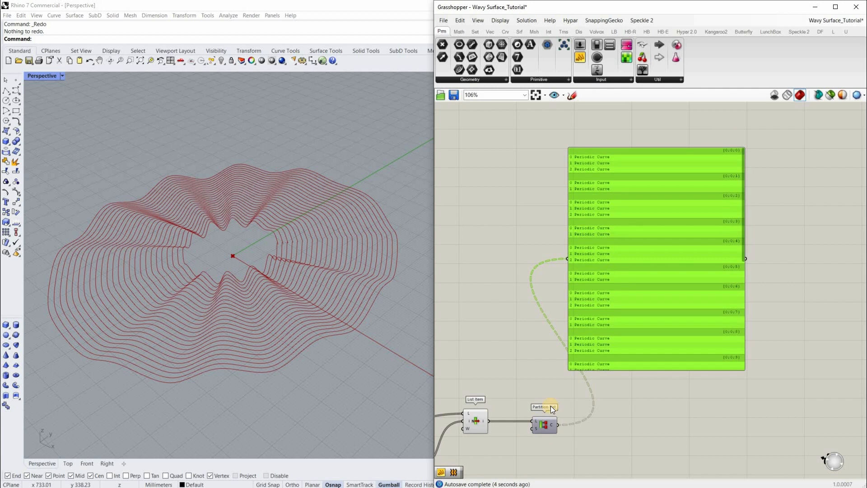
scroll(545, 391, "up", 8)
right_click(546, 392)
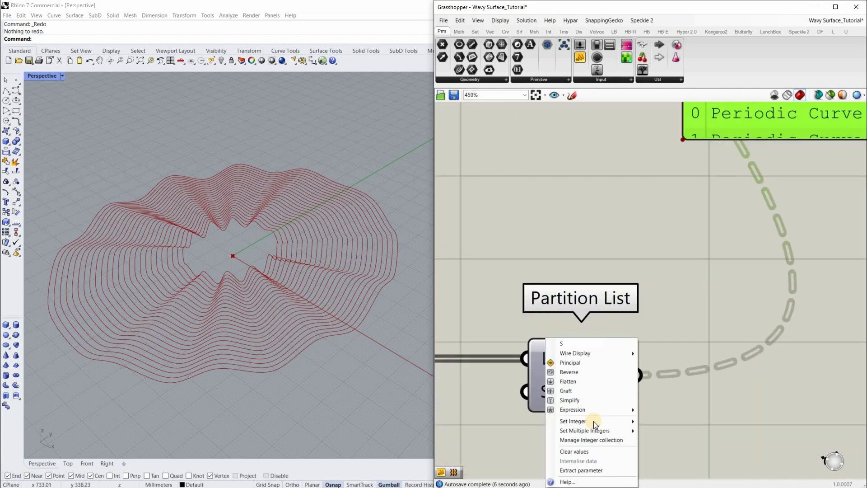
mouse_move(634, 420)
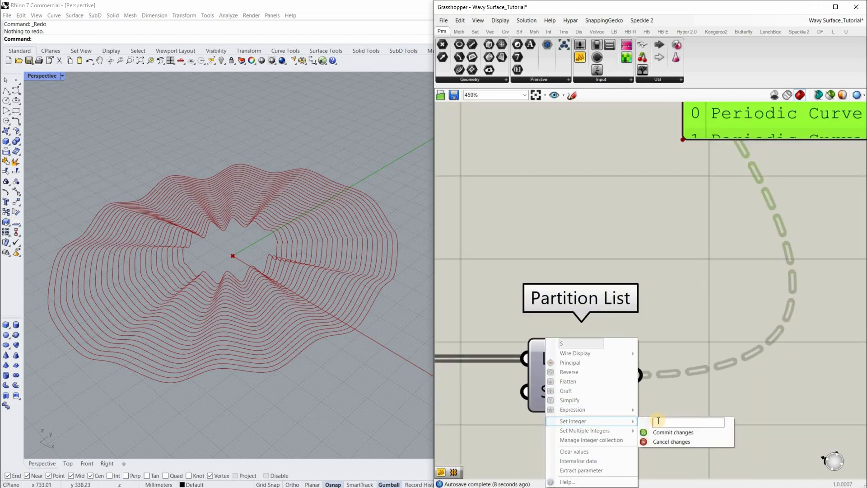
type("2")
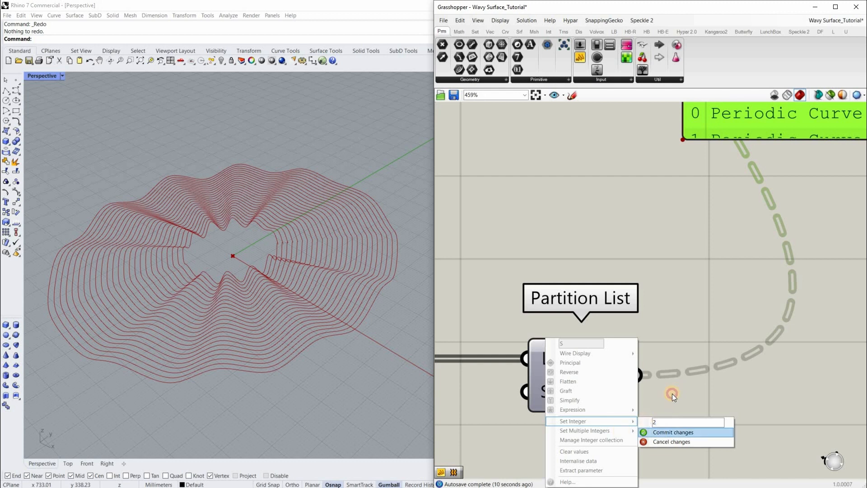
key("Return")
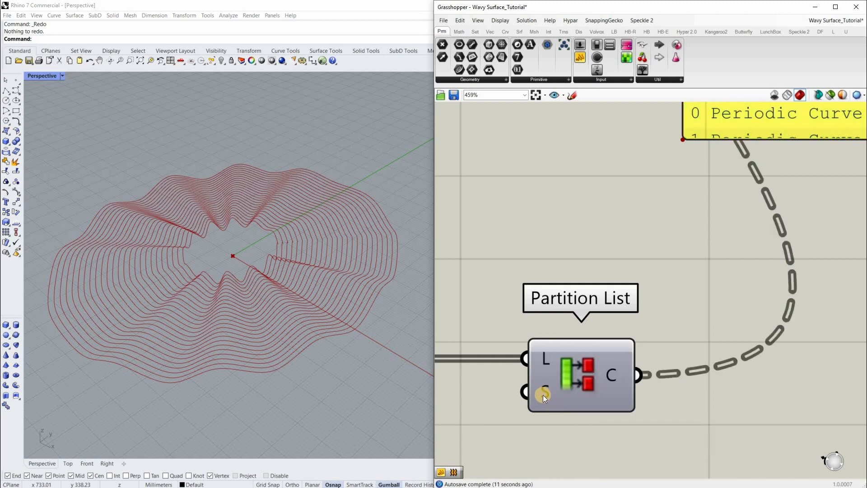
Set the Partition List's size (S) input to the single integer 2
right_click(597, 433)
mouse_move(598, 430)
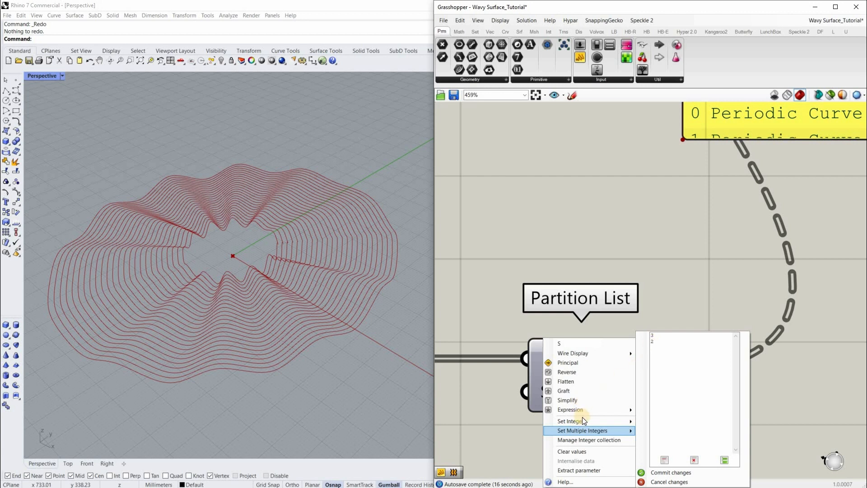
type("2")
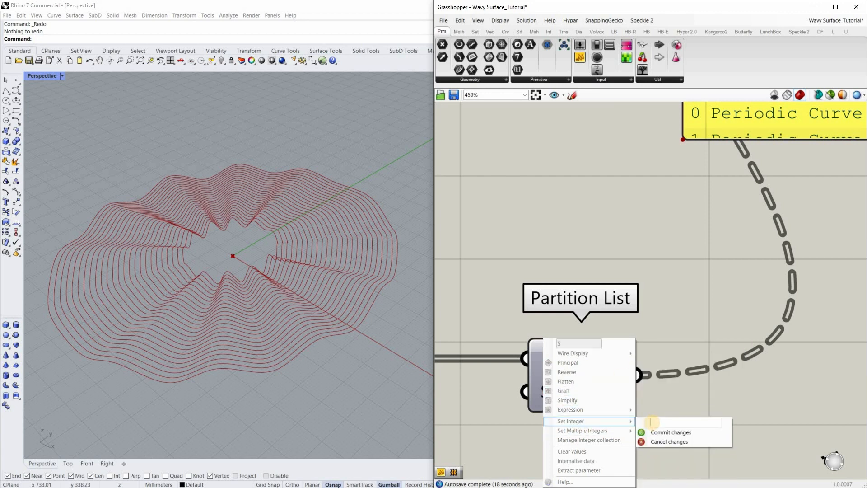
key("Return")
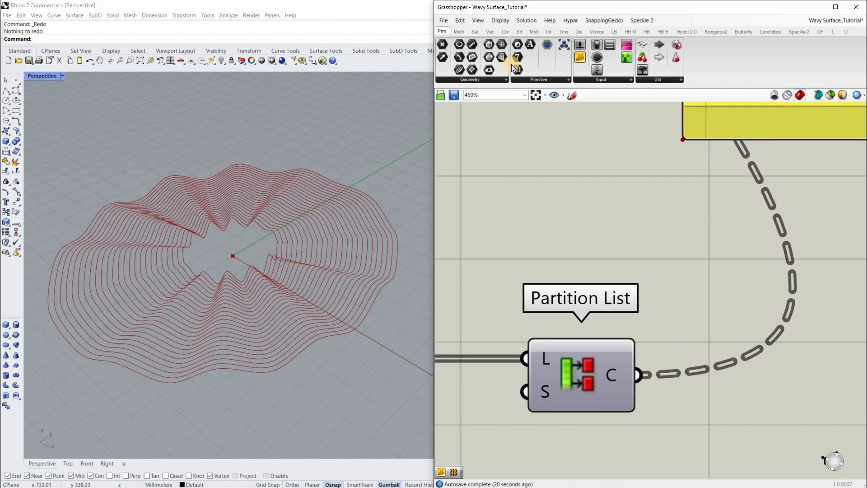
Examine the branches in the panel to check how the curves are grouped by the partition
scroll(613, 374, "down", 5)
right_click_drag(850, 169, 718, 287)
scroll(723, 262, "down", 2)
scroll(733, 219, "down", 2)
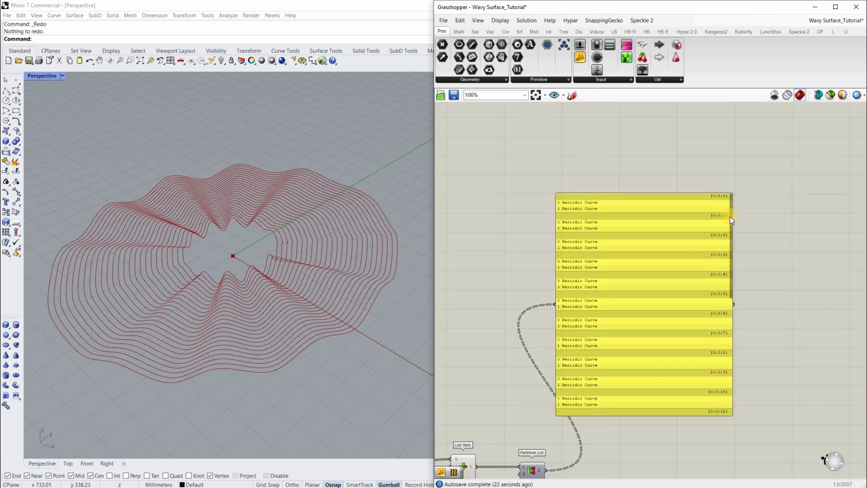
scroll(730, 218, "up", 1)
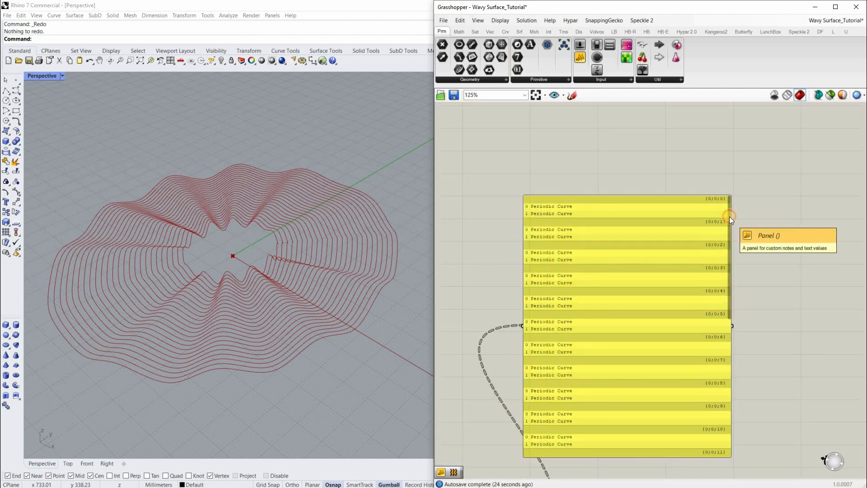
scroll(719, 313, "down", 10)
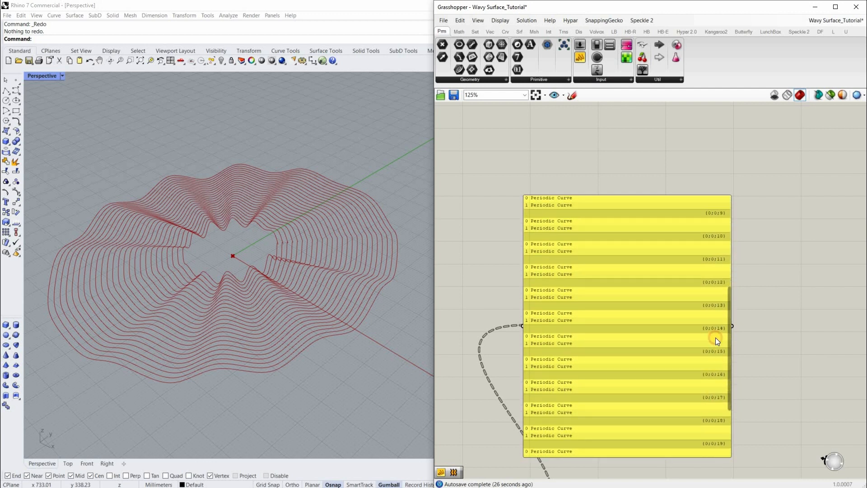
left_click_drag(720, 223, 619, 143)
scroll(575, 242, "down", 3)
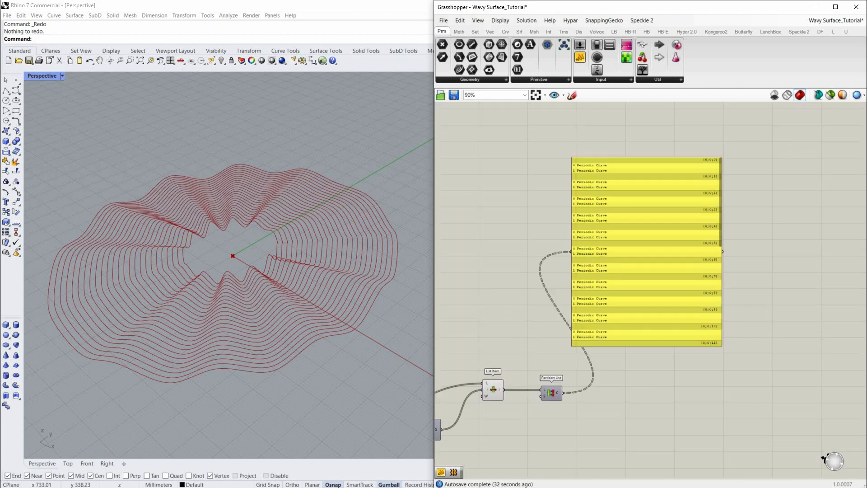
Add a Loft component to the canvas beside the Partition List component
right_click_drag(581, 363, 576, 343)
scroll(597, 367, "up", 2)
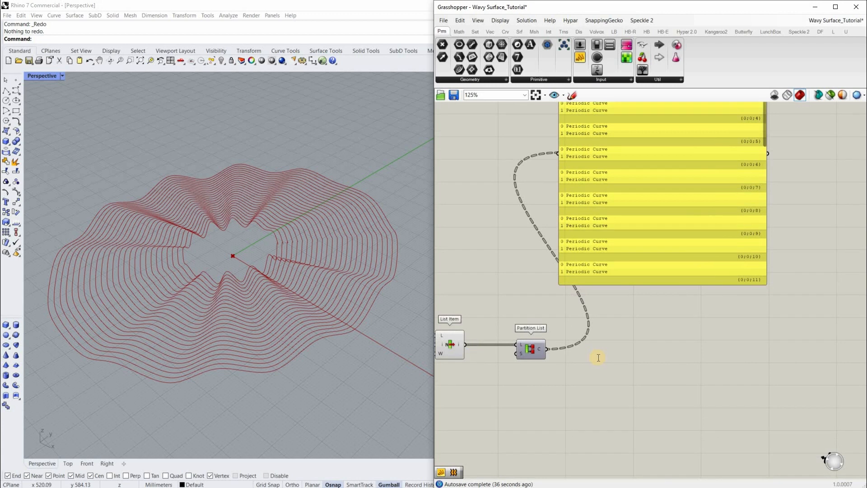
double_click(599, 358)
type("loft")
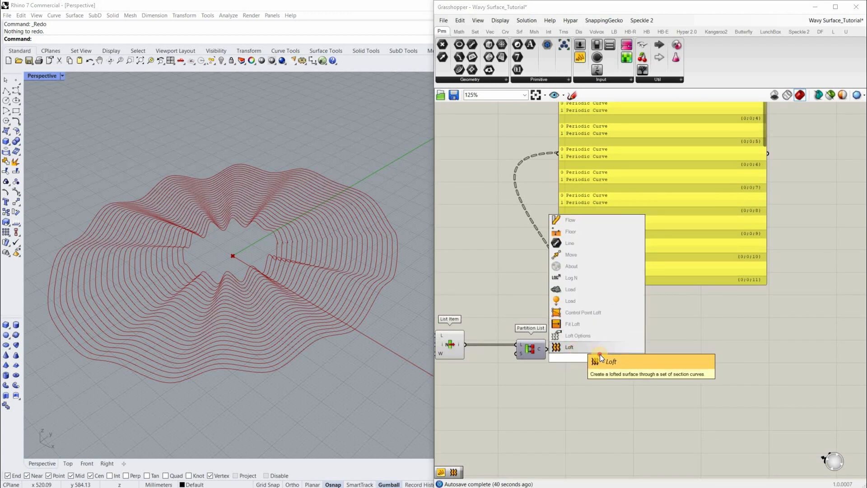
left_click(573, 347)
scroll(574, 372, "up", 5)
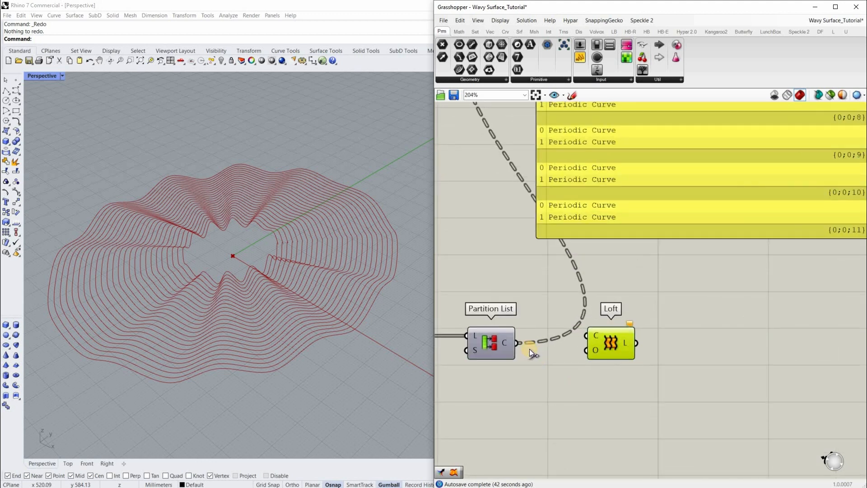
Feed the Partition List's C output into the Loft's C input and place the Loft beside the Partition List
left_click_drag(612, 335, 622, 333)
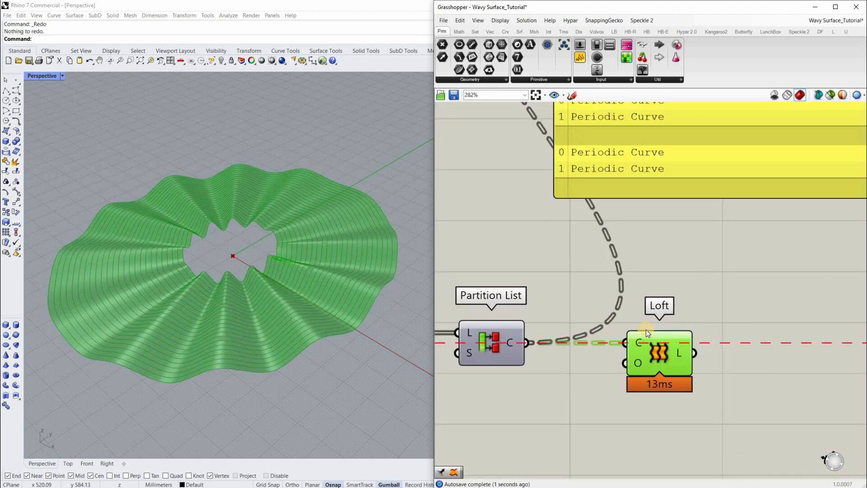
scroll(553, 403, "down", 1)
scroll(587, 388, "down", 2)
left_click(555, 402)
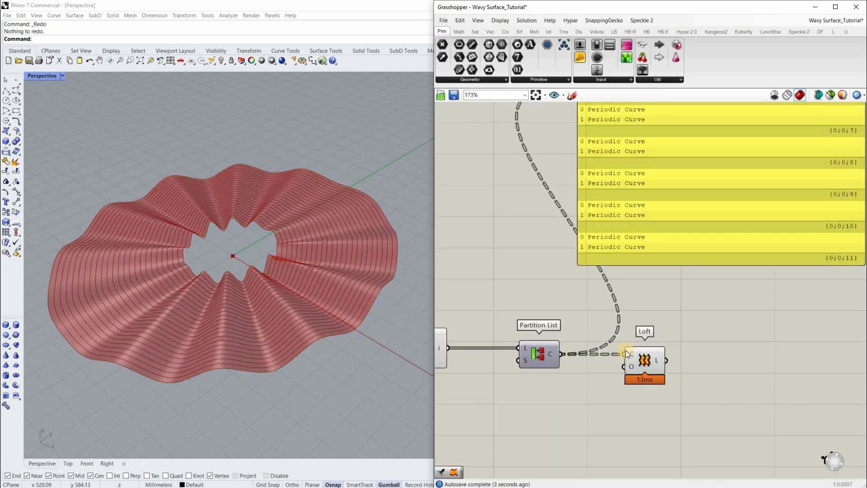
Examine the lofted wavy strips in the Rhino Perspective viewport, close up and as a whole
scroll(564, 389, "down", 5)
right_click_drag(553, 403, 622, 367)
scroll(68, 357, "up", 10)
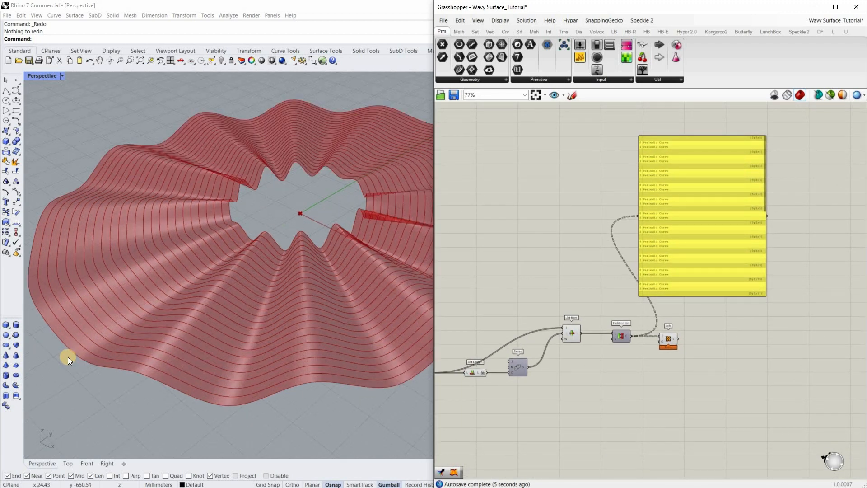
scroll(69, 359, "up", 3)
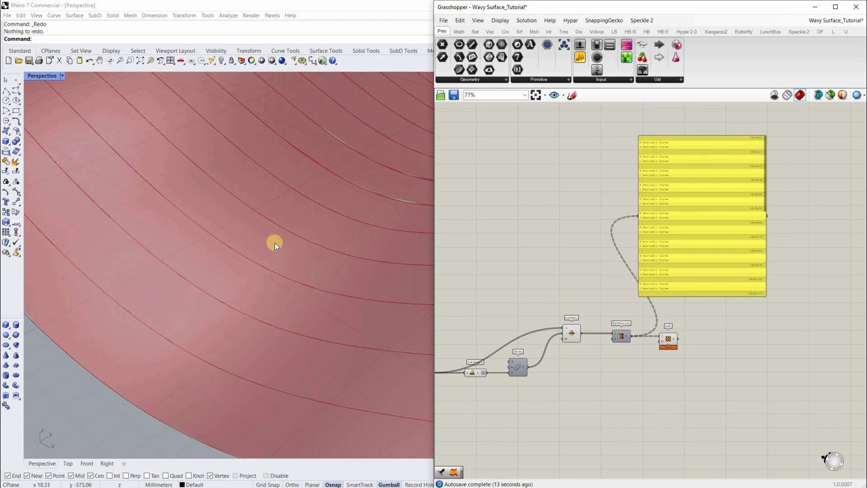
scroll(274, 244, "down", 12)
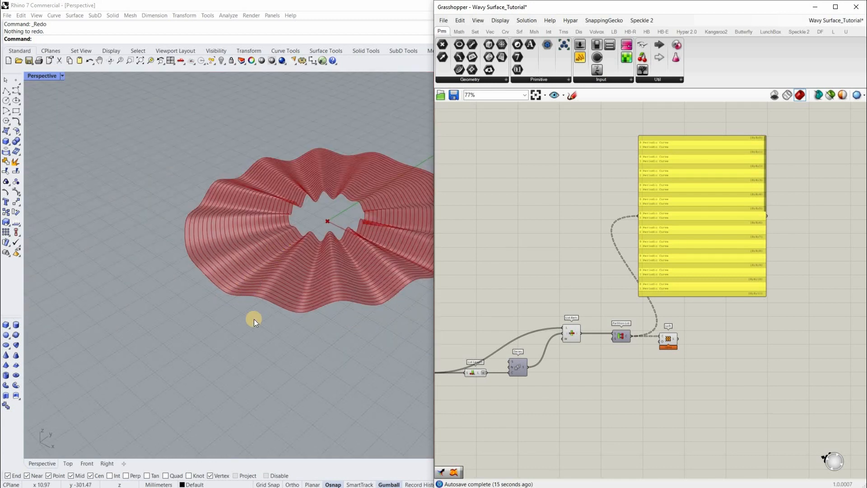
right_click_drag(314, 304, 261, 344, "shift")
scroll(261, 321, "up", 2)
Shift the panel aside and group the components from Duplicate Data through Loft
right_click_drag(602, 345, 590, 372)
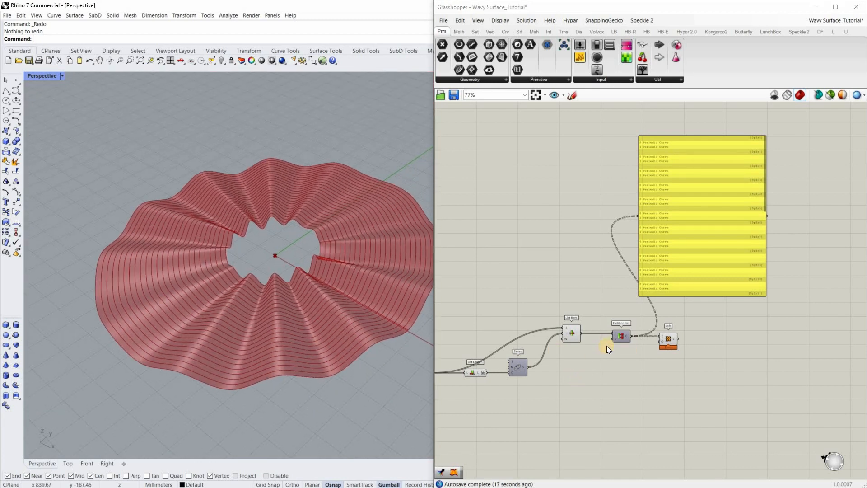
scroll(606, 345, "down", 3)
left_click_drag(681, 274, 707, 251)
scroll(603, 347, "up", 1)
right_click_drag(492, 358, 573, 344)
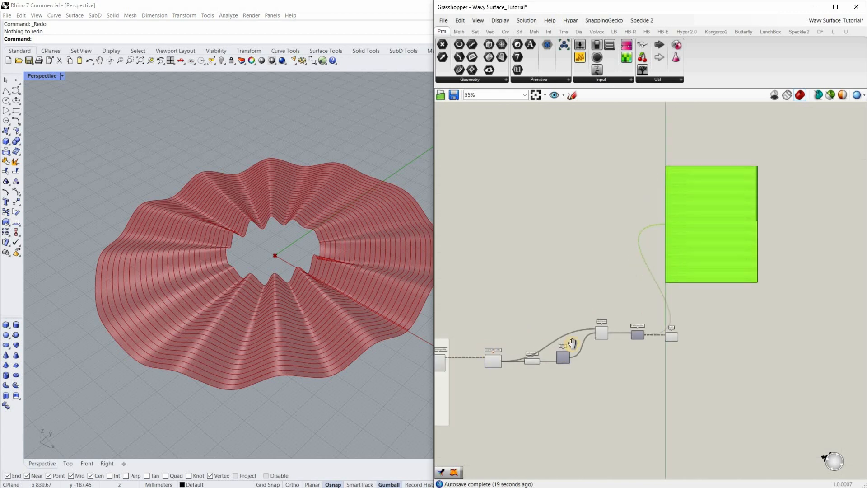
left_click_drag(703, 305, 484, 378)
key("ctrl+g")
scroll(513, 234, "up", 5)
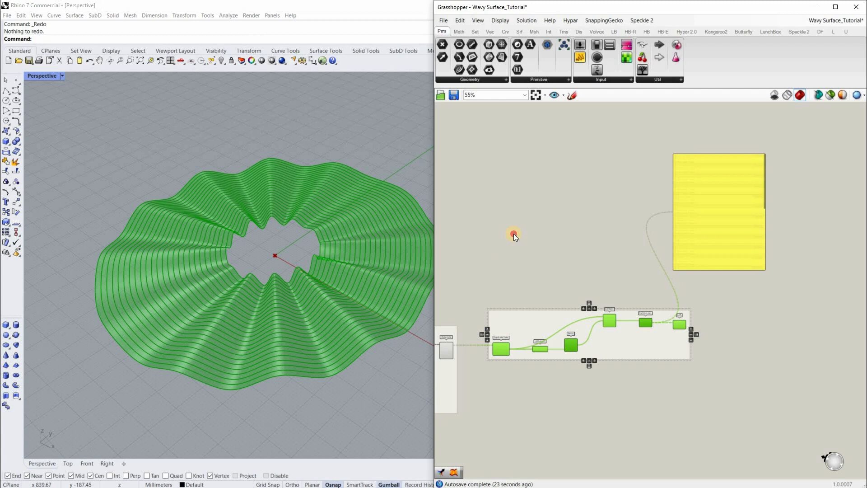
Copy the "Create Sine Wave Curves" label onto the new group around the Duplicate Data to Loft components
right_click_drag(499, 229, 511, 232)
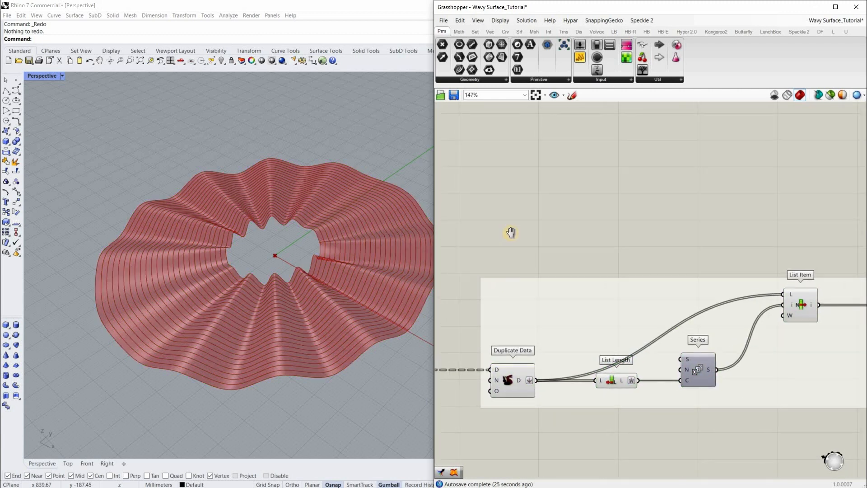
scroll(500, 299, "down", 5)
right_click_drag(471, 293, 544, 279)
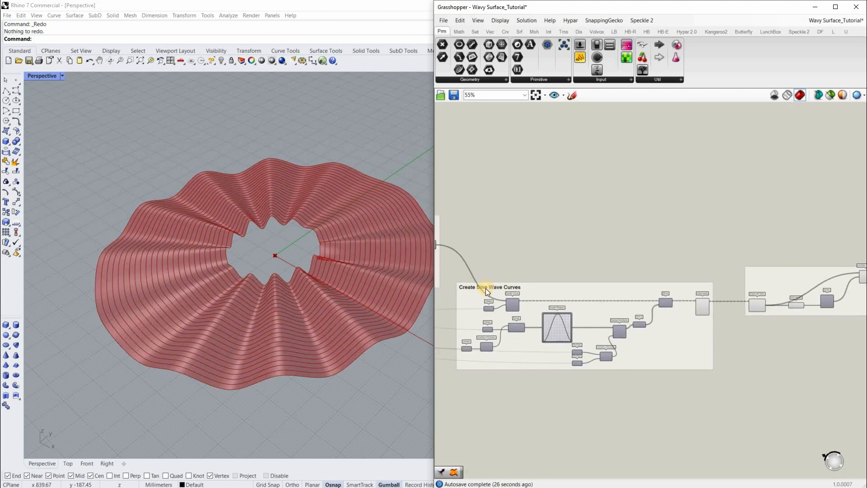
left_click_drag(488, 288, 775, 273, "alt")
right_click_drag(734, 285, 587, 253)
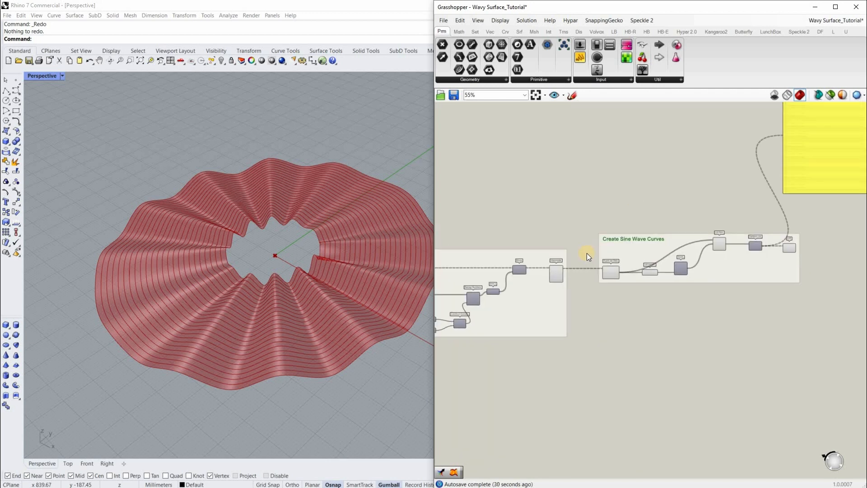
Change the copied label's text to "Create Split Surfaces"
scroll(587, 252, "up", 5)
double_click(613, 219)
left_click(612, 213)
right_click(607, 215)
left_click_drag(602, 211, 553, 212)
type("Split")
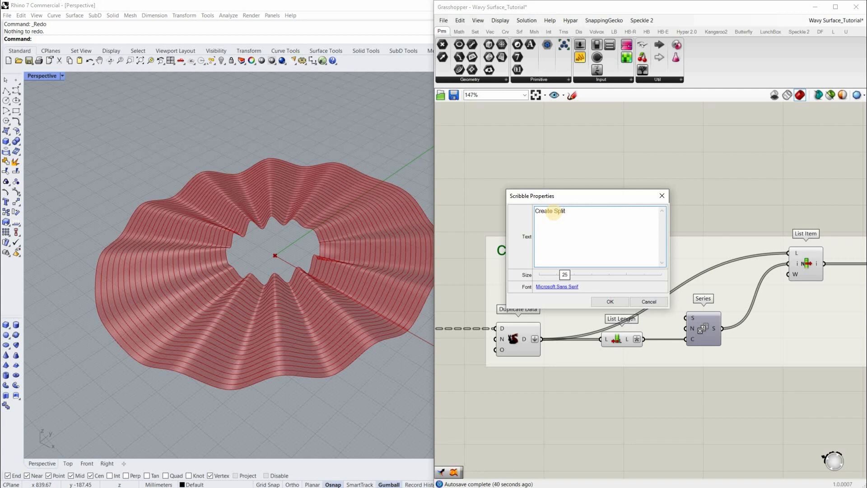
type(" Surfaces")
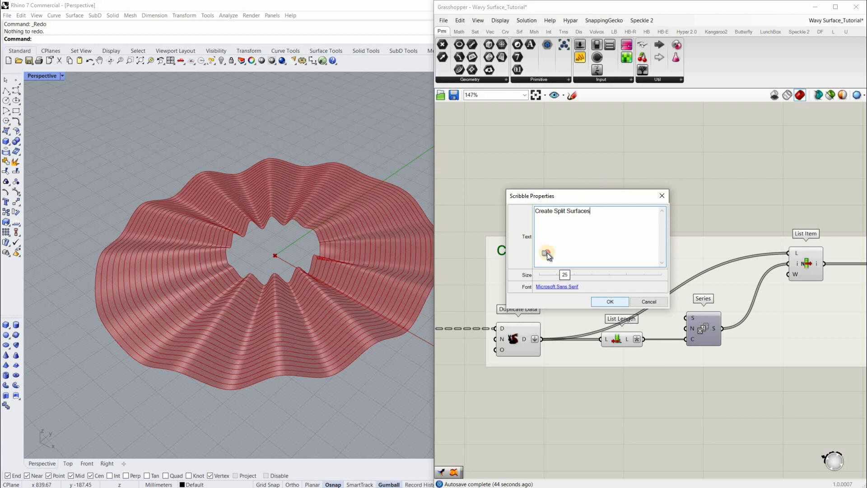
left_click(610, 302)
left_click_drag(607, 180, 532, 273)
right_click(532, 273)
left_click(565, 218)
scroll(561, 250, "down", 4)
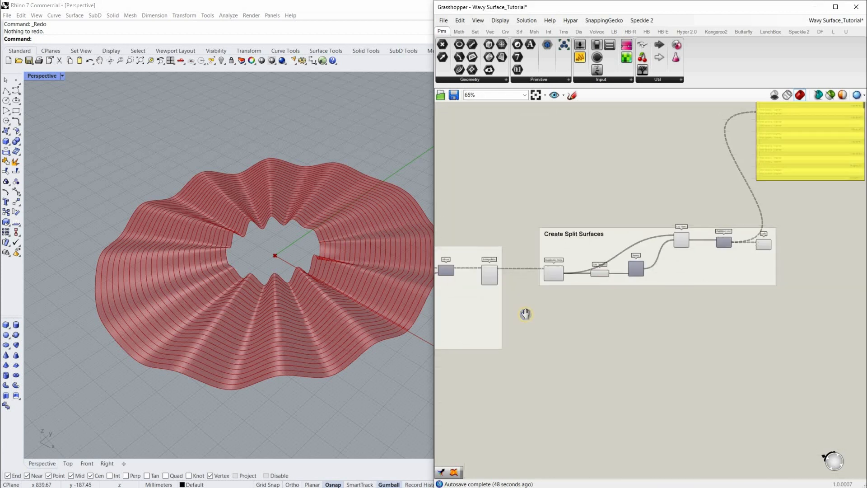
Feed the Loft's L output into the panel in place of the Partition List output to list the lofted surfaces
scroll(443, 255, "up", 2)
mouse_move(274, 294)
right_mouse_down()
mouse_move(276, 313)
mouse_move(274, 301)
right_mouse_up()
scroll(209, 311, "up", 2)
right_click_drag(281, 349, 197, 387)
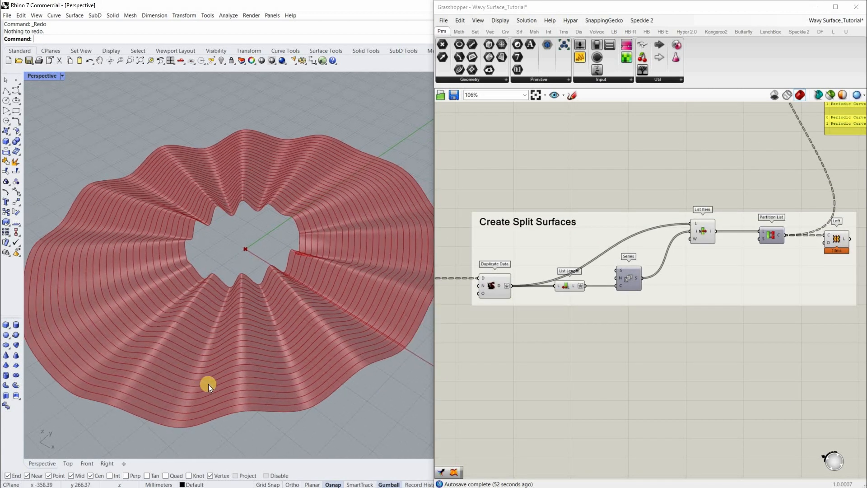
right_click_drag(233, 344, 208, 306)
right_click_drag(673, 280, 596, 381)
left_click_drag(543, 231, 544, 231)
left_click_drag(595, 223, 640, 283)
scroll(611, 224, "up", 3)
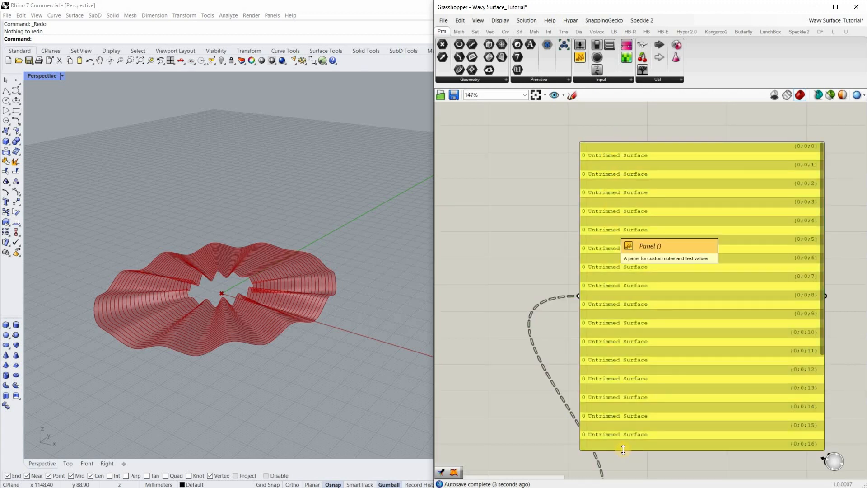
scroll(563, 389, "down", 3)
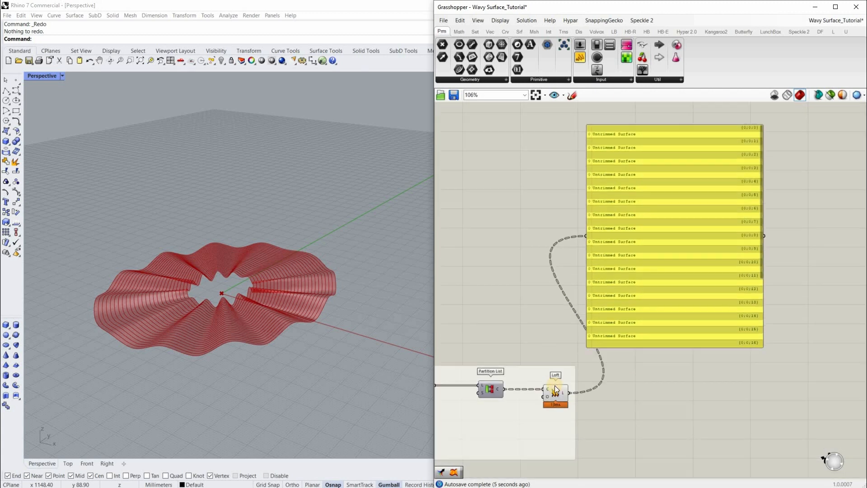
Flatten the Loft's L output and inspect the resulting surface list in the panel
scroll(555, 386, "up", 4)
right_click(555, 385)
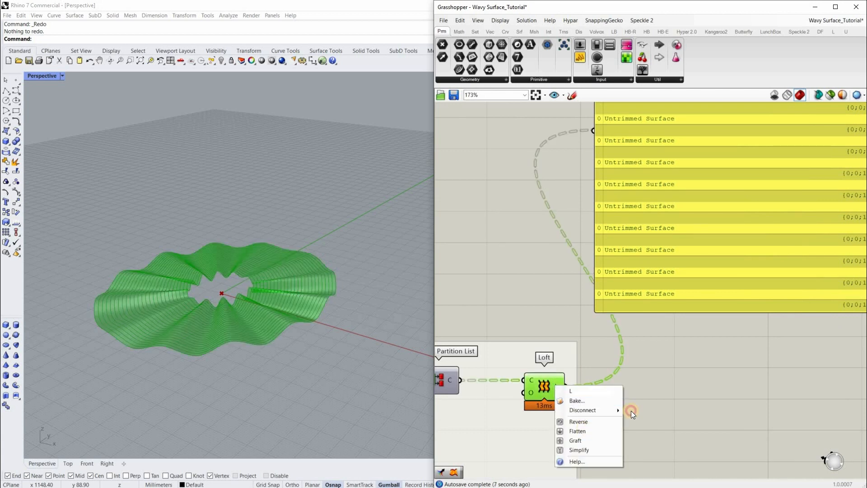
left_click(584, 430)
left_click(647, 428)
right_click_drag(646, 149, 624, 275)
scroll(632, 271, "down", 3)
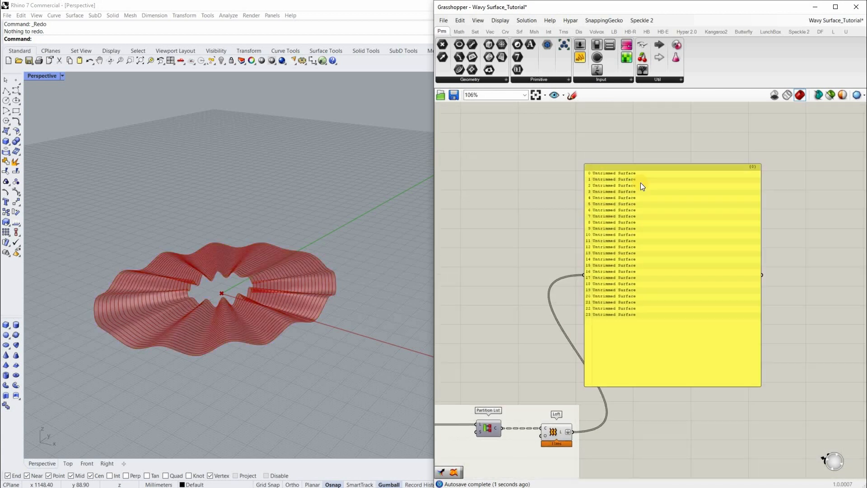
scroll(651, 222, "up", 2)
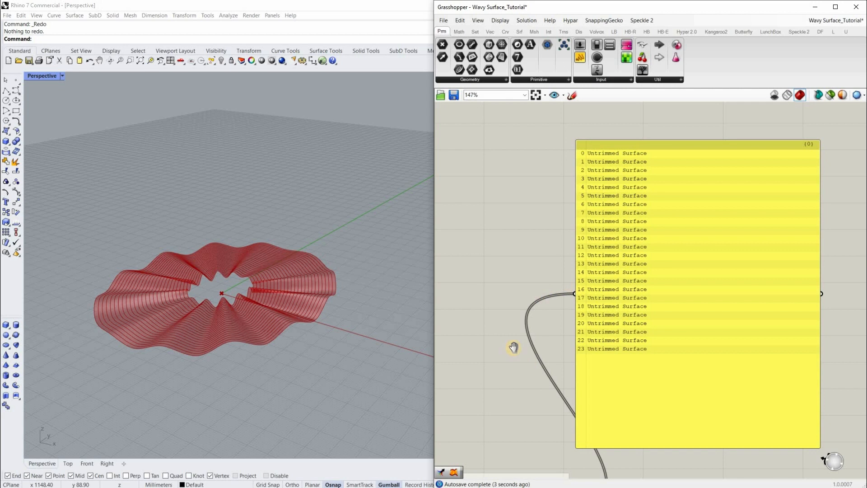
left_click(601, 321)
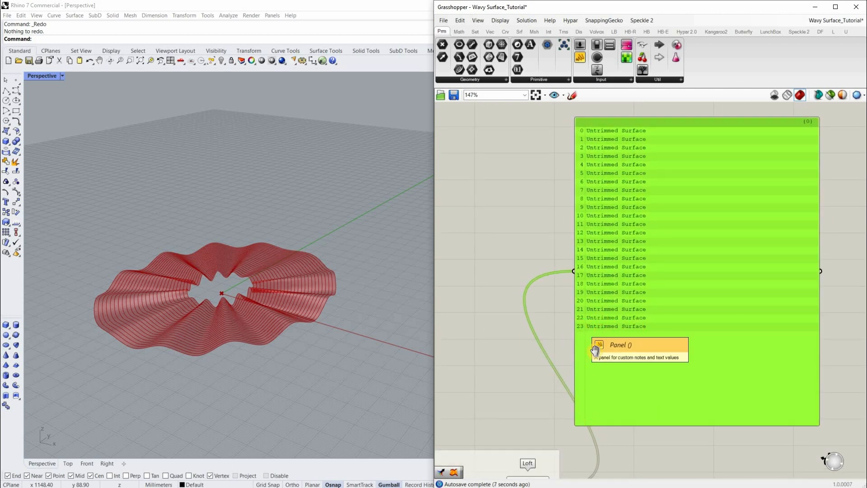
Examine the Loft component's flattened output and its connections to the Partition List and the panel
scroll(575, 411, "down", 3)
right_click_drag(582, 465, 592, 393)
scroll(590, 402, "up", 3)
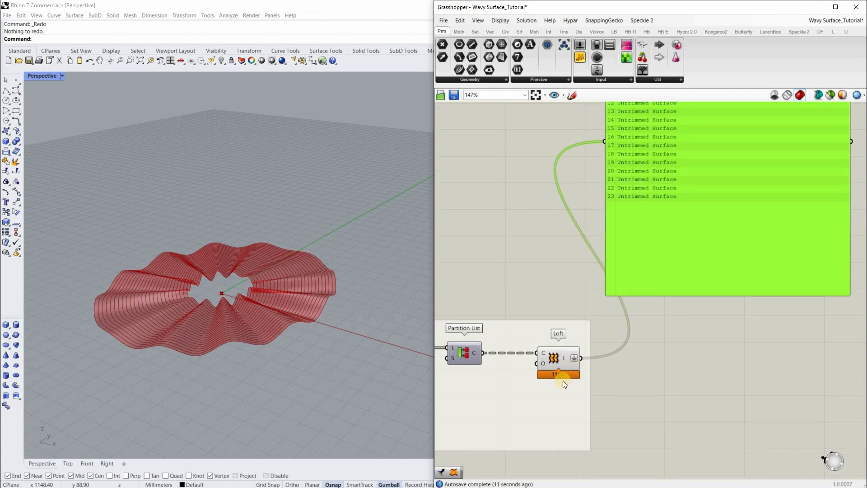
scroll(590, 353, "up", 5)
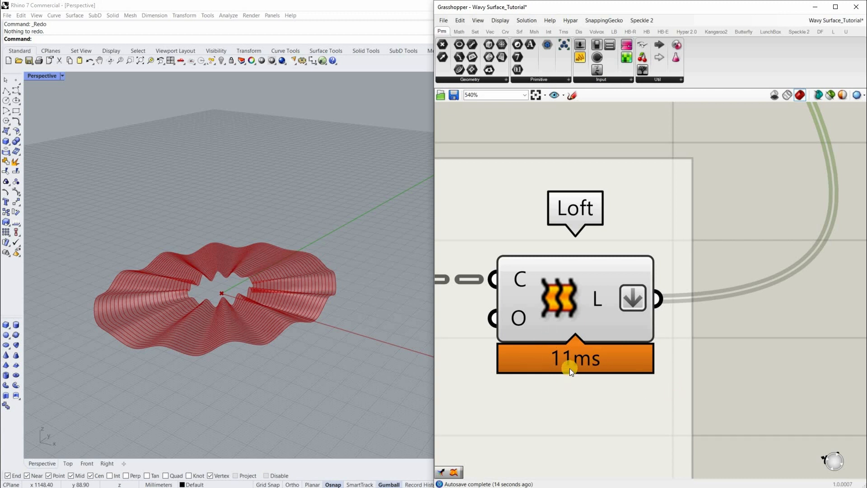
scroll(597, 288, "up", 1)
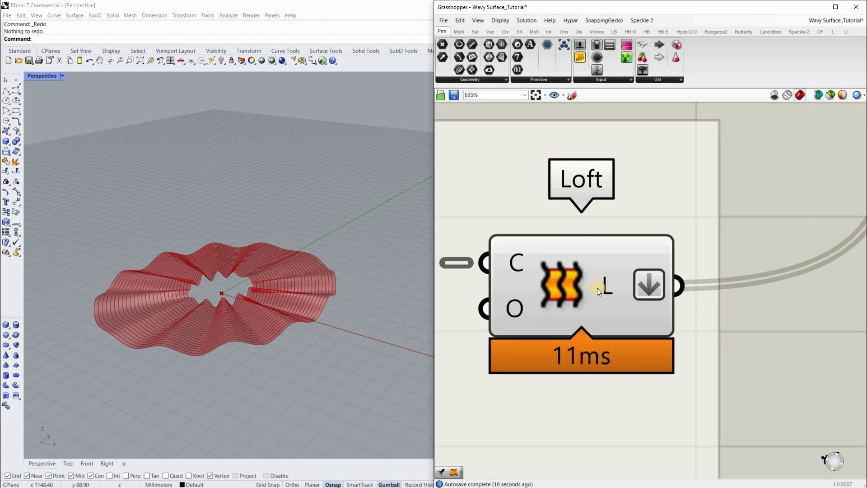
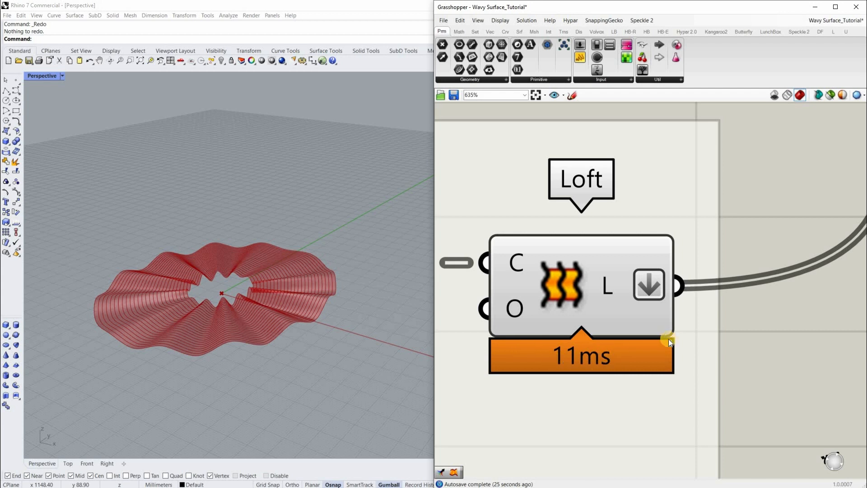
scroll(654, 334, "down", 10)
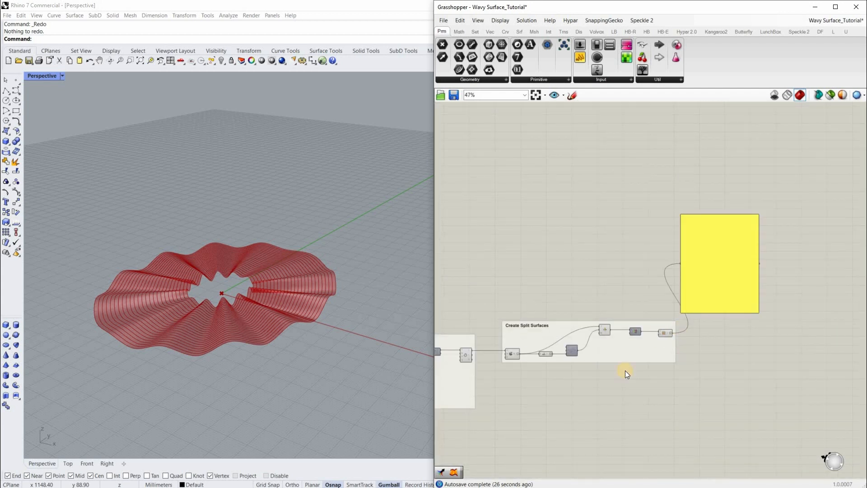
scroll(622, 314, "up", 8)
scroll(637, 305, "down", 2)
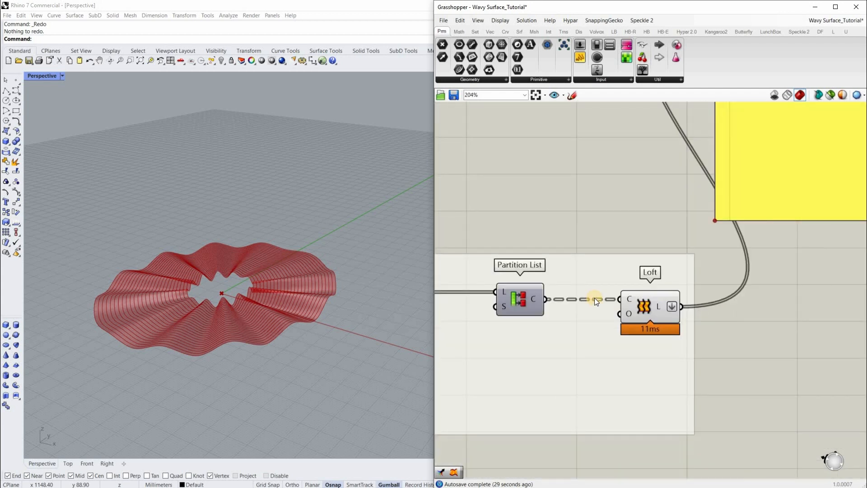
scroll(595, 297, "up", 2)
scroll(624, 327, "down", 1)
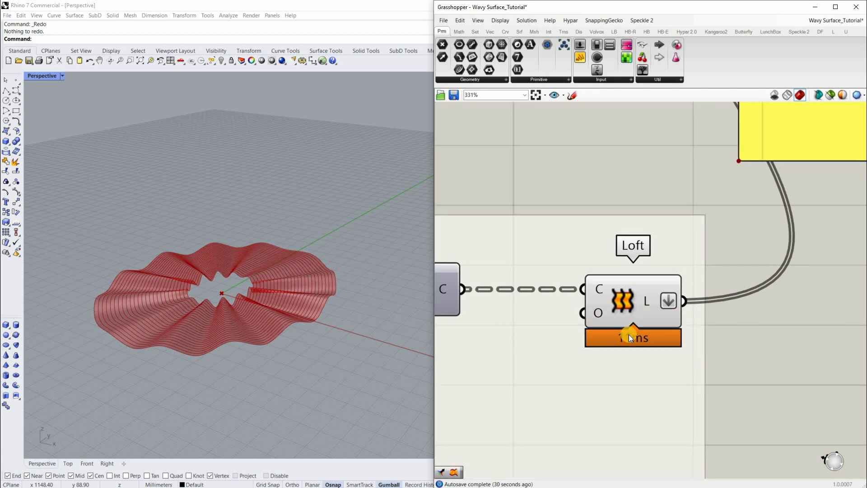
scroll(633, 310, "down", 2)
right_click_drag(657, 300, 649, 308)
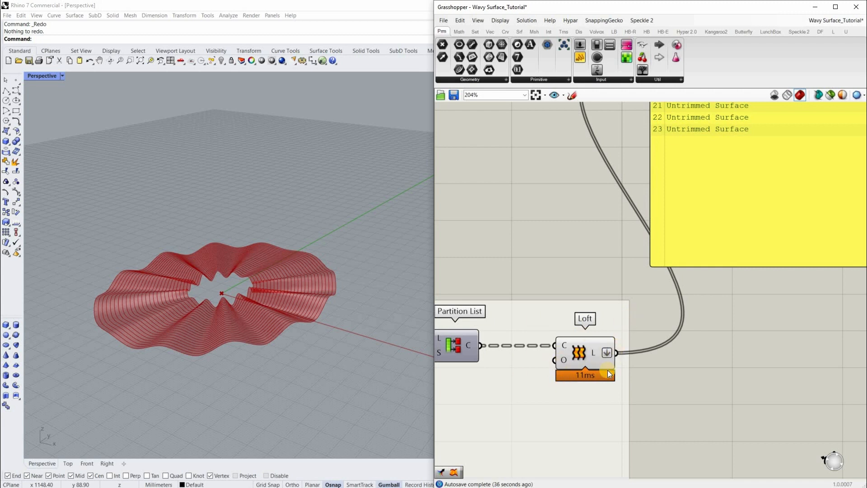
Review the definition across the Create Sine Wave Curves and Create Split Surfaces groups, ending at the Loft component
scroll(597, 361, "down", 4)
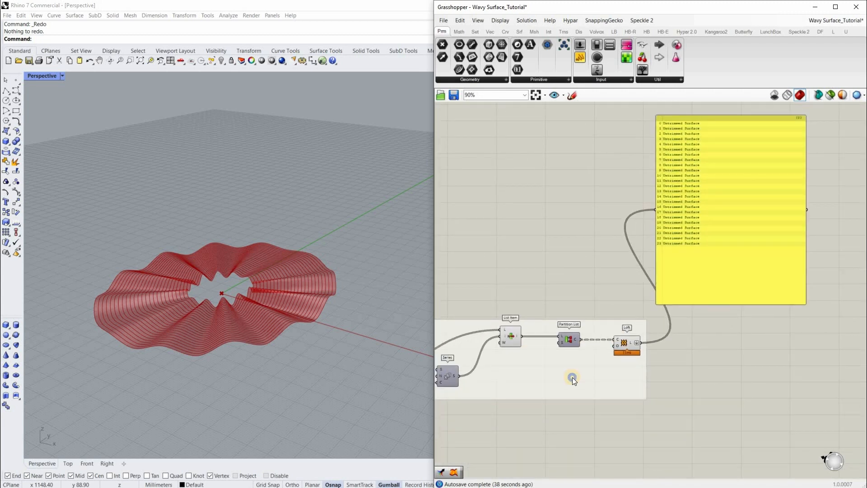
scroll(587, 373, "down", 4)
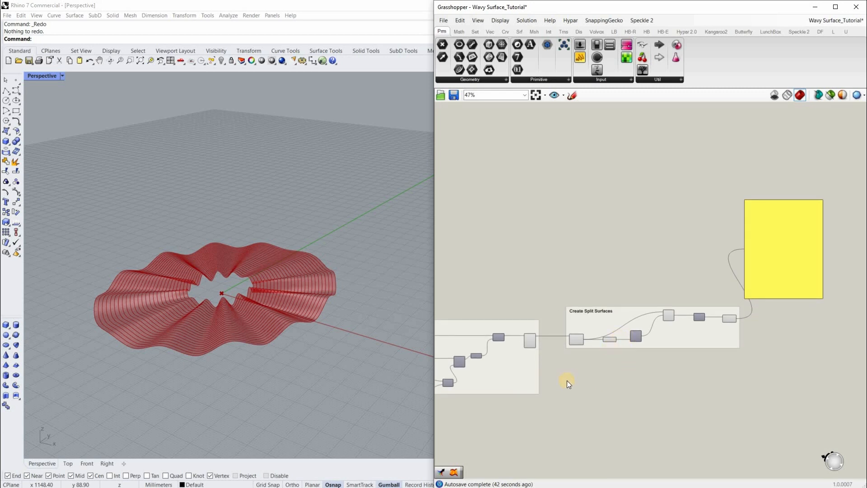
right_click_drag(578, 388, 610, 389)
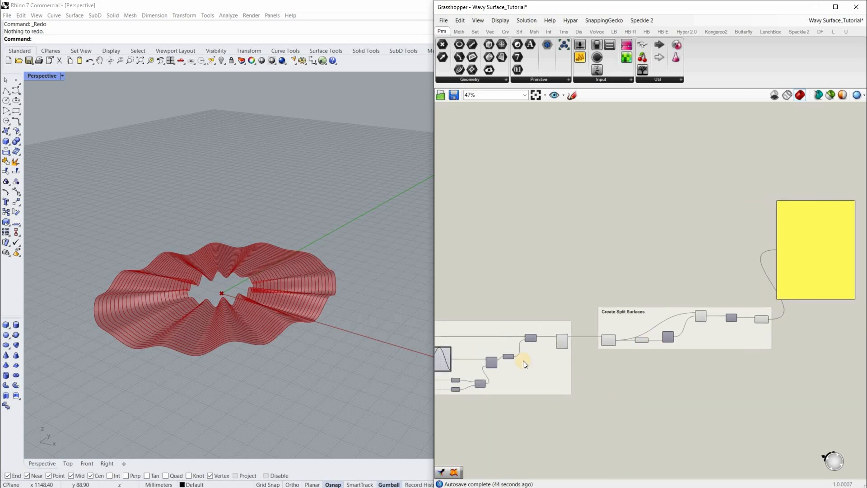
right_click_drag(523, 361, 593, 356)
scroll(595, 375, "down", 4)
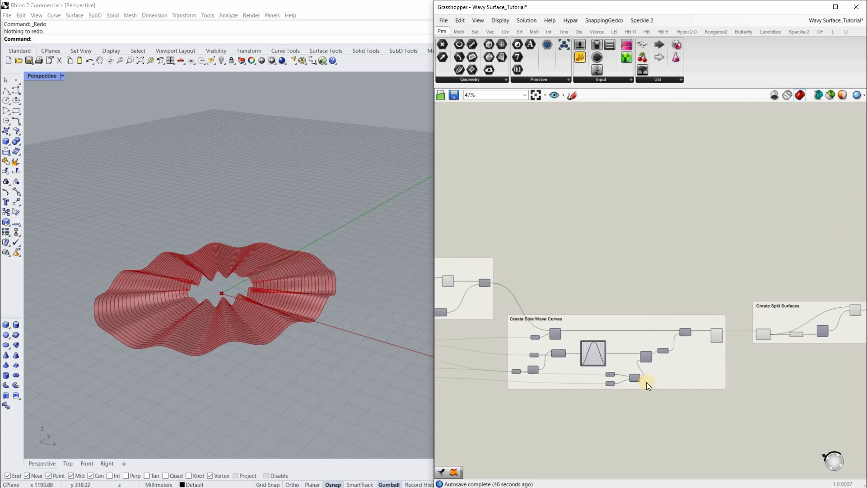
scroll(808, 335, "up", 10)
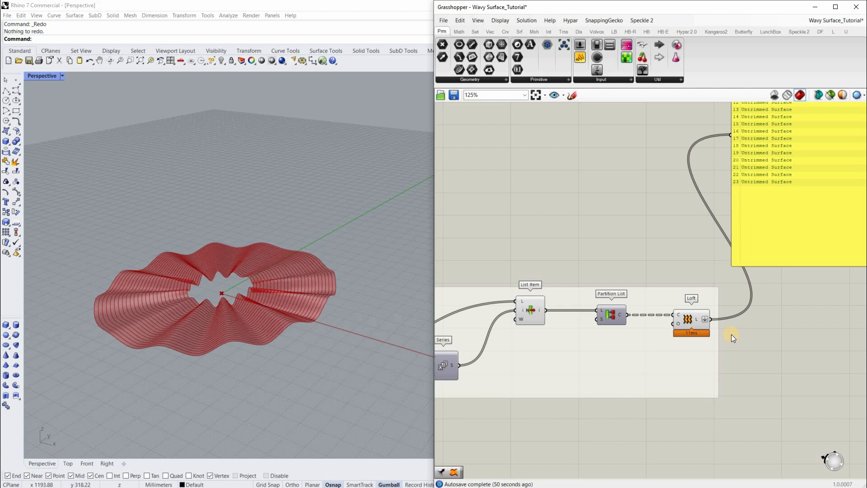
scroll(694, 349, "up", 6)
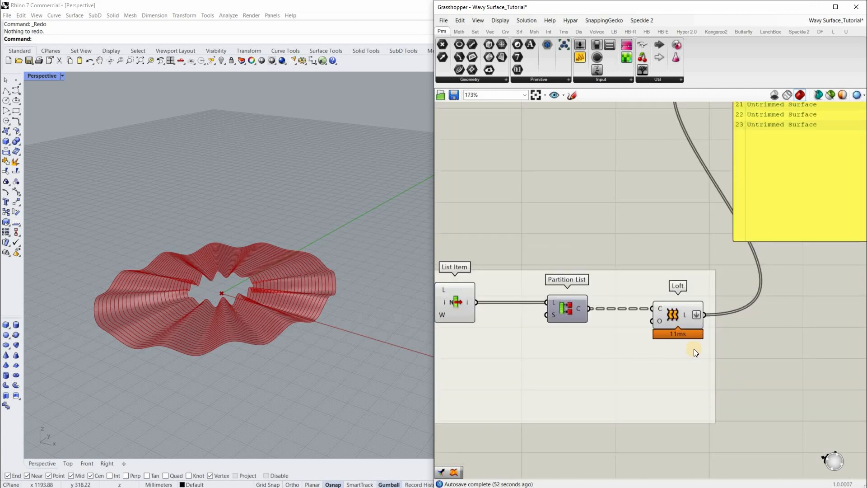
Remove the panel listing the lofted surfaces from the Loft's L output
right_click_drag(651, 301, 638, 276)
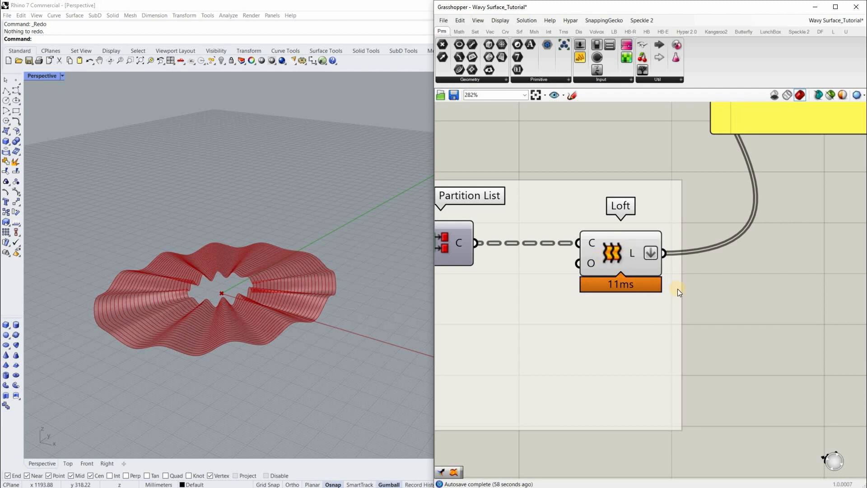
scroll(660, 314, "down", 4)
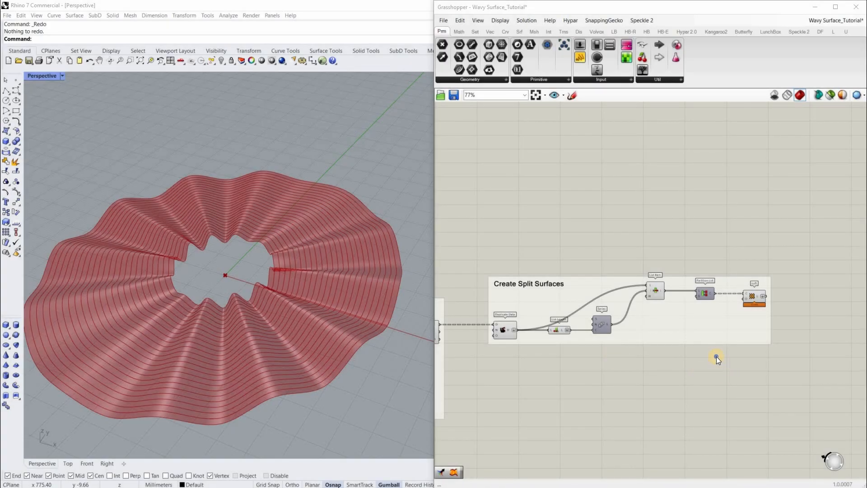
left_click(612, 374)
right_click(667, 360)
right_click_drag(660, 351, 637, 330)
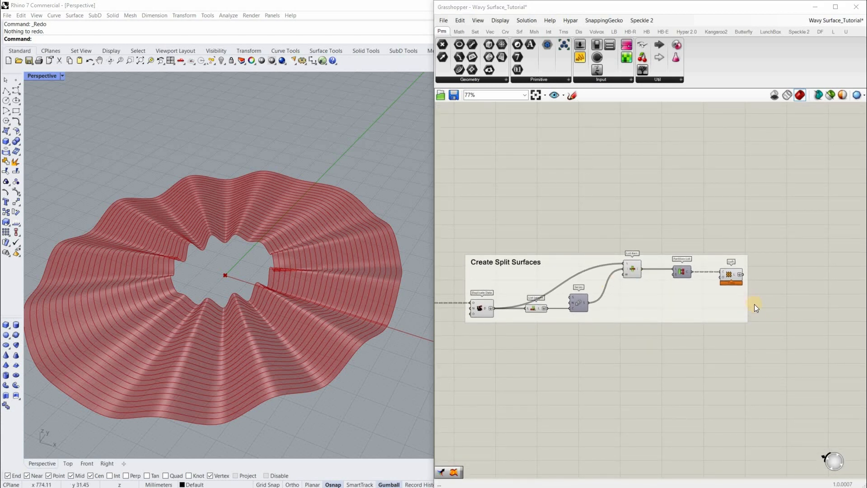
Add a List Length component outside the Create Split Surfaces group, to the right of the Loft
scroll(752, 299, "up", 3)
right_click_drag(757, 324, 641, 331)
right_click_drag(758, 302, 636, 302)
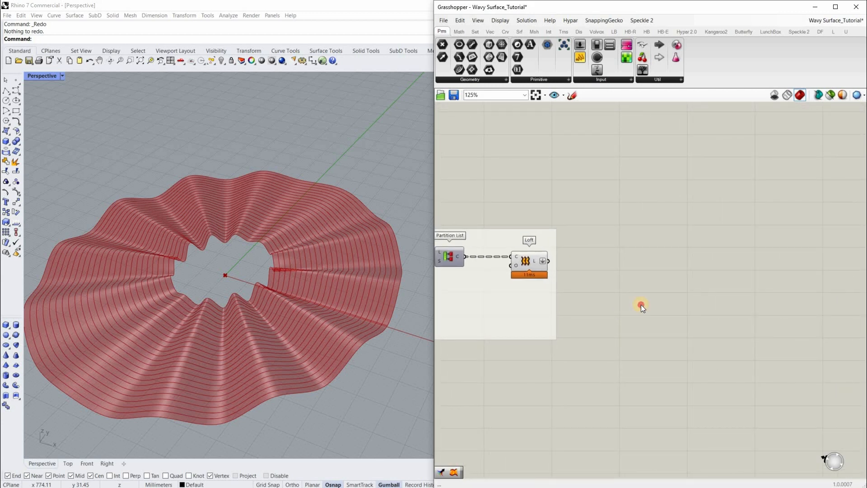
double_click(641, 305)
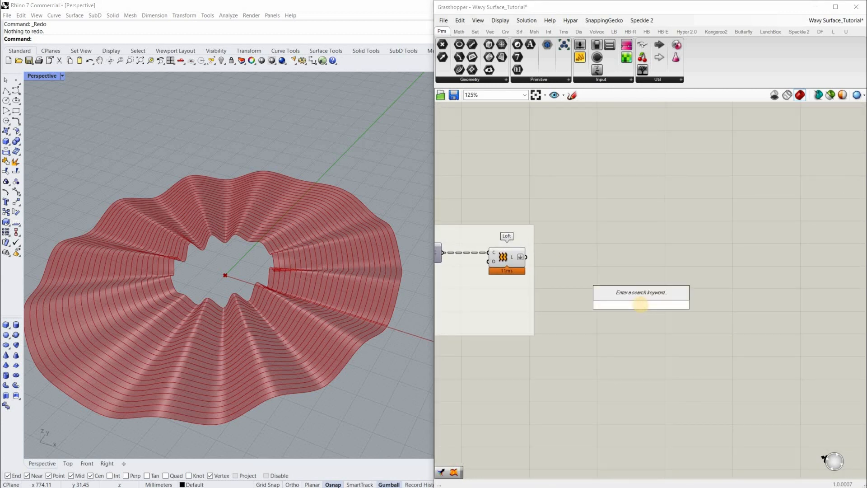
type("list length")
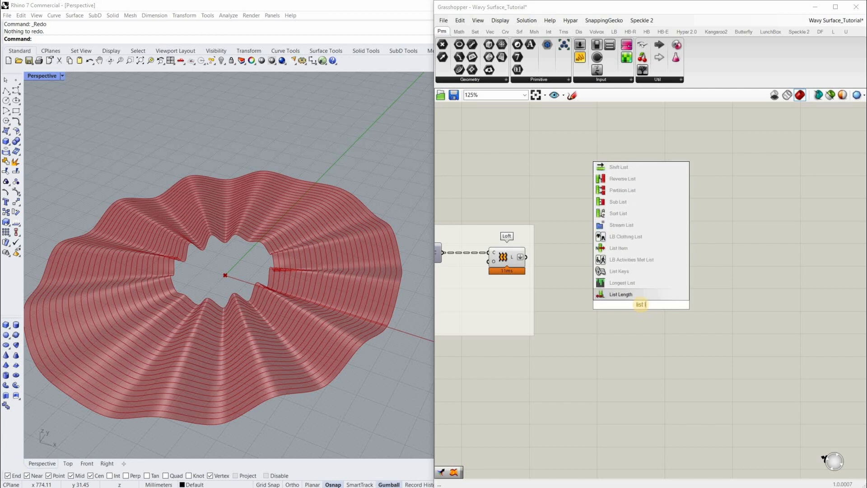
left_click(616, 292)
scroll(614, 287, "up", 4)
scroll(500, 233, "down", 2)
right_click_drag(514, 239, 609, 239)
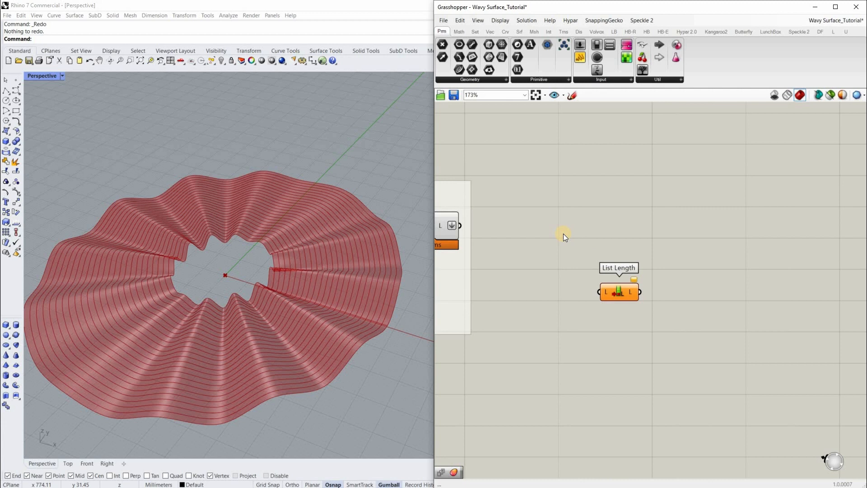
Connect the Loft's L output to the List Length input and align List Length level with the Loft output
scroll(563, 234, "up", 2)
left_click_drag(551, 226, 719, 319)
left_click_drag(776, 337, 714, 310)
scroll(715, 311, "up", 2)
mouse_move(715, 311)
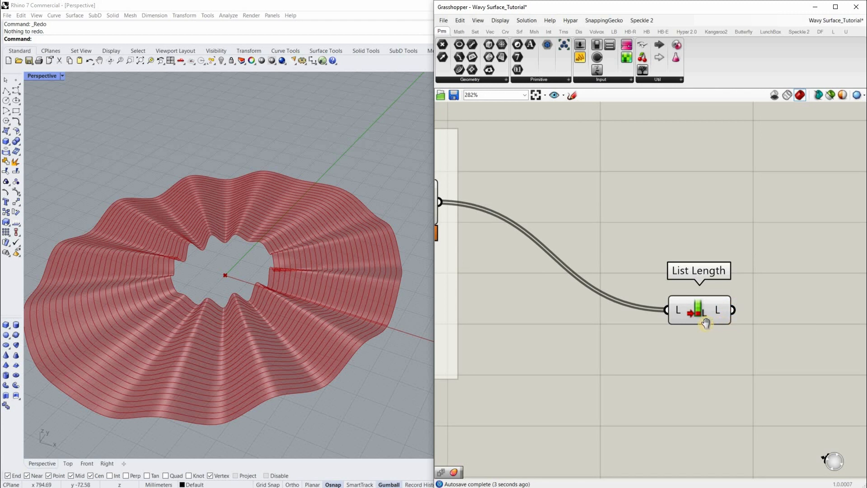
scroll(696, 316, "down", 4)
right_click_drag(672, 308, 652, 309)
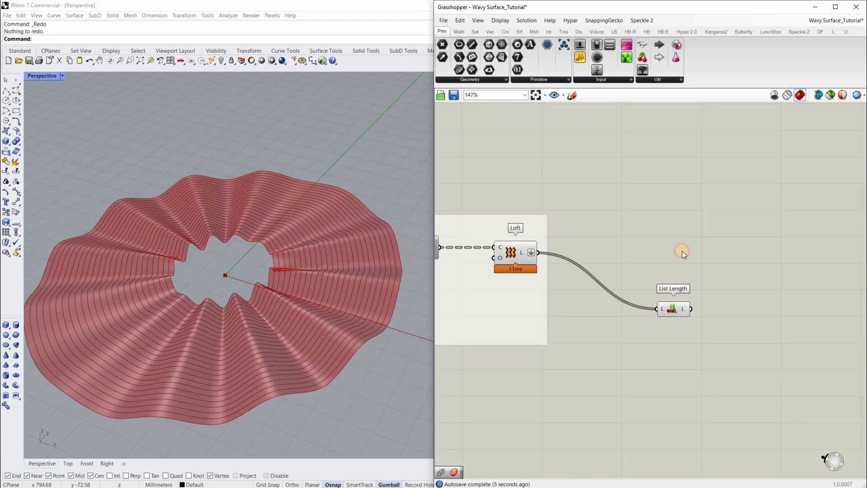
left_click_drag(674, 310, 684, 254)
scroll(663, 281, "up", 4)
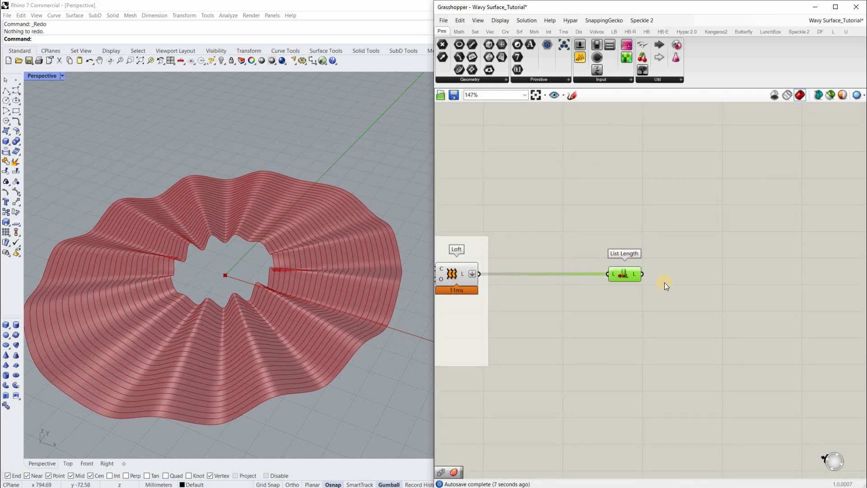
Add a Range component beside List Length and feed the List Length output into its N input
left_click(678, 325)
double_click(677, 325)
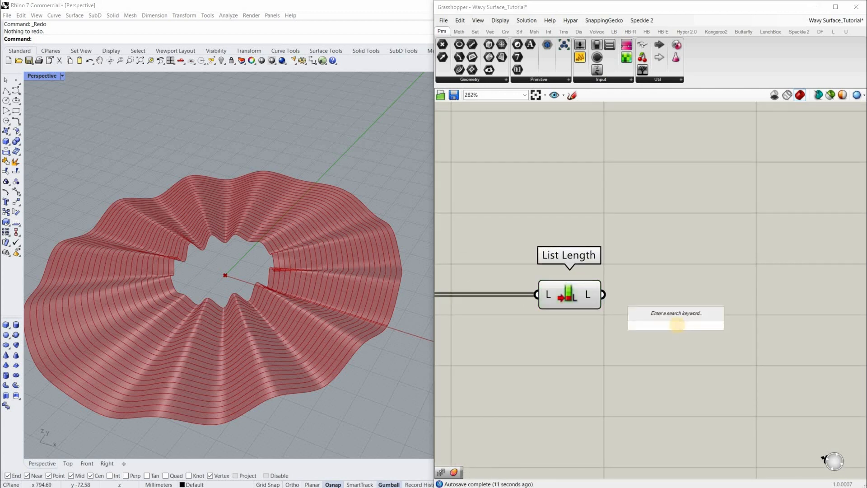
type("range")
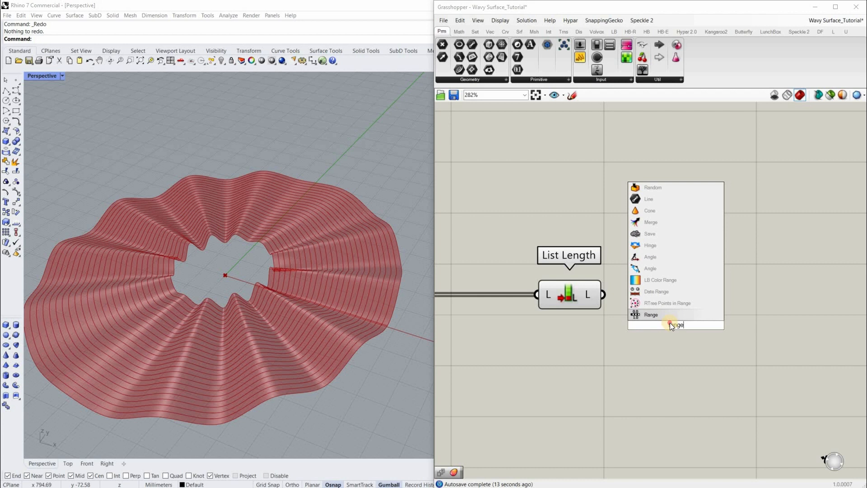
key("Return")
left_click_drag(604, 295, 672, 324)
right_click_drag(758, 294, 689, 331)
left_click_drag(662, 332, 715, 309)
left_click_drag(555, 324, 615, 314)
Examine the Range component's default Domain value and its N input
scroll(660, 314, "up", 1)
left_click(671, 306)
scroll(671, 306, "up", 3)
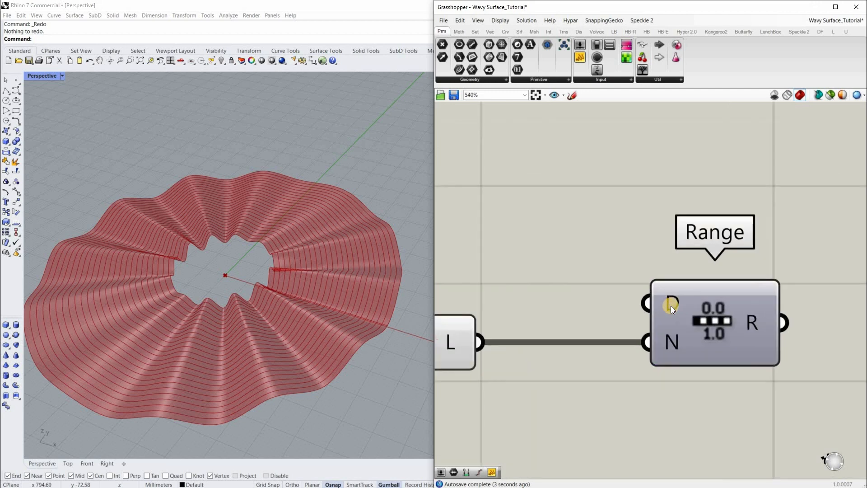
mouse_move(671, 306)
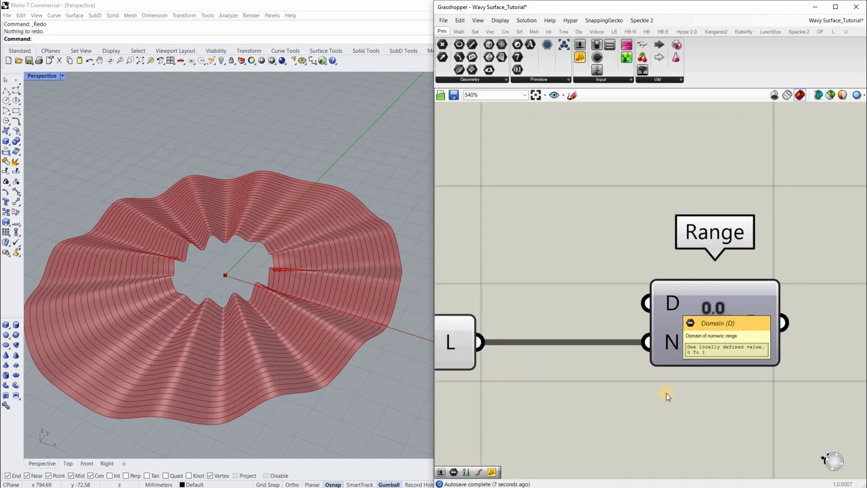
scroll(671, 363, "down", 2)
scroll(671, 362, "up", 3)
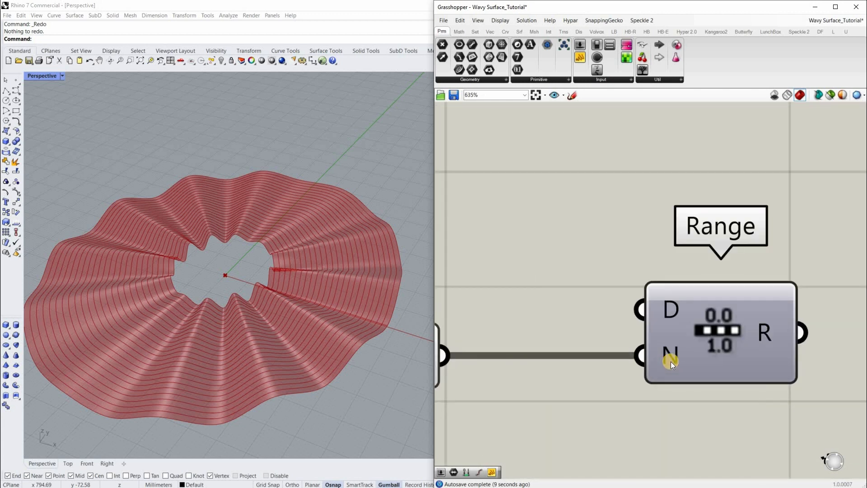
scroll(671, 362, "down", 3)
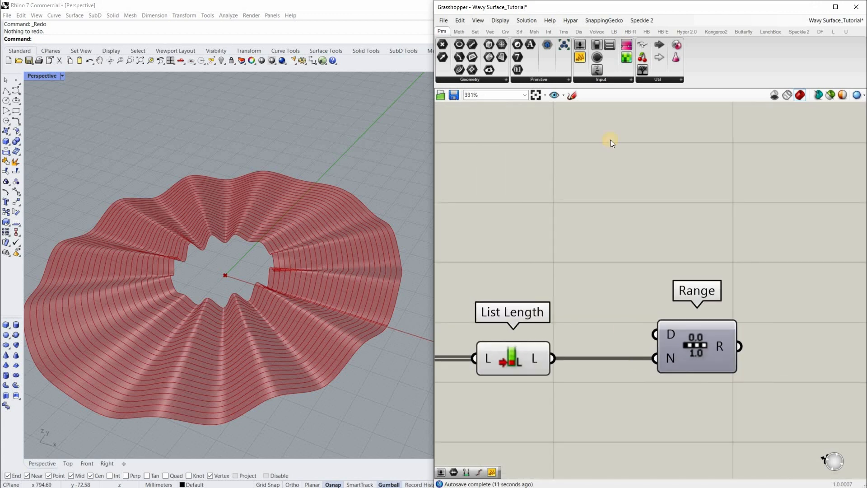
Place a panel above the Range component and connect the Range's R output to it
right_click_drag(610, 140, 511, 155)
left_click(579, 59)
scroll(637, 278, "down", 2)
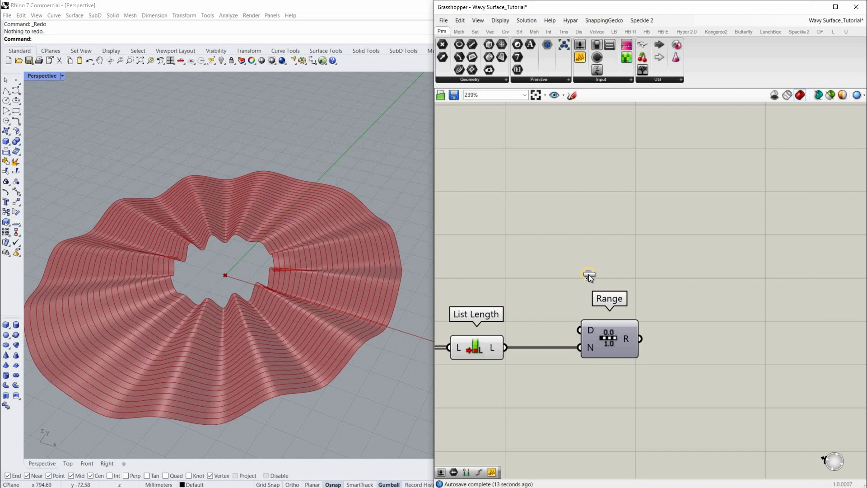
scroll(637, 284, "down", 2)
left_click(647, 335)
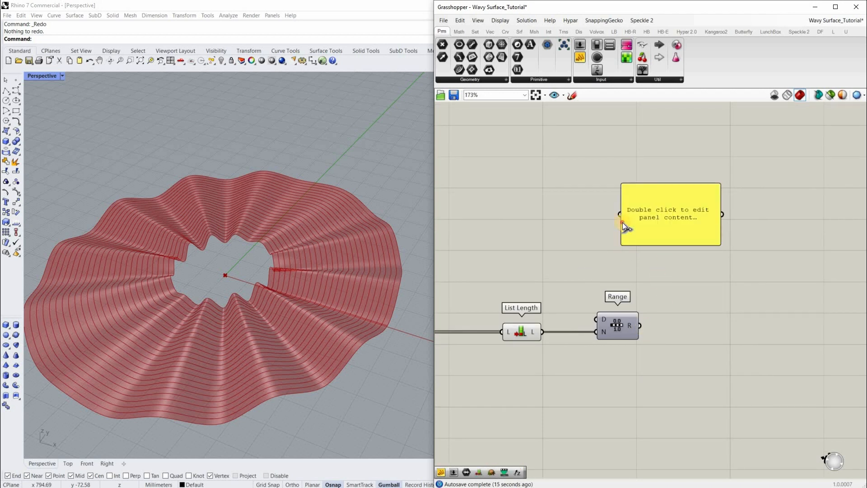
left_click_drag(640, 325, 619, 214)
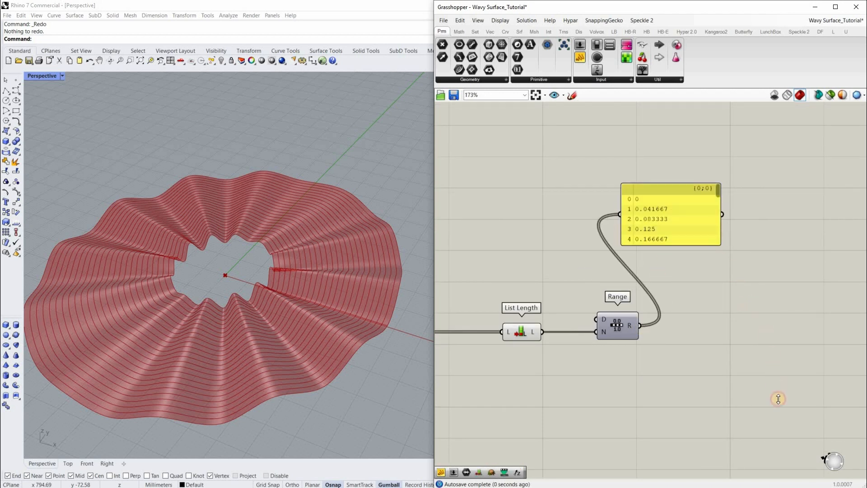
Enlarge the panel to show the full list, move it up clear of Range, and inspect the R output values
left_click_drag(677, 289, 757, 219)
right_click_drag(644, 219, 525, 291)
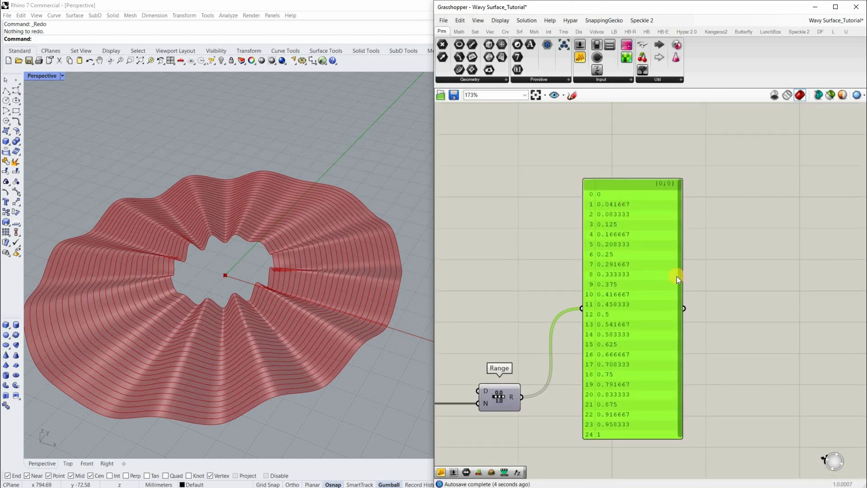
left_click_drag(607, 417, 611, 355)
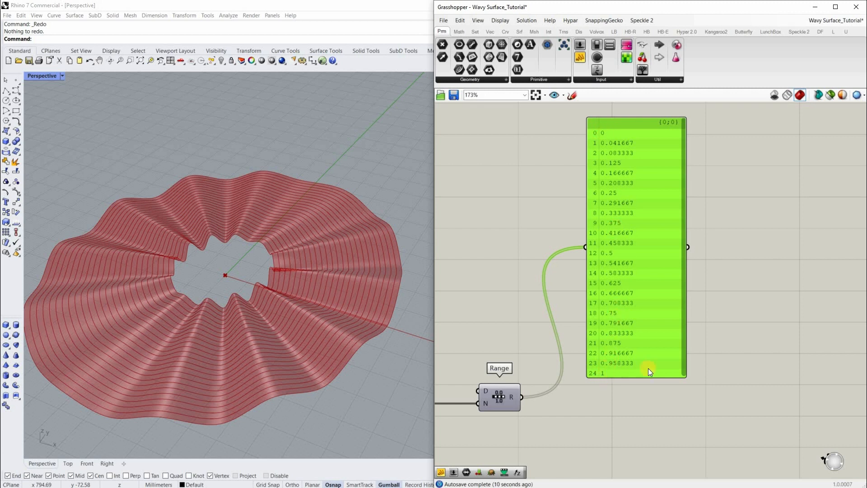
scroll(626, 306, "down", 2)
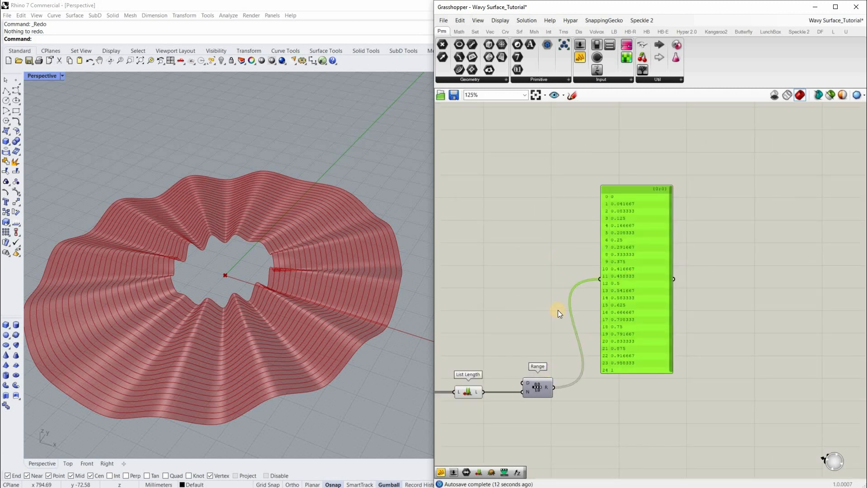
left_click_drag(614, 312, 619, 284)
scroll(548, 383, "up", 3)
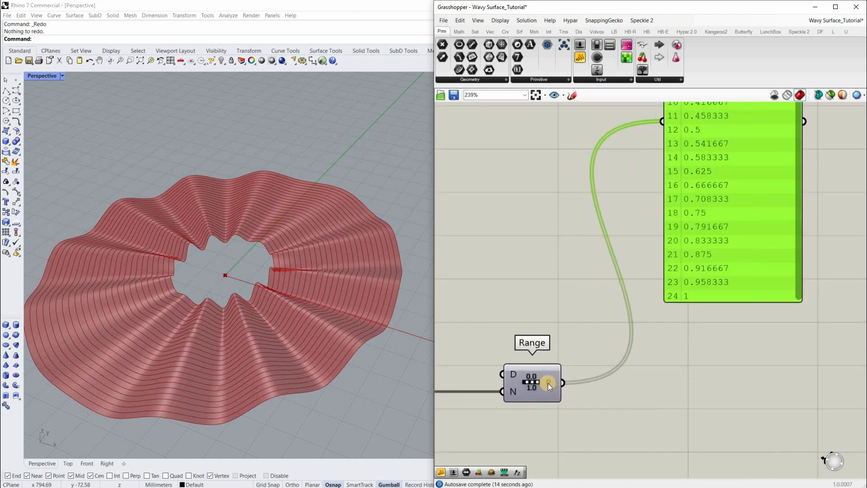
mouse_move(549, 383)
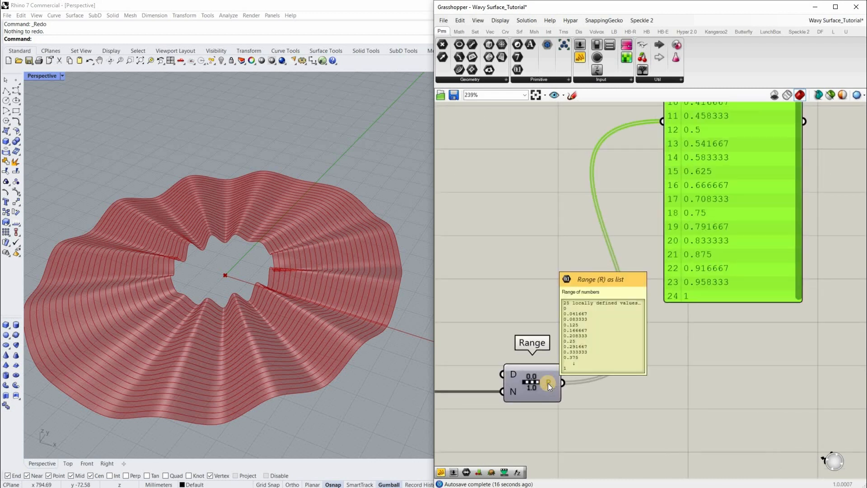
scroll(550, 383, "up", 1)
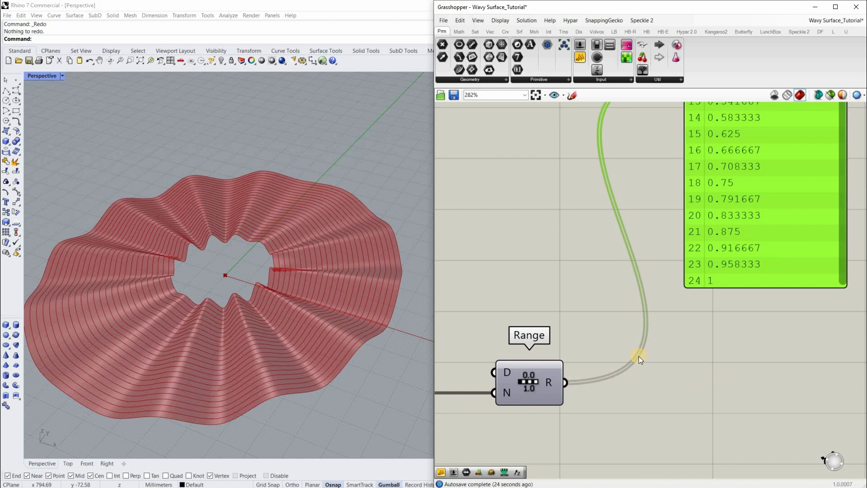
scroll(594, 325, "down", 1)
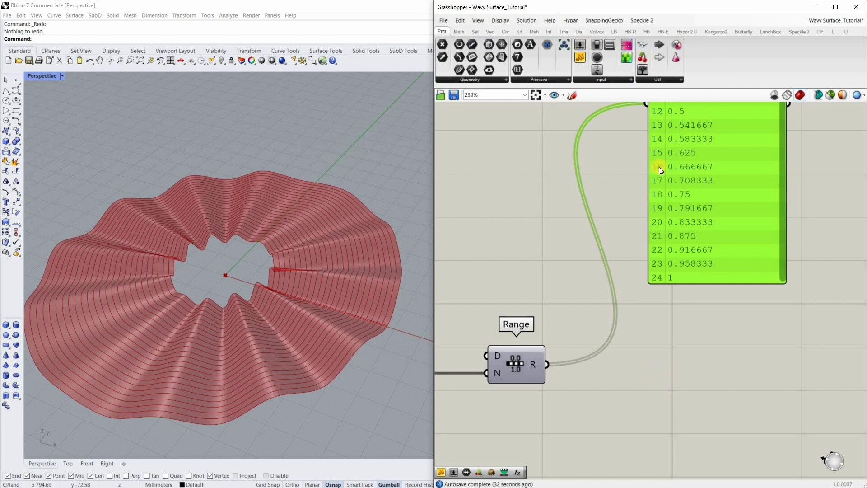
Add a Gradient component below the panel, to the right of the Range component
left_click_drag(679, 232, 699, 394)
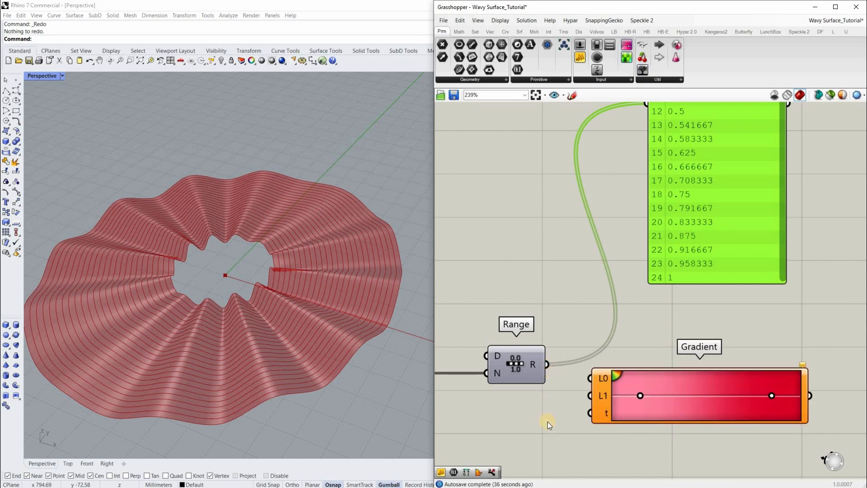
right_click_drag(646, 389, 589, 362)
right_click_drag(660, 290, 713, 290)
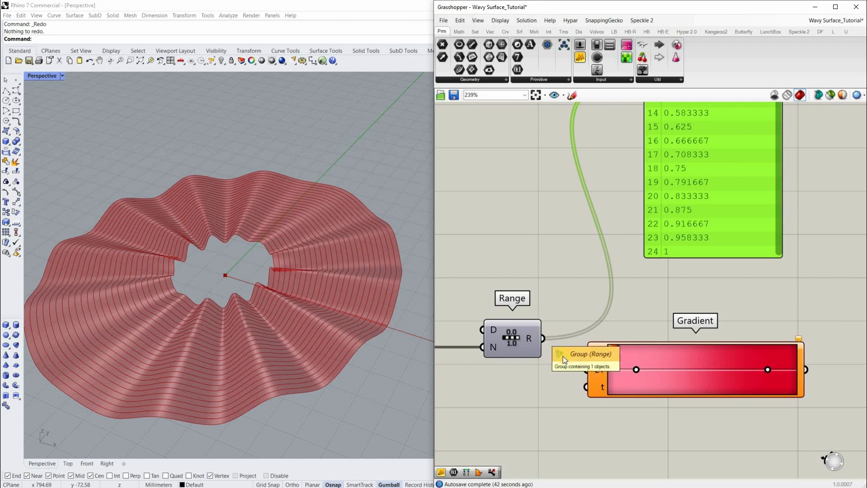
Check the lofted strips in the perspective view and move the Gradient component farther right of Range to leave space between them
scroll(524, 349, "down", 2)
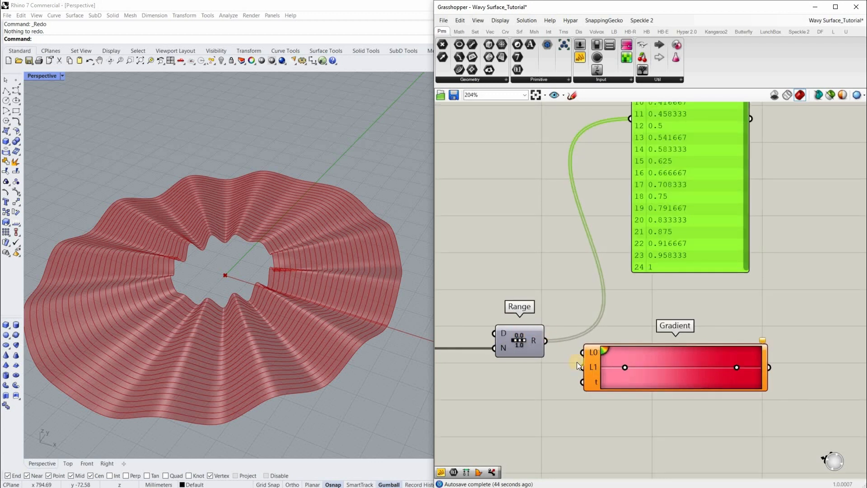
scroll(533, 346, "up", 2)
scroll(574, 375, "down", 4)
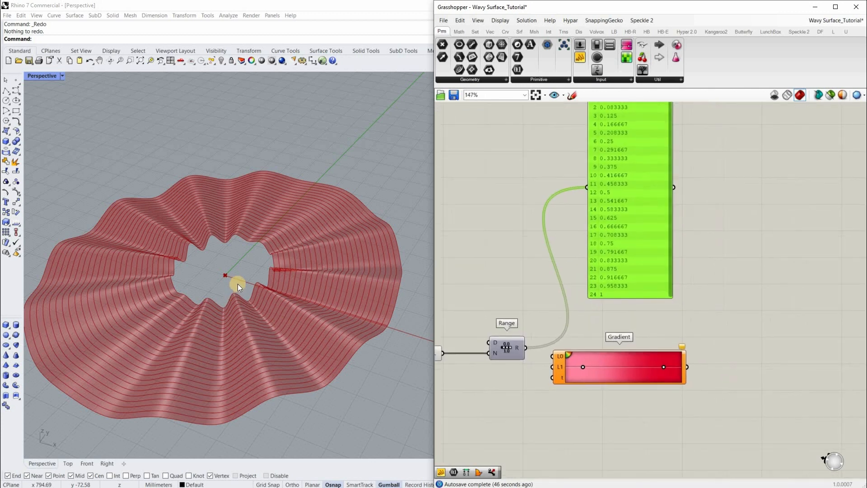
scroll(199, 283, "up", 2)
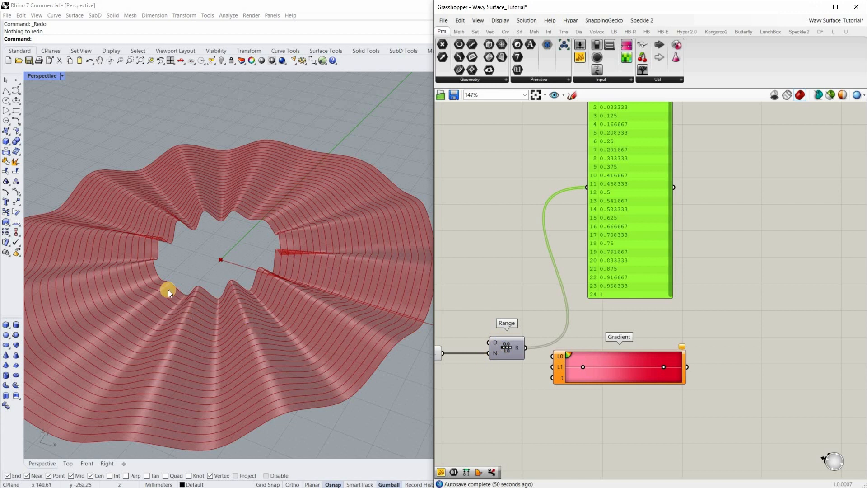
scroll(186, 305, "up", 2)
mouse_move(198, 312)
right_mouse_down()
mouse_move(222, 228)
mouse_move(156, 385)
mouse_move(161, 329)
right_mouse_up()
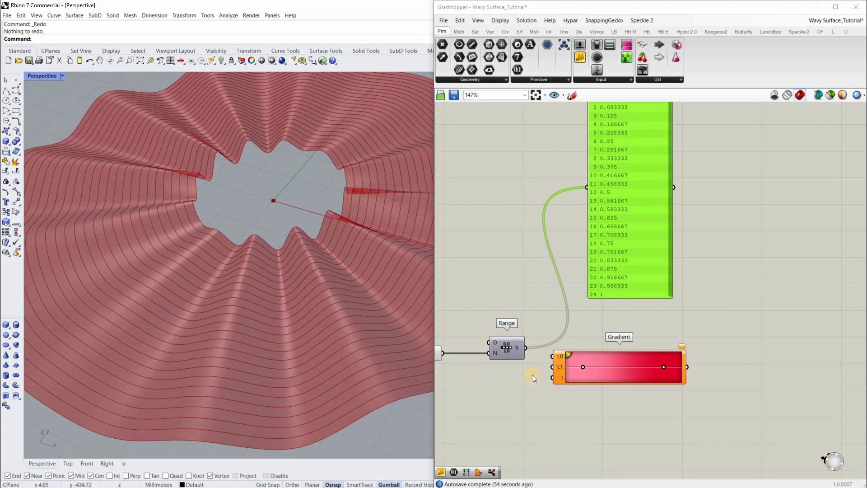
scroll(571, 353, "up", 2)
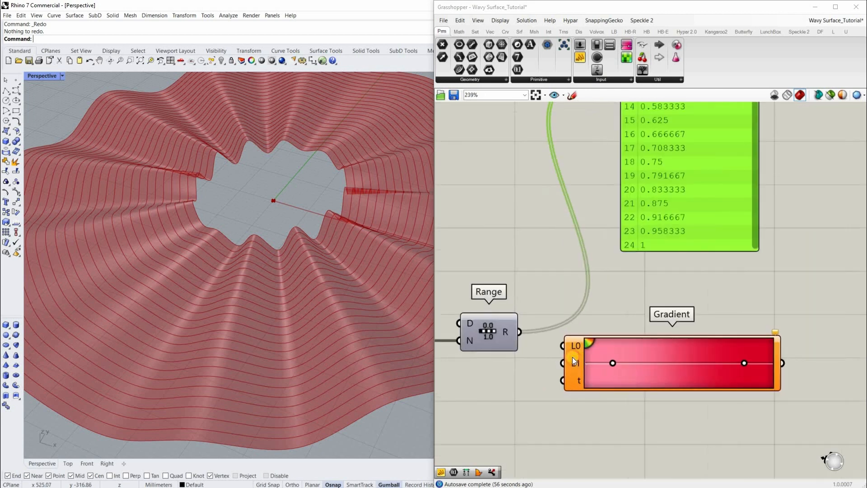
left_click_drag(648, 349, 757, 346)
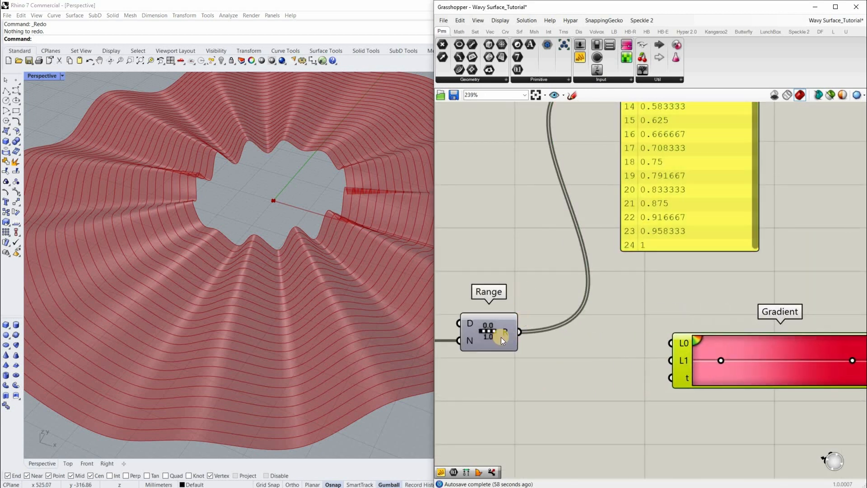
scroll(636, 351, "down", 3)
scroll(695, 344, "up", 2)
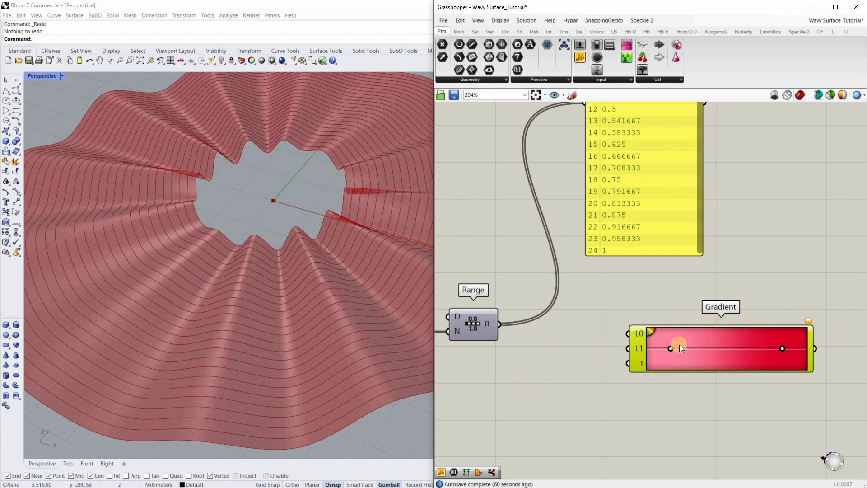
Add a Jitter component just below the Range component, between Range and Gradient
scroll(540, 372, "up", 3)
double_click(540, 369)
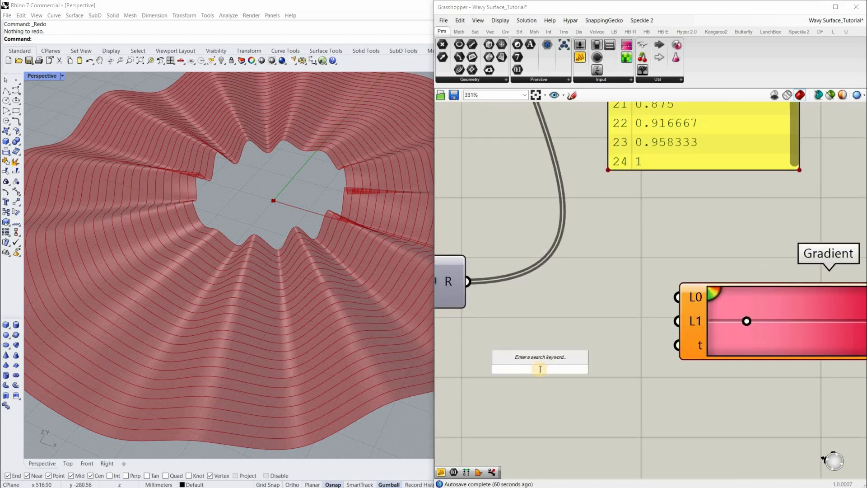
type("jitter")
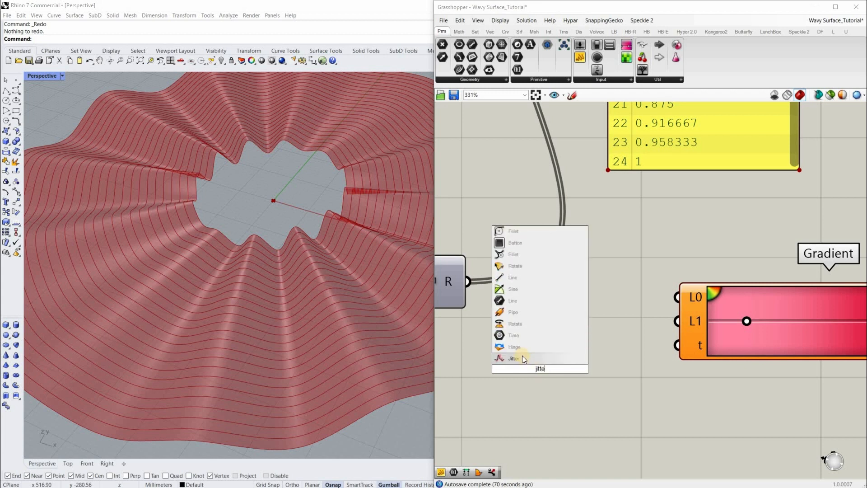
left_click(522, 358)
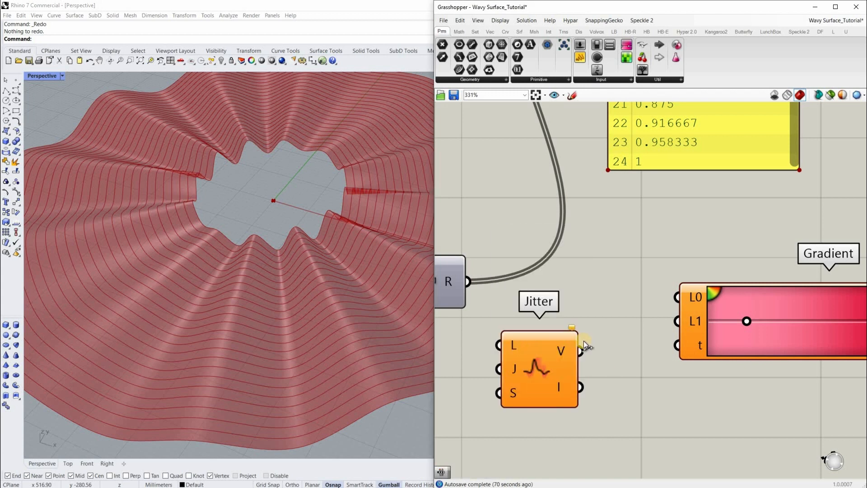
Move Gradient farther right, connect Range's R output to Jitter's L input, and align Jitter beside Range
scroll(658, 323, "down", 3)
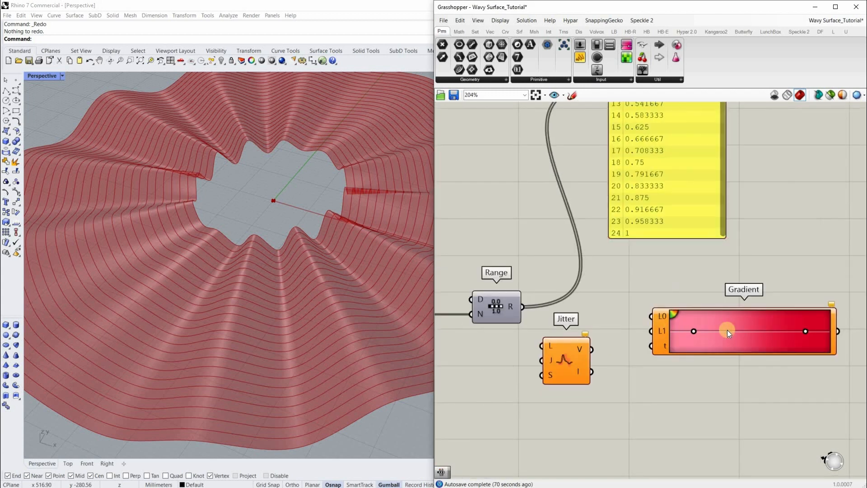
right_click_drag(521, 304, 467, 314)
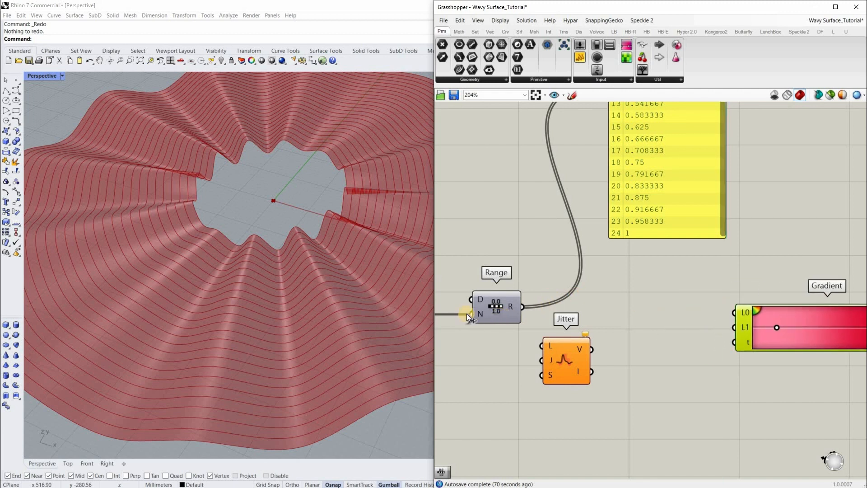
left_click_drag(467, 314, 478, 325)
left_click_drag(528, 355, 558, 318)
scroll(558, 318, "up", 3)
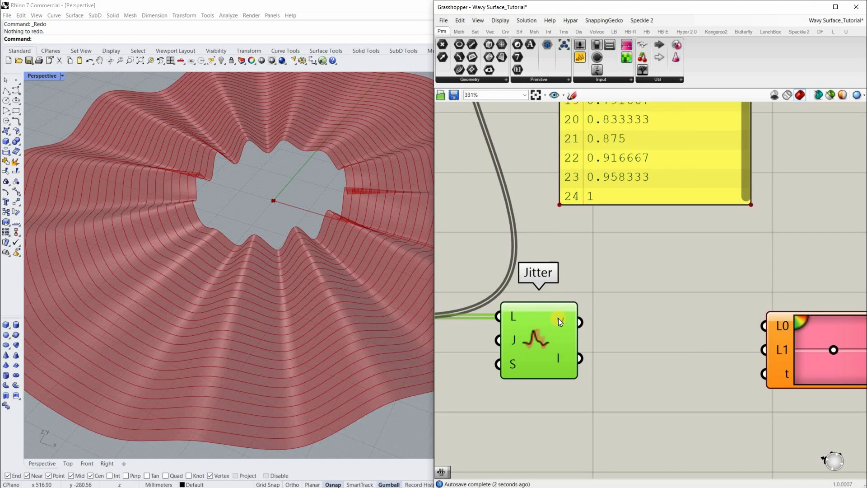
Inspect Jitter's shuffled V output and its J shuffling-strength and S seed inputs
mouse_move(558, 318)
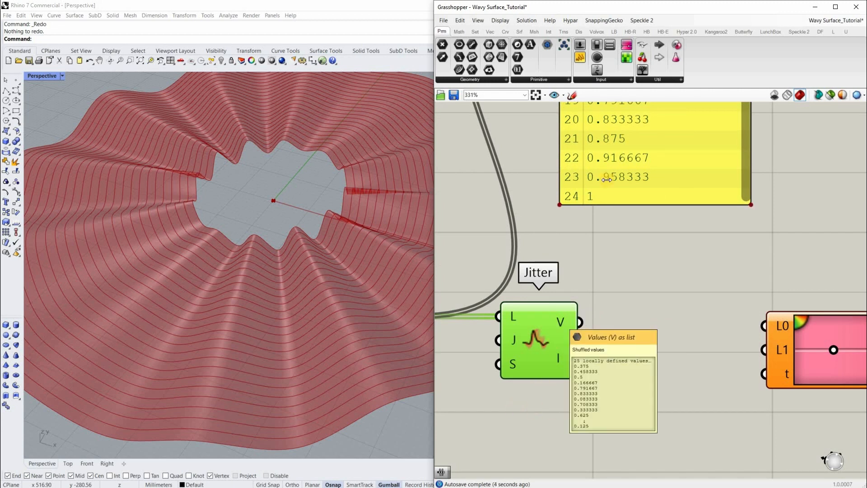
right_click_drag(626, 331, 667, 334)
right_click_drag(553, 345, 552, 351)
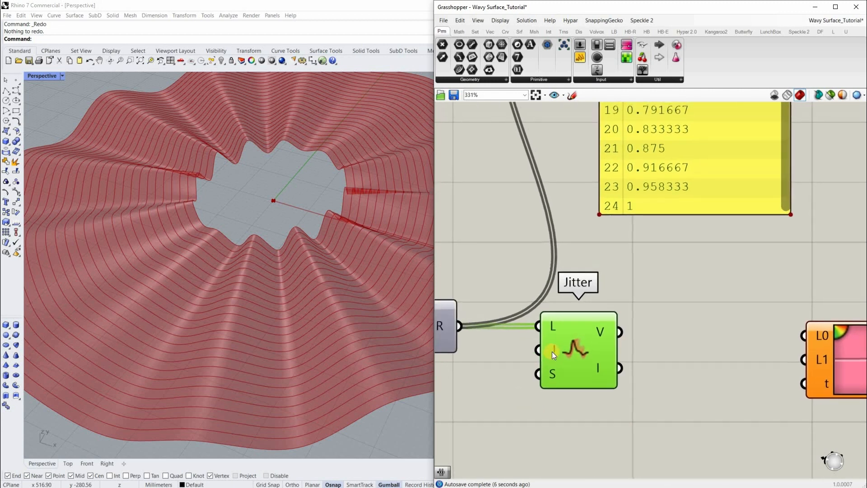
scroll(552, 351, "up", 2)
mouse_move(552, 352)
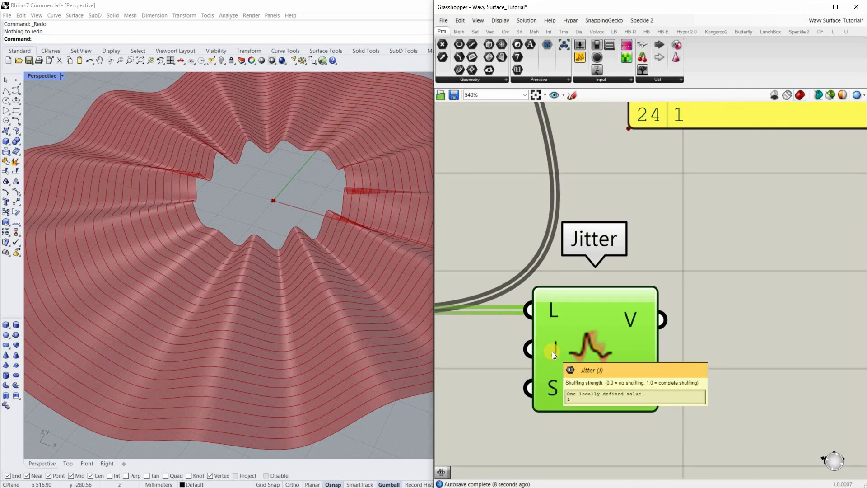
scroll(554, 353, "up", 1)
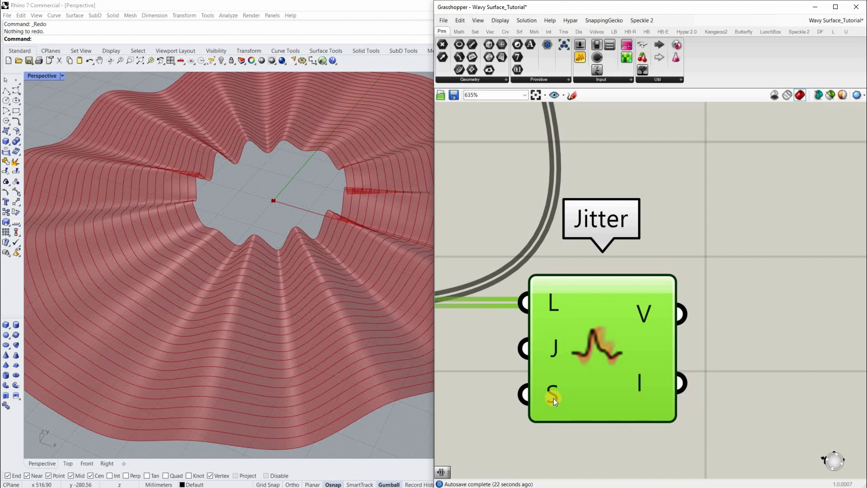
mouse_move(553, 397)
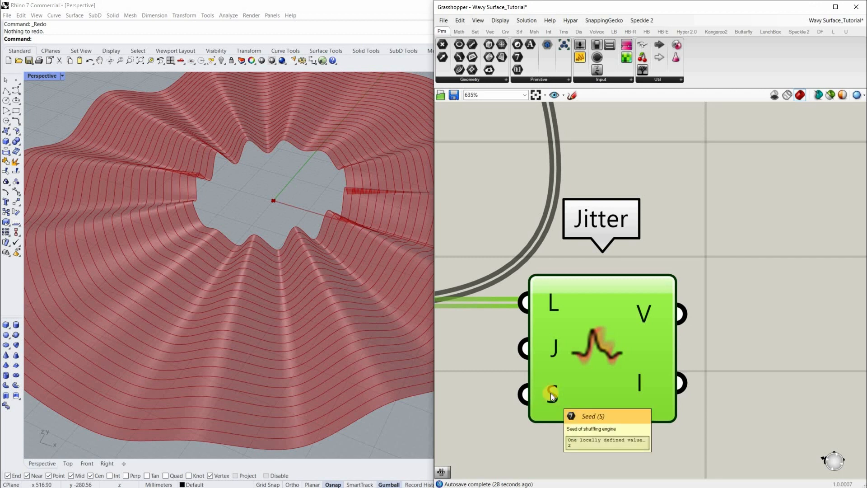
Connect Jitter's V output to the panel in place of Range's output and inspect the shuffled values
scroll(553, 392, "down", 6)
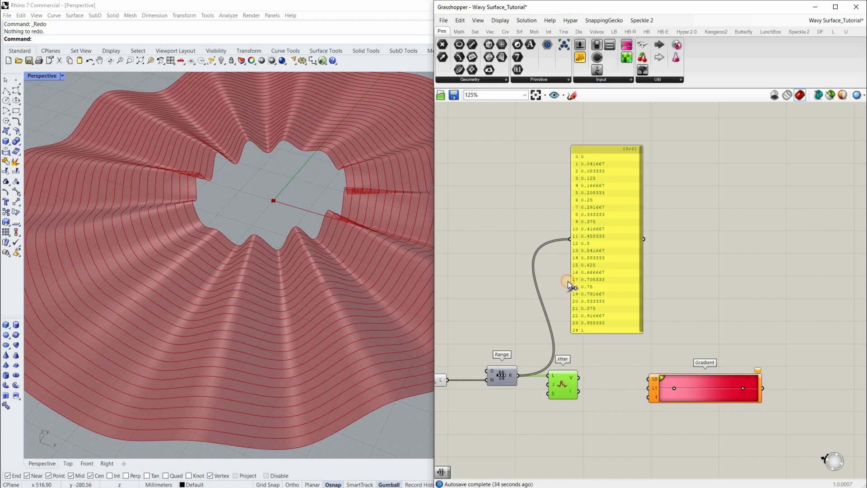
left_click_drag(579, 377, 568, 240)
scroll(599, 245, "up", 2)
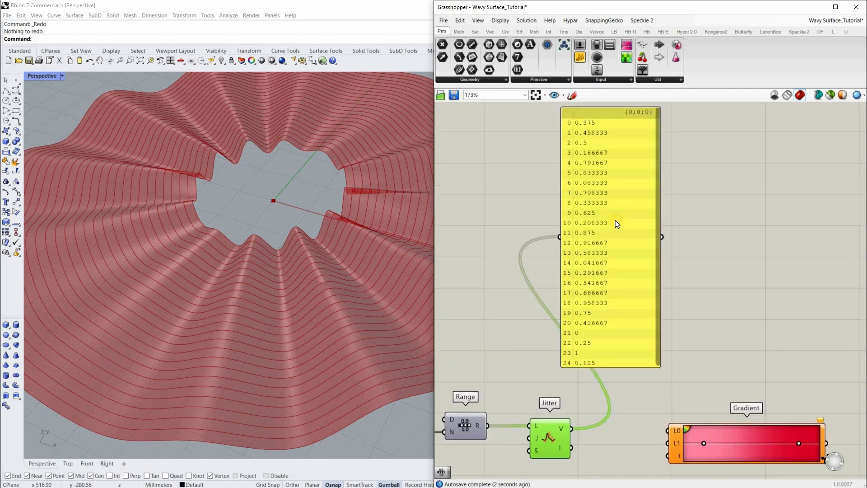
right_click_drag(658, 172, 617, 223)
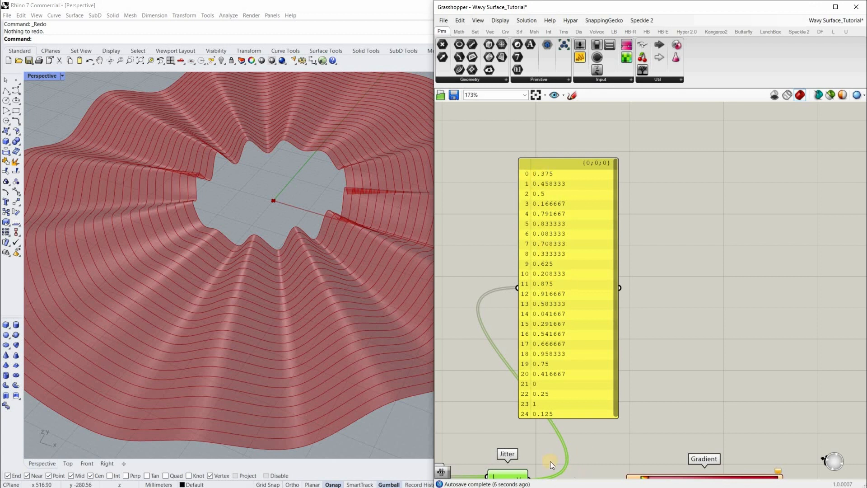
Connect Jitter's V output to Gradient's t input, align Gradient with Jitter, and check Gradient's L0 and L1 limits
scroll(629, 362, "down", 3)
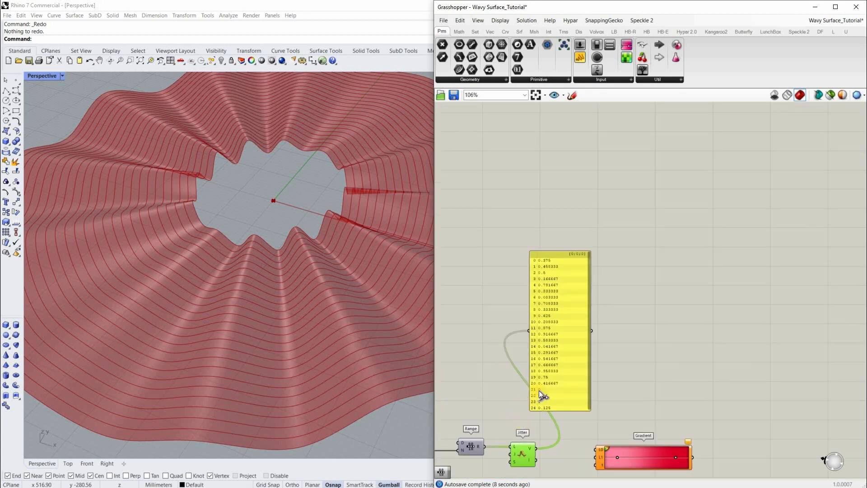
scroll(541, 384, "up", 3)
left_click_drag(631, 410, 542, 383)
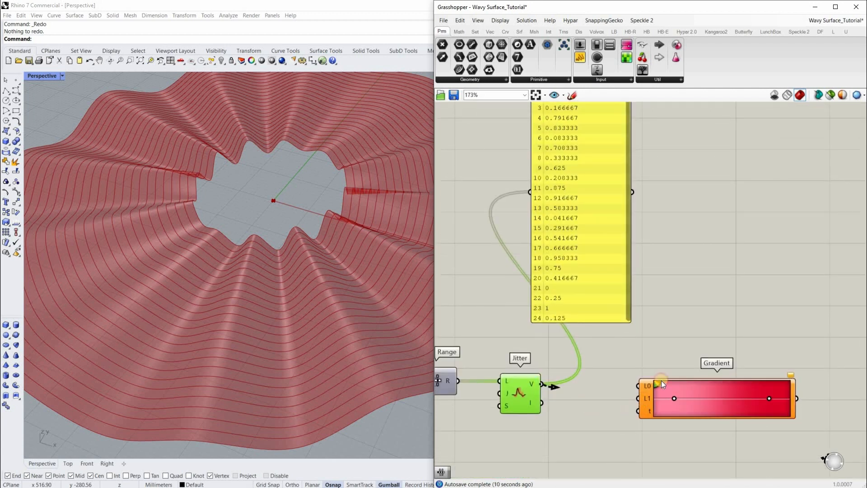
left_click_drag(705, 396, 719, 356)
scroll(585, 339, "up", 5)
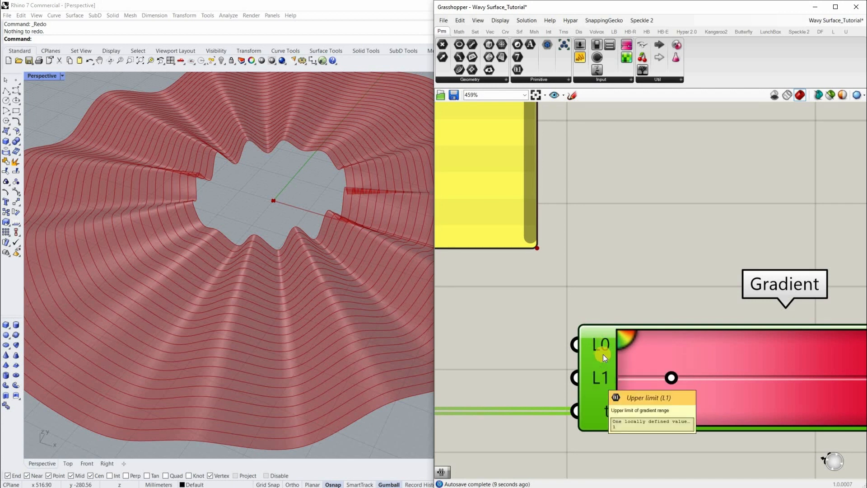
scroll(589, 365, "down", 3)
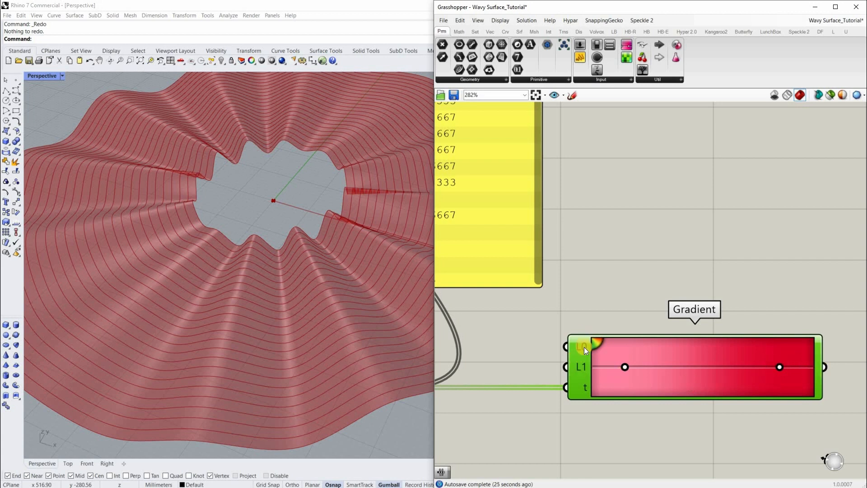
scroll(582, 346, "up", 2)
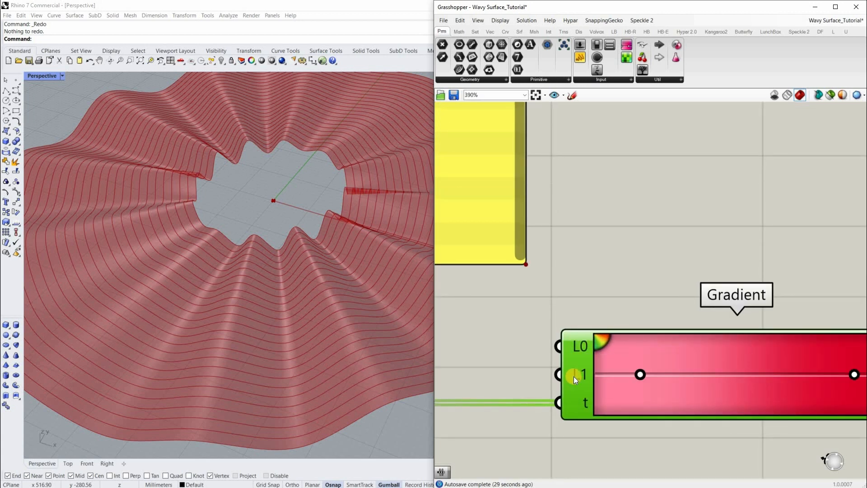
Add a magenta grip at the start of the gradient, then shift the pink grip to the middle and the red grip to the end
right_click_drag(598, 382, 543, 371)
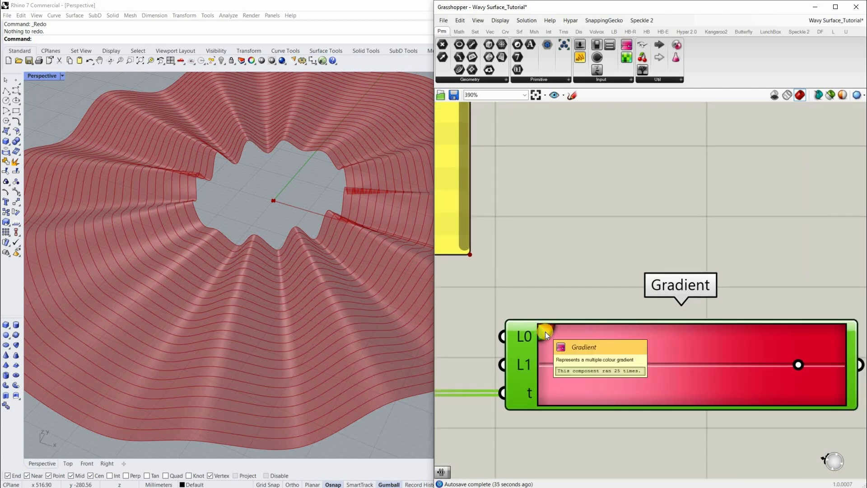
scroll(542, 337, "up", 3)
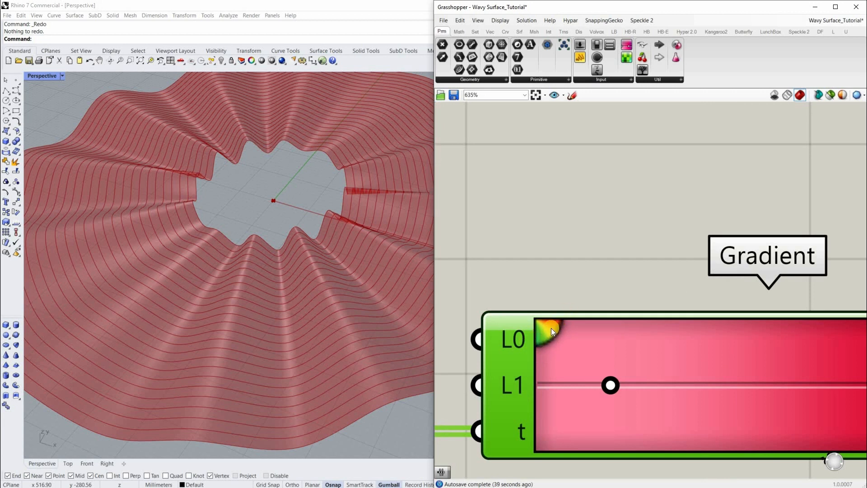
scroll(559, 384, "down", 5)
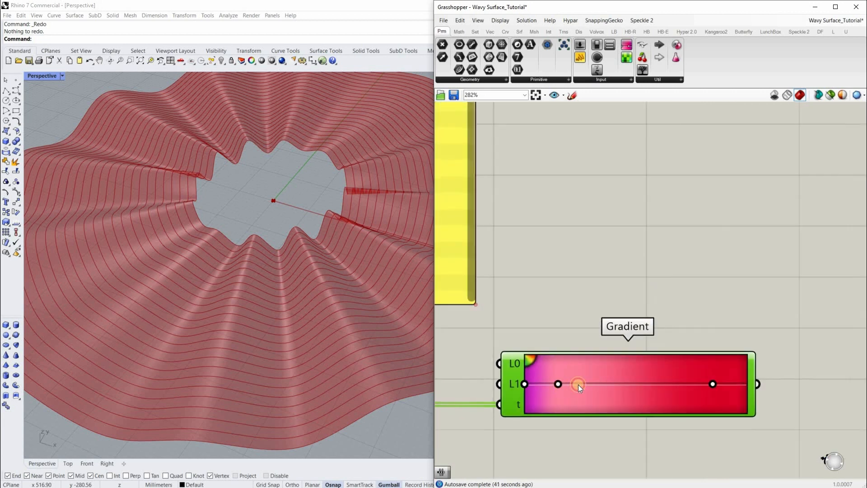
left_click_drag(562, 384, 638, 384)
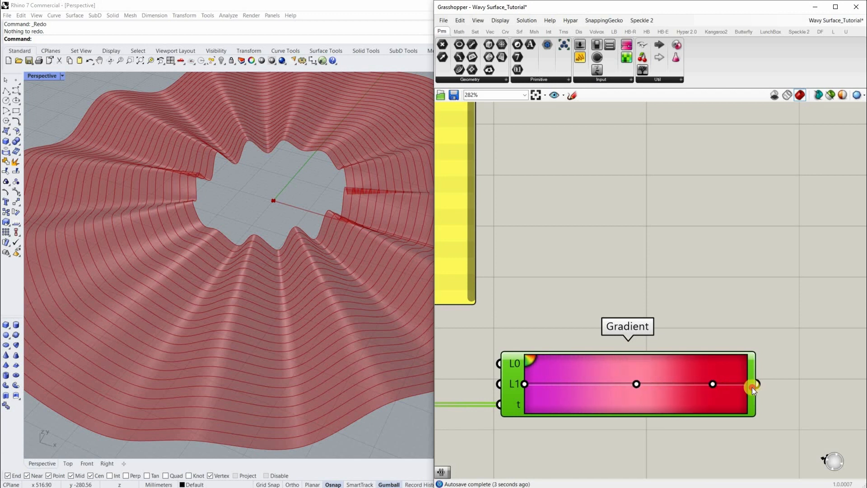
left_click_drag(713, 384, 752, 388)
Set both the left and right colours of the gradient's first grip to 128, 128, 255 in the Gradient Editor
right_click_drag(536, 376, 600, 351)
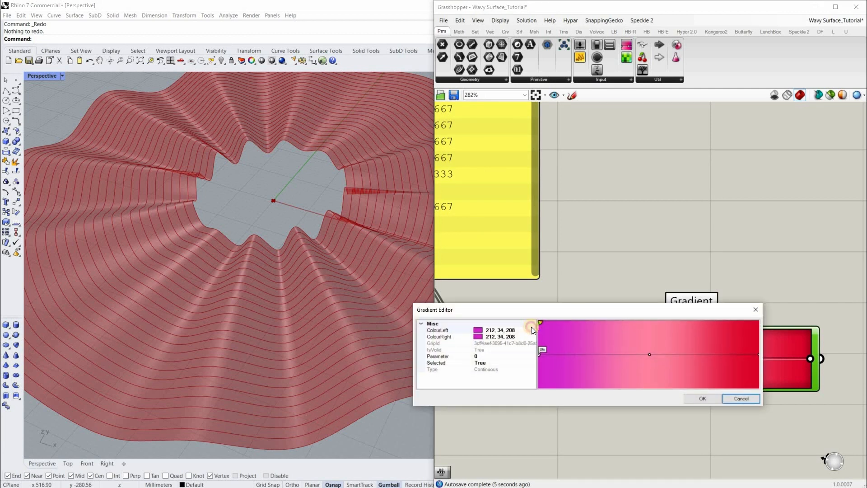
left_click(530, 330)
left_click(533, 330)
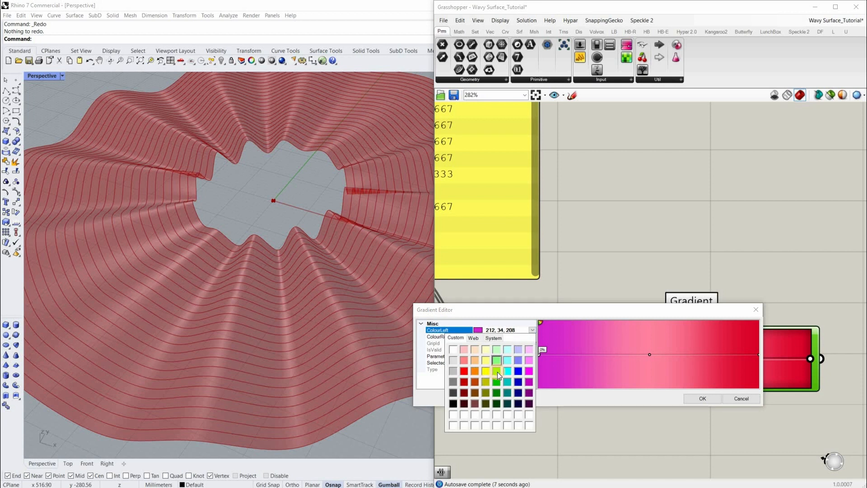
left_click(519, 362)
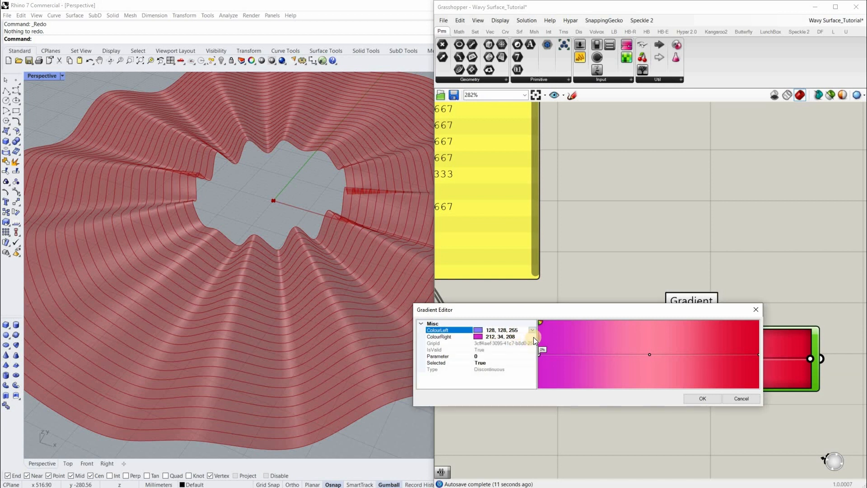
left_click(533, 336)
left_click(533, 336)
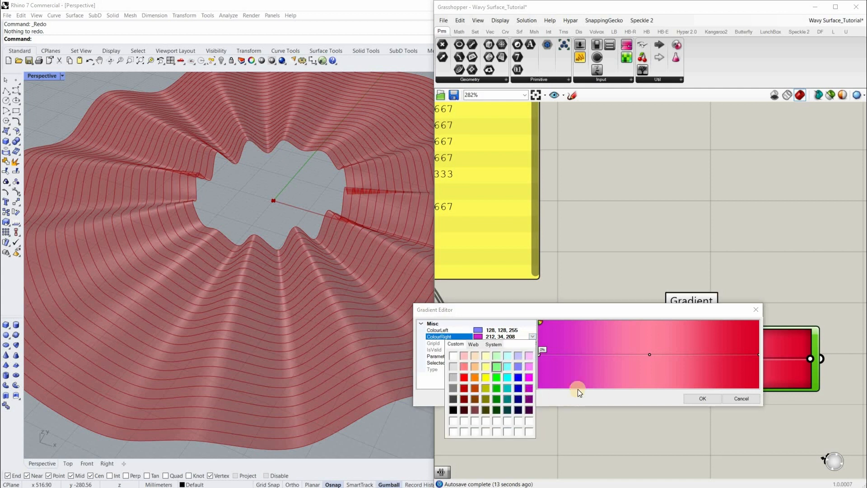
left_click(519, 367)
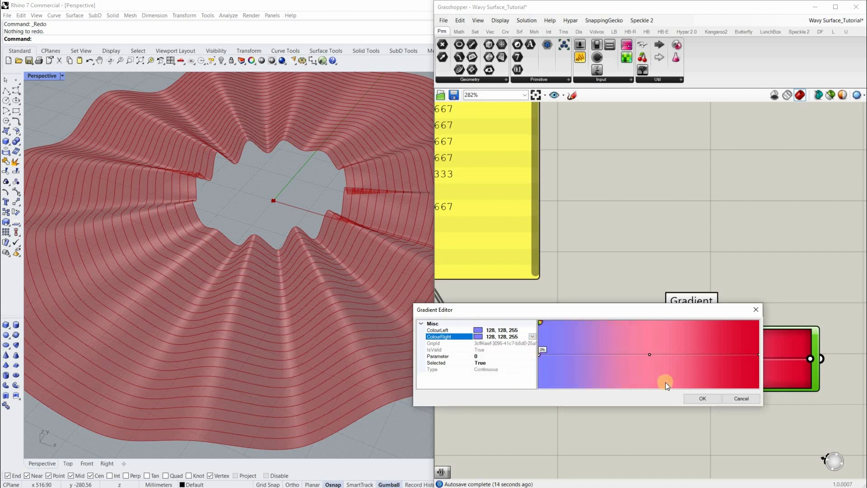
Set both the left and right colours of the gradient's middle grip to Lime and apply the gradient changes
left_click(649, 354)
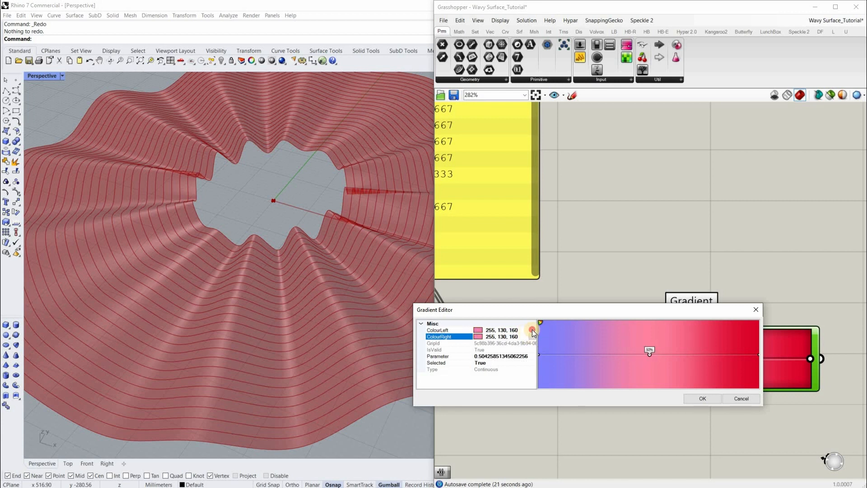
left_click(533, 330)
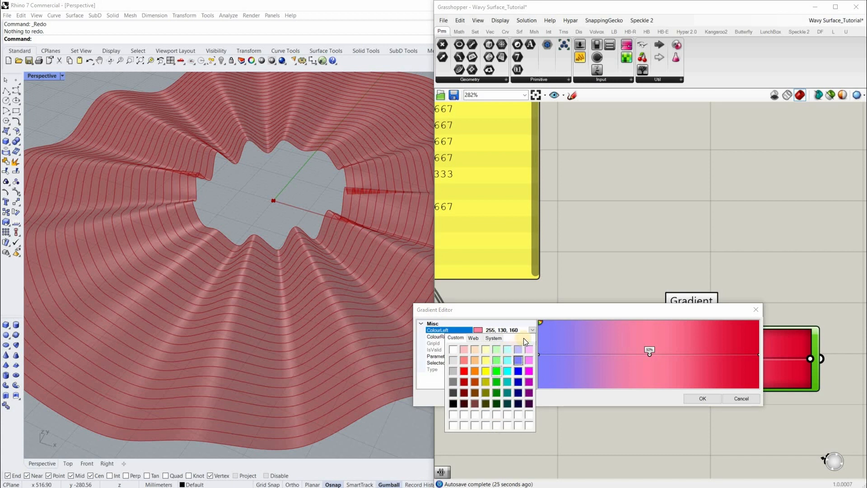
left_click(496, 371)
left_click(533, 337)
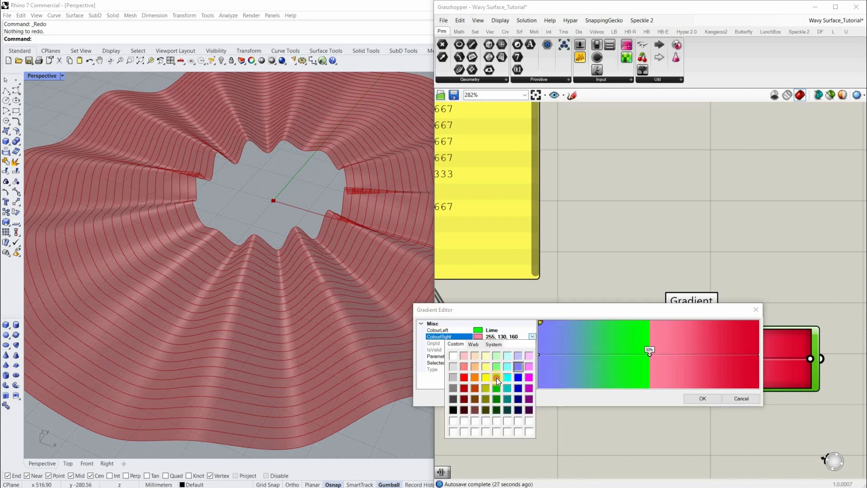
left_click(497, 377)
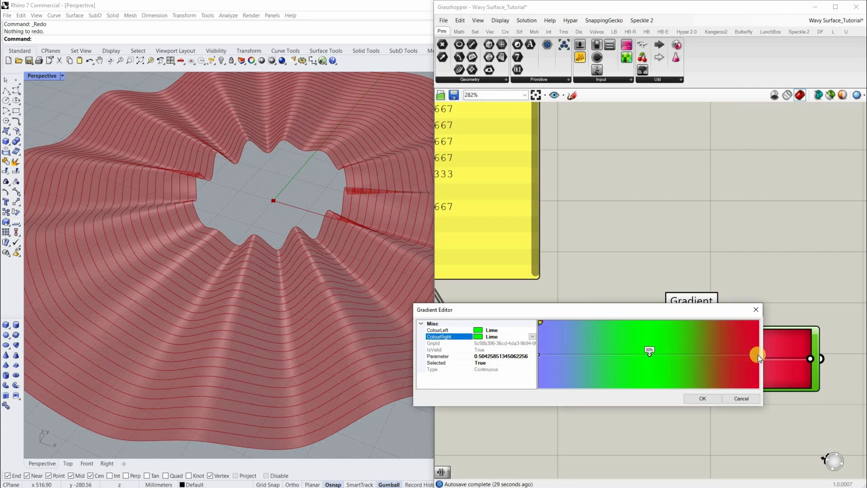
left_click(758, 354)
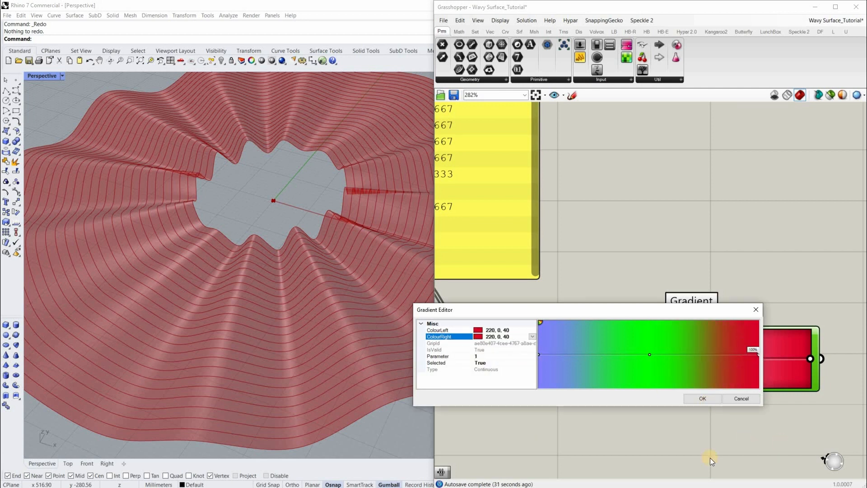
left_click(703, 397)
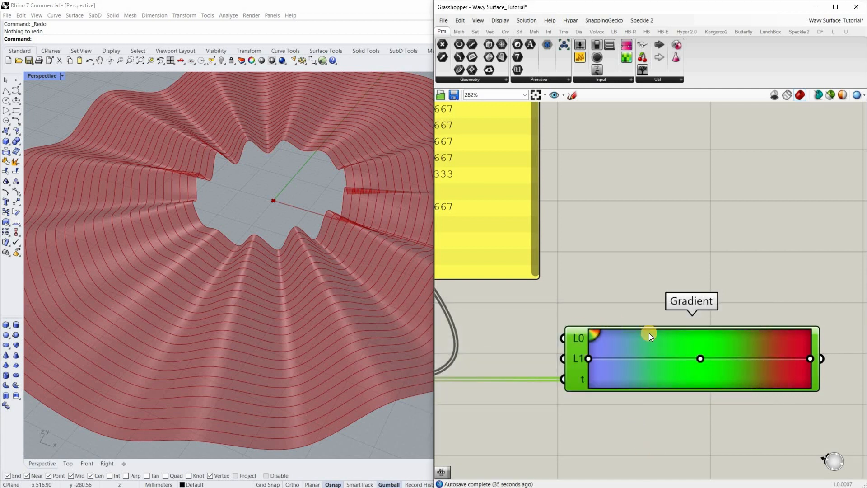
right_click_drag(807, 362, 805, 335)
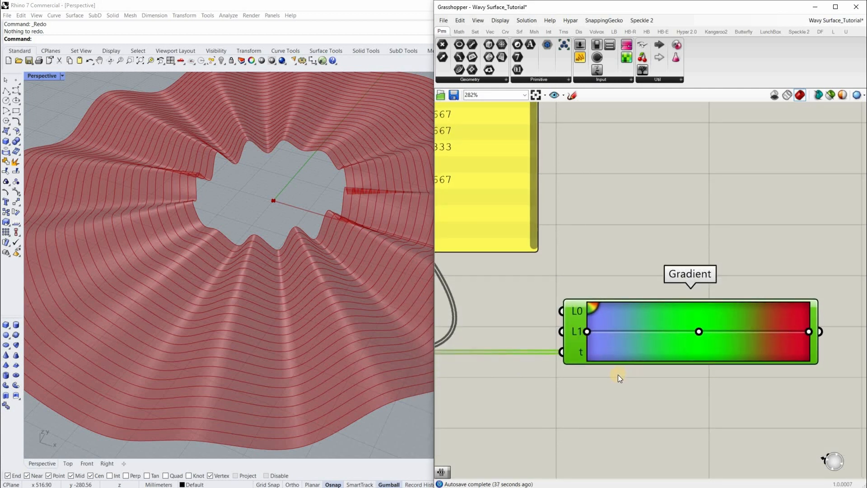
Place a panel above Gradient and connect Gradient's output to it
scroll(716, 351, "down", 3)
scroll(713, 355, "up", 3)
scroll(723, 350, "down", 4)
right_click_drag(494, 207, 450, 215)
left_click_drag(519, 290, 708, 290)
left_click_drag(706, 354, 662, 201)
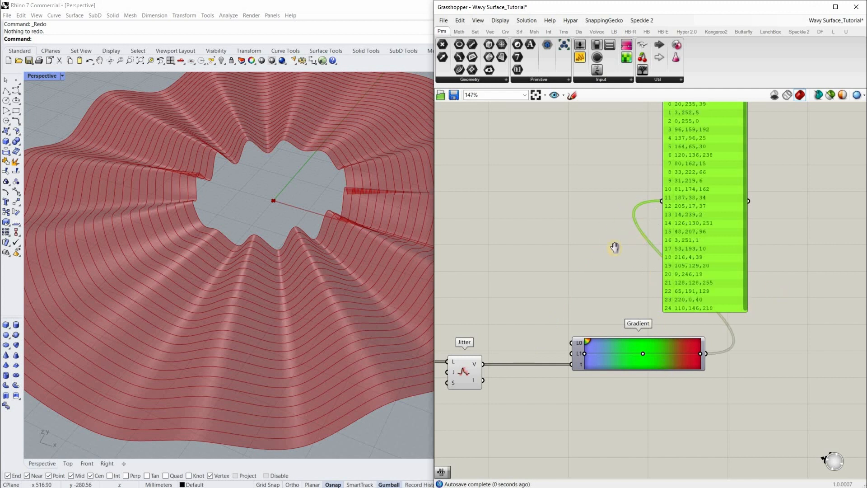
Enlarge the colour panel, move it beyond Gradient's output end, and read through its full list of colour values
right_click_drag(615, 247, 503, 324)
right_click_drag(628, 382, 586, 346)
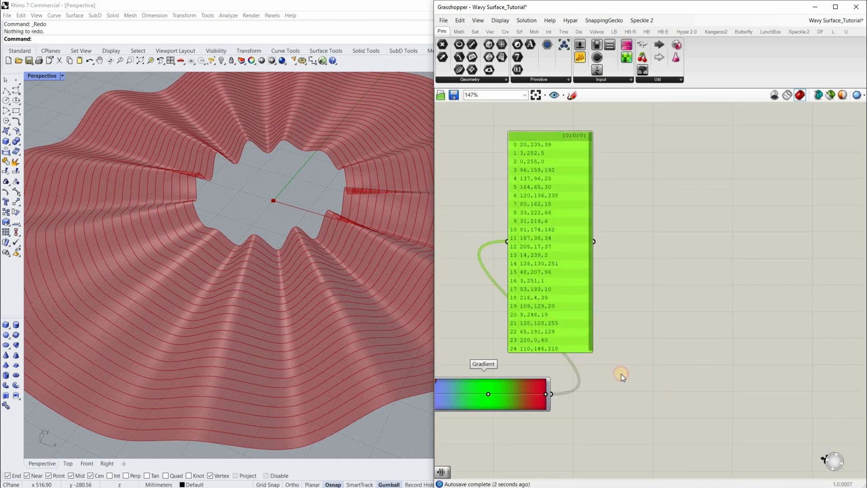
left_click_drag(591, 350, 664, 395)
left_click_drag(603, 262, 692, 262)
scroll(610, 263, "up", 2)
right_click_drag(610, 263, 580, 228)
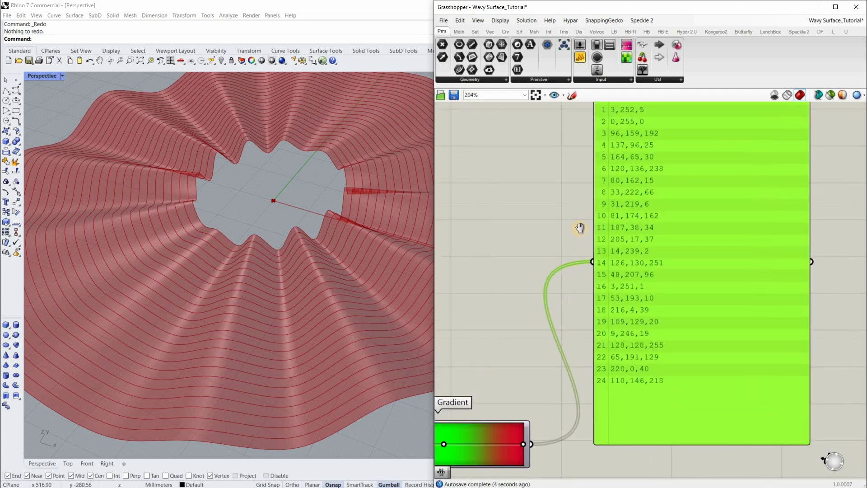
right_click_drag(602, 418, 600, 432)
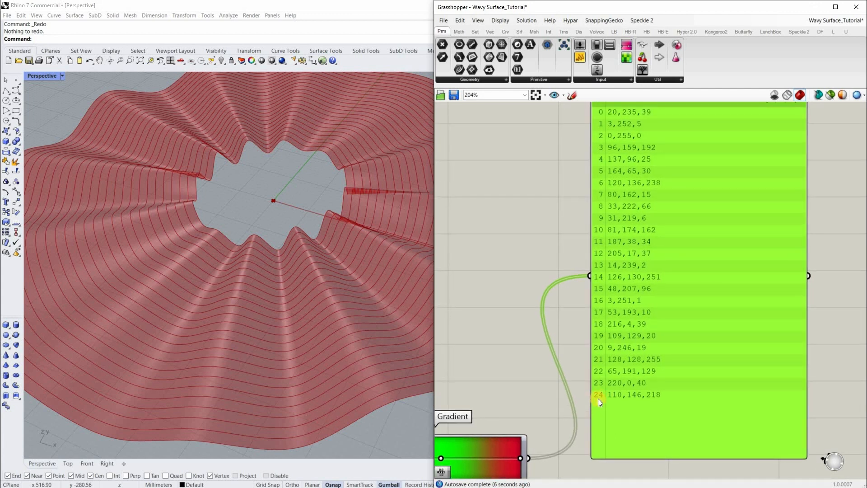
right_click_drag(585, 363, 574, 367)
scroll(623, 391, "down", 2)
right_click_drag(639, 397, 709, 352)
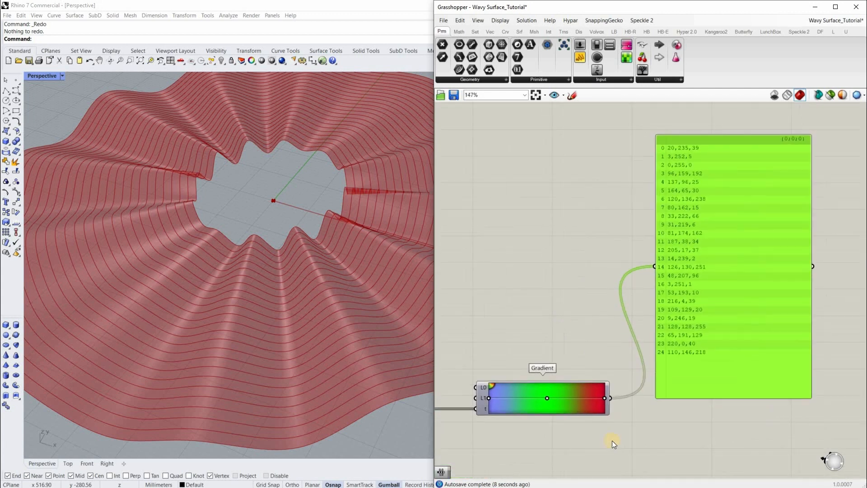
Check the item count from List Length's L output and the number of values in Range's R output
scroll(641, 414, "up", 1)
right_click_drag(673, 397, 759, 359)
right_click_drag(450, 406, 581, 368)
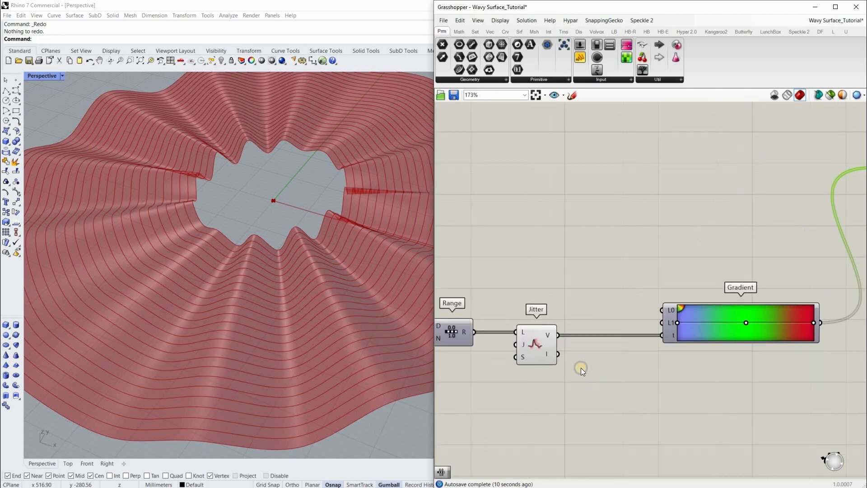
right_click_drag(482, 384, 583, 390)
scroll(574, 350, "up", 5)
scroll(530, 377, "down", 4)
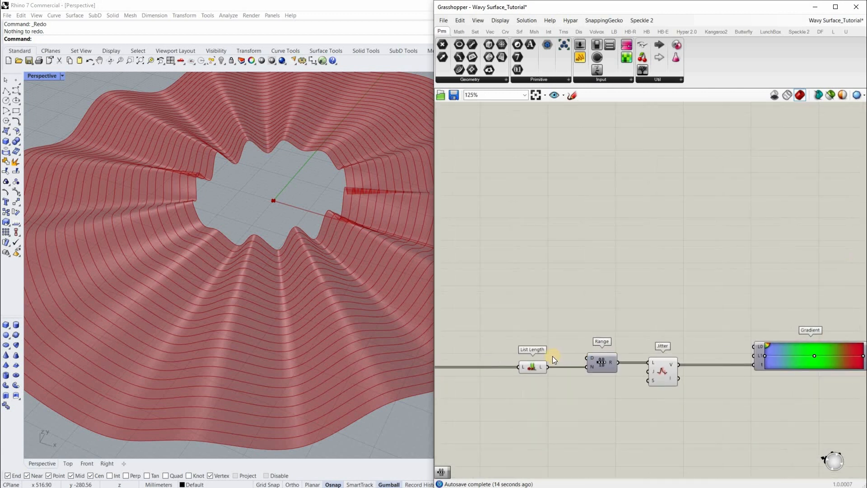
scroll(552, 356, "up", 3)
mouse_move(553, 357)
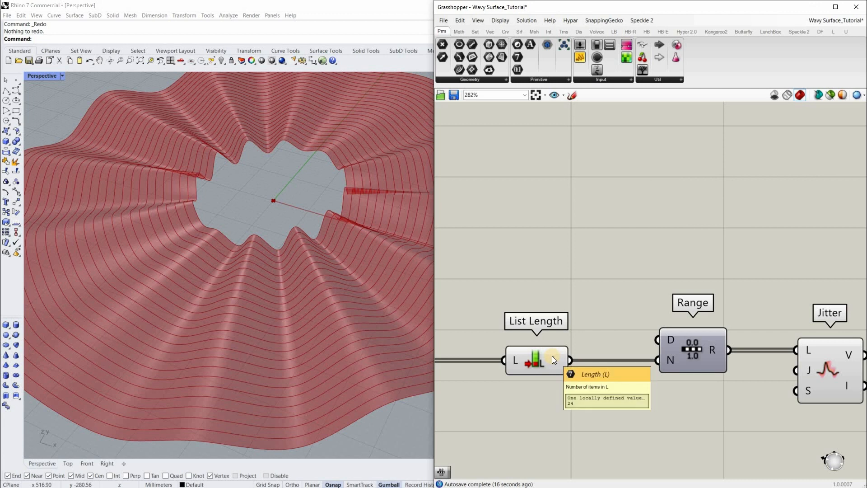
right_click_drag(714, 348, 657, 362)
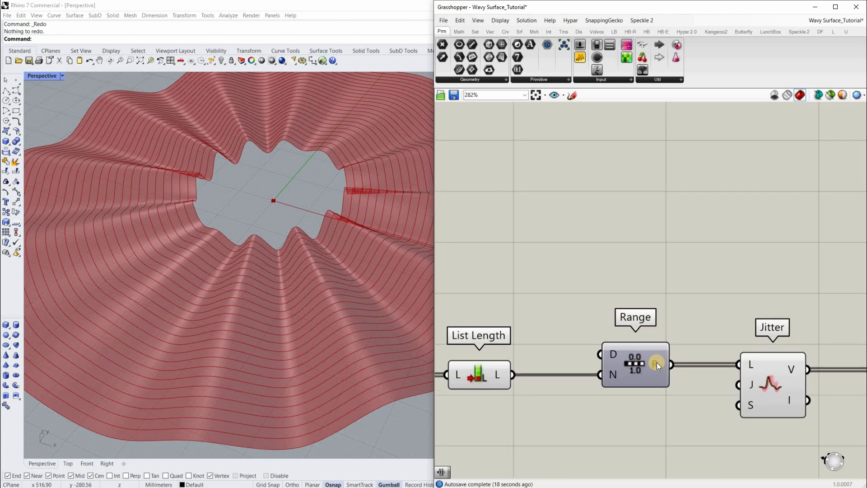
mouse_move(657, 363)
scroll(658, 363, "up", 2)
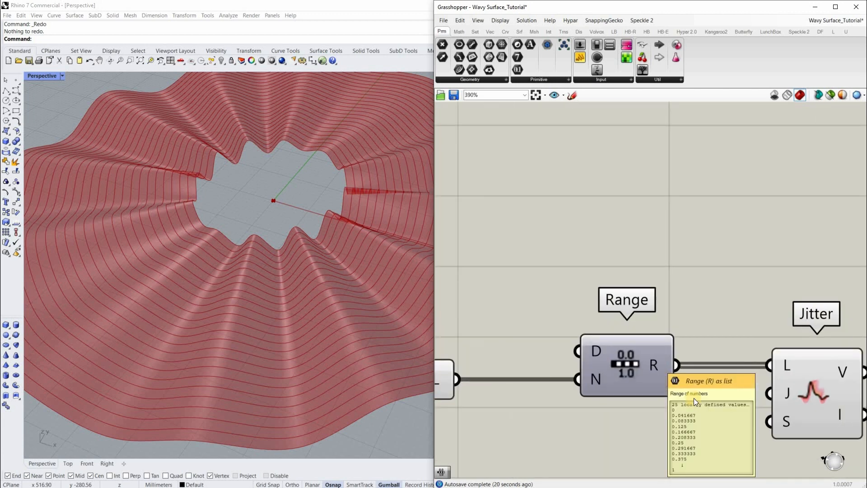
Try applying the expression x-1 to Range's R output
right_click(657, 364)
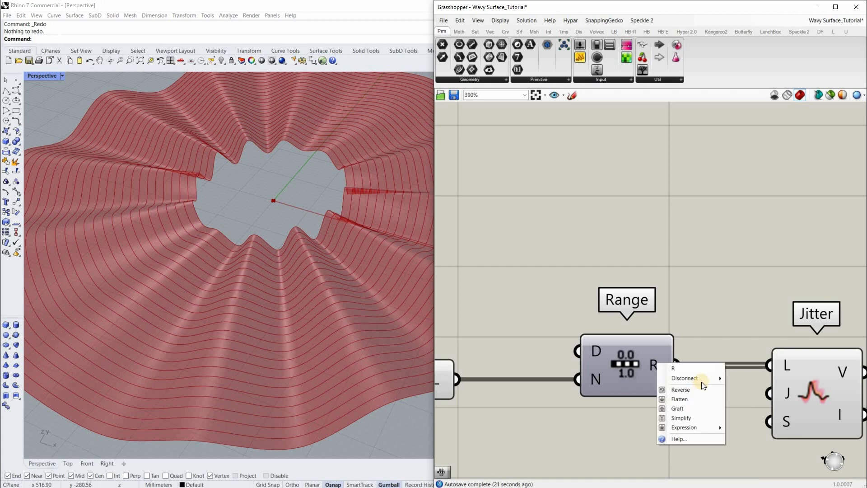
mouse_move(693, 426)
left_click(747, 440)
type("x-1")
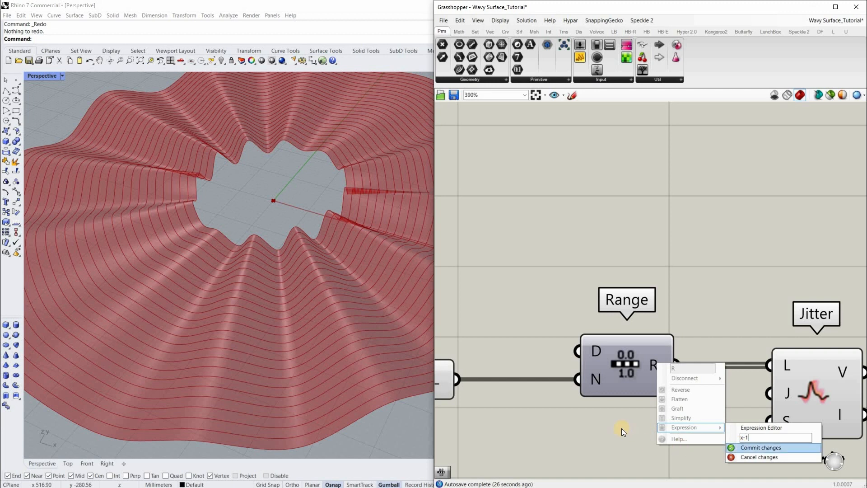
key("Return")
Examine how the output expression affects the colour list in Gradient's panel and trace it back to Range
scroll(725, 419, "down", 6)
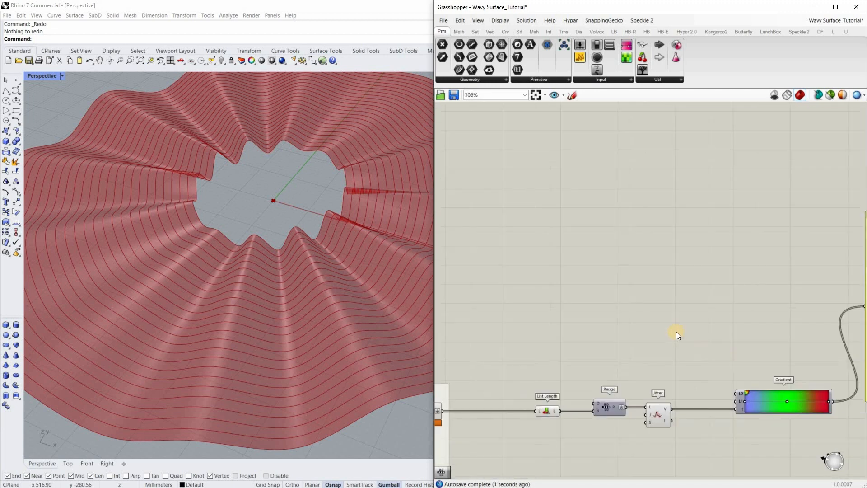
right_click_drag(844, 347, 666, 325)
scroll(698, 330, "up", 6)
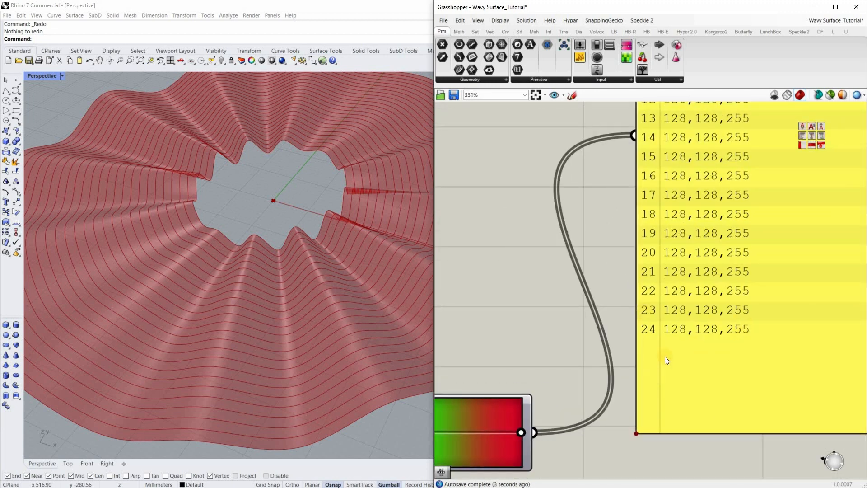
scroll(654, 275, "down", 4)
scroll(632, 342, "up", 3)
right_click_drag(565, 358, 572, 340)
scroll(571, 341, "up", 3)
mouse_move(572, 340)
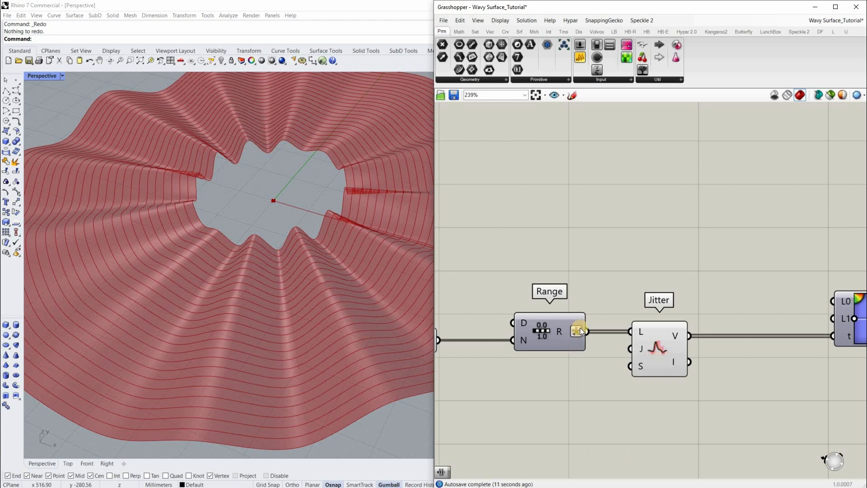
Remove the x-1 expression from Range's R output
scroll(567, 334, "up", 1)
scroll(567, 333, "up", 2)
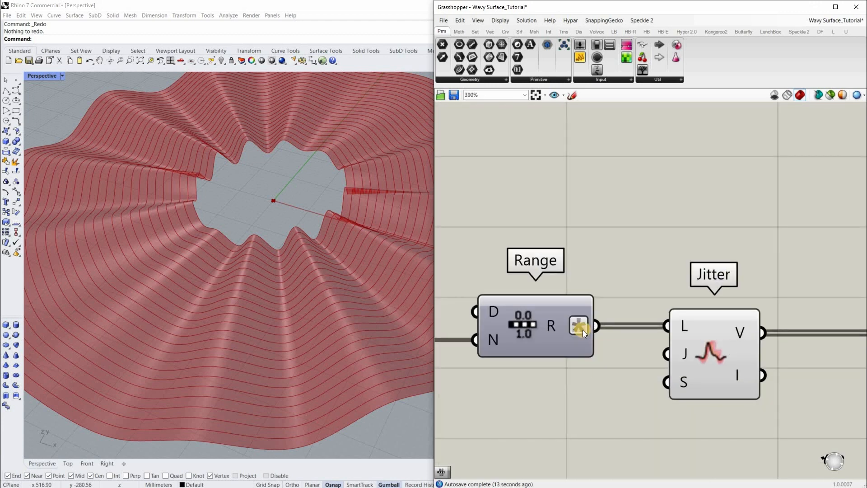
scroll(604, 355, "up", 2)
right_click_drag(604, 354, 714, 346)
right_click(673, 308)
mouse_move(703, 372)
left_click(777, 393)
scroll(562, 327, "down", 3)
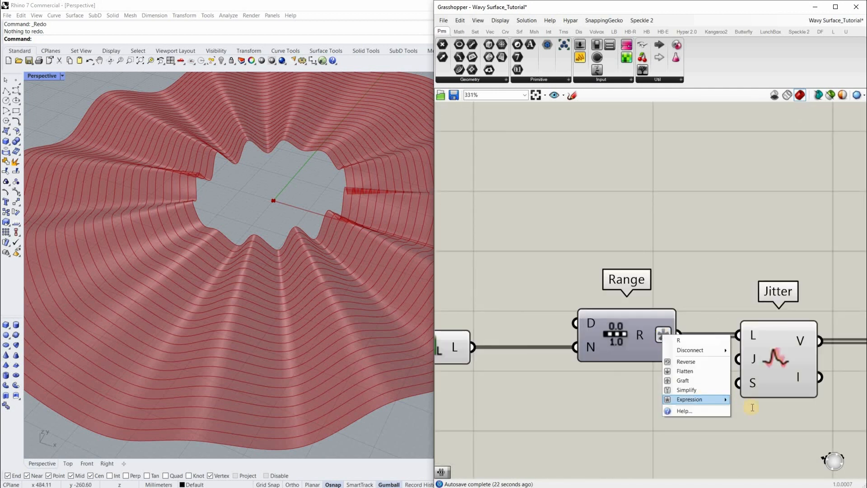
left_click(770, 420)
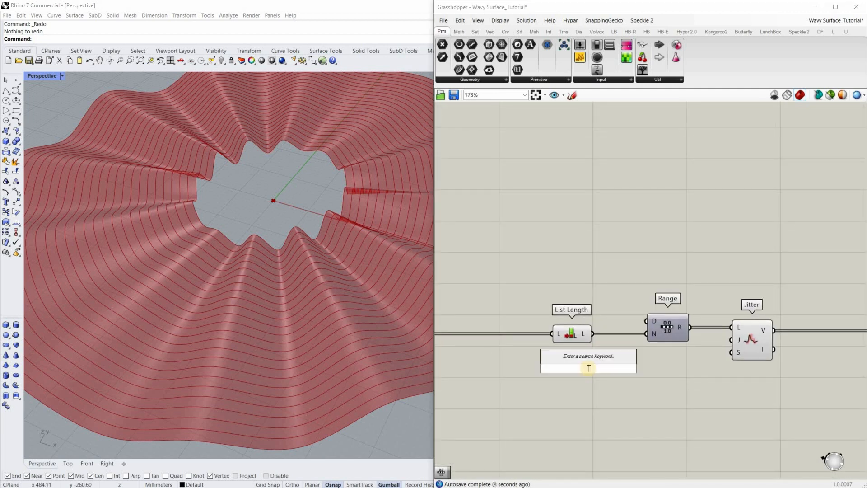
Insert an Expression component with x-1 between List Length's output and Range's N input
type("x-1")
left_click(697, 442)
scroll(551, 380, "up", 3)
left_click_drag(583, 330, 541, 379)
left_click_drag(617, 380, 660, 329)
scroll(723, 297, "down", 3)
left_click_drag(698, 362, 704, 321)
Apply the expression x-1 directly to Range's N input
scroll(811, 324, "up", 3)
right_click(647, 339)
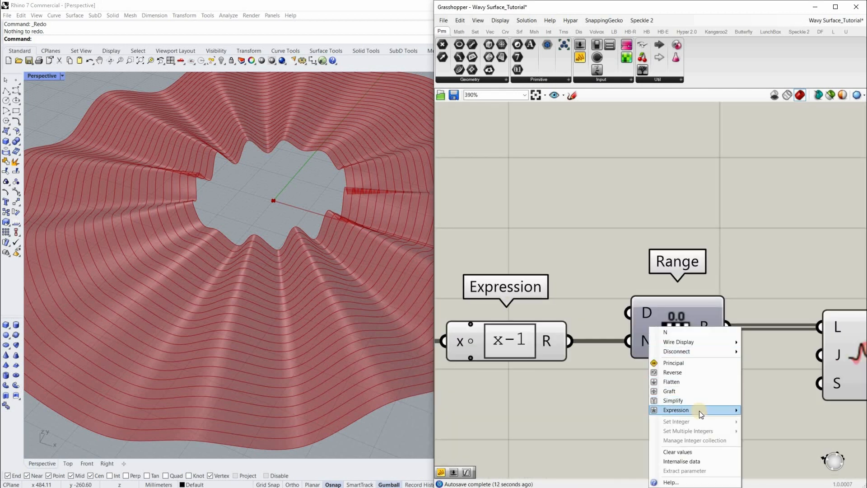
mouse_move(724, 410)
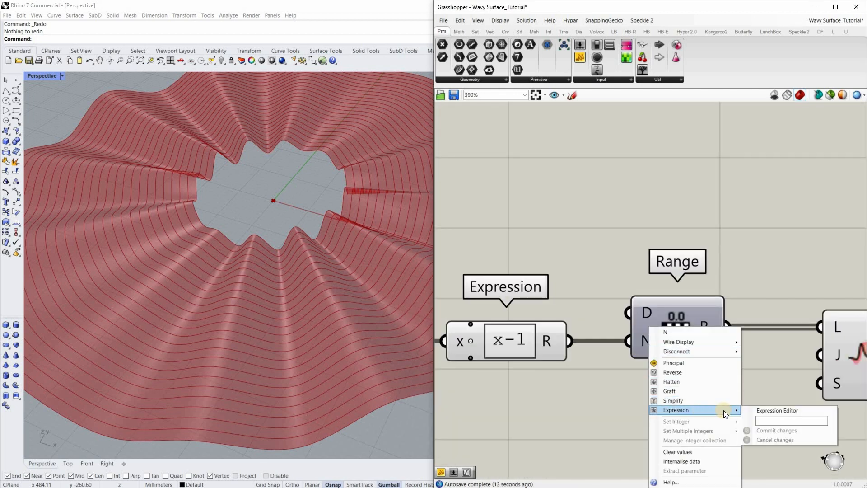
left_click(770, 421)
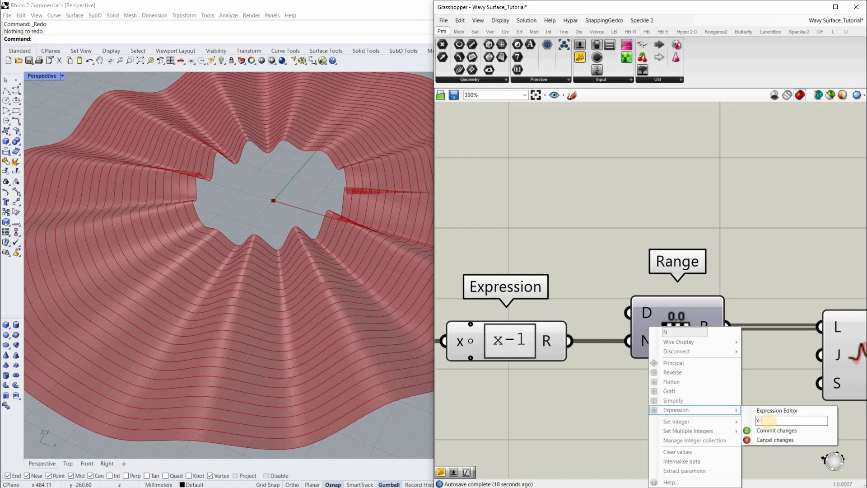
left_click(785, 432)
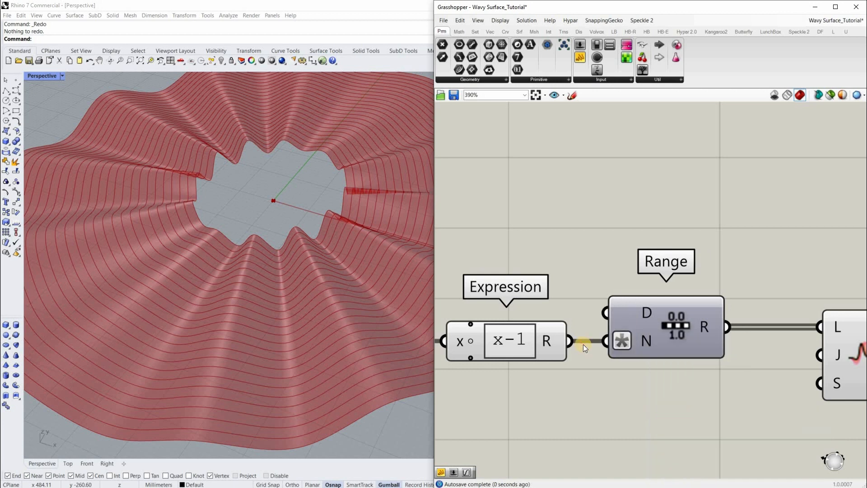
Delete the separate Expression component and reconnect List Length's output straight to Range's N input
left_click(582, 343)
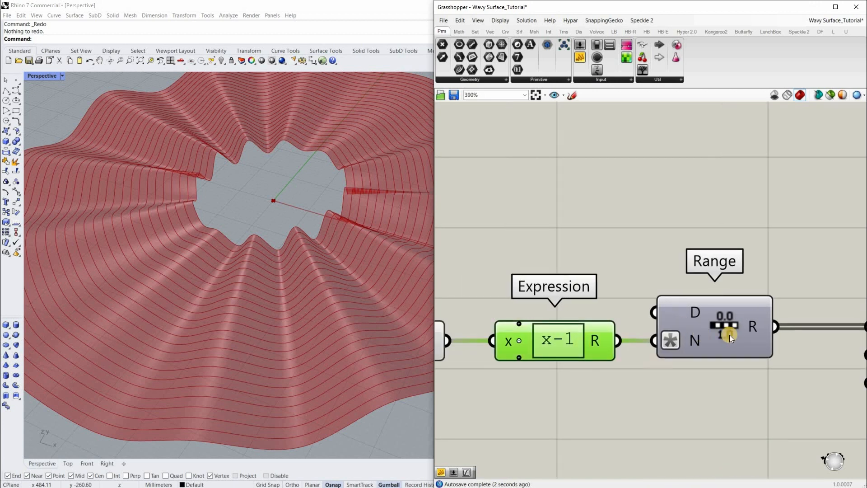
key("Delete")
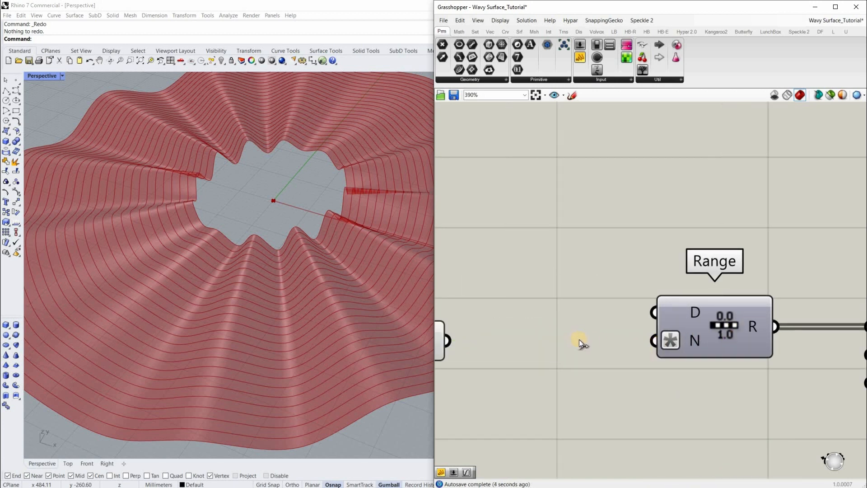
scroll(578, 339, "down", 3)
left_click_drag(581, 338, 703, 333)
Check the number of values in Jitter's V output and the colour list in Gradient's panel
right_click_drag(802, 331, 690, 329)
scroll(710, 332, "up", 3)
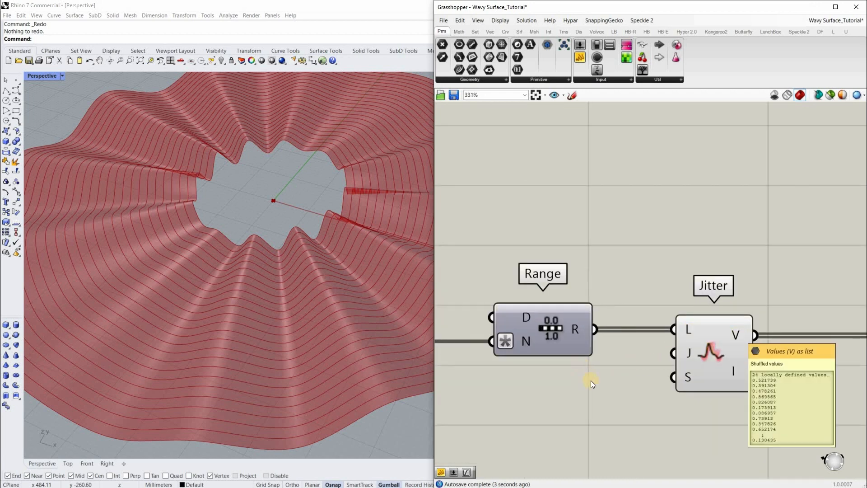
scroll(591, 381, "down", 7)
right_click_drag(825, 289, 797, 288)
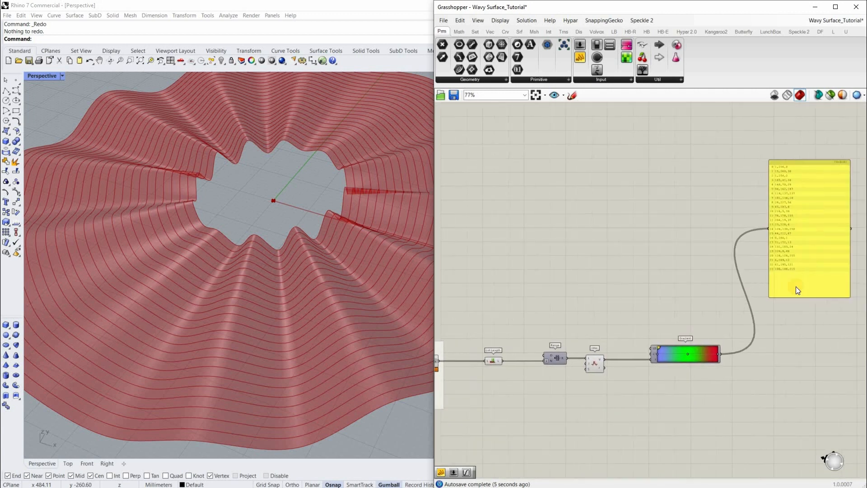
scroll(739, 266, "up", 3)
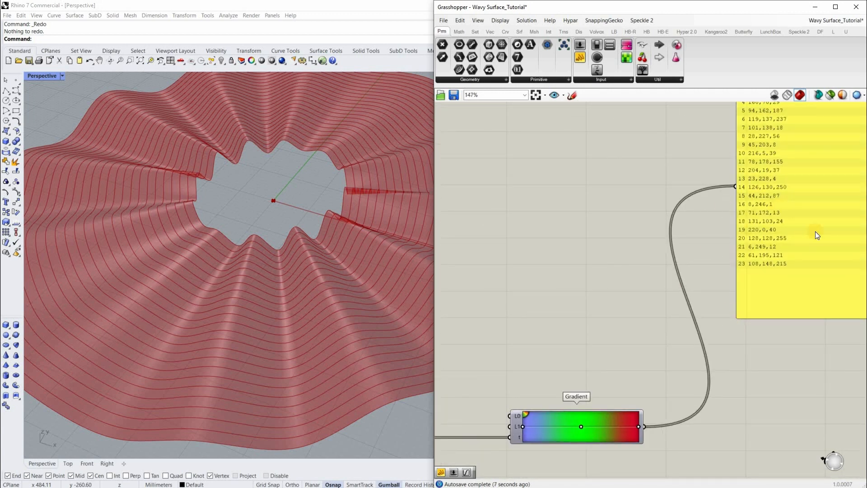
scroll(732, 316, "down", 2)
right_click_drag(682, 347, 649, 352)
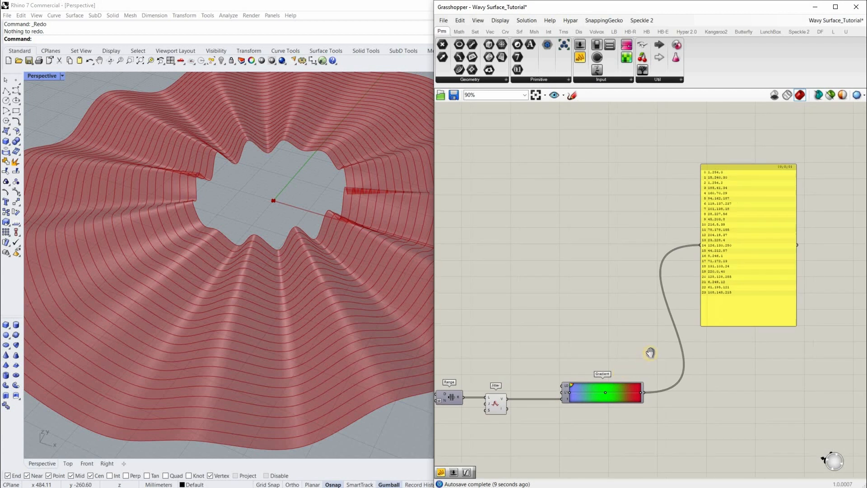
scroll(649, 353, "up", 2)
scroll(649, 353, "down", 3)
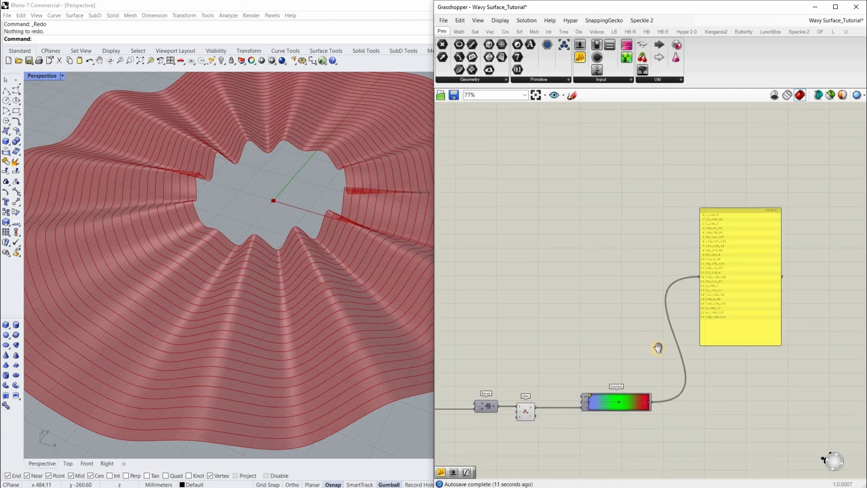
scroll(654, 350, "down", 3)
scroll(610, 314, "up", 5)
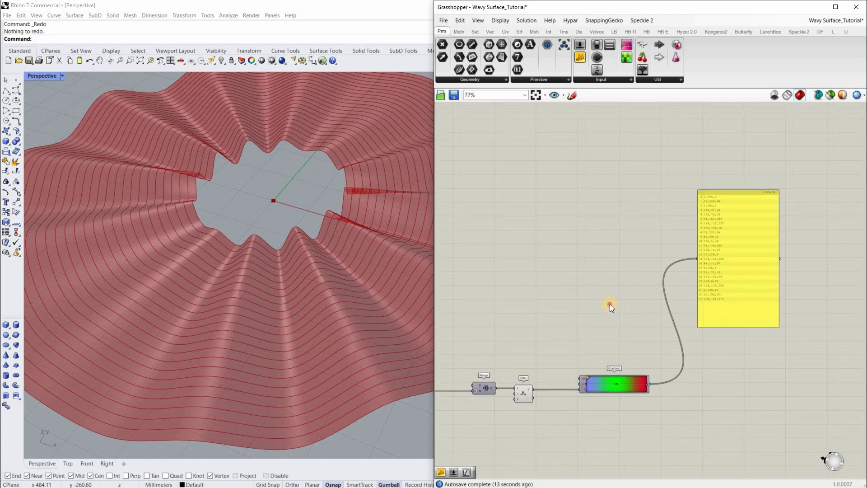
Add a Custom Preview component above Gradient
double_click(611, 304)
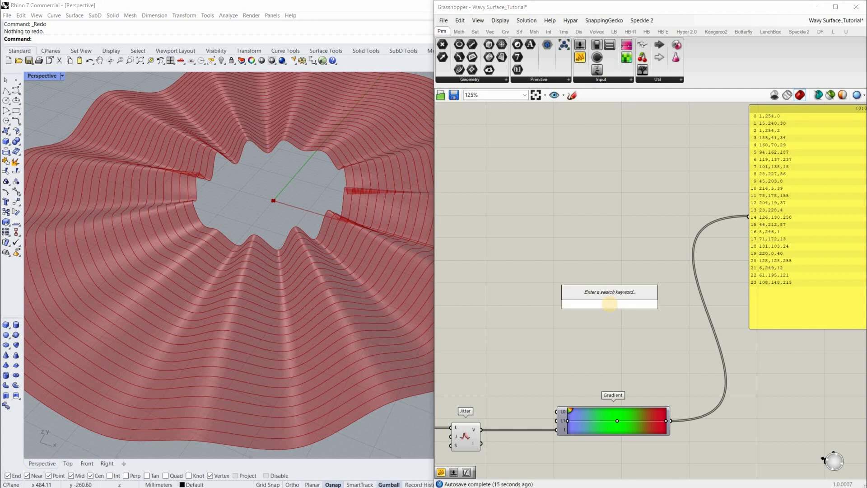
type("preview")
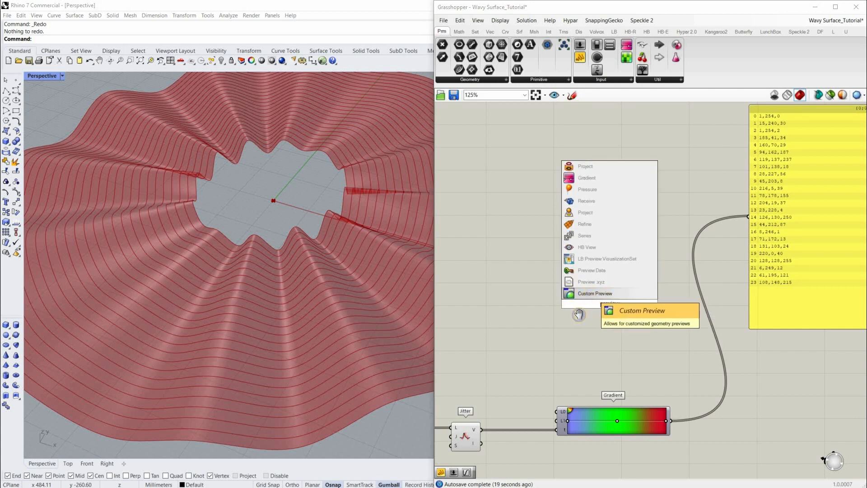
left_click(589, 294)
scroll(588, 296, "down", 4)
right_click_drag(587, 305, 550, 251)
Connect Gradient's output to Custom Preview's M input
scroll(558, 252, "up", 3)
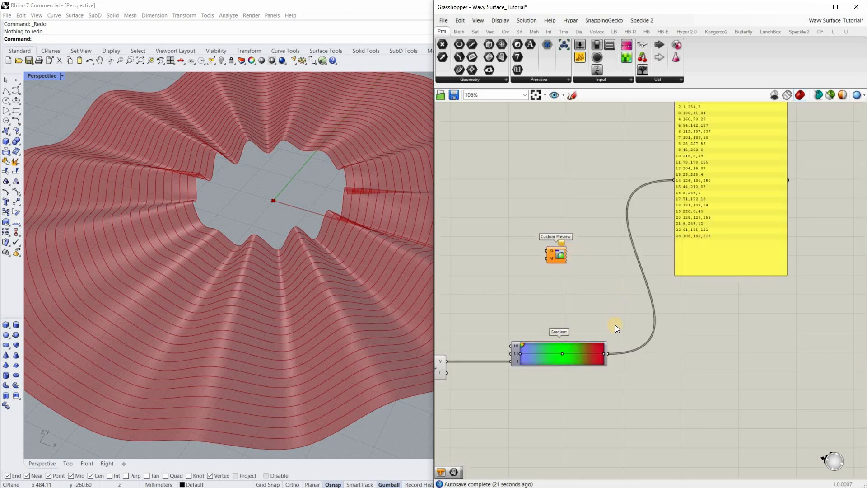
scroll(600, 378, "up", 3)
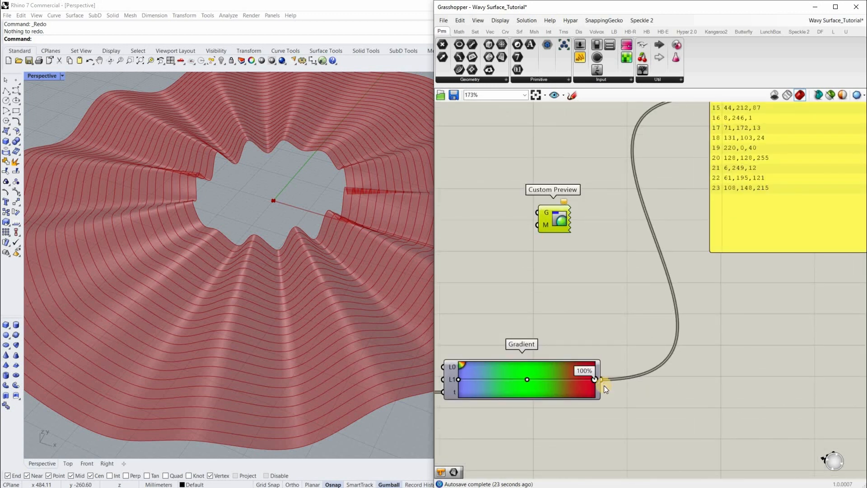
left_click_drag(604, 386, 602, 380)
left_click_drag(548, 221, 543, 224)
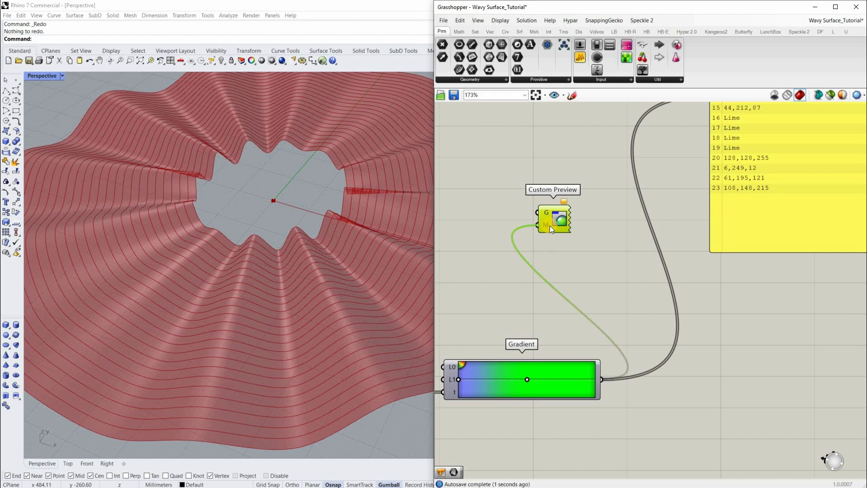
Connect Loft's output to Custom Preview's G input
scroll(550, 226, "up", 4)
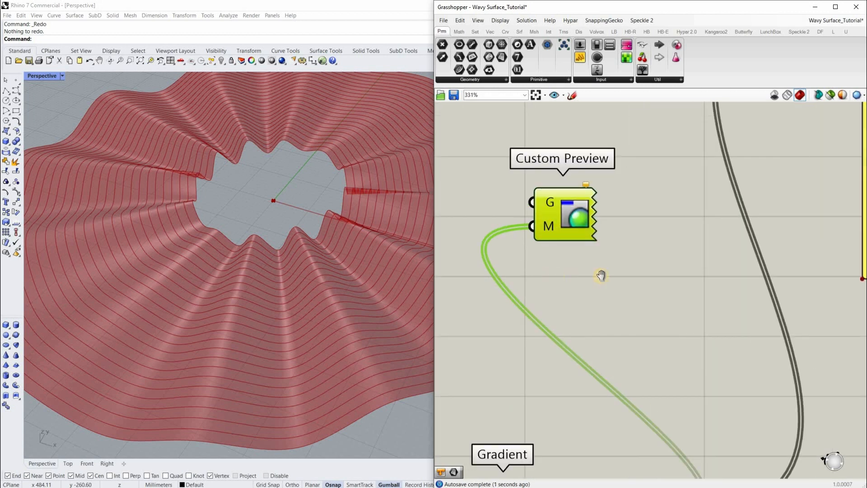
scroll(562, 277, "down", 8)
scroll(555, 325, "up", 5)
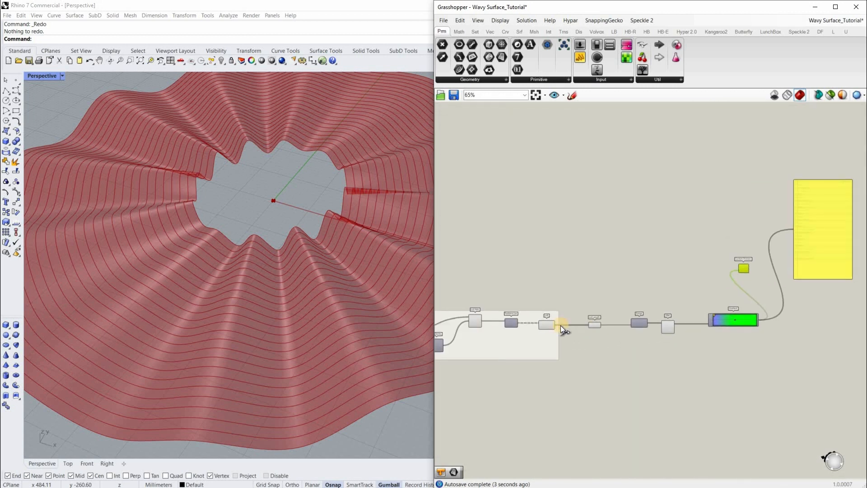
left_click_drag(561, 328, 809, 246)
scroll(803, 246, "down", 4)
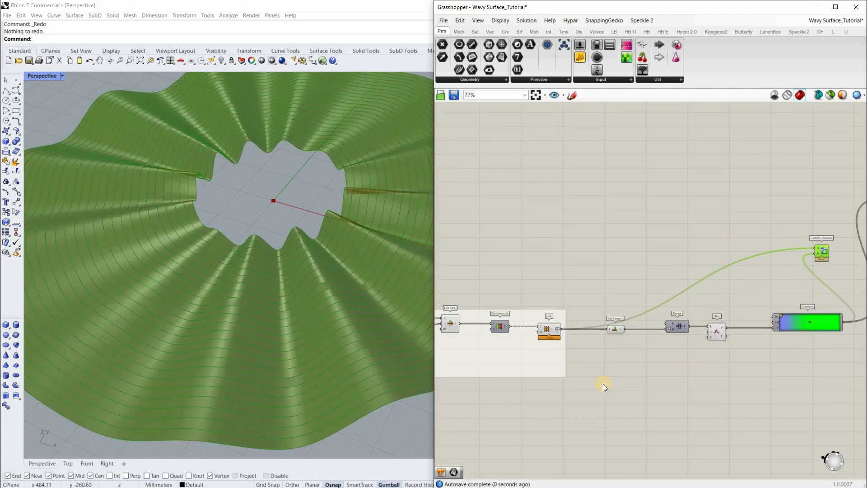
Turn off the preview of the Loft component
scroll(546, 332, "up", 4)
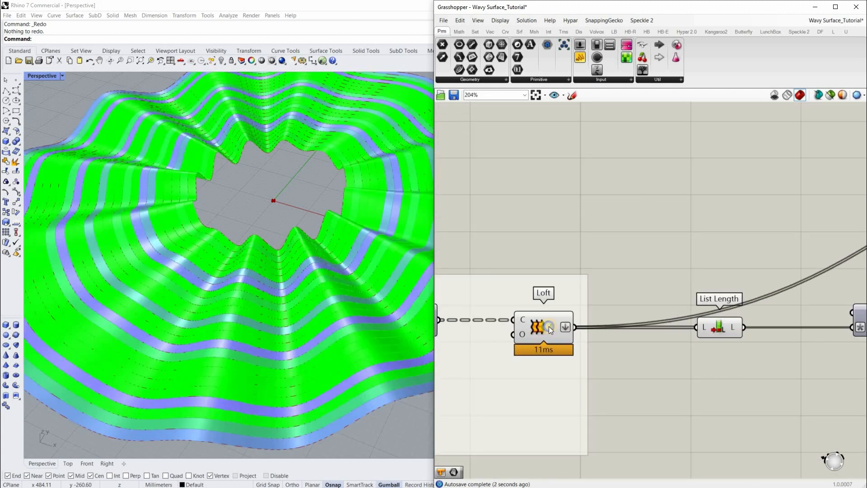
left_click(548, 327)
right_click(548, 327)
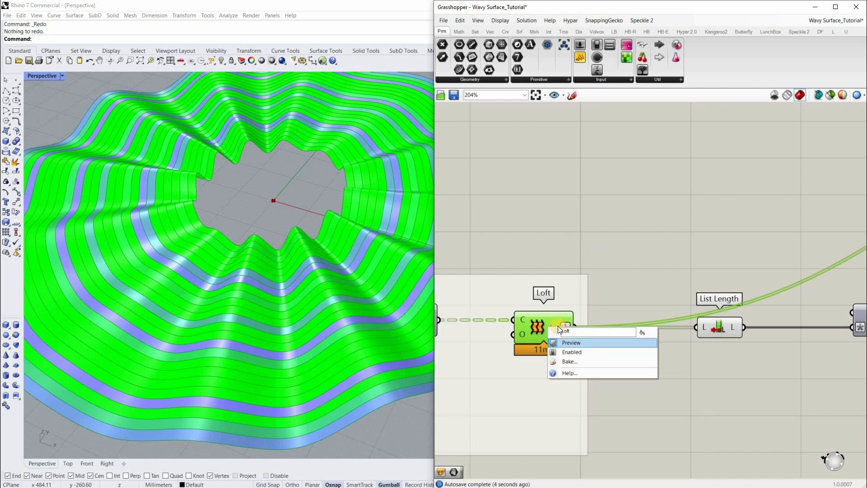
left_click(570, 343)
Move the blue grip at the start of Gradient's colour bar to its far right end
scroll(695, 360, "down", 1)
scroll(696, 358, "down", 4)
right_click_drag(707, 362, 641, 345)
right_click_drag(777, 335, 649, 346)
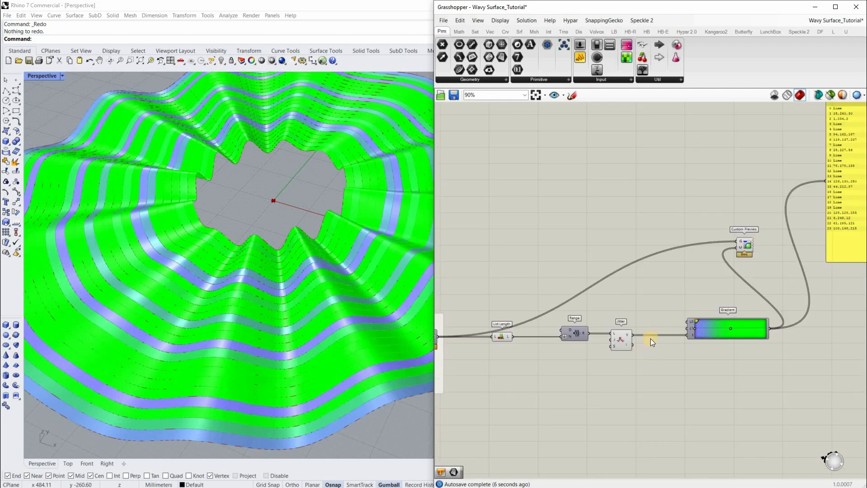
right_click_drag(785, 325, 722, 327)
scroll(646, 340, "up", 2)
scroll(637, 321, "up", 5)
right_click_drag(638, 319, 513, 277)
scroll(486, 282, "up", 1)
left_click(481, 308)
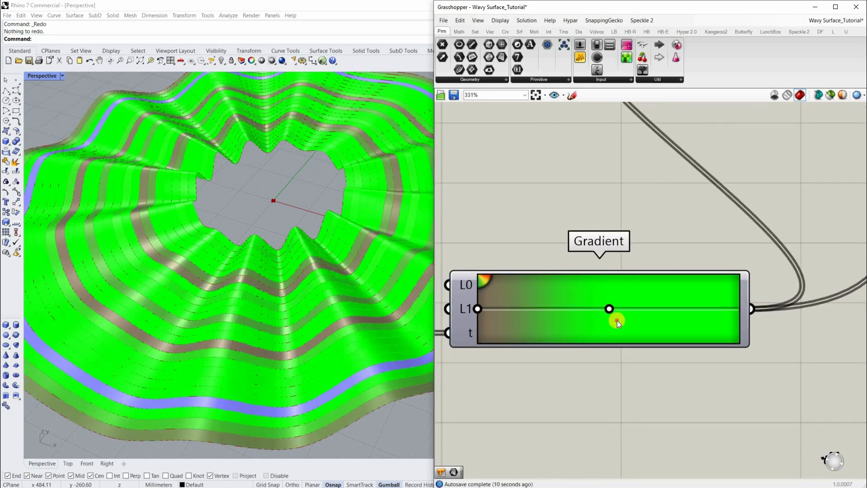
left_click_drag(477, 309, 771, 334)
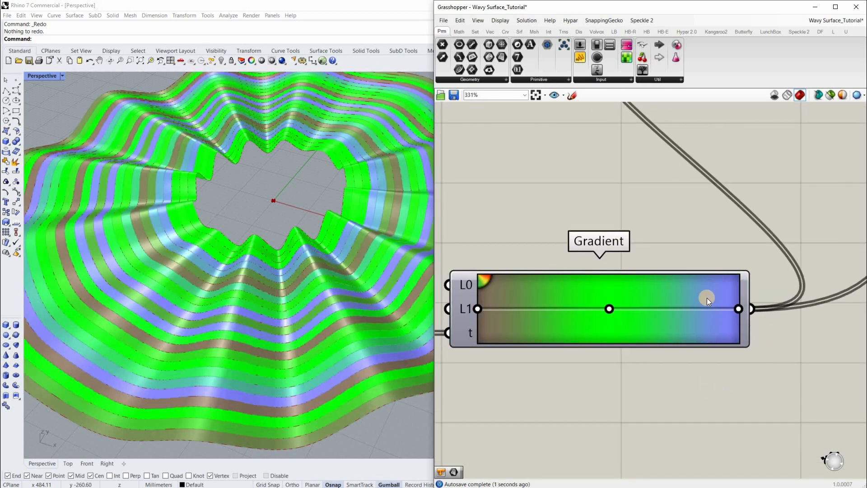
Open the Gradient Editor and set the left and right colours of the 100% grip to Red
right_click_drag(739, 285, 712, 289)
scroll(712, 292, "up", 3)
double_click(552, 284)
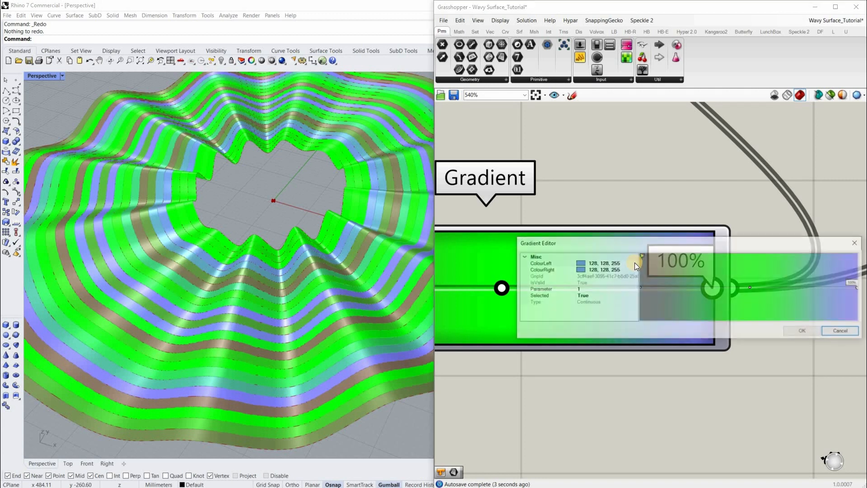
left_click(563, 307)
left_click(633, 262)
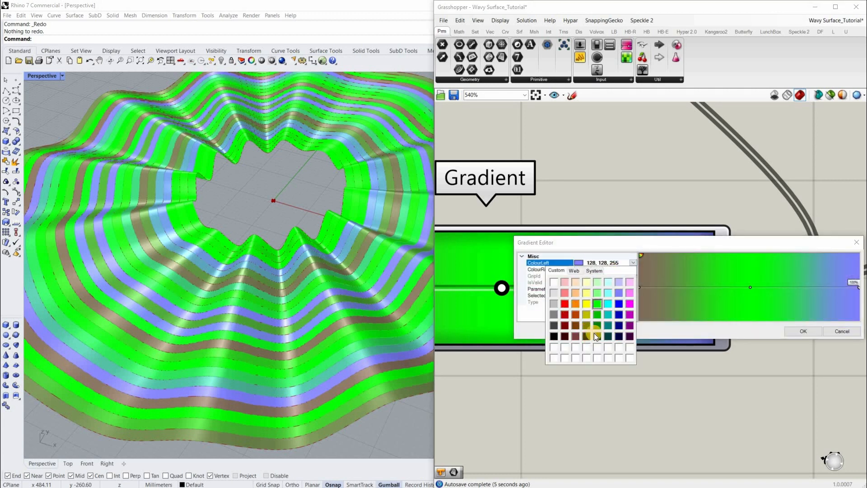
left_click(565, 303)
left_click(634, 269)
left_click(634, 270)
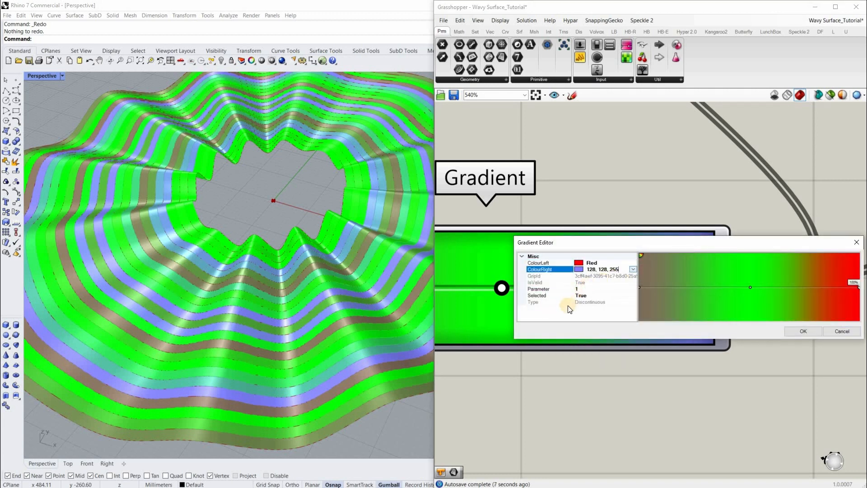
left_click(805, 333)
Set the left and right colours of the gradient's 0% grip to 128, 128, 255 and accept the edits
left_click(639, 288)
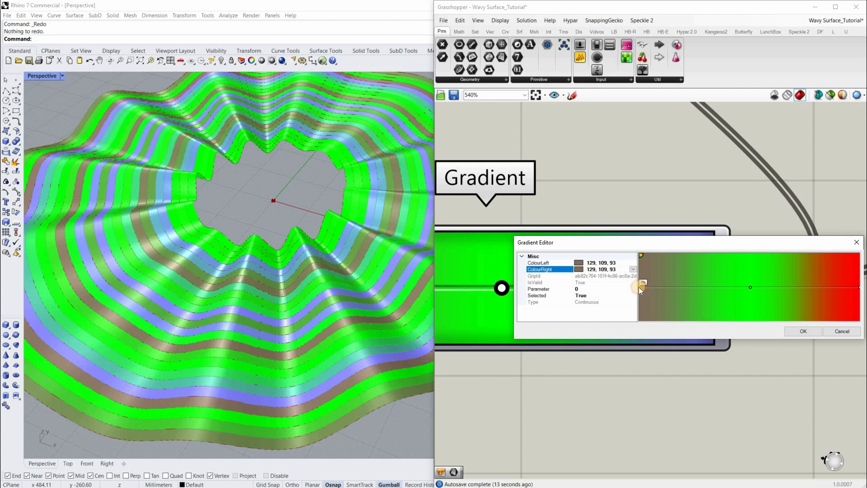
left_click(629, 265)
left_click(628, 265)
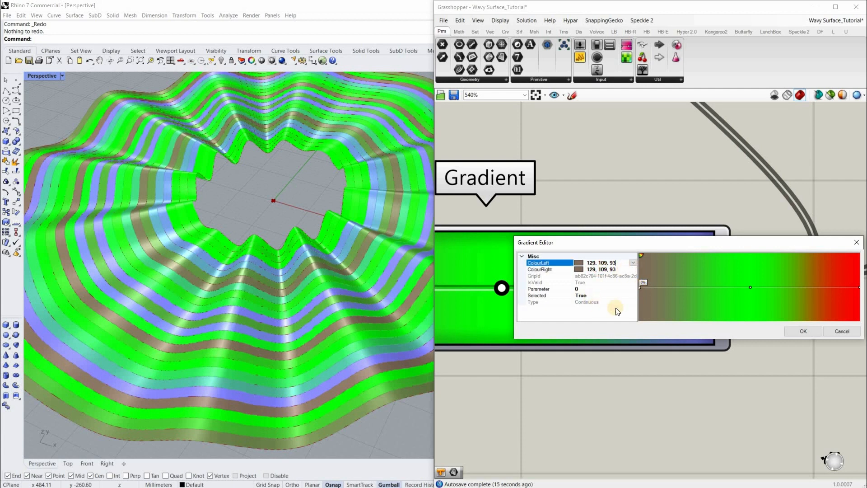
left_click(634, 263)
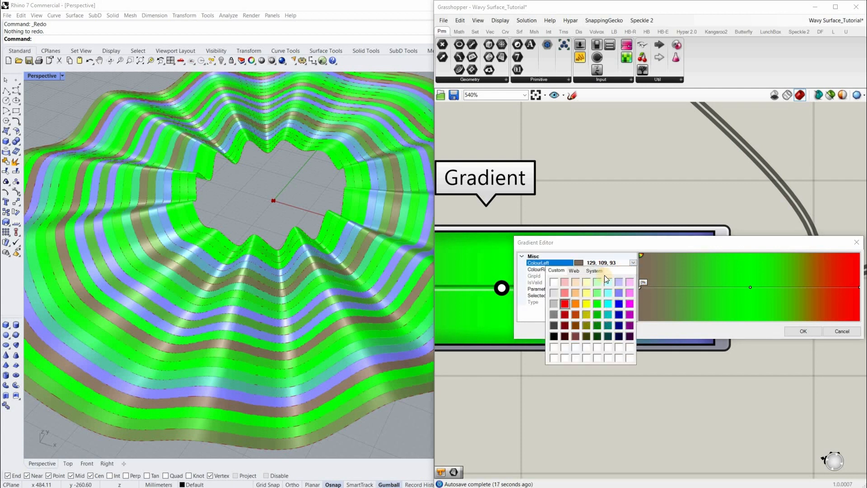
left_click(618, 293)
left_click(632, 270)
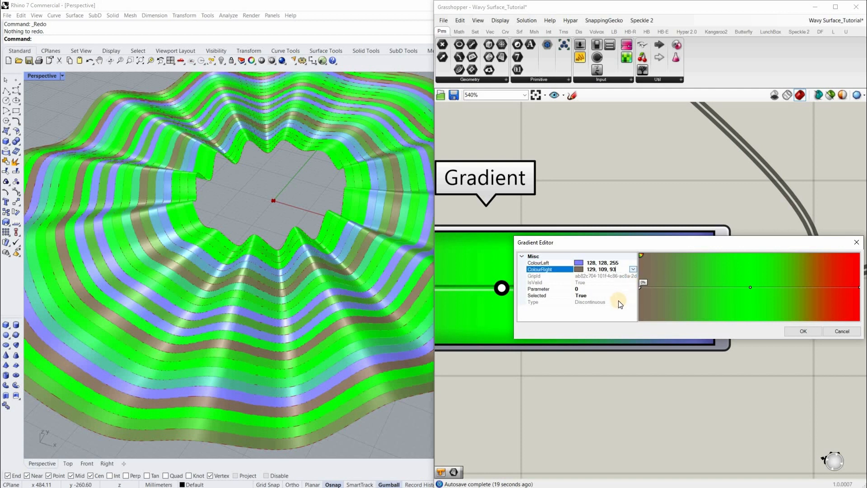
left_click(799, 331)
left_click(799, 330)
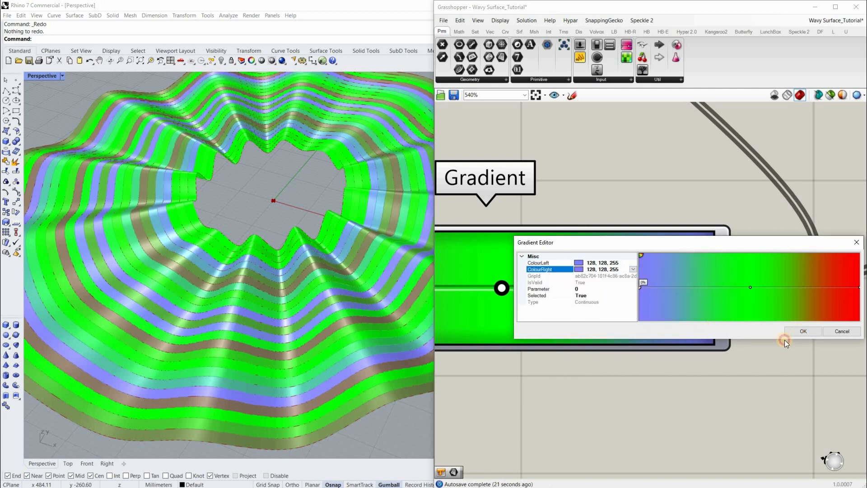
Look through Gradient's preset colour schemes and examine the whole coloured surface in the Rhino viewport
scroll(725, 375, "down", 3)
scroll(721, 317, "up", 2)
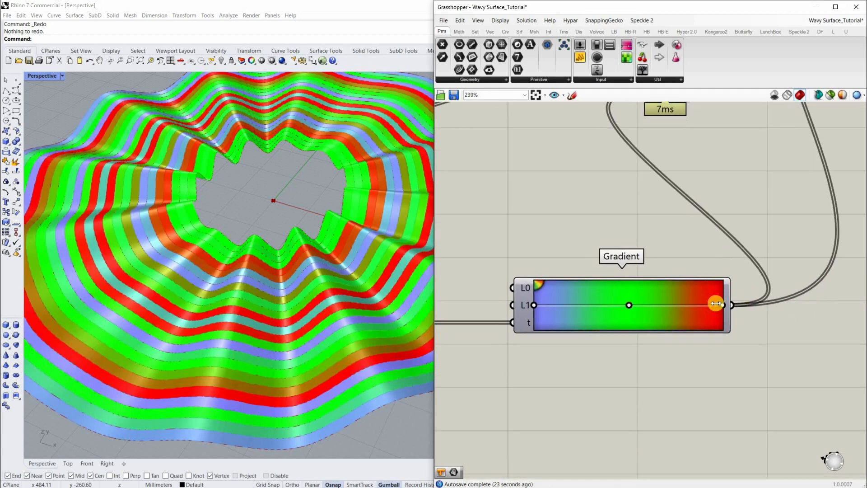
right_click(622, 331)
mouse_move(639, 339)
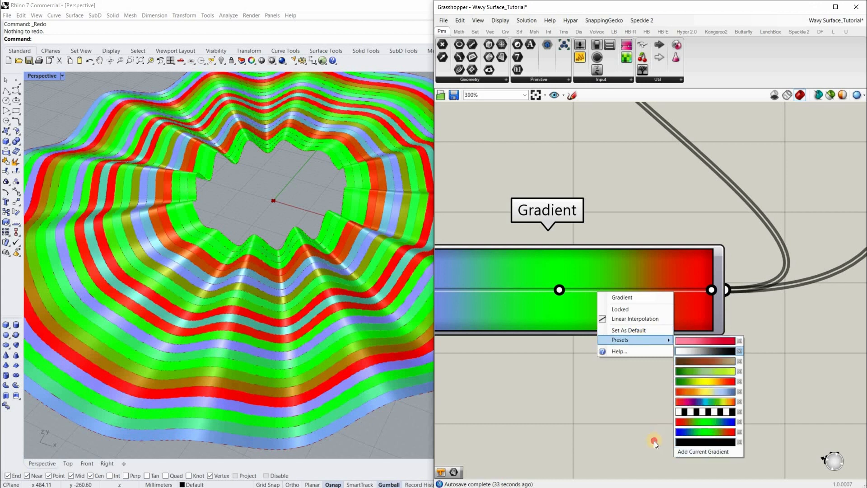
left_click(291, 339)
scroll(290, 339, "down", 5)
right_click_drag(291, 338, 679, 404)
scroll(679, 405, "down", 6)
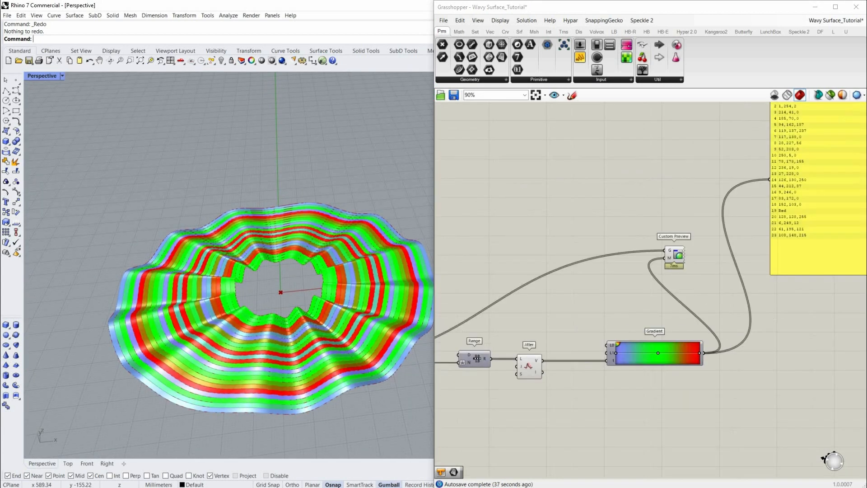
Group List Length, Range, Jitter, Gradient and Custom Preview, leaving the colour list panel outside
scroll(690, 377, "down", 3)
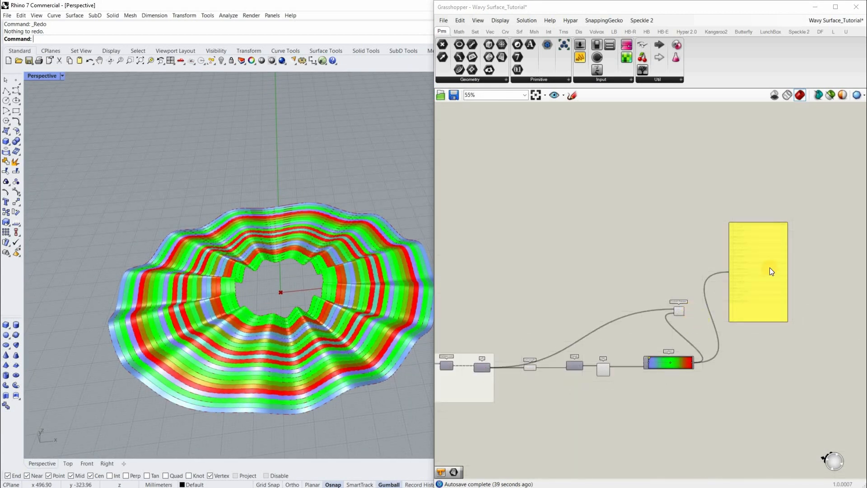
scroll(773, 266, "down", 1)
left_click_drag(775, 261, 616, 348)
left_click(587, 258)
scroll(650, 292, "up", 3)
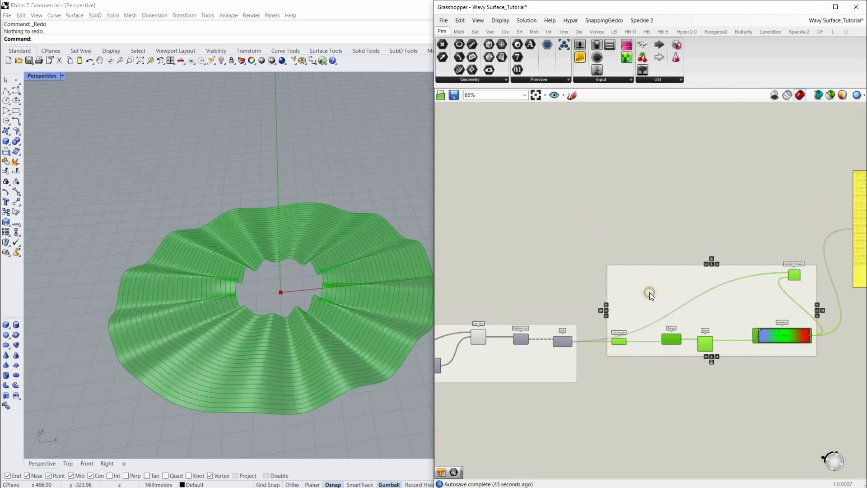
left_click(564, 311)
Copy the "Create Split Surfaces" label into the new colouring group
right_click_drag(470, 335, 593, 335)
left_click(469, 335)
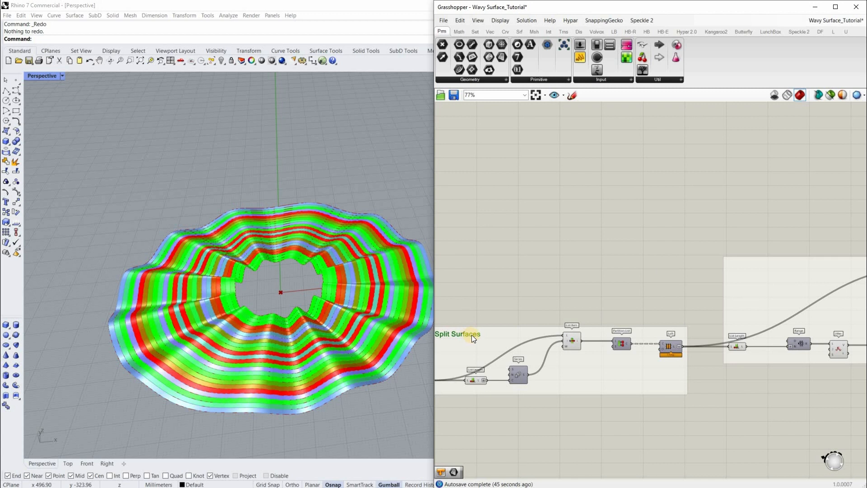
left_click_drag(476, 337, 796, 271, "alt")
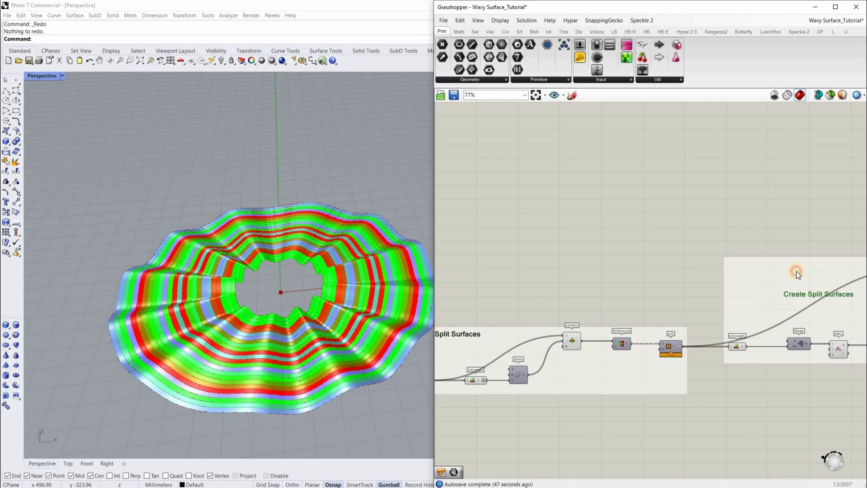
scroll(798, 268, "up", 3)
scroll(765, 273, "up", 2)
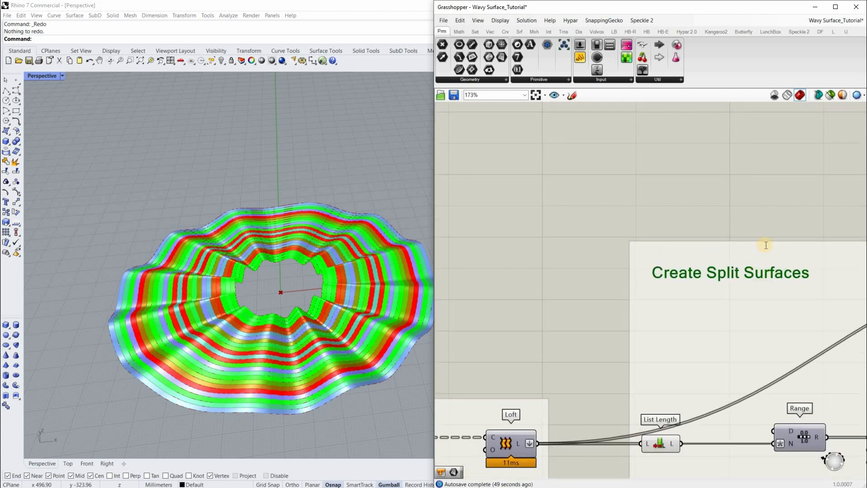
Change the copied label's text to "Colour the Surfaces"
double_click(766, 244)
type("Colour t")
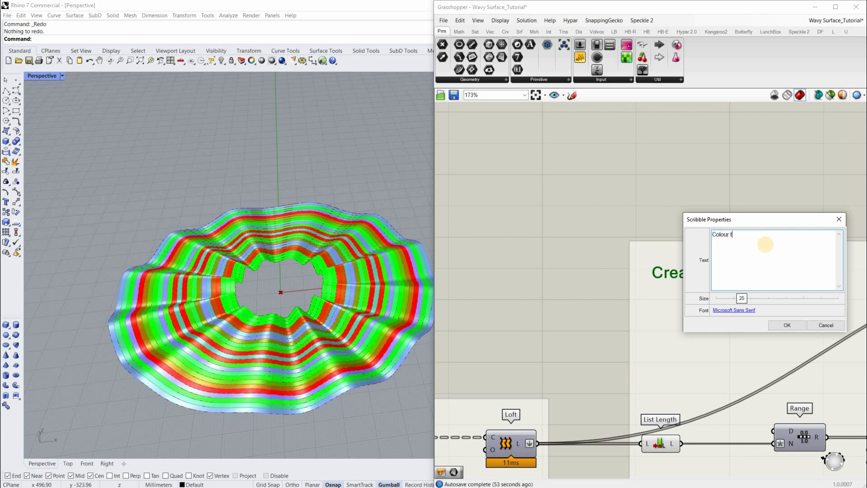
type("he Surfaces")
key("Return")
Add the "Colour the Surfaces" label to the colouring group and move it closer to the group's upper-left corner
left_click_drag(765, 207, 685, 311)
right_click(720, 376)
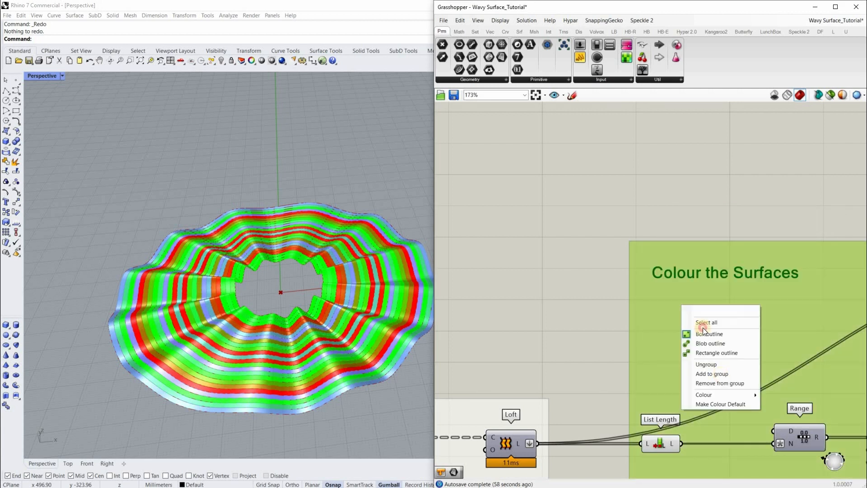
left_click(720, 376)
left_click(654, 217)
left_click_drag(673, 276, 664, 264)
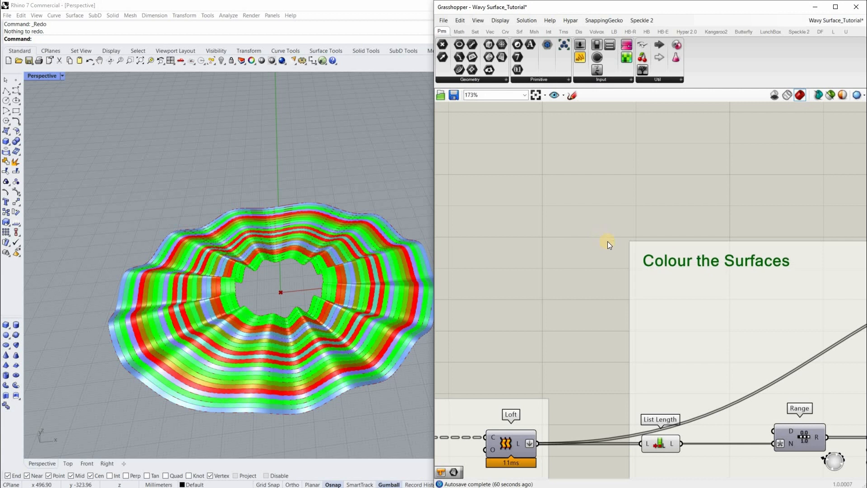
Set the Wave Height 2 slider to 78 and the Cycles slider to 15
scroll(619, 246, "down", 5)
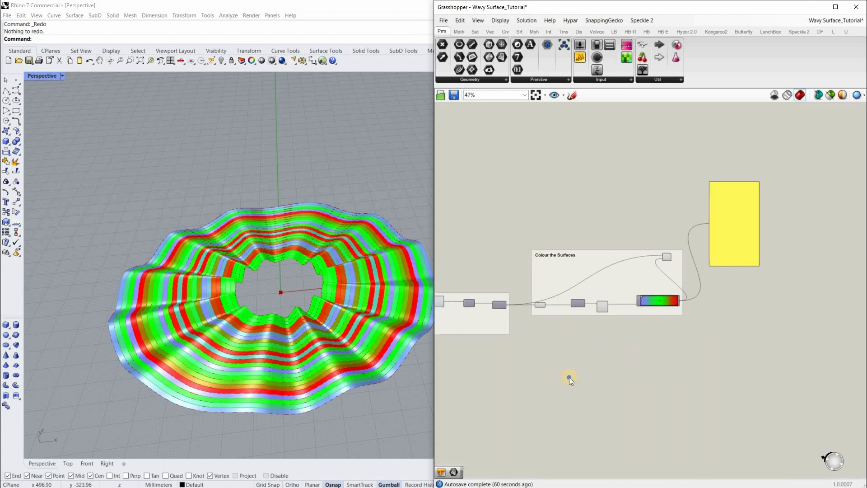
scroll(612, 356, "down", 2)
right_click_drag(611, 338, 830, 326)
right_click_drag(563, 349, 721, 330)
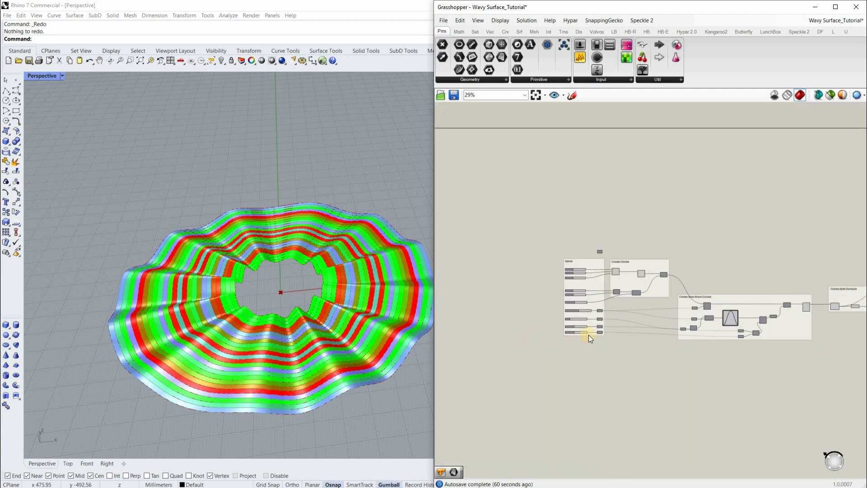
scroll(590, 333, "up", 4)
scroll(589, 320, "up", 3)
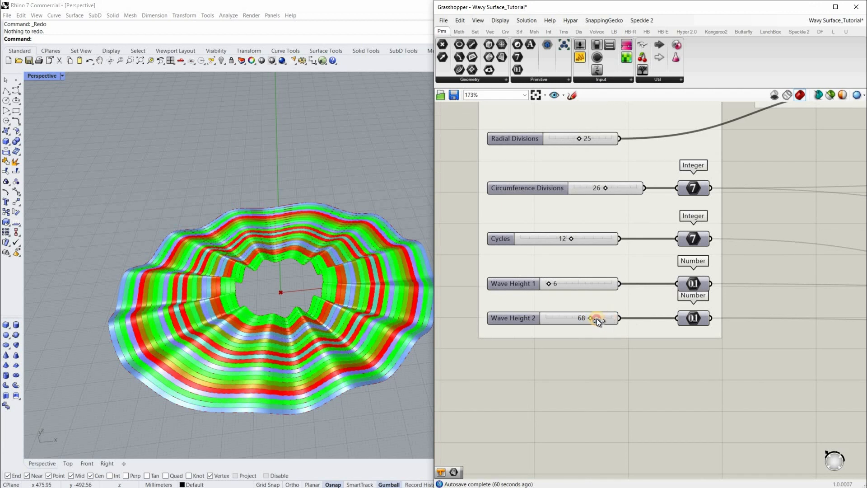
left_click_drag(597, 318, 596, 318)
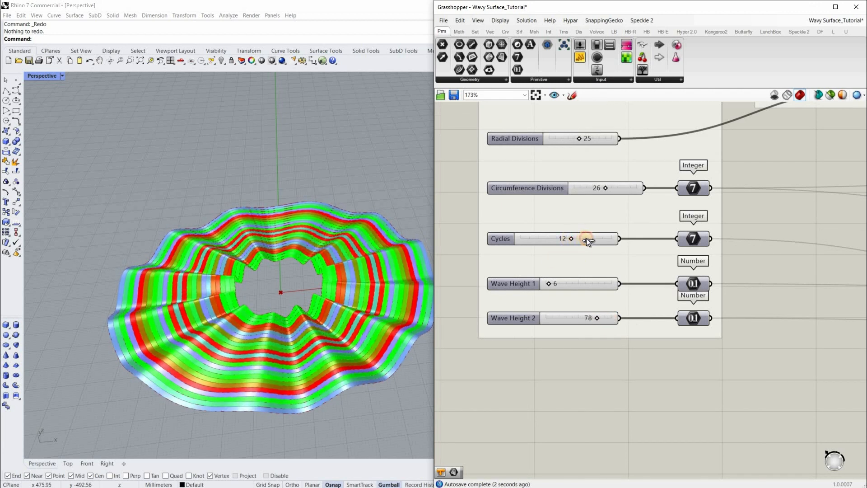
left_click_drag(586, 237, 586, 238)
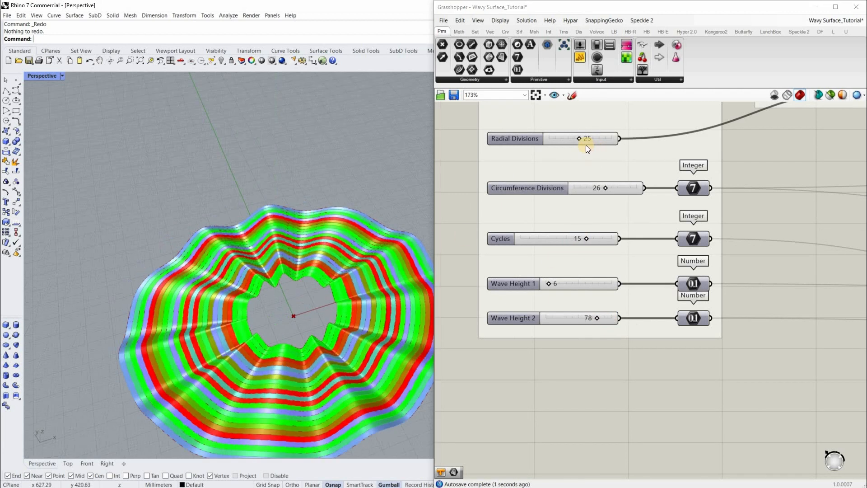
Set the Radial Divisions slider to 21 and check the recoloured strips in the Rhino viewport
mouse_move(593, 140)
left_mouse_down()
mouse_move(603, 141)
mouse_move(574, 142)
mouse_move(590, 143)
mouse_move(581, 144)
left_mouse_up()
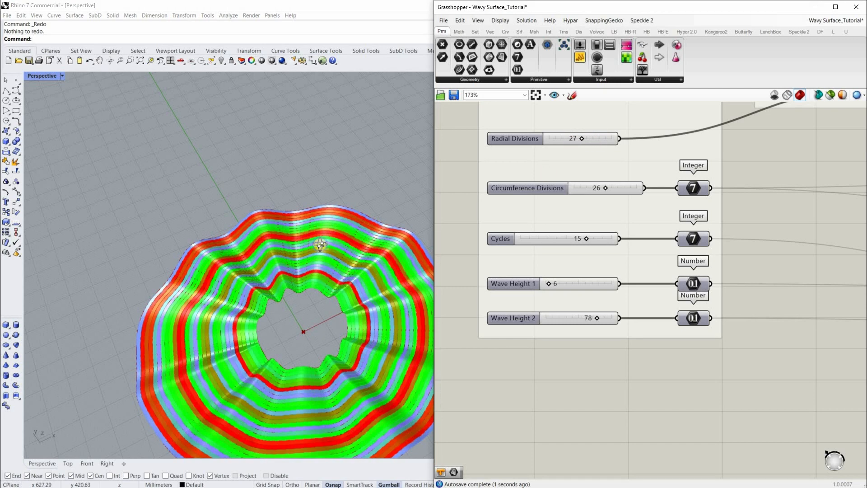
mouse_move(309, 294)
right_mouse_down()
mouse_move(217, 305)
mouse_move(271, 312)
mouse_move(253, 323)
mouse_move(259, 337)
right_mouse_up()
scroll(260, 338, "down", 6)
right_click_drag(194, 318, 177, 363)
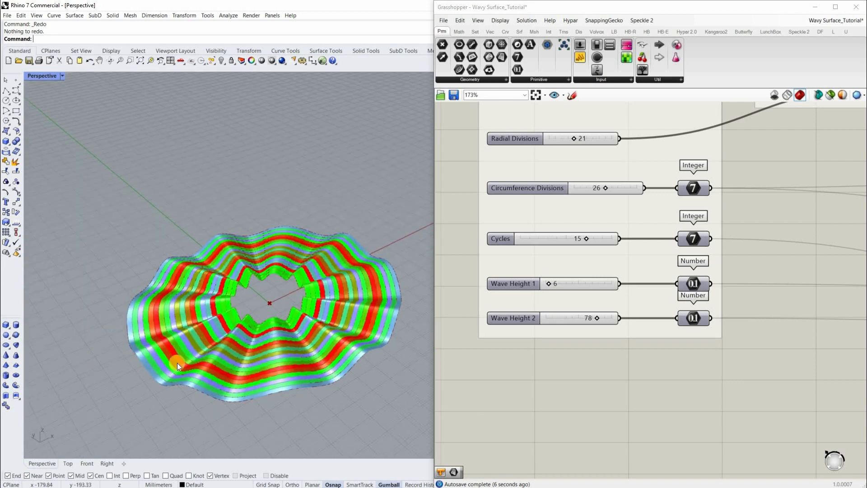
scroll(226, 343, "up", 2)
scroll(654, 406, "down", 5)
right_click_drag(581, 397, 669, 354)
scroll(835, 366, "down", 2)
right_click_drag(785, 322, 643, 297)
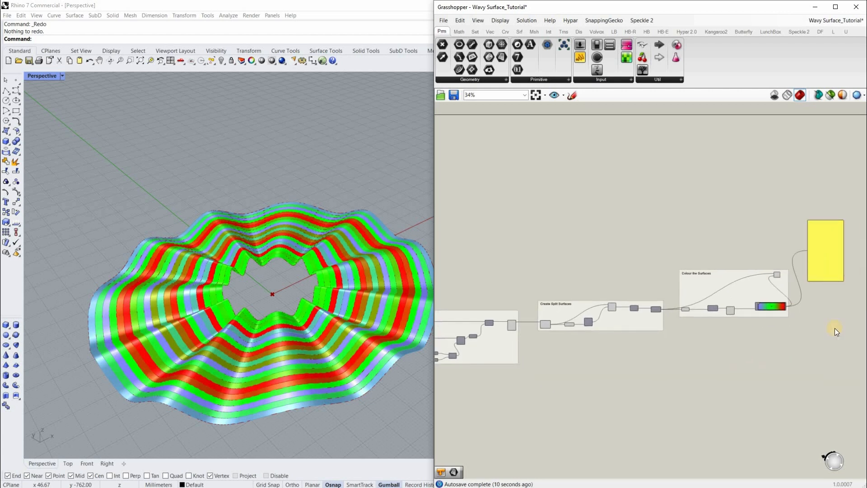
Review the wavy surface in the Rhino viewport and the colouring group's components, tracing the List Length input back to the Loft output
right_click_drag(835, 329, 789, 325)
scroll(736, 352, "down", 2)
right_click_drag(736, 352, 793, 343)
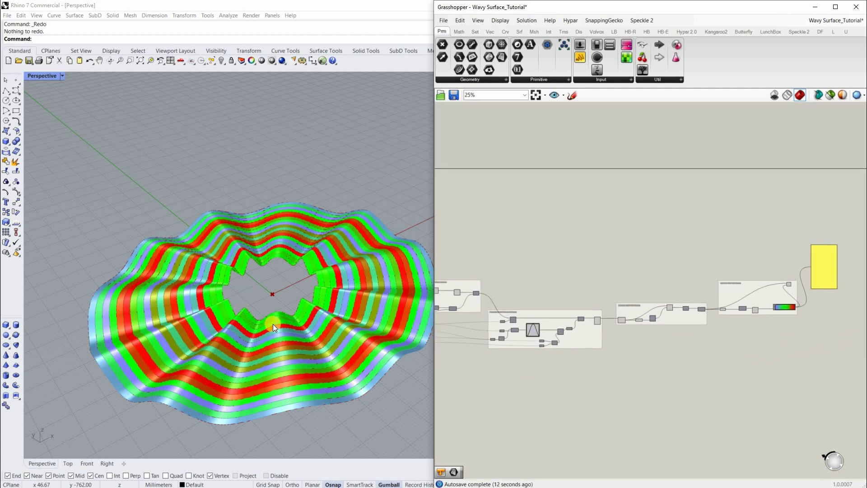
mouse_move(226, 315)
right_mouse_down()
mouse_move(237, 336)
mouse_move(387, 342)
right_mouse_up()
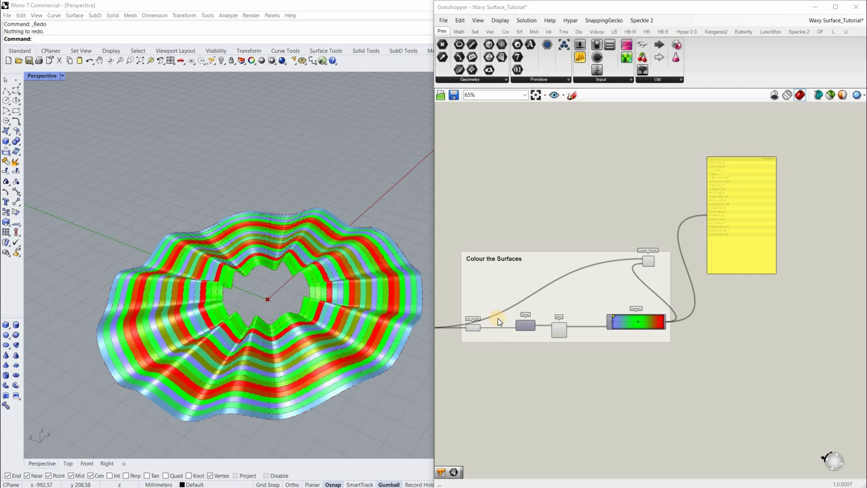
scroll(523, 304, "up", 6)
scroll(588, 335, "down", 4)
right_click_drag(639, 384, 486, 382)
right_click_drag(741, 402, 715, 401)
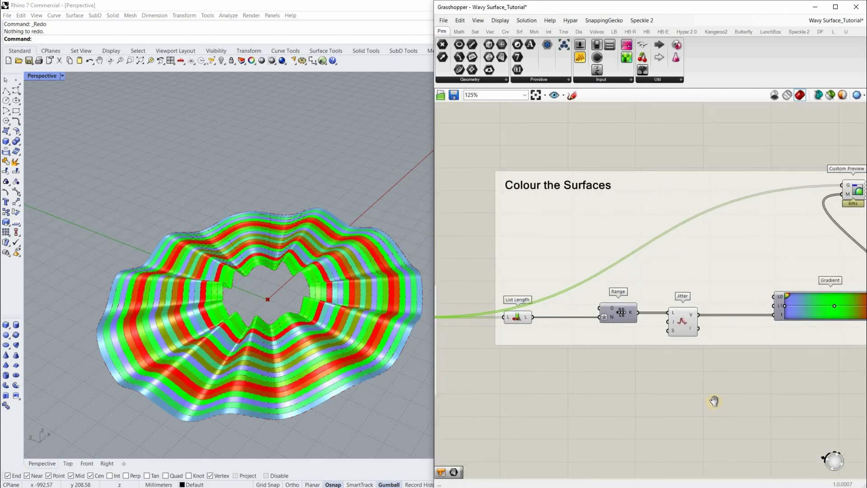
left_click(518, 320)
right_click_drag(569, 410, 410, 411)
right_click_drag(505, 423, 803, 366)
scroll(613, 291, "up", 2)
right_click_drag(601, 357, 587, 317)
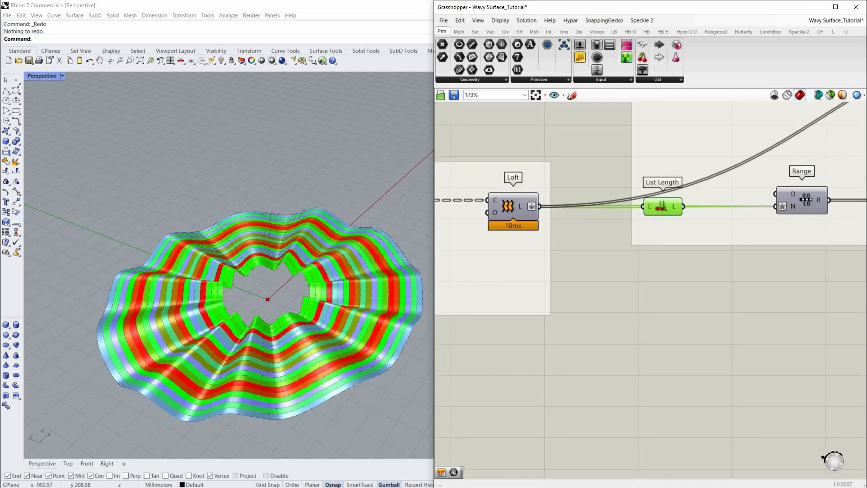
scroll(689, 360, "down", 1)
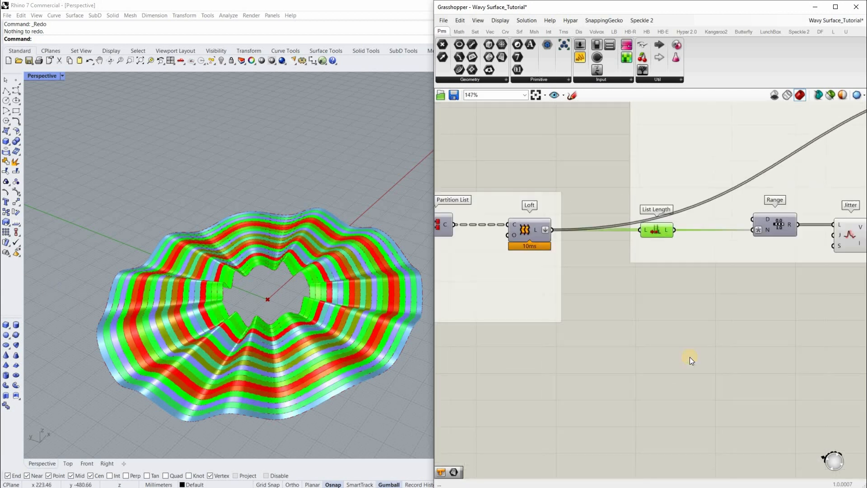
Add a Rotate component below the "Colour the Surfaces" group and check its geometry, angle and plane inputs
scroll(673, 357, "down", 2)
double_click(654, 352)
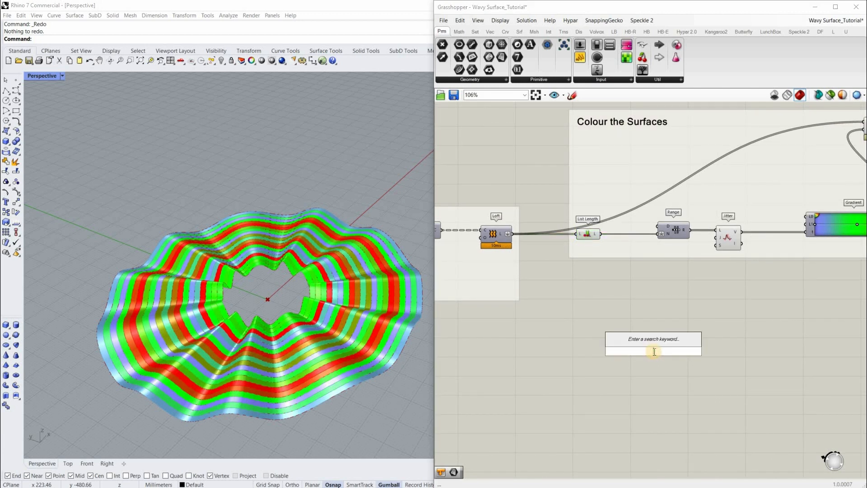
type("Rotate")
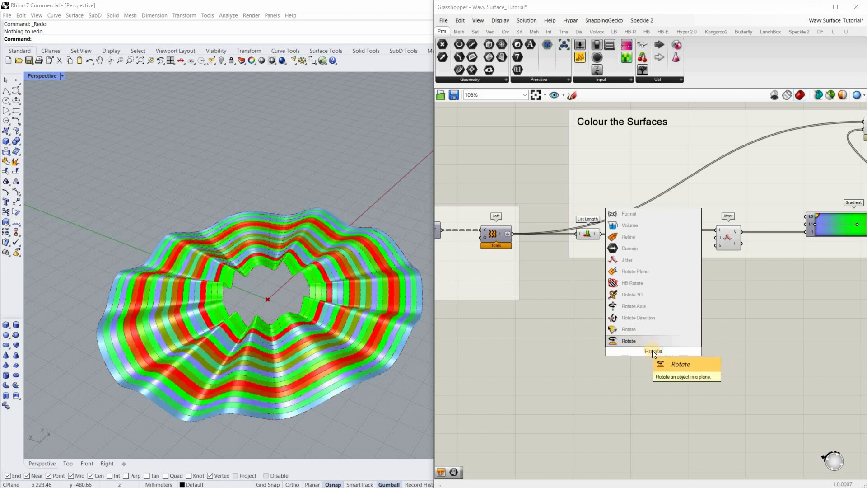
left_click(651, 342)
left_click_drag(654, 357, 656, 357)
scroll(643, 343, "up", 5)
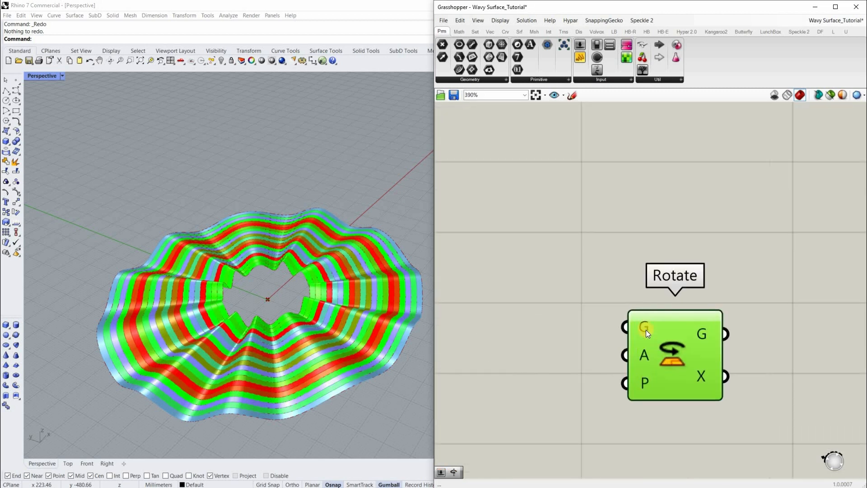
mouse_move(646, 329)
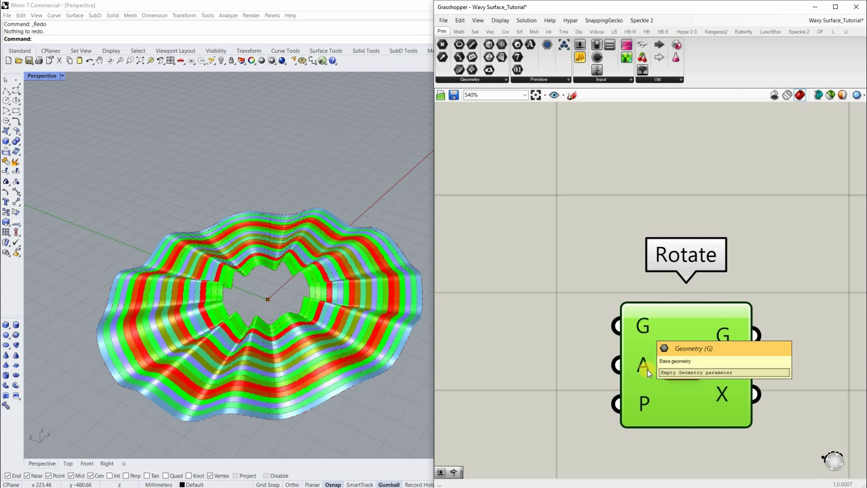
mouse_move(646, 370)
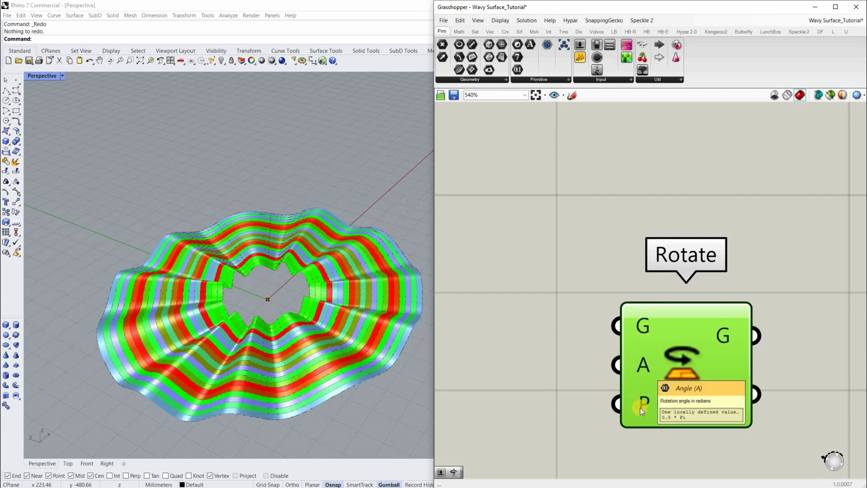
mouse_move(641, 407)
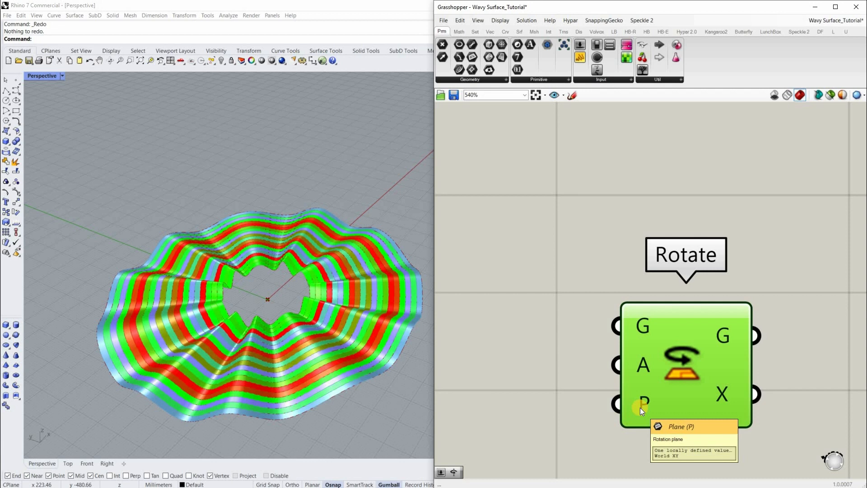
Connect the Loft output to the Rotate component's geometry input
scroll(654, 377, "down", 5)
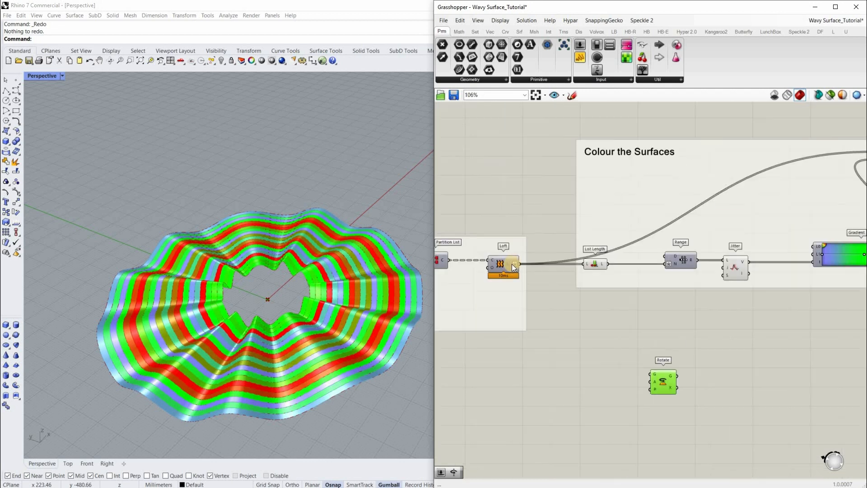
scroll(531, 266, "up", 1)
left_click_drag(516, 263, 672, 393)
scroll(650, 406, "up", 1)
left_click(649, 406)
scroll(648, 406, "up", 1)
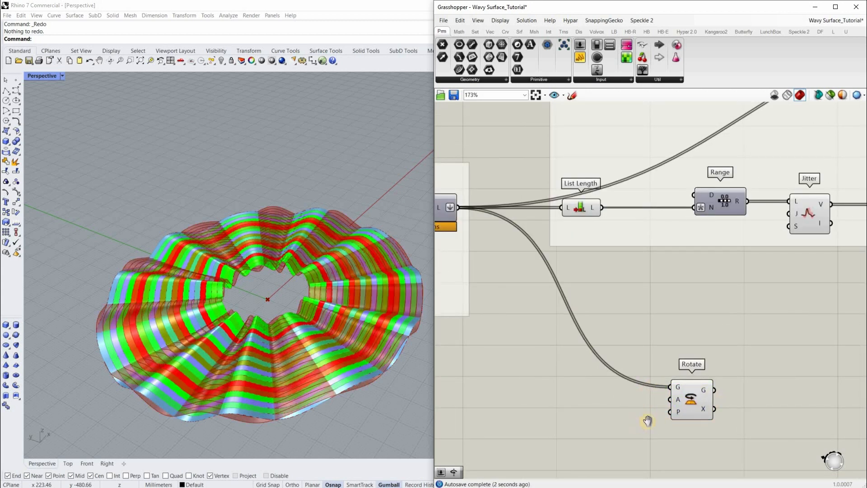
Duplicate the Wave Height 2 slider and place the copy just below the Inputs group
scroll(718, 392, "down", 5)
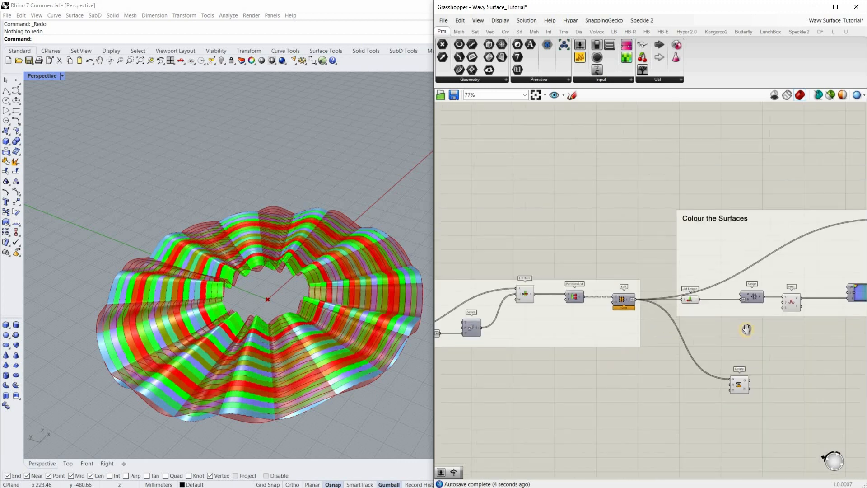
scroll(746, 330, "down", 2)
scroll(503, 304, "up", 6)
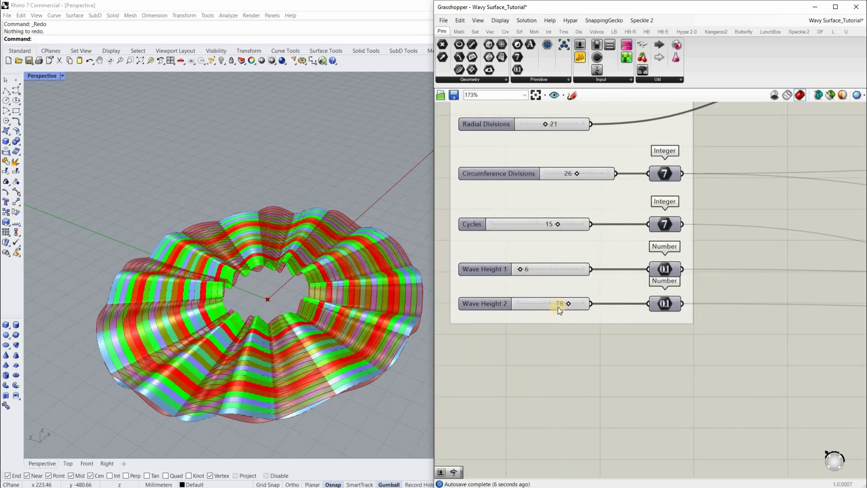
scroll(555, 306, "up", 3)
left_click(554, 304)
left_click_drag(559, 316, 549, 372, "alt")
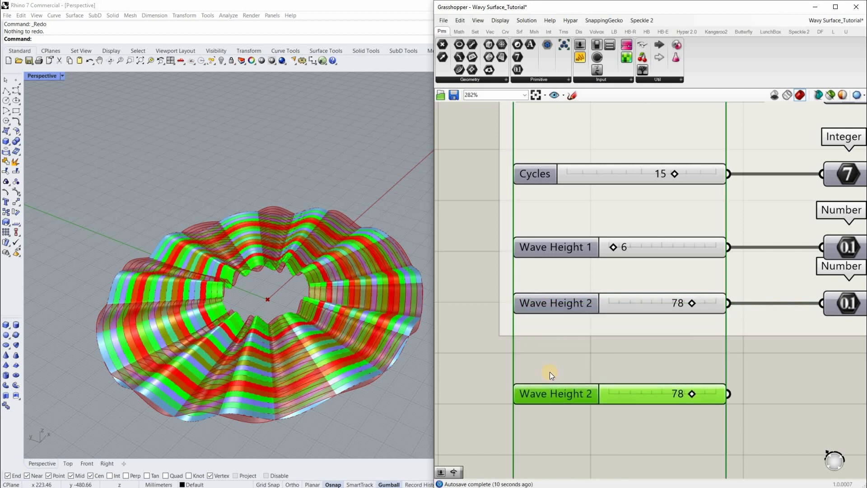
Set the copied slider's numeric domain to a minimum of 0 and a maximum of 360
double_click(549, 372)
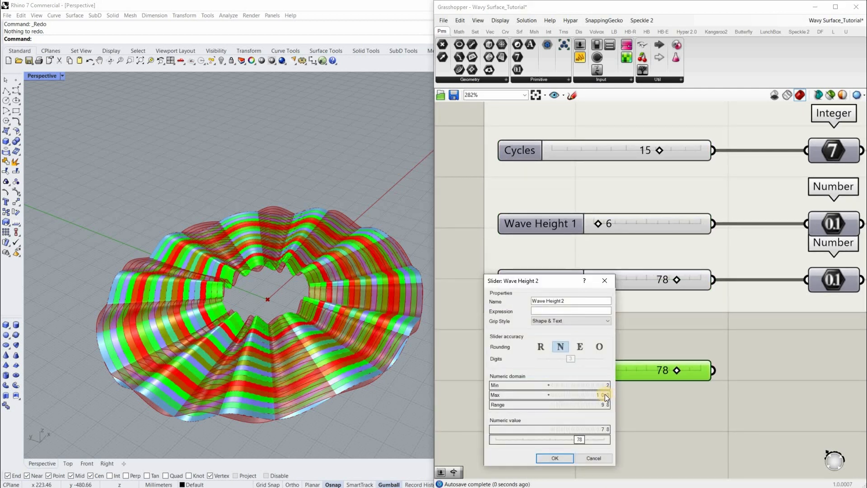
double_click(565, 393)
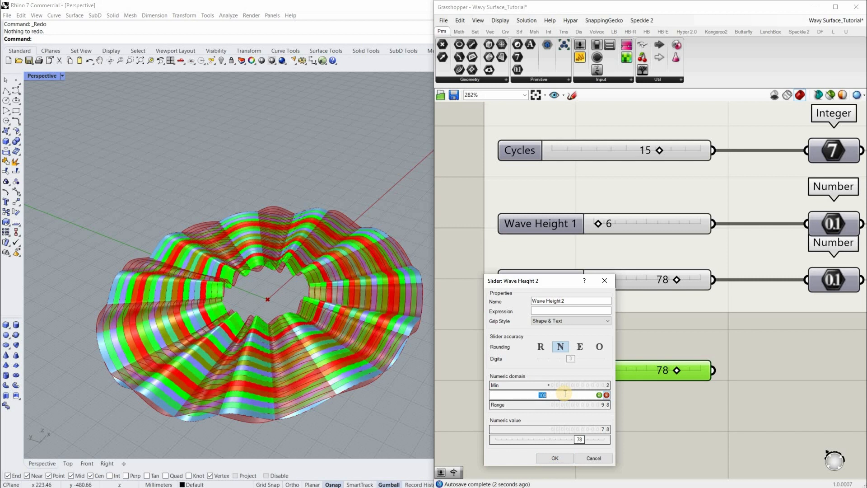
left_click(606, 389)
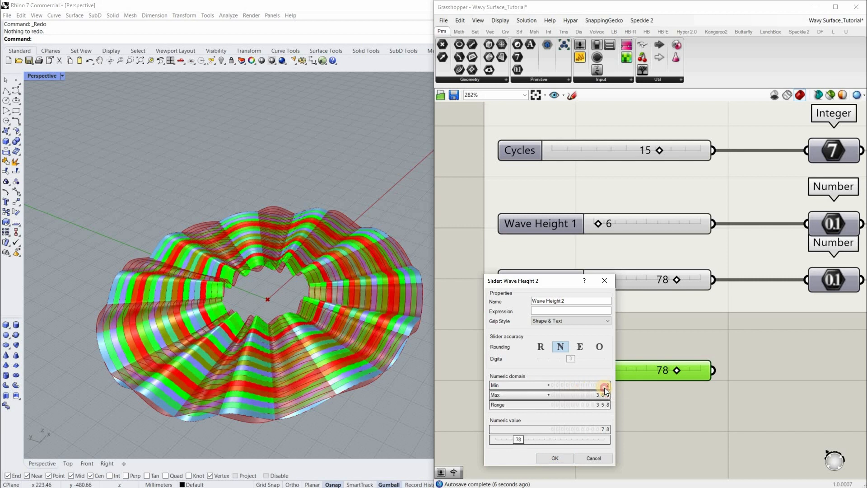
double_click(601, 386)
type("0")
left_click(555, 456)
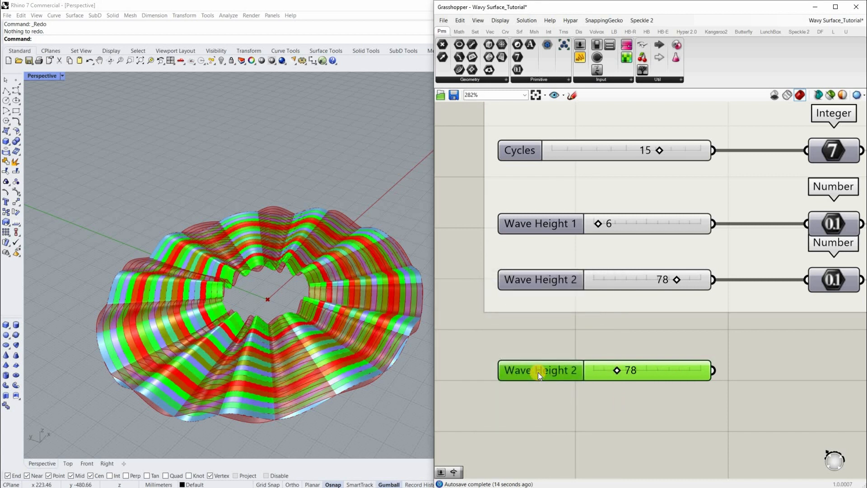
Rename the copied slider as "Rotation"
right_click(540, 374)
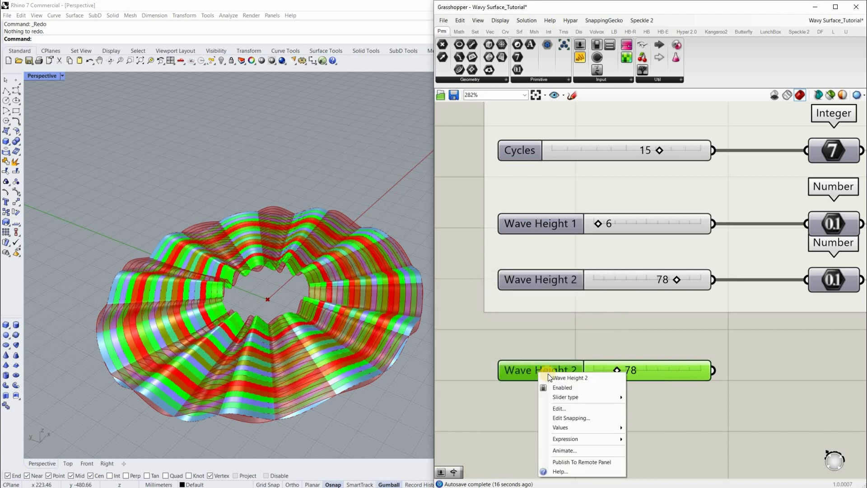
left_click_drag(590, 379, 539, 376)
type("Ro")
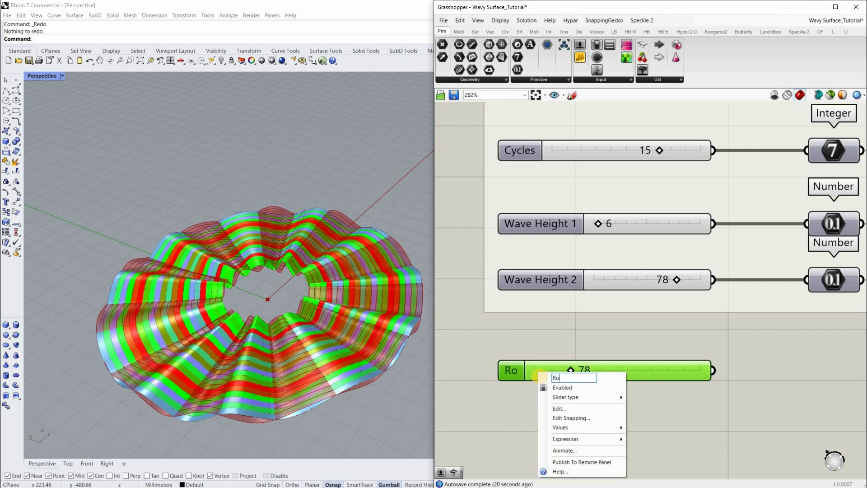
type("tation")
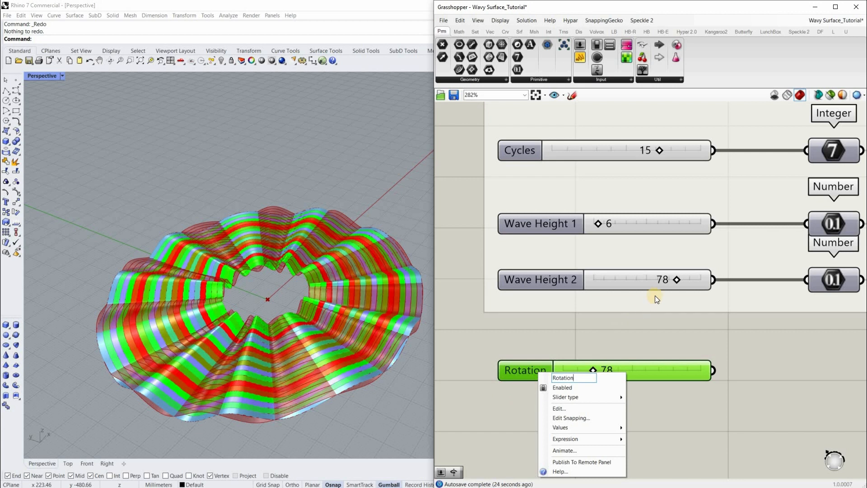
left_click(482, 401)
Add the Rotation slider to the Inputs group together with the neighbouring Cycles and Wave Height sliders in the selection
scroll(482, 401, "down", 4)
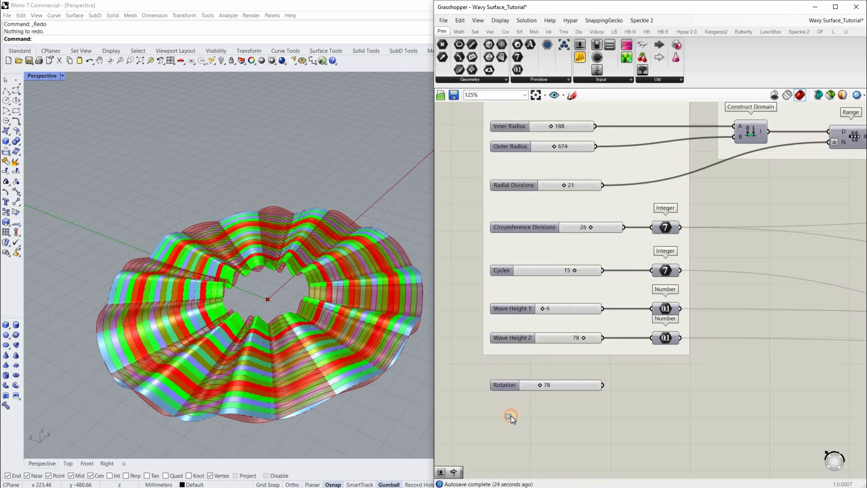
left_click_drag(694, 288, 511, 417)
scroll(510, 357, "up", 3)
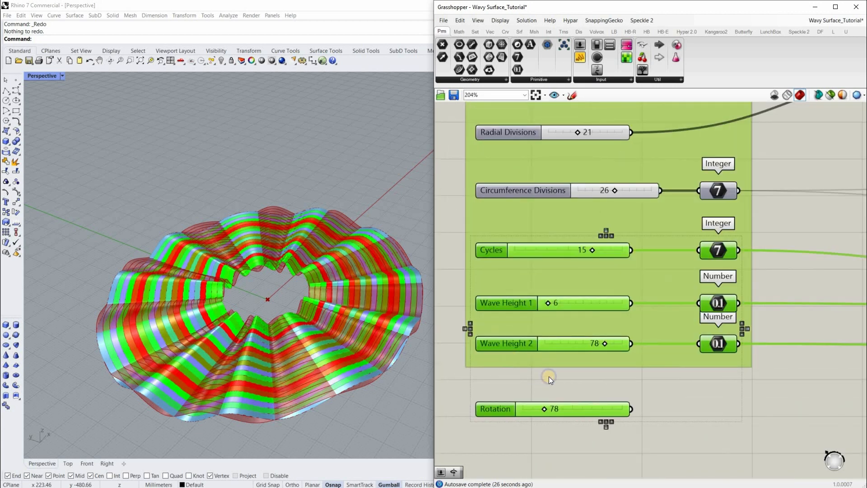
right_click(551, 426)
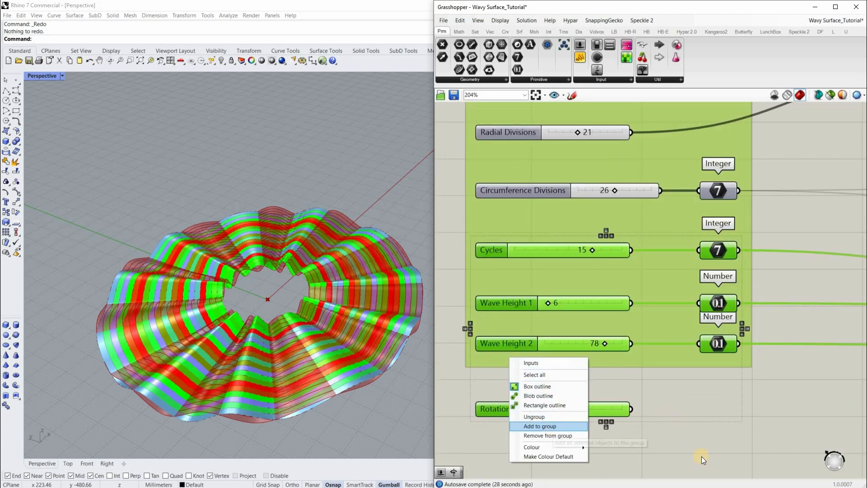
left_click(553, 427)
right_click_drag(715, 417, 663, 417)
left_click(701, 456)
scroll(664, 423, "down", 2)
scroll(643, 257, "down", 1)
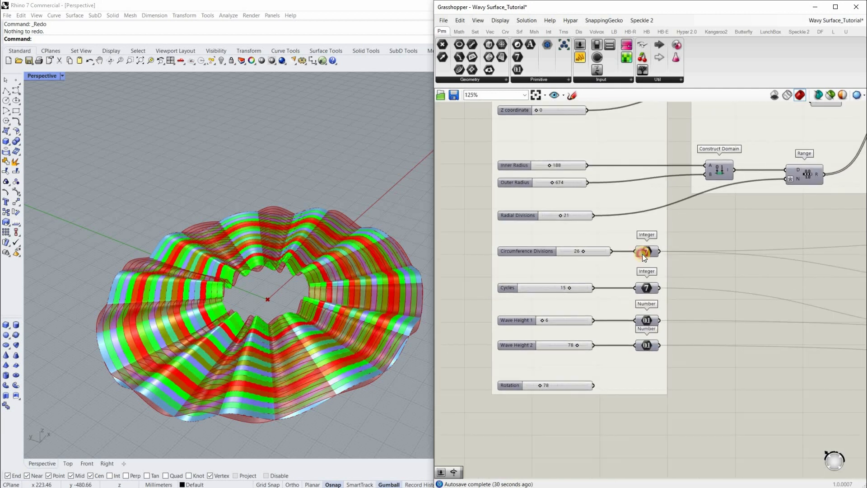
Copy the Circumference Divisions slider's Integer parameter beside the Rotation slider and feed it from Rotation instead
key("ctrl+c")
left_click(659, 360)
key("ctrl+v")
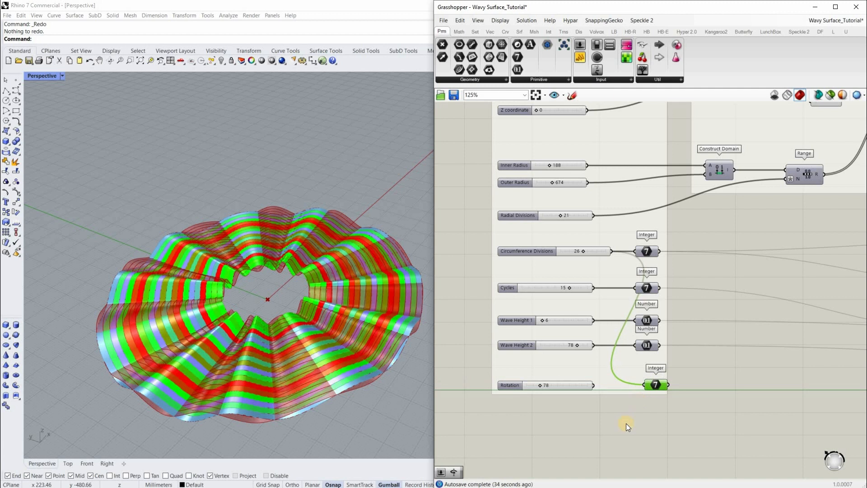
scroll(641, 400, "up", 5)
left_click_drag(536, 370, 629, 361)
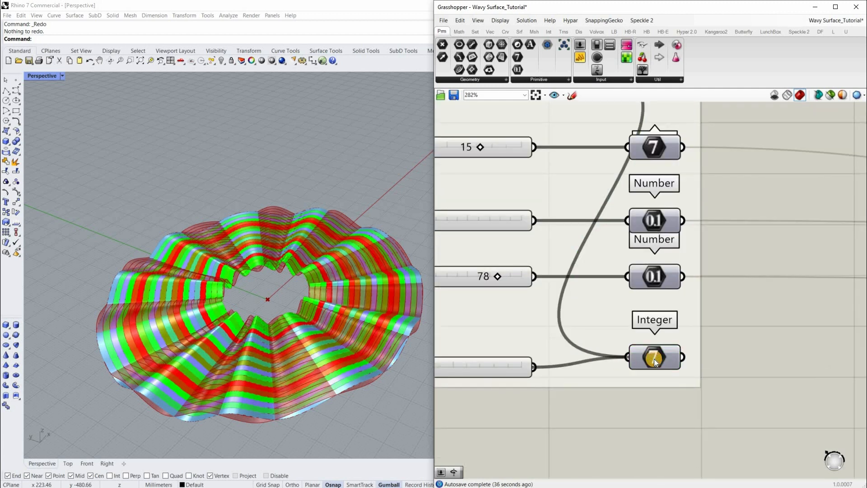
Duplicate the Rotation Integer parameter, place the copy outside the Inputs group and wire the first Integer's output into it
left_click(655, 360)
key("ctrl+c")
key("ctrl+v")
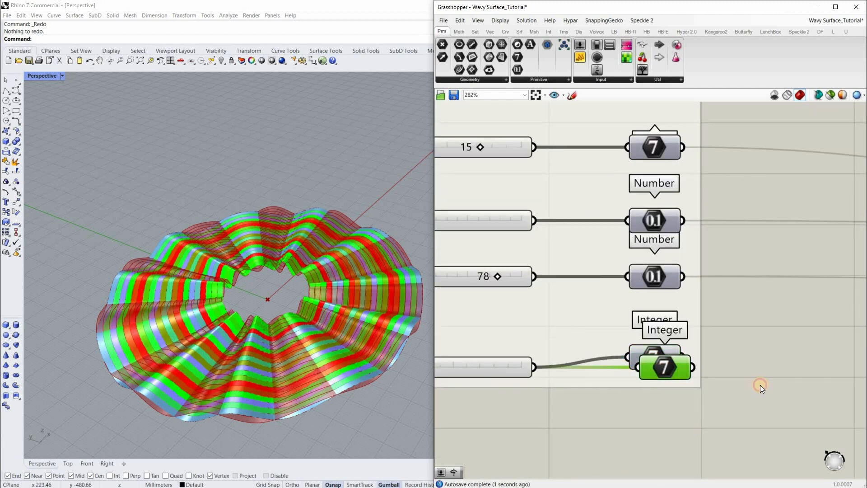
right_click_drag(760, 385, 713, 386)
left_click_drag(639, 359, 774, 372)
mouse_move(613, 362)
left_mouse_down()
mouse_move(611, 371)
mouse_move(619, 372)
left_mouse_up()
scroll(675, 394, "down", 4)
left_click_drag(569, 416, 573, 417)
right_click_drag(675, 394, 651, 398)
Add the Integer parameter next to the Rotation slider to the Inputs group
left_click_drag(662, 365, 574, 416)
right_click(549, 361)
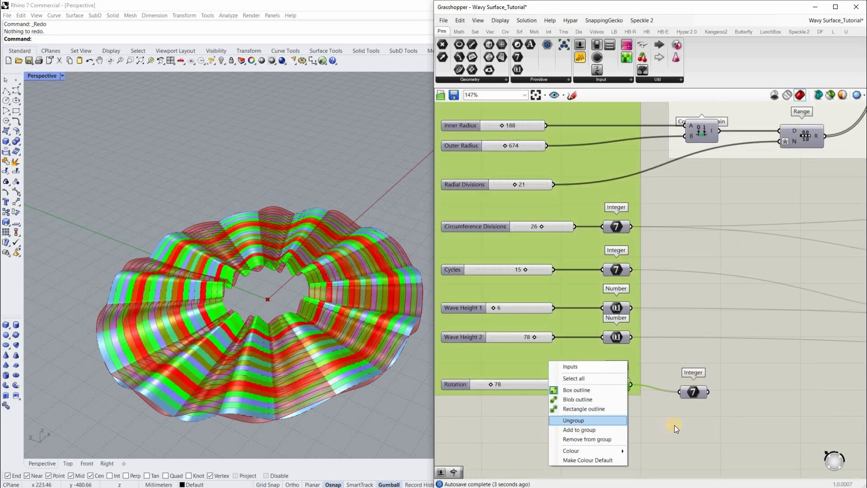
left_click(586, 429)
Set the wire display of the Integer parameter outside the Inputs group to Faint
scroll(674, 426, "down", 4)
right_click_drag(674, 426, 599, 413)
scroll(599, 416, "up", 5)
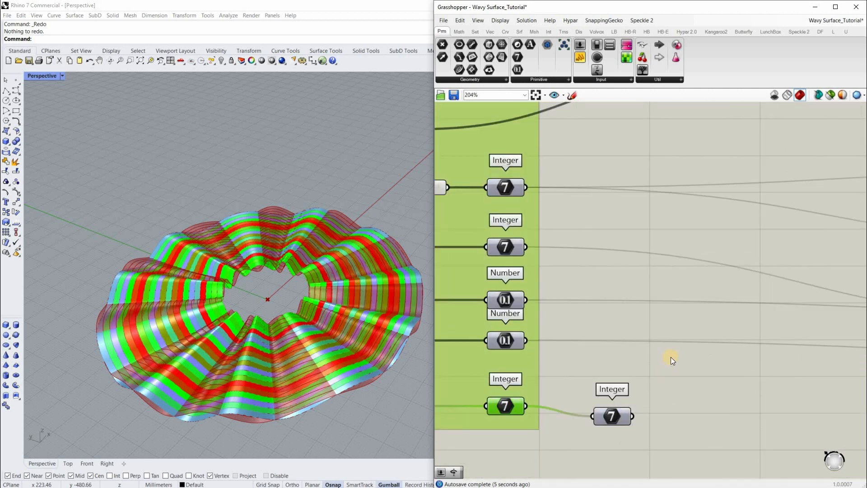
right_click(600, 415)
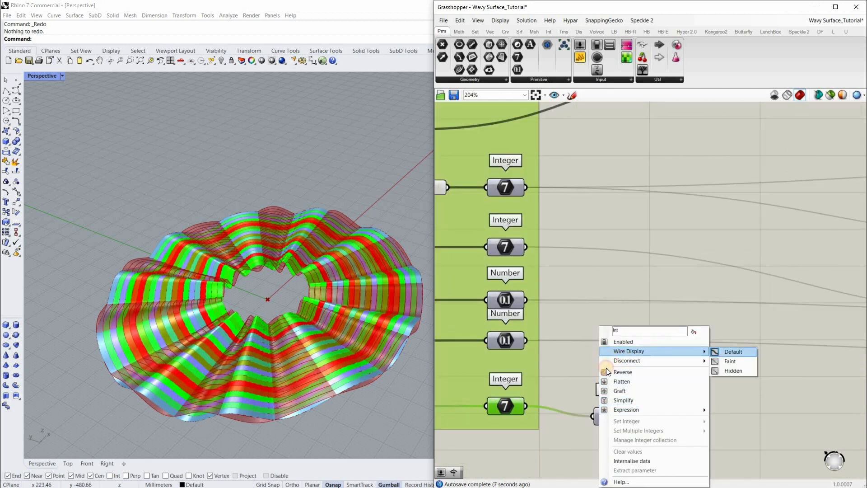
left_click(724, 361)
Move the outer Integer parameter past the sine wave and split surface groups, closer to the Rotate component
scroll(628, 409, "down", 5)
scroll(557, 391, "down", 4)
left_click_drag(581, 394, 768, 413)
right_click_drag(595, 415, 570, 416)
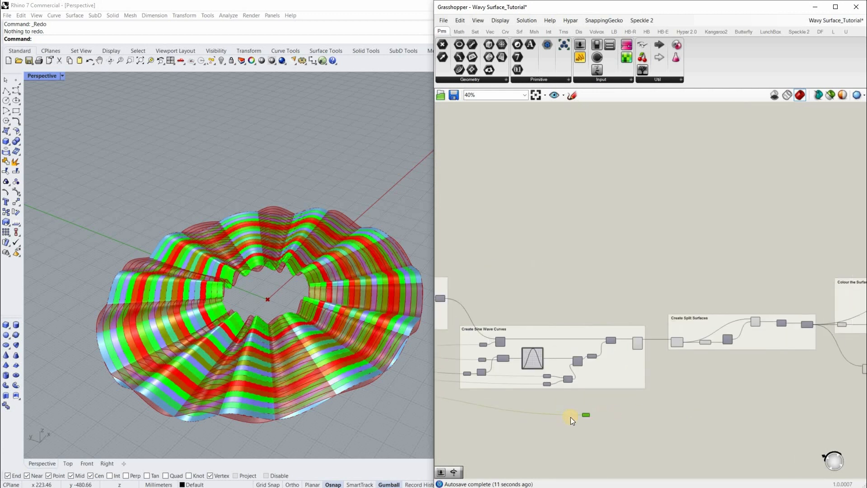
scroll(583, 415, "up", 1)
left_click_drag(572, 415, 752, 384)
left_click(445, 395)
right_click_drag(457, 387, 441, 388)
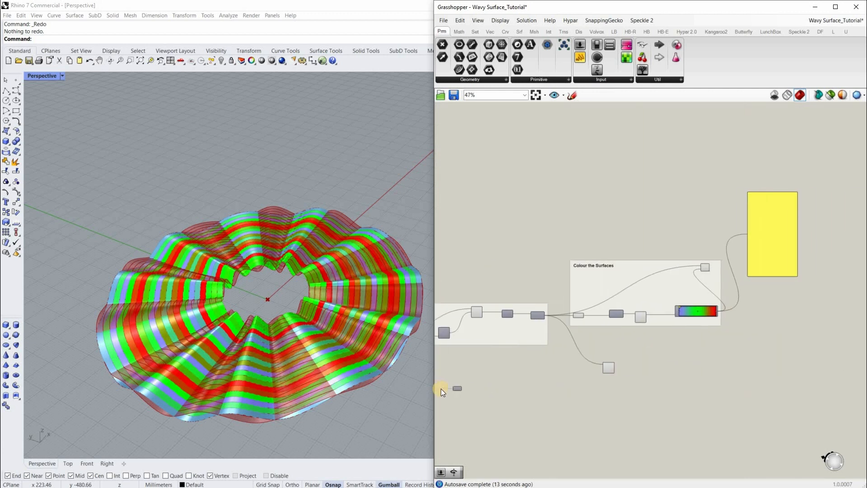
Place the outer Integer parameter beside the Rotate component, wire it into the Angle input and line it up with that input
scroll(476, 384, "up", 4)
left_click_drag(441, 390, 667, 364)
scroll(696, 352, "up", 6)
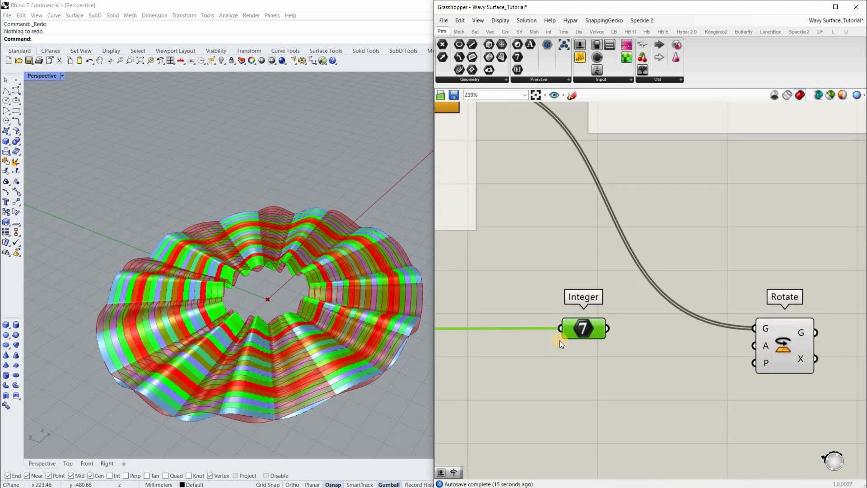
left_click(549, 342)
right_click_drag(549, 341, 489, 353)
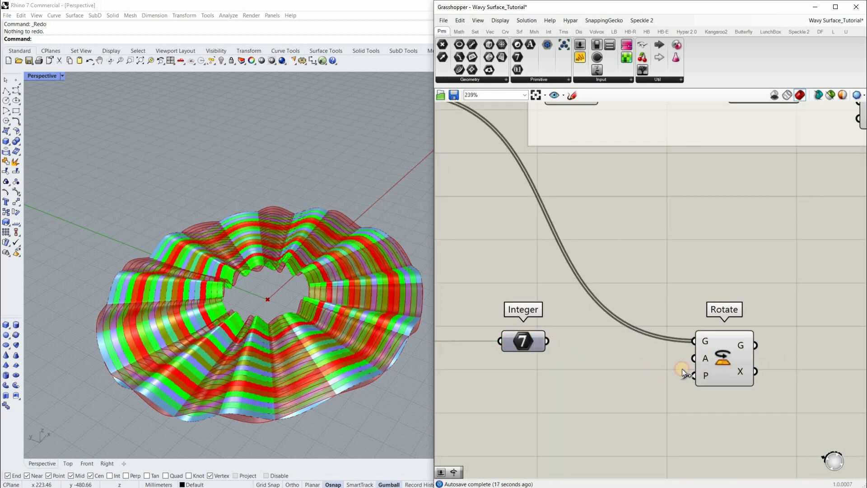
left_click_drag(653, 360, 694, 360)
left_click_drag(529, 335, 587, 359)
scroll(637, 393, "up", 2)
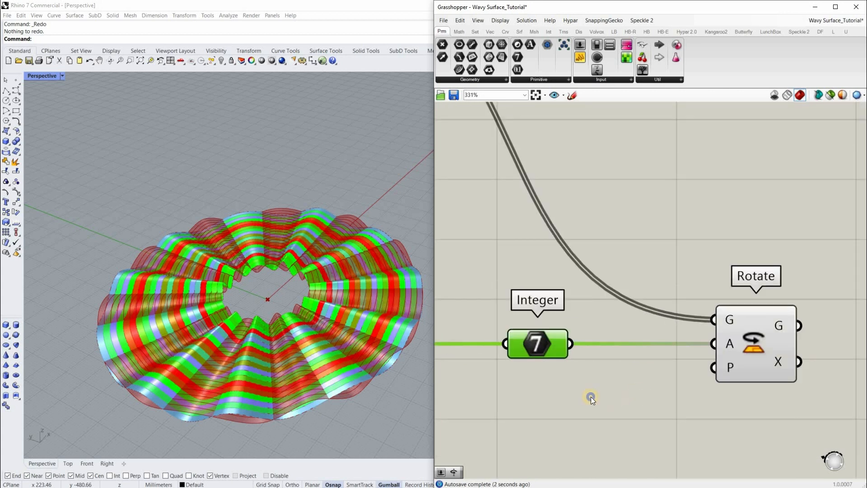
Set the Angle input of the Rotate component to Degrees
scroll(687, 326, "up", 4)
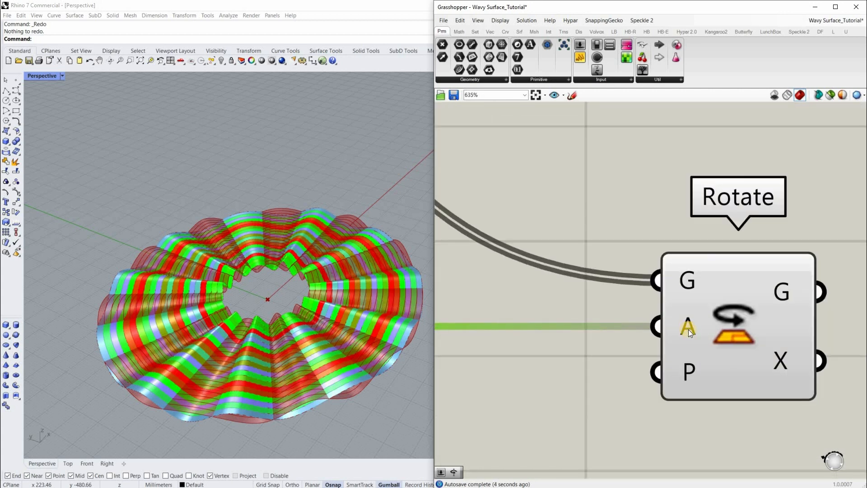
right_click(688, 329)
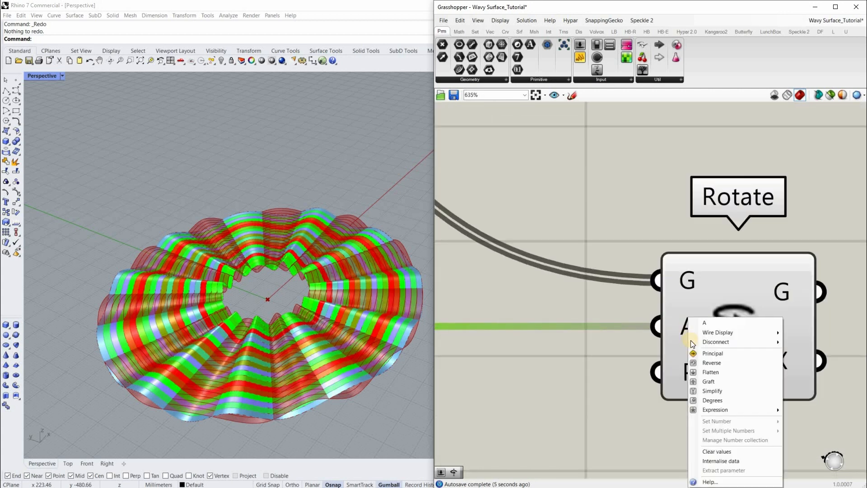
left_click(713, 400)
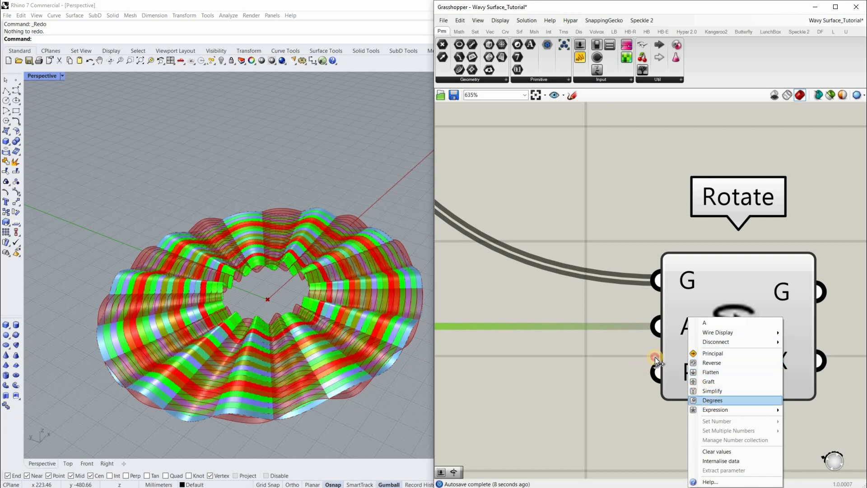
mouse_move(684, 329)
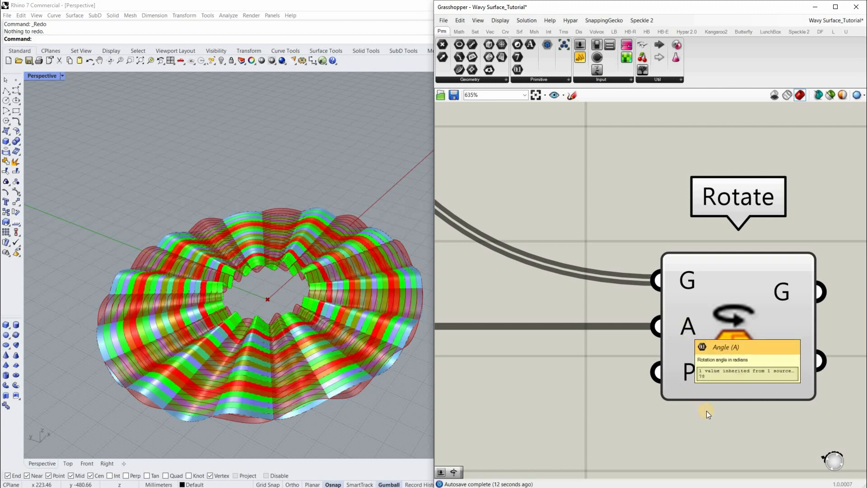
right_click(684, 329)
left_click(706, 403)
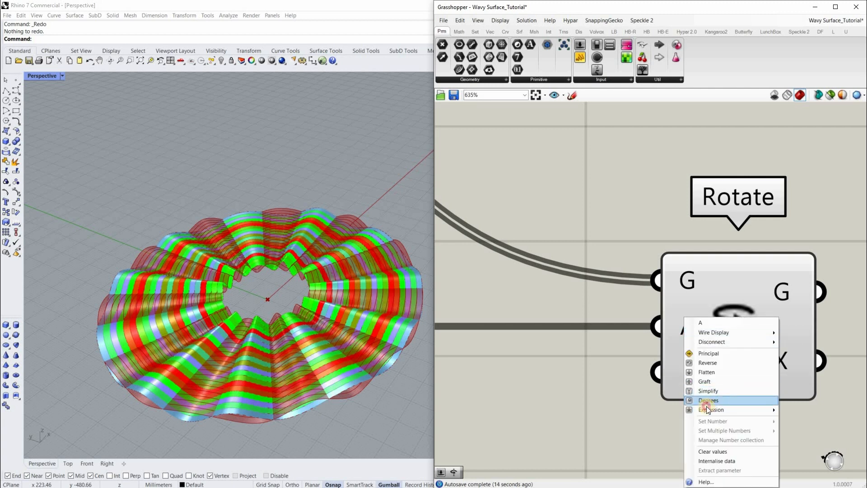
left_click(603, 430)
scroll(685, 411, "down", 10)
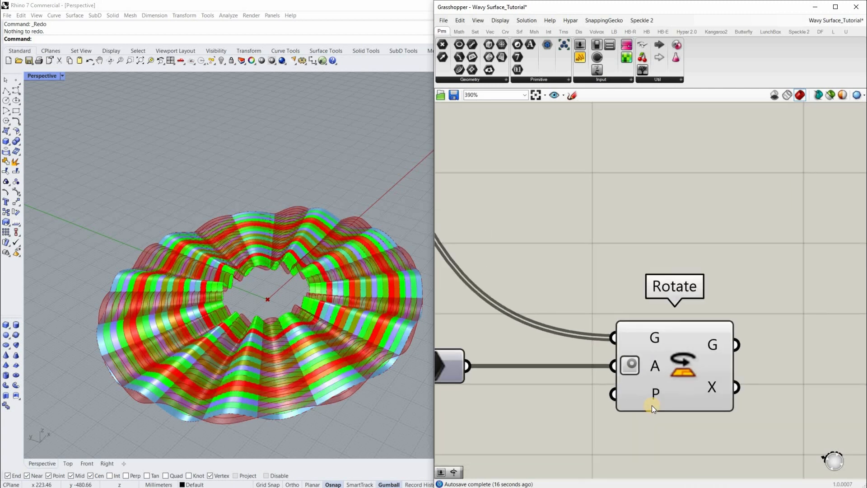
Adjust the Rotation slider in the Inputs group to test rotating the split surfaces
right_click_drag(555, 401, 804, 361)
right_click_drag(608, 381, 719, 369)
mouse_move(493, 383)
right_mouse_down()
mouse_move(552, 381)
mouse_move(541, 343)
right_mouse_up()
scroll(541, 344, "up", 6)
mouse_move(566, 346)
left_mouse_down()
mouse_move(602, 349)
mouse_move(535, 351)
mouse_move(578, 353)
mouse_move(536, 355)
mouse_move(535, 404)
mouse_move(581, 377)
mouse_move(568, 383)
left_mouse_up()
scroll(759, 378, "down", 6)
right_click_drag(859, 337, 692, 340)
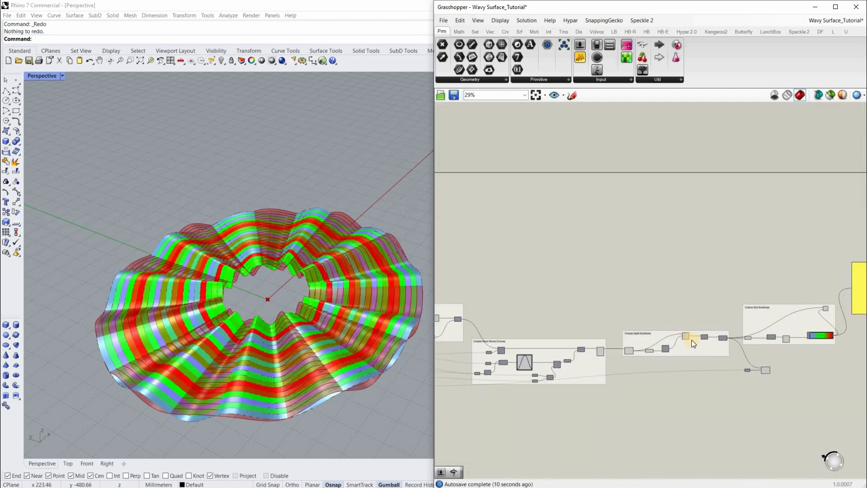
Turn off the preview of the Custom Preview component in the Colour the Surfaces group
scroll(690, 243, "up", 10)
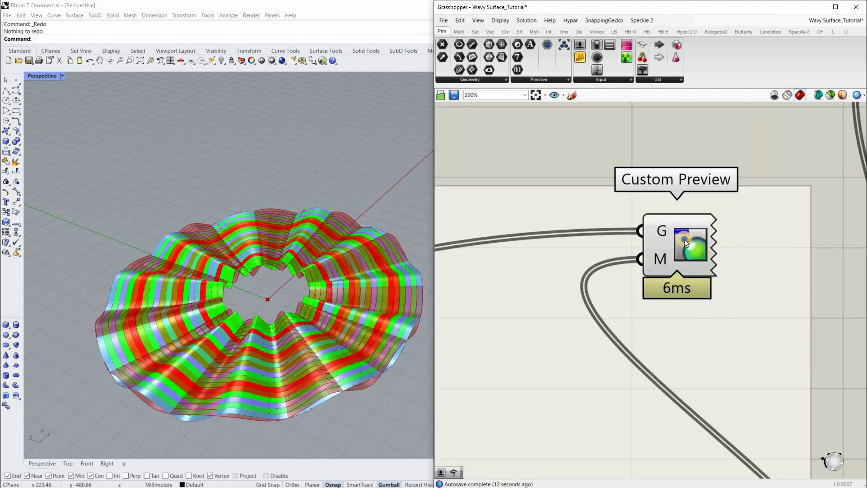
left_click(700, 264)
right_click(714, 261)
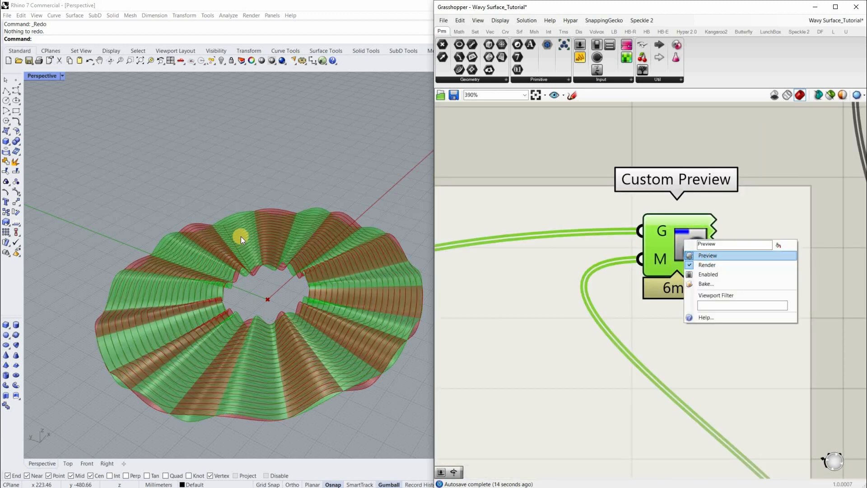
left_click(708, 253)
scroll(585, 405, "down", 8)
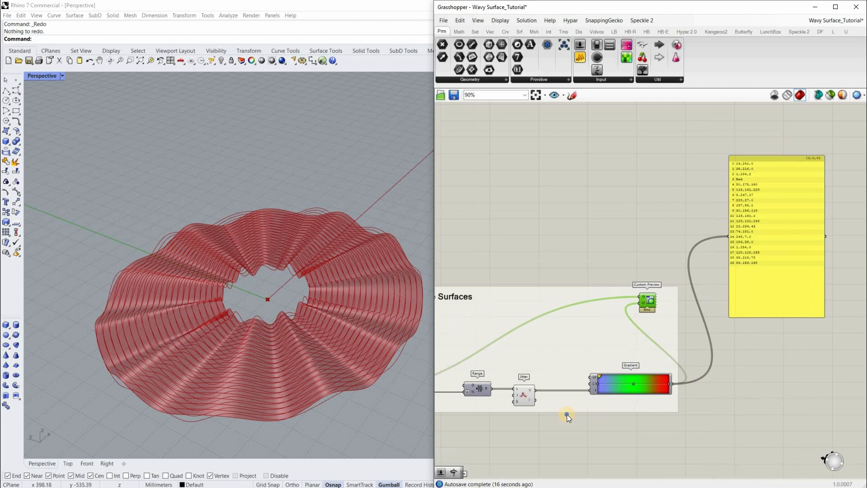
Turn off the preview of the Interpolate component that follows Move in the sine wave curves group
right_click_drag(629, 343, 778, 328)
scroll(713, 346, "up", 5)
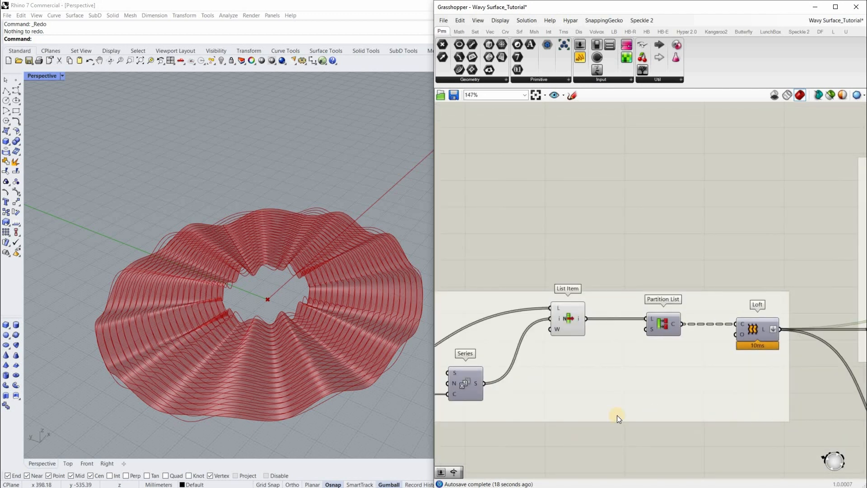
right_click_drag(621, 372, 804, 347)
right_click_drag(602, 337, 663, 320)
right_click(595, 341)
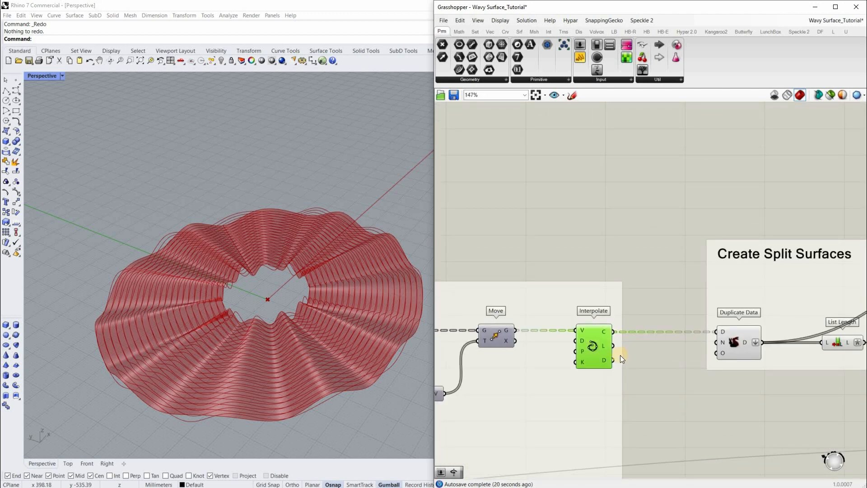
left_click(616, 355)
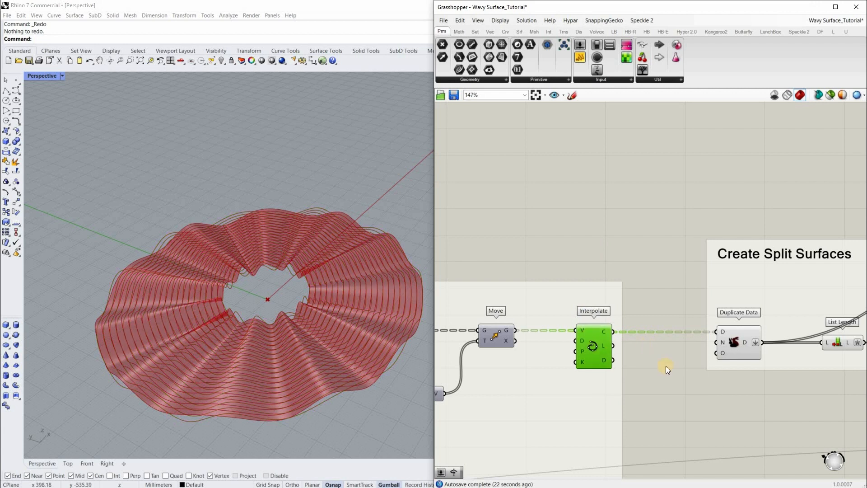
Turn off the preview of the Duplicate Data component in the Create Split Surfaces group
scroll(727, 336, "down", 1)
right_click(725, 338)
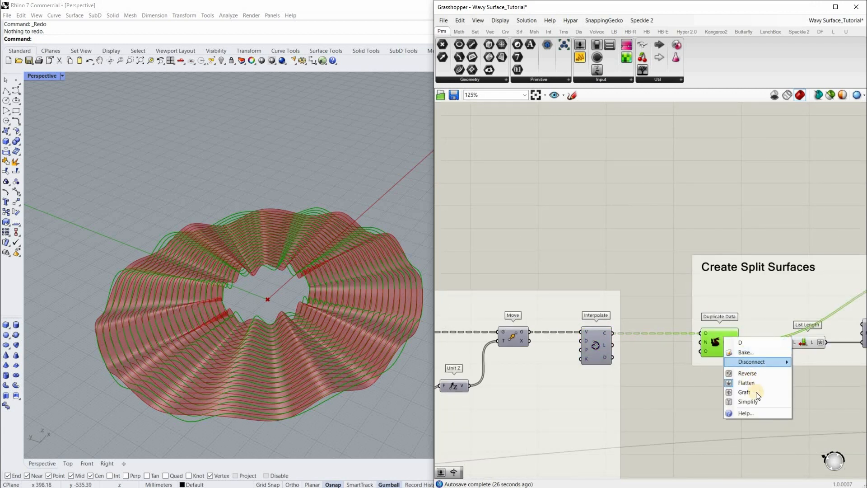
right_click(714, 341)
left_click(750, 356)
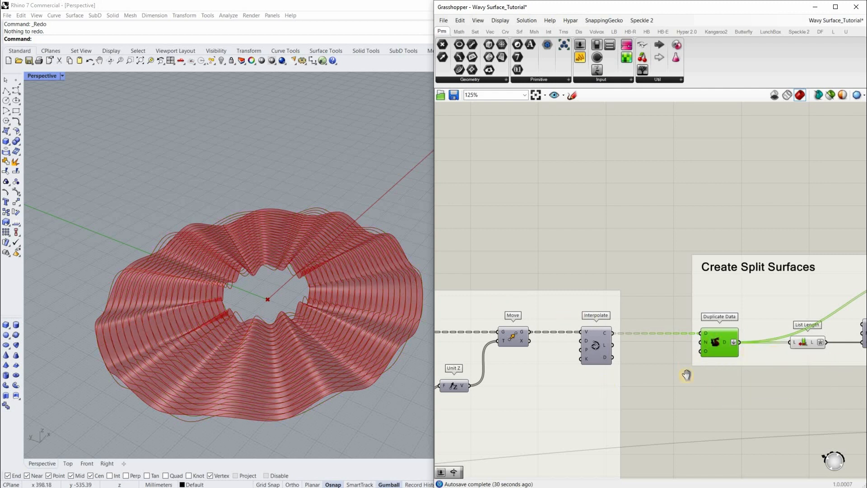
Turn off the preview of the List Item component and inspect the remaining surfaces in the Perspective viewport
right_click_drag(839, 295, 649, 314)
left_click(687, 305)
right_click_drag(772, 289, 687, 305)
right_click(687, 305)
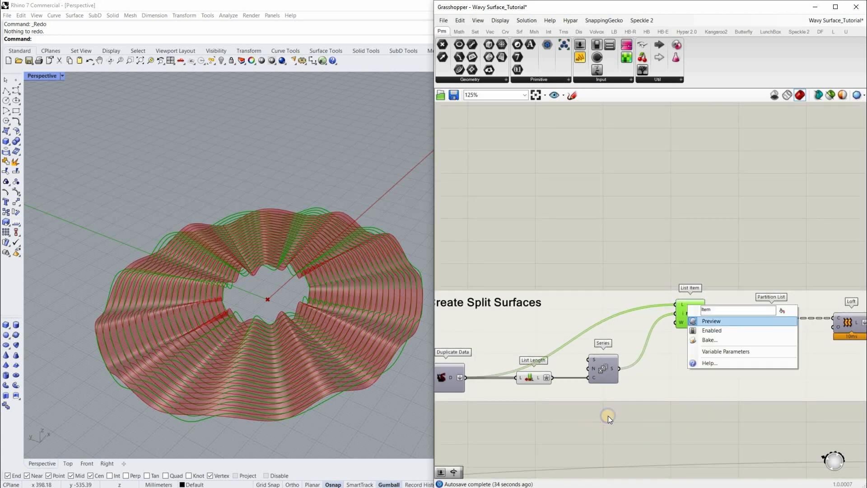
left_click(707, 324)
right_click_drag(451, 356, 361, 380)
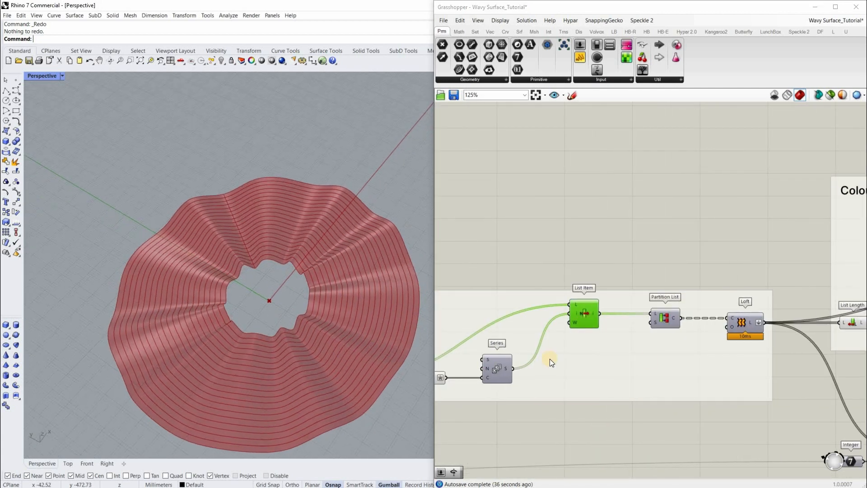
scroll(636, 372, "down", 4)
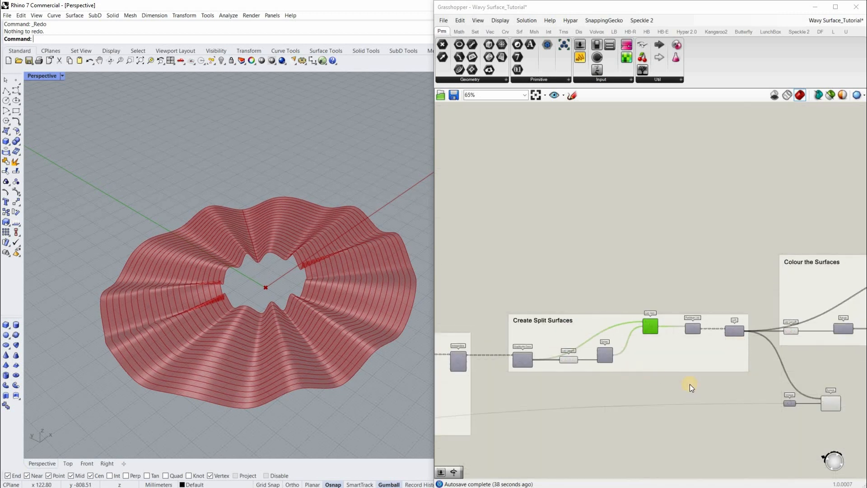
Move the Rotate component further away from the Integer parameter that feeds its angle
scroll(651, 384, "down", 4)
right_click_drag(757, 383, 540, 402)
scroll(655, 393, "up", 6)
left_click(541, 399)
left_click(568, 369)
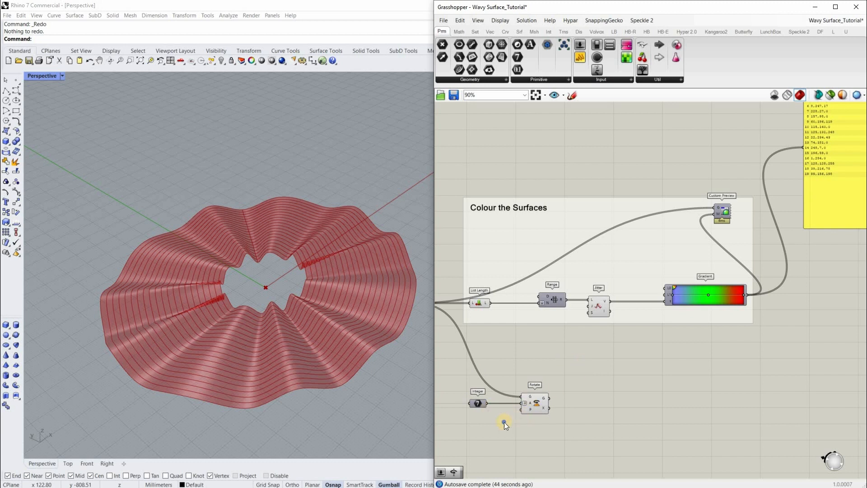
scroll(525, 411, "up", 4)
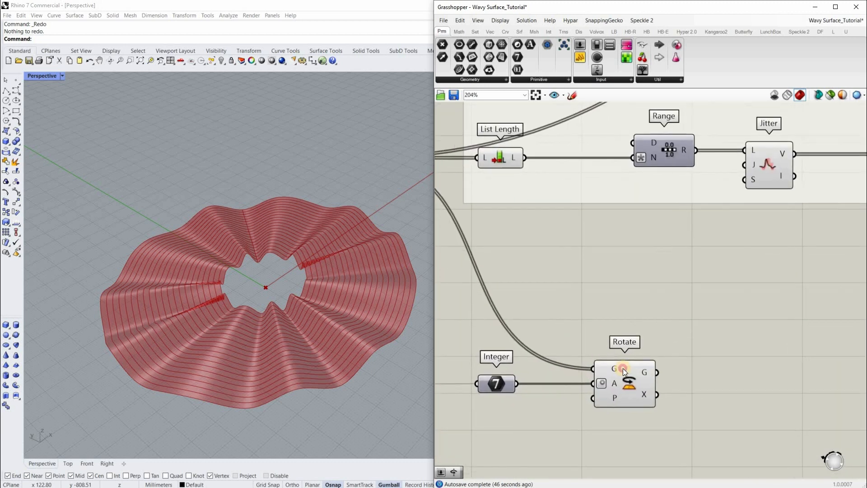
left_click_drag(607, 385, 633, 385)
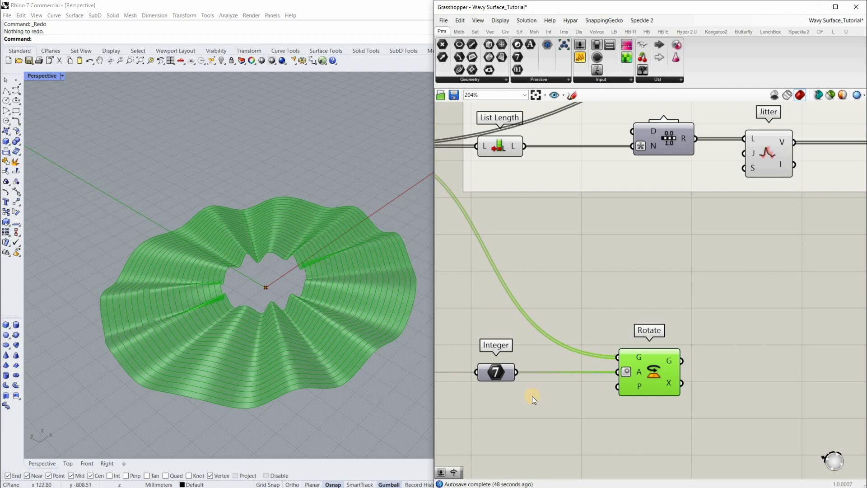
Add a Construct Domain component just below the Integer parameter and shift the Rotate component away to make room
double_click(534, 400)
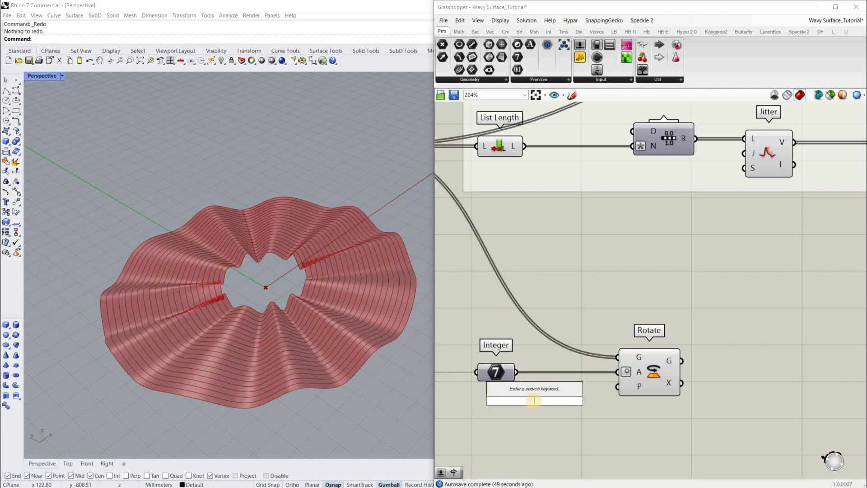
type("domain")
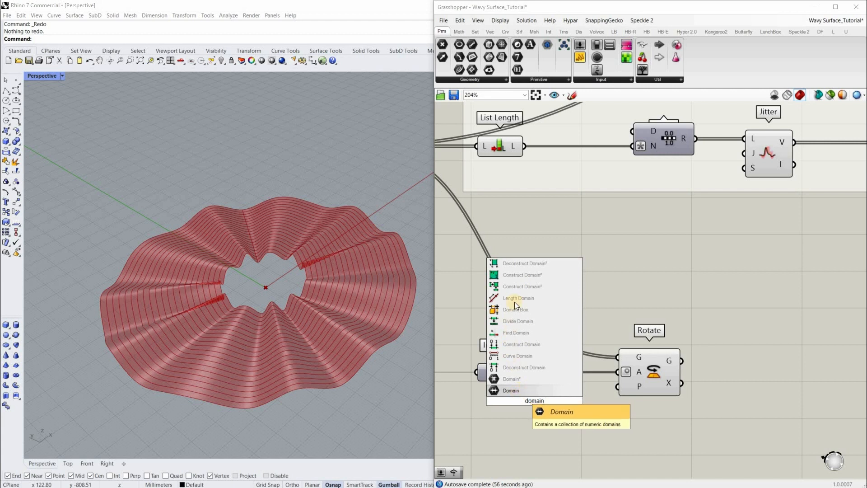
left_click(522, 344)
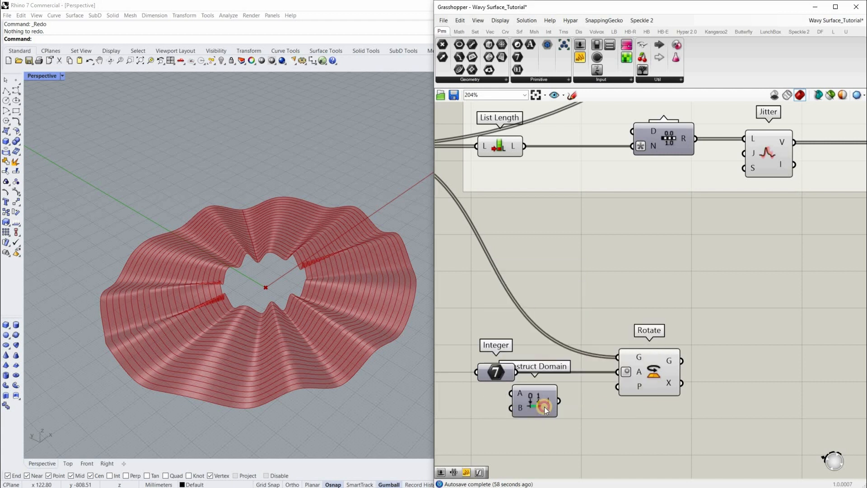
mouse_move(552, 410)
left_mouse_down()
mouse_move(576, 415)
mouse_move(563, 414)
left_mouse_up()
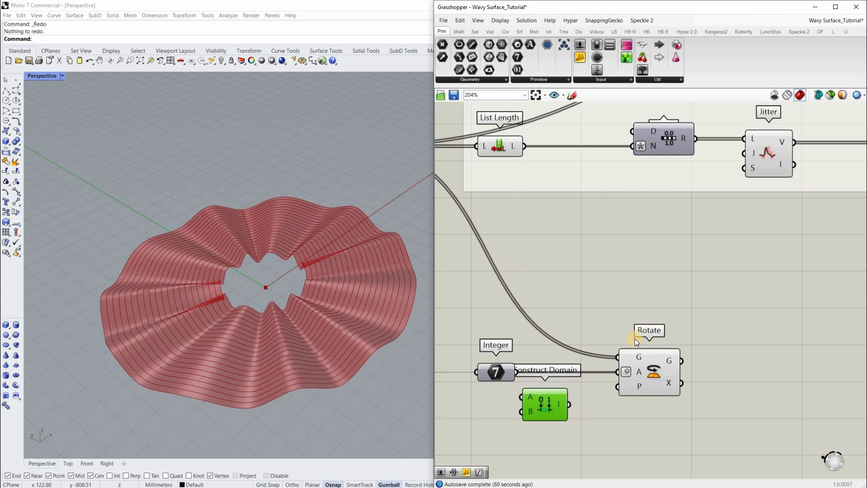
right_click_drag(682, 368, 671, 338)
left_click_drag(636, 341, 679, 341)
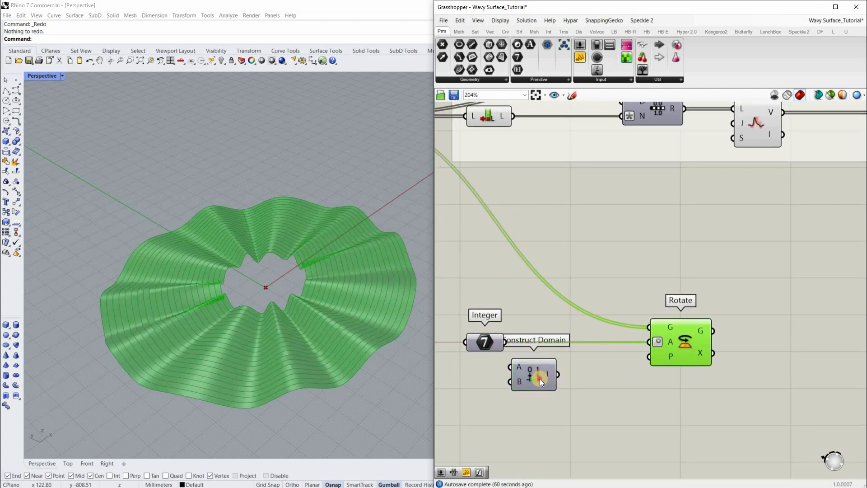
left_click_drag(534, 374, 550, 373)
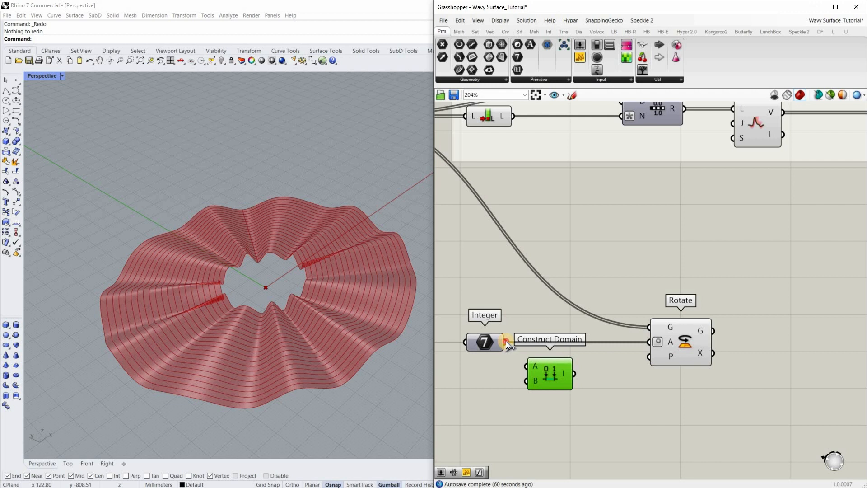
Wire the Integer parameter into the B input of Construct Domain and set the component slightly lower
left_click_drag(522, 377, 525, 384)
right_click_drag(501, 396, 539, 392)
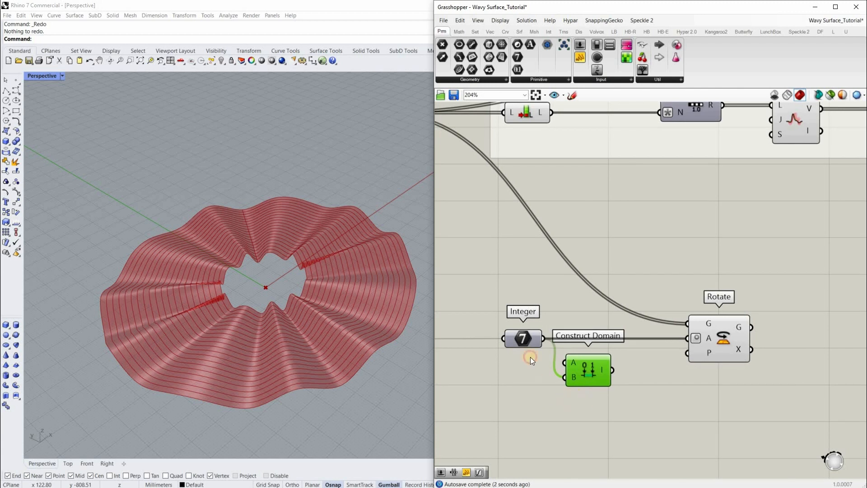
left_click(591, 374)
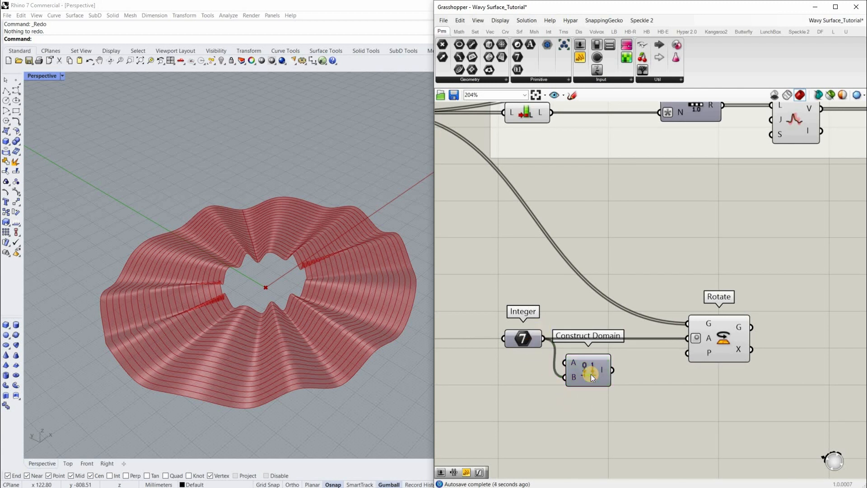
left_click_drag(590, 374, 598, 382)
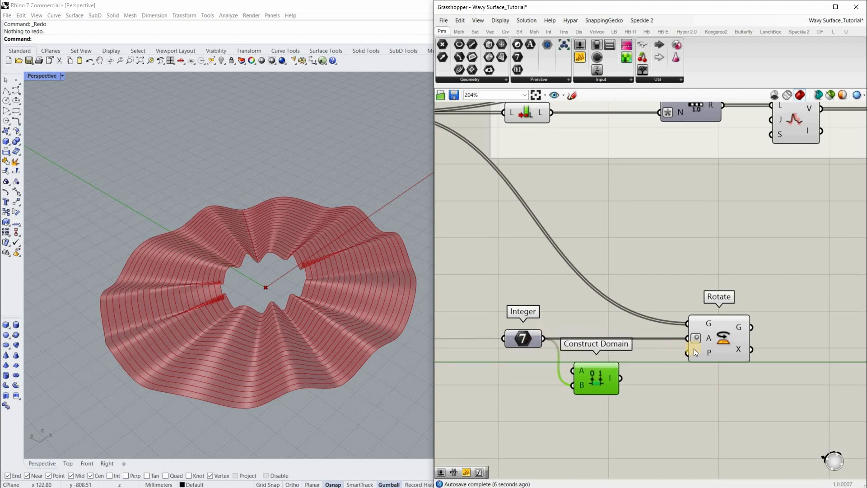
Move the Rotate component higher and further away from the Integer parameter and Construct Domain
scroll(647, 364, "down", 3)
left_click_drag(696, 347, 727, 311)
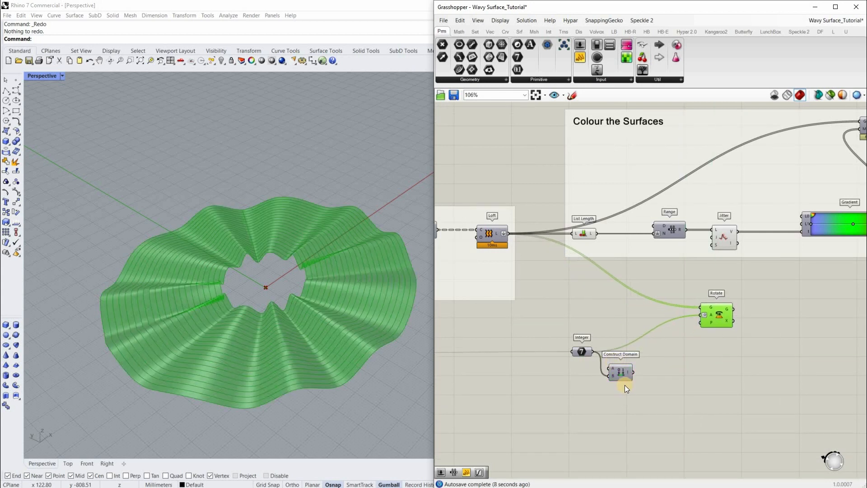
scroll(625, 385, "up", 3)
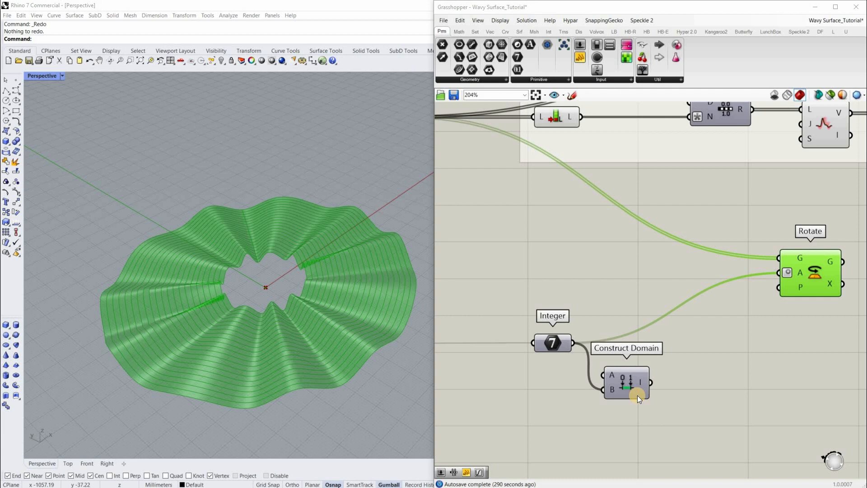
Add a Range component to the canvas beside Construct Domain
left_click(633, 388)
right_click_drag(661, 372, 612, 368)
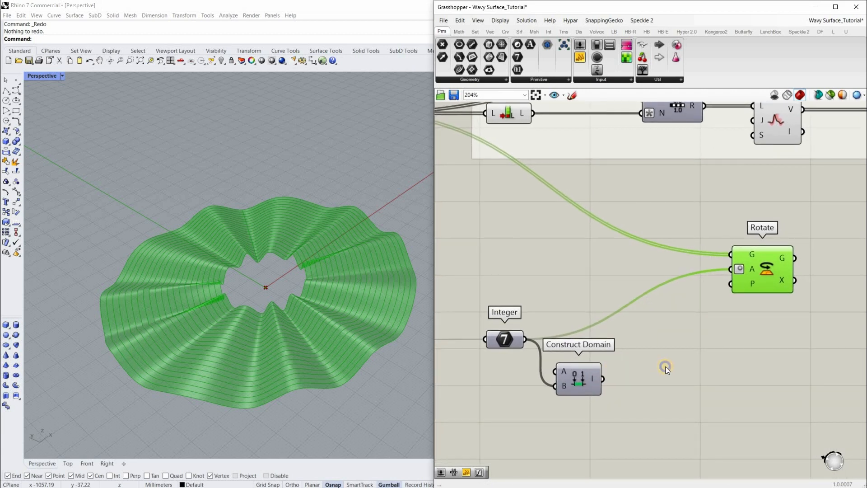
right_click(654, 378)
double_click(652, 378)
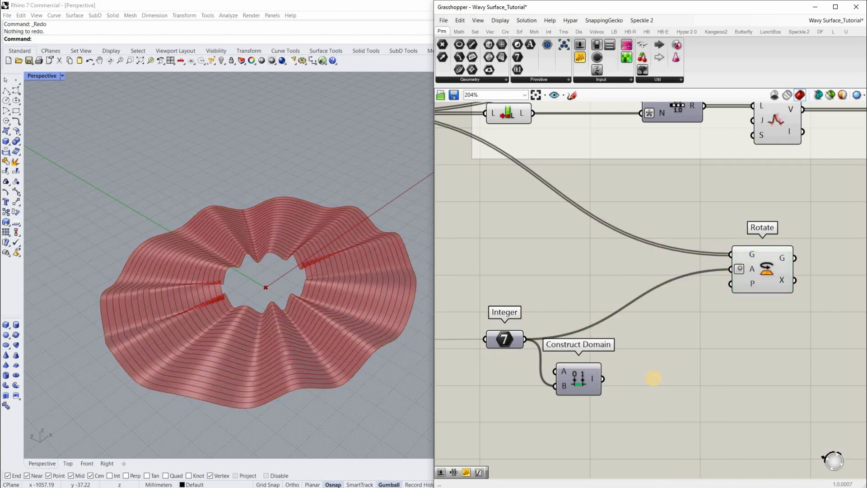
type("range")
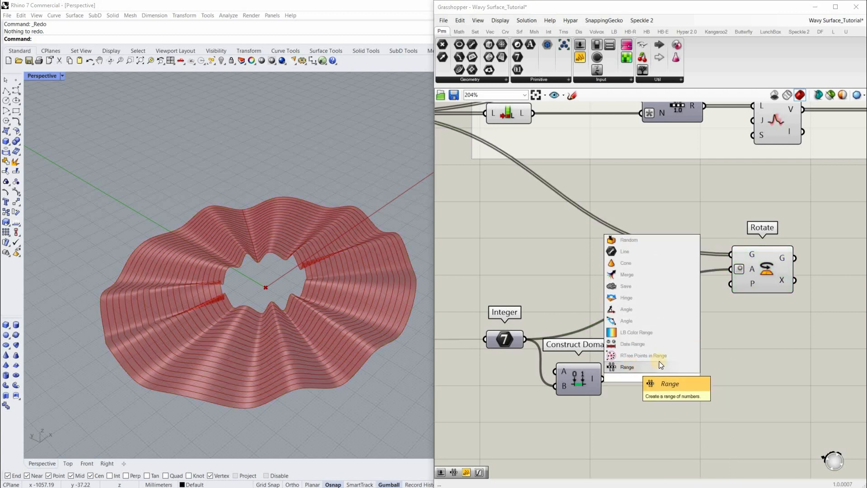
left_click(632, 366)
scroll(620, 386, "up", 5)
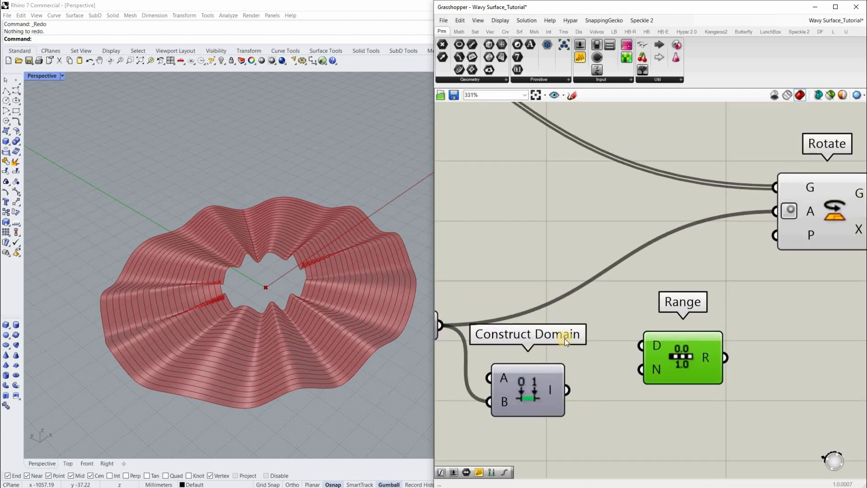
Wire the Construct Domain output into the D input of Range and line the two components up
right_click_drag(500, 400, 591, 373)
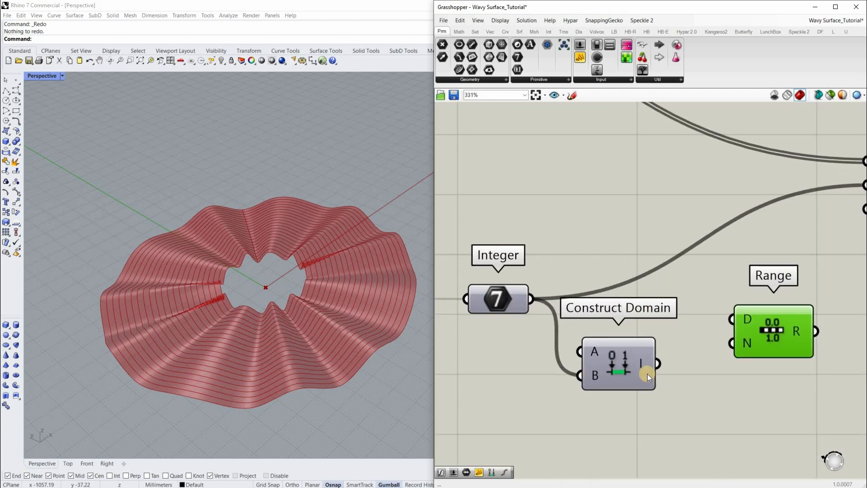
left_click_drag(666, 363, 689, 332)
scroll(700, 346, "down", 5)
right_click_drag(757, 361, 711, 357)
left_click_drag(703, 336, 722, 364)
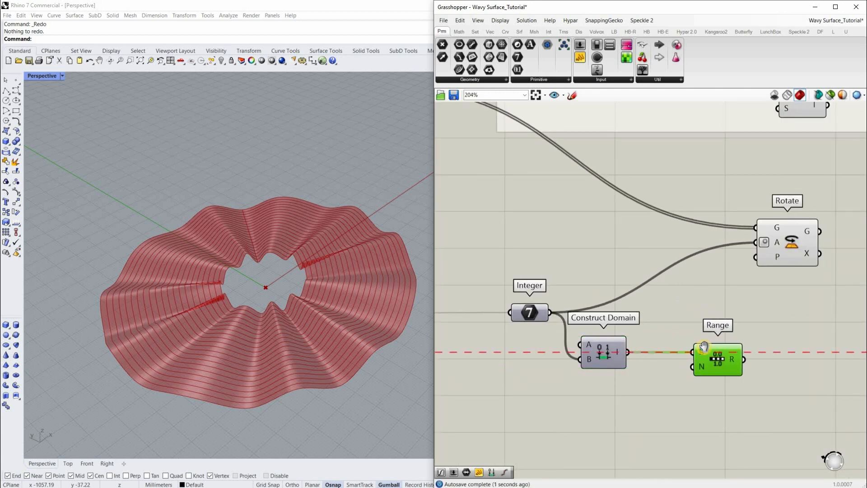
right_click_drag(656, 325, 668, 302)
Duplicate the List Length component fed by Loft below Construct Domain, with its output wired into the N input of the new Range
scroll(602, 200, "down", 3)
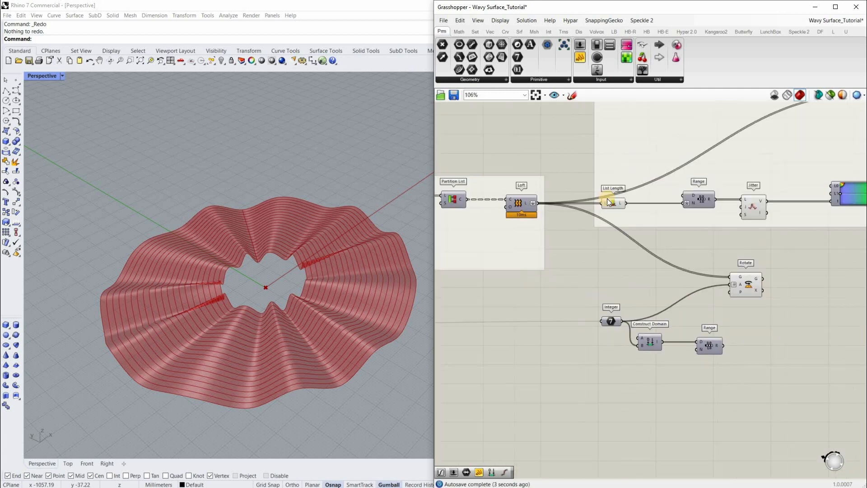
left_click(613, 202)
left_click_drag(609, 247, 743, 330, "alt")
scroll(646, 370, "up", 3)
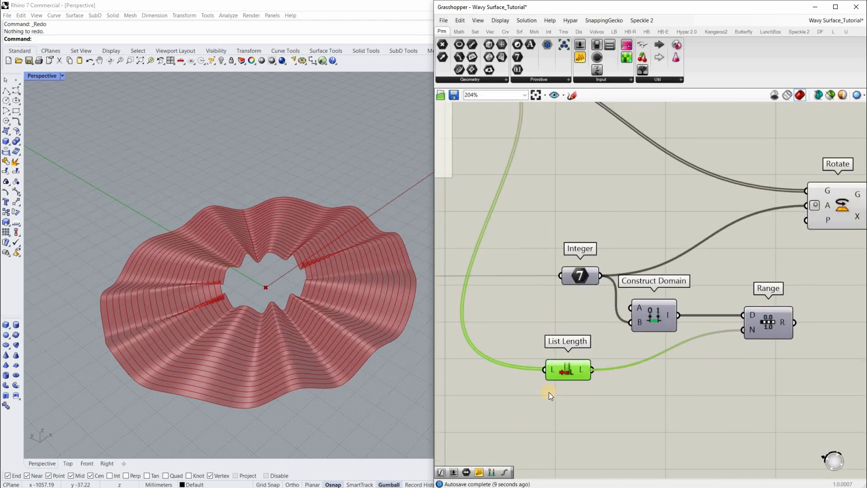
right_click_drag(578, 369, 531, 377)
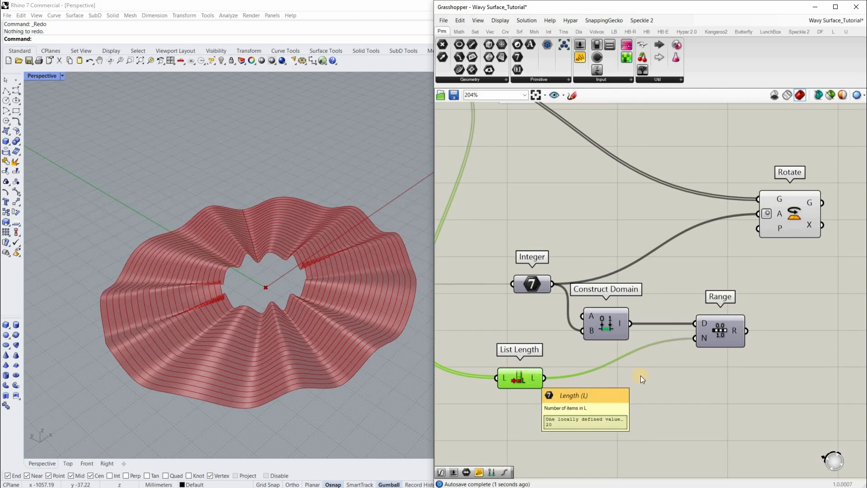
Apply the expression x-1 to the N input of the new Range component
right_click_drag(735, 331, 654, 353)
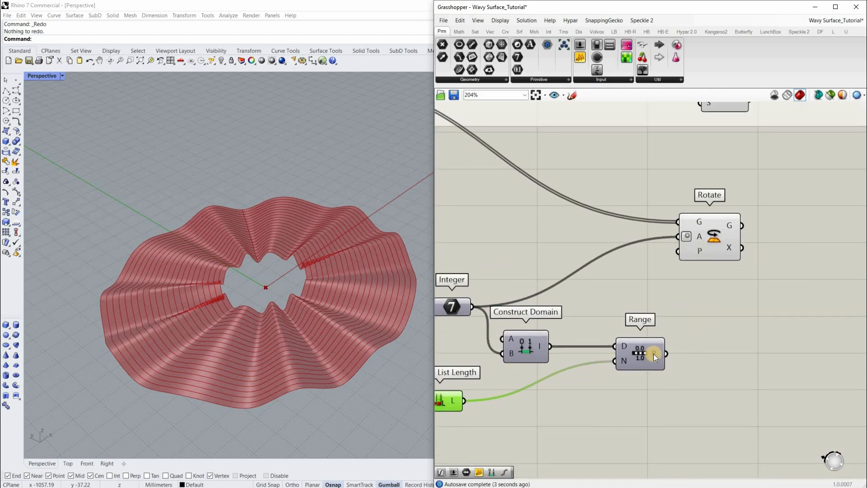
scroll(664, 351, "up", 3)
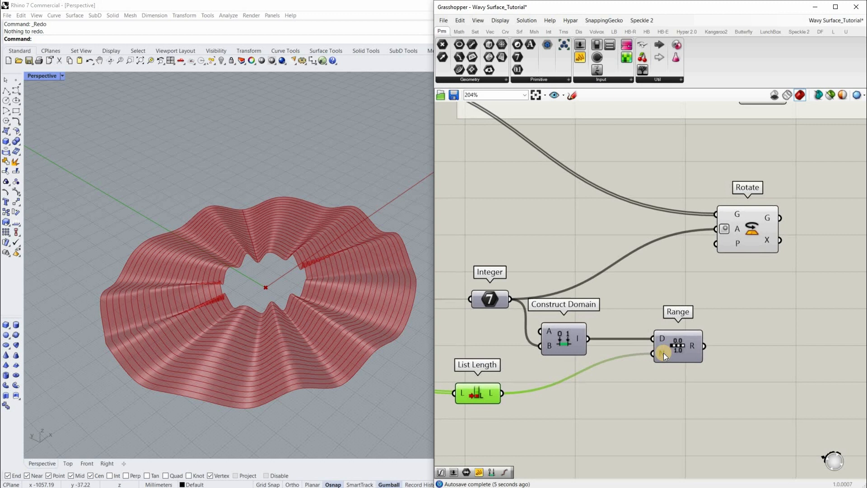
right_click(662, 357)
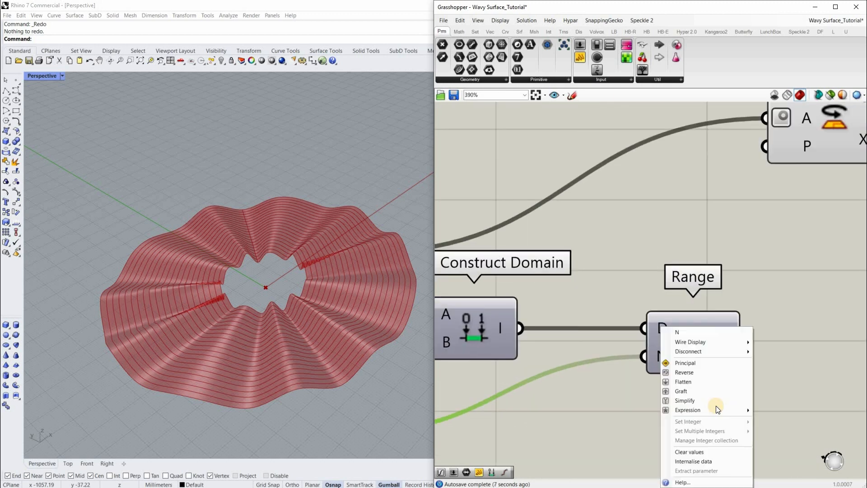
mouse_move(732, 409)
left_click(790, 419)
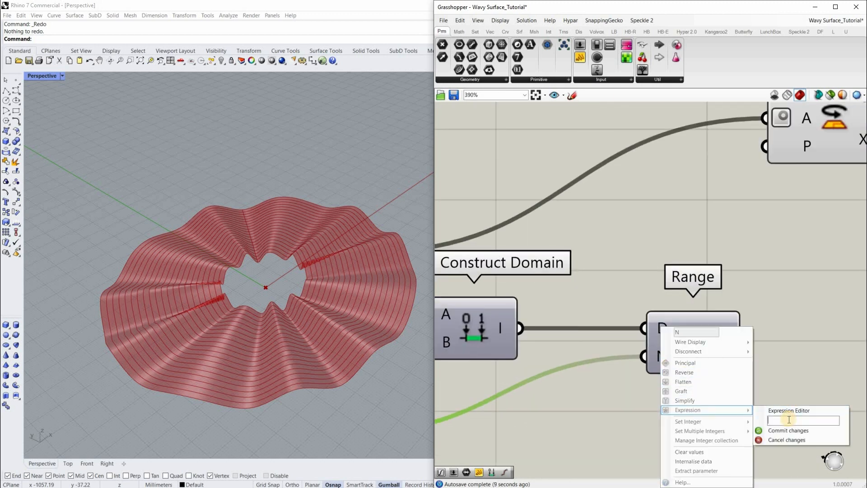
type("x-1")
key("Up")
key("Up")
key("Return")
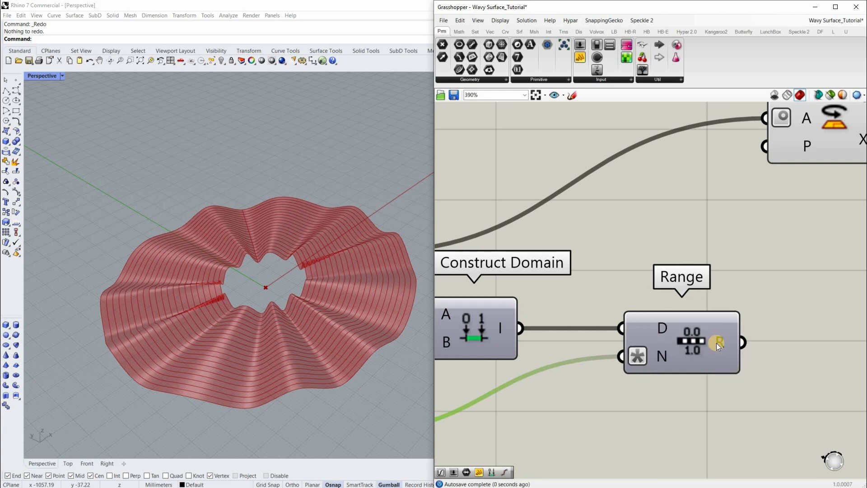
Add a panel connected to the R output of the new Range and enlarge it to show more of the list
mouse_move(717, 343)
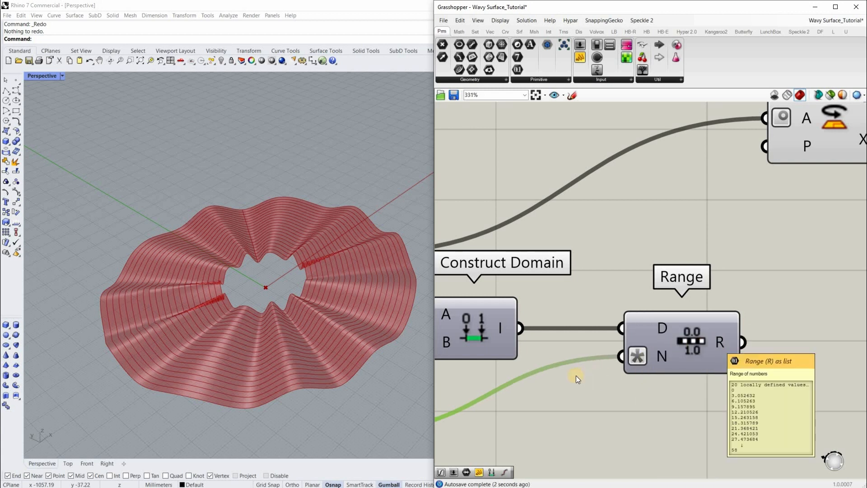
scroll(576, 375, "down", 4)
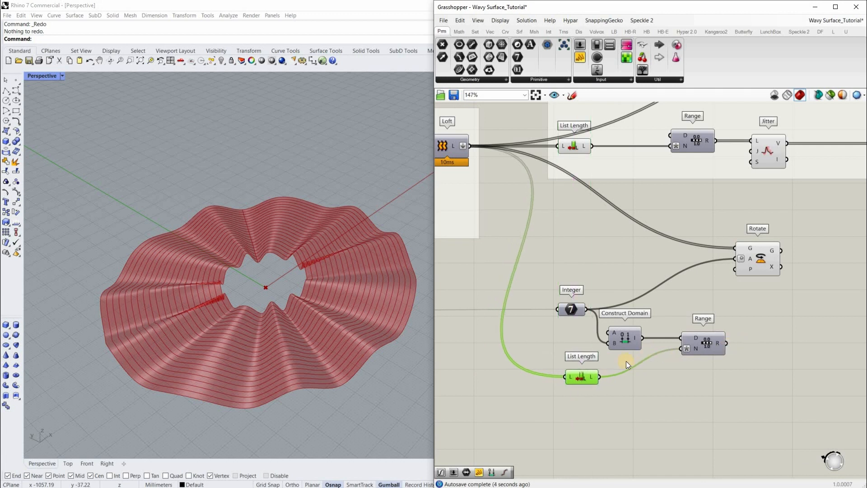
scroll(626, 361, "up", 3)
mouse_move(627, 361)
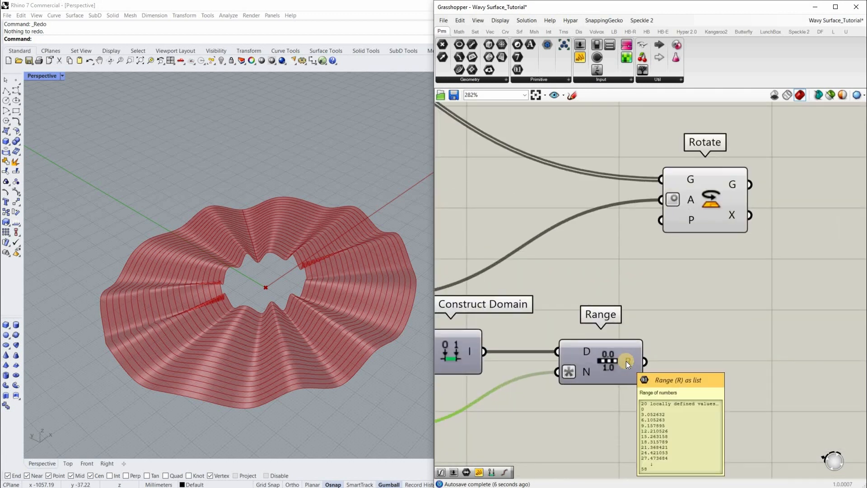
left_click_drag(582, 59, 692, 339)
scroll(723, 334, "down", 3)
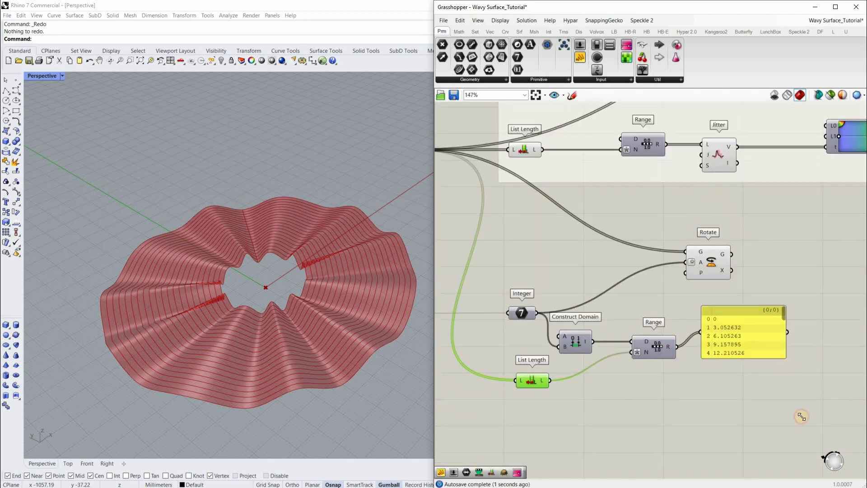
left_click_drag(786, 358, 820, 456)
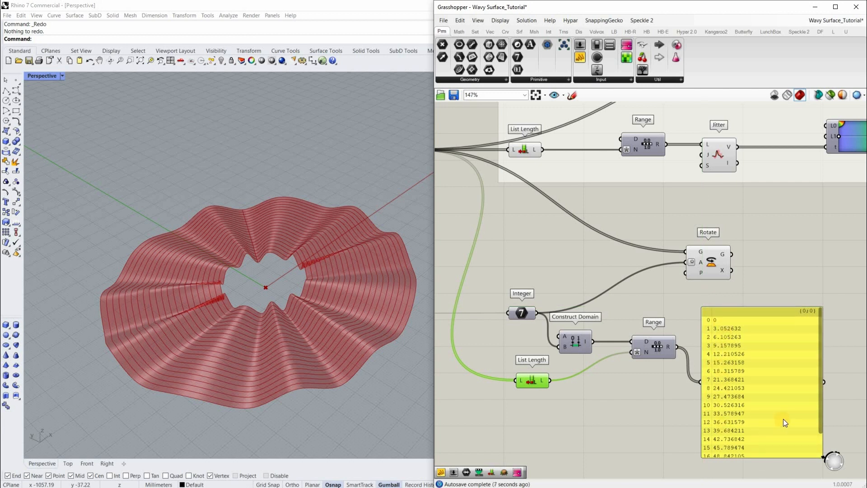
Examine the Range values in the panel and compare their number with the List Length and Loft outputs
scroll(783, 427, "down", 2)
scroll(687, 472, "up", 3)
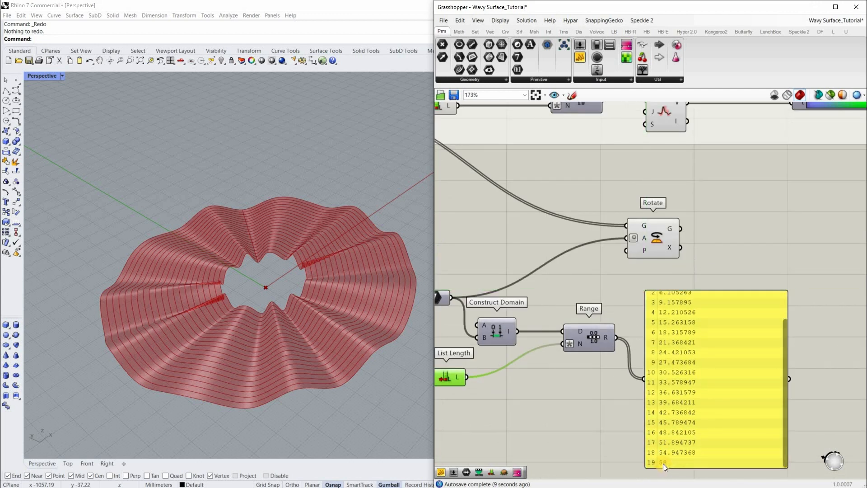
scroll(777, 351, "down", 1)
scroll(671, 333, "up", 1)
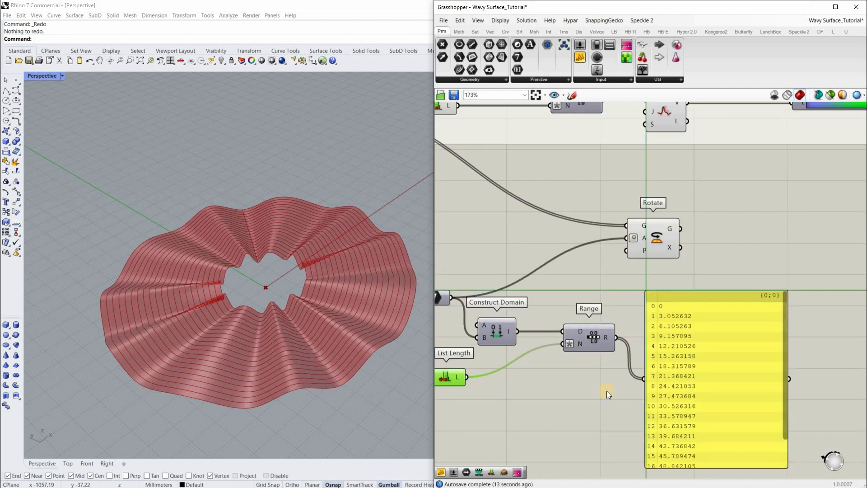
scroll(538, 380, "down", 3)
scroll(538, 381, "up", 5)
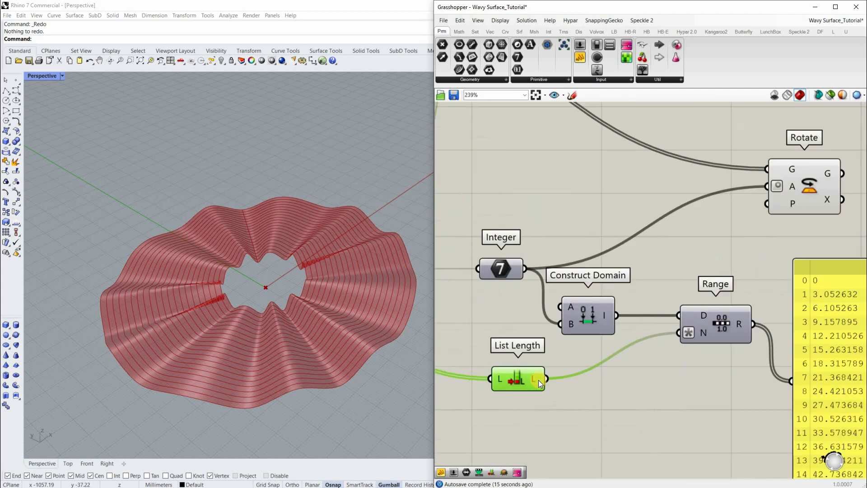
scroll(576, 335, "down", 6)
scroll(513, 271, "up", 5)
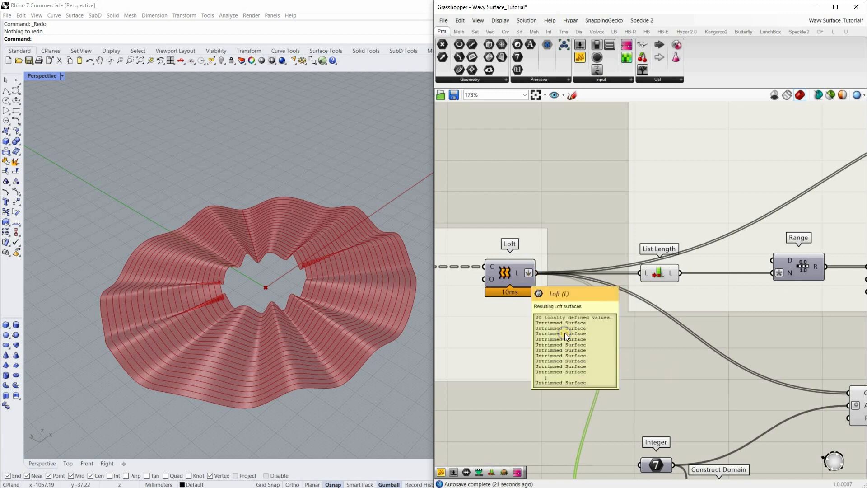
scroll(588, 338, "down", 4)
scroll(588, 361, "down", 1)
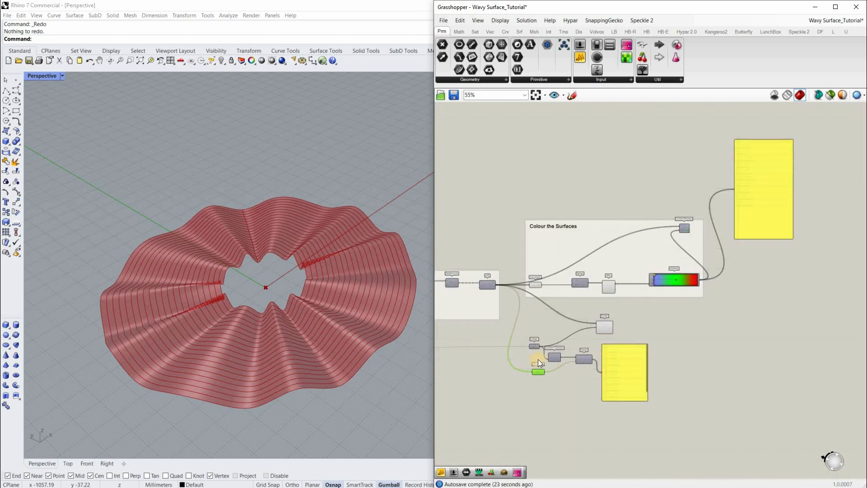
Move the panel further away from the Range component to make room beside it
scroll(535, 358, "up", 3)
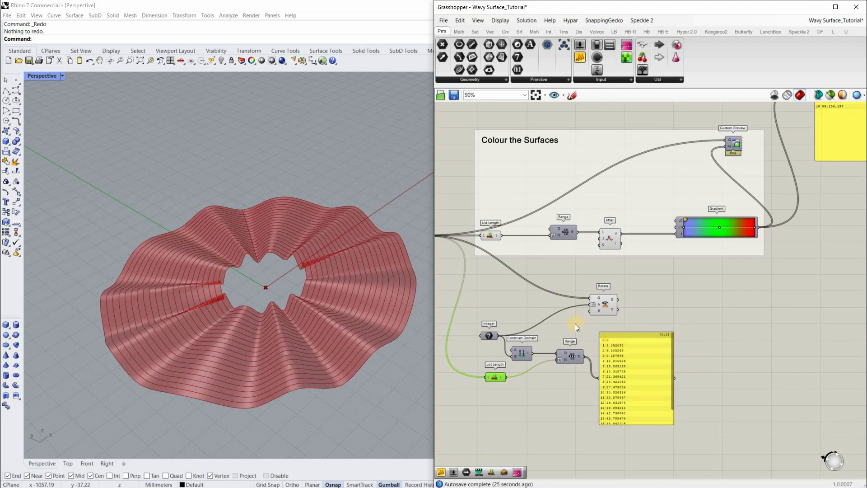
scroll(614, 332, "up", 4)
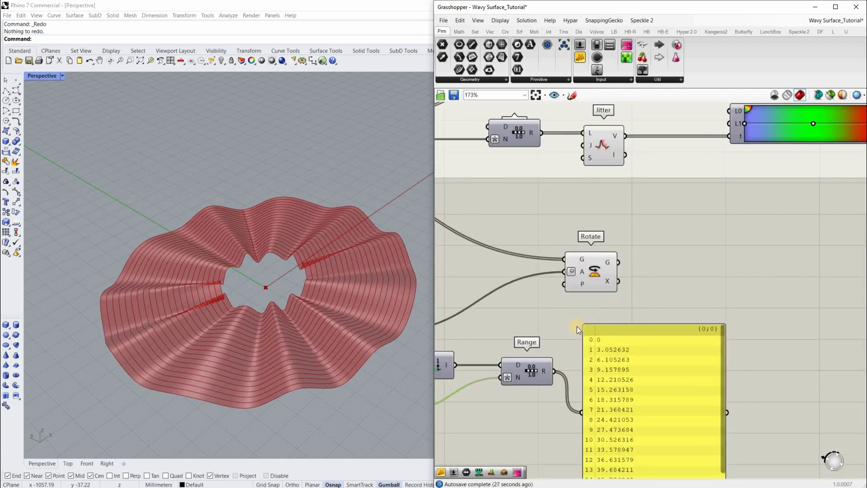
left_click_drag(593, 329, 677, 339)
right_click_drag(560, 371, 620, 372)
left_click_drag(614, 373, 625, 284)
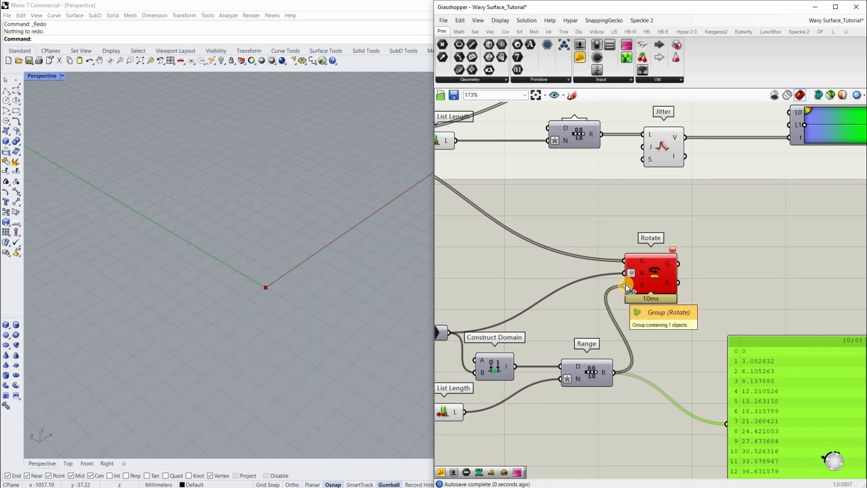
scroll(626, 282, "up", 3)
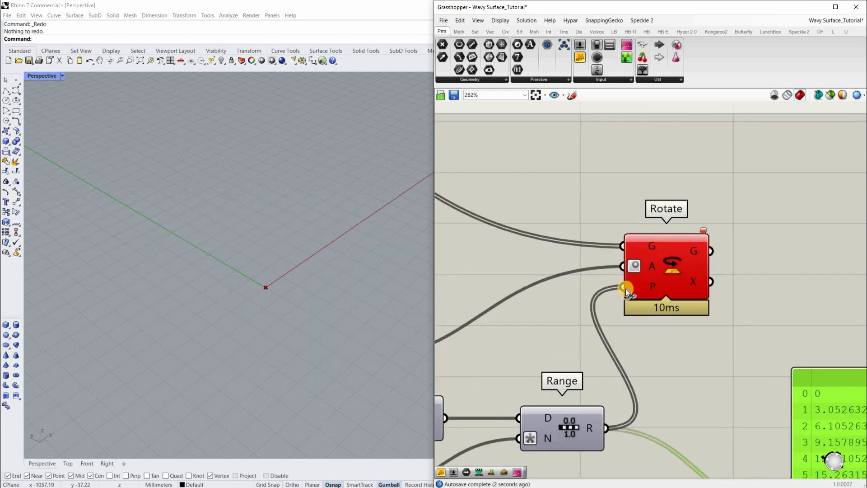
scroll(625, 288, "down", 5)
scroll(637, 286, "up", 4)
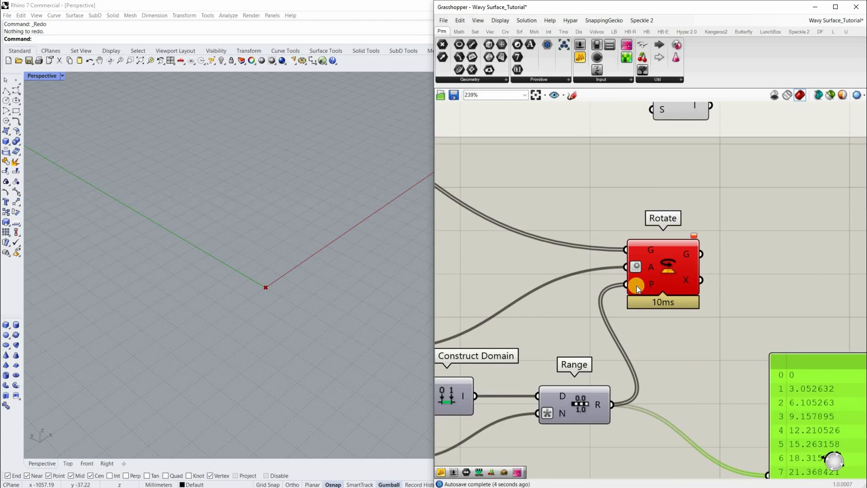
scroll(636, 286, "up", 2)
right_click(637, 287)
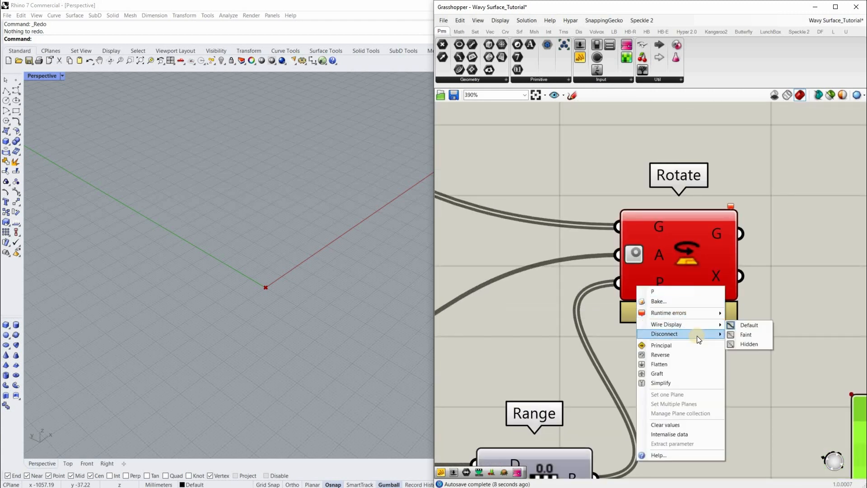
mouse_move(697, 335)
left_click(734, 337)
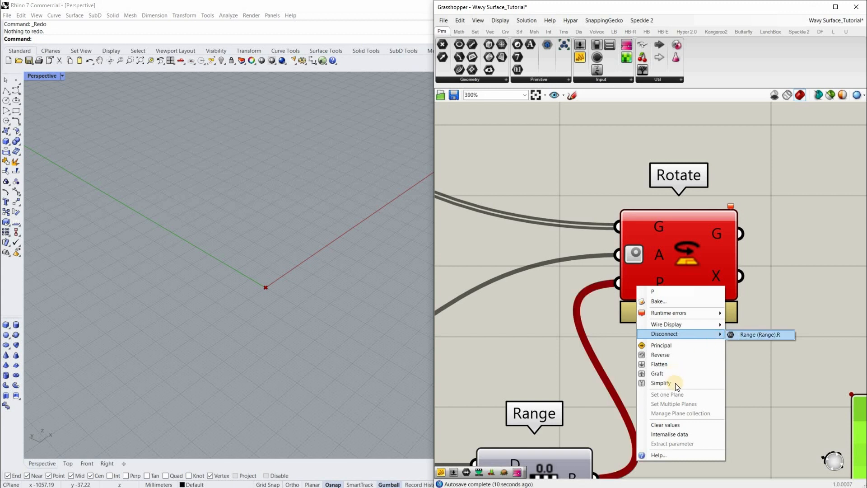
Wire the R output of Range into the A input of Rotate, replacing the Integer connection, and view the rotated strips
scroll(660, 369, "down", 2)
right_click_drag(617, 440, 603, 430)
left_click_drag(616, 430, 625, 423)
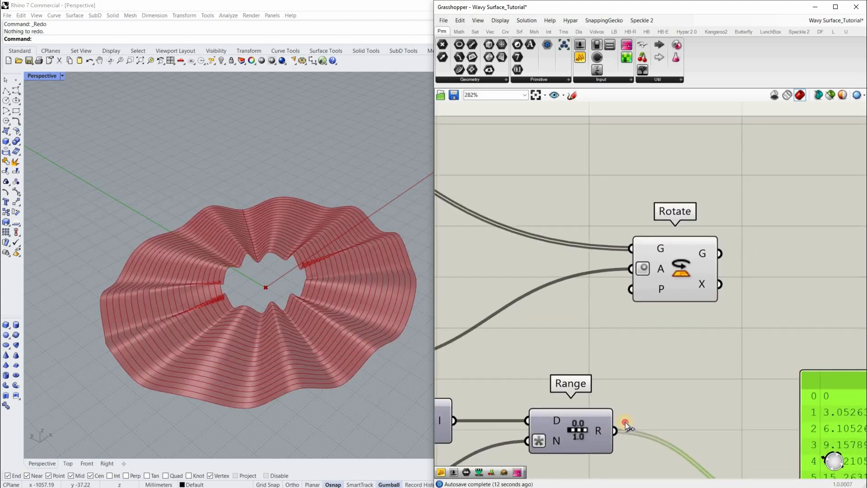
left_click_drag(614, 291, 624, 273)
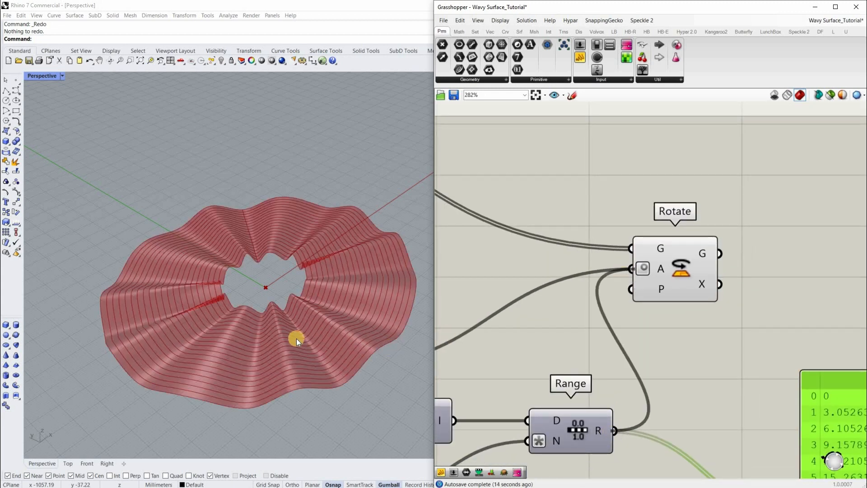
mouse_move(290, 382)
right_mouse_down()
mouse_move(287, 316)
mouse_move(367, 321)
right_mouse_up()
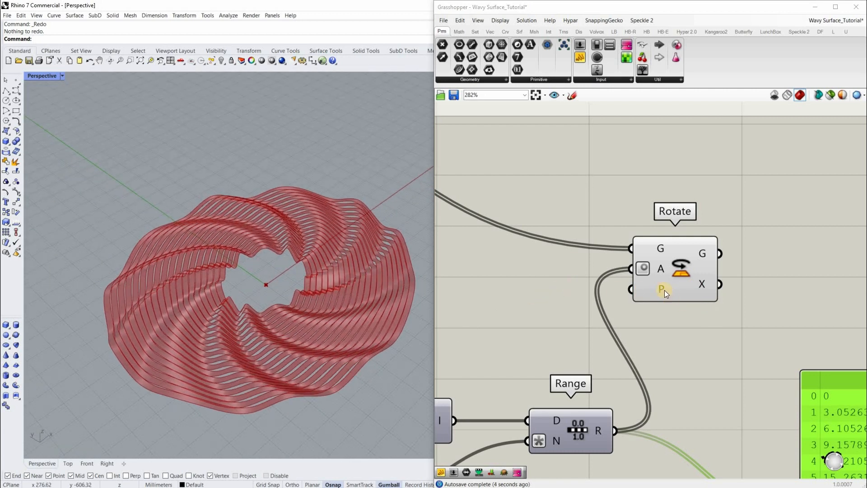
mouse_move(665, 290)
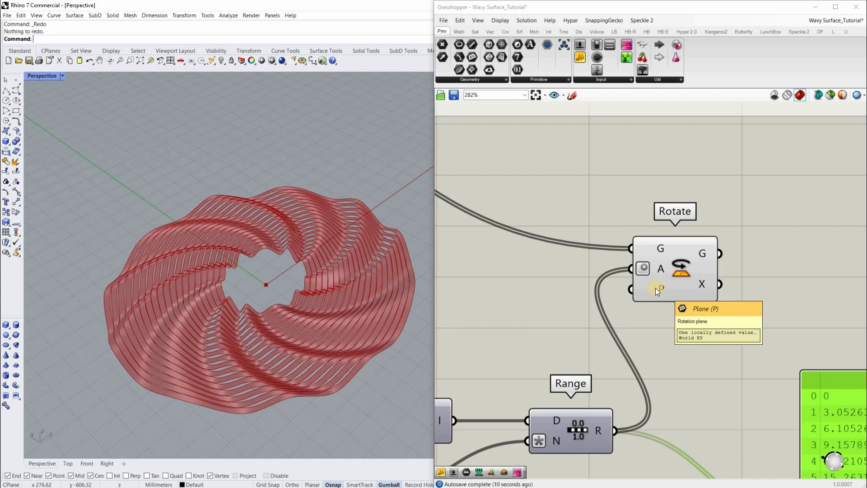
Add a Point parameter in the empty space above the Create Circles group
scroll(609, 271, "down", 7)
right_click_drag(524, 203, 672, 235)
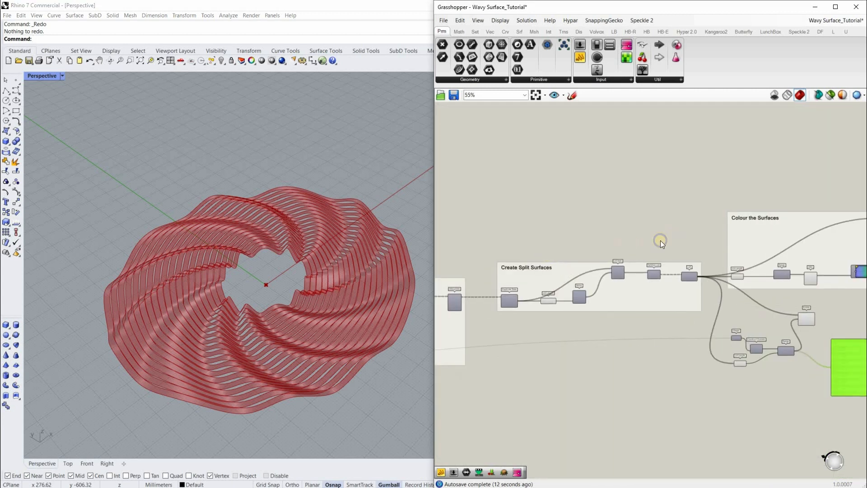
right_click_drag(488, 248, 693, 243)
mouse_move(515, 220)
right_mouse_down()
mouse_move(639, 203)
mouse_move(667, 216)
right_mouse_up()
scroll(574, 215, "up", 5)
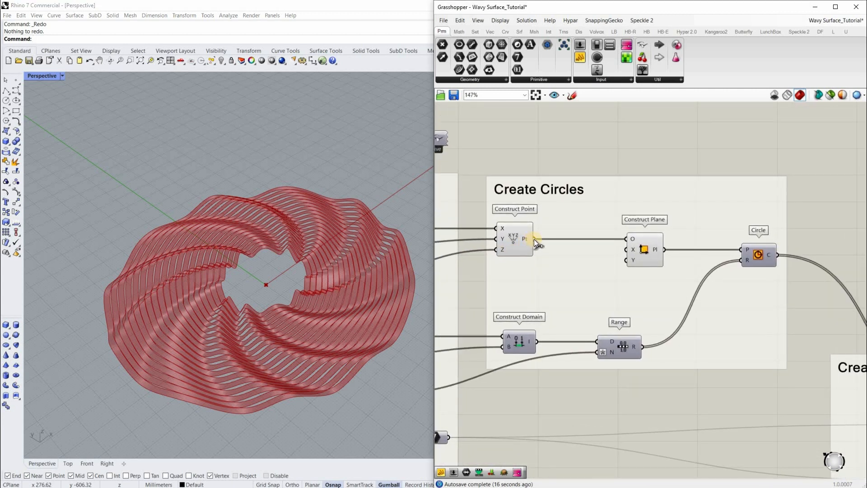
scroll(567, 175, "up", 3)
double_click(568, 176)
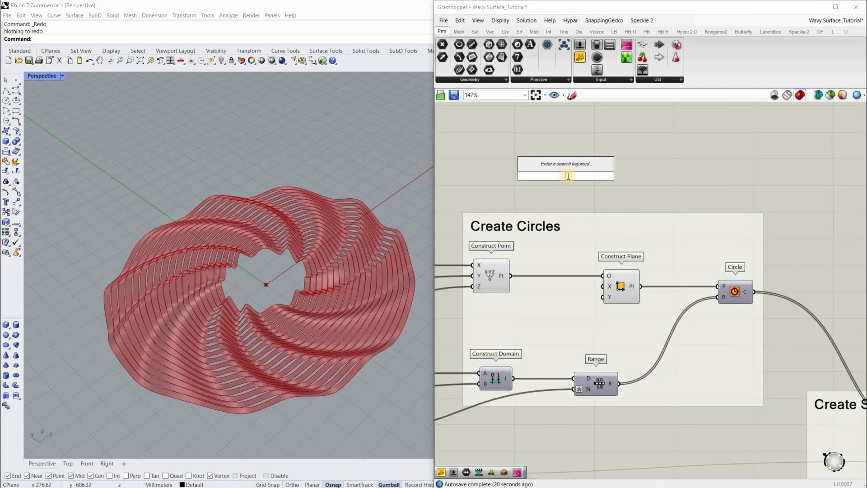
type("point")
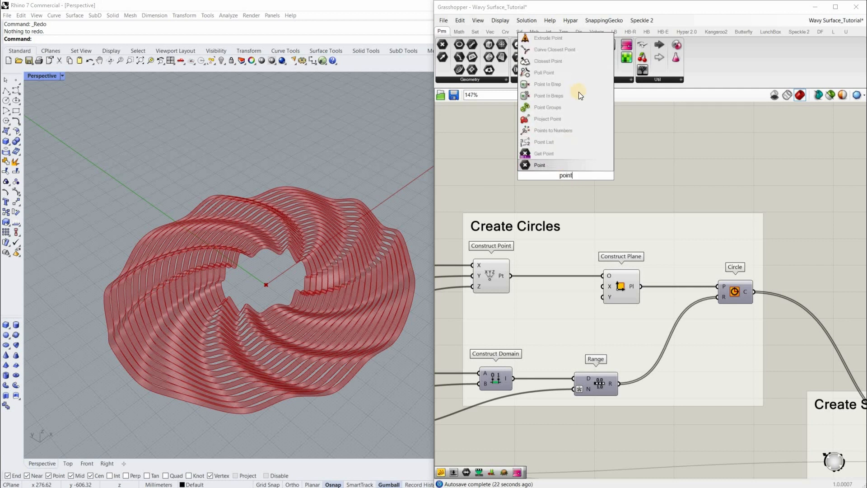
left_click(541, 165)
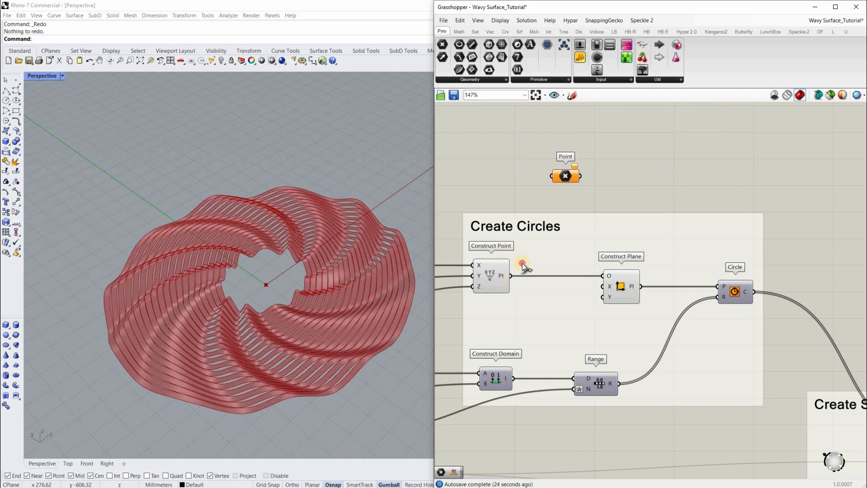
Wire the Pt output of Construct Point into the Point parameter and set its wire display to Faint
scroll(541, 170, "up", 1)
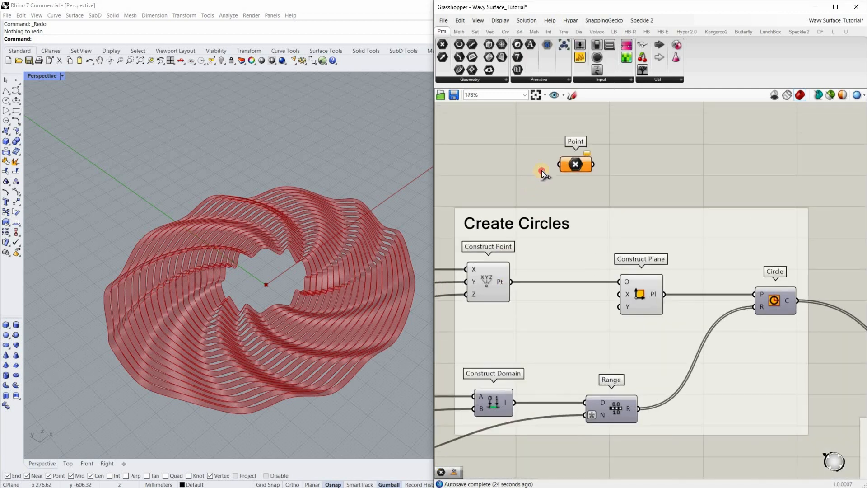
scroll(567, 169, "up", 3)
right_click(567, 171)
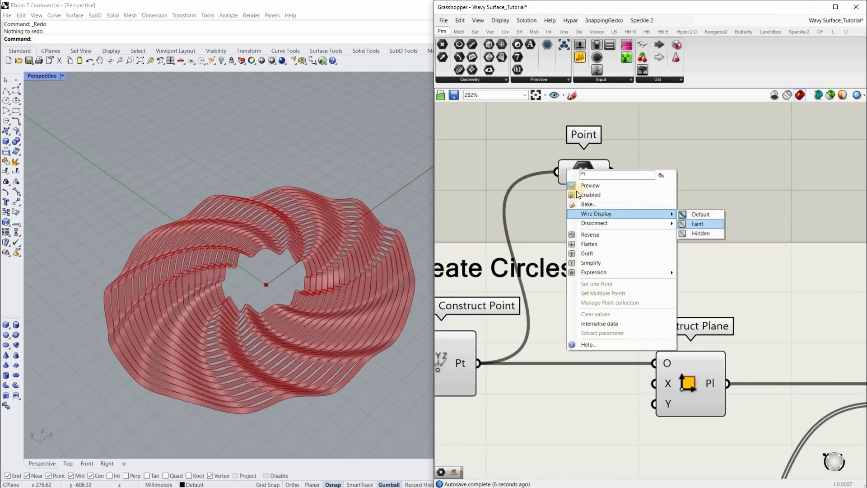
left_click(698, 224)
Move the Point parameter across the canvas to the area beside the Rotate component
scroll(579, 186, "down", 9)
left_click_drag(579, 185, 737, 441)
right_click_drag(737, 439, 455, 278)
left_click_drag(453, 280, 760, 198)
right_click_drag(762, 199, 468, 289)
left_click_drag(468, 288, 771, 265)
scroll(770, 265, "up", 8)
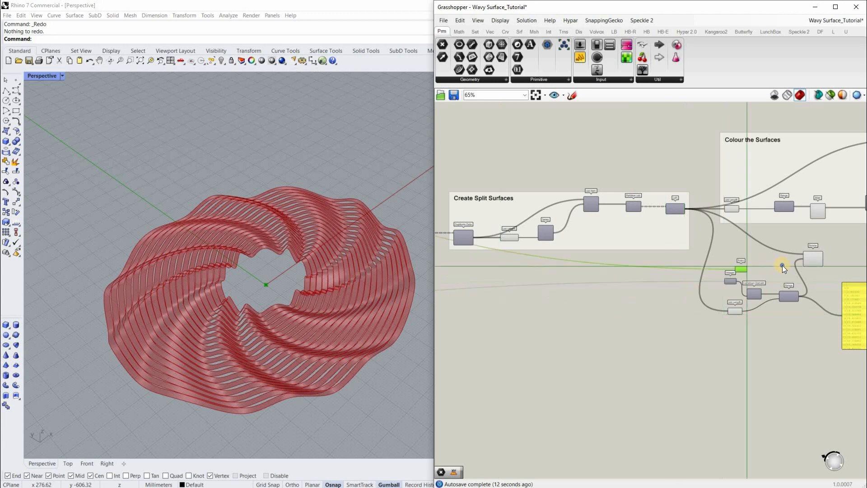
Wire the Point parameter into the P input of Rotate and place it closer to that component
right_click_drag(783, 265, 629, 300)
left_click_drag(608, 296, 680, 304)
mouse_move(750, 295)
left_mouse_down()
mouse_move(741, 294)
mouse_move(750, 294)
left_mouse_up()
left_click(608, 297)
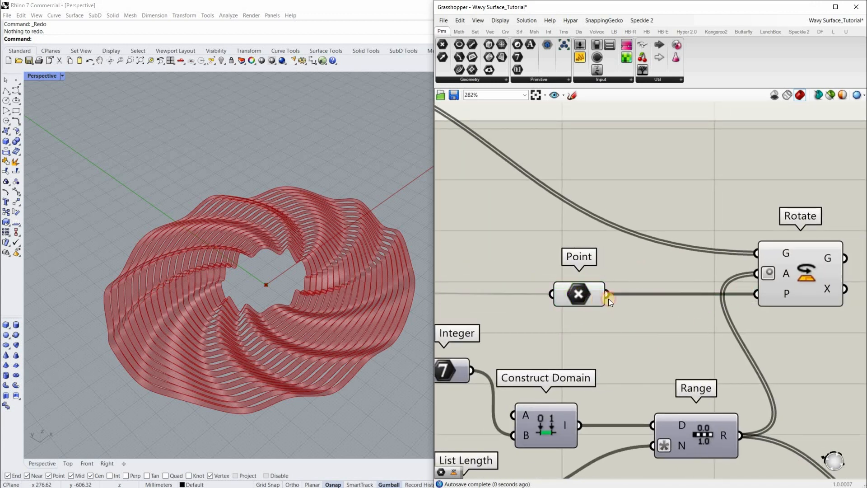
left_click_drag(589, 296, 661, 272)
Group the Point, Integer, Construct Domain, List Length, Range and Rotate components, leaving out the panel
scroll(671, 302, "down", 3)
left_click(701, 308)
scroll(725, 312, "down", 2)
left_click_drag(739, 311, 767, 312)
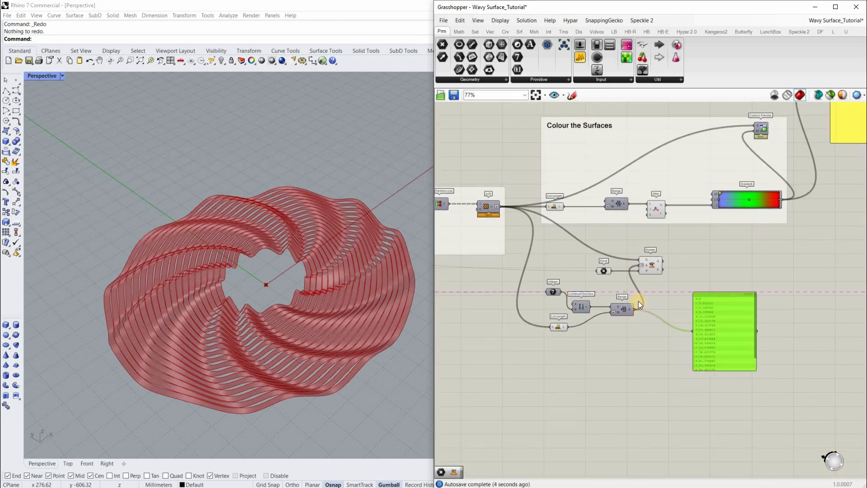
scroll(666, 255, "up", 2)
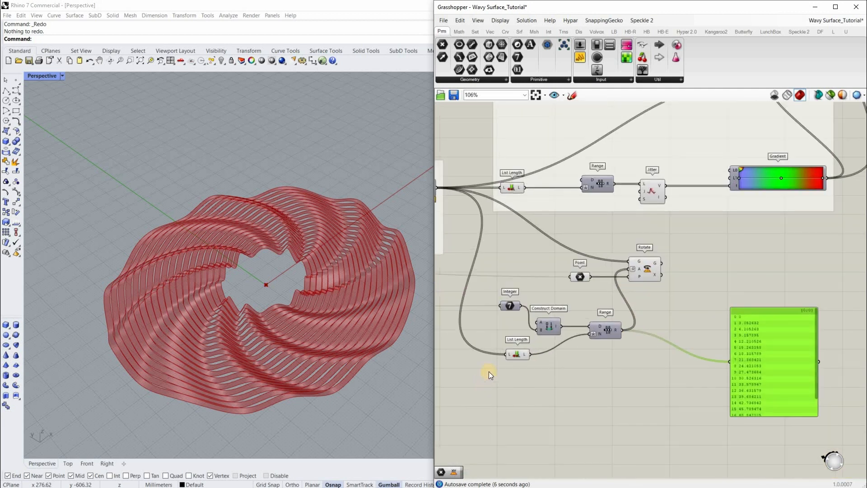
left_click_drag(675, 243, 482, 382)
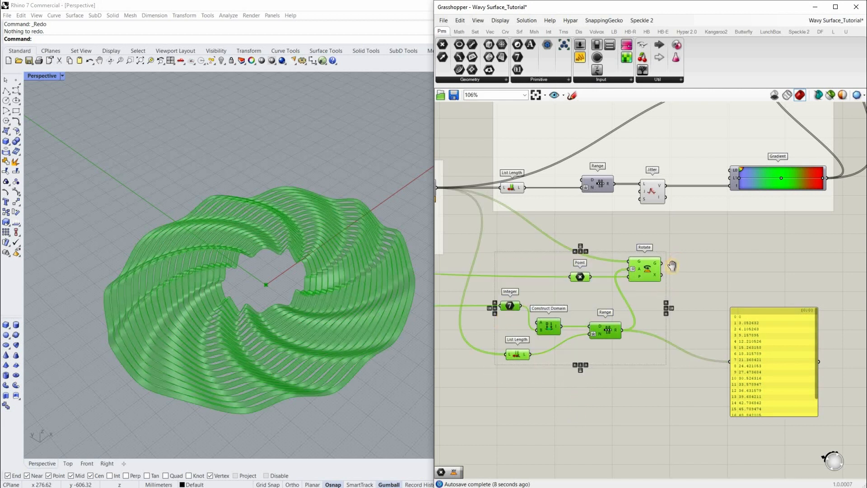
key("ctrl+g")
Duplicate the "Colour the Surfaces" label into the new group and change its text to "Rotate Surfaces"
left_click(552, 155)
right_click_drag(552, 156, 557, 232)
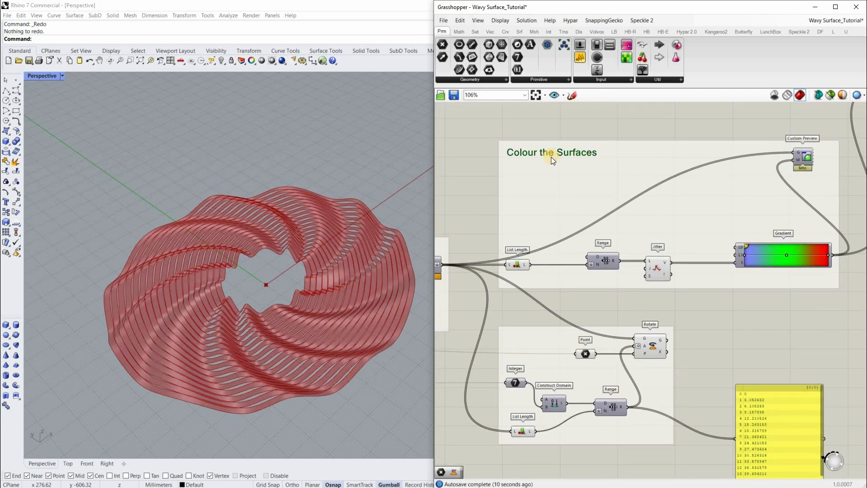
key("ctrl+c")
key("ctrl+v")
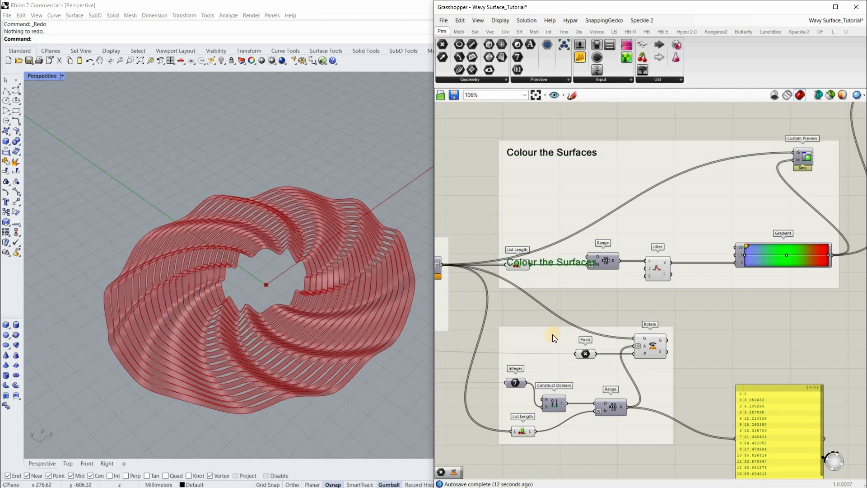
scroll(533, 337, "up", 4)
double_click(532, 328)
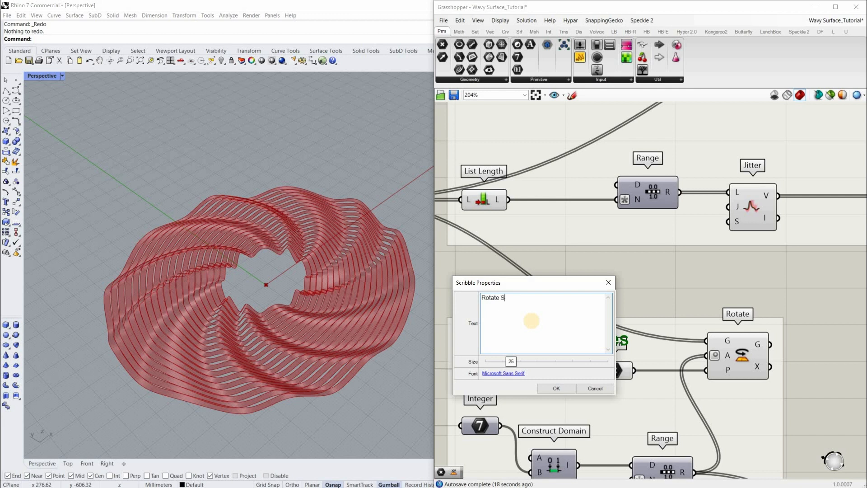
left_click(559, 388)
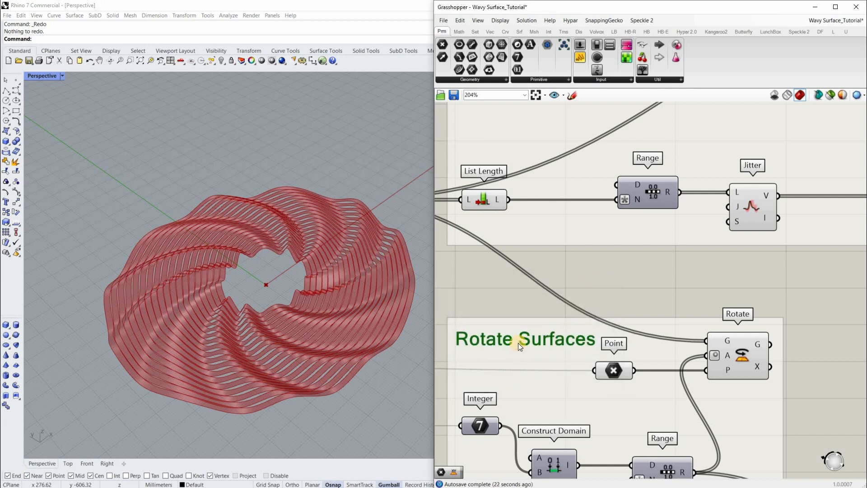
Add the "Rotate Surfaces" label to the group of rotation components
left_click(514, 348)
right_click(514, 350)
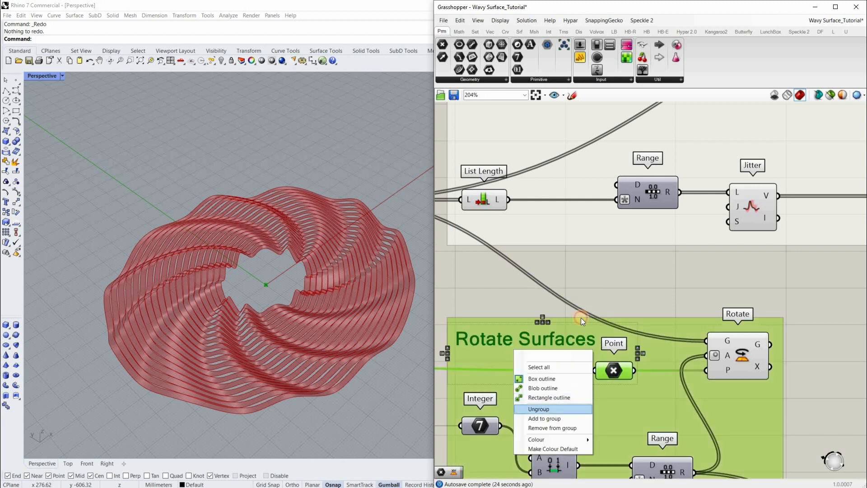
left_click(592, 278)
Move the Range values panel further from the Rotate Surfaces group and shift the group slightly lower
scroll(657, 323, "down", 5)
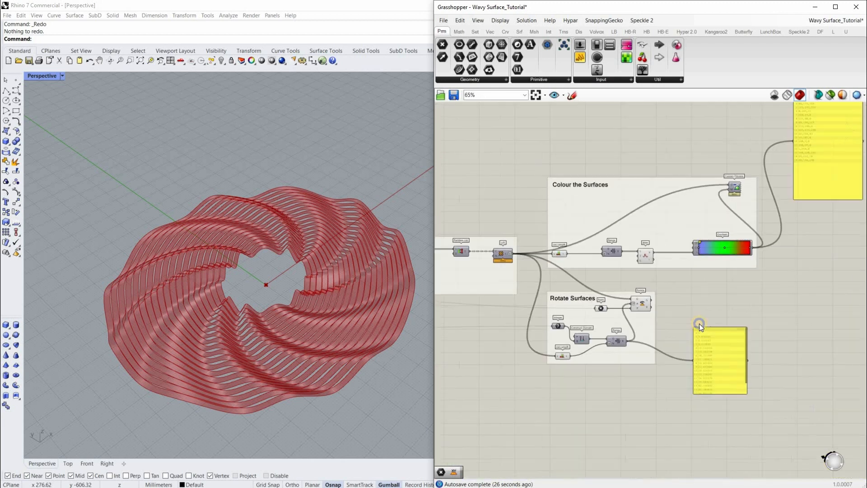
right_click_drag(711, 346, 706, 346)
left_click_drag(712, 346, 758, 336)
left_click_drag(644, 343, 653, 376)
left_click(670, 329)
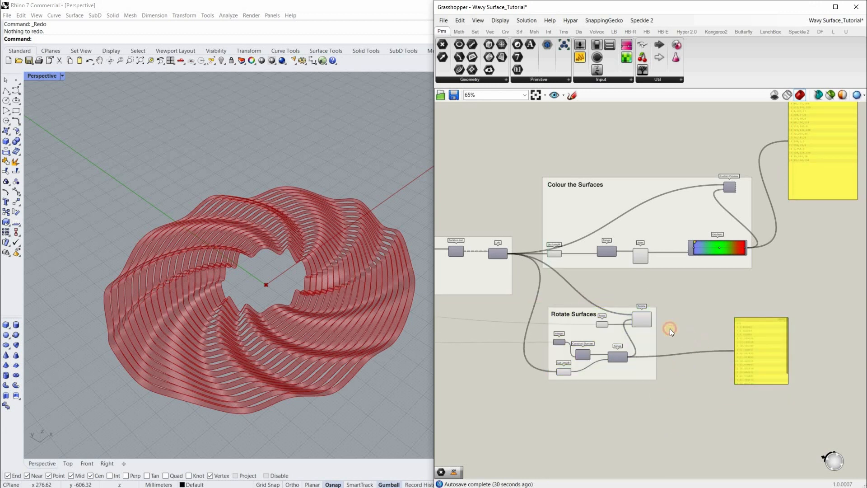
scroll(657, 401, "down", 2)
Wire the G output of Rotate into the G input of Custom Preview, replacing the Loft connection
scroll(636, 402, "up", 5)
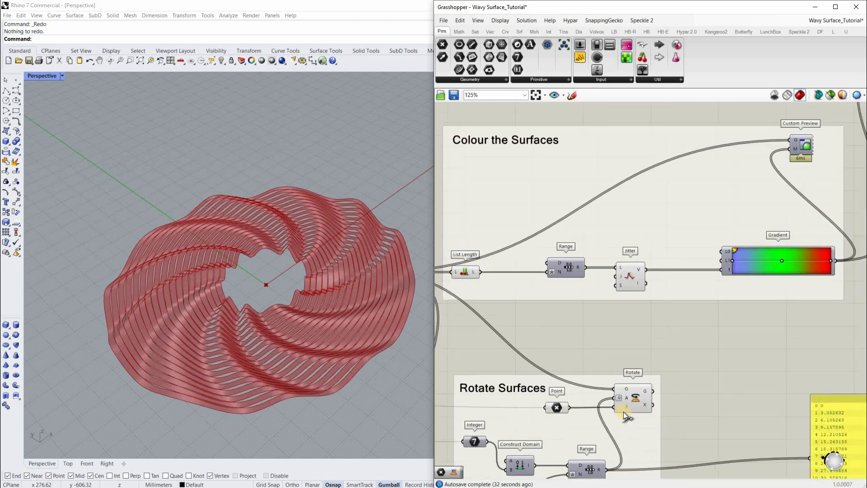
left_click_drag(750, 156, 756, 156)
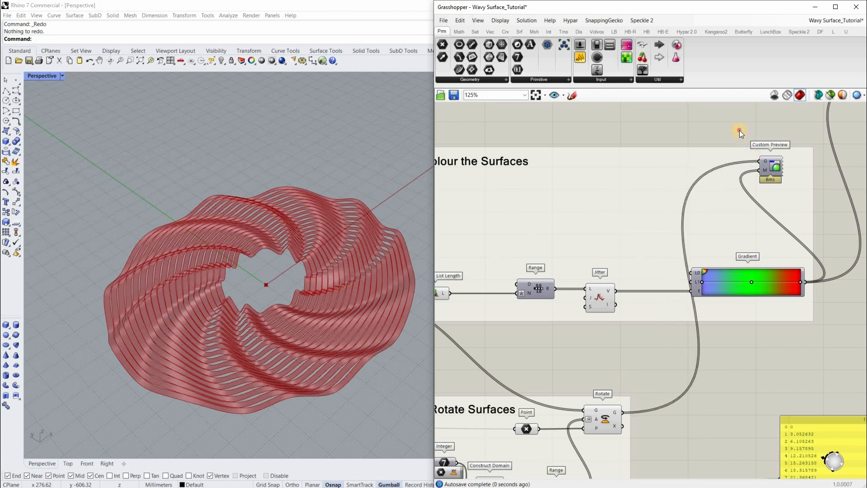
scroll(679, 398, "down", 1)
right_click_drag(662, 412, 643, 393)
right_click_drag(717, 194, 691, 217)
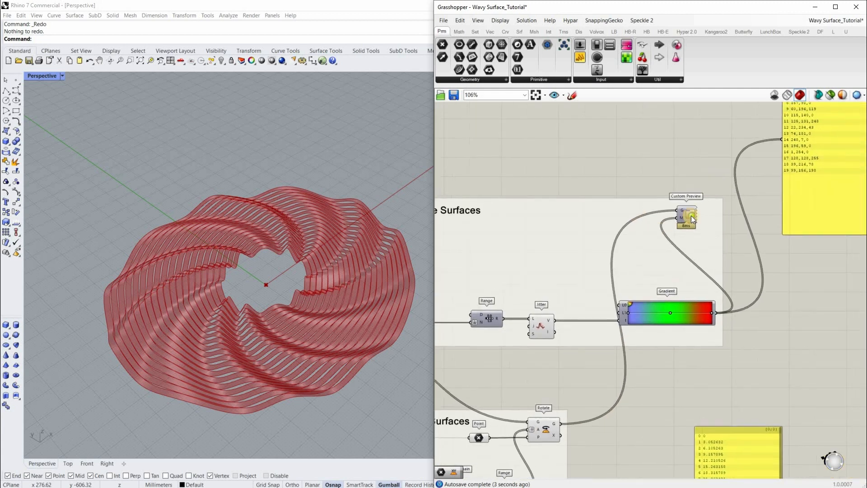
Turn on the preview of the Custom Preview component to show the coloured rotated strips
scroll(691, 216, "up", 2)
right_click(691, 216)
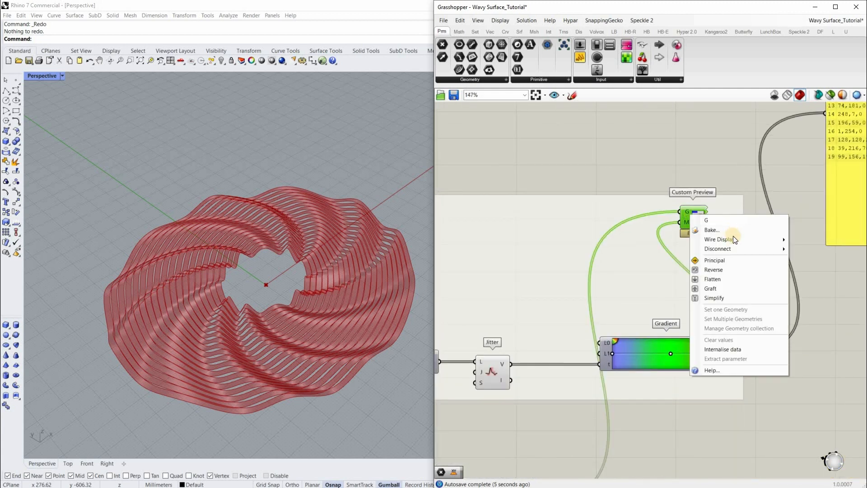
left_click(709, 232)
right_click(686, 210)
scroll(713, 275, "up", 5)
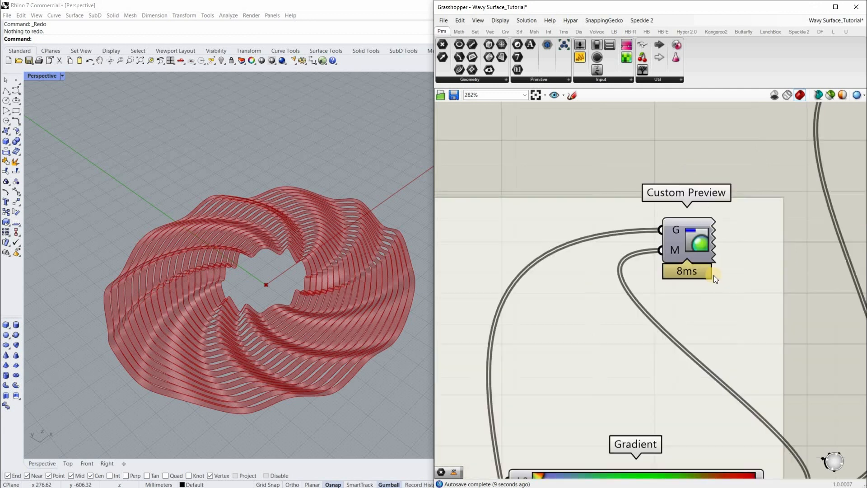
right_click(693, 252)
left_click(716, 266)
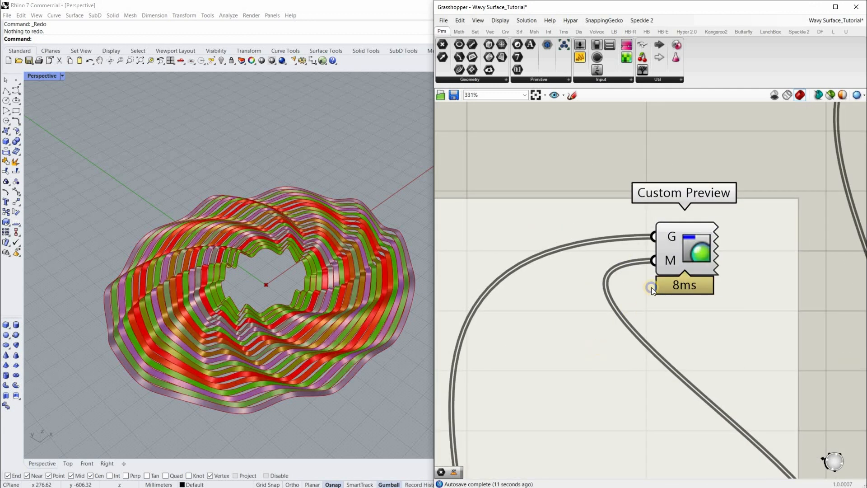
Turn off the preview of the Rotate component so only the coloured strips are displayed
scroll(603, 316, "down", 9)
scroll(600, 327, "up", 4)
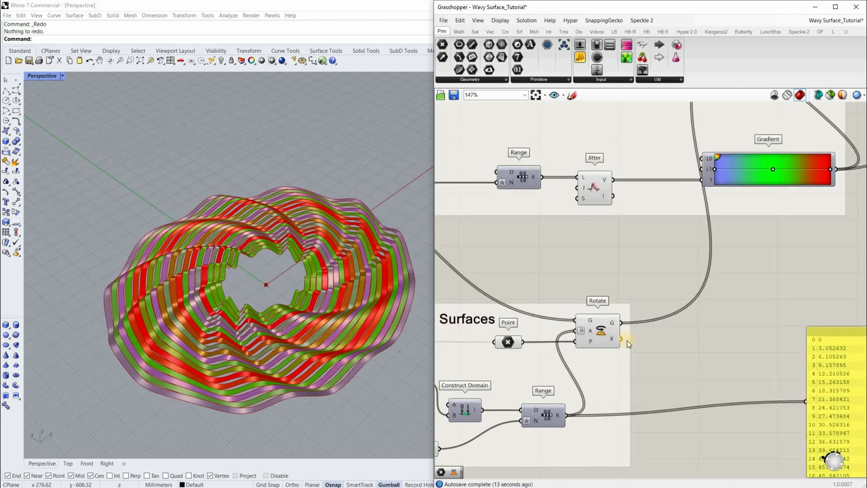
left_click(600, 330)
right_click(601, 328)
left_click(623, 345)
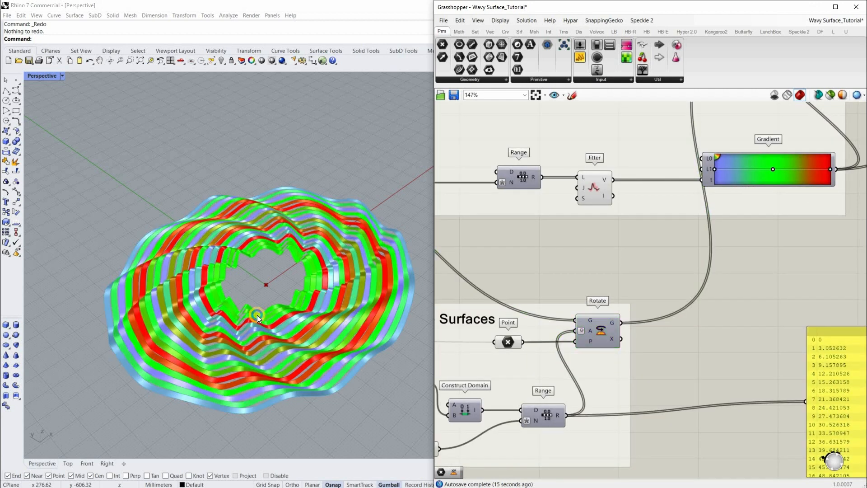
Test several values of the Rotation slider, including 195, and watch how the coloured strips twist
scroll(264, 317, "up", 5)
right_click_drag(265, 317, 322, 292)
scroll(314, 297, "down", 5)
scroll(623, 312, "down", 9)
right_click_drag(514, 330, 727, 304)
right_click_drag(520, 300, 659, 296)
right_click_drag(486, 315, 559, 311)
scroll(558, 311, "up", 5)
scroll(558, 310, "up", 5)
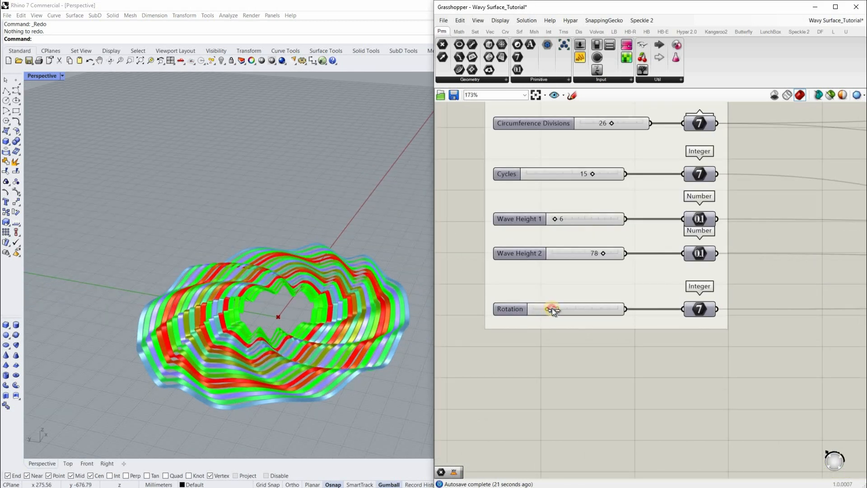
left_click_drag(560, 308, 595, 307)
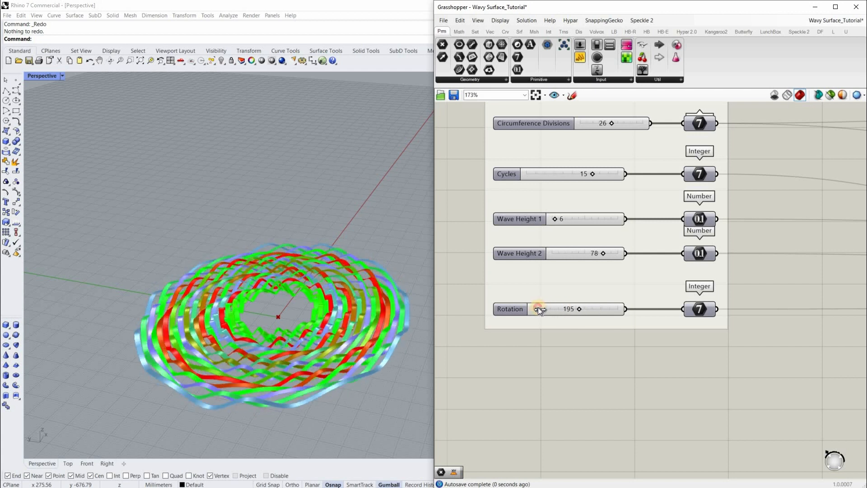
mouse_move(527, 309)
left_mouse_down()
mouse_move(596, 316)
mouse_move(576, 319)
mouse_move(590, 327)
mouse_move(574, 341)
left_mouse_up()
Examine the Degrees option of the Rotate component's A input
scroll(596, 332, "down", 13)
right_click_drag(856, 299, 723, 313)
scroll(723, 324, "up", 10)
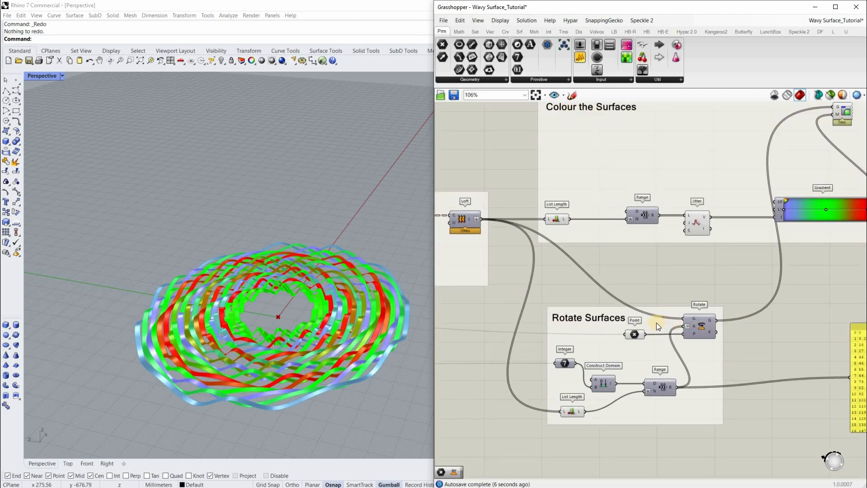
scroll(660, 323, "up", 10)
right_click(649, 318)
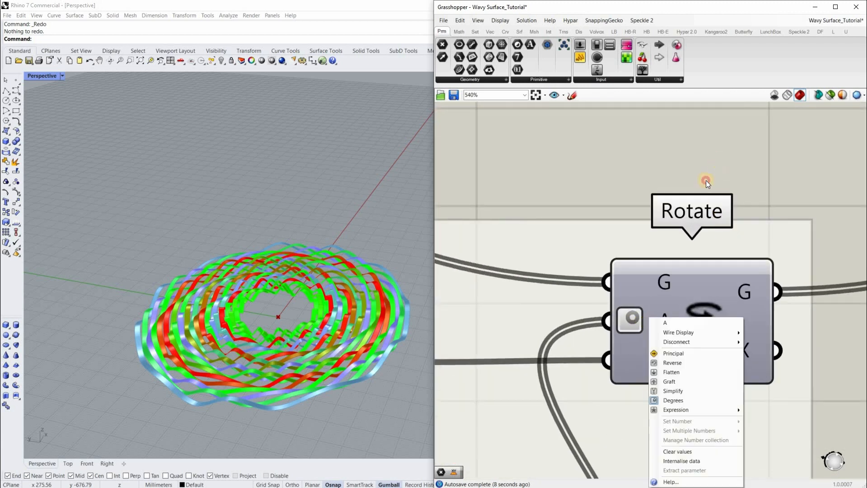
left_click(671, 243)
scroll(671, 243, "down", 6)
Set the Rotation slider to 91 and view the coloured strips up close
right_click_drag(332, 369, 230, 294)
scroll(309, 324, "down", 9)
scroll(344, 241, "up", 10)
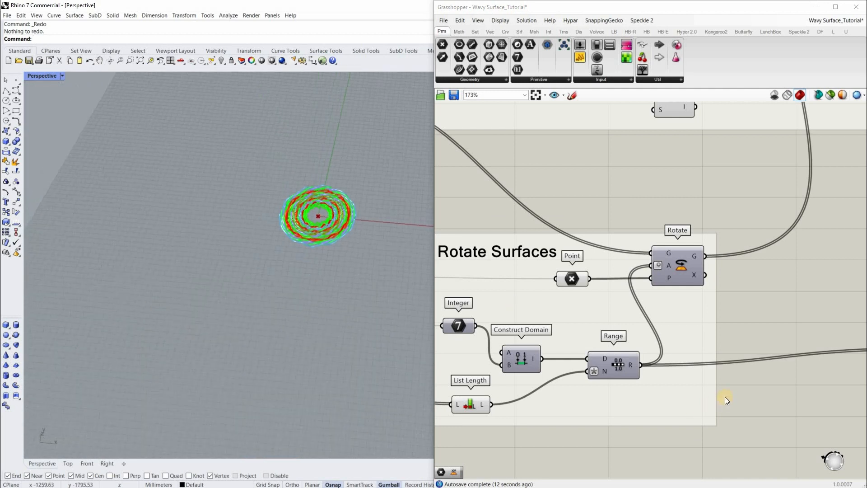
scroll(707, 406, "down", 5)
right_click_drag(495, 379, 747, 376)
right_click_drag(545, 369, 832, 384)
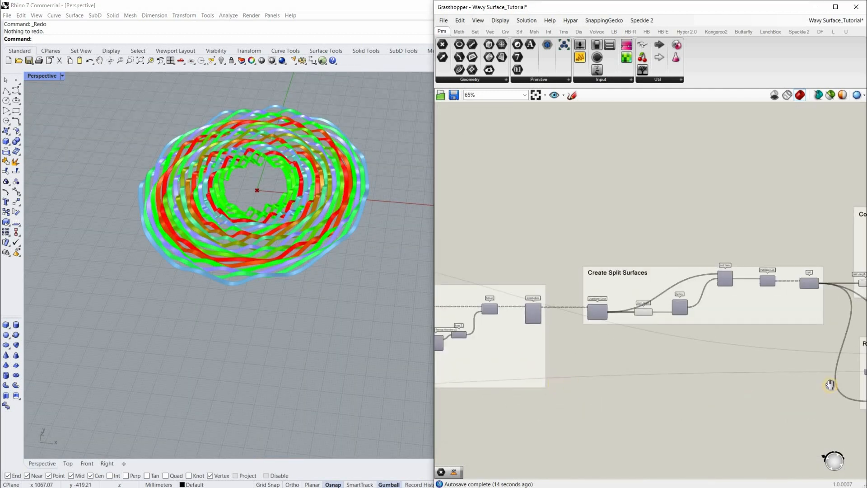
right_click_drag(516, 381, 596, 398)
scroll(579, 370, "up", 5)
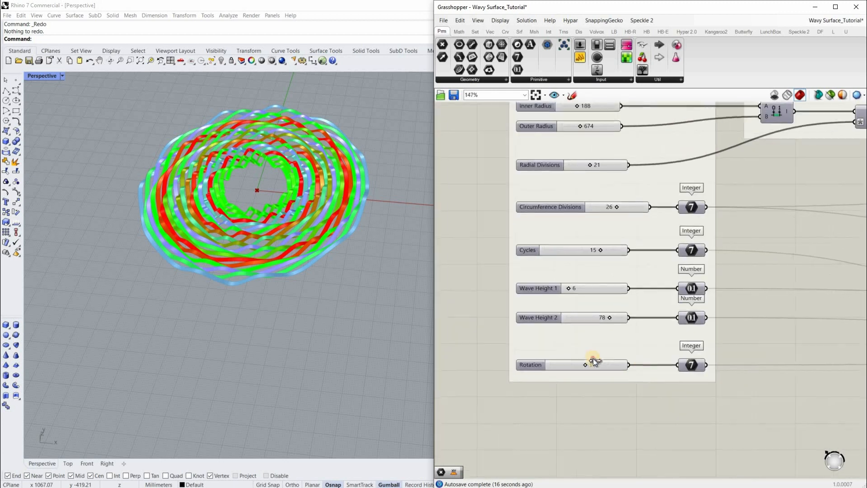
left_click_drag(657, 356, 566, 364)
scroll(365, 272, "up", 5)
right_click_drag(382, 324, 633, 280)
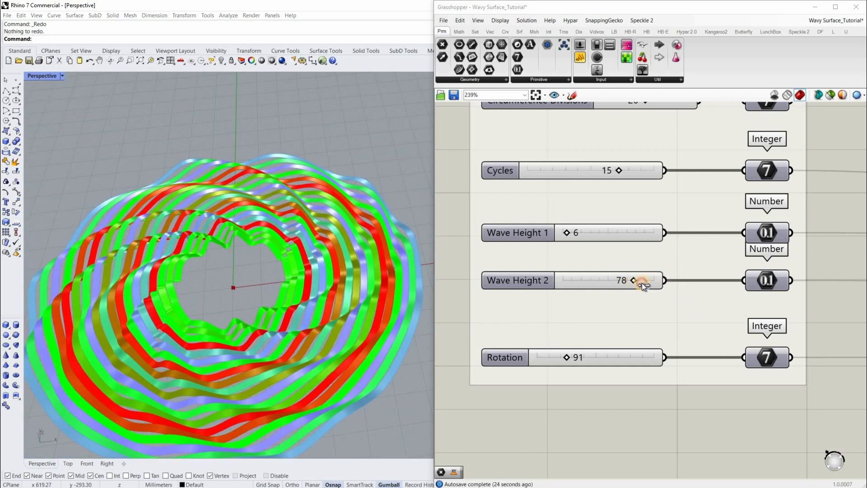
Set the Wave Height 2 slider to 87 and the Cycles slider to 17
left_click_drag(642, 283, 642, 283)
scroll(590, 289, "down", 4)
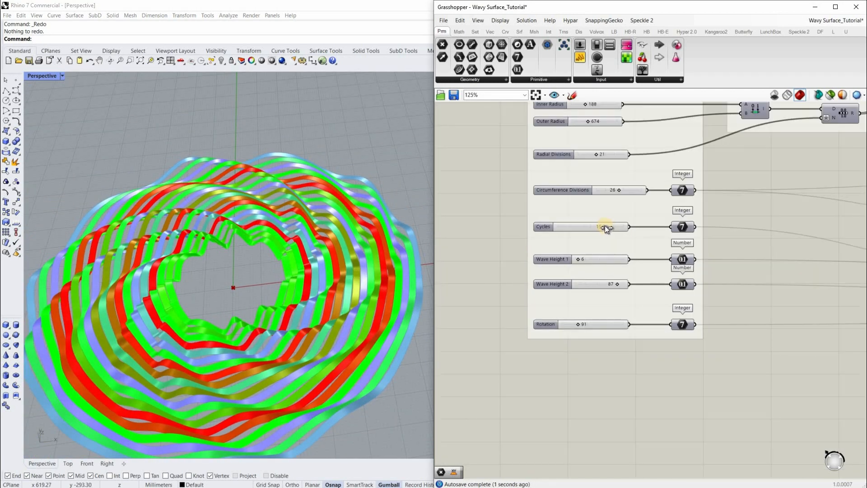
left_click_drag(613, 226, 613, 226)
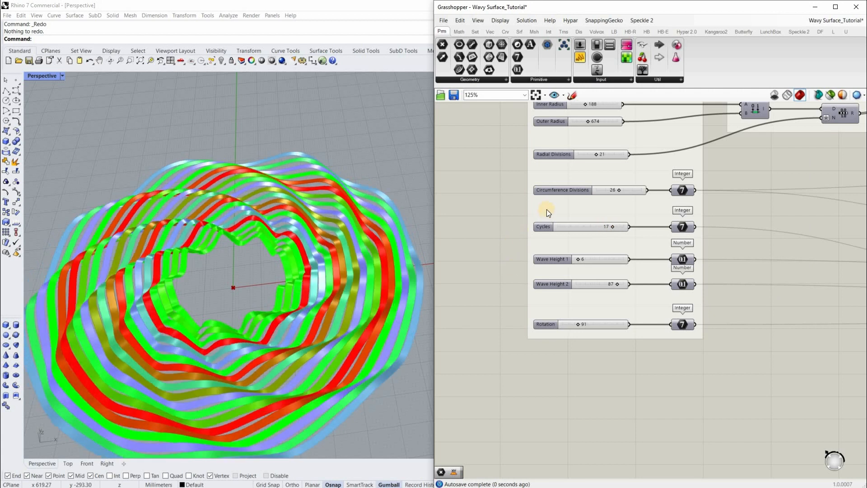
Set the Radial Divisions slider to 50 and view the denser strip pattern as a whole
right_click_drag(624, 148, 622, 242)
scroll(621, 192, "up", 3)
left_click_drag(633, 239, 649, 240)
right_click_drag(266, 294, 252, 261)
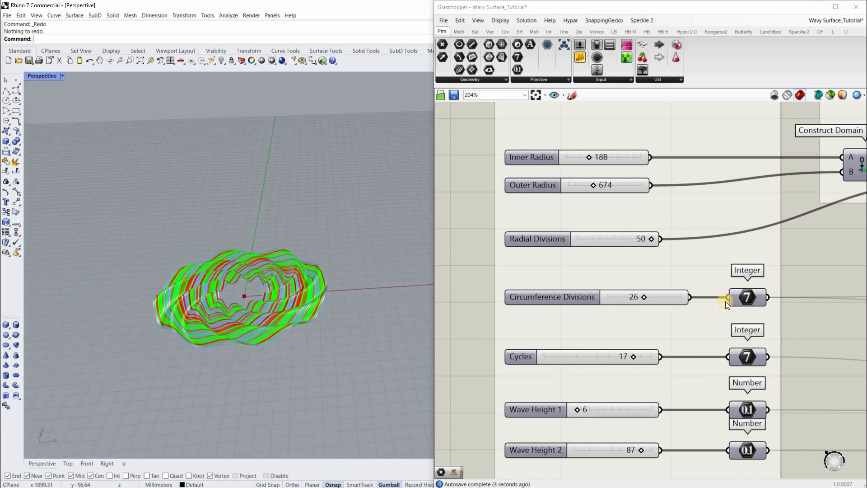
Reshape the Graph Mapper's sine curve by shifting its peak towards the end of the domain and slightly lower
scroll(741, 380, "down", 6)
scroll(723, 384, "up", 4)
right_click_drag(713, 379, 497, 398)
scroll(628, 316, "up", 6)
scroll(253, 320, "up", 5)
right_click_drag(258, 304, 279, 317)
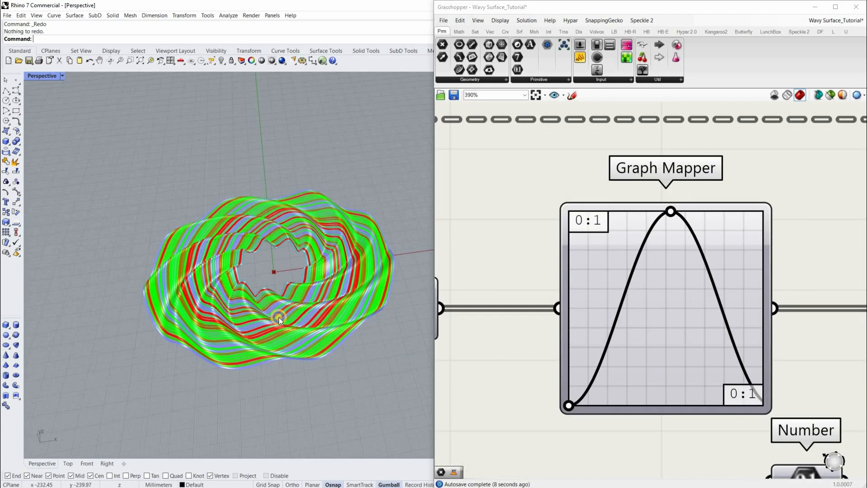
left_click_drag(671, 215, 700, 229)
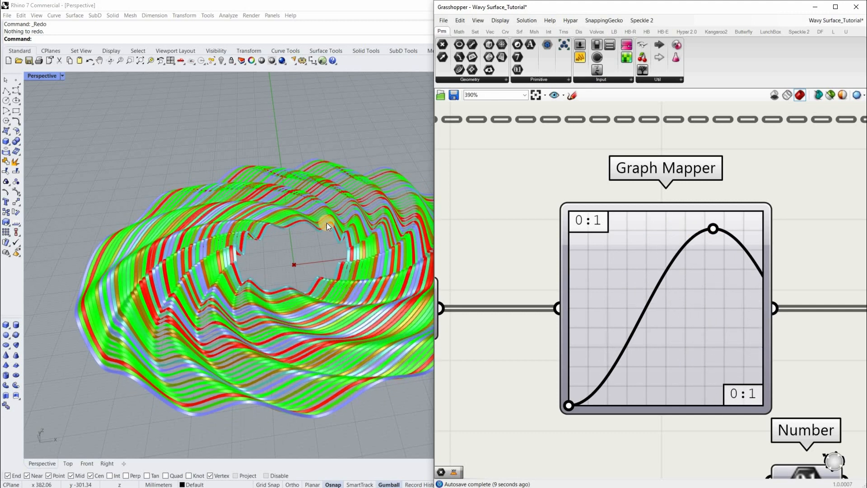
Examine the finished coloured wavy surface from several angles, along with the colouring and rotation groups of the definition
right_click_drag(332, 235, 289, 271)
scroll(586, 287, "down", 10)
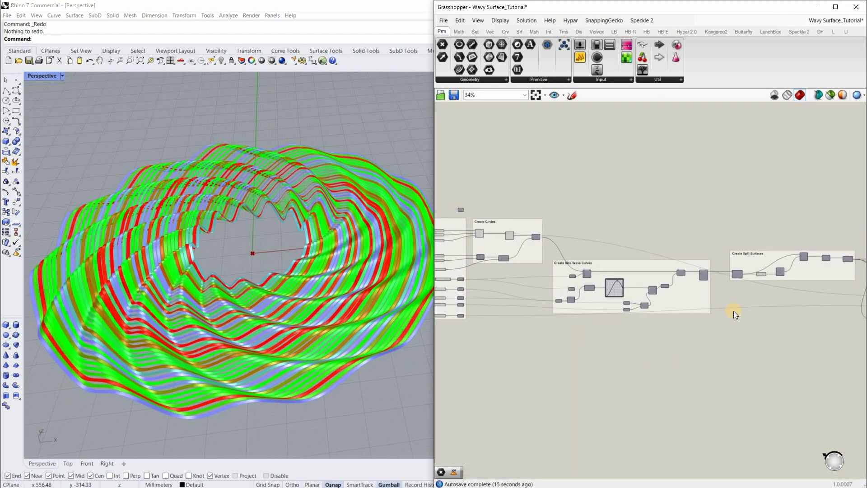
scroll(733, 311, "down", 3)
scroll(732, 321, "up", 5)
right_click_drag(816, 321, 745, 326)
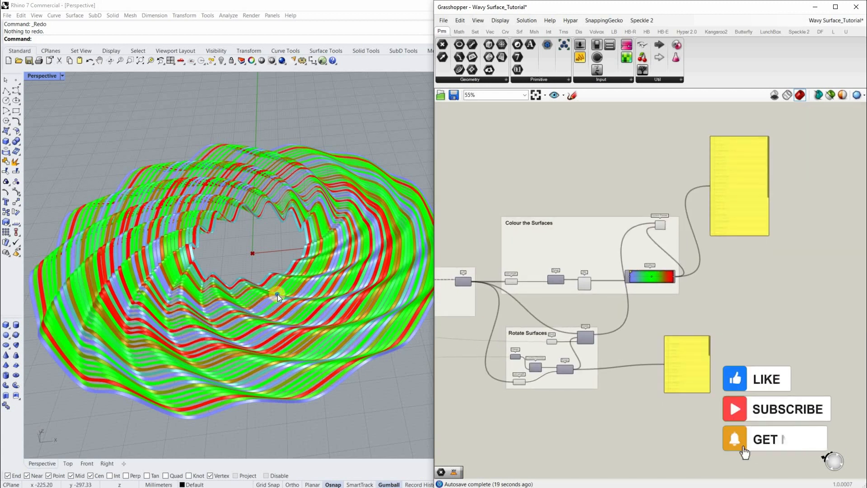
mouse_move(251, 242)
right_mouse_down()
mouse_move(296, 329)
mouse_move(258, 305)
mouse_move(269, 326)
mouse_move(291, 316)
mouse_move(283, 279)
mouse_move(242, 313)
mouse_move(198, 316)
mouse_move(221, 294)
mouse_move(253, 328)
right_mouse_up()
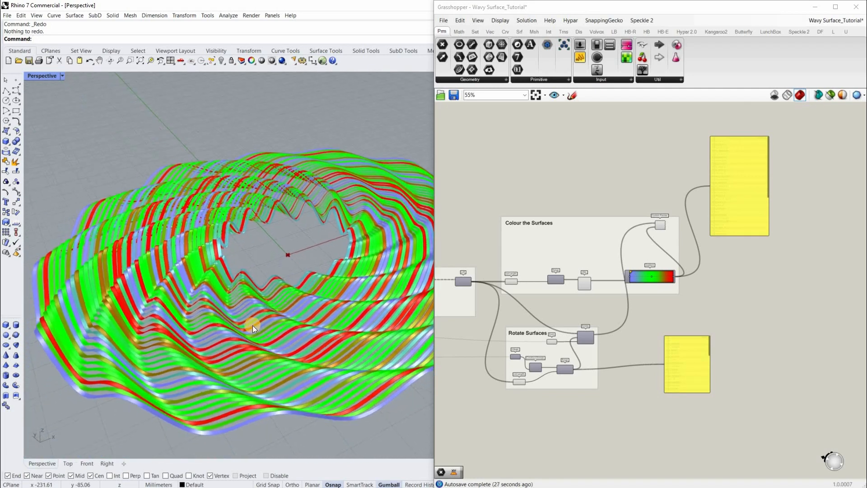
scroll(294, 332, "down", 5)
scroll(256, 376, "up", 5)
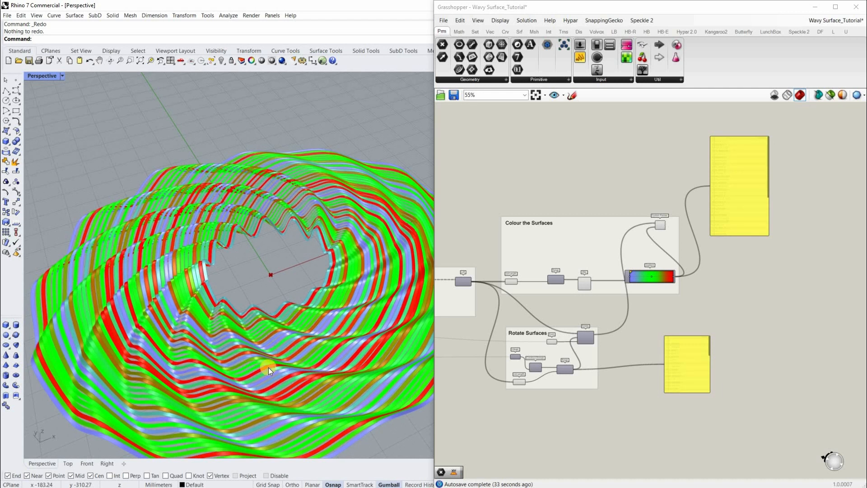
mouse_move(270, 389)
right_mouse_down()
mouse_move(261, 333)
mouse_move(231, 352)
mouse_move(271, 368)
mouse_move(252, 390)
mouse_move(222, 376)
mouse_move(236, 360)
mouse_move(256, 362)
mouse_move(234, 369)
mouse_move(310, 360)
mouse_move(298, 362)
mouse_move(310, 370)
mouse_move(273, 356)
mouse_move(281, 364)
right_mouse_up()
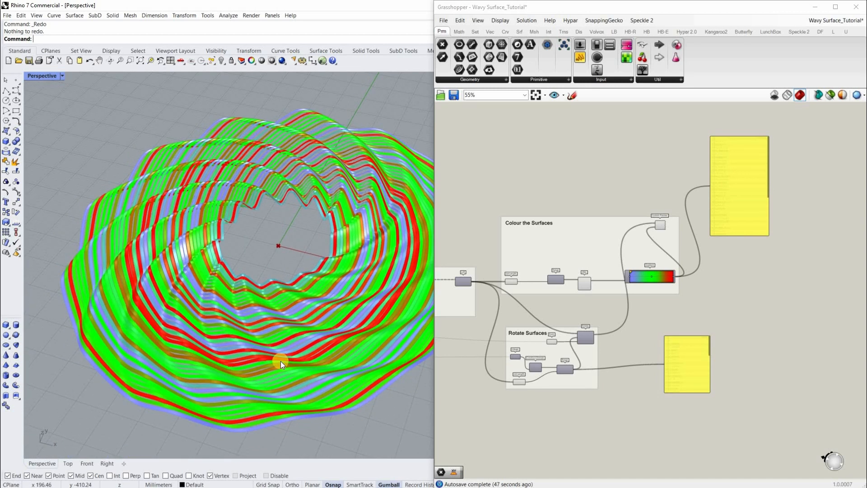